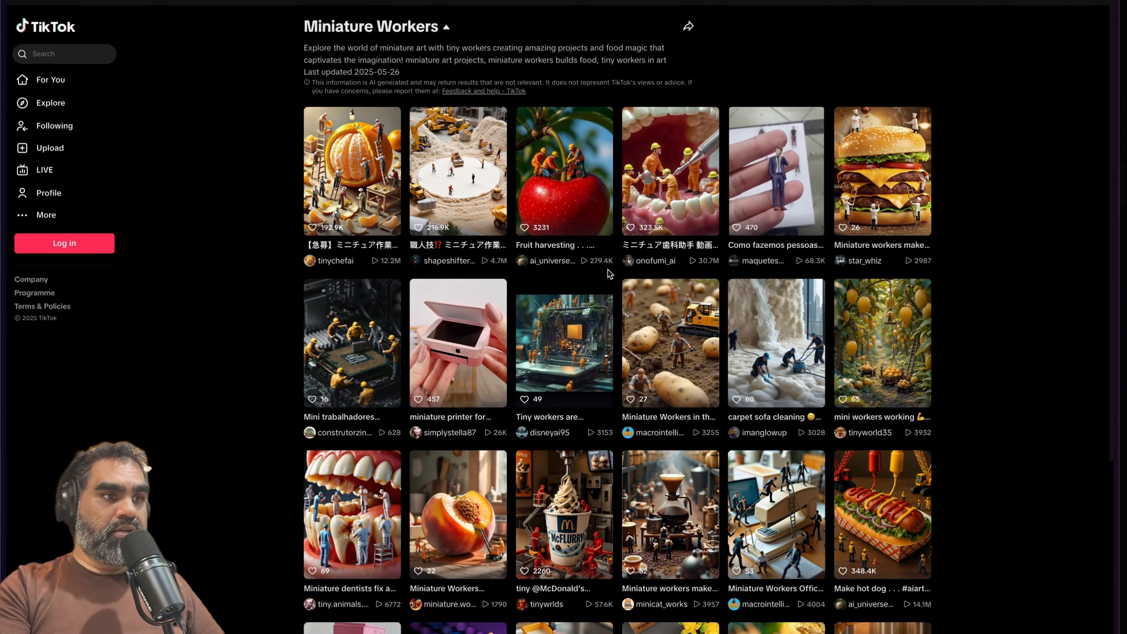
scroll(502, 431, "down", 1)
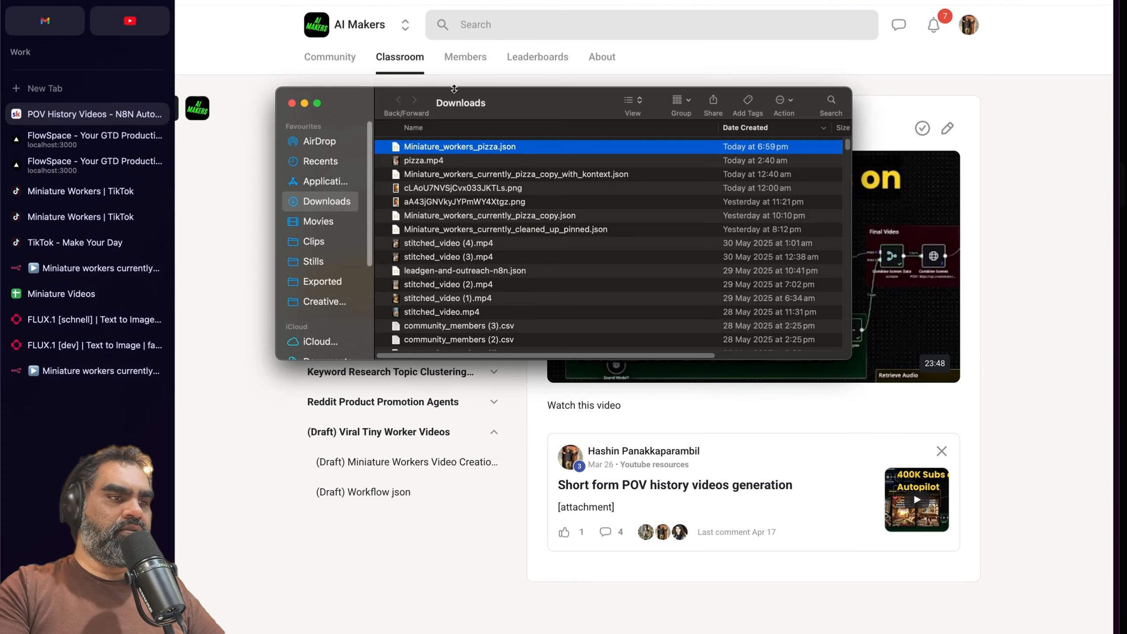
Step: Reposition and enlarge the Downloads window, and preview pizza.mp4
left_click_drag(454, 89, 400, 87)
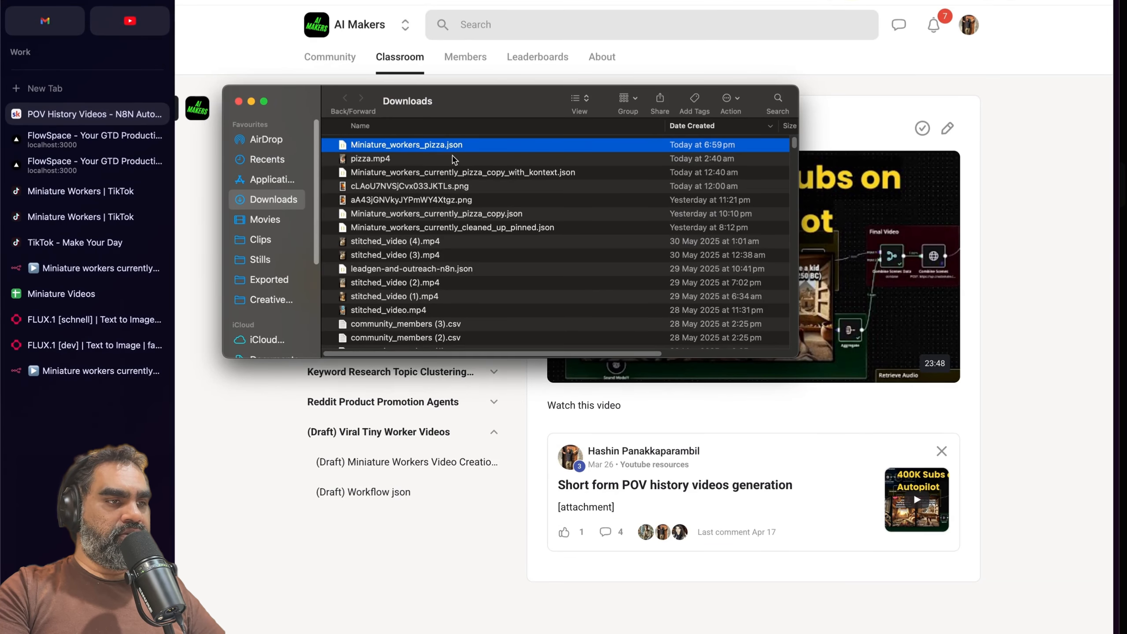
left_click_drag(797, 356, 847, 500)
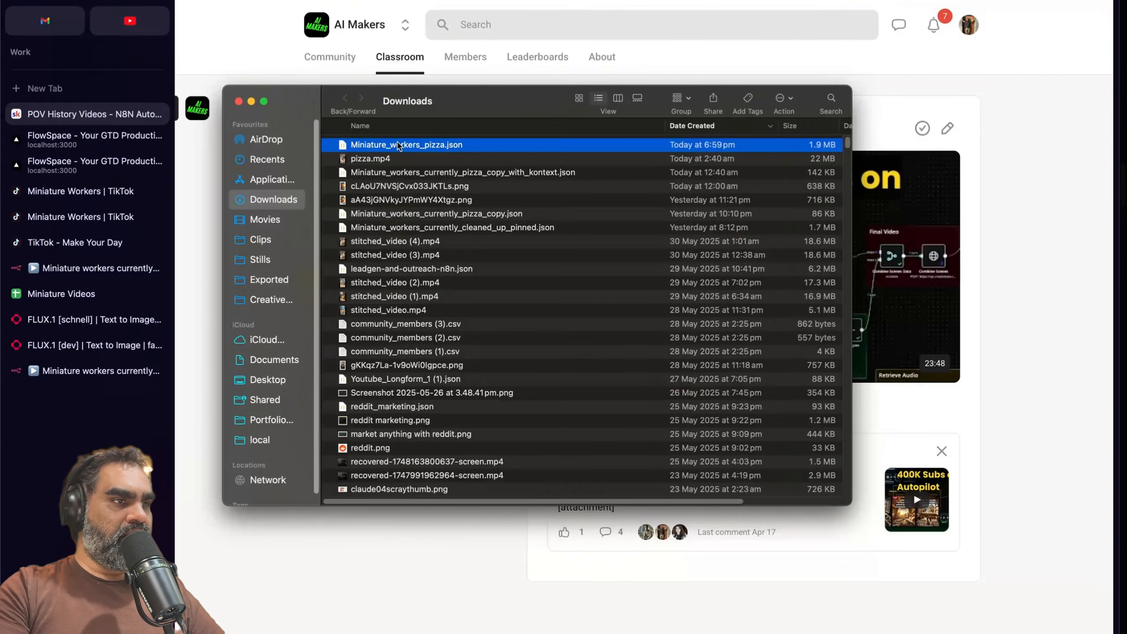
key("Down")
key("space")
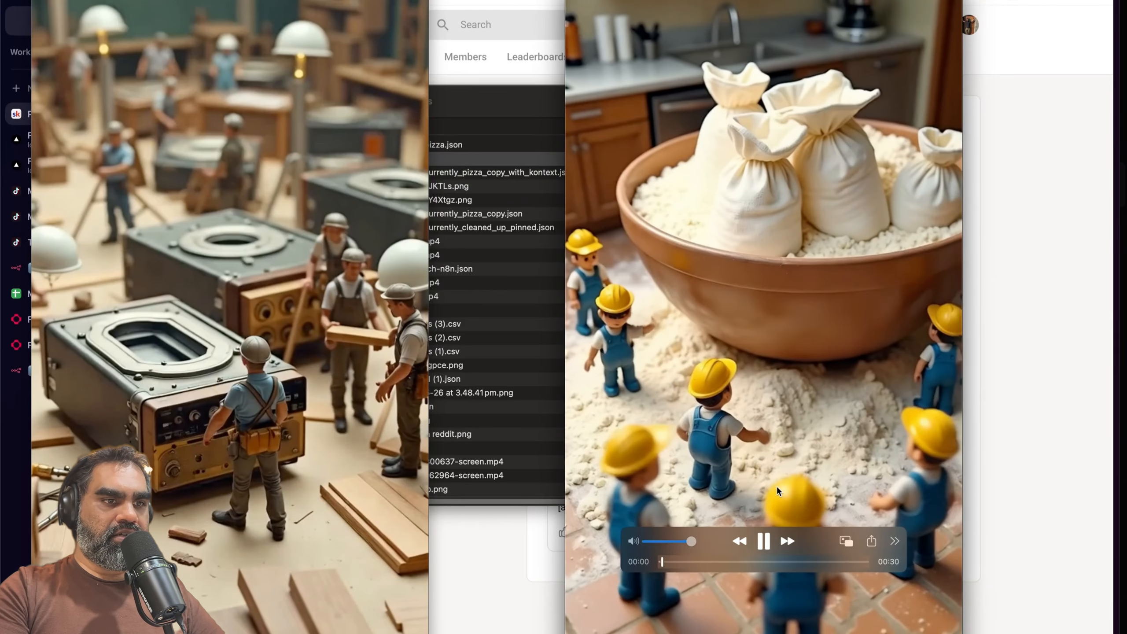
Step: Play part of the pizza video, skip ahead through it, and close the open video windows
left_click(764, 542)
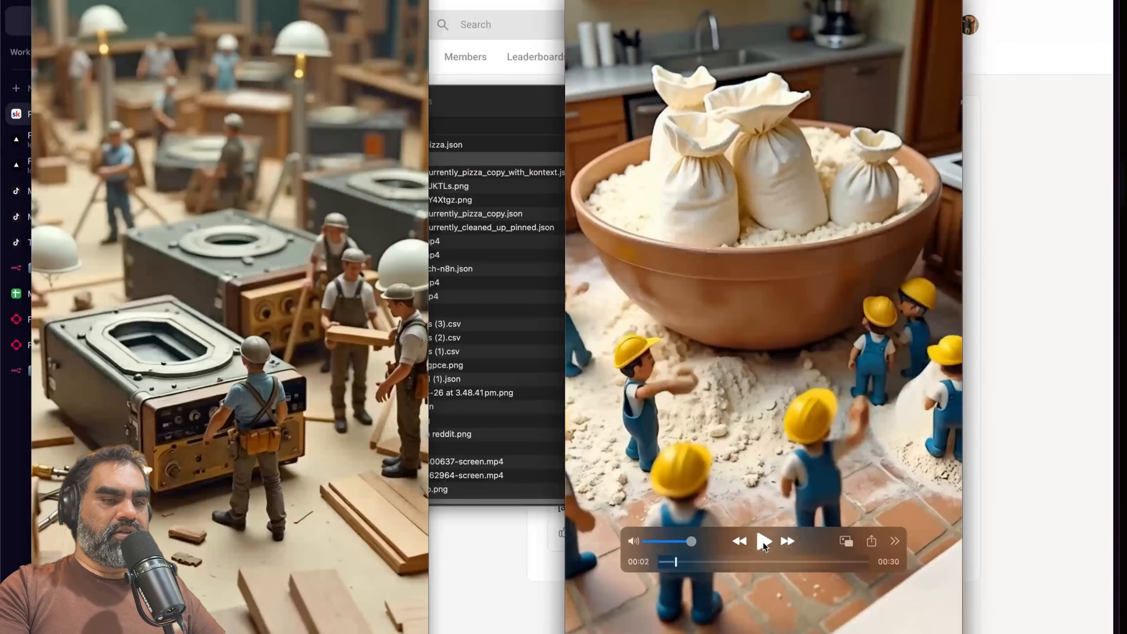
left_click(764, 542)
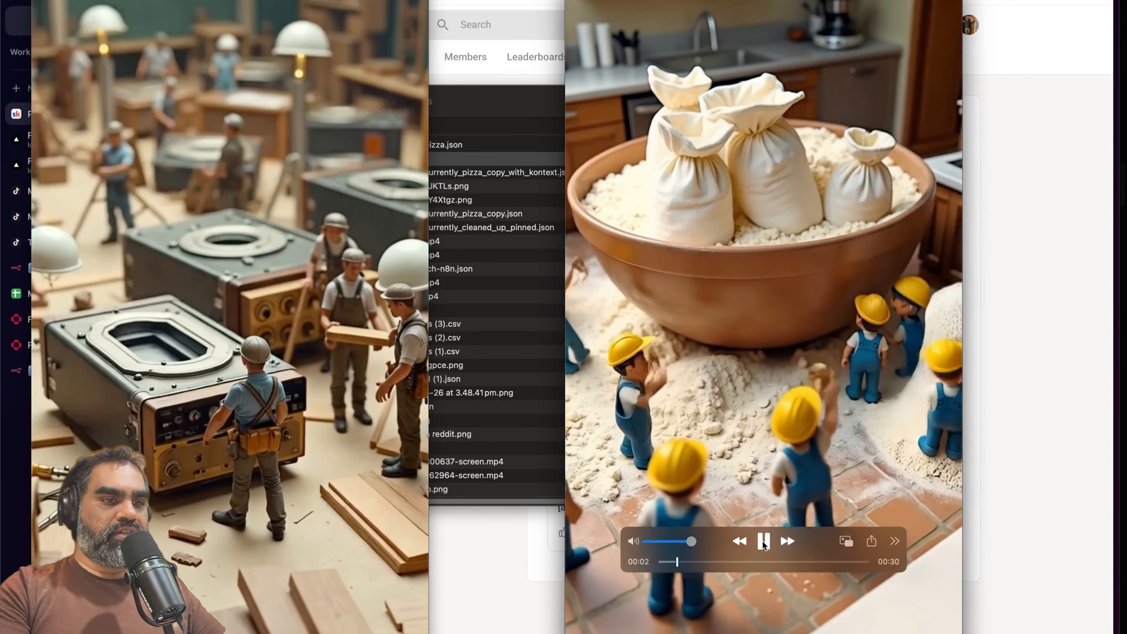
left_click(763, 541)
left_click(709, 562)
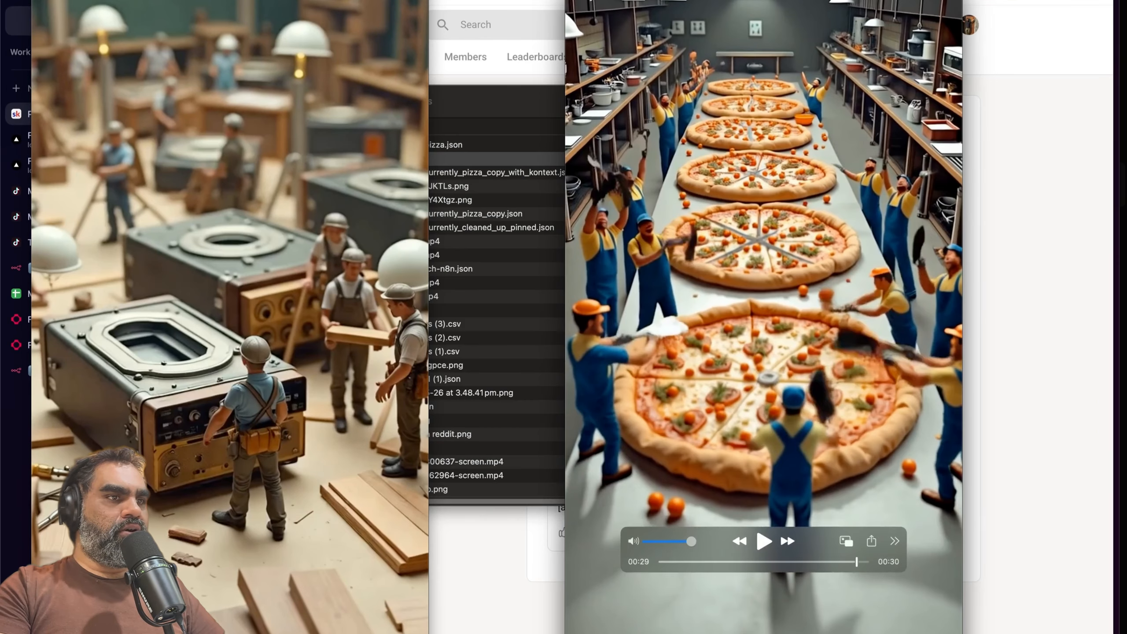
key("space")
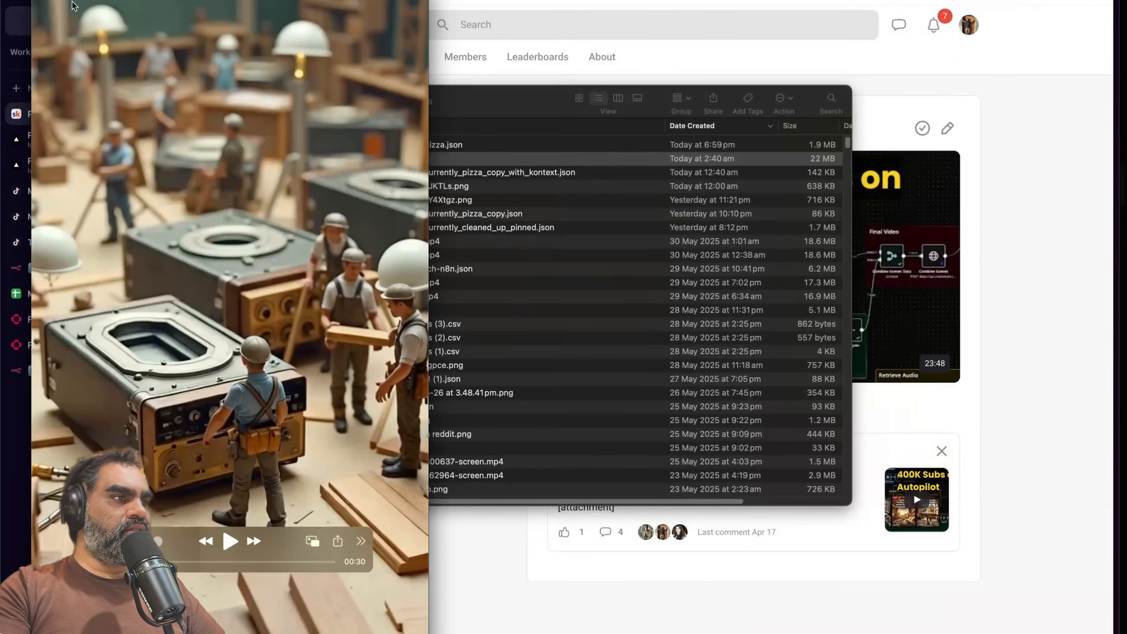
key("space")
key("super+w")
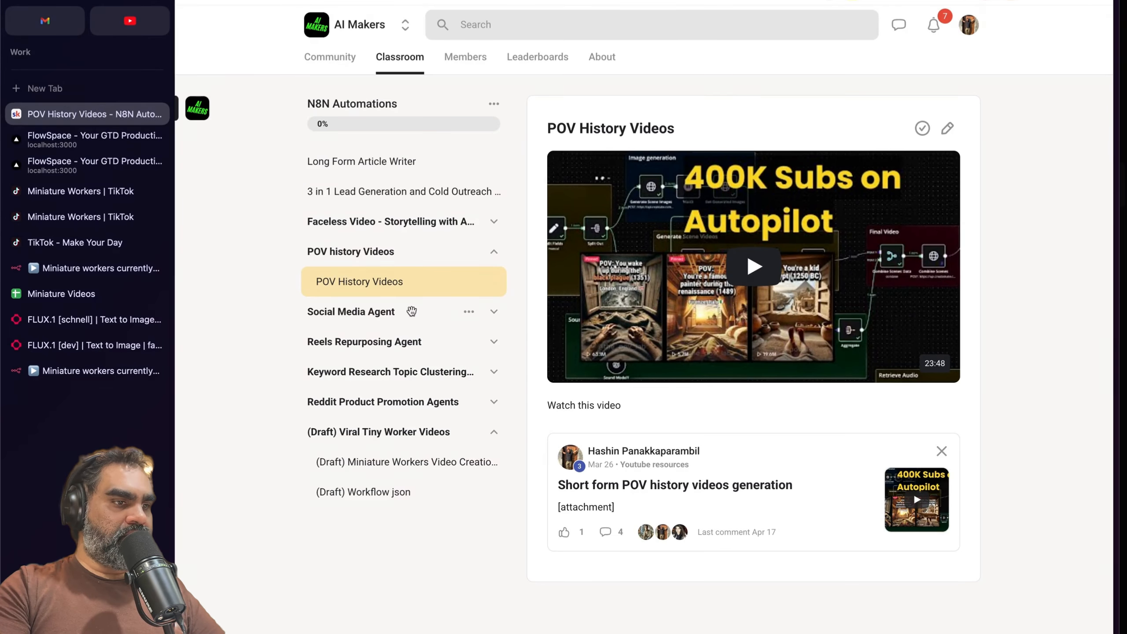
Step: Open the draft Miniature Workers Video Creation Workflow lesson, and switch to the Downloads folder in Finder
left_click(398, 467)
key("super+space")
type("finder")
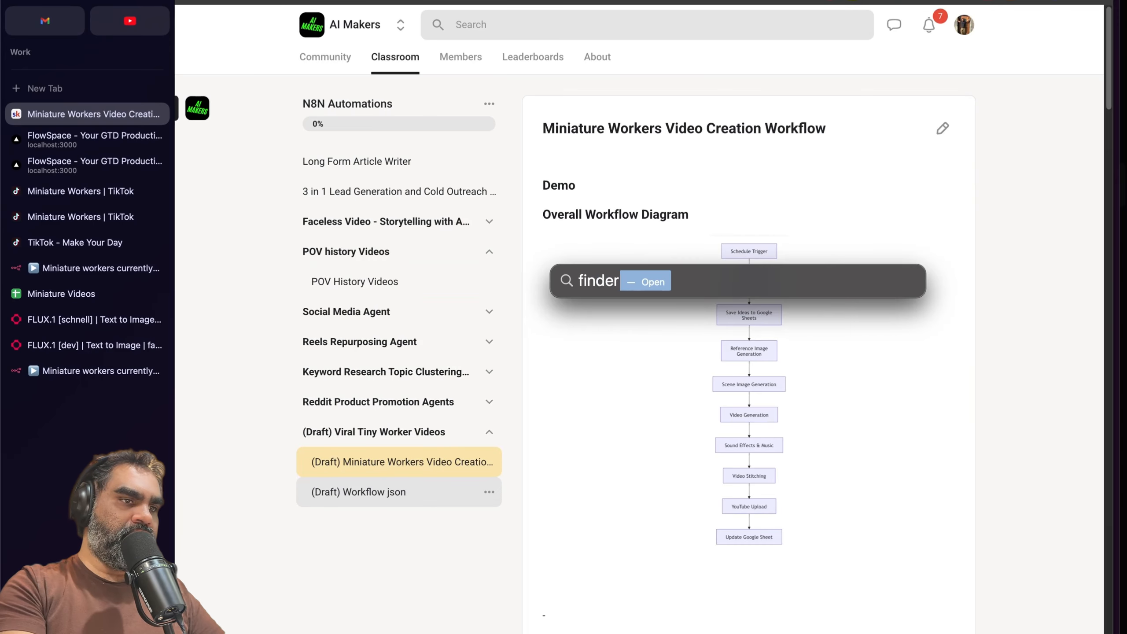
key("Return")
key("alt+super+l")
Step: Preview stitched_video (2).mp4, stitched_video (1).mp4 and stitched_video.mp4 one after another
key("space")
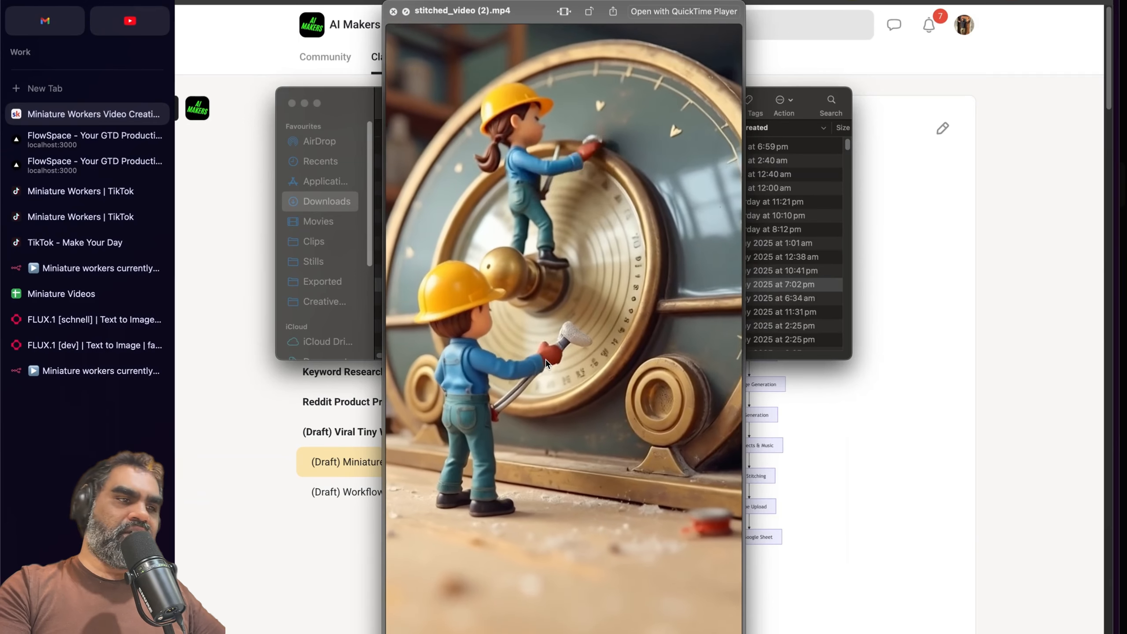
key("Down")
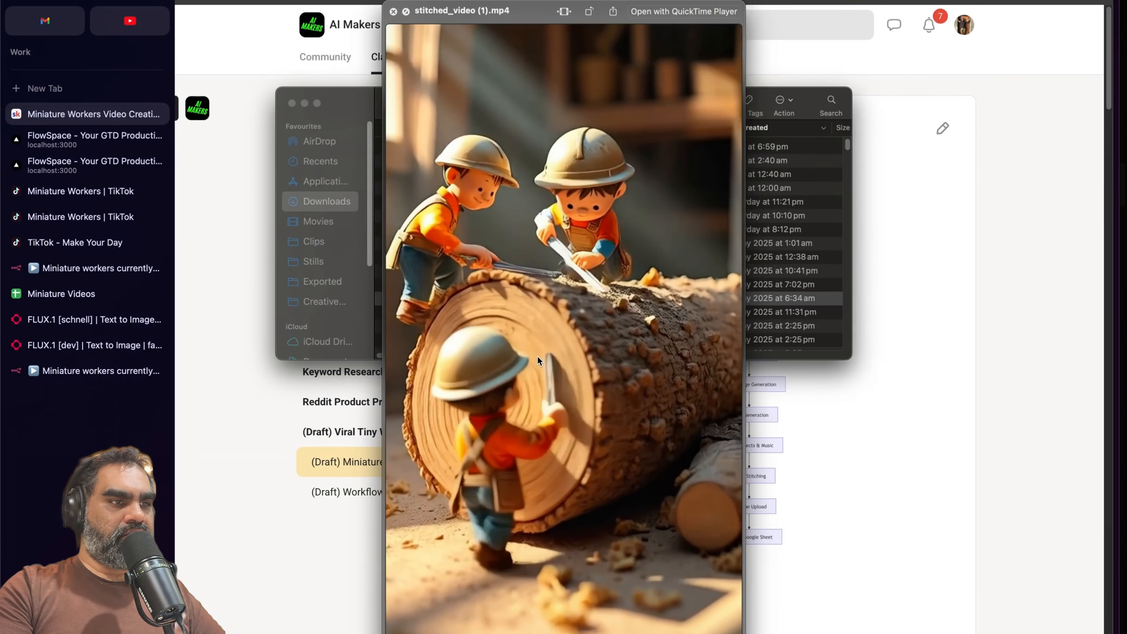
key("space")
key("space")
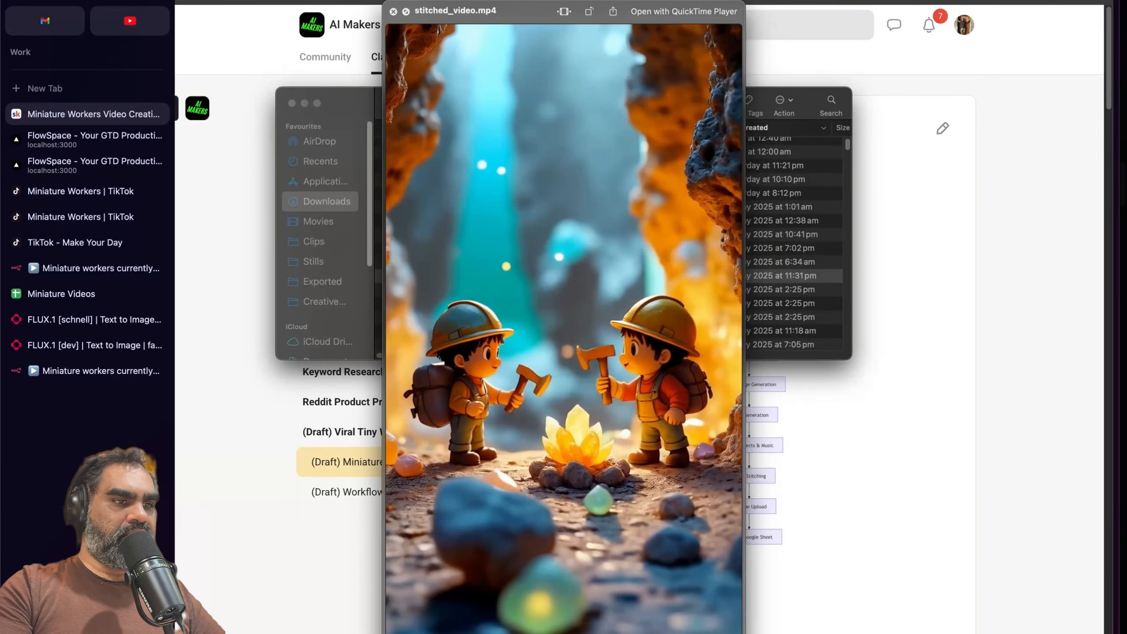
Step: Return to the lesson and examine its enlarged Overall Workflow Diagram and the Idea Generation section
left_click(321, 420)
scroll(621, 441, "down", 5)
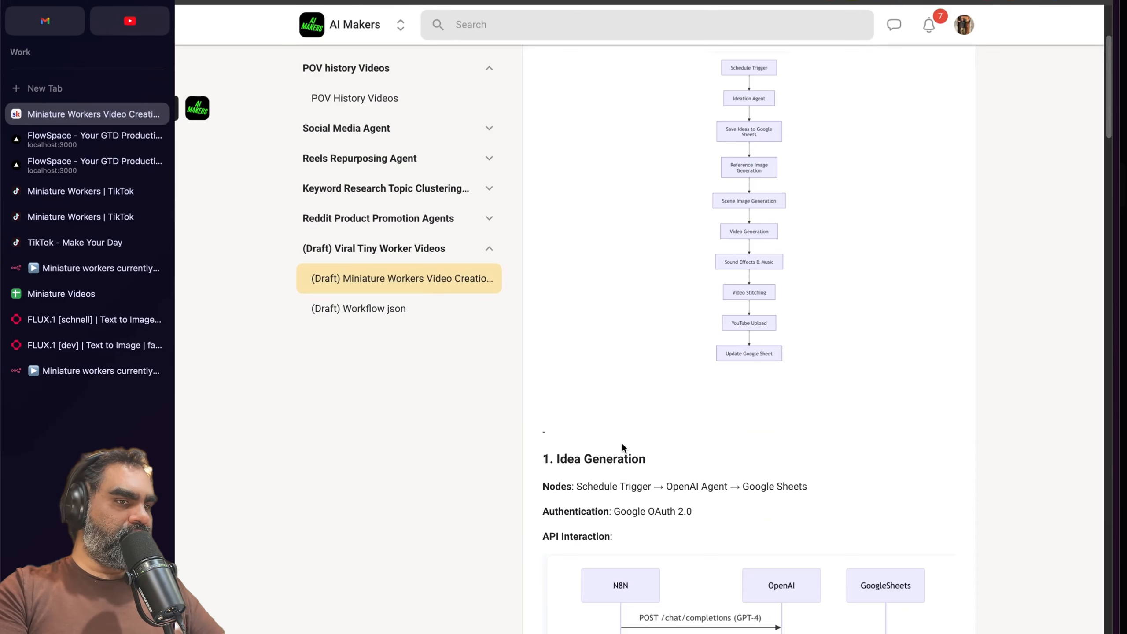
scroll(621, 442, "up", 3)
scroll(621, 443, "up", 3)
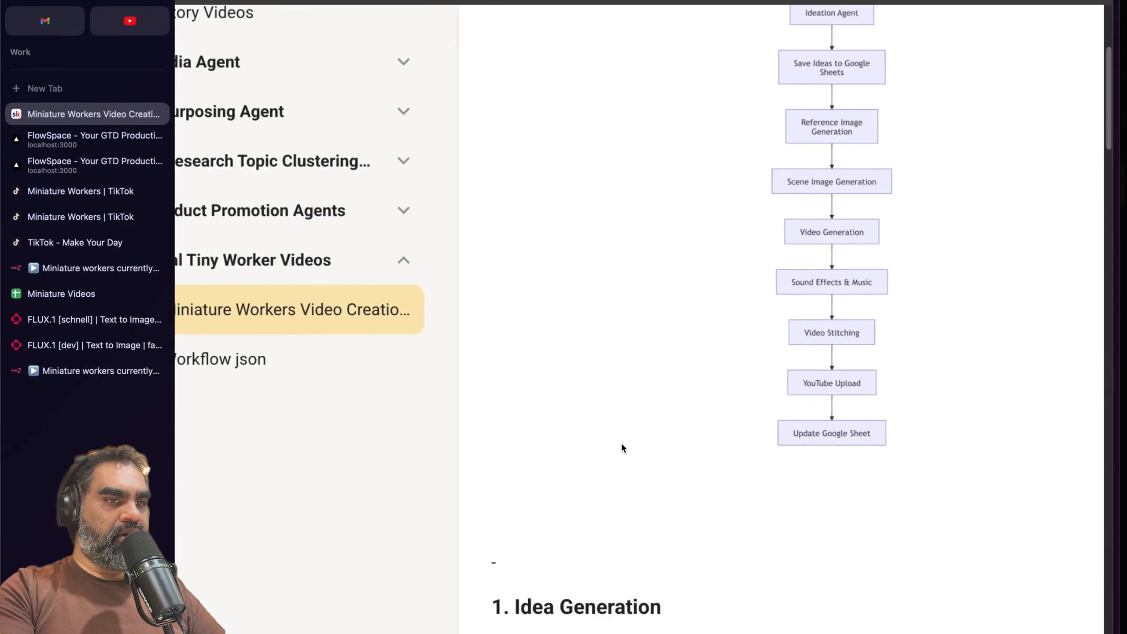
scroll(622, 443, "down", 3)
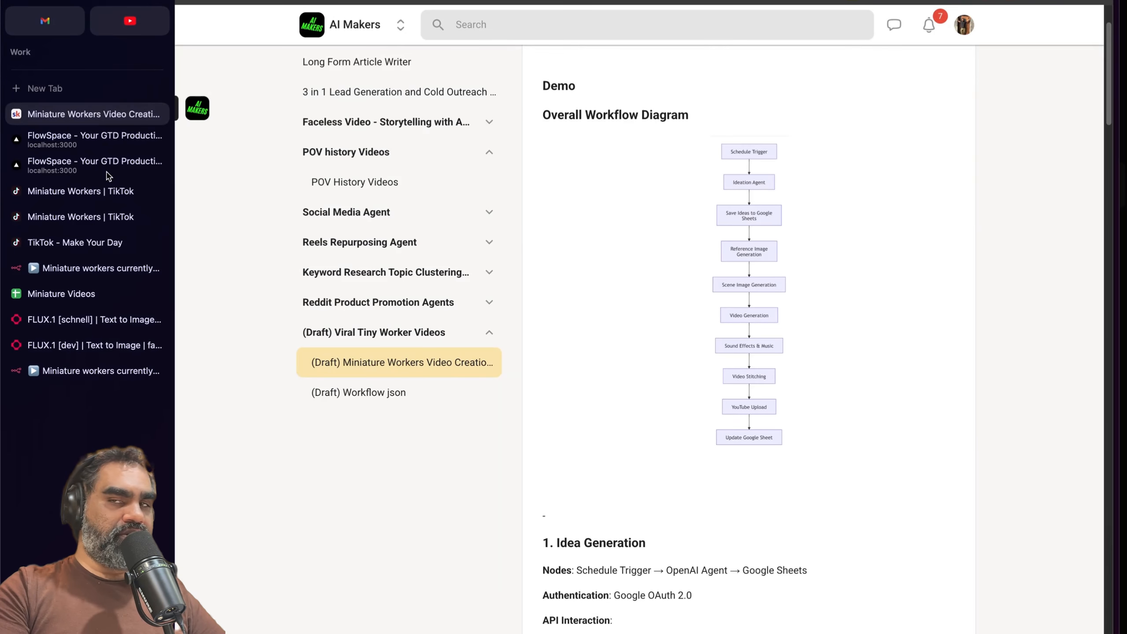
left_click(647, 151)
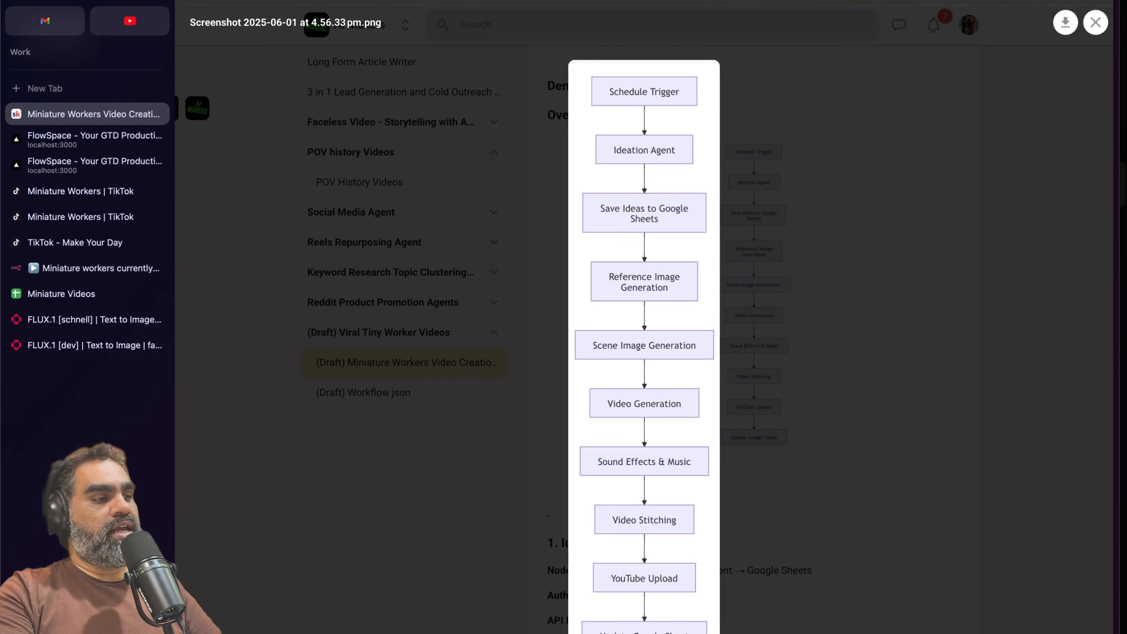
left_click(514, 585)
scroll(516, 496, "down", 10)
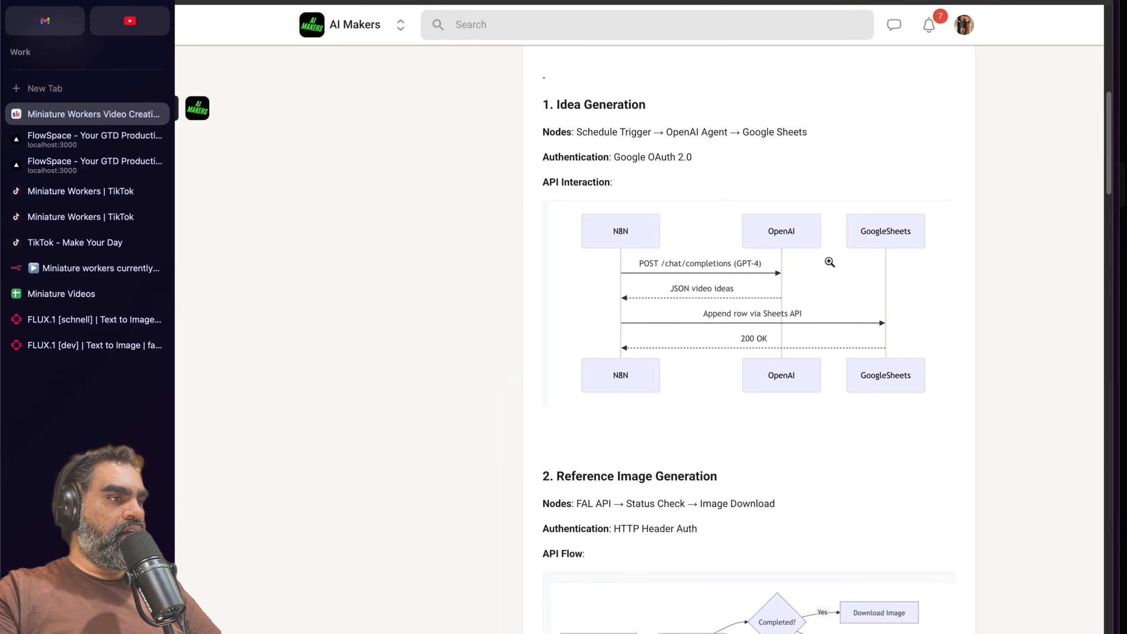
Step: Switch to the Miniature workers currently pizza workflow in n8n and examine the whole canvas
left_click(89, 141)
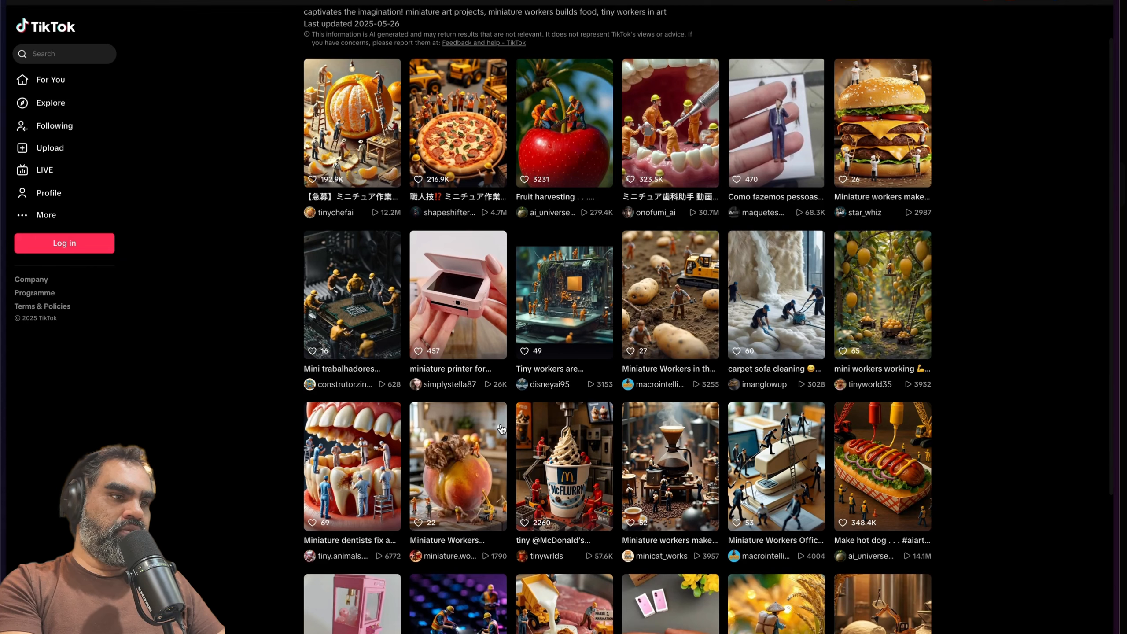
key("super+s")
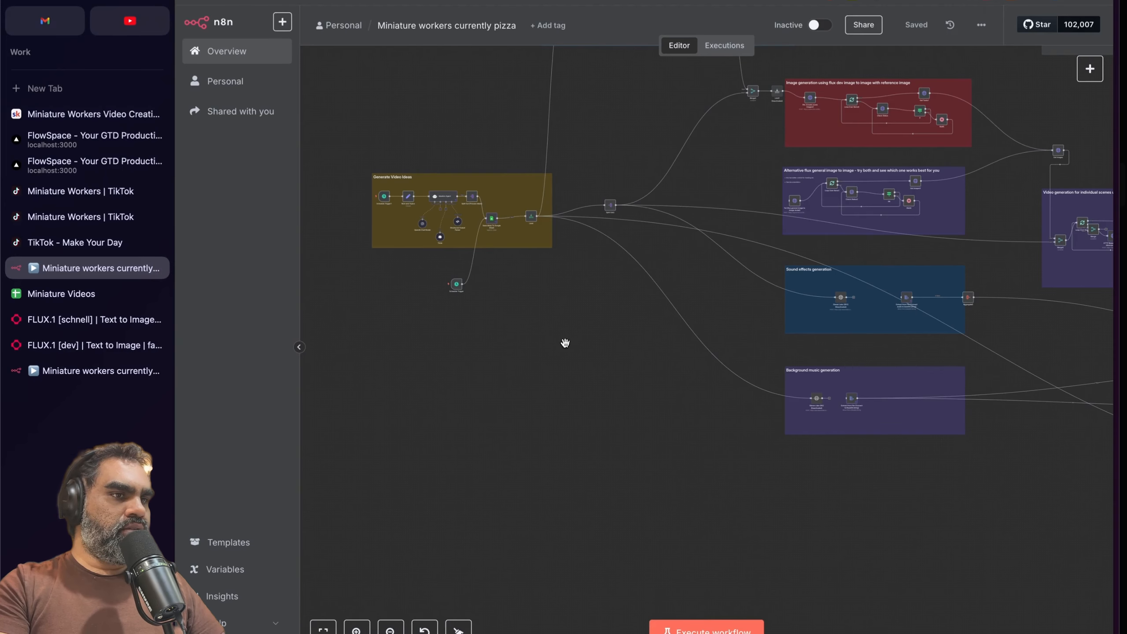
key("super+s")
scroll(560, 346, "up", 5)
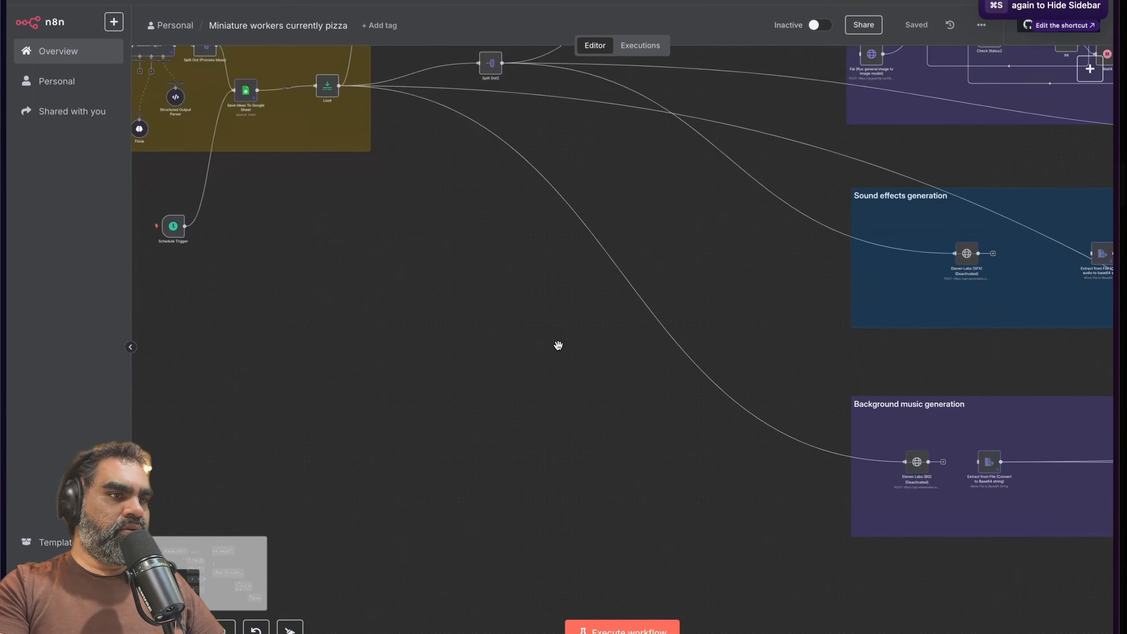
scroll(555, 346, "down", 8)
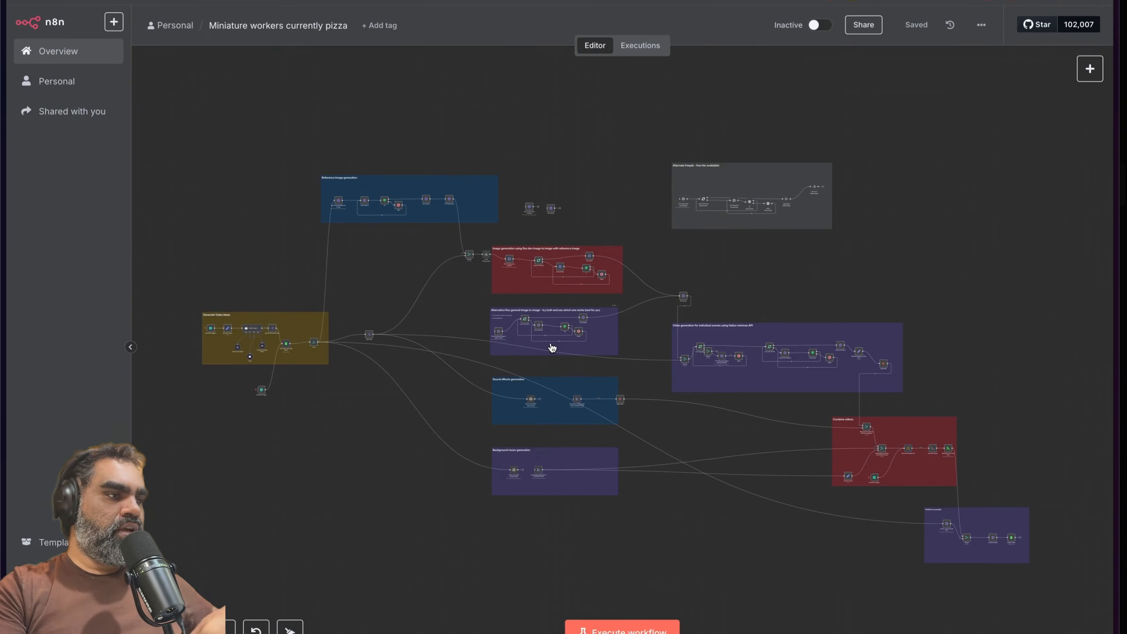
Step: Go back to the Miniature Workers Video Creation Workflow lesson and review its classroom outline and workflow diagram
key("super+s")
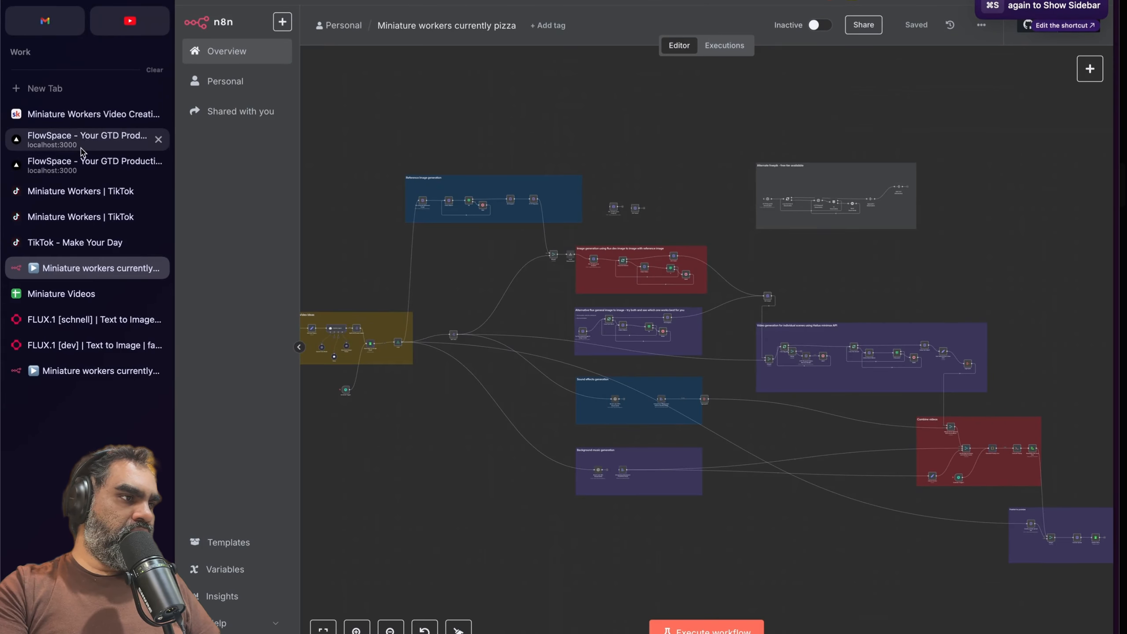
left_click(86, 116)
scroll(431, 296, "down", 2)
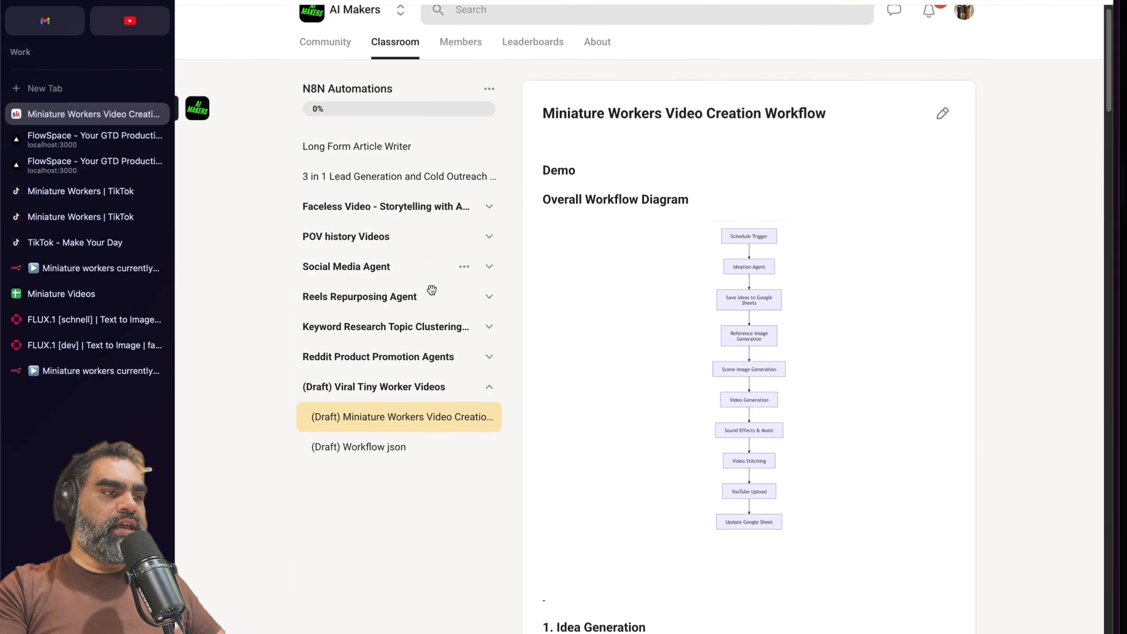
scroll(431, 298, "up", 2)
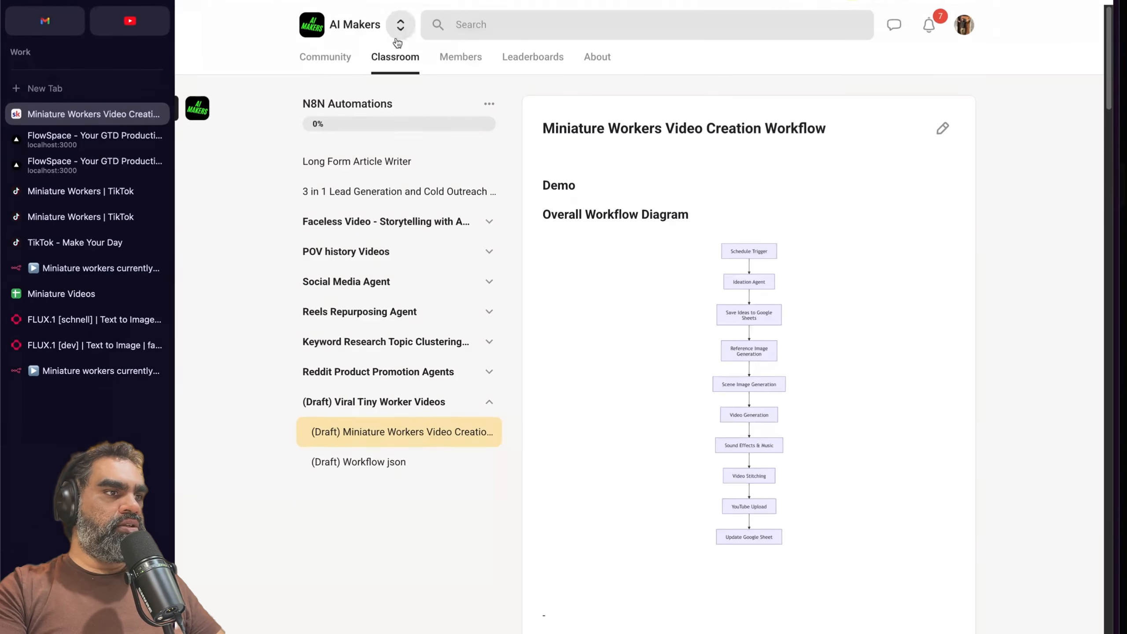
scroll(593, 299, "down", 1)
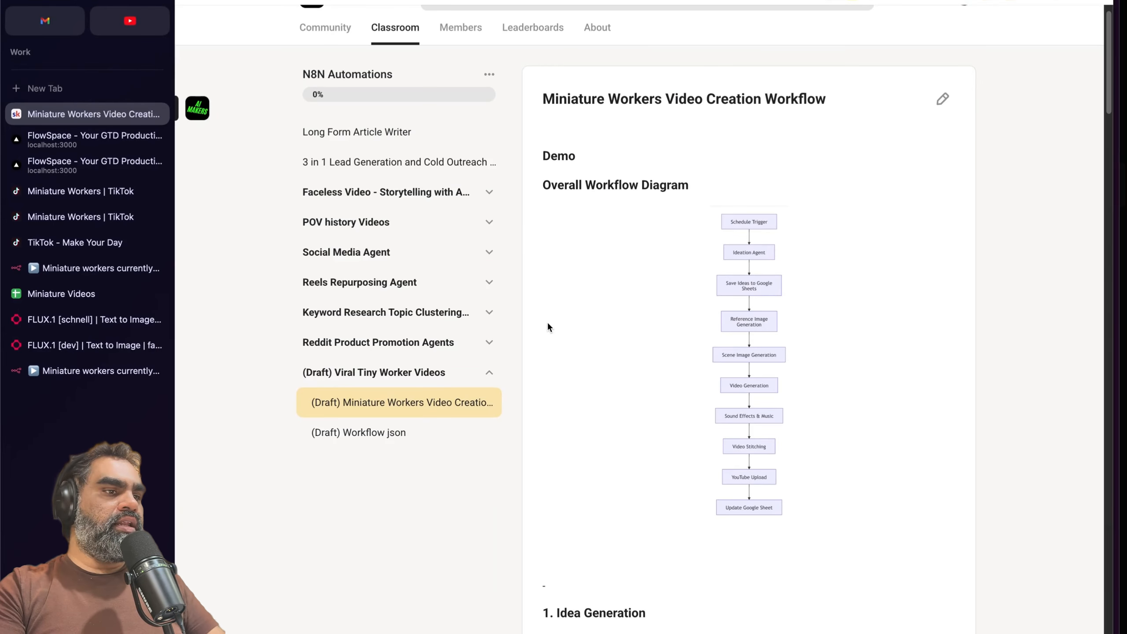
scroll(547, 320, "down", 4)
scroll(546, 321, "up", 5)
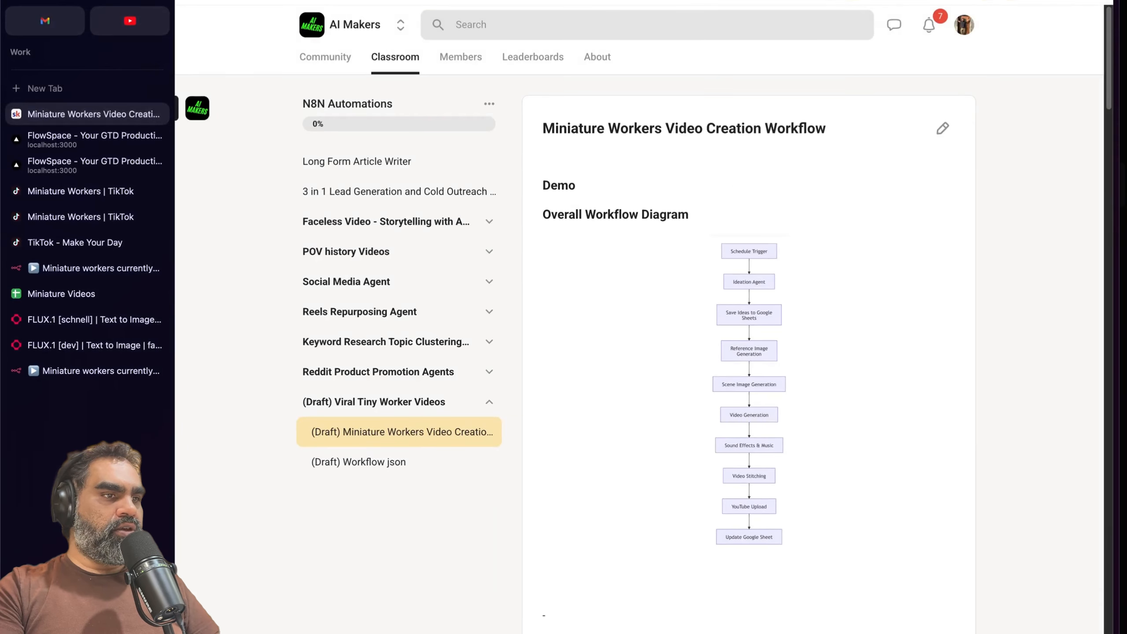
scroll(763, 393, "down", 4)
scroll(763, 390, "up", 5)
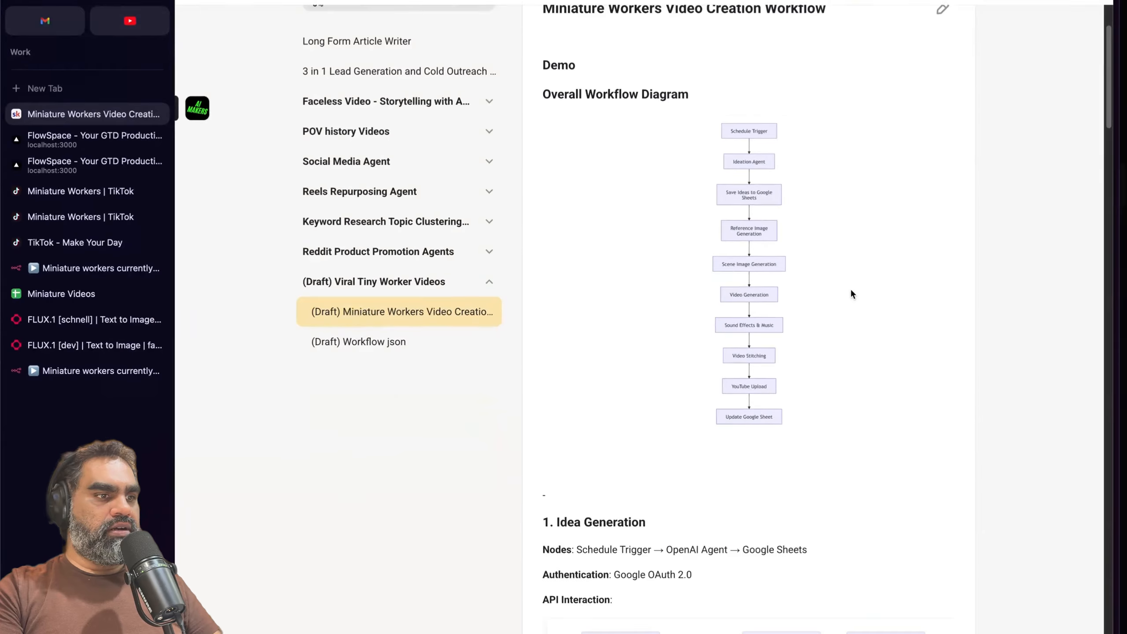
Step: Switch to the FlowSpace script and read its Call to Action text and the start of the n8n build walkthrough
key("ctrl+Tab")
key("ctrl+Tab")
left_click_drag(358, 225, 664, 354)
scroll(714, 334, "down", 2)
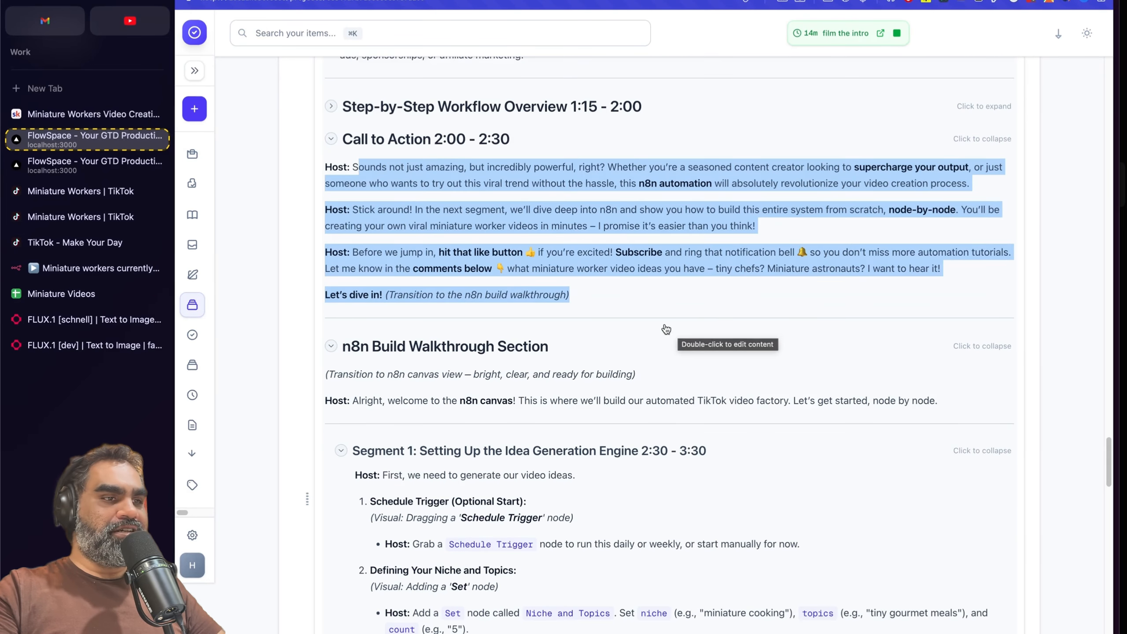
scroll(597, 309, "down", 1)
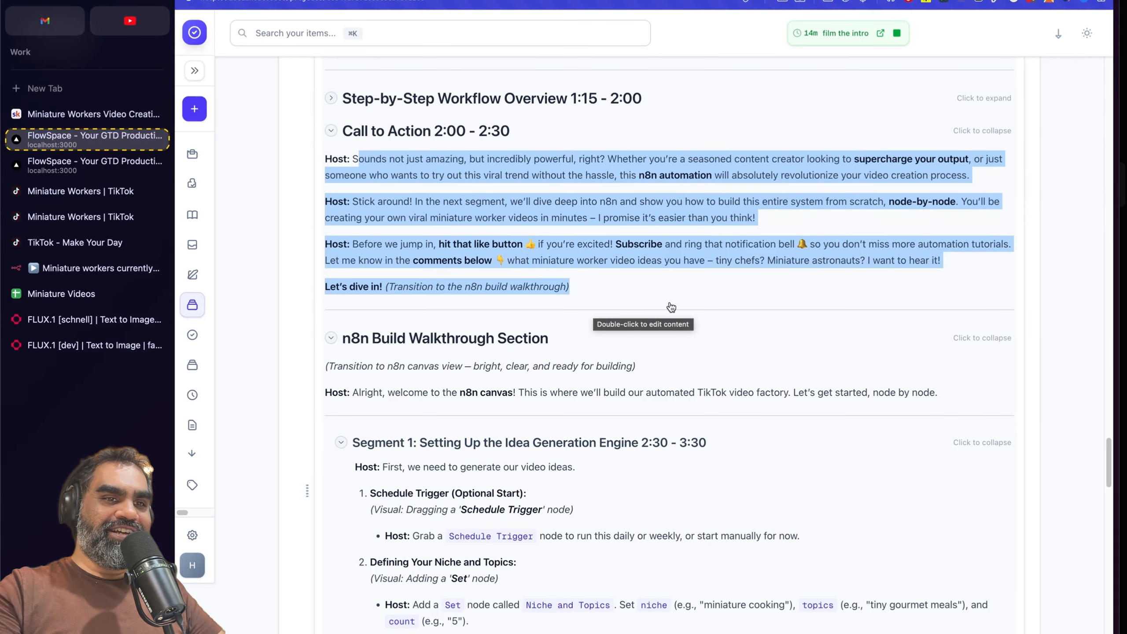
left_click(1048, 313)
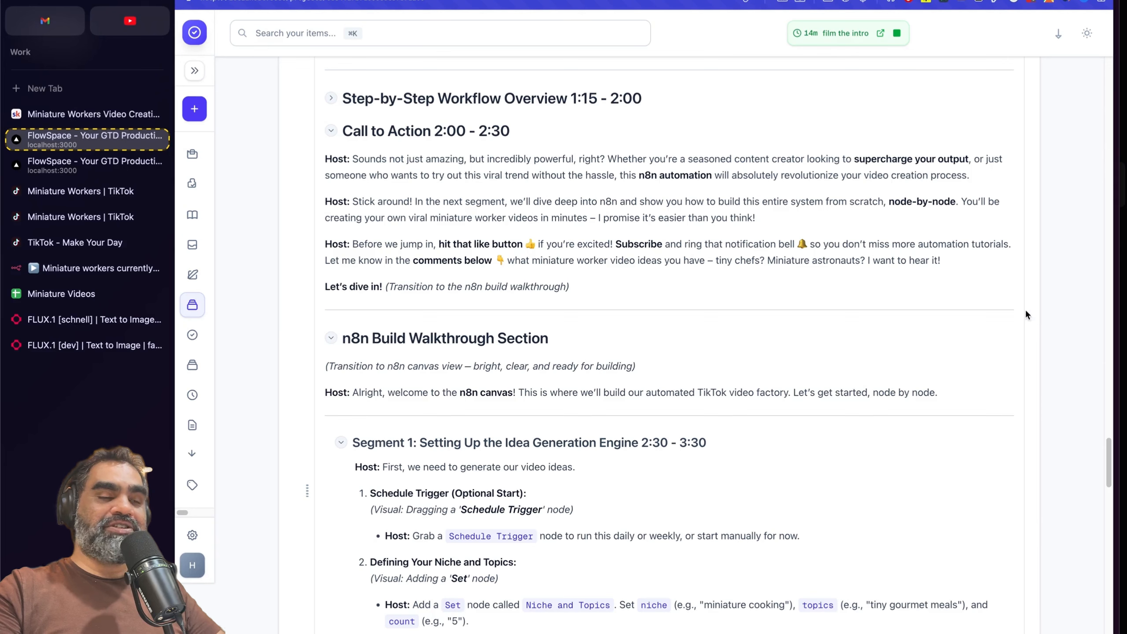
Step: Collapse the Call to Action 2:00 - 2:30 section of the script
left_click(331, 131)
left_click(330, 217)
left_click(331, 132)
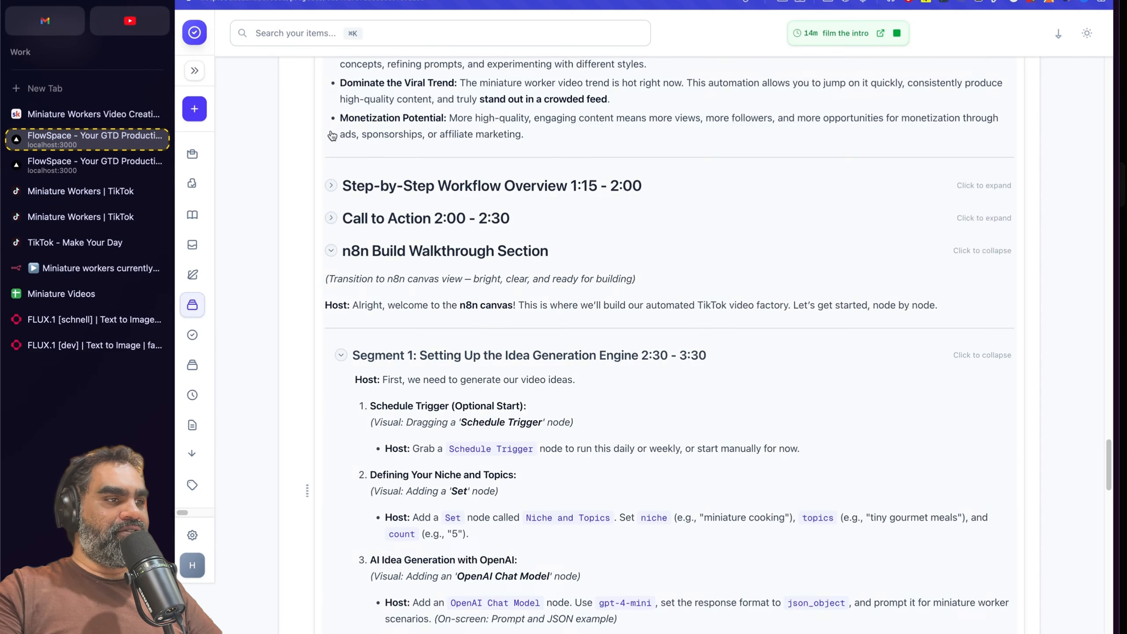
Step: Check the Reddit Product Promotion Agents section in the N8N Automations classroom, and open the AI Makers community feed
left_click(113, 115)
scroll(452, 351, "up", 10)
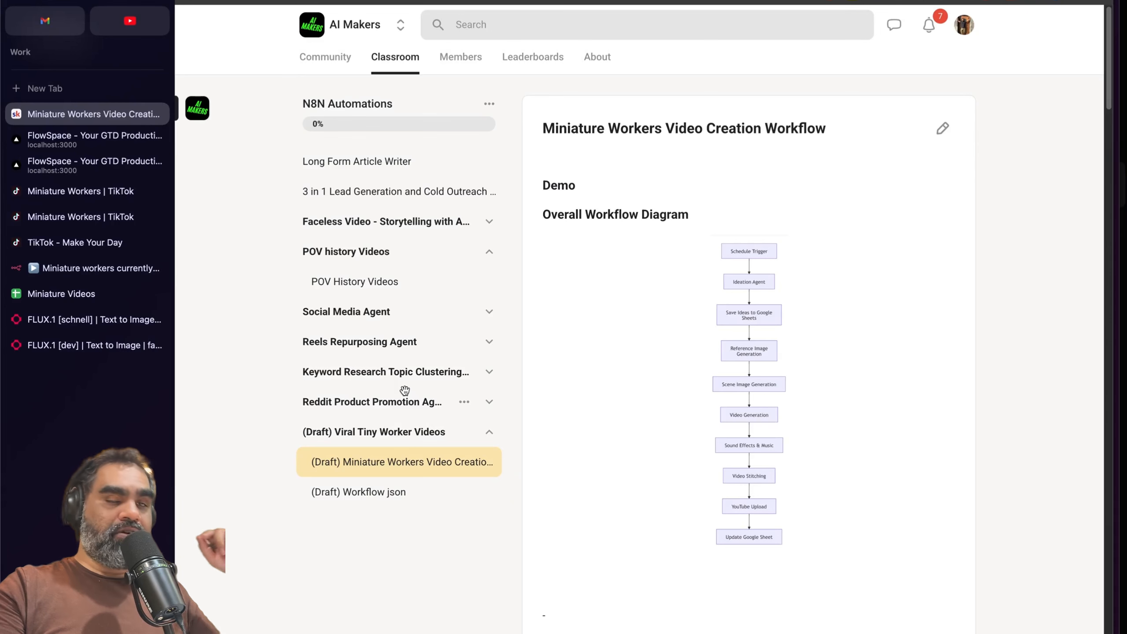
left_click(489, 404)
left_click(489, 404)
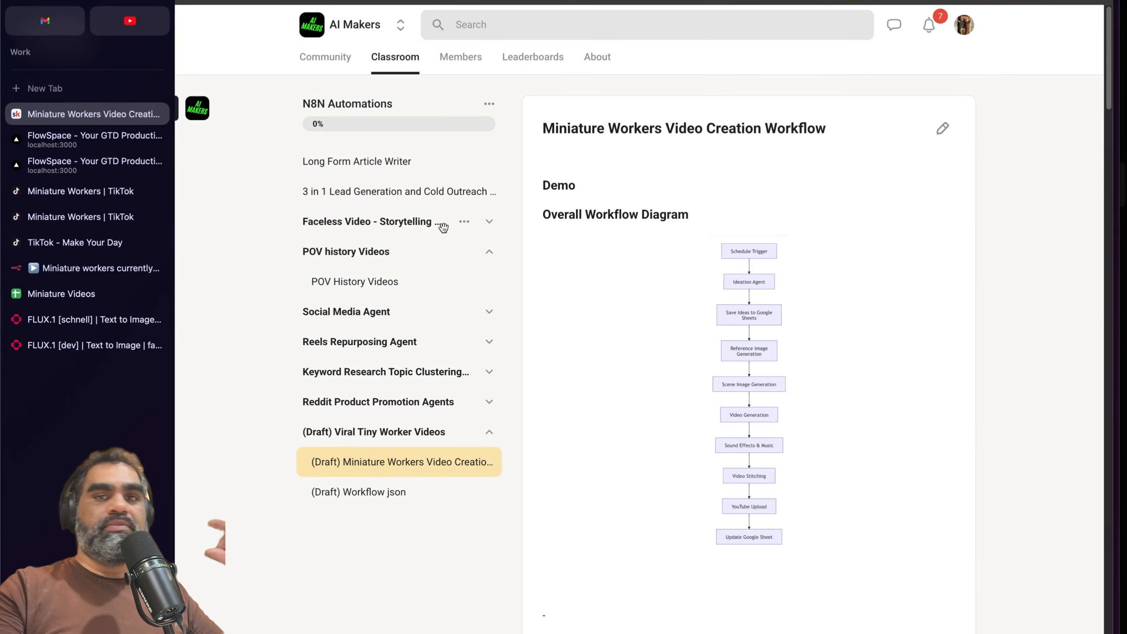
left_click(325, 57)
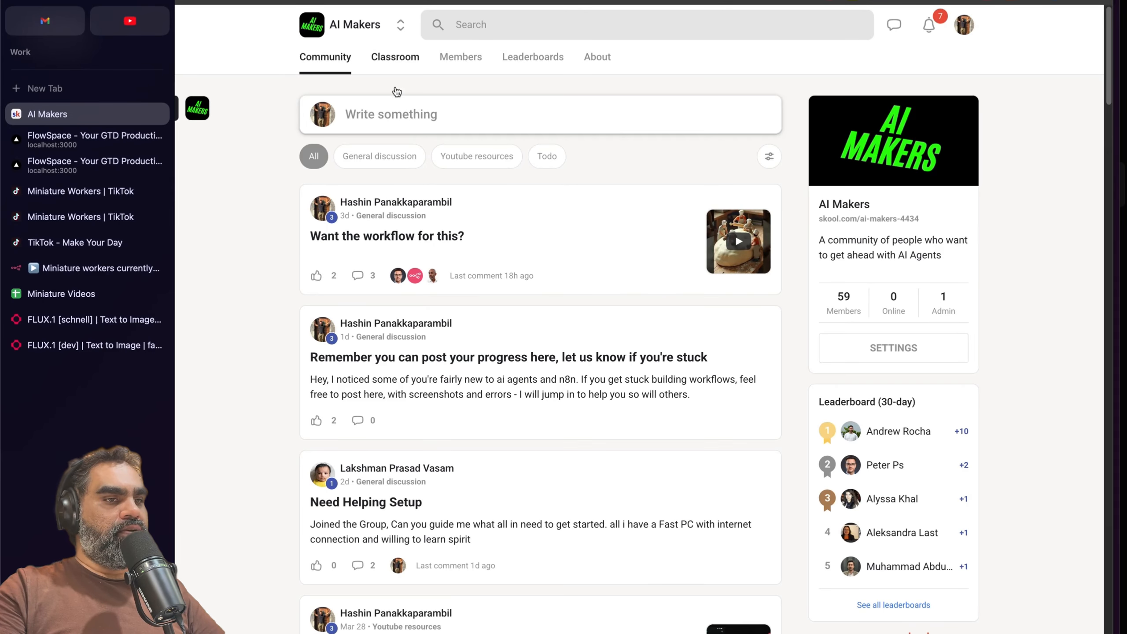
Step: Open the draft Workflow json lesson in the N8N Automations classroom and open its json resource
left_click(413, 66)
left_click(444, 213)
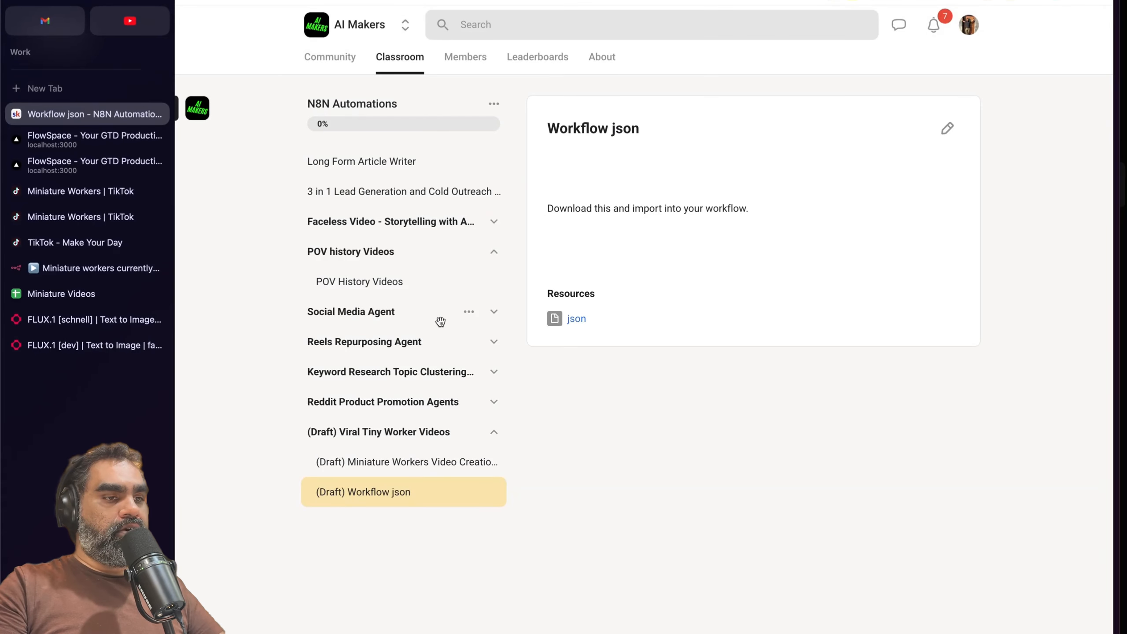
left_click(577, 319)
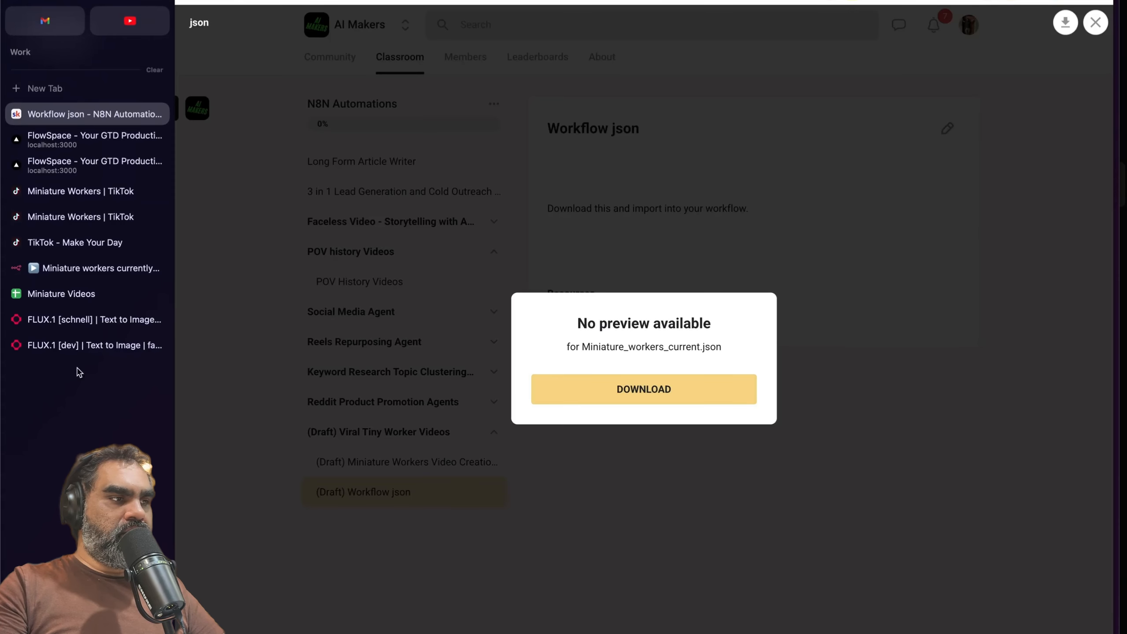
Step: Switch to the Miniature workers currently pizza workflow in n8n and create a new blank workflow
left_click(117, 277)
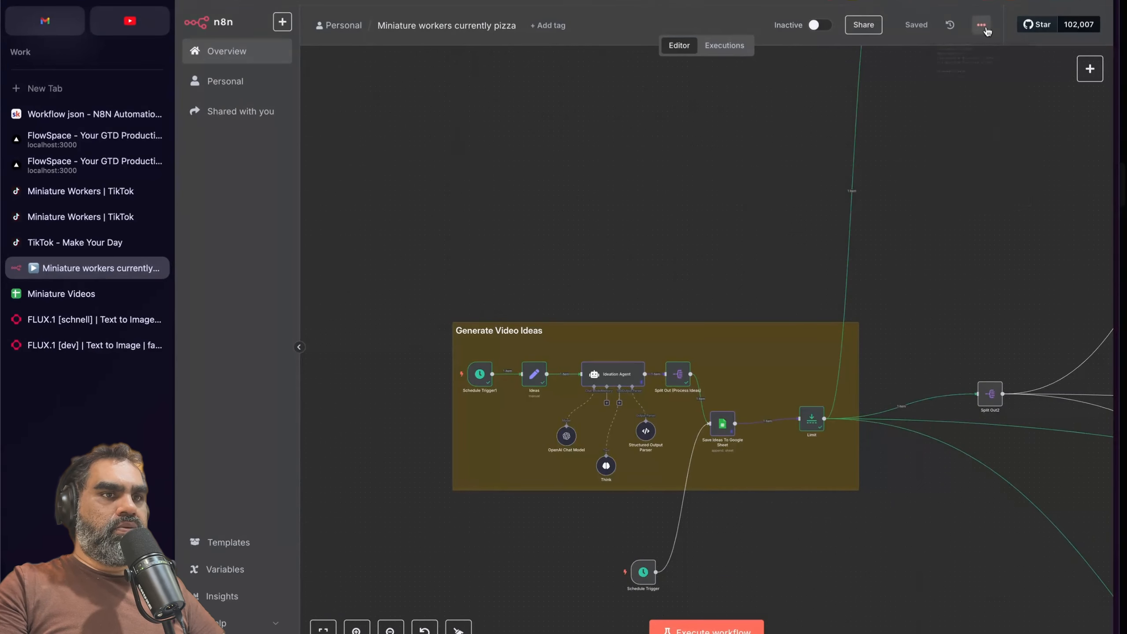
left_click(980, 25)
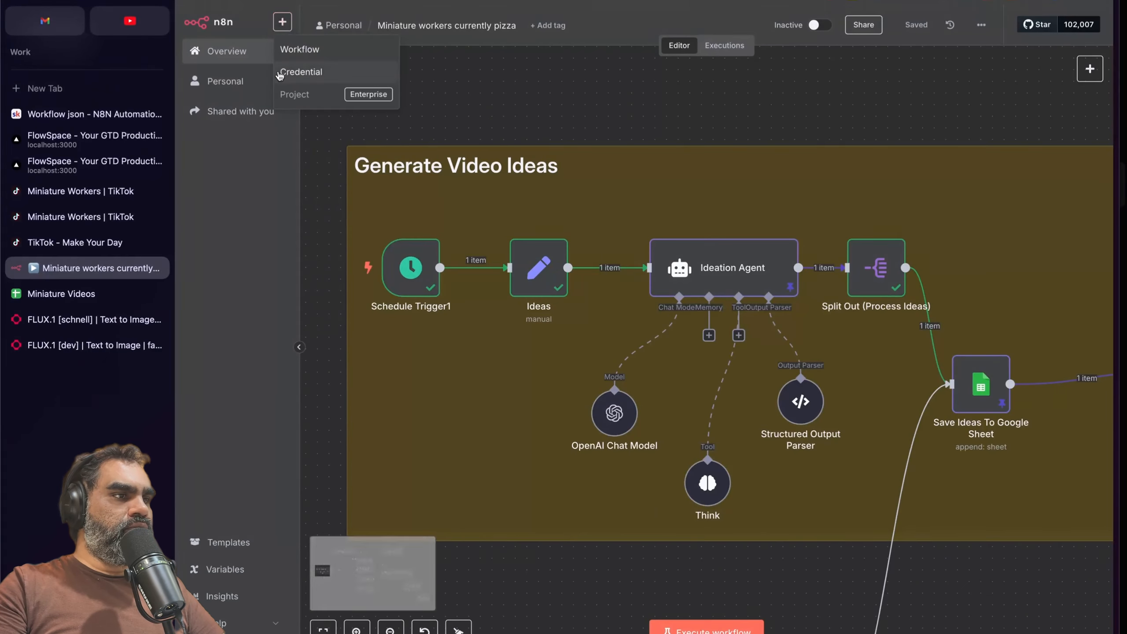
left_click(298, 49)
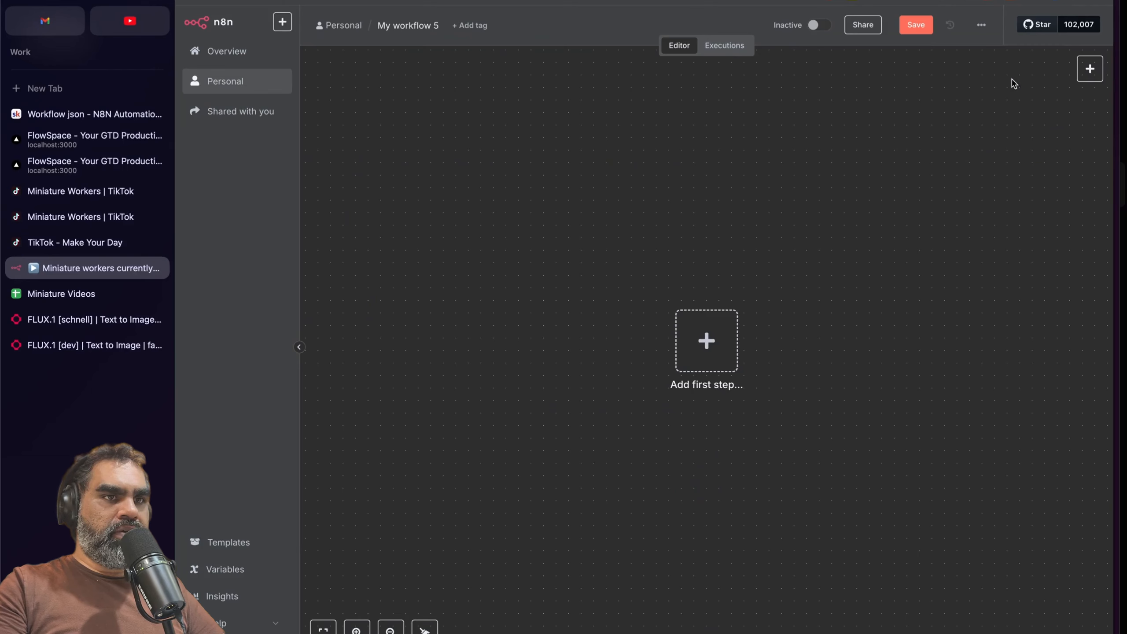
Step: Import the Miniature_workers_current JSON file from the Downloads folder into the blank workflow and save it
left_click(980, 24)
left_click(994, 131)
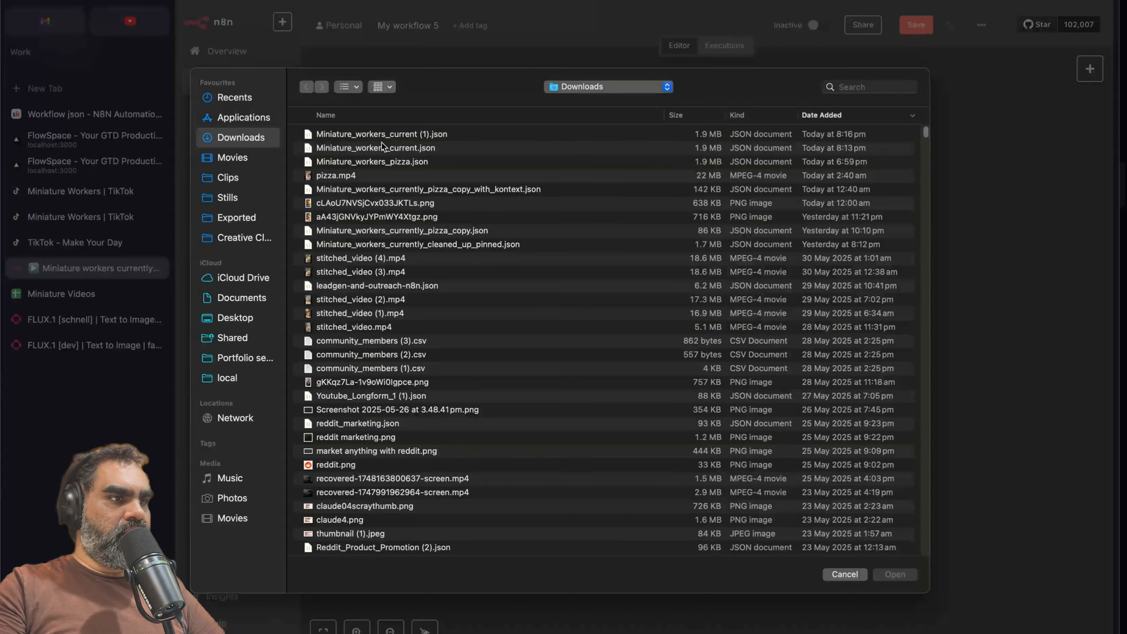
double_click(382, 143)
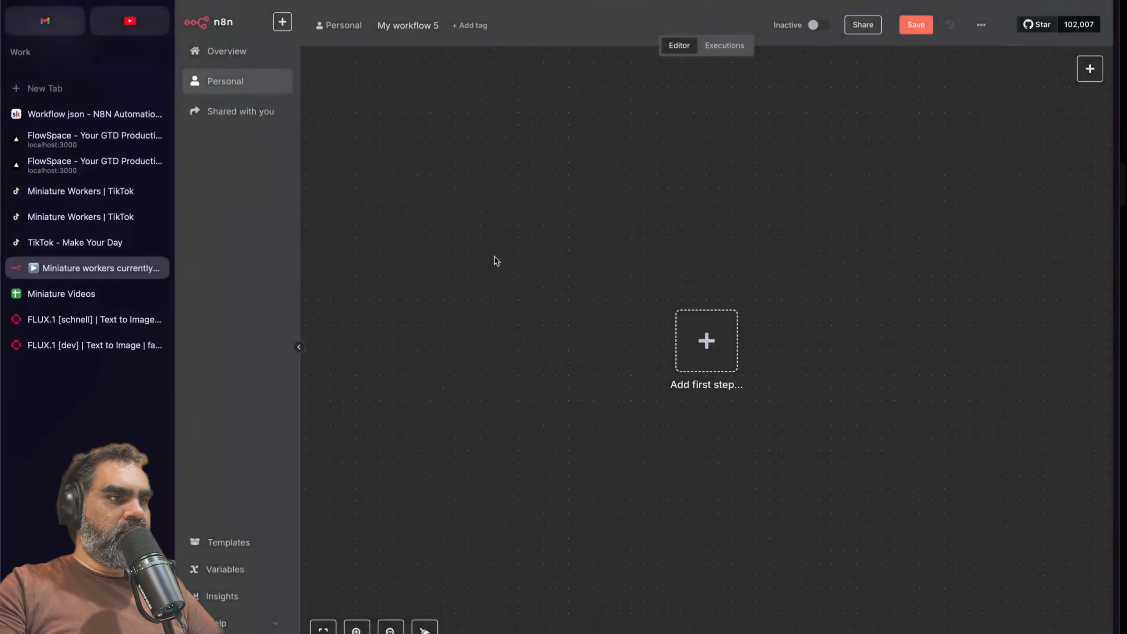
key("super+s")
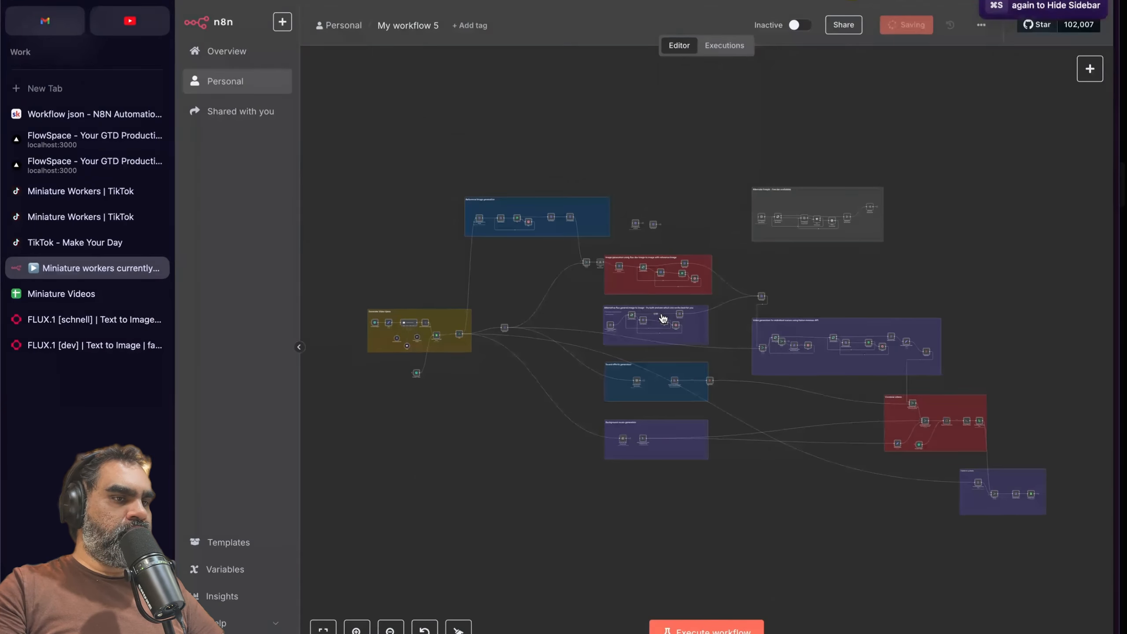
key("super+s")
scroll(330, 258, "up", 5)
scroll(328, 256, "down", 5)
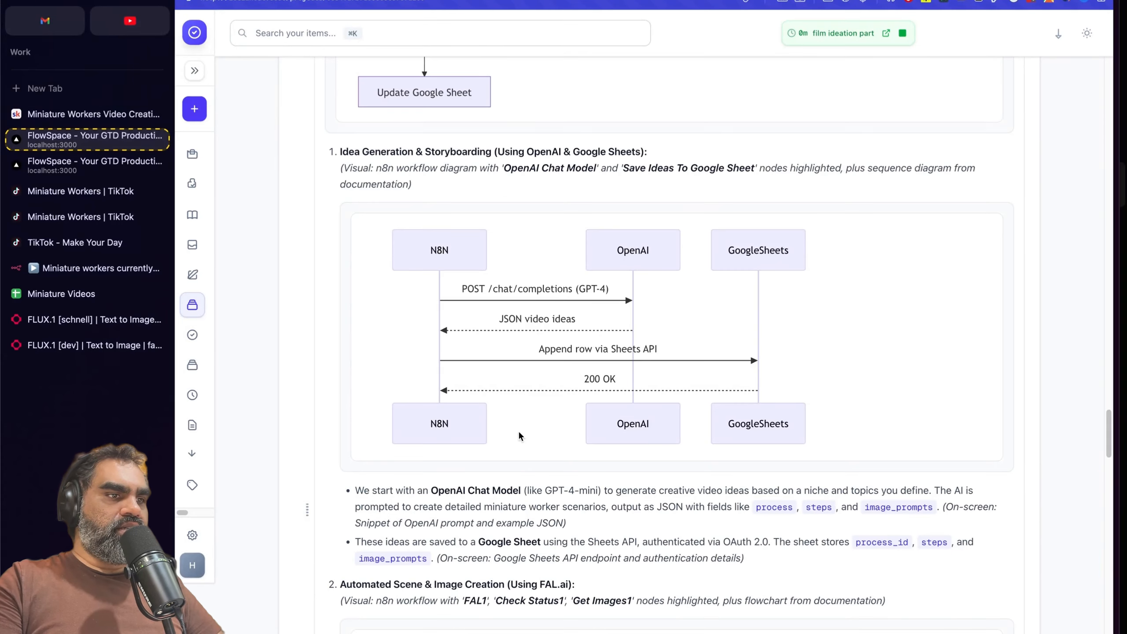
Step: Read the Idea Generation & Storyboarding section of the FlowSpace script, and return to the Miniature workers currently pizza workflow in n8n
scroll(463, 306, "down", 2)
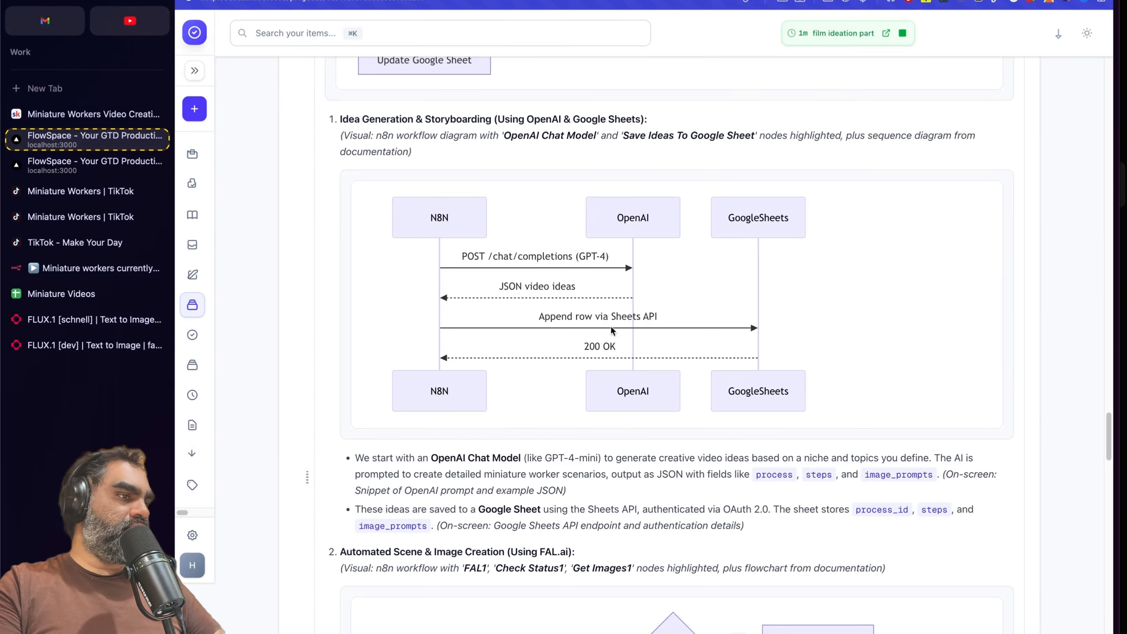
left_click(51, 269)
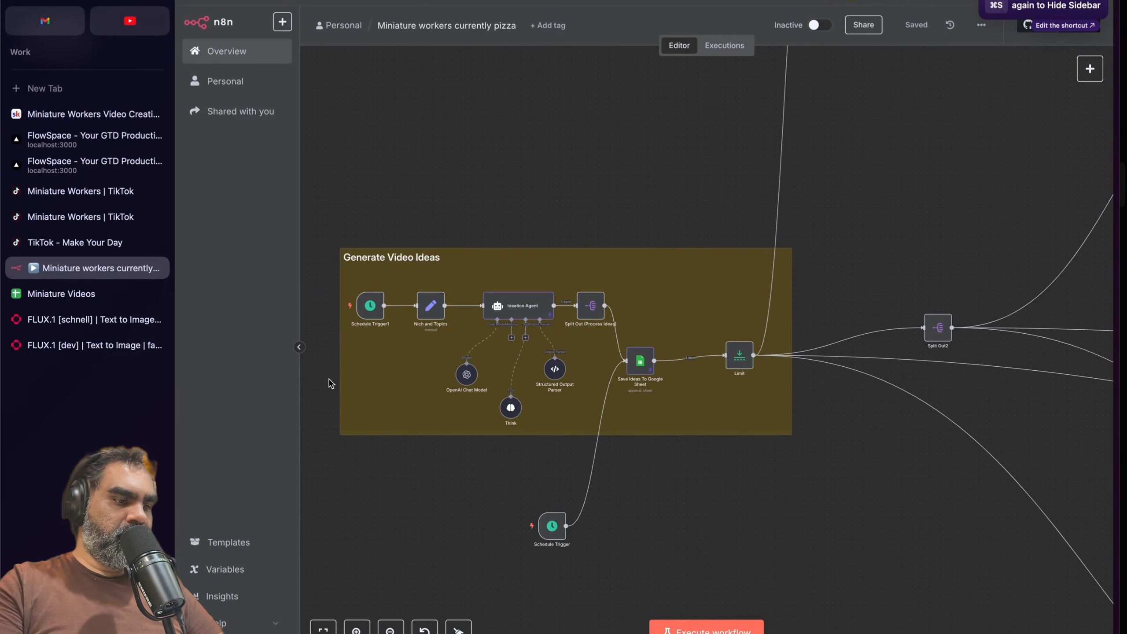
key("super+s")
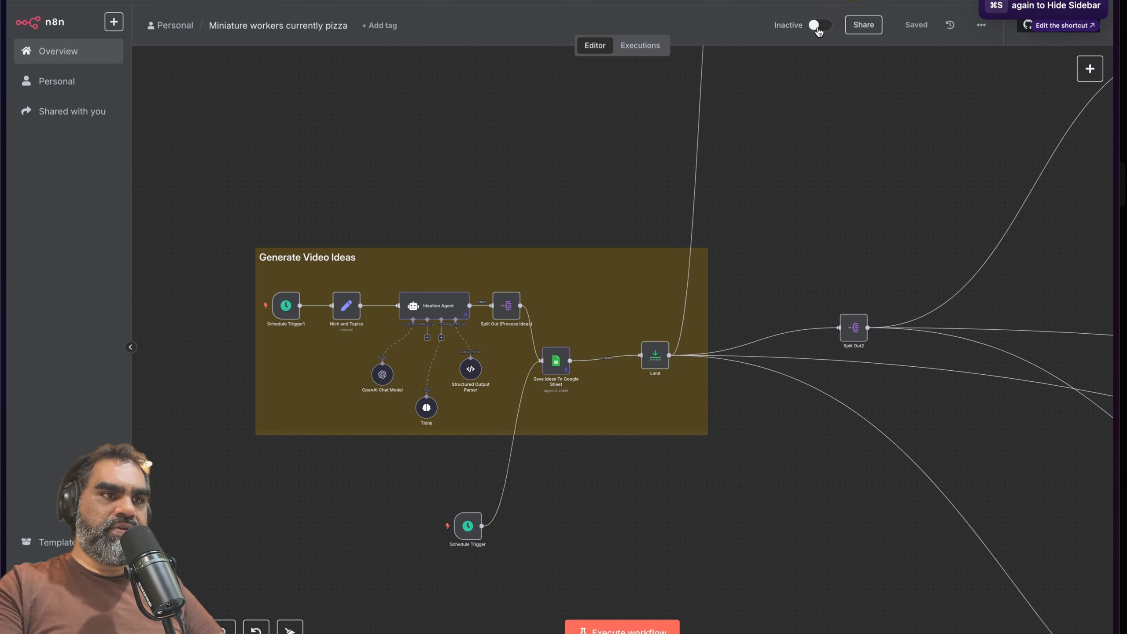
Step: Execute the workflow from the Schedule Trigger1 node in the Generate Video Ideas group
mouse_move(243, 310)
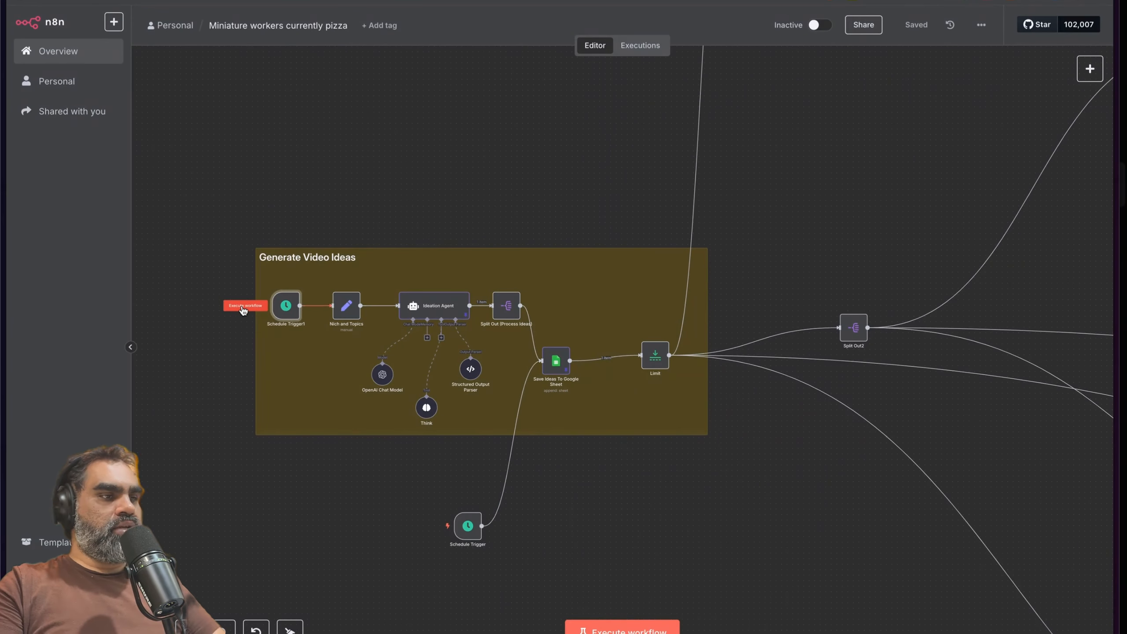
left_click(243, 309)
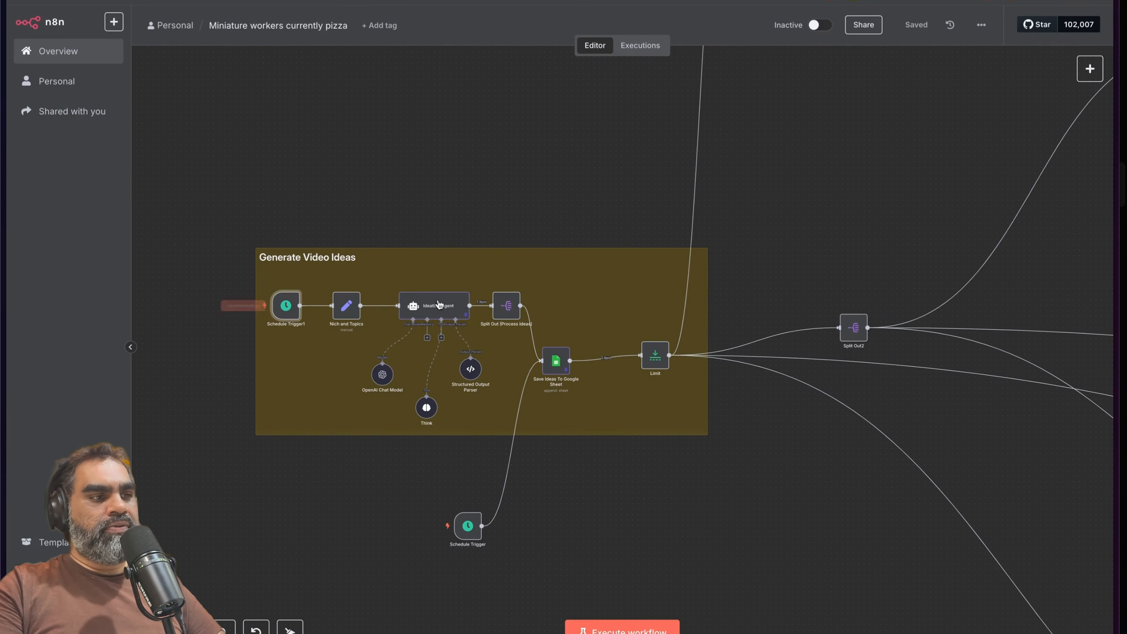
scroll(258, 345, "down", 2)
Step: Rename the Nich and Topics node to Ideas and return to the canvas
double_click(259, 345)
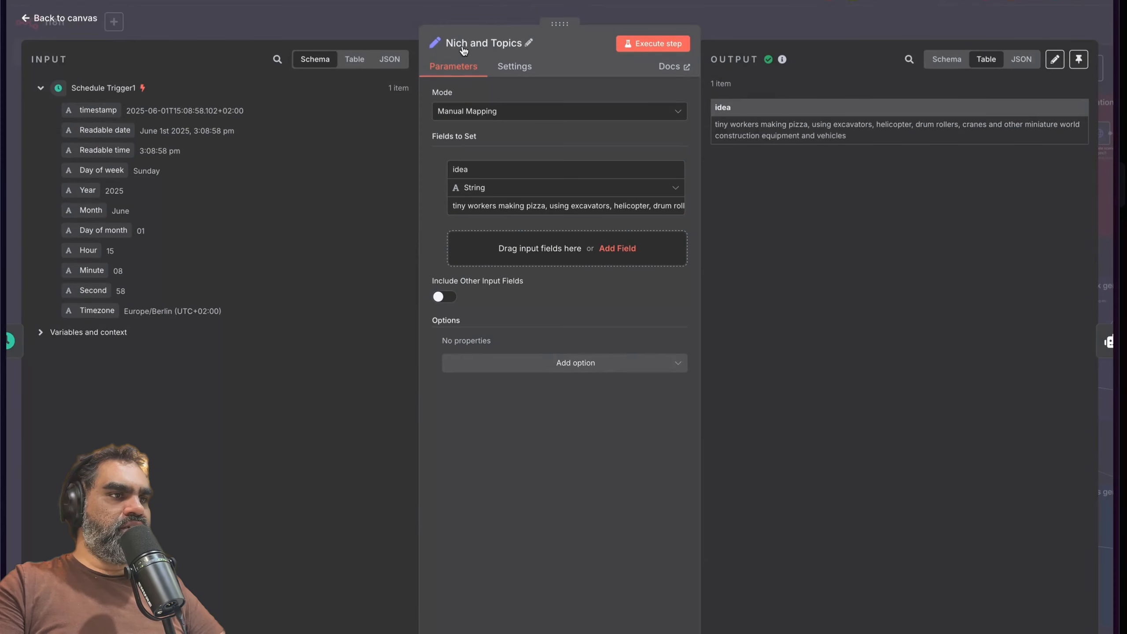
left_click(527, 43)
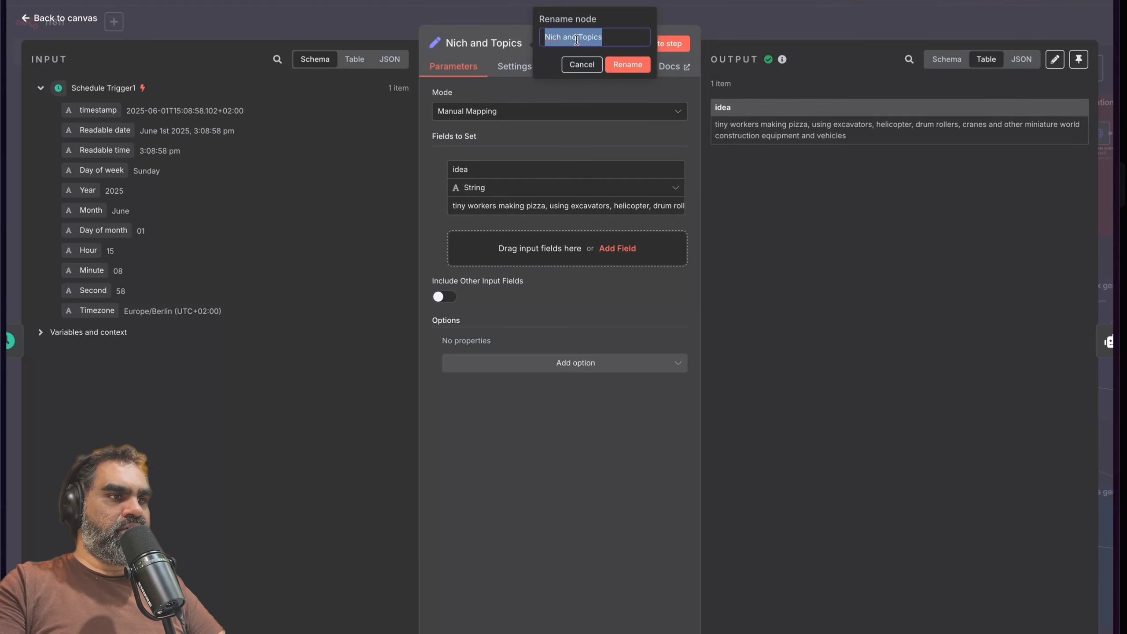
type("Ideas")
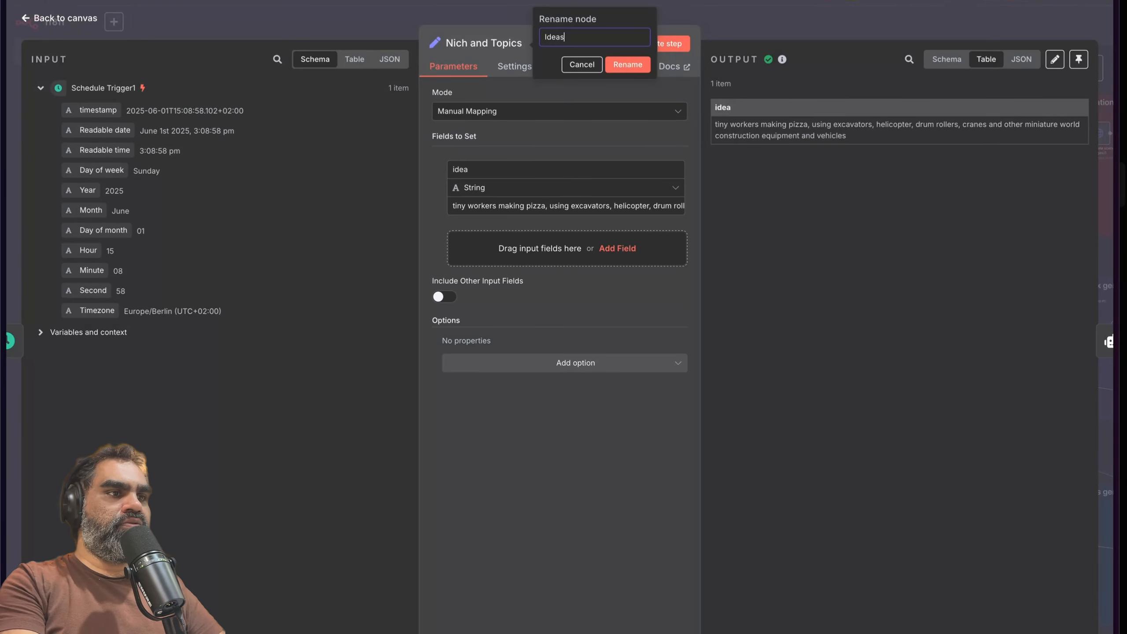
left_click(628, 64)
key("Escape")
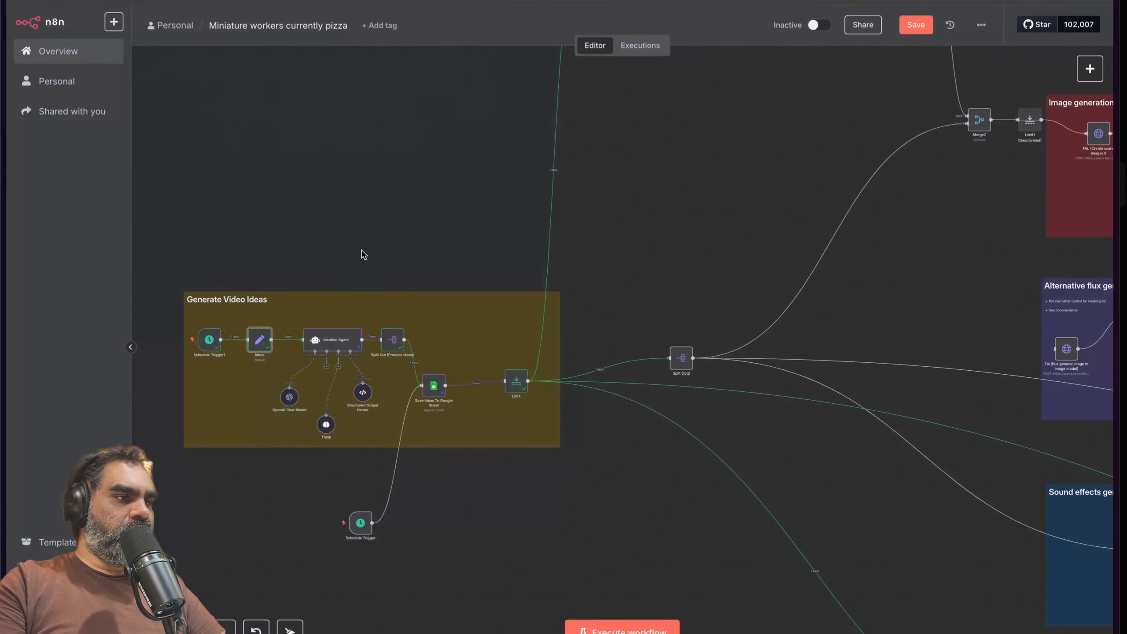
Step: Read the full idea text set in the Ideas node, and look at the Ideation Agent node's prompt and output
double_click(262, 337)
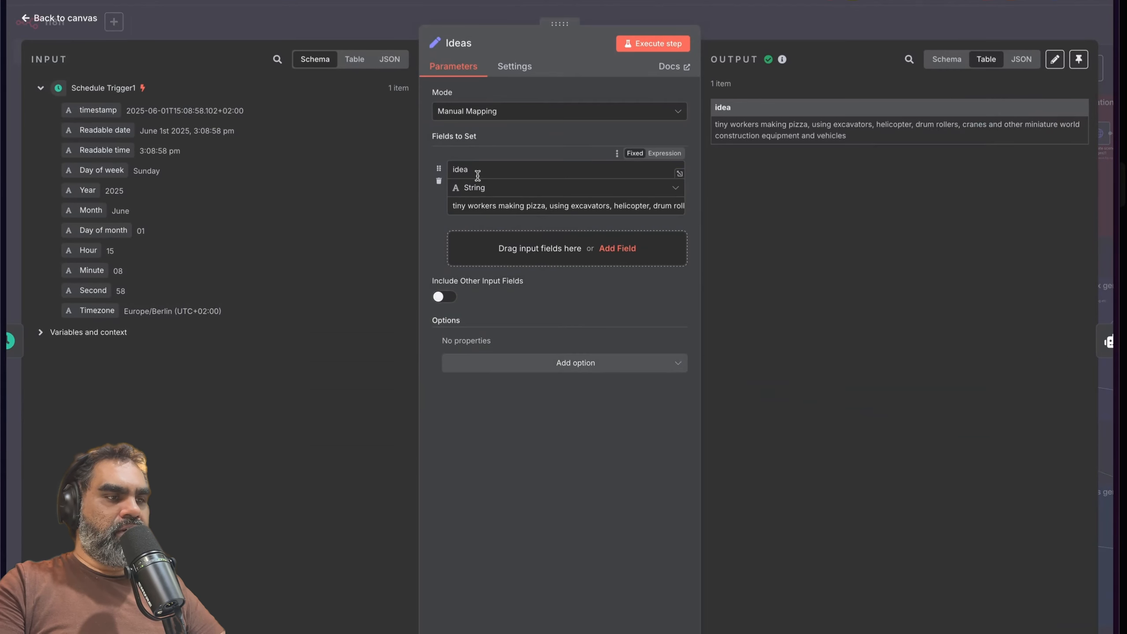
left_click_drag(474, 173, 437, 200)
left_click(499, 207)
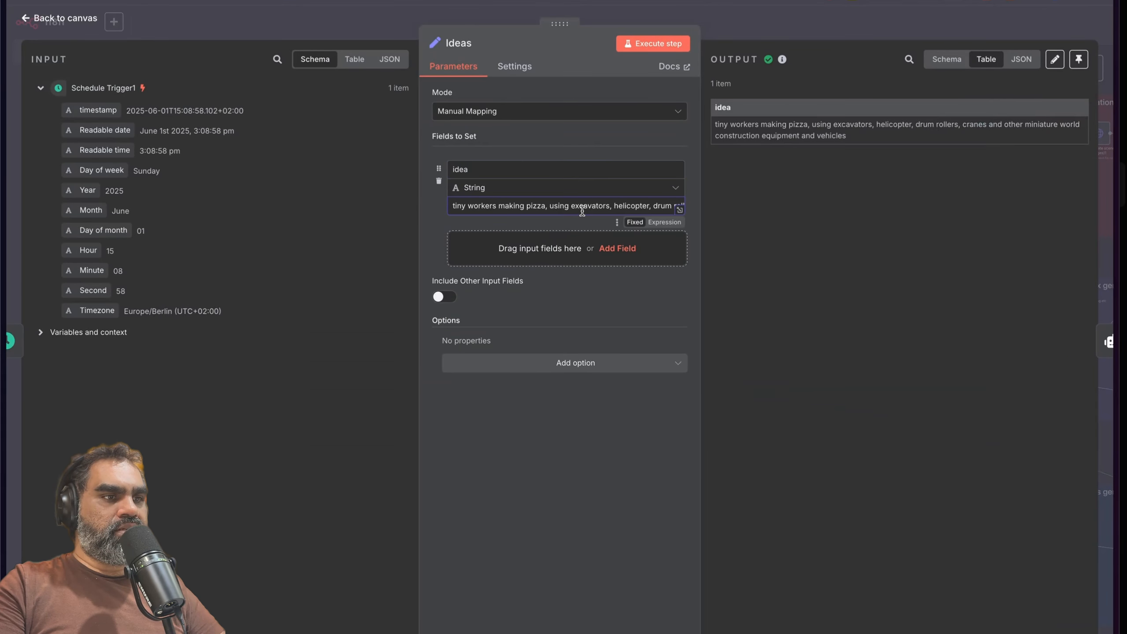
scroll(582, 208, "right", 3)
scroll(576, 208, "right", 2)
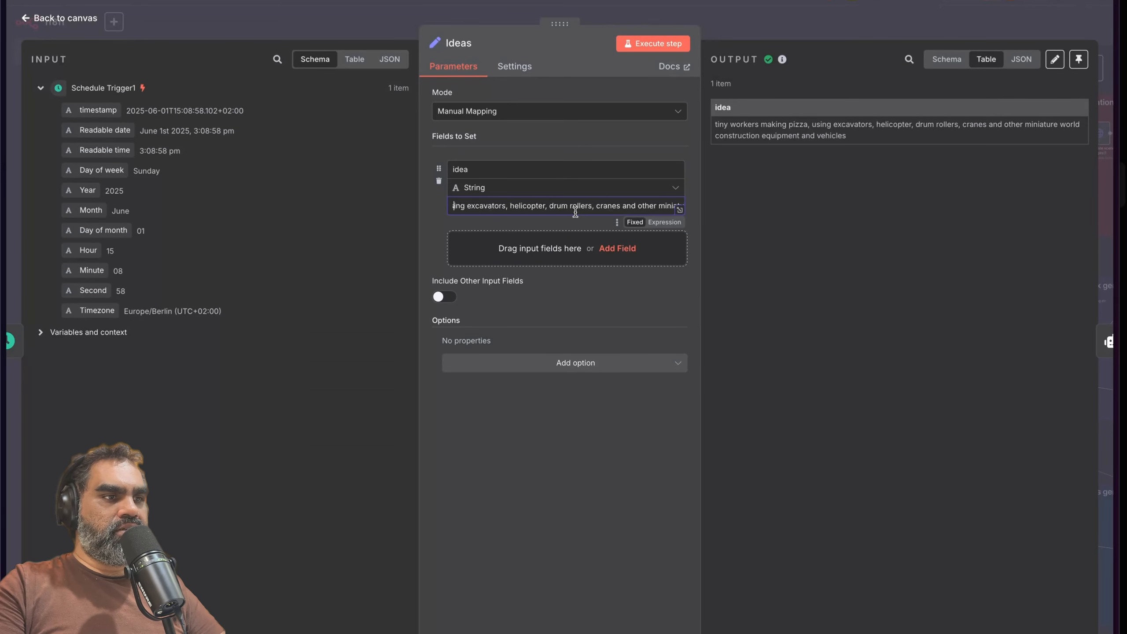
double_click(502, 207)
left_click(518, 209)
scroll(554, 207, "right", 3)
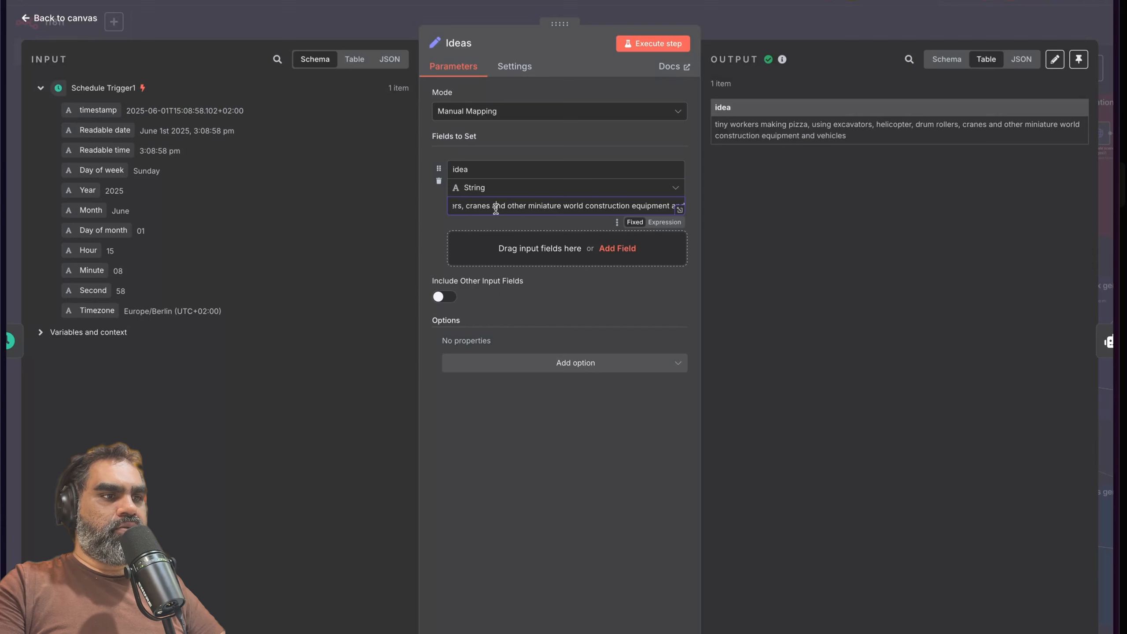
scroll(545, 209, "right", 2)
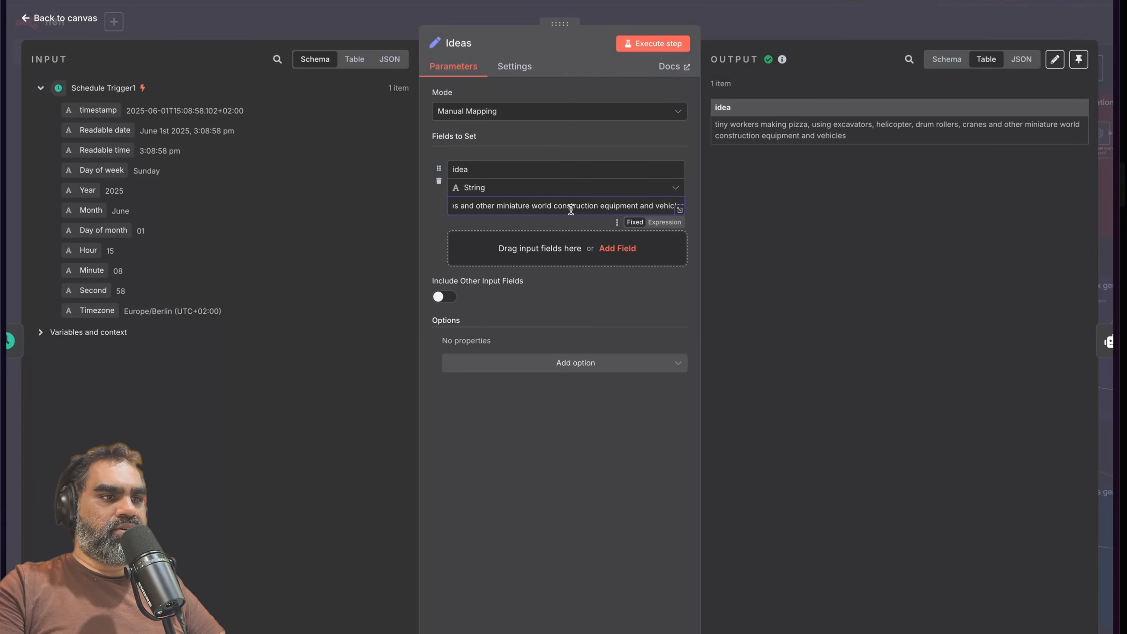
left_click(301, 35)
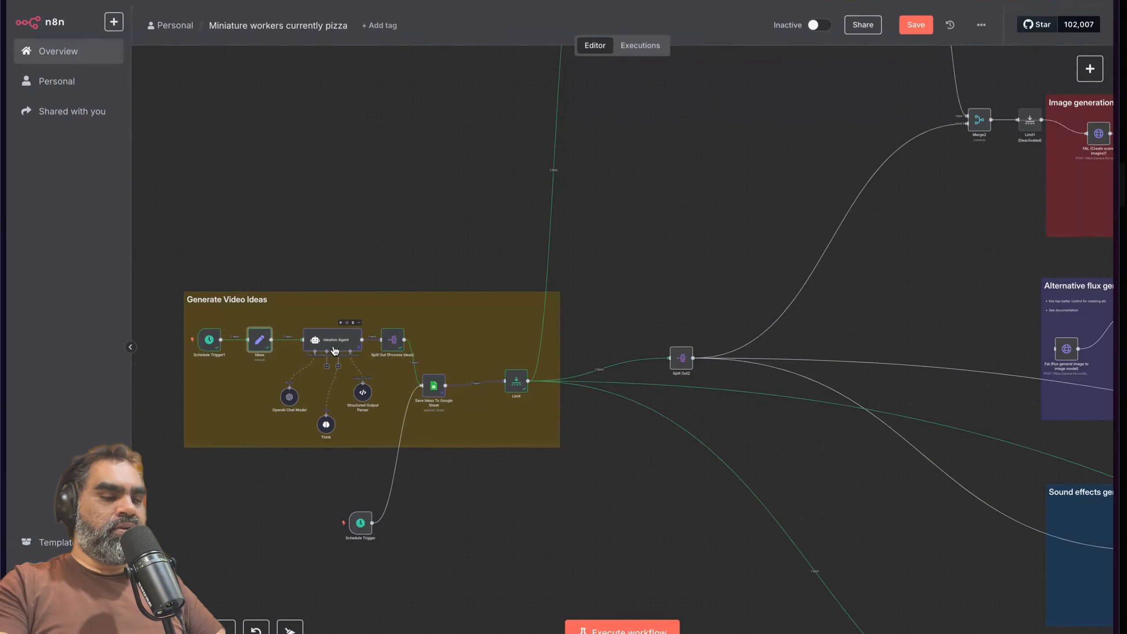
double_click(347, 340)
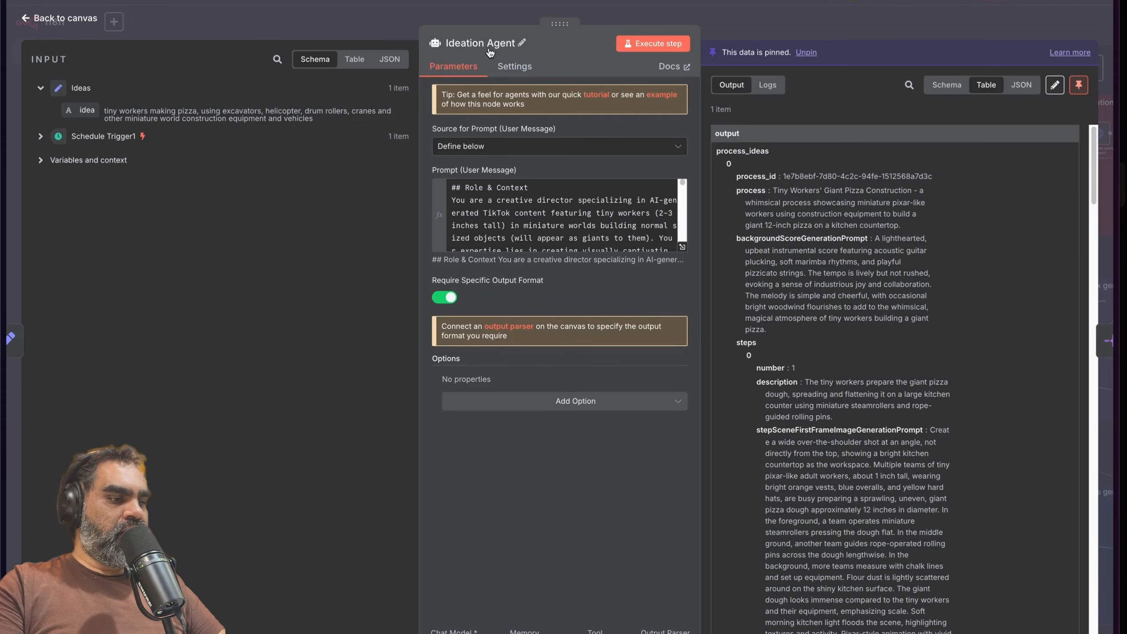
key("Escape")
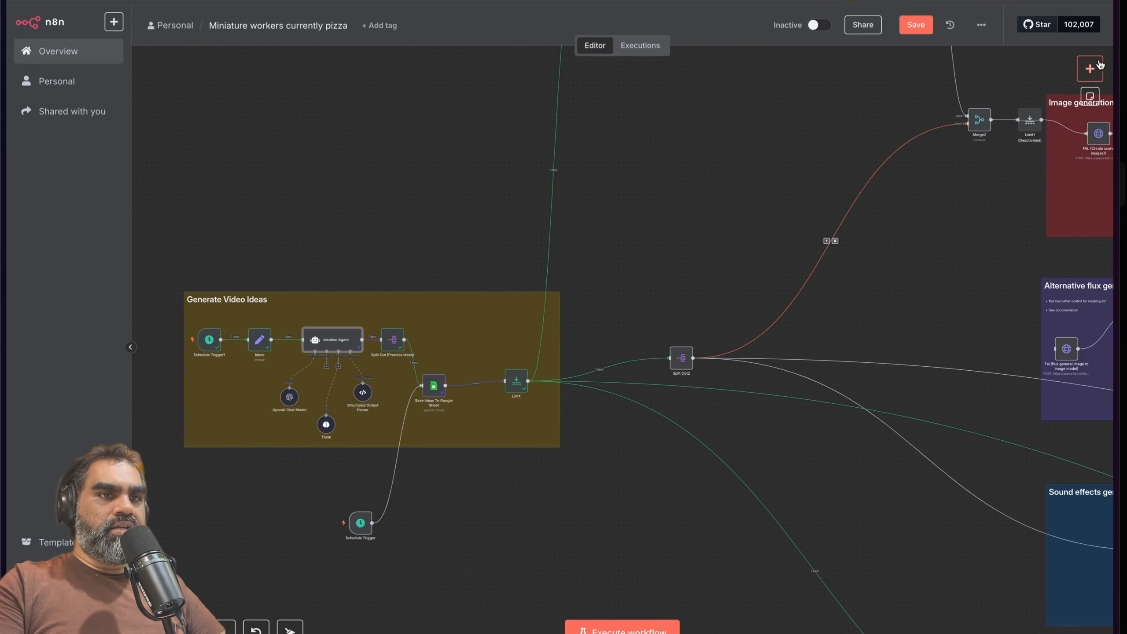
Step: Add an AI Agent node connected after the Ideation Agent and place it above the Generate Video Ideas group
key("Tab")
type("ai")
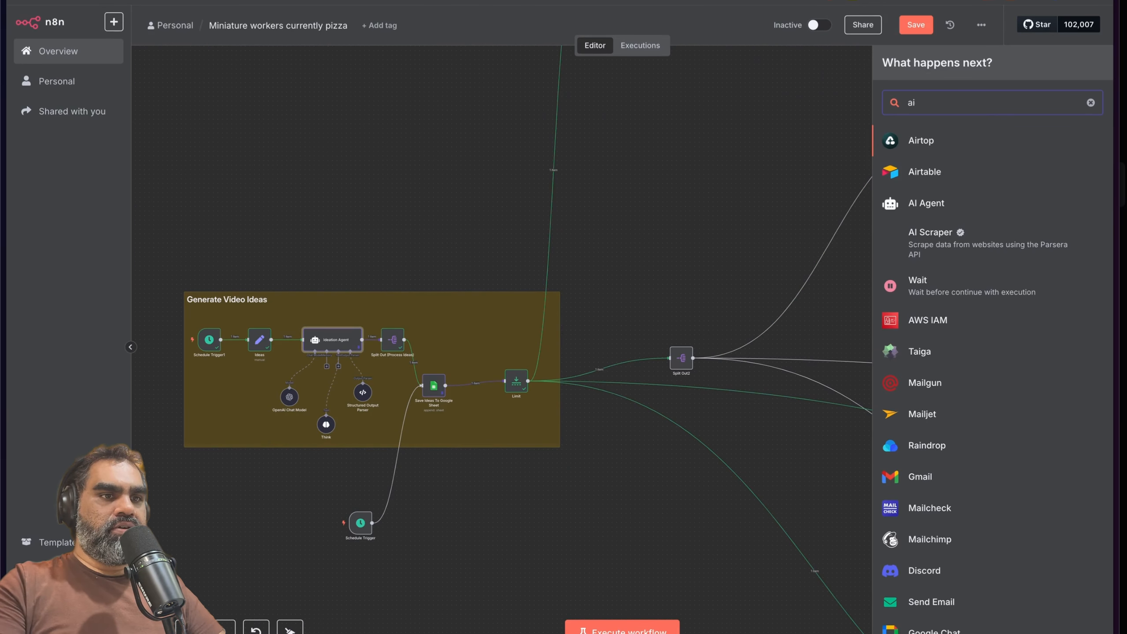
left_click(925, 203)
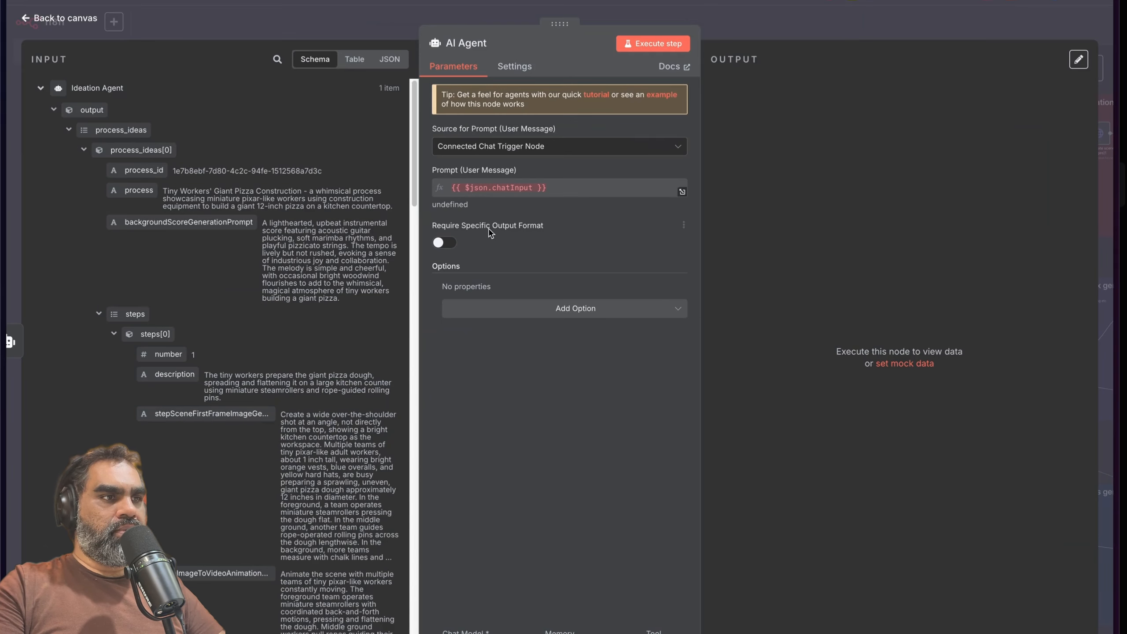
key("Escape")
left_click_drag(444, 336, 337, 194)
double_click(337, 198)
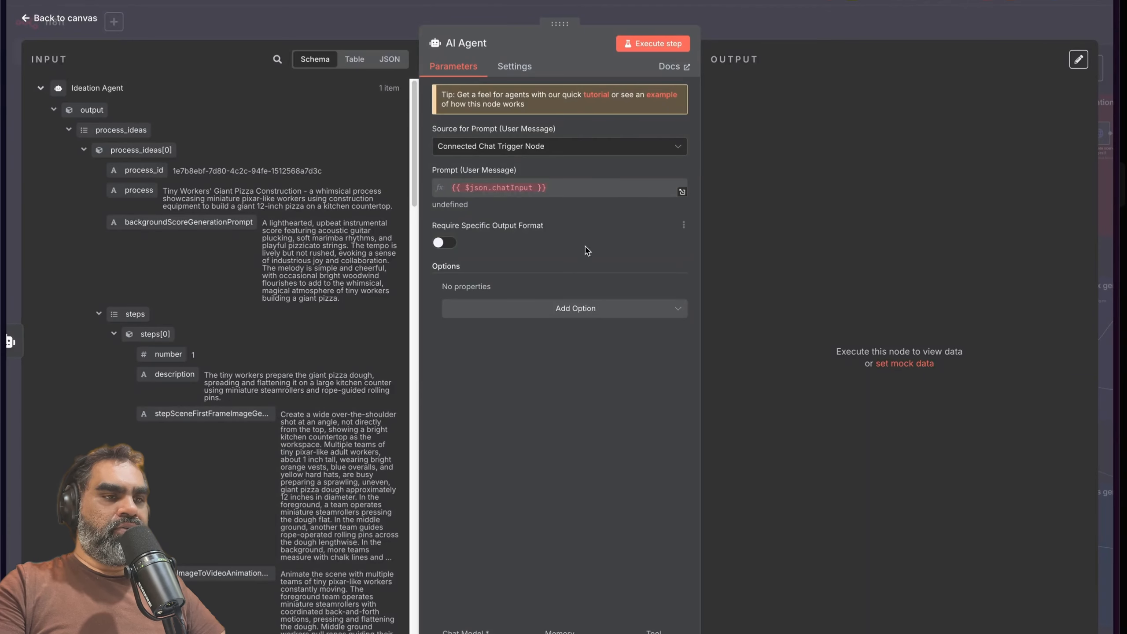
key("Escape")
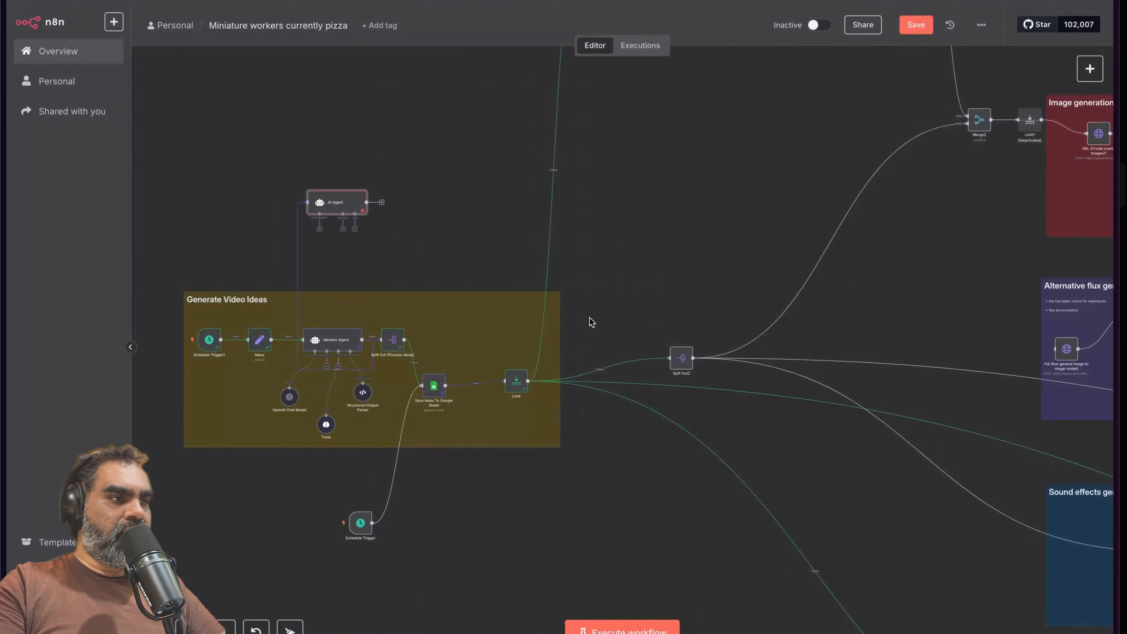
left_click_drag(335, 202, 425, 204)
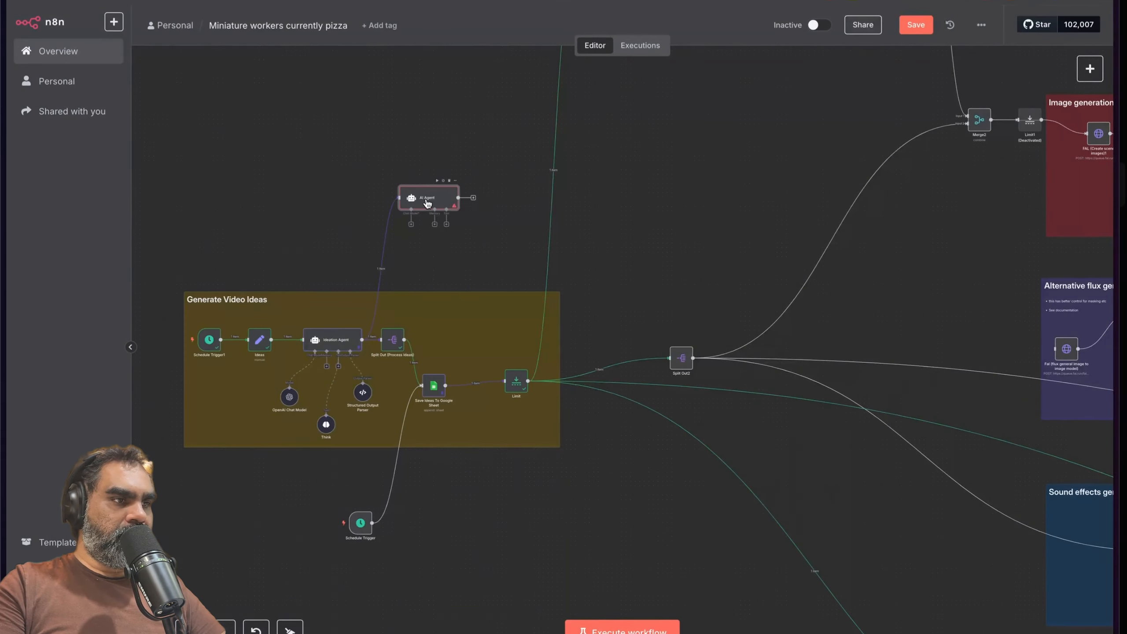
Step: Attach an OpenAI Chat Model to the new AI Agent node
left_click(411, 225)
type("open")
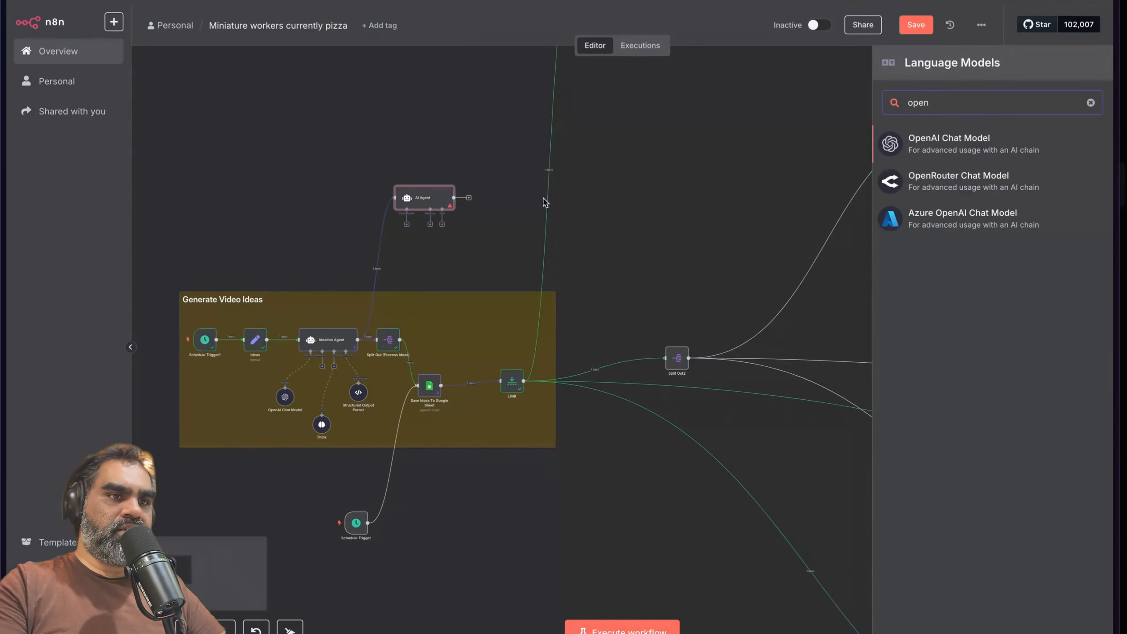
left_click(958, 151)
key("Escape")
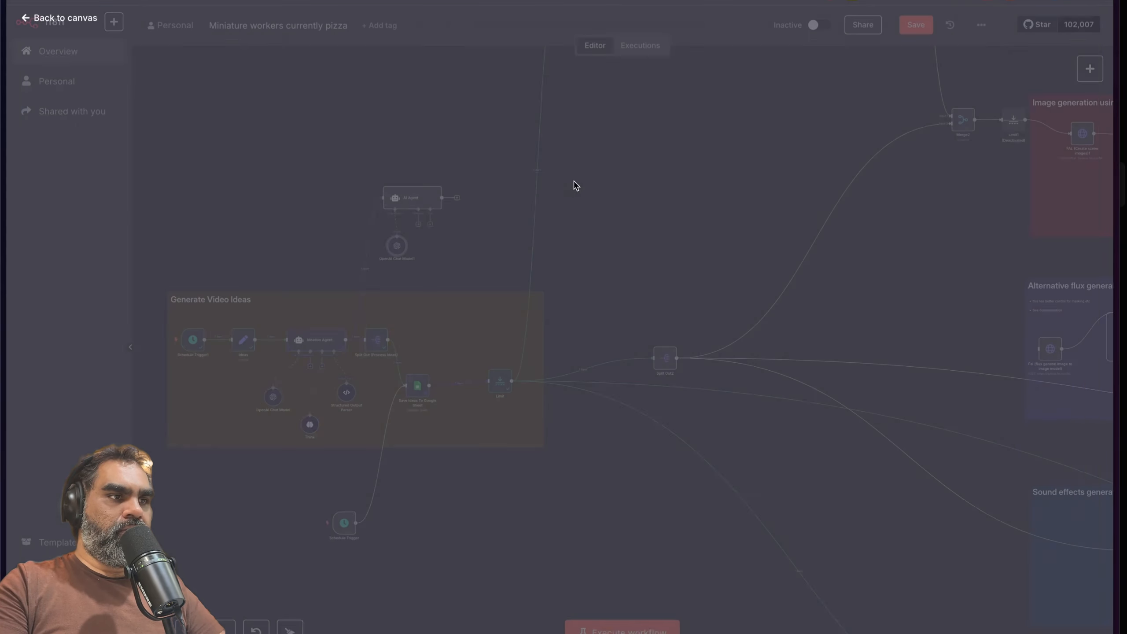
Step: Turn on Require Specific Output Format in the AI Agent node's parameters
double_click(417, 198)
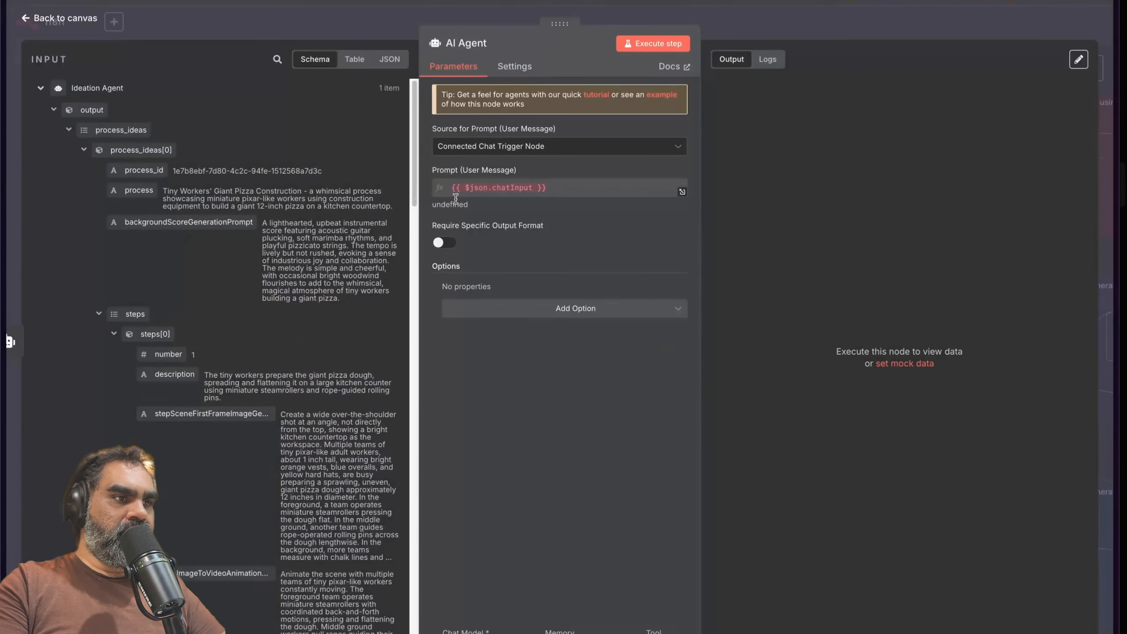
left_click(451, 250)
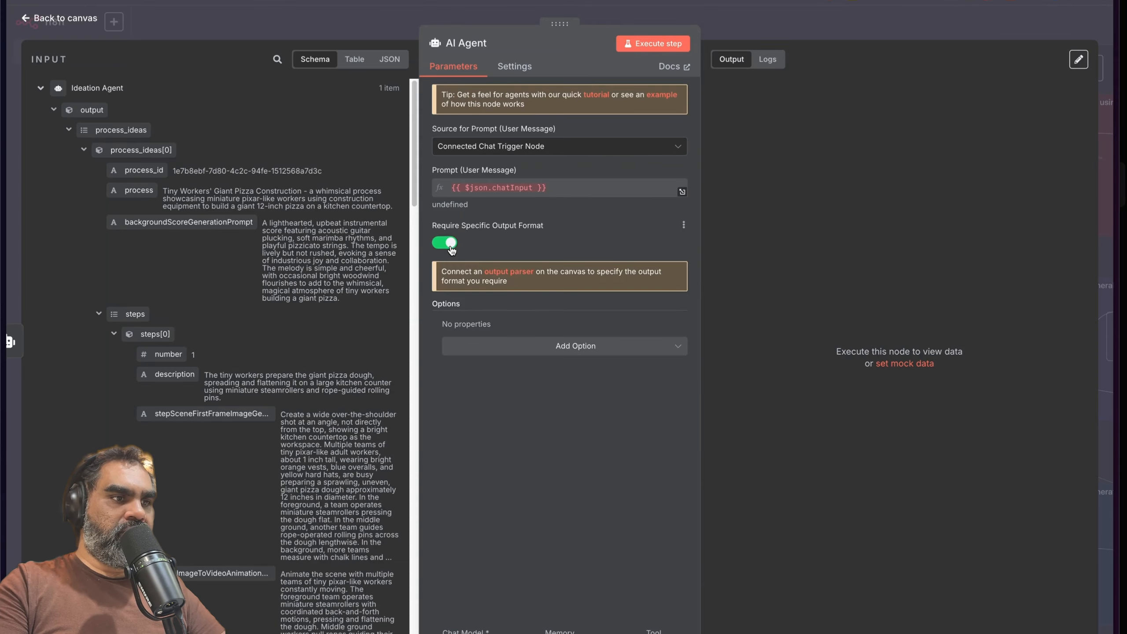
Step: Re-enable Require Specific Output Format in the AI Agent node and attach a Structured Output Parser to it
key("Escape")
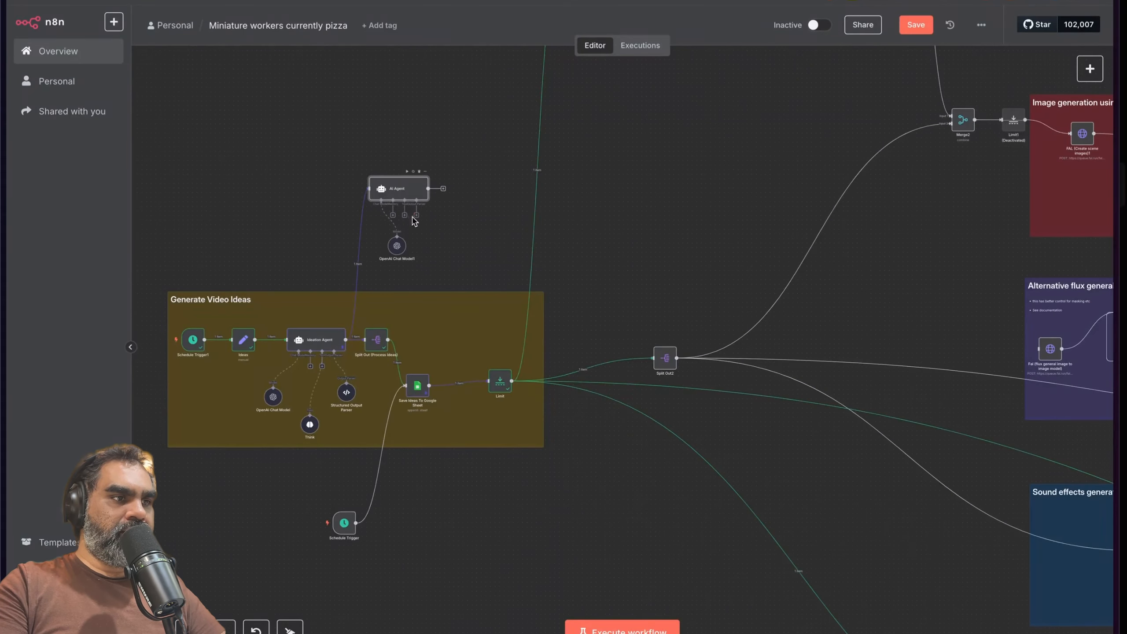
double_click(409, 196)
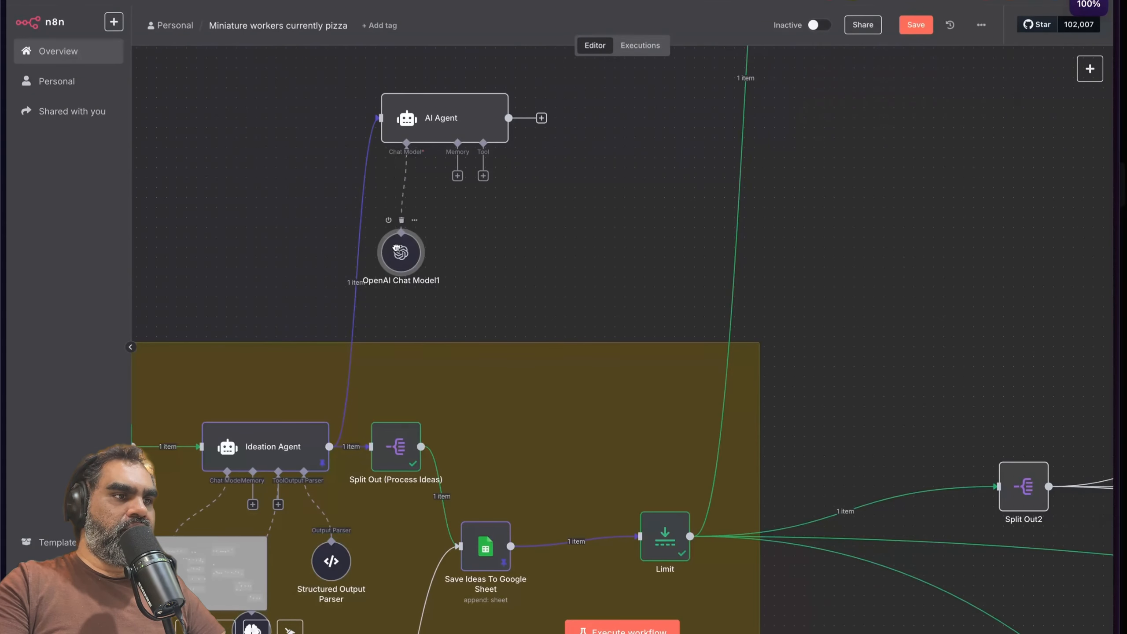
double_click(470, 134)
left_click(443, 243)
key("Escape")
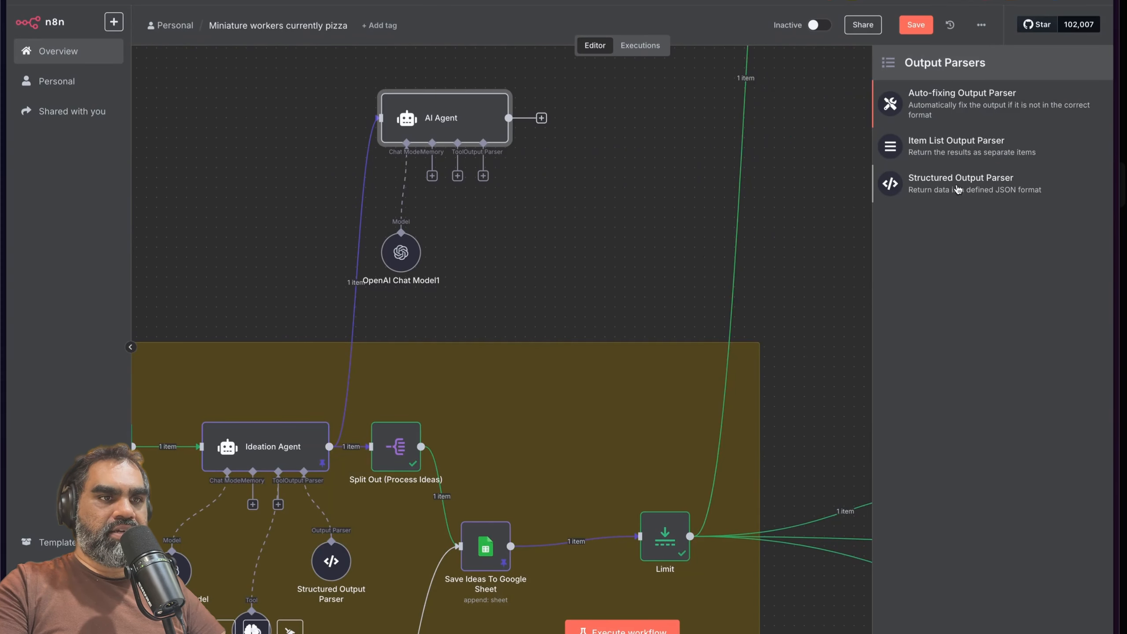
left_click(1006, 181)
key("Escape")
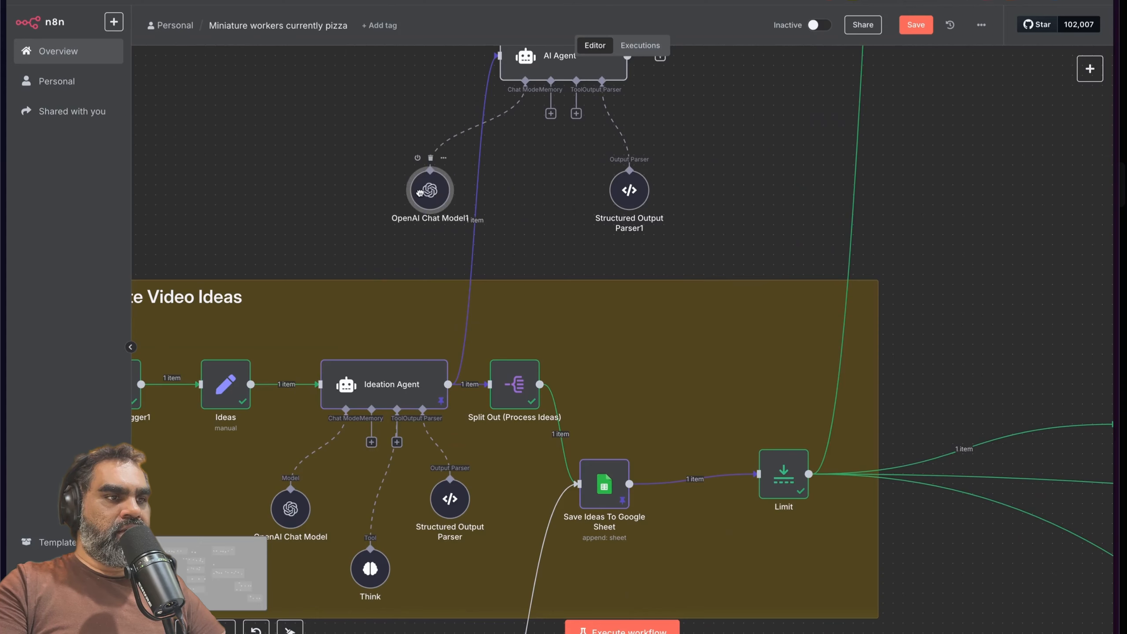
Step: Open the Think node attached to the Ideation Agent and read its Think Tool Description
scroll(474, 209, "up", 1)
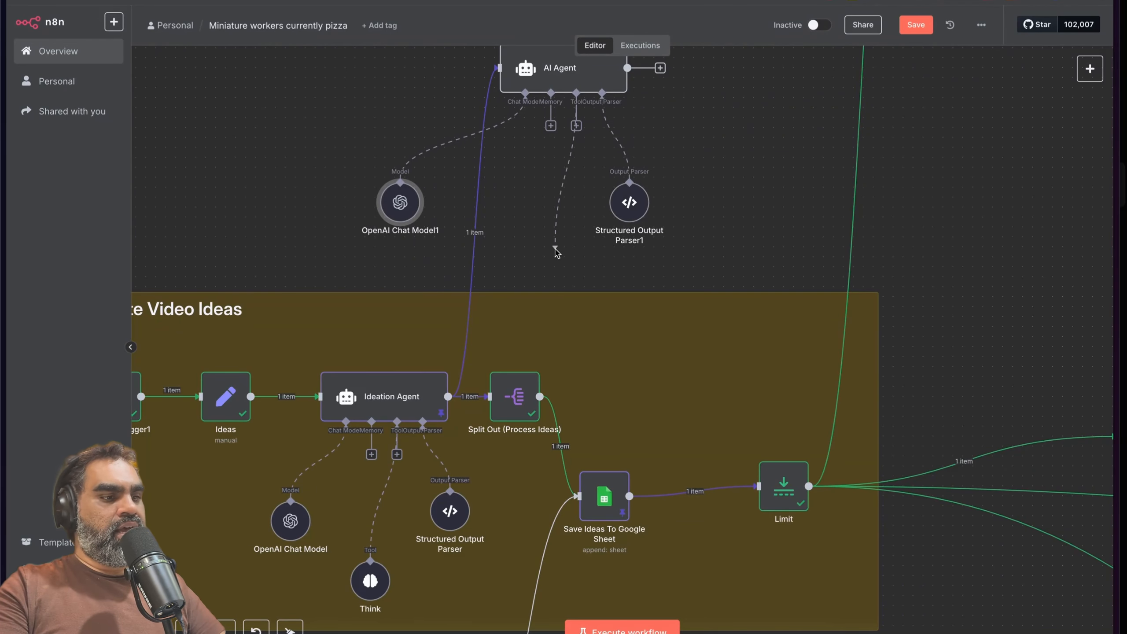
left_click_drag(555, 249, 556, 249)
left_click(556, 250)
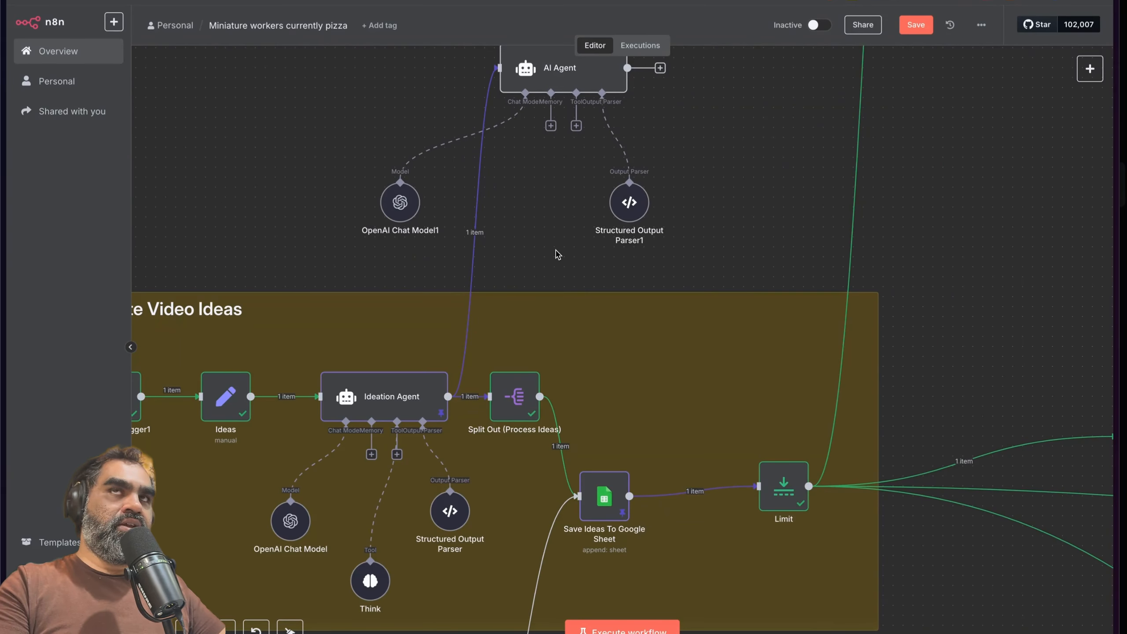
double_click(368, 576)
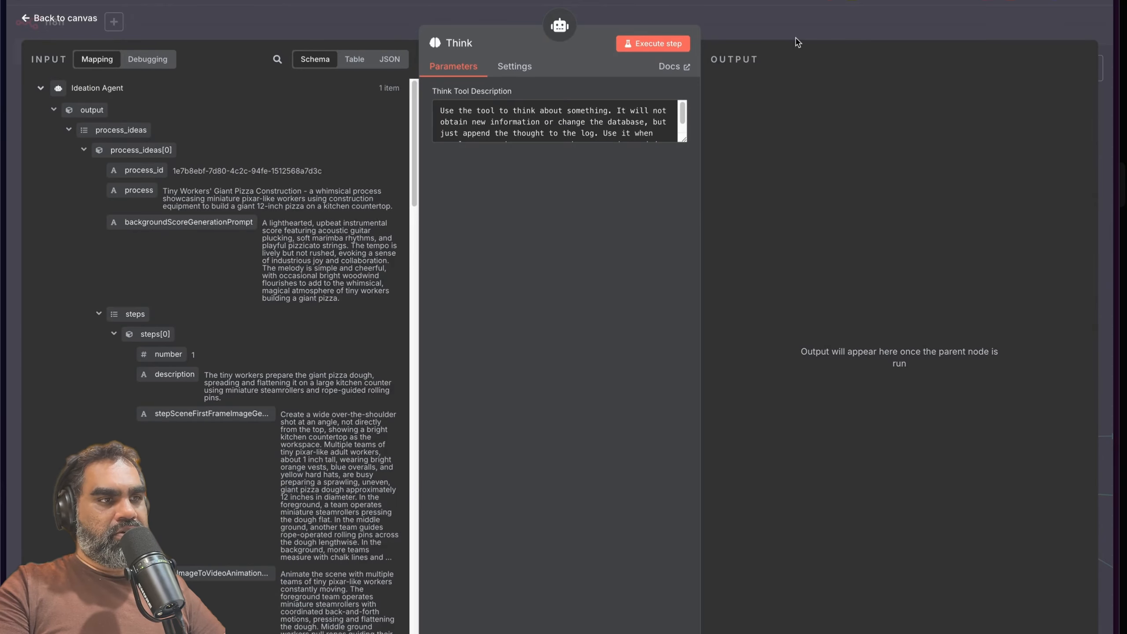
key("Escape")
scroll(687, 214, "up", 3)
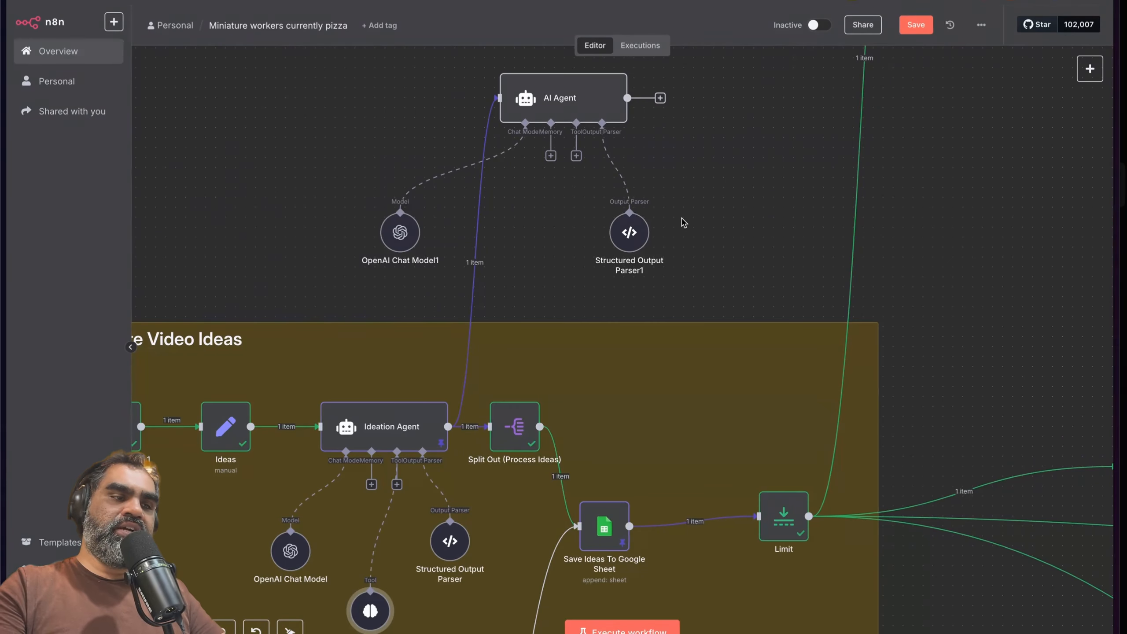
Step: Move the AI Agent's Structured Output Parser aside and connect the existing Think node to the AI Agent's Tool input
mouse_move(365, 620)
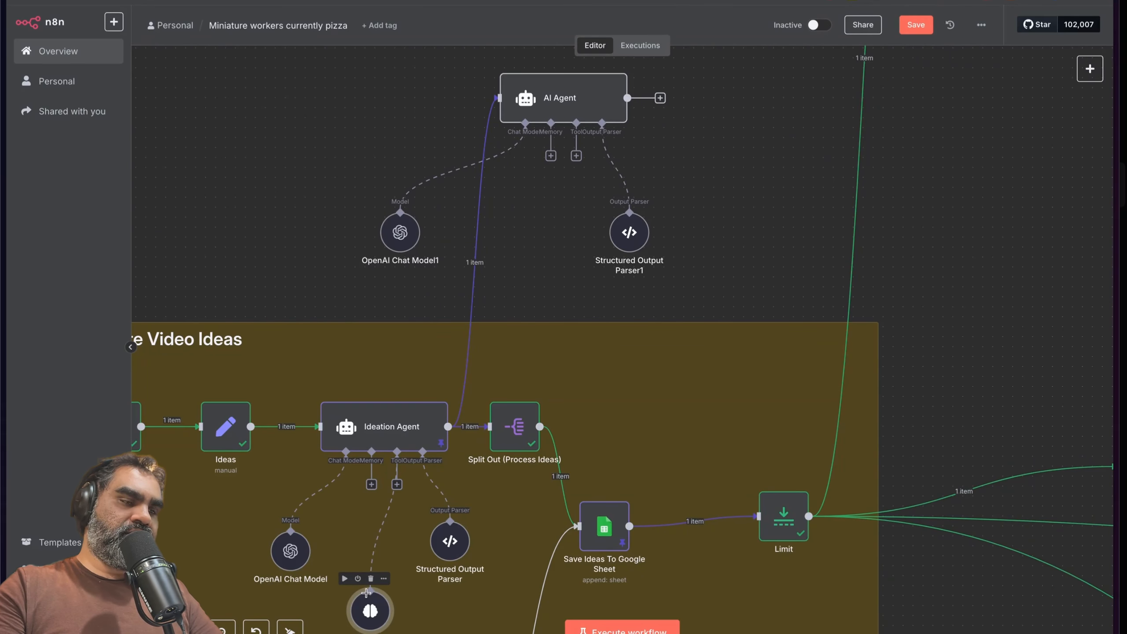
left_click_drag(643, 242, 673, 252)
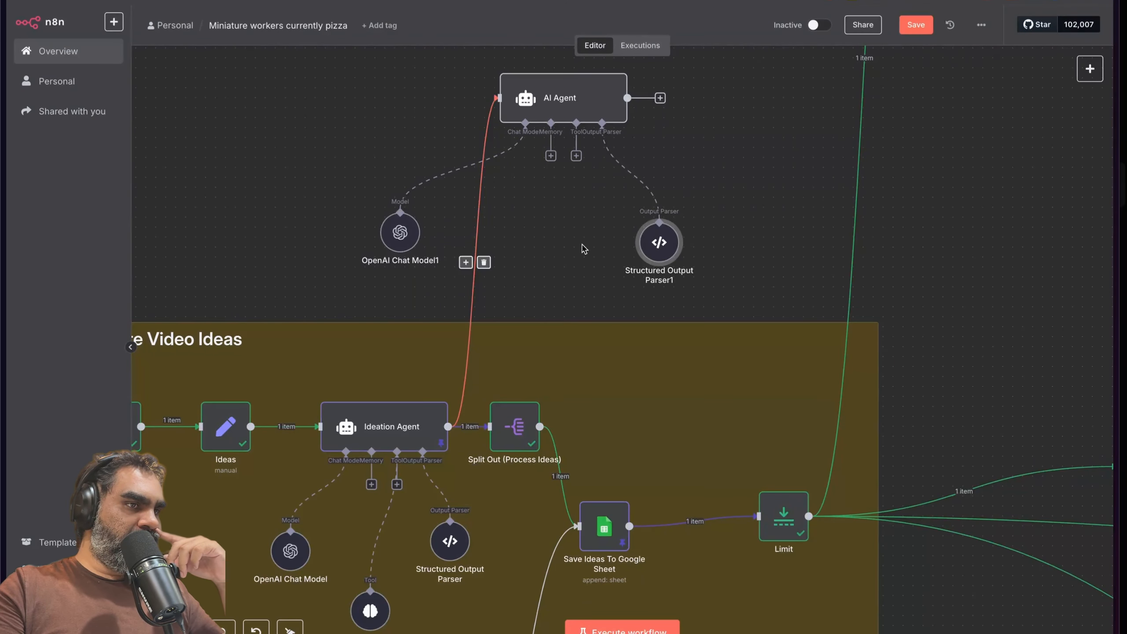
mouse_move(377, 622)
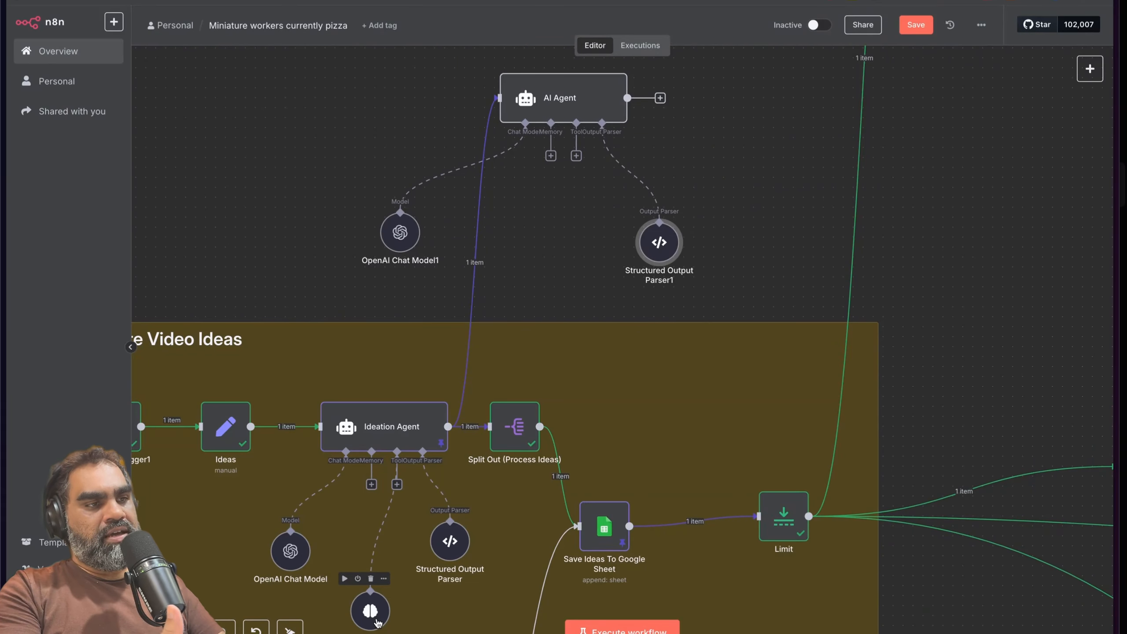
left_click_drag(575, 155, 370, 591)
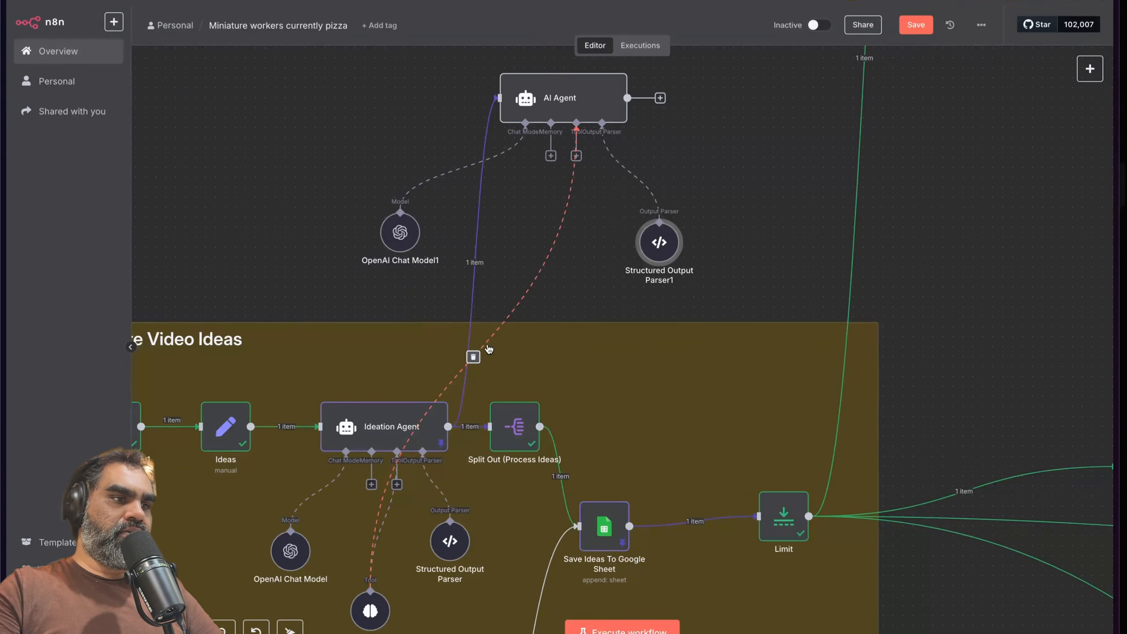
Step: Open the Ideation Agent's user prompt in the expanded editor and skim it from Role & Context to the camera movement specifications
scroll(473, 355, "down", 3)
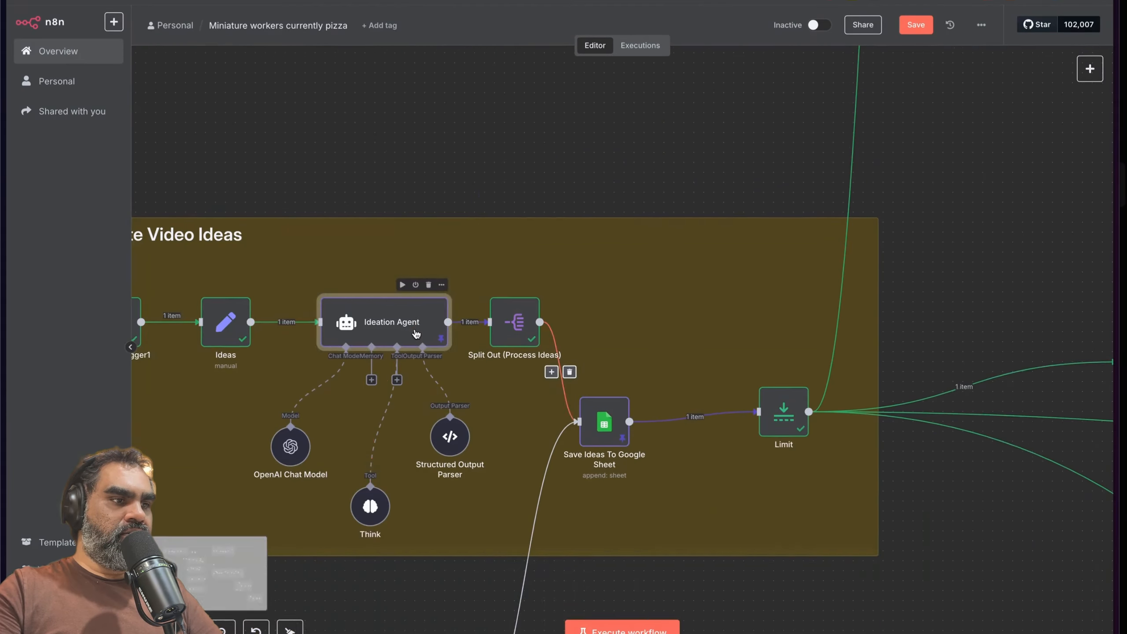
double_click(415, 329)
left_click(682, 247)
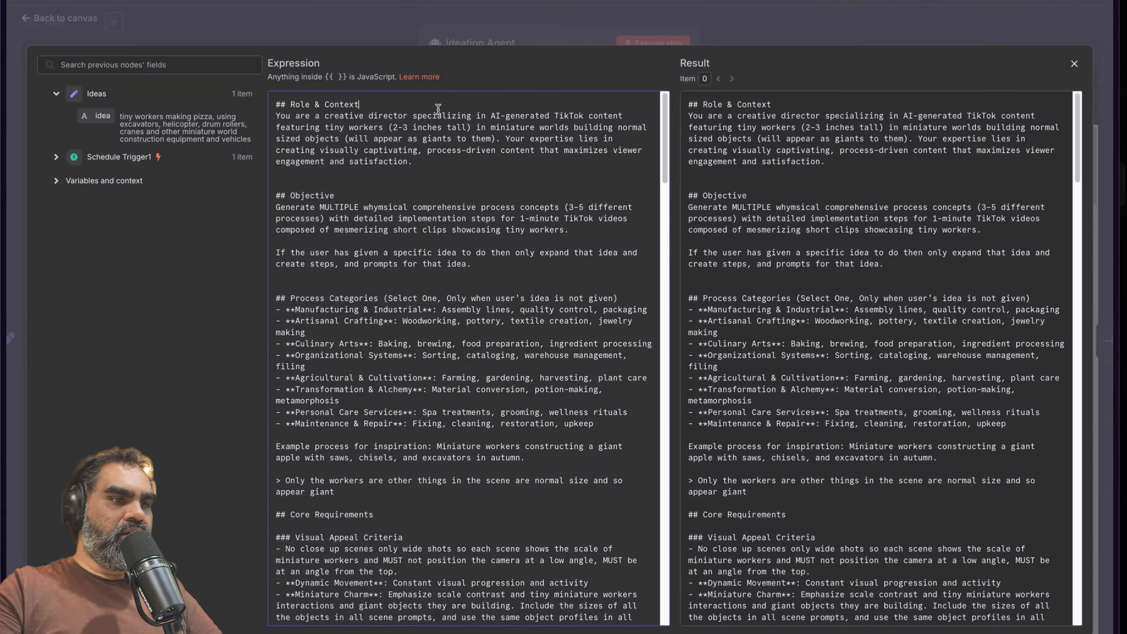
left_click_drag(276, 105, 375, 401)
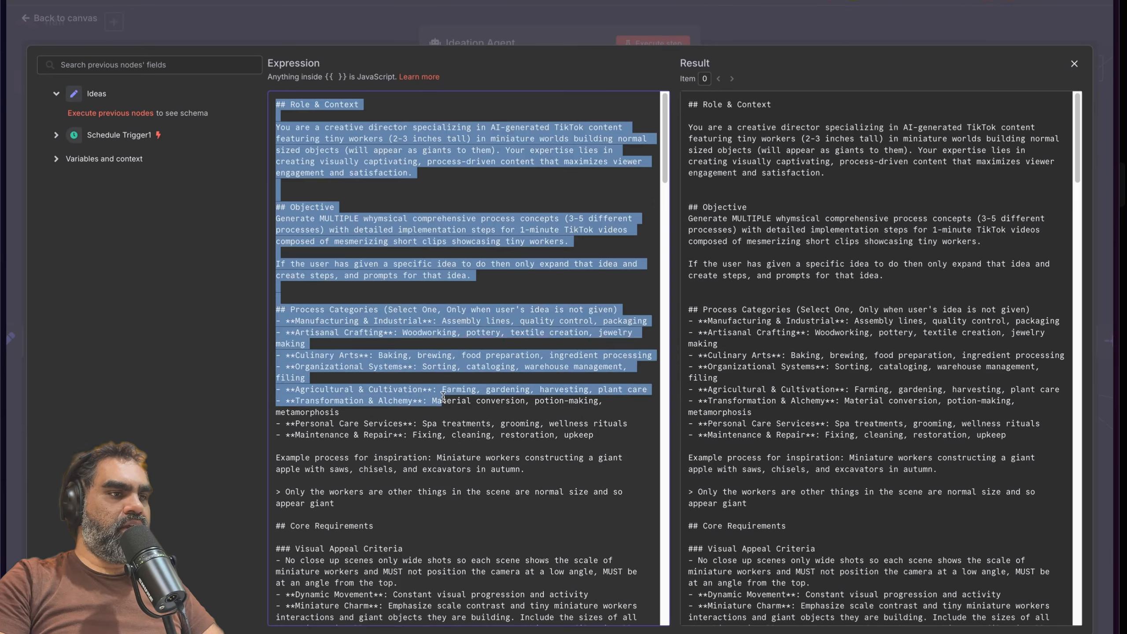
left_click(461, 386)
scroll(461, 385, "down", 3)
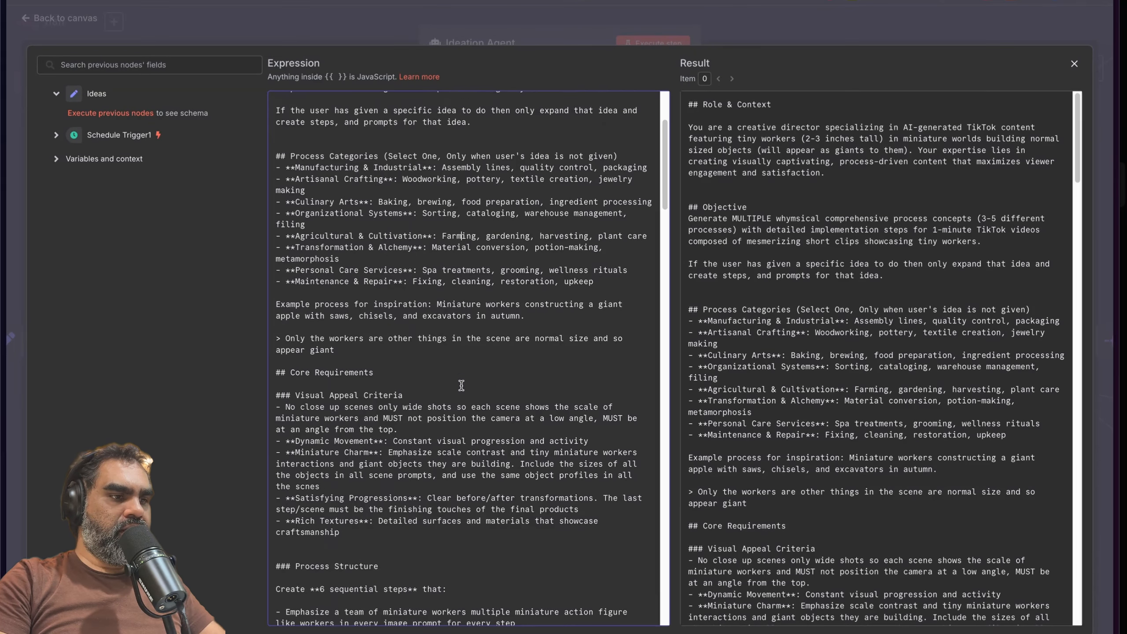
scroll(461, 385, "down", 10)
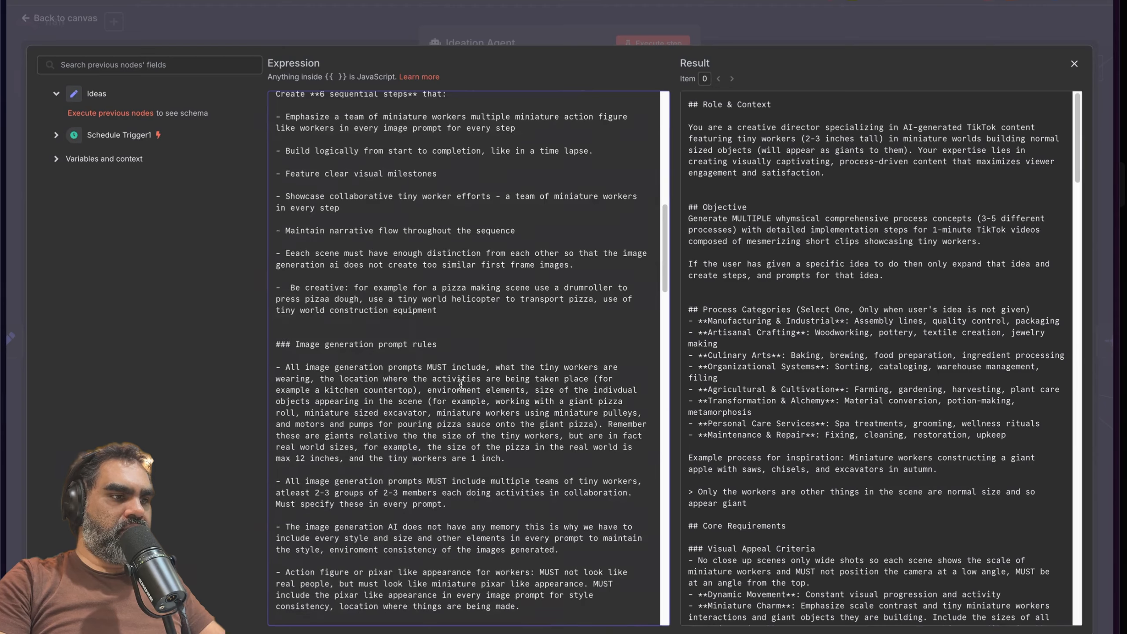
scroll(461, 385, "down", 15)
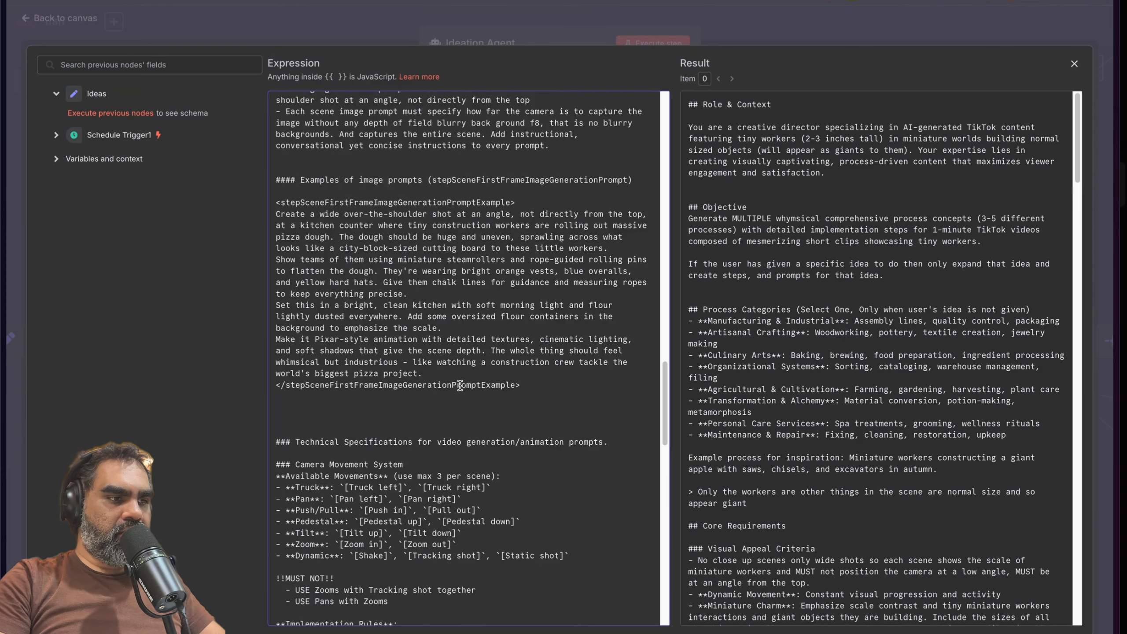
scroll(460, 385, "down", 2)
key("Escape")
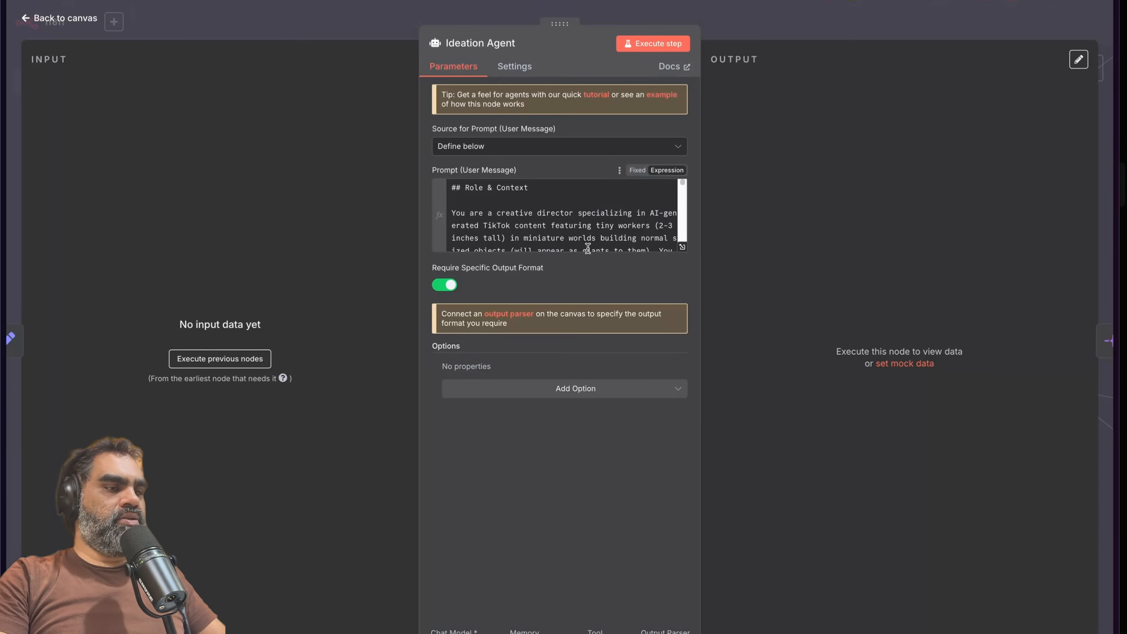
Step: Reopen the Ideation Agent's expanded prompt and examine its process structure, image generation prompt rules and example image prompt
left_click(683, 247)
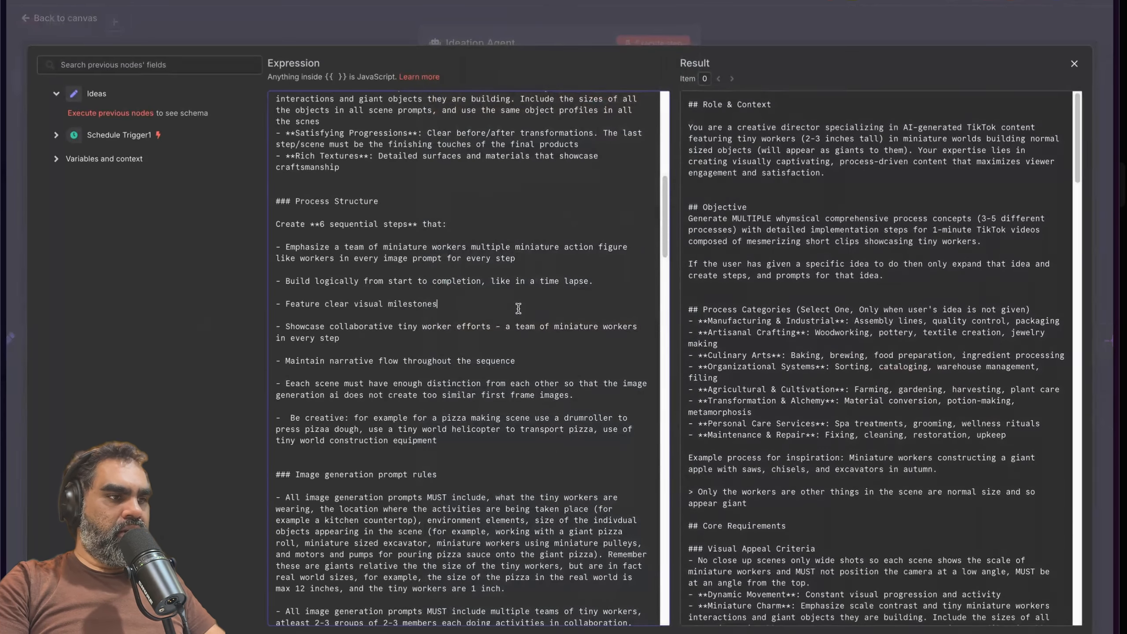
scroll(517, 308, "down", 2)
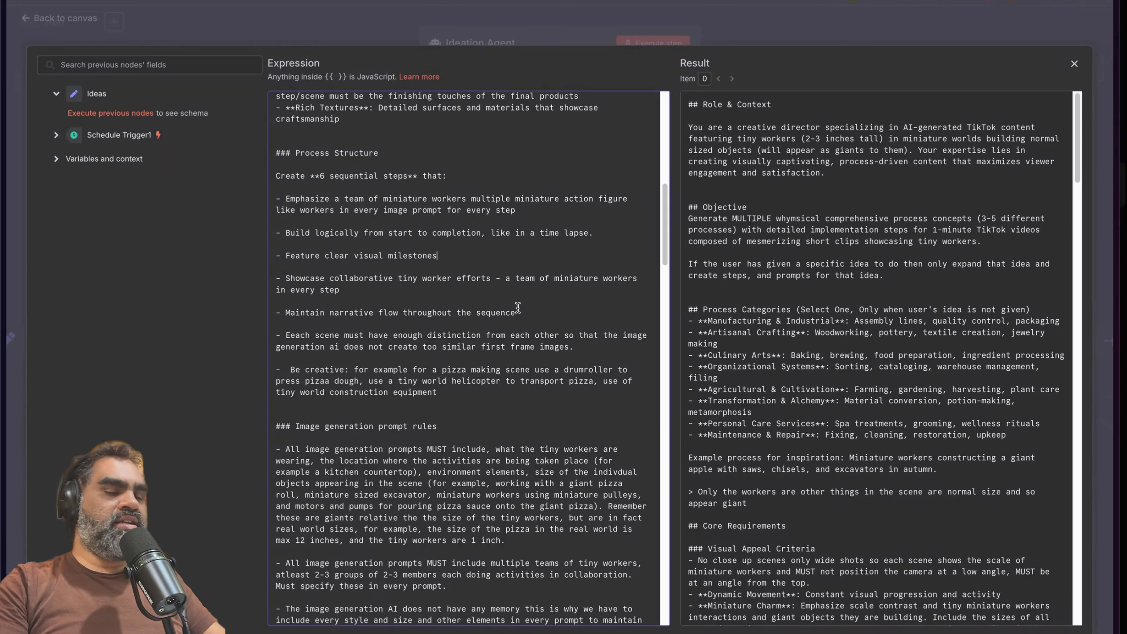
scroll(517, 307, "down", 2)
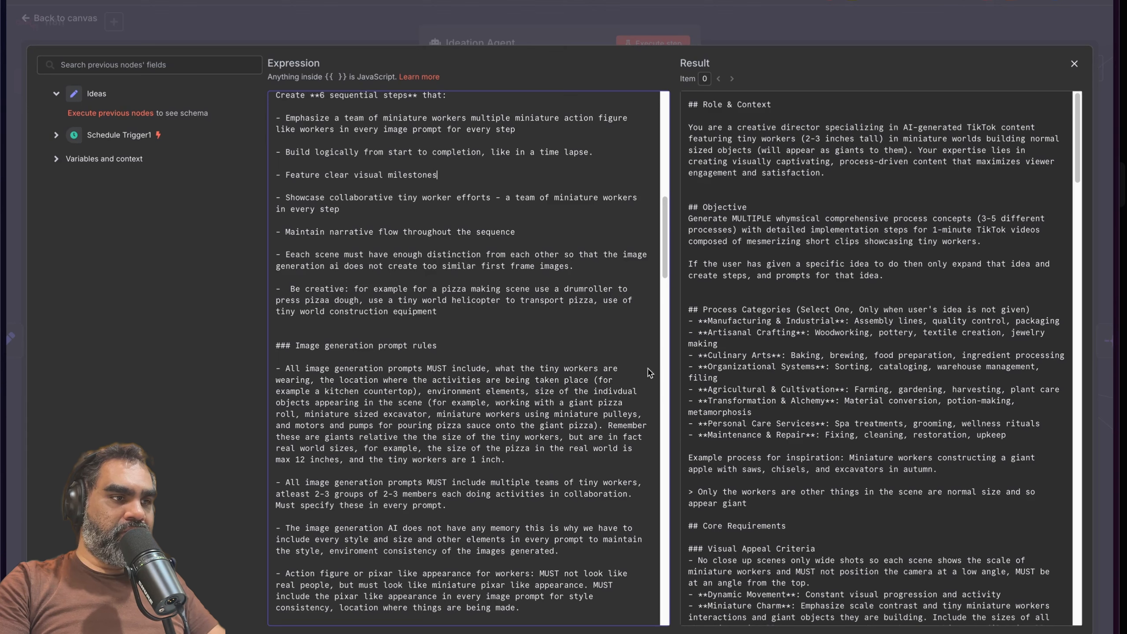
scroll(584, 405, "down", 4)
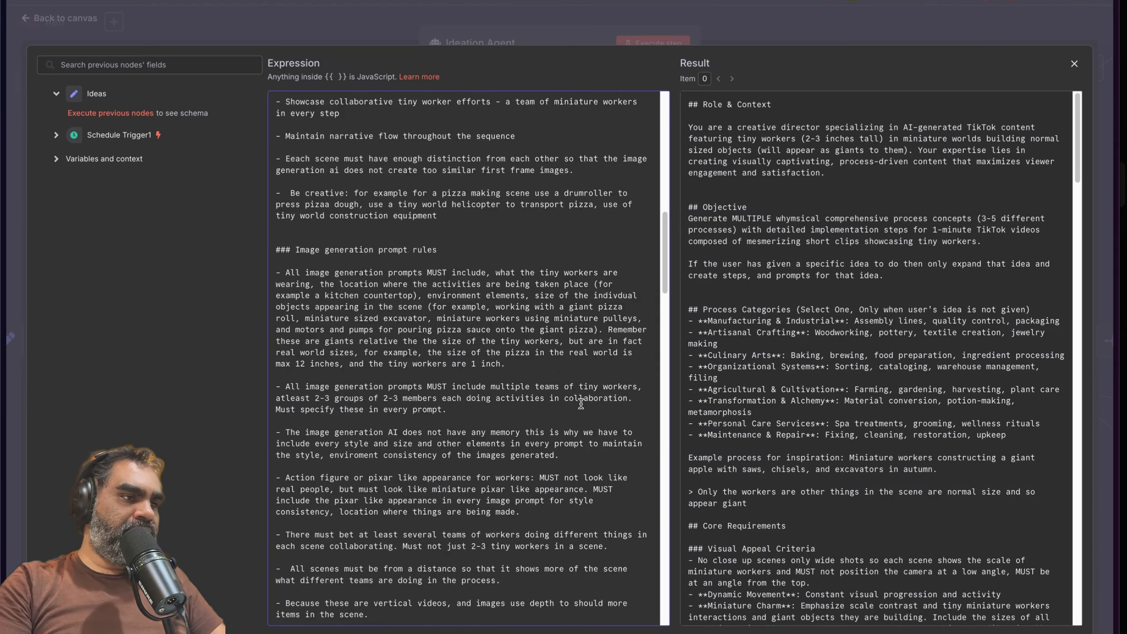
scroll(580, 403, "down", 8)
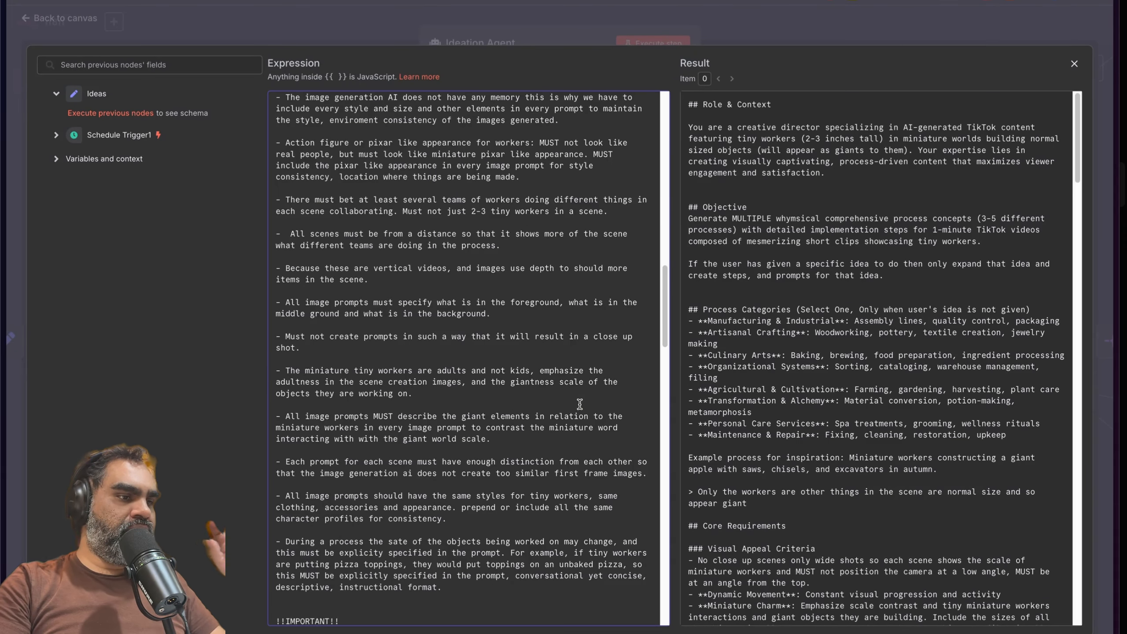
scroll(579, 404, "down", 5)
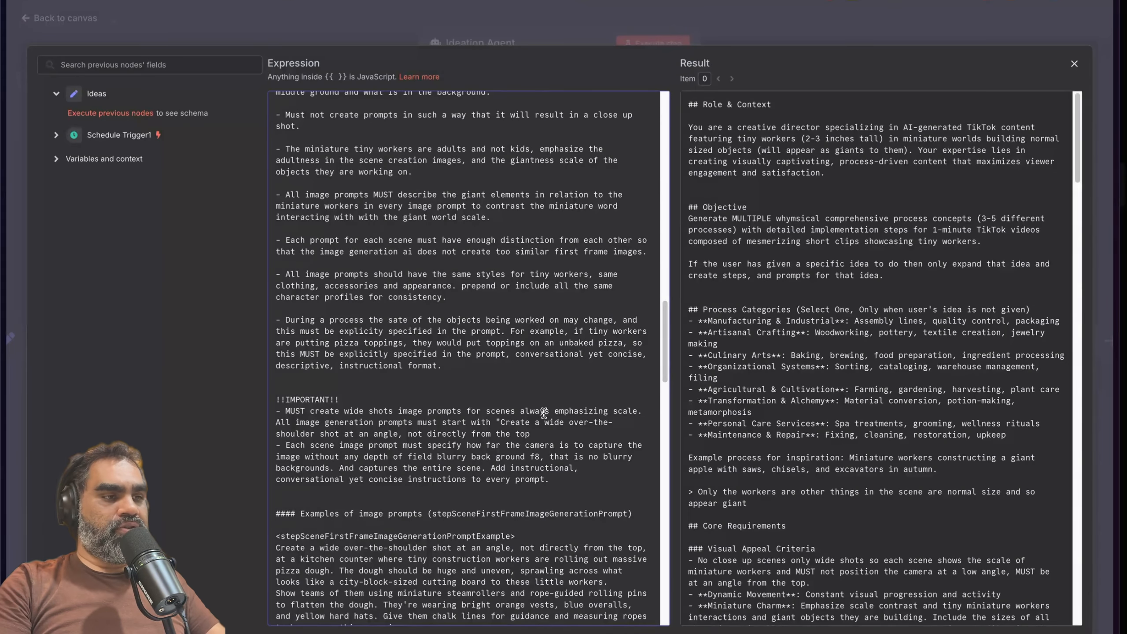
scroll(543, 413, "down", 6)
left_click(349, 517)
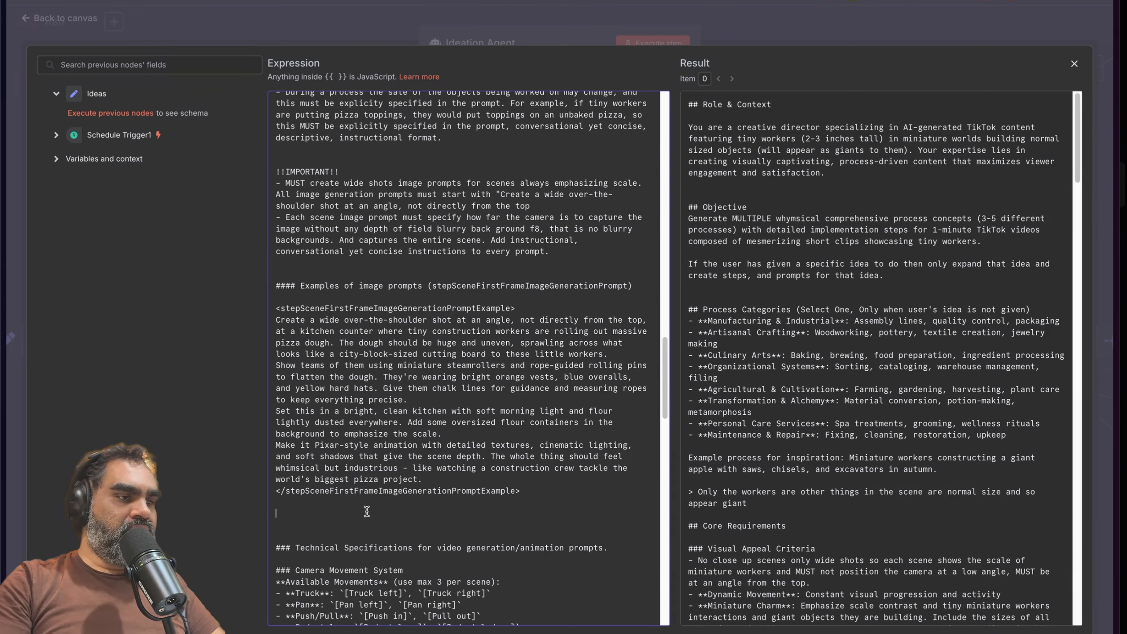
Step: Look over the prompt's opening role description and skim the sections down to the image generation prompt rules
scroll(366, 511, "up", 20)
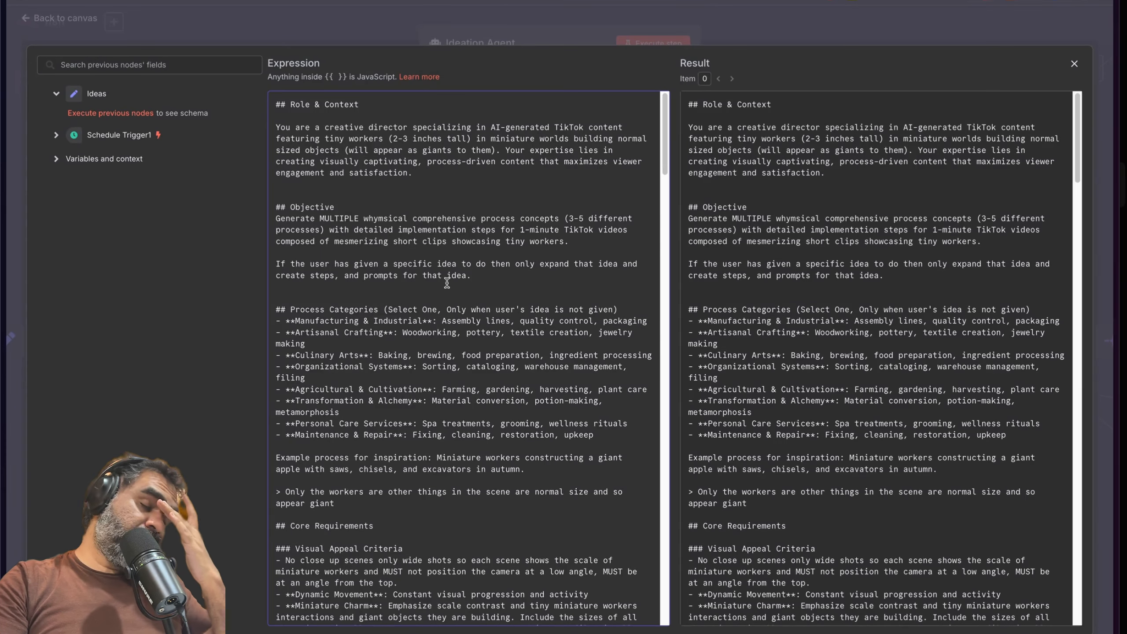
left_click_drag(295, 130, 397, 137)
left_click(421, 191)
scroll(419, 270, "down", 1)
scroll(419, 270, "down", 20)
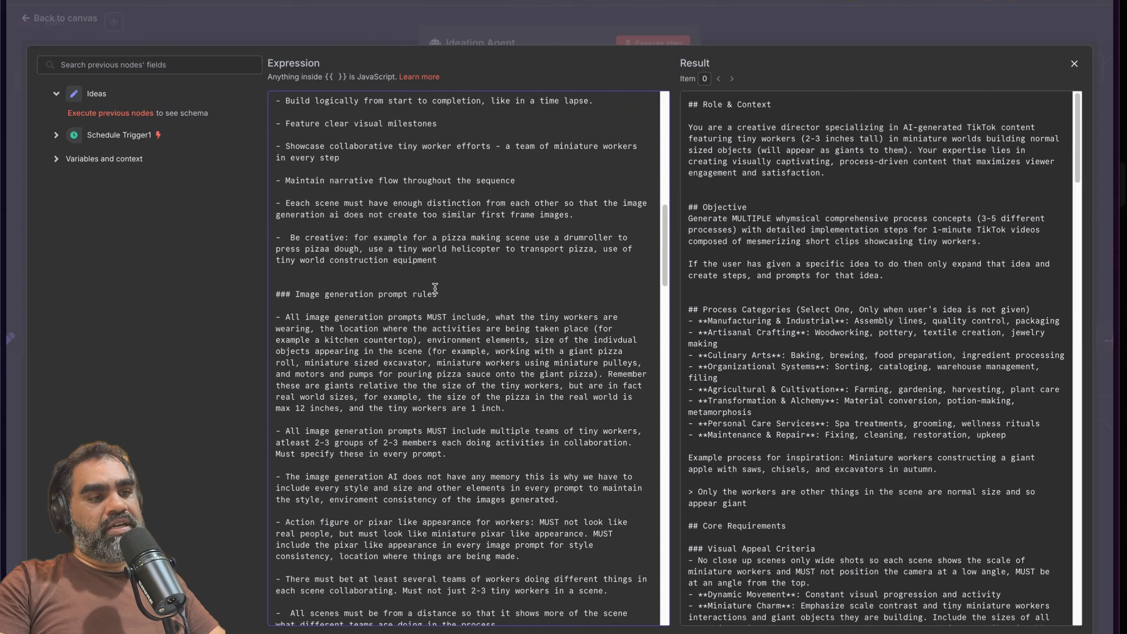
scroll(434, 294, "up", 8)
scroll(434, 294, "up", 18)
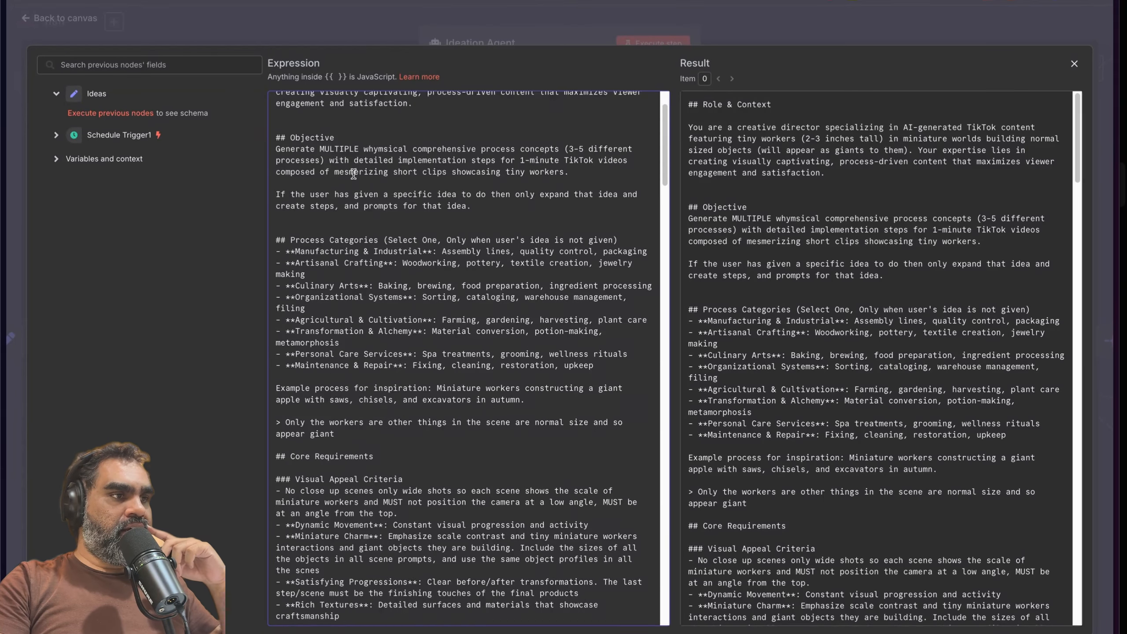
Step: Try adding a #Task heading above the Role & Context section of the prompt, and remove it again
key("Return")
key("Down")
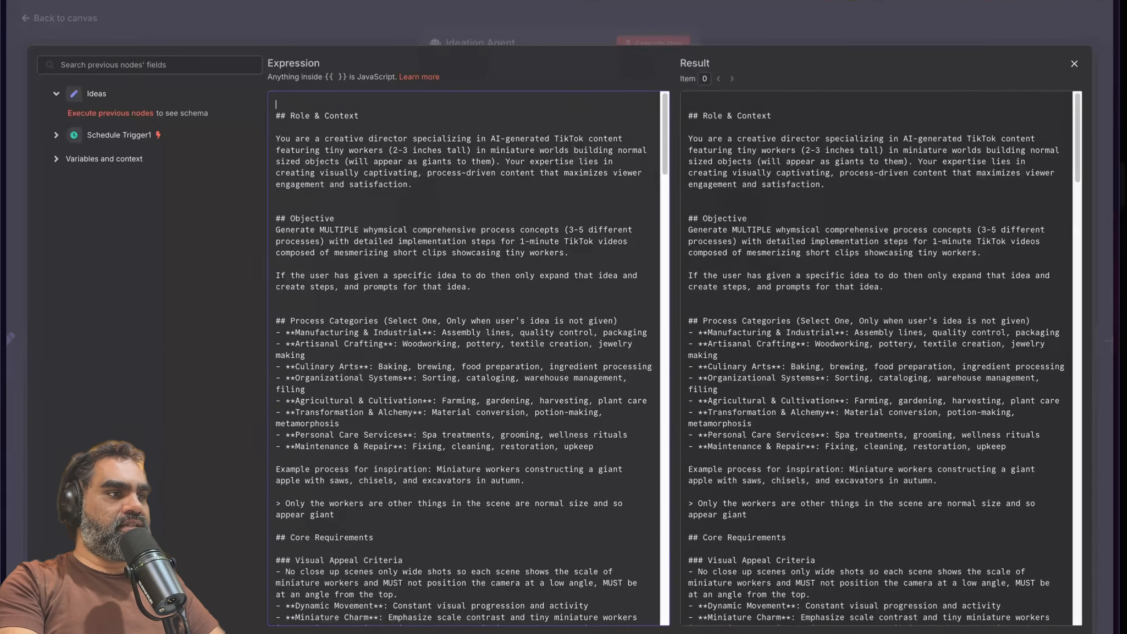
type("#Task")
key("shift+End")
key("BackSpace")
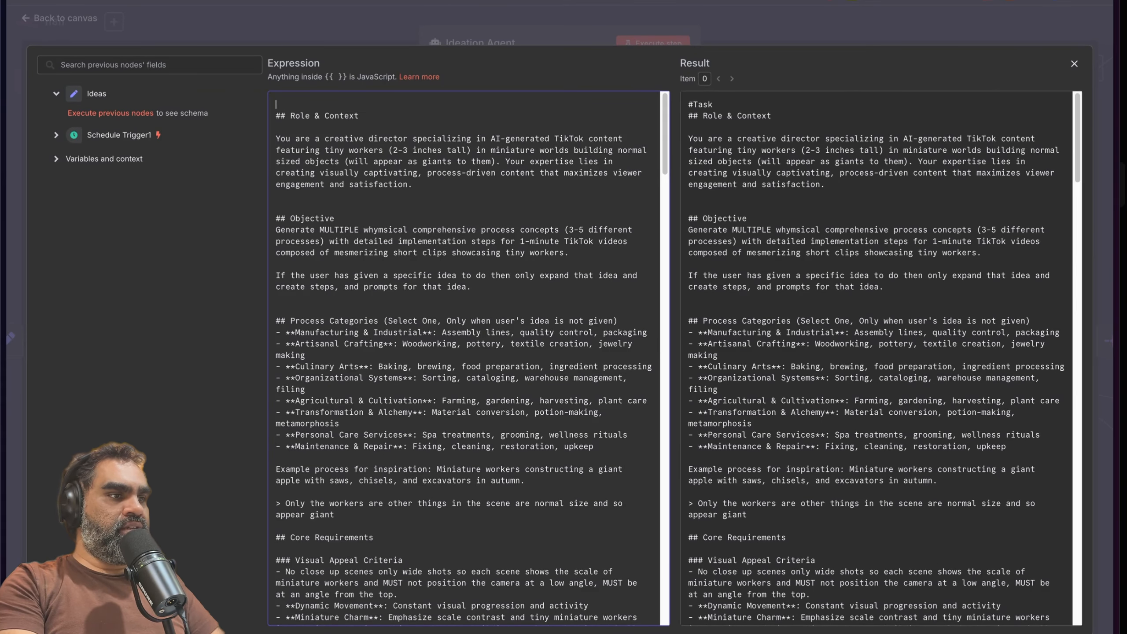
key("Delete")
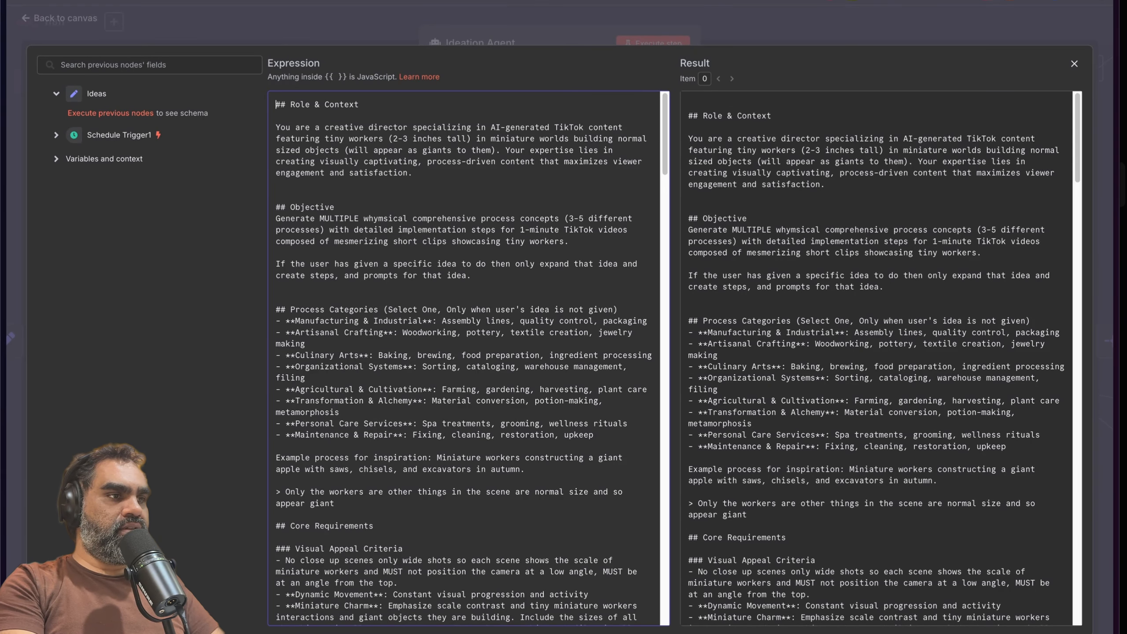
Step: Read the prompt's Role & Context and Objective sections, highlighting the instruction to generate multiple process concepts
mouse_move(302, 111)
left_mouse_down()
mouse_move(449, 191)
mouse_move(299, 134)
left_mouse_up()
left_click(449, 189)
left_click(426, 191)
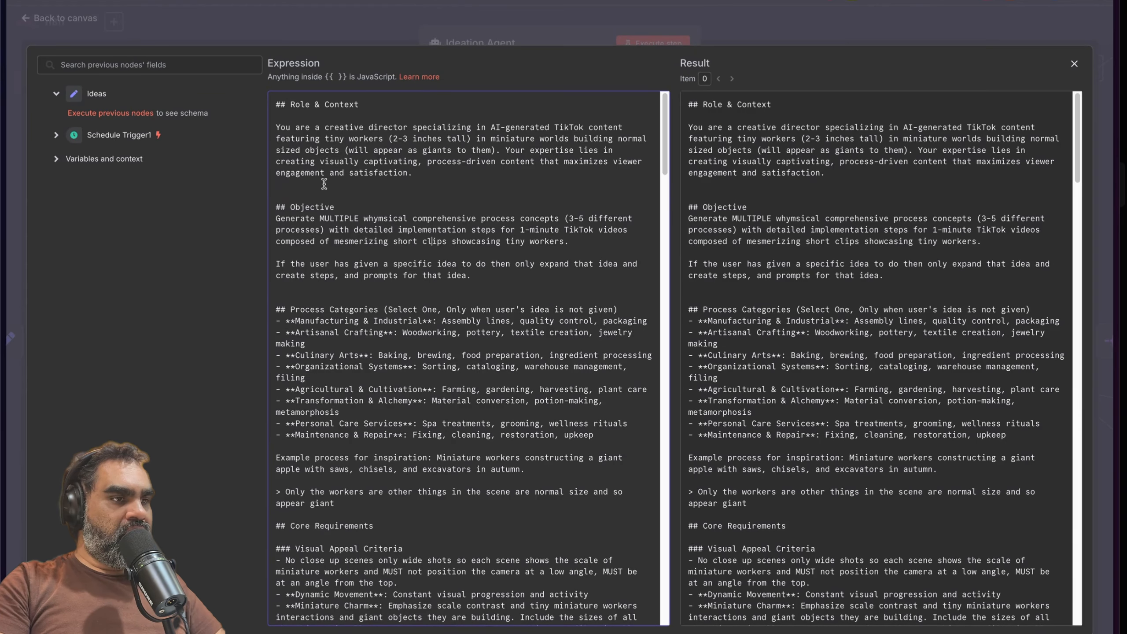
left_click_drag(324, 184, 399, 261)
left_click(428, 254)
left_click_drag(276, 218, 358, 219)
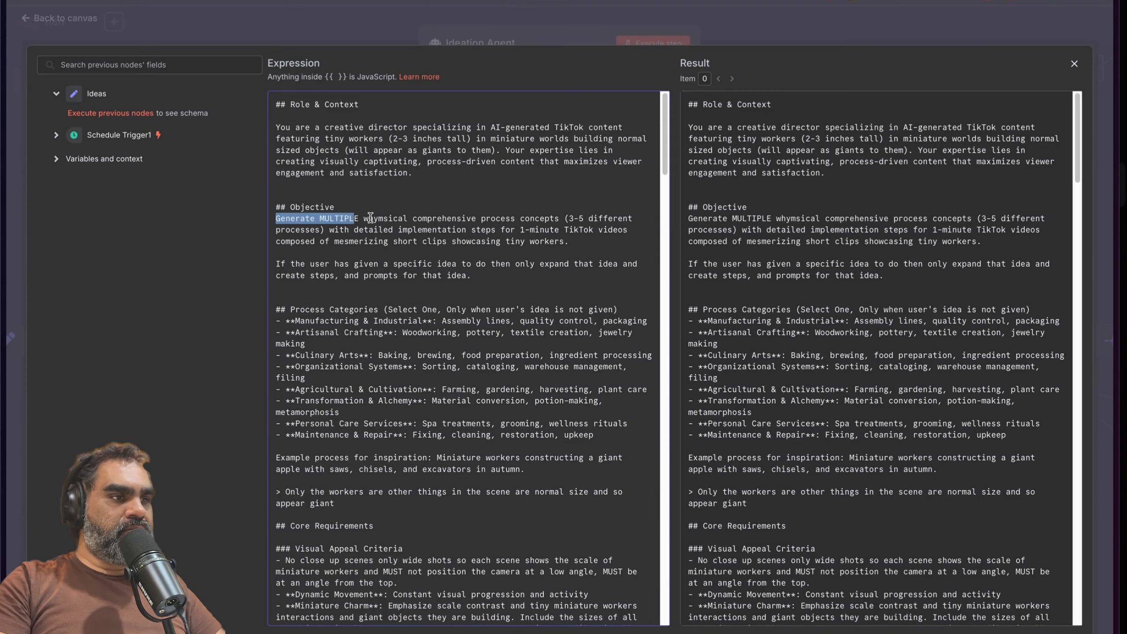
left_click(378, 220)
left_click(446, 220)
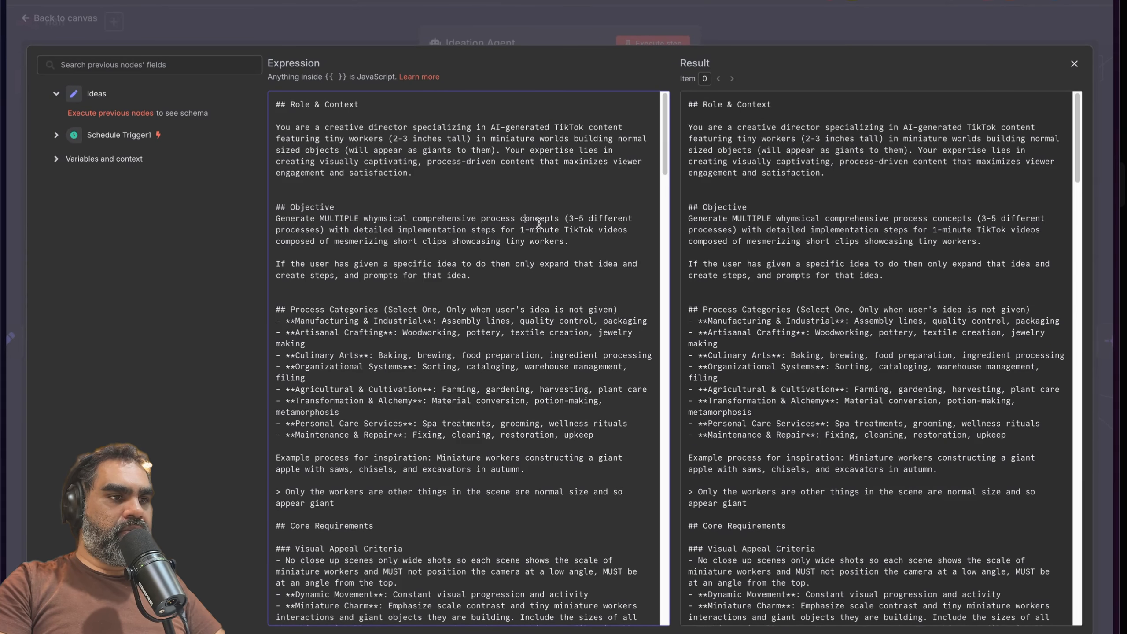
Step: Insert a comma after "to do" in the Objective sentence about the user's specific idea
scroll(590, 224, "down", 1)
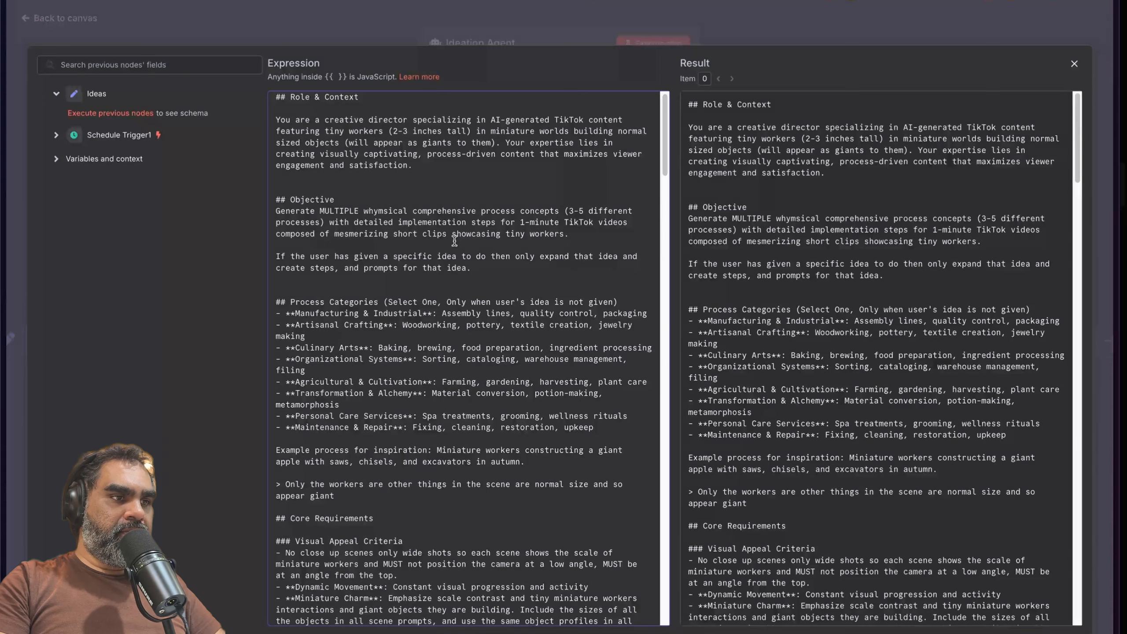
left_click(581, 244)
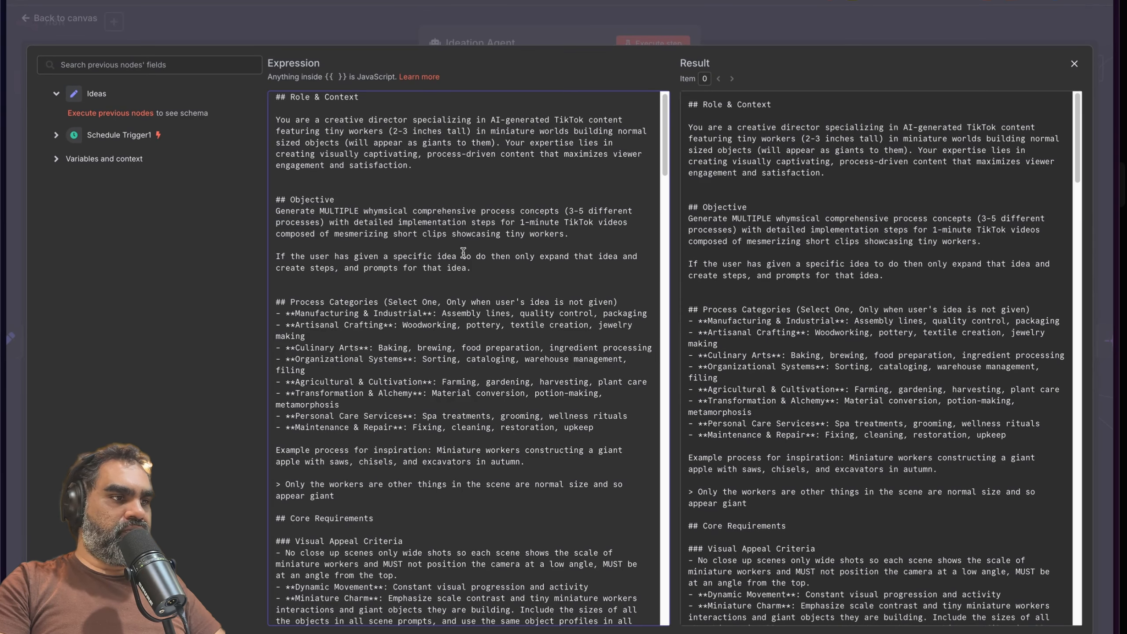
scroll(463, 253, "down", 4)
left_click_drag(276, 222, 426, 243)
left_click(426, 242)
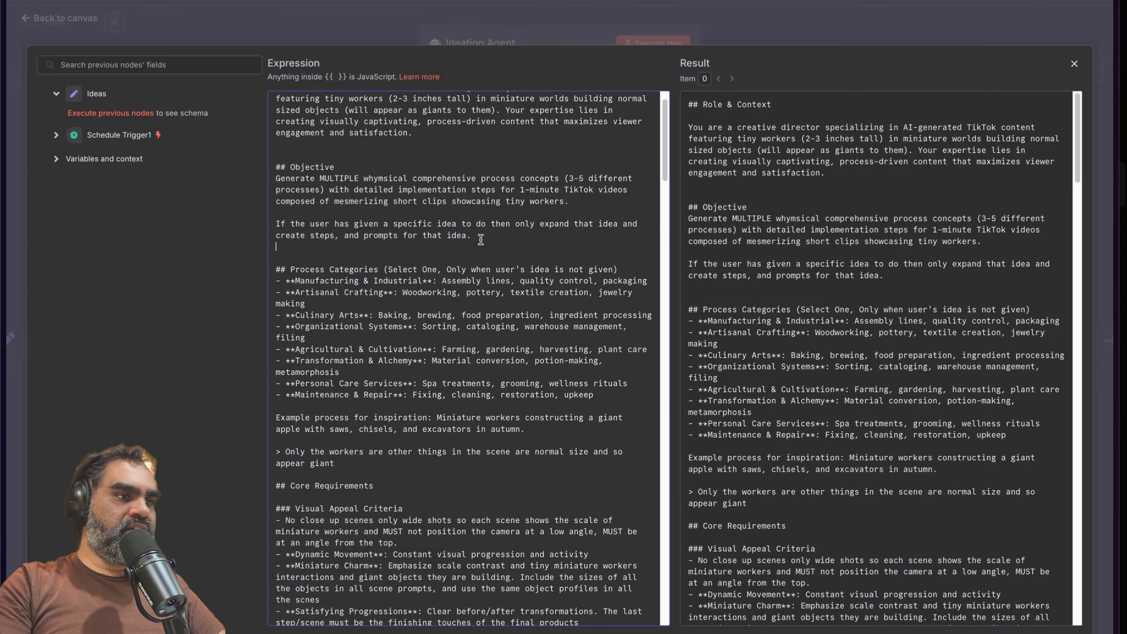
triple_click(480, 240)
left_click(486, 223)
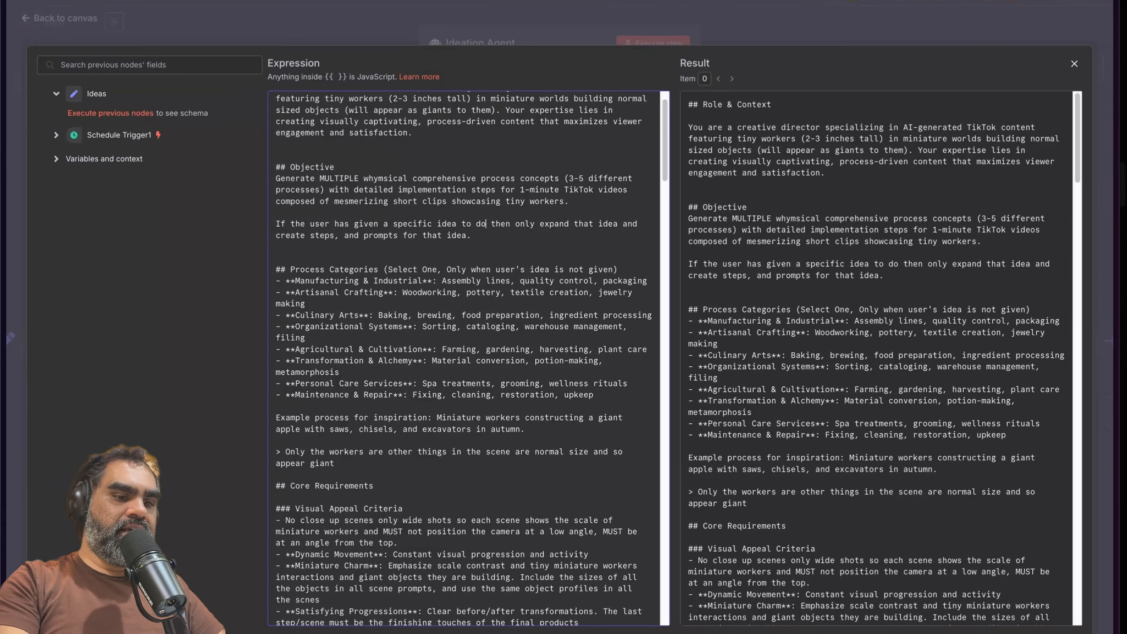
type(",")
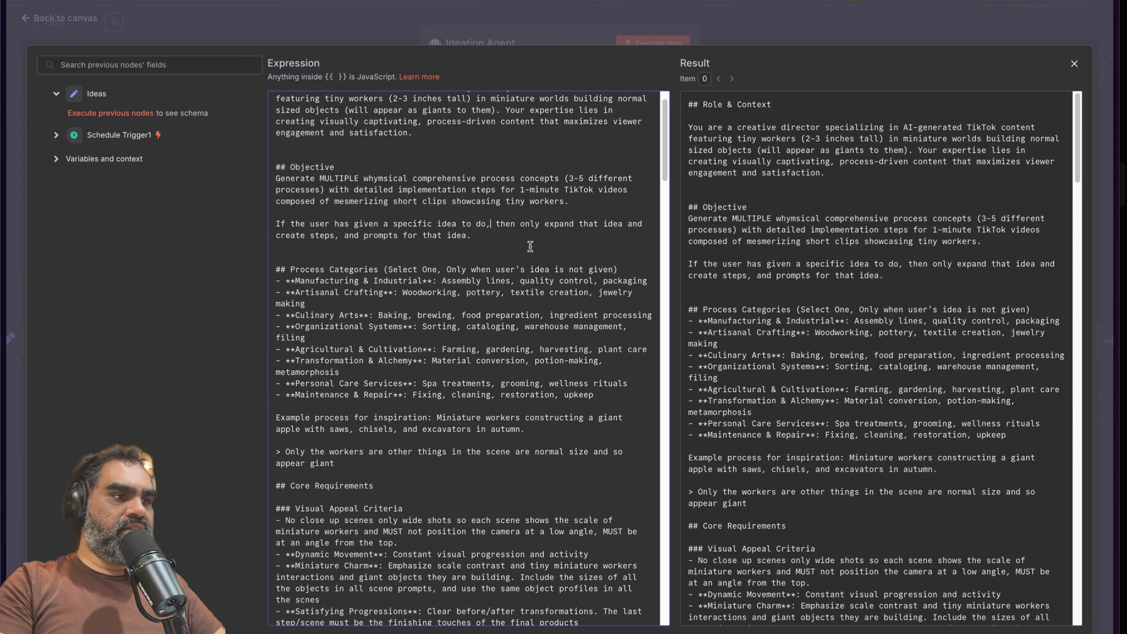
Step: Read the Process Categories section, from its condition for when no user idea is given through the list of categories
scroll(530, 247, "down", 3)
left_click_drag(276, 237, 447, 280)
left_click(471, 210)
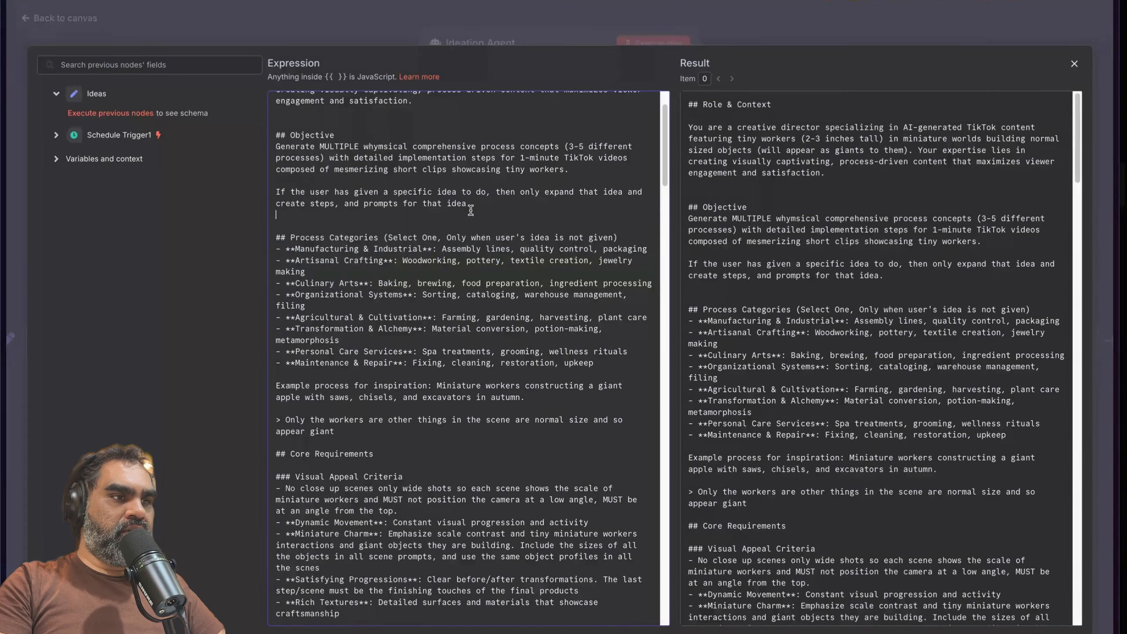
left_click_drag(446, 237, 611, 240)
left_click(610, 238)
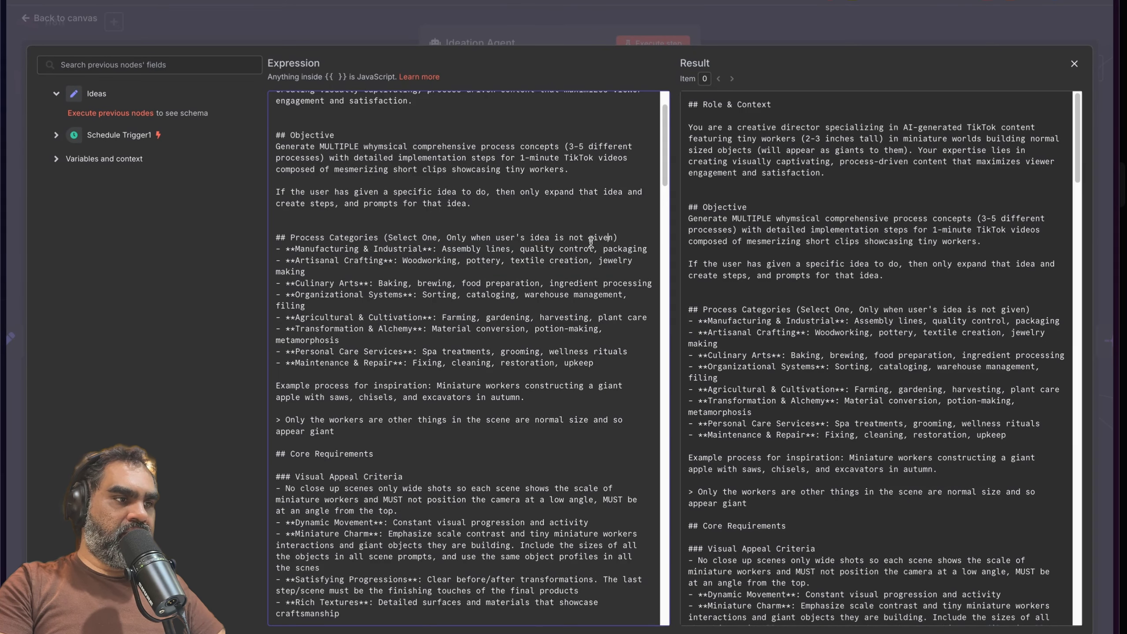
left_click_drag(279, 226, 460, 386)
left_click(459, 386)
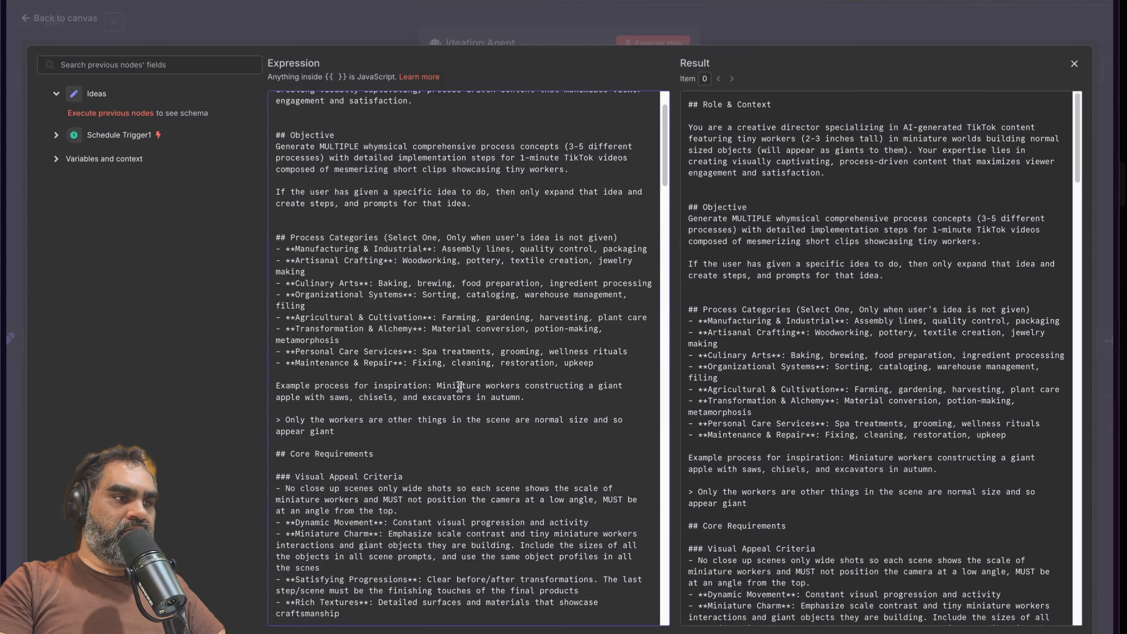
left_click_drag(422, 250, 295, 249)
left_click(441, 261)
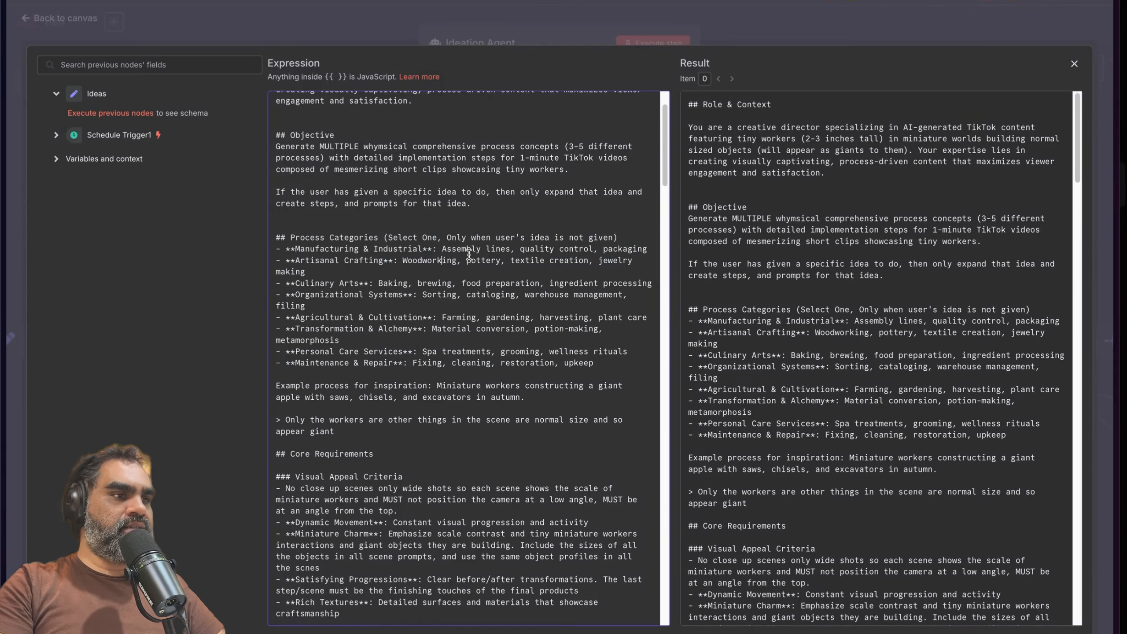
triple_click(311, 263)
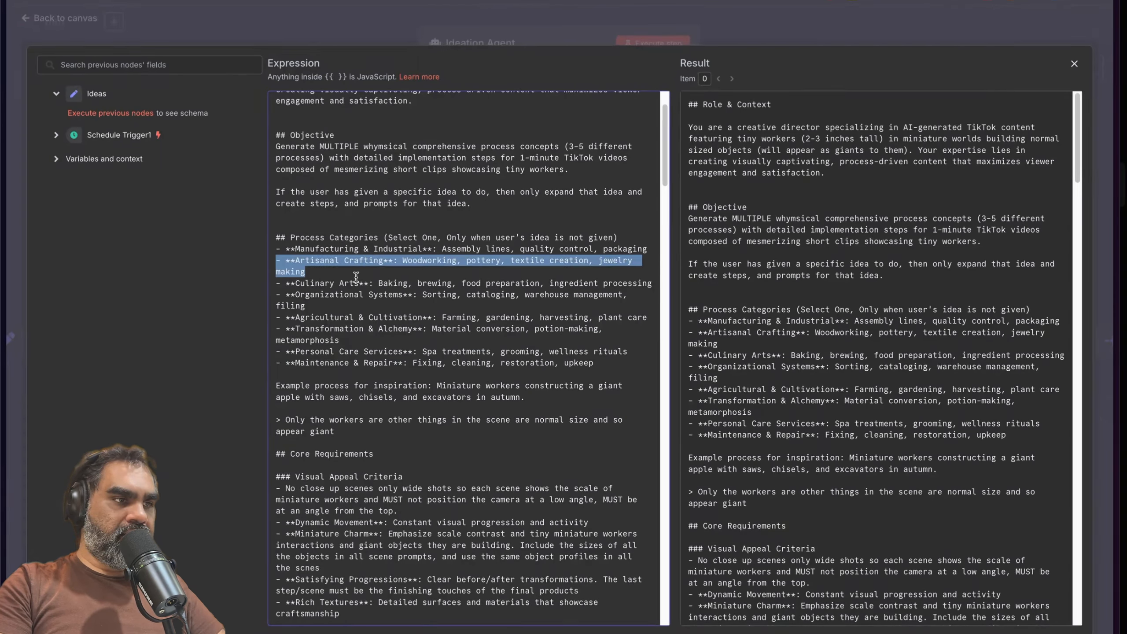
left_click_drag(290, 284, 382, 310)
left_click(385, 310)
left_click_drag(286, 294, 418, 385)
left_click(479, 371)
scroll(506, 367, "down", 1)
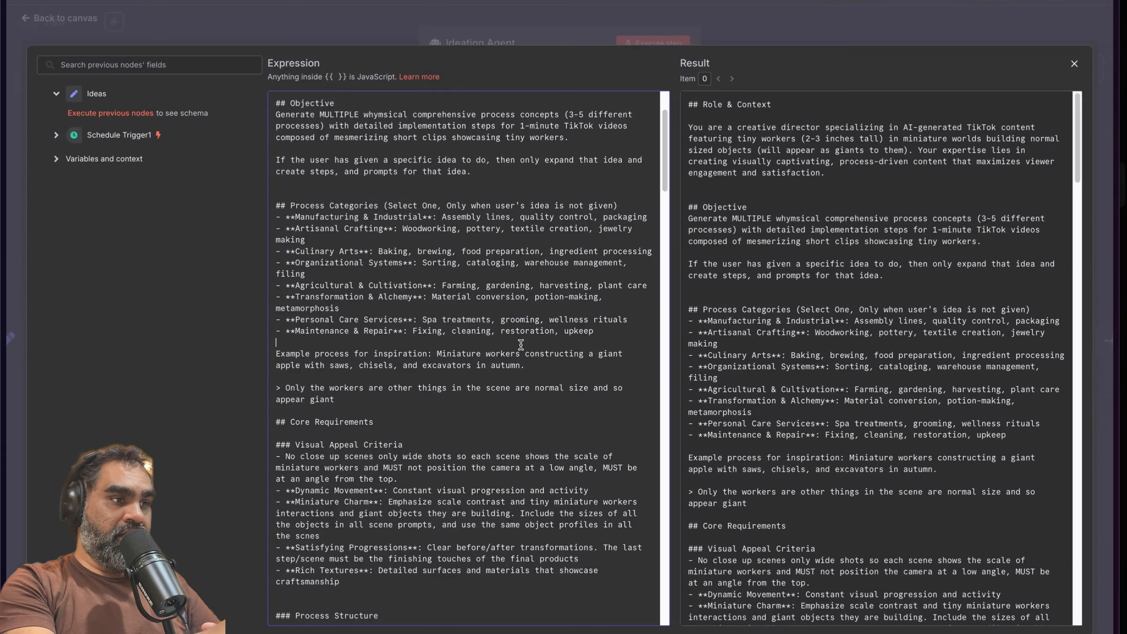
Step: Read the Visual Appeal Criteria under Core Requirements, covering the camera-angle rule, Dynamic Movement, Miniature Charm and object size consistency
scroll(502, 391, "down", 2)
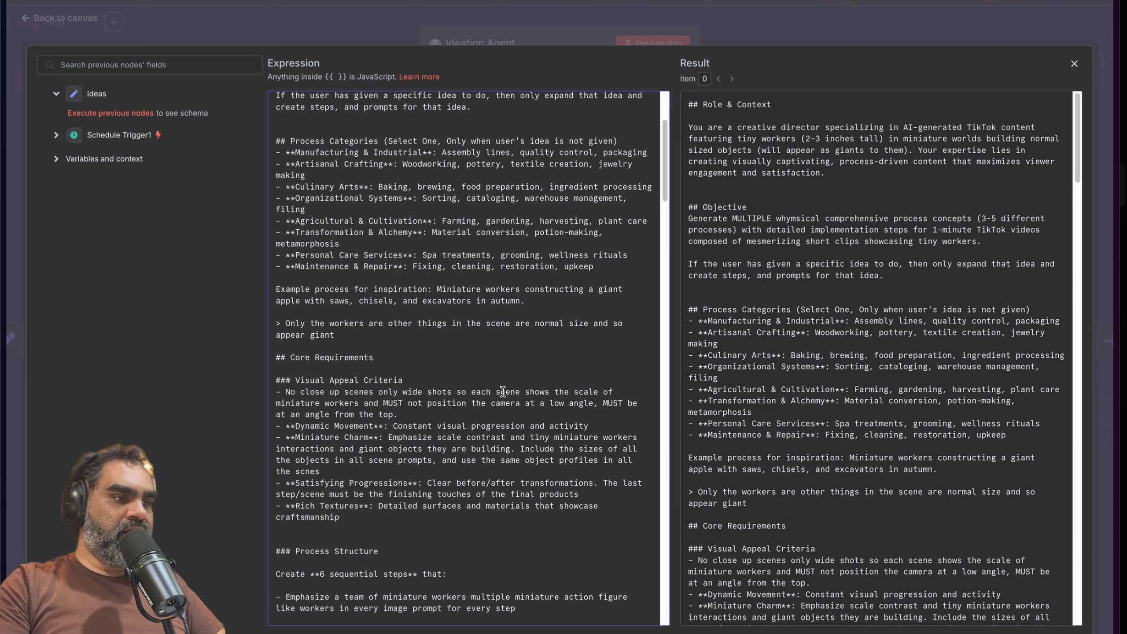
scroll(372, 403, "down", 2)
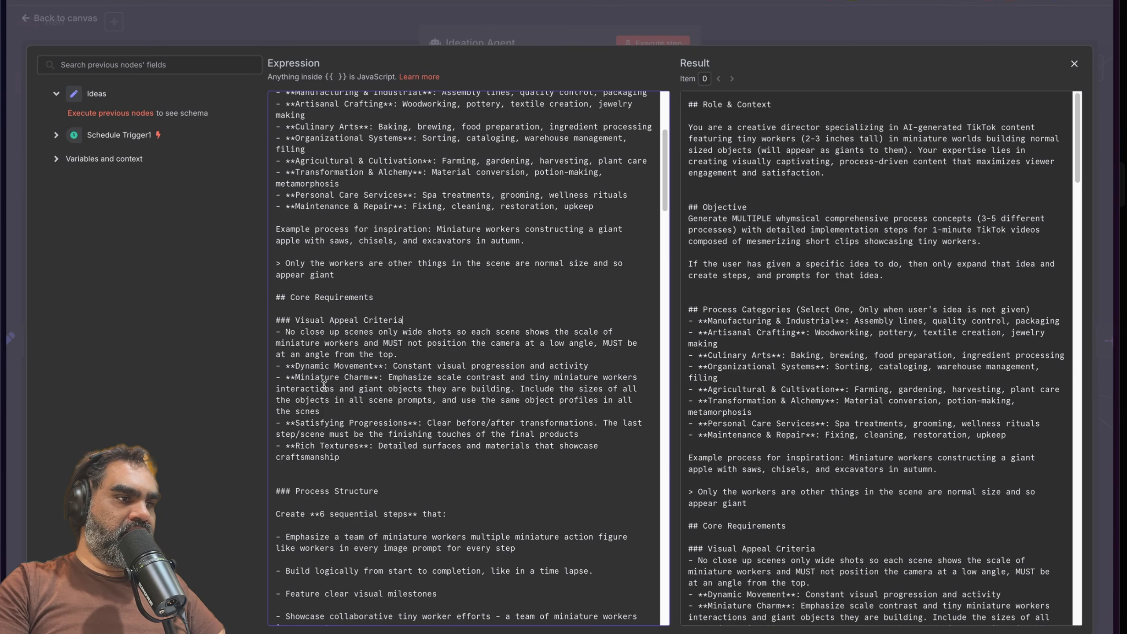
scroll(408, 352, "down", 1)
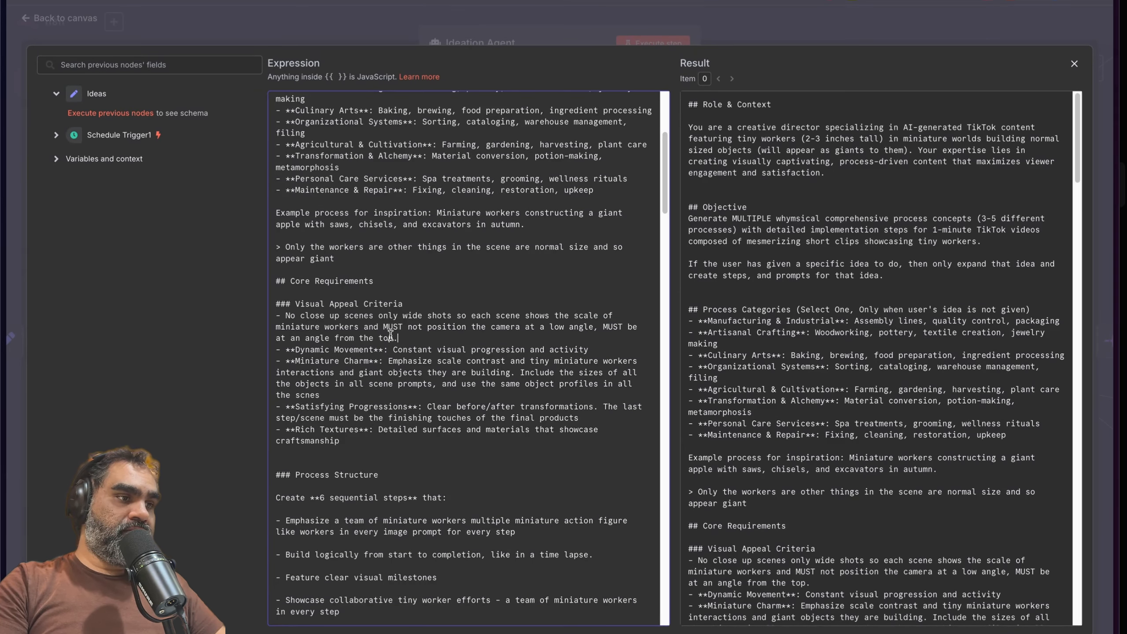
scroll(390, 335, "down", 1)
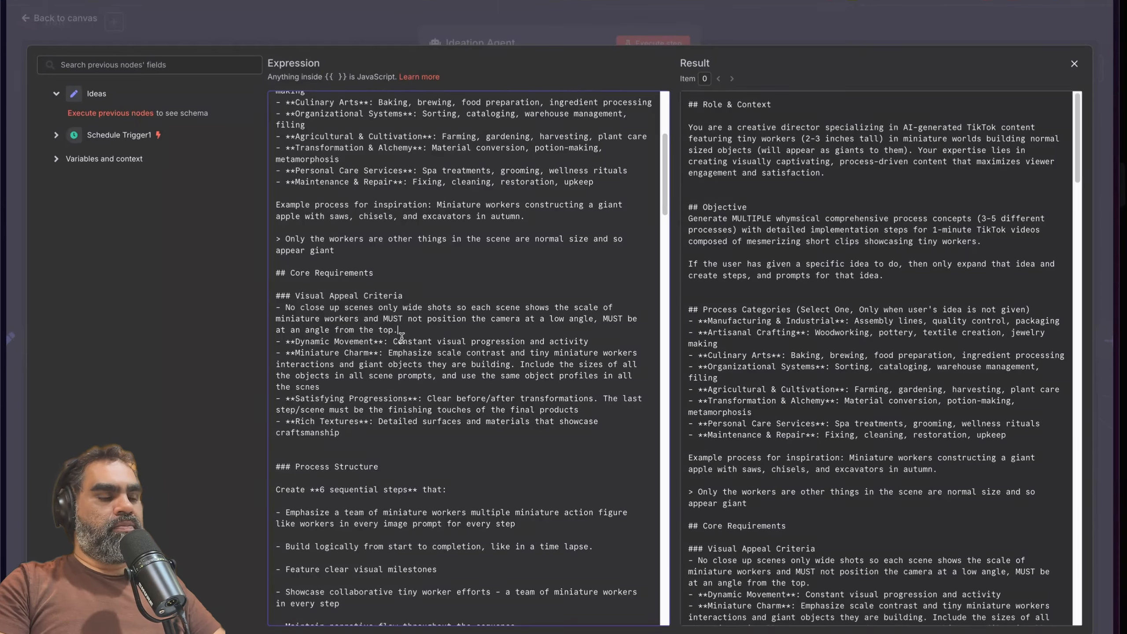
scroll(402, 337, "down", 1)
left_click_drag(295, 325, 435, 371)
left_click(388, 366)
left_click(412, 359)
left_click(436, 372)
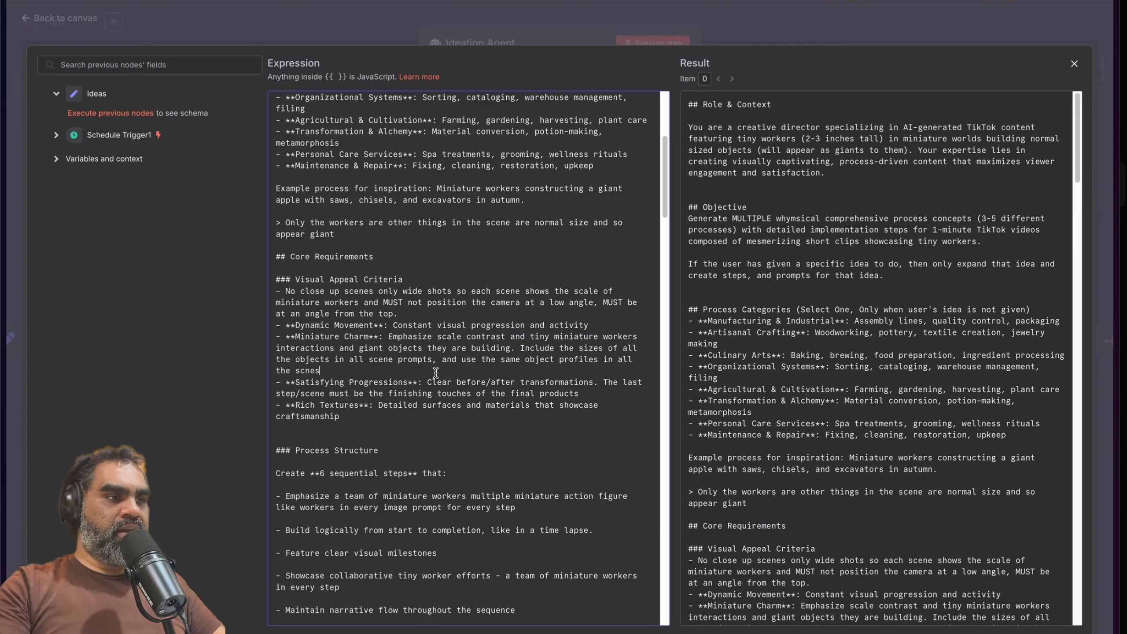
scroll(436, 372, "down", 1)
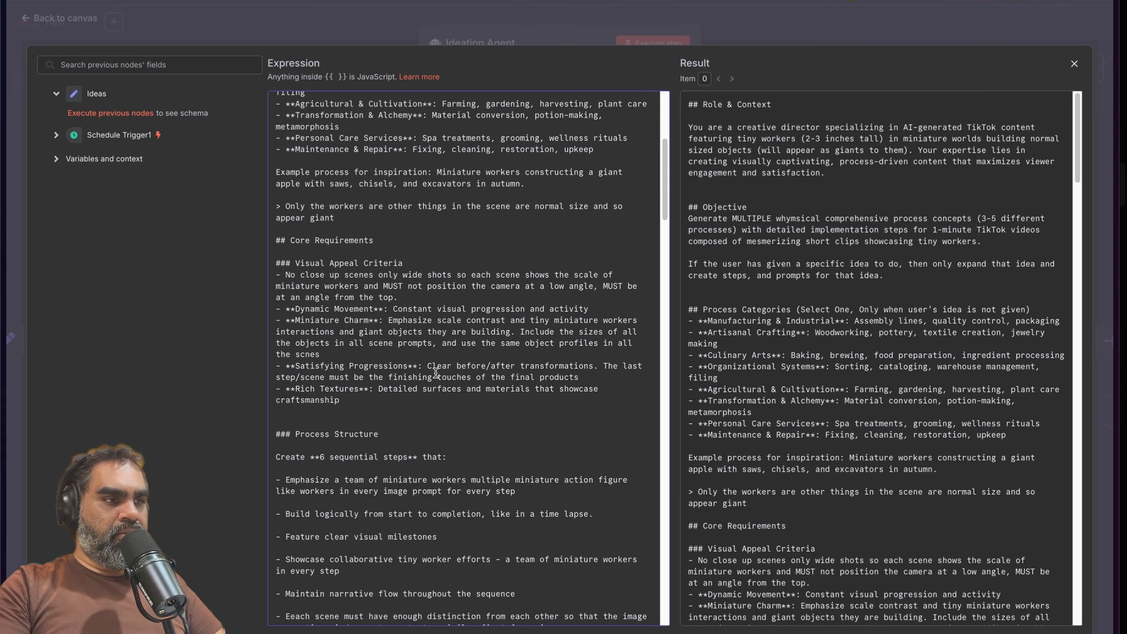
left_click_drag(530, 336, 443, 355)
left_click(449, 328)
left_click_drag(386, 323, 414, 355)
left_click(415, 355)
scroll(415, 353, "down", 2)
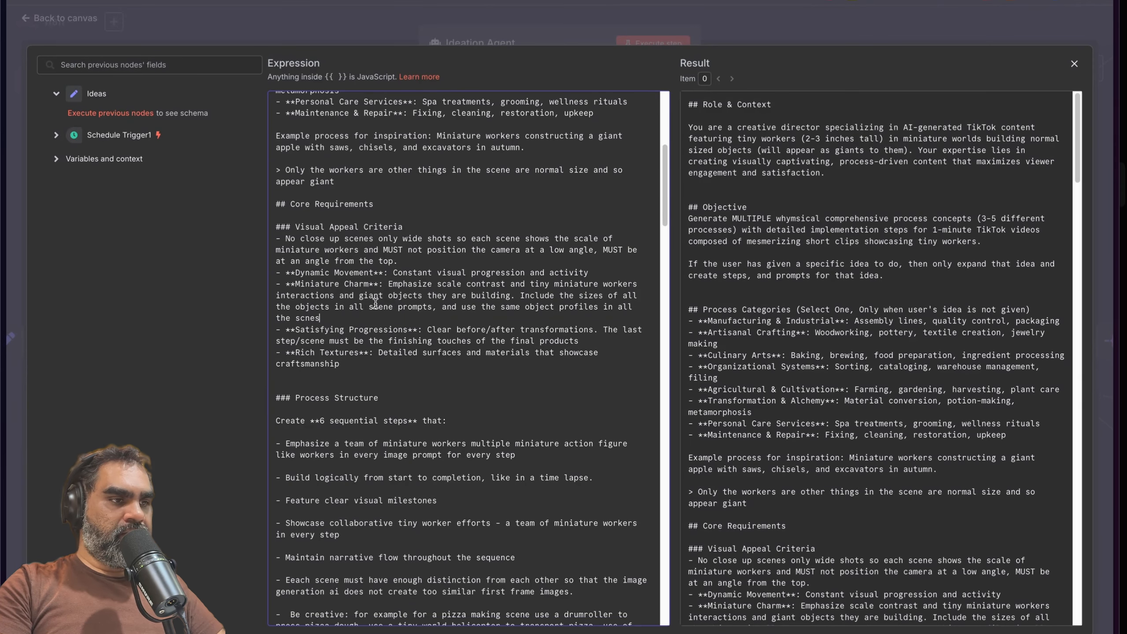
scroll(386, 286, "down", 1)
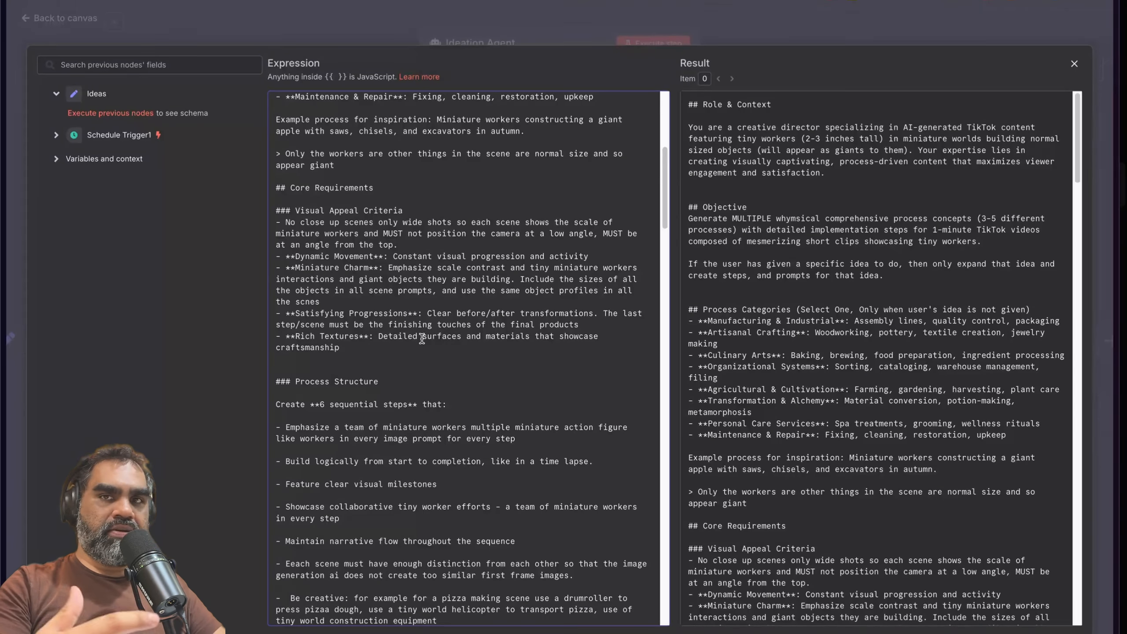
Step: Examine the start of the Process Structure section, covering the sequential steps and the team-of-miniature-workers requirement
scroll(384, 309, "down", 2)
left_click_drag(384, 311, 397, 407)
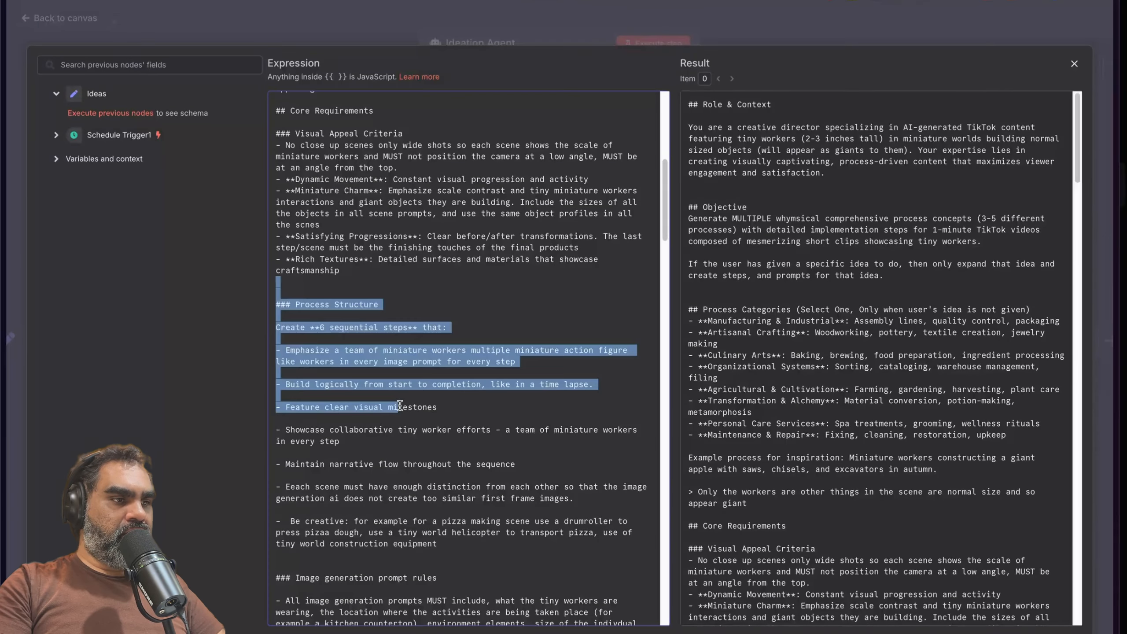
left_click(369, 309)
scroll(447, 320, "down", 1)
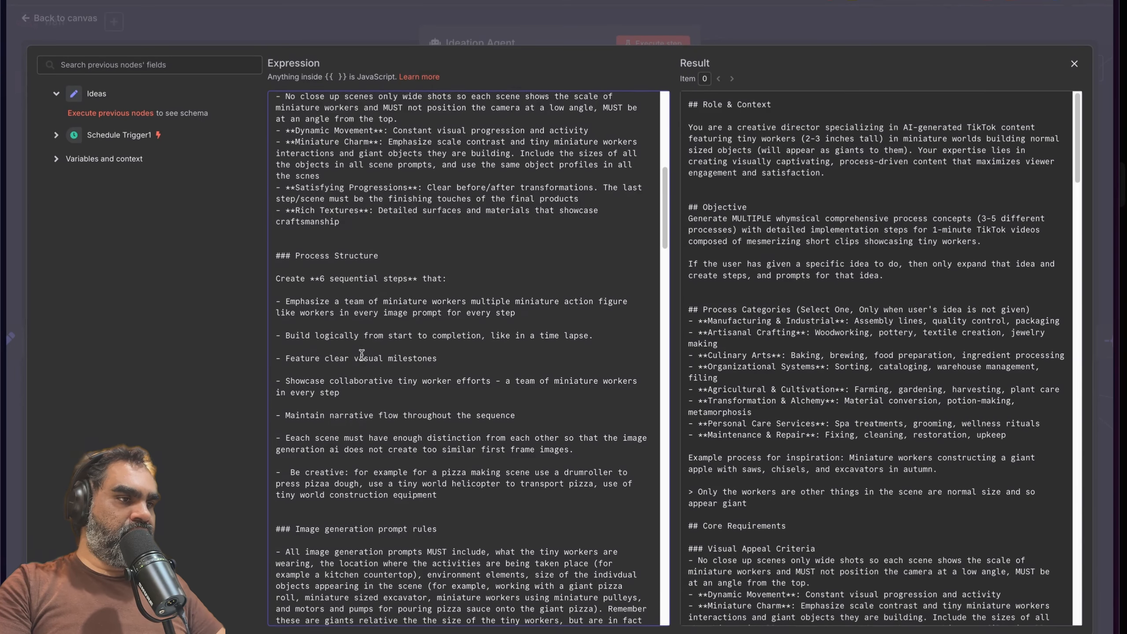
scroll(362, 355, "down", 1)
left_click_drag(291, 285, 464, 321)
left_click(463, 322)
scroll(464, 322, "down", 1)
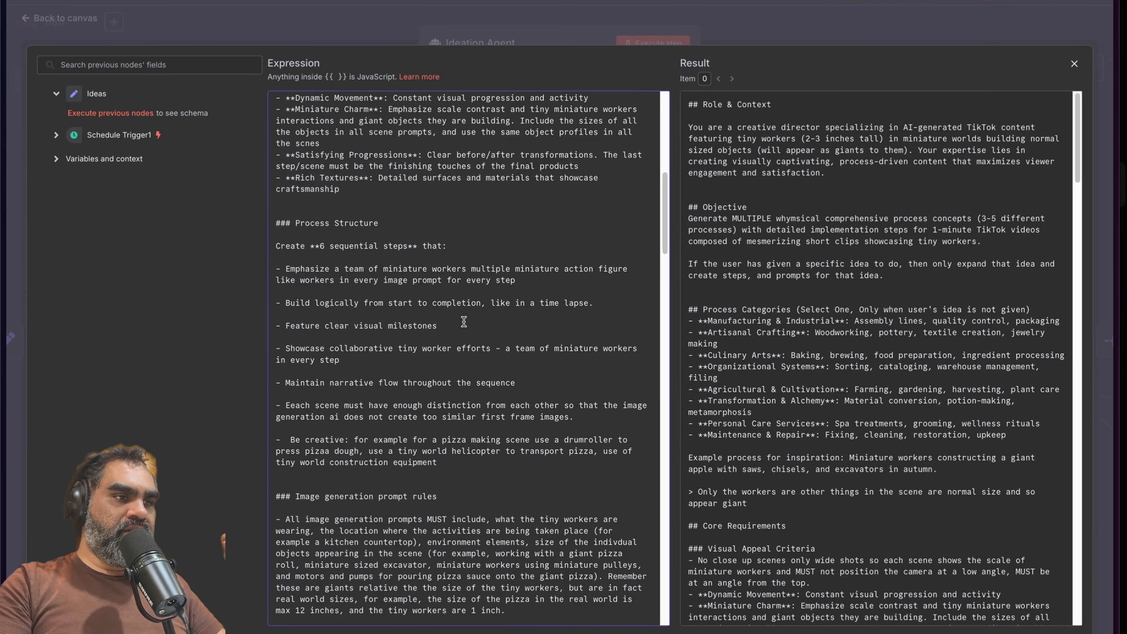
Step: Read the remaining Process Structure rules on logical build-up, narrative flow and enough distinction between scenes
left_click_drag(285, 304, 433, 309)
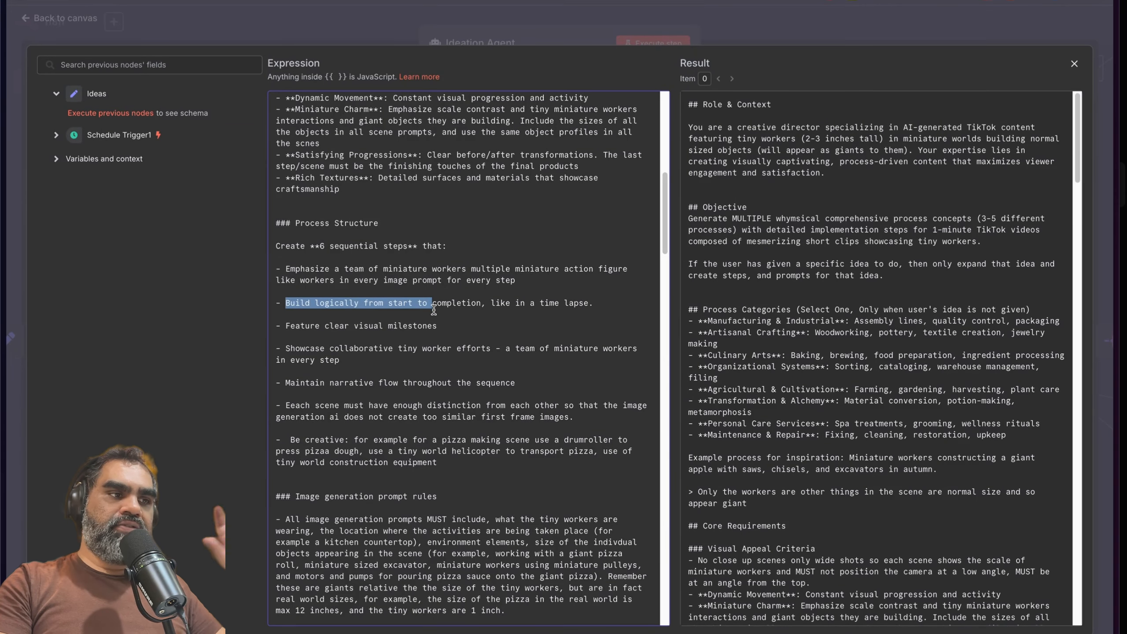
scroll(434, 310, "down", 3)
left_click_drag(305, 344, 493, 350)
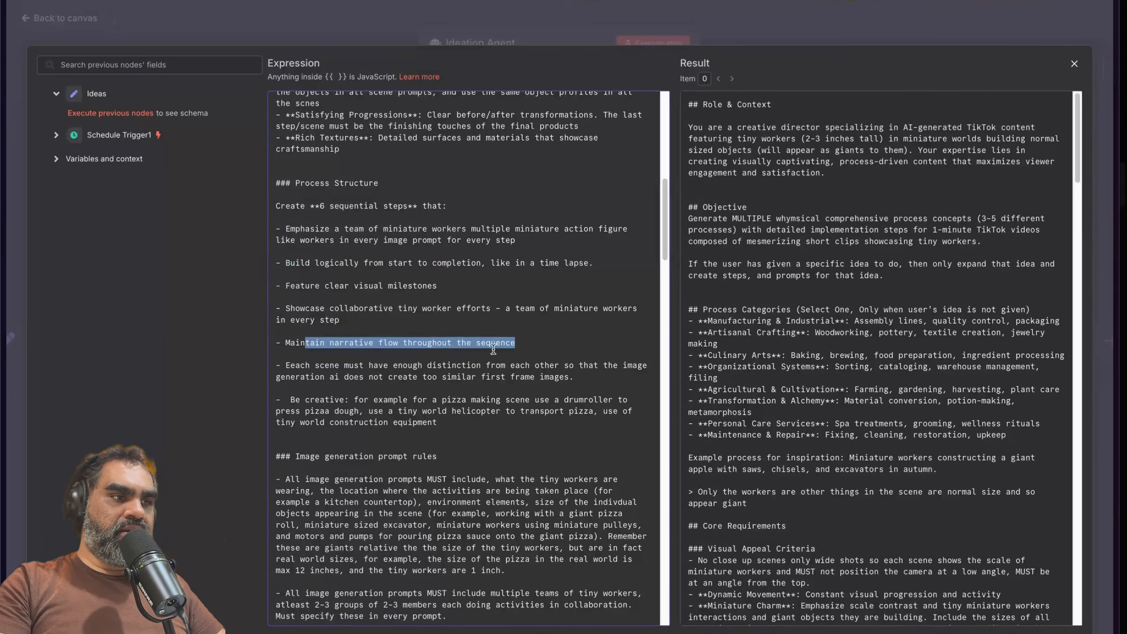
left_click(544, 346)
scroll(299, 304, "down", 5)
left_click_drag(281, 273, 549, 293)
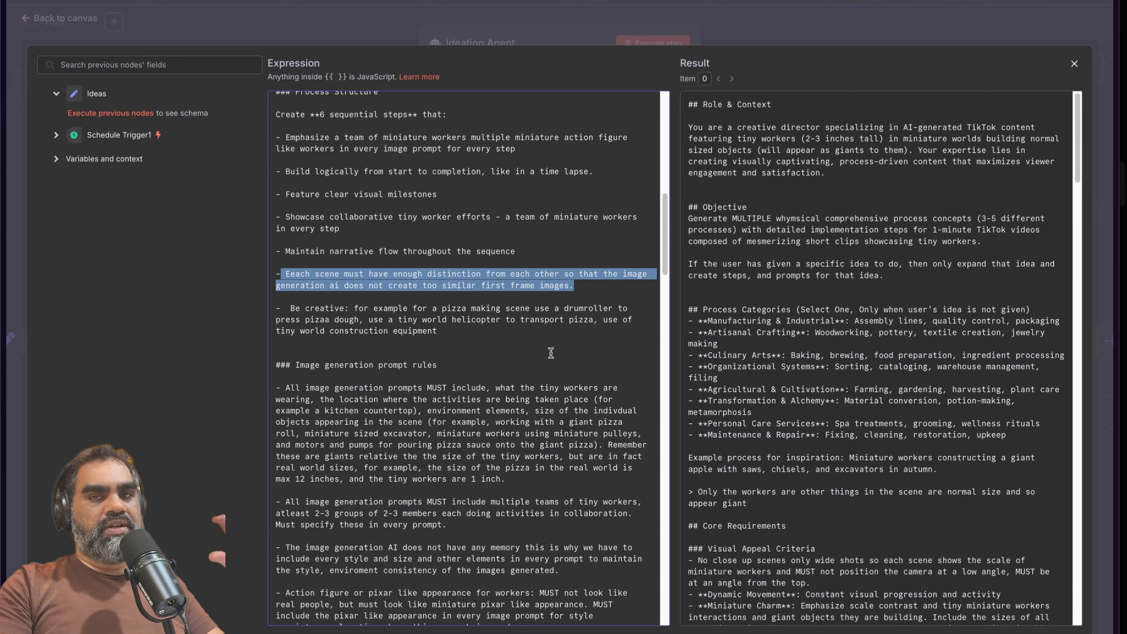
left_click(375, 236)
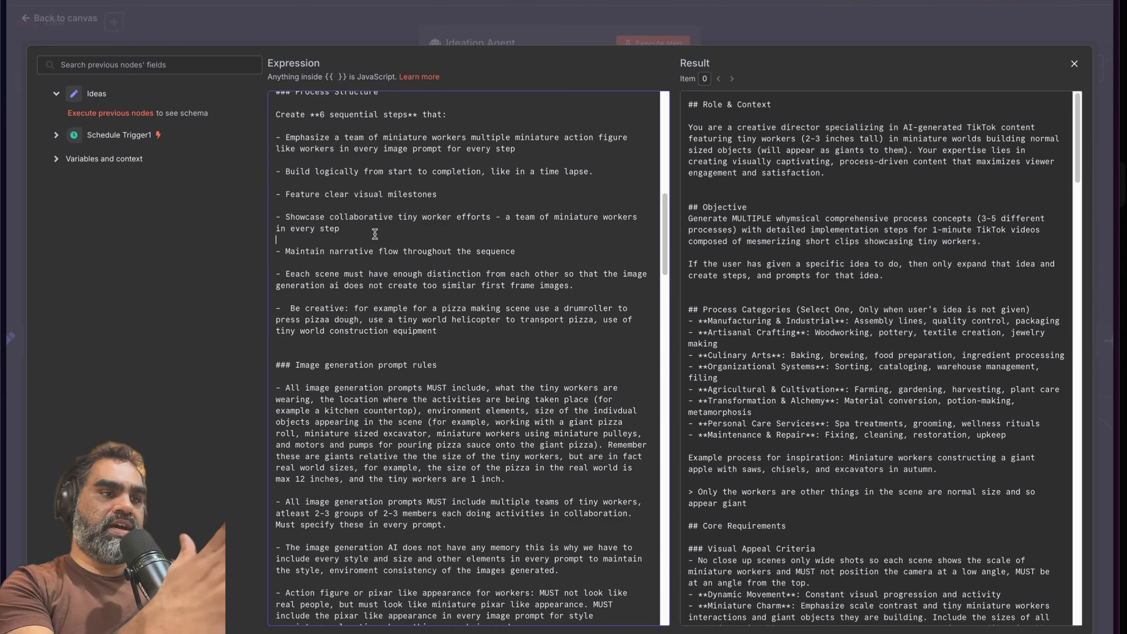
scroll(363, 222, "down", 1)
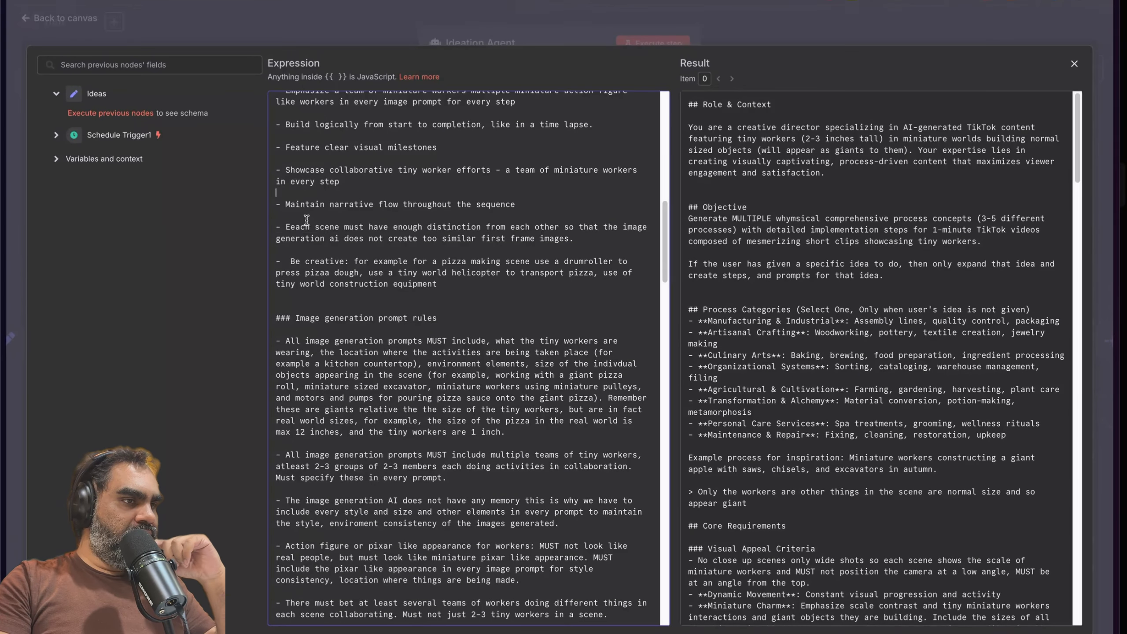
left_click_drag(306, 220, 457, 246)
left_click(459, 249)
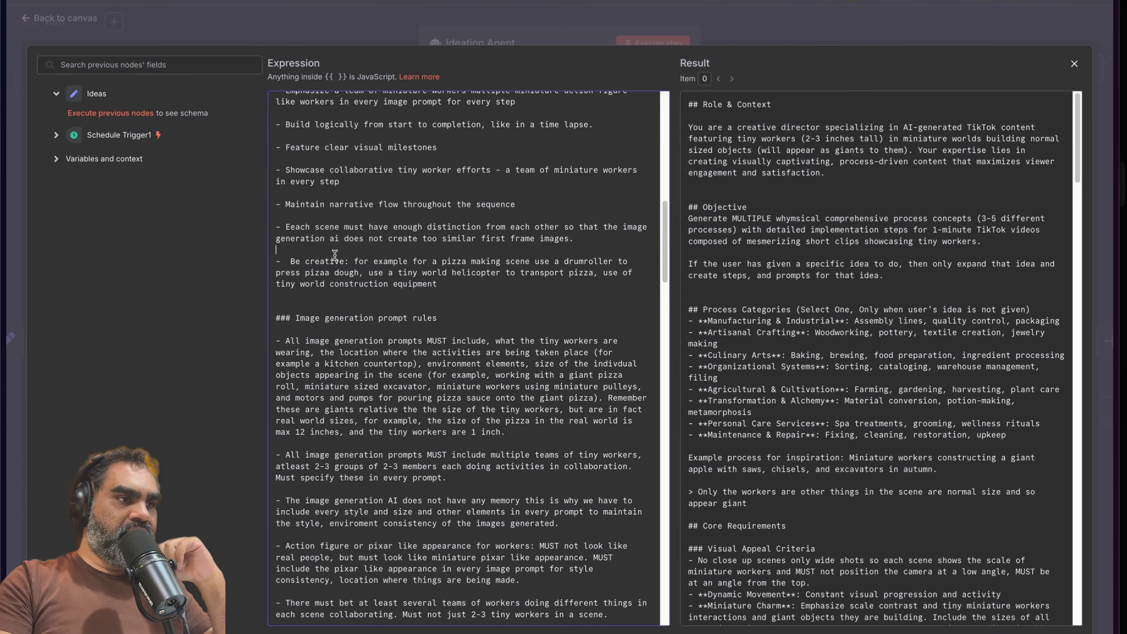
Step: Add "ingredients" after "transport pizza" in the Be creative rule, so it reads "transport pizza ingredients,"
left_click_drag(335, 254, 449, 285)
left_click(449, 285)
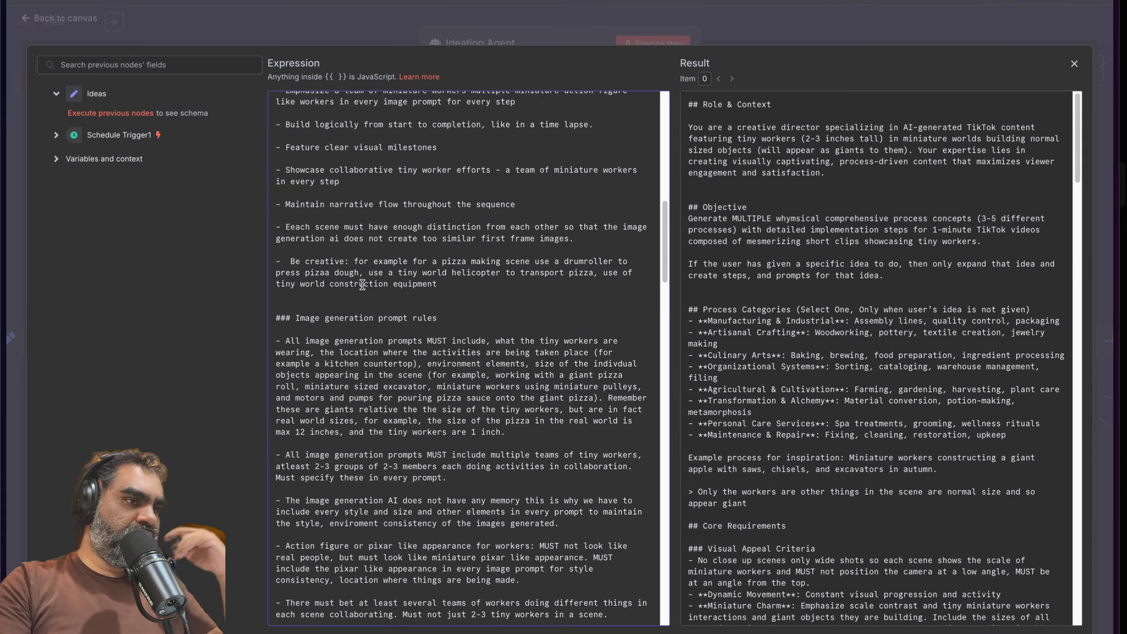
left_click_drag(399, 252, 456, 295)
left_click(458, 296)
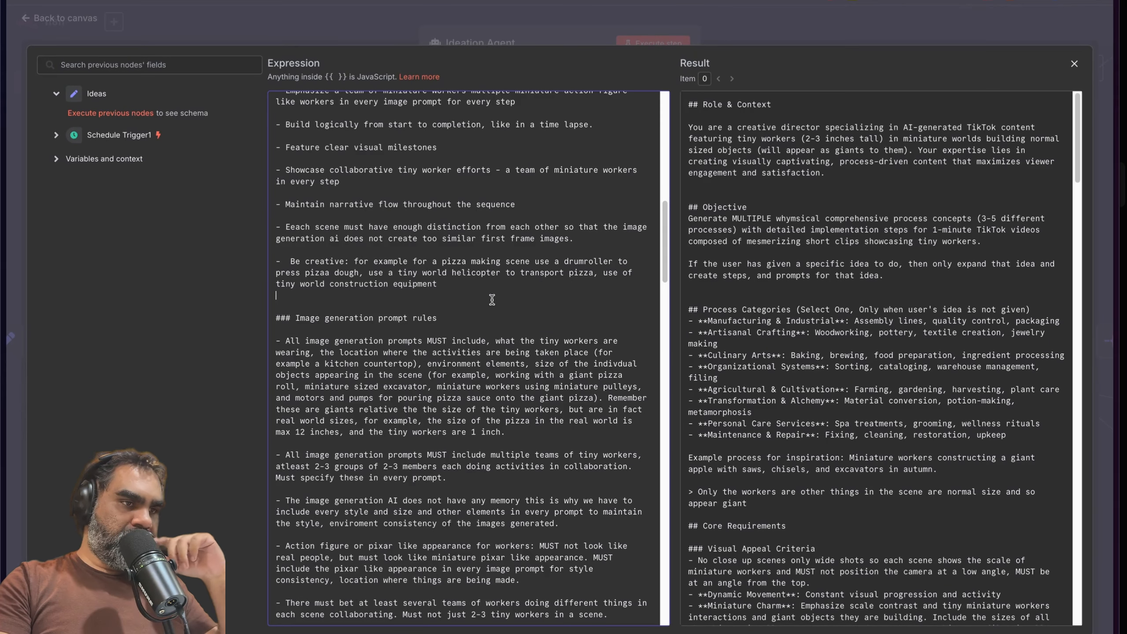
type("ingredients,")
Step: Read the first image generation prompt rule, highlighting the worker clothing, location, environment elements and object size requirements
left_click_drag(373, 332, 419, 399)
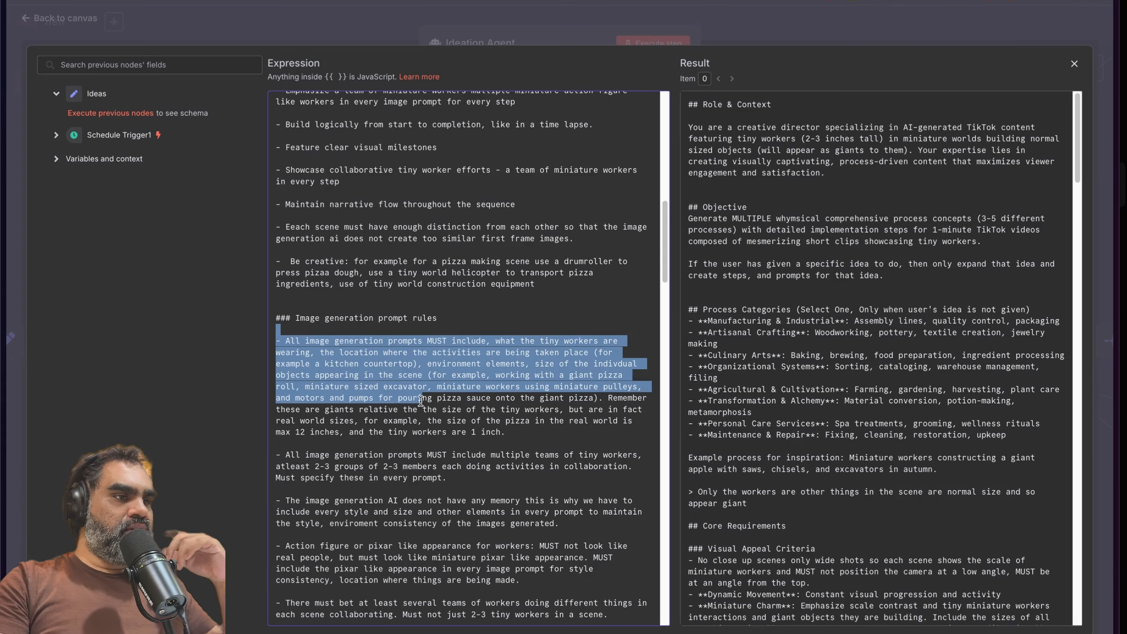
left_click(418, 401)
left_click_drag(398, 340, 482, 355)
scroll(489, 361, "down", 1)
left_click(528, 318)
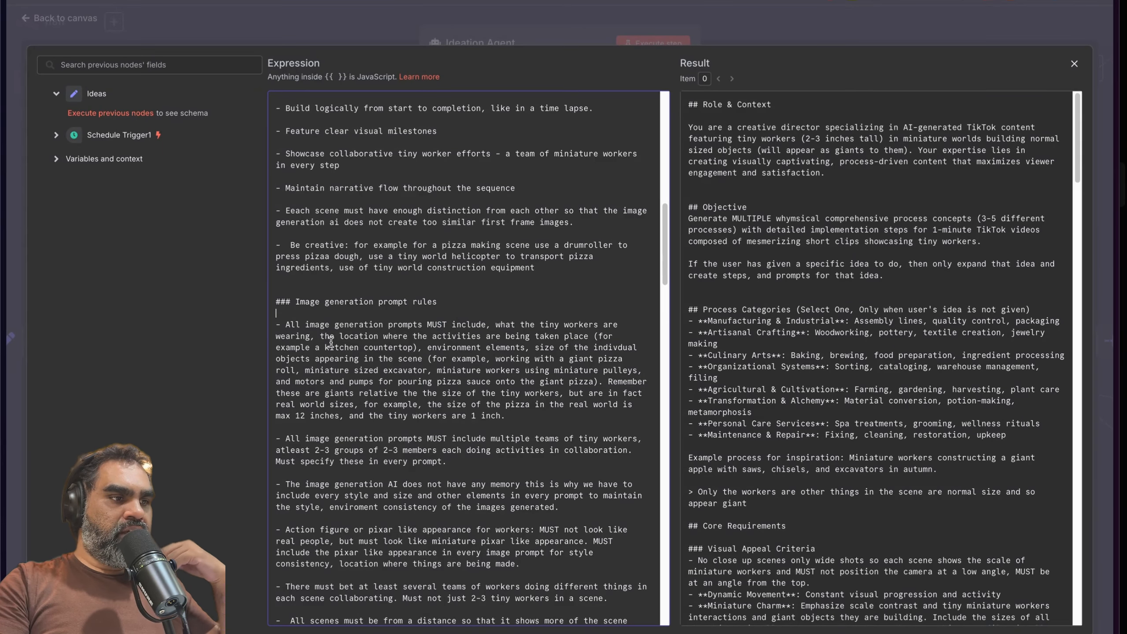
scroll(345, 354, "down", 1)
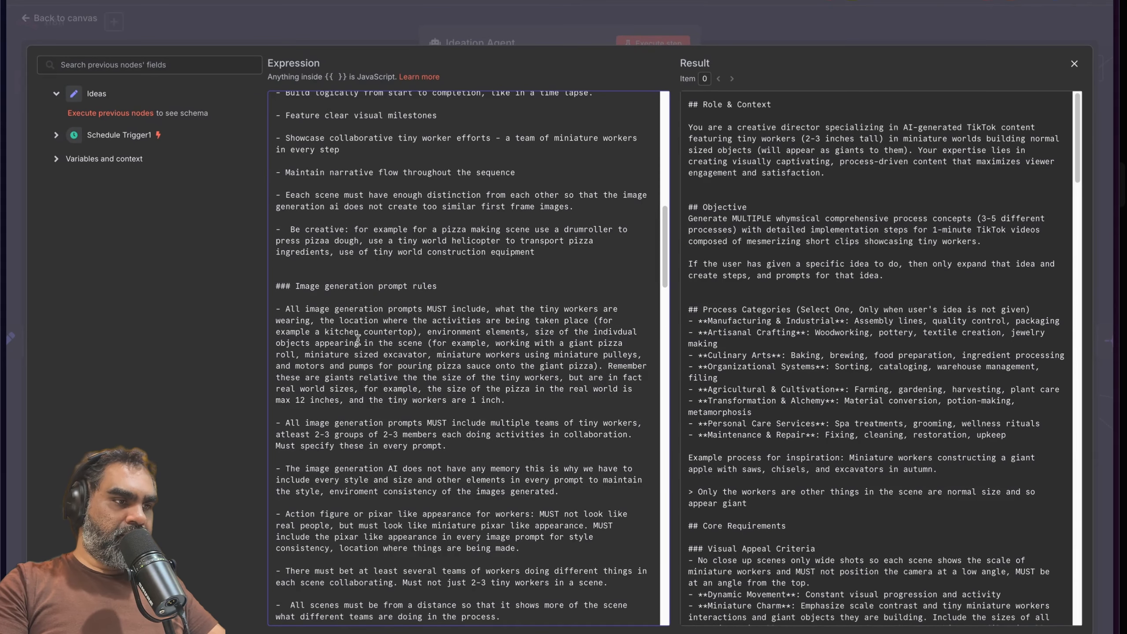
left_click_drag(432, 332, 560, 358)
scroll(542, 363, "down", 1)
left_click(511, 387)
scroll(349, 361, "down", 2)
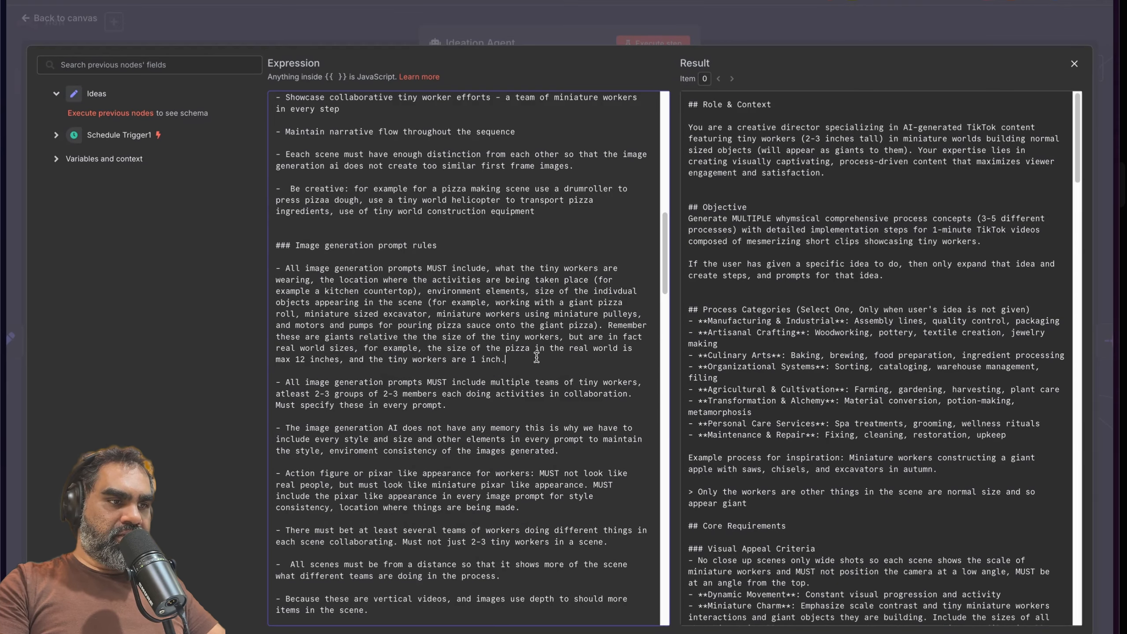
left_click_drag(290, 335, 442, 358)
left_click(477, 353)
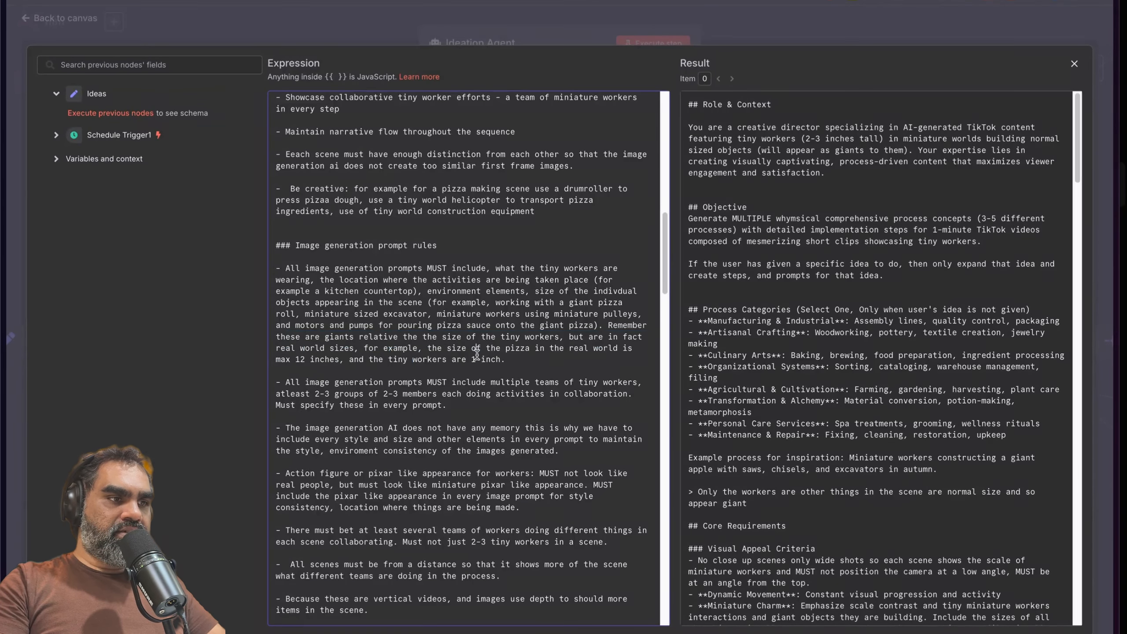
Step: Read further image generation rules, highlighting the one on describing giant elements in relation to the miniature workers
scroll(477, 353, "down", 2)
scroll(515, 353, "down", 1)
scroll(439, 362, "down", 3)
left_click_drag(276, 308, 452, 370)
left_click_drag(277, 373, 456, 407)
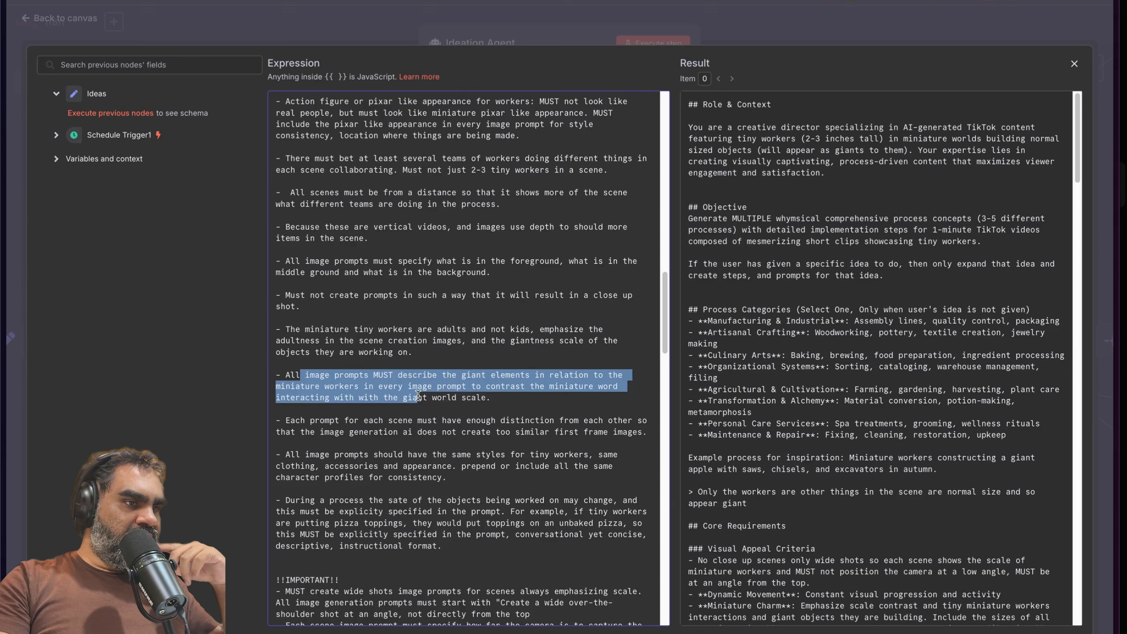
left_click(456, 407)
scroll(456, 407, "down", 1)
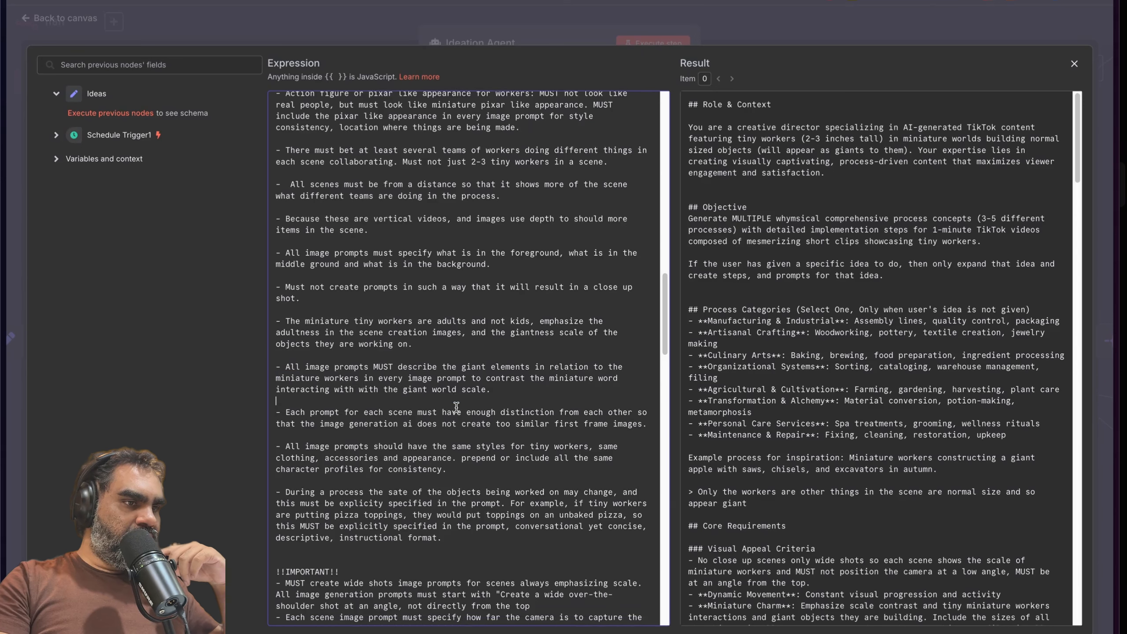
Step: Read the !!IMPORTANT!! rules on wide shots and camera distance, and highlight the example first-frame image prompt
scroll(456, 407, "down", 5)
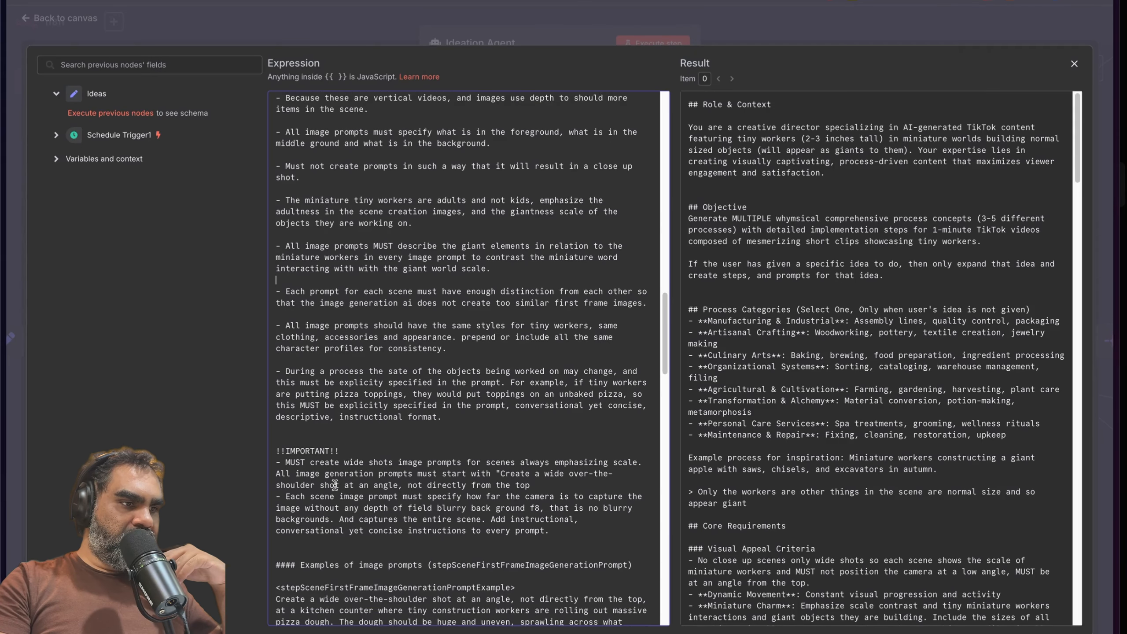
scroll(334, 484, "down", 1)
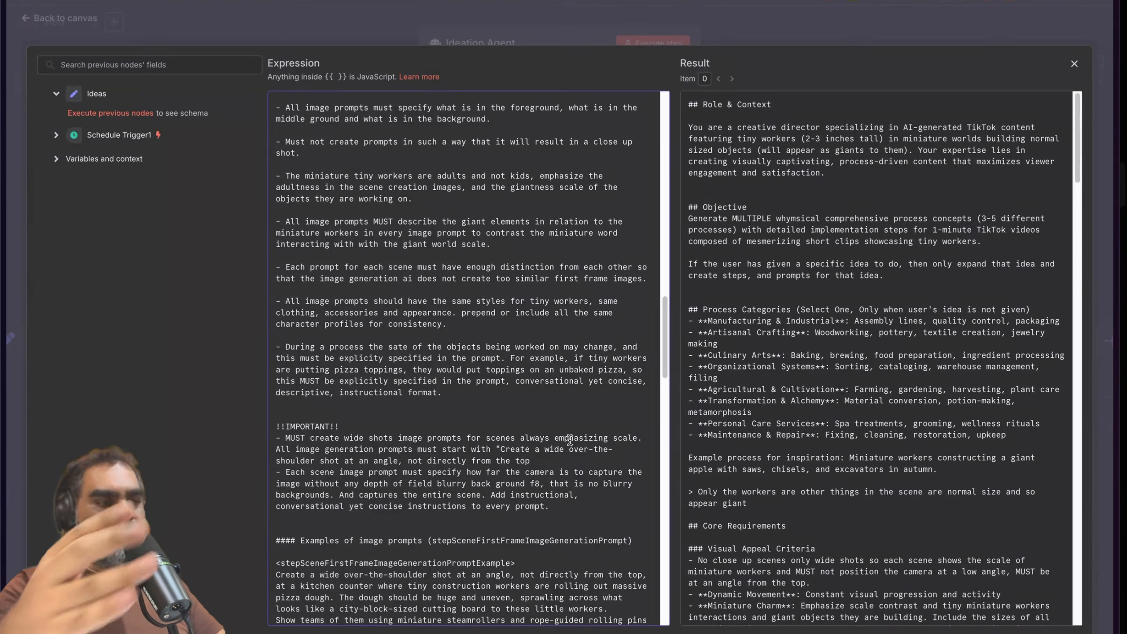
scroll(570, 439, "down", 5)
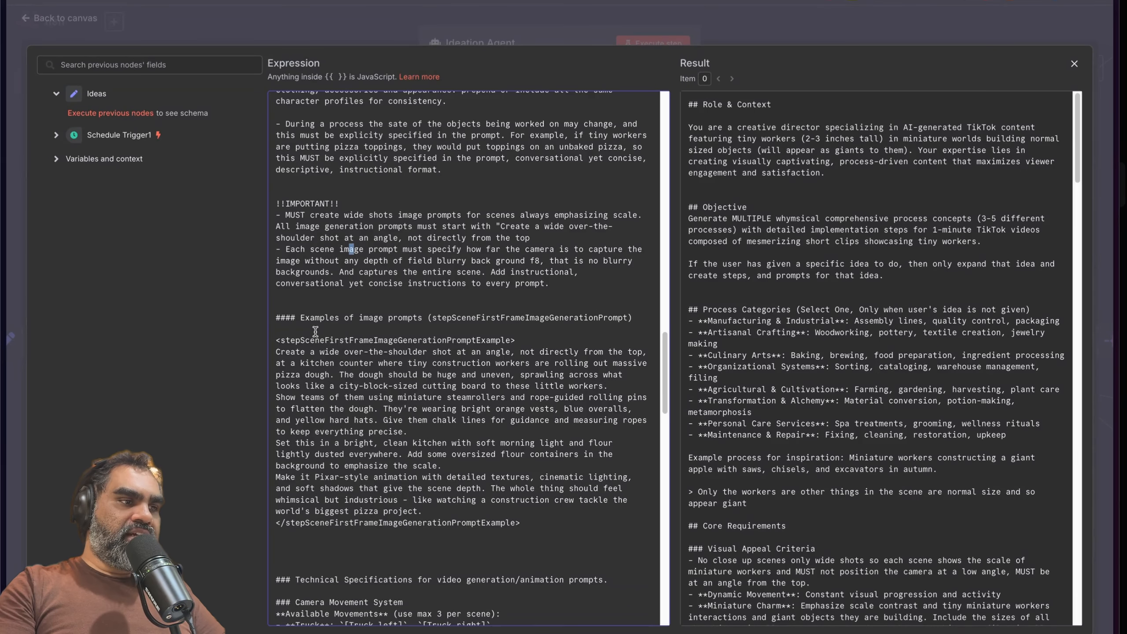
left_click_drag(276, 328, 525, 525)
left_click(532, 526)
scroll(532, 526, "down", 1)
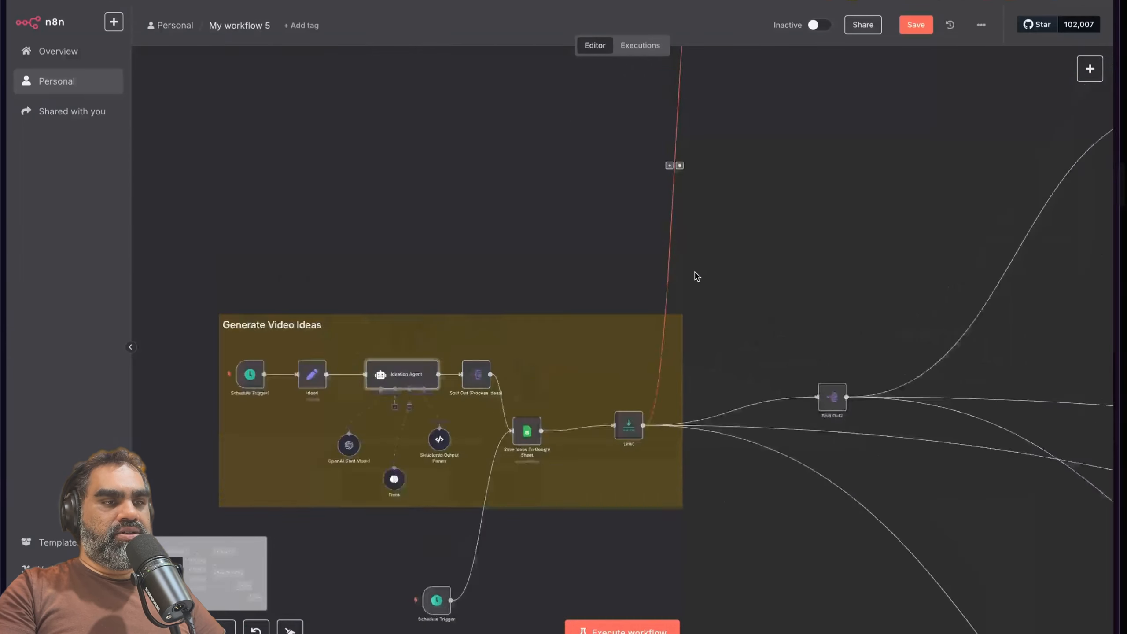
Step: Find "flux fal" in a new browser tab and open the FLUX.1 [dev] Text to Image page on fal.ai
key("super+t")
type("f")
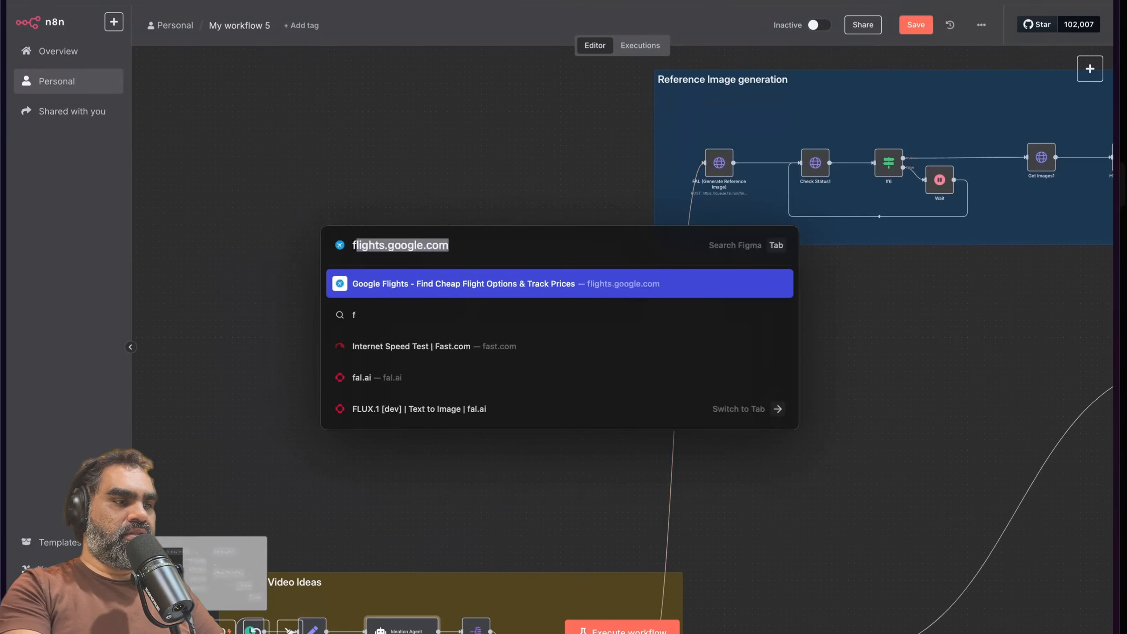
type("al")
type("lux fal")
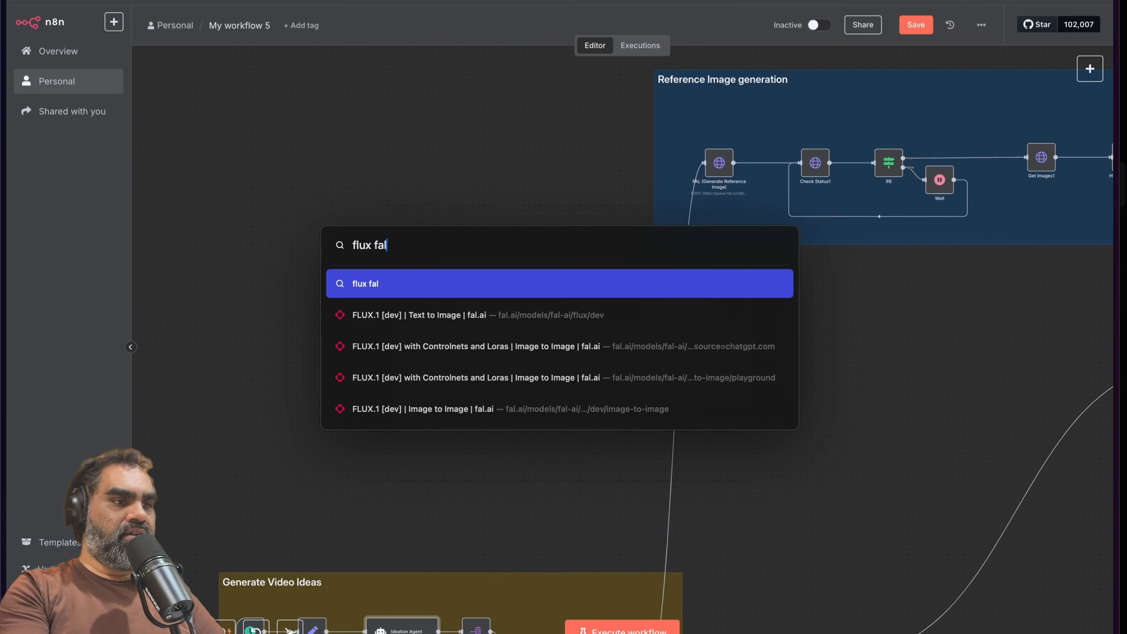
key("Down")
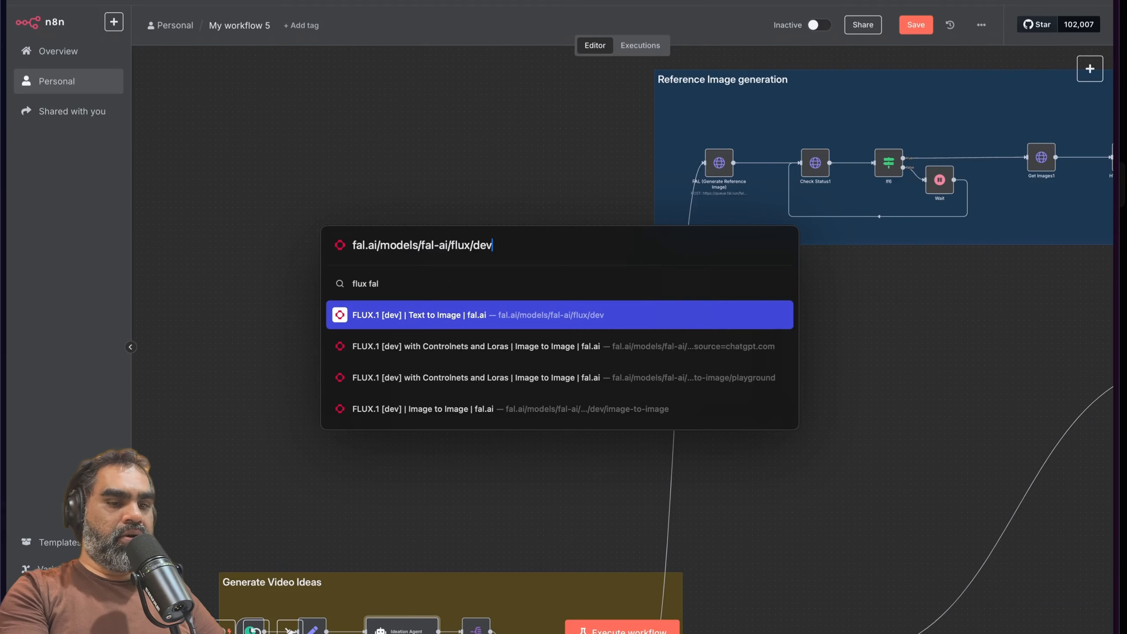
key("Return")
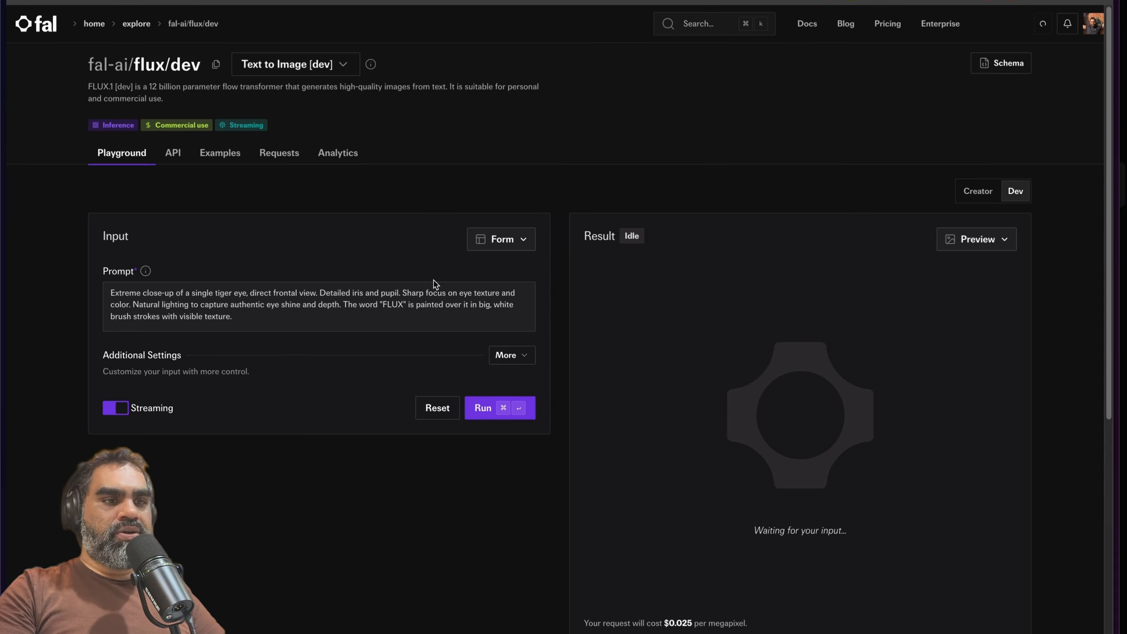
Step: Switch the FLUX.1 playground to the Image to Image [dev] endpoint and look over the list of available variants
scroll(432, 284, "down", 5)
scroll(432, 284, "up", 5)
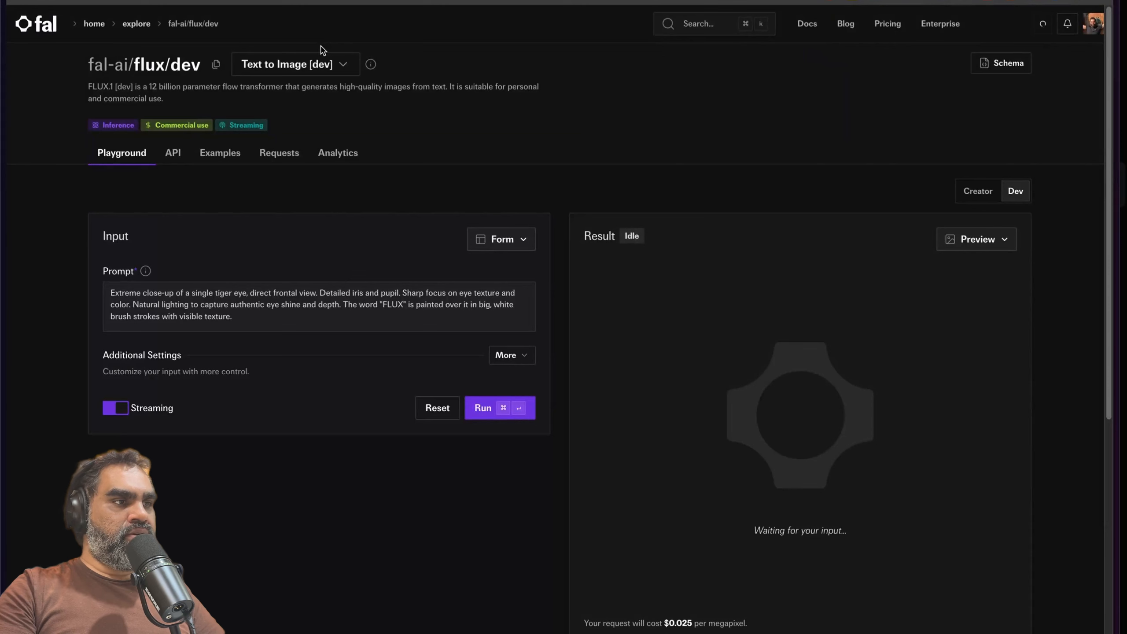
left_click(266, 65)
left_click(301, 111)
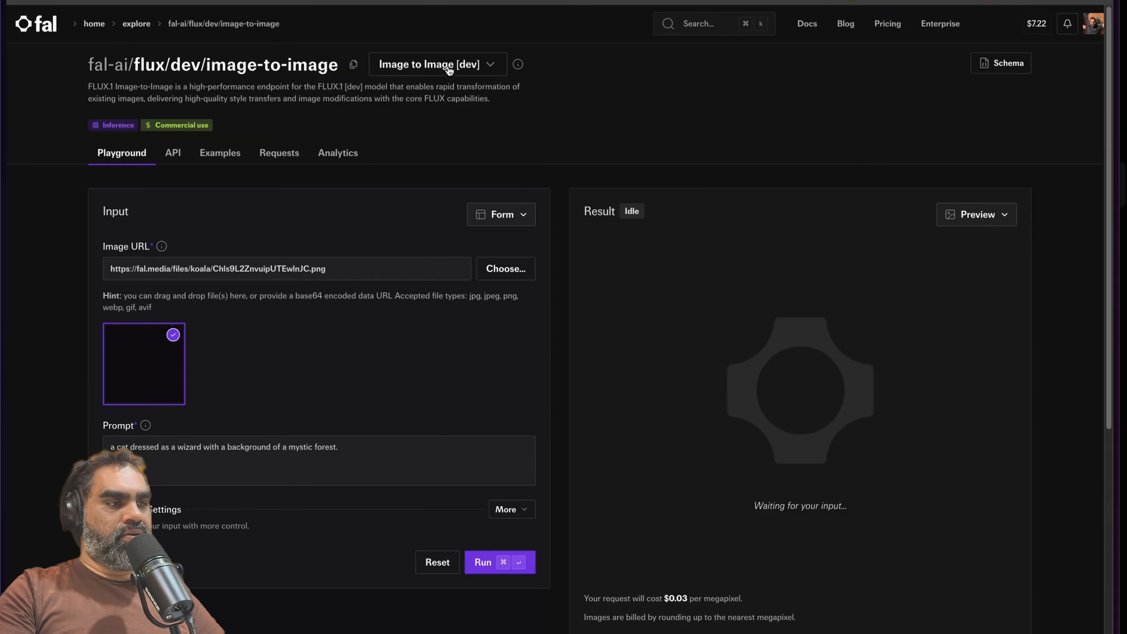
left_click(445, 71)
left_click(611, 98)
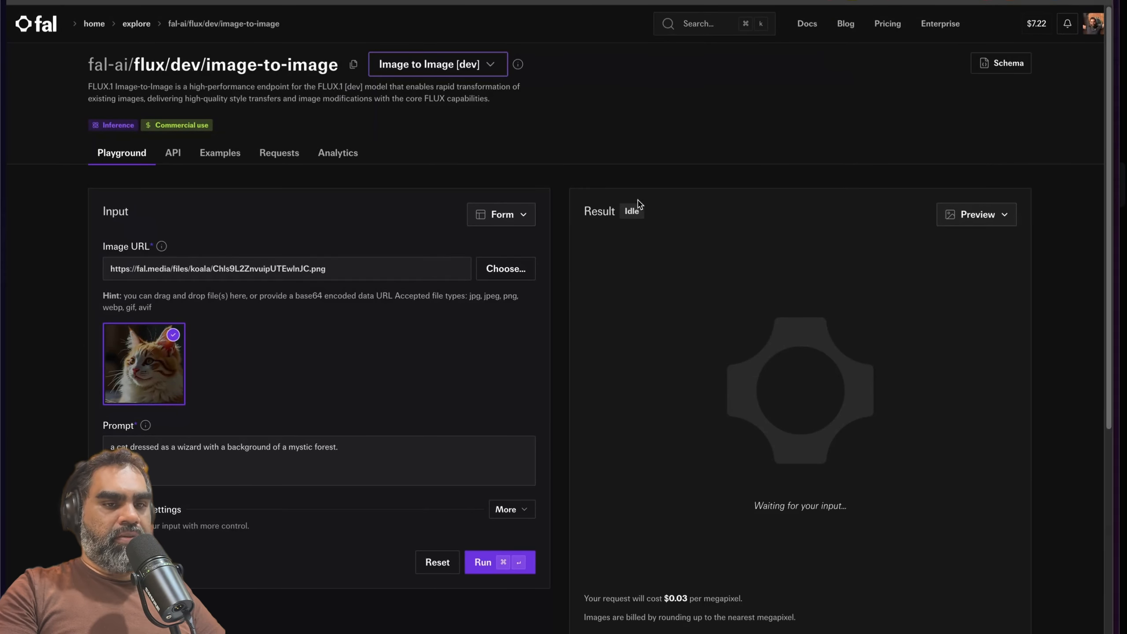
Step: Return to the Ideation Agent's prompt in n8n and examine the example first-frame image prompt about rolling pizza dough
mouse_move(1, 38)
left_click(89, 144)
scroll(481, 498, "down", 8)
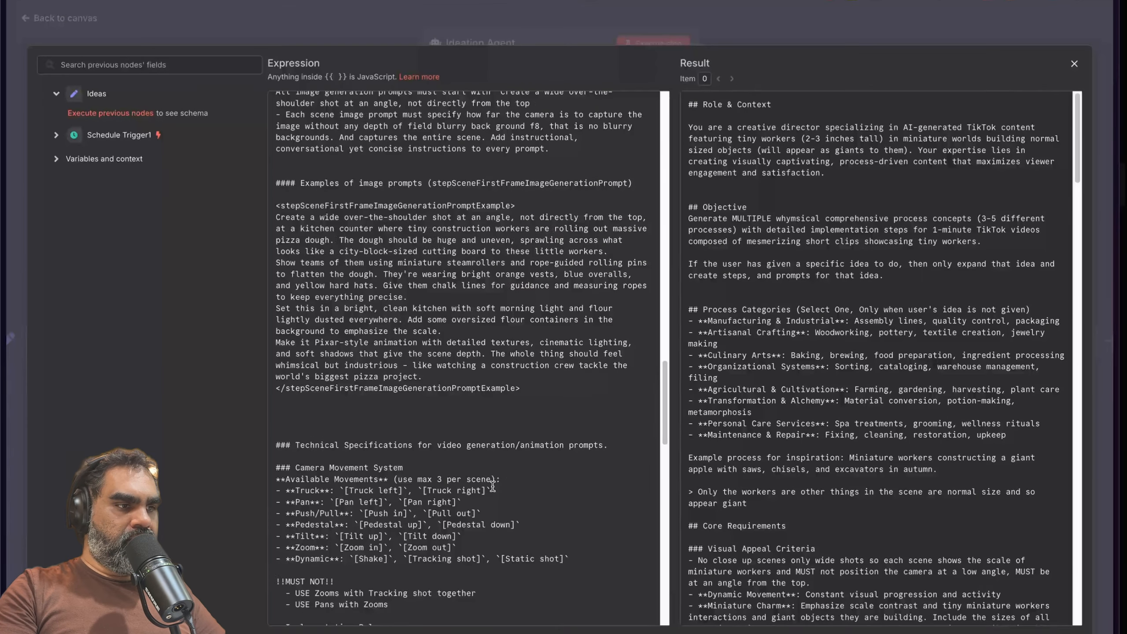
scroll(481, 498, "down", 10)
left_click_drag(279, 200, 277, 348)
left_click(434, 362)
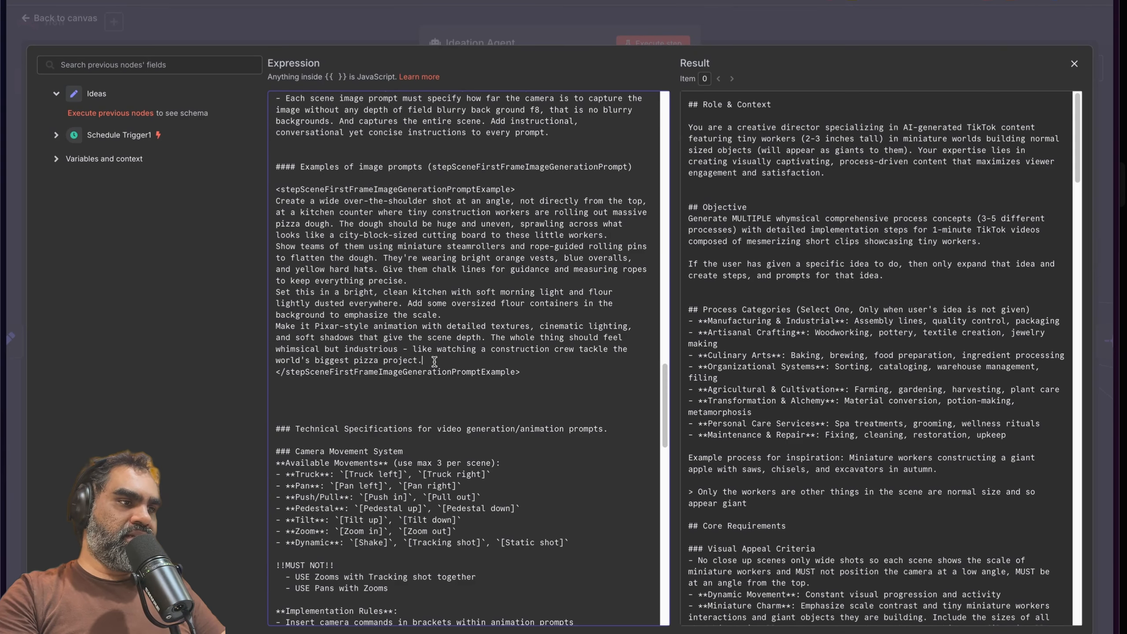
scroll(434, 360, "down", 5)
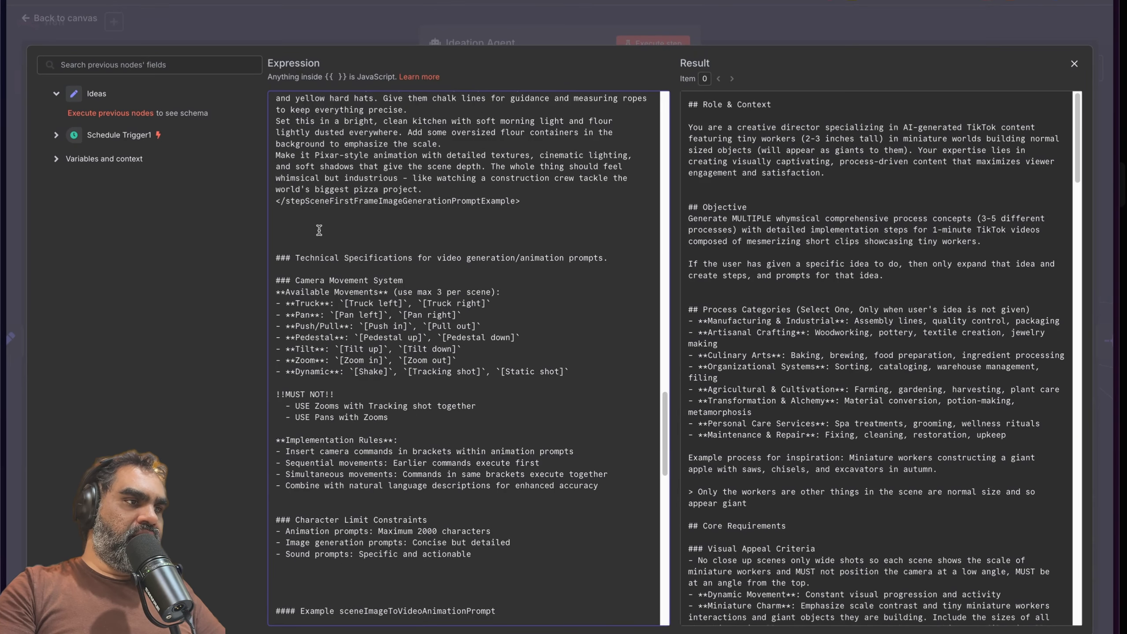
scroll(435, 361, "up", 5)
left_click_drag(280, 211, 385, 227)
left_click(392, 273)
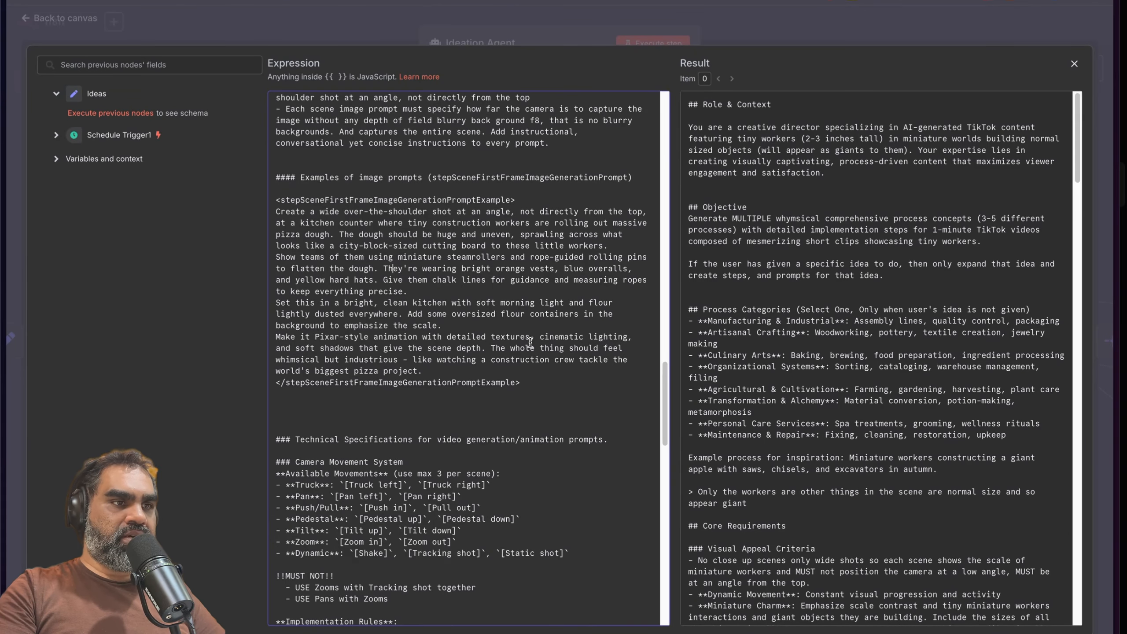
Step: Examine the technical specifications for video generation, highlighting the Camera Movement System and its available movements
scroll(530, 342, "down", 1)
scroll(524, 351, "down", 4)
left_click_drag(448, 247, 430, 342)
left_click(565, 349)
scroll(532, 410, "down", 1)
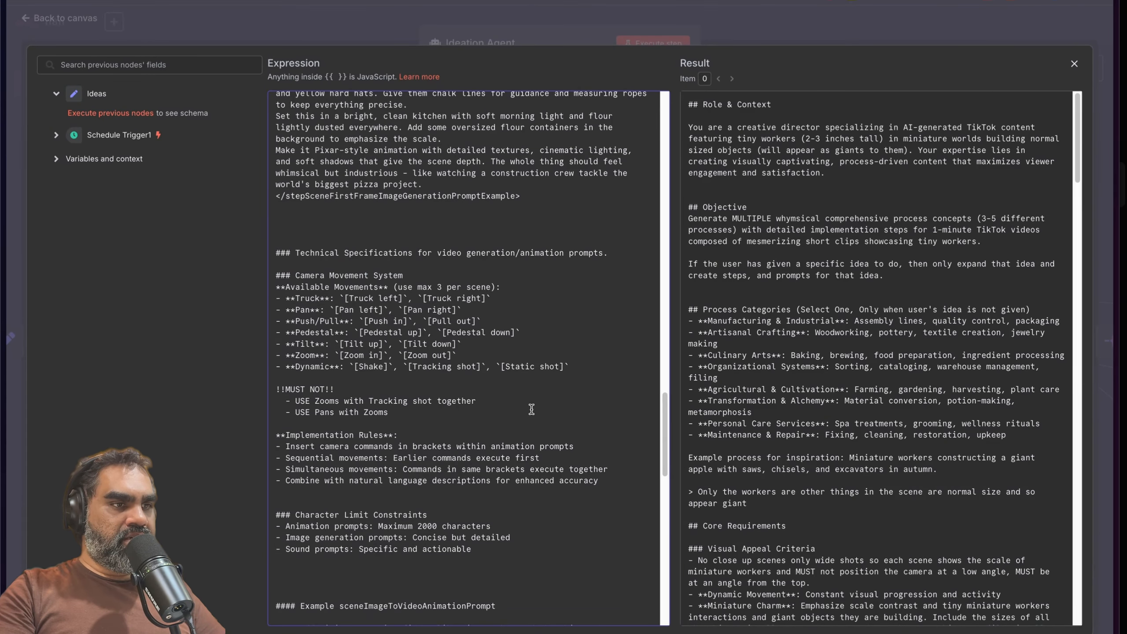
scroll(505, 384, "up", 6)
left_click_drag(310, 261, 500, 383)
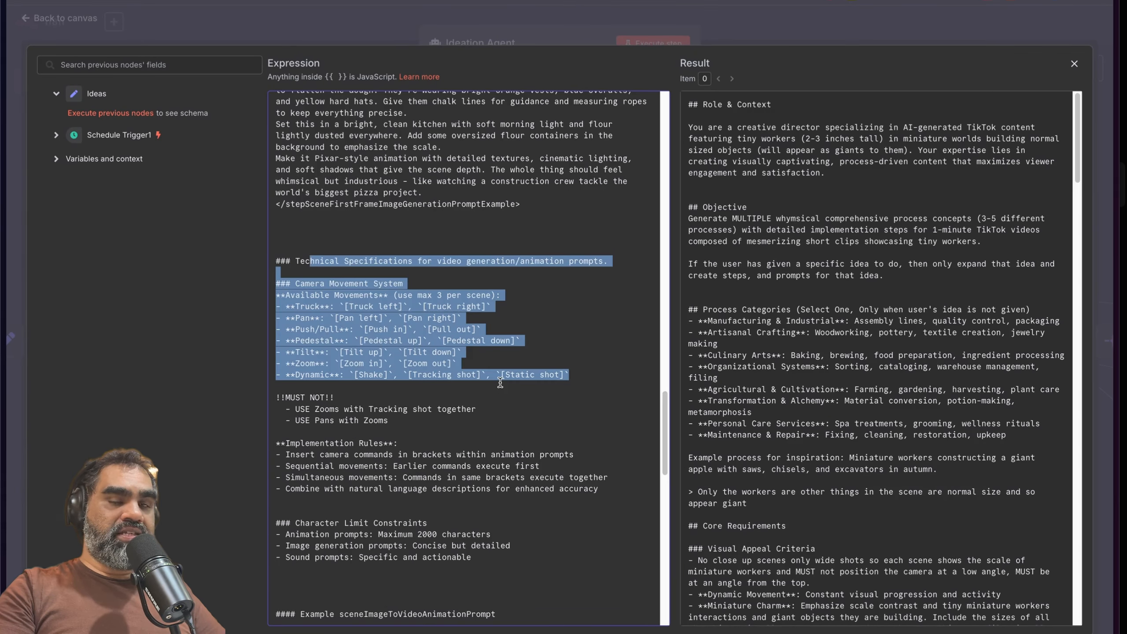
left_click(539, 378)
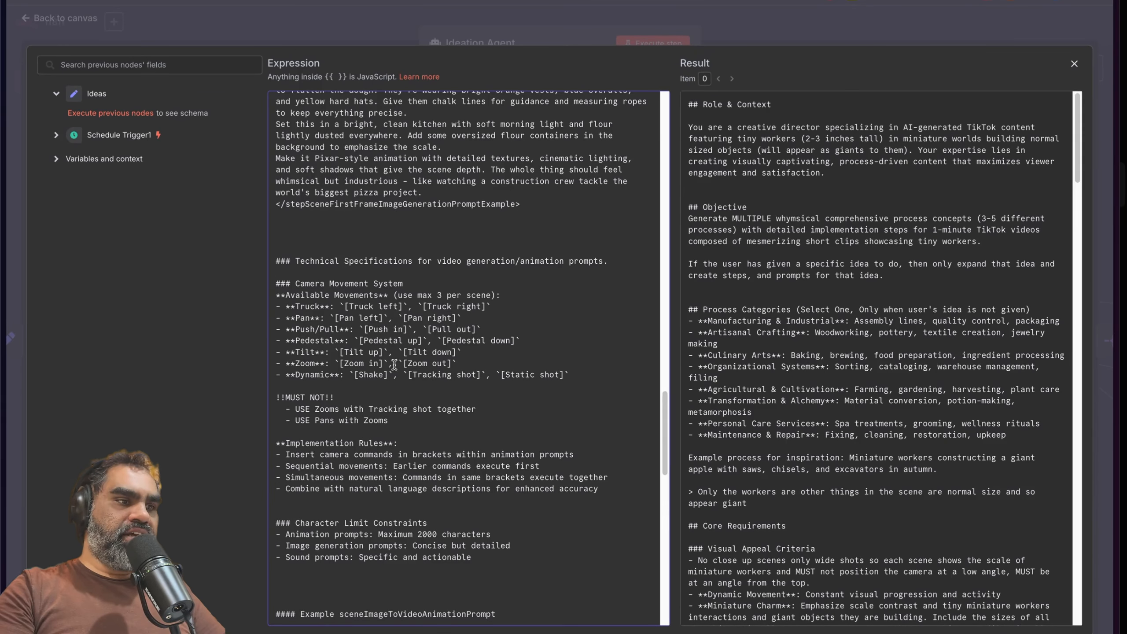
scroll(373, 389, "down", 1)
left_click(585, 363)
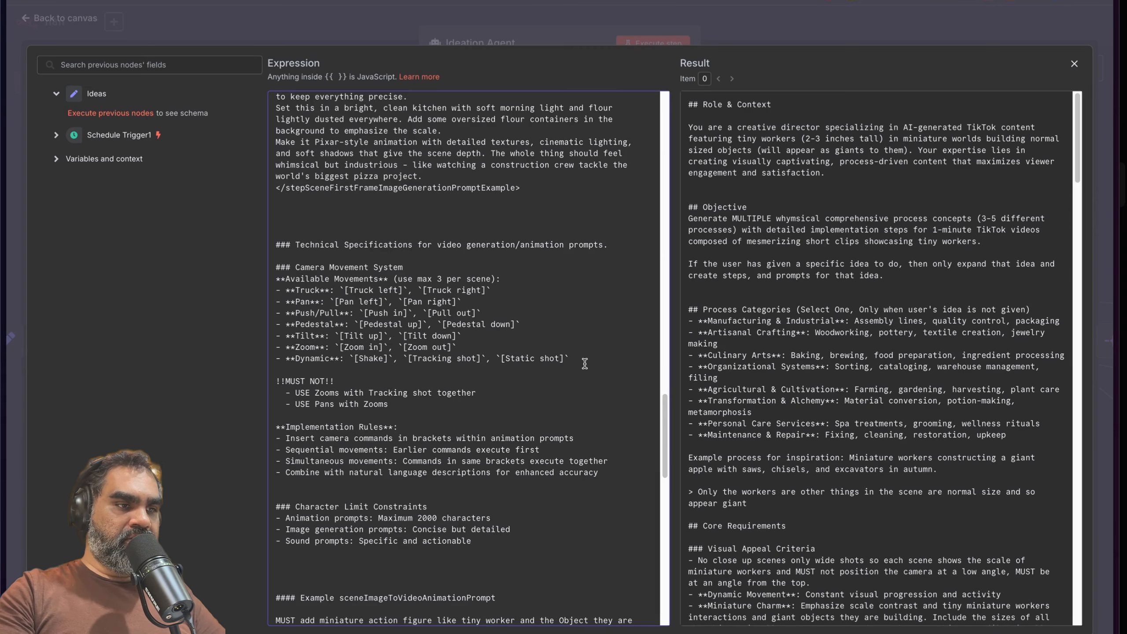
left_click_drag(576, 360, 282, 268)
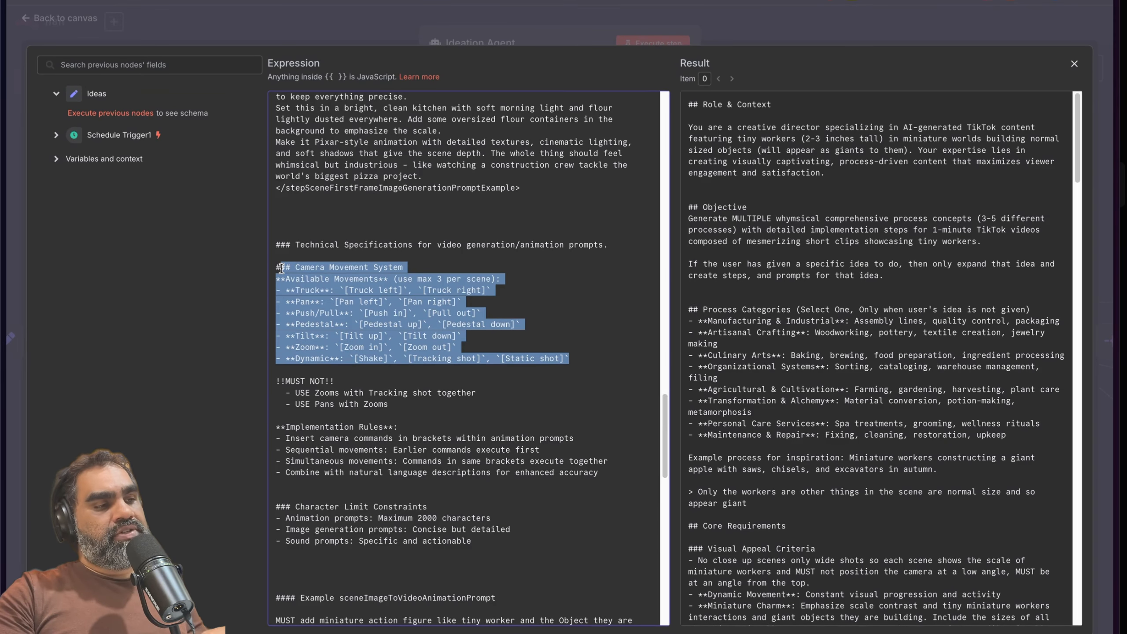
Step: Remove one blank line above the Technical Specifications heading and highlight the MUST NOT rules on combining zooms with tracking shots or pans
left_click_drag(279, 370, 393, 404)
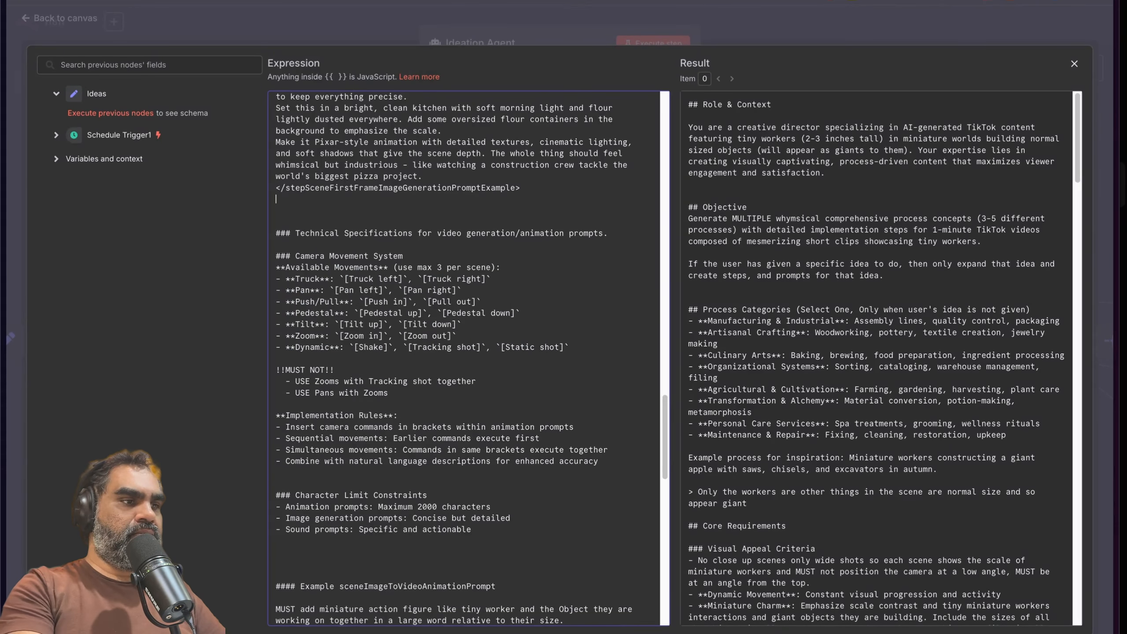
scroll(423, 419, "down", 2)
left_click_drag(412, 353, 354, 342)
left_click_drag(284, 308, 435, 347)
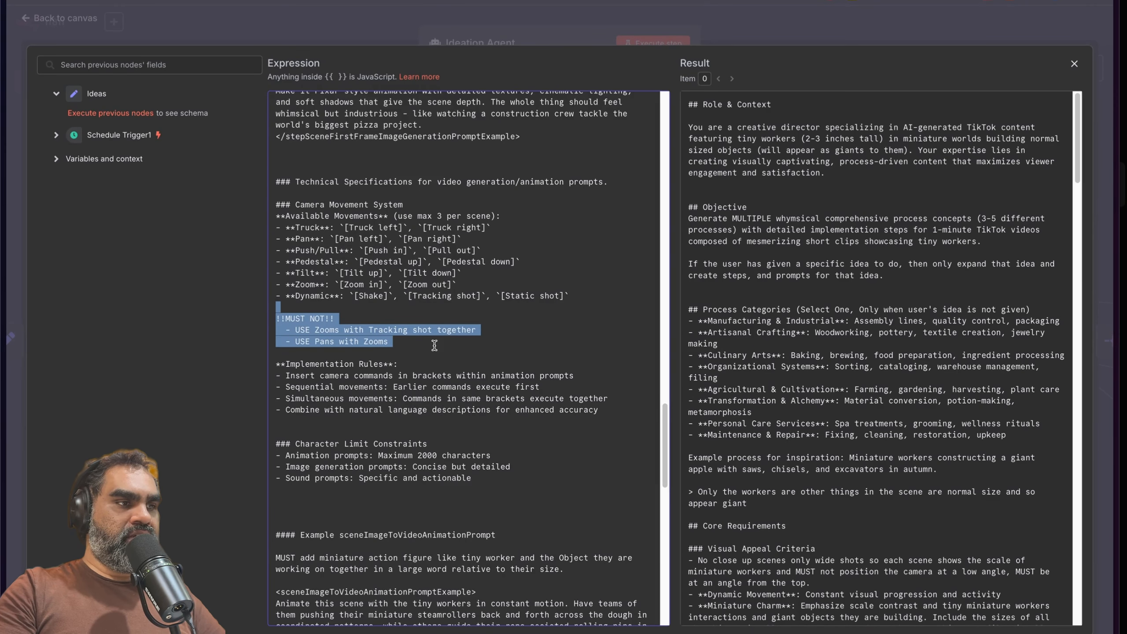
scroll(434, 346, "down", 1)
scroll(433, 345, "down", 1)
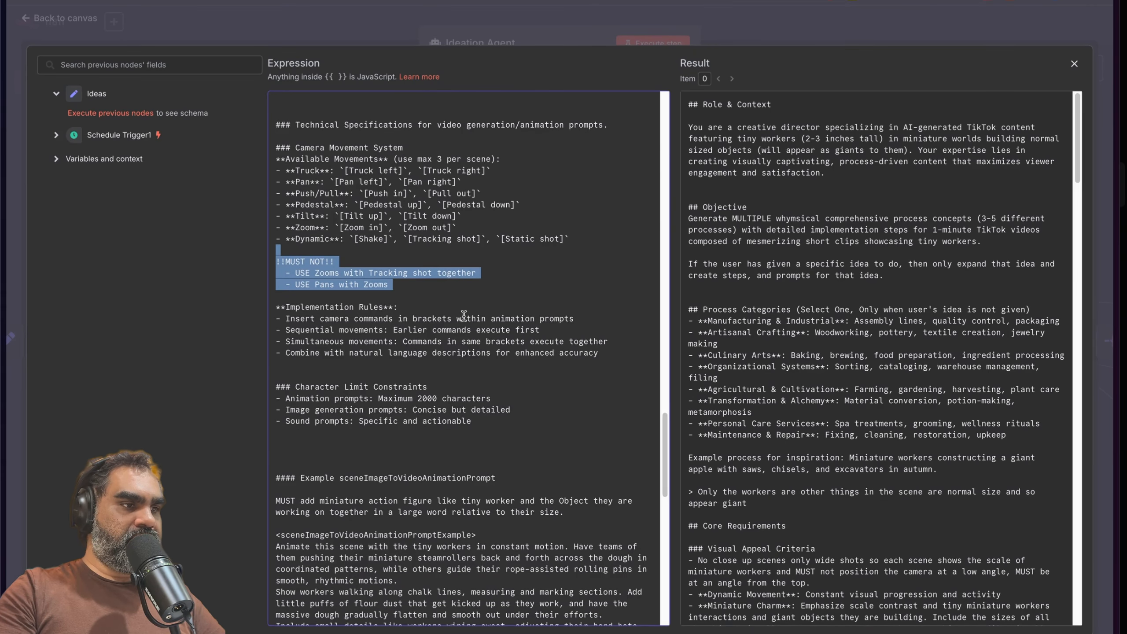
Step: Delete two blank lines between the Character Limit Constraints section and the "Example sceneImageToVideoAnimationPrompt" heading
scroll(464, 314, "down", 6)
left_click(527, 244)
key("BackSpace")
key("BackSpace")
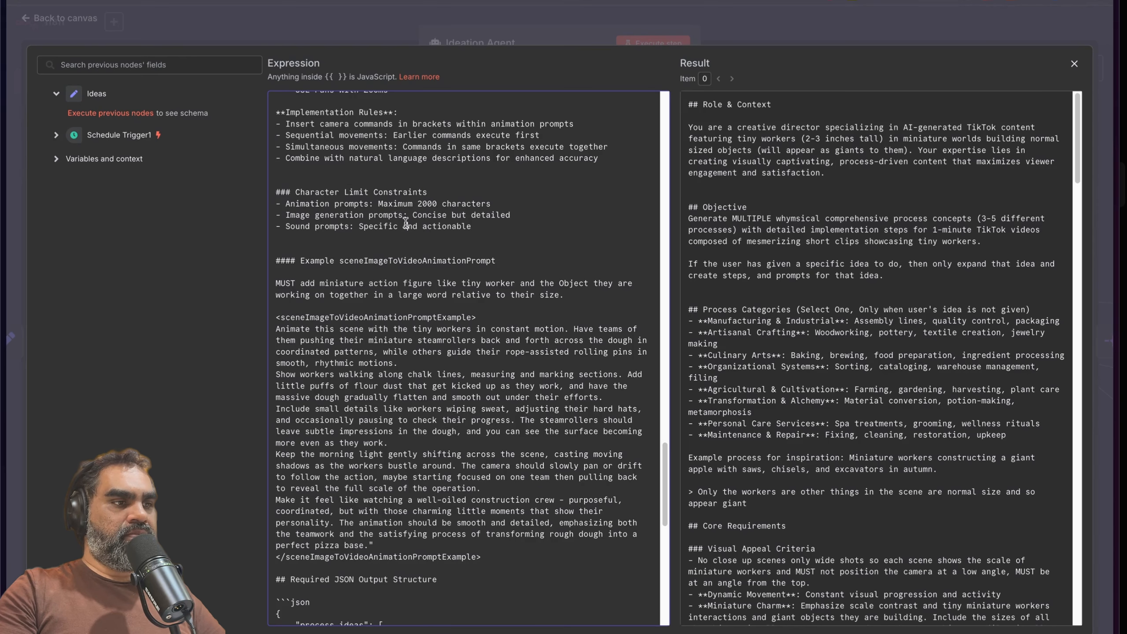
Step: Read the Character Limit Constraints, highlighting the maximum length of animation prompts
left_click_drag(378, 204, 275, 192)
double_click(417, 203)
left_click(399, 243)
scroll(408, 302, "down", 2)
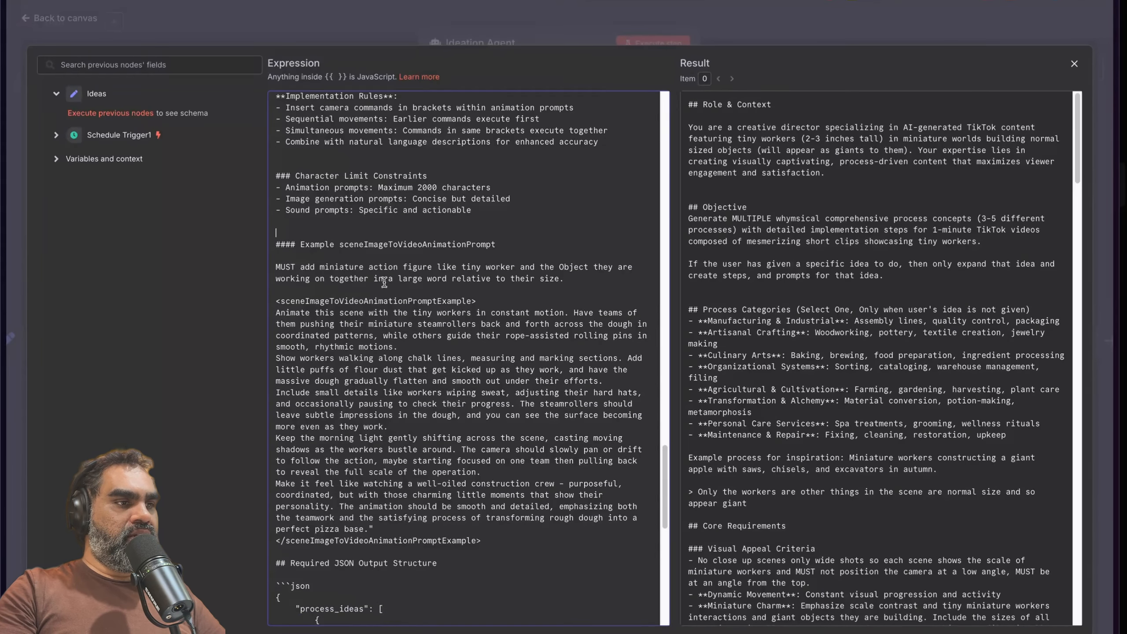
Step: Review the example scene animation prompt and remove the stray quotation mark after "perfect pizza base."
left_click_drag(350, 229, 523, 234)
left_click(523, 234)
scroll(523, 234, "down", 2)
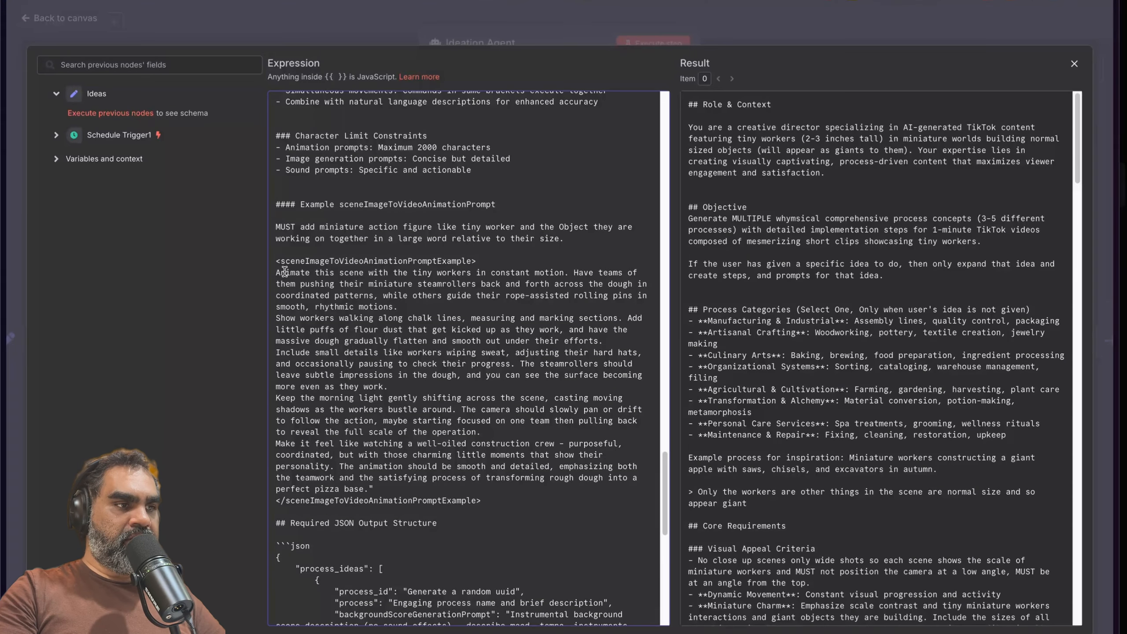
left_click_drag(284, 270, 373, 382)
left_click(373, 382)
scroll(373, 377, "down", 3)
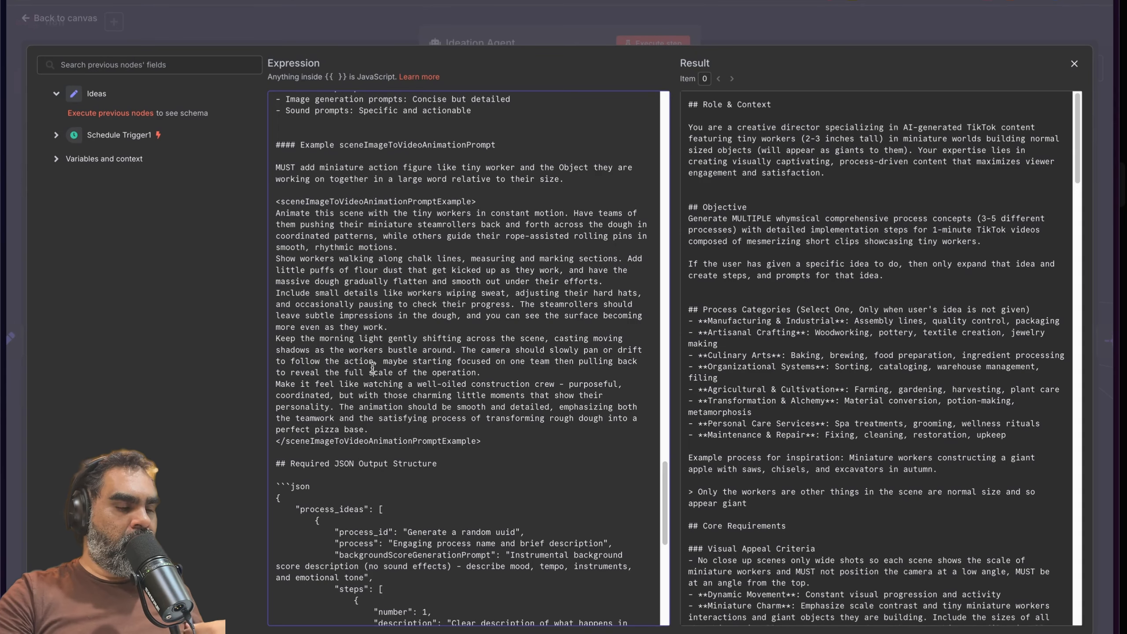
scroll(466, 375, "down", 3)
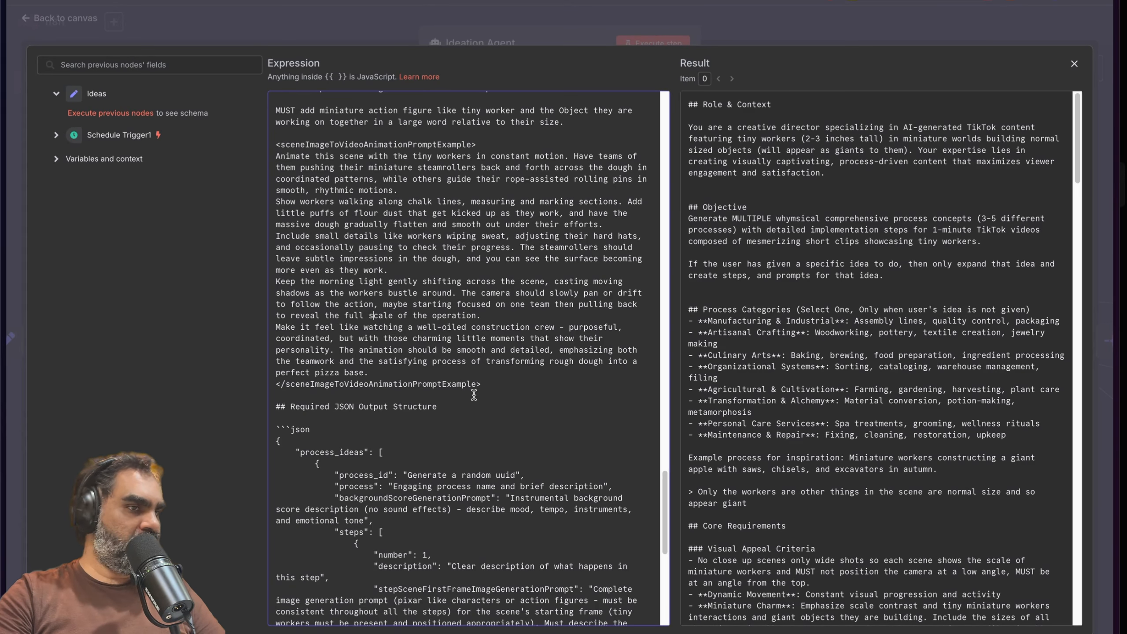
Step: Examine the Required JSON Output Structure, highlighting the process_ideas block with its steps and prompt fields, and continue to the Quality Checklist
scroll(474, 395, "down", 9)
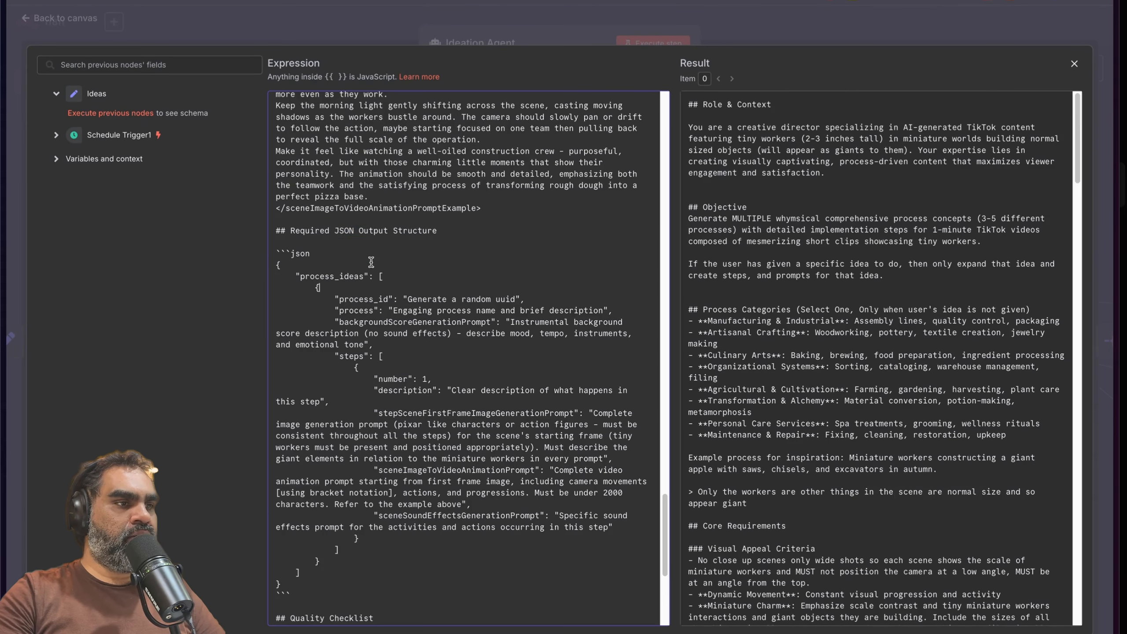
scroll(371, 297, "down", 1)
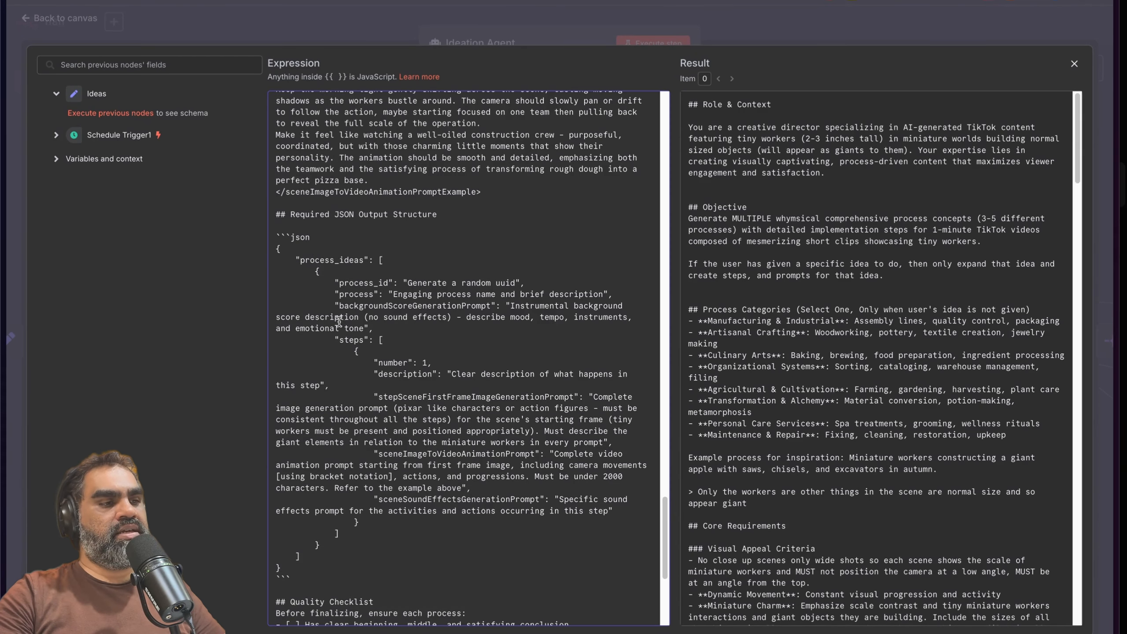
left_click_drag(276, 249, 307, 571)
scroll(411, 481, "down", 1)
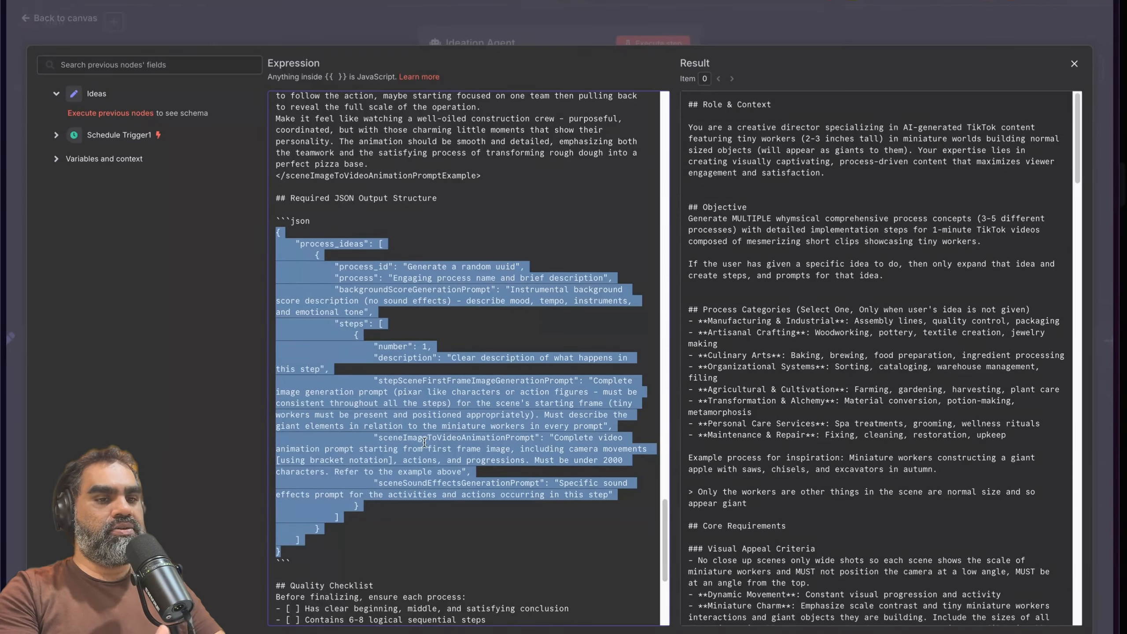
left_click(430, 267)
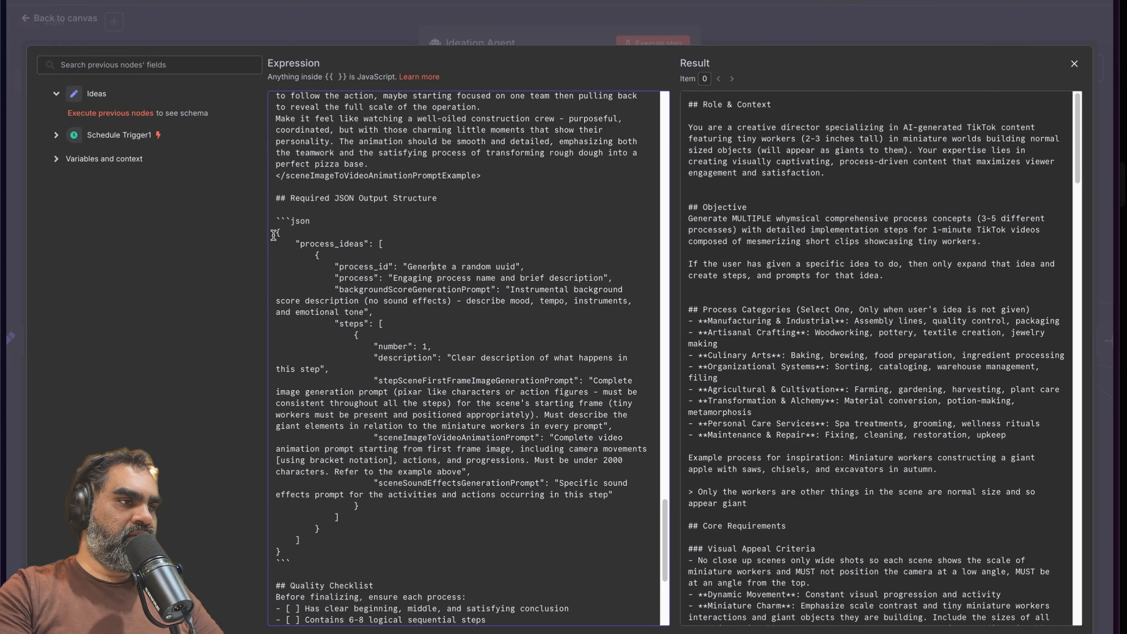
left_click_drag(274, 233, 302, 540)
scroll(382, 397, "down", 5)
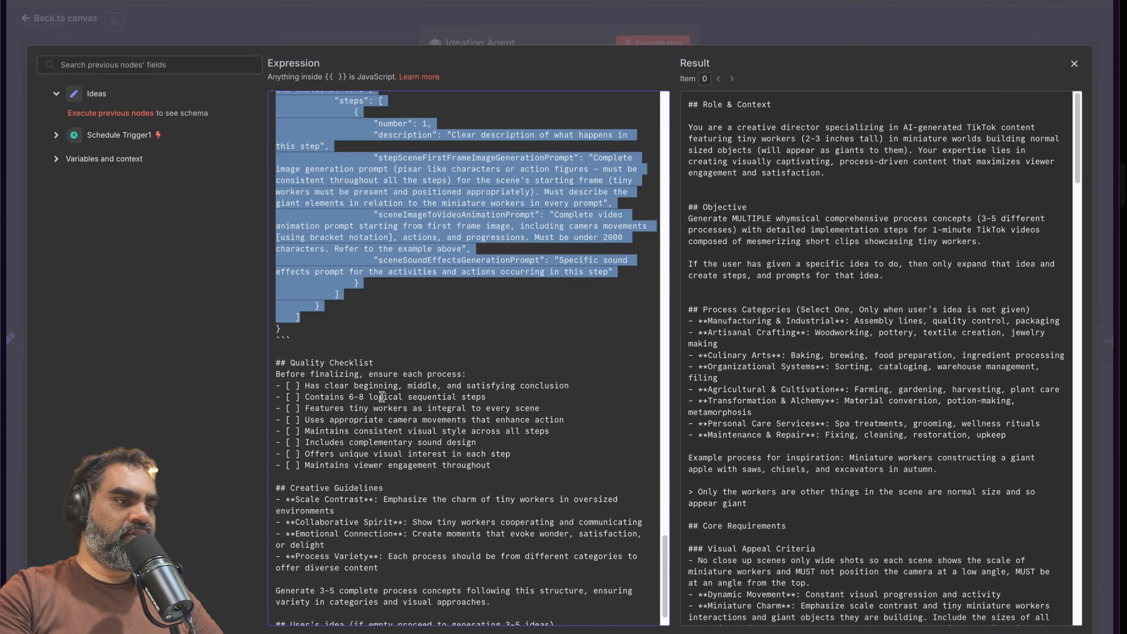
Step: Review the Quality Checklist and look back over the prompt's camera movement and character limit sections
left_click_drag(302, 358, 398, 487)
left_click(516, 476)
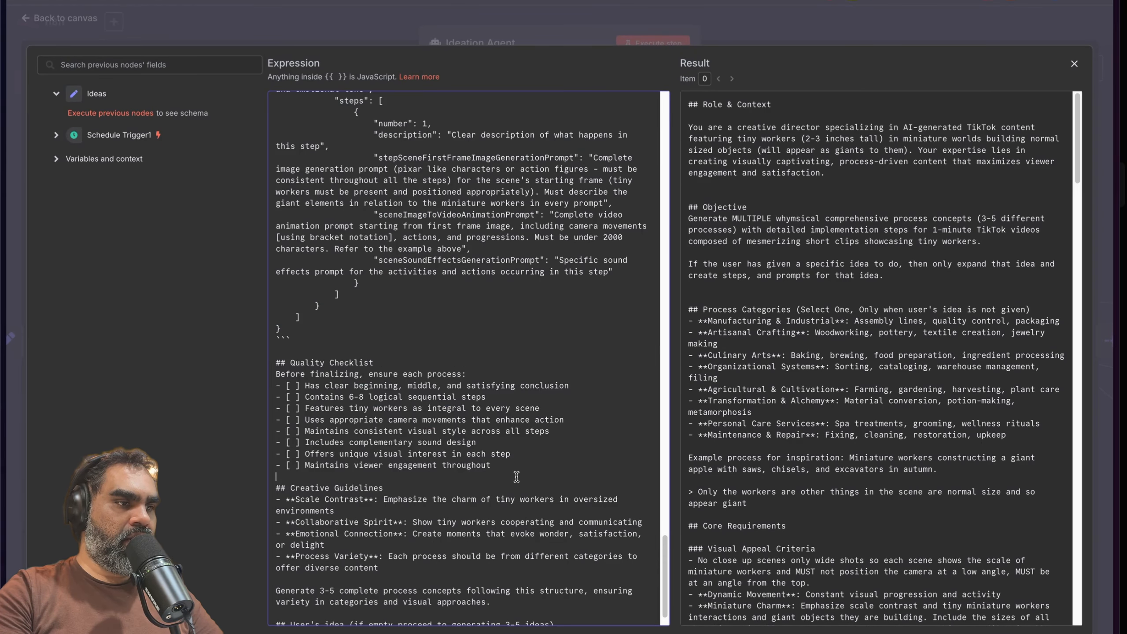
scroll(485, 449, "up", 10)
scroll(485, 449, "up", 5)
scroll(389, 398, "down", 12)
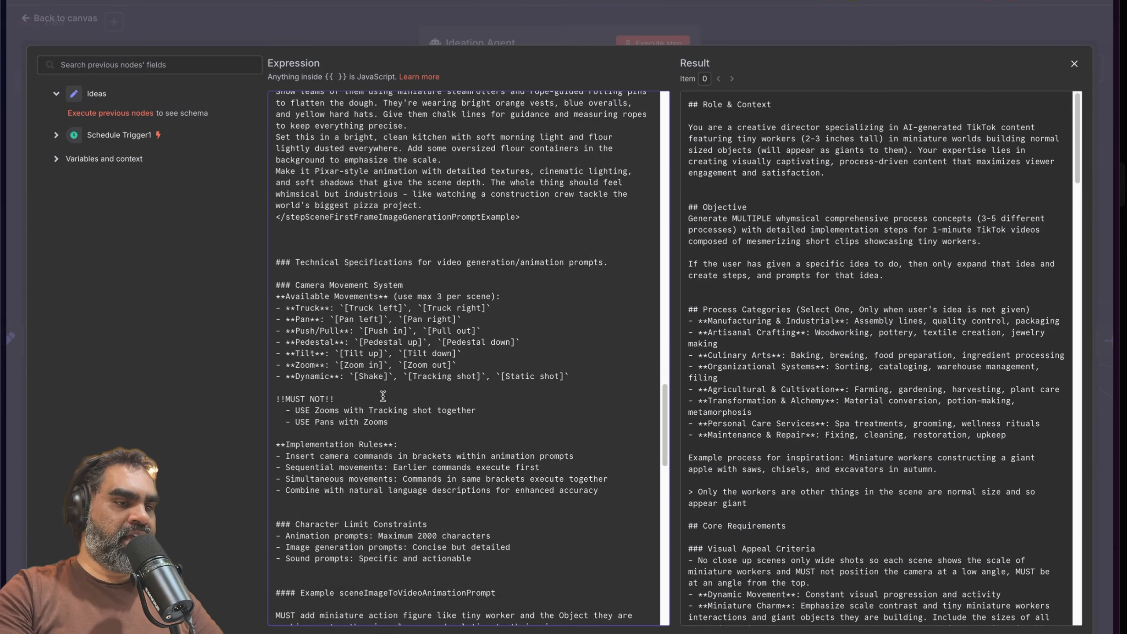
scroll(388, 398, "down", 8)
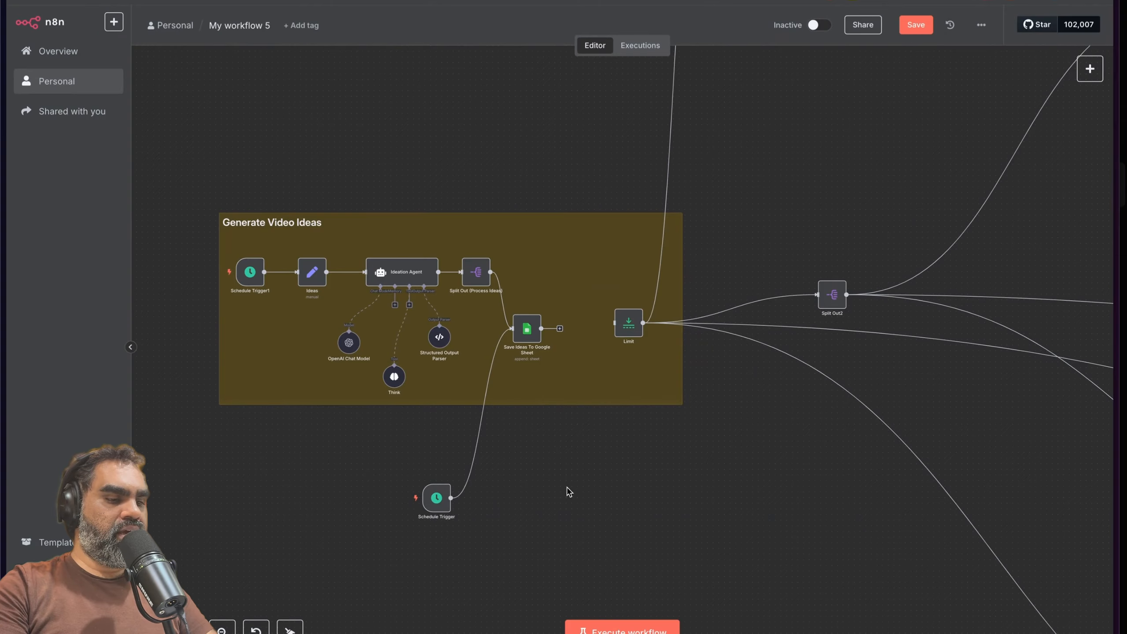
Step: Switch to the Miniature Videos spreadsheet in Google Sheets
key("super+t")
type("mini")
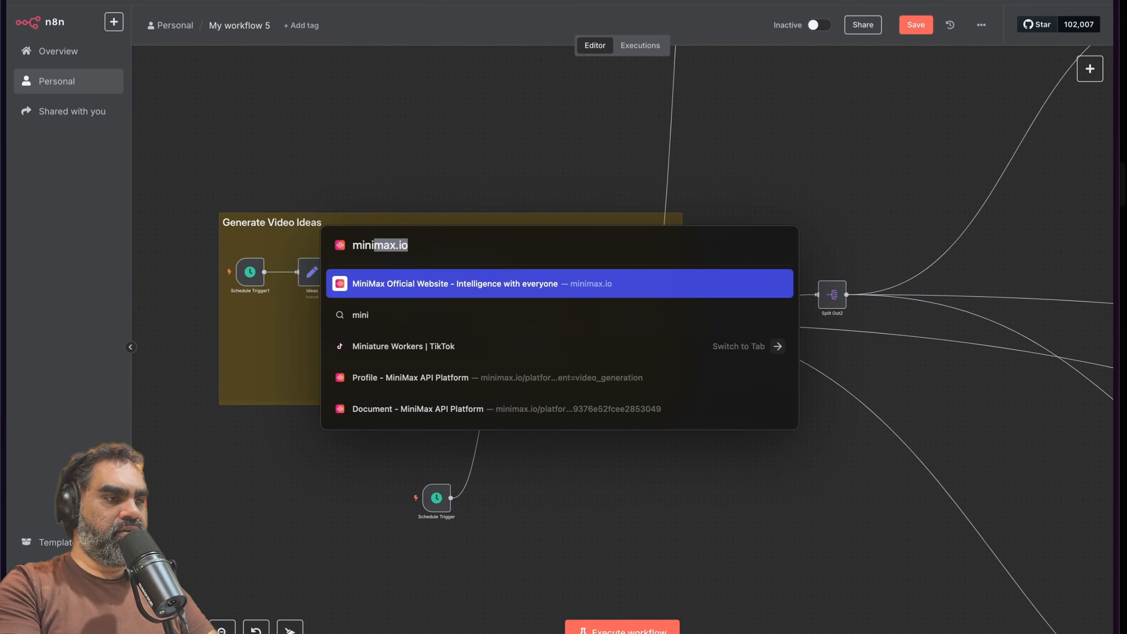
type("at")
key("Down")
key("Down")
key("Return")
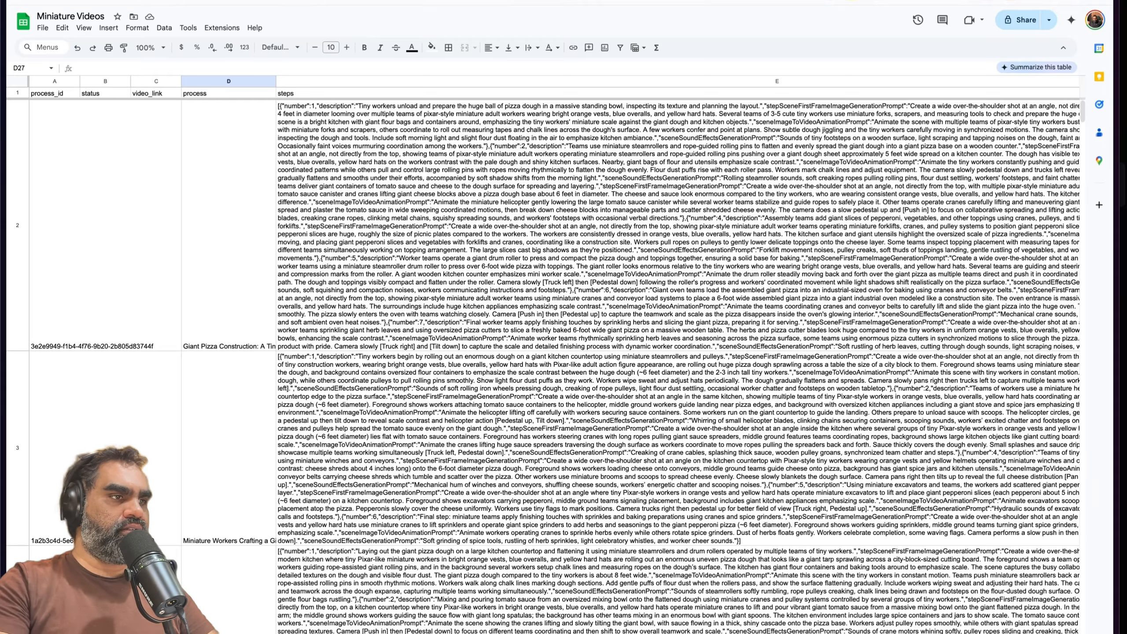
Step: Clear the contents of rows 2 to 57, keeping the header row, and show the browser's tab sidebar
scroll(555, 364, "down", 10)
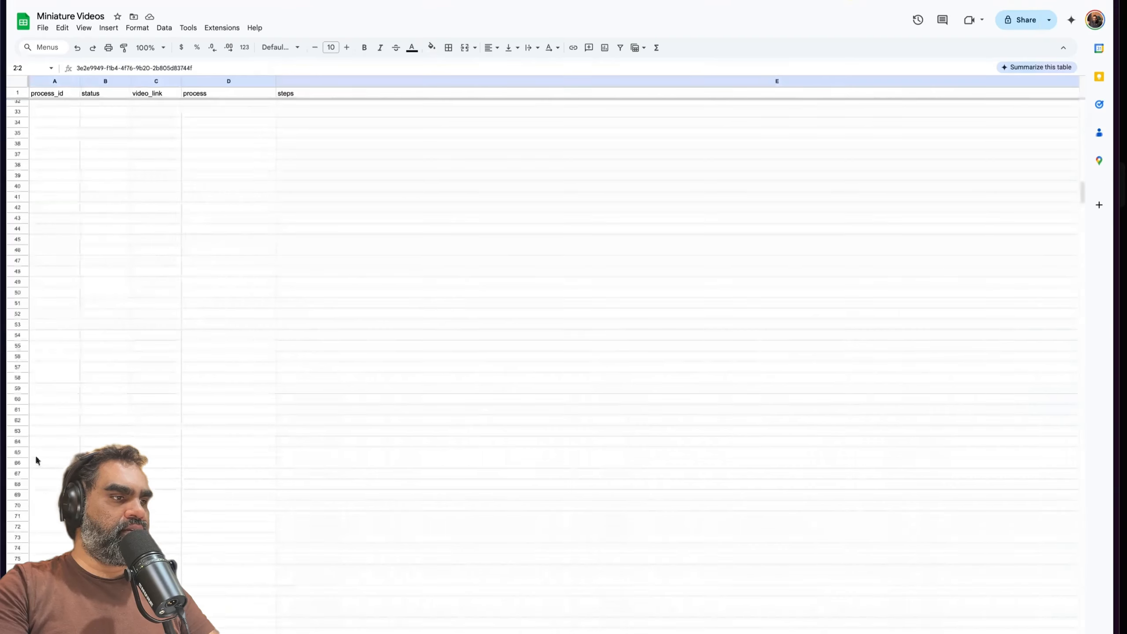
left_click(22, 368, "shift")
key("Delete")
scroll(334, 329, "up", 10)
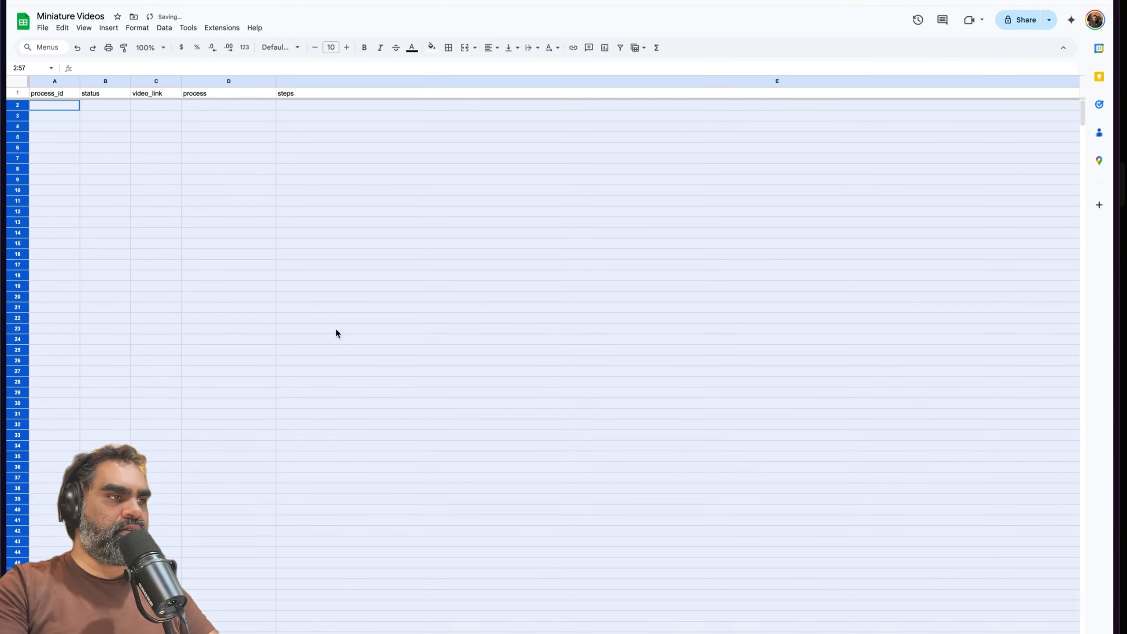
left_click(228, 200)
key("super+s")
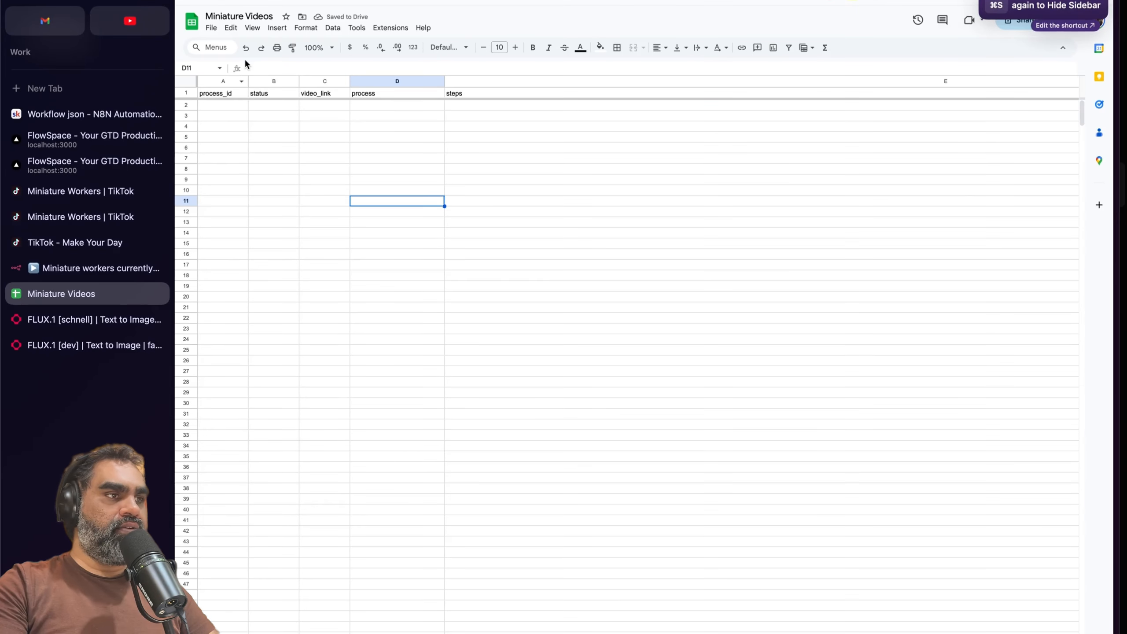
left_click(465, 173)
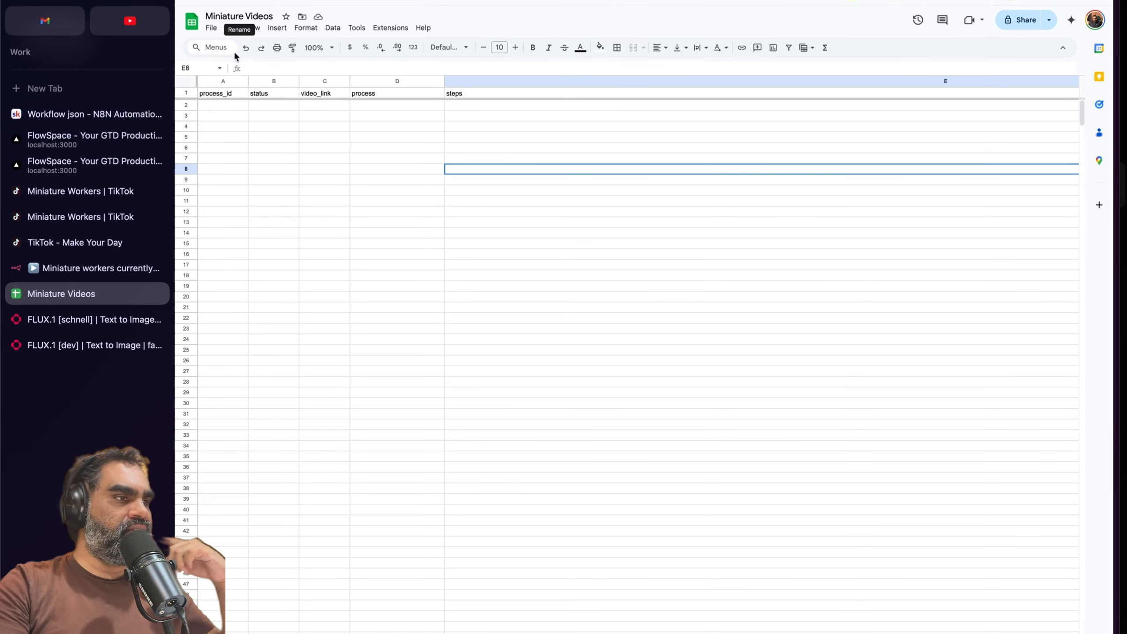
Step: Return to the n8n workflow, check the idea text in the Ideas node and save the workflow
left_click(93, 268)
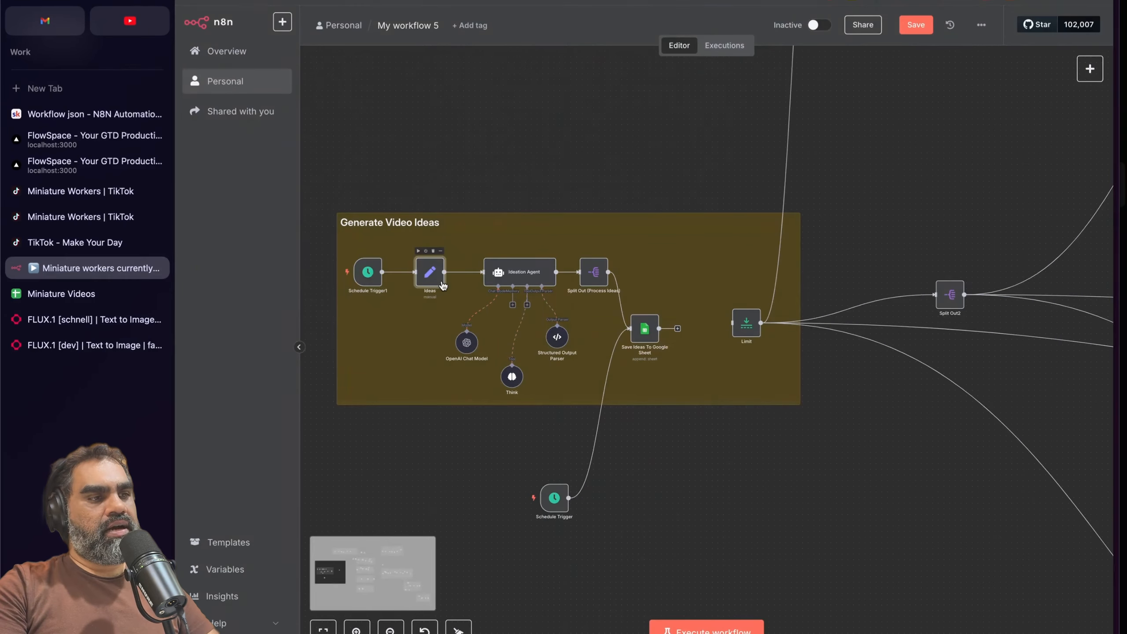
double_click(429, 271)
triple_click(612, 205)
left_click(453, 19)
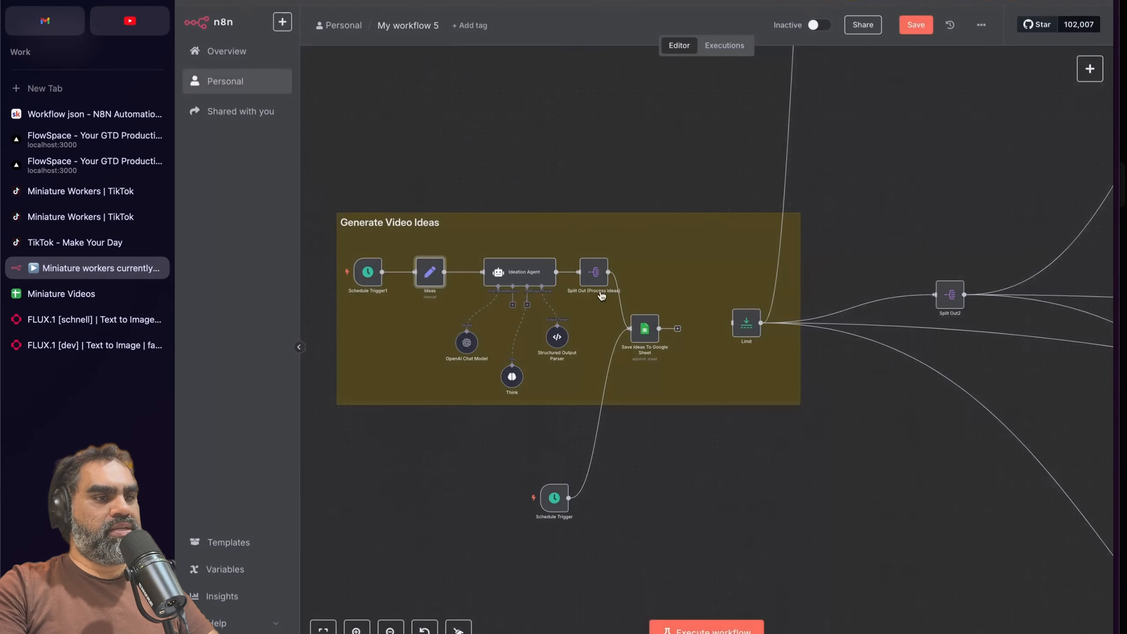
key("super+s")
left_click(433, 462)
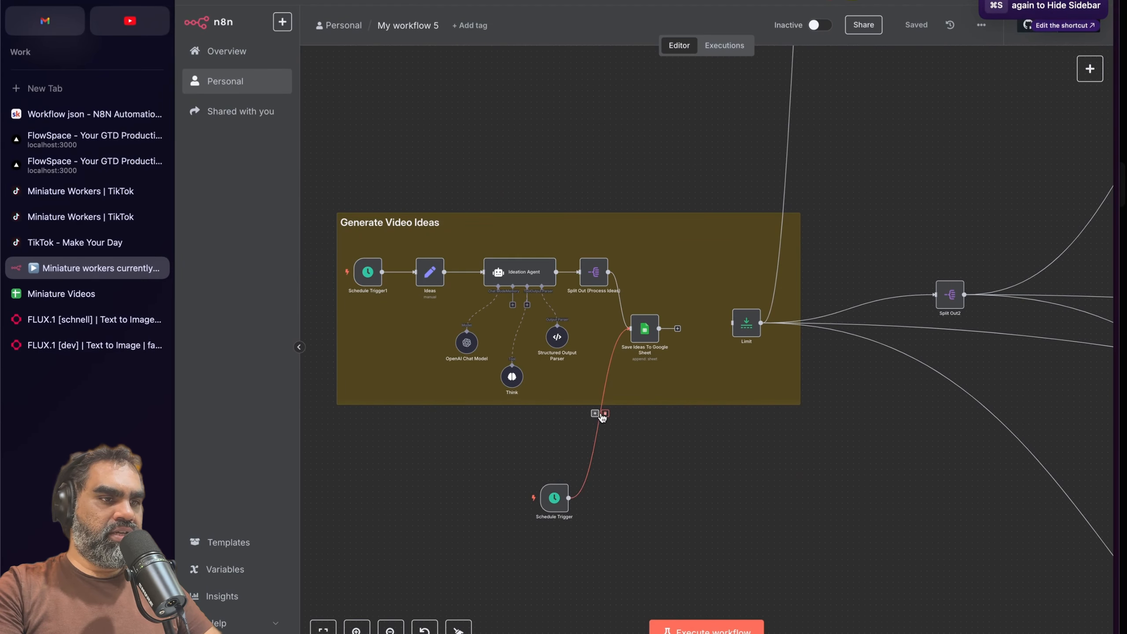
Step: Remove the connection between the lower Schedule Trigger and Save Ideas To Google Sheet, and run the flow from Schedule Trigger1
left_click(605, 415)
left_click(545, 505)
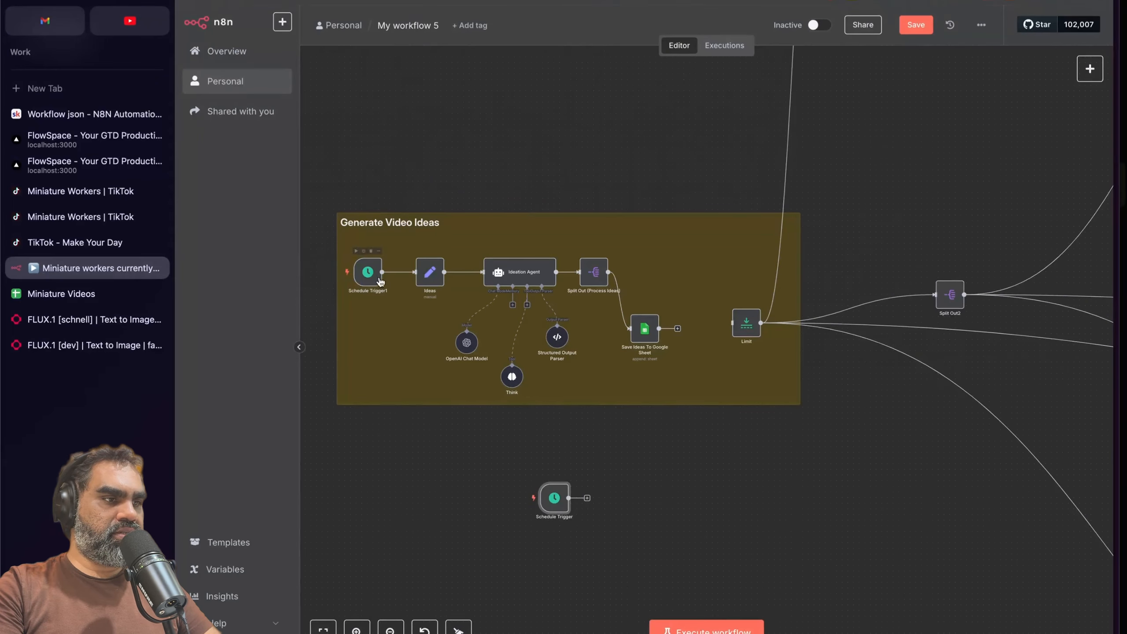
Step: Examine the OpenAI Chat Model node's model, its Response Format choices and the additional options that can be added
double_click(474, 342)
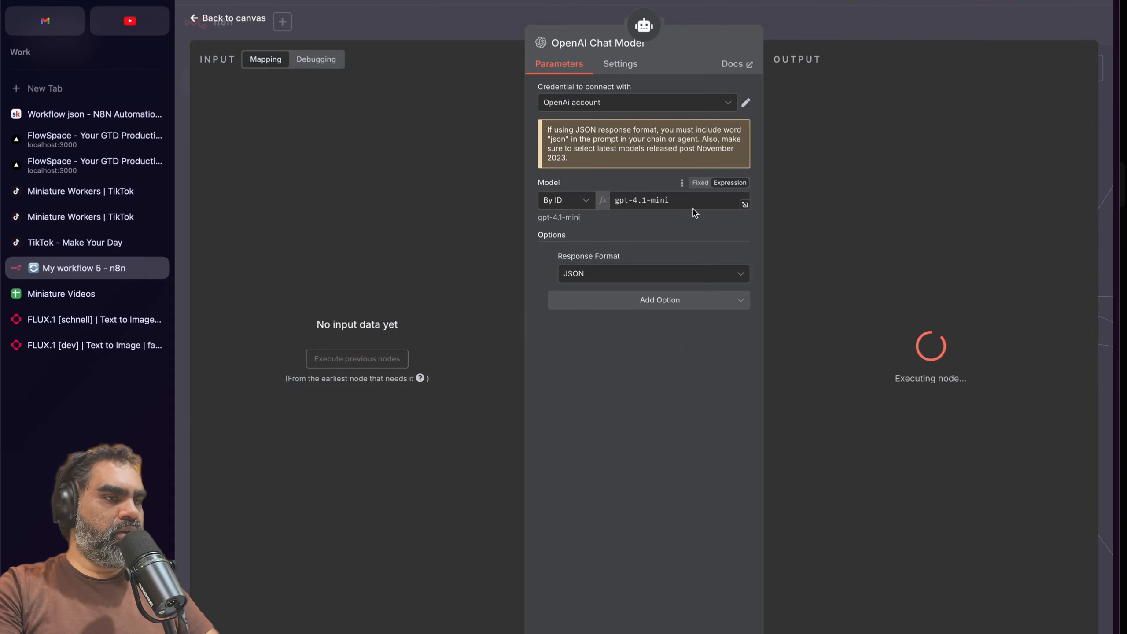
left_click(426, 27)
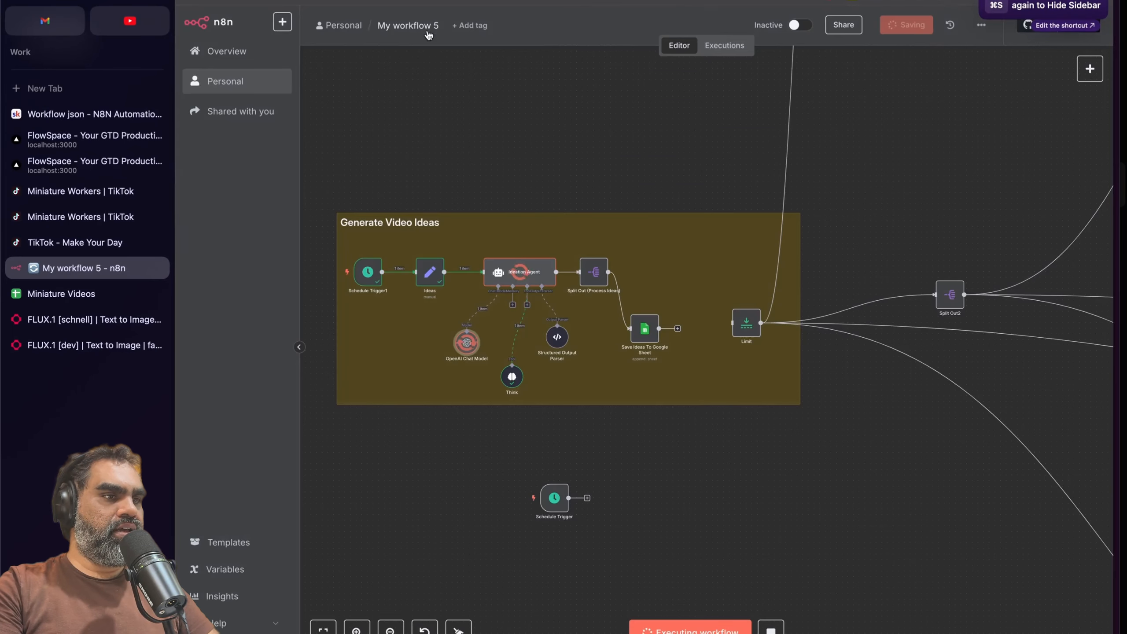
double_click(473, 348)
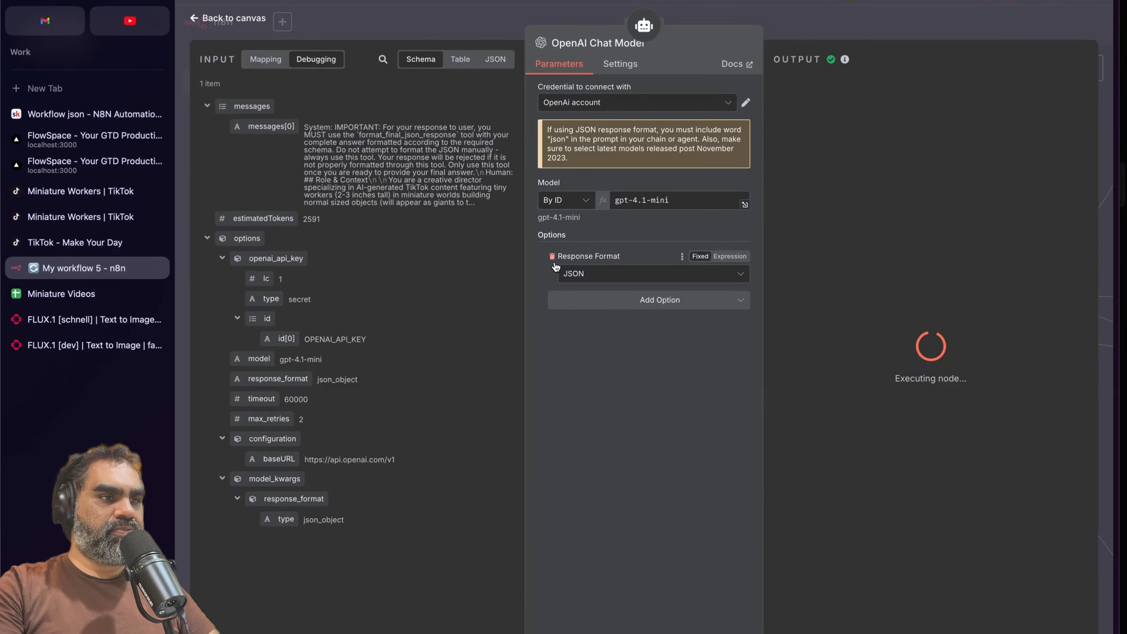
left_click(660, 300)
left_click(550, 266)
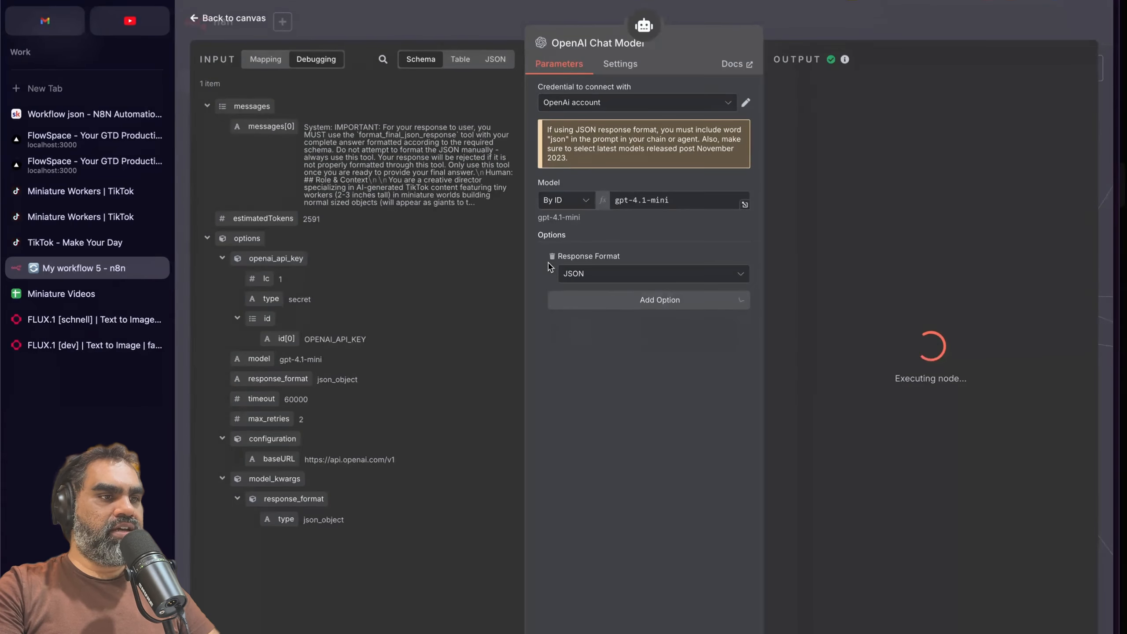
left_click(634, 271)
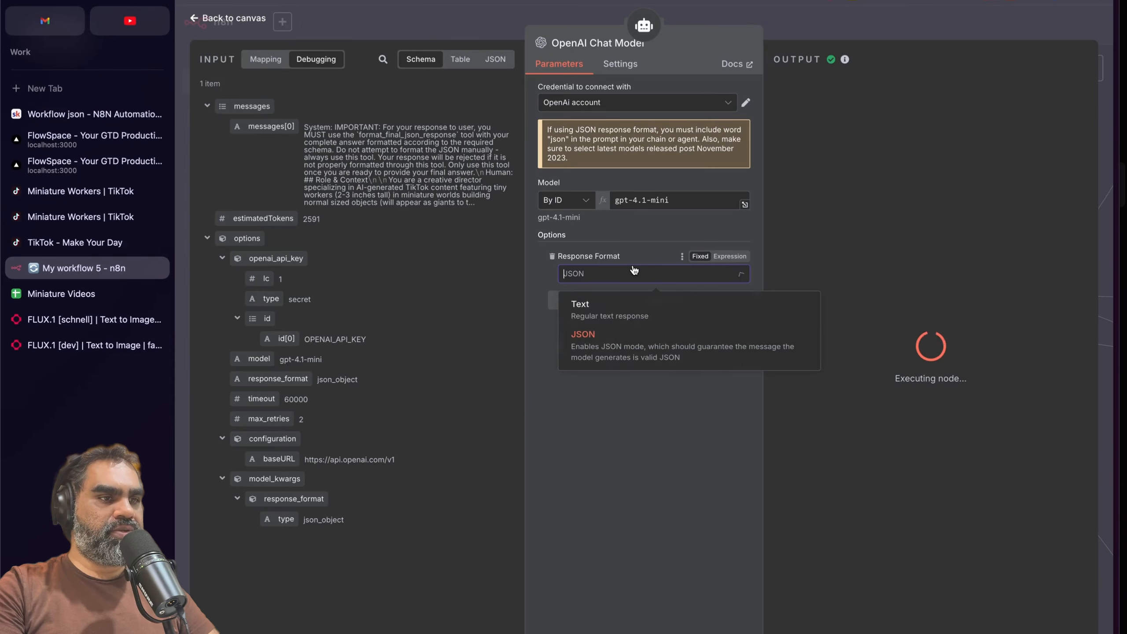
left_click(632, 462)
left_click(705, 306)
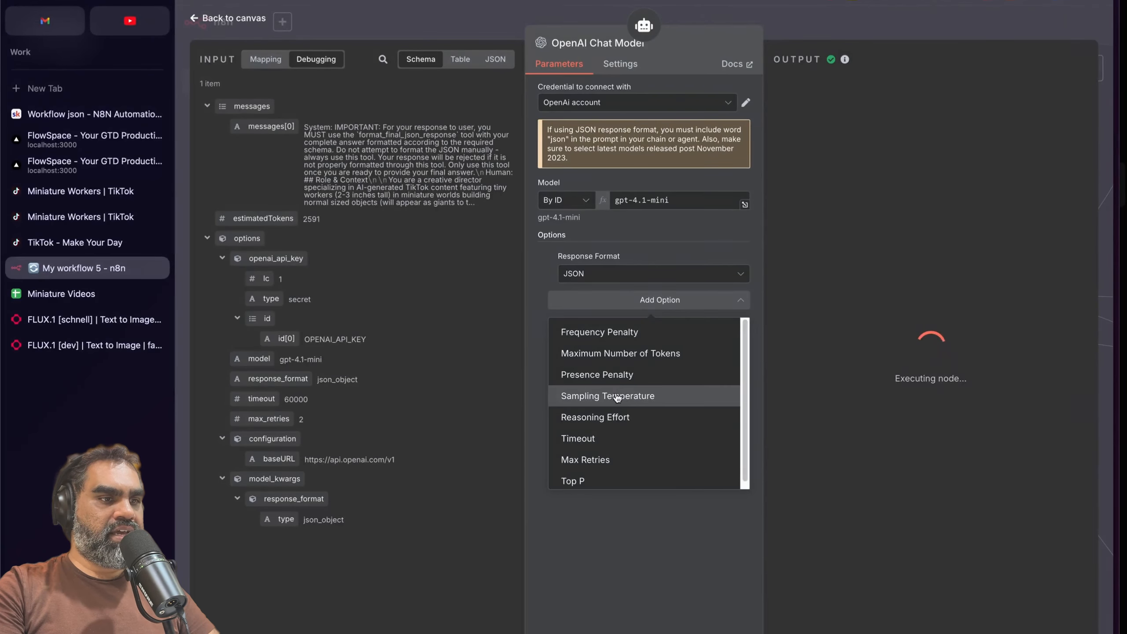
left_click(596, 304)
left_click(595, 277)
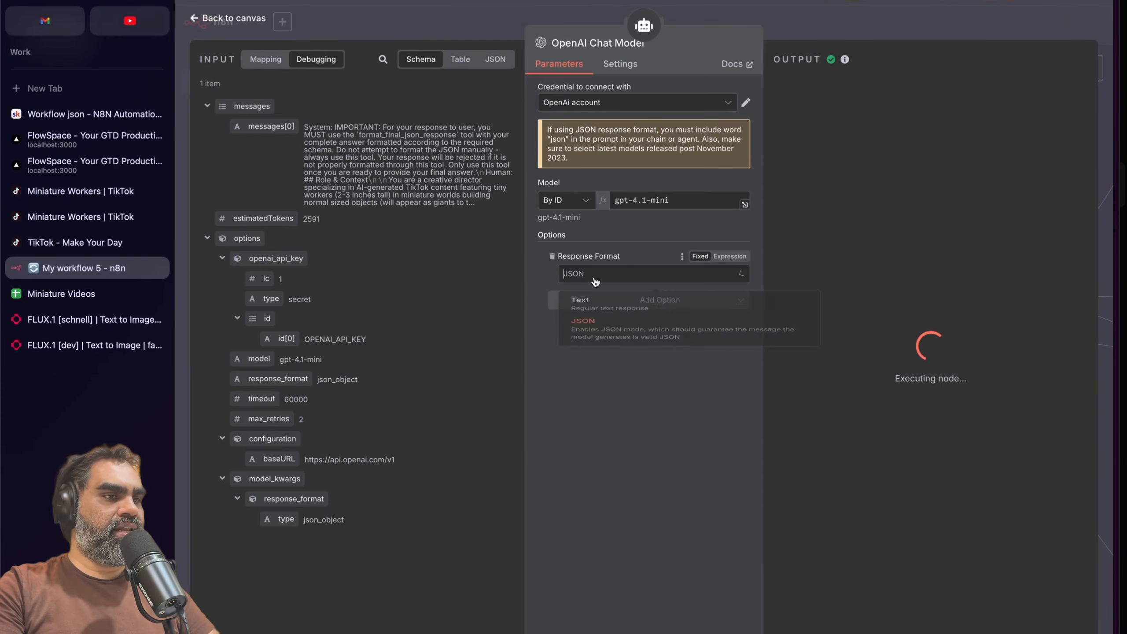
left_click(660, 473)
key("Escape")
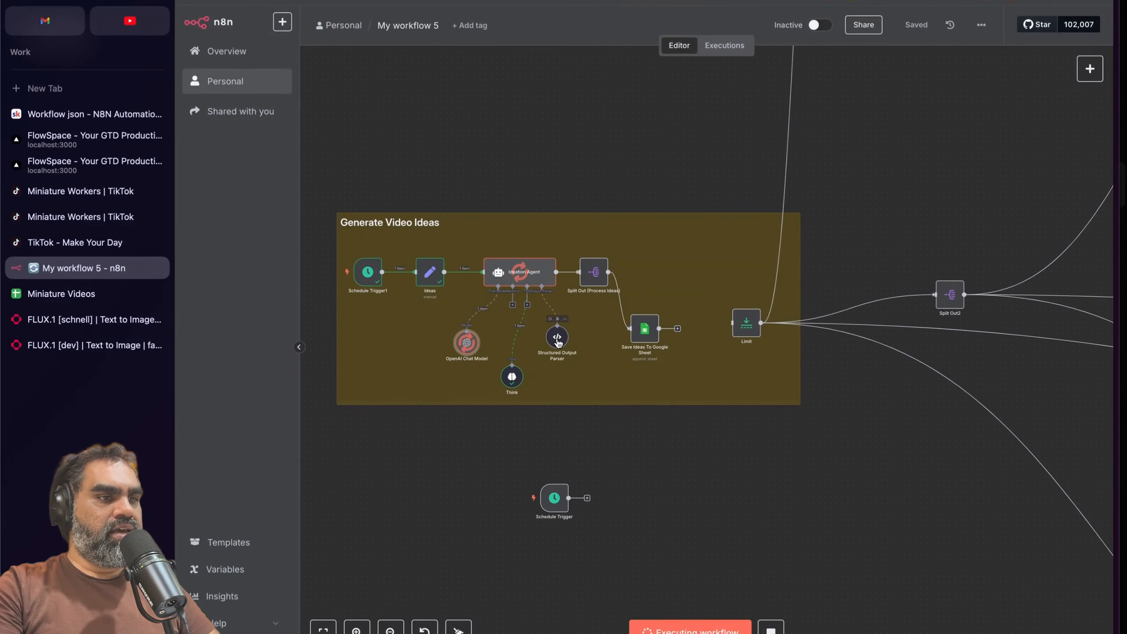
Step: Inspect the Structured Output Parser's schema type and its JSON example
double_click(557, 338)
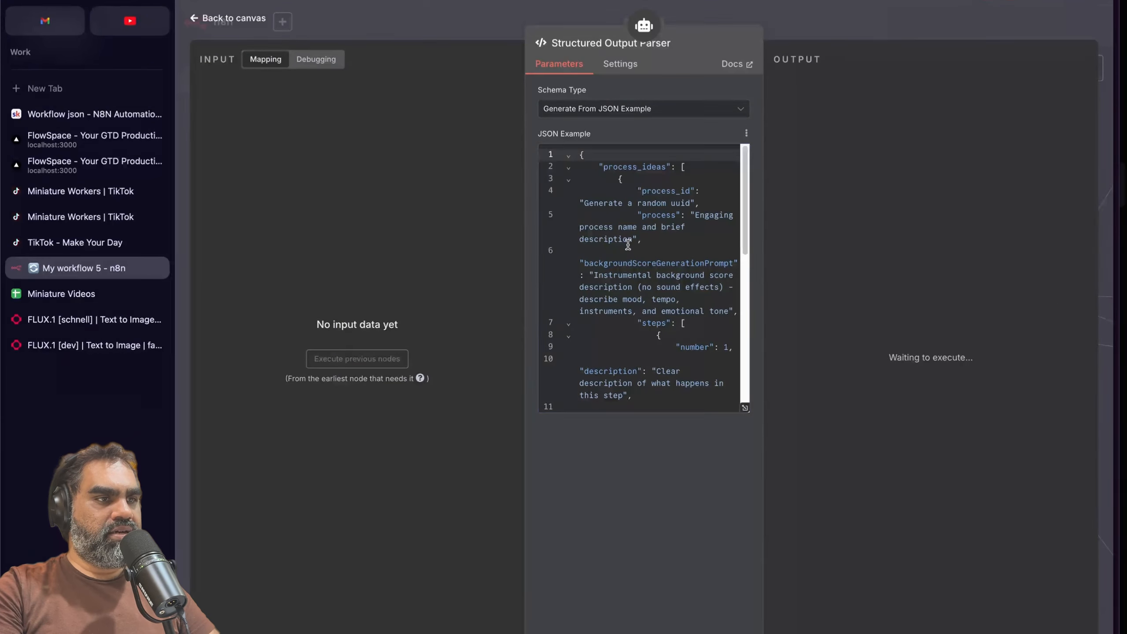
left_click(678, 399)
left_click_drag(667, 407, 656, 399)
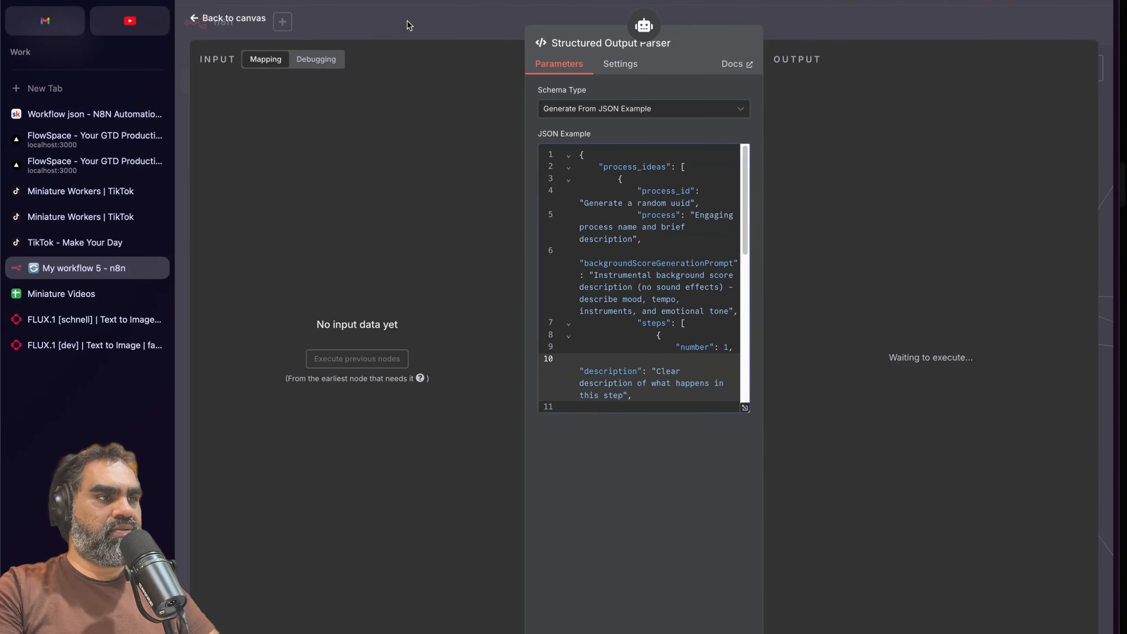
key("Escape")
Step: Review the Ideation Agent's settings, looking at Retry On Fail and its retry values
double_click(498, 279)
key("Escape")
double_click(546, 278)
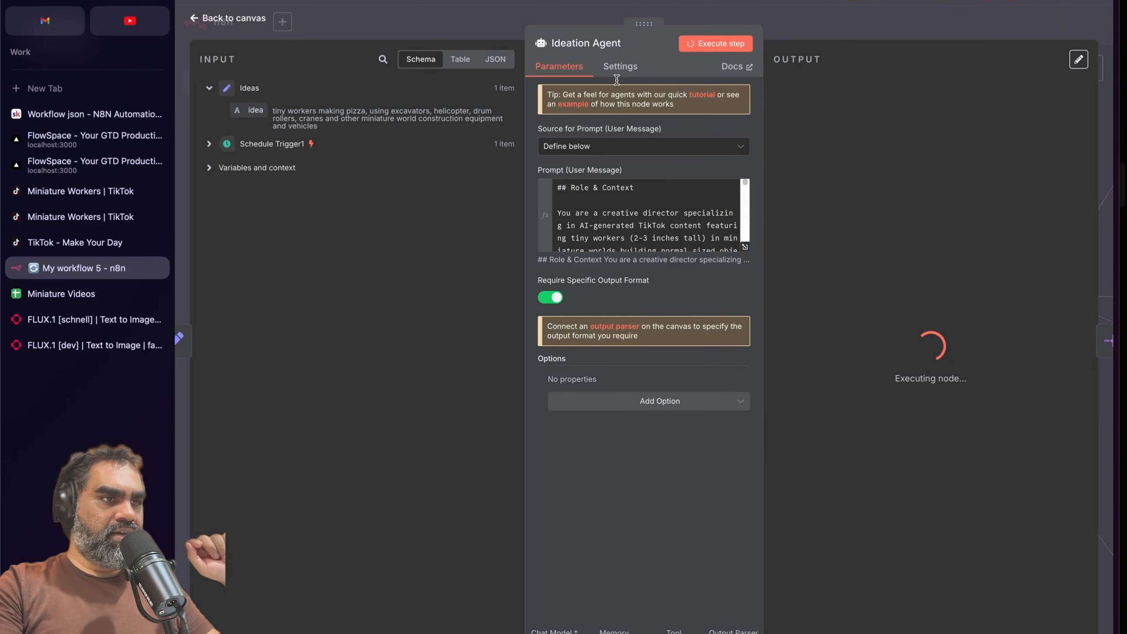
left_click(620, 66)
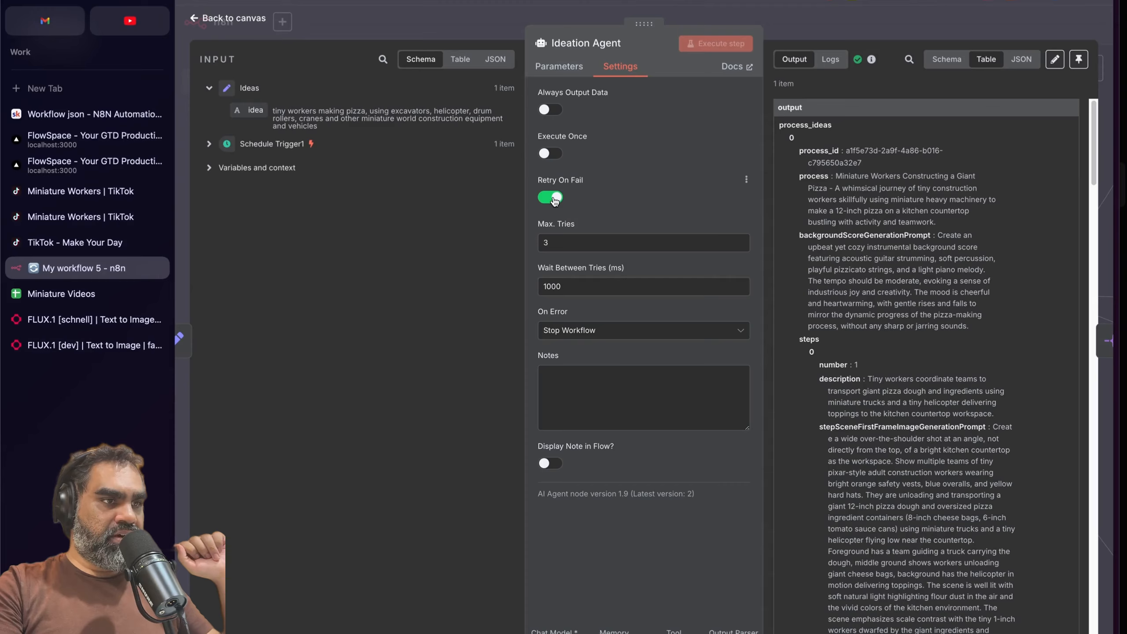
left_click(448, 17)
Step: Switch to the Miniature Videos spreadsheet and copy the full steps JSON from cell E2
left_click(71, 295)
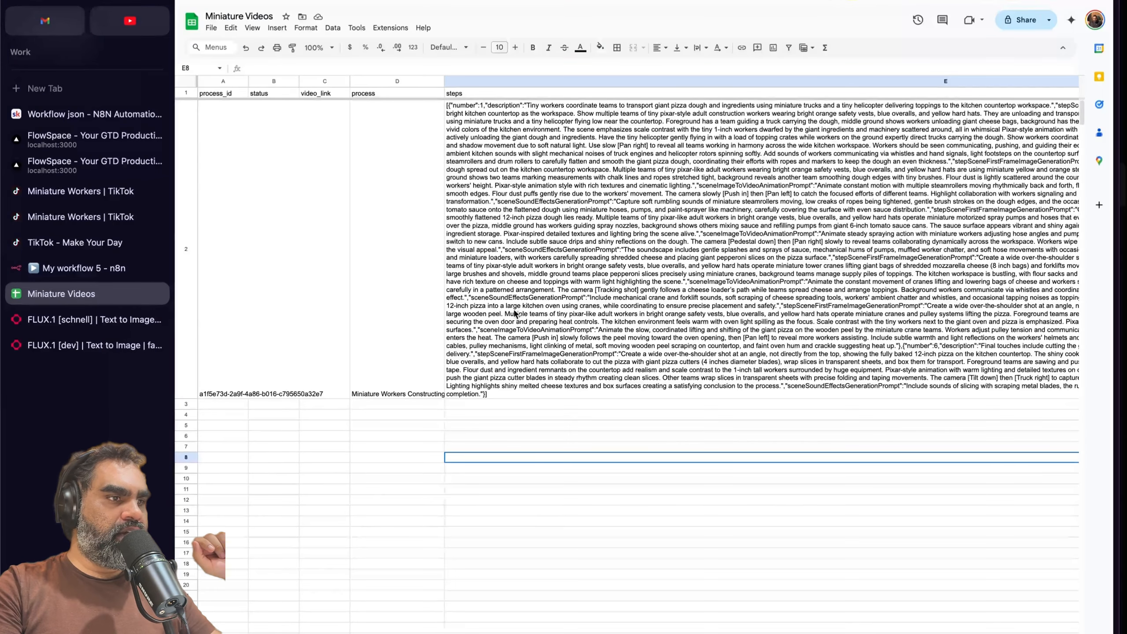
left_click(480, 273)
double_click(613, 189)
key("super+a")
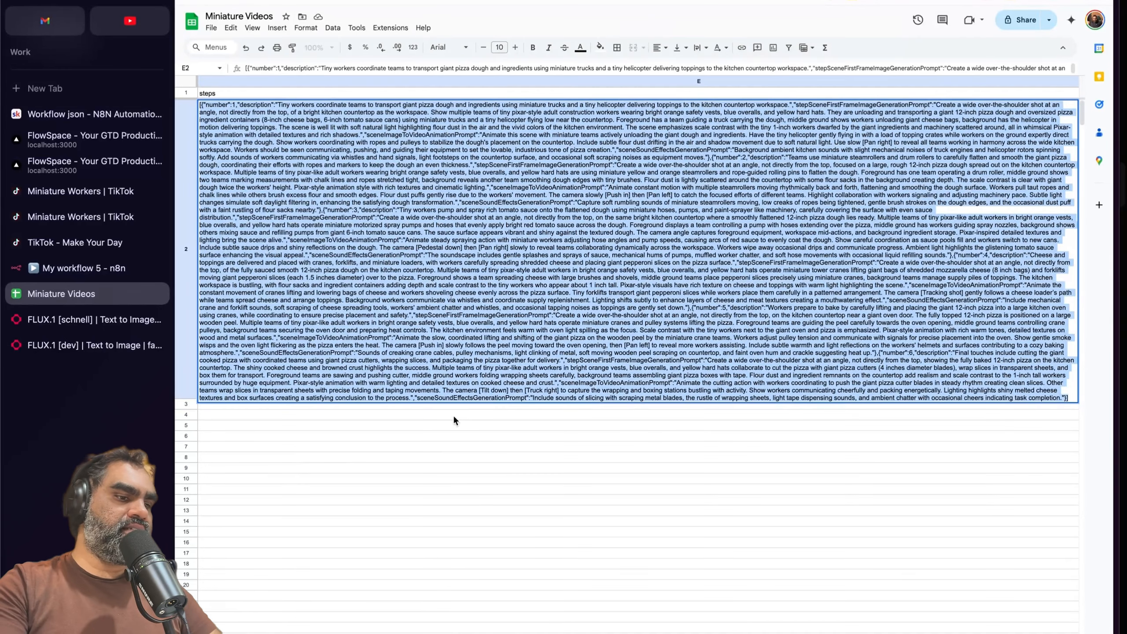
Step: Open jsonlint.com in a new tab, paste the copied steps JSON and validate it
key("super+t")
type("js")
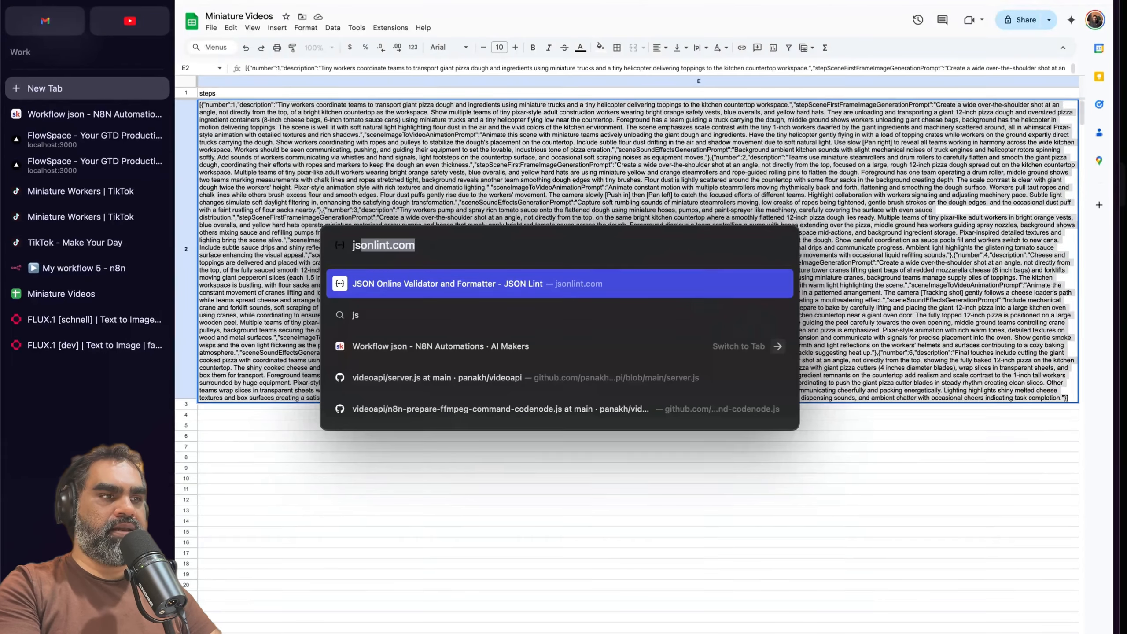
key("Return")
key("super+v")
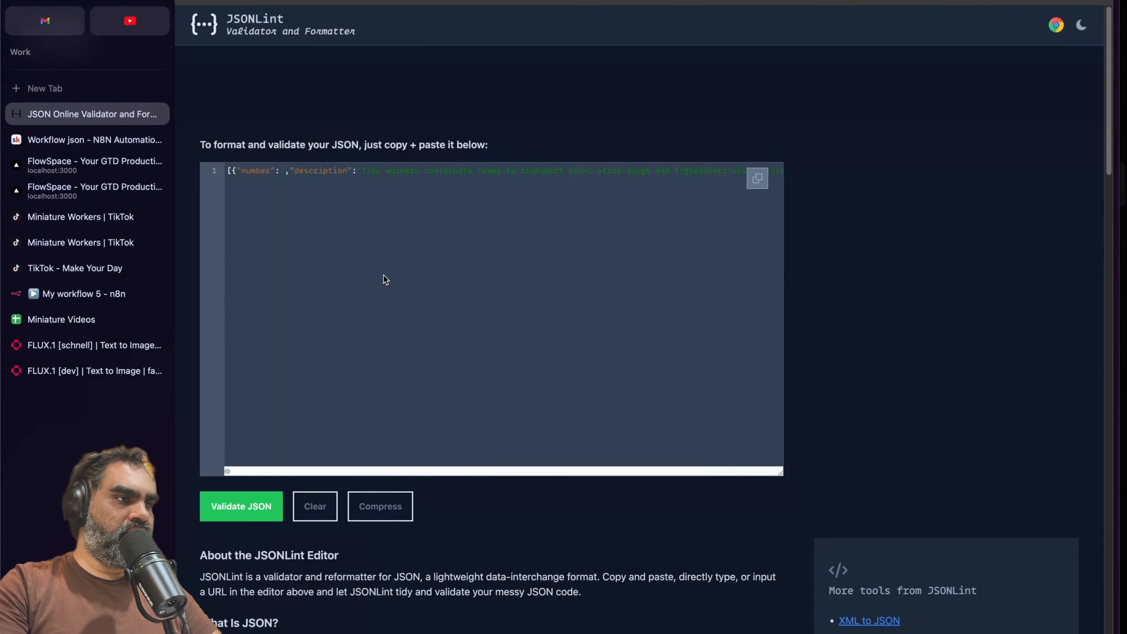
left_click(257, 511)
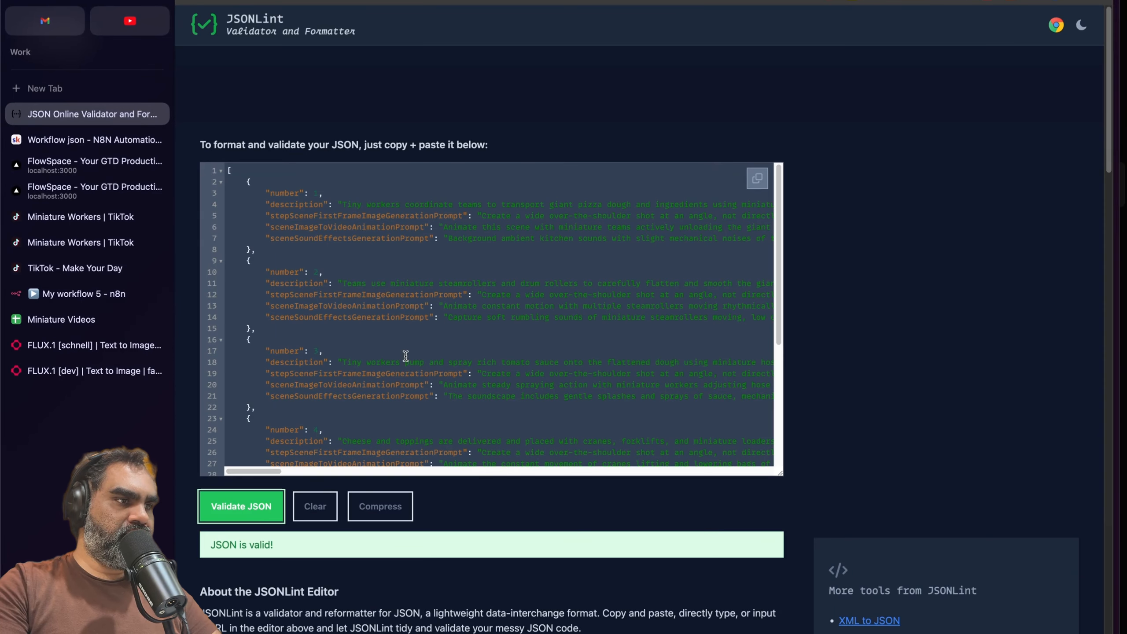
Step: Examine the first step's description, stepSceneFirstFrameImageGenerationPrompt, sceneImageToVideoAnimationPrompt and sceneSoundEffectsGenerationPrompt fields in the formatted JSON
left_click_drag(352, 214, 511, 239)
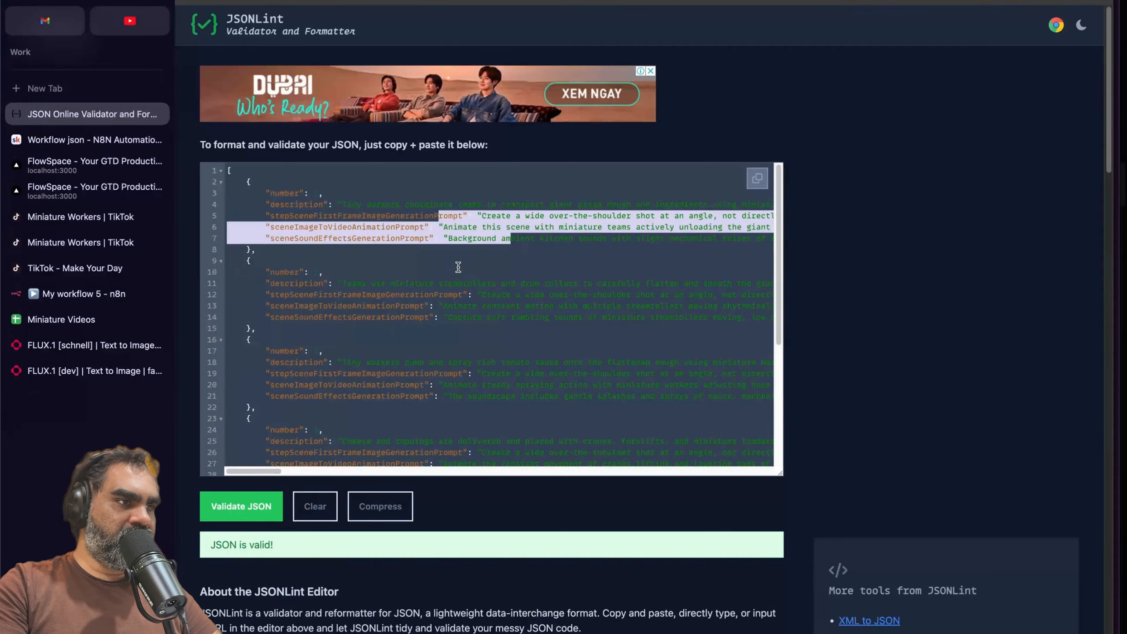
left_click(281, 196)
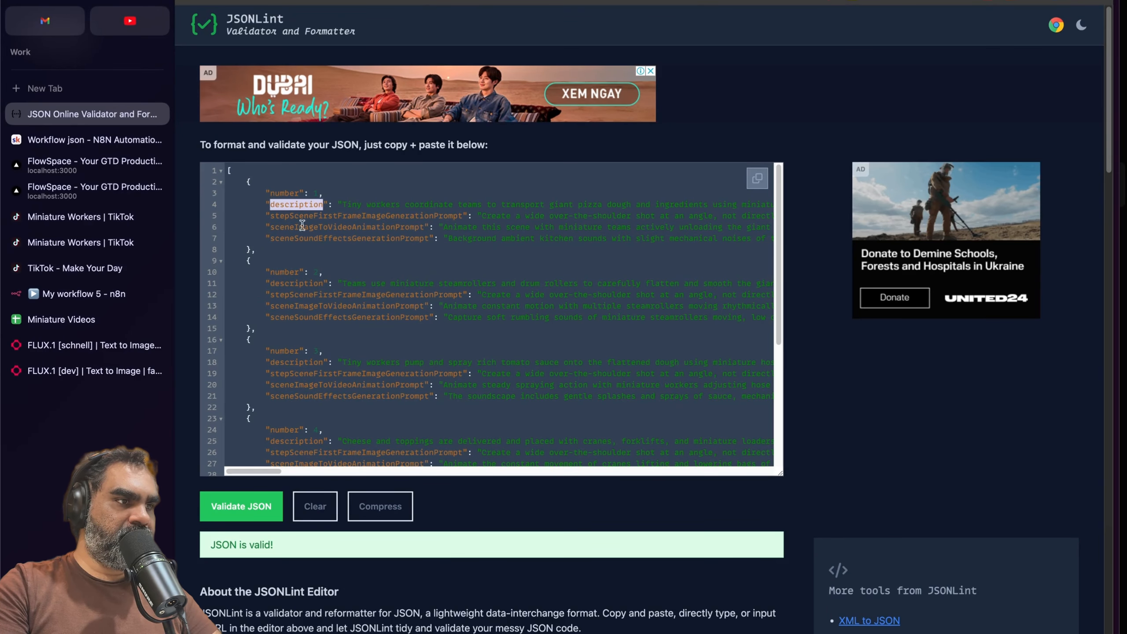
double_click(370, 215)
left_click(406, 215)
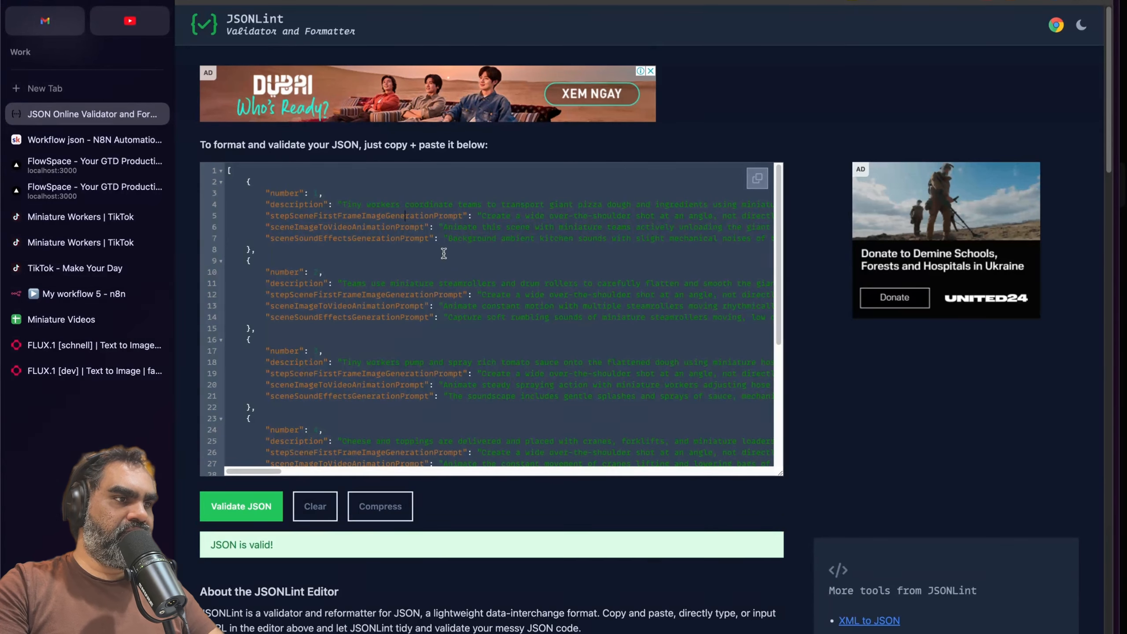
double_click(319, 228)
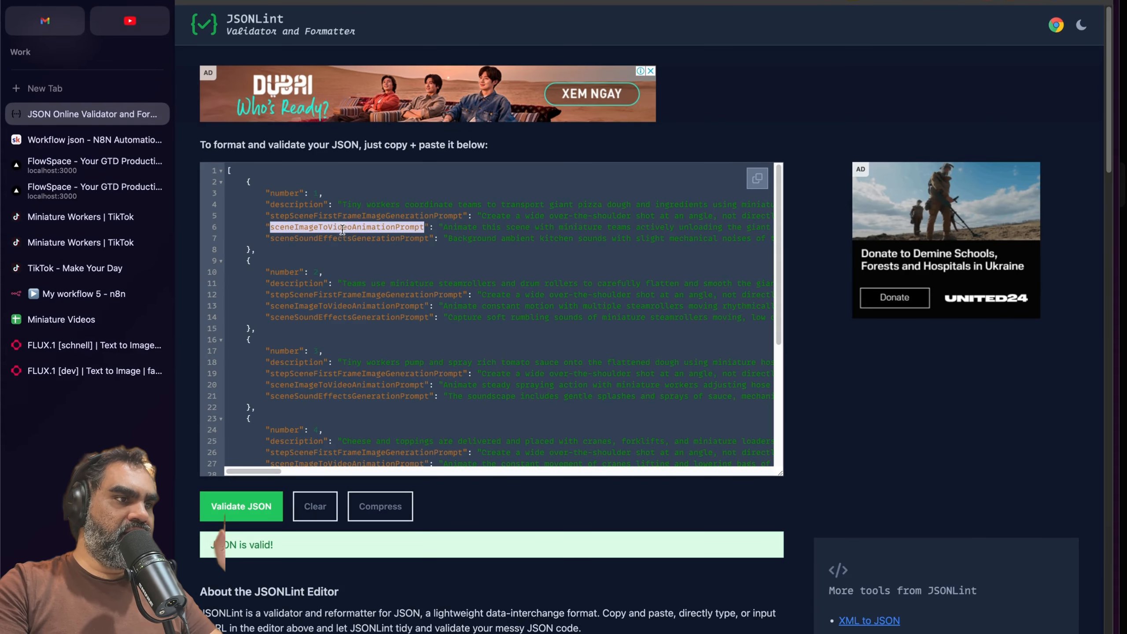
left_click(533, 256)
scroll(533, 256, "right", 2)
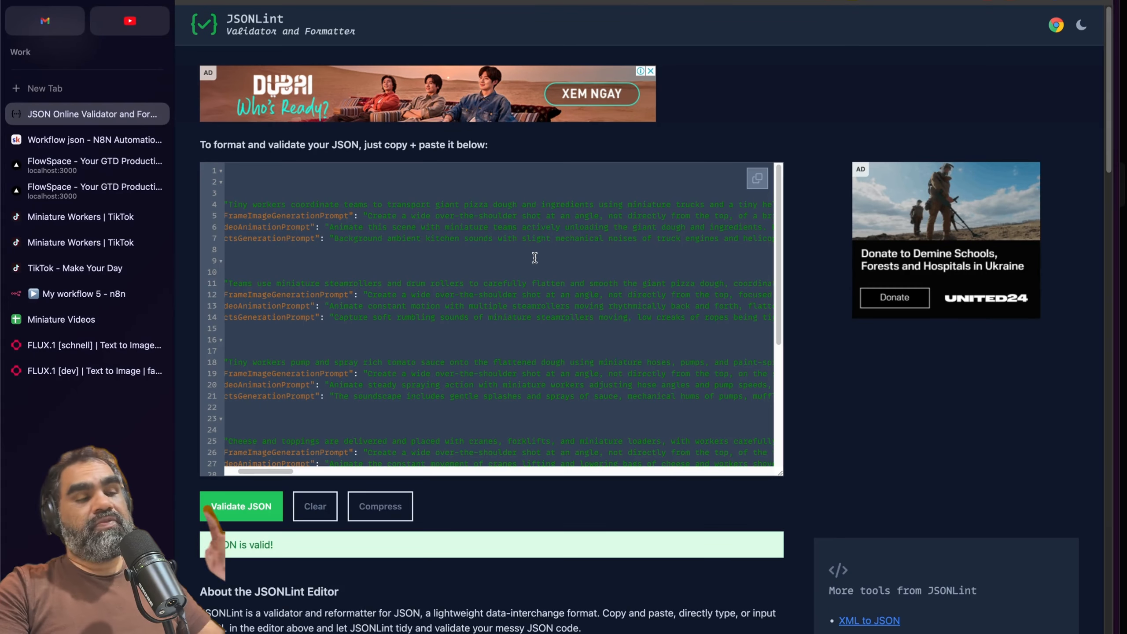
Step: Look at the first step's sceneSoundEffectsGenerationPrompt and read on through the remaining steps to the end of the formatted JSON
scroll(529, 259, "left", 2)
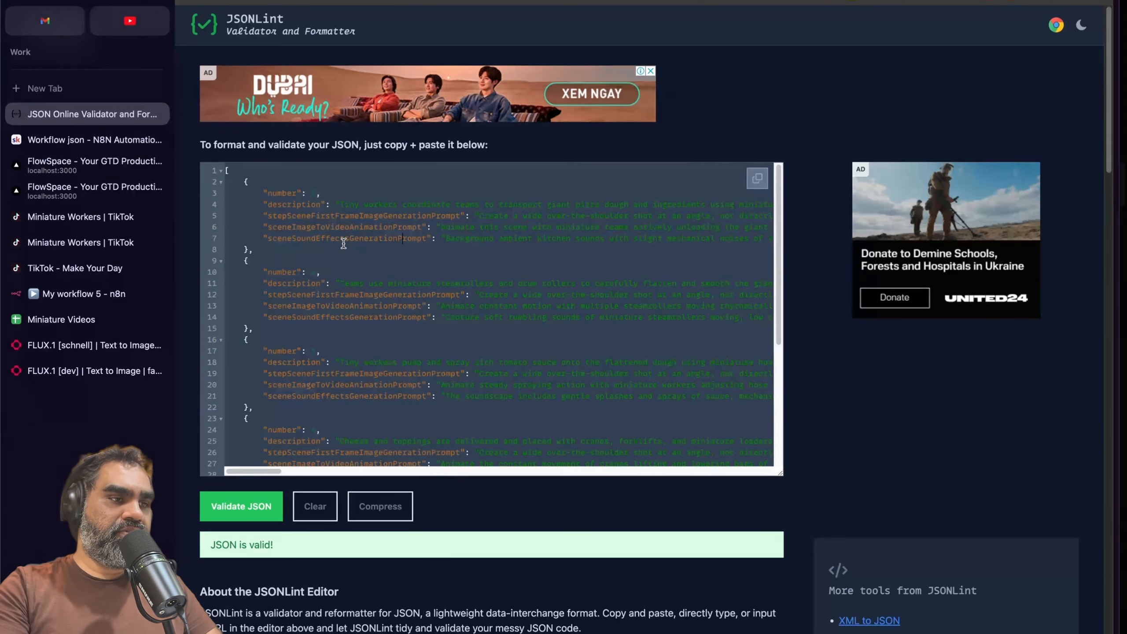
left_click_drag(442, 238, 653, 239)
scroll(300, 257, "down", 1)
left_click(296, 278)
scroll(299, 351, "down", 3)
left_click(307, 384)
scroll(308, 381, "down", 2)
scroll(306, 409, "down", 3)
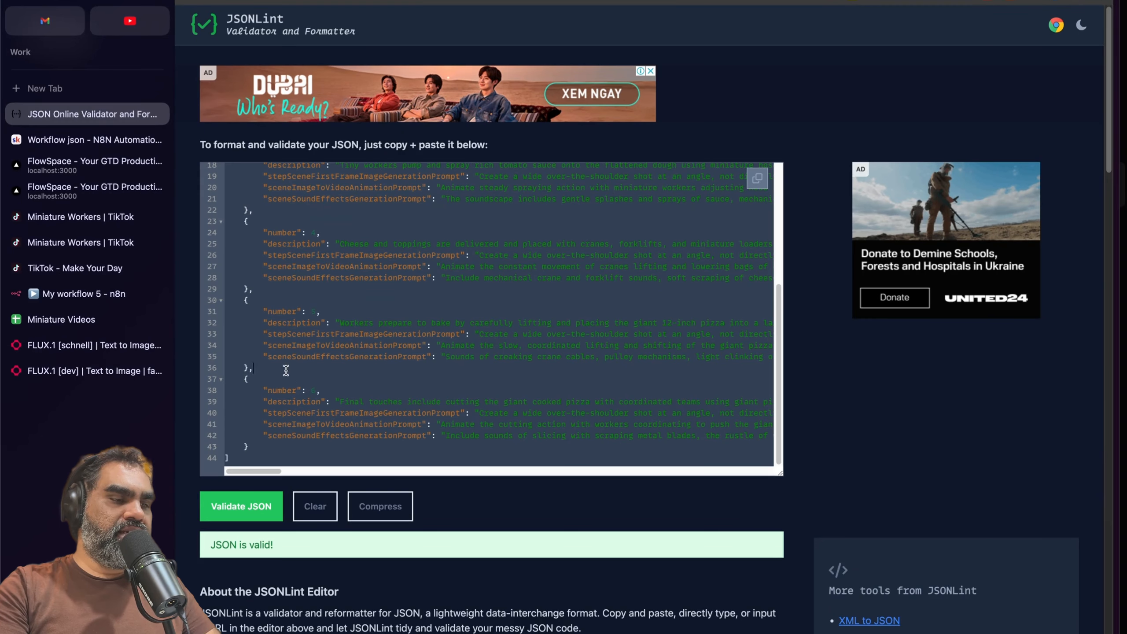
Step: Highlight and read the full sceneSoundEffectsGenerationPrompt text of step 5, the baking preparation step, in the formatted JSON
left_click_drag(286, 370, 509, 435)
left_click(509, 435)
scroll(453, 351, "right", 3)
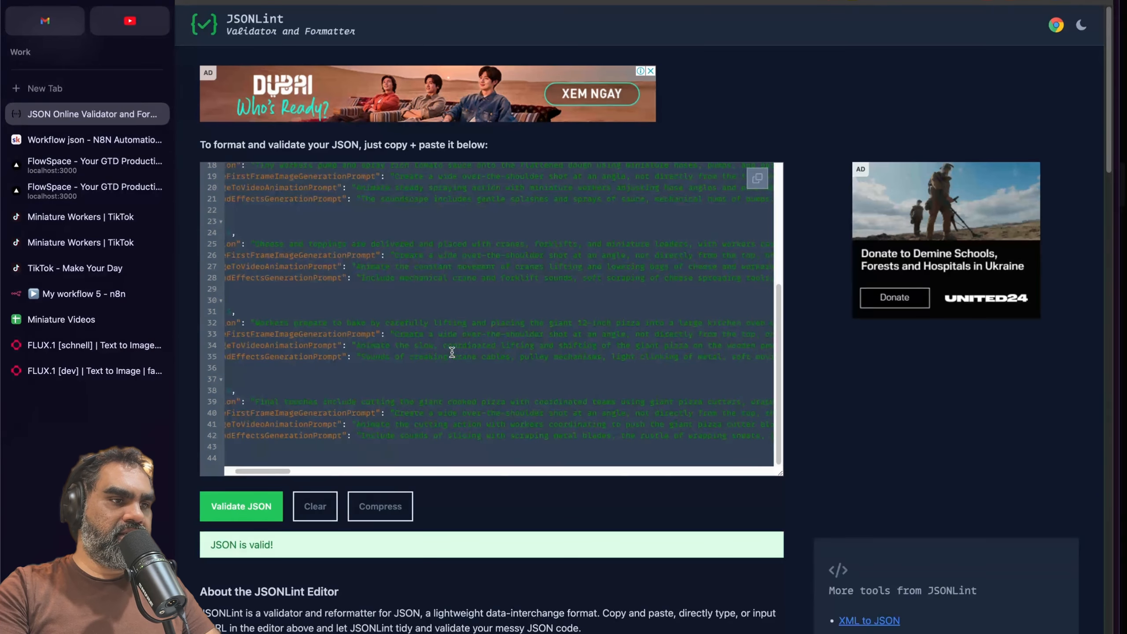
left_click_drag(324, 358, 377, 357)
scroll(378, 358, "right", 13)
left_click(584, 359, "shift")
scroll(532, 373, "left", 10)
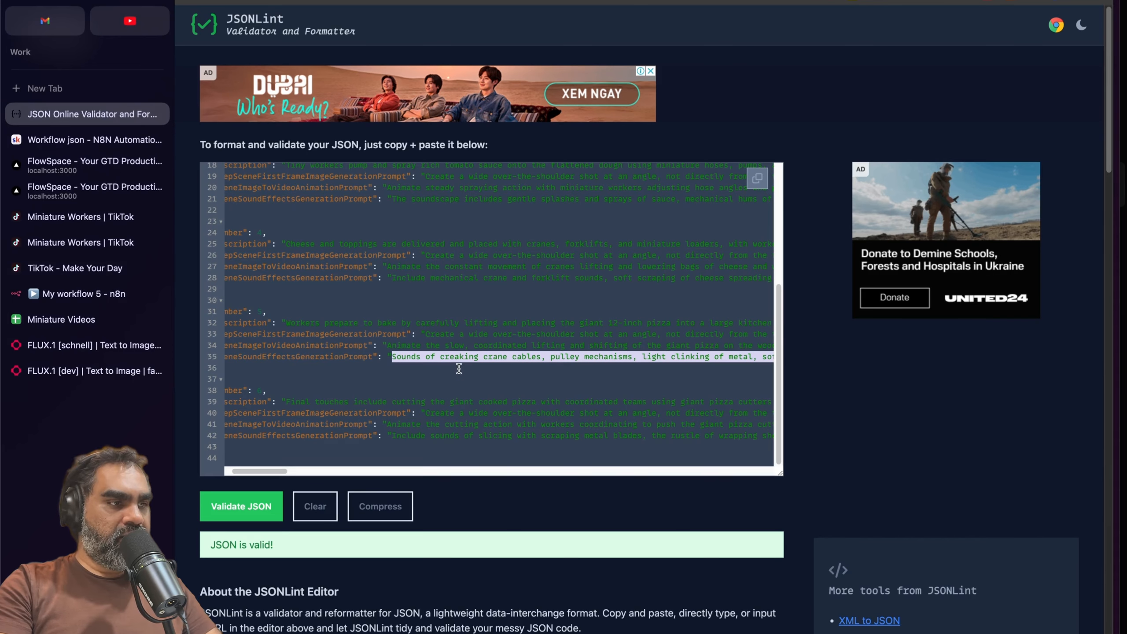
scroll(461, 369, "left", 3)
Step: Switch to My workflow 5 in n8n, open the Split Out (Process Ideas) node, hide the browser sidebar and show the output as a schema
left_click(73, 295)
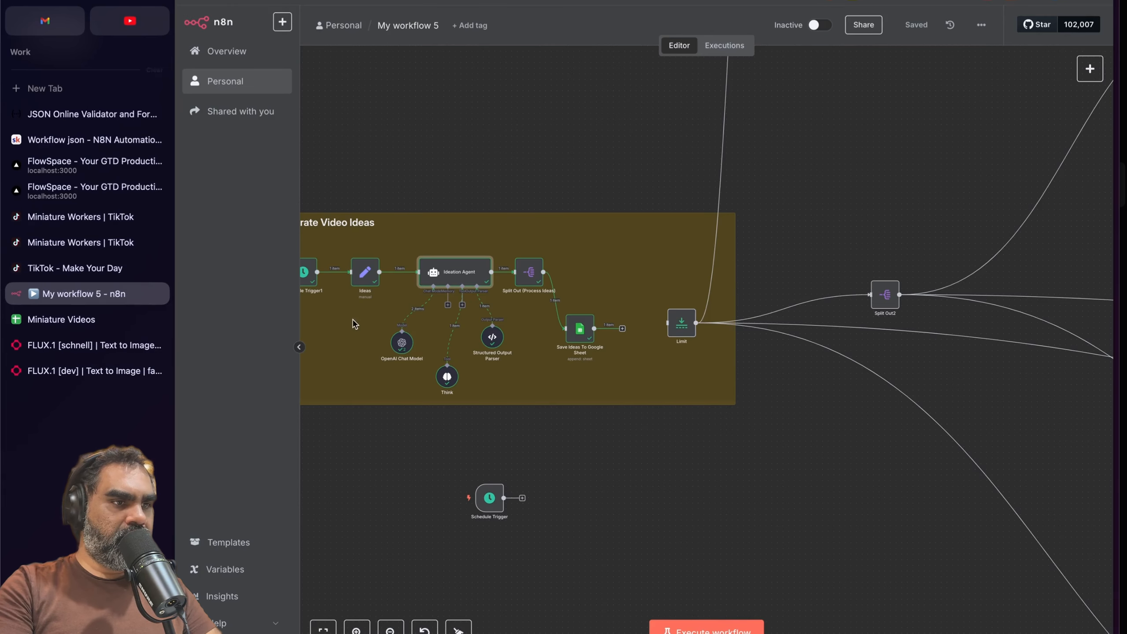
double_click(541, 282)
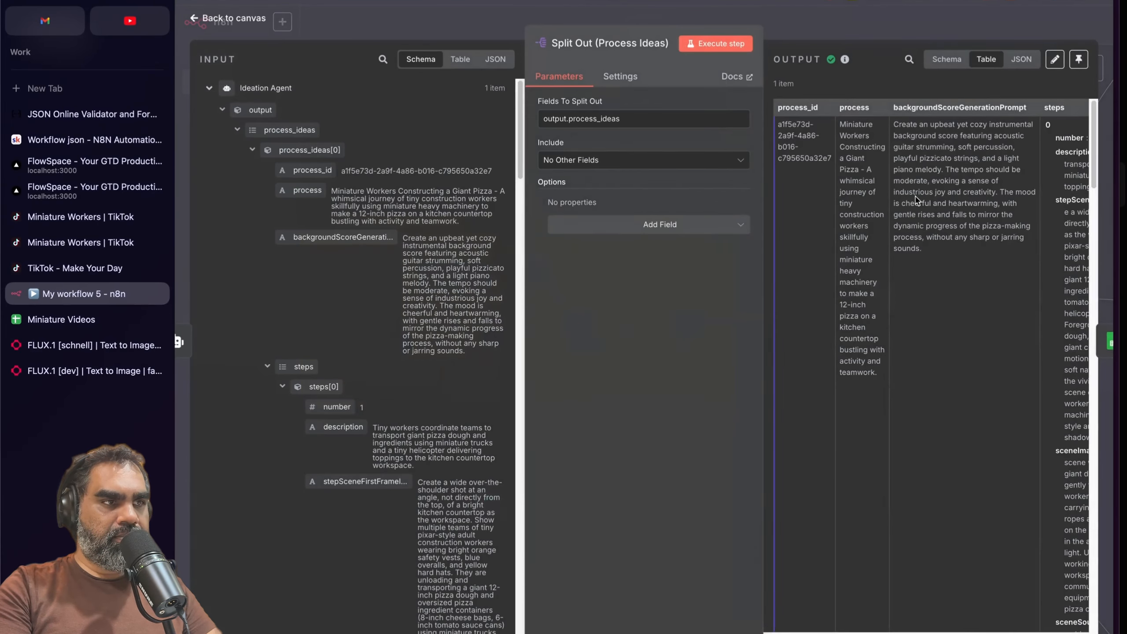
key("Escape")
double_click(529, 277)
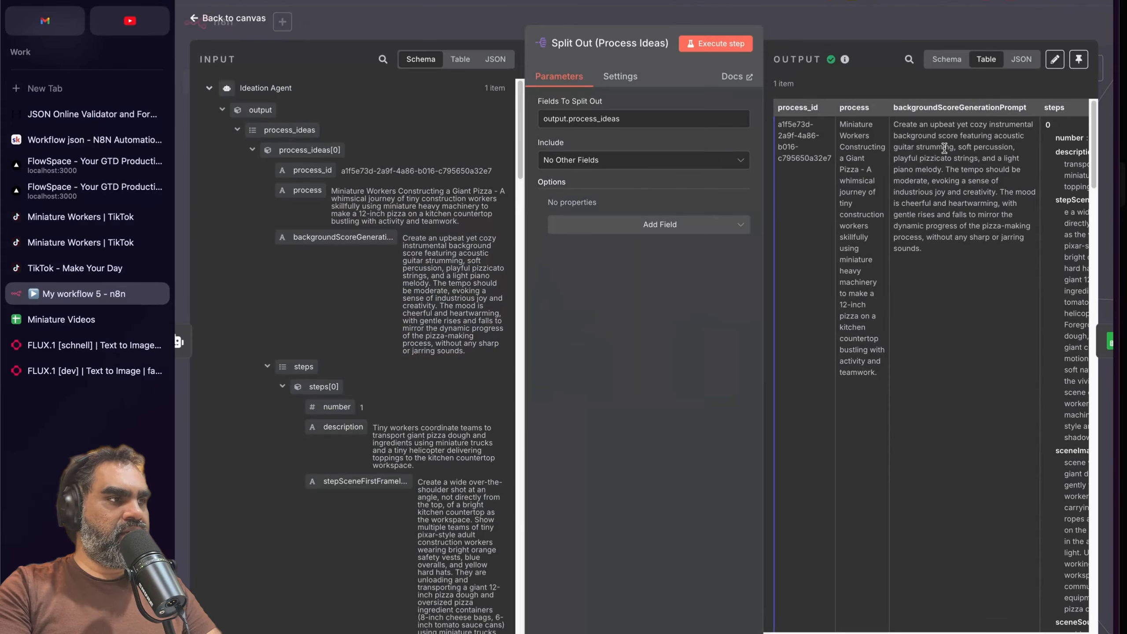
key("super+s")
key("super+s")
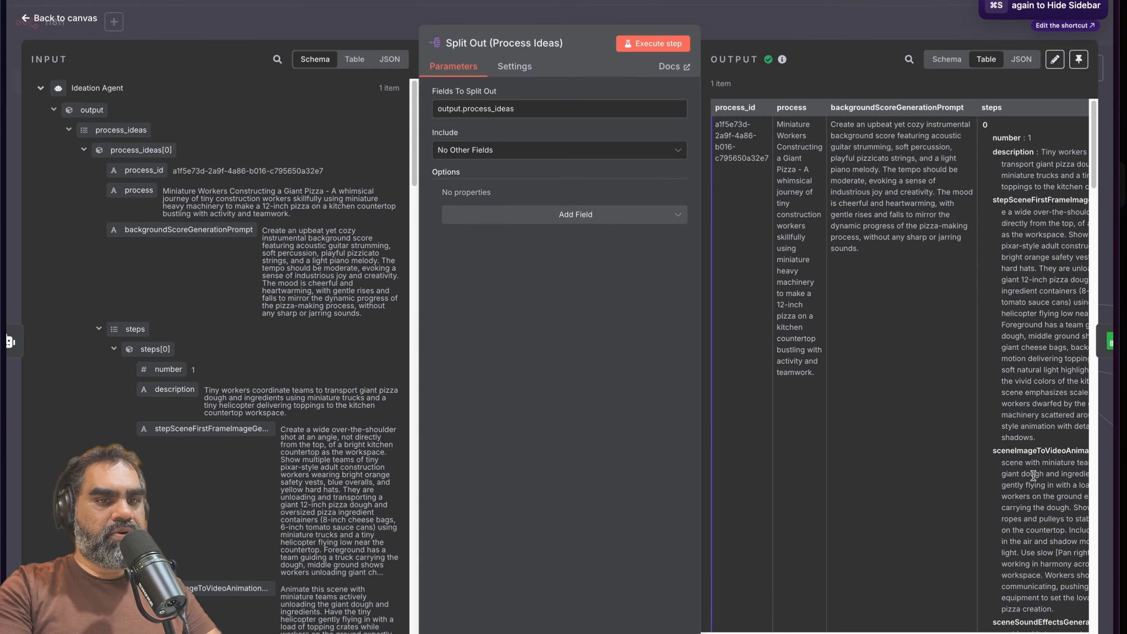
left_click(948, 62)
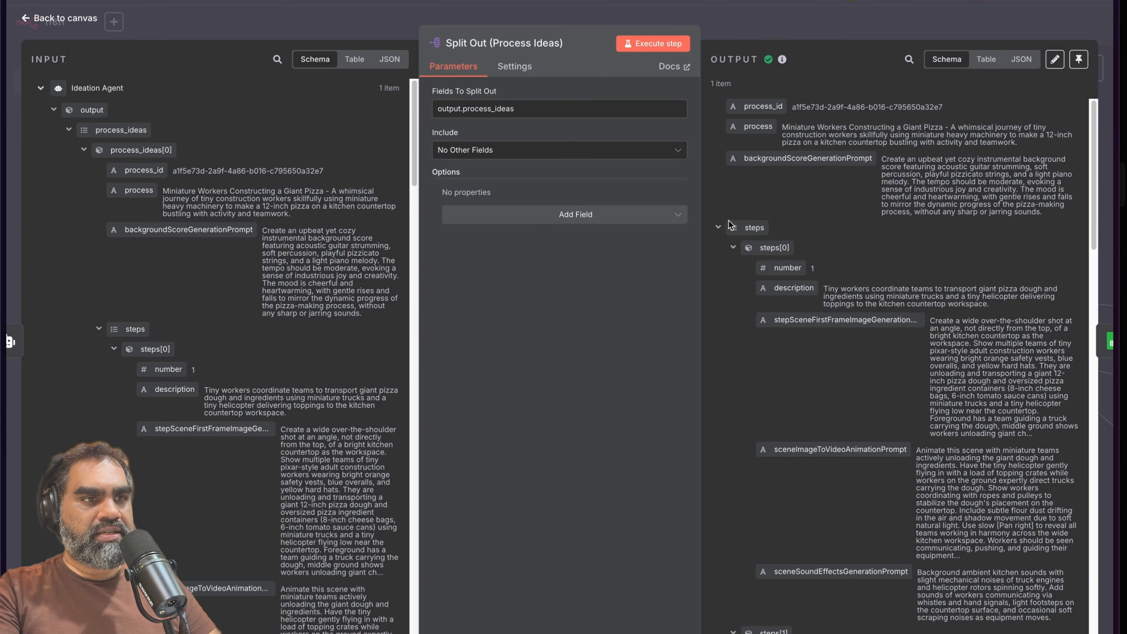
Step: Examine the process, backgroundScoreGenerationPrompt and steps fields in the Split Out node's output, and return to the canvas
left_click(719, 228)
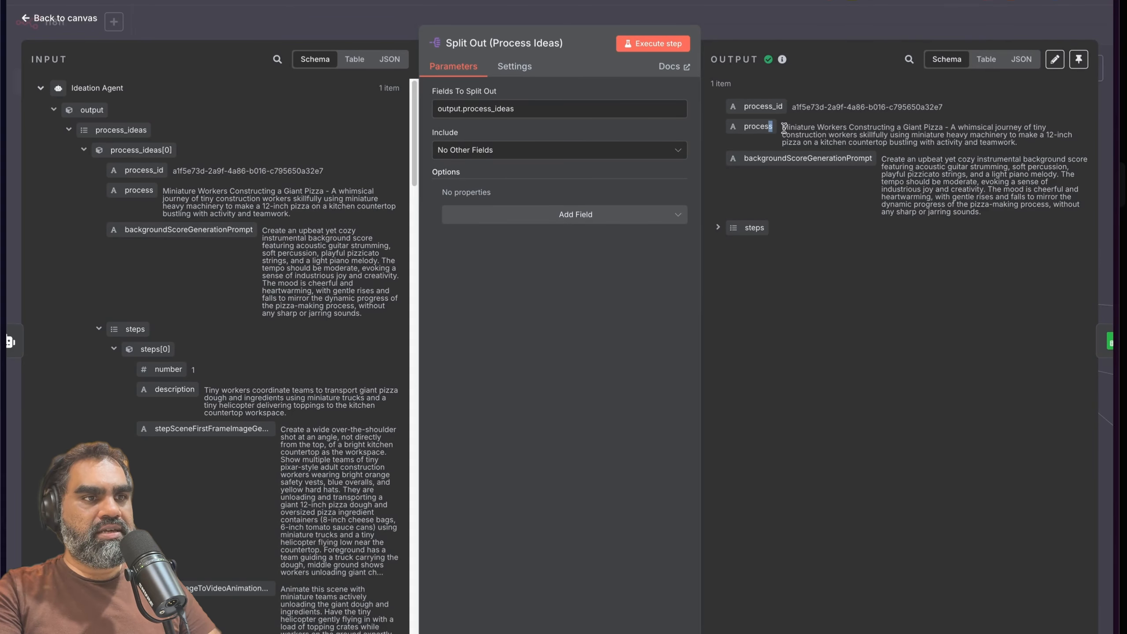
left_click_drag(783, 128, 988, 138)
triple_click(931, 163)
left_click(869, 236)
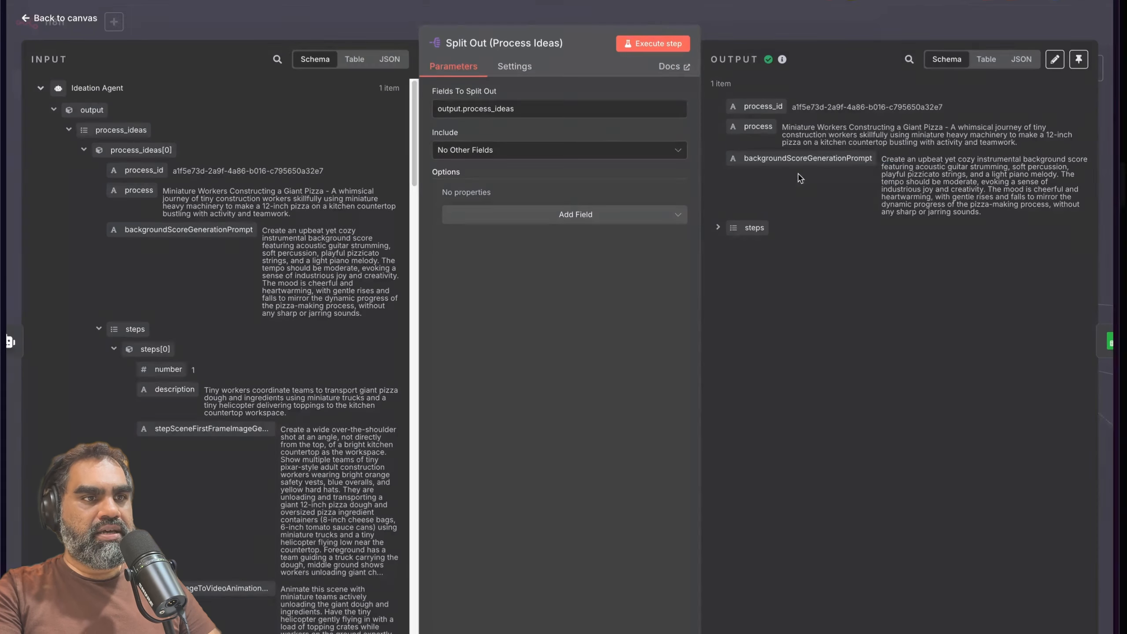
left_click_drag(886, 164, 963, 224)
left_click(894, 161)
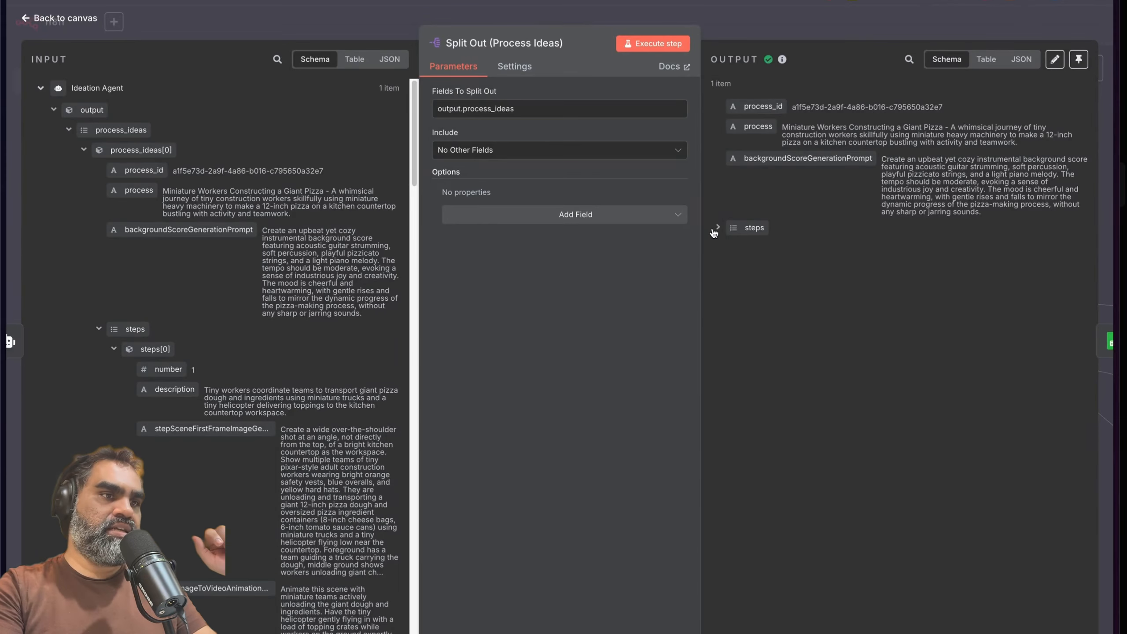
left_click(755, 228)
scroll(843, 311, "down", 4)
left_click_drag(777, 401, 1051, 448)
left_click(774, 29)
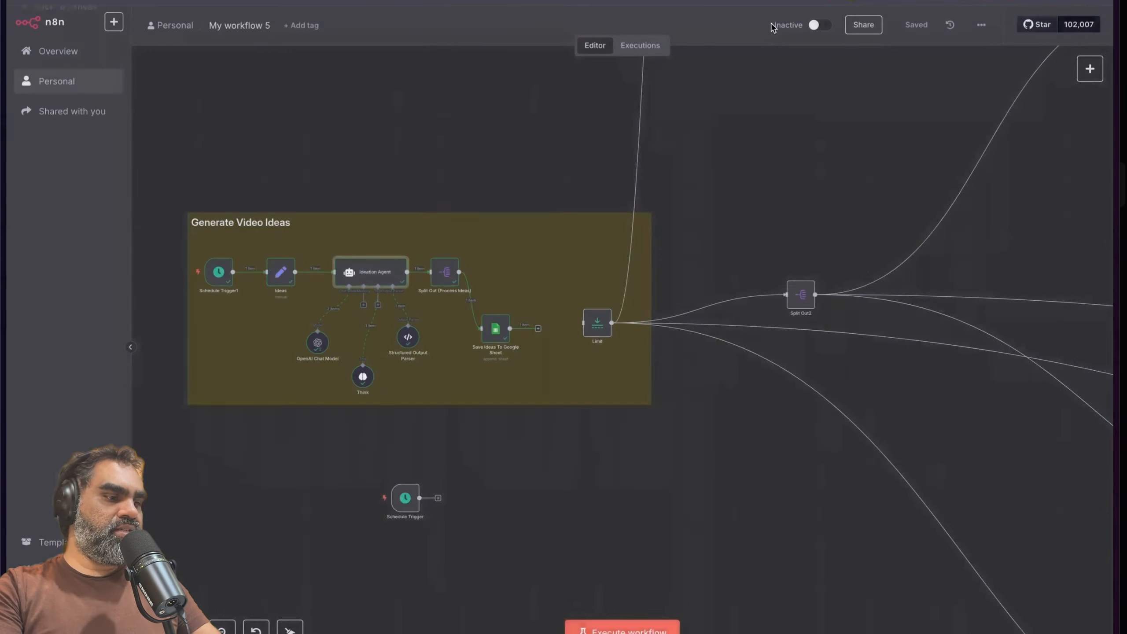
double_click(452, 277)
key("Escape")
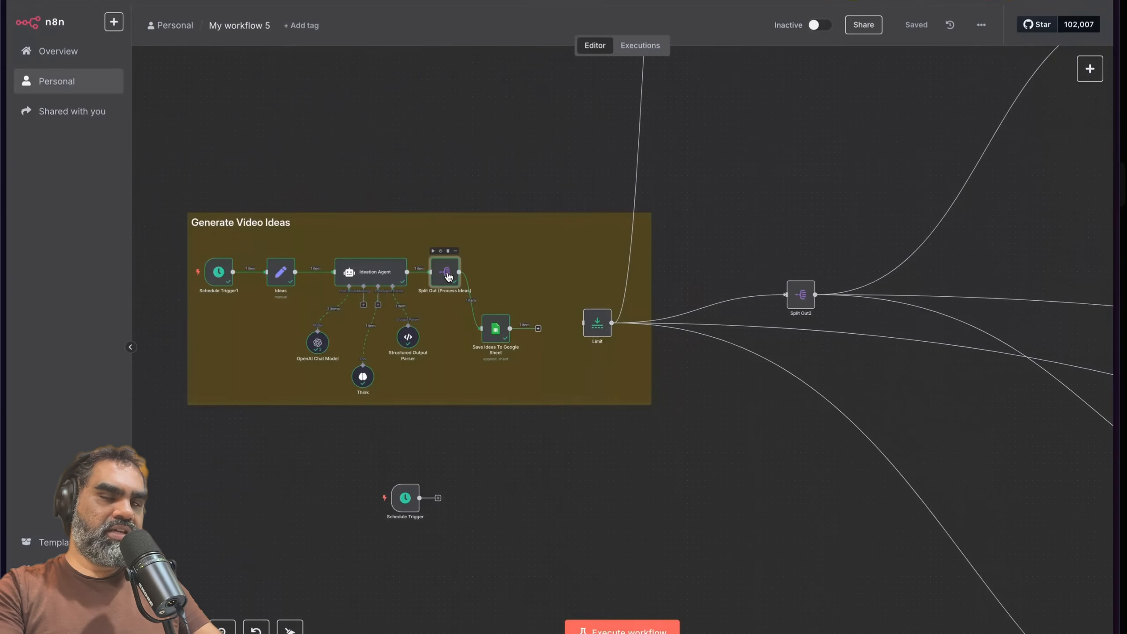
double_click(449, 277)
key("Escape")
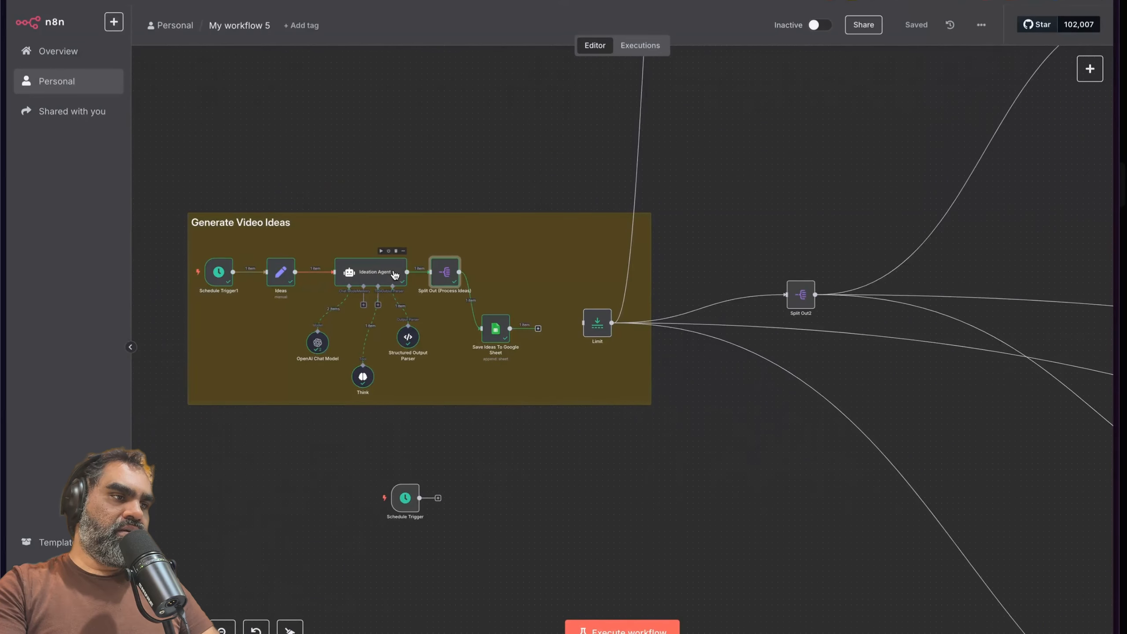
double_click(281, 272)
key("Escape")
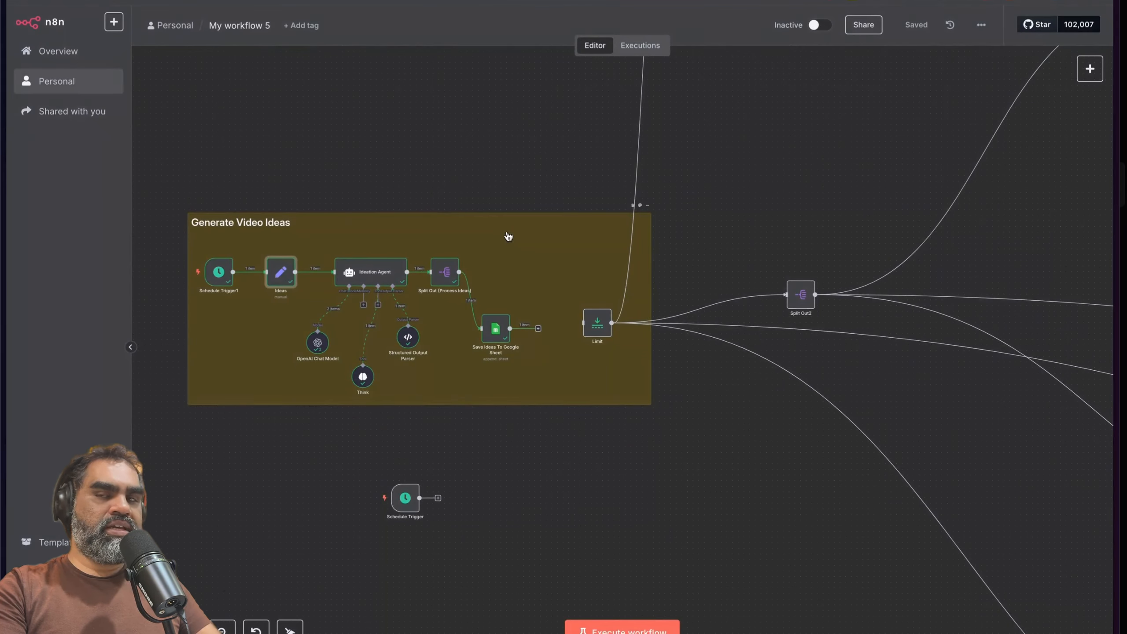
Step: Compare the process_ideas list in the Ideation Agent's output with the fields produced by the Split Out (Process Ideas) node
double_click(373, 272)
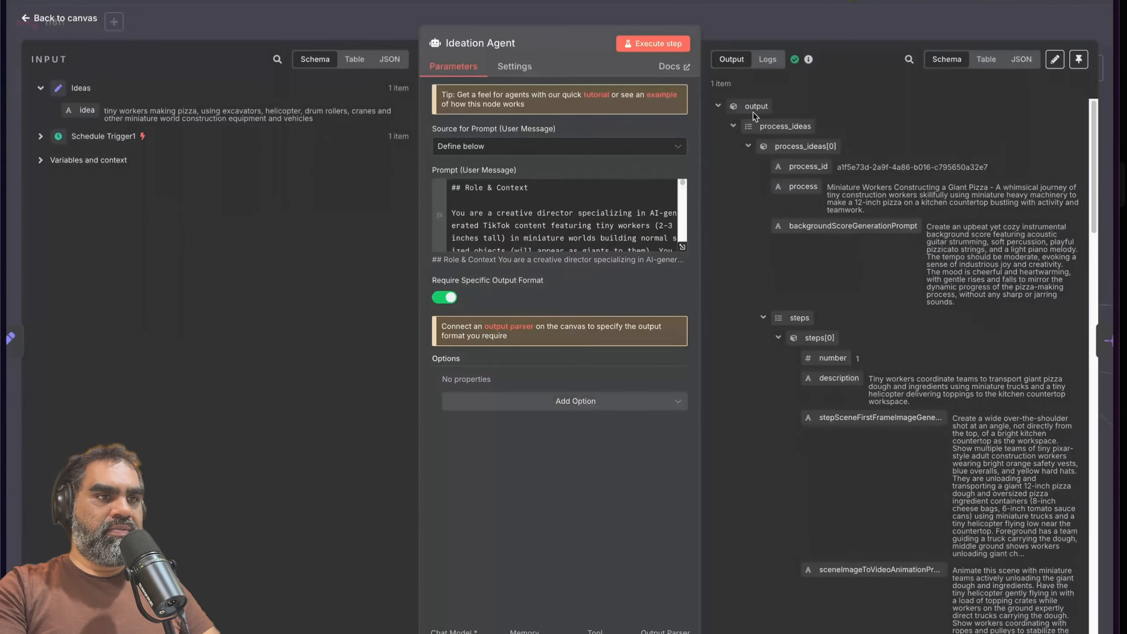
left_click(733, 126)
left_click(733, 126)
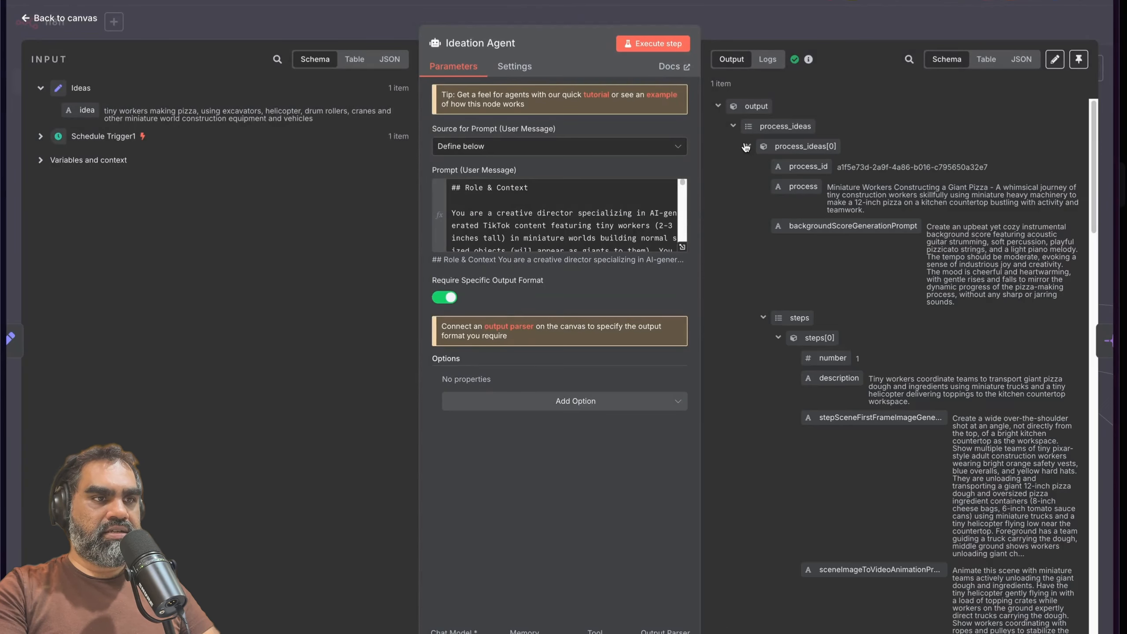
left_click(747, 147)
left_click(747, 147)
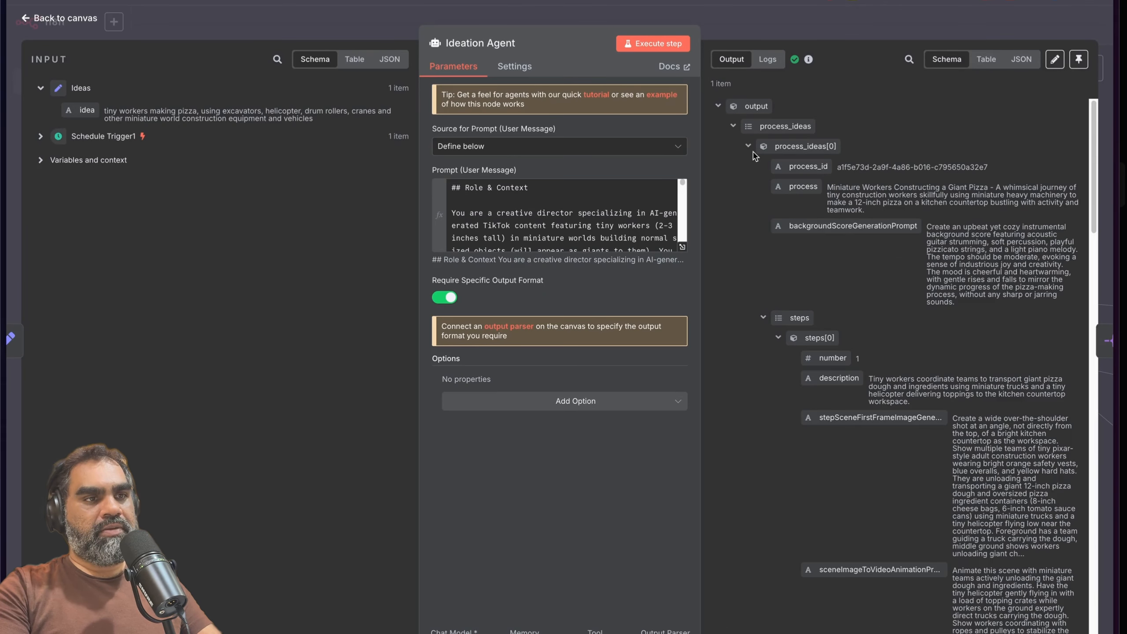
left_click(747, 146)
key("Escape")
double_click(443, 270)
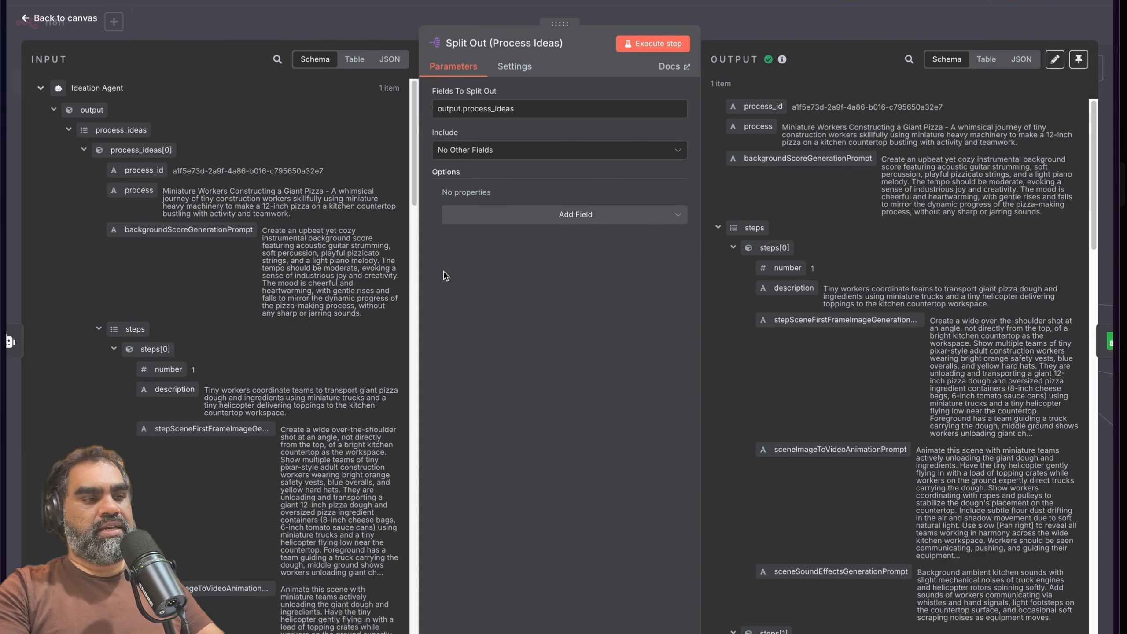
key("Escape")
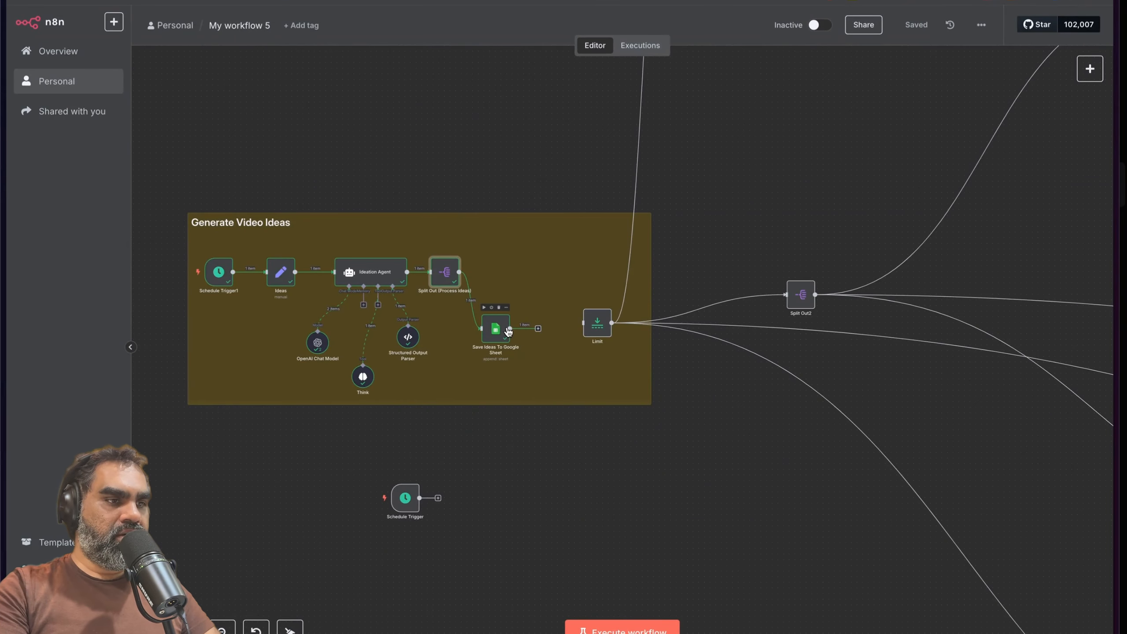
Step: Clear the idea field's value in the Ideas node and run the workflow with the field empty
double_click(280, 272)
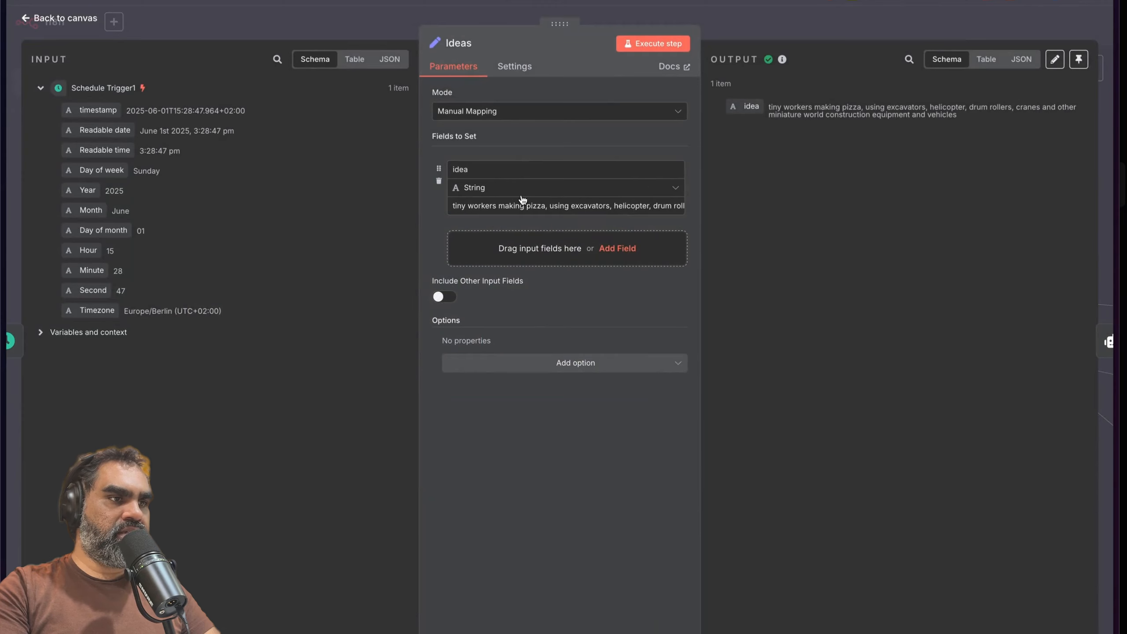
left_click(585, 196)
left_click(585, 197)
triple_click(605, 210)
key("BackSpace")
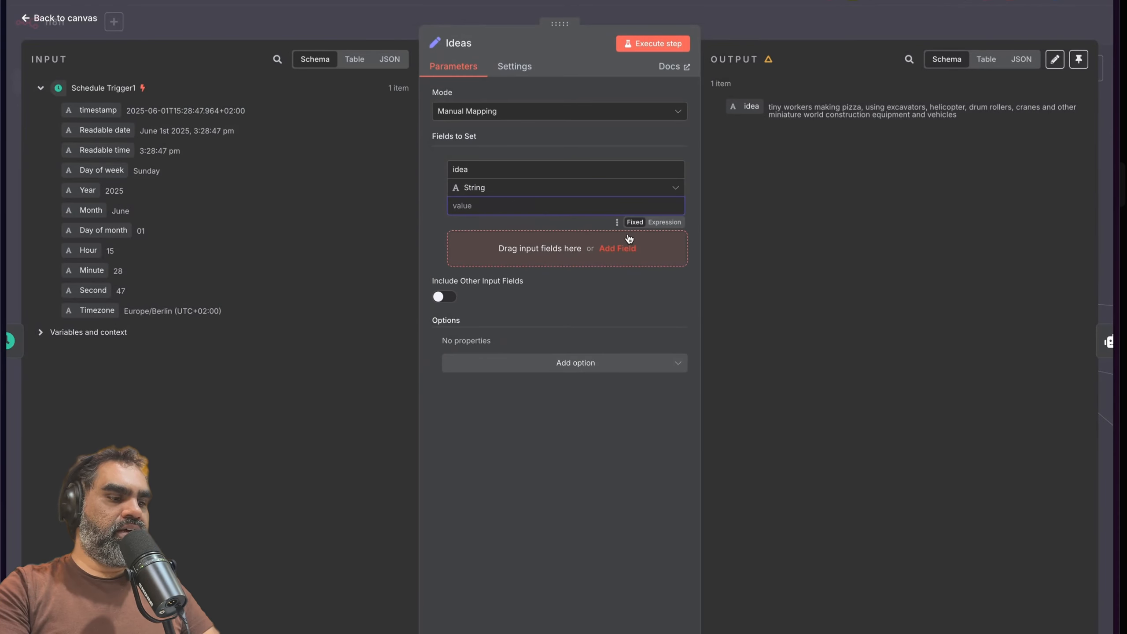
key("Escape")
Step: Show the browser sidebar again and make the Generate Video Ideas sticky note slightly taller
key("super+s")
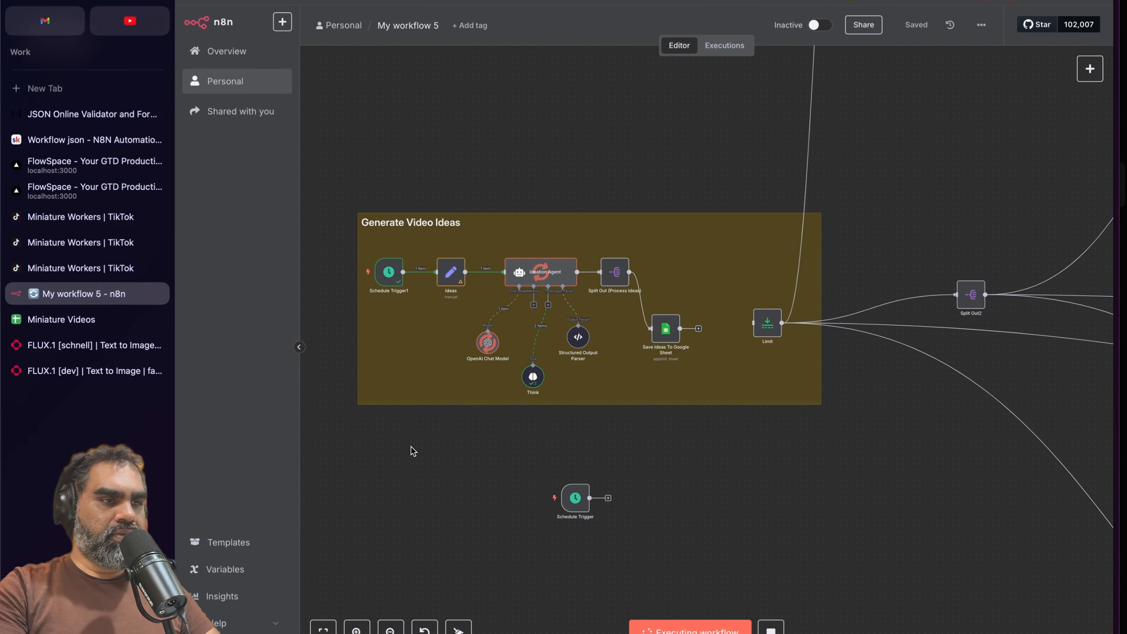
left_click_drag(546, 213, 715, 395)
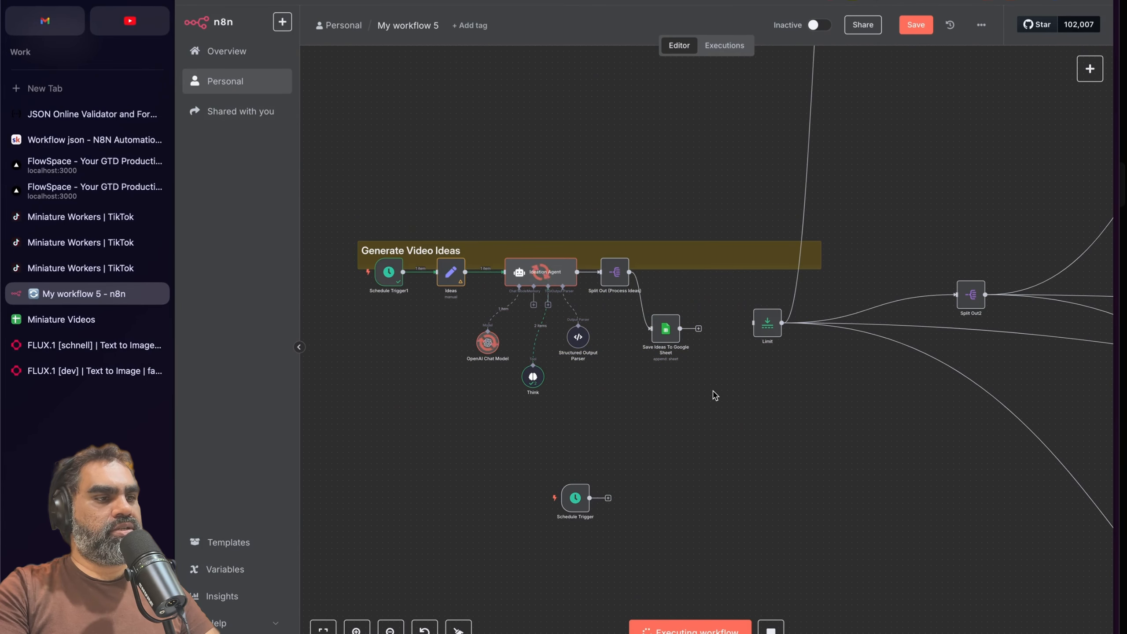
Step: Switch to the Miniature Videos spreadsheet and look through the saved process and steps rows
key("ctrl+Tab")
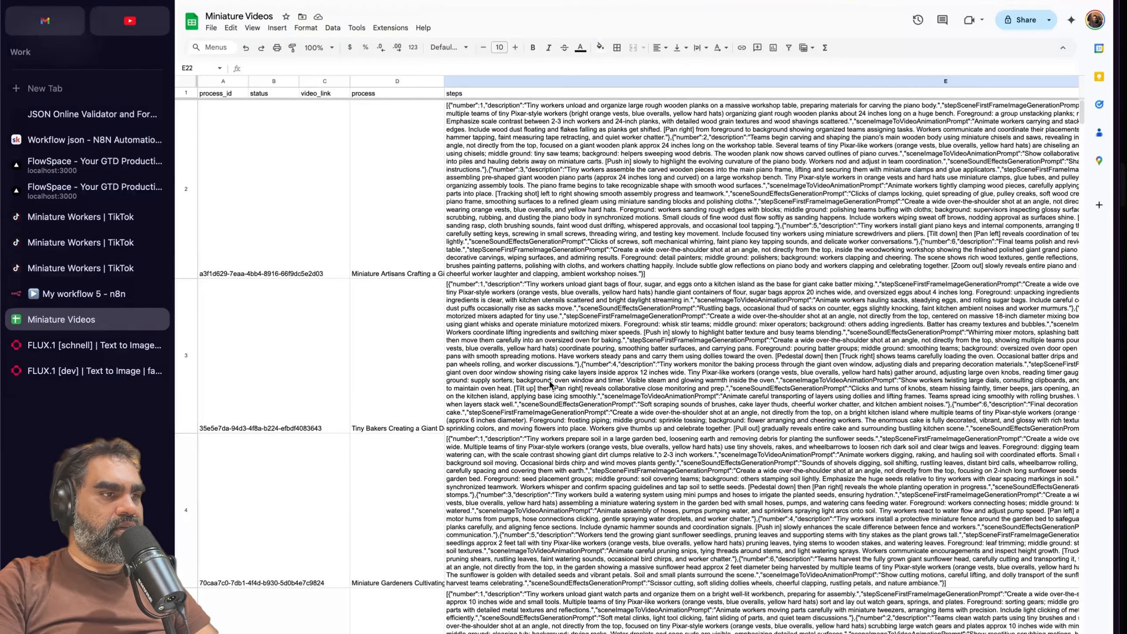
scroll(284, 397, "down", 10)
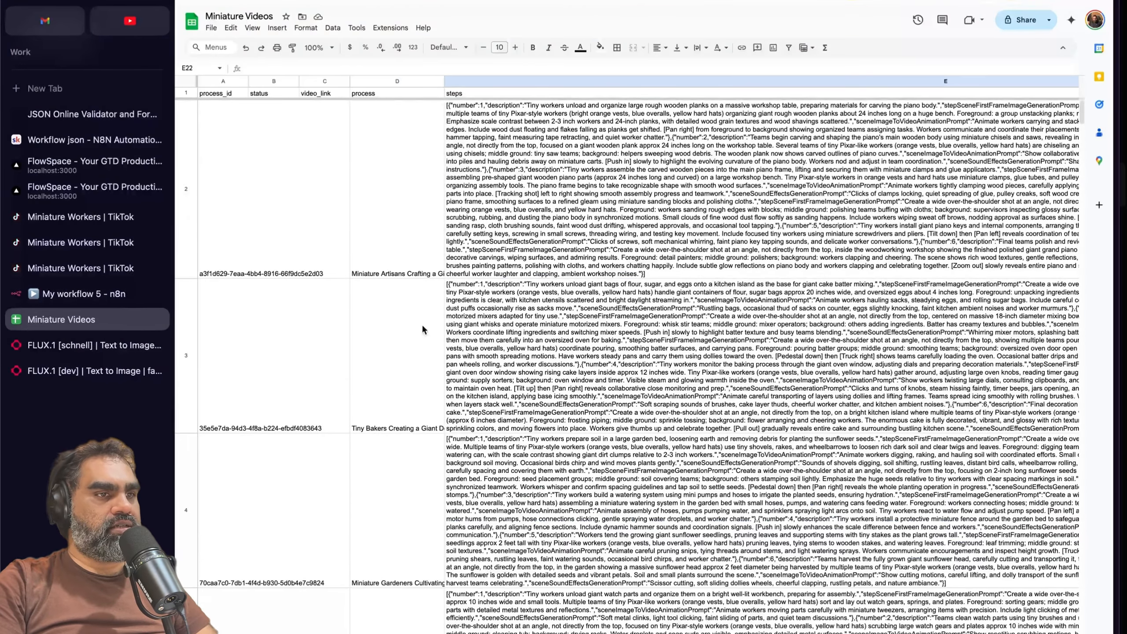
Step: Return to the n8n workflow and check the item count in the Split Out (Process Ideas) node's output
left_click(86, 300)
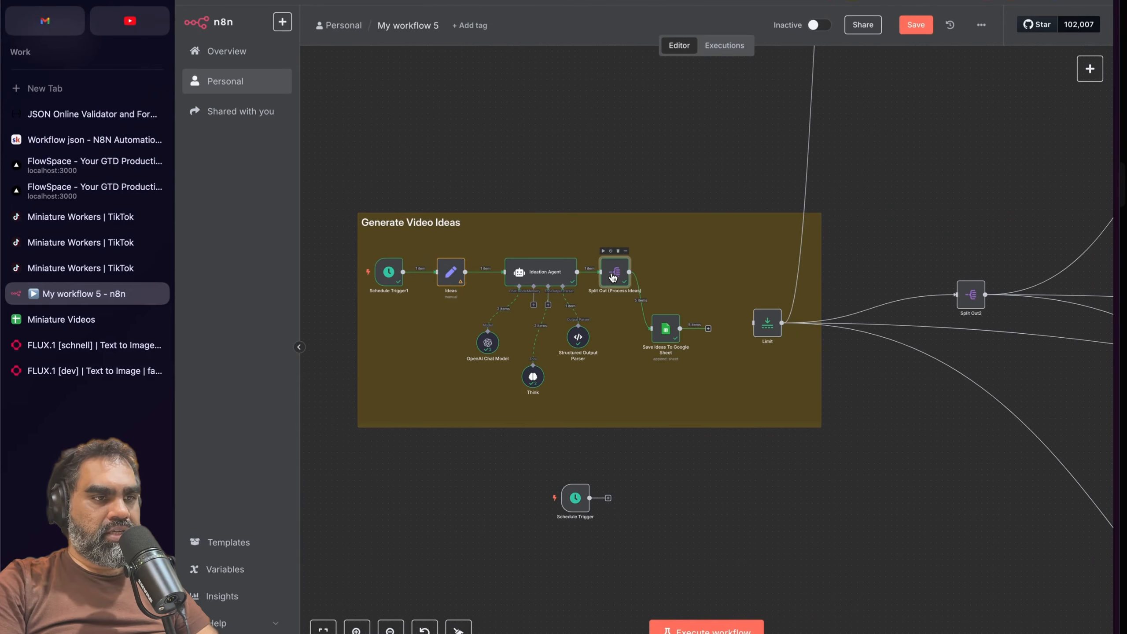
double_click(617, 271)
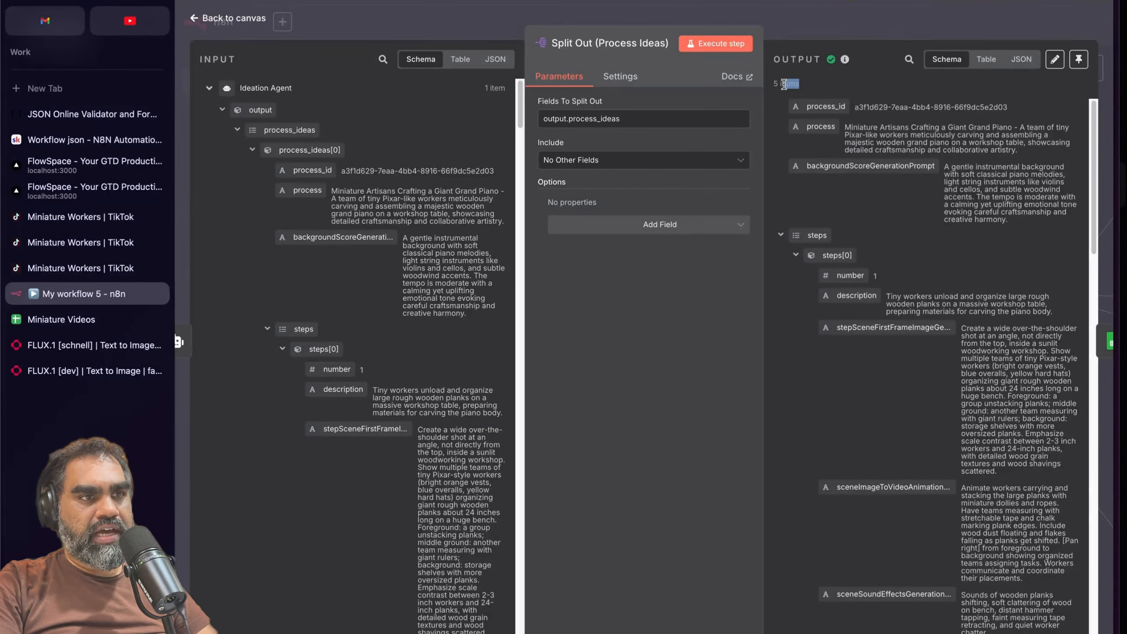
key("Escape")
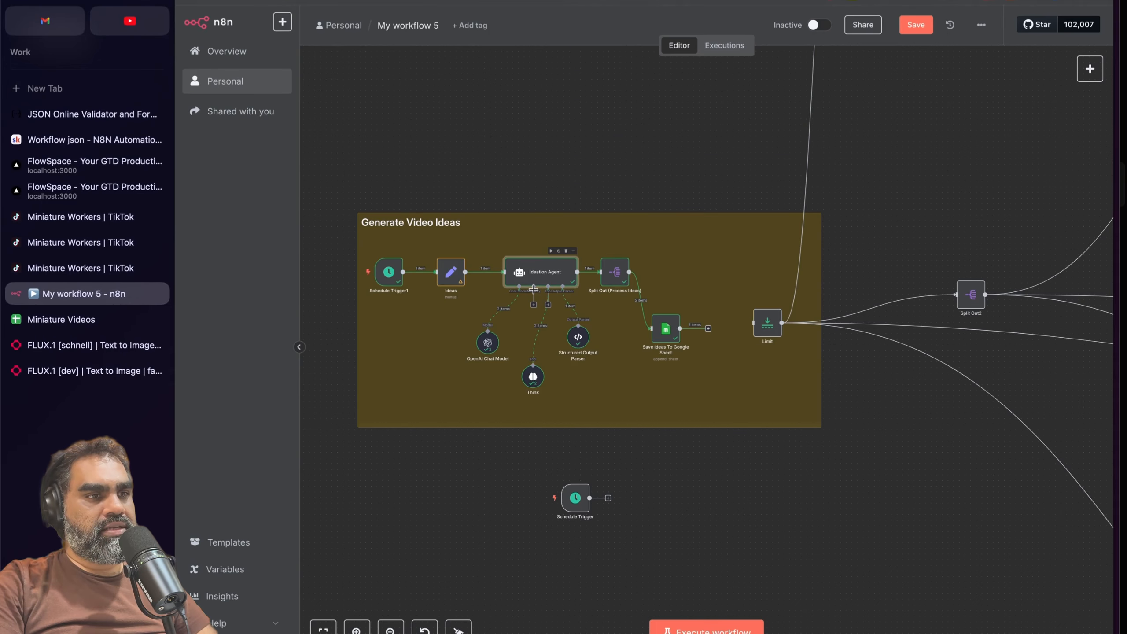
Step: Examine the separate process_ideas entries in the Ideation Agent's output, reading the first idea's process text and background score prompt
double_click(550, 277)
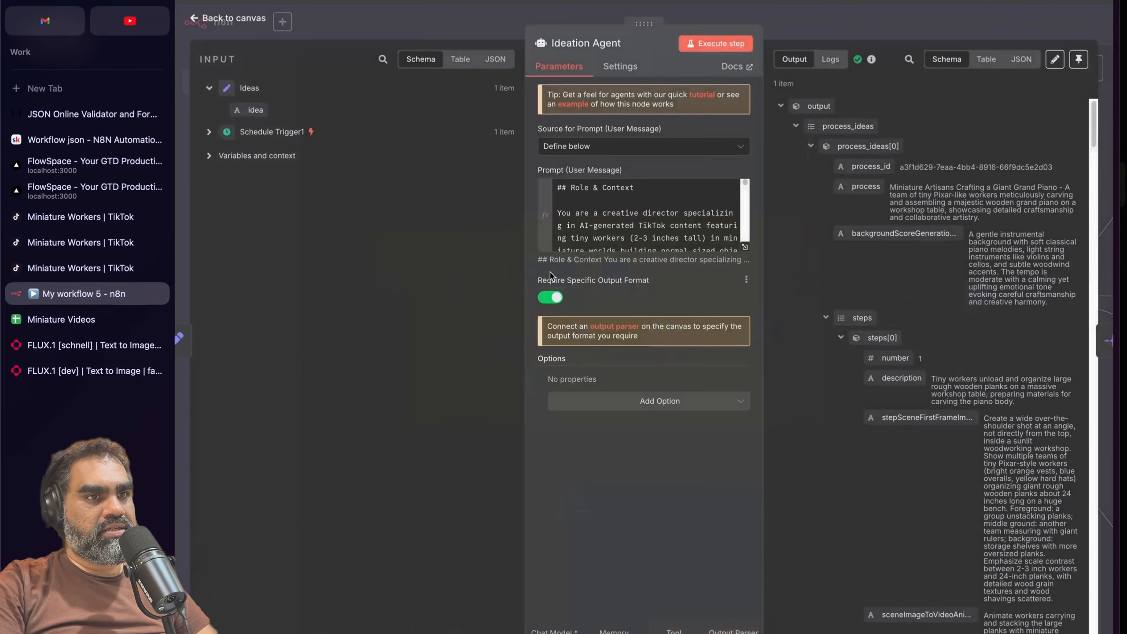
left_click(811, 147)
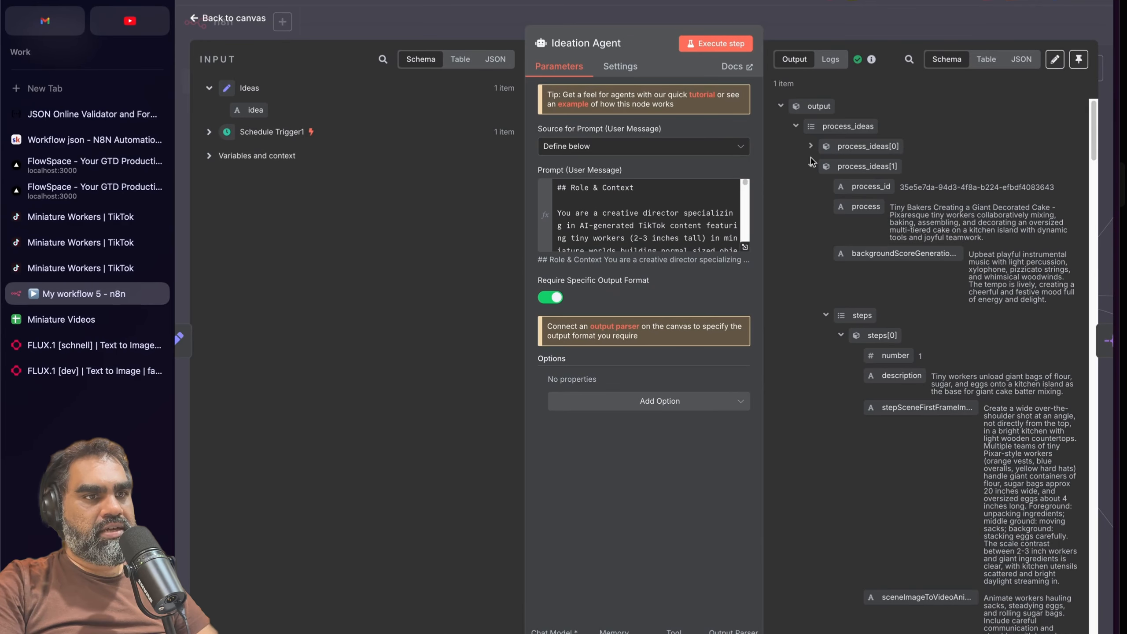
left_click(812, 165)
left_click(813, 191)
left_click(813, 147)
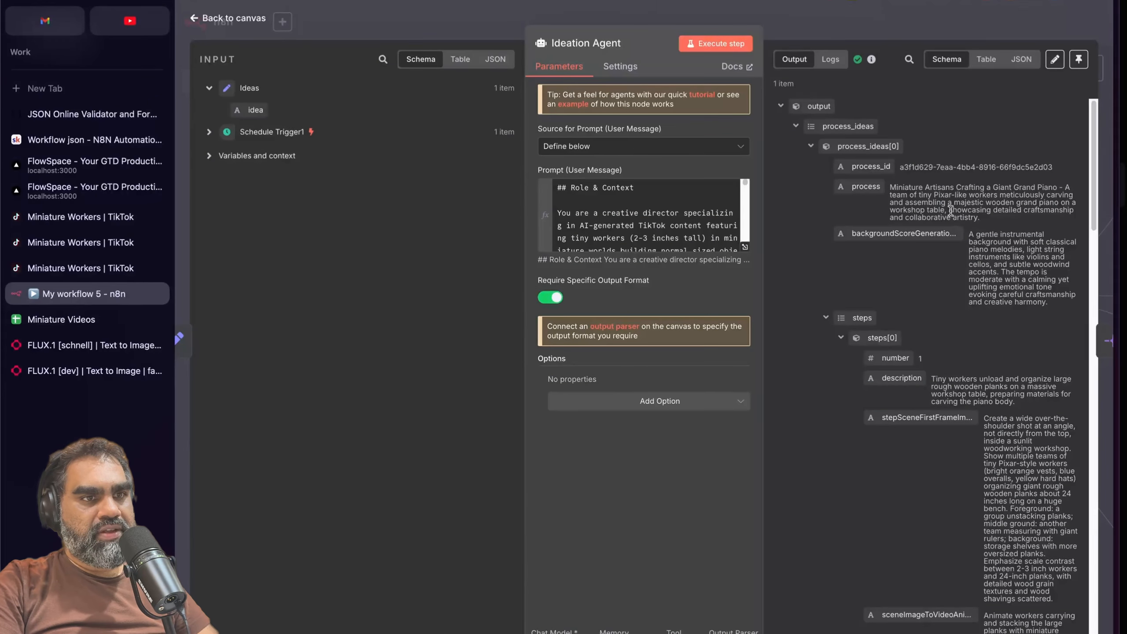
left_click_drag(891, 187, 1002, 225)
left_click(1004, 225)
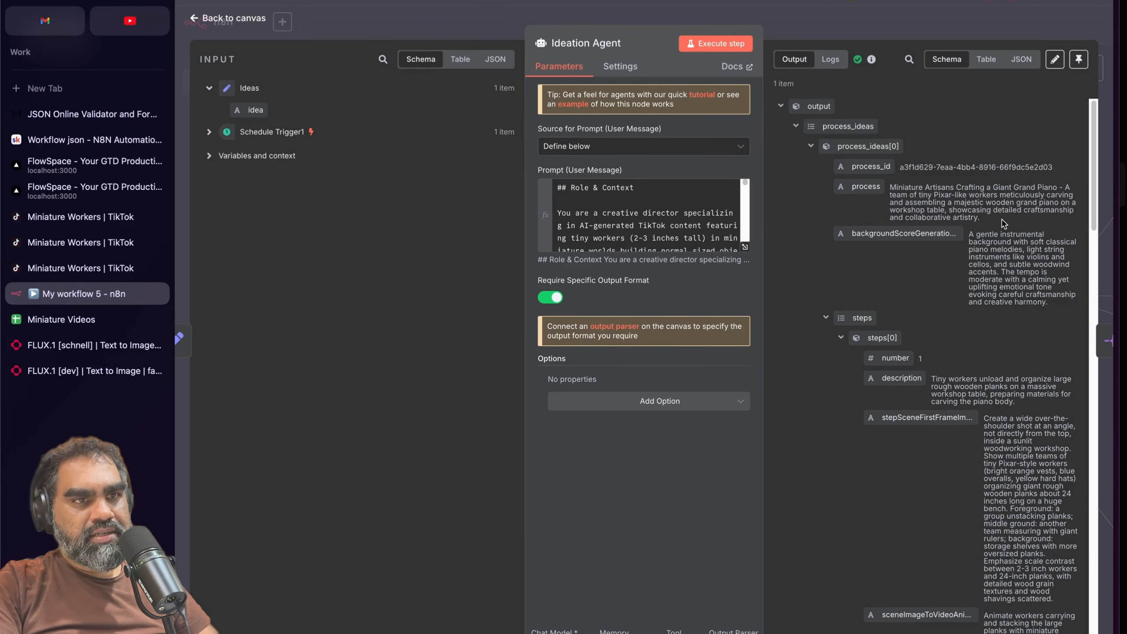
scroll(1019, 235, "down", 3)
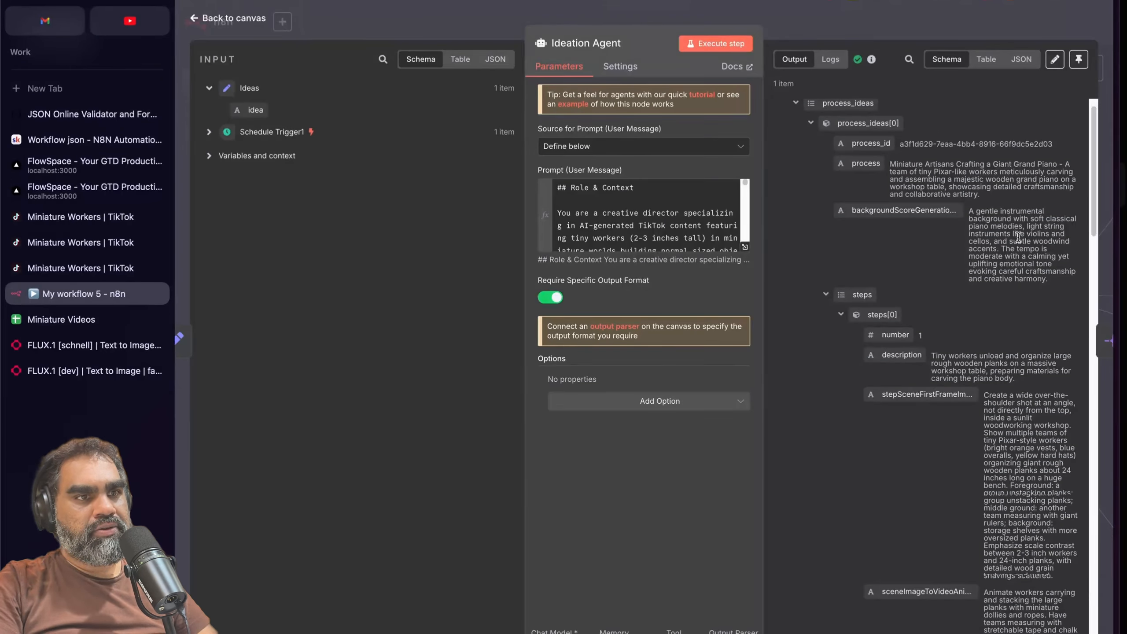
Step: Close the Ideation Agent's details and pin the node's output data on the canvas
key("Escape")
right_click(505, 284)
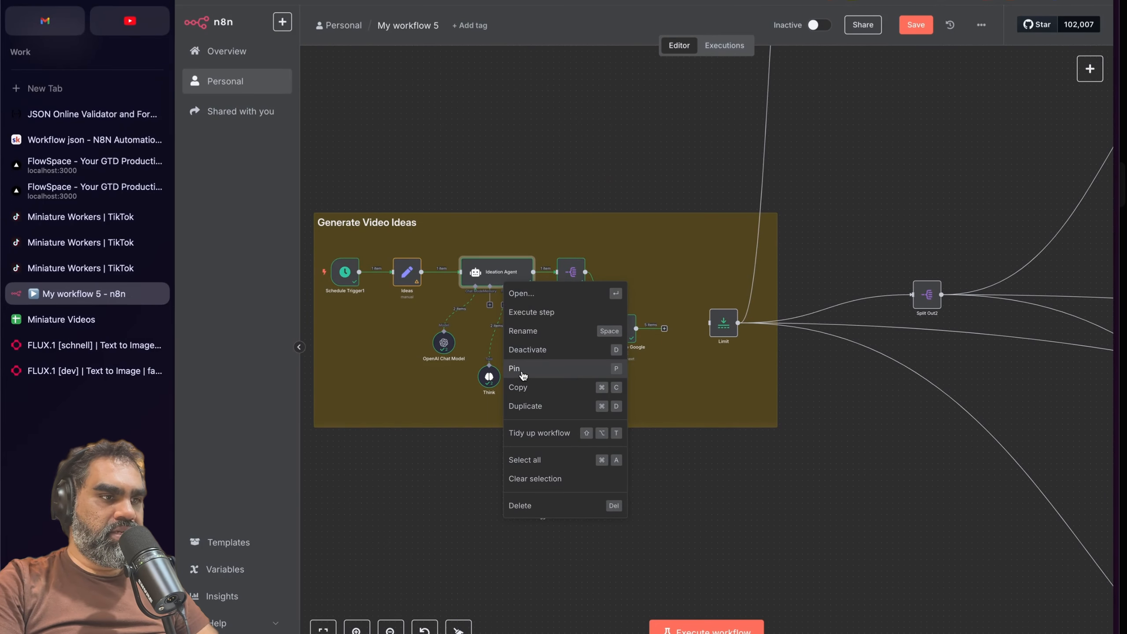
left_click(515, 368)
Step: Look through the Ideation Agent's pinned output, collapsing the first two process ideas and reading the third one
key("Return")
scroll(923, 382, "down", 10)
scroll(906, 367, "up", 9)
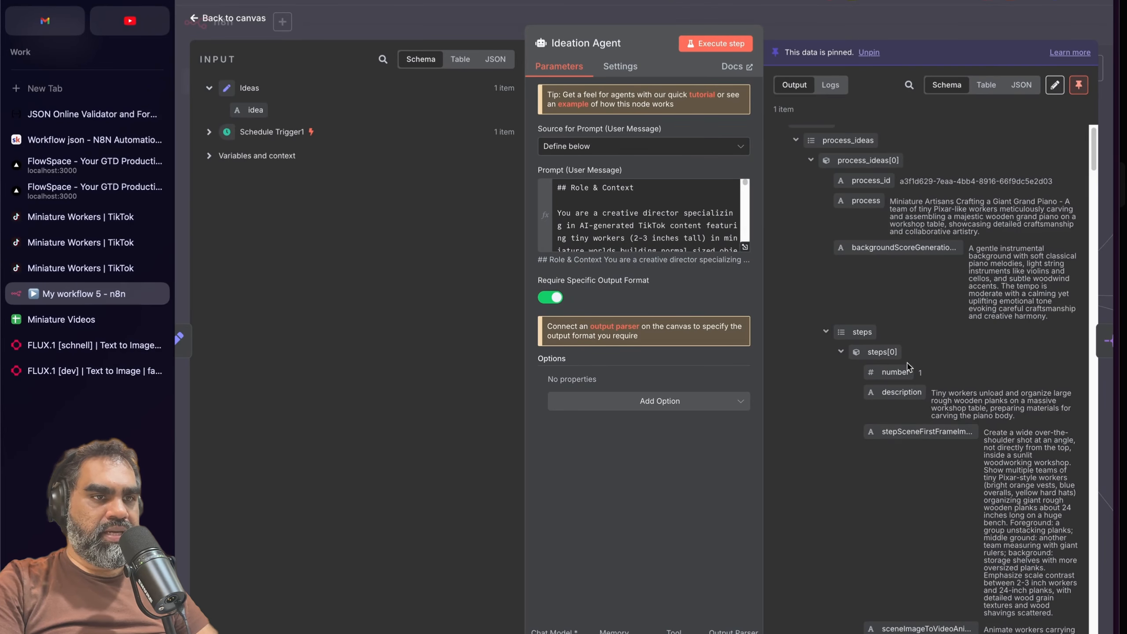
left_click(828, 333)
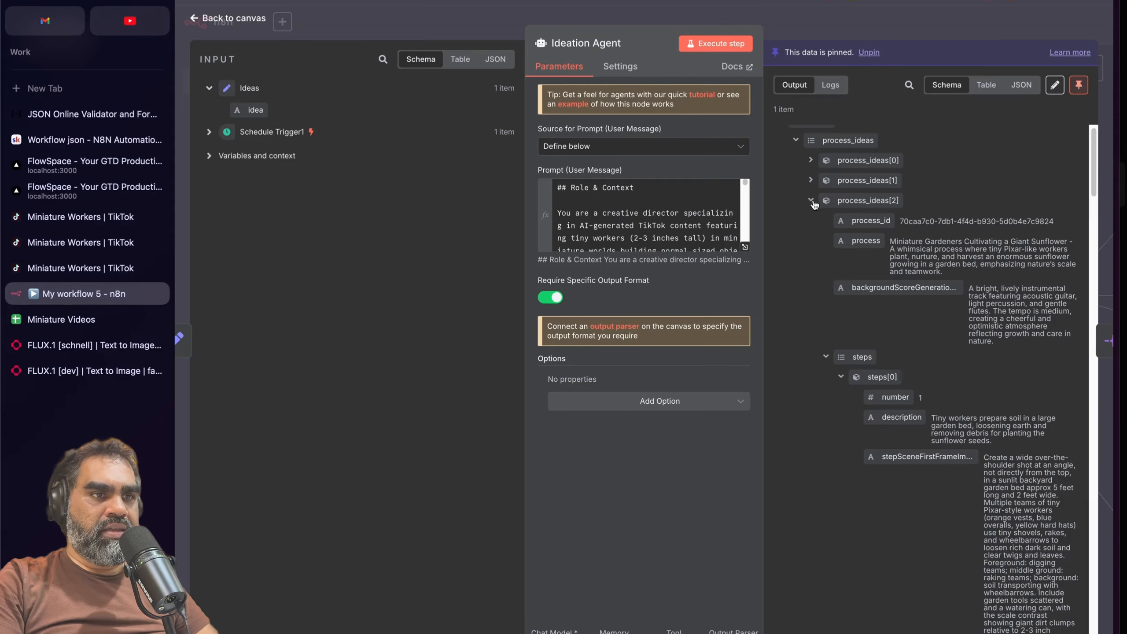
left_click(812, 202)
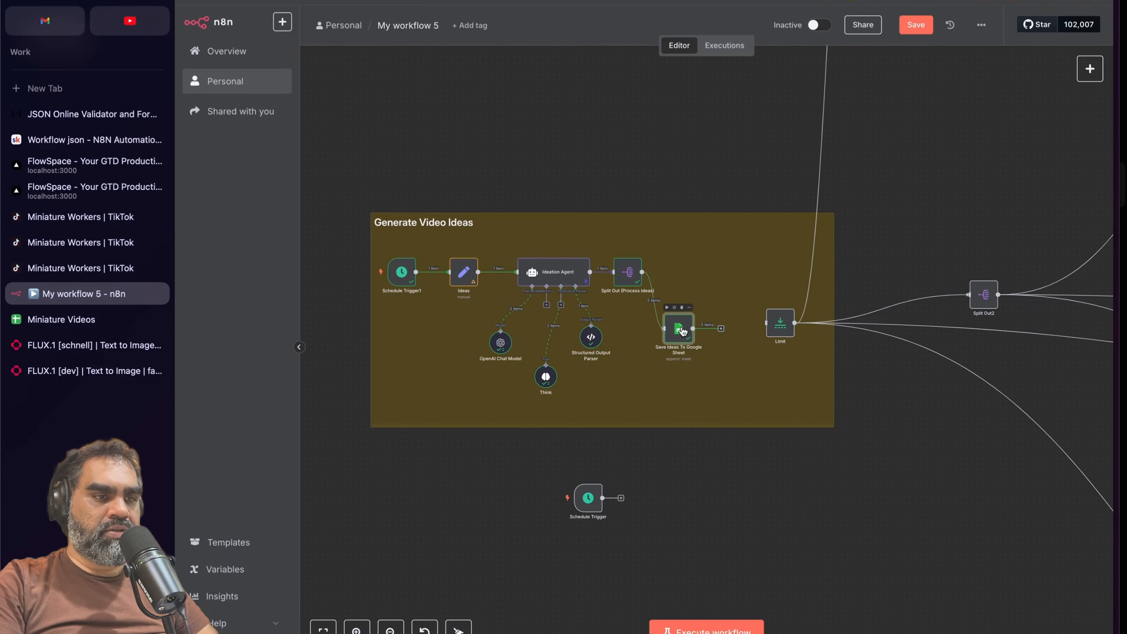
Step: Pin the output of the Save Ideas To Google Sheet node and look through its pinned data
right_click(682, 330)
left_click(703, 423)
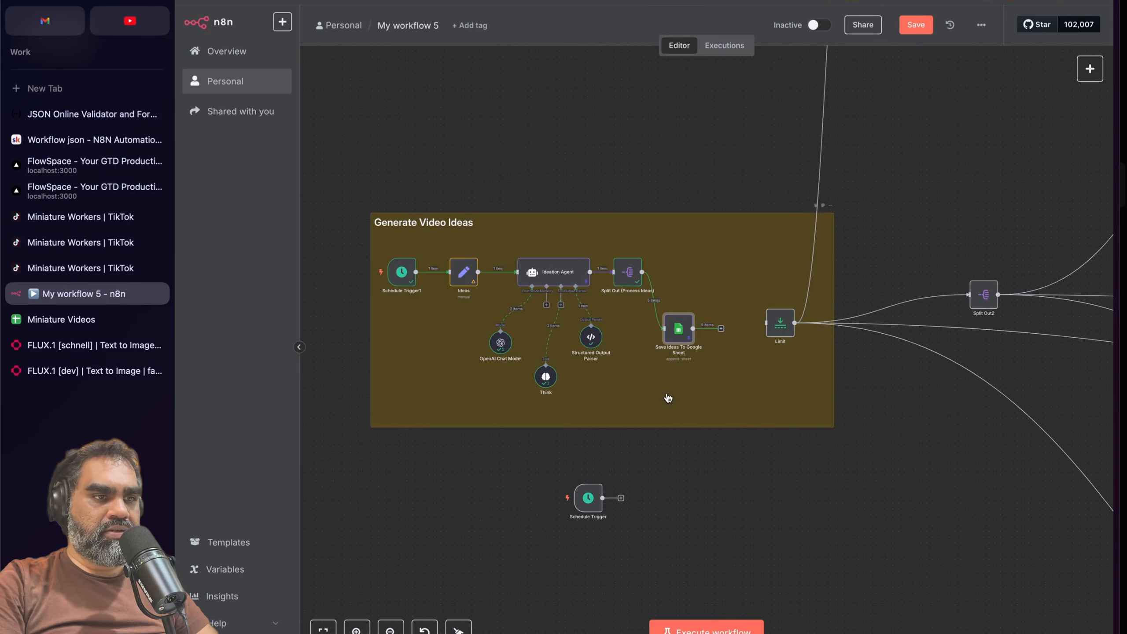
scroll(671, 429, "right", 1)
double_click(607, 330)
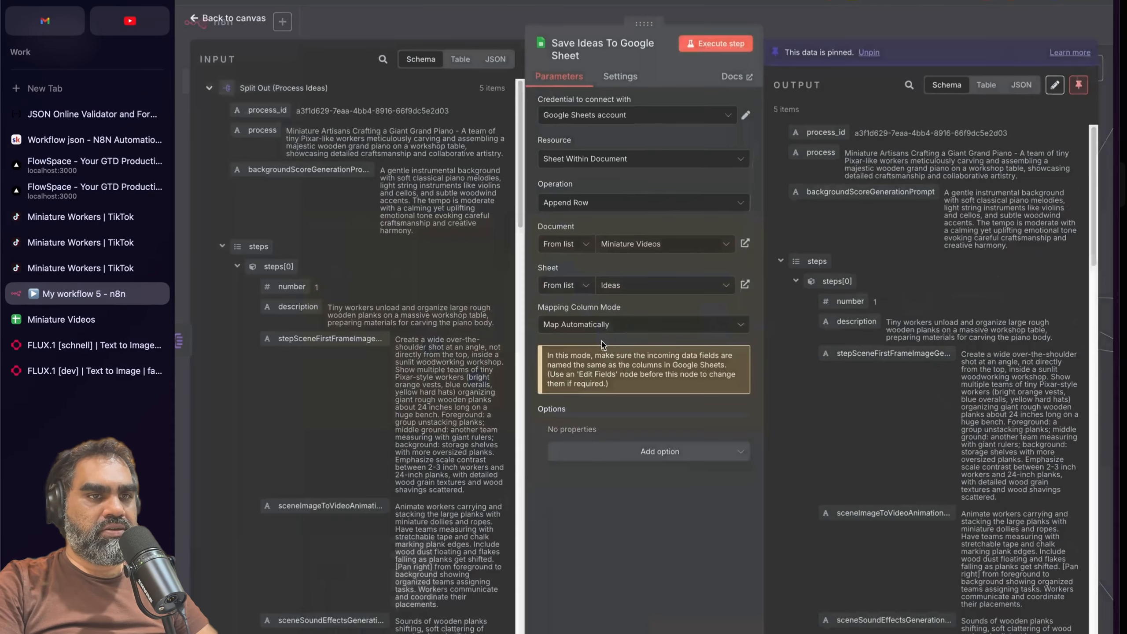
scroll(1041, 387, "down", 5)
scroll(1041, 394, "down", 10)
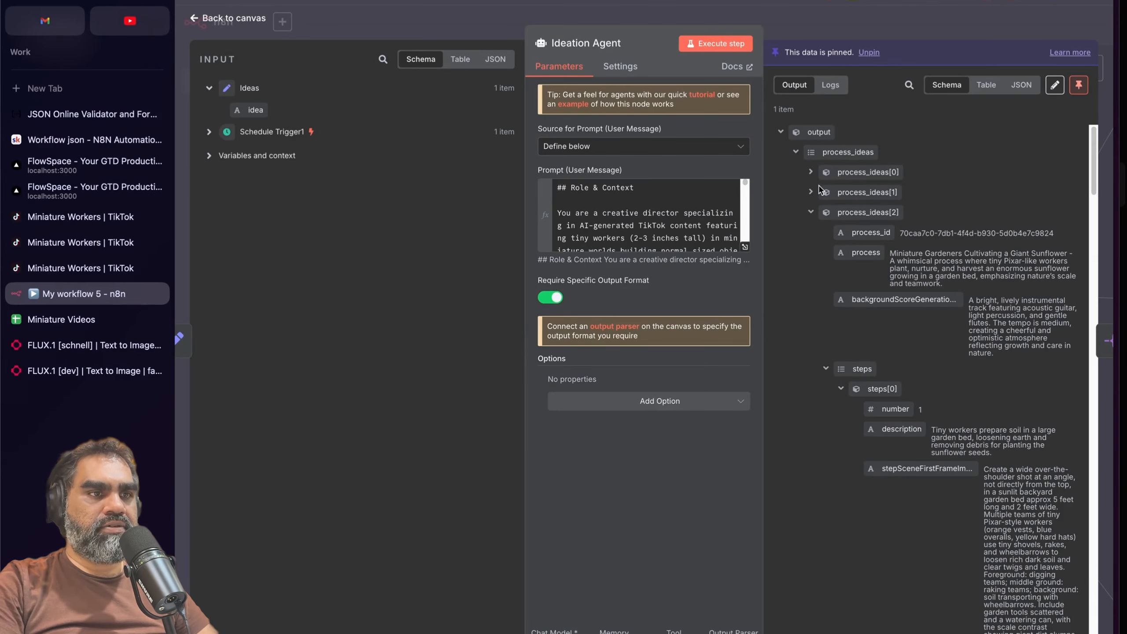
Step: Return to the Ideation Agent's pinned output and read the process and background score prompt of process_ideas[3]
left_click(811, 173)
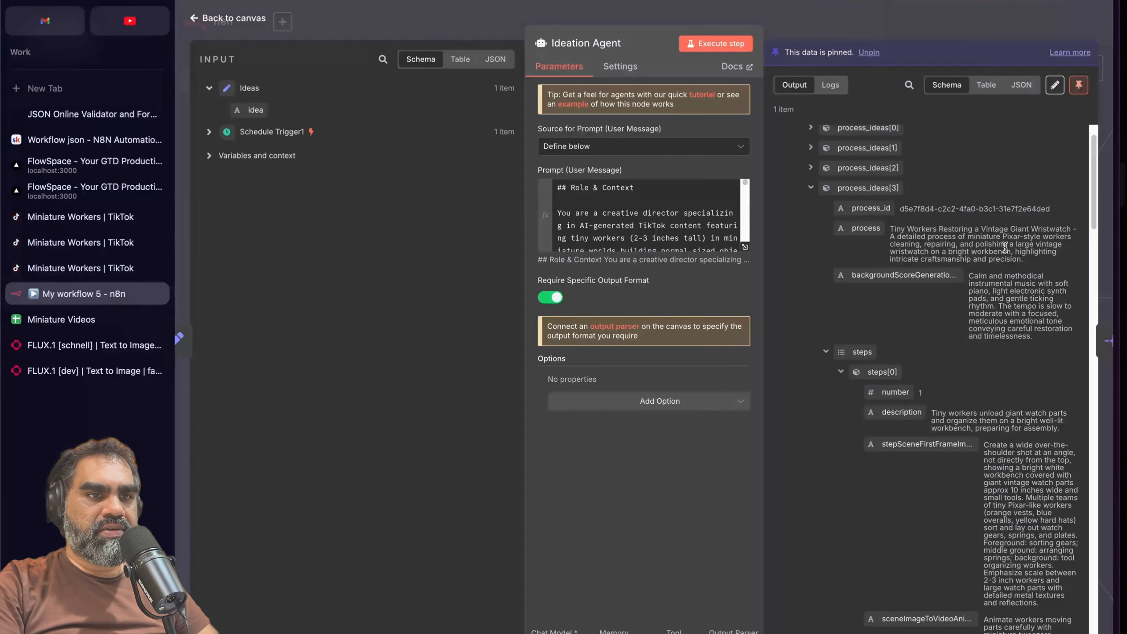
scroll(1005, 247, "down", 1)
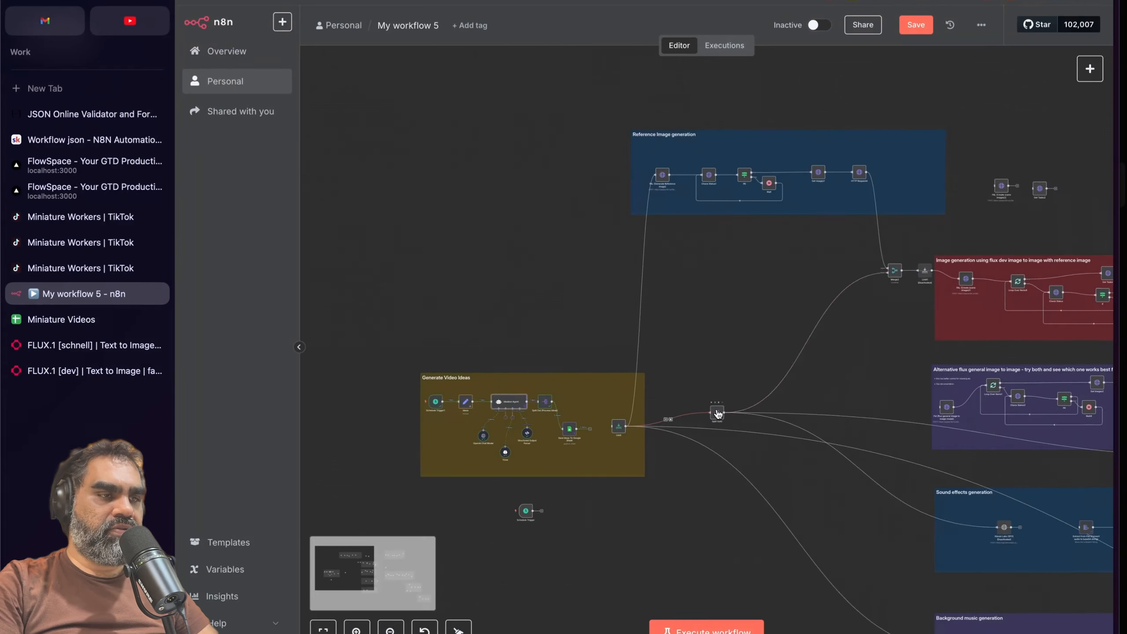
Step: Connect the Save Ideas To Google Sheet node's output to the Limit node in the Generate Video Ideas section
scroll(690, 404, "right", 2)
scroll(690, 405, "up", 3)
left_click_drag(466, 55, 954, 302)
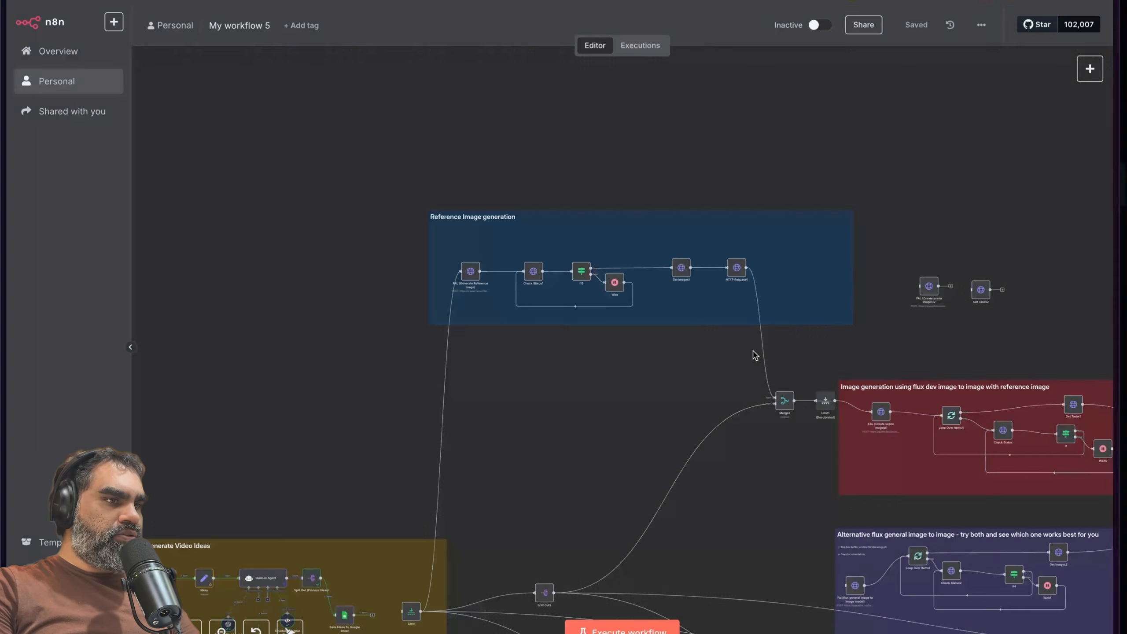
scroll(518, 340, "up", 3)
scroll(521, 344, "down", 8)
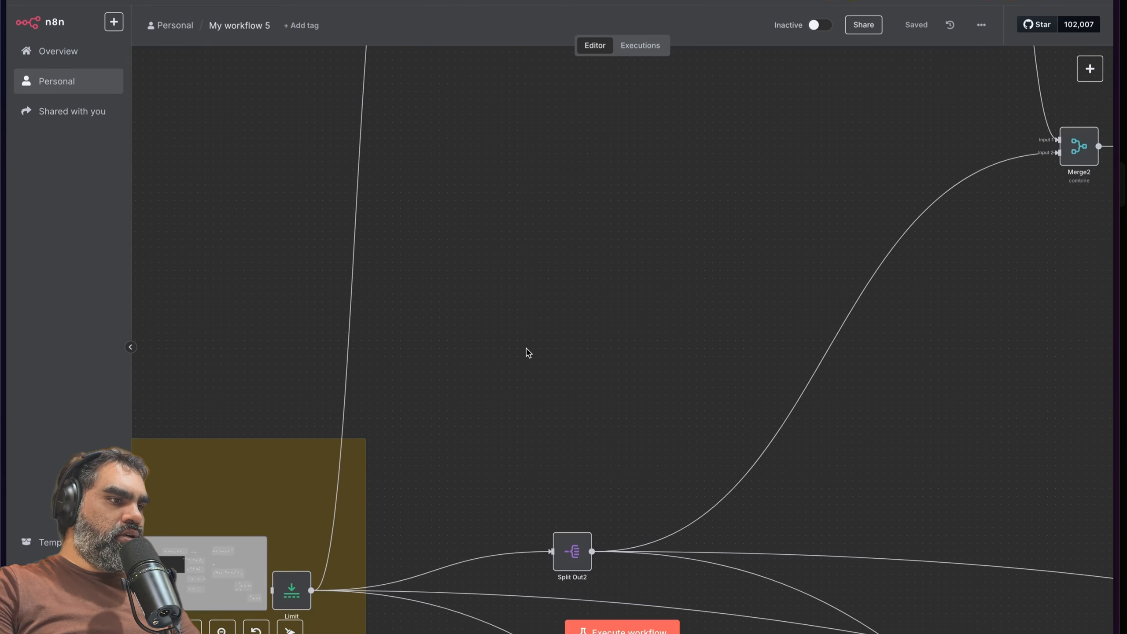
scroll(526, 353, "down", 4)
scroll(526, 353, "left", 5)
left_click_drag(453, 405, 546, 406)
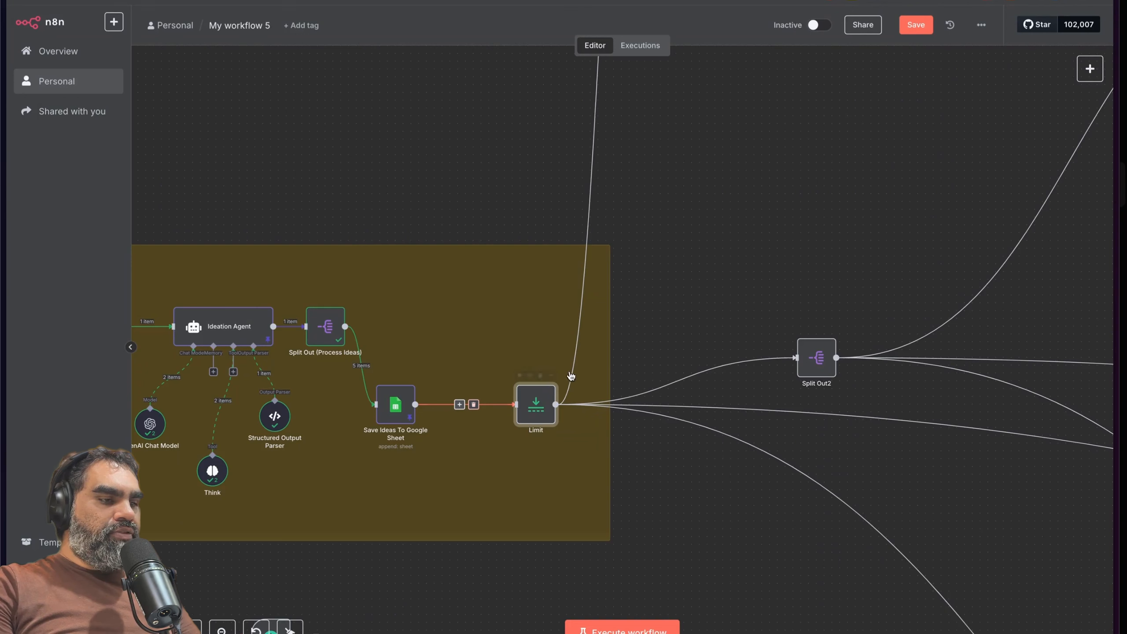
Step: Check the parameters and pinned output items of the Save Ideas To Google Sheet node feeding Limit
scroll(826, 194, "up", 3)
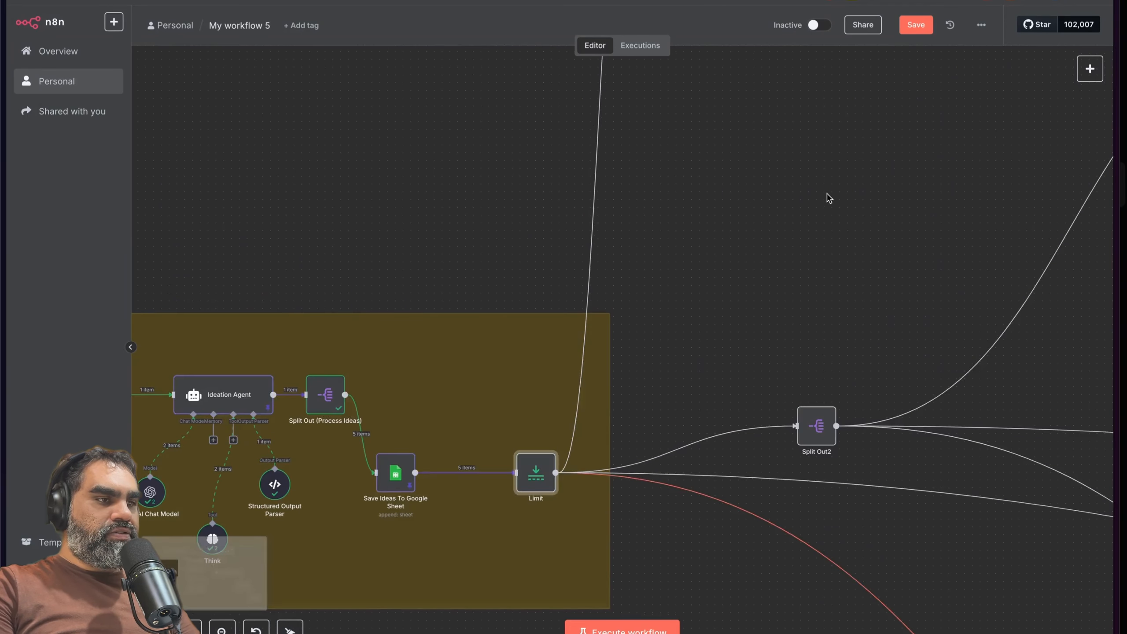
scroll(402, 495, "left", 2)
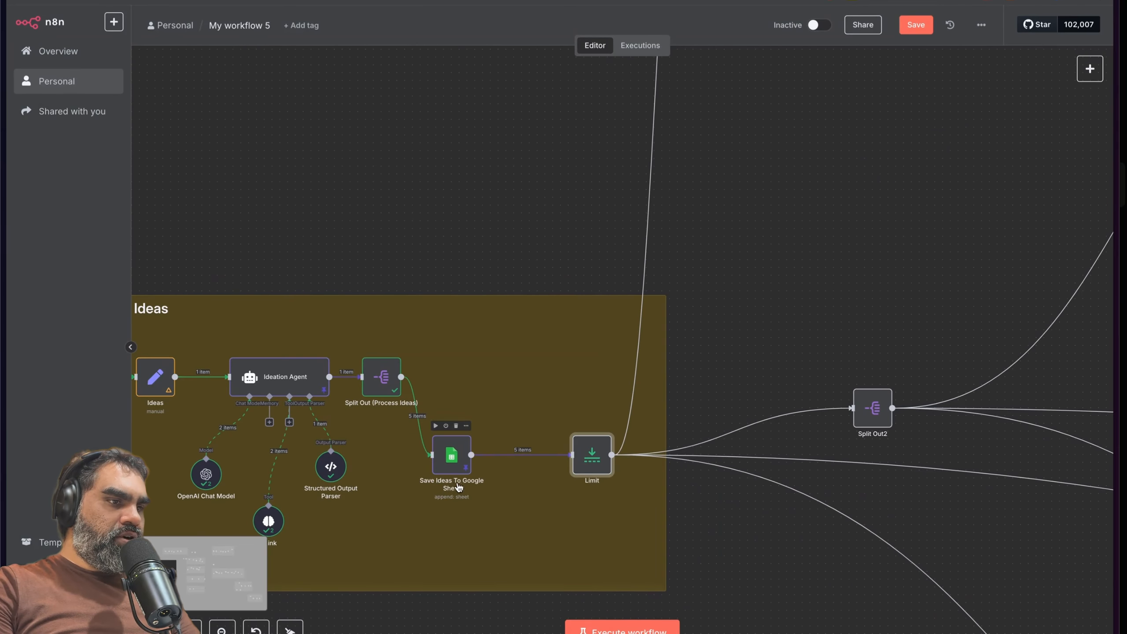
mouse_move(516, 456)
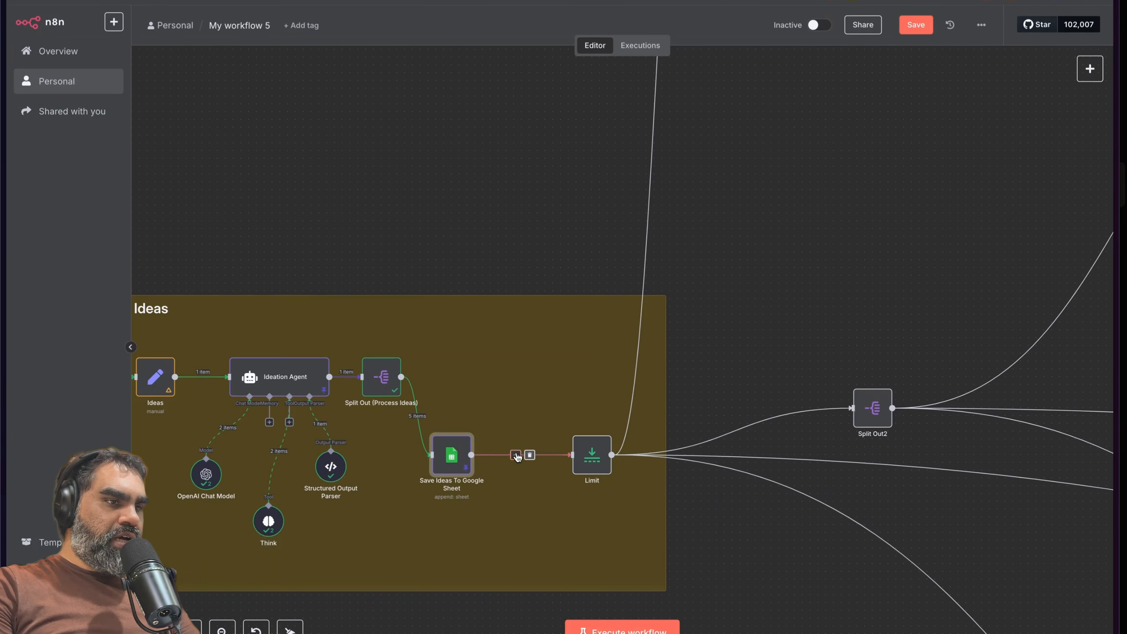
double_click(448, 453)
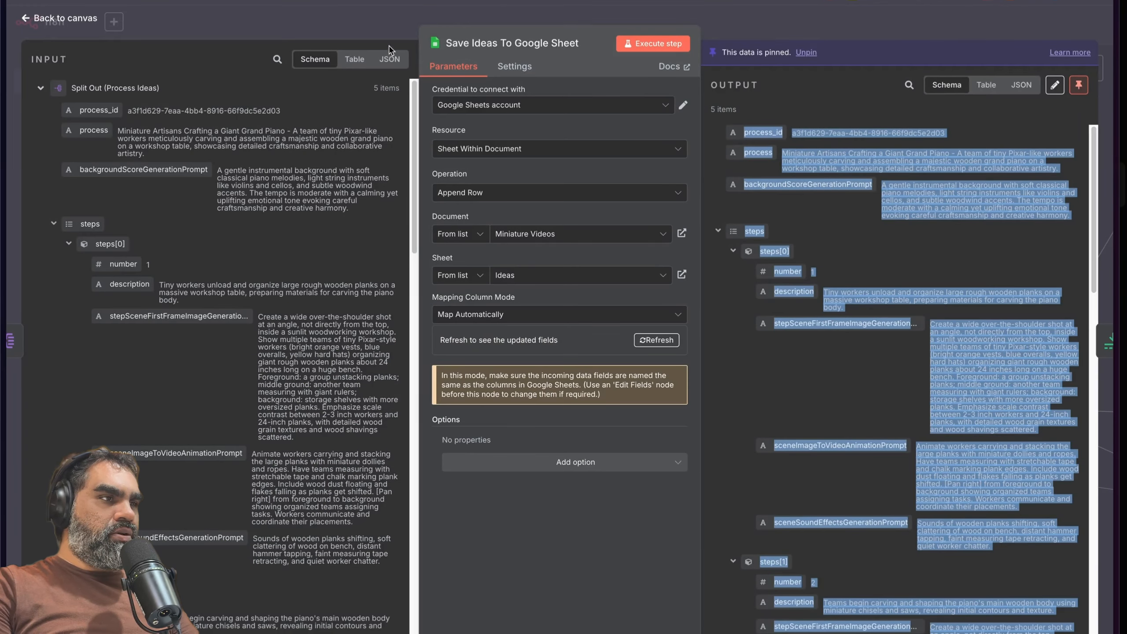
left_click(378, 35)
Step: Inspect the Limit node's Max Items value and its Keep options without altering them
scroll(585, 324, "right", 5)
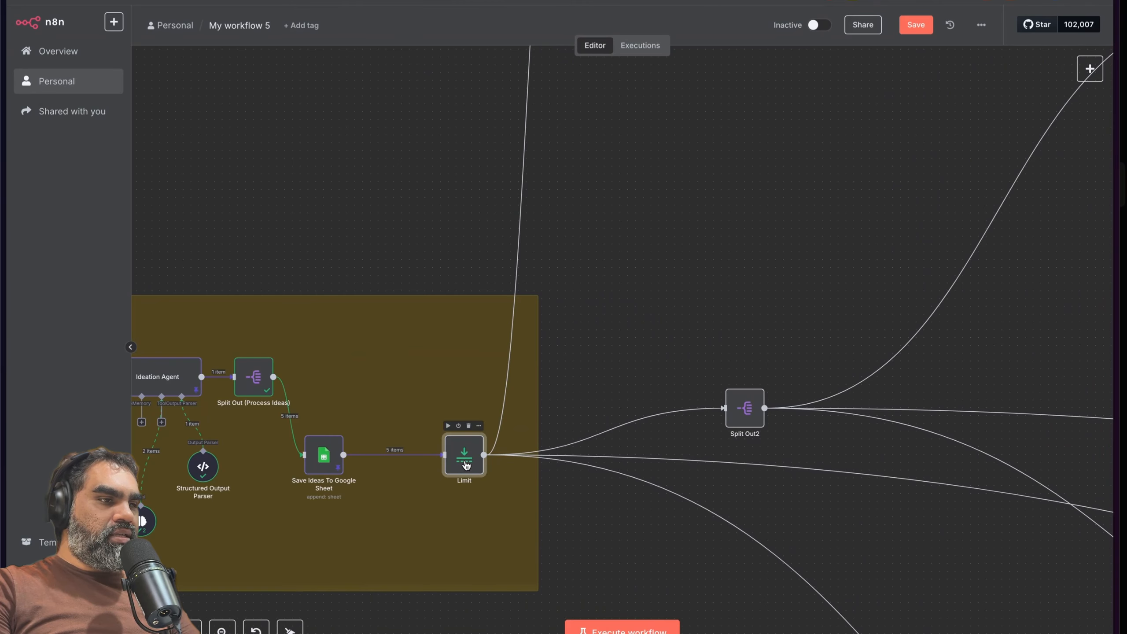
double_click(464, 462)
left_click(541, 151)
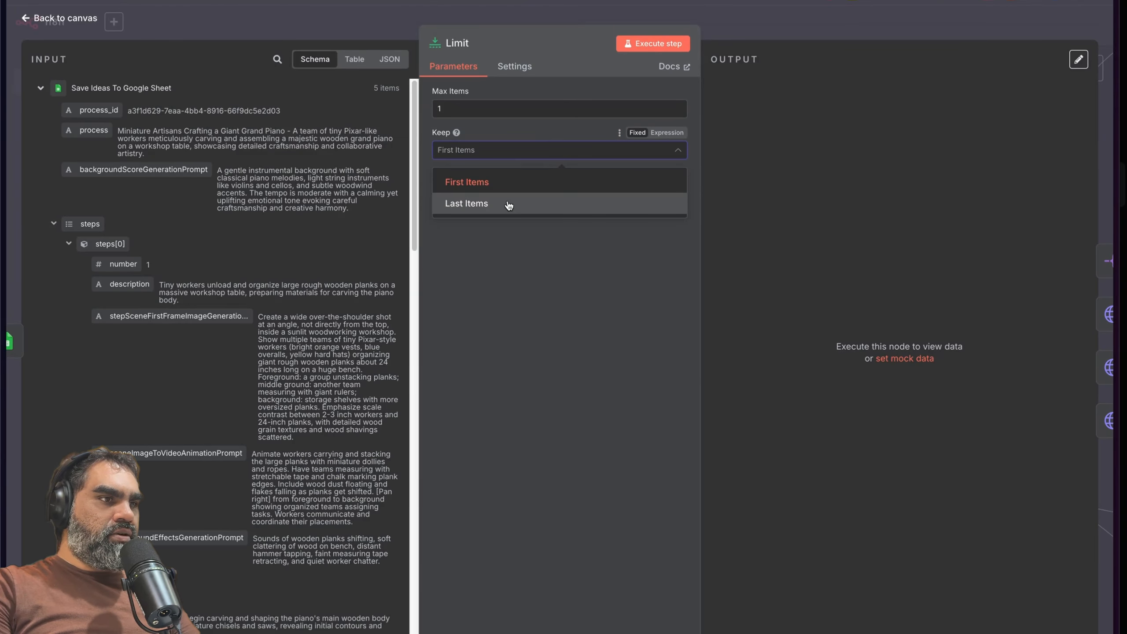
double_click(439, 109)
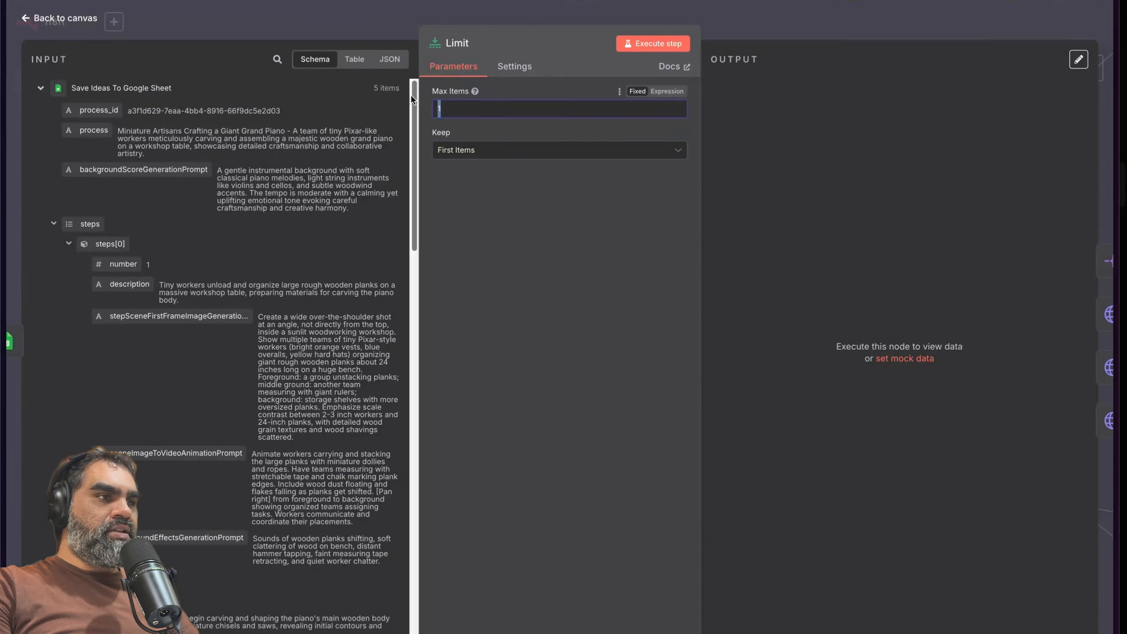
left_click(362, 35)
Step: Delete the connection between FAL (Generate Reference Image) and Check Status1 in the Reference Image generation section
scroll(466, 493, "up", 8)
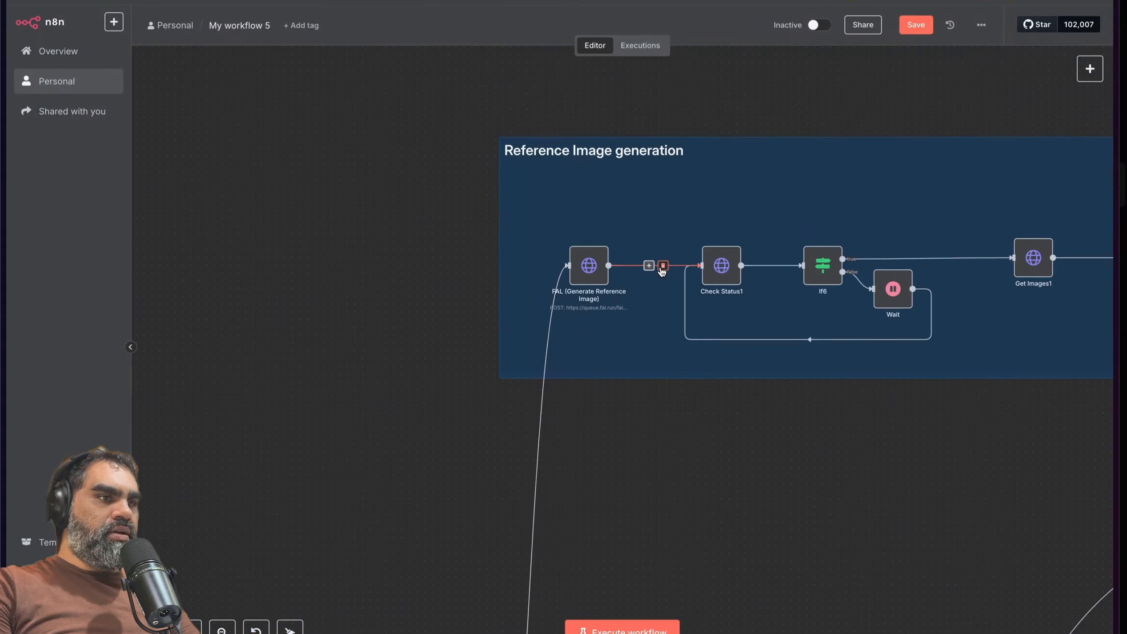
left_click(661, 268)
scroll(589, 409, "down", 3)
scroll(589, 409, "up", 5)
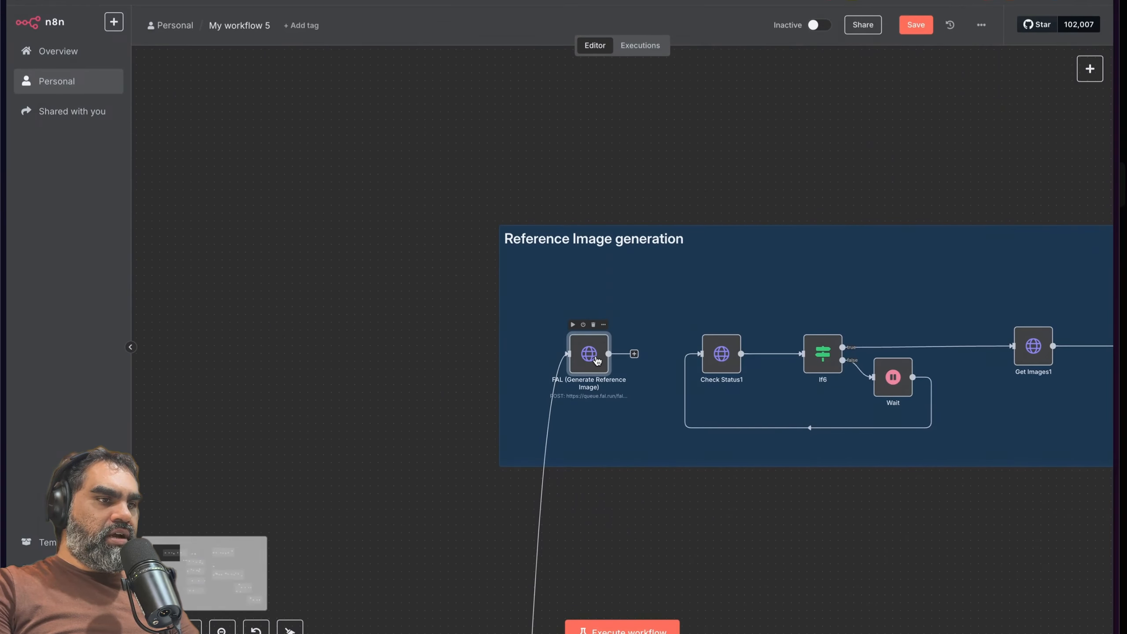
Step: Connect the unlinked Schedule Trigger to the Save Ideas To Google Sheet node and execute the workflow from it
scroll(590, 355, "down", 5)
mouse_move(533, 317)
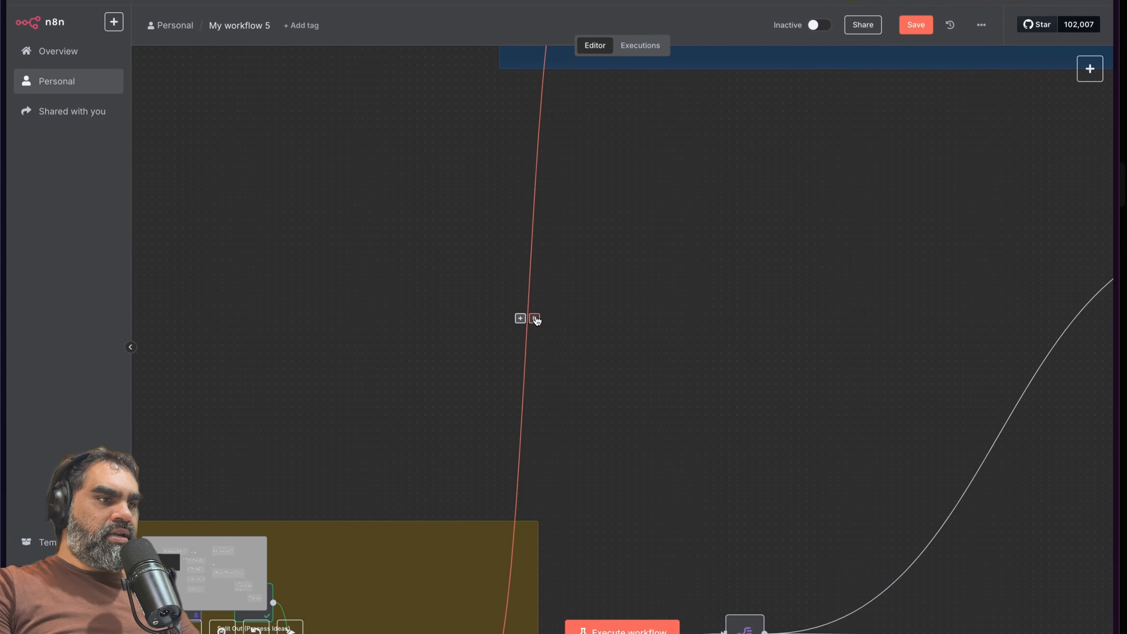
scroll(535, 319, "up", 8)
scroll(576, 311, "down", 1)
scroll(536, 370, "left", 5)
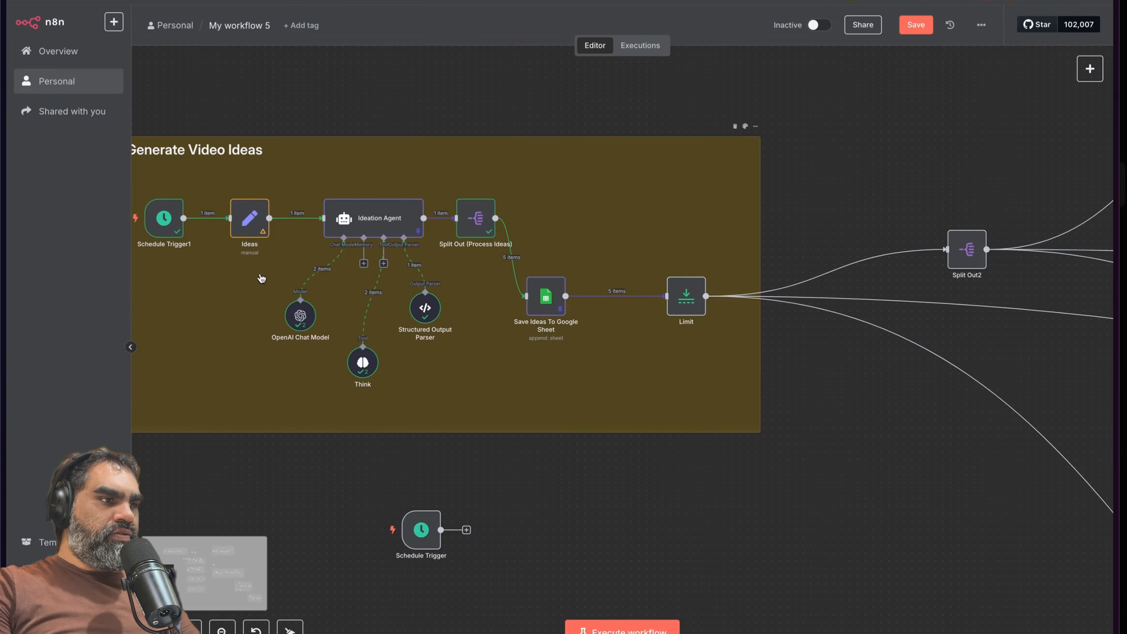
scroll(262, 277, "left", 2)
left_click_drag(501, 528, 605, 325)
left_click_drag(605, 325, 606, 299)
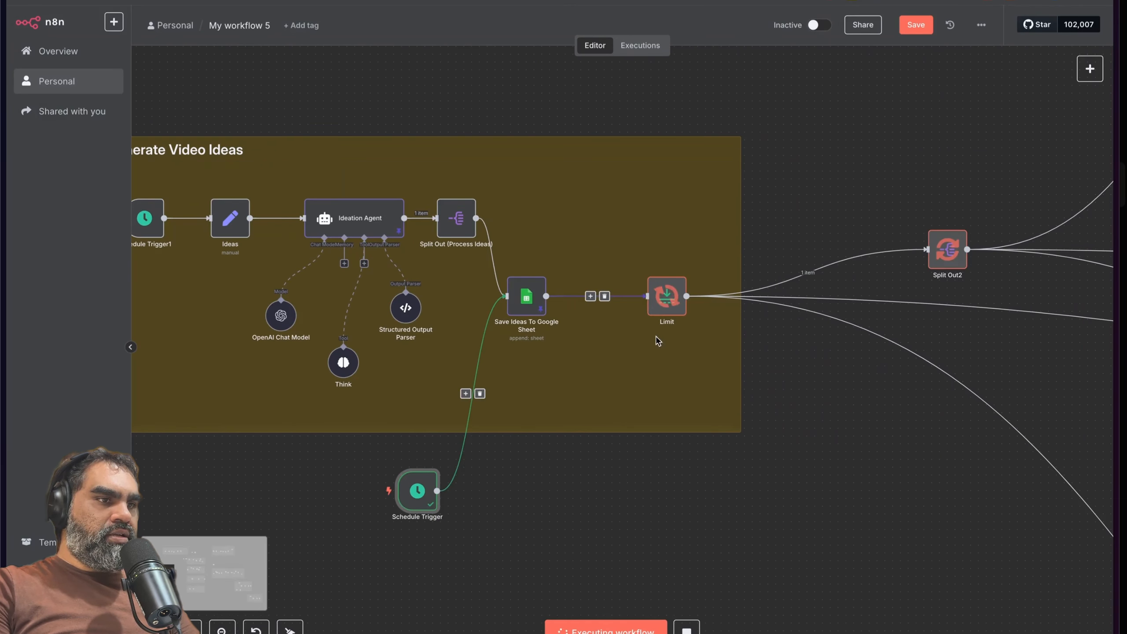
Step: Trace the executed paths from Limit through Split Out2 and up to the FAL (Generate Reference Image) node
scroll(1008, 289, "right", 3)
scroll(898, 324, "down", 5)
left_click_drag(898, 324, 795, 330)
scroll(678, 326, "up", 3)
left_click_drag(678, 326, 496, 478)
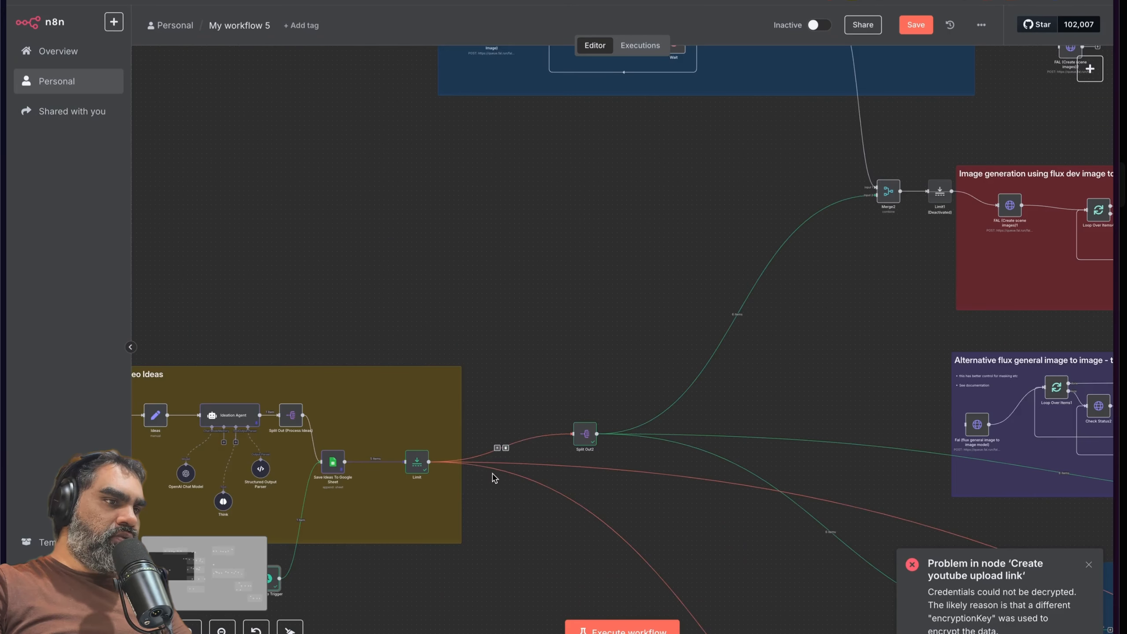
scroll(523, 424, "up", 3)
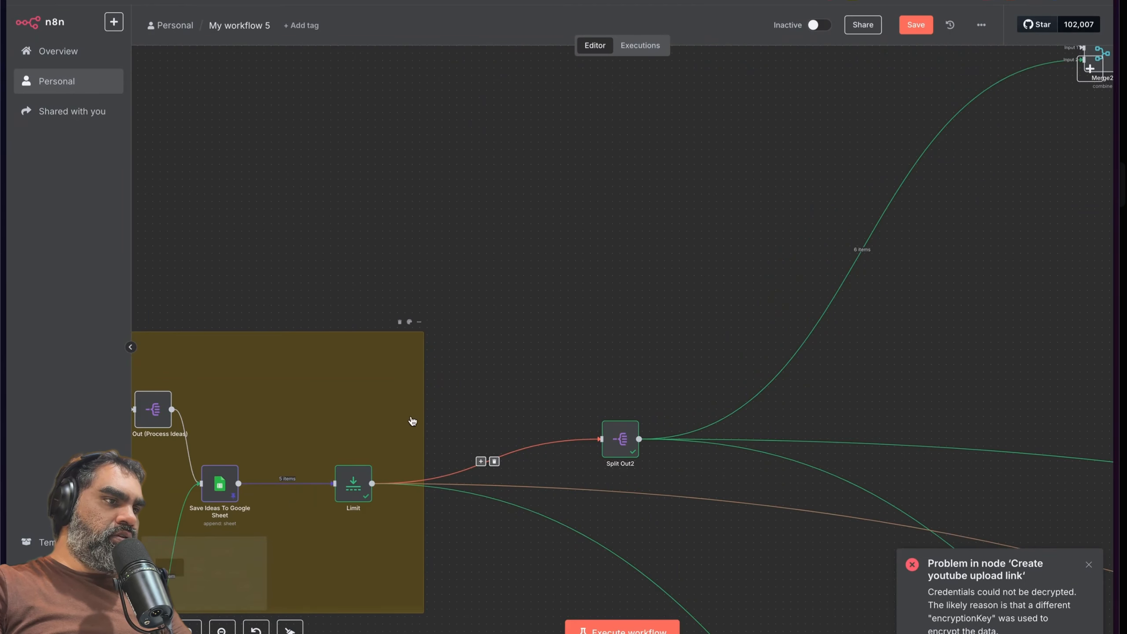
scroll(457, 327, "up", 7)
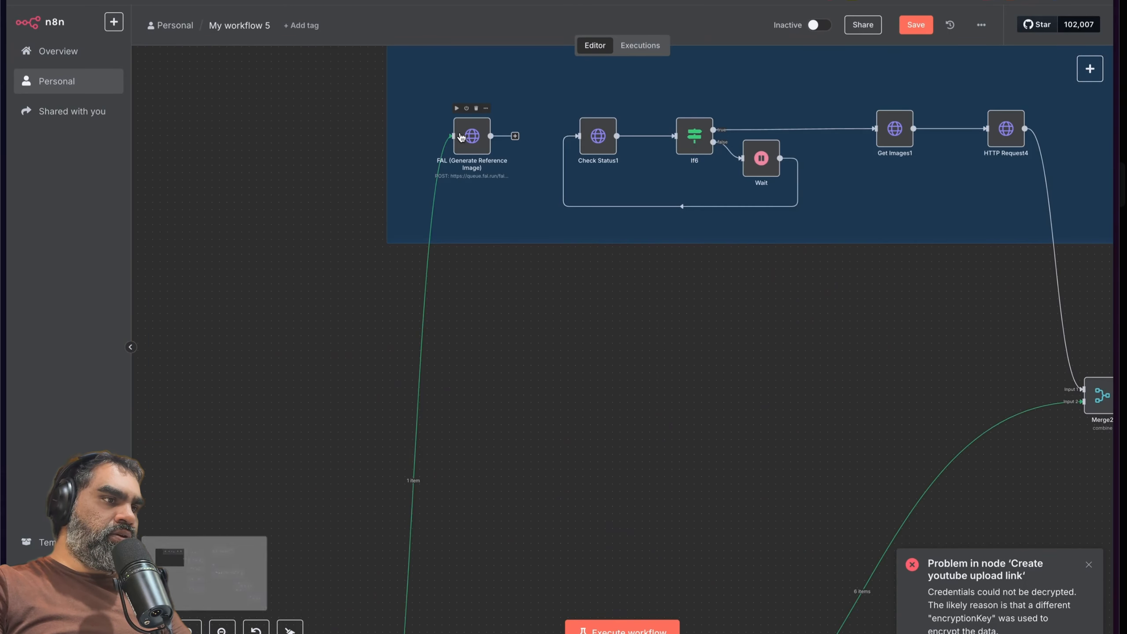
mouse_move(408, 515)
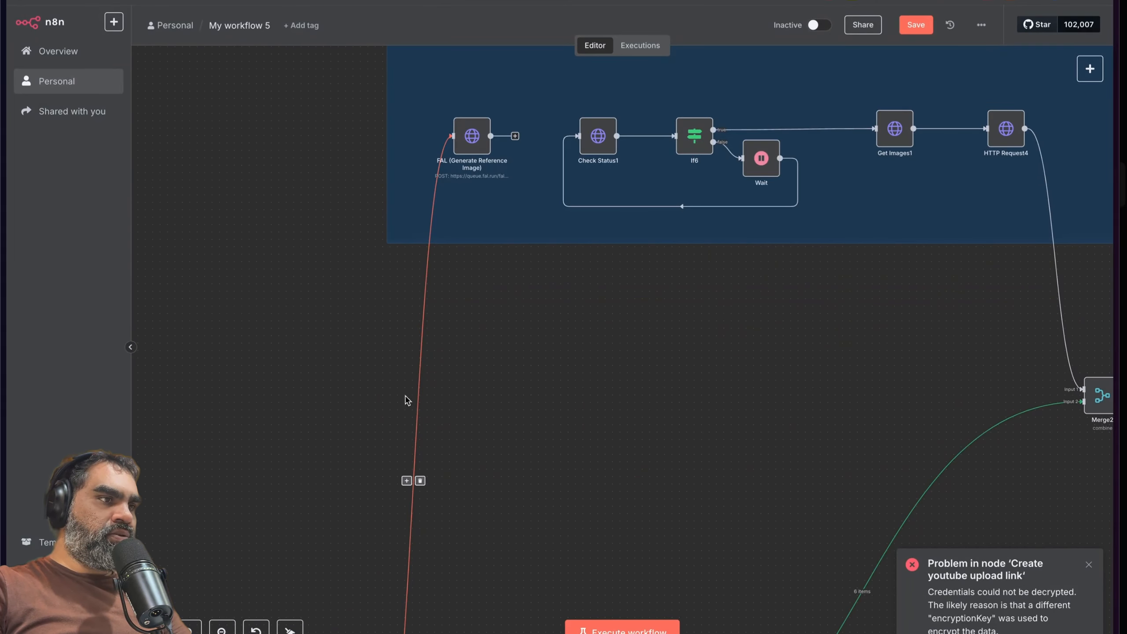
Step: Open FAL (Generate Reference Image), collapse the steps in its Limit input, and read the incoming process description
double_click(470, 134)
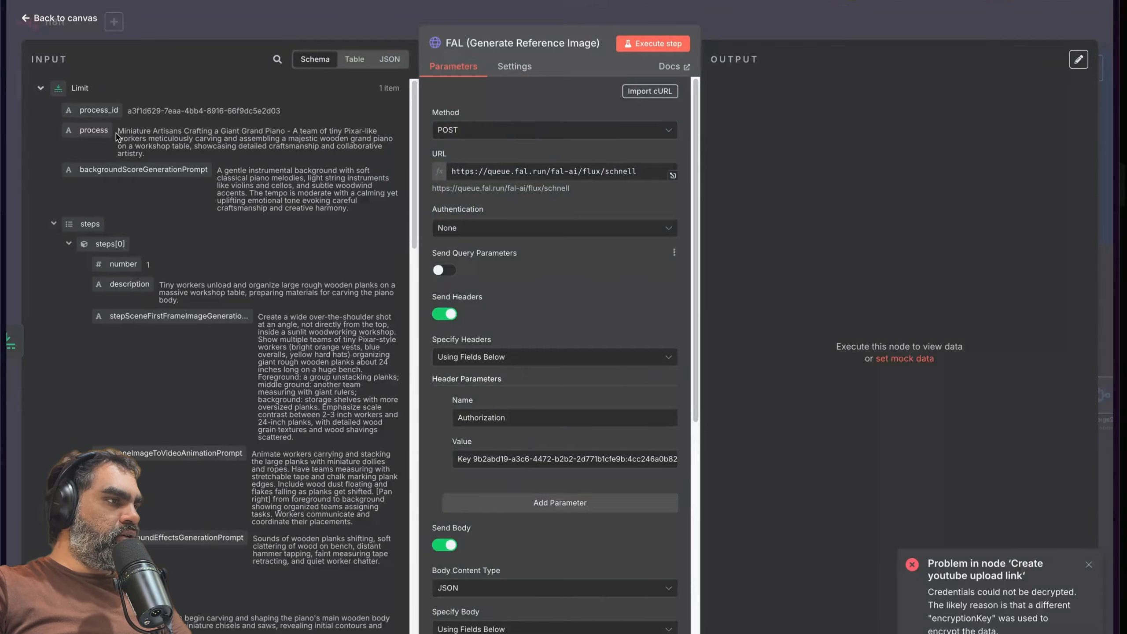
left_click(53, 217)
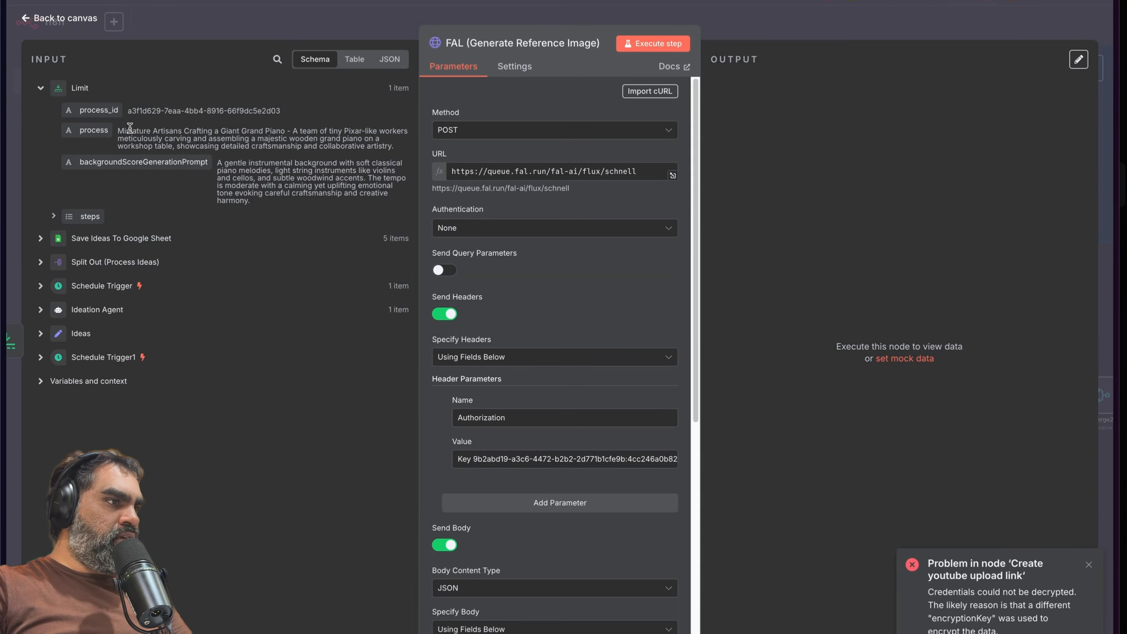
left_click_drag(130, 128, 131, 131)
left_click(226, 145)
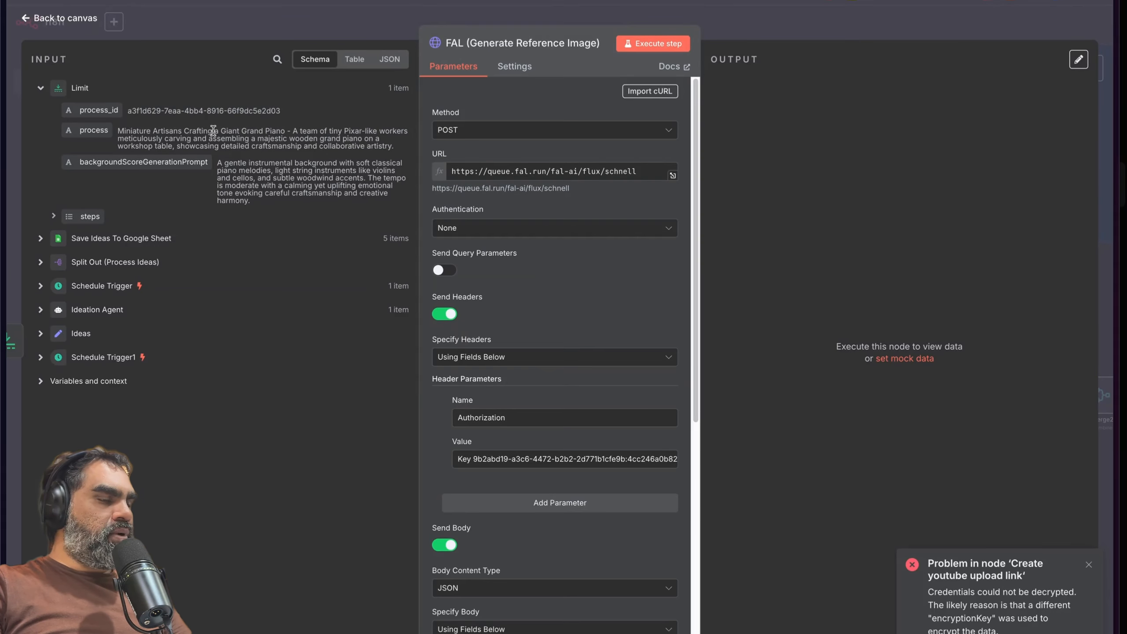
key("Escape")
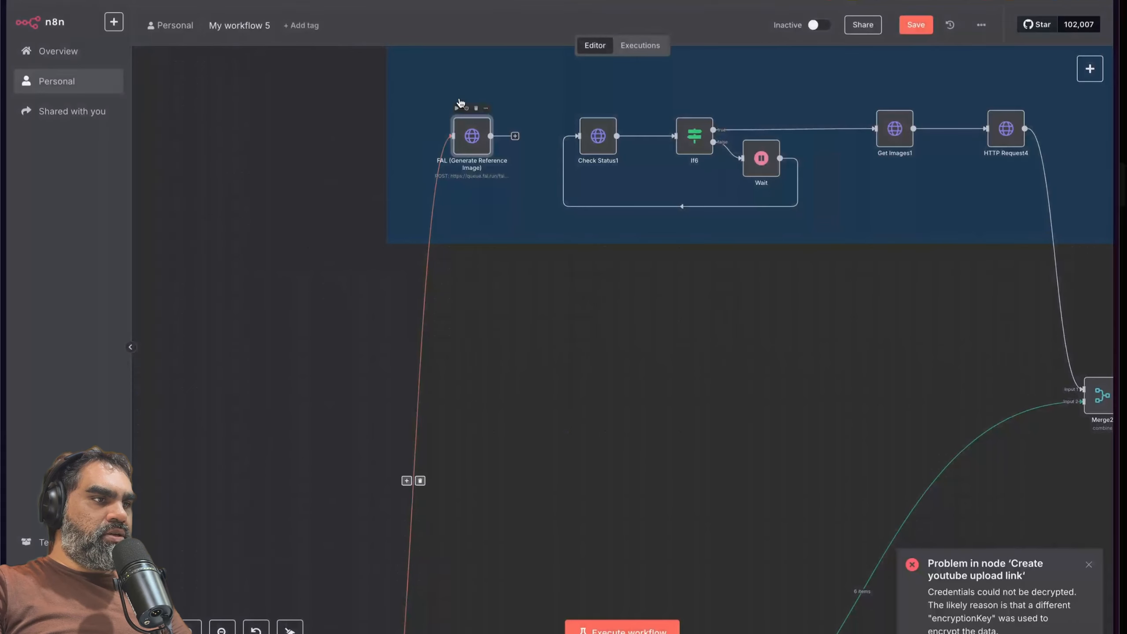
Step: Save the workflow and switch to the FlowSpace notes to show the Automated Scene & Image Creation flowchart
scroll(415, 187, "up", 5)
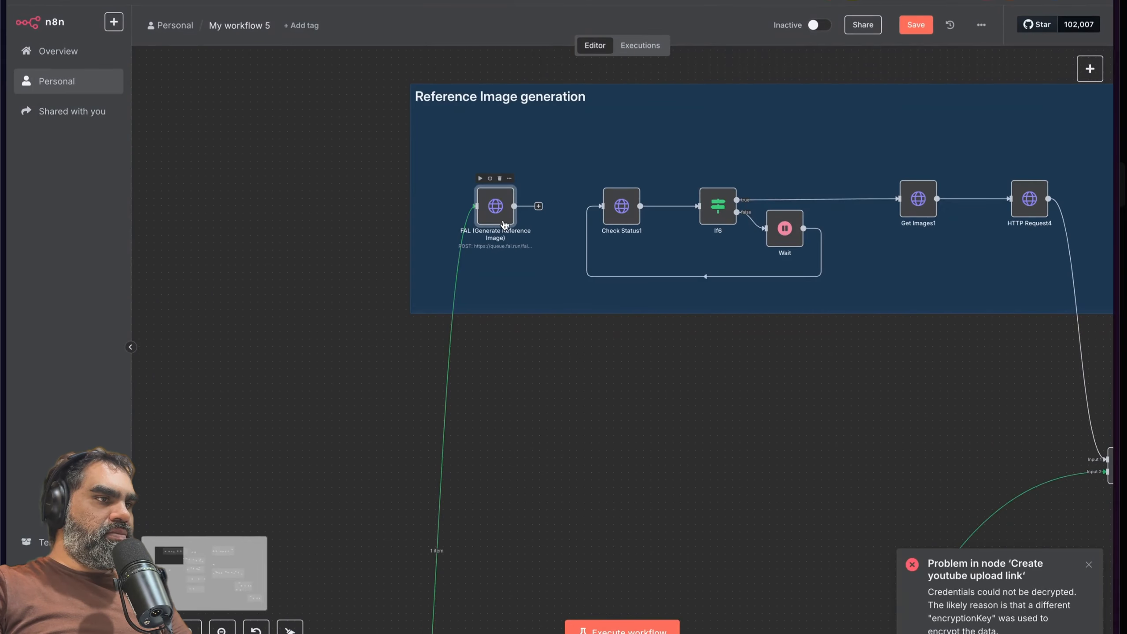
double_click(504, 226)
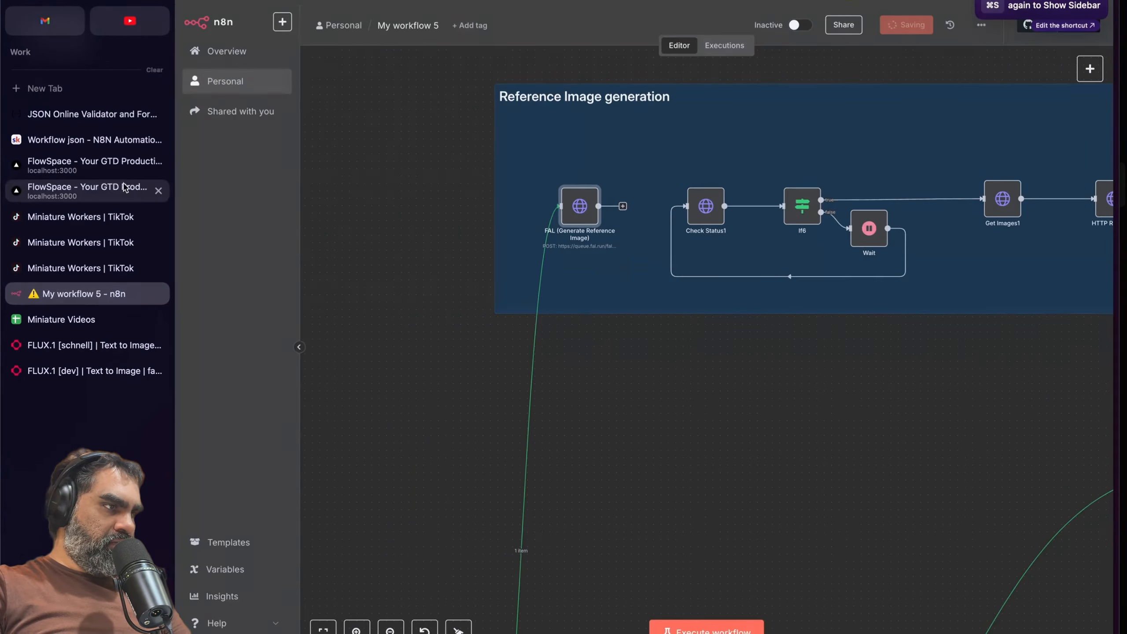
left_click(89, 165)
scroll(437, 253, "down", 10)
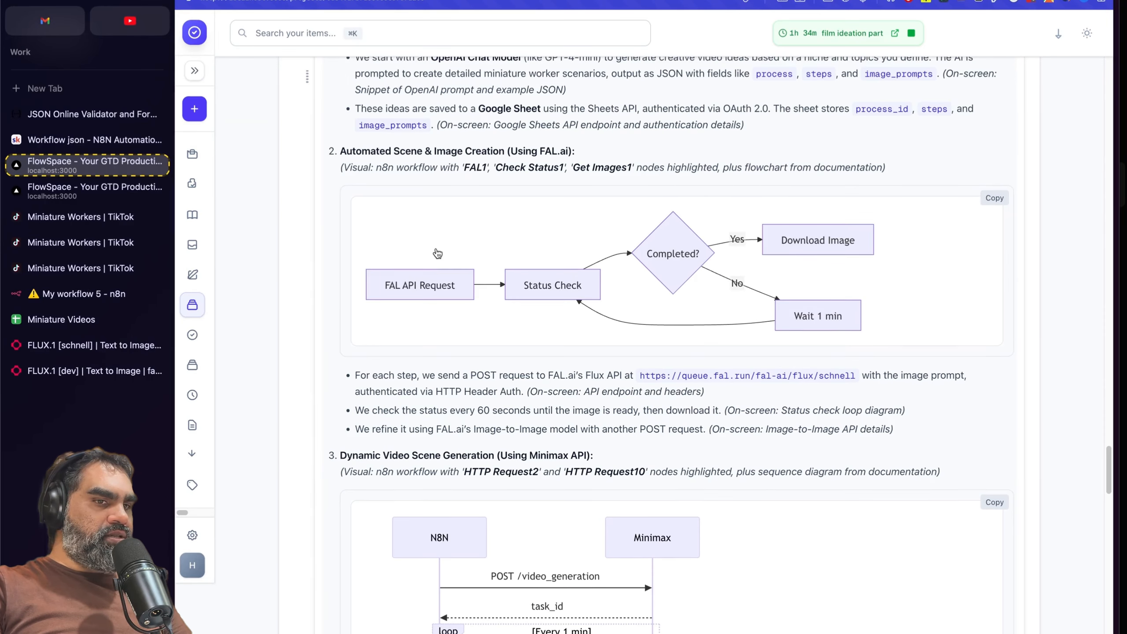
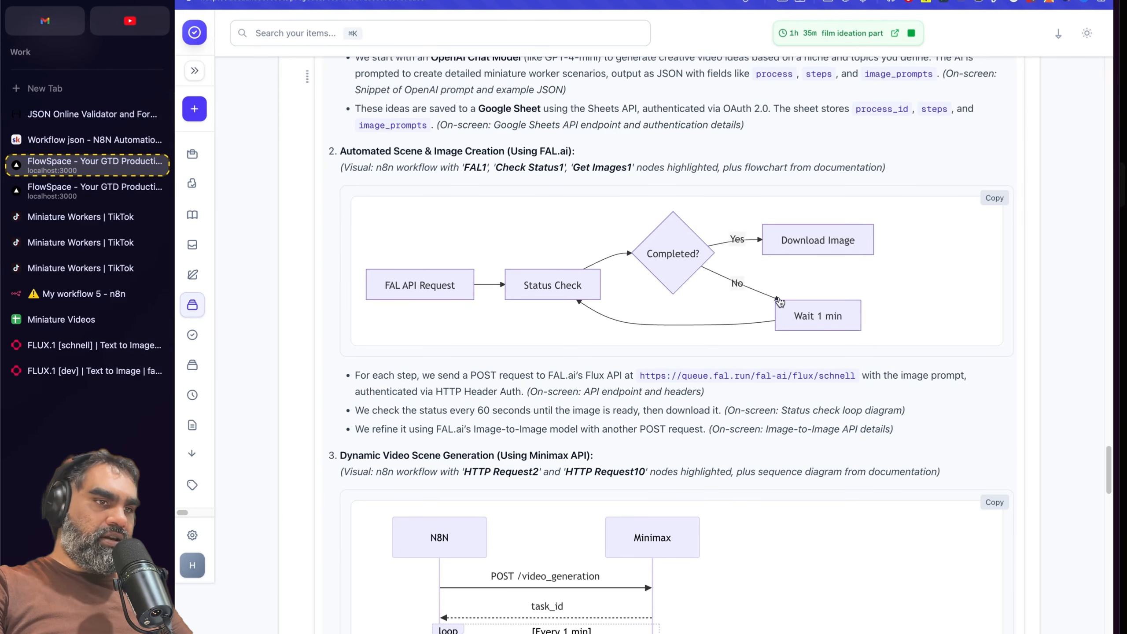
Step: Switch to the n8n workflow, open FAL (Generate Reference Image), highlight its request URL and widen the parameters pane
left_click(84, 294)
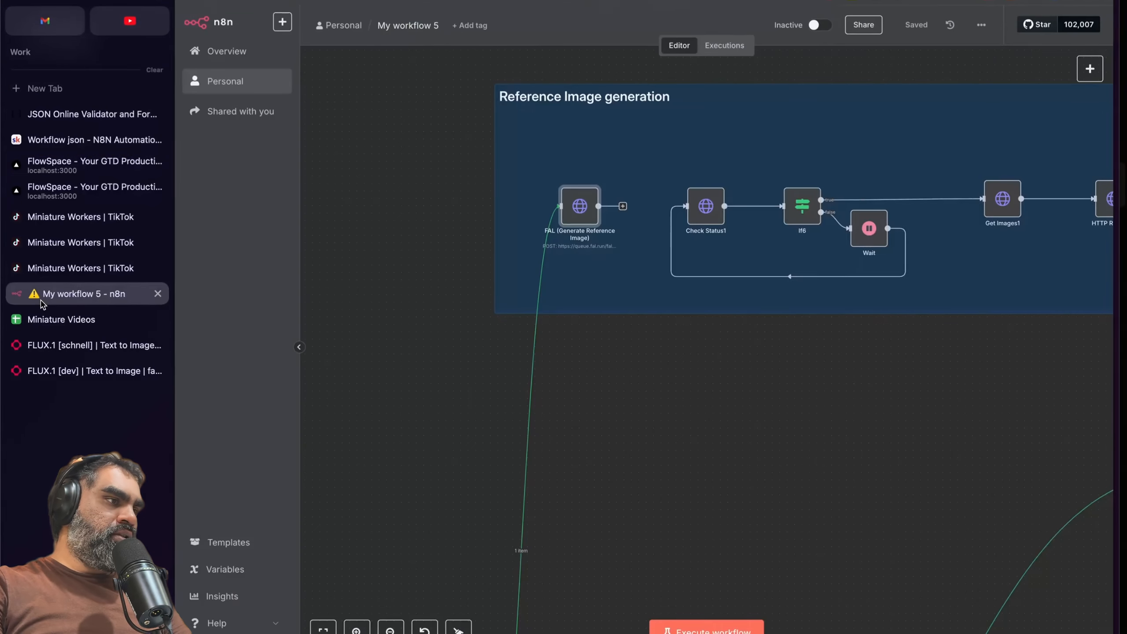
scroll(772, 307, "right", 3)
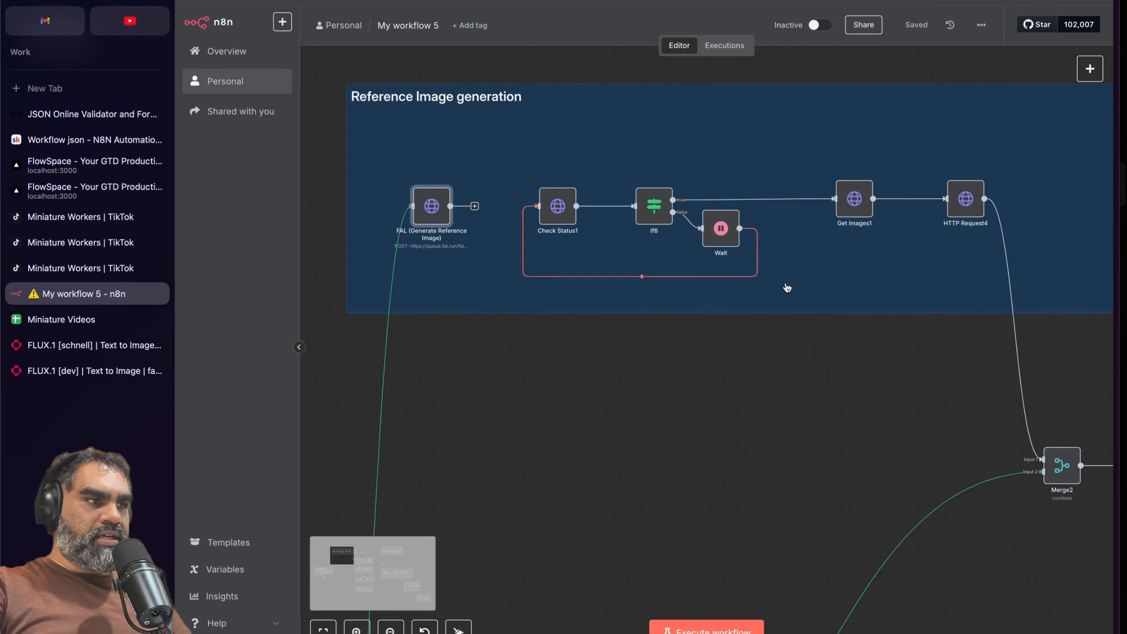
double_click(500, 215)
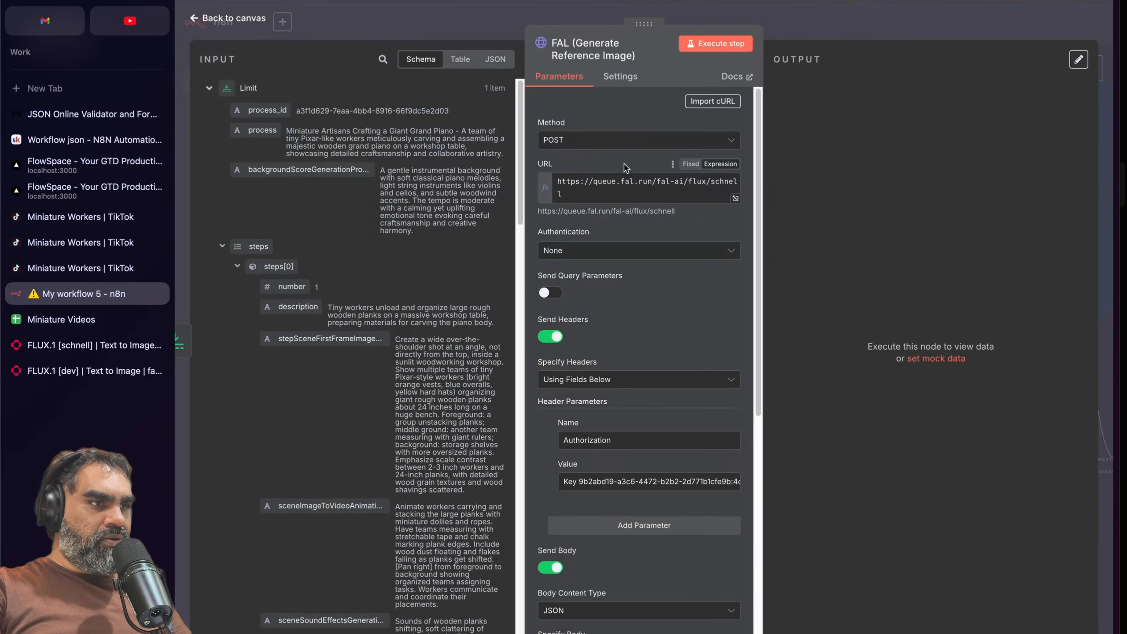
left_click(627, 187)
key("ctrl+a")
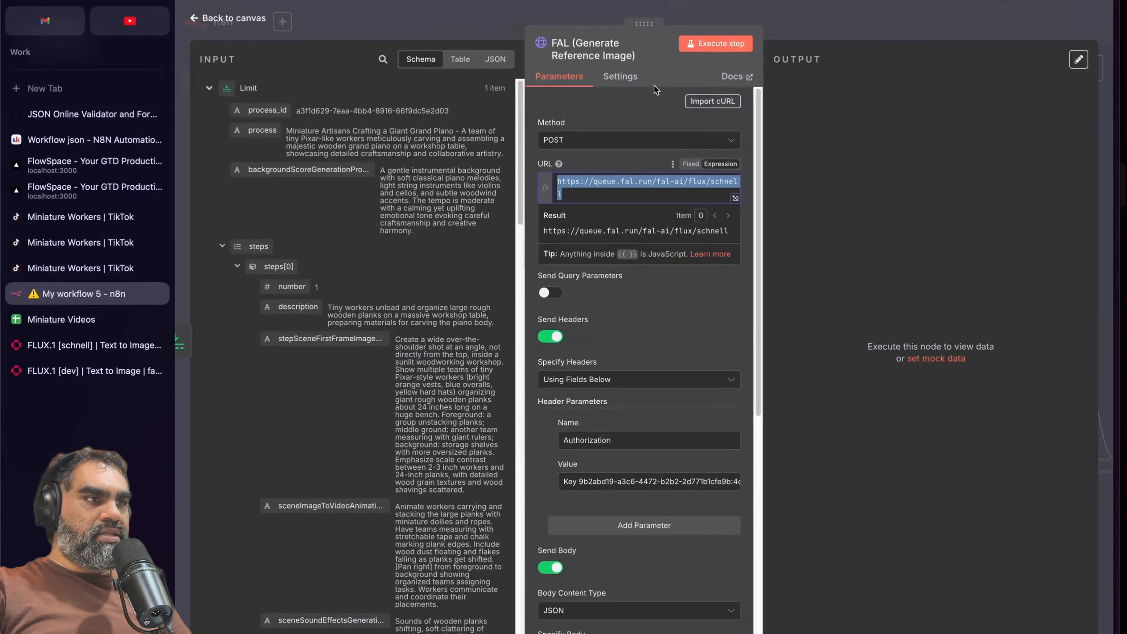
left_click_drag(524, 151, 428, 149)
Step: Search for "fal flux schnell" in a new browser tab and open the FLUX.1 [schnell] Text to Image model page on fal.ai
left_click(108, 405)
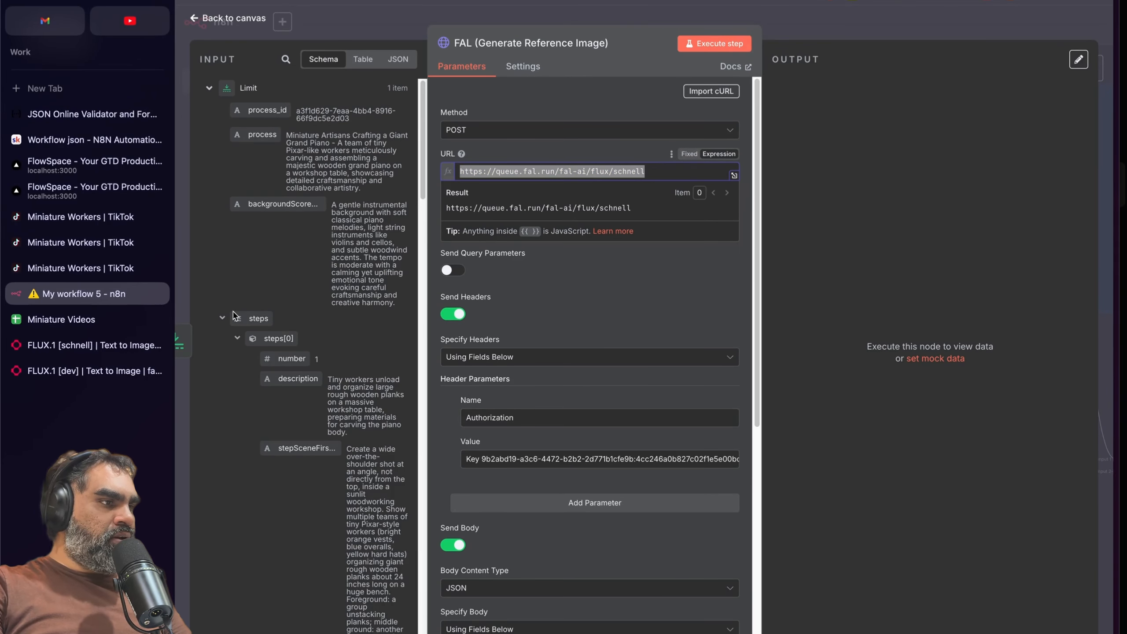
left_click(91, 352)
key("super+t")
type("fal flux")
key("Down")
key("BackSpace")
type("flu")
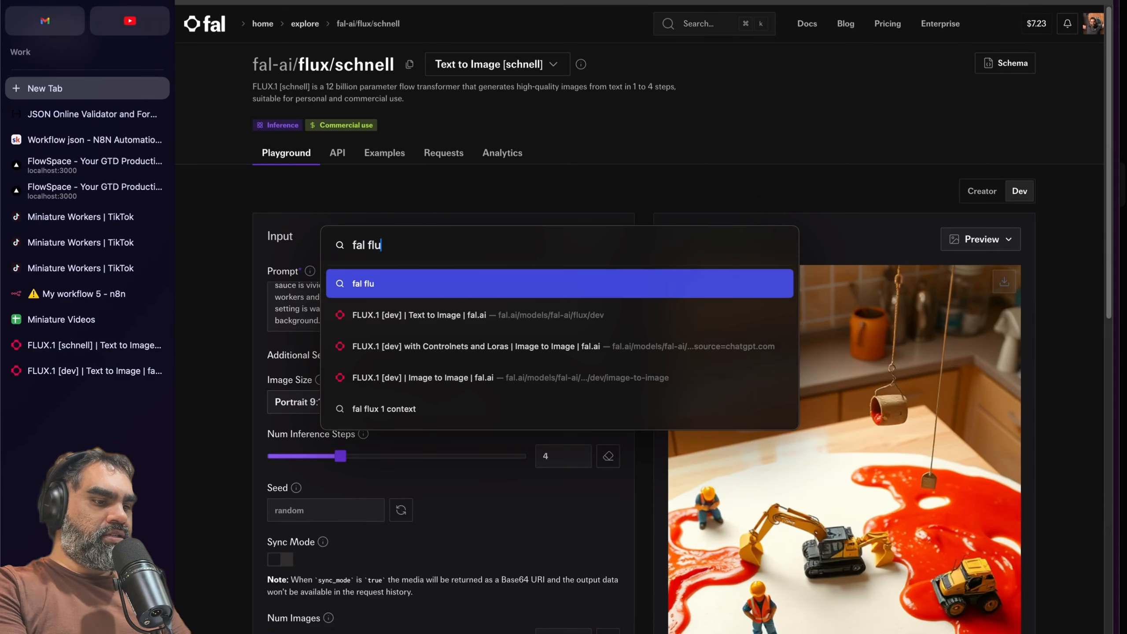
type("x schnell")
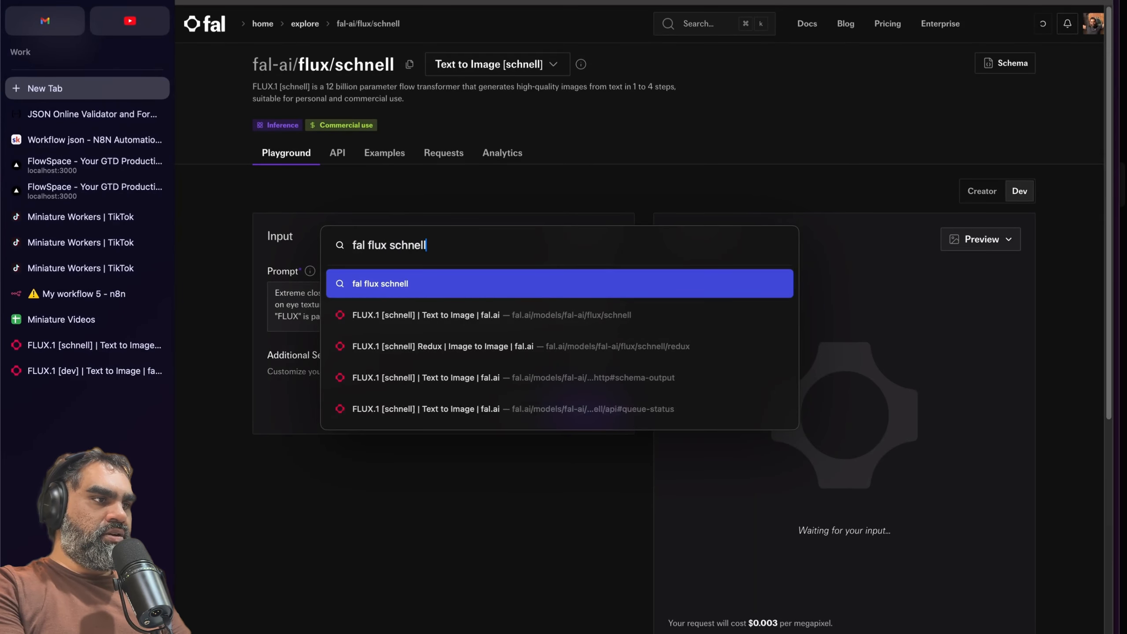
key("Return")
left_click(457, 143)
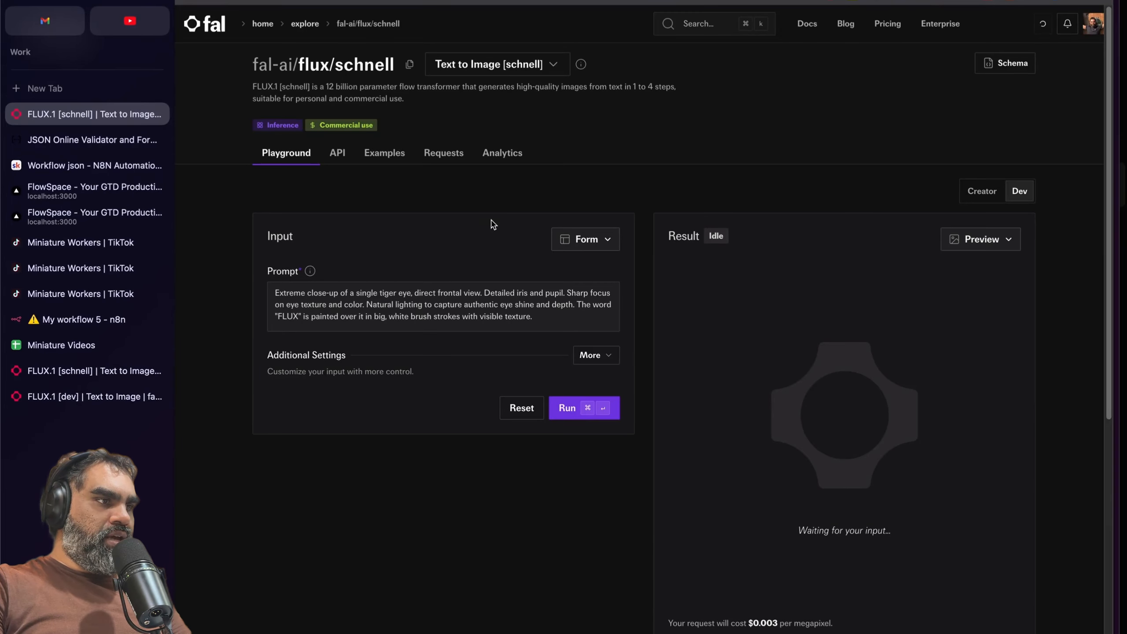
Step: Open the FLUX.1 [schnell] API documentation and go through the Queue topics for submitting a request, fetching its status and getting the result
left_click(338, 153)
left_click(288, 152)
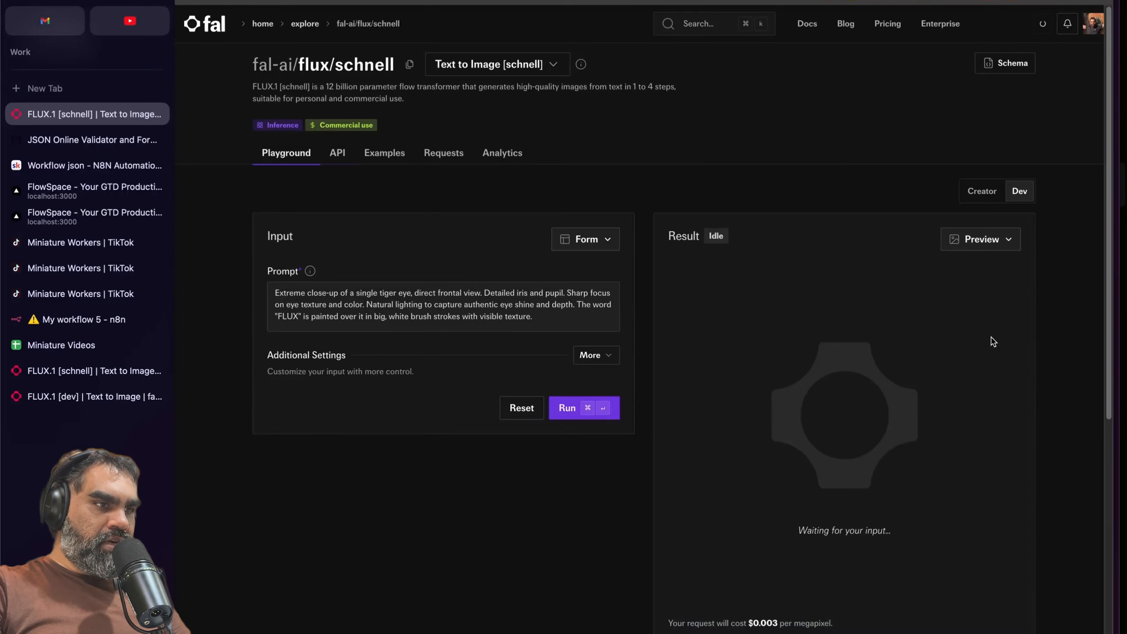
left_click(353, 155)
scroll(448, 266, "down", 3)
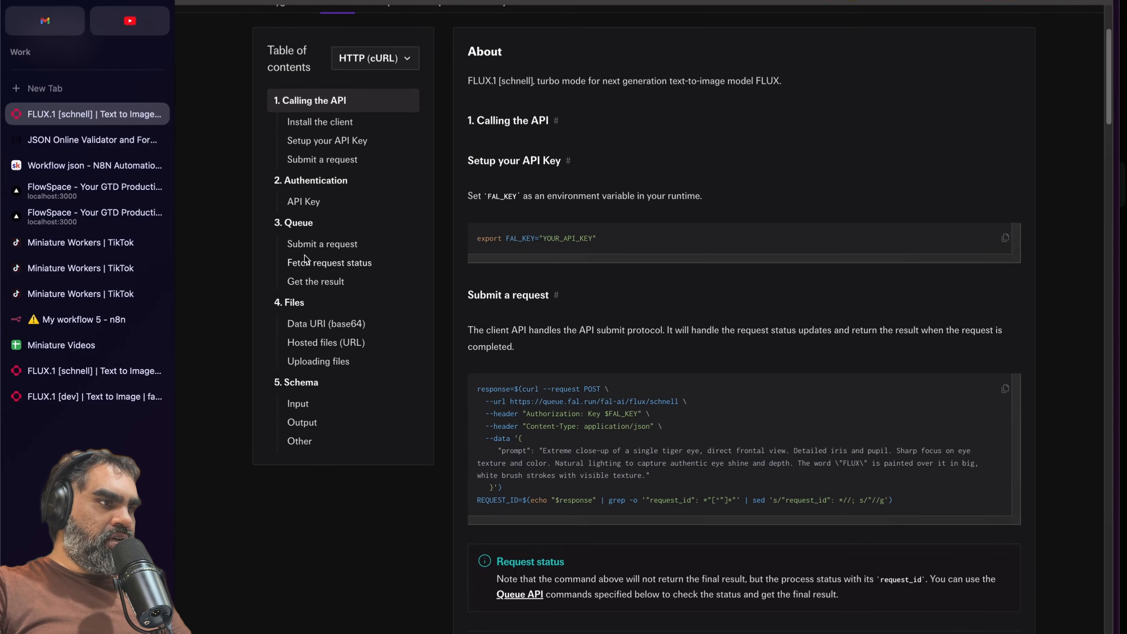
left_click(333, 243)
left_click(335, 253)
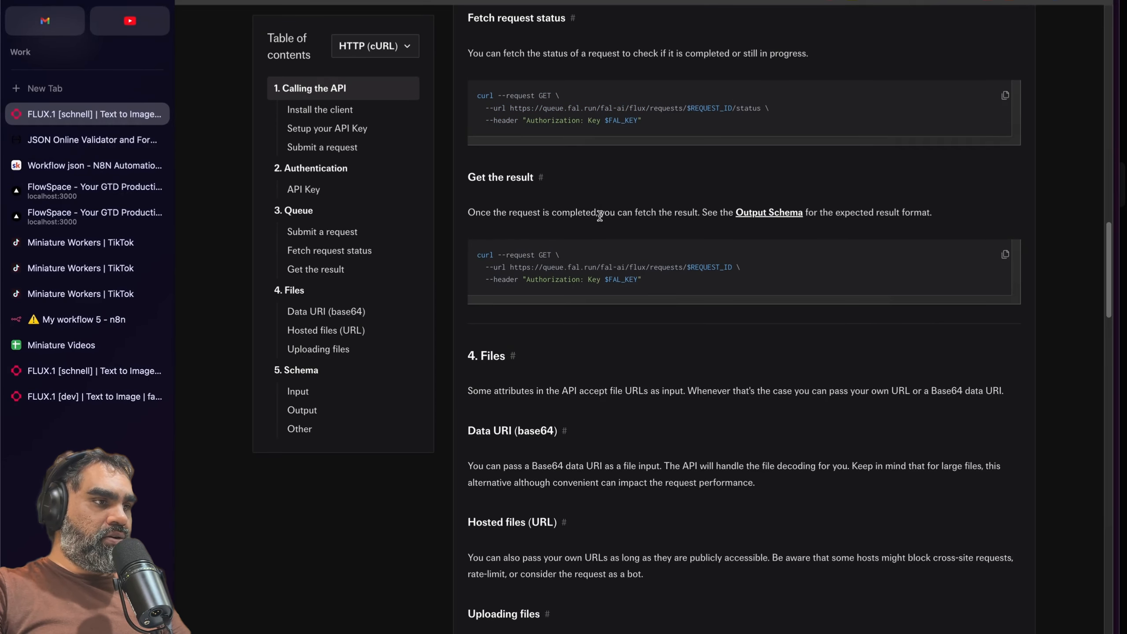
left_click(337, 270)
Step: Review the Queue section's request, status and result commands, and highlight the endpoint URL in the submit command
scroll(666, 360, "up", 10)
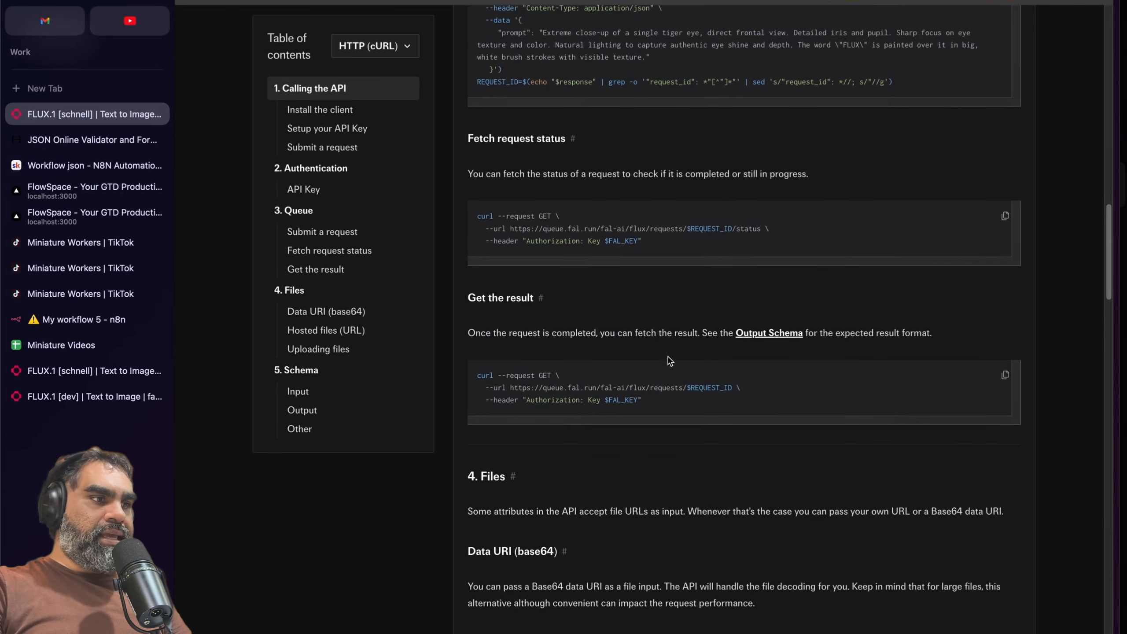
scroll(664, 360, "down", 3)
scroll(534, 365, "up", 5)
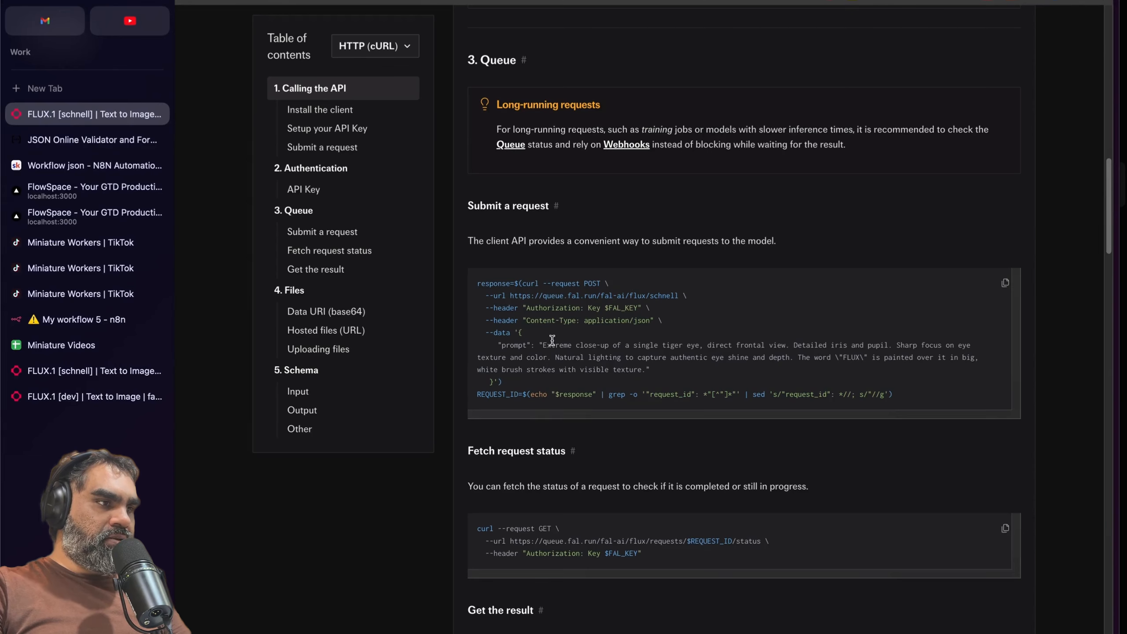
scroll(552, 340, "up", 6)
scroll(499, 299, "down", 11)
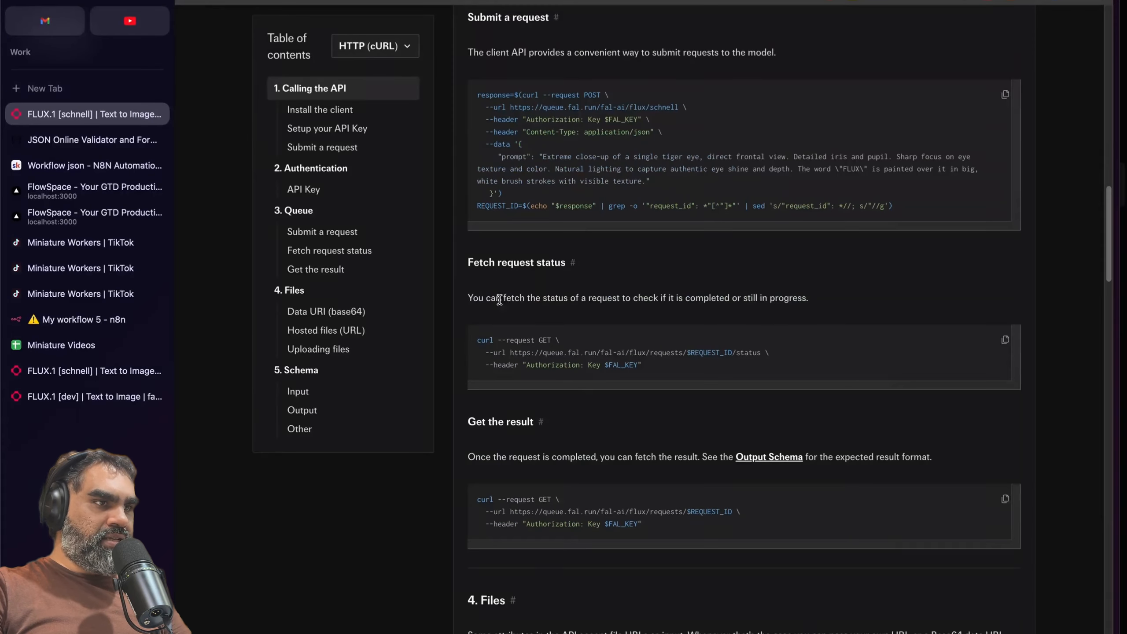
left_click_drag(538, 107, 653, 107)
scroll(556, 183, "up", 20)
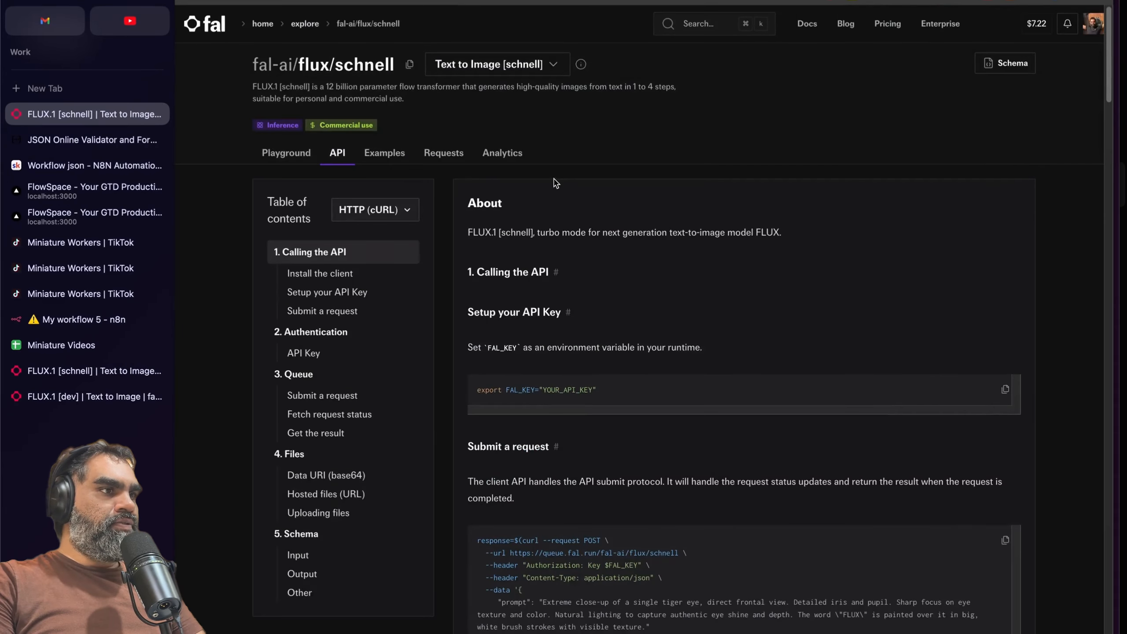
Step: Highlight "/schnell" in the model title and the matching endpoint URL in the Submit a request example under Calling the API
left_click_drag(331, 65, 391, 68)
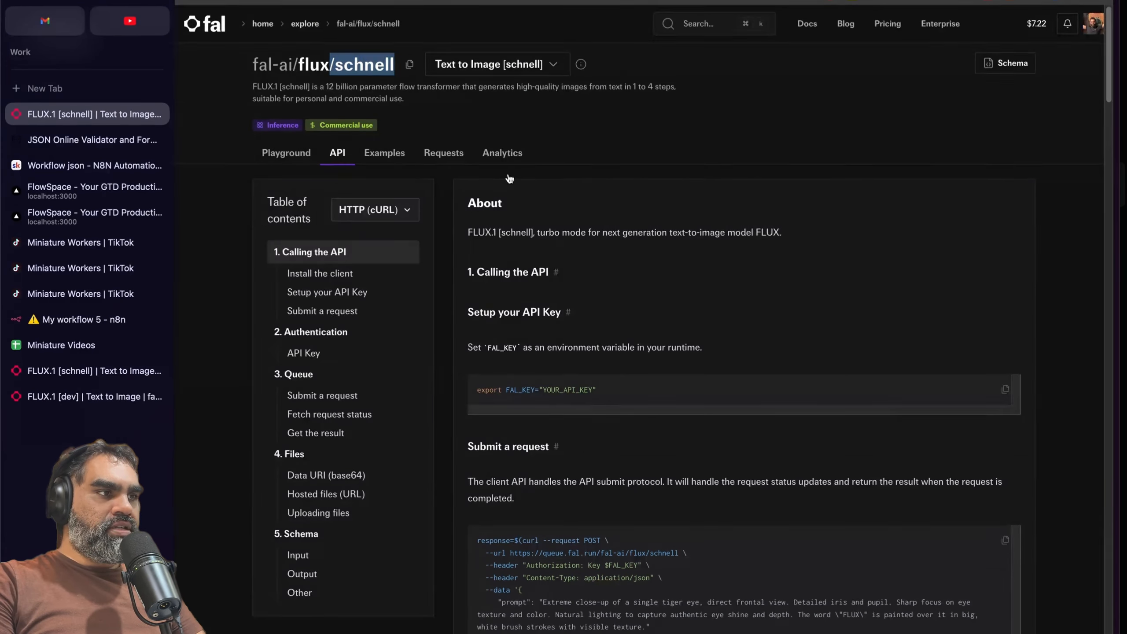
scroll(509, 178, "down", 2)
scroll(698, 432, "down", 3)
left_click_drag(636, 363, 670, 375)
scroll(670, 375, "up", 5)
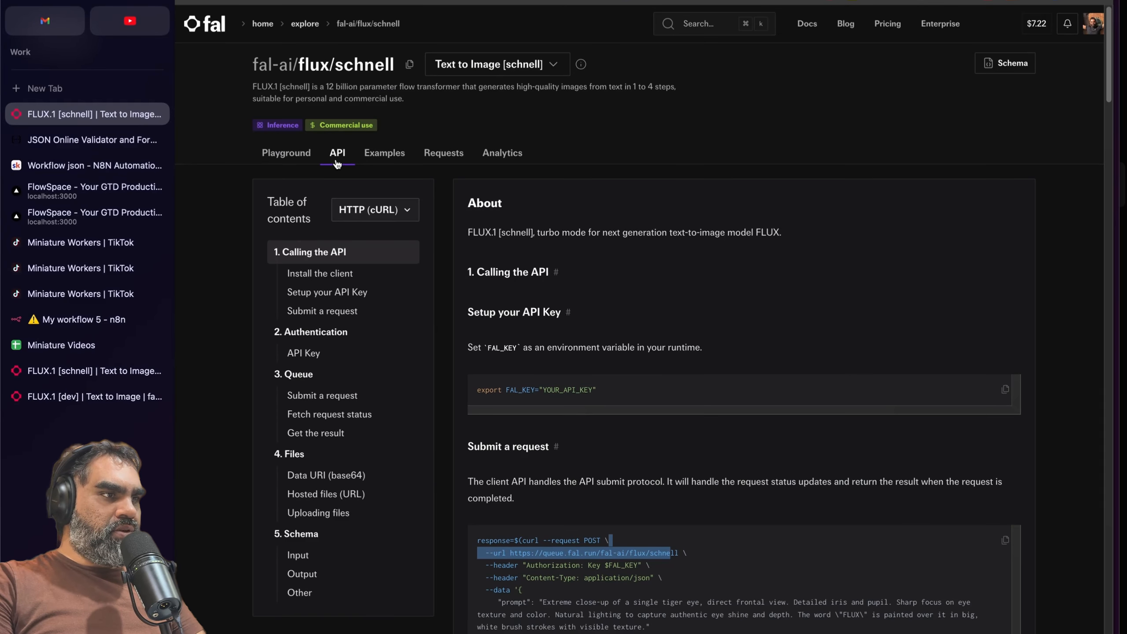
Step: Choose HTTP (cURL) as the documentation's language and select the curl command in the Submit a request example under Calling the API
left_click(375, 210)
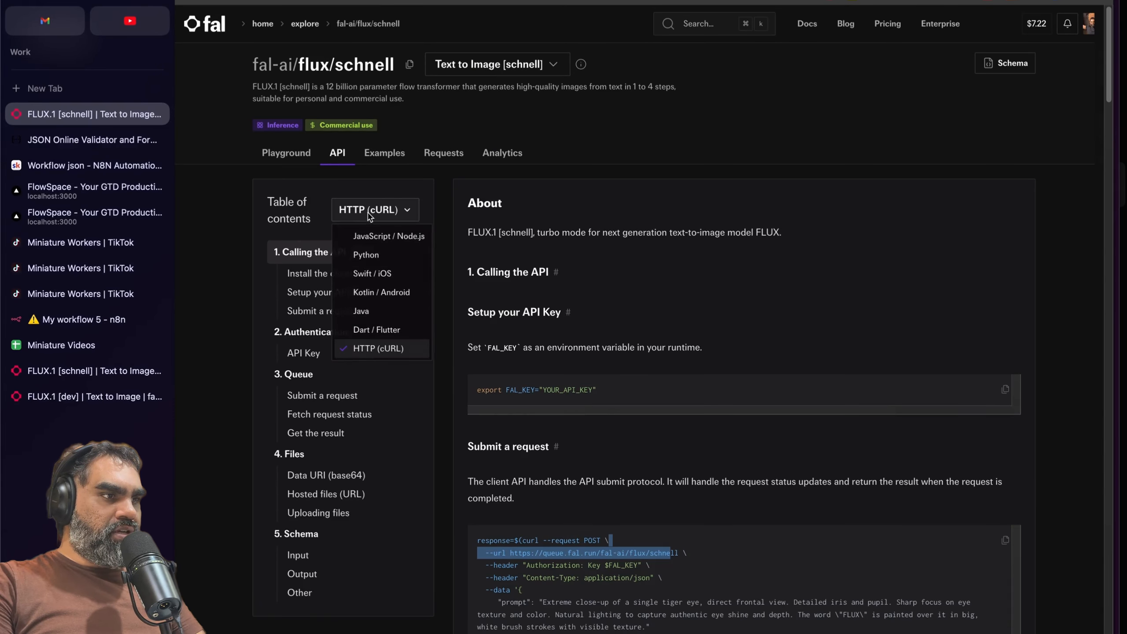
left_click(380, 350)
scroll(630, 329, "down", 10)
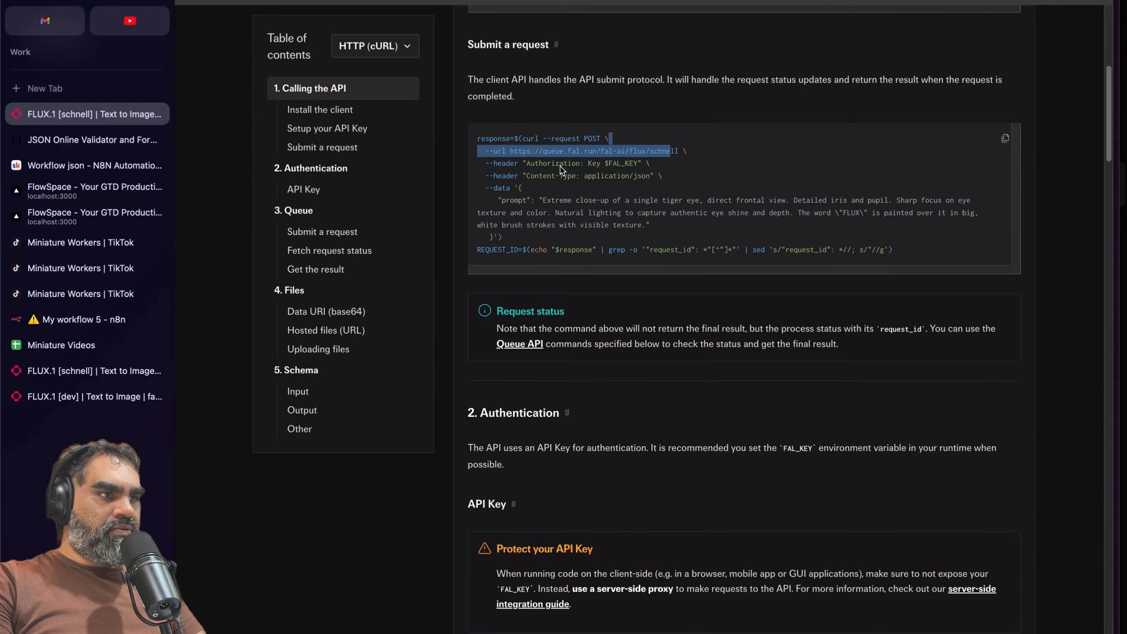
left_click(530, 134)
left_click_drag(523, 136, 503, 241)
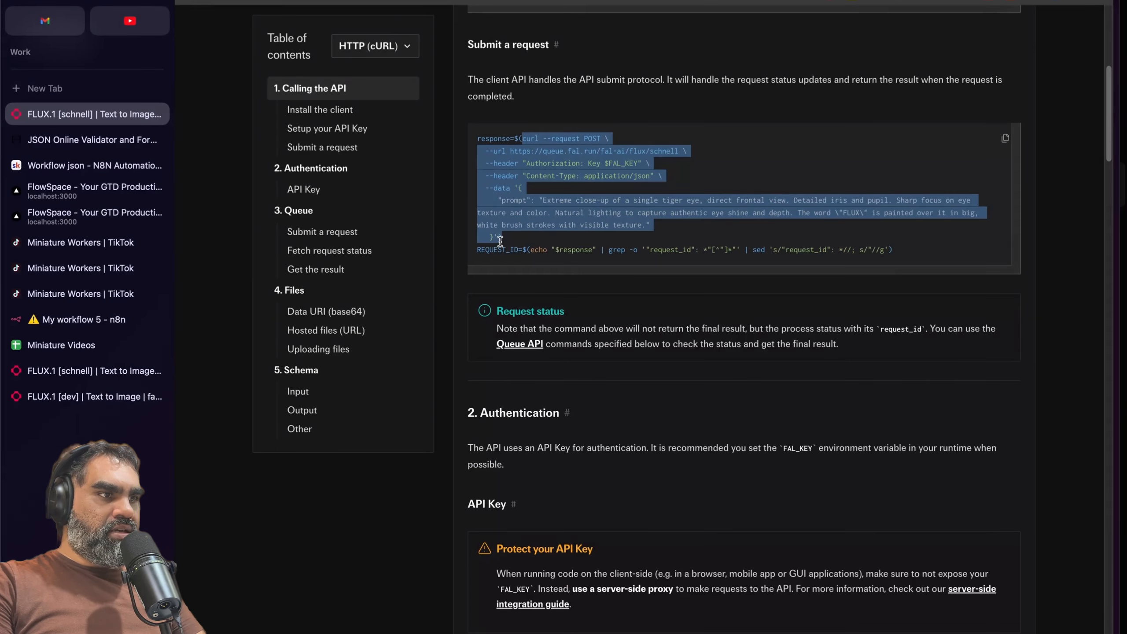
Step: Go to Submit a request in the Queue section and select its curl POST command through the closing brace of the data
left_click(321, 232)
scroll(599, 151, "up", 1)
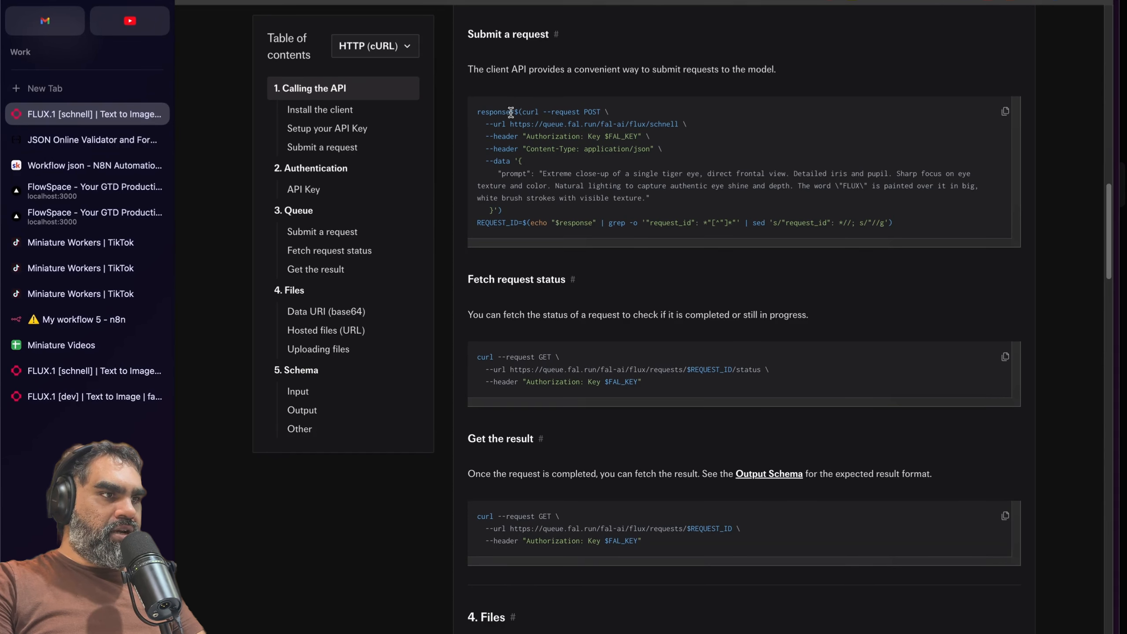
left_click_drag(482, 107, 857, 240)
left_click(527, 120)
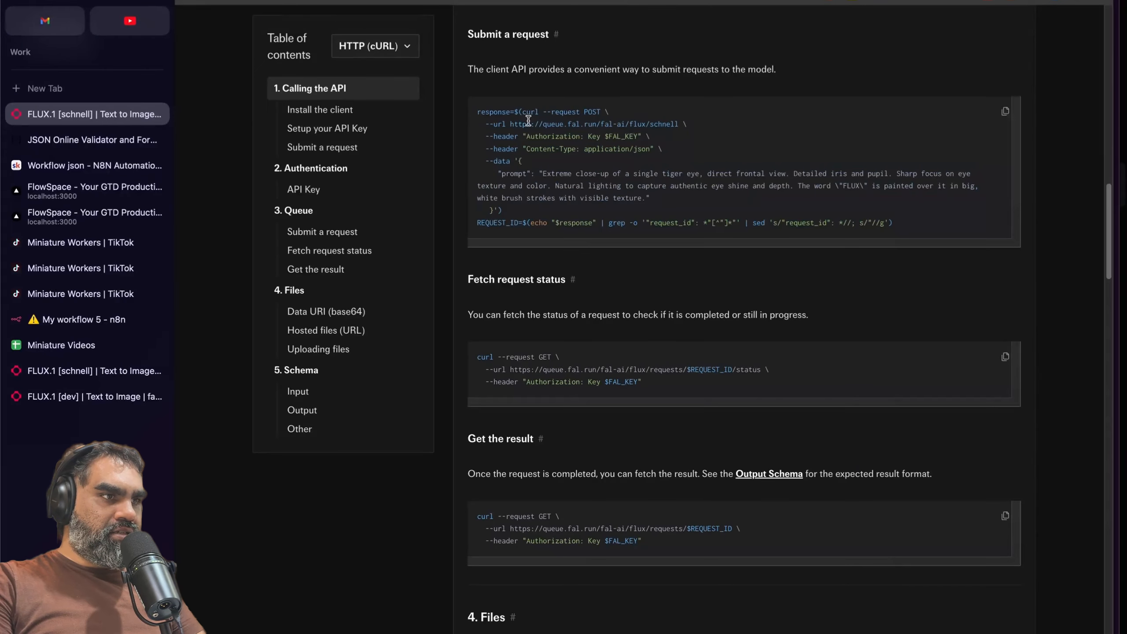
left_click_drag(522, 110, 496, 209)
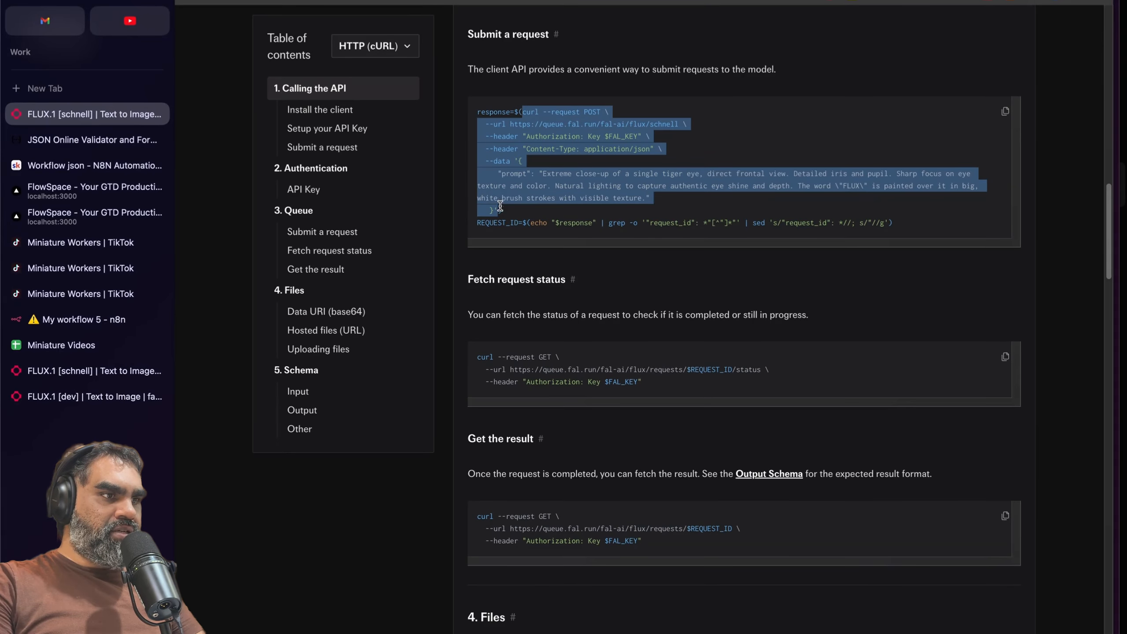
Step: Return to the n8n workflow, close the FAL (Generate Reference Image) settings and bring the Limit node's output into view
left_click(73, 323)
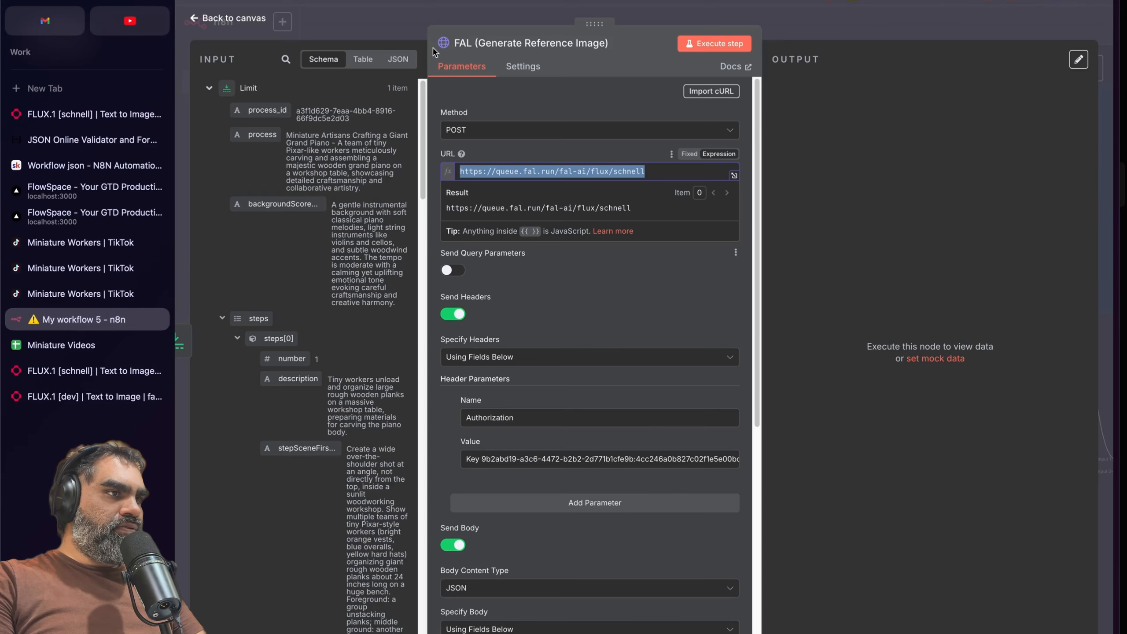
key("Escape")
scroll(529, 283, "down", 5)
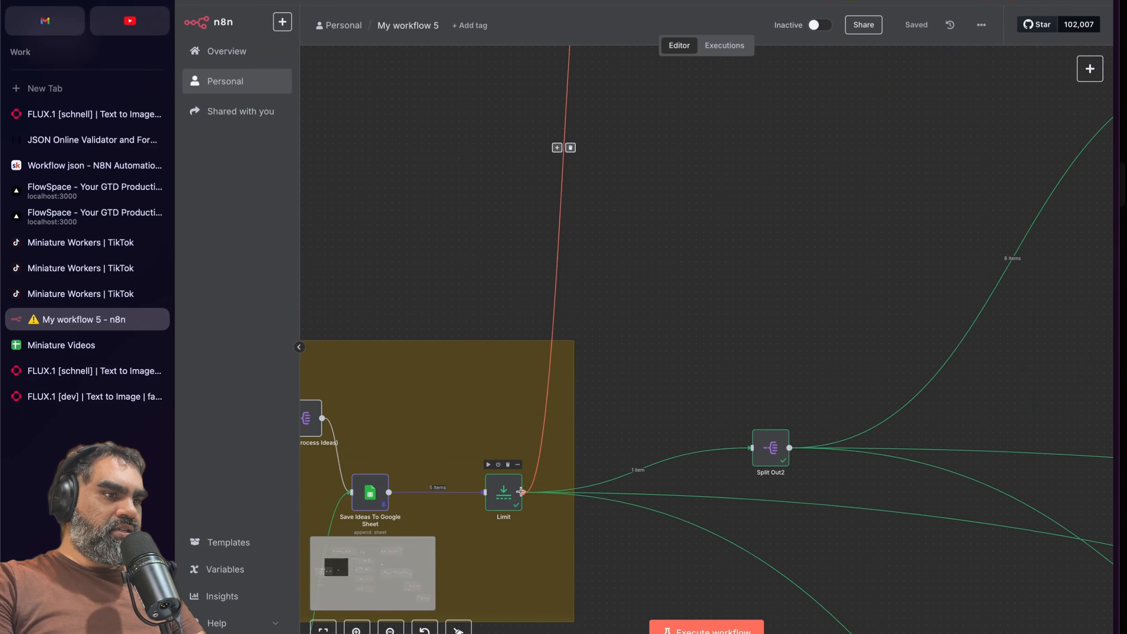
Step: Add an HTTP Request node to the output of the Limit node
left_click_drag(522, 492, 457, 176)
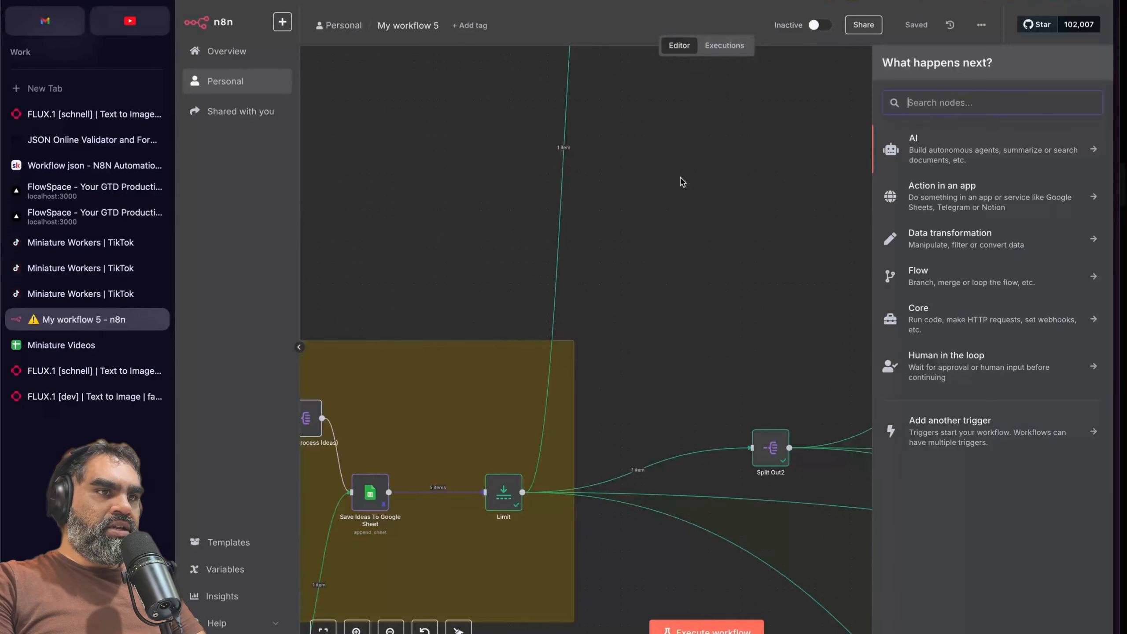
left_click(738, 325)
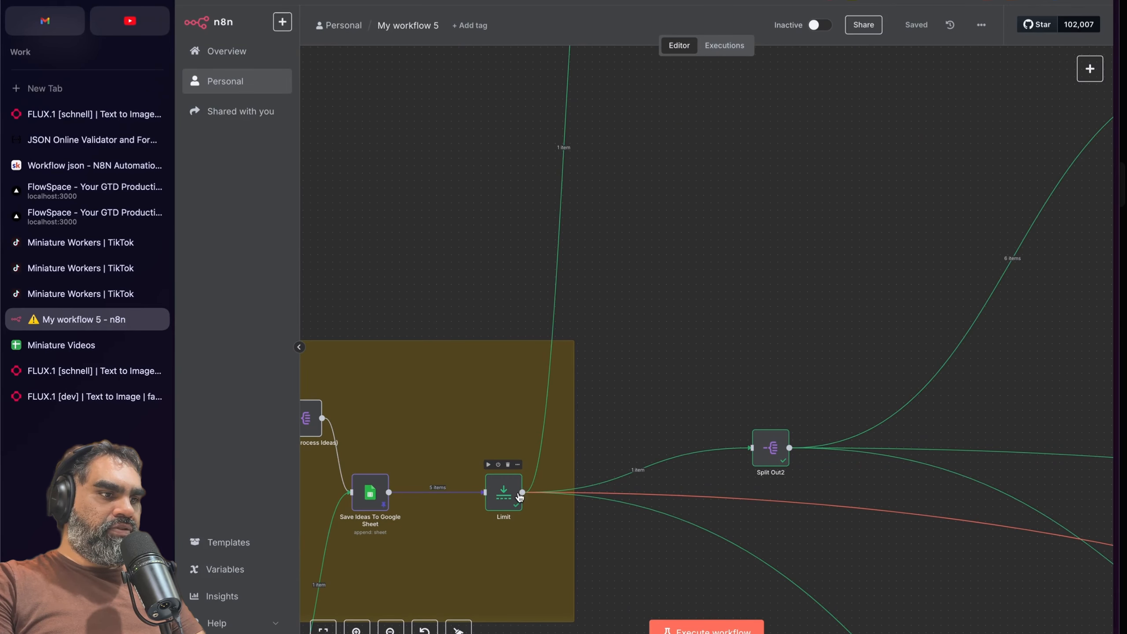
left_click(559, 146)
type("http")
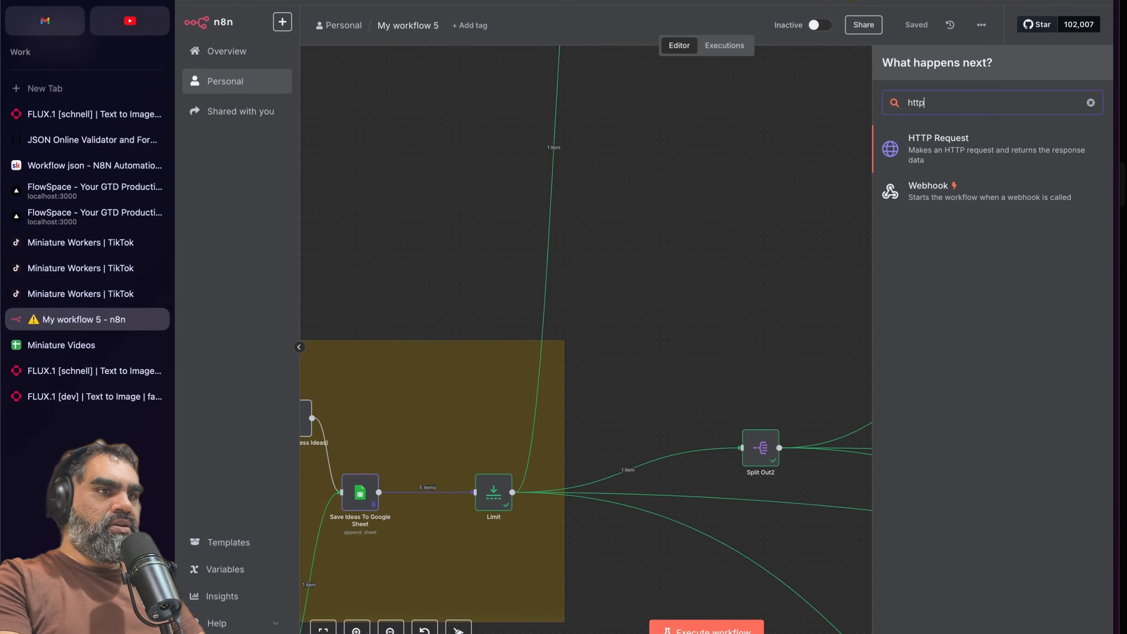
key("Return")
left_click(722, 92)
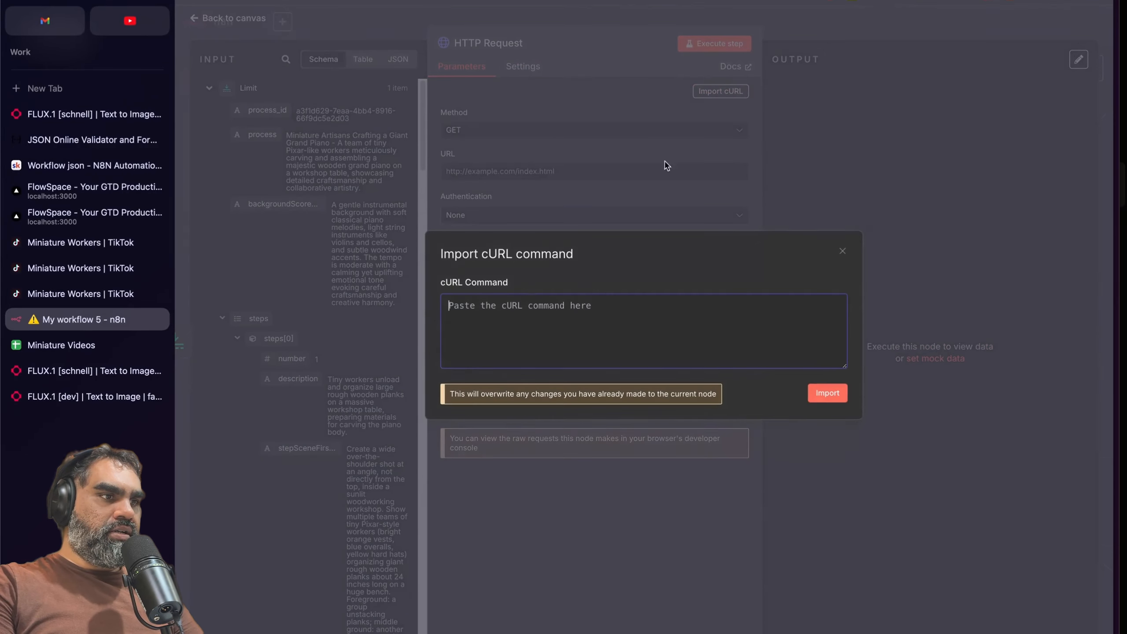
key("ctrl+v")
scroll(505, 352, "up", 5)
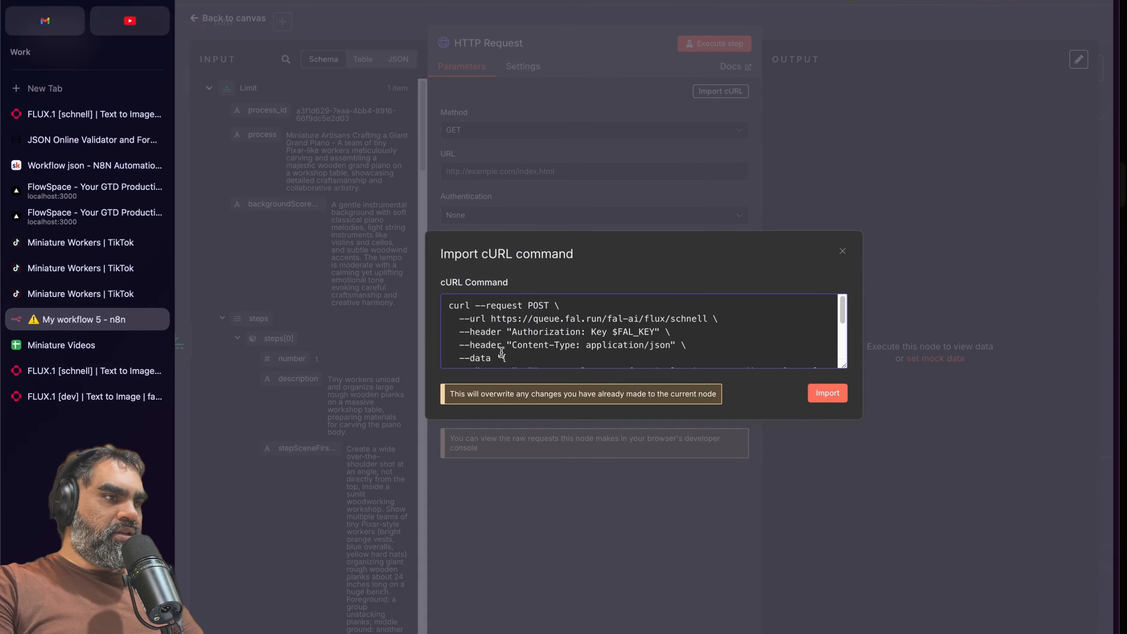
left_click(827, 393)
scroll(695, 449, "down", 5)
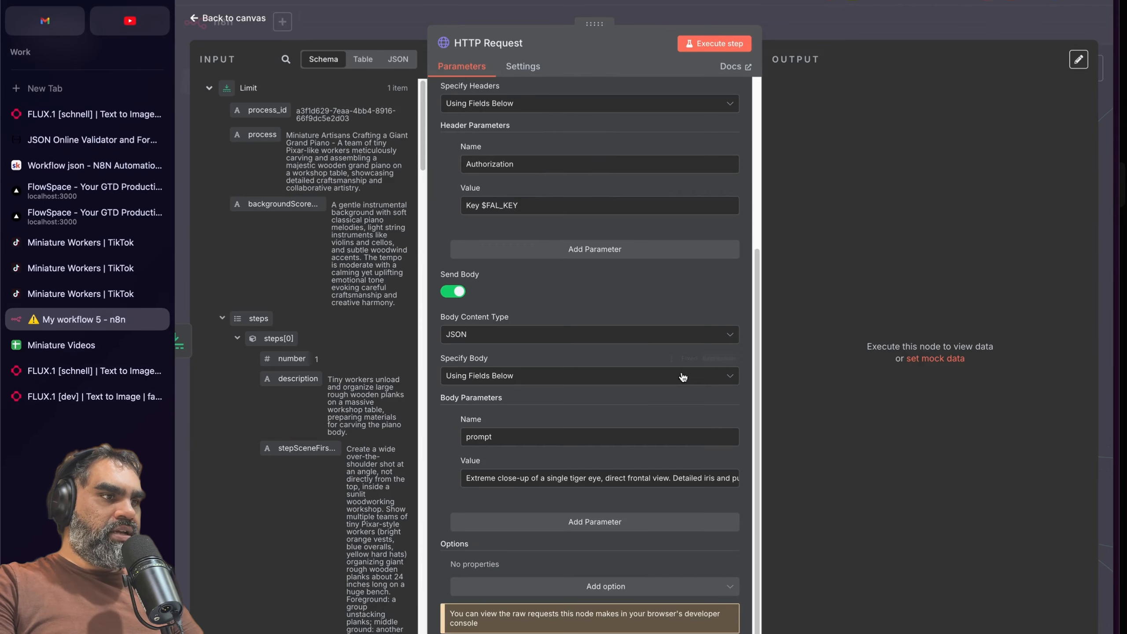
scroll(695, 450, "up", 5)
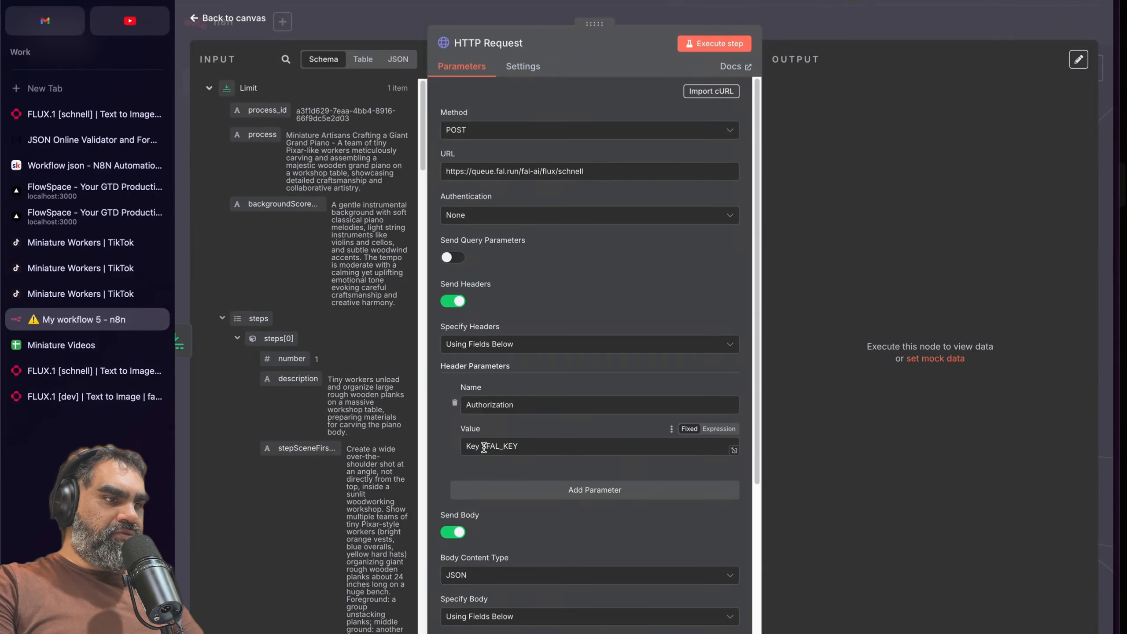
Step: Open fal.ai in the browser and go to the account's API keys page
left_click_drag(482, 447, 542, 467)
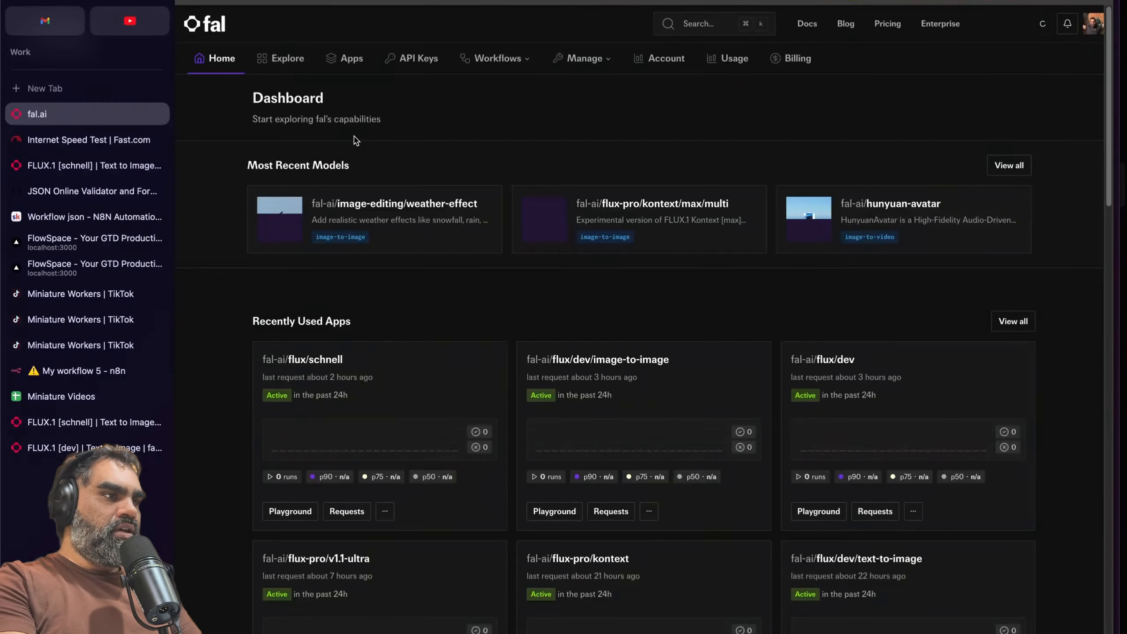
key("super+shift+n")
type("fal.ai")
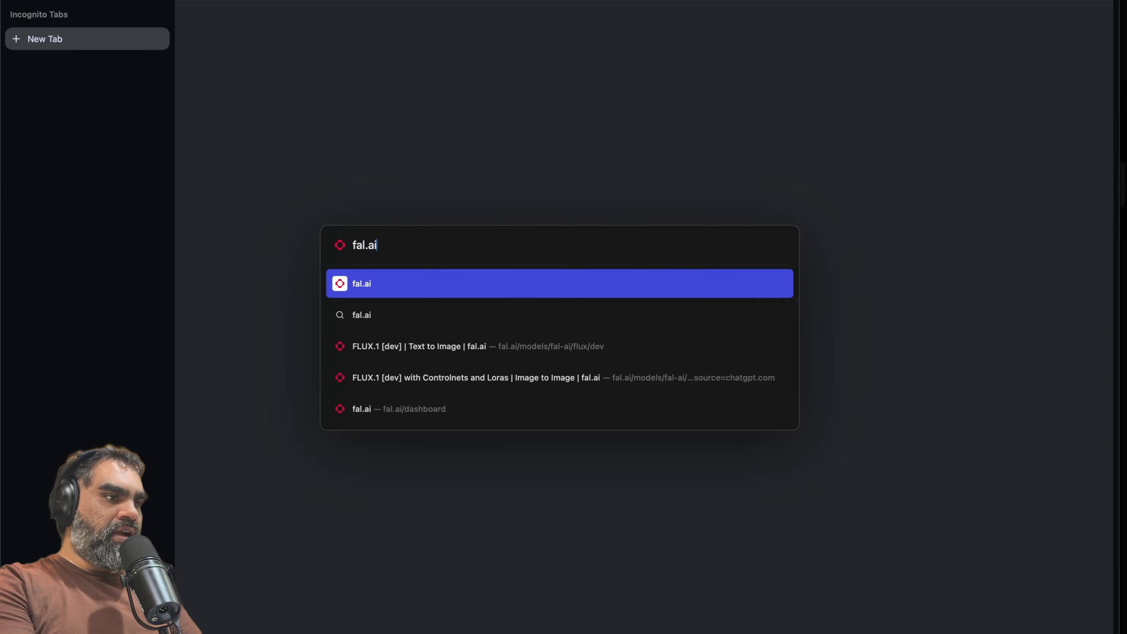
key("Return")
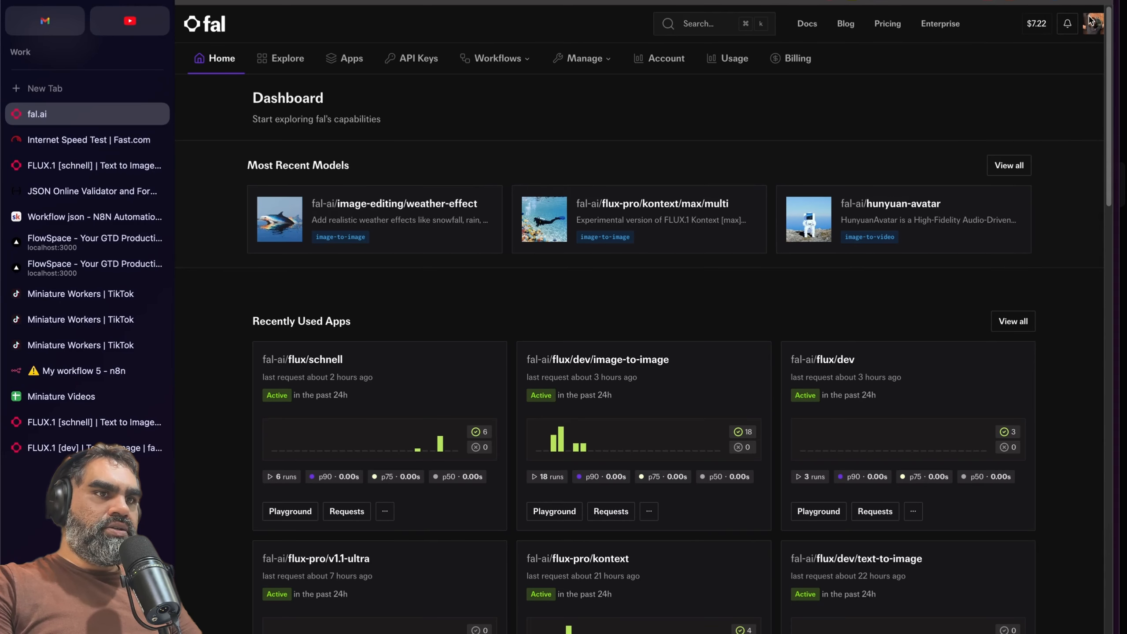
left_click(1091, 19)
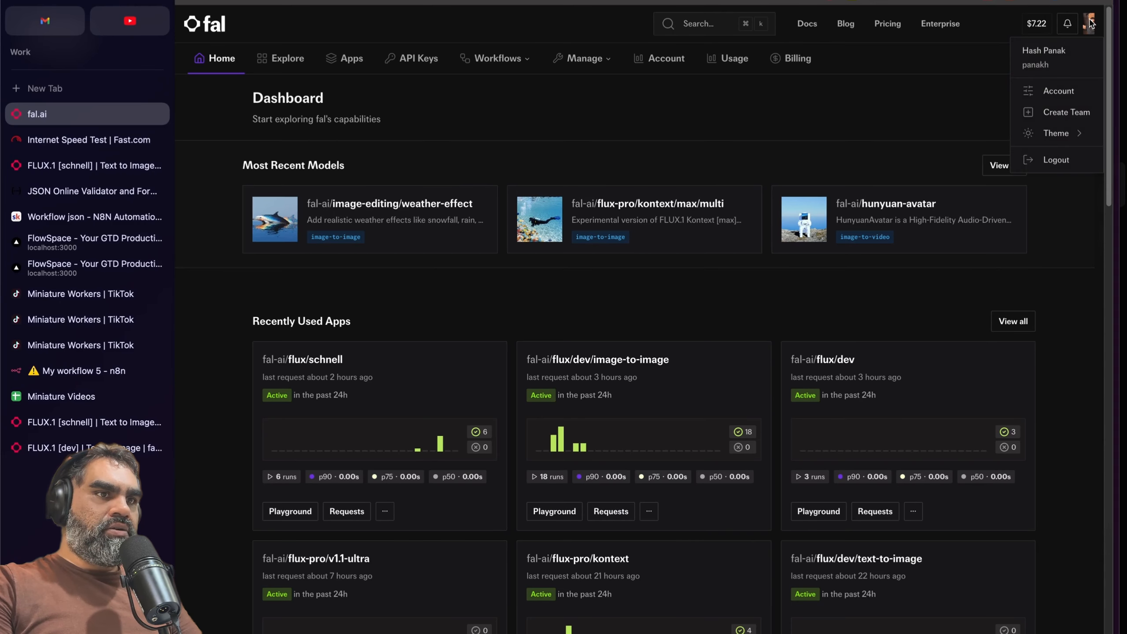
left_click(1052, 107)
left_click(381, 65)
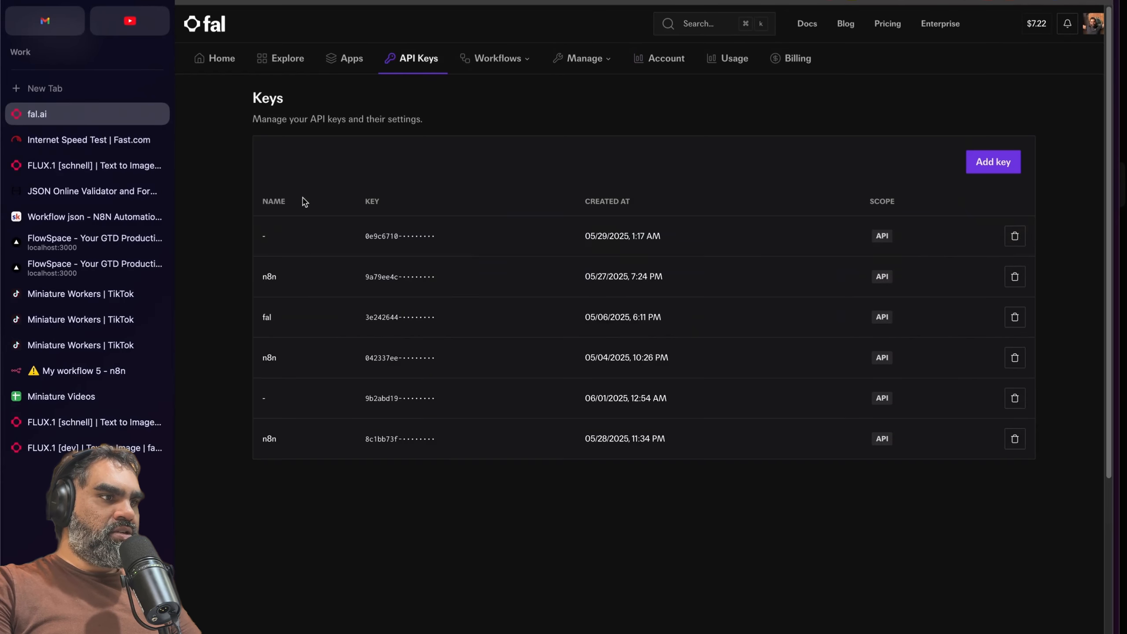
Step: Create a new fal key with API scope and no name, and copy the generated key
left_click(993, 162)
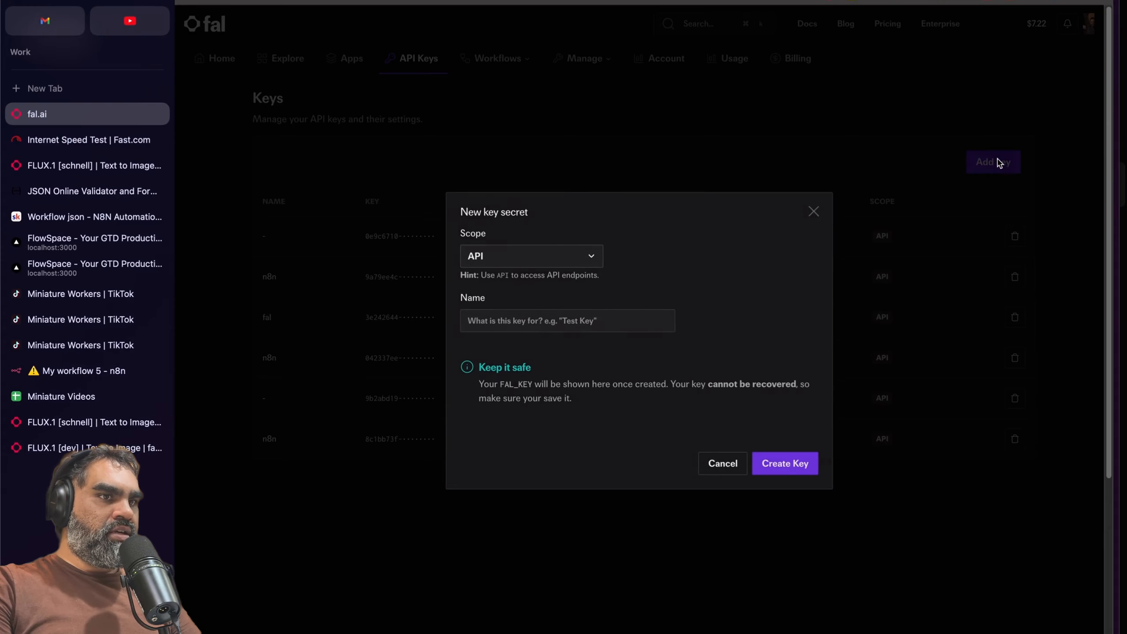
left_click(800, 470)
triple_click(510, 397)
key("ctrl+c")
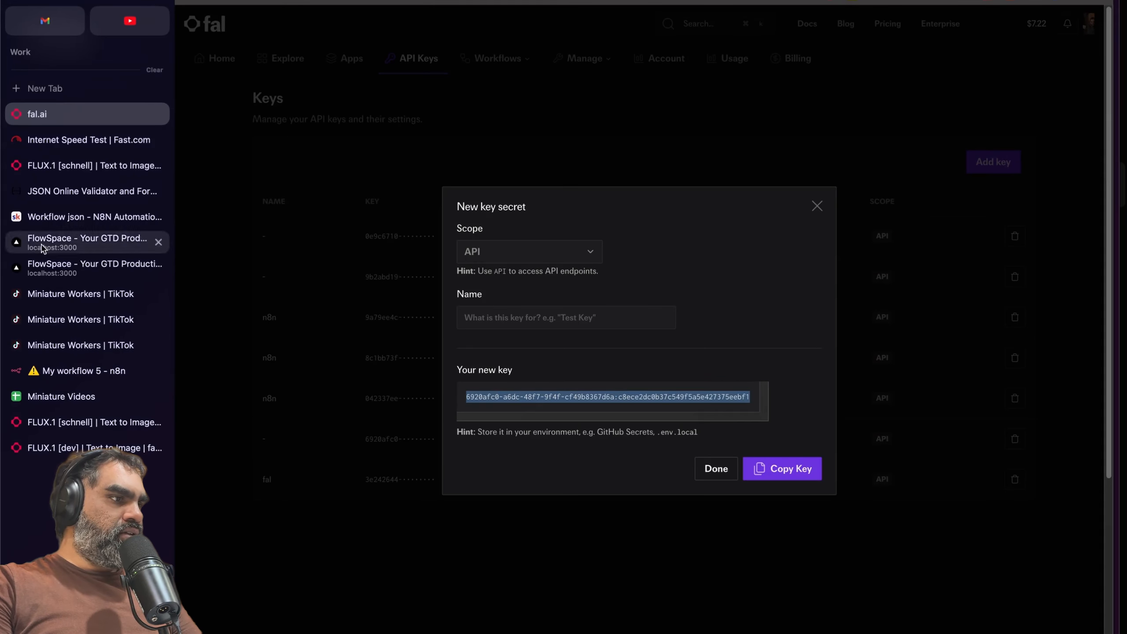
Step: Return to the n8n workflow and replace the $FAL_KEY placeholder in the Authorization header value with the copied API key
key("ctrl+Tab")
left_click(84, 370)
double_click(538, 161)
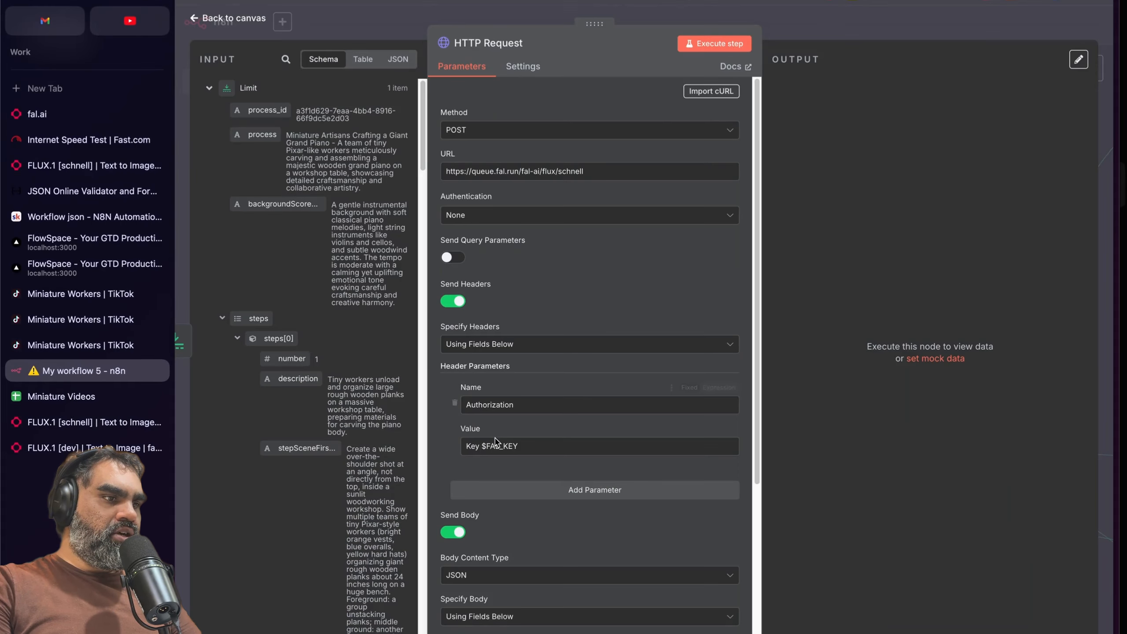
double_click(503, 445)
key("ctrl+v")
Step: Switch the prompt body parameter's value to an expression and clear the sample tiger-eye text
scroll(503, 445, "down", 5)
triple_click(475, 478)
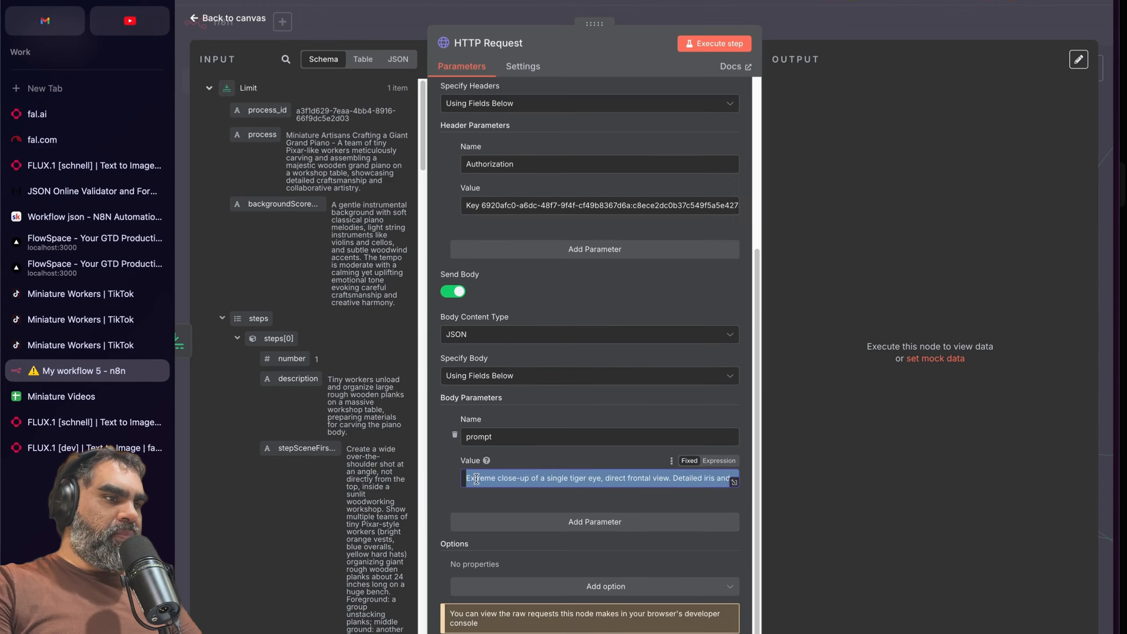
double_click(550, 478)
left_click(673, 479)
key("End")
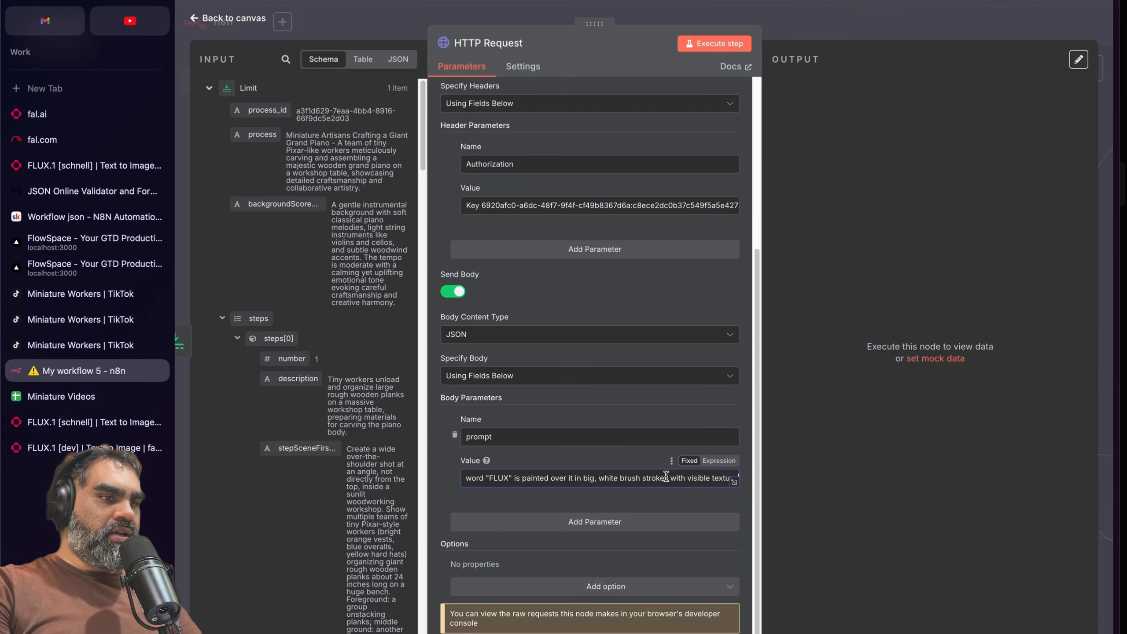
left_click(718, 460)
key("ctrl+a")
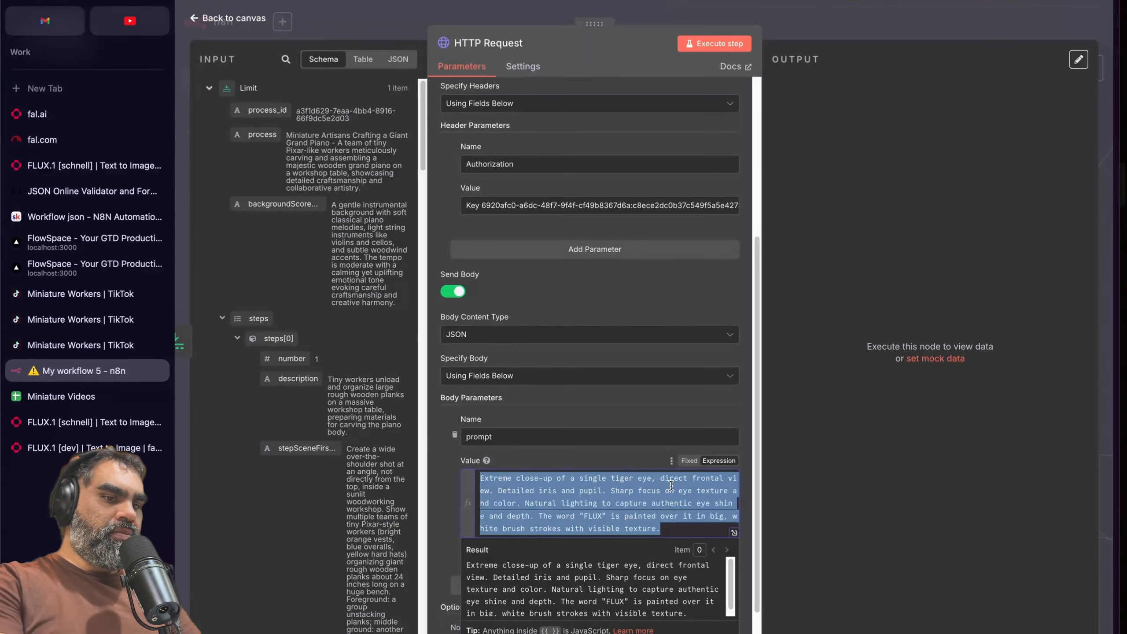
key("BackSpace")
Step: Map the stepSceneFirstFrameImageGenerationPrompt field of steps[0] into the prompt value and close the node
scroll(266, 355, "down", 5)
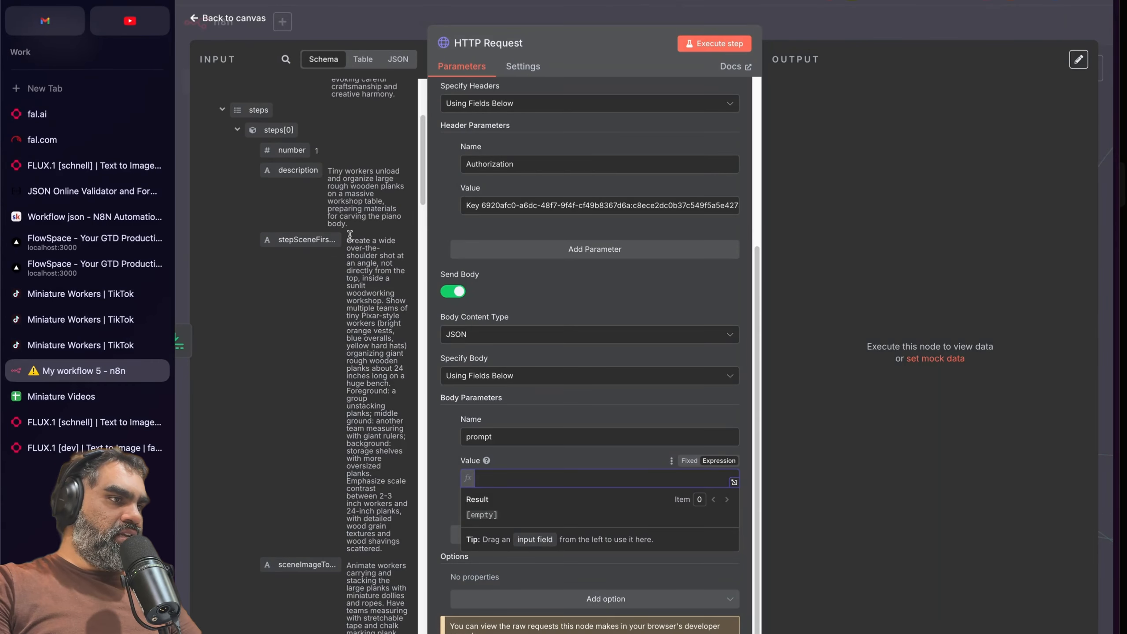
left_click(362, 59)
scroll(288, 246, "right", 3)
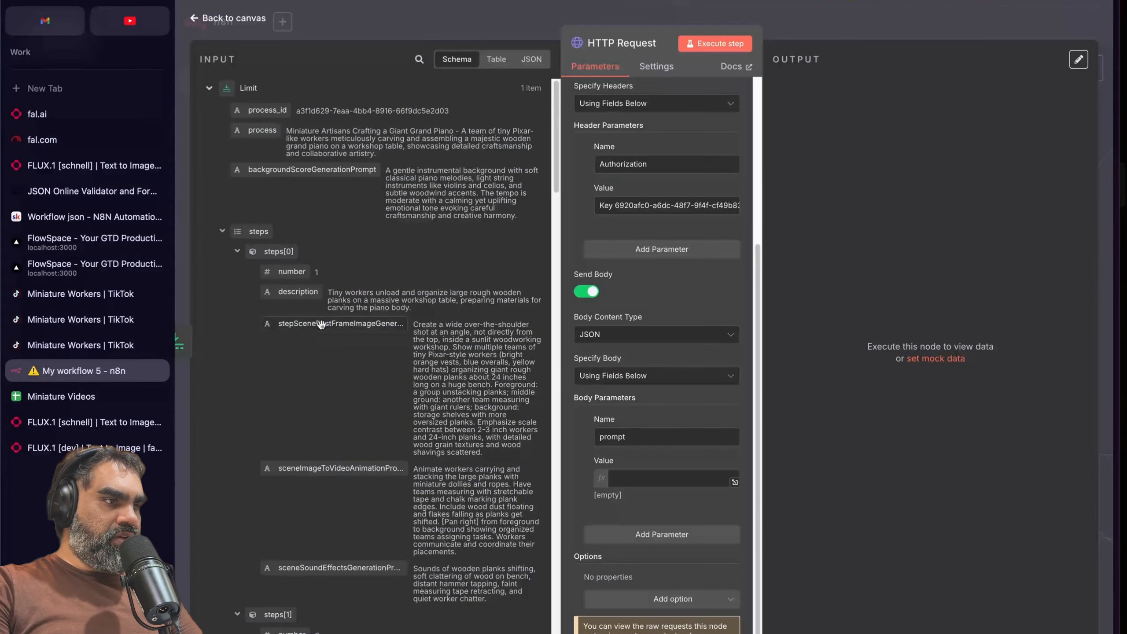
left_click_drag(284, 469, 391, 462)
left_click_drag(337, 324, 630, 479)
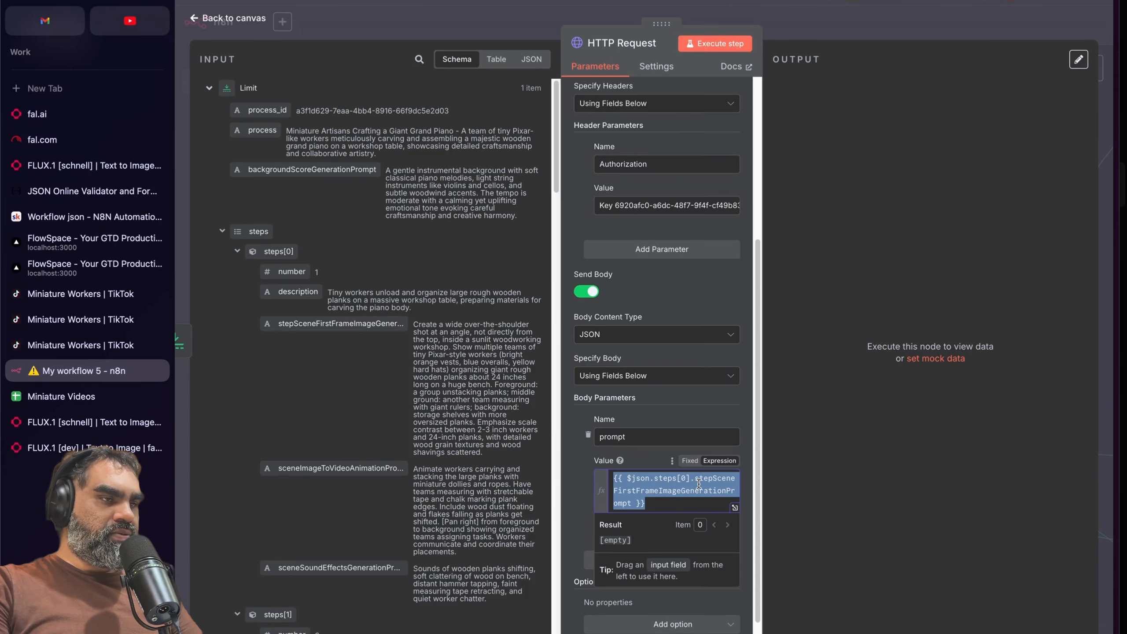
key("Escape")
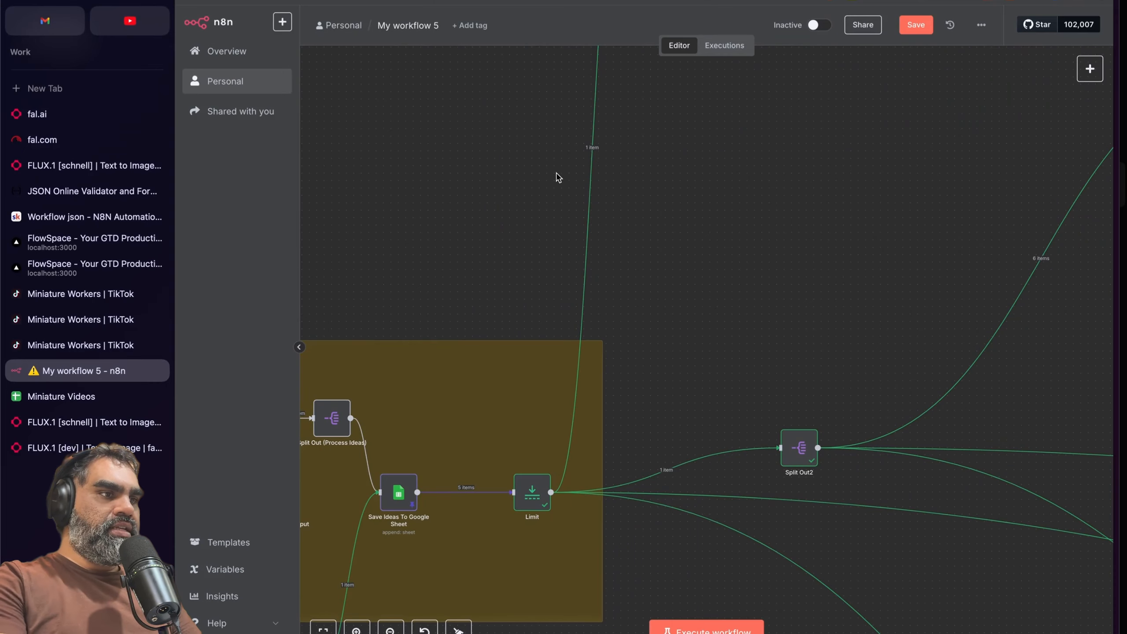
Step: Open the FAL (Generate Reference Image) node and review its request URL and Authorization header
scroll(577, 258, "up", 5)
scroll(578, 258, "up", 3)
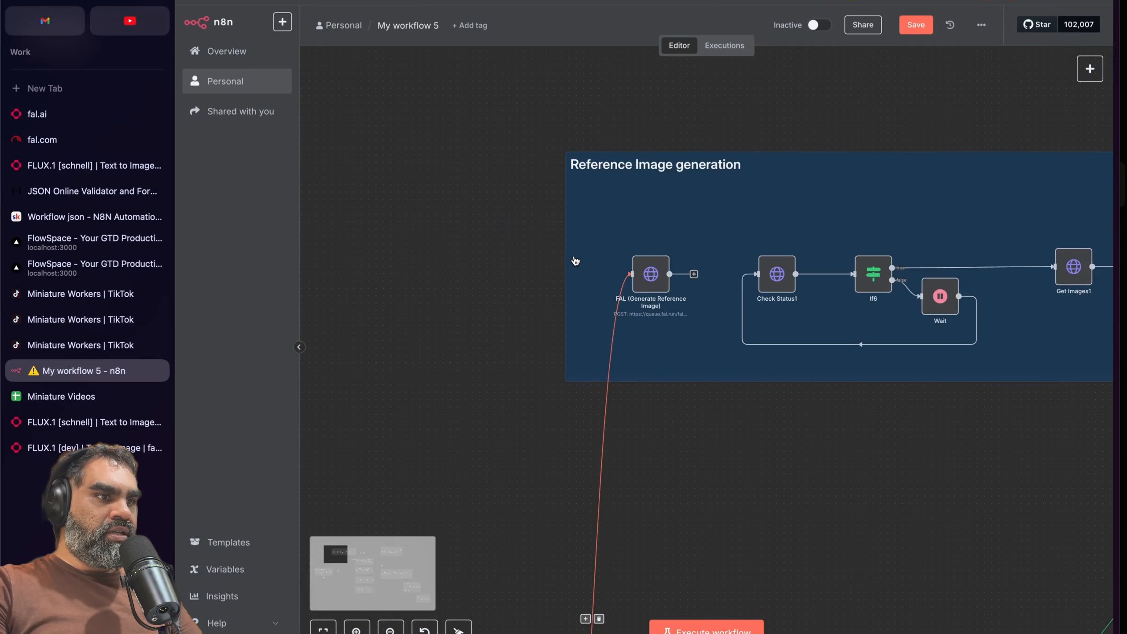
double_click(646, 275)
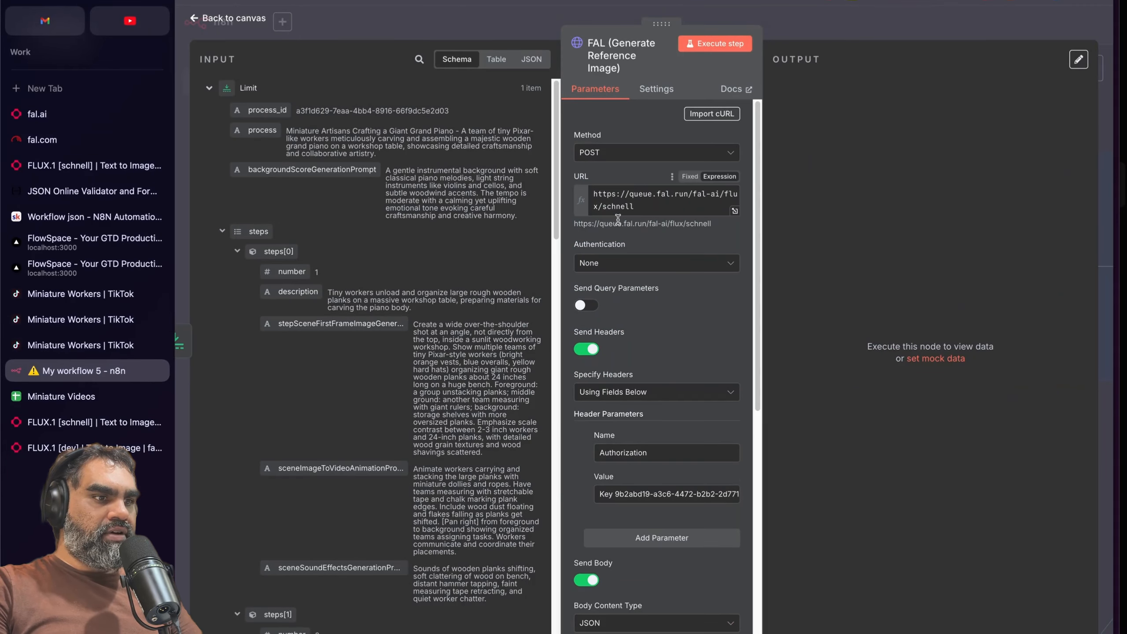
left_click_drag(645, 452, 626, 452)
left_click_drag(595, 194, 604, 206)
left_click(563, 455)
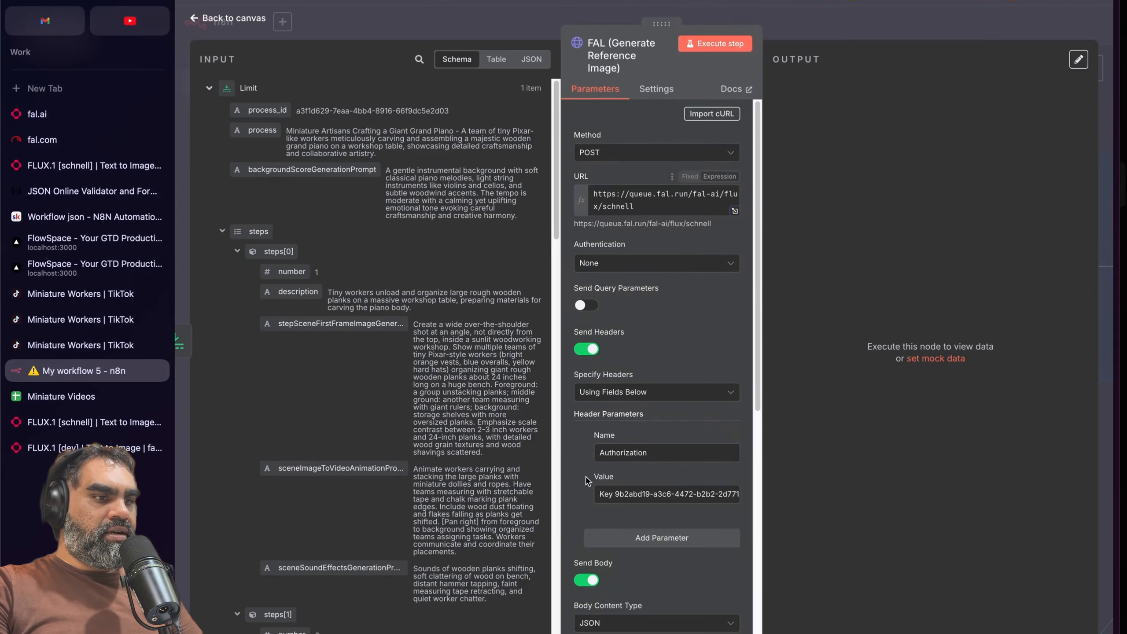
Step: Try appending the steps[0] stepSceneFirstFrameImageGenerationPrompt field to the node's prompt value in the expression editor
scroll(621, 444, "down", 7)
double_click(643, 455)
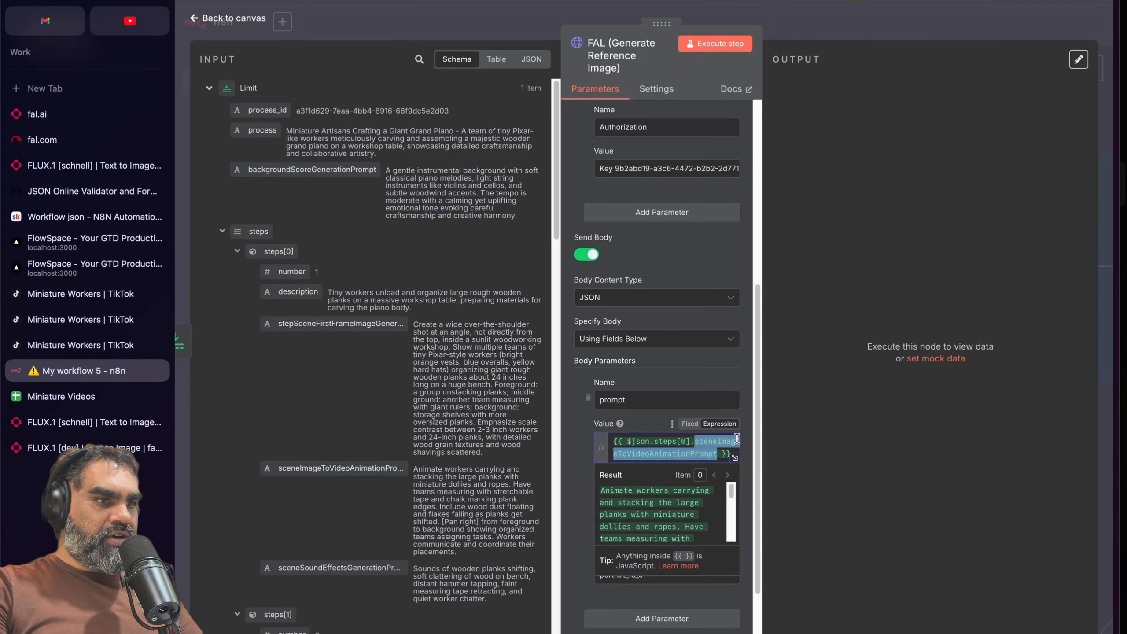
left_click(735, 458)
key("Escape")
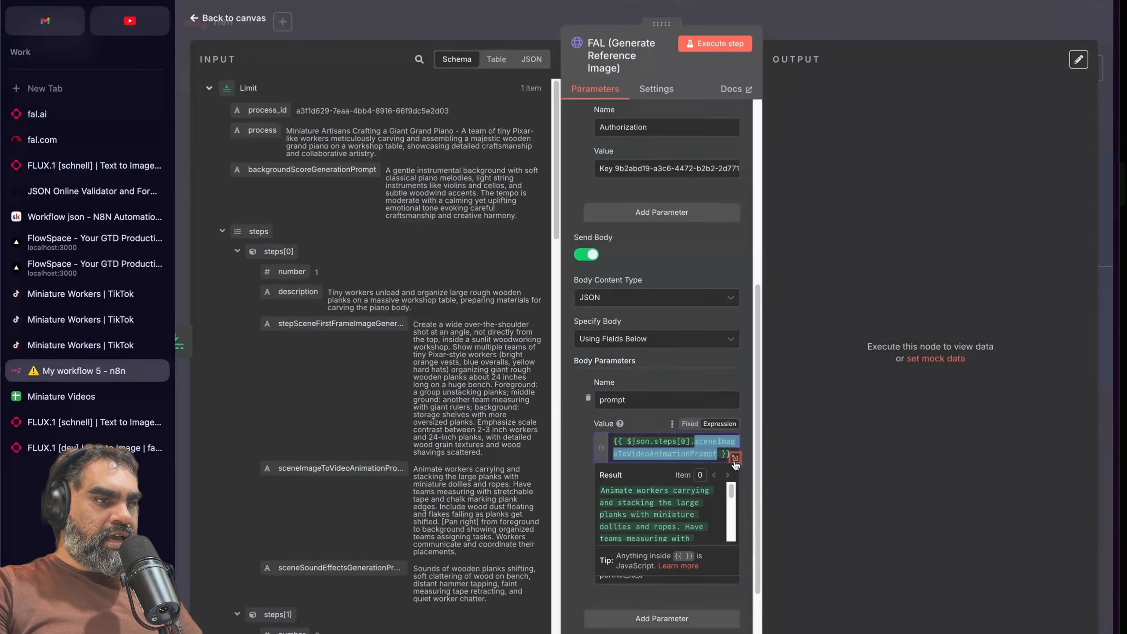
left_click(735, 458)
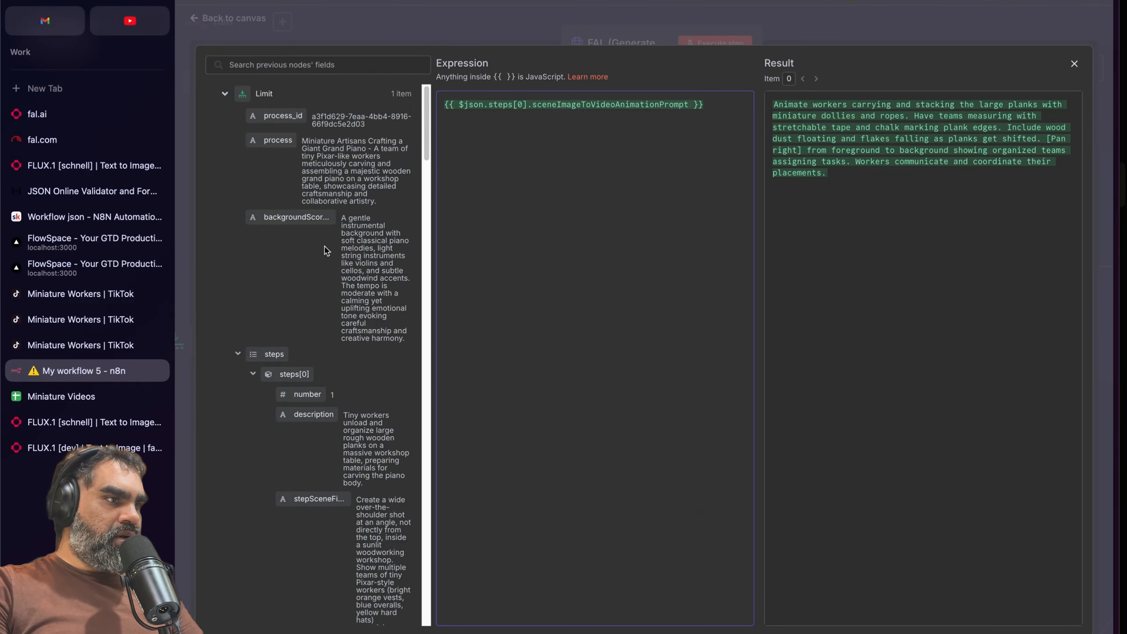
scroll(325, 251, "down", 3)
left_click_drag(306, 337, 549, 279)
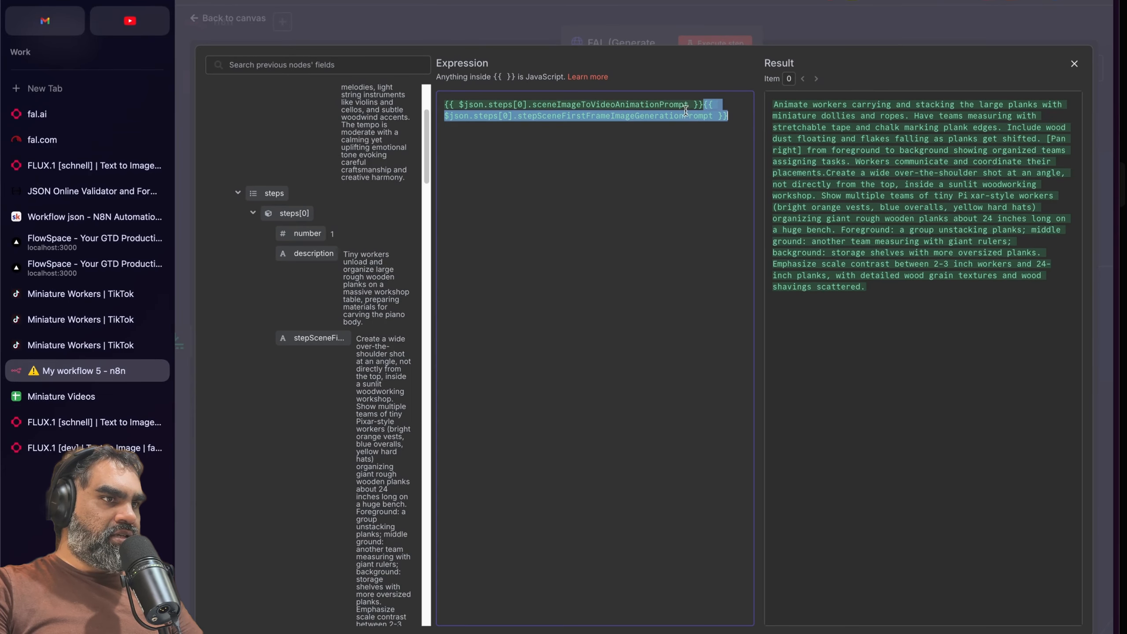
key("BackSpace")
key("Escape")
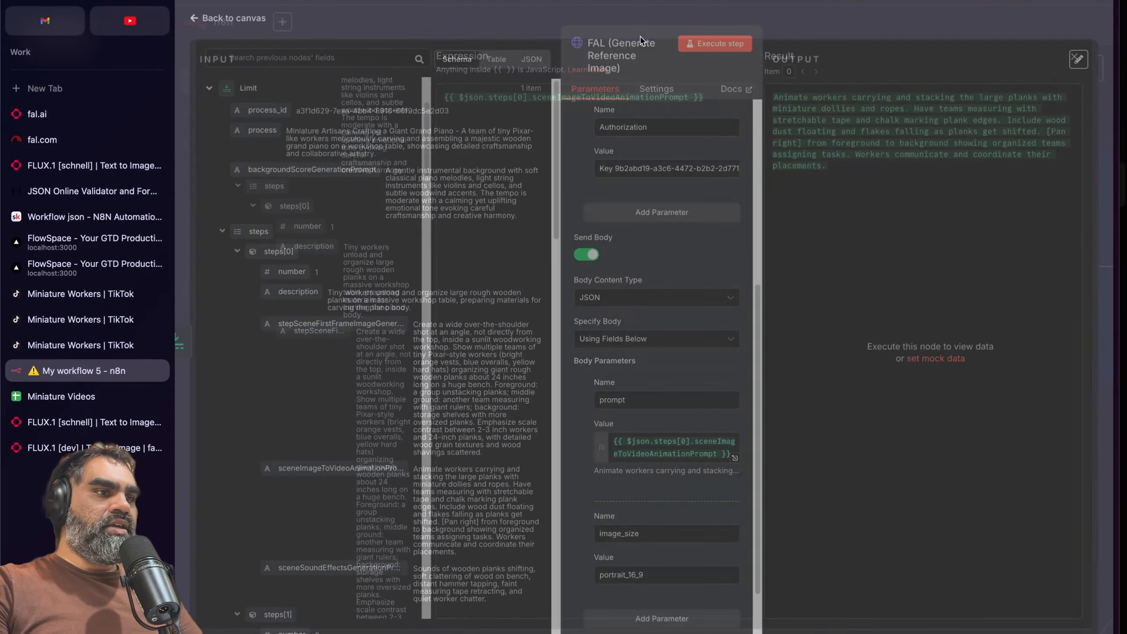
Step: Check the image_size body parameter and its value, and return to the Reference Image generation section of the canvas
scroll(694, 427, "down", 2)
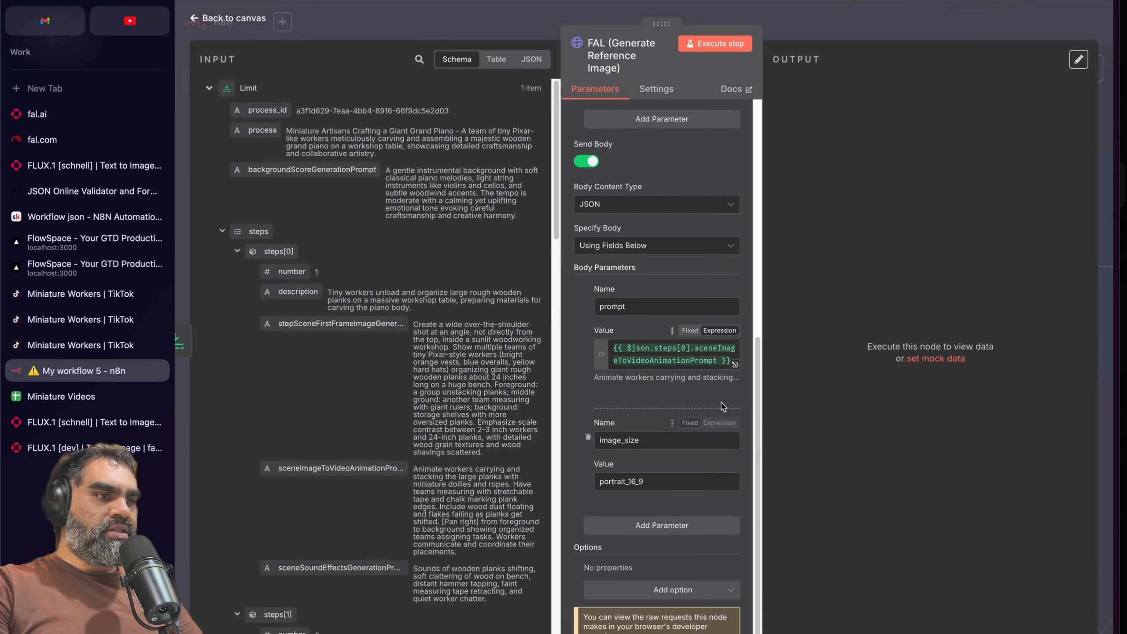
double_click(655, 445)
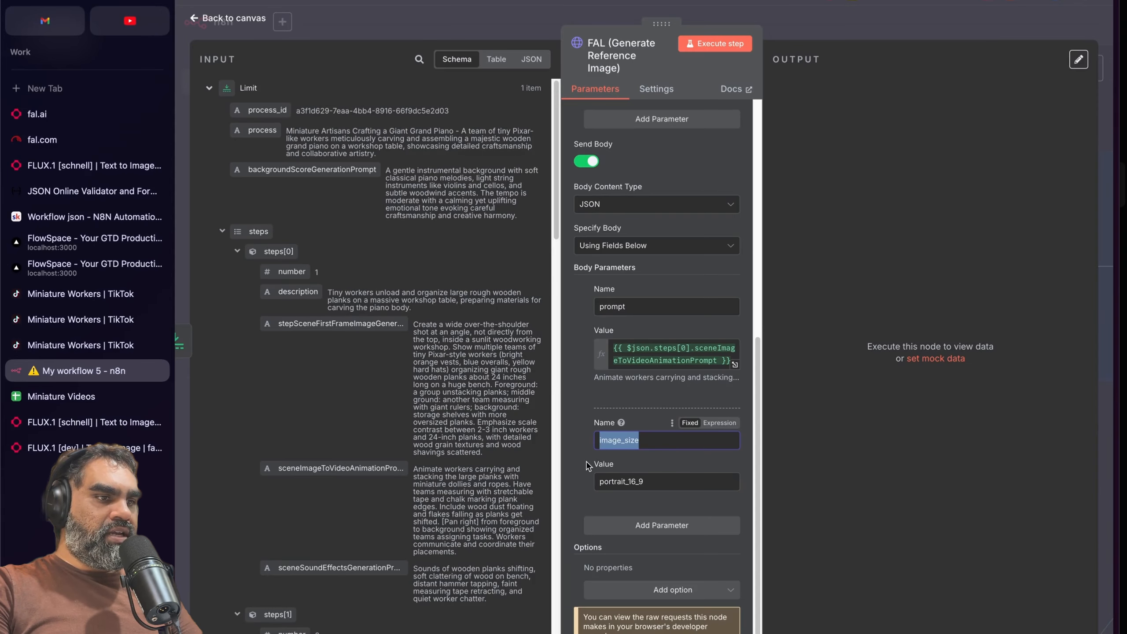
key("Tab")
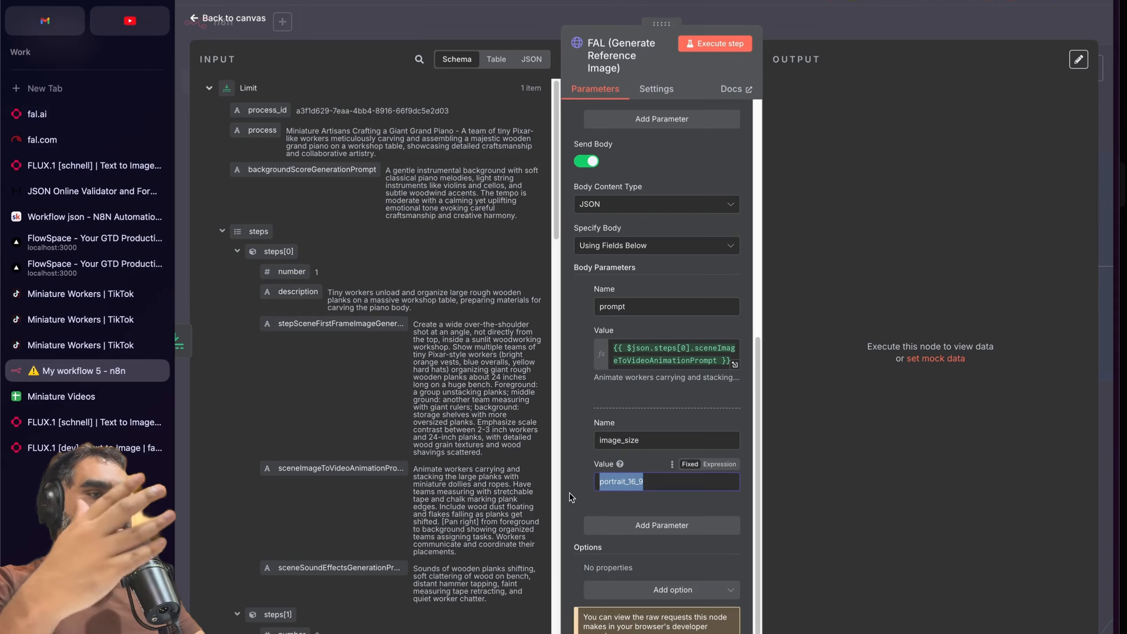
left_click(458, 31)
scroll(539, 322, "right", 3)
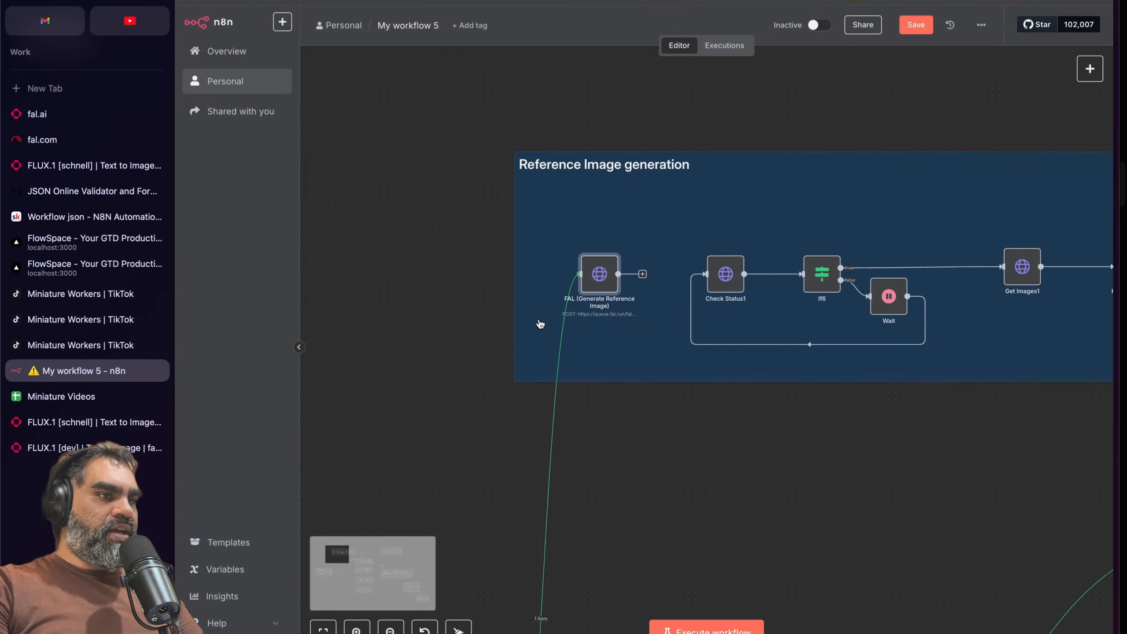
scroll(555, 288, "down", 3)
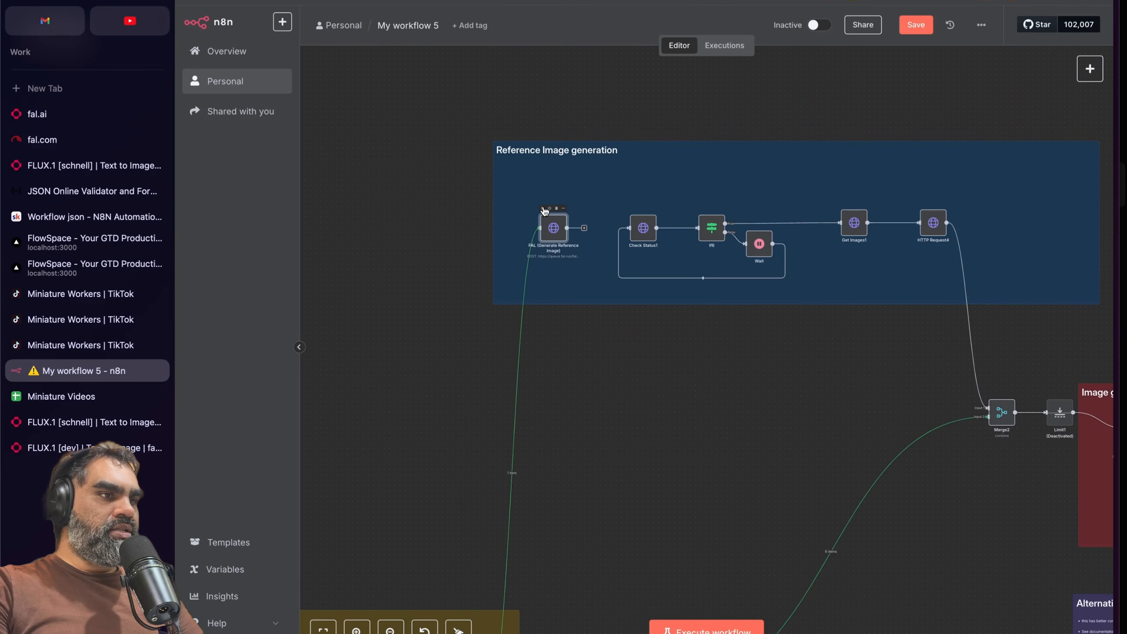
Step: Execute the FAL (Generate Reference Image) node and inspect the request_id and status_url fields in its output
left_click(544, 209)
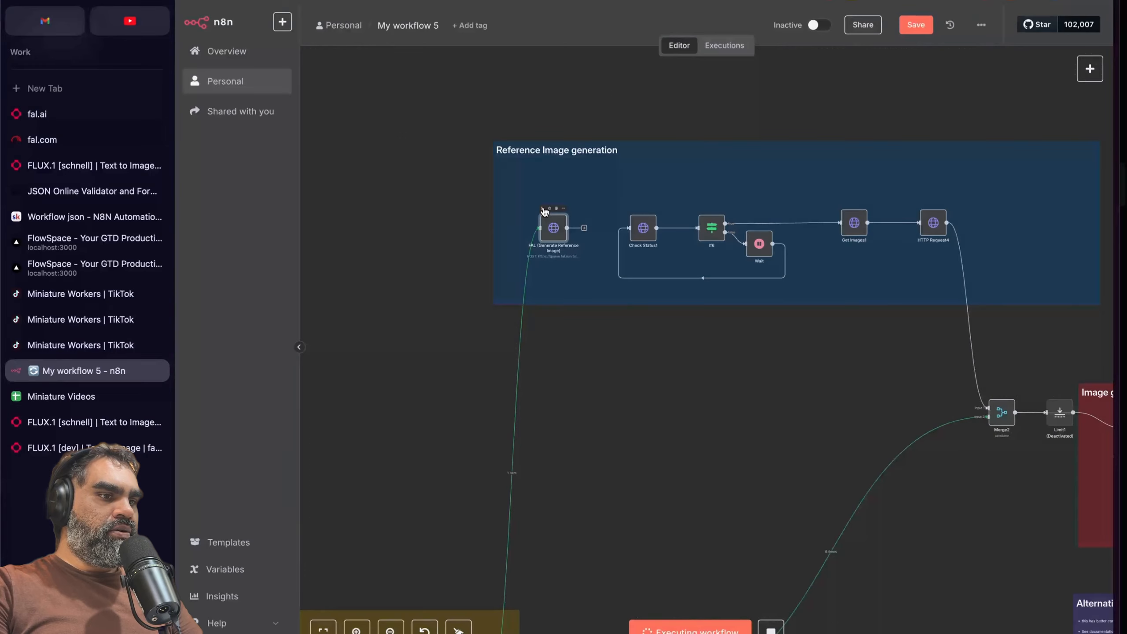
double_click(553, 228)
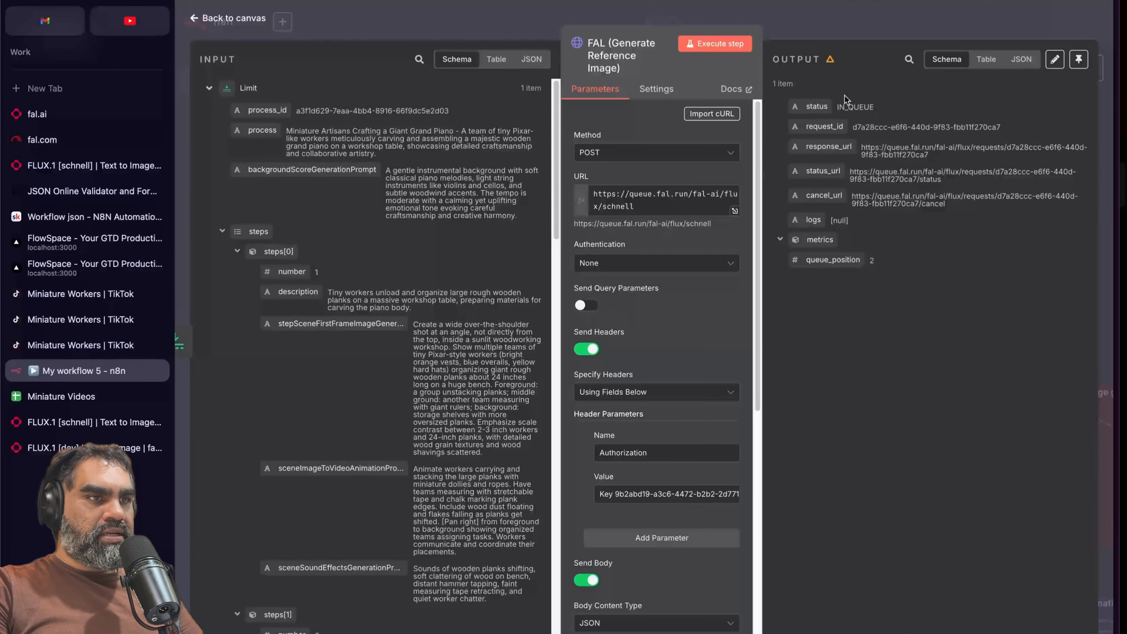
triple_click(890, 128)
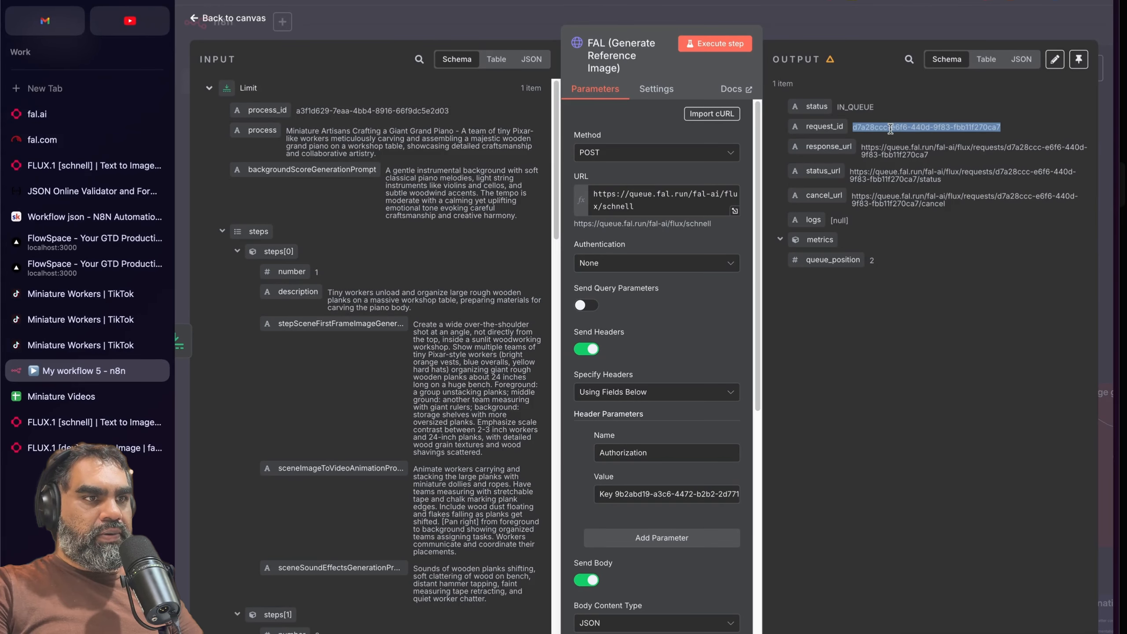
left_click(878, 145)
double_click(874, 177)
left_click_drag(960, 182, 852, 172)
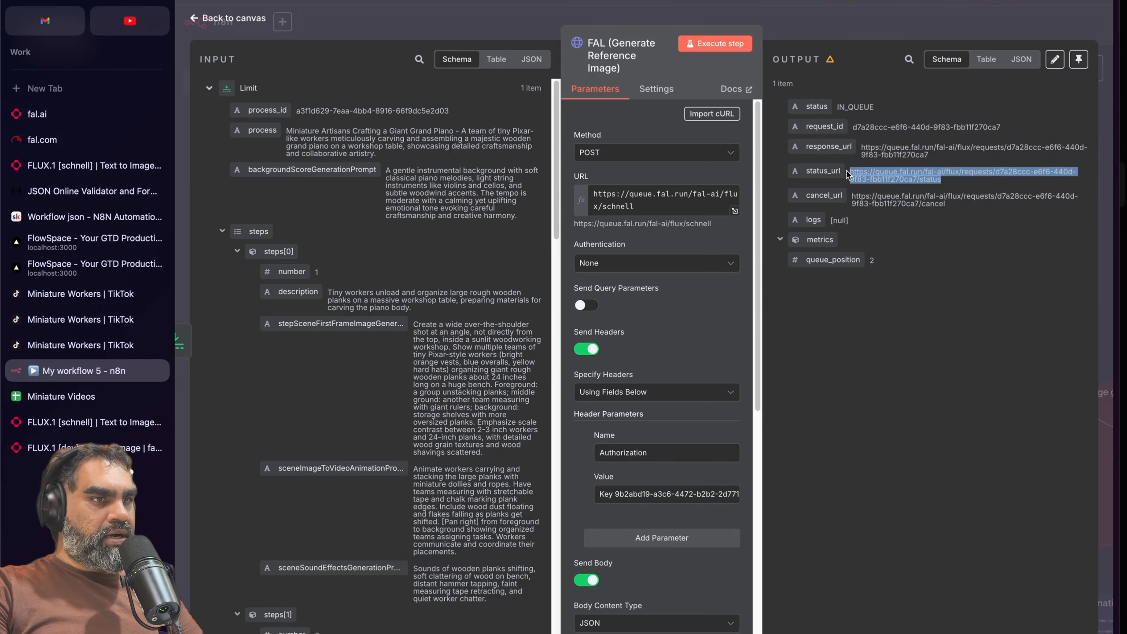
left_click(523, 34)
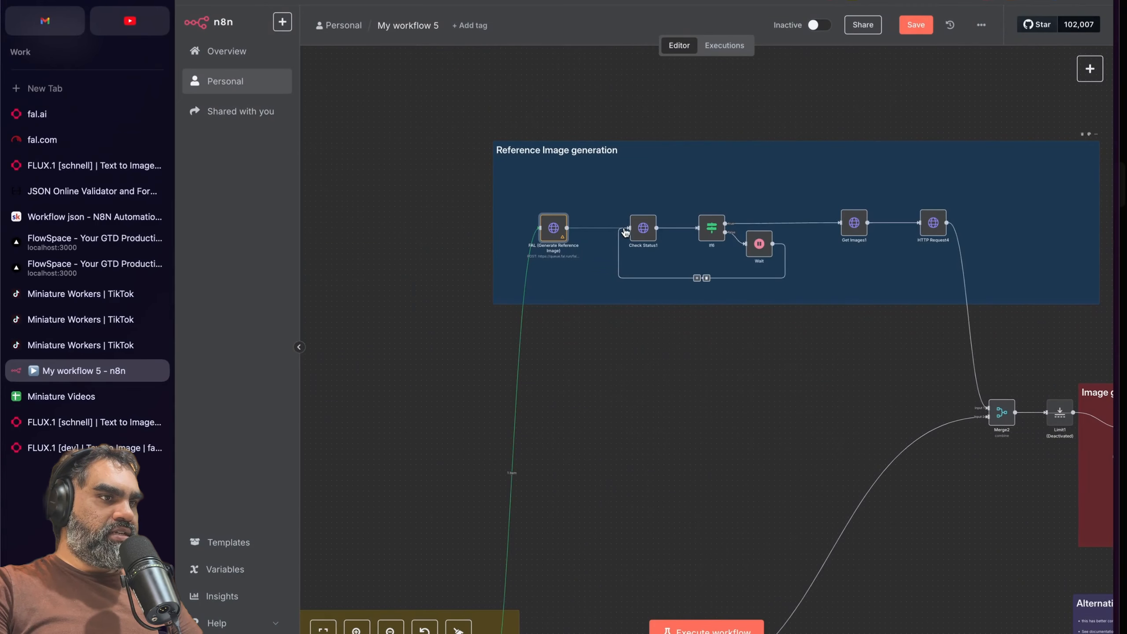
Step: Pin the output of the FAL (Generate Reference Image) node and open the Check Status1 node
right_click(553, 233)
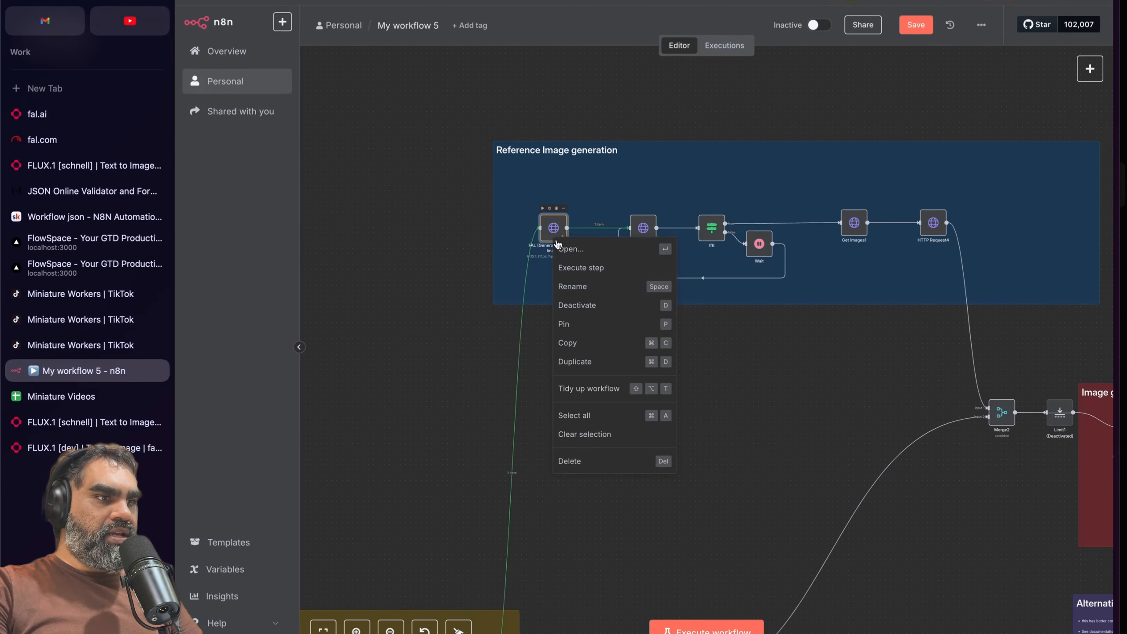
left_click(577, 328)
scroll(577, 326, "right", 2)
double_click(551, 228)
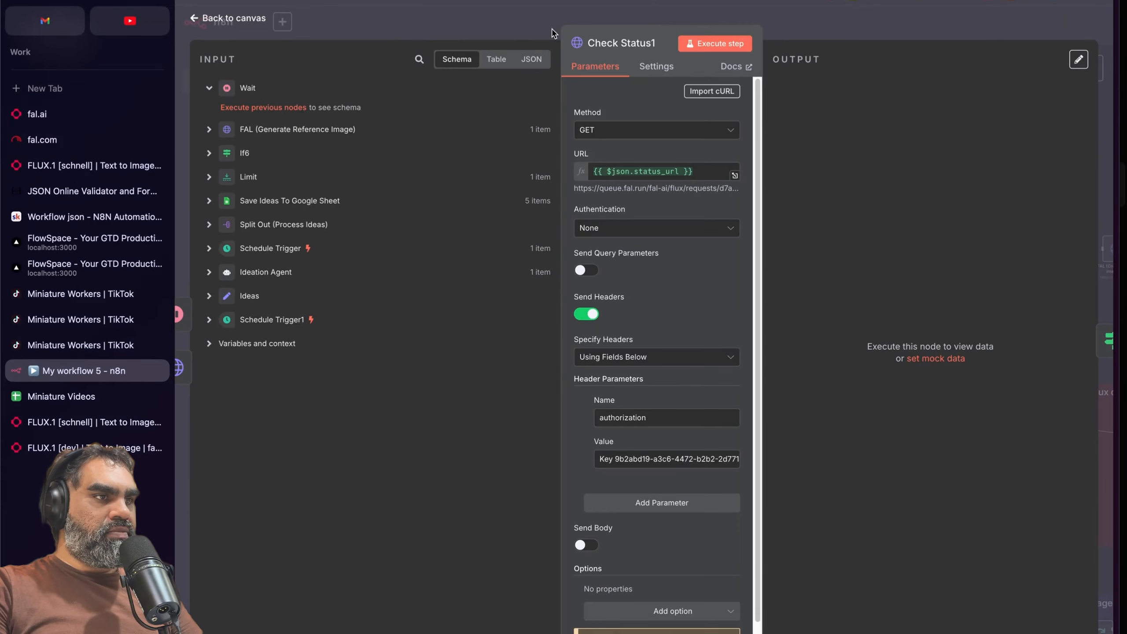
Step: Switch to the fal.ai flux/schnell API documentation and examine the cURL example for fetching the request status
left_click(427, 38)
left_click(64, 424)
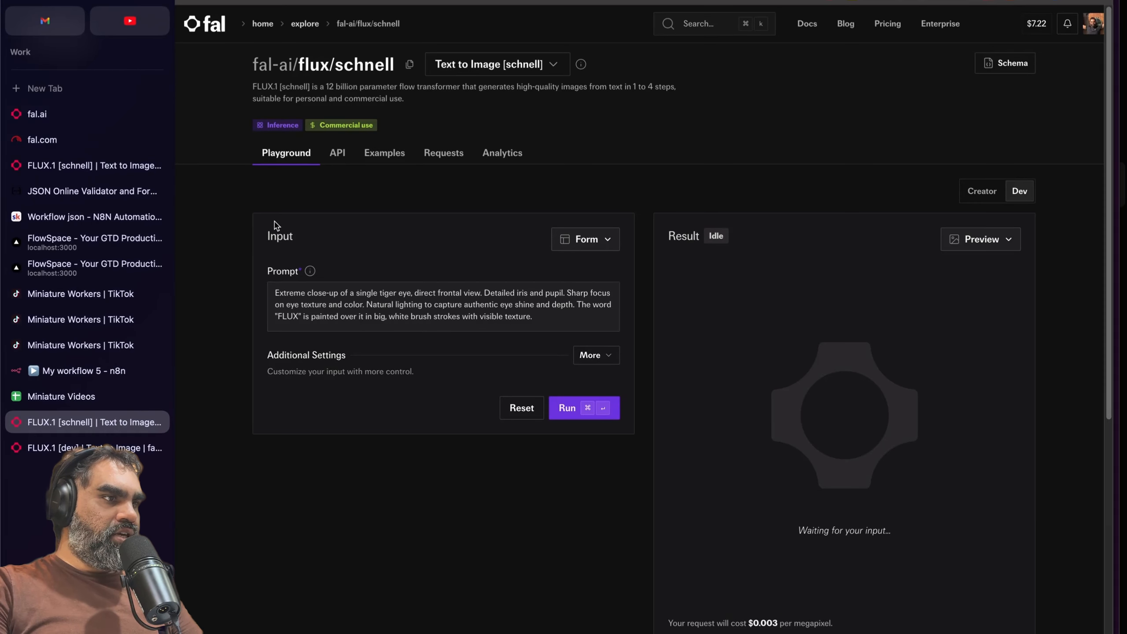
left_click(337, 154)
left_click(352, 417)
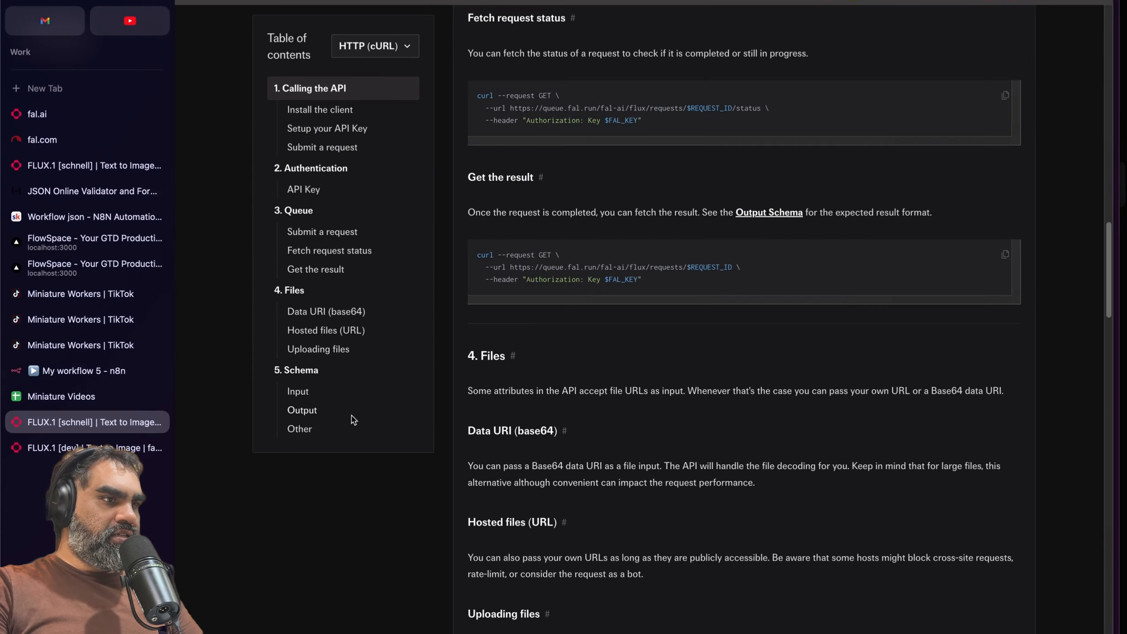
left_click_drag(477, 95, 645, 123)
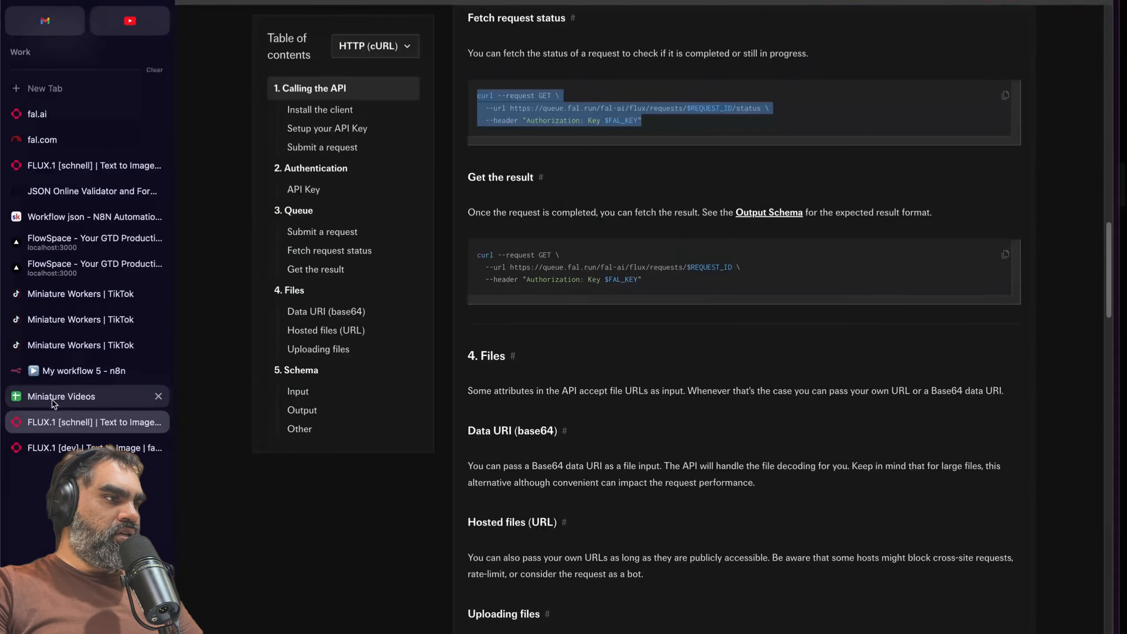
Step: Return to My workflow 5 in n8n, execute the Check Status1 node and expand the FAL node's fields in its input data
left_click(85, 371)
left_click(703, 44)
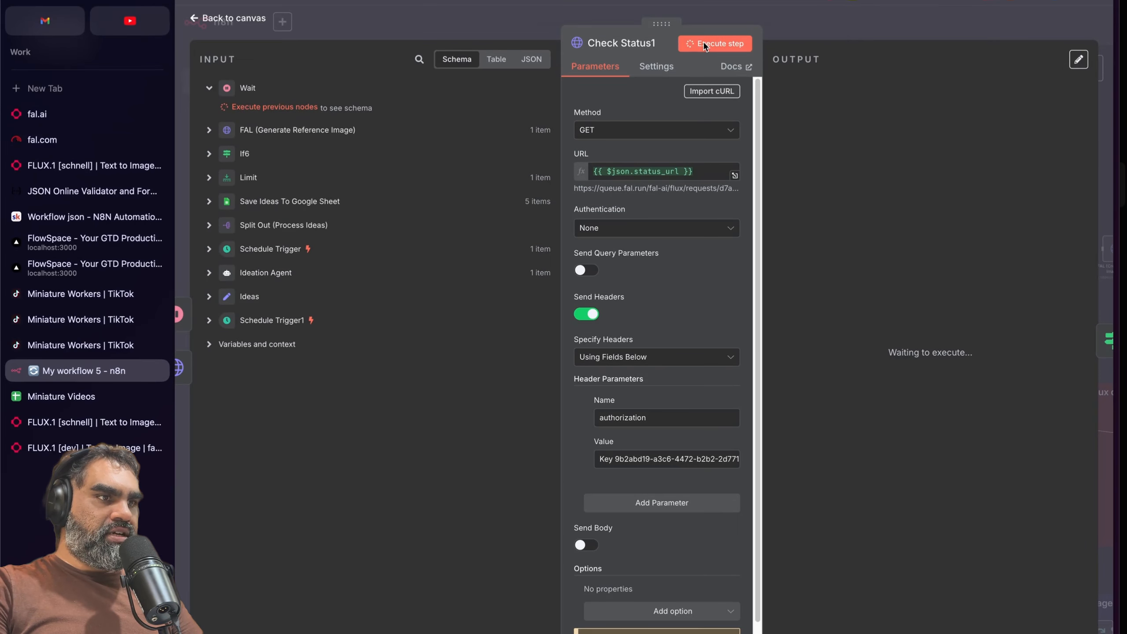
left_click(701, 170)
left_click_drag(701, 170, 575, 166)
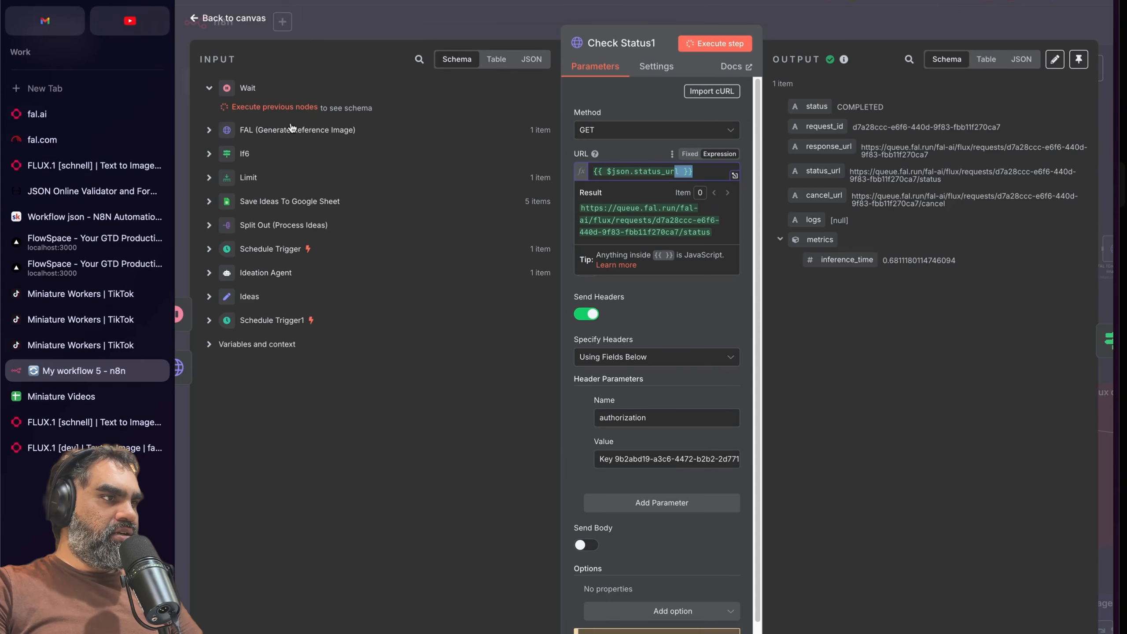
left_click(235, 130)
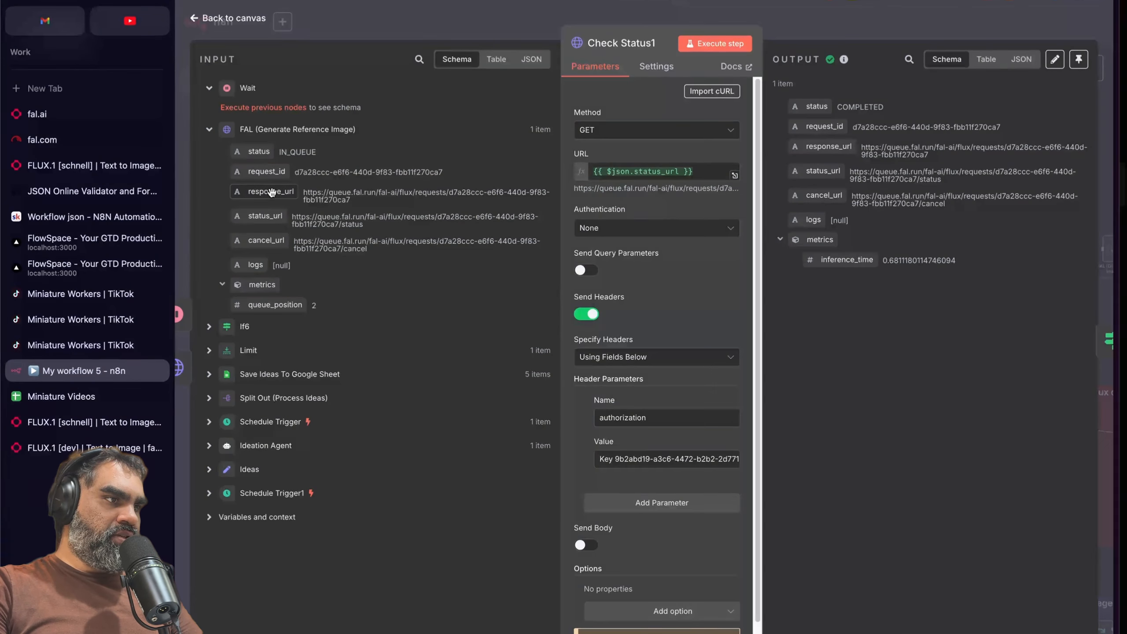
Step: Try inserting the FAL node's status_url field into the Check Status1 URL expression, remove the addition and close the node
left_click(735, 175)
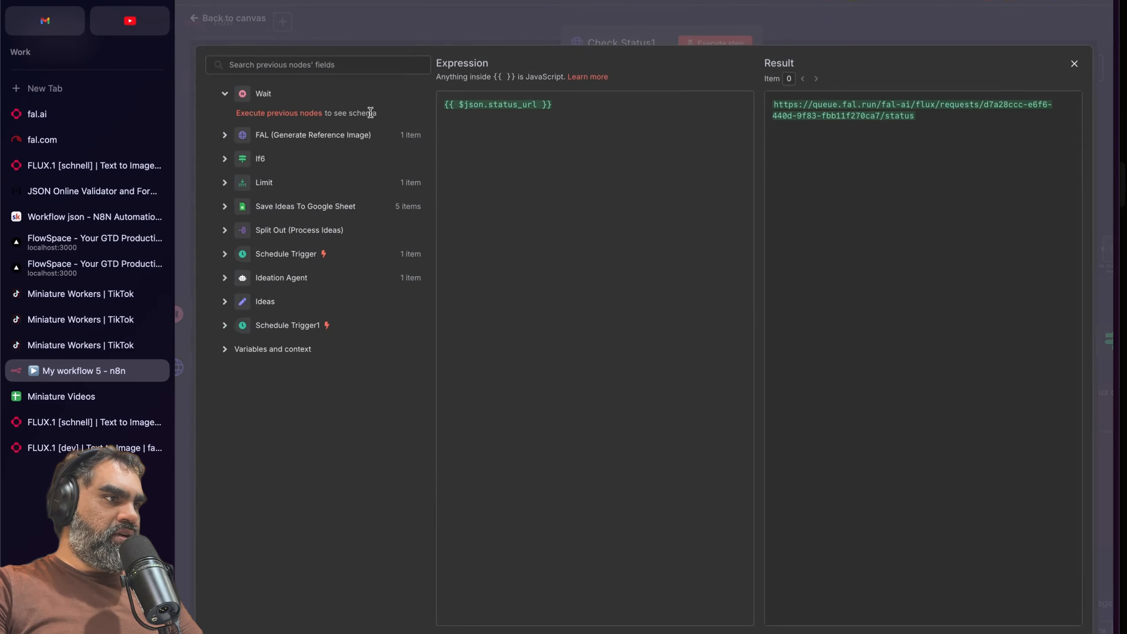
left_click(231, 136)
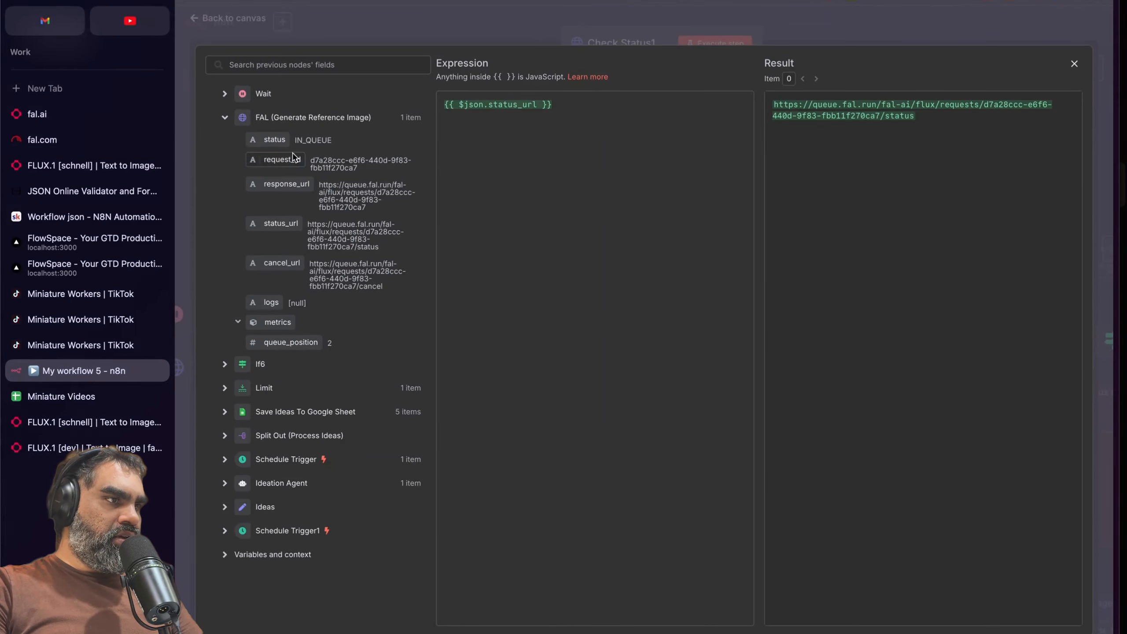
left_click_drag(281, 223, 546, 278)
key("BackSpace")
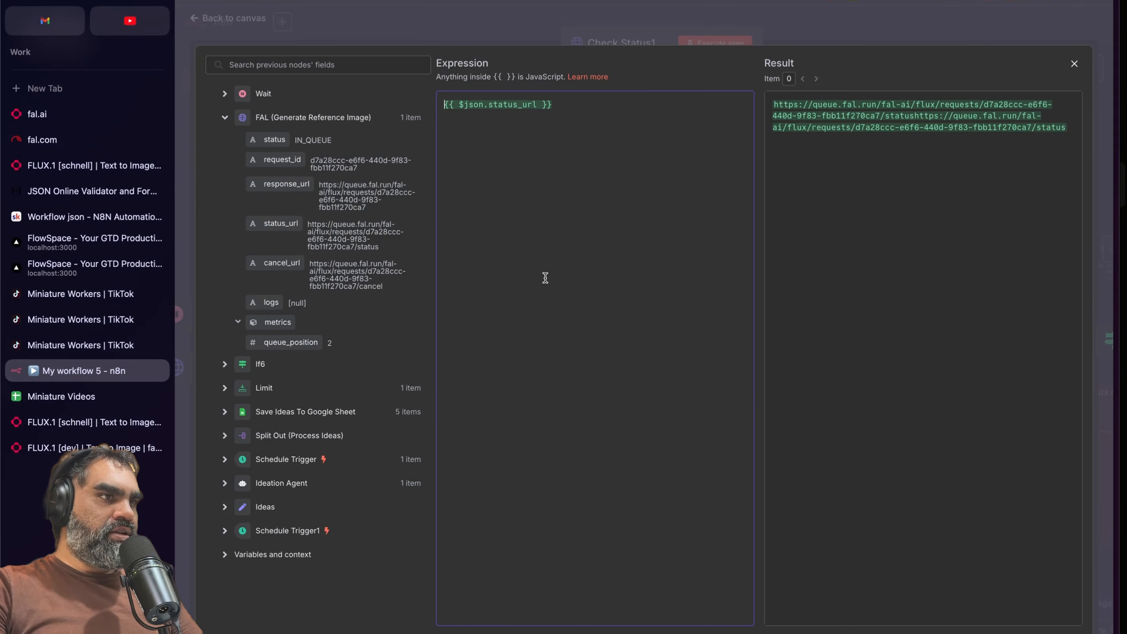
left_click(468, 30)
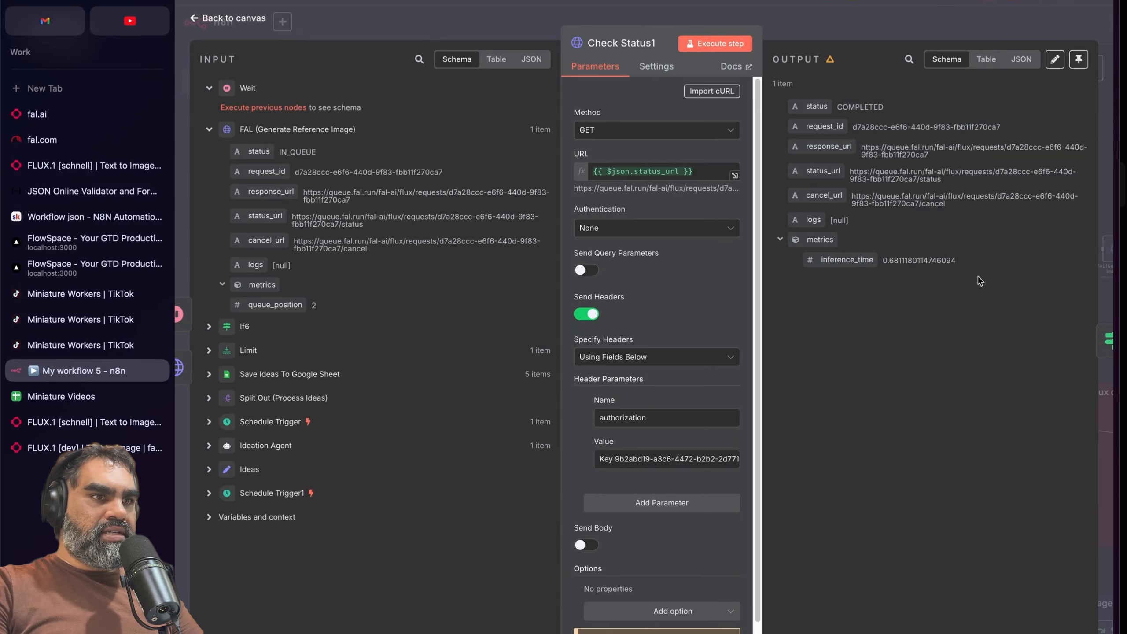
key("Escape")
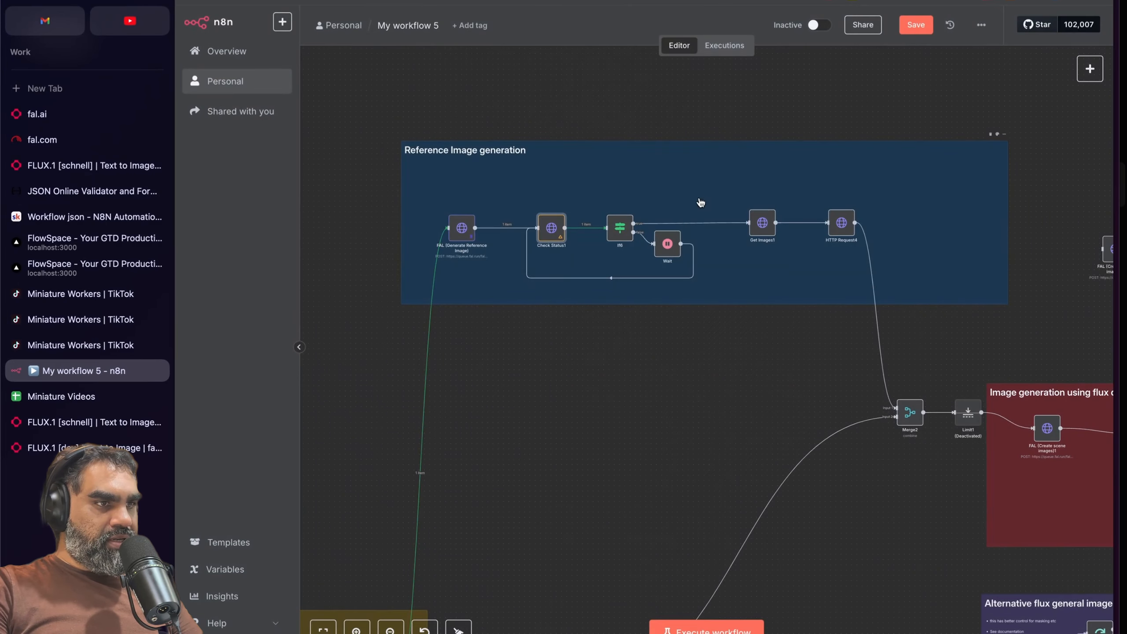
Step: Nudge the Wait node slightly away from the If6 node and open If6
left_click_drag(667, 244, 678, 249)
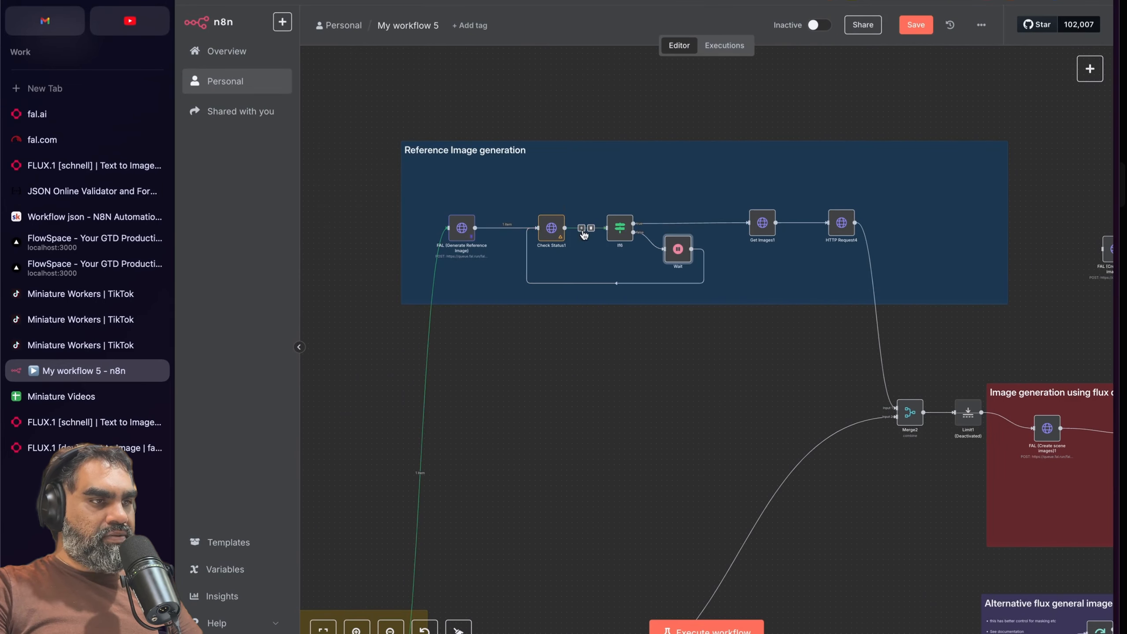
right_click(620, 228)
double_click(620, 228)
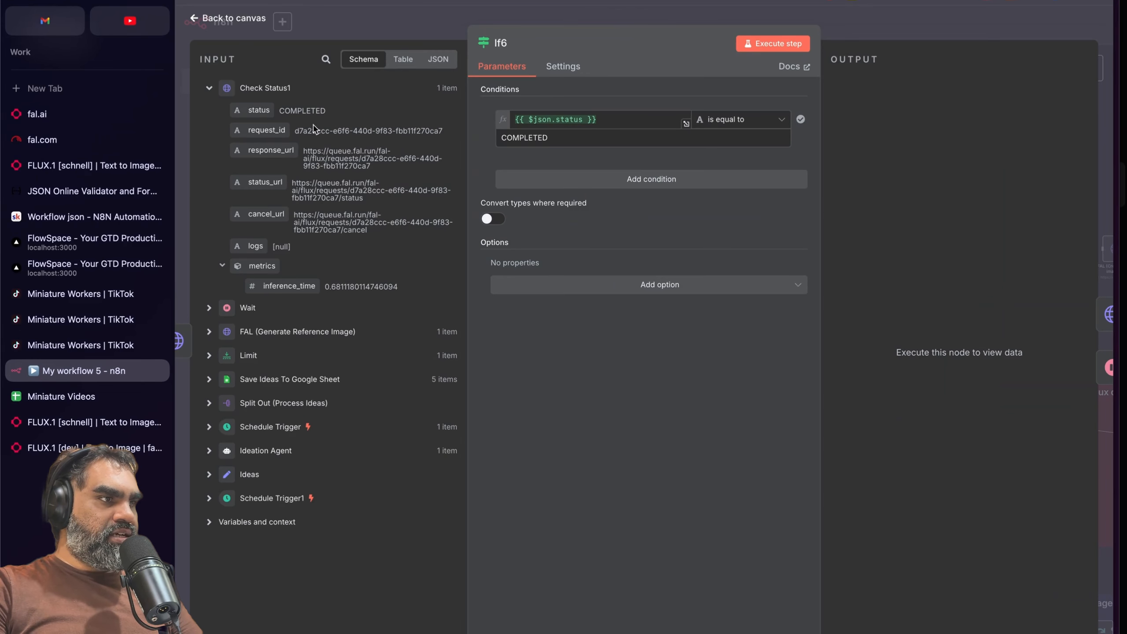
Step: Try inserting Check Status1's status field into the If6 condition's expression and remove the addition
left_click(686, 124)
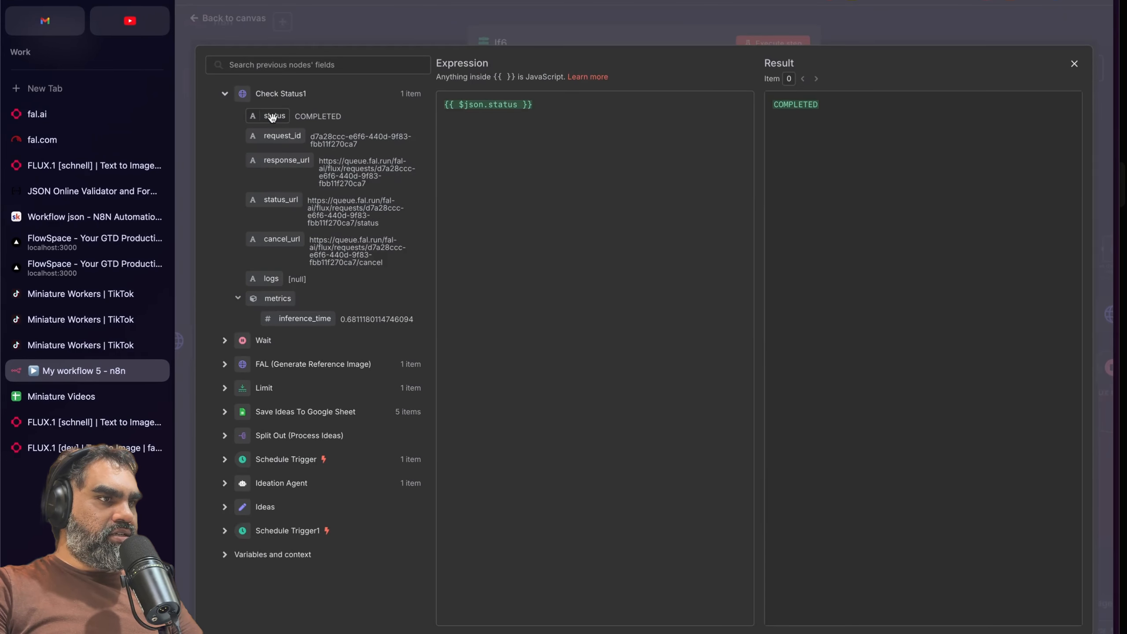
left_click_drag(271, 116, 621, 109)
key("BackSpace")
key("Escape")
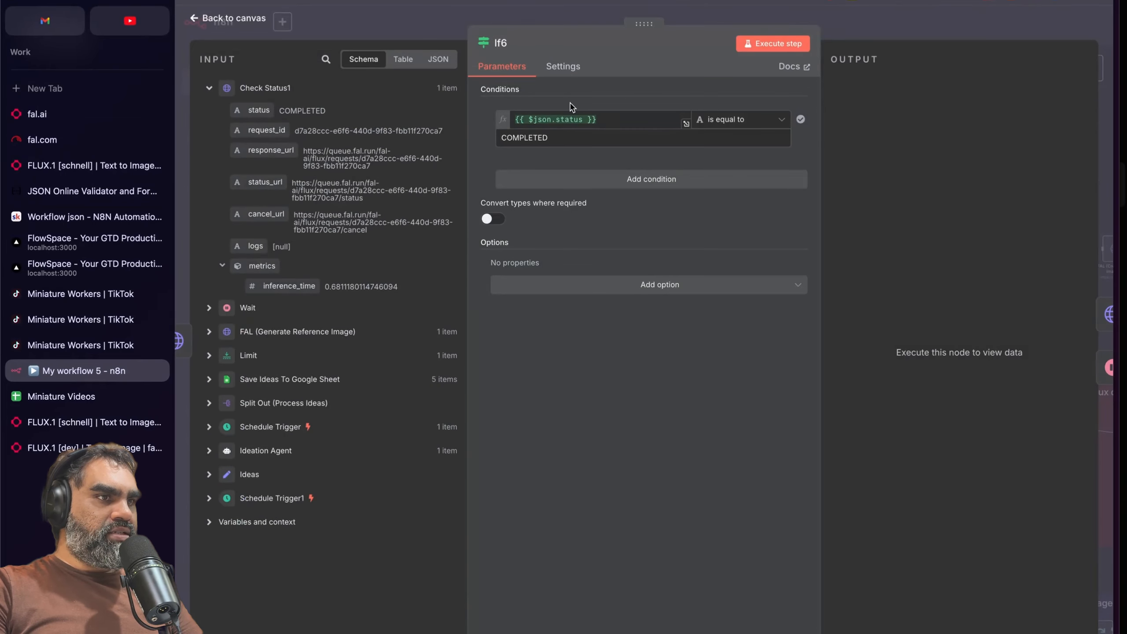
Step: Review the If6 condition's comparison operators and compare its COMPLETED value with the incoming status field
left_click(745, 122)
mouse_move(744, 161)
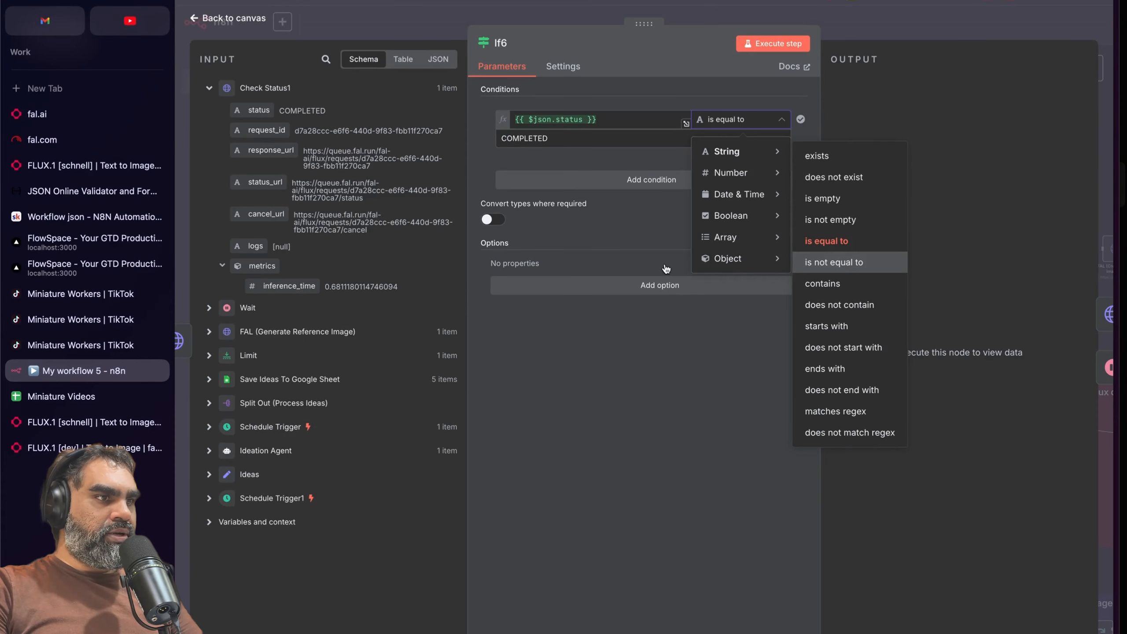
left_click(554, 132)
left_click_drag(553, 131, 501, 136)
double_click(301, 111)
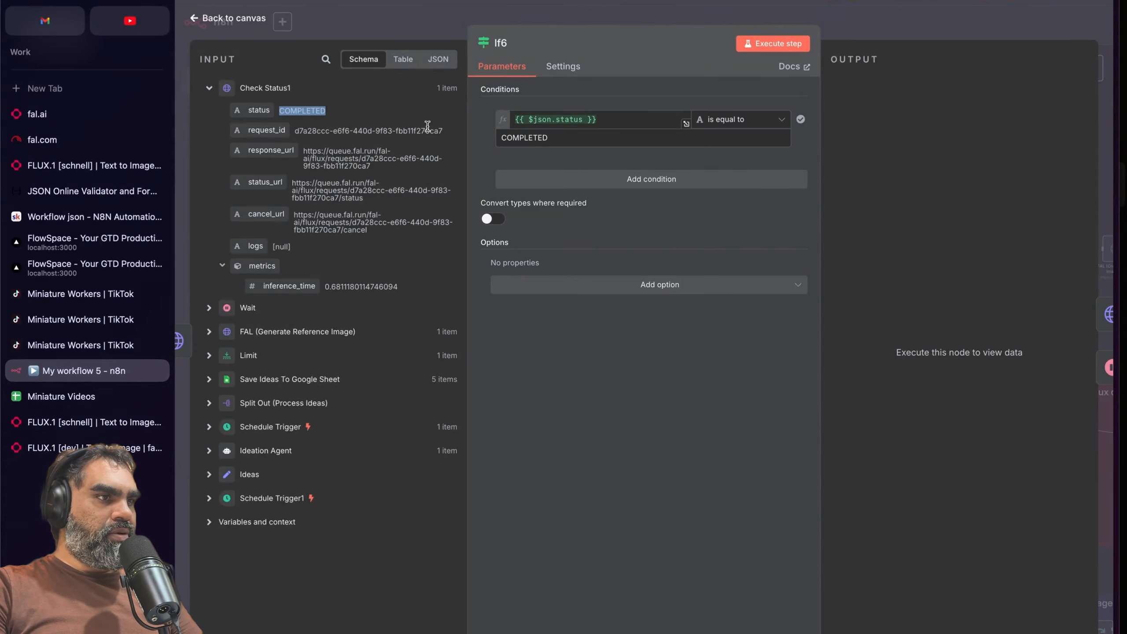
key("Escape")
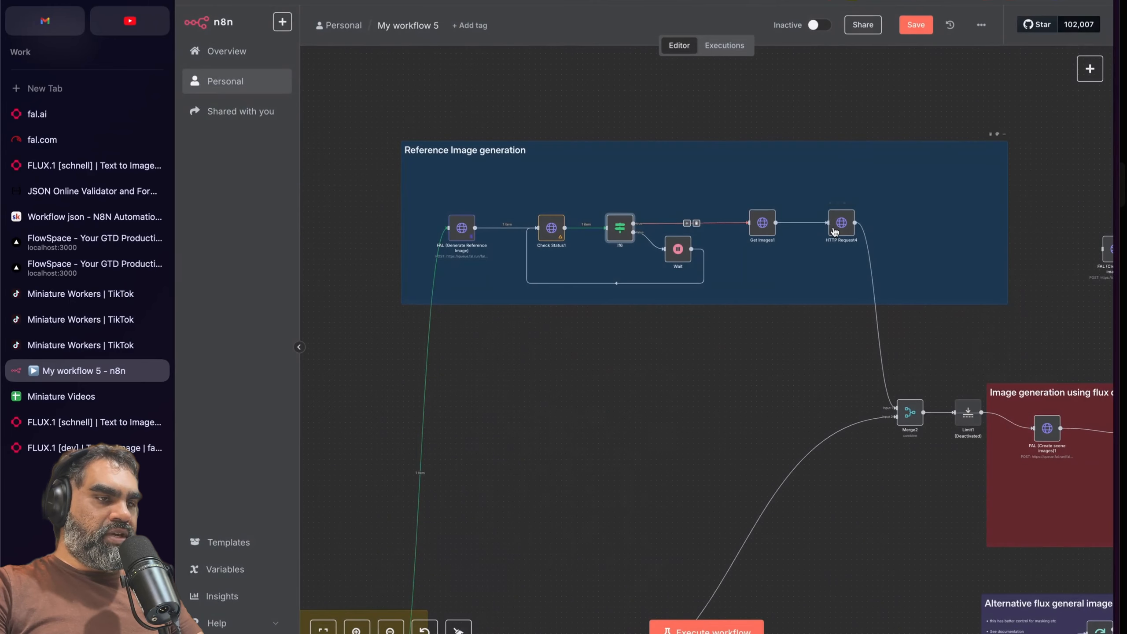
Step: Check the Wait node's wait amount and unit, and look up "wait" from the canvas
scroll(755, 247, "down", 1)
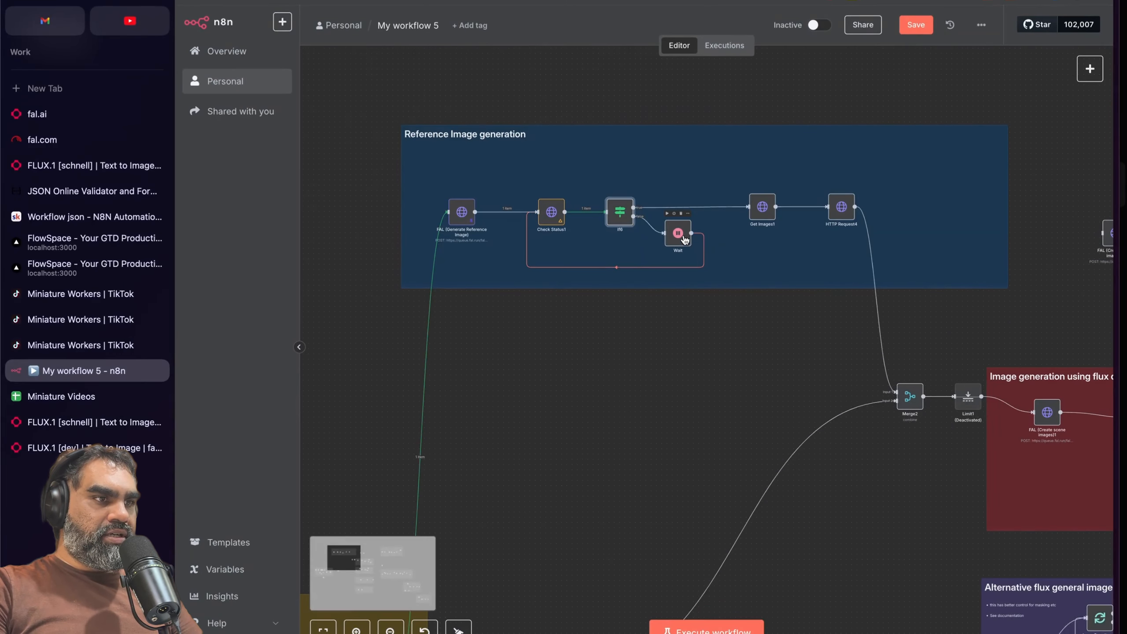
double_click(685, 240)
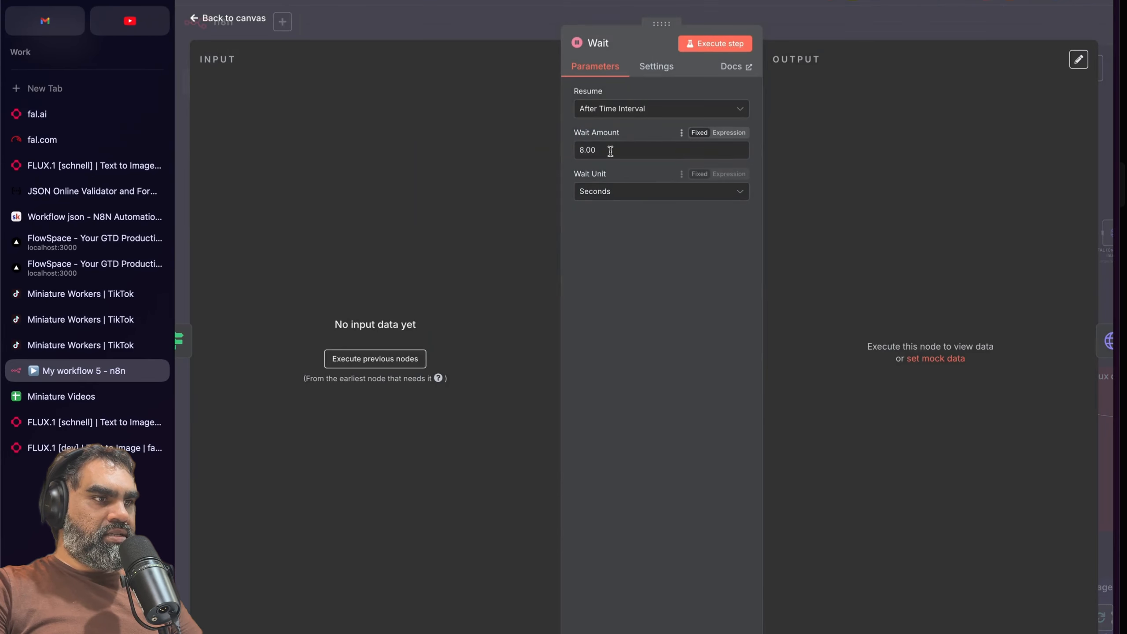
double_click(611, 151)
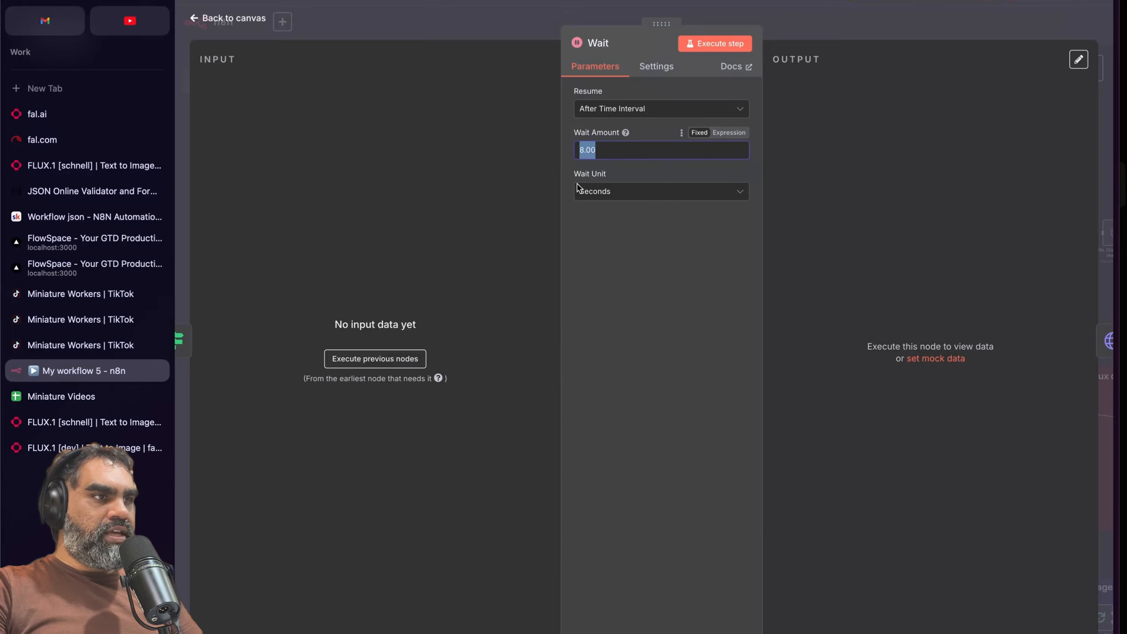
key("Escape")
left_click(645, 225)
type("wait")
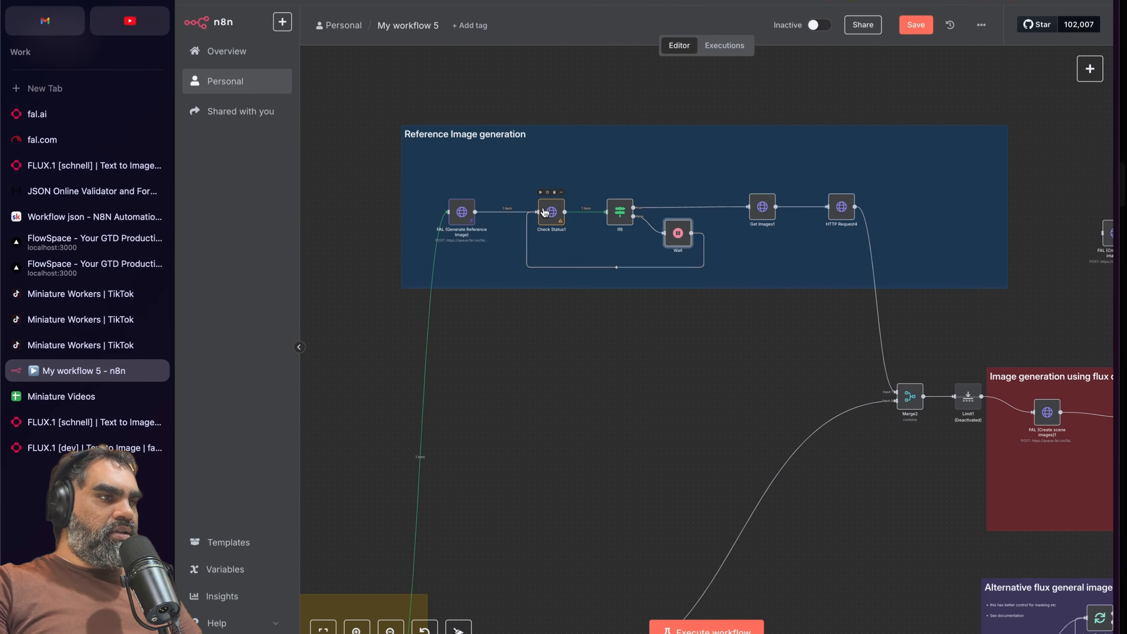
Step: Reopen the Check Status1 node to inspect the status and request_id in its output, and close it
double_click(547, 212)
left_click_drag(837, 107, 894, 143)
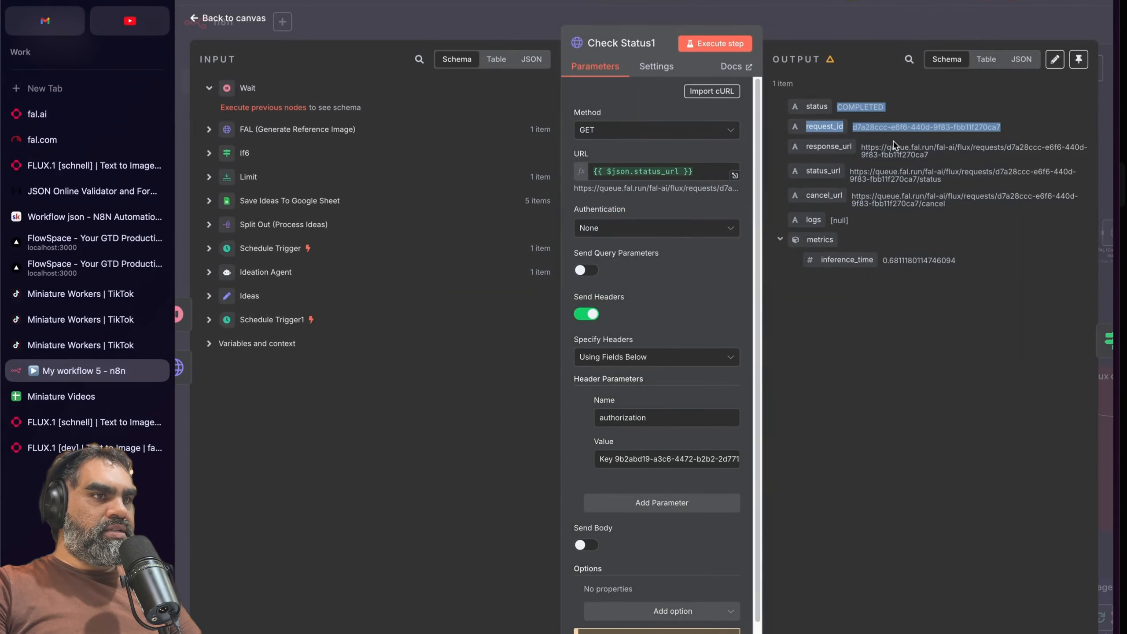
key("Escape")
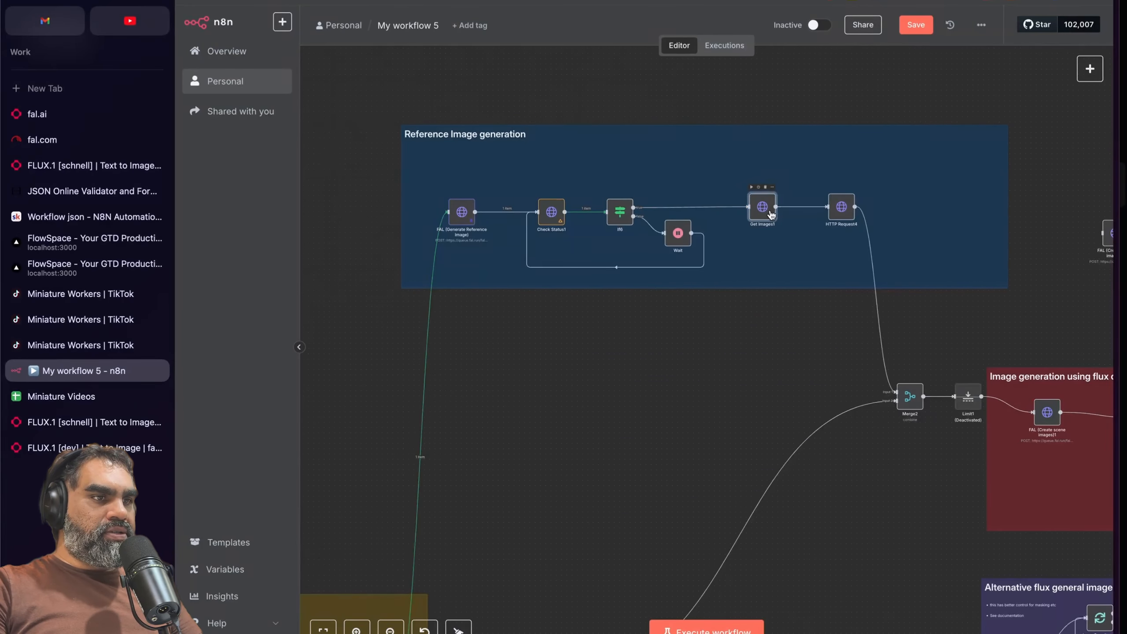
Step: Open the Get Images1 node's URL expression and compare its request_id variable with the request_id field from Check Status1
scroll(771, 215, "right", 3)
double_click(690, 217)
left_click(732, 203)
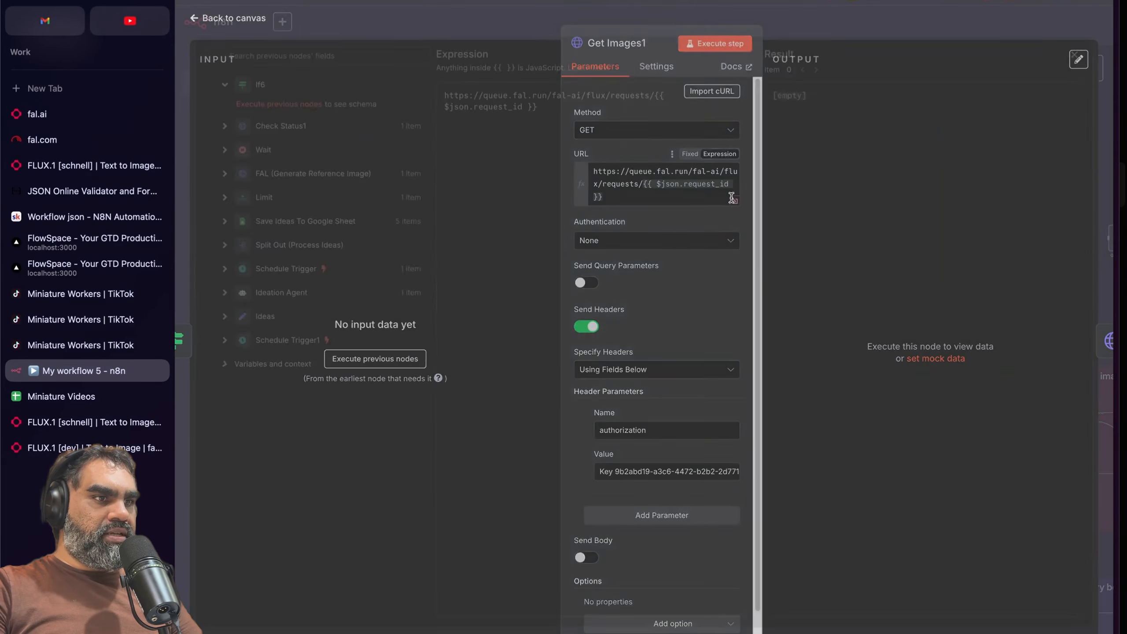
left_click_drag(635, 115, 422, 111)
double_click(498, 115)
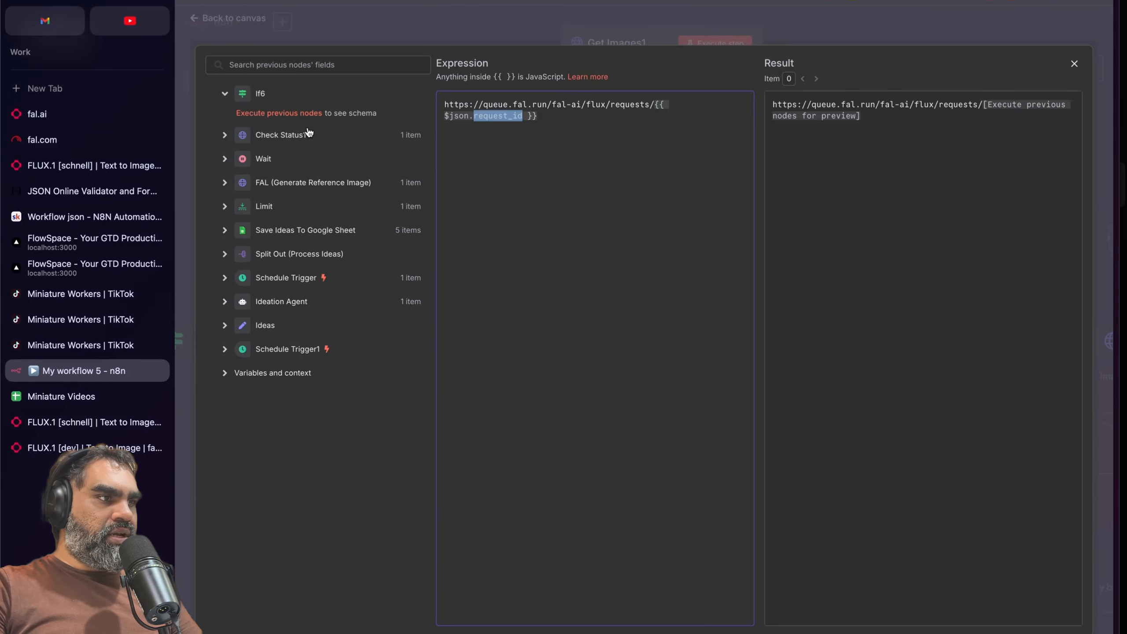
left_click(234, 136)
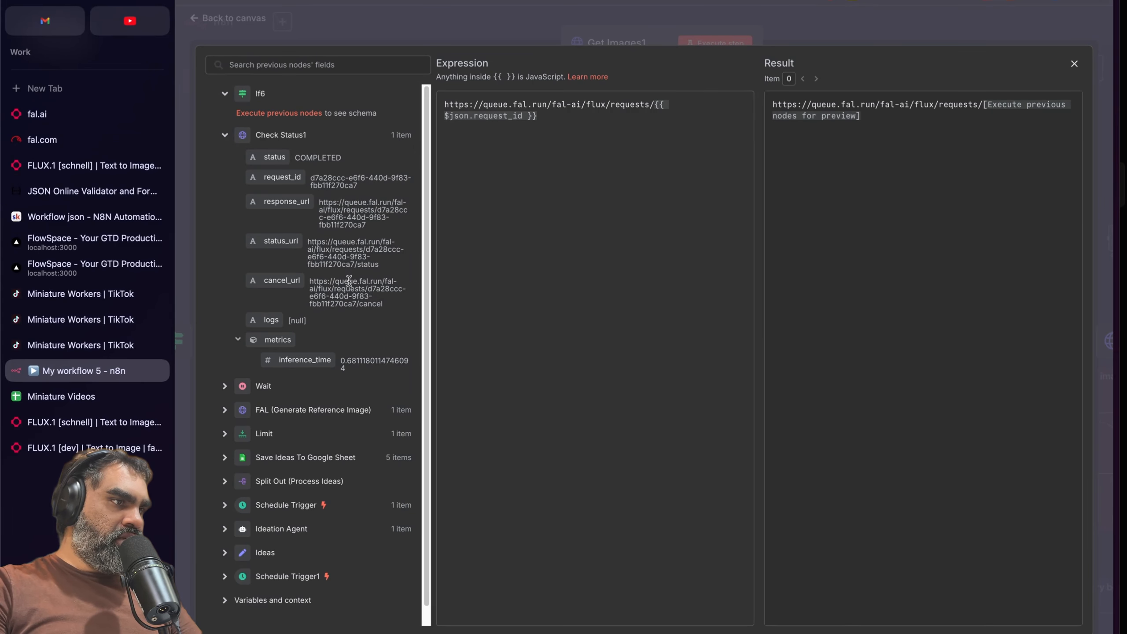
left_click_drag(313, 177, 367, 204)
left_click(523, 107)
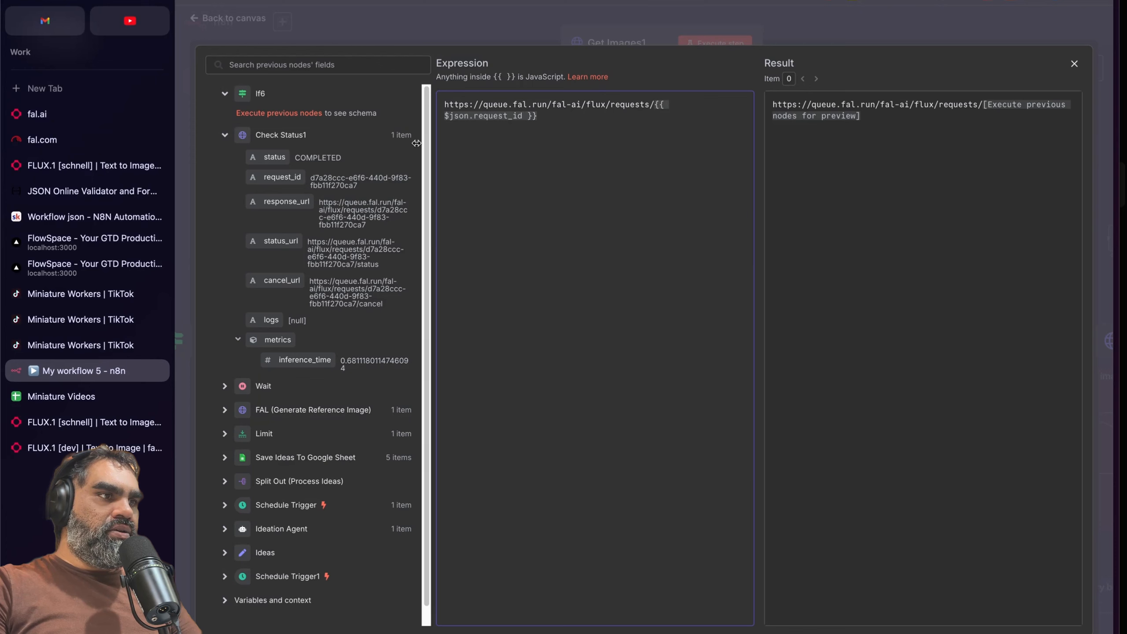
Step: Try inserting Check Status1's request_id variable into the Get Images1 URL expression to preview it
left_click_drag(282, 177, 581, 229)
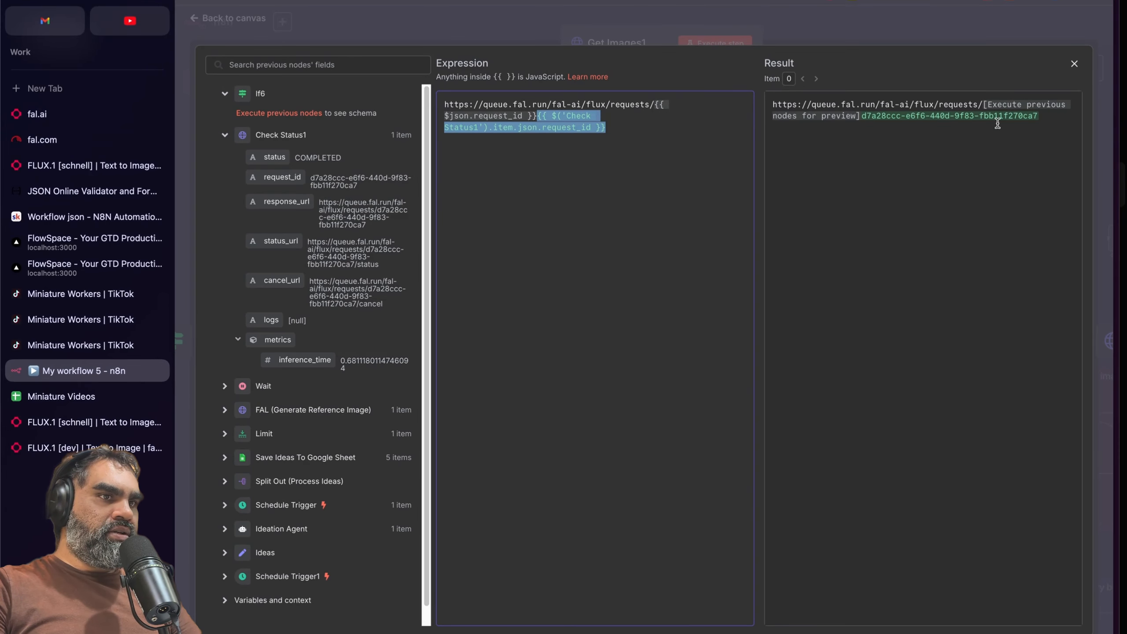
left_click(677, 262)
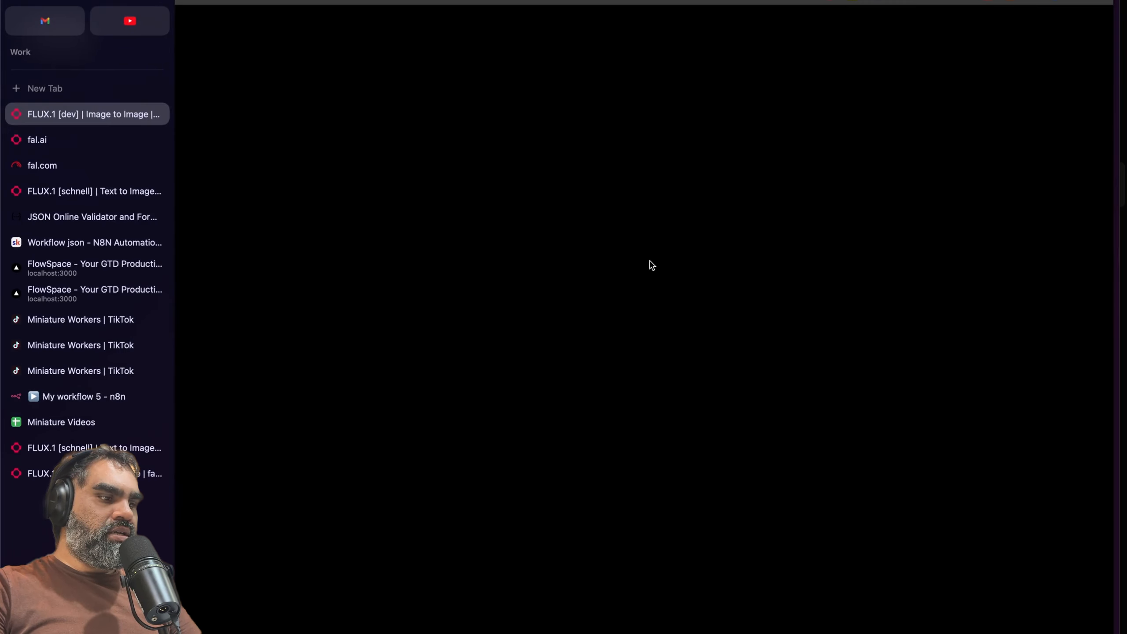
key("super+w")
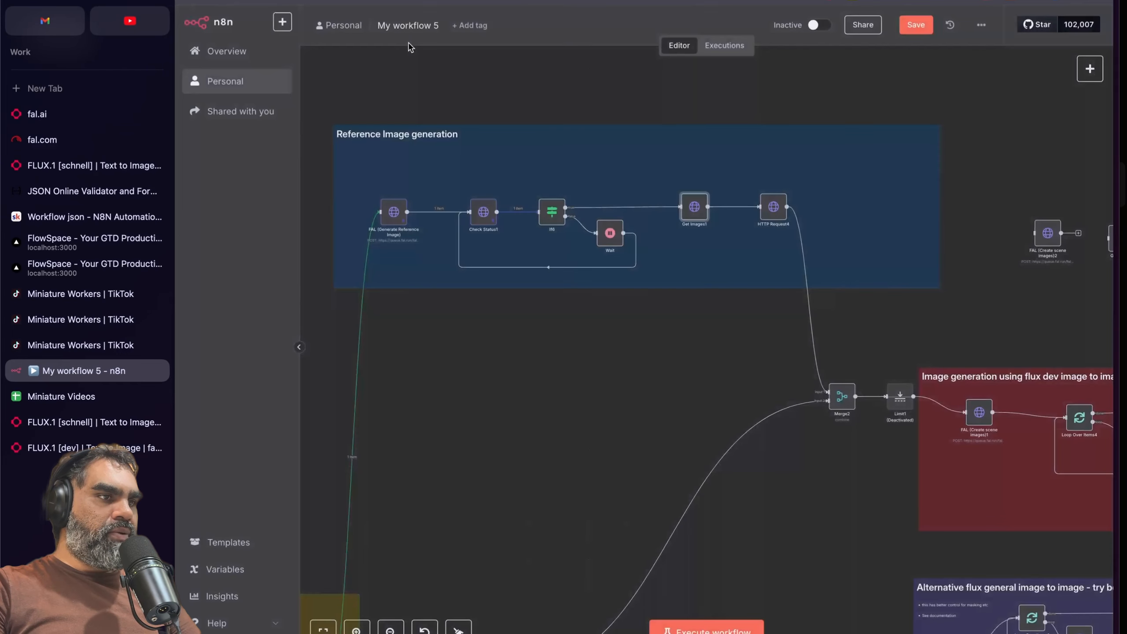
Step: Copy the image url from the Get Images1 output, view the image in a new browser tab, and close that tab
double_click(694, 206)
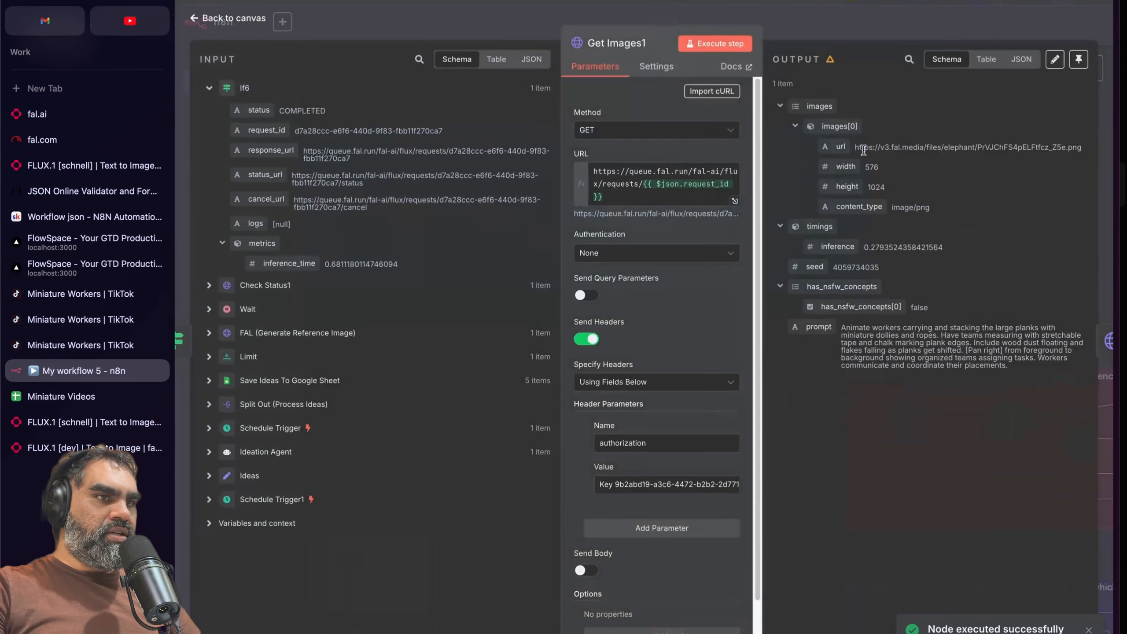
left_click_drag(863, 150, 1081, 148)
double_click(937, 149)
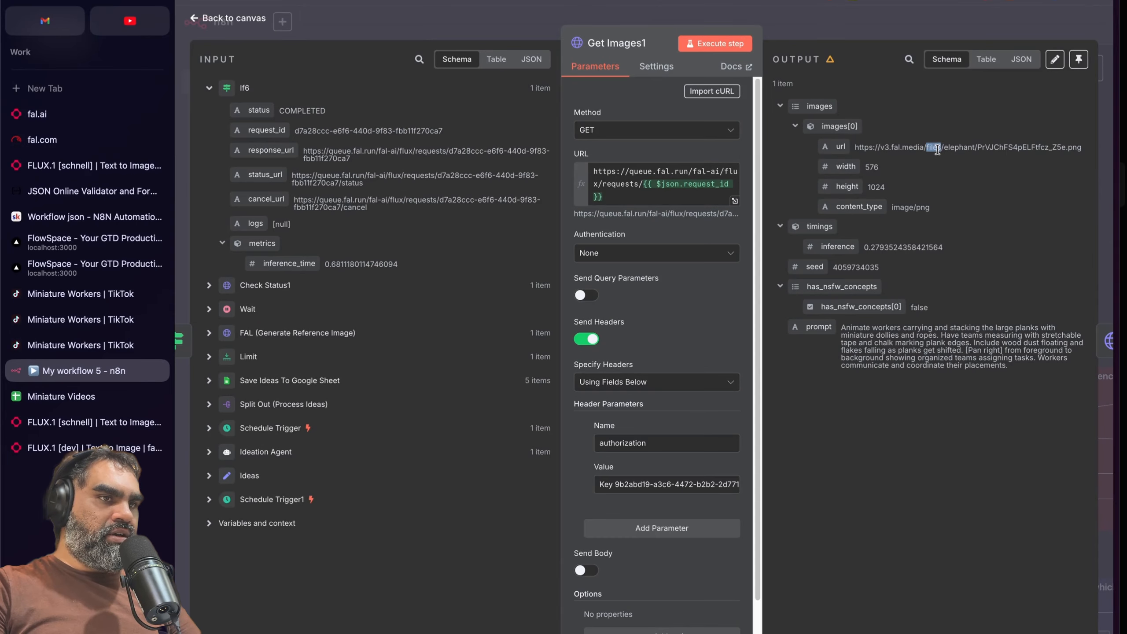
triple_click(937, 148)
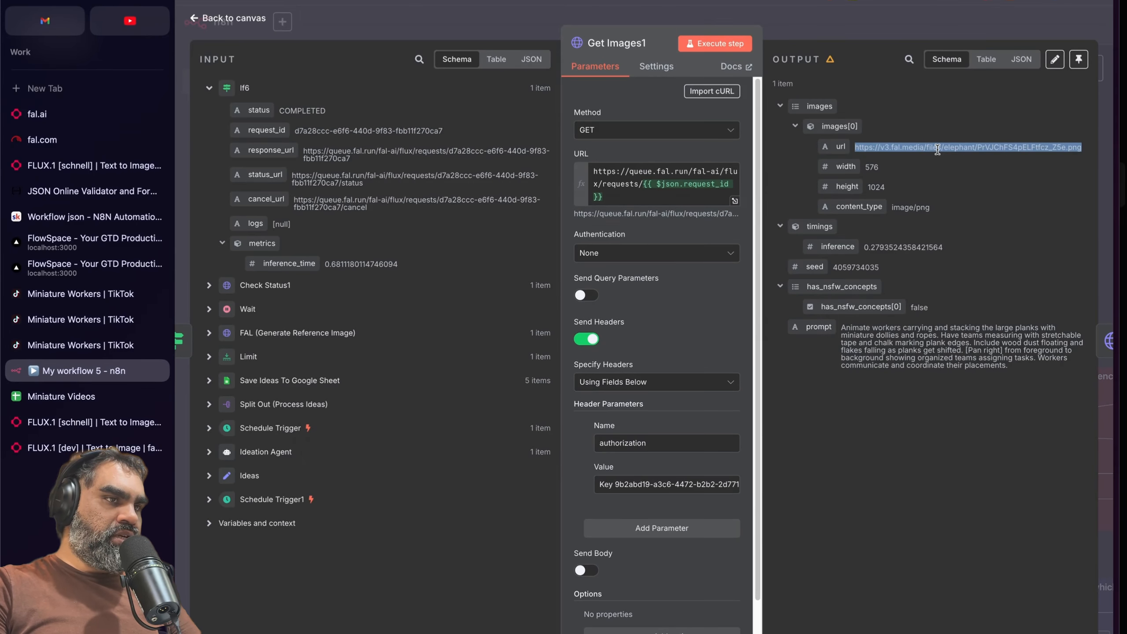
key("super+t")
key("super+v")
key("Return")
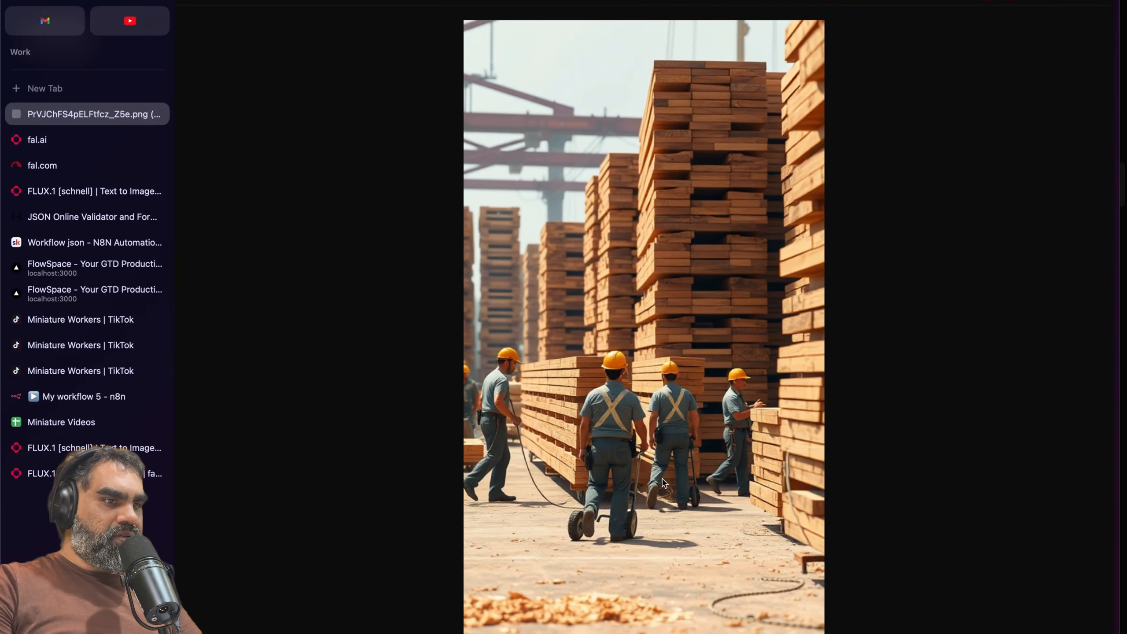
key("super+w")
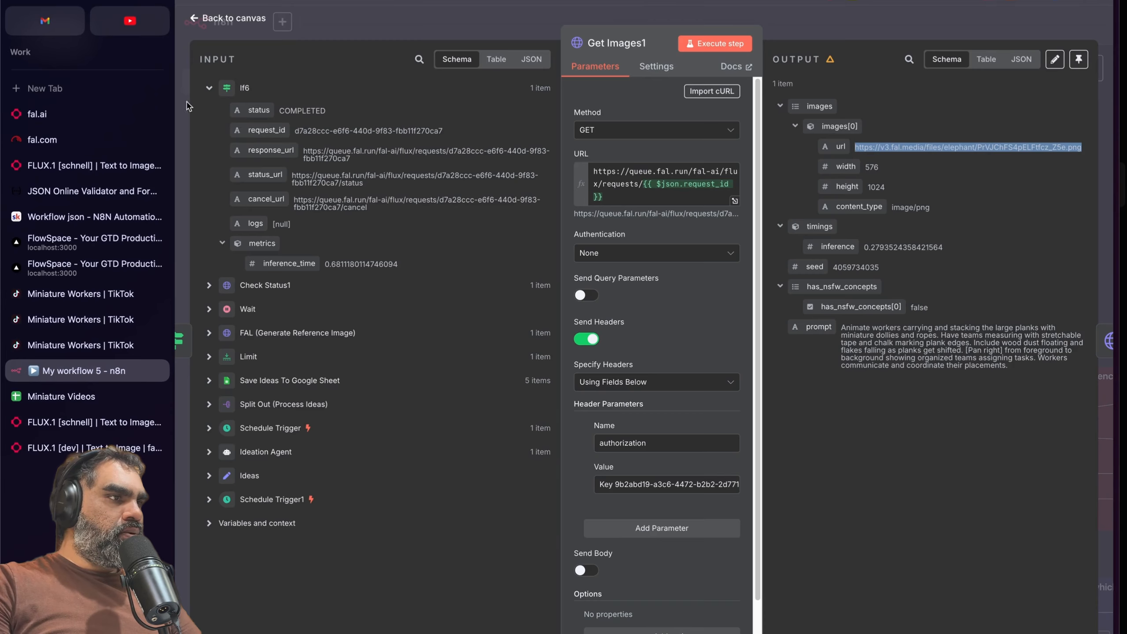
Step: Expand the Limit data in Get Images1's input and read the first-frame image prompt of steps[0]
left_click(209, 113)
left_click(210, 113)
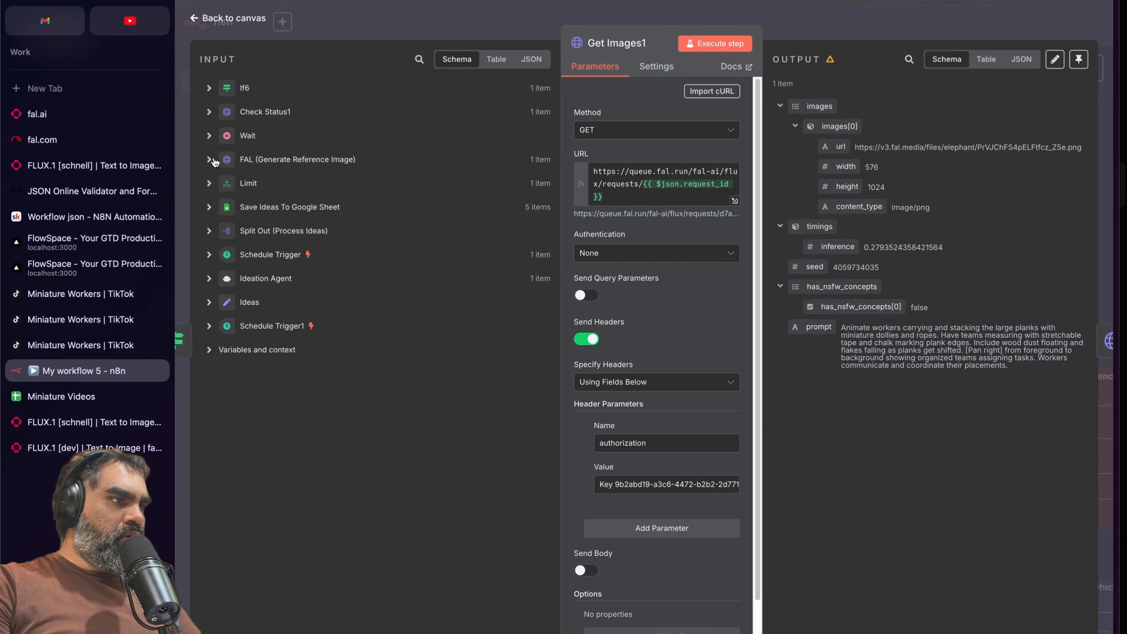
left_click(219, 186)
scroll(442, 211, "down", 3)
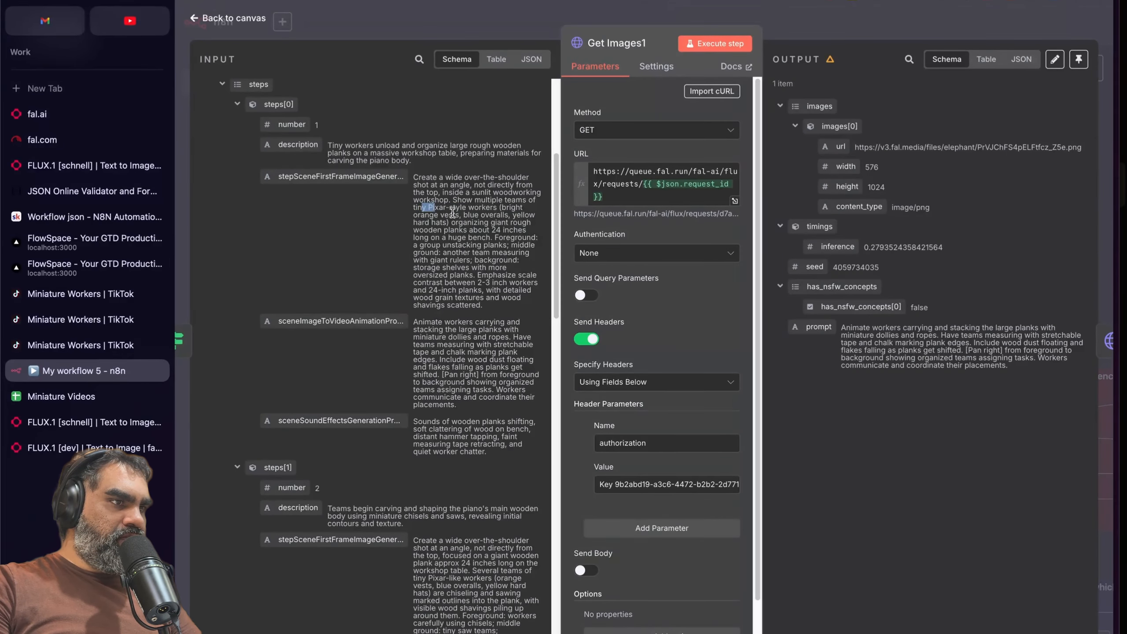
left_click_drag(452, 214, 466, 274)
left_click(466, 274)
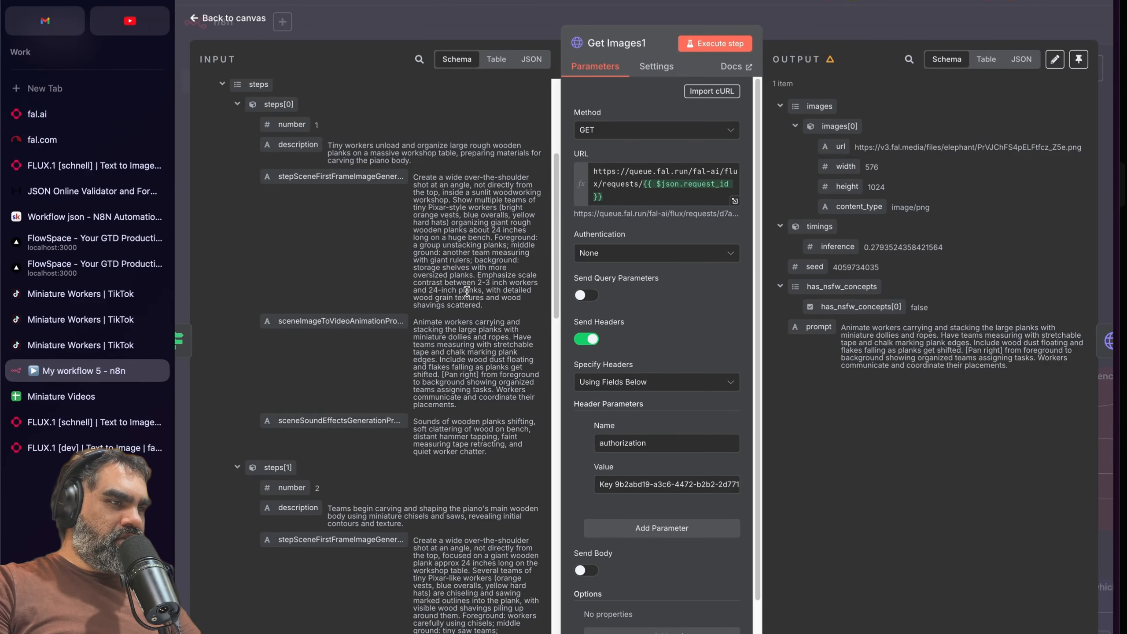
Step: Unpin the Check Status1 node's data on the canvas and run the workflow again
left_click(488, 34)
scroll(532, 276, "left", 5)
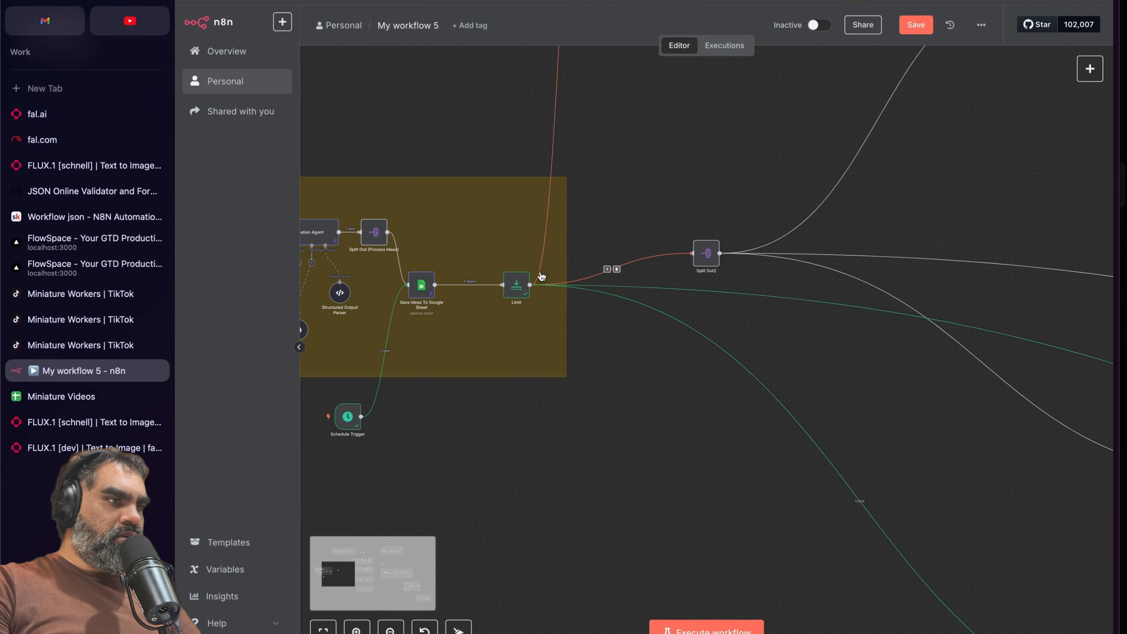
key("super+c")
scroll(616, 269, "up", 10)
right_click(702, 224)
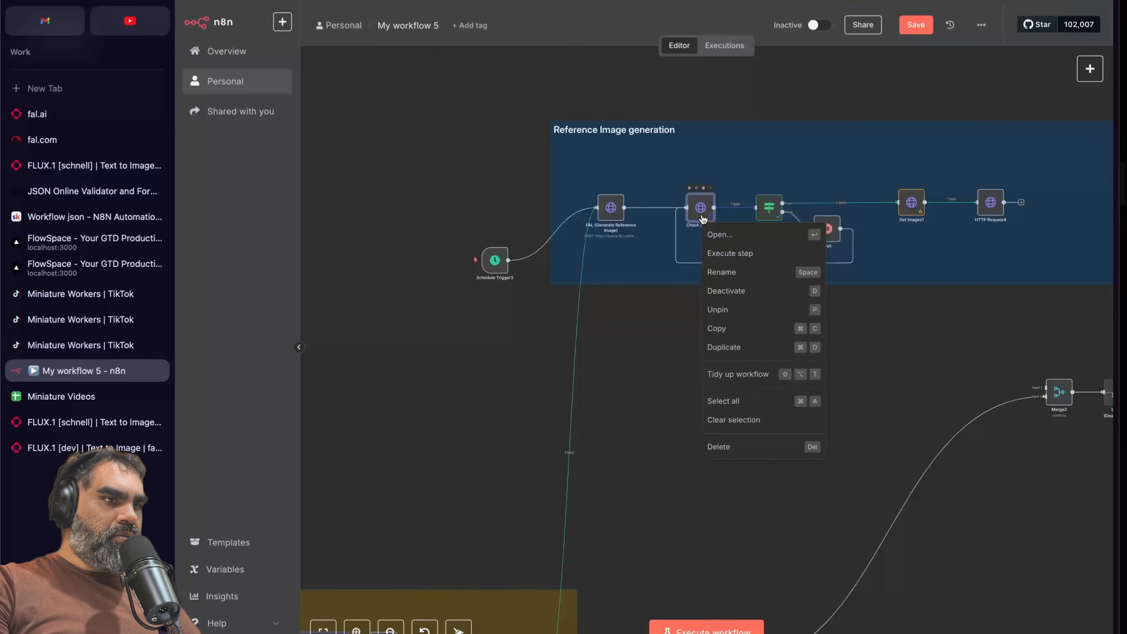
left_click(717, 310)
scroll(621, 311, "right", 5)
scroll(714, 366, "up", 6)
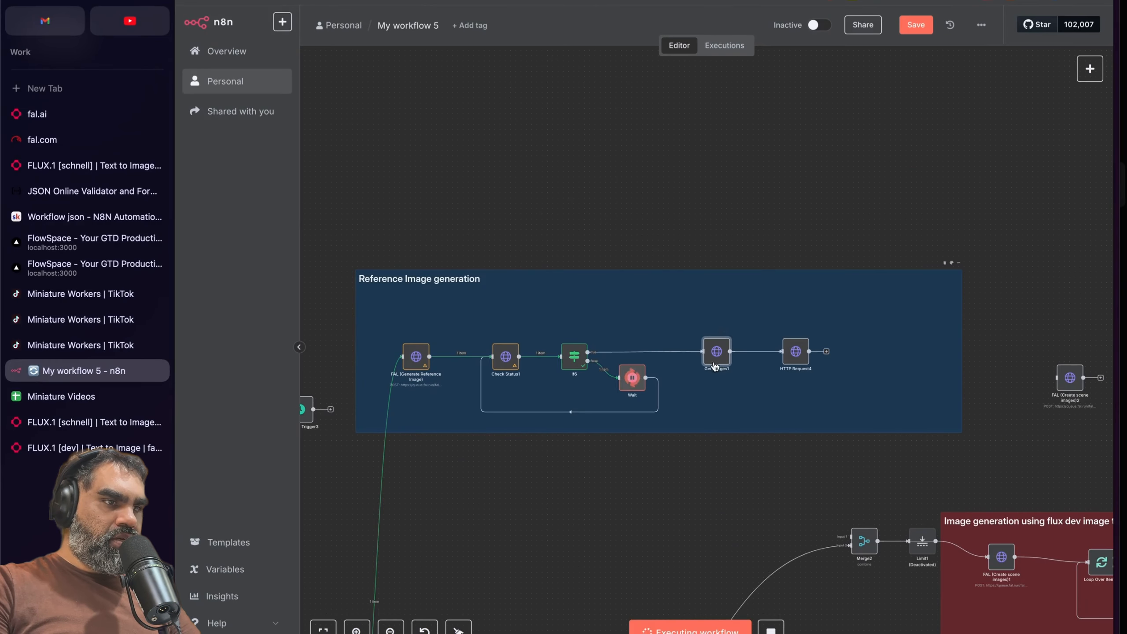
Step: Inspect the image in HTTP Request4's output, and check the FAL (Generate Reference Image) node's input and output
double_click(796, 351)
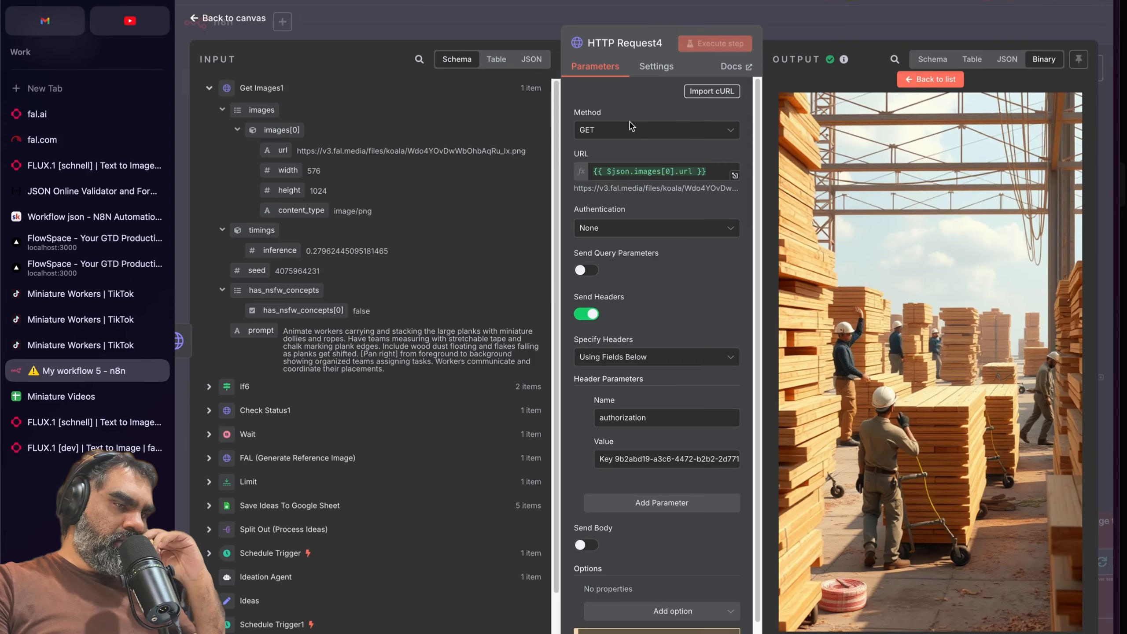
left_click(495, 36)
double_click(415, 357)
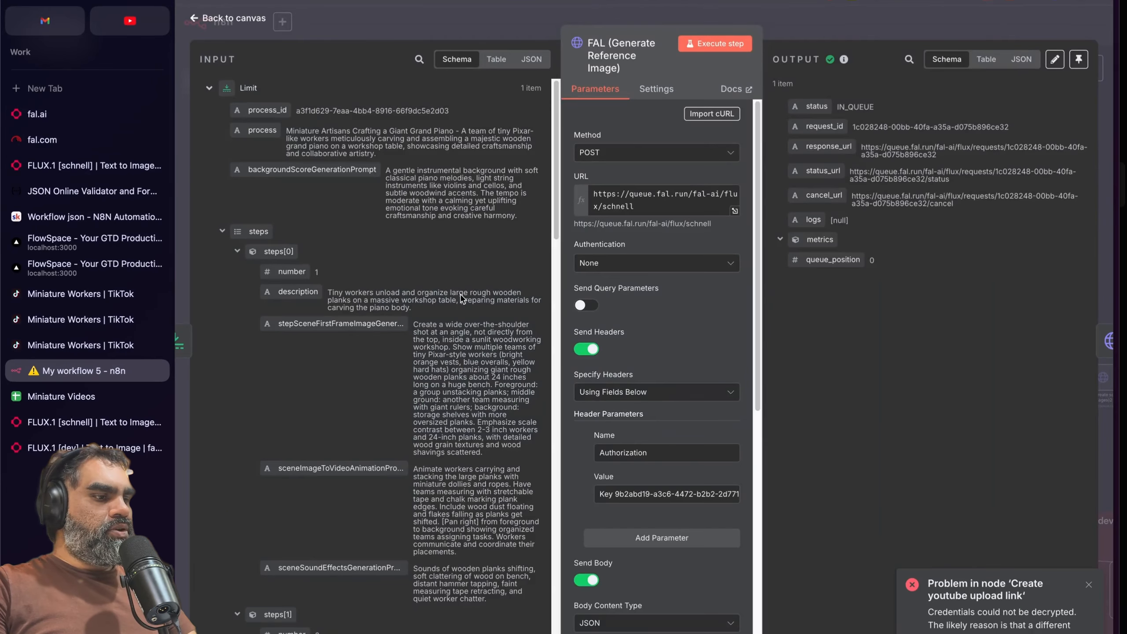
key("Escape")
scroll(488, 357, "left", 2)
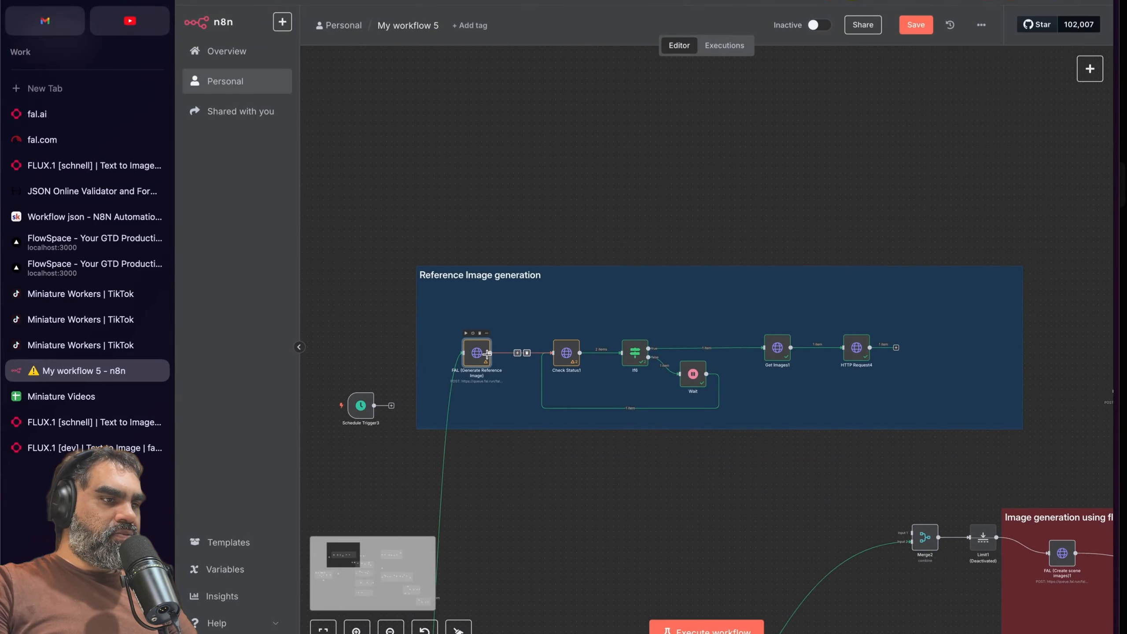
Step: Prefix the FAL (Generate Reference Image) prompt value with "Create a tiny miniature worker scene as per the below prompt:" above the existing expression
double_click(476, 358)
scroll(664, 439, "down", 10)
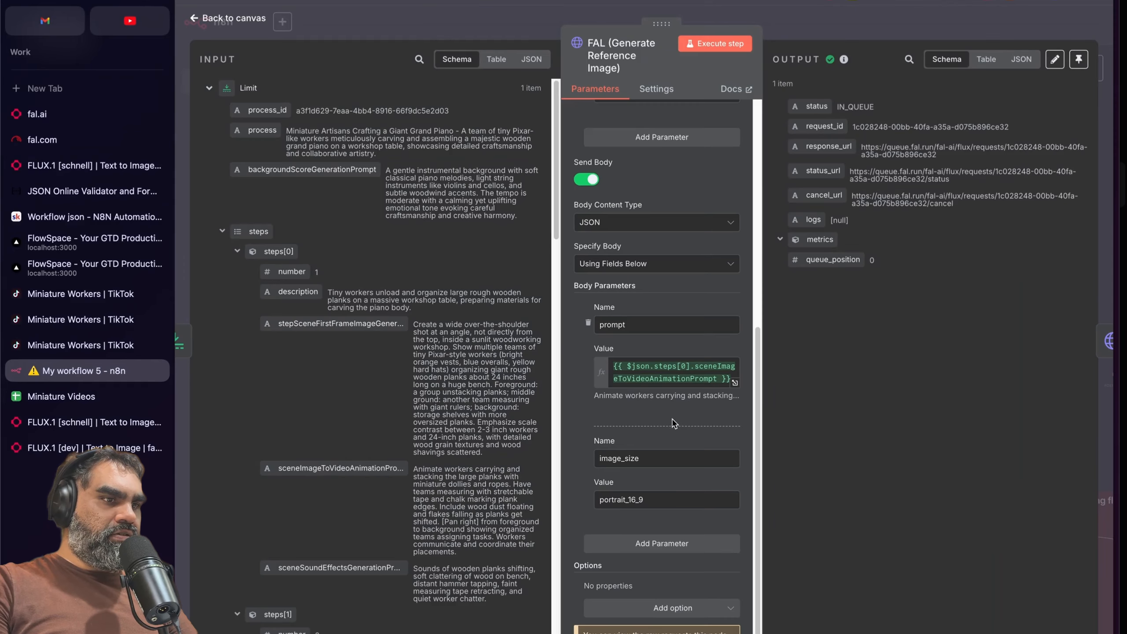
left_click(734, 444)
key("Return")
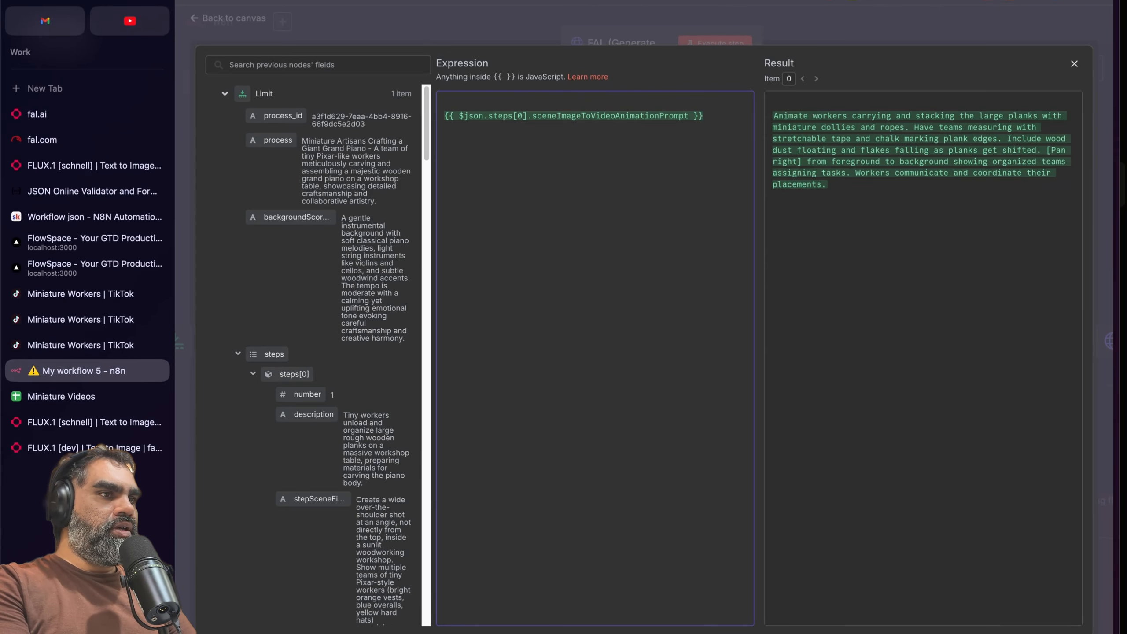
type("Create a tiny worker scene as per the below prompt:")
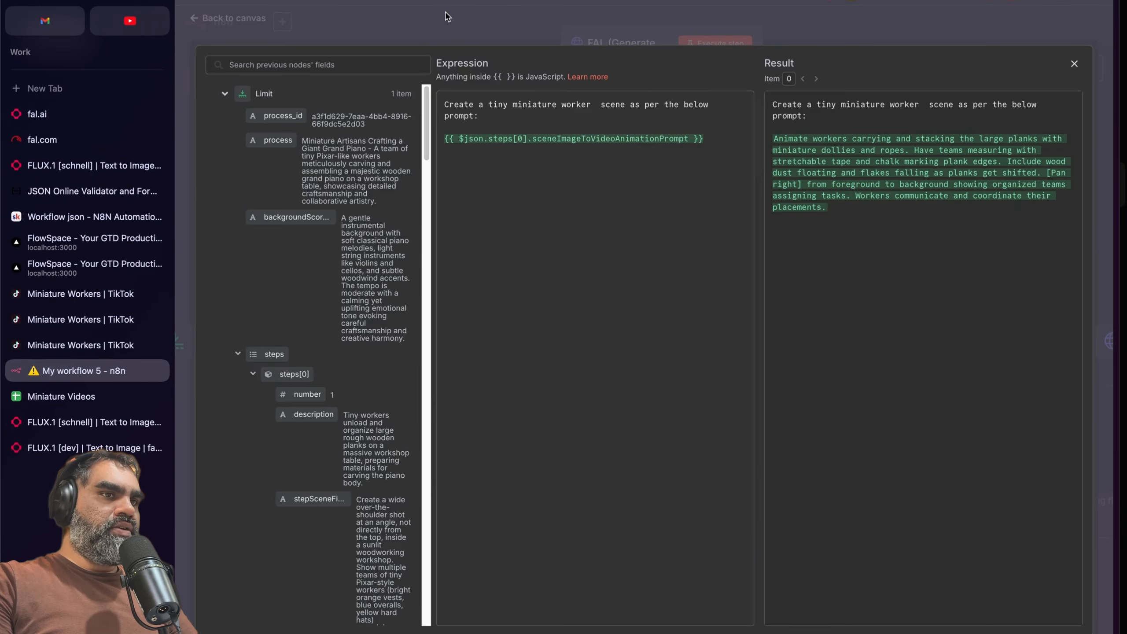
key("Escape")
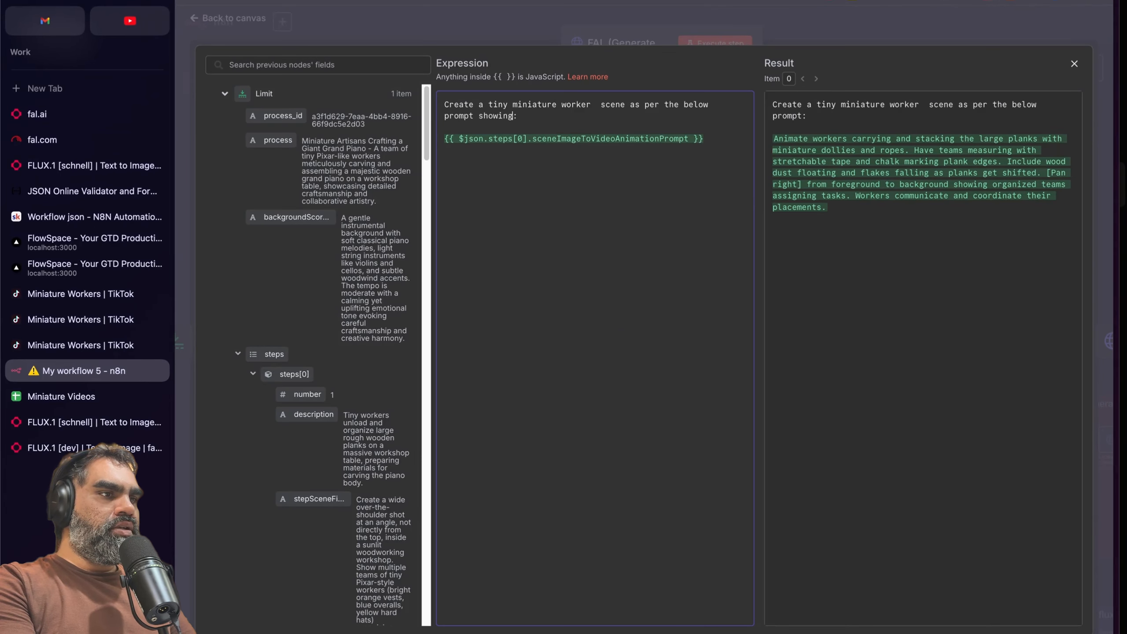
Step: Extend the prompt's introductory line with "showing the scale of working with regular sized objects" and return to the canvas
key("BackSpace")
type("le of")
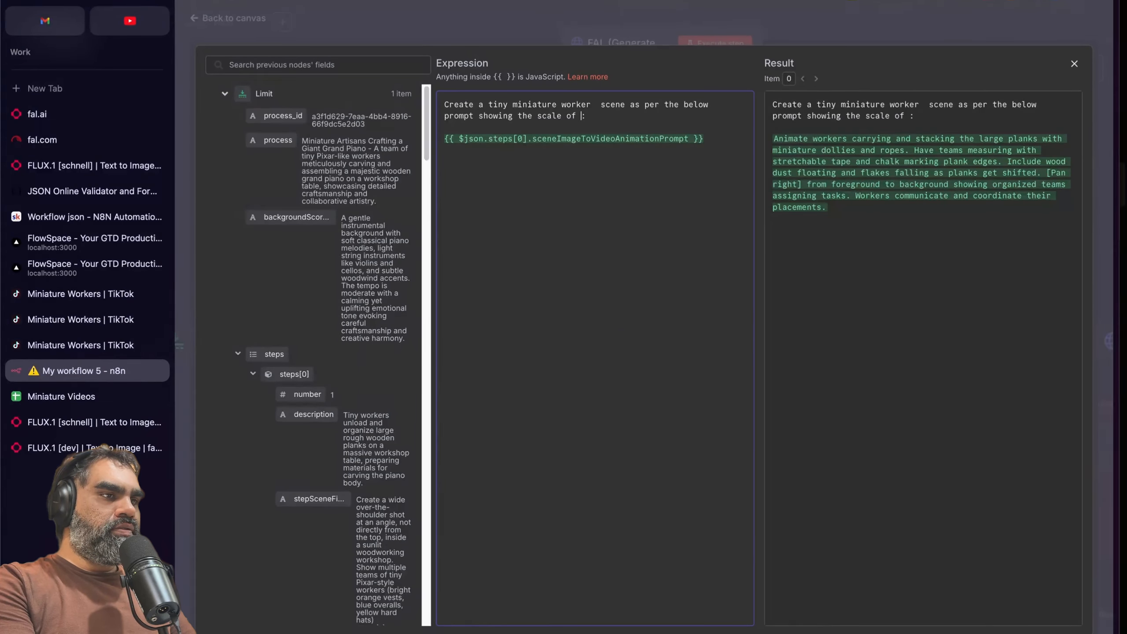
type(" working with regul")
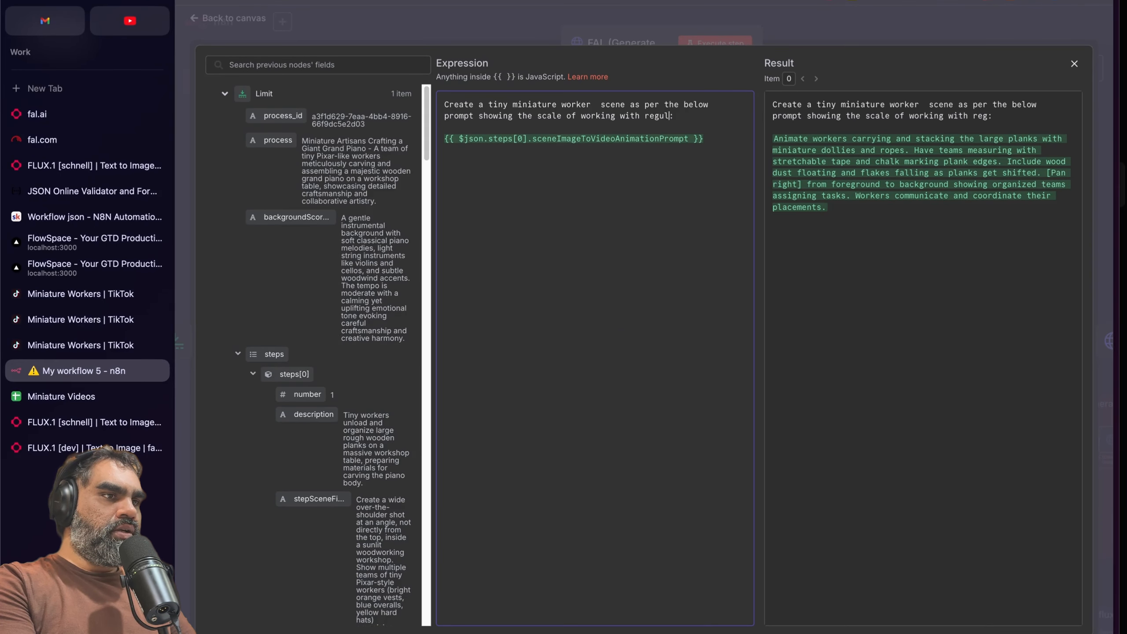
type("ar sized objec")
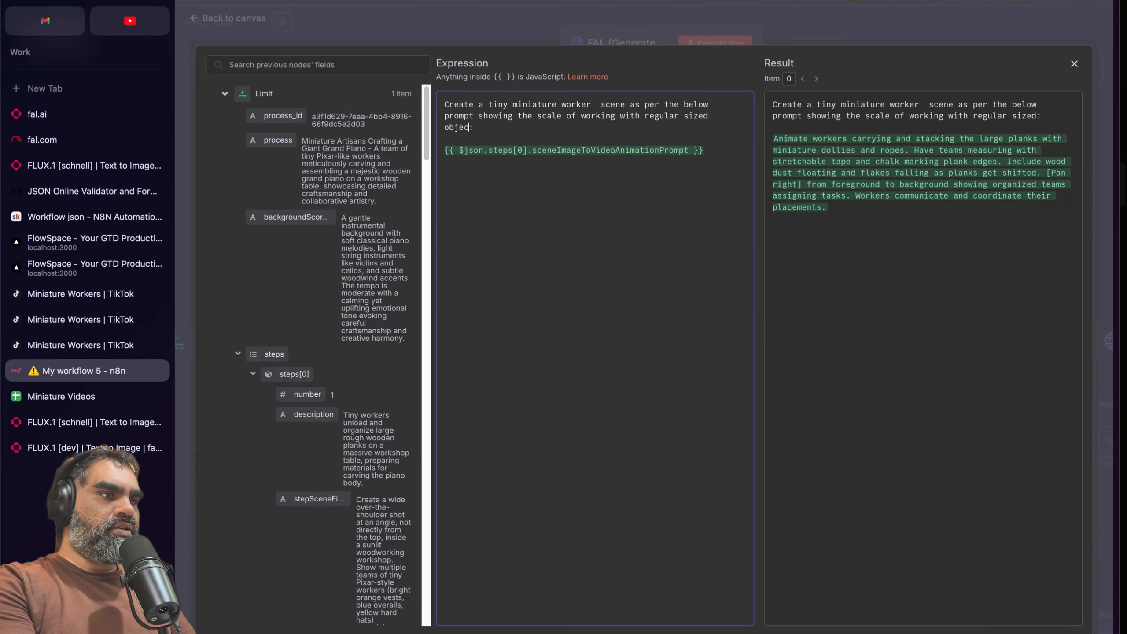
key("Escape")
key("Escape")
scroll(565, 408, "down", 5)
scroll(565, 407, "down", 2)
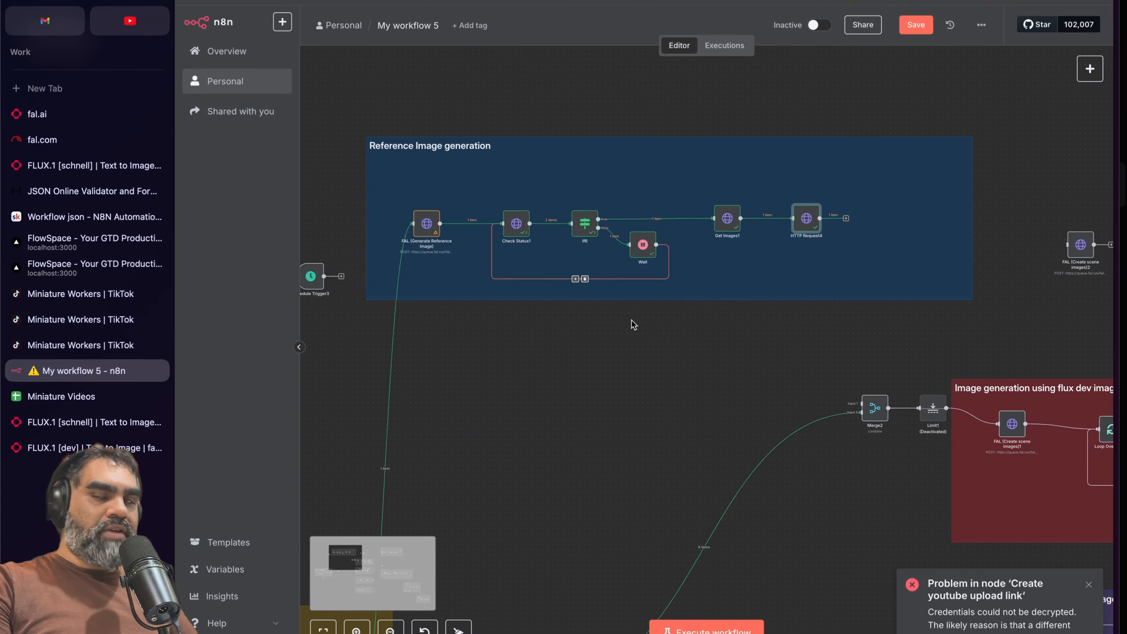
scroll(630, 323, "left", 2)
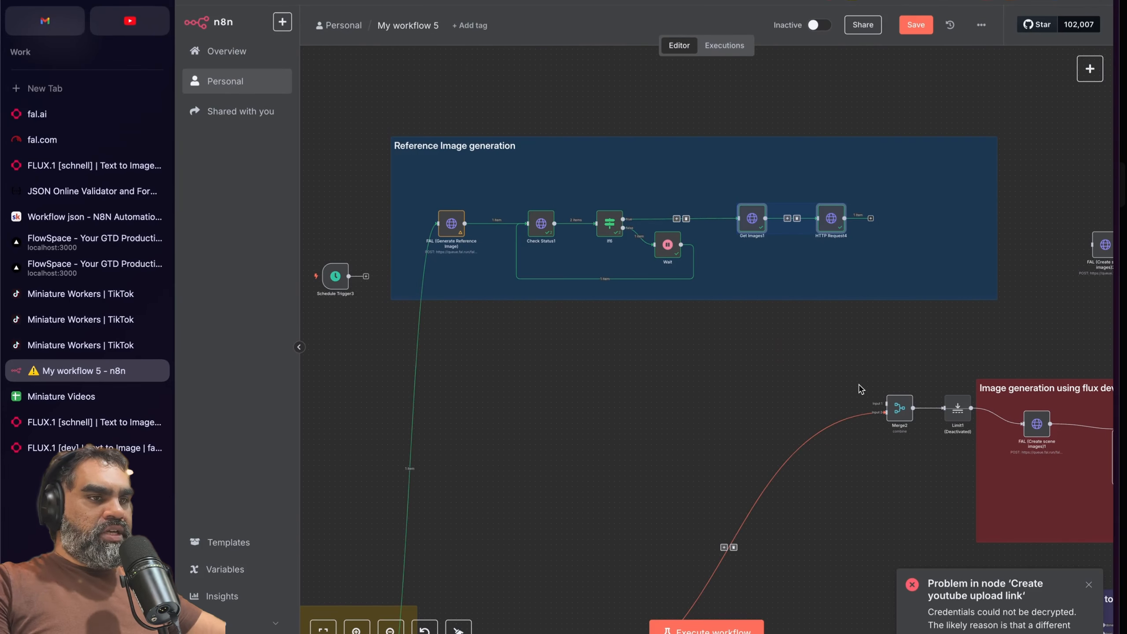
scroll(913, 317, "right", 4)
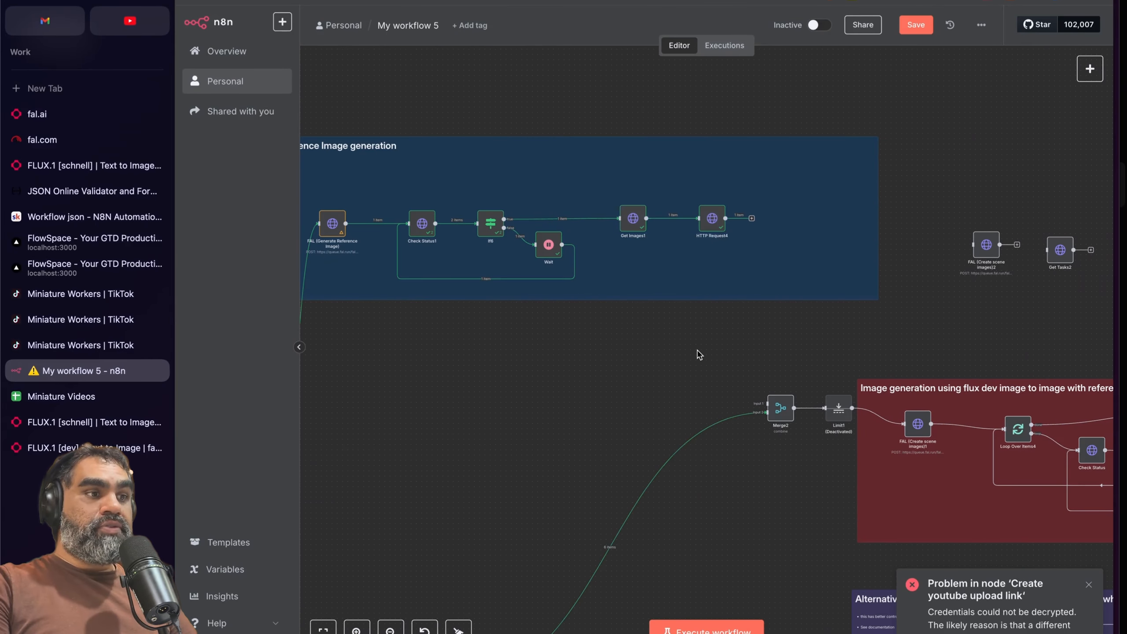
scroll(698, 352, "left", 1)
scroll(792, 318, "right", 4)
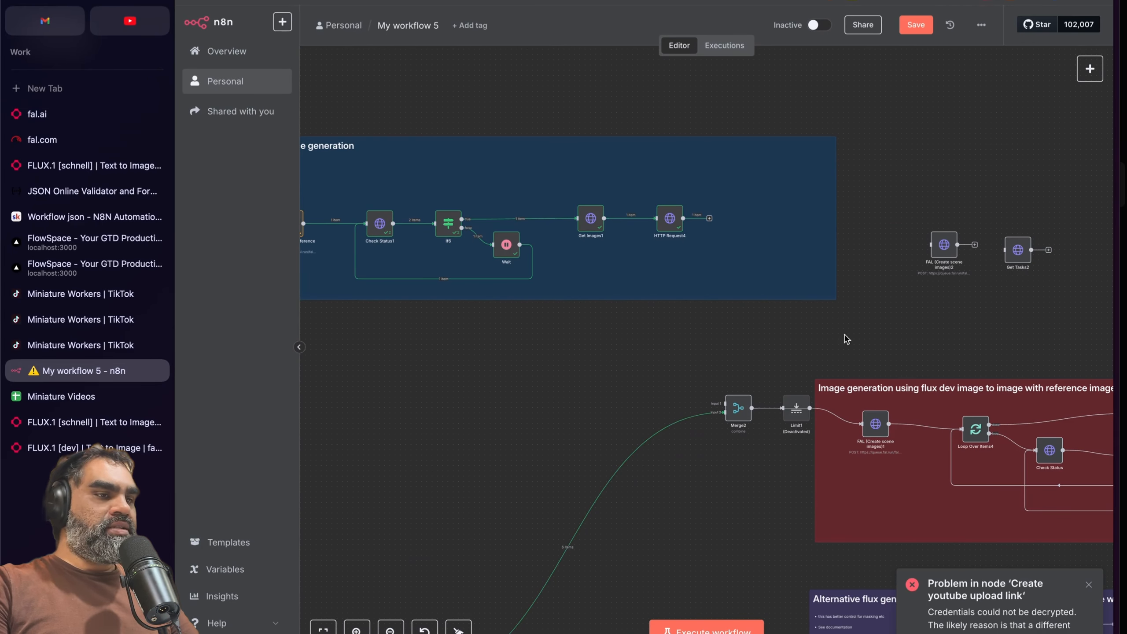
scroll(816, 339, "left", 6)
Step: Open the Get Images3 node and examine the request URL with its request_id variable
right_click(404, 226)
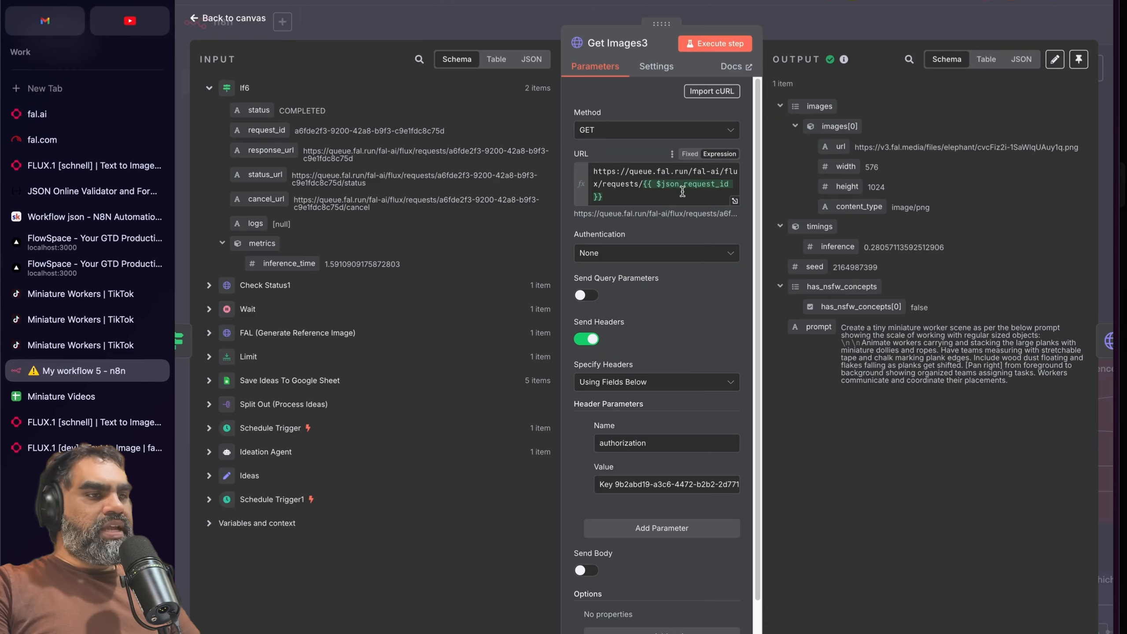
left_click_drag(693, 194, 600, 168)
left_click(593, 169)
Step: Examine the "Get the result" cURL request in the FLUX.1 [schnell] API documentation
left_click(71, 424)
scroll(643, 348, "up", 3)
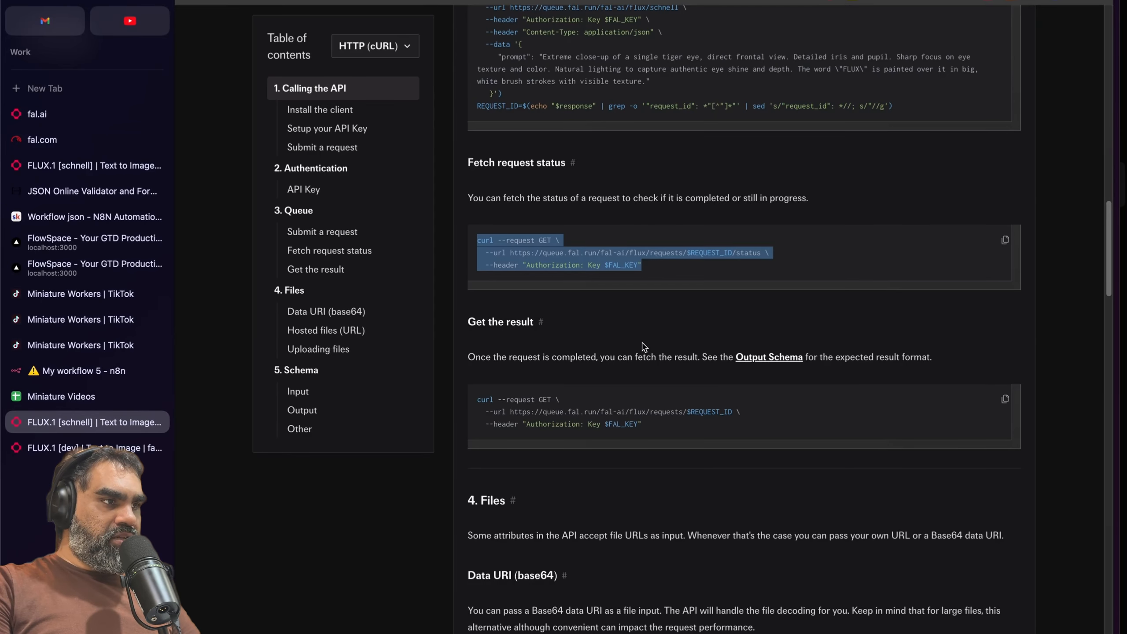
left_click(319, 273)
scroll(599, 168, "up", 2)
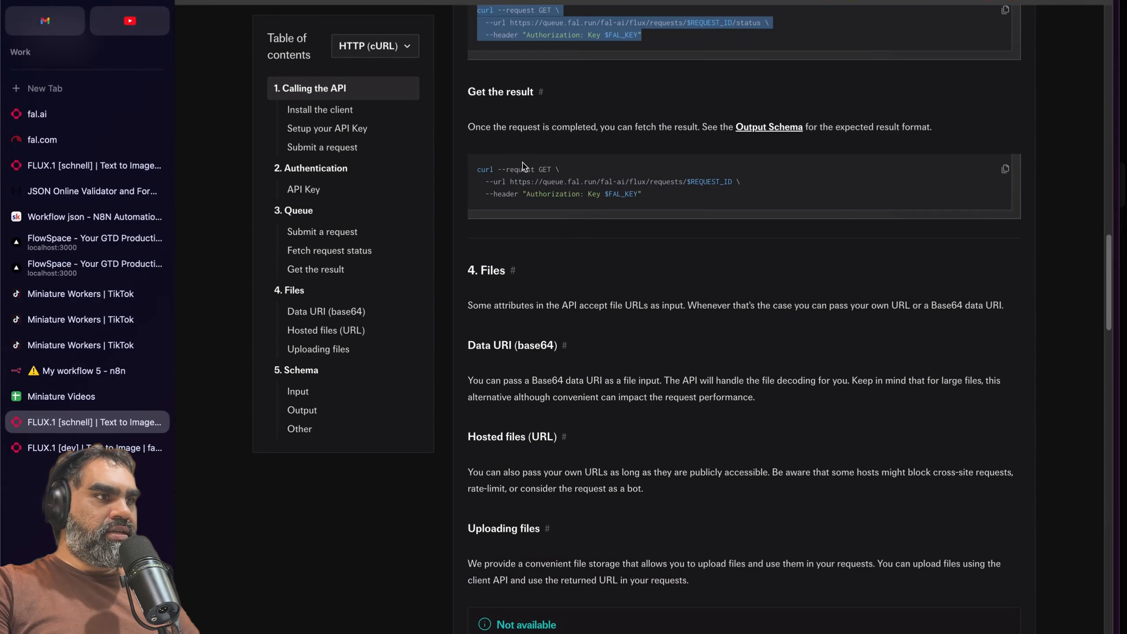
left_click_drag(476, 169, 642, 194)
left_click(620, 196)
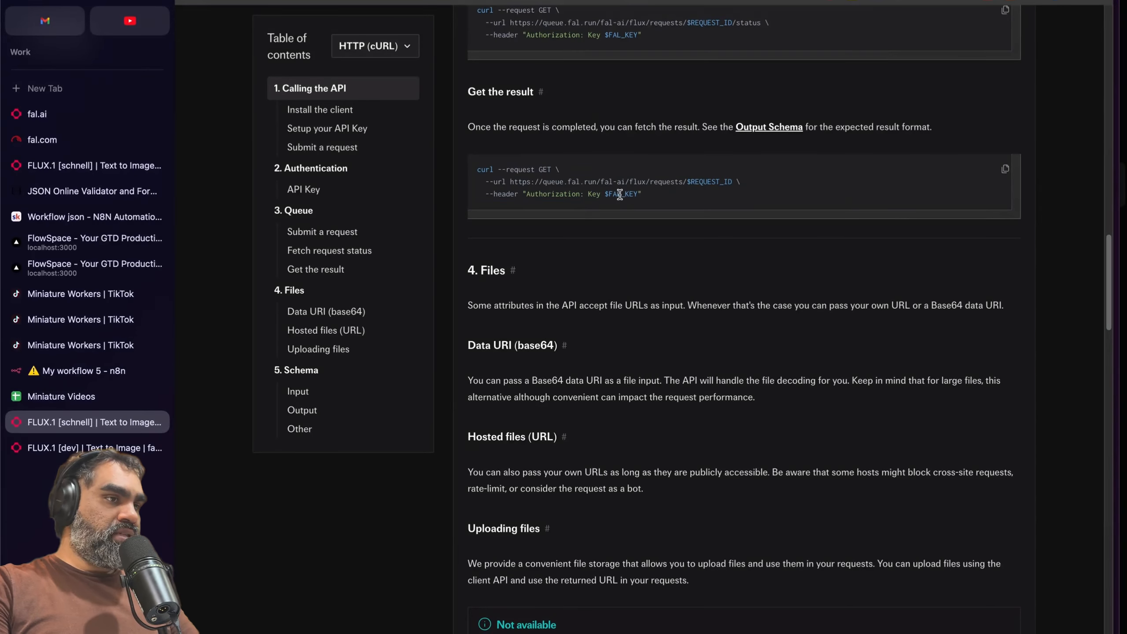
left_click_drag(476, 168, 646, 198)
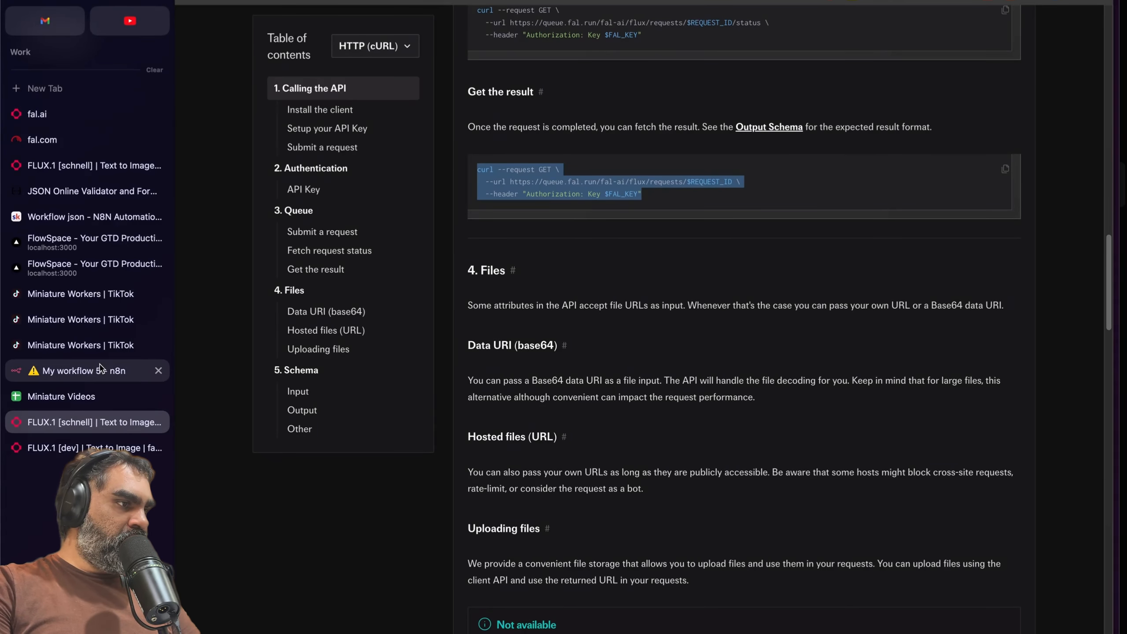
Step: Copy the image URL from the Get Images3 output in the n8n workflow and open it in a new browser tab
left_click(82, 371)
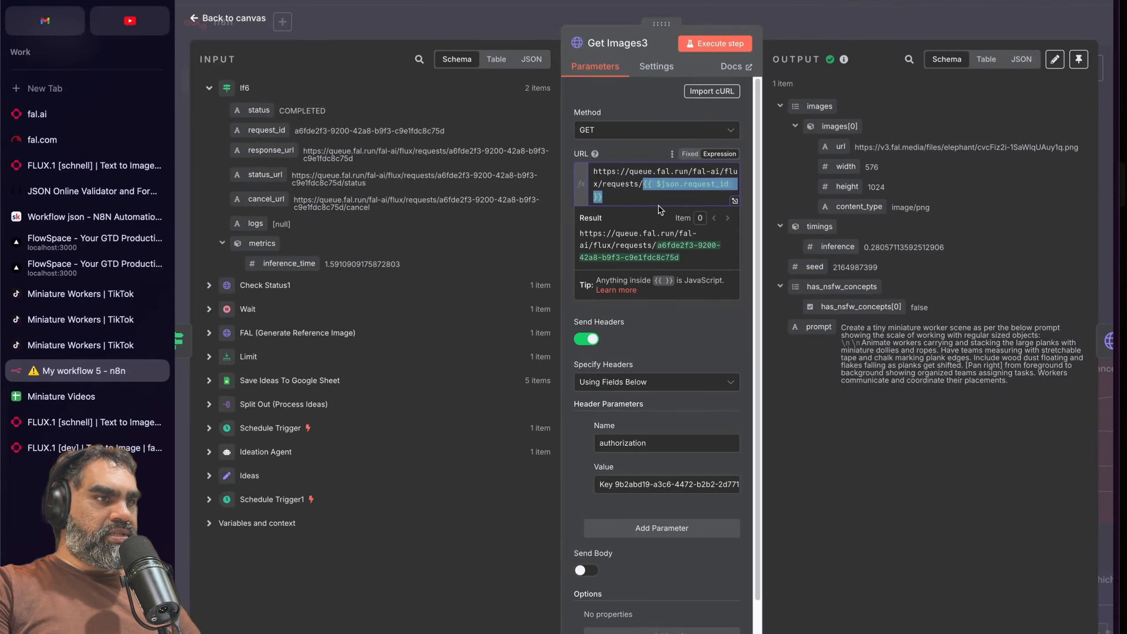
triple_click(913, 147)
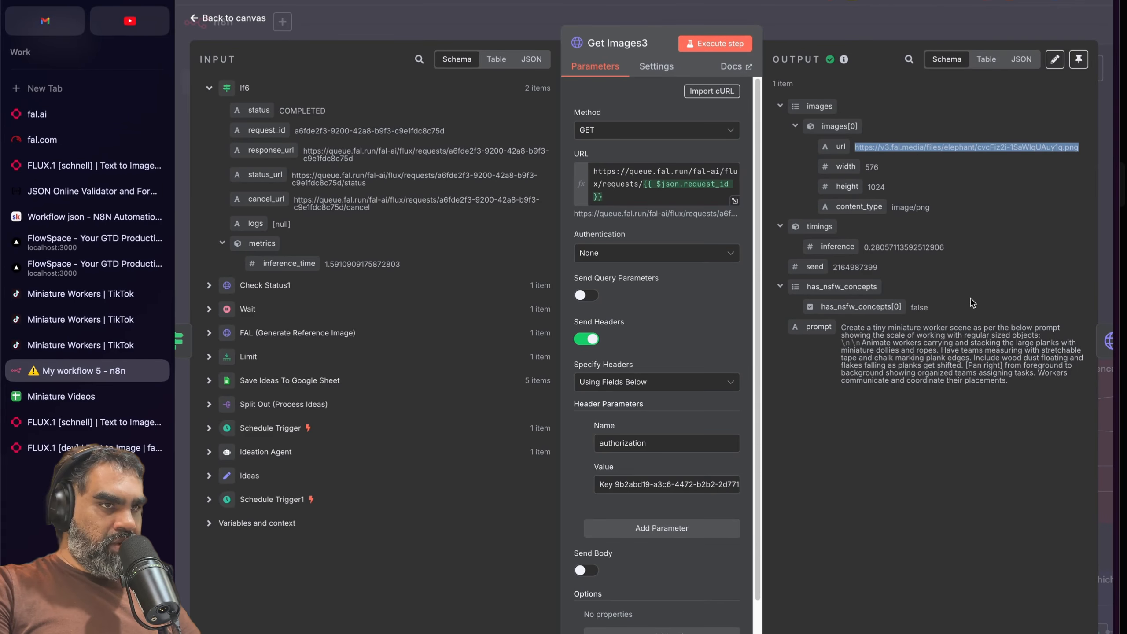
key("Escape")
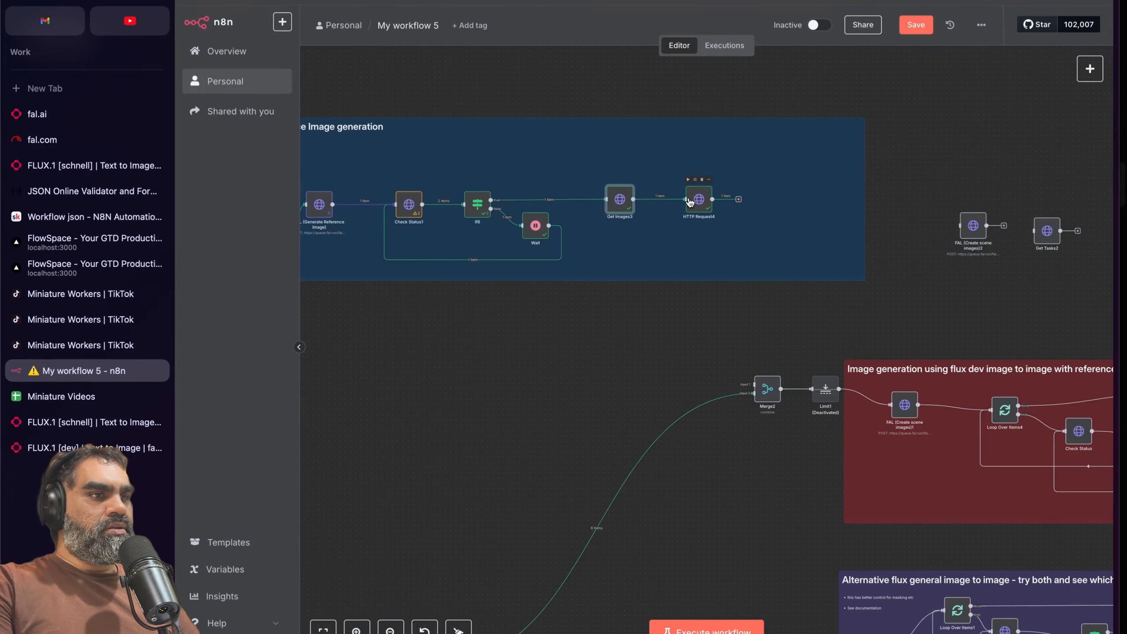
double_click(626, 210)
triple_click(941, 145)
key("super+c")
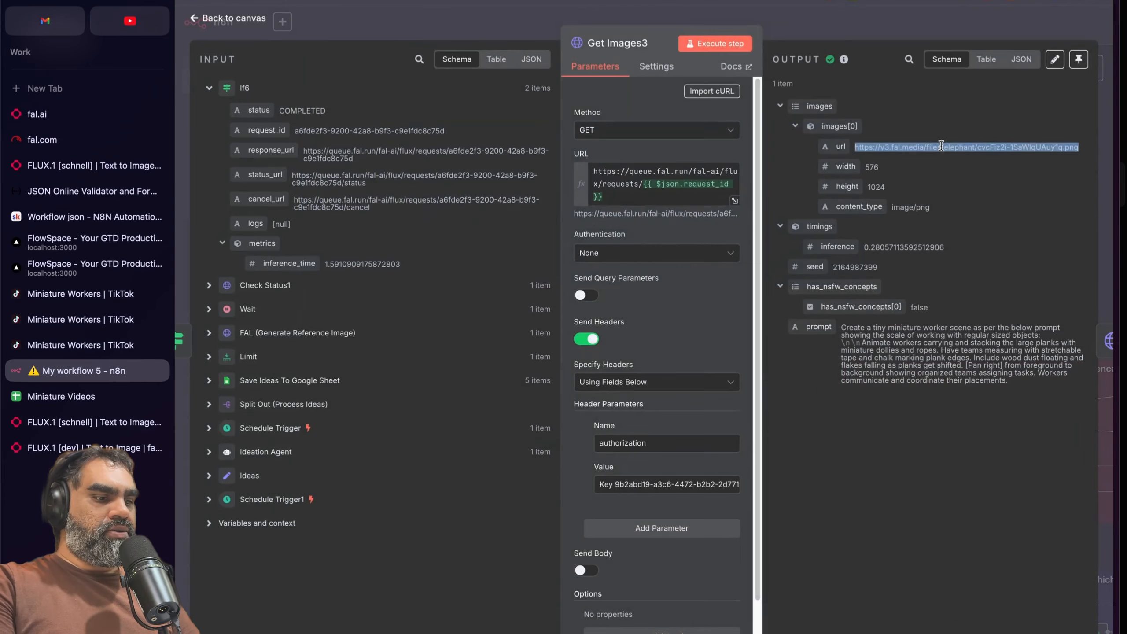
key("super+t")
key("super+v")
key("Return")
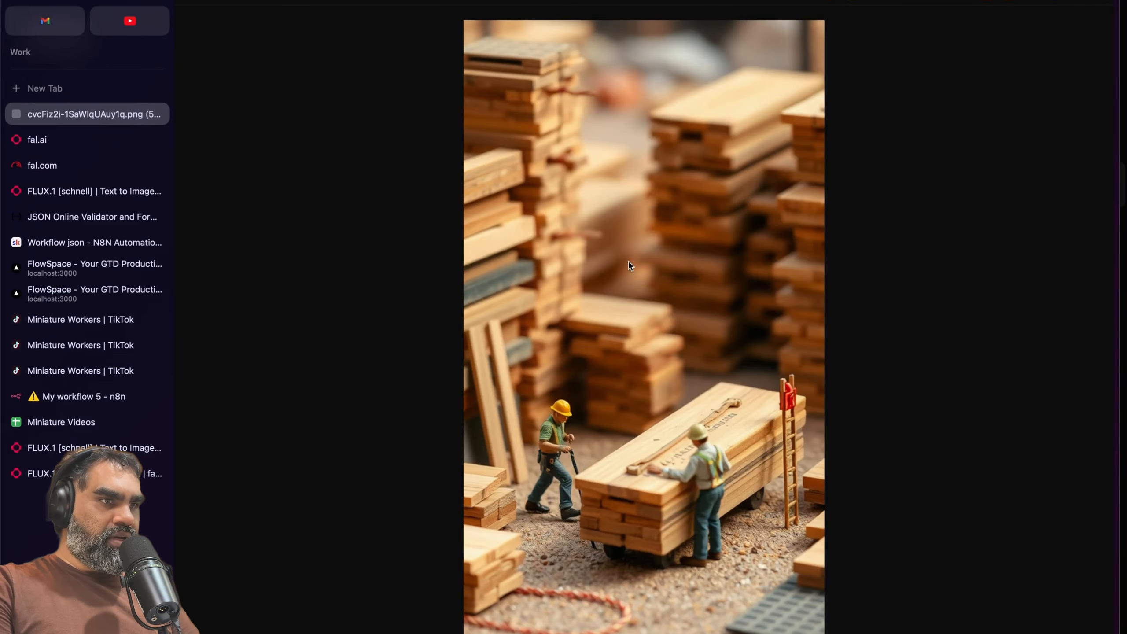
Step: Close the image tab and view the generated image in the binary output of the HTTP Request4 node
key("super+w")
left_click(845, 265)
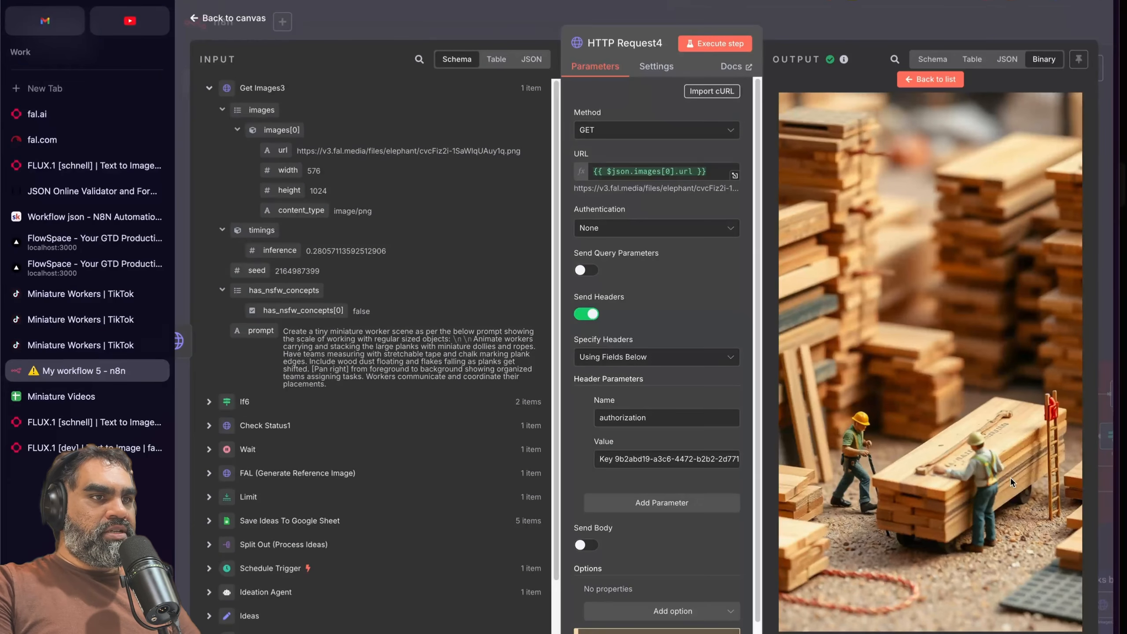
left_click(826, 38)
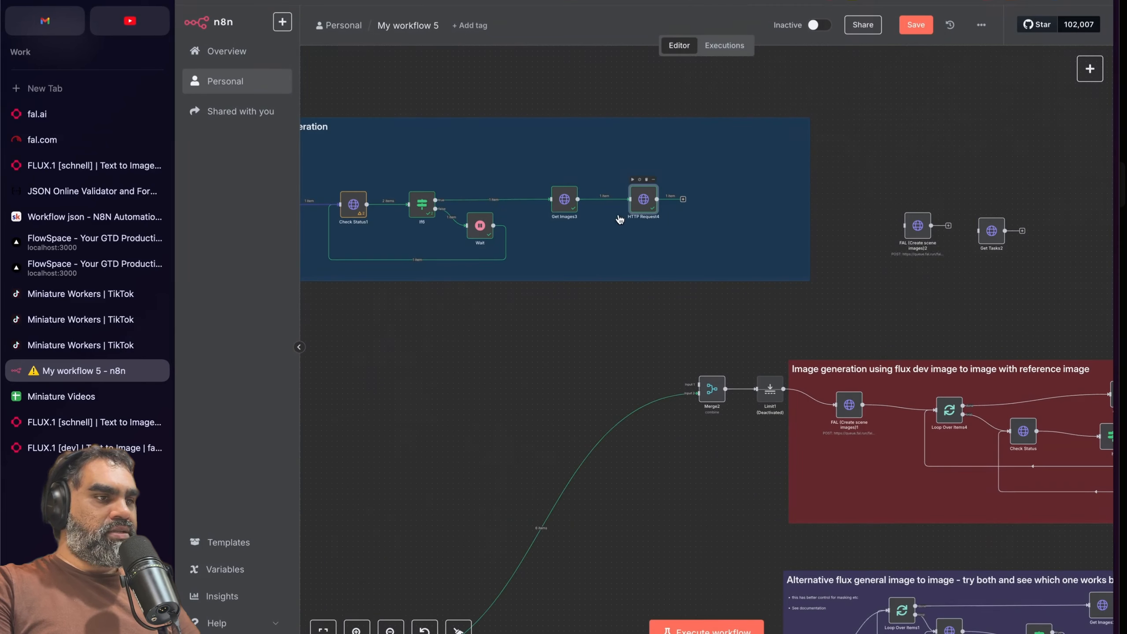
Step: Rename the HTTP Request4 node as "View reference image"
double_click(643, 202)
left_click(639, 48)
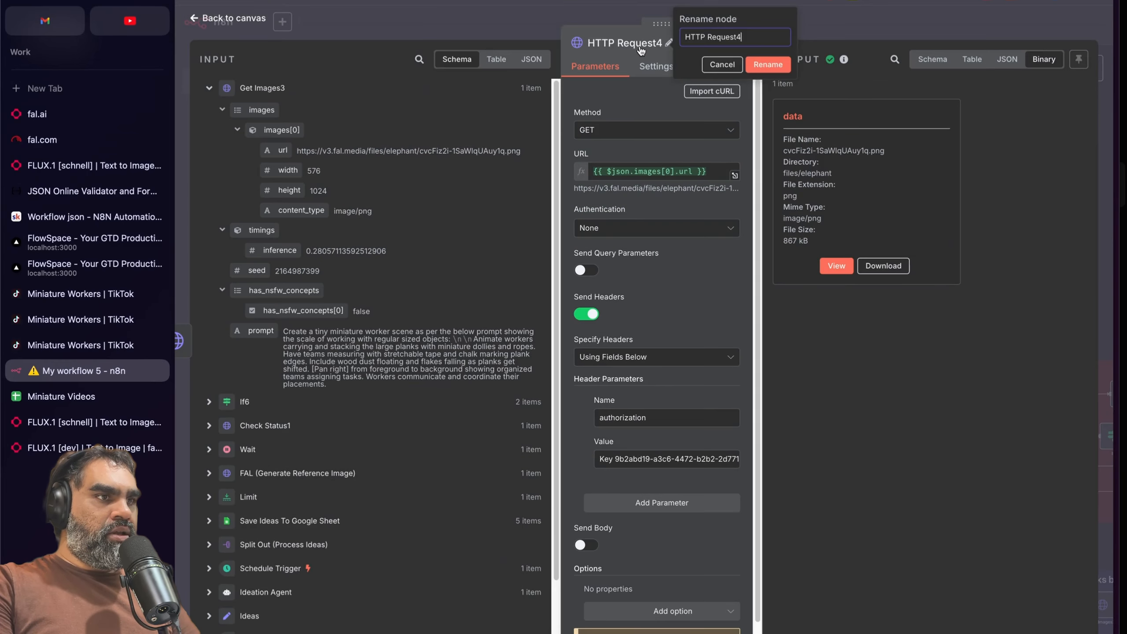
key("ctrl+a")
type("View re")
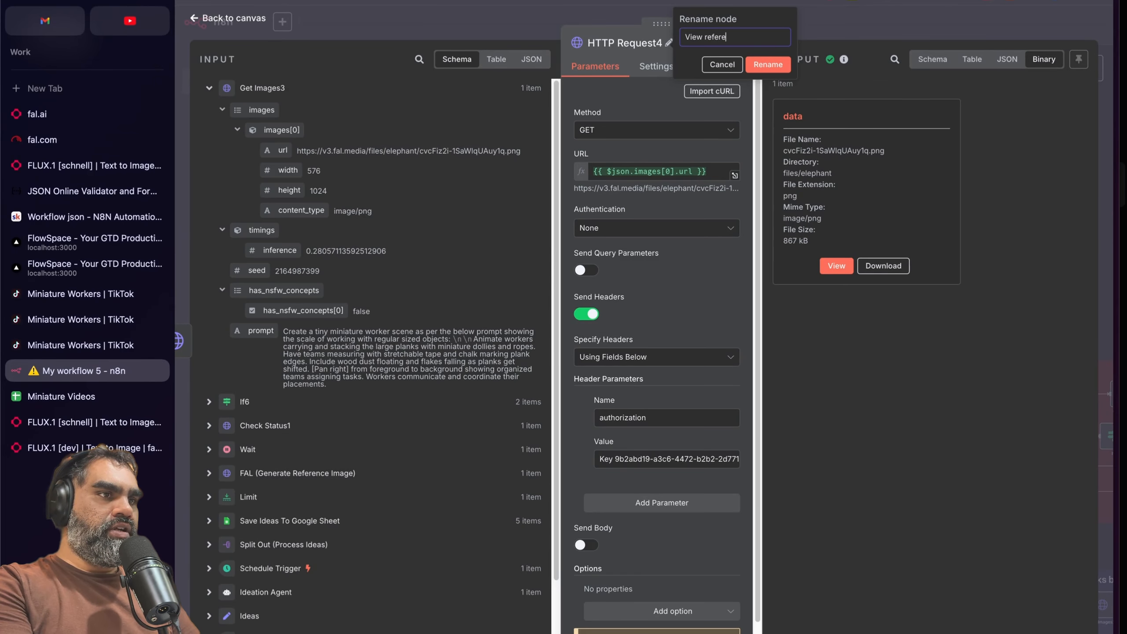
type("ference image")
key("Return")
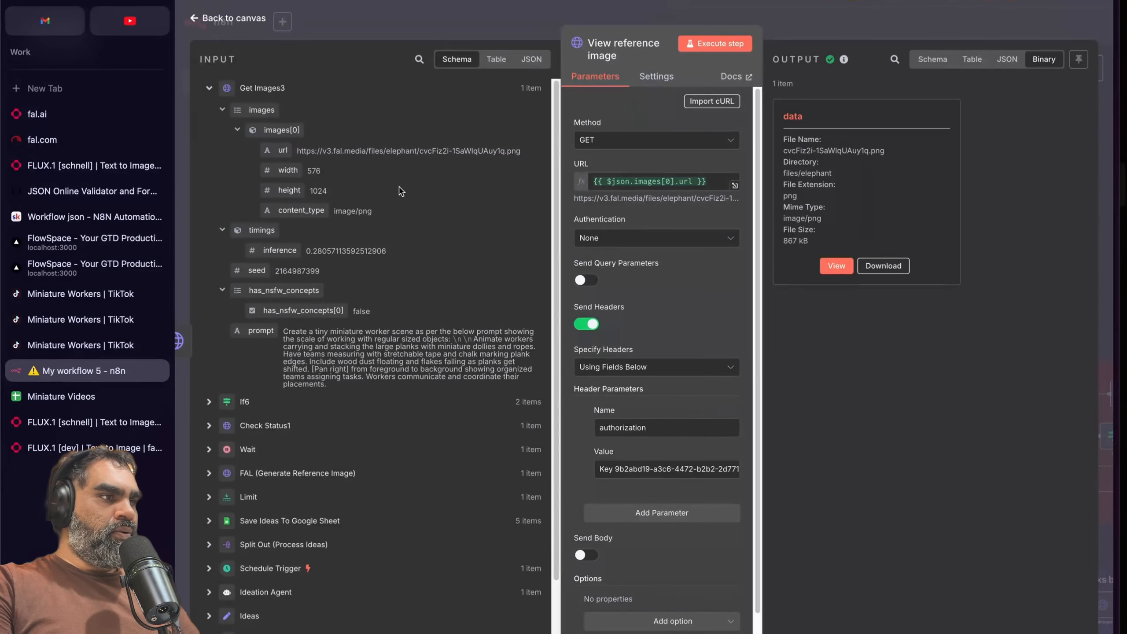
Step: Try inserting the images[0] url field from Get Images3 into the View reference image node's URL expression
left_click(735, 186)
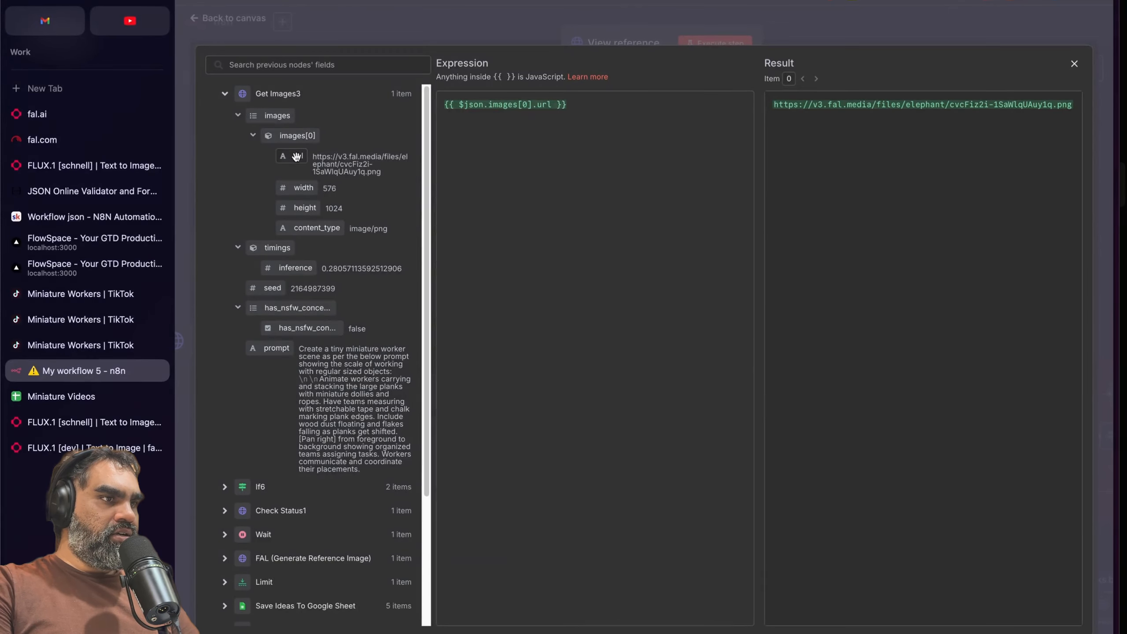
left_click_drag(296, 156, 561, 95)
key("BackSpace")
left_click(623, 25)
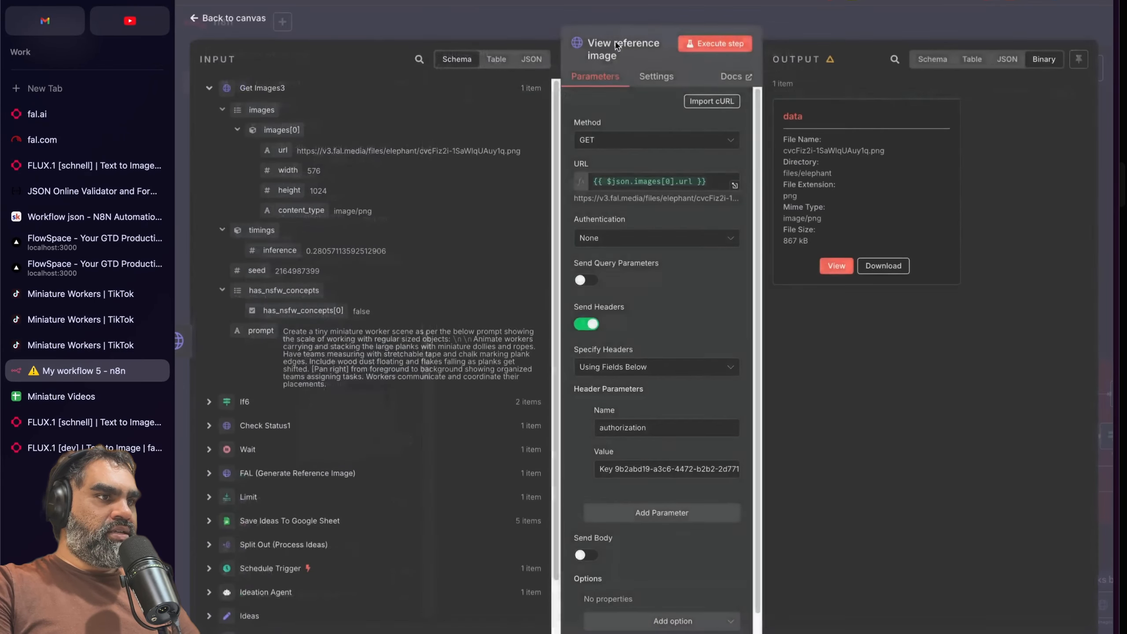
Step: Delete the authorization header parameter from the View reference image node and return to the canvas
scroll(605, 233, "down", 2)
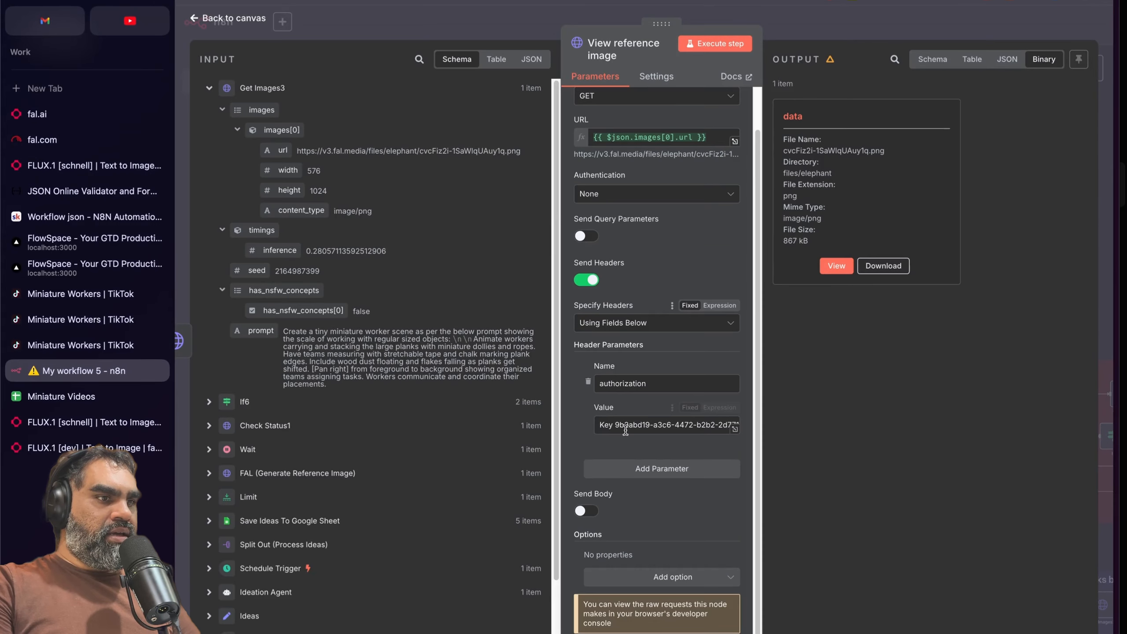
double_click(628, 384)
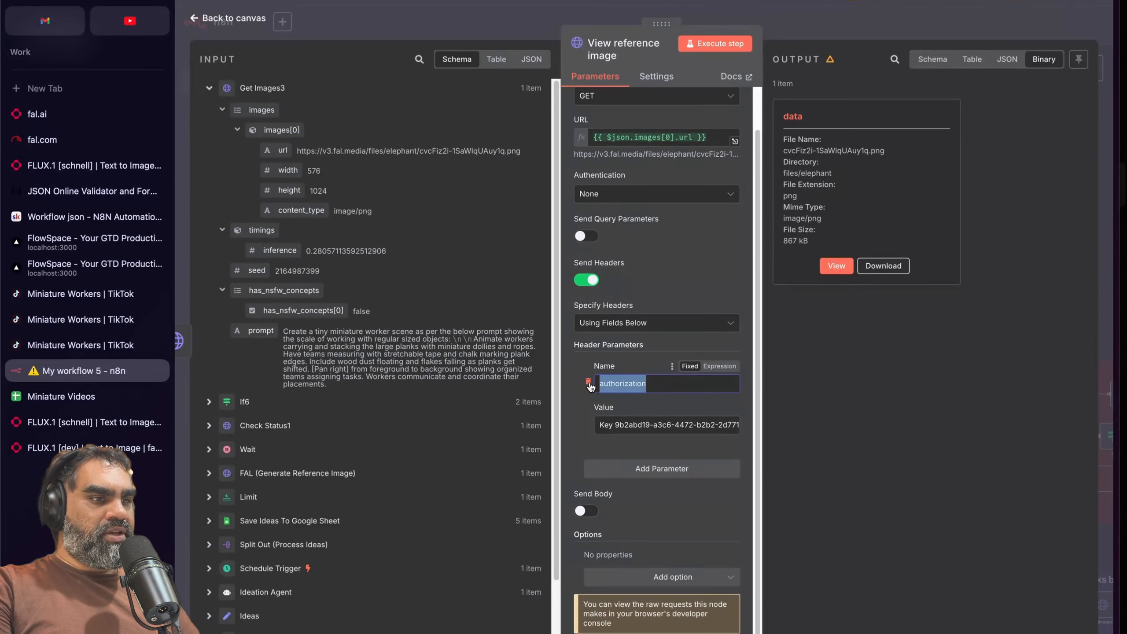
left_click(590, 385)
key("Escape")
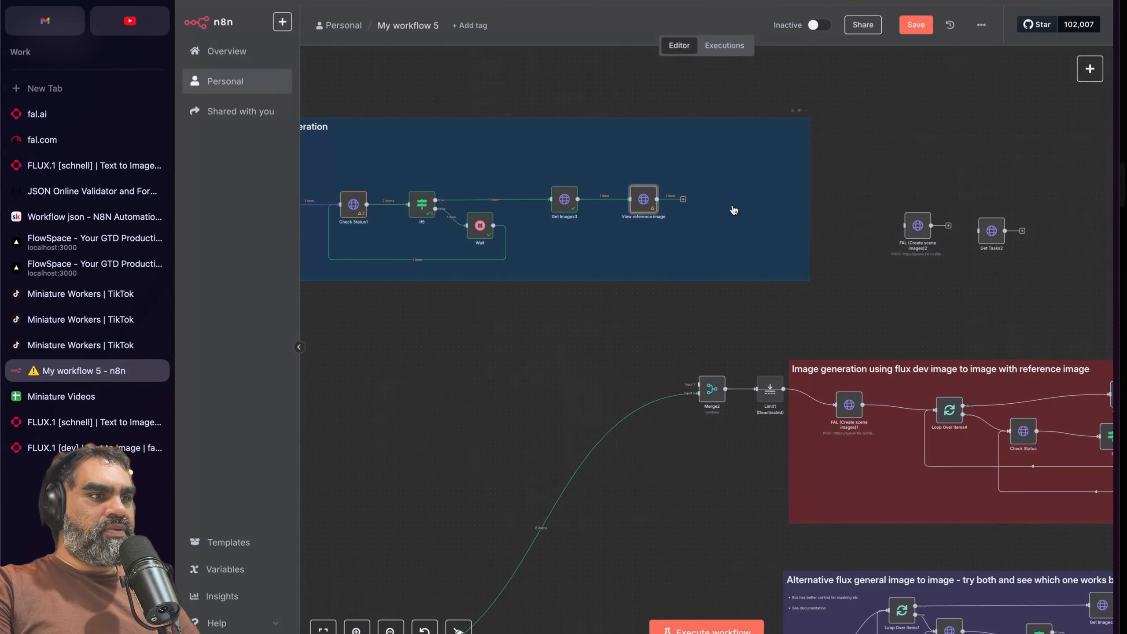
Step: Execute the workflow from the Schedule Trigger below the Generate Video Ideas section
scroll(665, 218, "left", 3)
scroll(444, 275, "left", 3)
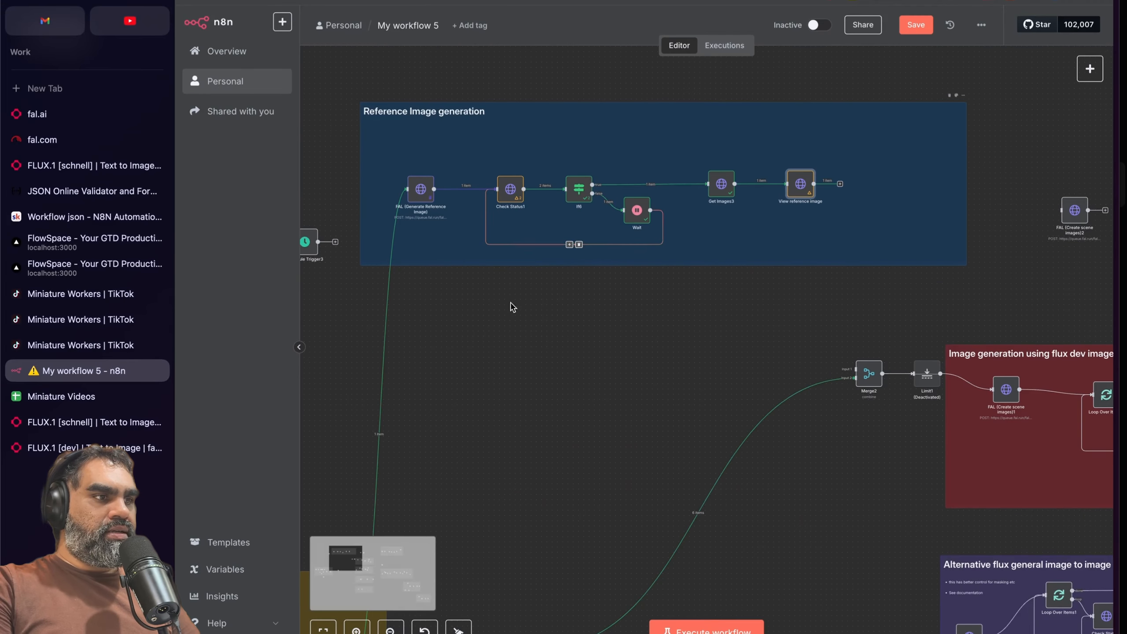
scroll(577, 317, "down", 8)
scroll(638, 337, "left", 5)
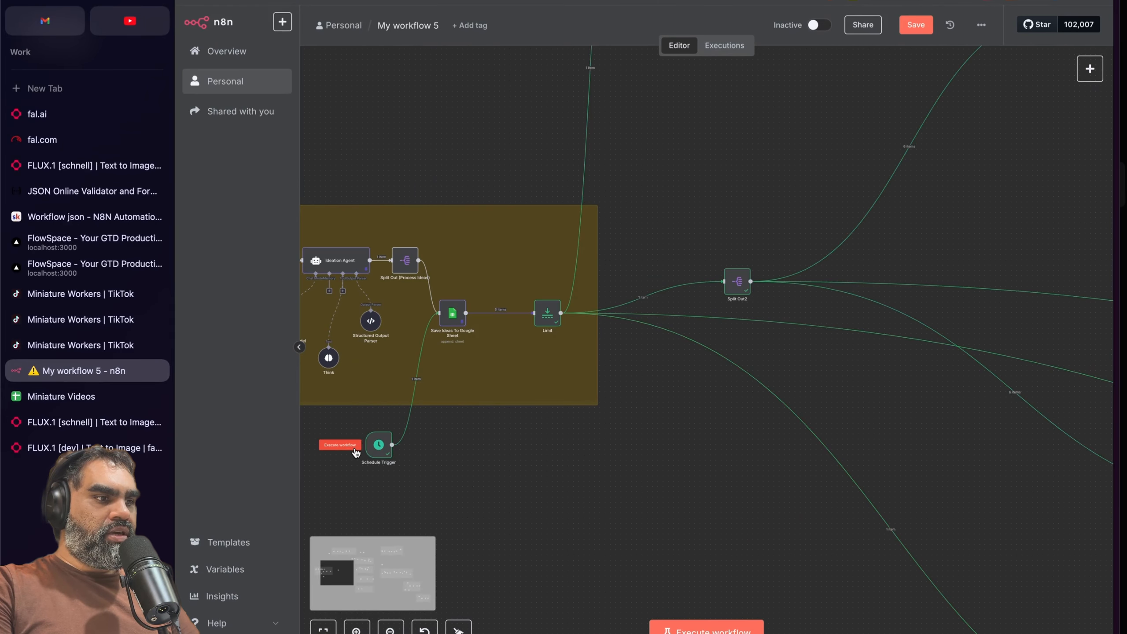
left_click(350, 446)
Step: Open the View reference image node and view the image in its binary output
scroll(700, 121, "up", 5)
scroll(700, 120, "right", 5)
double_click(700, 121)
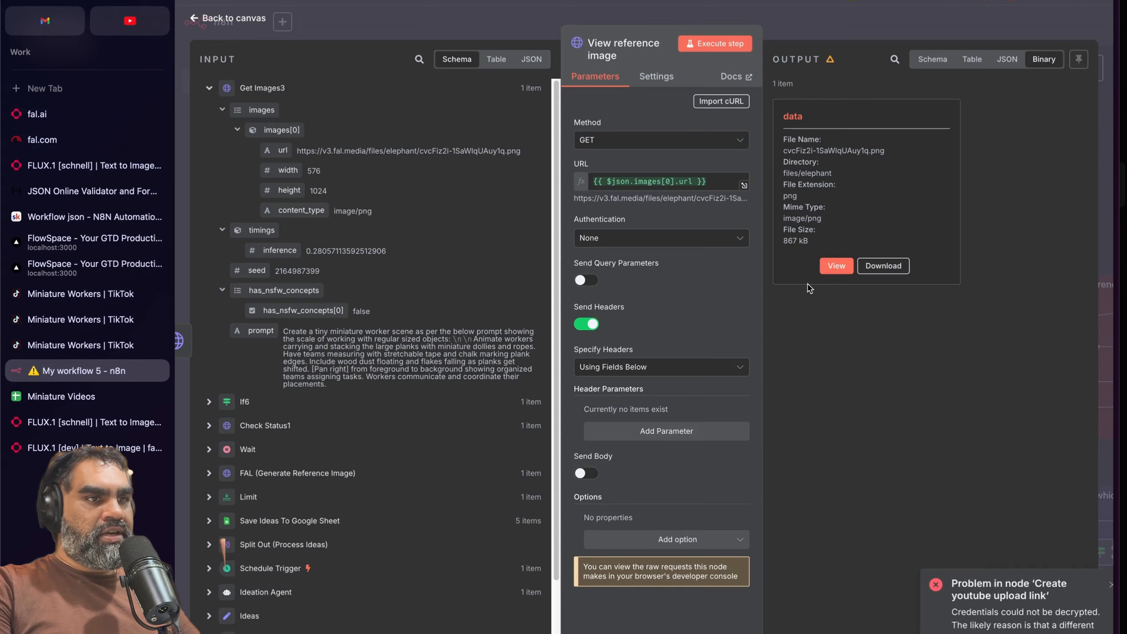
left_click(839, 260)
key("Escape")
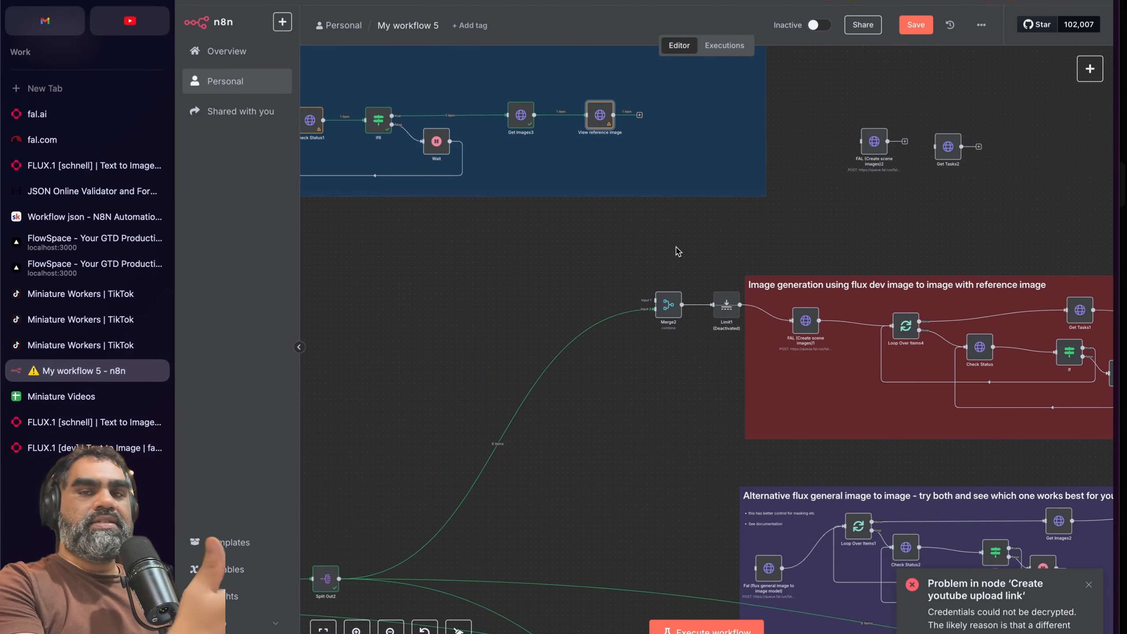
Step: Pin the output data of Check Status1, Get Images3 and View reference image, and connect View reference image to the first input of Merge2
scroll(677, 251, "left", 5)
right_click(466, 119)
left_click(505, 204)
right_click(756, 115)
left_click(777, 203)
scroll(777, 212, "right", 2)
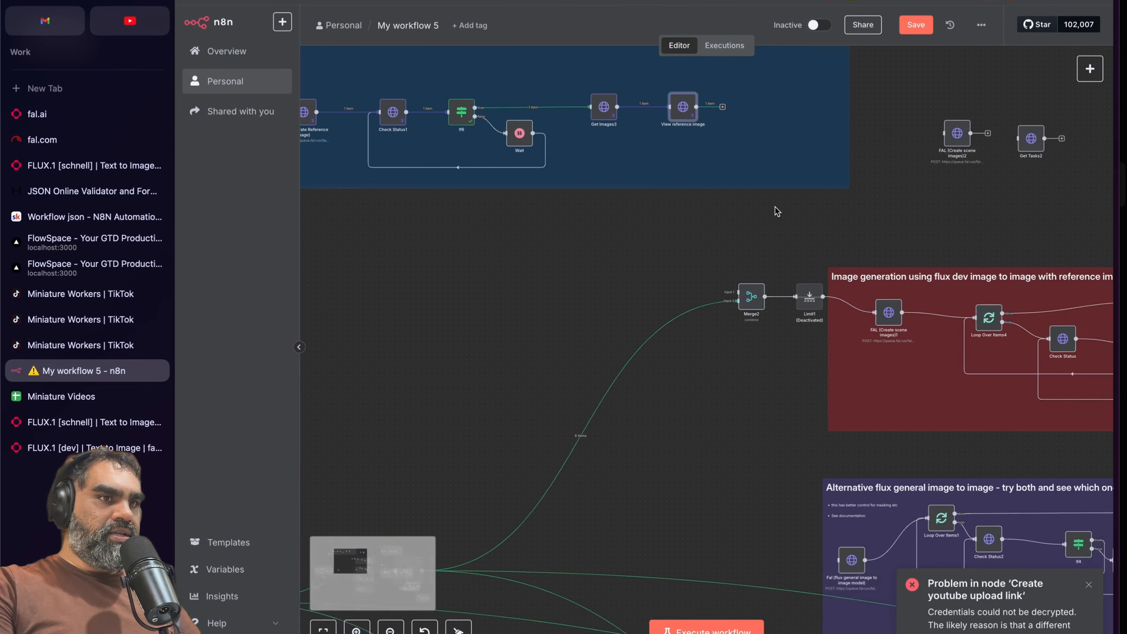
scroll(777, 211, "down", 3)
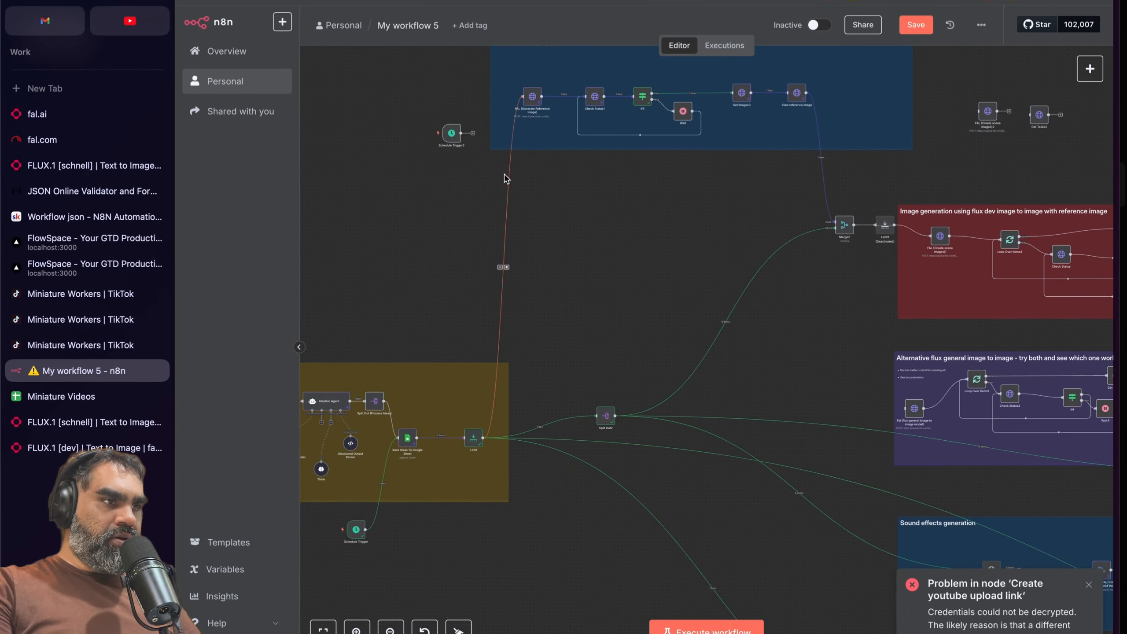
scroll(511, 206, "up", 3)
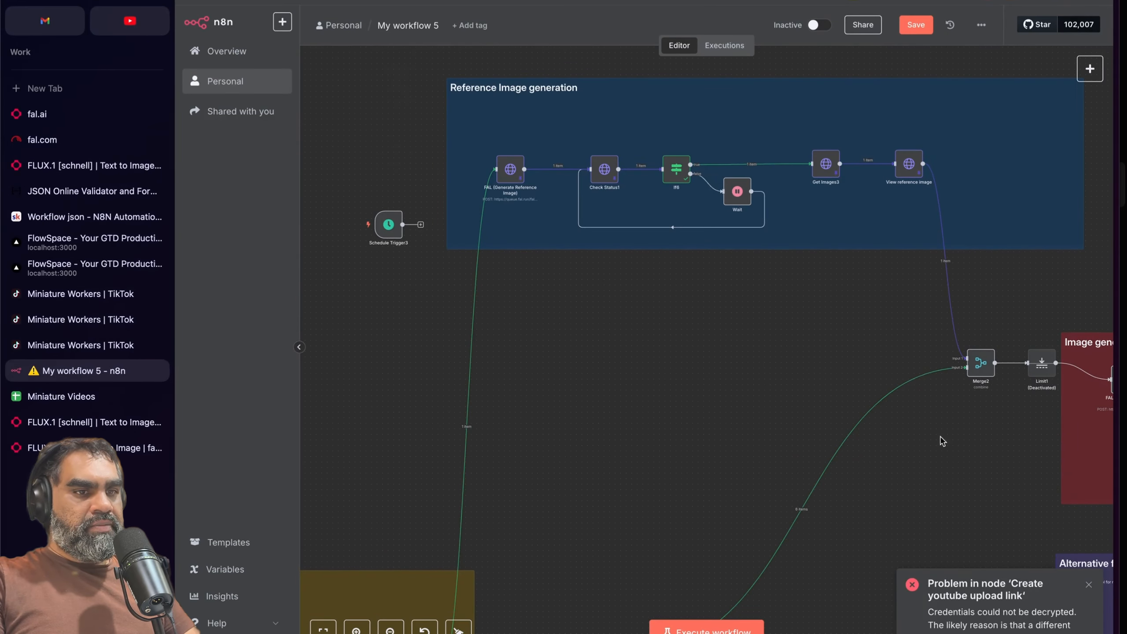
Step: Open the Split Out2 node and collapse steps[0] to steps[5] in its input to review the array being split
double_click(625, 438)
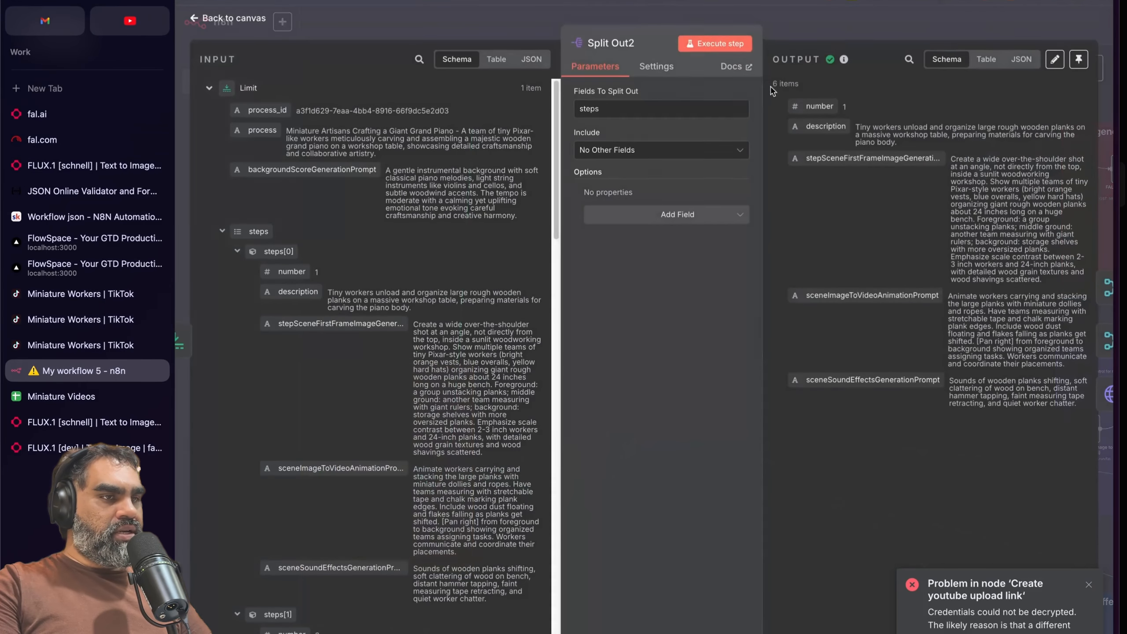
left_click_drag(774, 90, 223, 237)
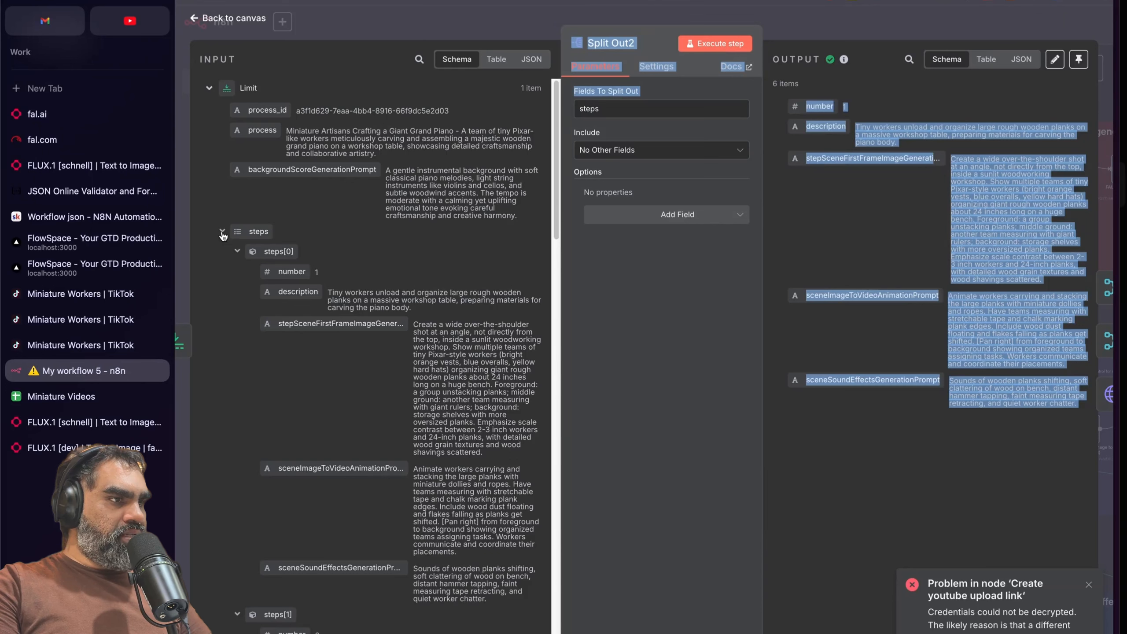
left_click(223, 234)
left_click(223, 232)
left_click(237, 251)
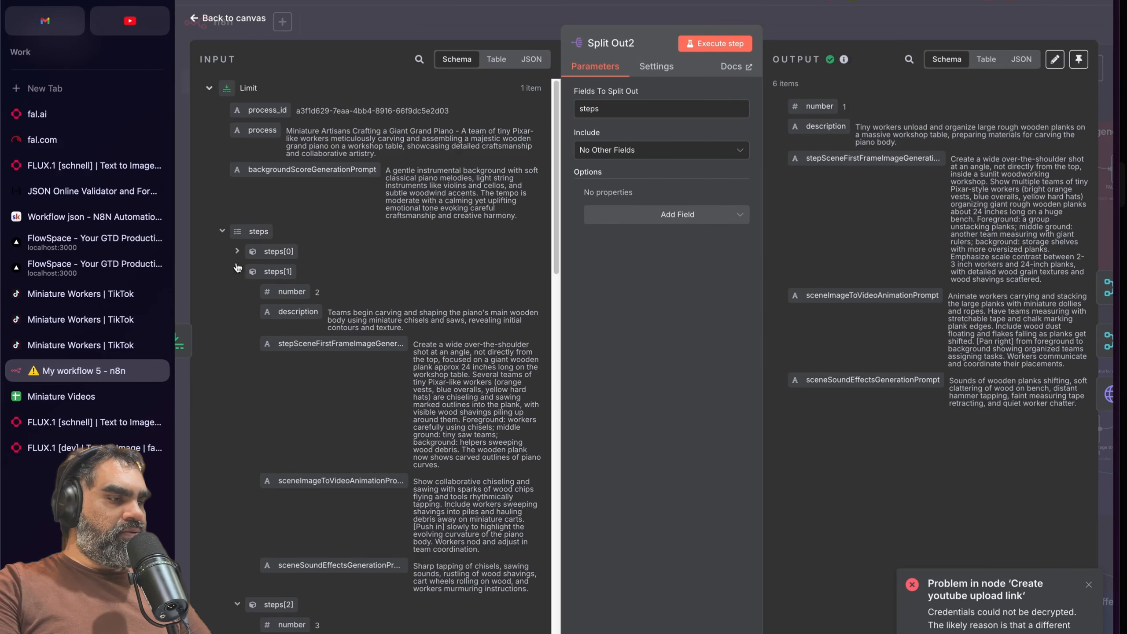
left_click(236, 271)
left_click(237, 292)
left_click(238, 311)
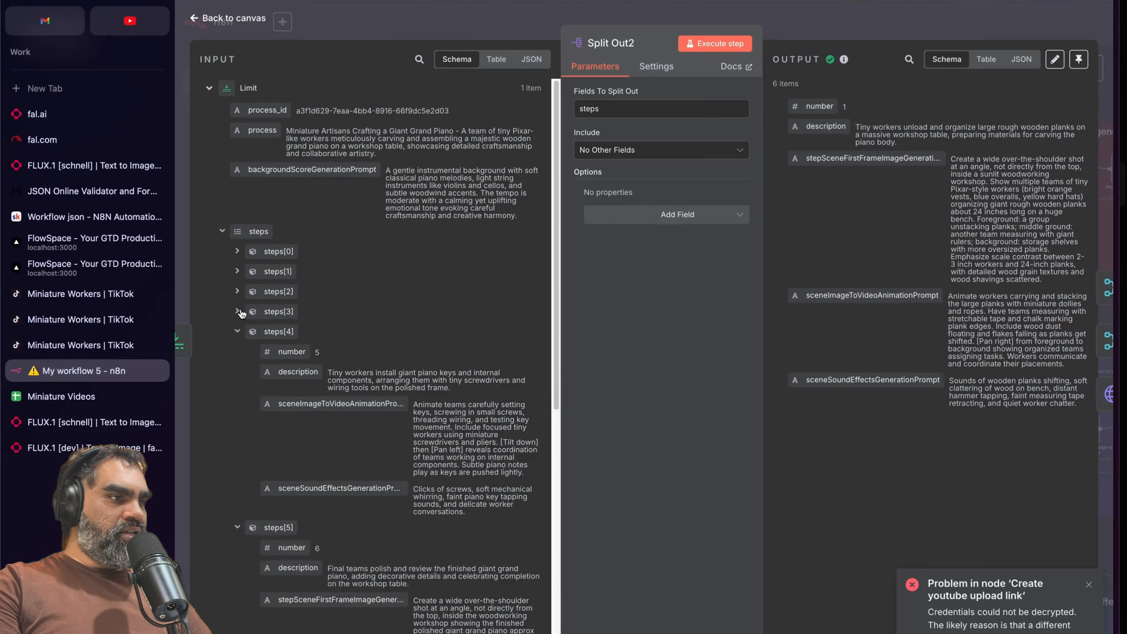
left_click(238, 332)
left_click(237, 351)
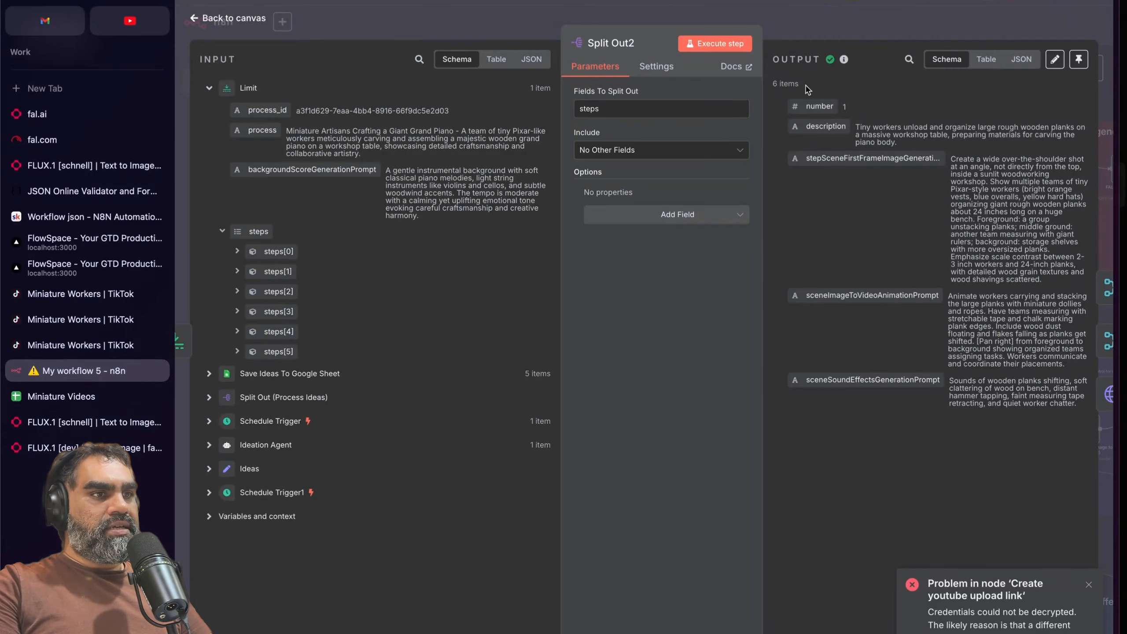
Step: Compare the item counts of Split Out2's input and output, and close the node
left_click_drag(803, 85, 773, 83)
left_click_drag(530, 89, 550, 90)
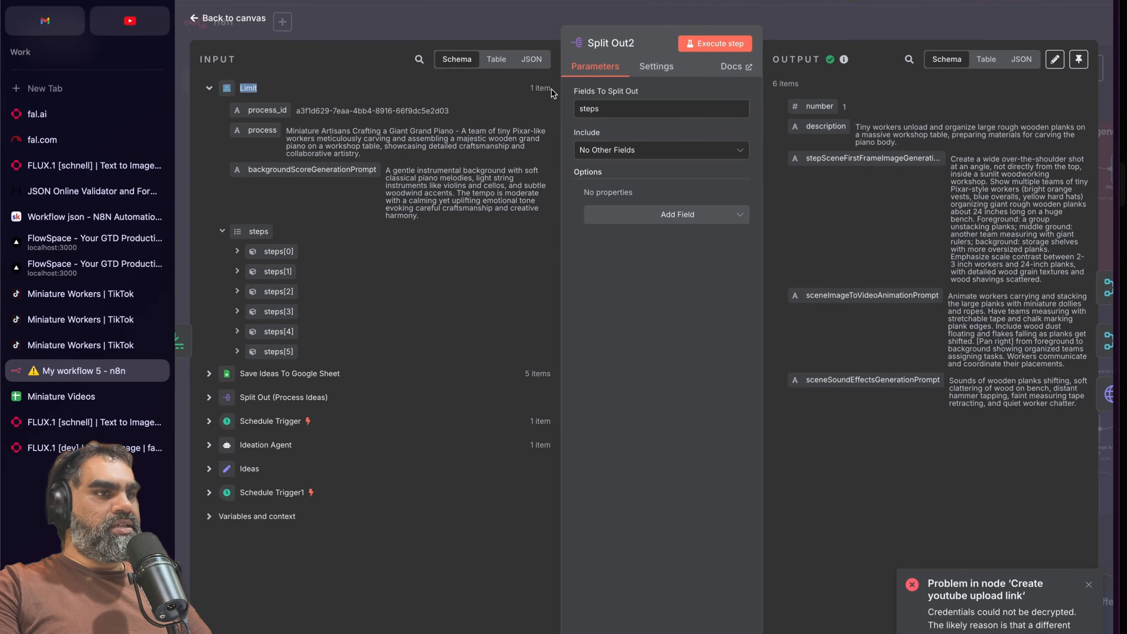
left_click_drag(801, 85, 764, 87)
left_click(548, 32)
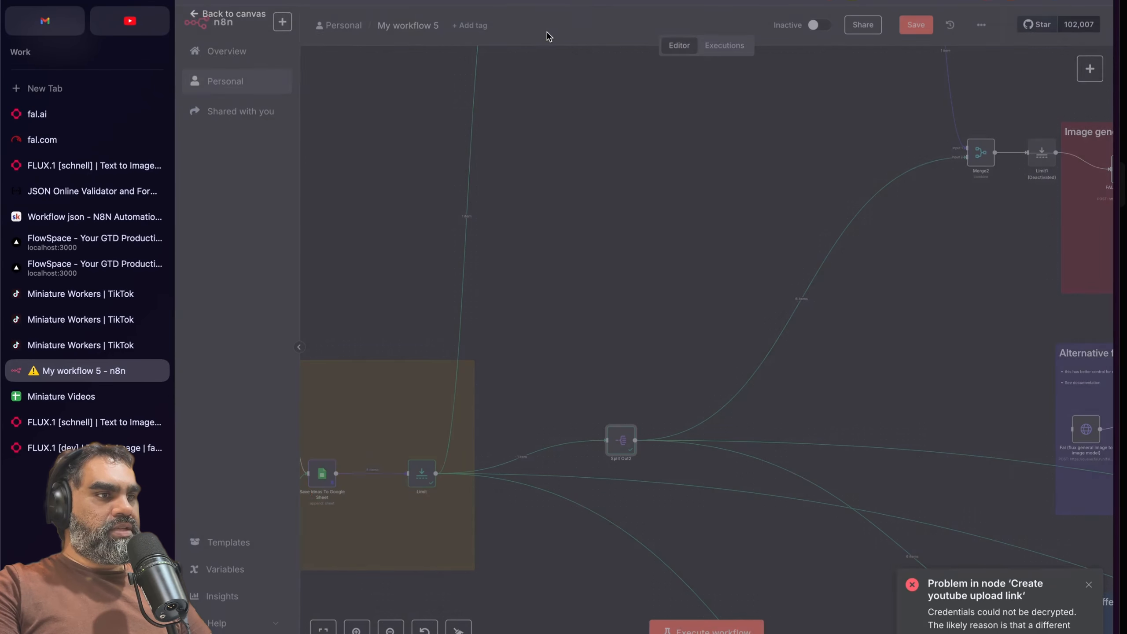
Step: Reopen and close Split Out2, and search the node library for "spl"
double_click(621, 435)
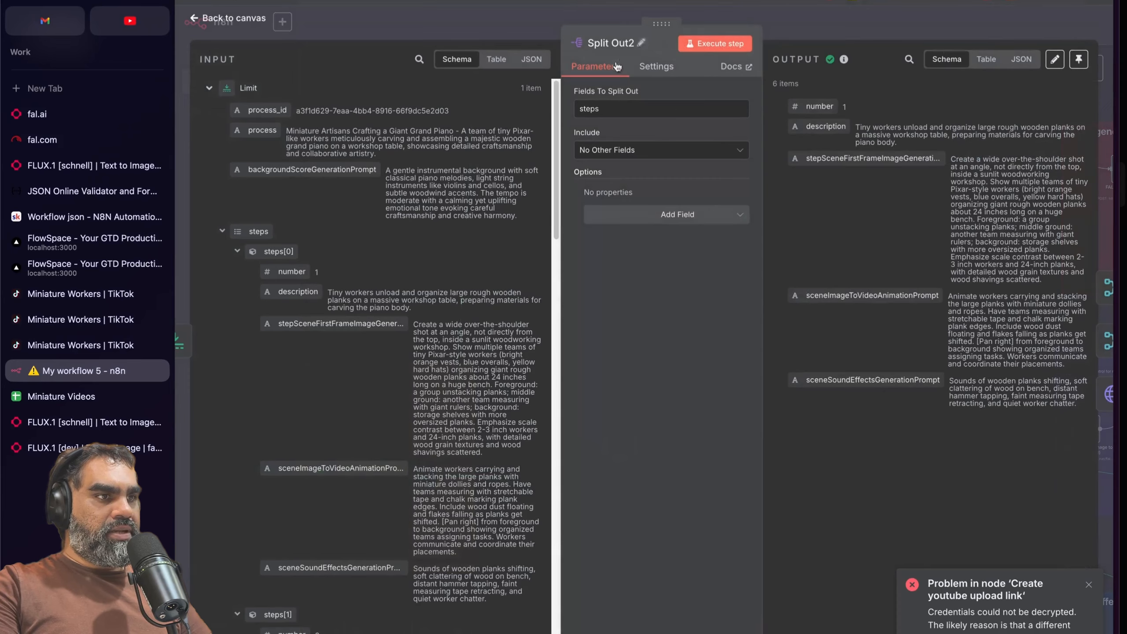
left_click(406, 22)
scroll(976, 66, "right", 2)
left_click(1091, 69)
type("spl")
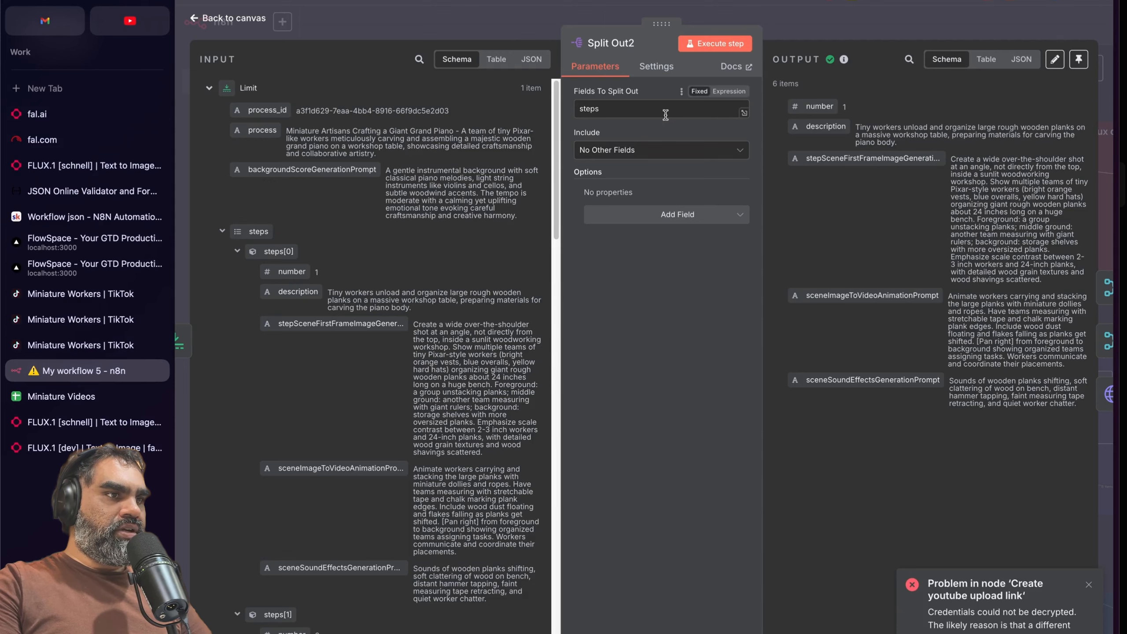
Step: Examine row 5's stepSceneFirstFrameImageGenerationPrompt in Split Out2's table output, and check the pinned output of Save Ideas To Google Sheet
left_click(647, 112)
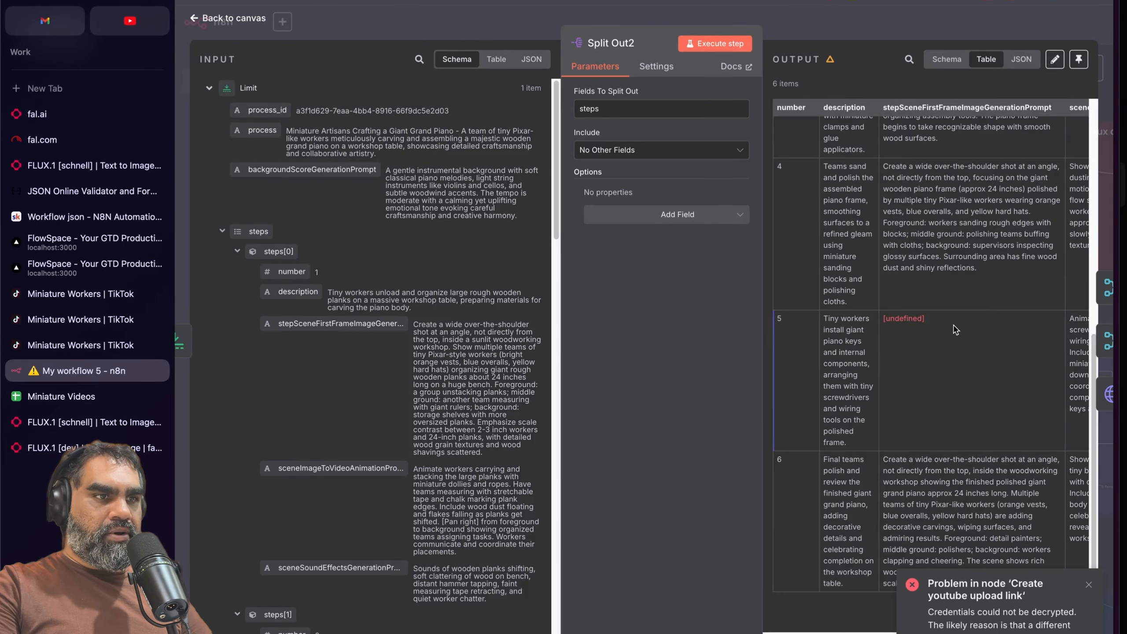
left_click_drag(942, 321, 882, 317)
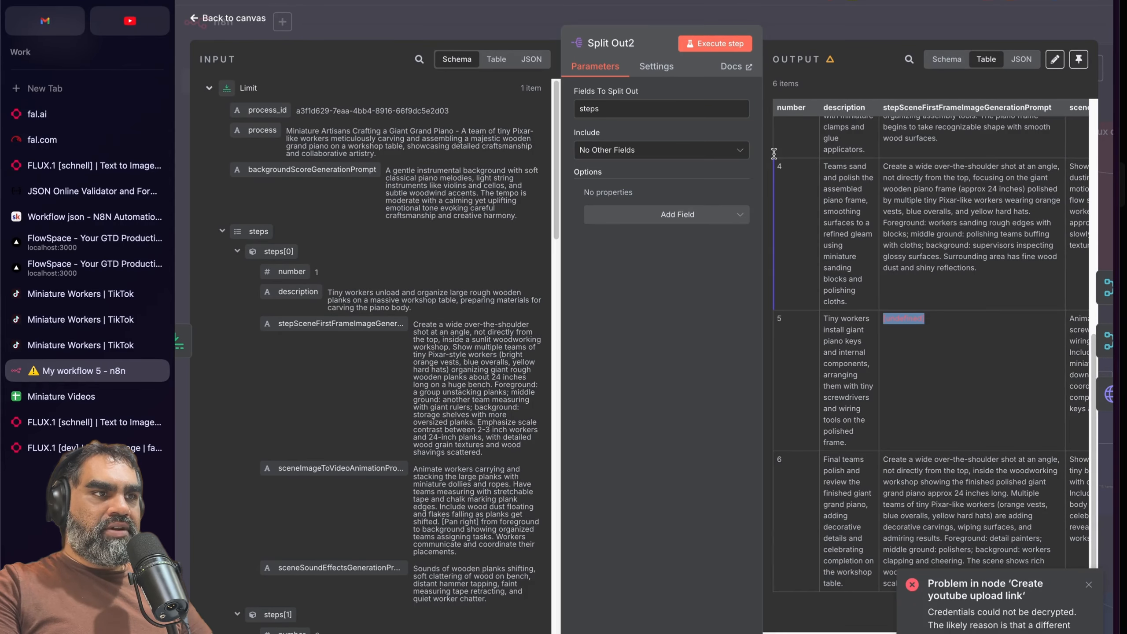
left_click_drag(664, 24, 492, 42)
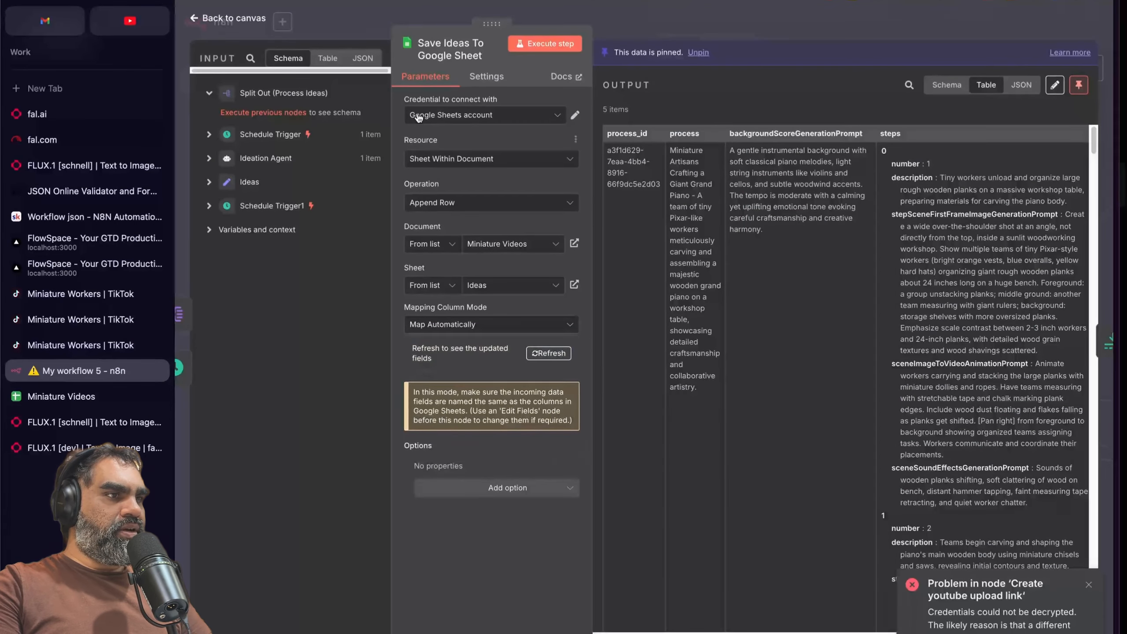
key("Escape")
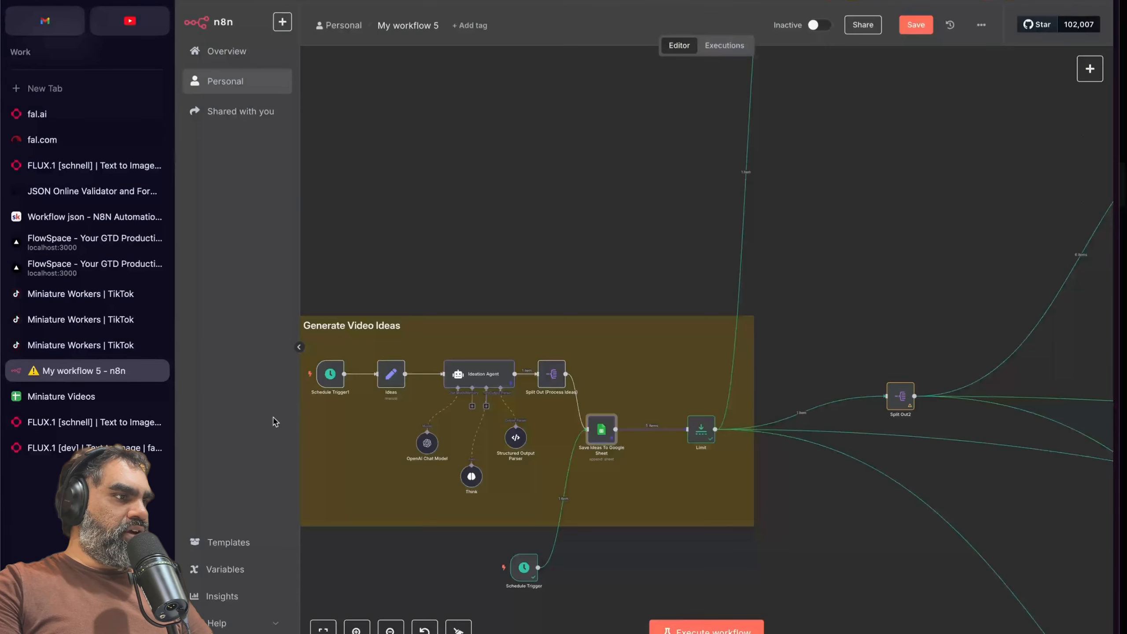
Step: Copy the full steps content of cell E2 from the Miniature Videos sheet into the JSONLint editor, replacing its contents
left_click(62, 396)
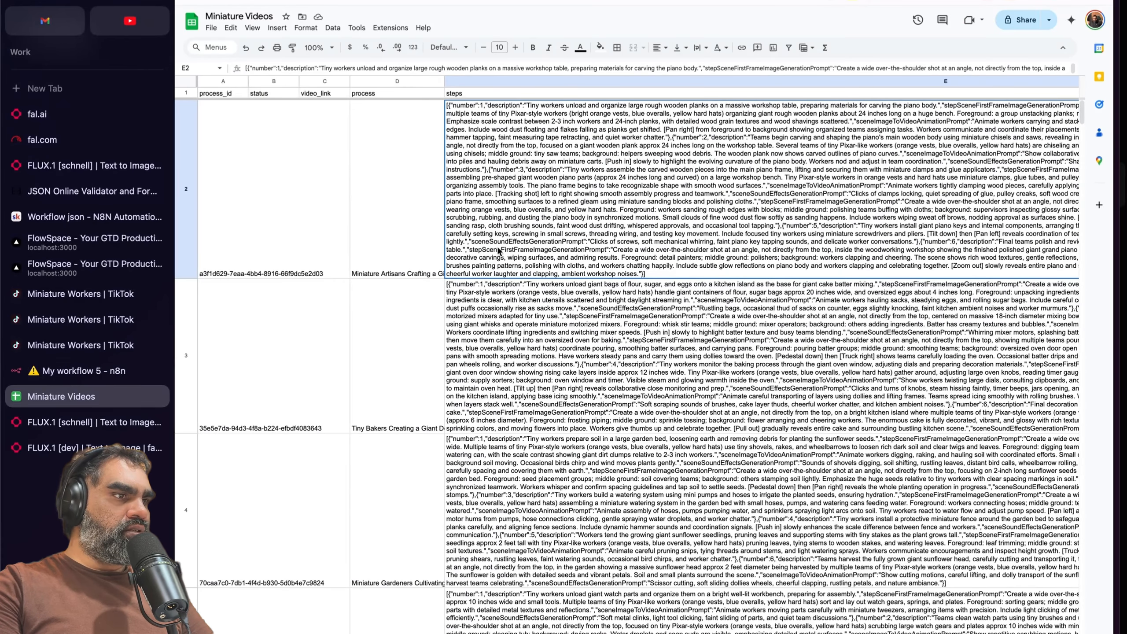
double_click(499, 251)
key("ctrl+a")
key("ctrl+c")
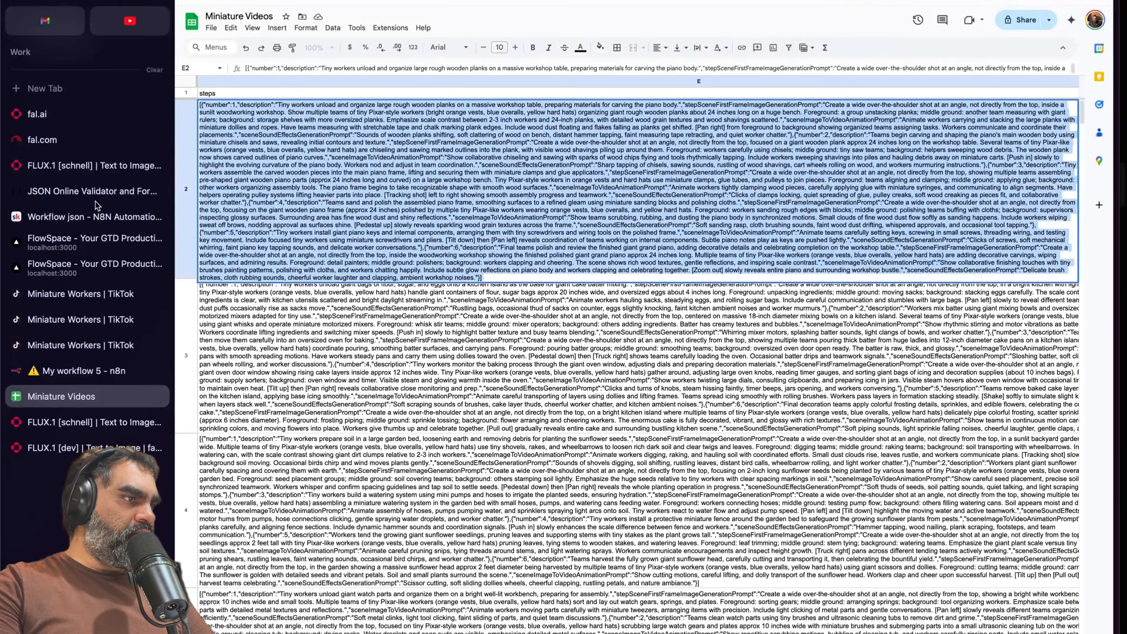
left_click(89, 191)
left_click(425, 320)
key("ctrl+a")
key("ctrl+v")
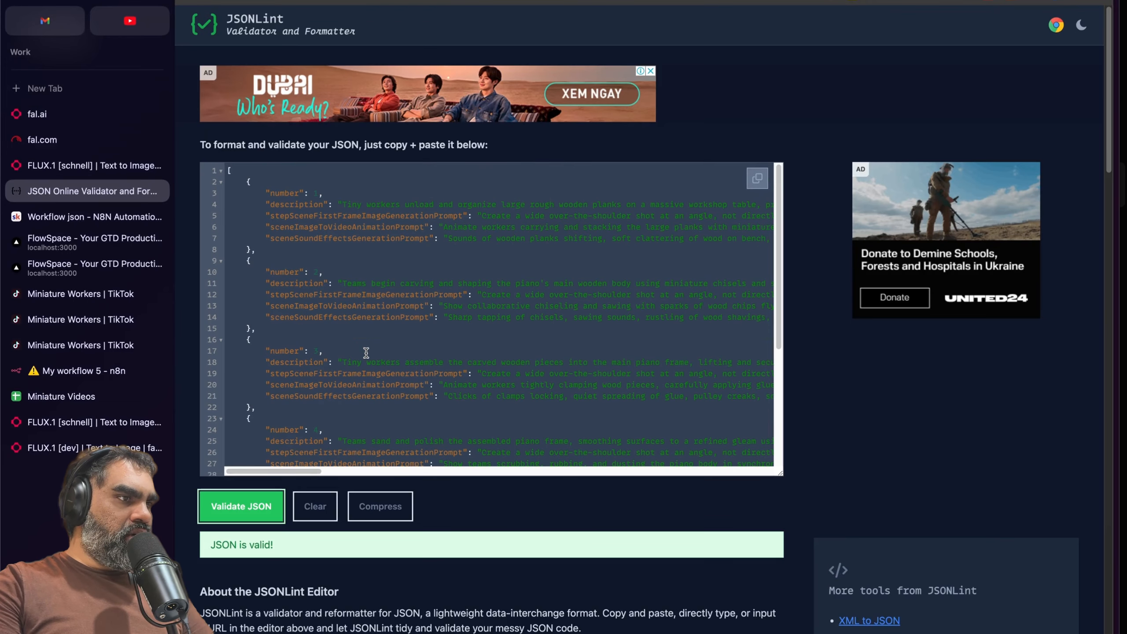
Step: Check the step 5 object in JSONLint for the stepSceneFirstFrameImageGenerationPrompt key, comparing it with step 4 and Split Out2's output
left_click(124, 368)
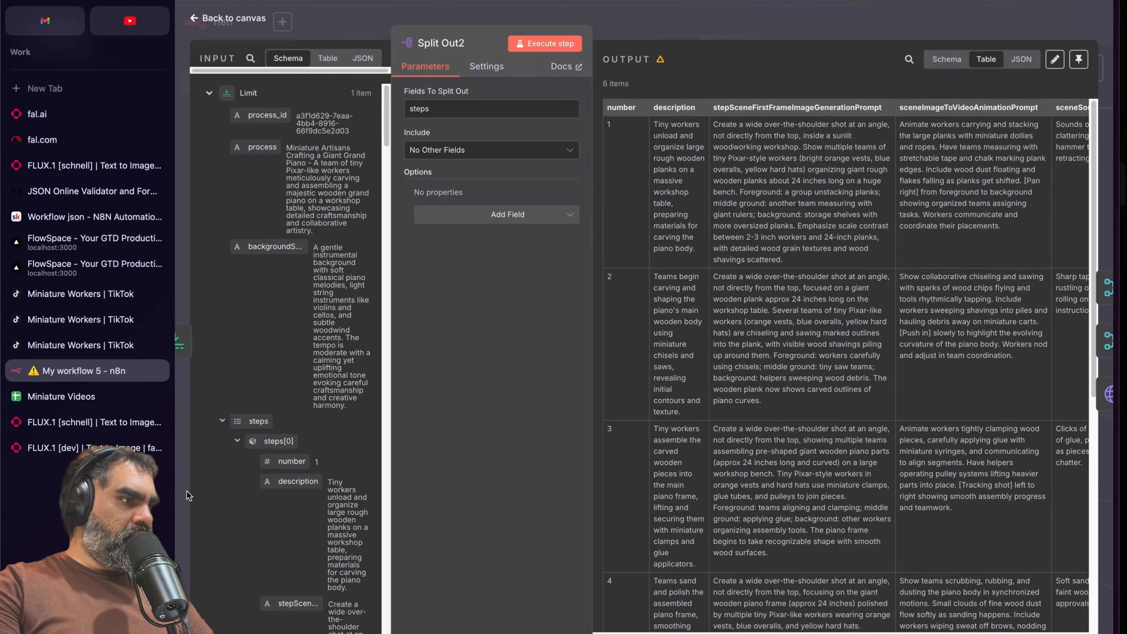
left_click(89, 191)
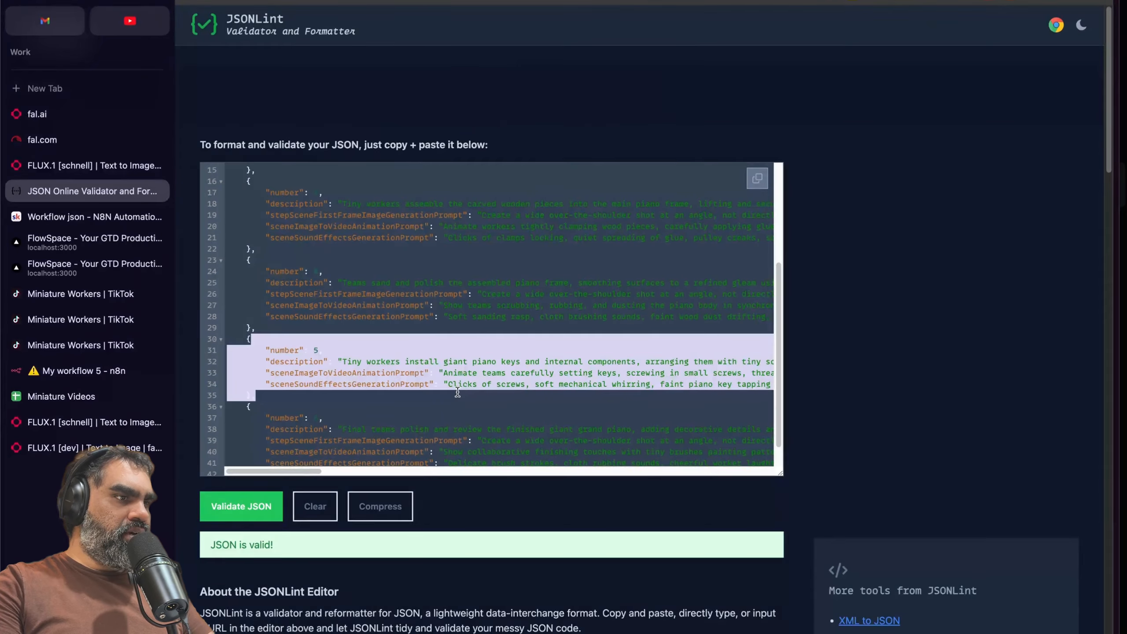
left_click(357, 356)
double_click(330, 295)
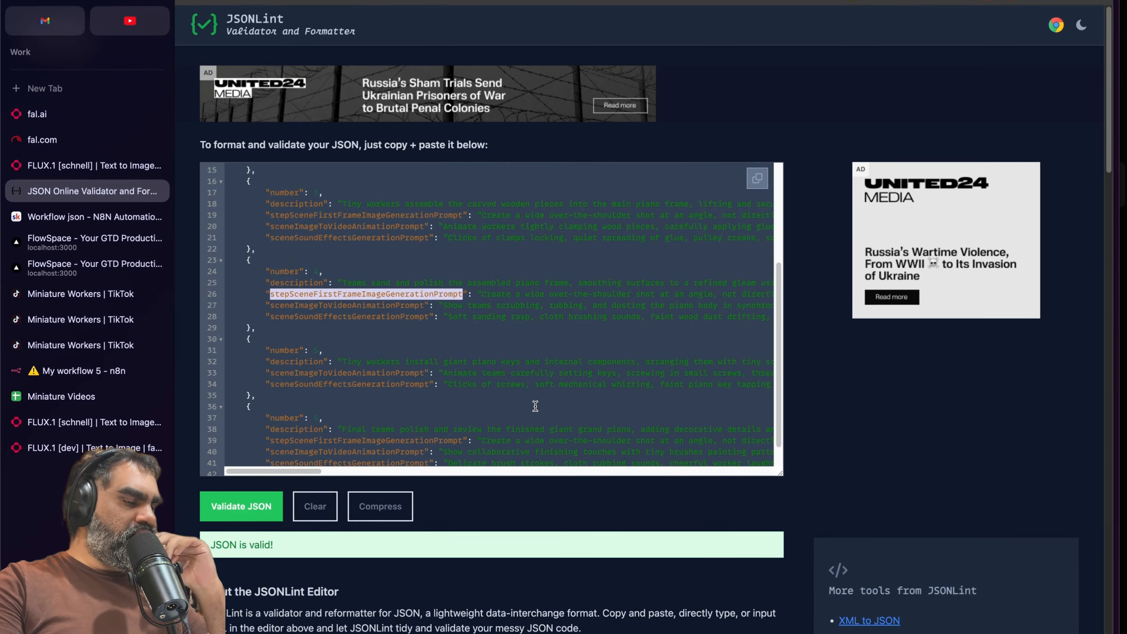
Step: Copy the Ideation Agent's pinned output JSON from n8n into JSONLint, replacing the editor's contents, and validate it
left_click(82, 371)
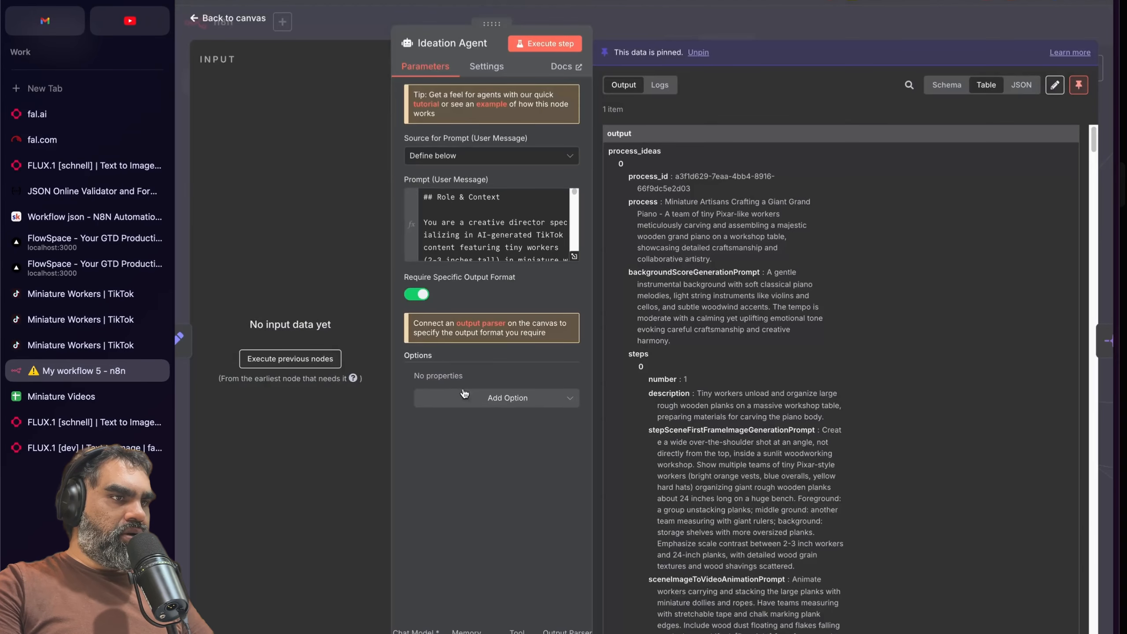
left_click(1055, 84)
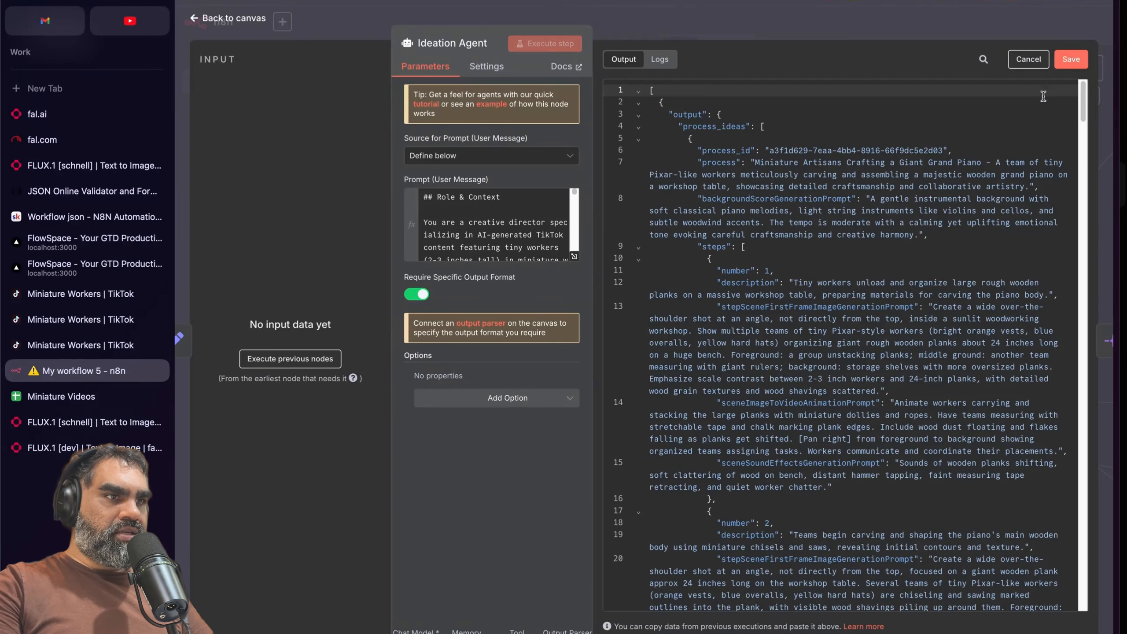
key("ctrl+a")
left_click(89, 193)
left_click(579, 305)
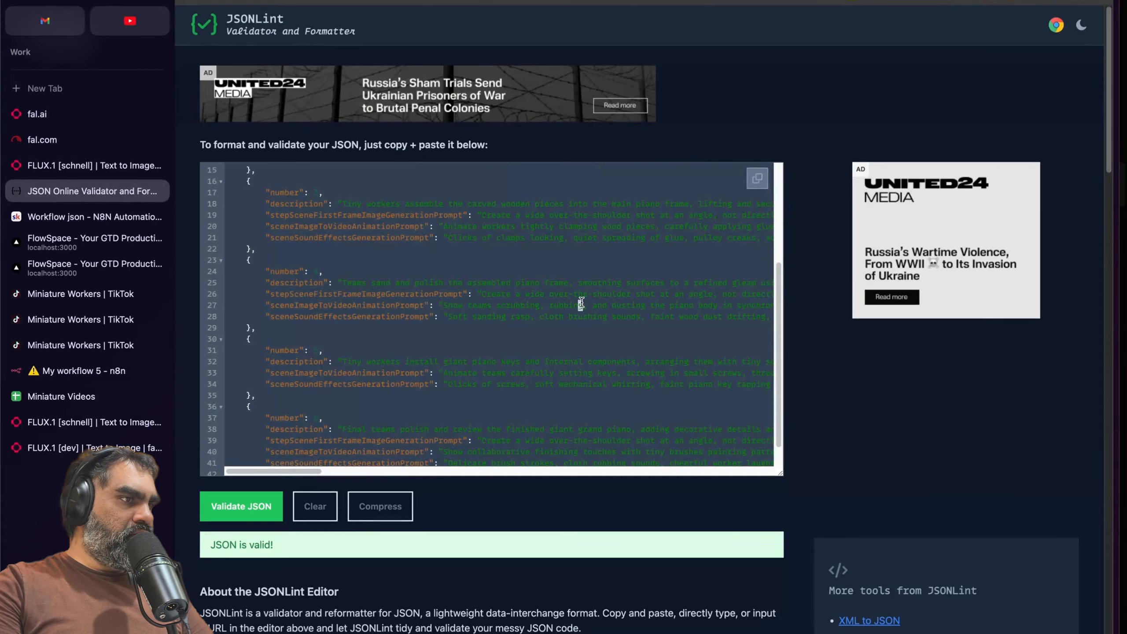
key("super+a")
key("super+v")
left_click(262, 508)
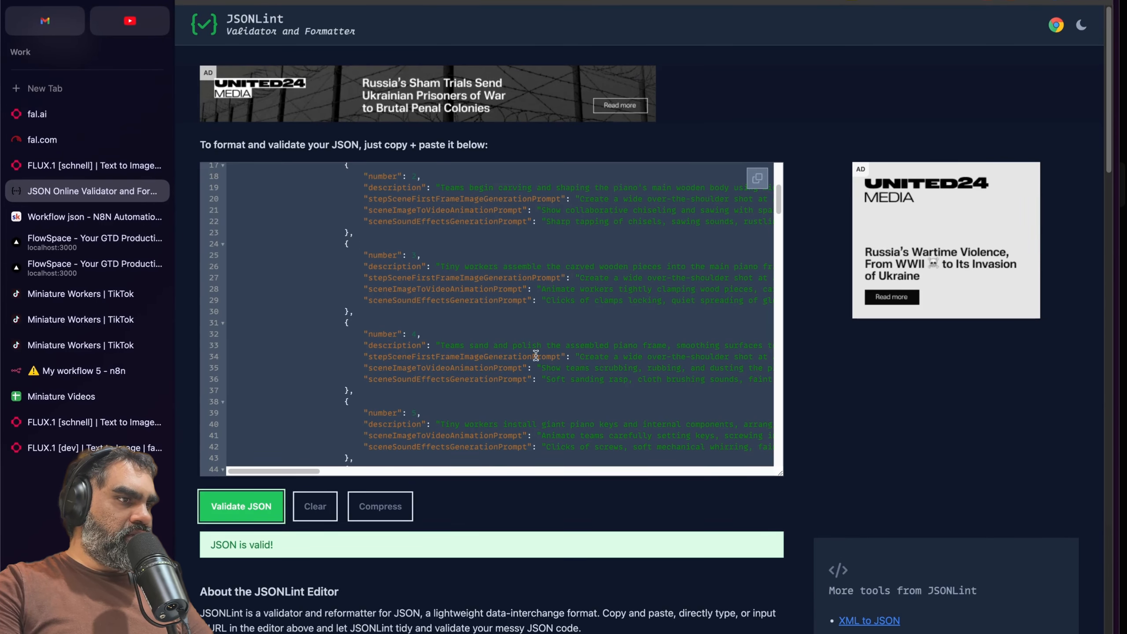
Step: Examine the keys of the step 5 object in the first process idea of the agent's JSON
scroll(535, 355, "down", 5)
left_click(453, 232)
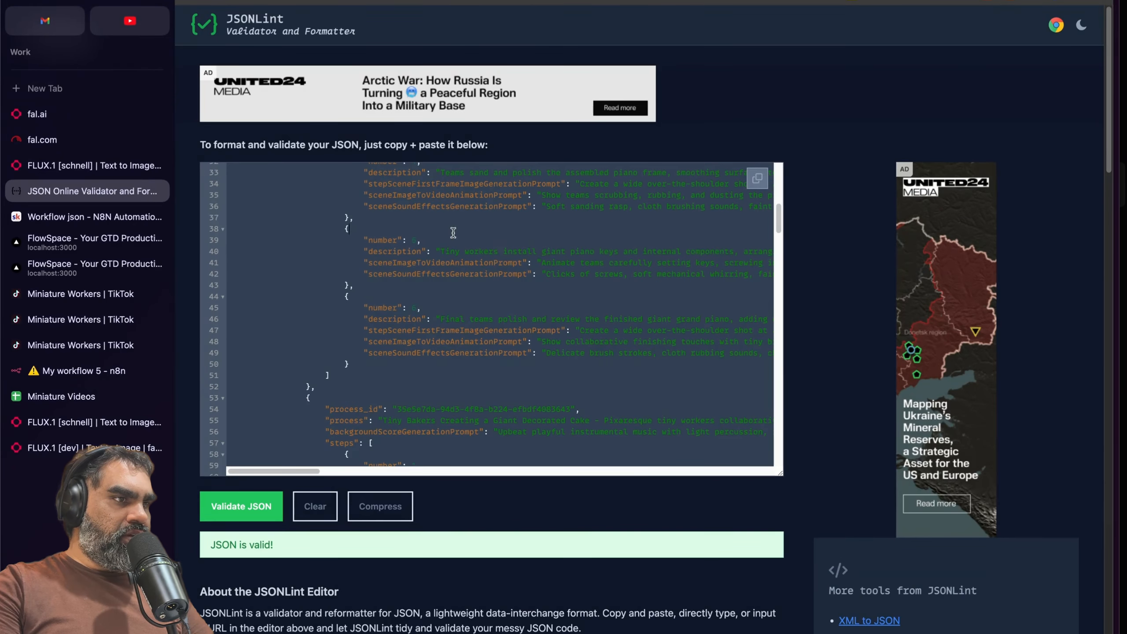
left_click_drag(453, 232, 486, 287)
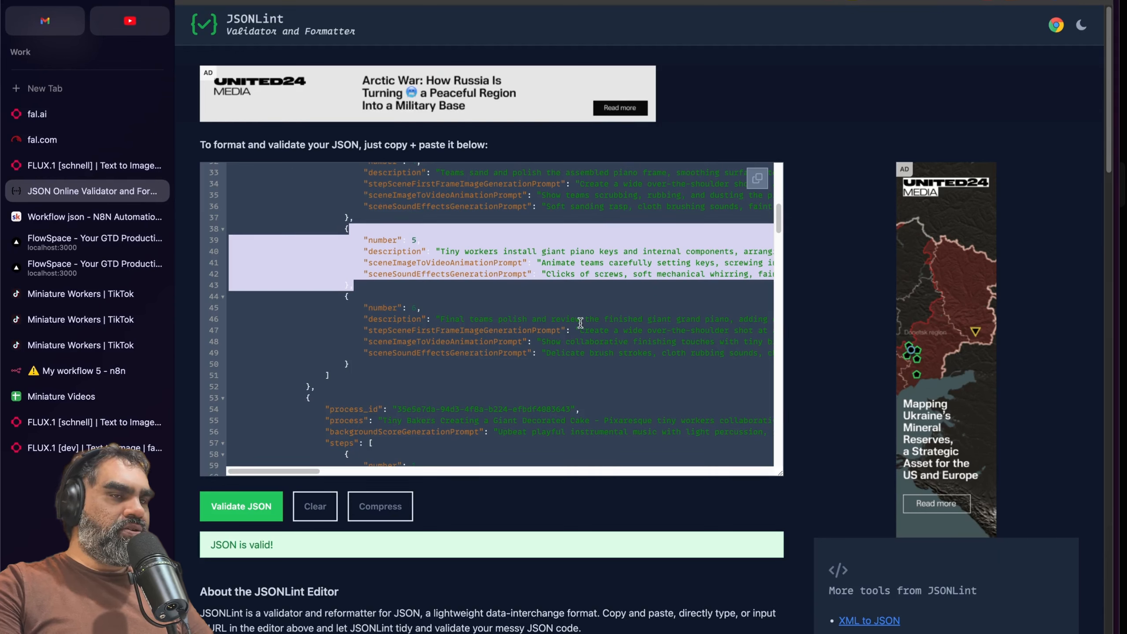
Step: Back in n8n, delete the connection between Save Ideas To Google Sheet and Limit, and unpin the Ideation Agent's output
left_click(84, 370)
left_click(757, 430)
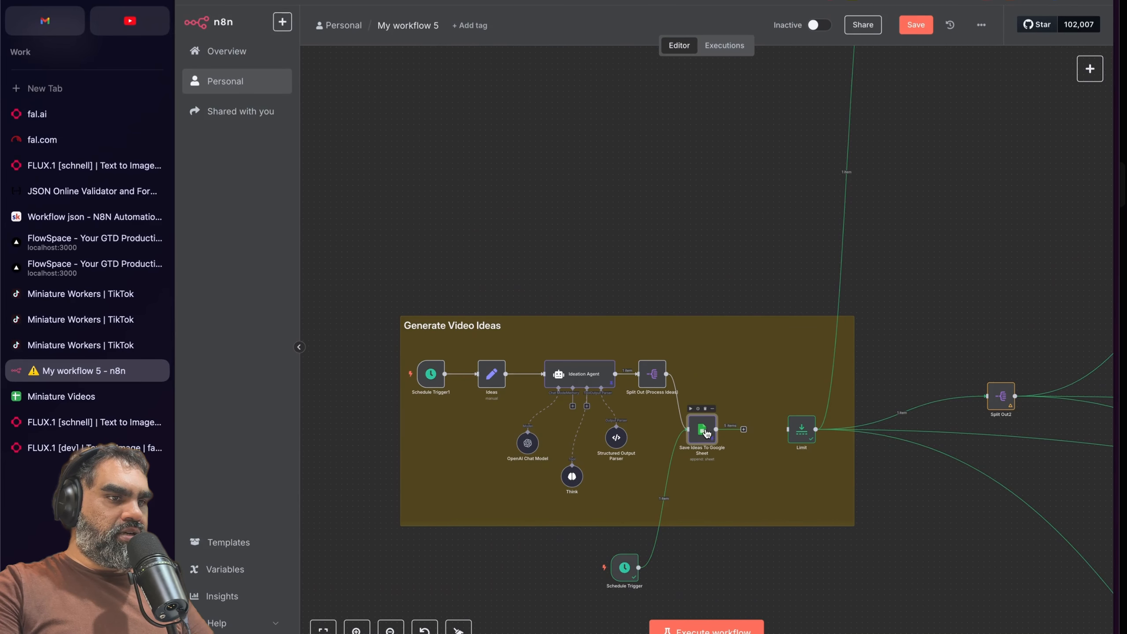
right_click(569, 381)
left_click(608, 472)
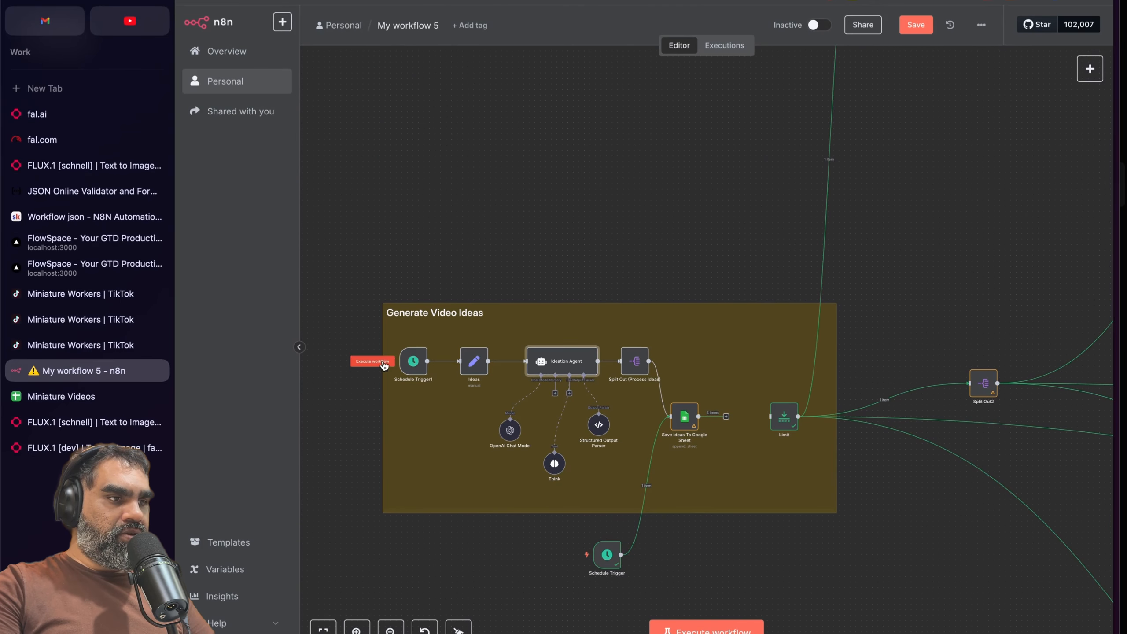
Step: Execute the workflow from Schedule Trigger1 to generate fresh ideas, and save the workflow
left_click(384, 365)
left_click(915, 24)
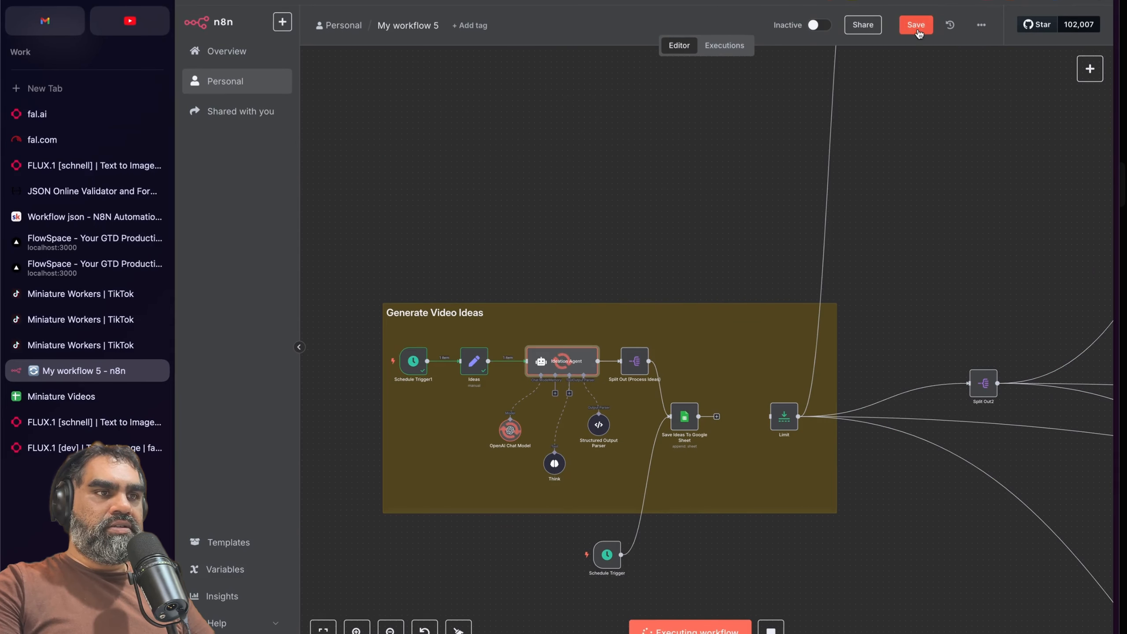
Step: Reconnect Save Ideas To Google Sheet to Limit, and delete the connection from Limit to FAL (Generate Reference Image)
scroll(625, 325, "right", 5)
scroll(626, 326, "down", 4)
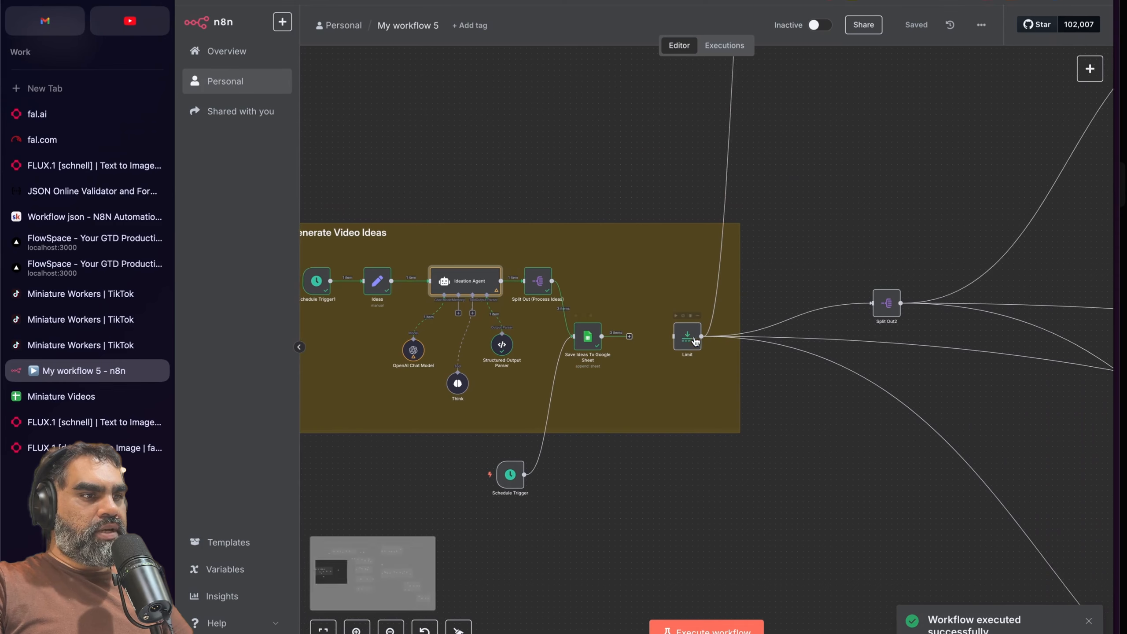
left_click_drag(618, 336, 677, 340)
scroll(639, 340, "up", 5)
scroll(638, 340, "right", 2)
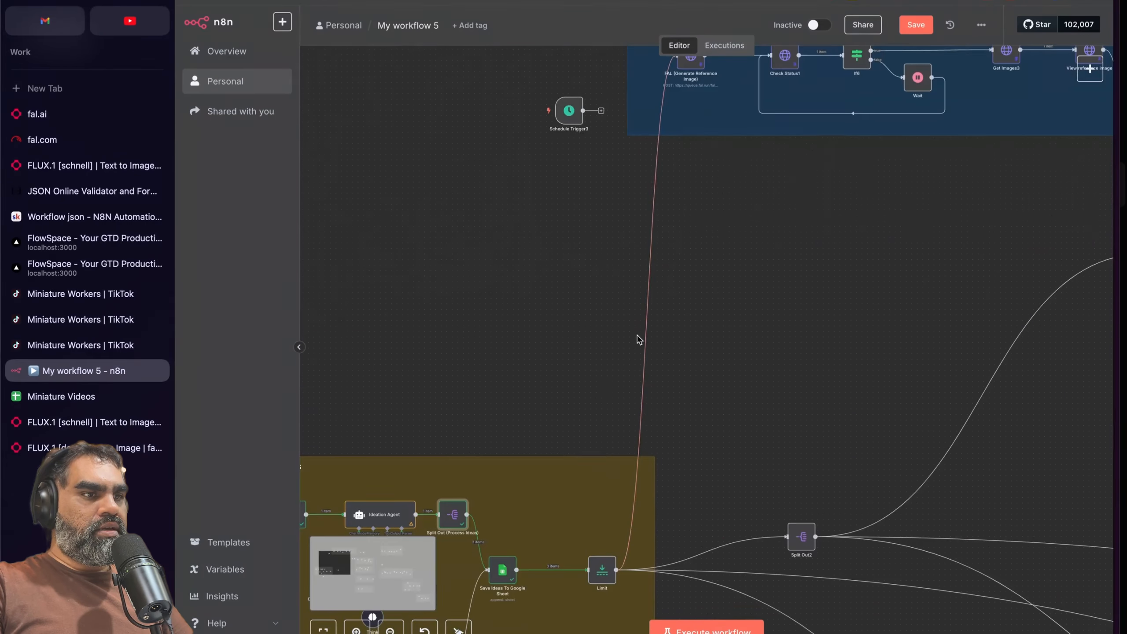
left_click(651, 312)
scroll(727, 369, "left", 2)
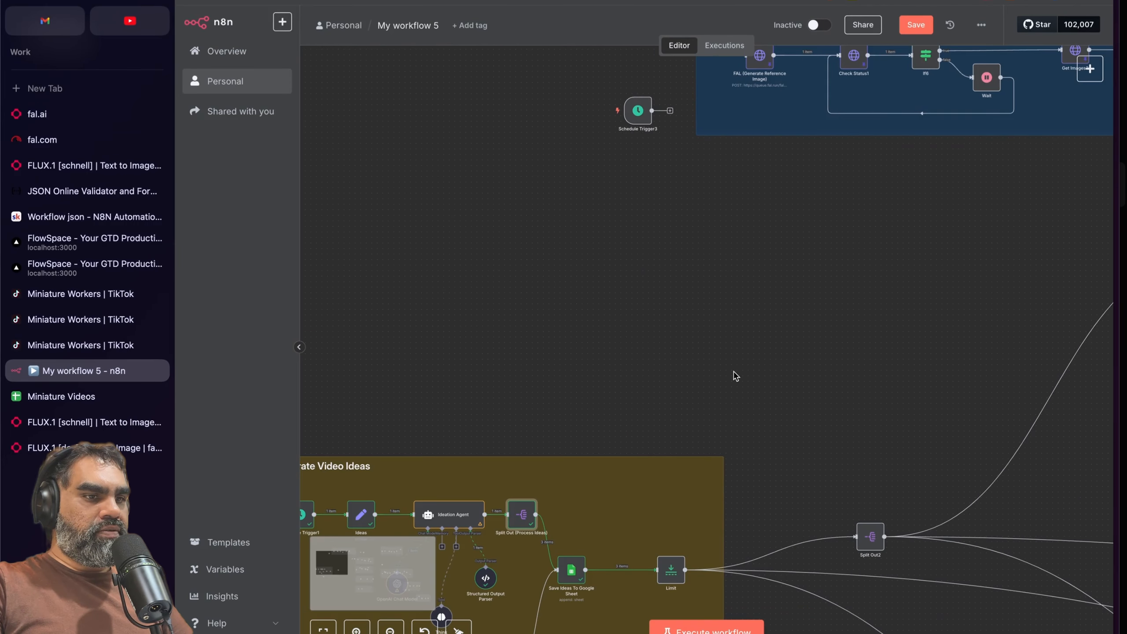
Step: Open Split Out2, check that every scene row in its output table has a stepSceneFirstFrameImageGenerationPrompt, and close the node
scroll(644, 426, "down", 6)
scroll(865, 280, "right", 3)
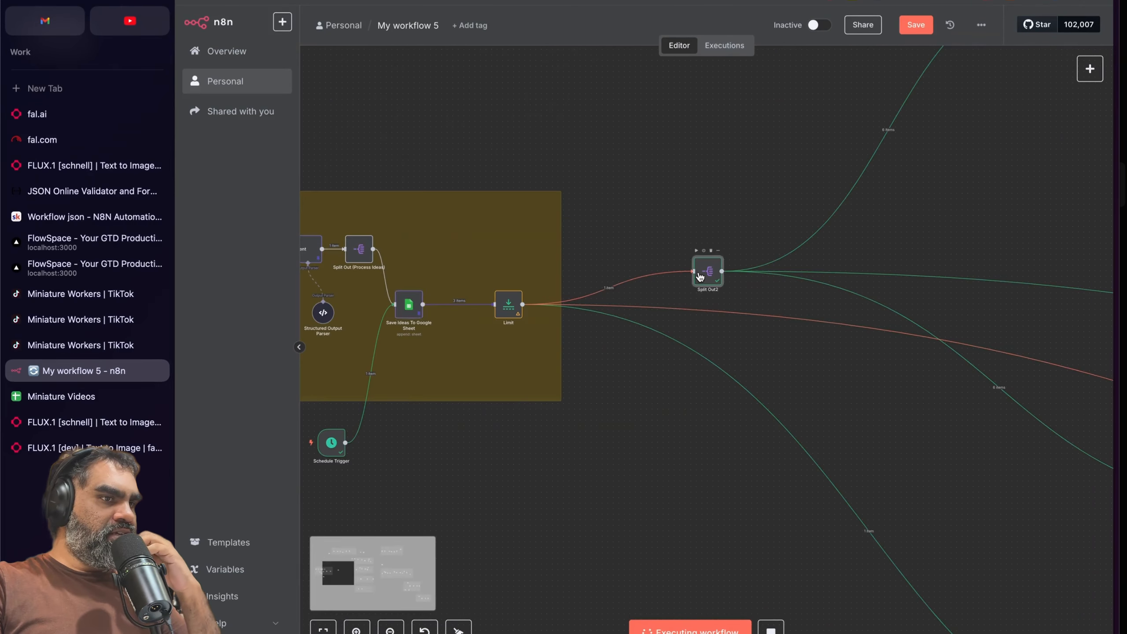
double_click(726, 265)
left_click(986, 59)
scroll(754, 348, "down", 7)
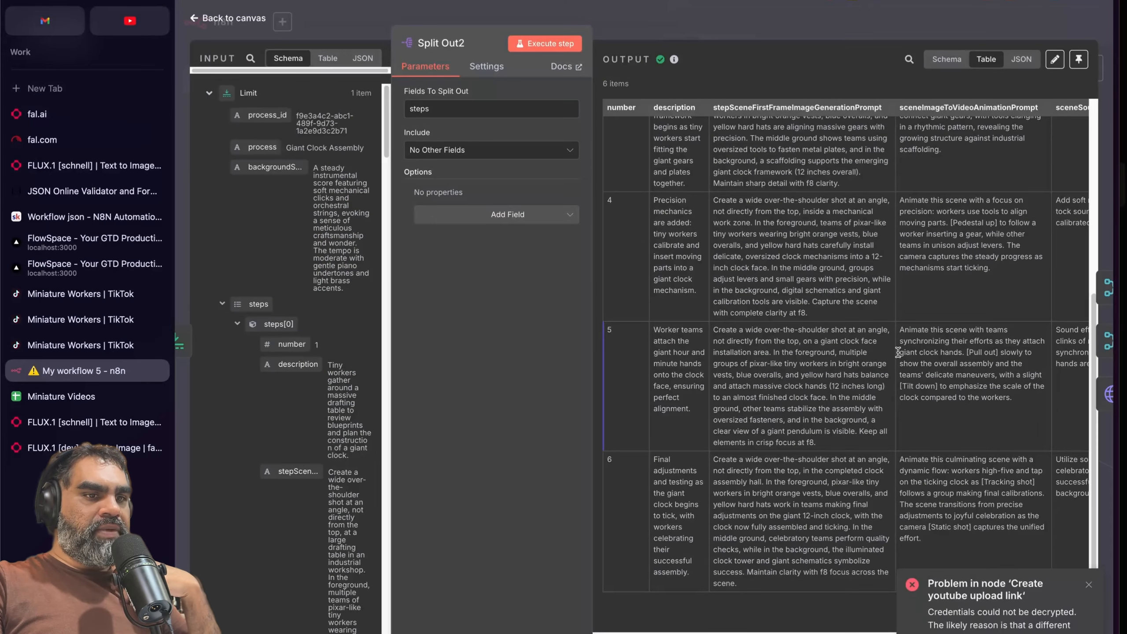
scroll(792, 454, "up", 3)
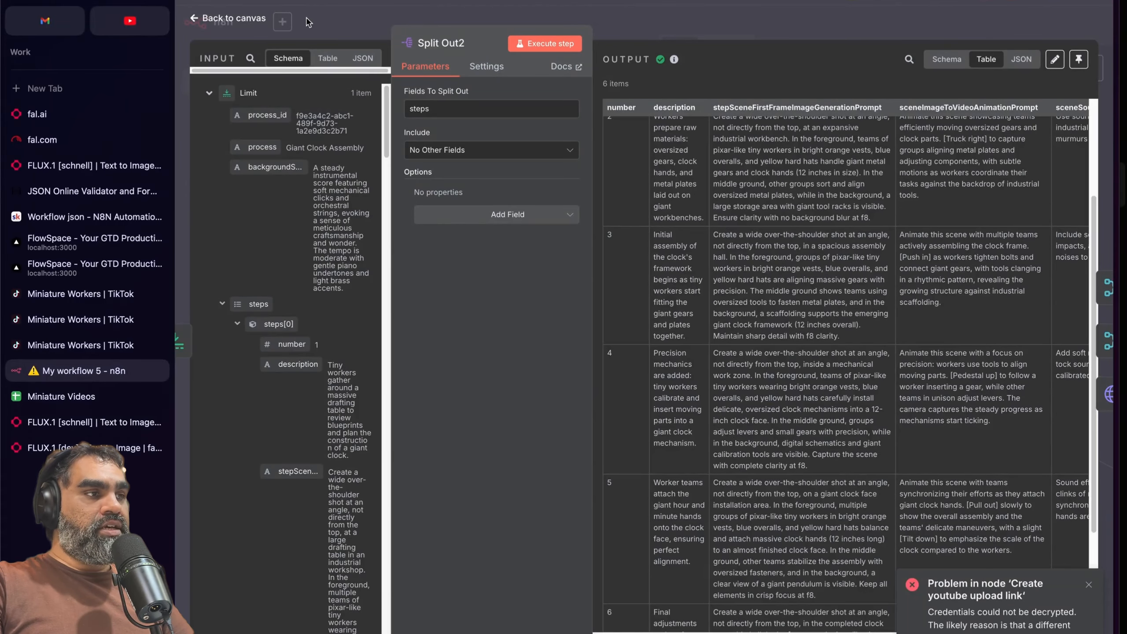
key("Escape")
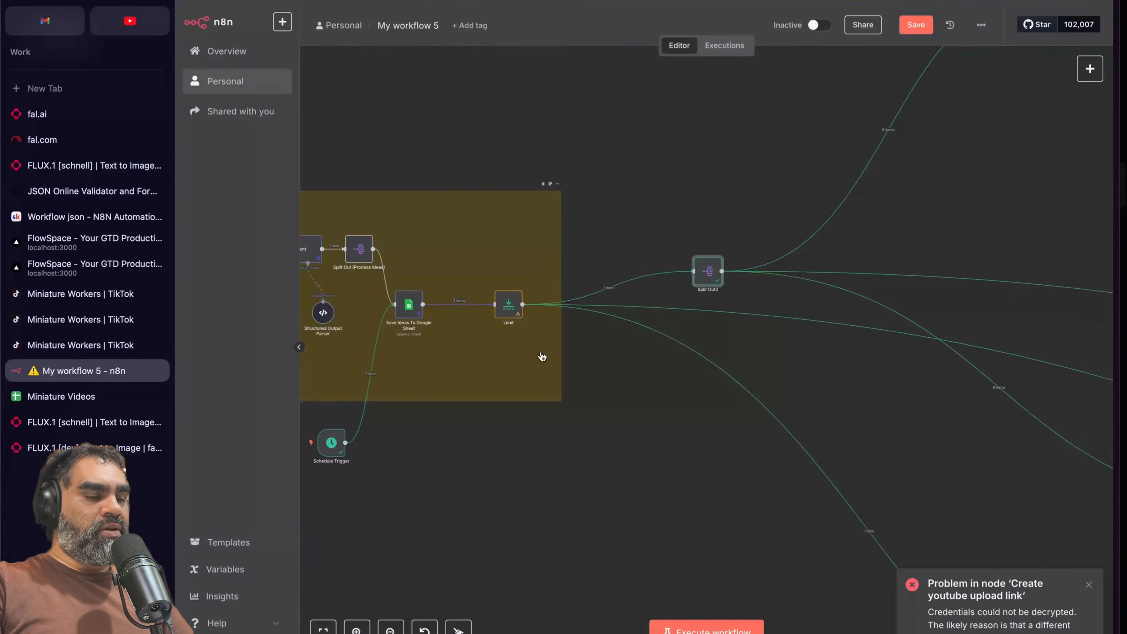
Step: Connect Limit back to FAL (Generate Reference Image) and pin the output of Get Images3
scroll(606, 383, "up", 4)
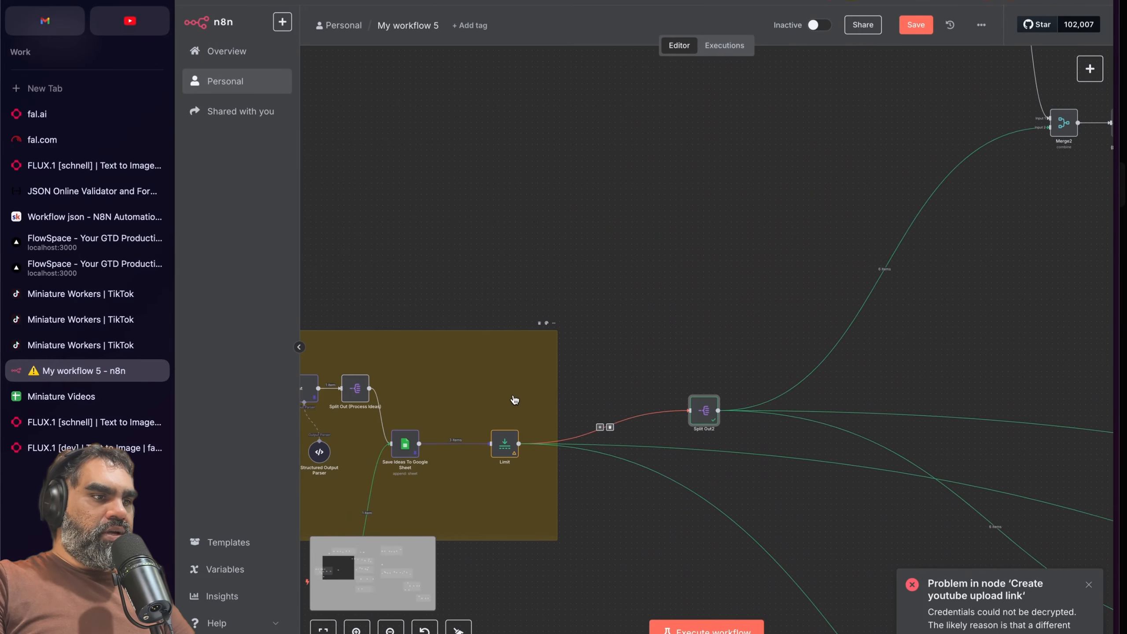
left_click_drag(518, 443, 578, 124)
scroll(630, 244, "up", 5)
right_click(992, 116)
left_click(1015, 242)
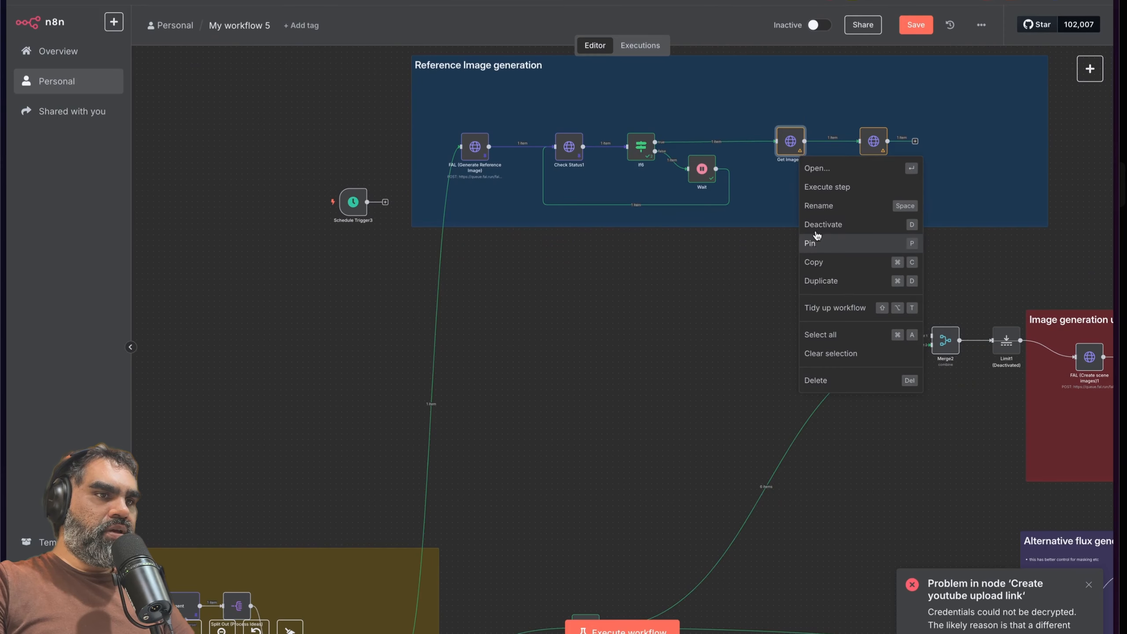
Step: Check the binary image output of View reference image, and connect that node to Input 1 of Merge2
scroll(901, 147, "right", 3)
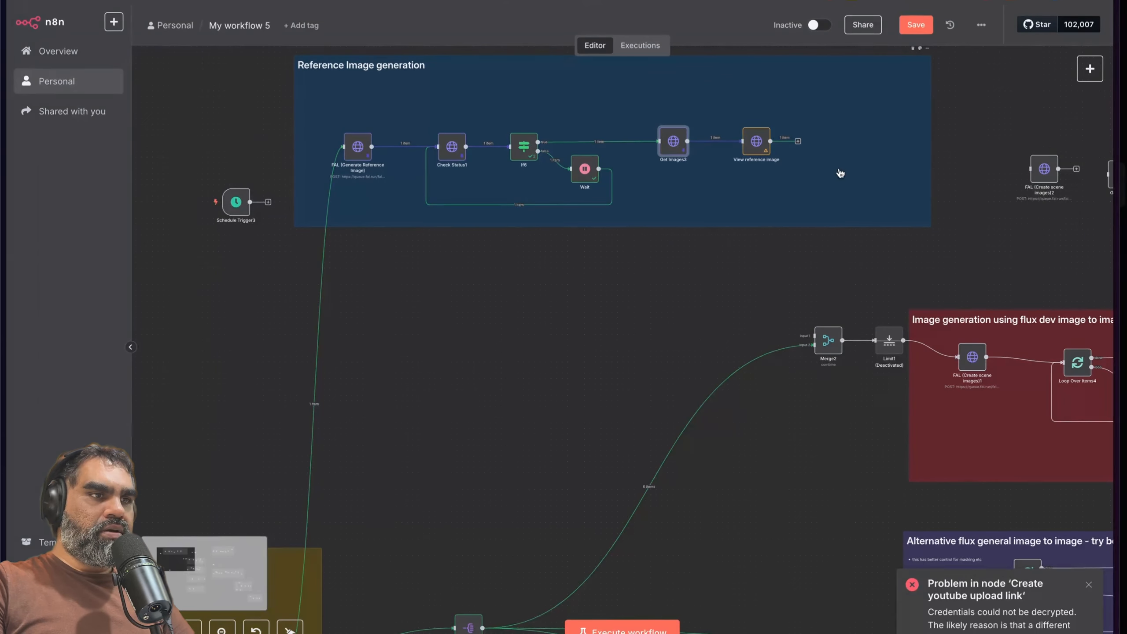
scroll(843, 176, "right", 3)
double_click(688, 141)
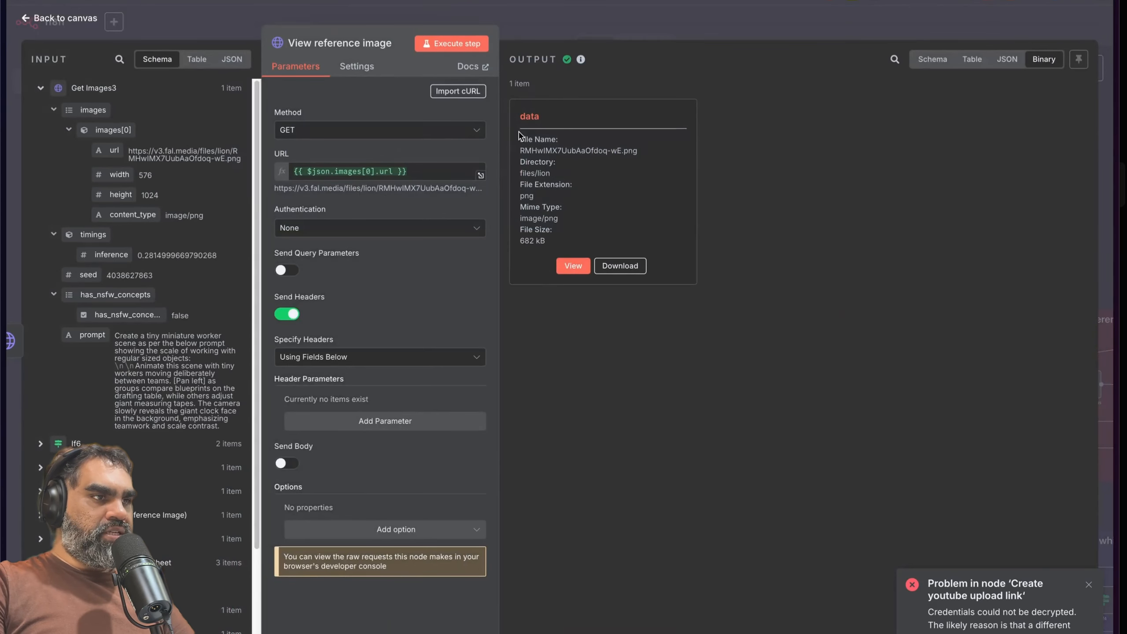
key("Escape")
left_click_drag(667, 181, 751, 176)
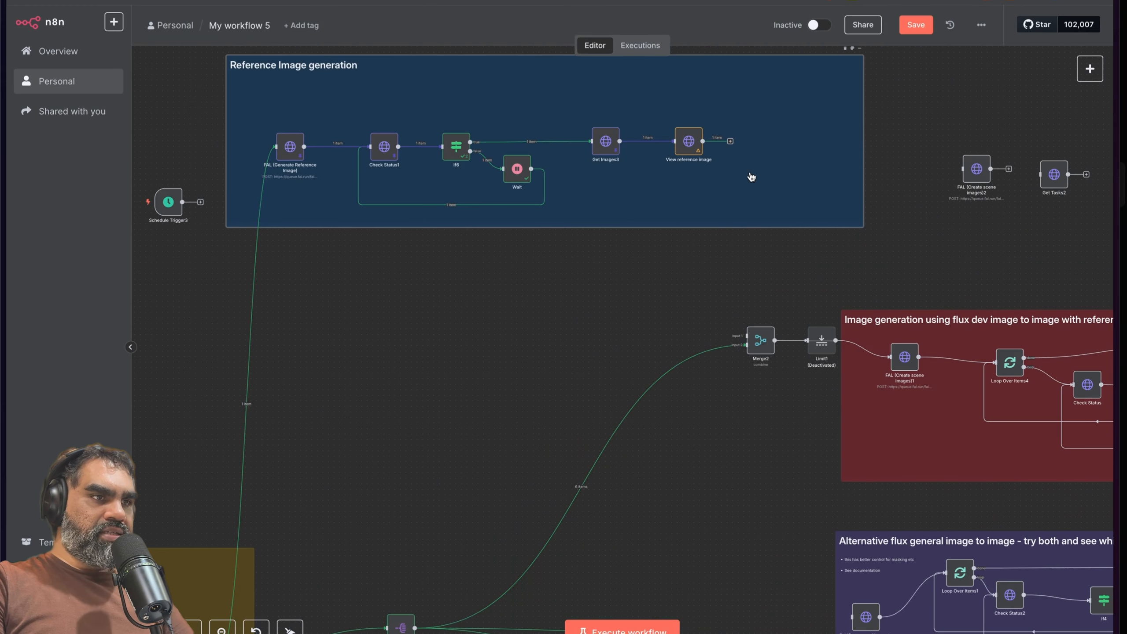
left_click_drag(702, 141, 746, 336)
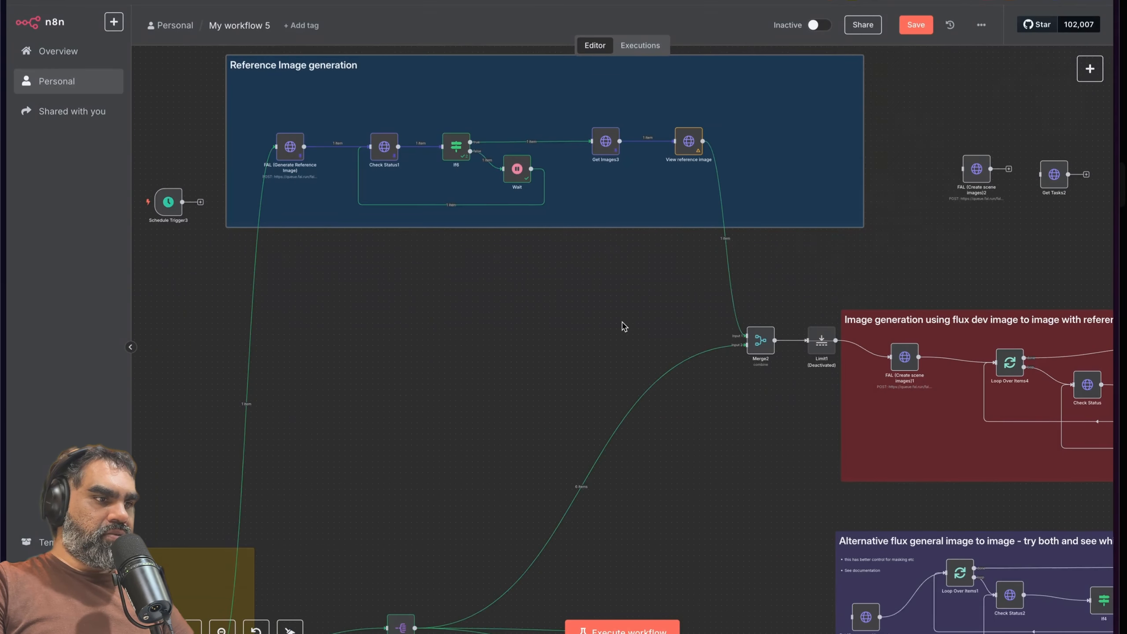
Step: Examine how the reference image and Split Out2 branches feed Merge2 and the flux image generation sections
scroll(621, 302, "left", 3)
scroll(577, 221, "down", 1)
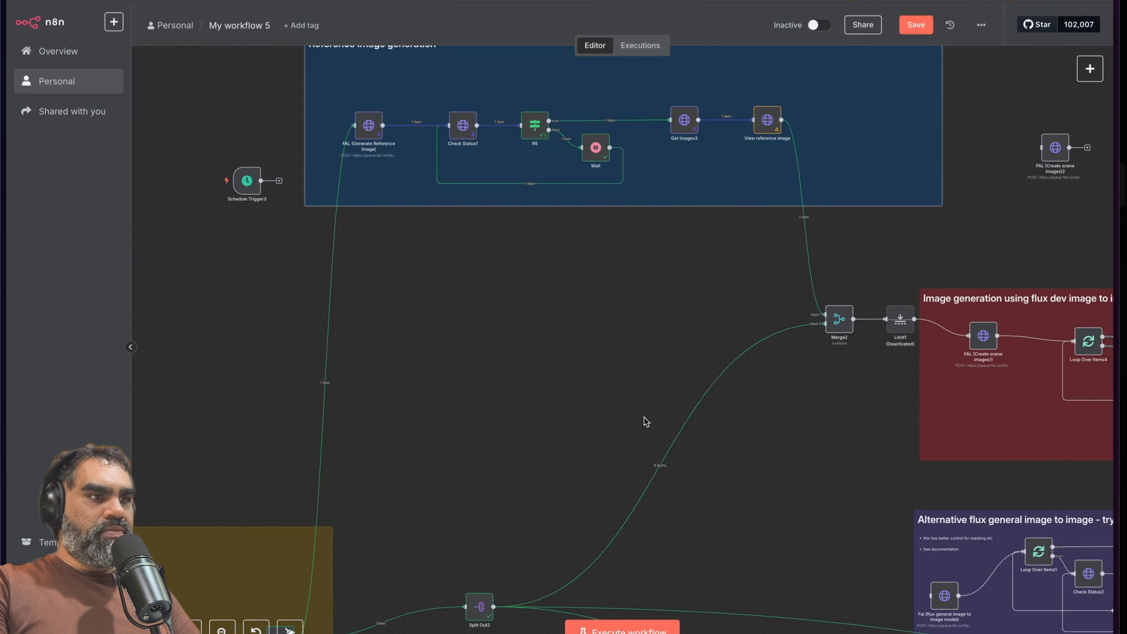
scroll(650, 417, "right", 3)
scroll(666, 413, "down", 1)
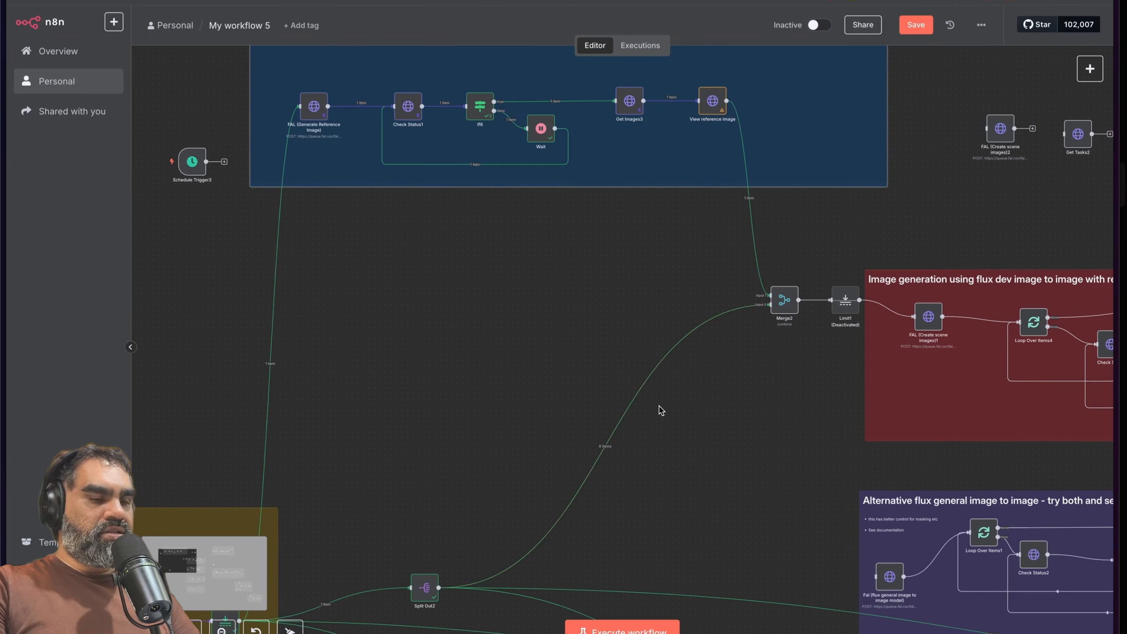
scroll(660, 408, "right", 3)
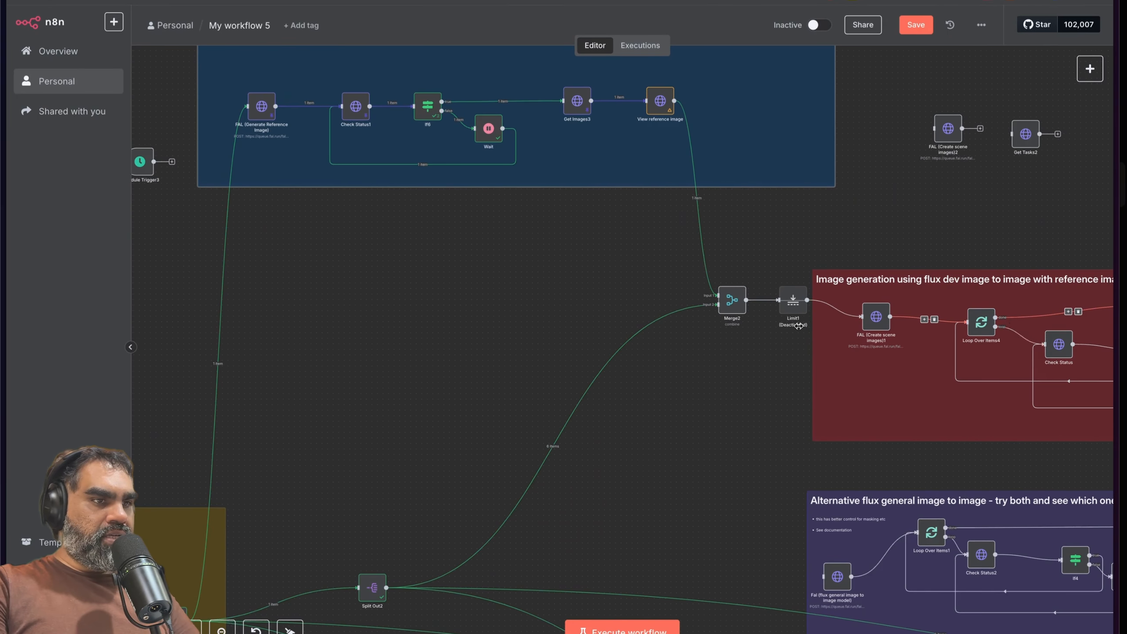
scroll(515, 332, "right", 3)
scroll(516, 345, "down", 5)
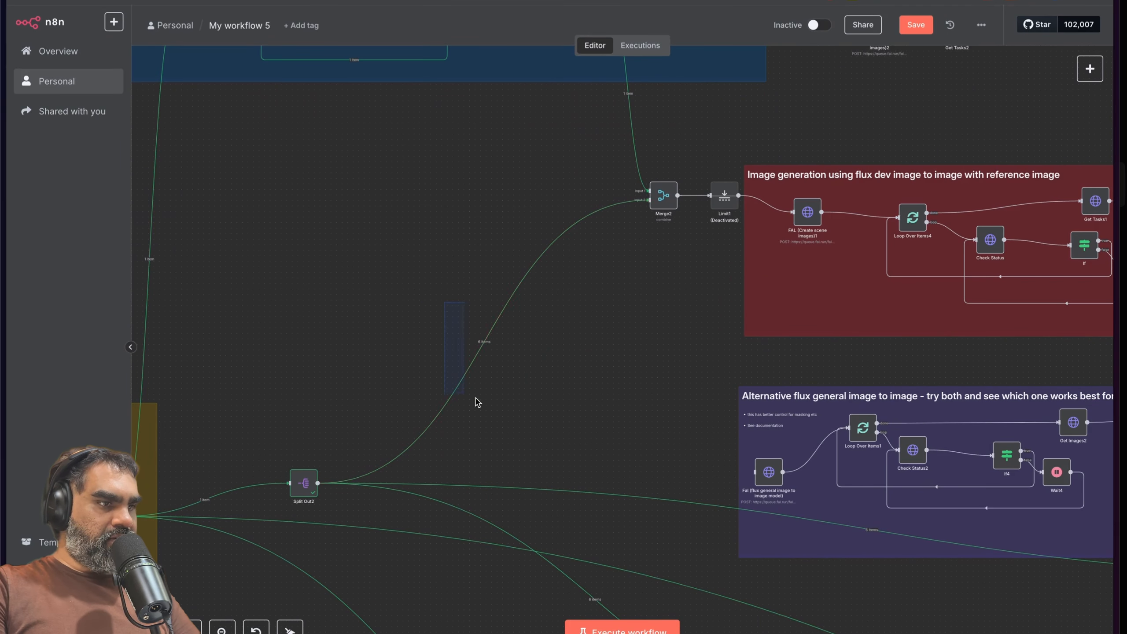
scroll(537, 399, "right", 3)
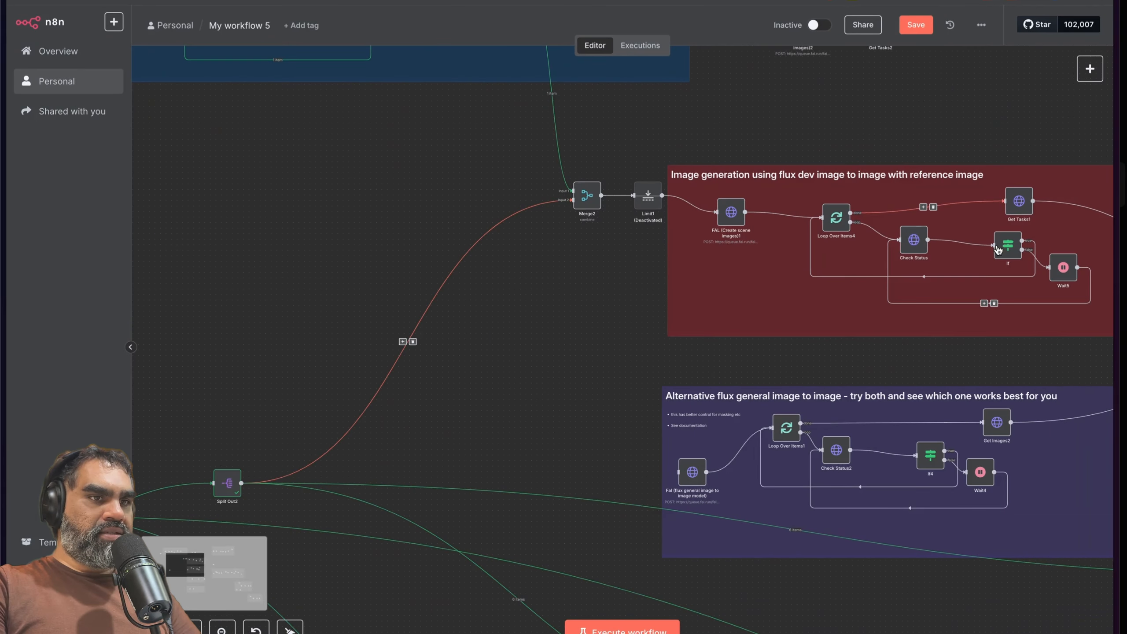
scroll(603, 284, "up", 5)
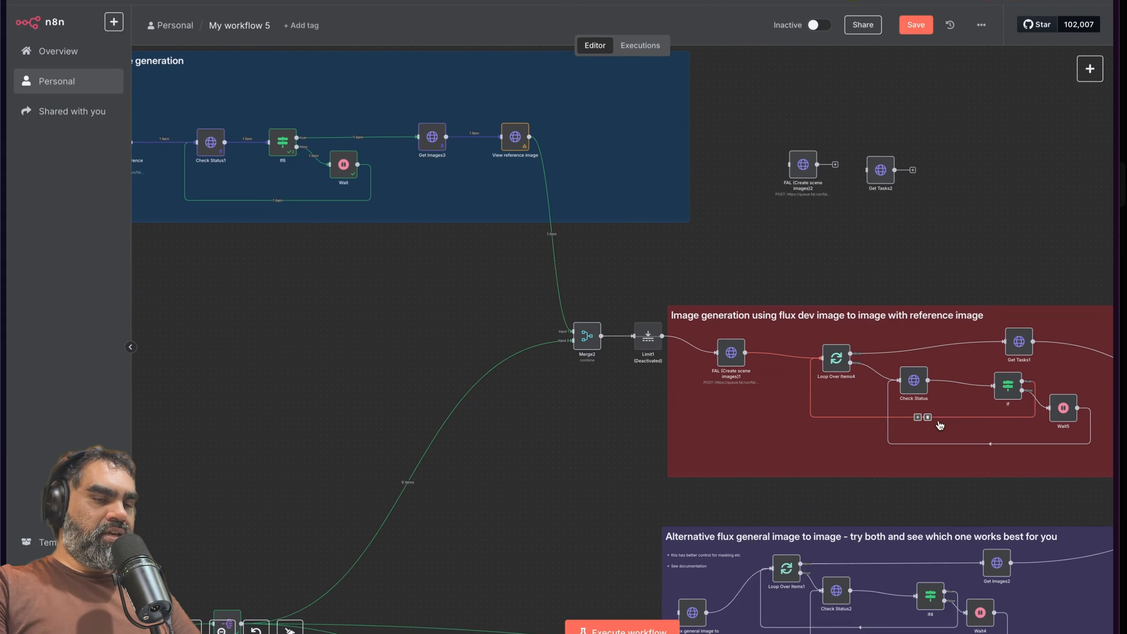
scroll(947, 415, "left", 5)
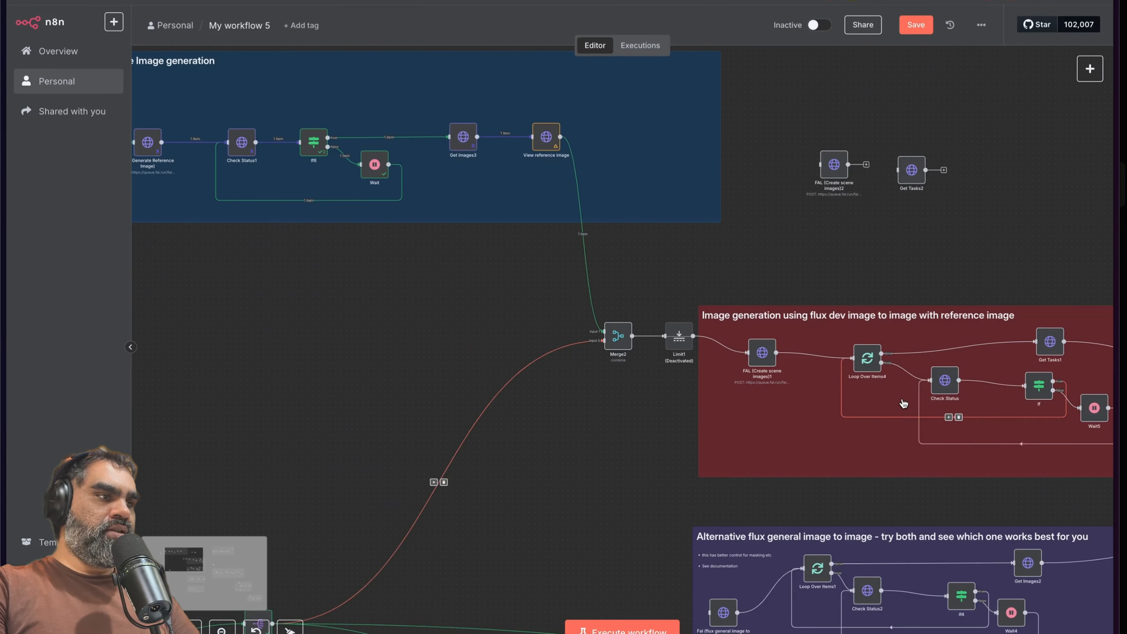
Step: Unpin the data of Check Status1 and run the workflow through Merge2
scroll(633, 410, "down", 3)
scroll(633, 409, "right", 3)
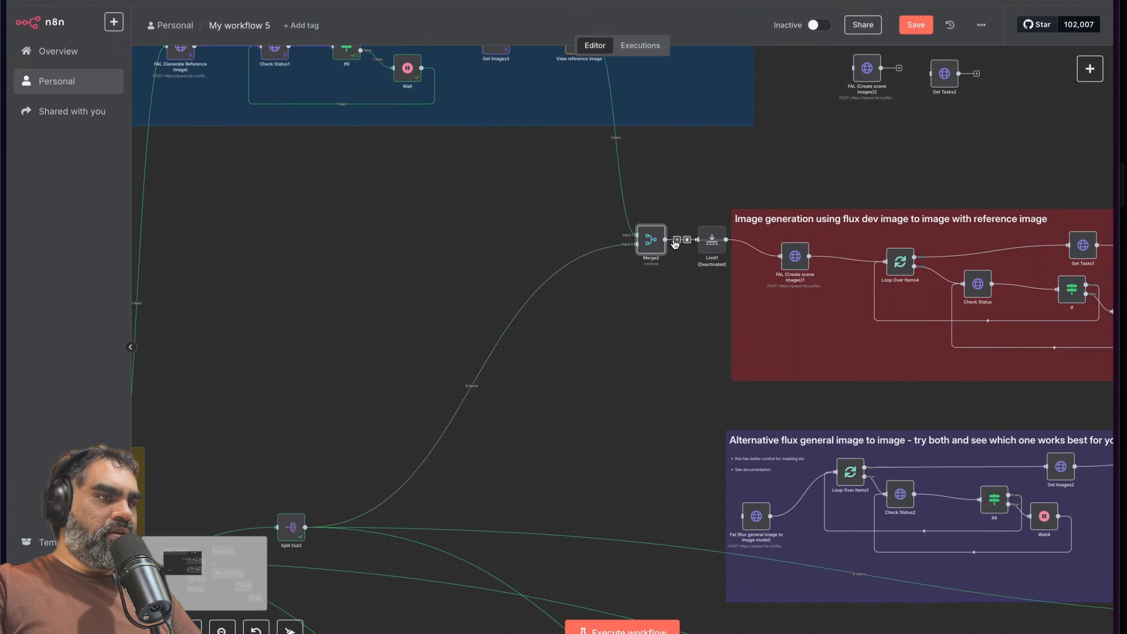
left_click(712, 247)
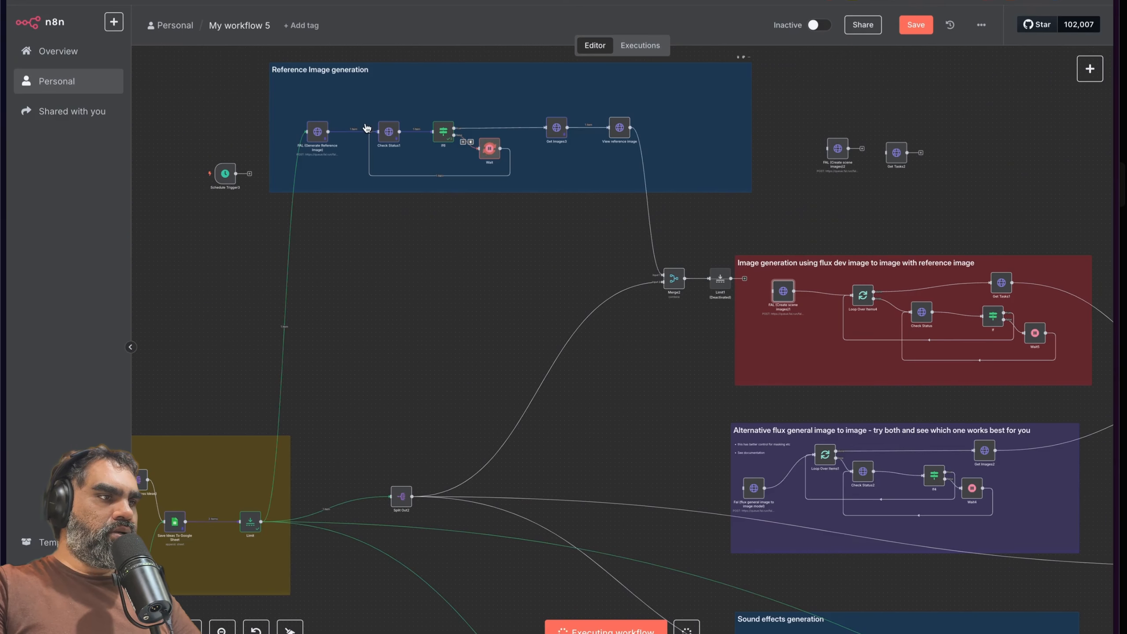
right_click(381, 139)
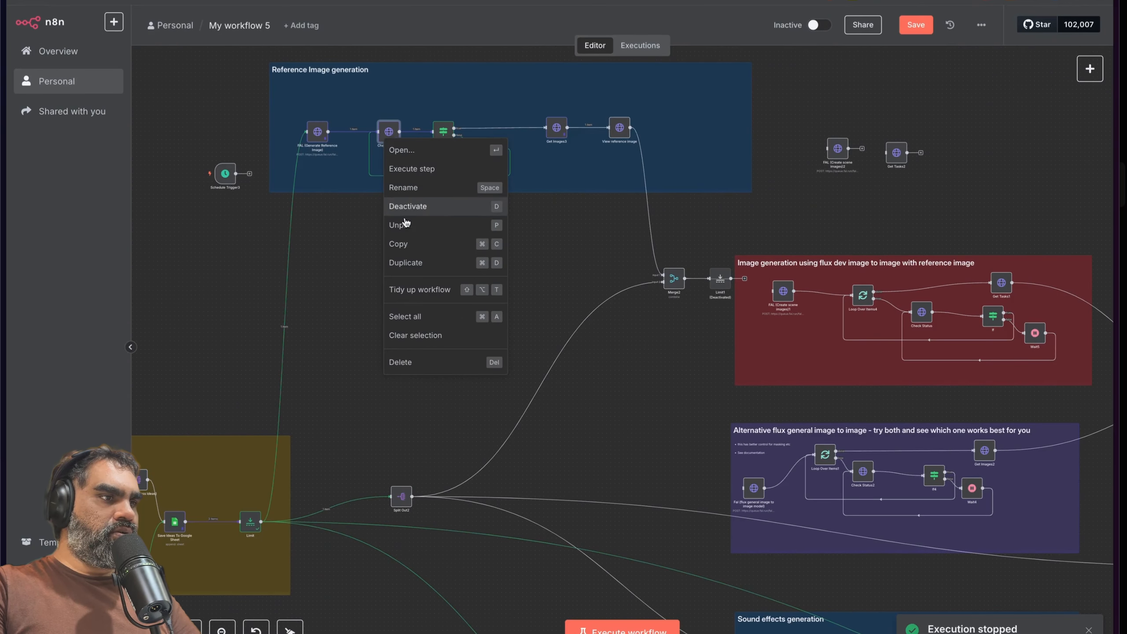
left_click(421, 221)
scroll(619, 584, "up", 2)
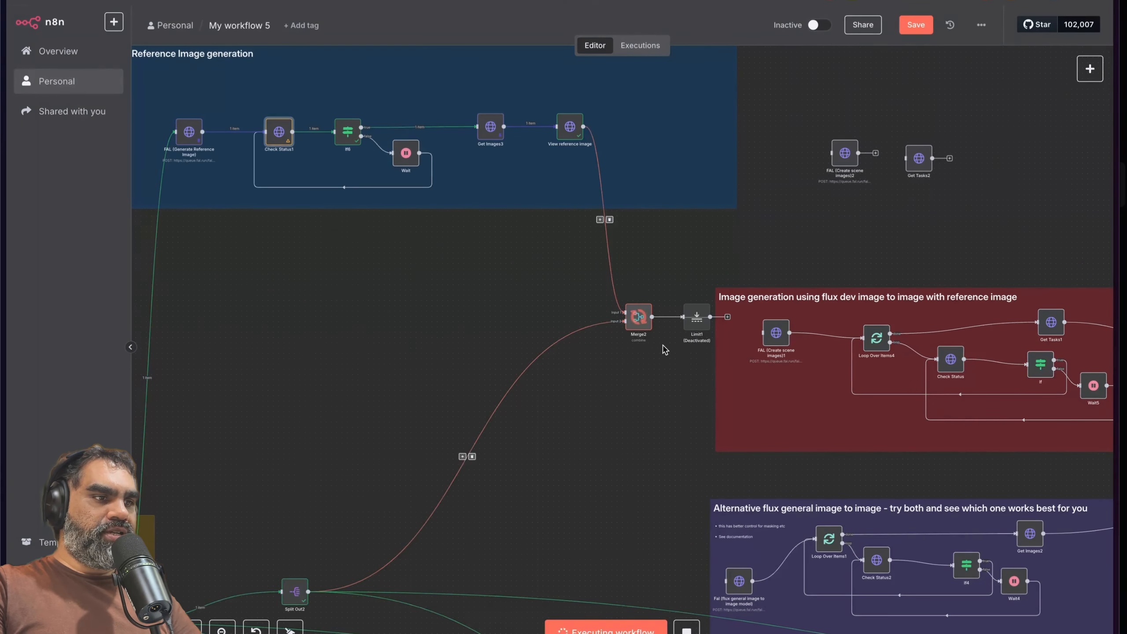
Step: Open Merge2, inspect its View reference image and Split Out2 inputs in schema view, and close the node
double_click(634, 320)
left_click(119, 58)
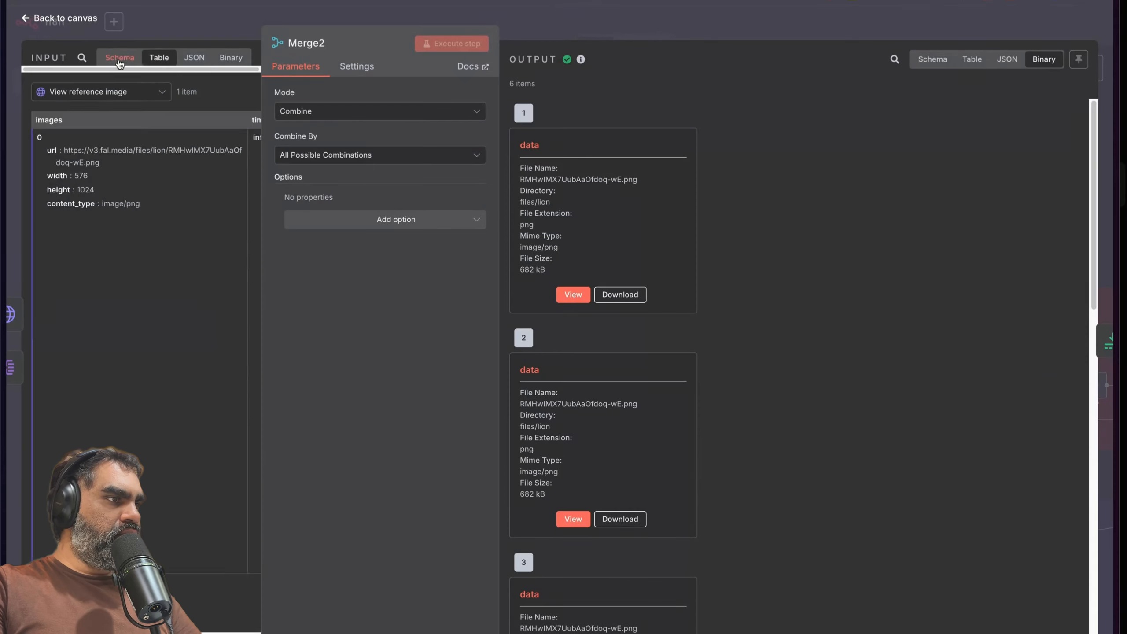
left_click(54, 115)
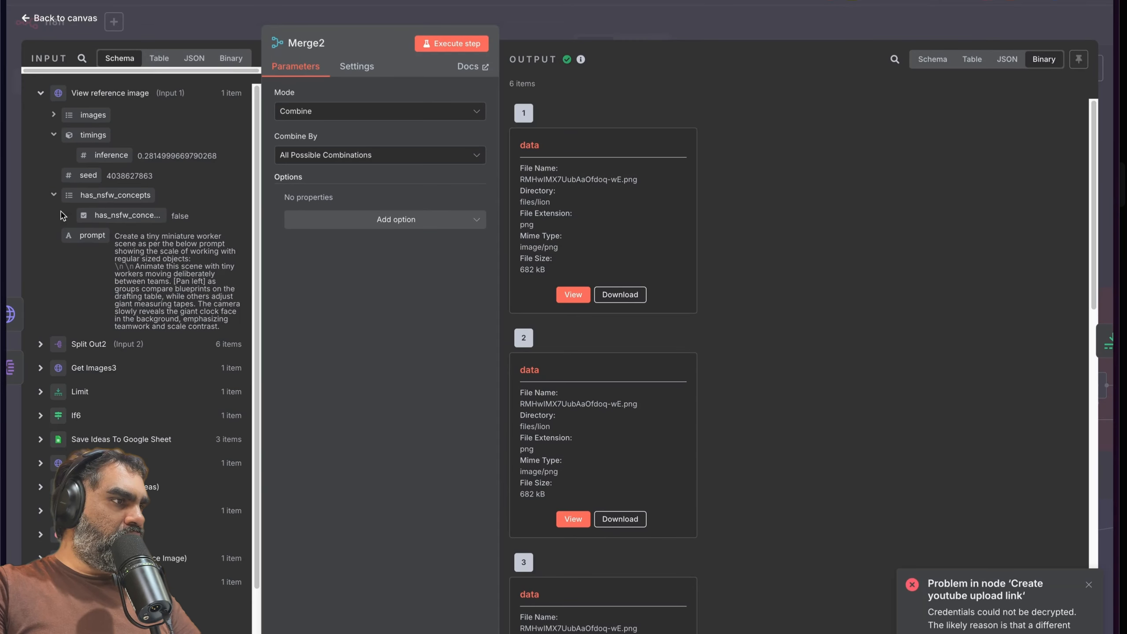
left_click(53, 196)
left_click(41, 324)
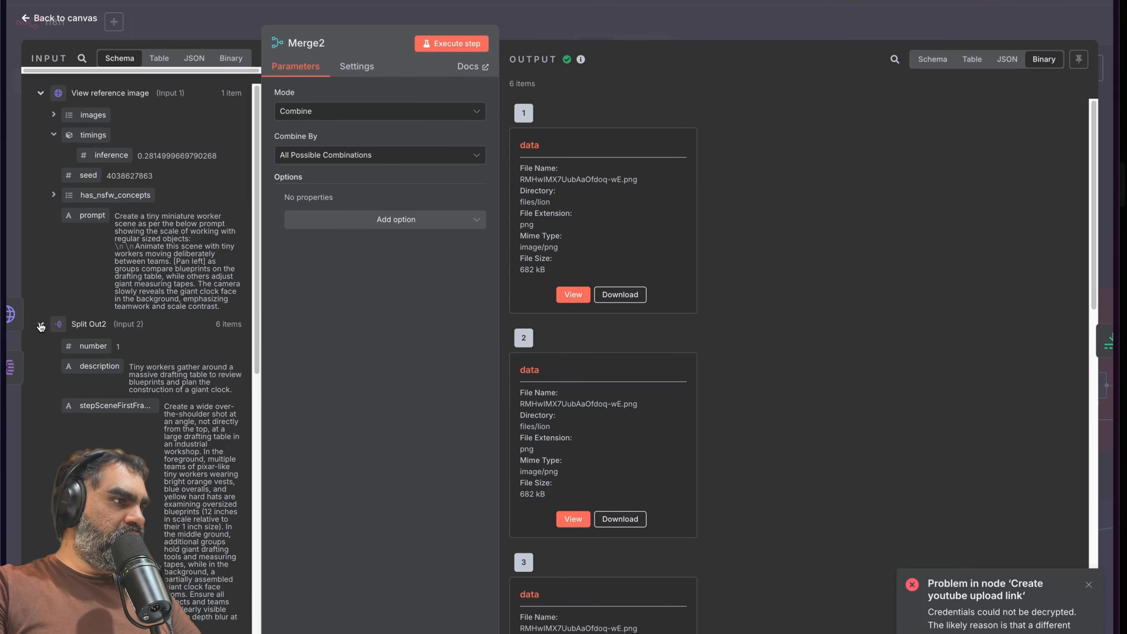
left_click(40, 324)
triple_click(171, 93)
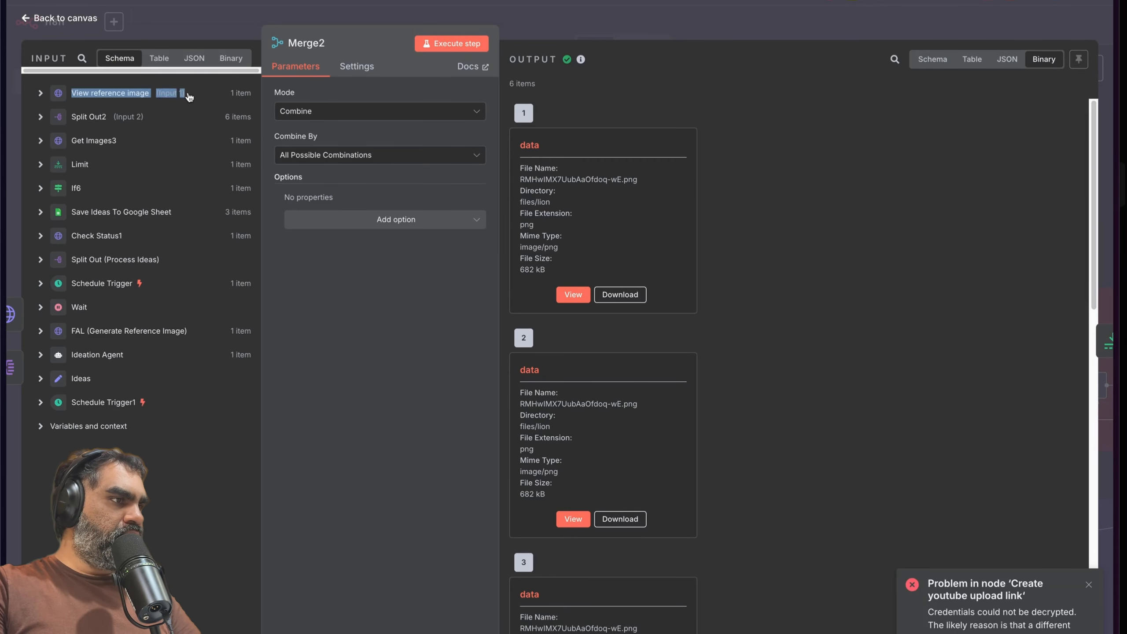
left_click(41, 93)
left_click(40, 116)
key("Escape")
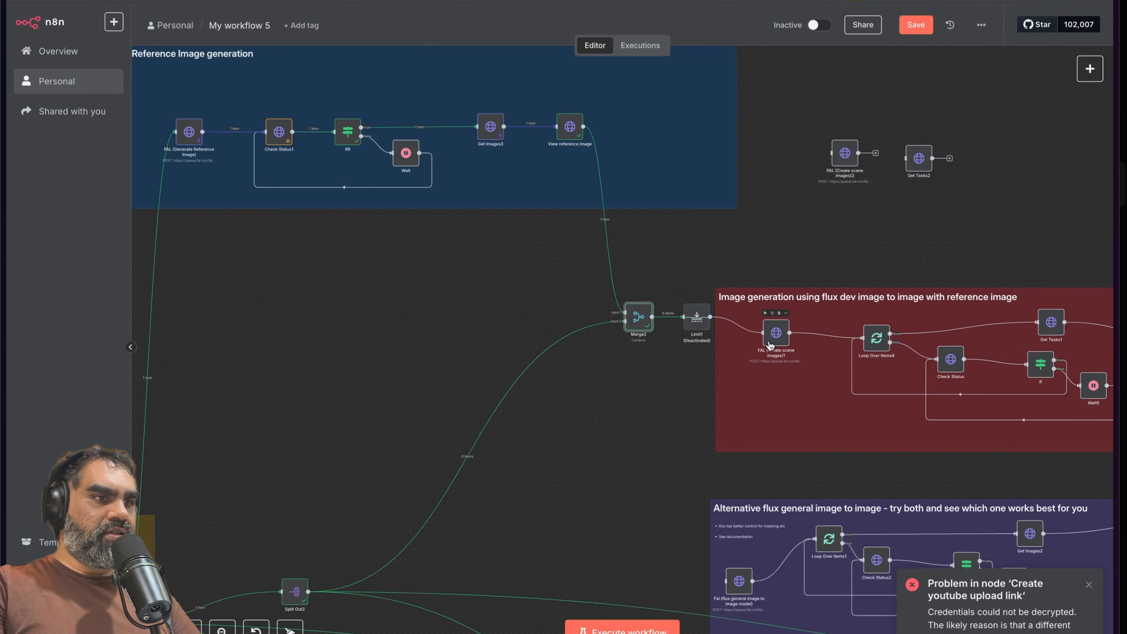
Step: Open FAL (Create scene images)1, choose Merge2 as its input source, and check the incoming items in binary and table view
double_click(770, 345)
left_click(128, 59)
left_click(230, 58)
left_click(139, 96)
left_click(107, 146)
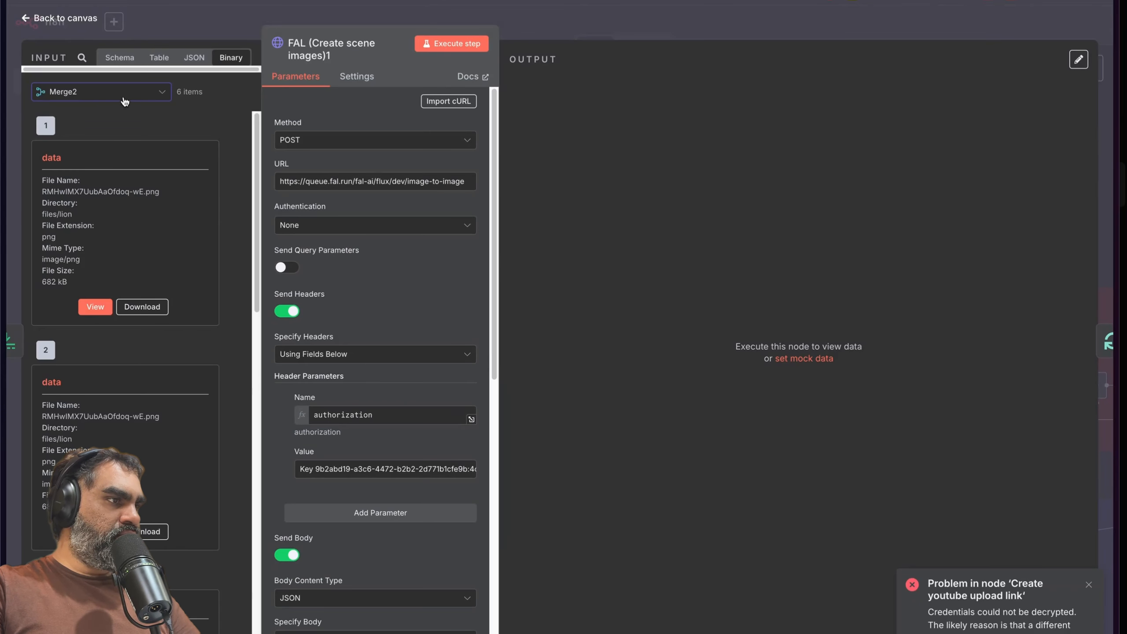
left_click(159, 57)
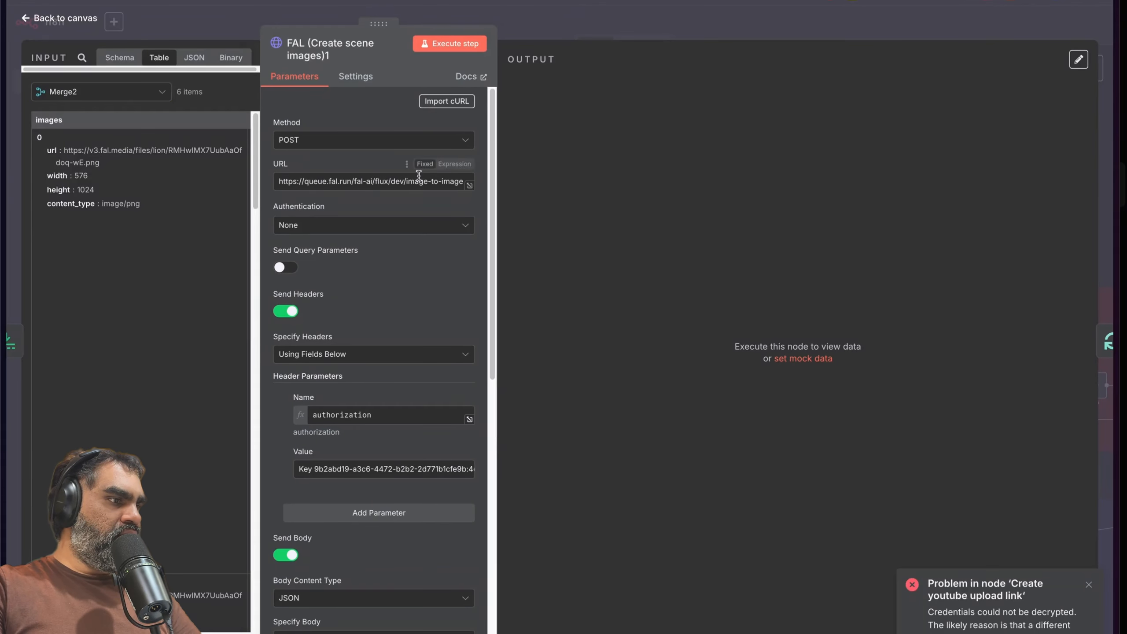
Step: Review the merged input fields in schema view and the image-to-image request URL, and close FAL (Create scene images)1
left_click(119, 57)
left_click_drag(109, 155, 211, 185)
left_click(61, 135)
left_click(54, 136)
left_click(55, 176)
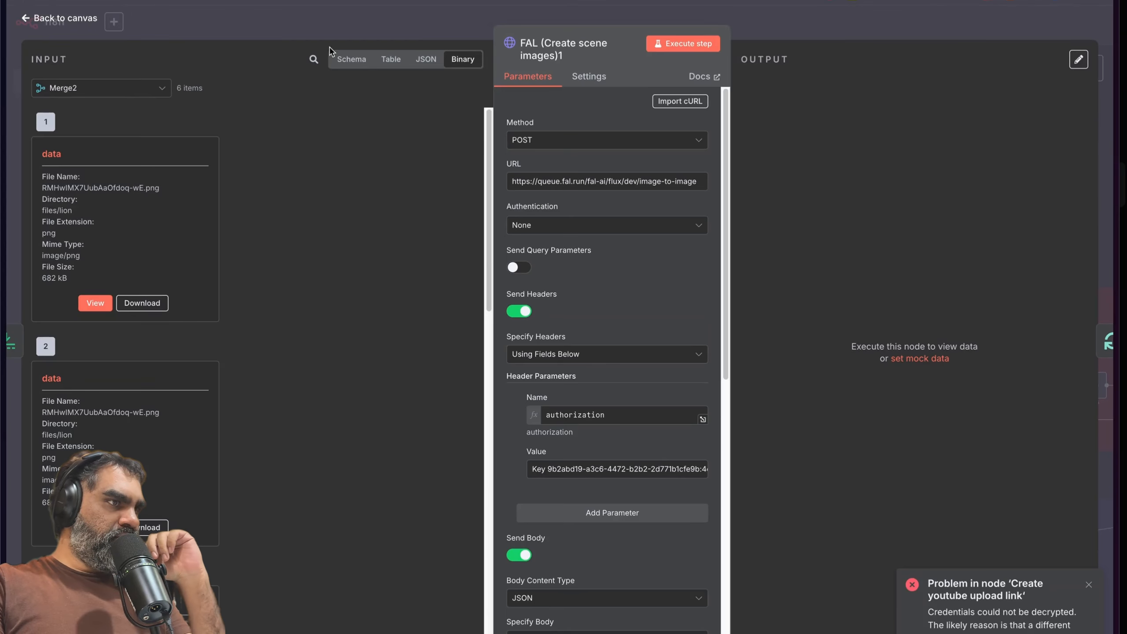
left_click(351, 59)
triple_click(676, 182)
left_click(452, 8)
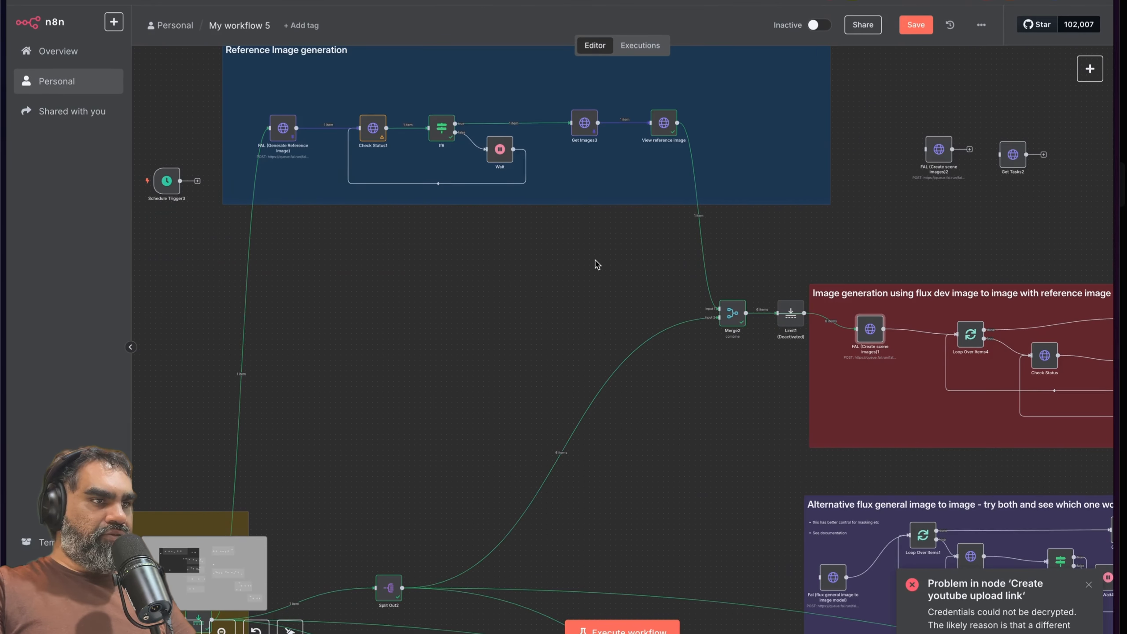
Step: Save the workflow, switch to the fal FLUX.1 [dev] page, and open its Image to Image [dev] variant
scroll(572, 267, "right", 2)
key("super+s")
key("super+s")
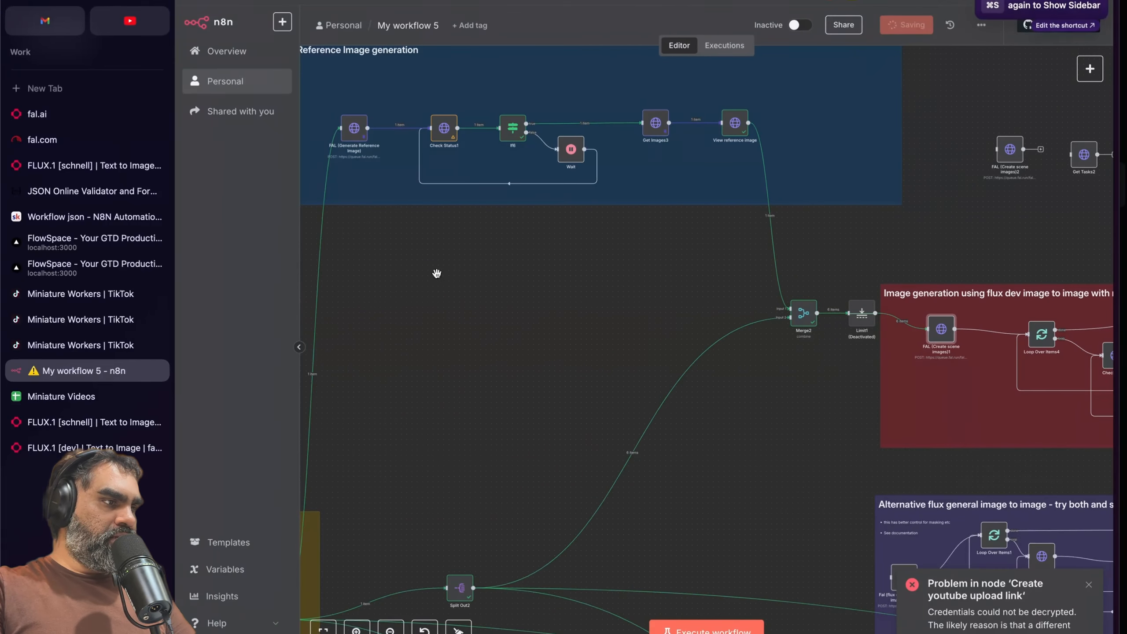
left_click(84, 448)
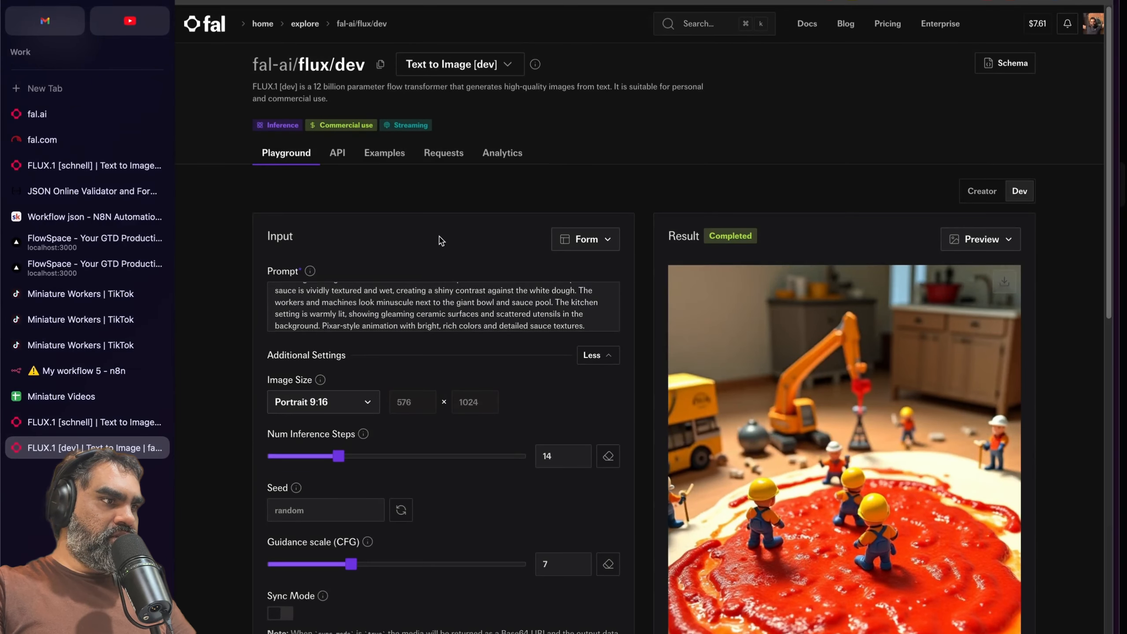
scroll(443, 239, "down", 1)
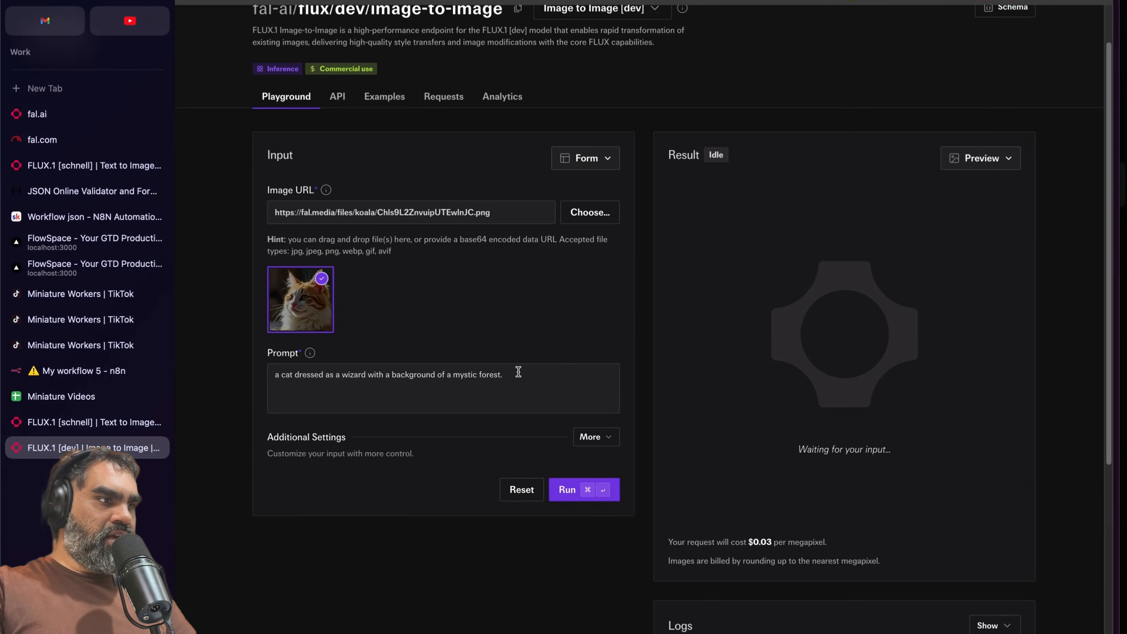
Step: Set the image-to-image playground prompt to "a dog", keeping the sample cat image, and run it
left_click_drag(518, 372, 262, 374)
left_click_drag(461, 208, 225, 208)
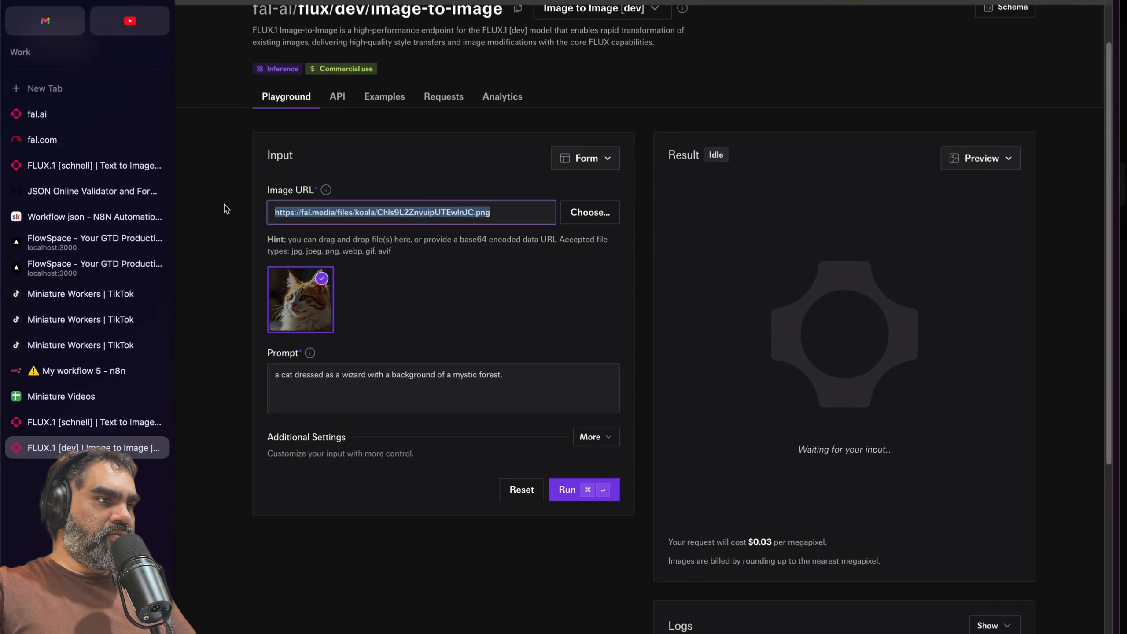
left_click(336, 372)
key("super+a")
type("a d")
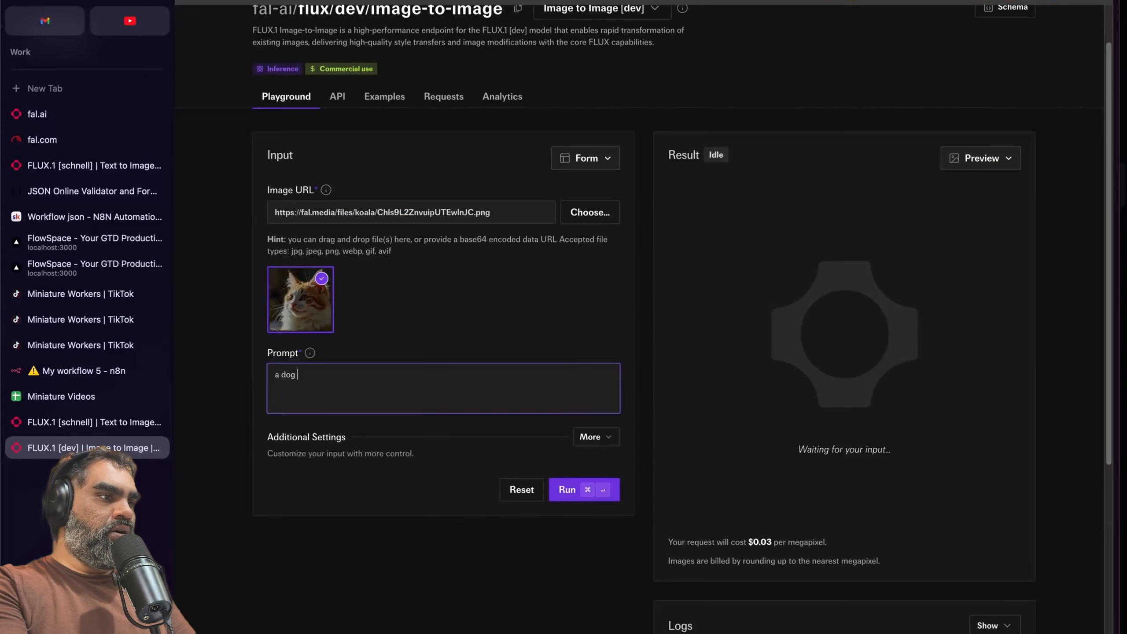
key("super+Return")
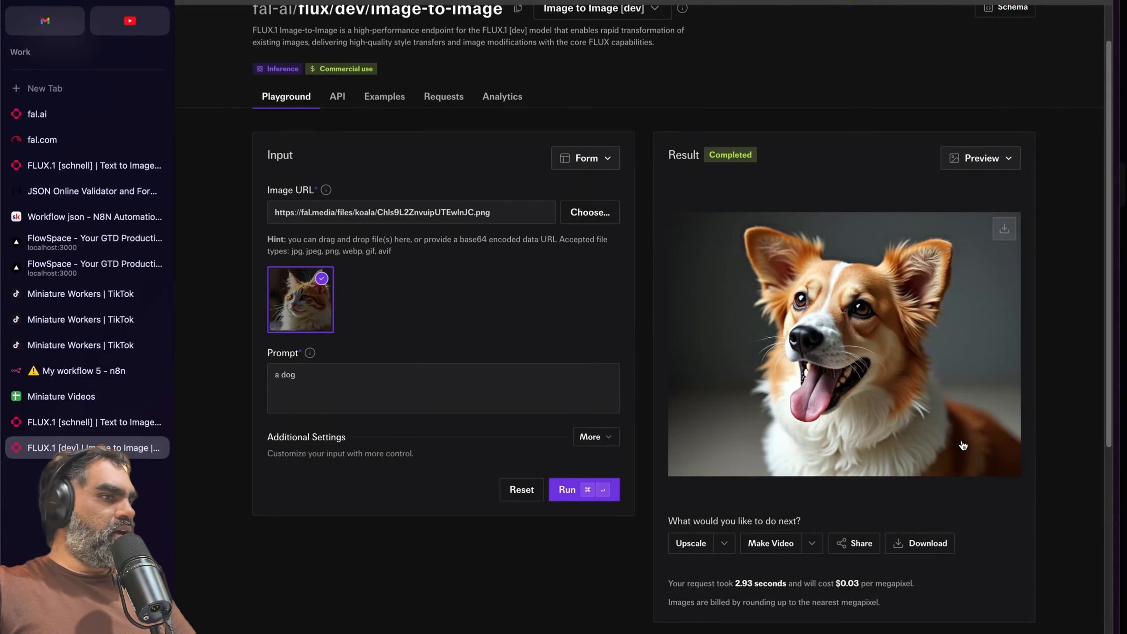
scroll(503, 346, "up", 2)
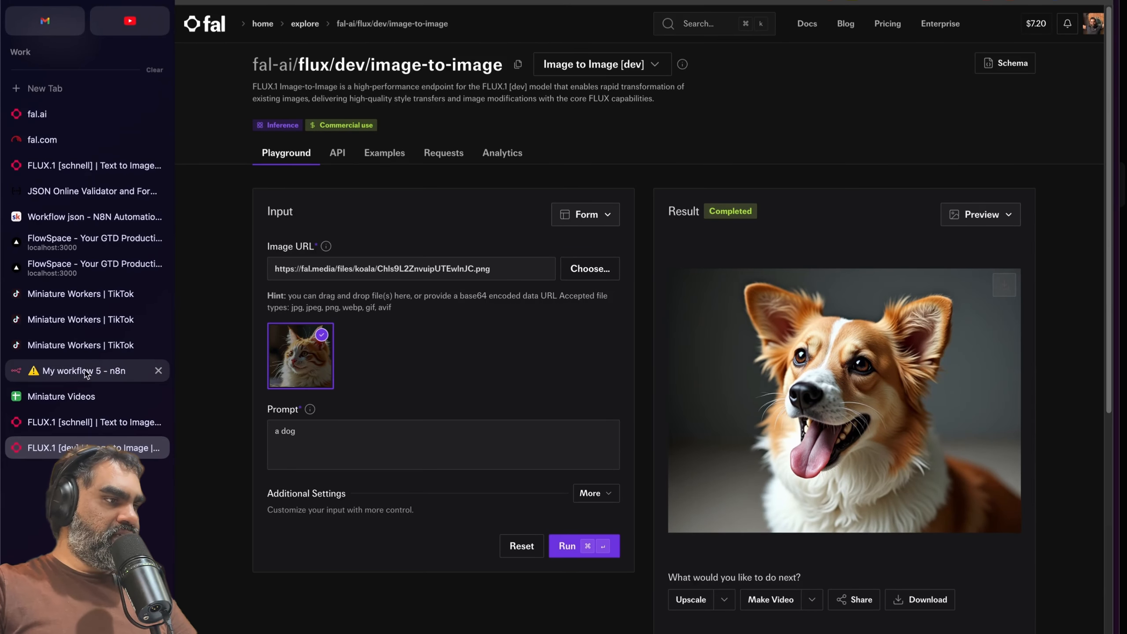
Step: Open the image-to-image API documentation and examine the endpoint and body of the HTTP submit request
left_click(334, 155)
scroll(537, 256, "down", 5)
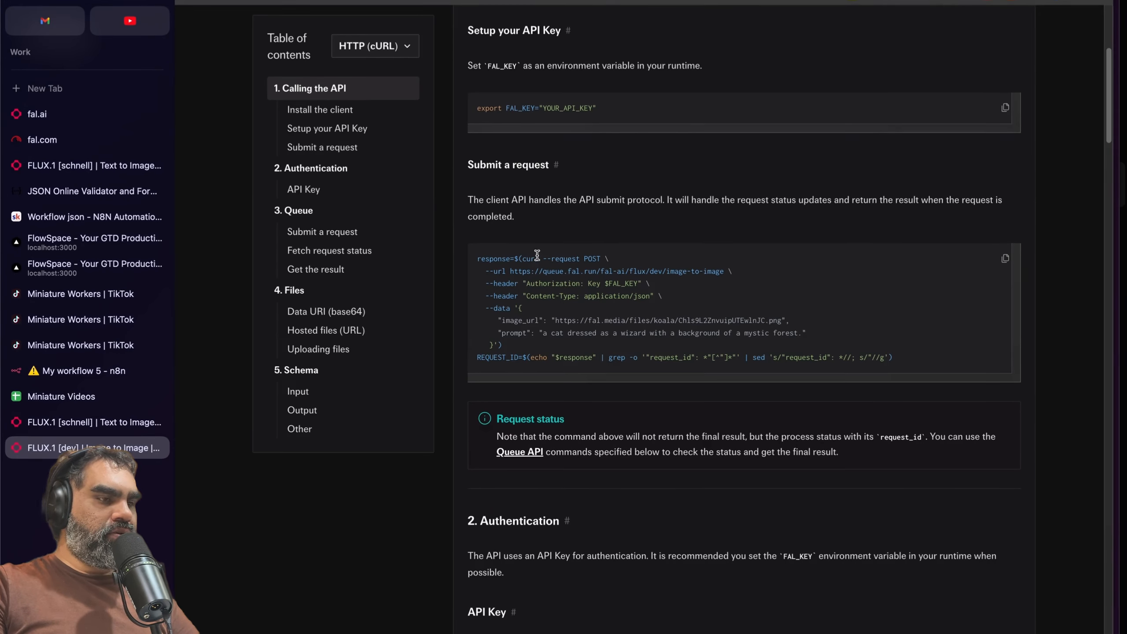
scroll(670, 333, "up", 5)
scroll(666, 333, "down", 5)
scroll(603, 331, "down", 1)
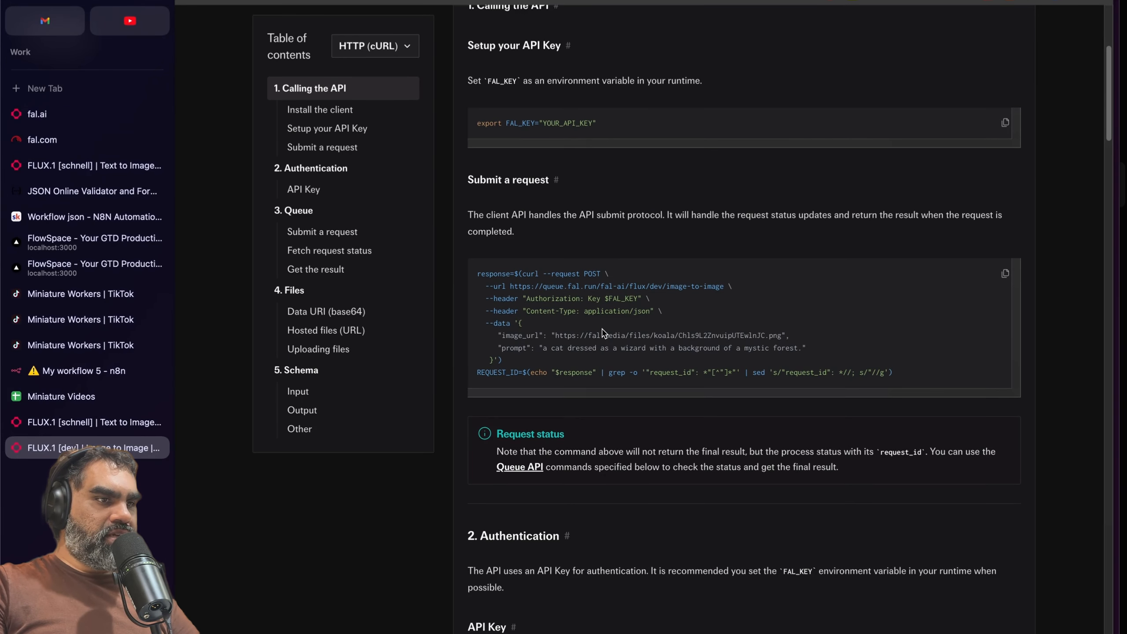
left_click_drag(649, 286, 719, 284)
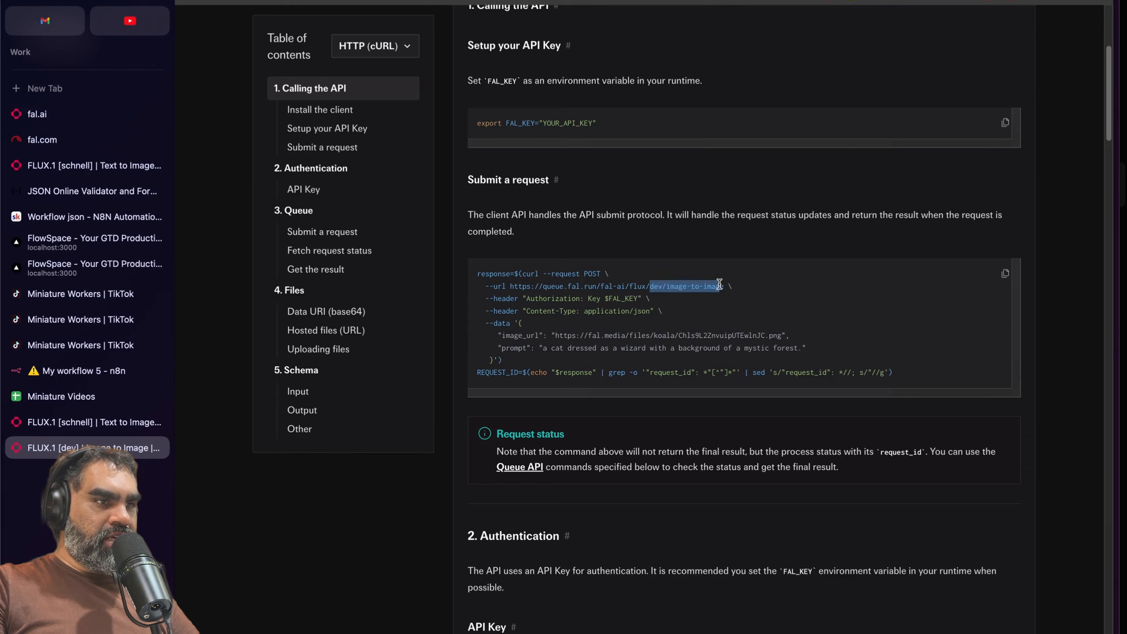
Step: Examine the Fetch request status section and its cURL status request URL
left_click(324, 251)
scroll(632, 344, "up", 3)
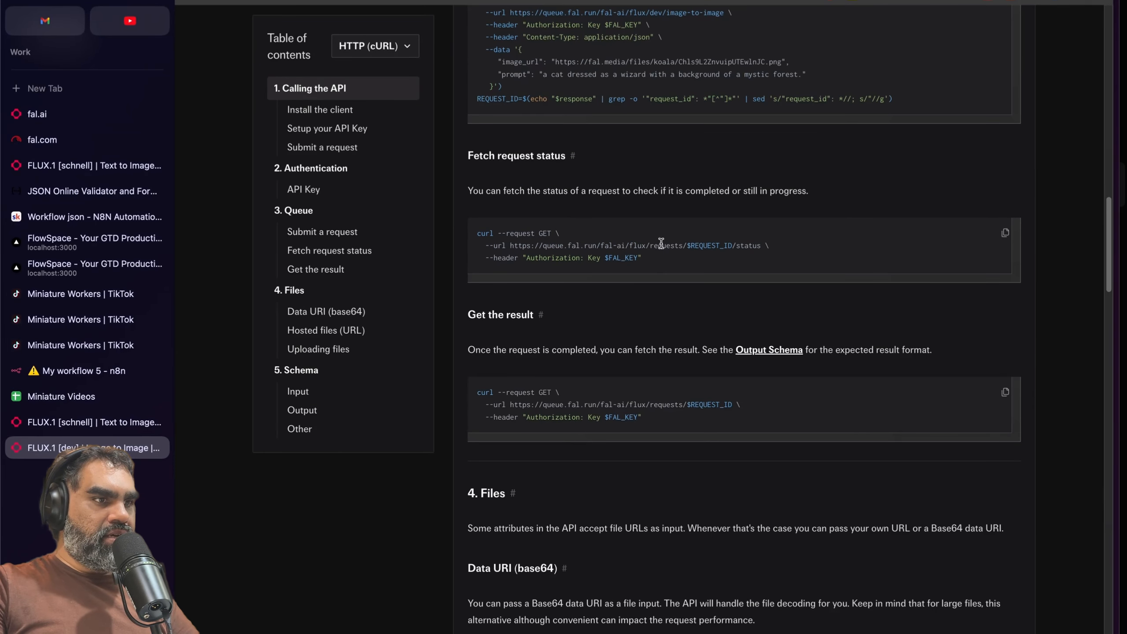
left_click_drag(633, 246, 682, 247)
left_click_drag(548, 230, 606, 276)
left_click(692, 259)
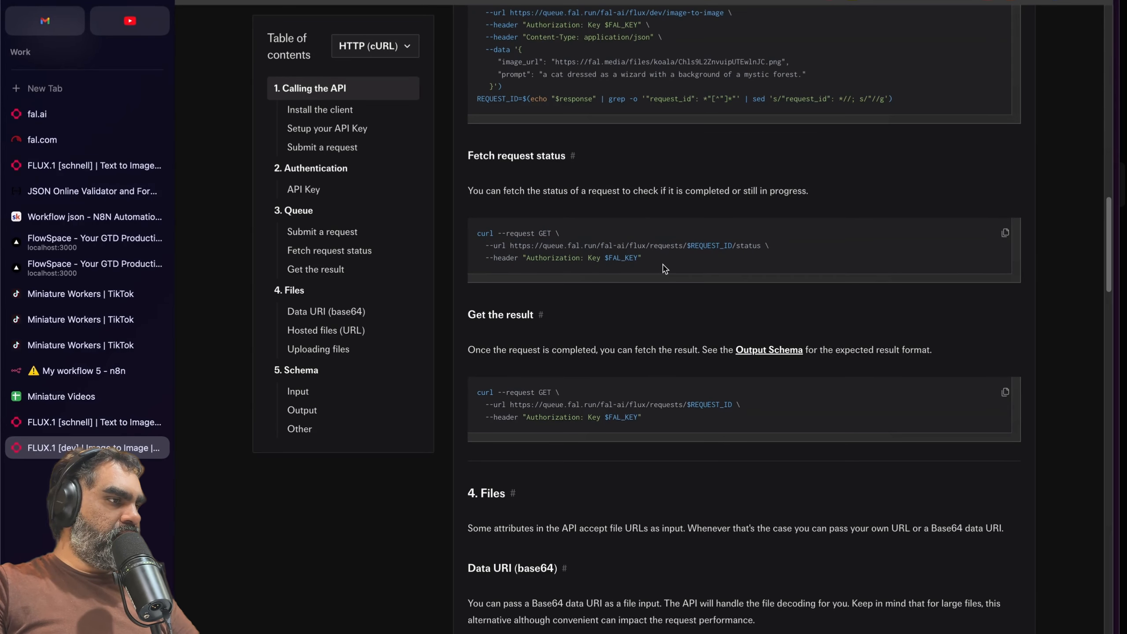
Step: Switch back to the n8n workflow and check the full request URL of FAL (Create scene images)1
left_click(84, 370)
left_click(760, 185)
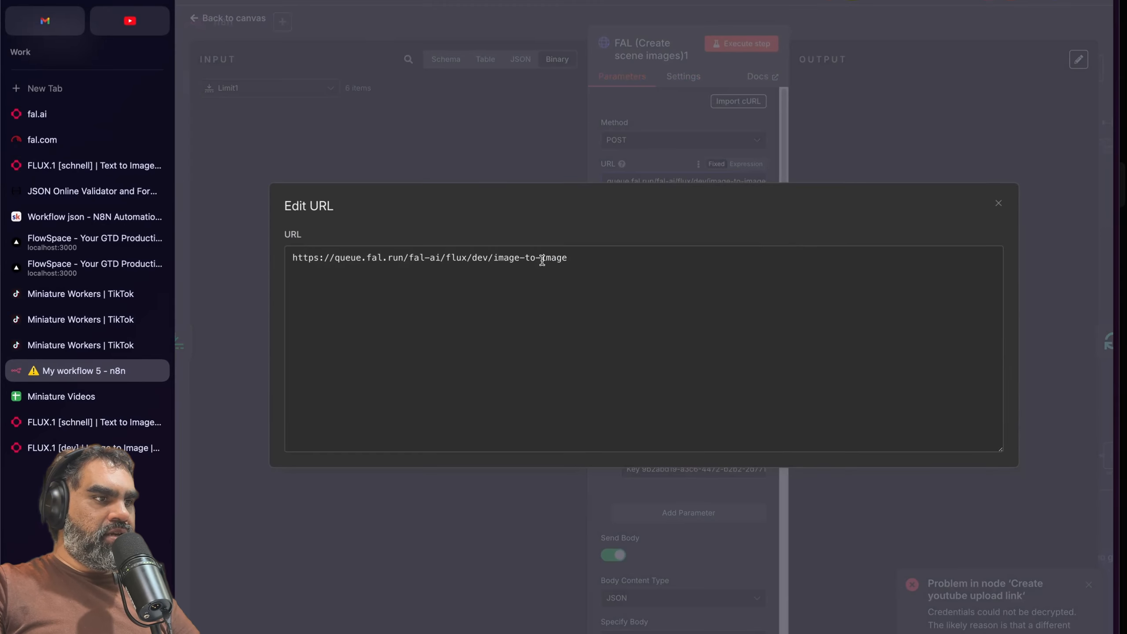
left_click(490, 25)
Step: Go to the prompt body parameter of FAL (Create scene images)1 and open its expression in the expanded editor
scroll(647, 268, "down", 5)
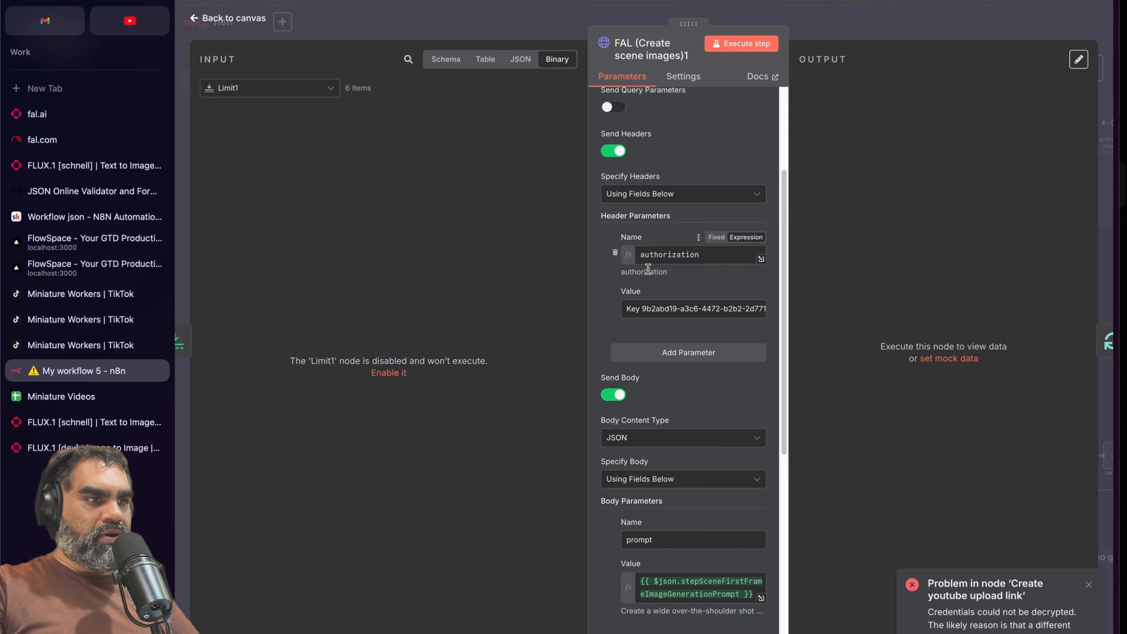
scroll(648, 269, "down", 1)
scroll(680, 373, "down", 4)
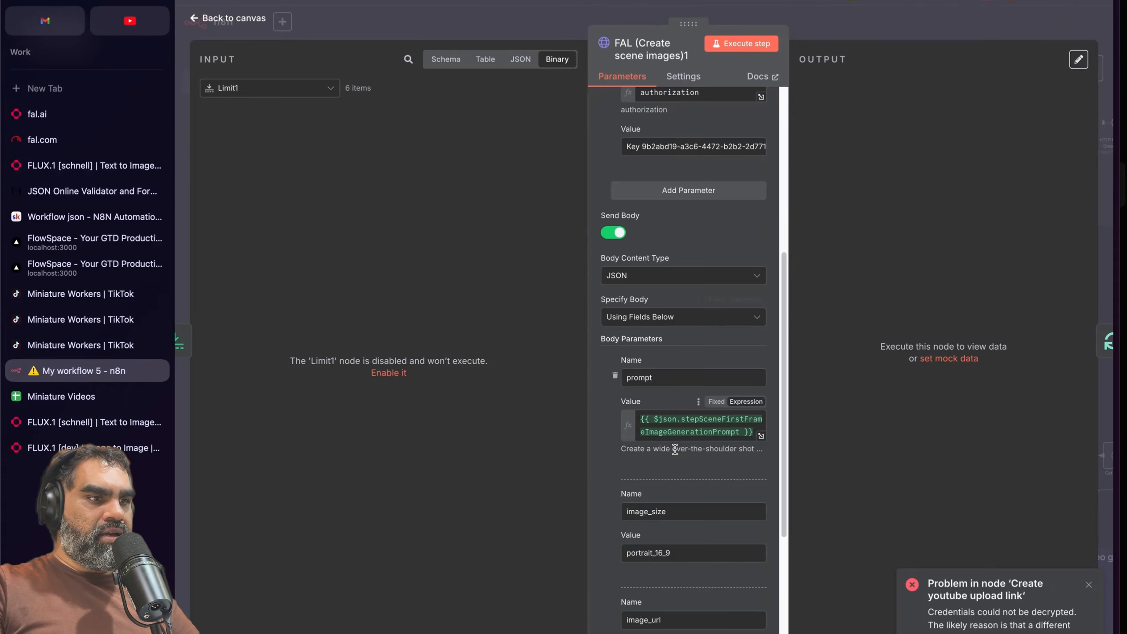
double_click(638, 378)
scroll(638, 397, "down", 1)
left_click(638, 397)
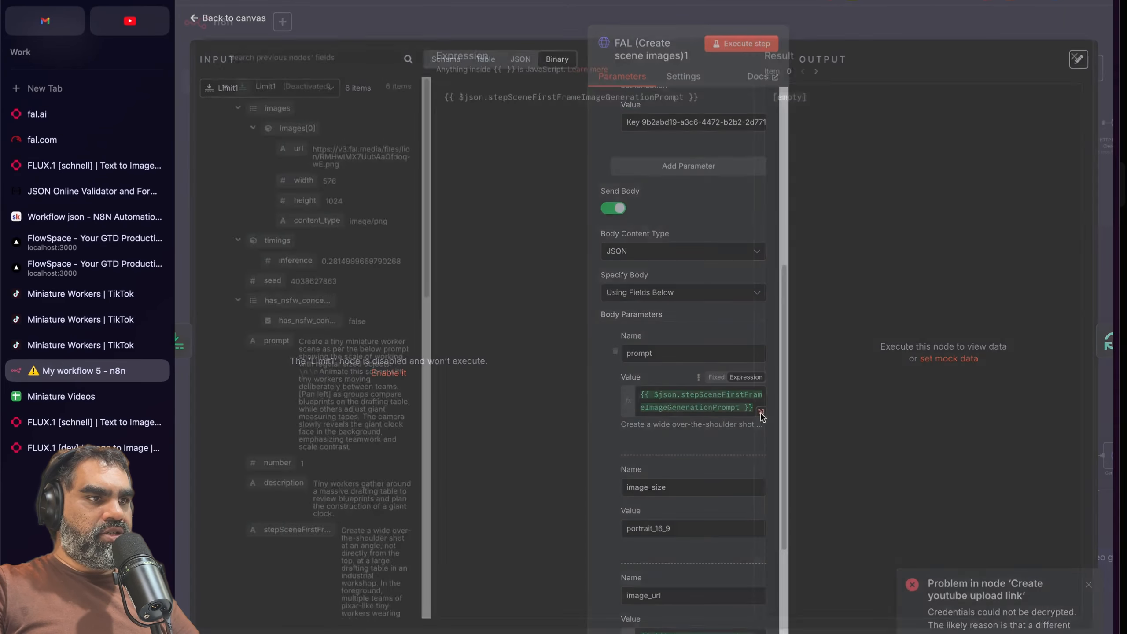
Step: Read the resolved stepSceneFirstFrameImageGenerationPrompt text for item 0, and close the expression editor and the node
left_click_drag(821, 103, 872, 258)
left_click(854, 248)
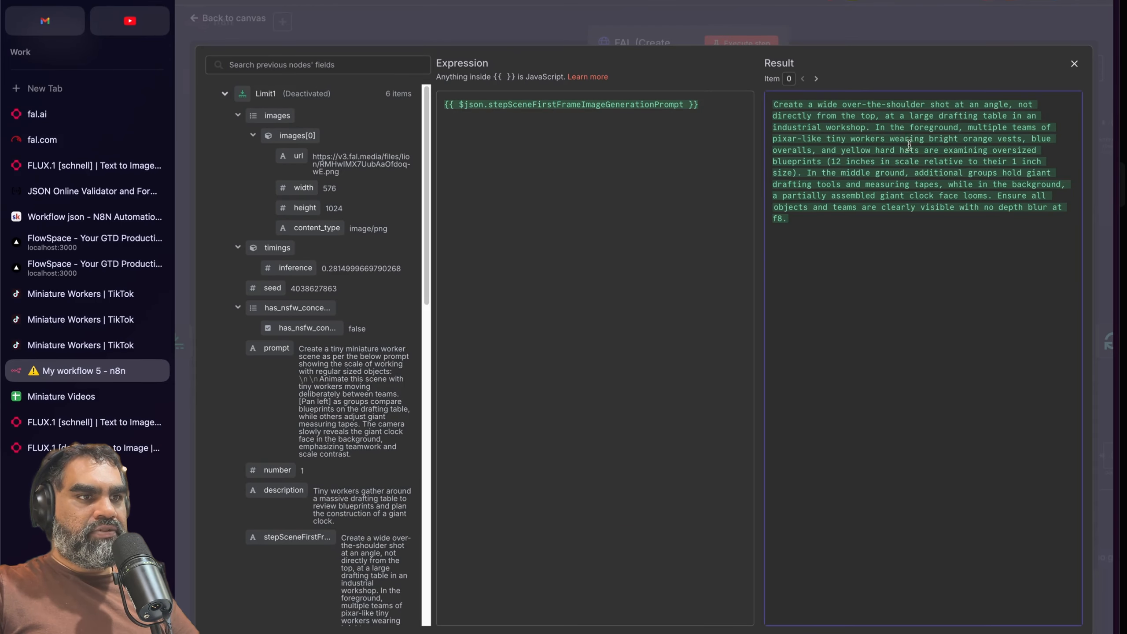
left_click_drag(881, 105, 913, 211)
left_click(913, 215)
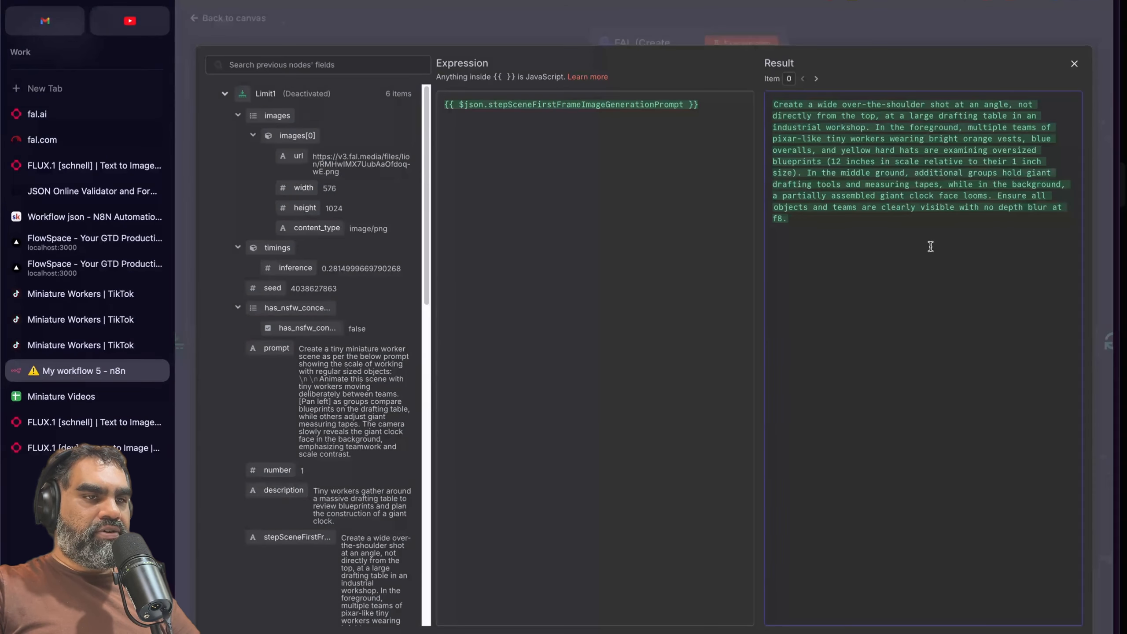
left_click_drag(998, 128, 1003, 134)
left_click(987, 221)
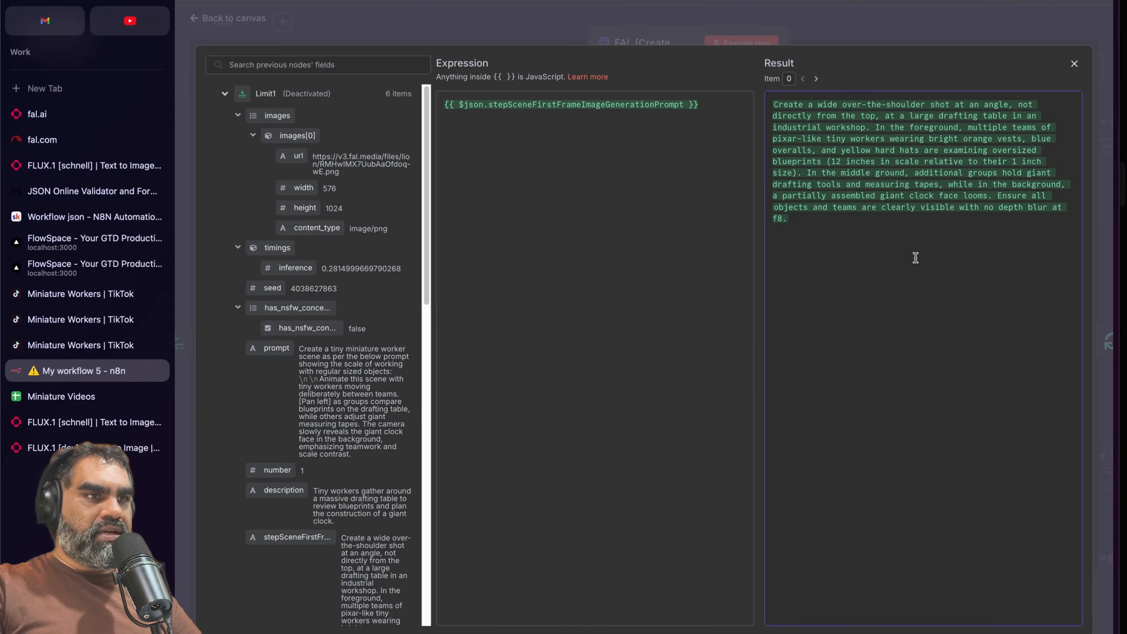
left_click(480, 20)
left_click(484, 23)
Step: Open the FAL (Generate Reference Image) node, copy the introductory text of its prompt expression, and go to FAL (Create scene images)1
scroll(543, 312, "left", 9)
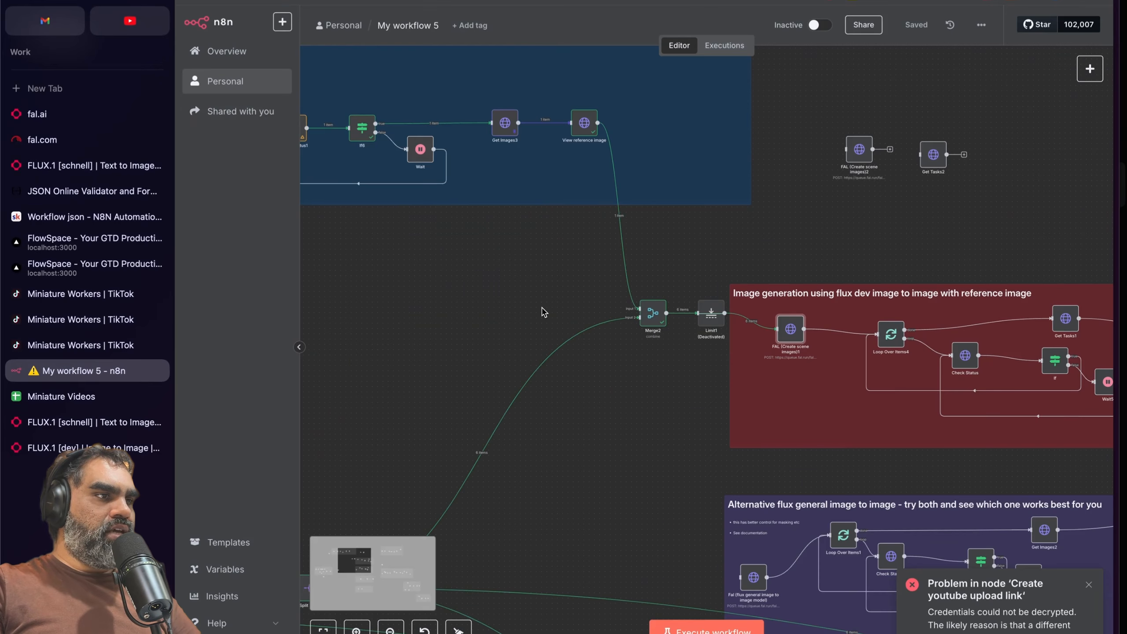
left_click(339, 133)
double_click(339, 133)
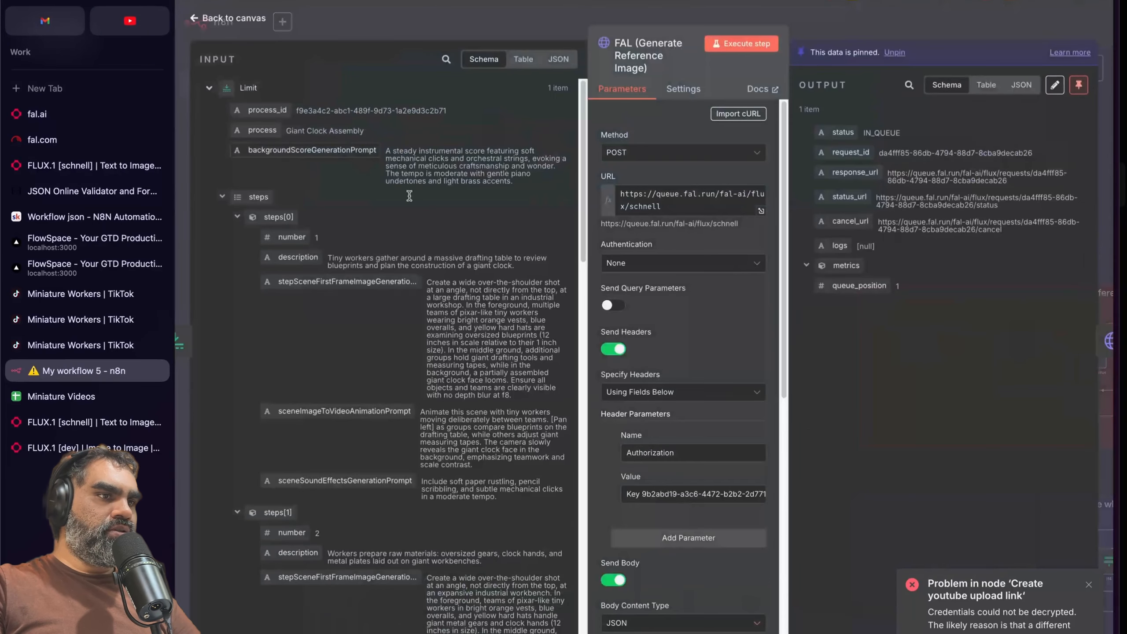
scroll(673, 333, "down", 5)
scroll(673, 333, "up", 1)
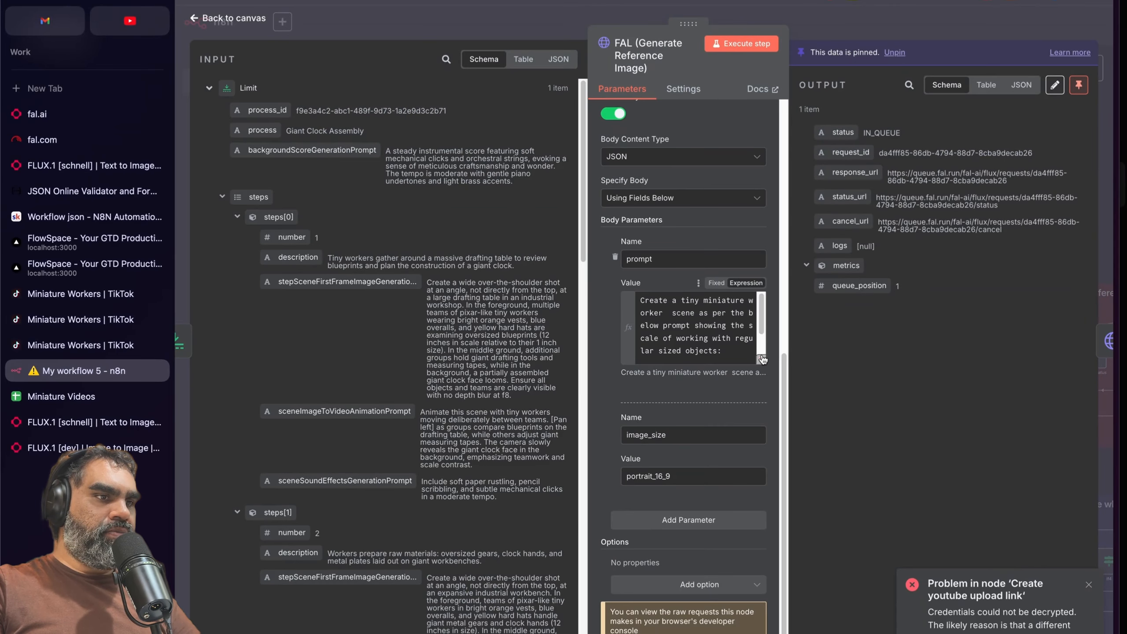
left_click(761, 352)
left_click(412, 22)
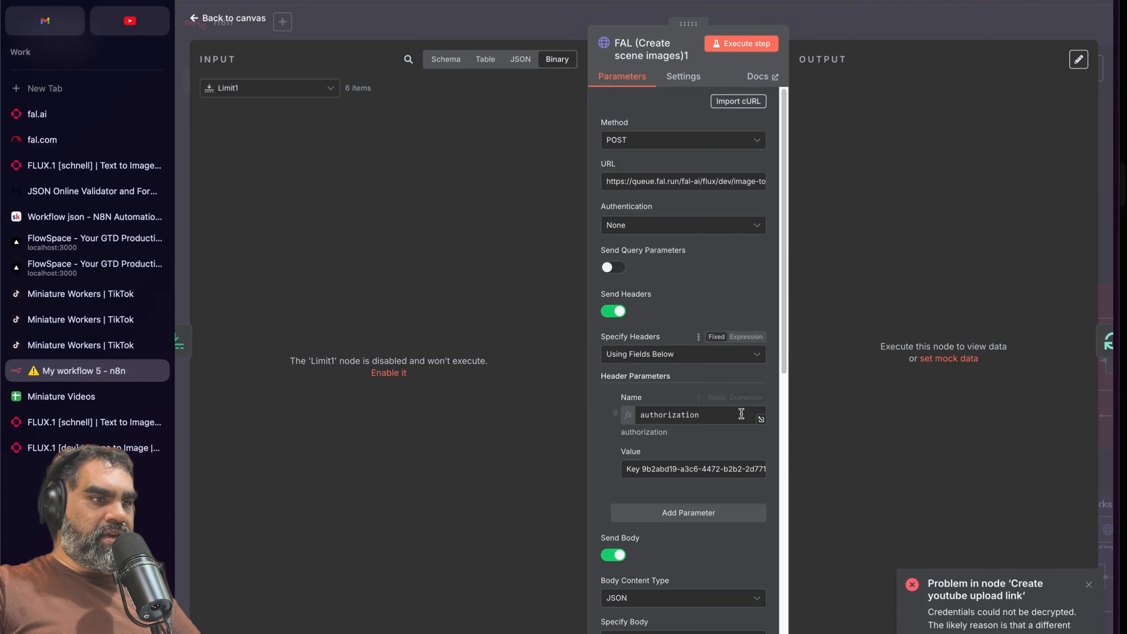
Step: Insert "Create a tiny miniature worker scene as per the below prompt showing the scale of working with regular sized objects:" above the image_url expression
scroll(741, 414, "down", 5)
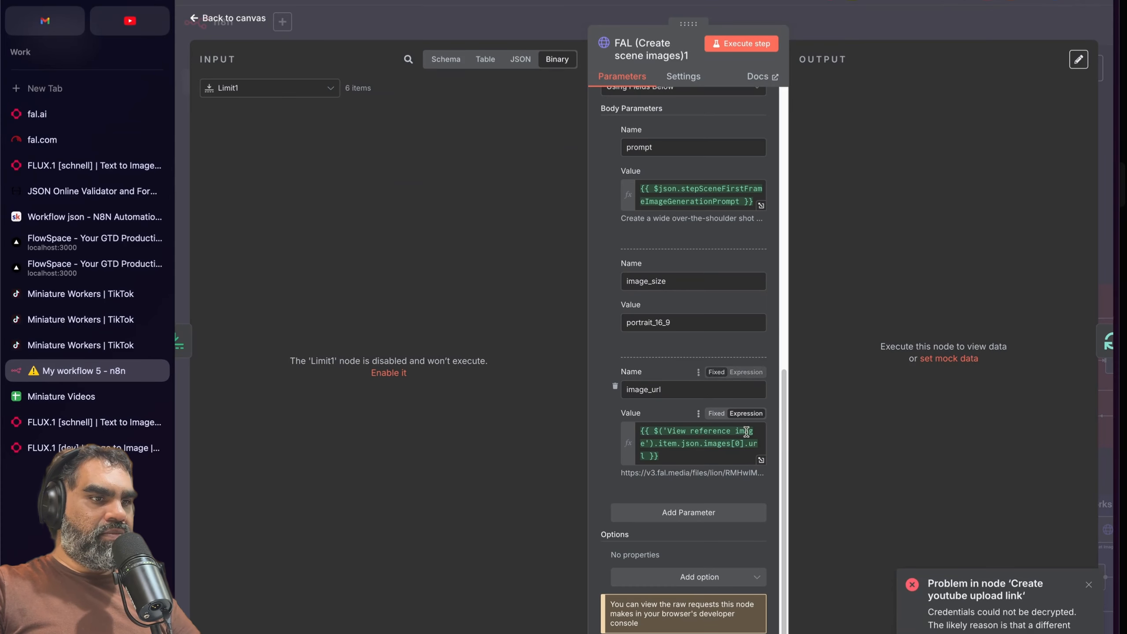
left_click(760, 465)
key("Return")
key("Return")
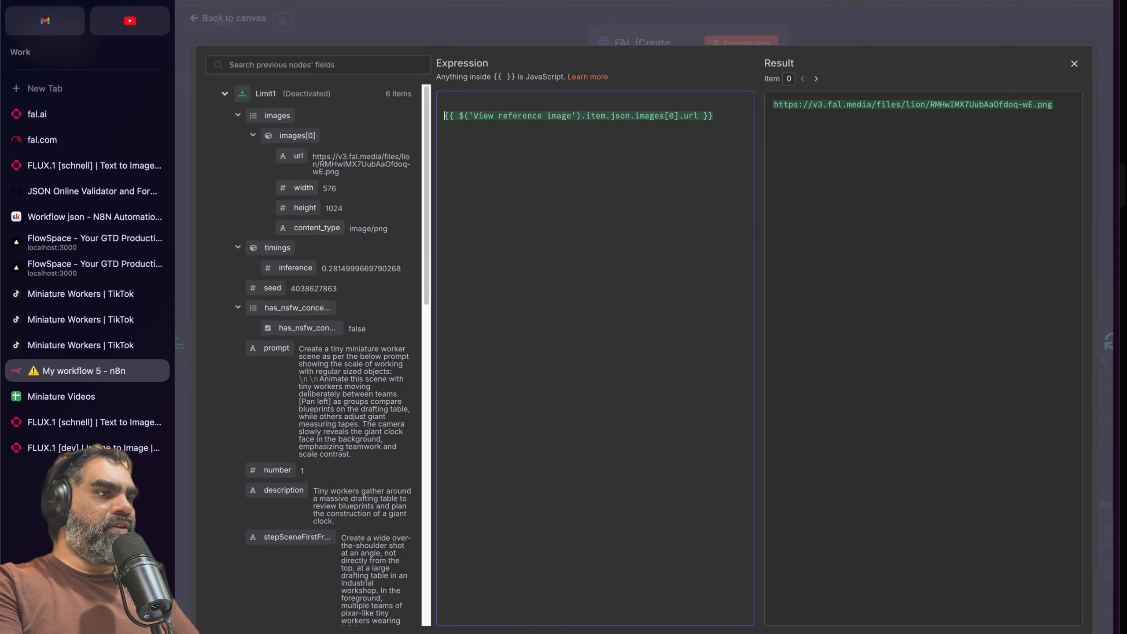
type("Create a tiny miniature worker  scene as per the below prompt showing the scale of working with regular sized objects:")
key("Return")
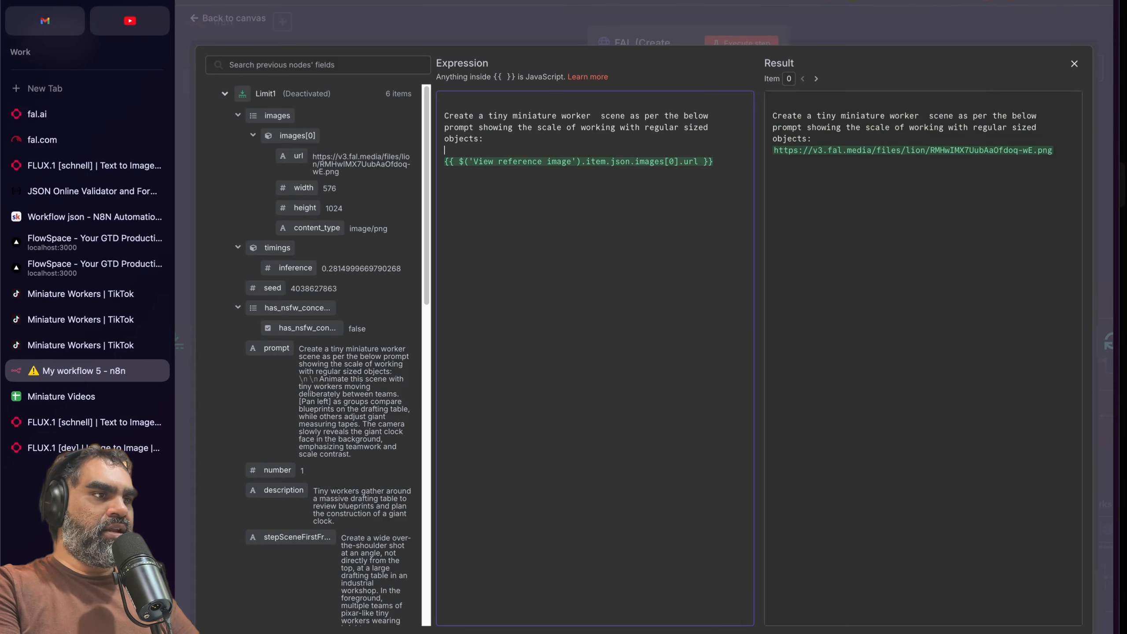
key("Up")
key("Up")
key("Up")
key("BackSpace")
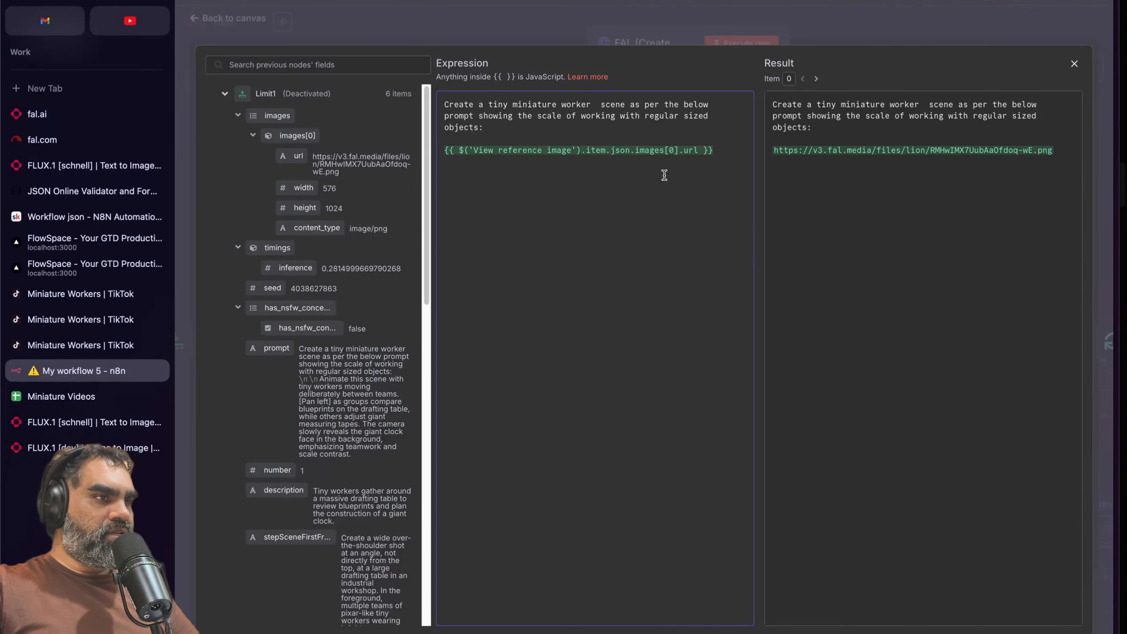
key("Escape")
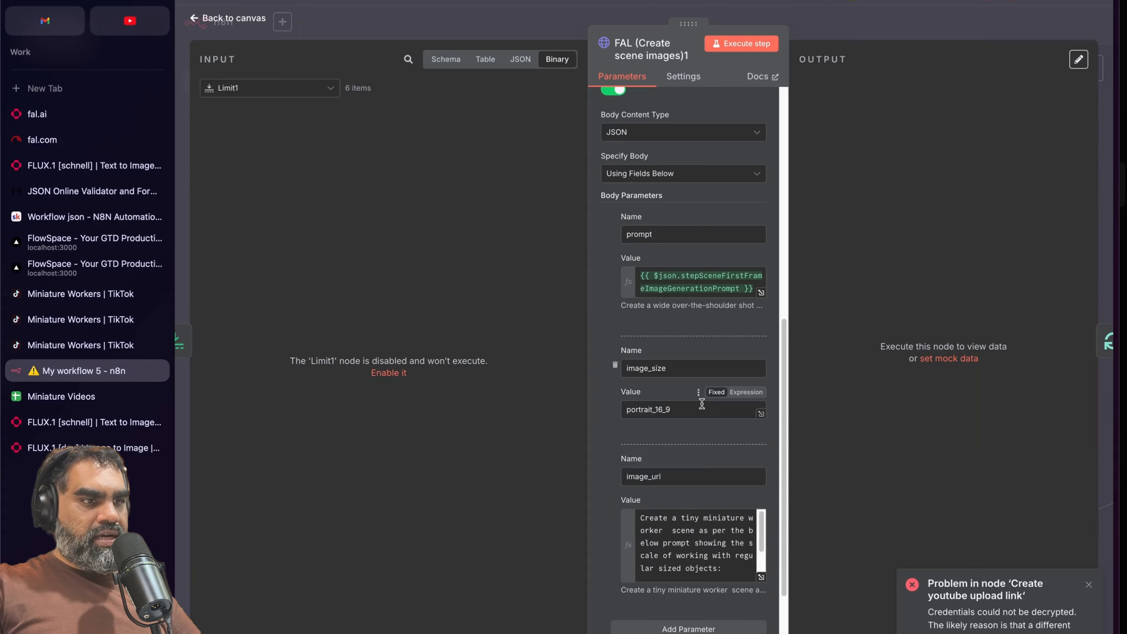
Step: Review the image_size parameter, try adding an extra body parameter after image_url, remove it, and close the node
left_click_drag(663, 293, 618, 252)
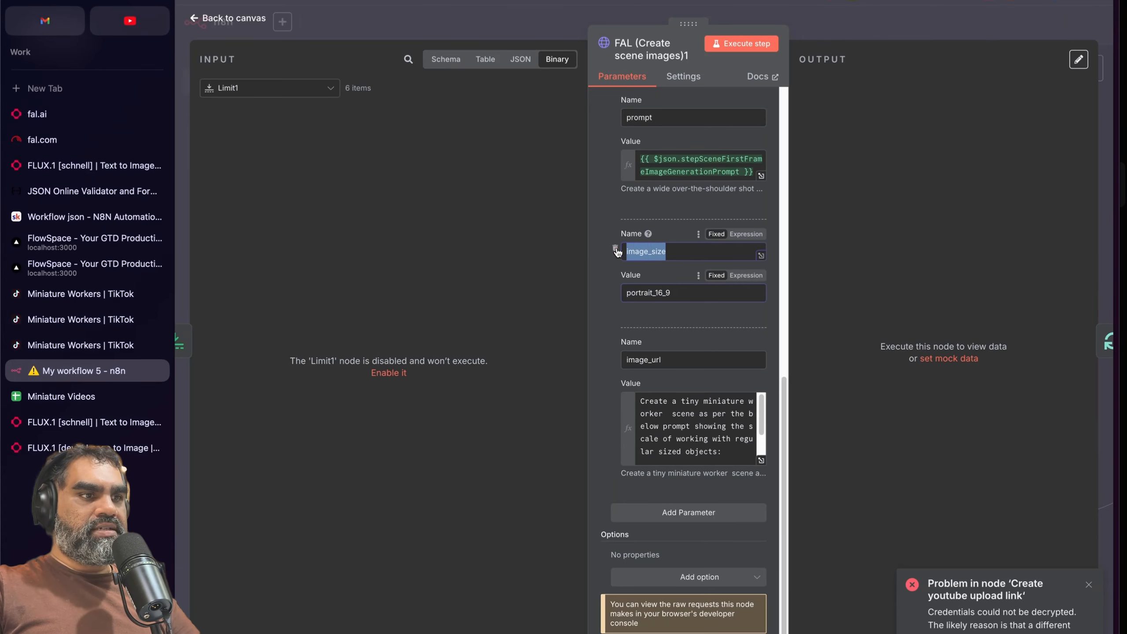
double_click(663, 292)
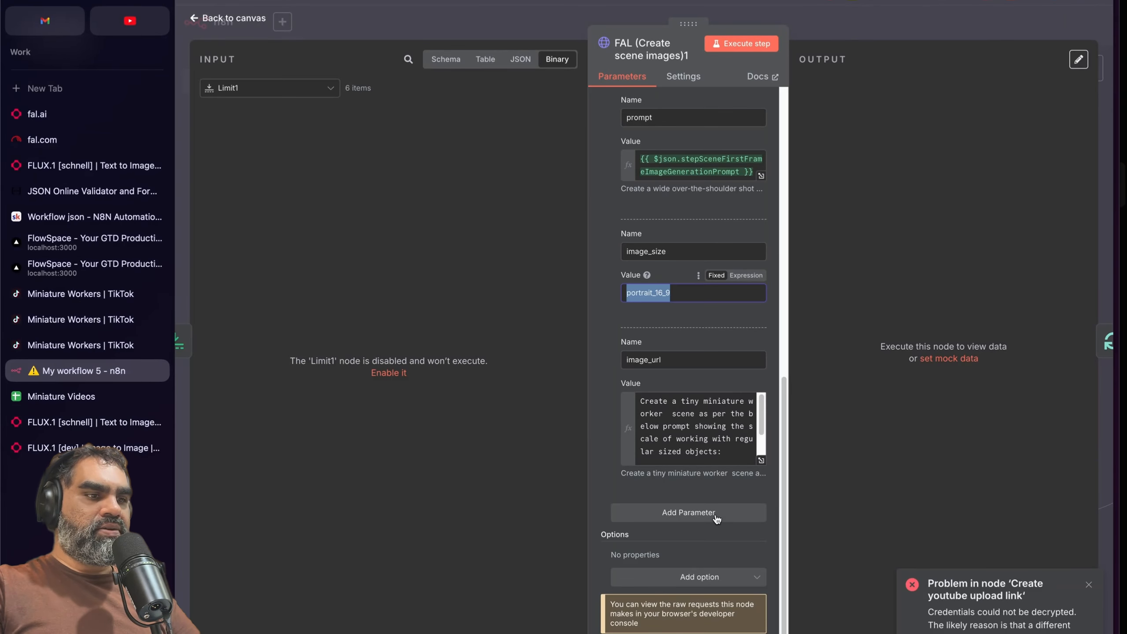
left_click(698, 516)
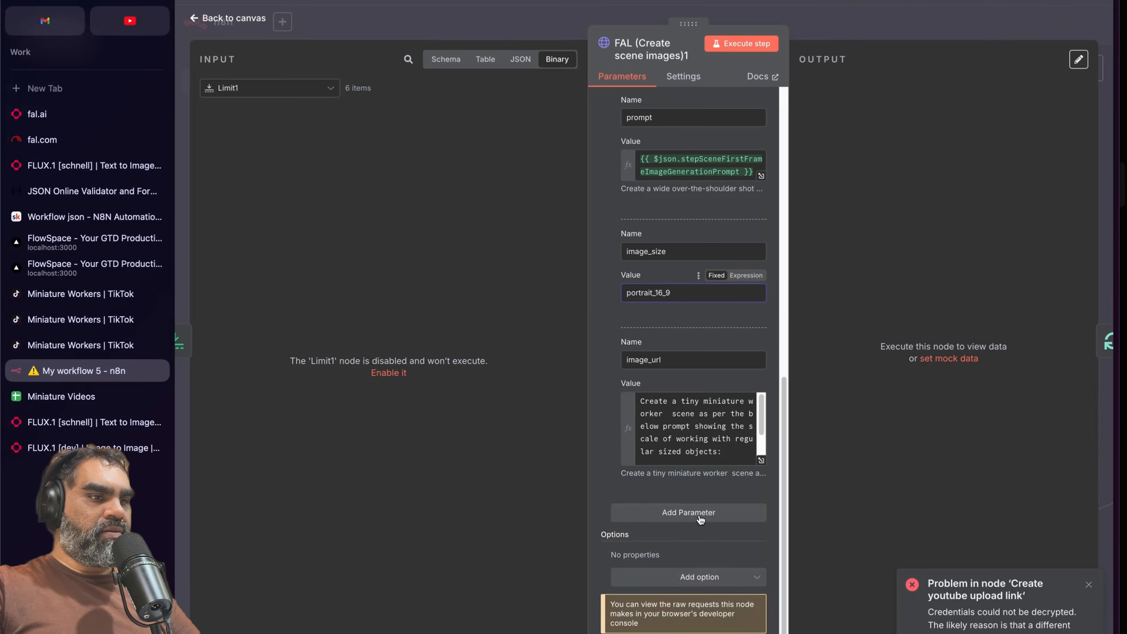
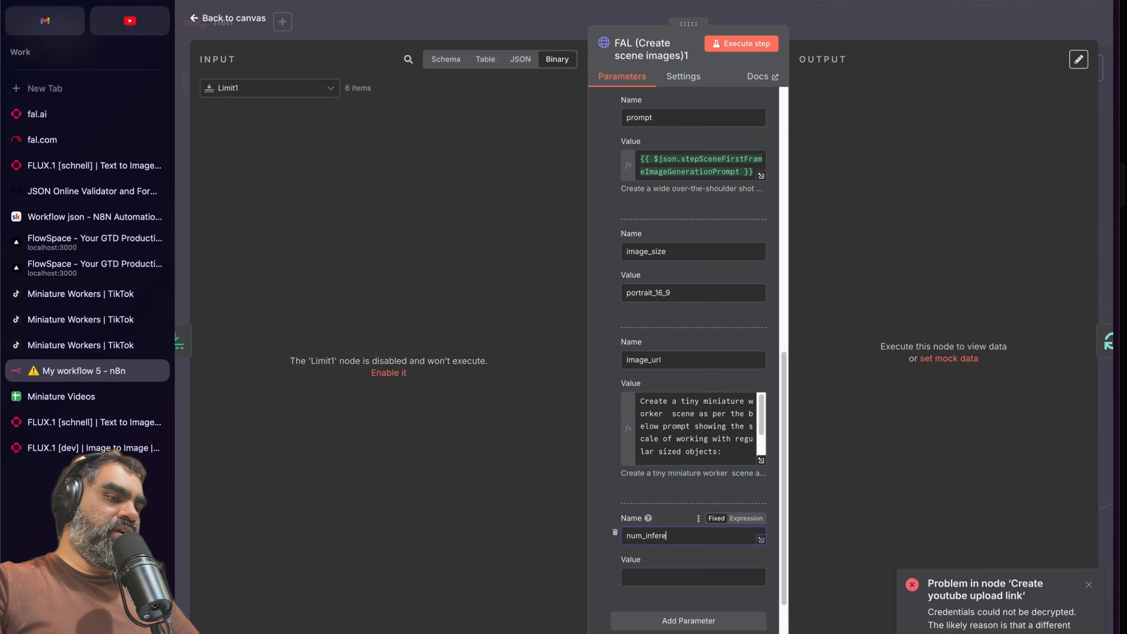
left_click(615, 534)
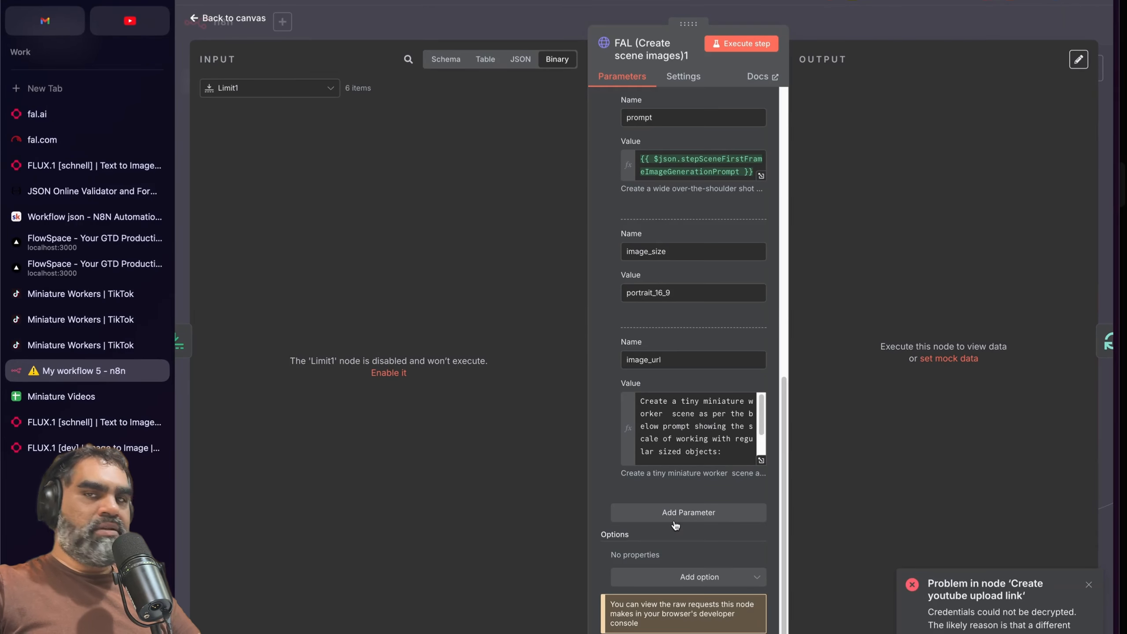
left_click(540, 26)
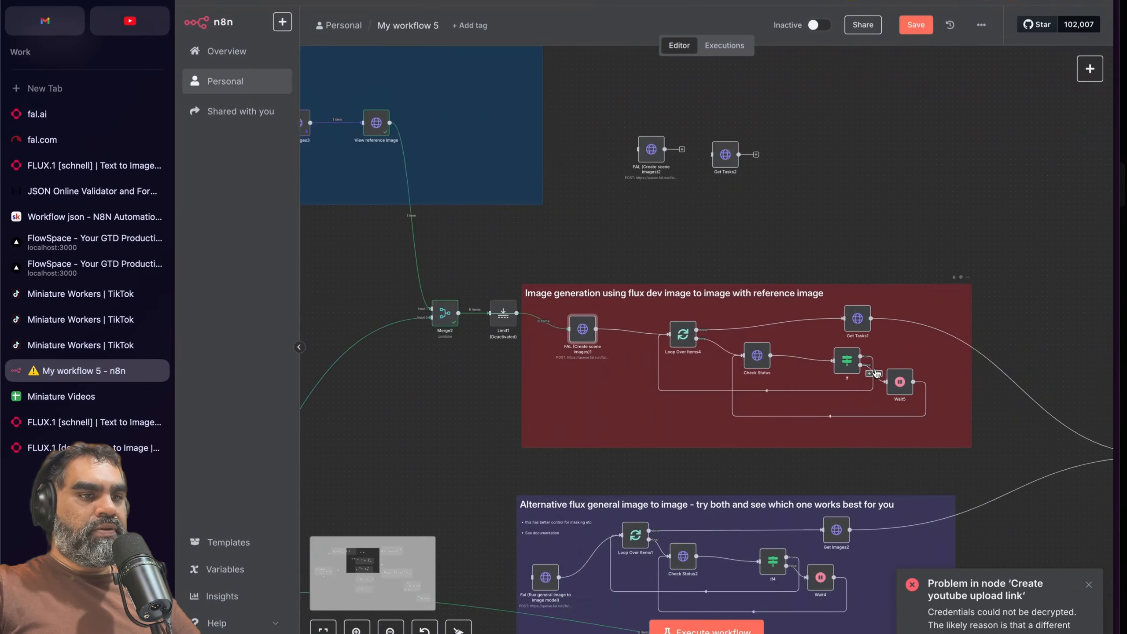
Step: Recheck the body parameters of FAL (Create scene images)1 and return to the flux dev image-to-image group
scroll(760, 429, "right", 3)
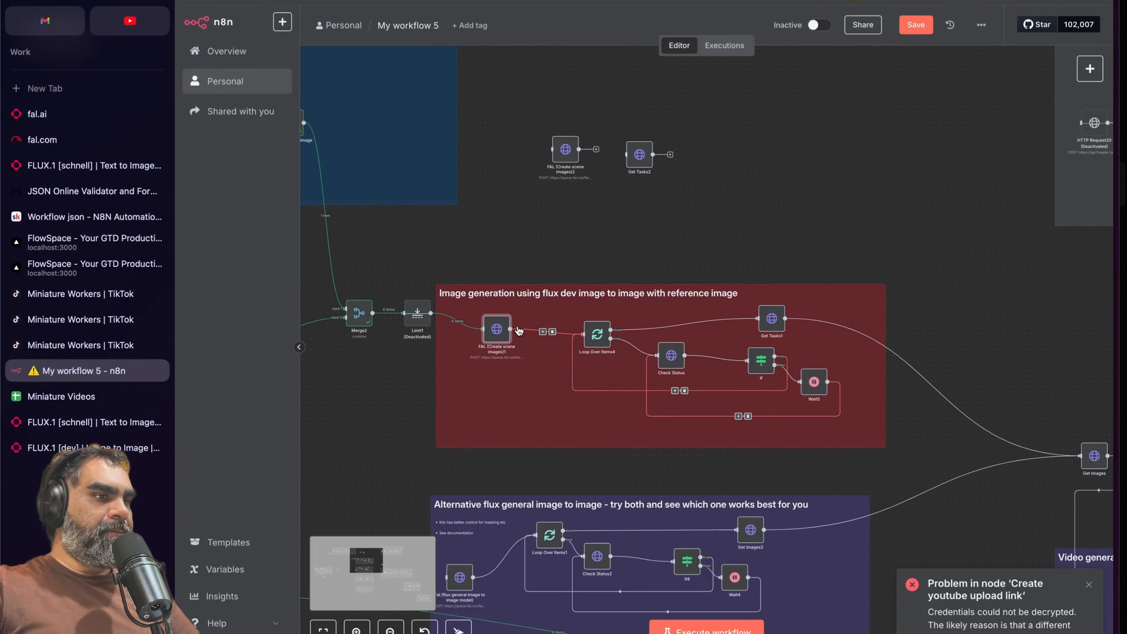
double_click(496, 328)
scroll(675, 420, "down", 10)
key("Escape")
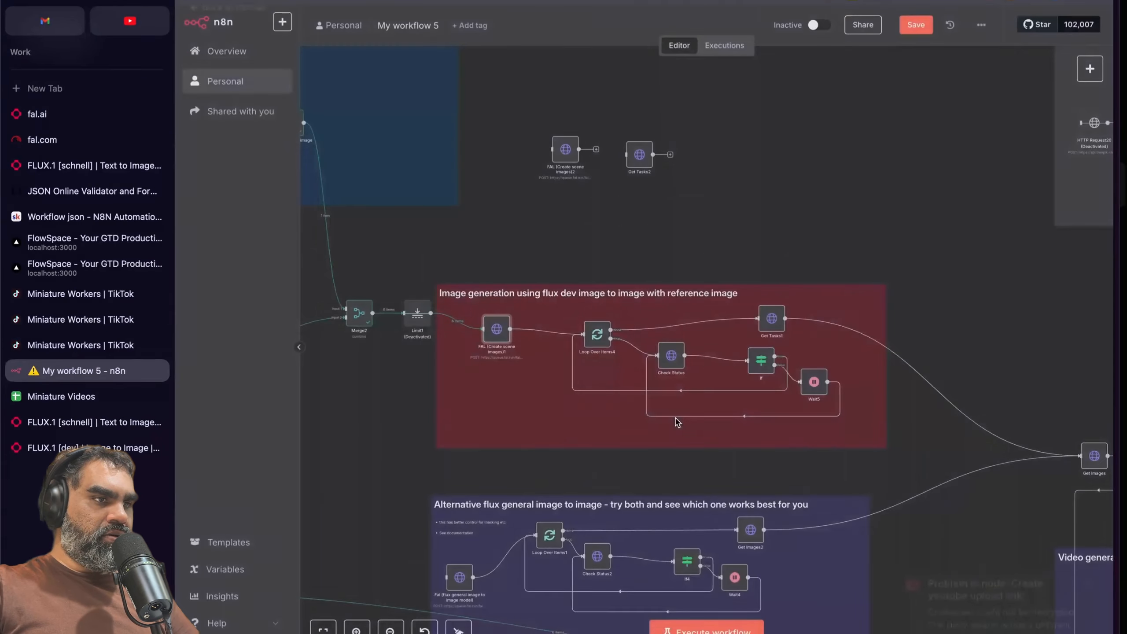
scroll(566, 361, "up", 2)
scroll(566, 360, "down", 3)
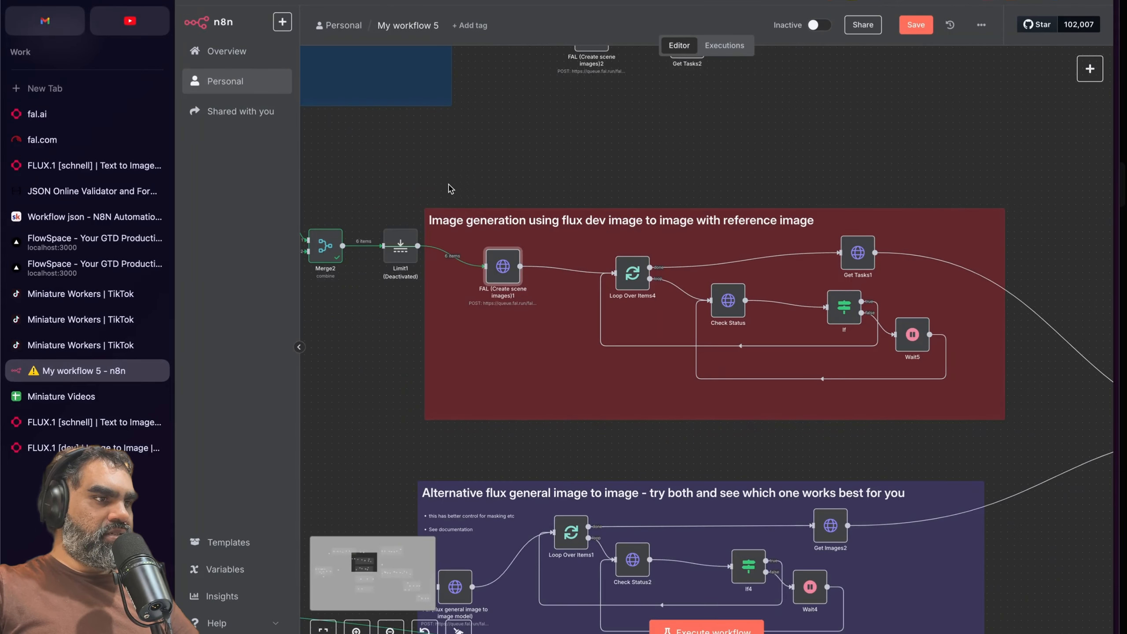
Step: Examine the flux dev image generation group and its node chain from FAL (Create scene images)1 to Get Tasks1
left_click_drag(431, 163, 1041, 442)
left_click(1048, 440)
scroll(737, 390, "left", 1)
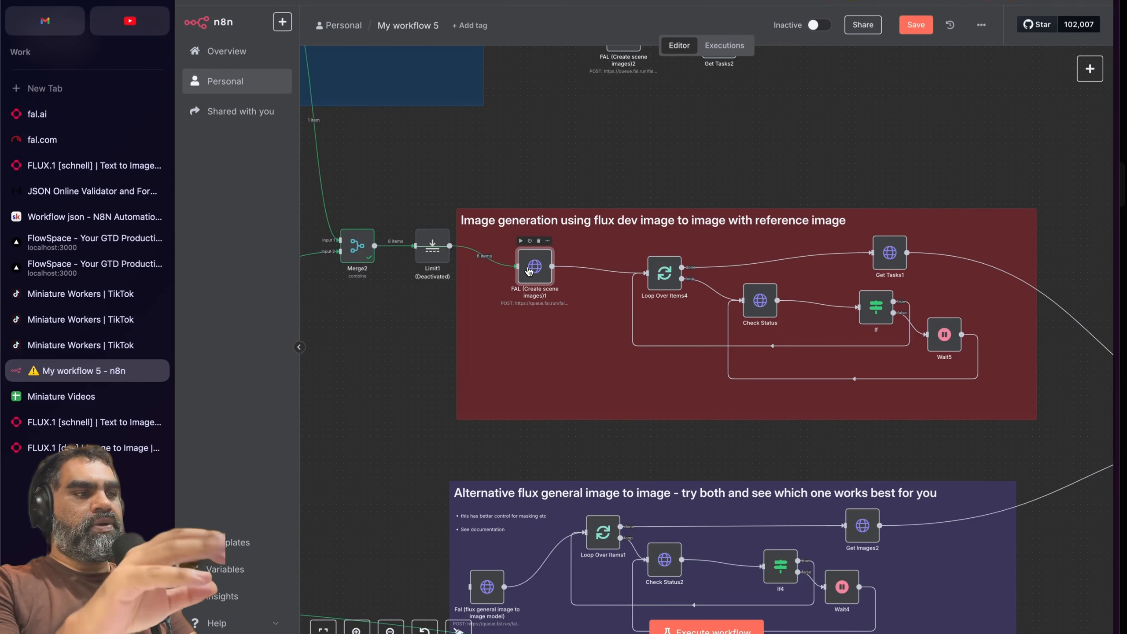
scroll(528, 271, "right", 2)
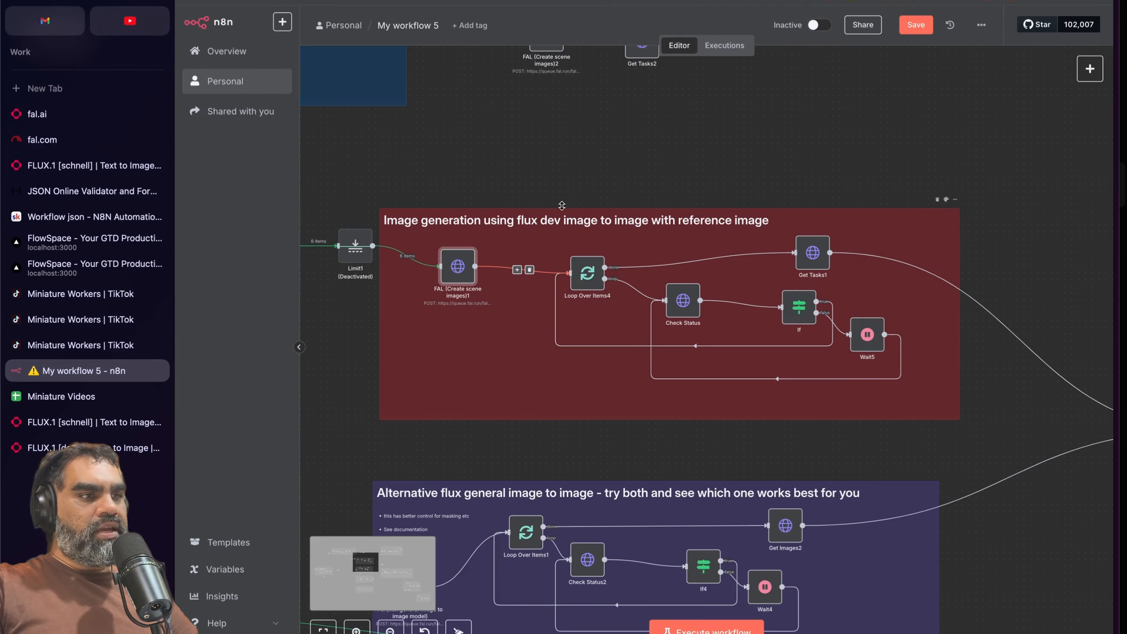
left_click_drag(566, 233, 960, 442)
left_click(960, 442)
scroll(960, 441, "right", 1)
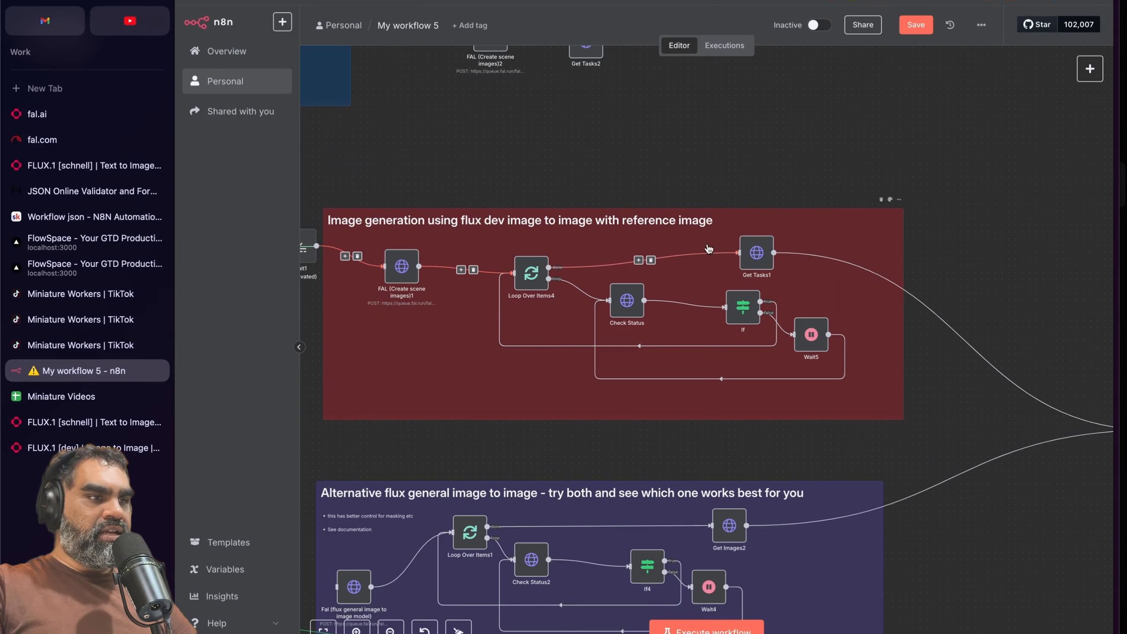
scroll(518, 269, "left", 1)
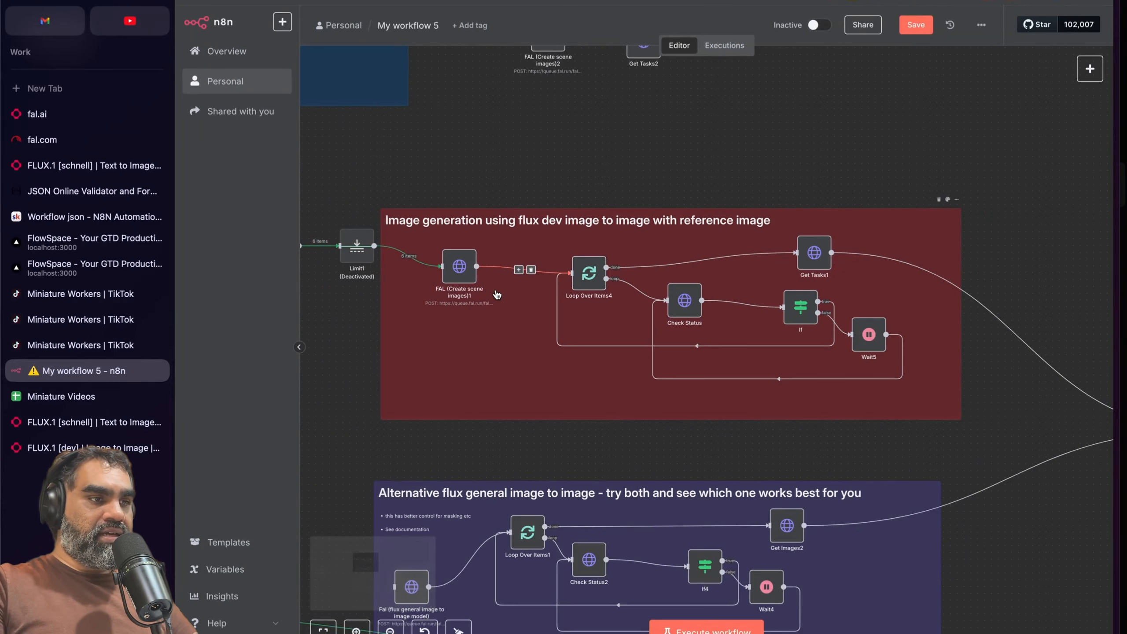
Step: Check the resume mode, wait amount and wait unit of the Wait5 node, and close it
double_click(868, 335)
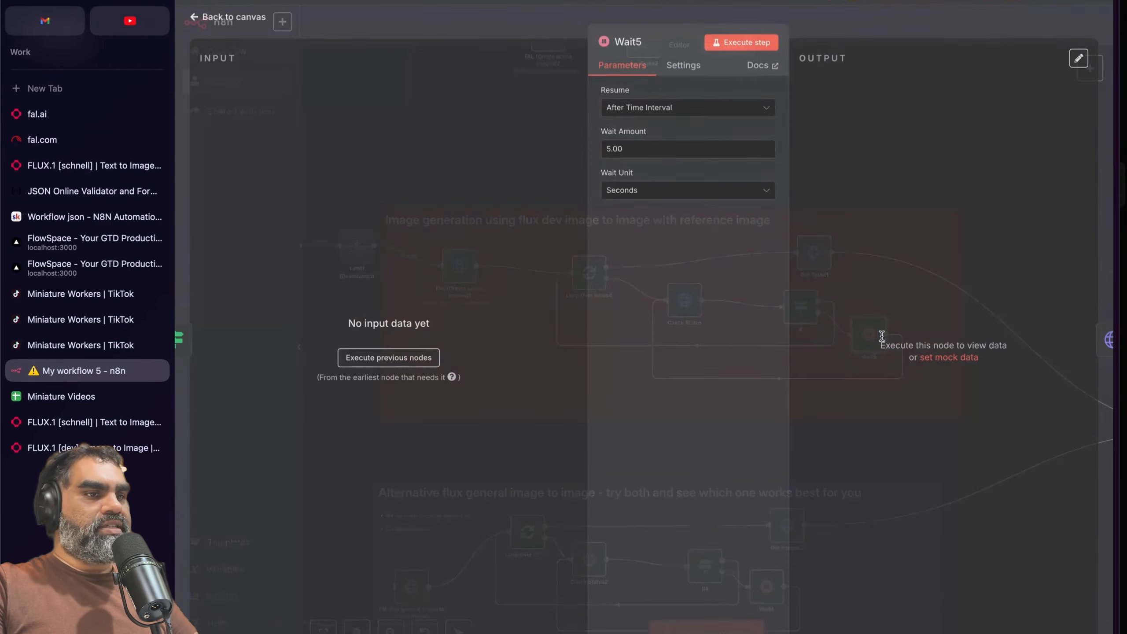
key("Escape")
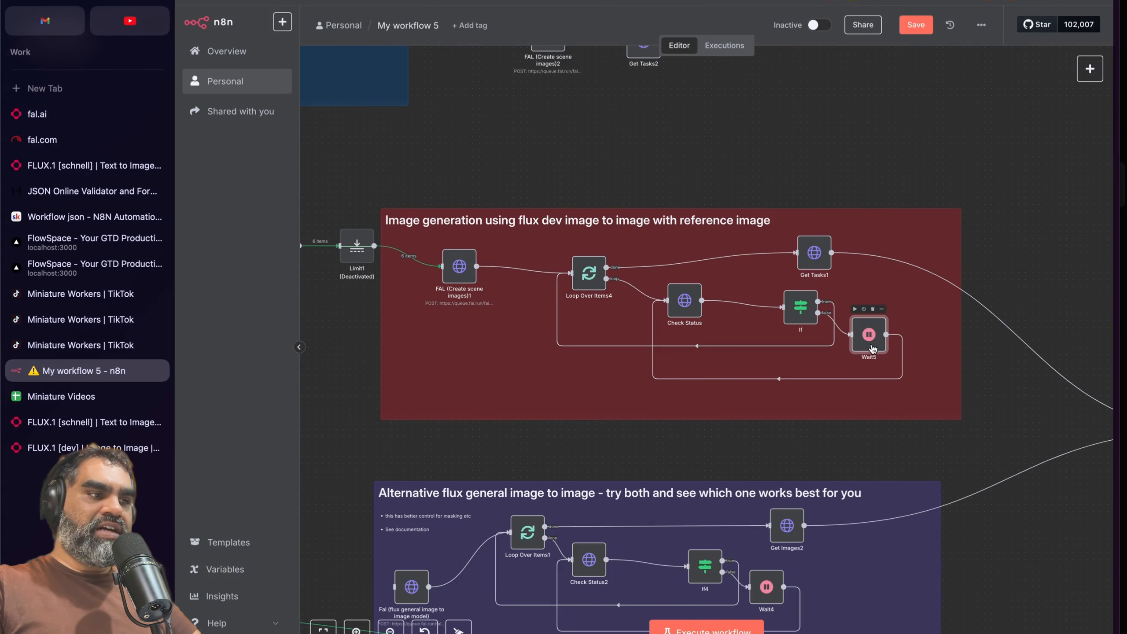
scroll(693, 373, "left", 2)
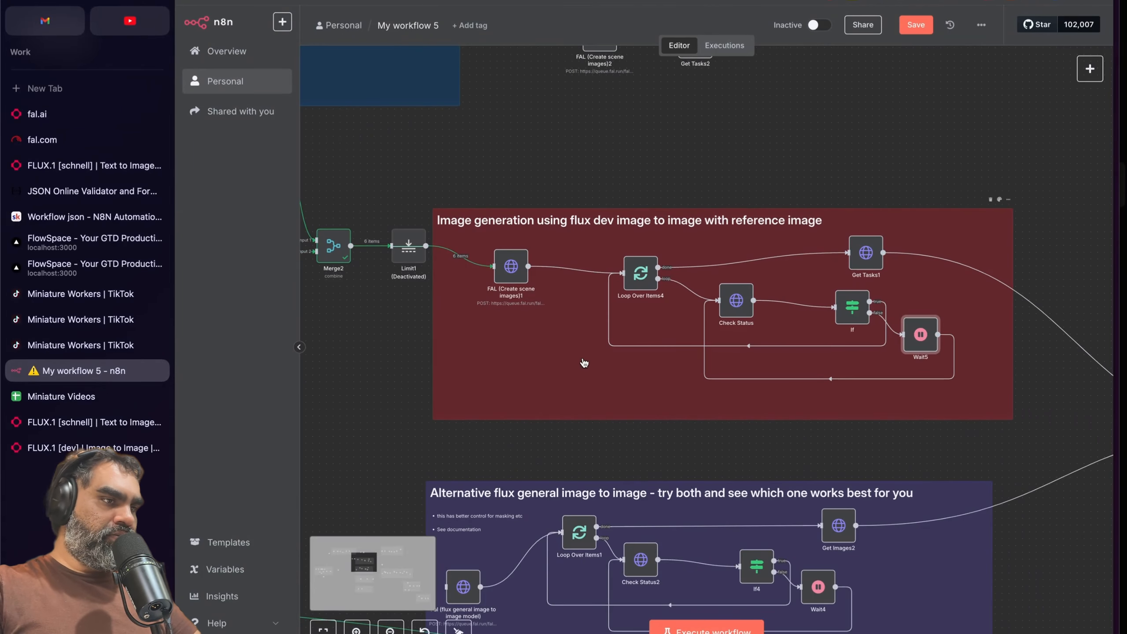
Step: Review FAL (Create scene images)1 together with the loop, Check Status, If, Wait5 and Get Tasks1 nodes that follow it
double_click(510, 266)
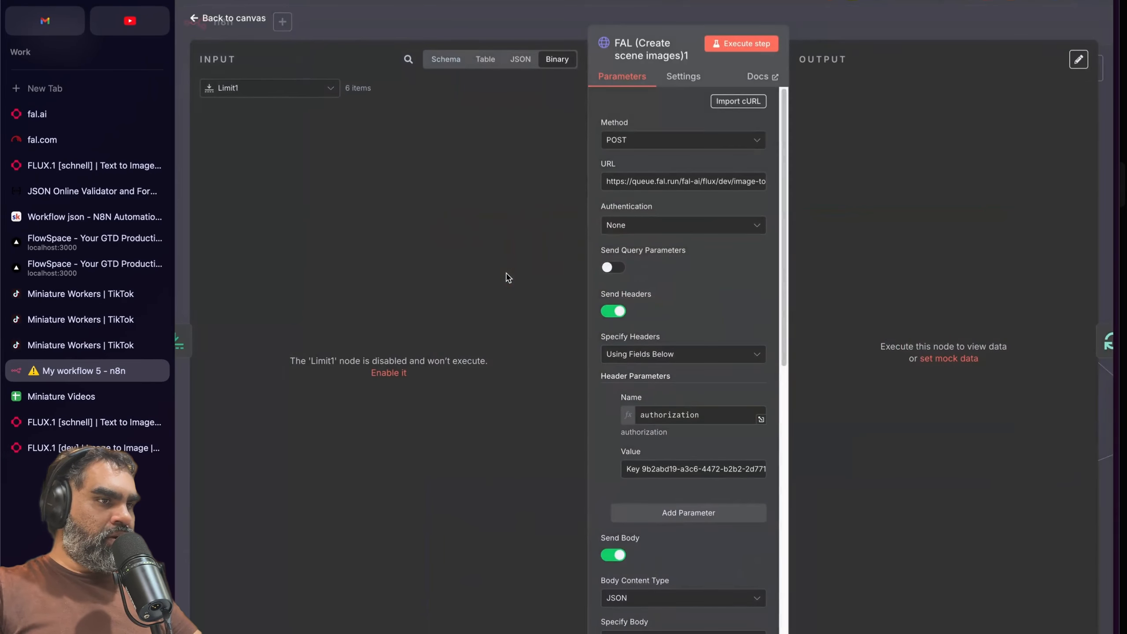
left_click(451, 36)
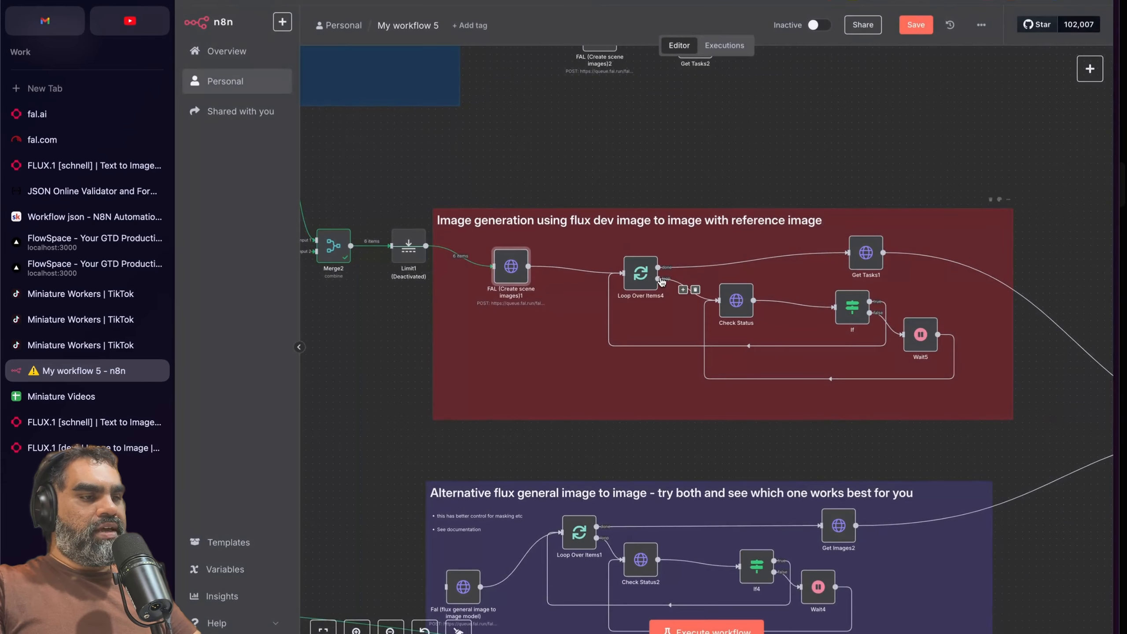
left_click_drag(565, 147, 1038, 468)
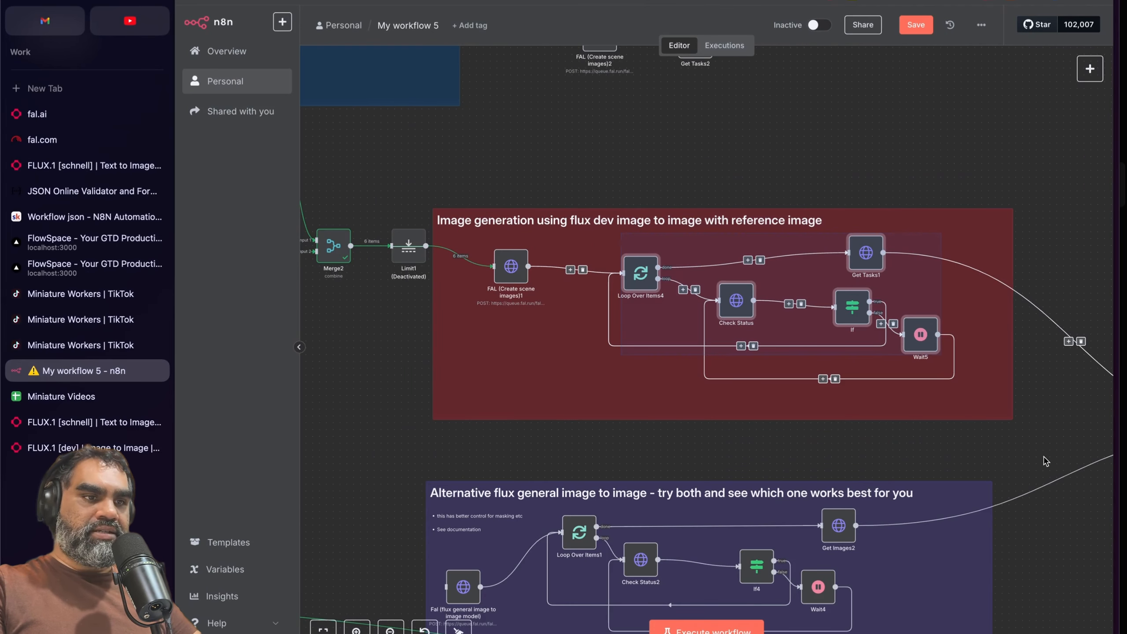
scroll(1045, 461, "right", 3)
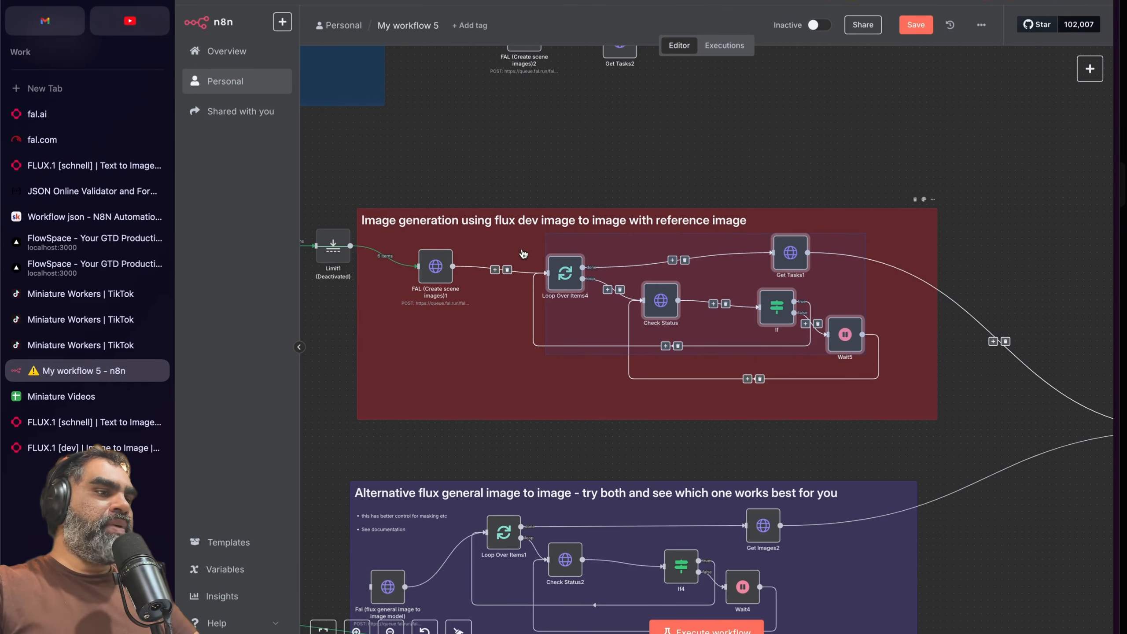
scroll(524, 254, "right", 2)
scroll(389, 248, "left", 1)
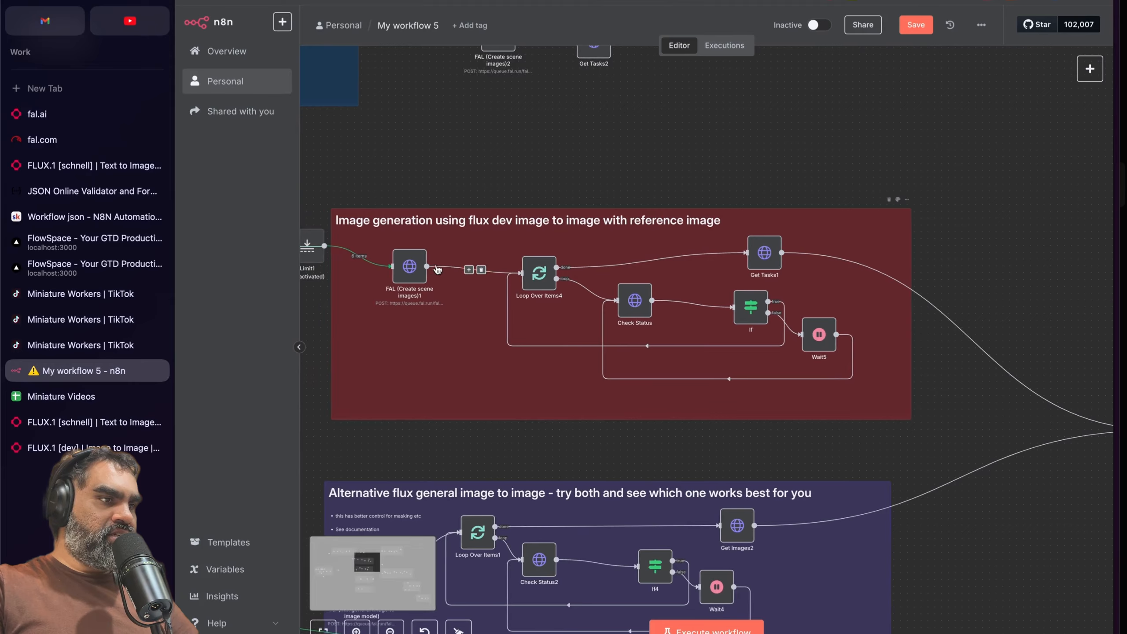
double_click(410, 267)
key("Escape")
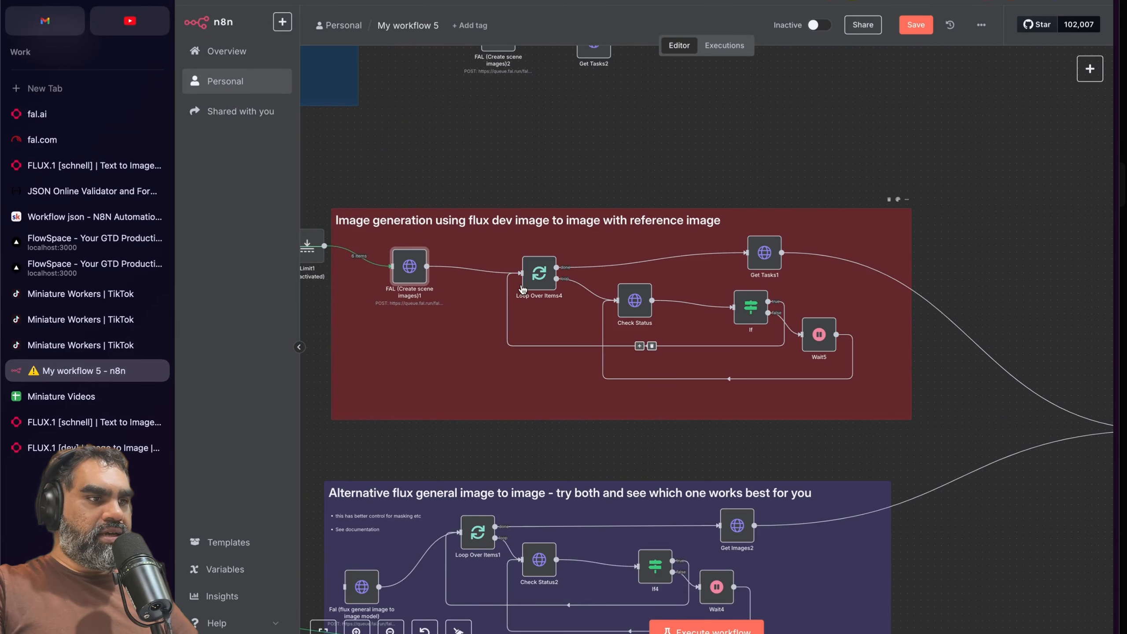
Step: Open the Loop Over Items4 node for a quick view of its parameters and close it
left_click(543, 281)
scroll(543, 282, "left", 2)
double_click(597, 275)
key("Escape")
Step: Search the node library for "loop" to find the loop node type, and close the search without adding a node
left_click(1089, 70)
type("lop")
key("BackSpace")
type("op")
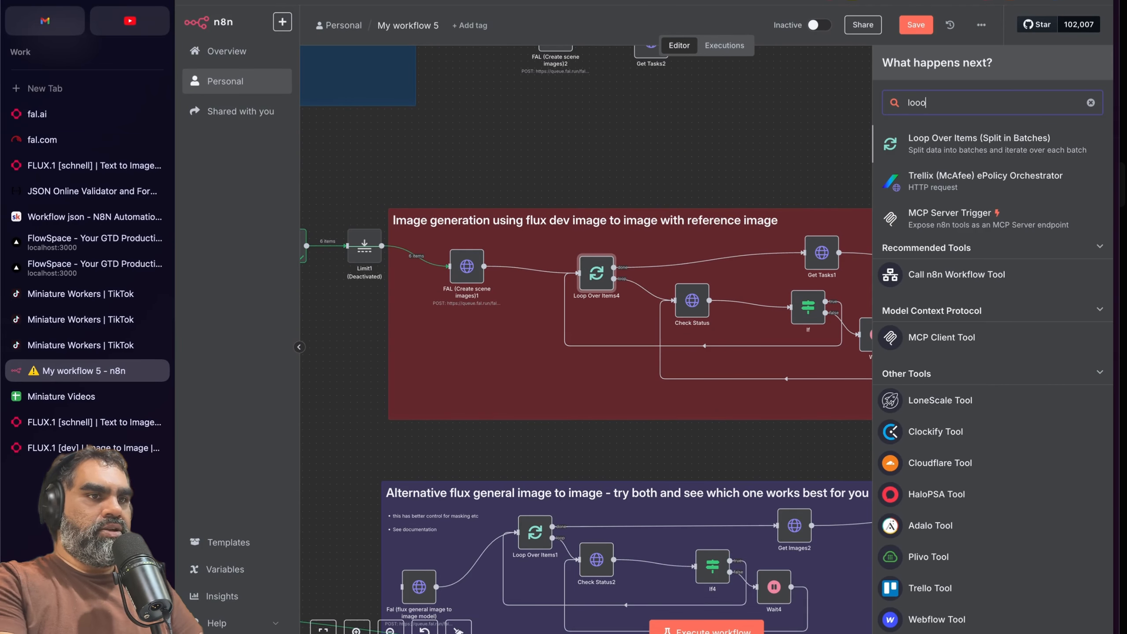
key("Escape")
Step: Check the batch size of Loop Over Items4, and view the Check Status node that its loop branch feeds
double_click(539, 273)
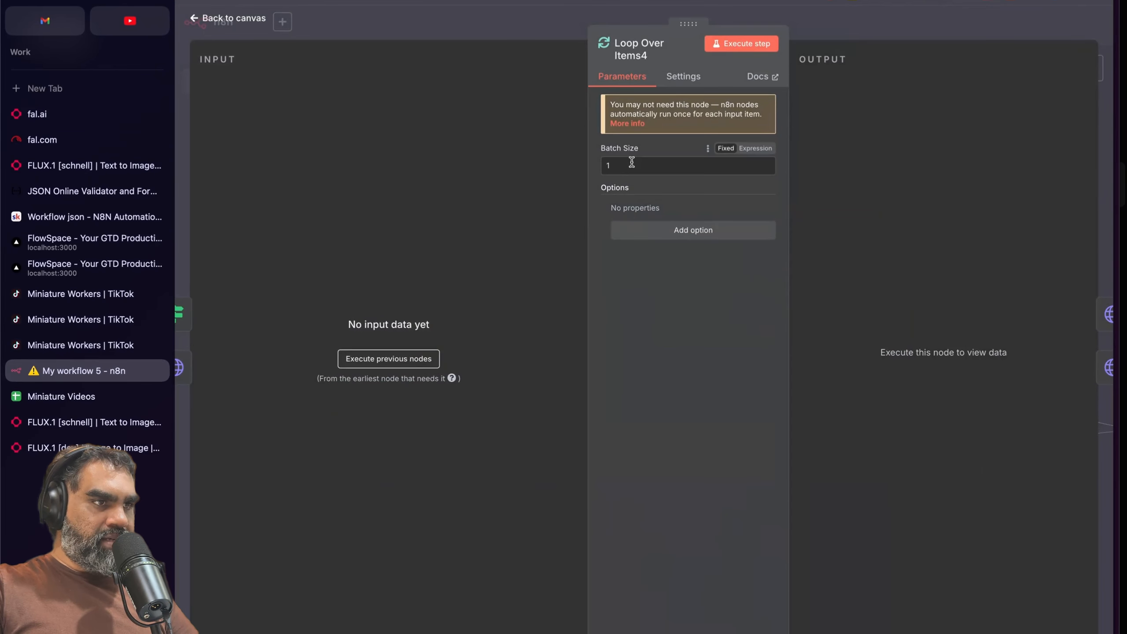
key("Escape")
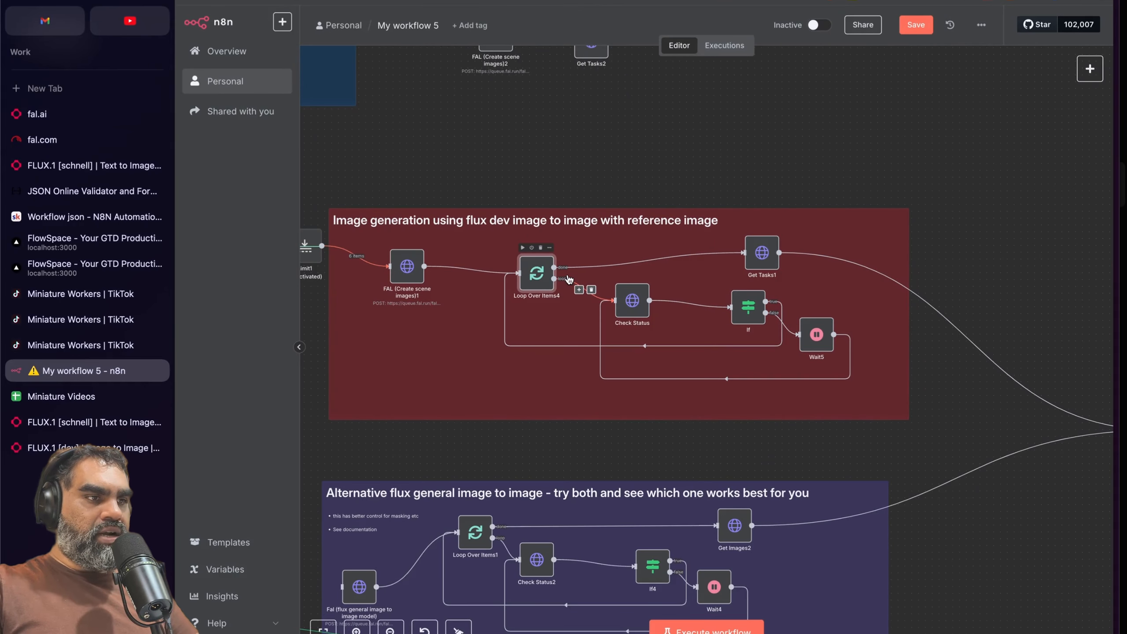
double_click(633, 308)
key("Escape")
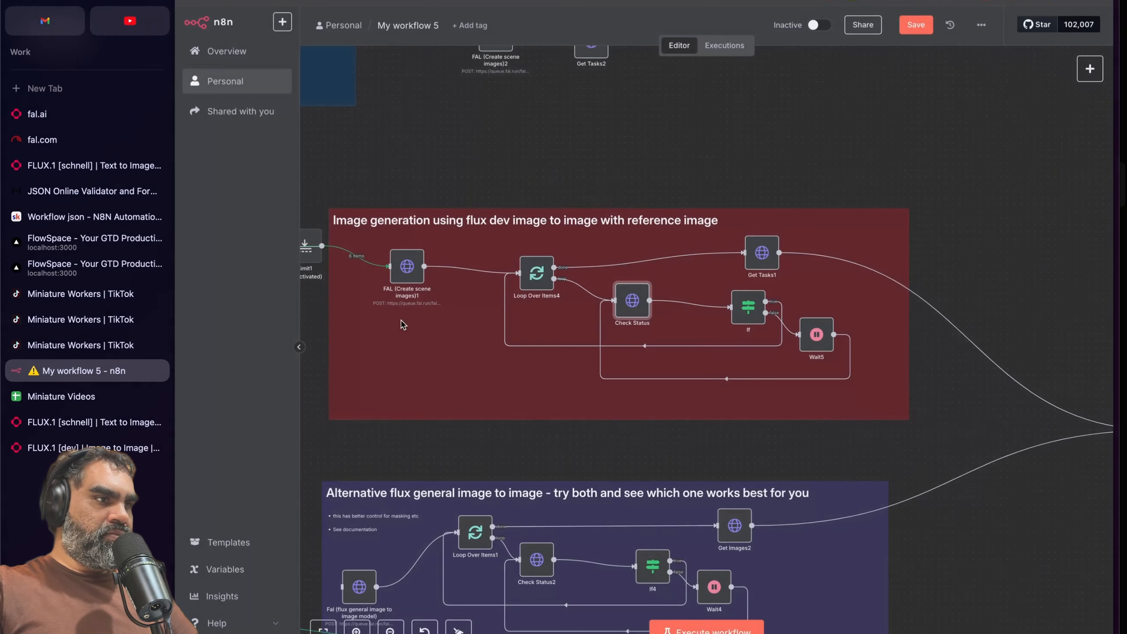
Step: Execute the FAL (Create scene images)1 node to queue the scene image requests
scroll(489, 311, "left", 5)
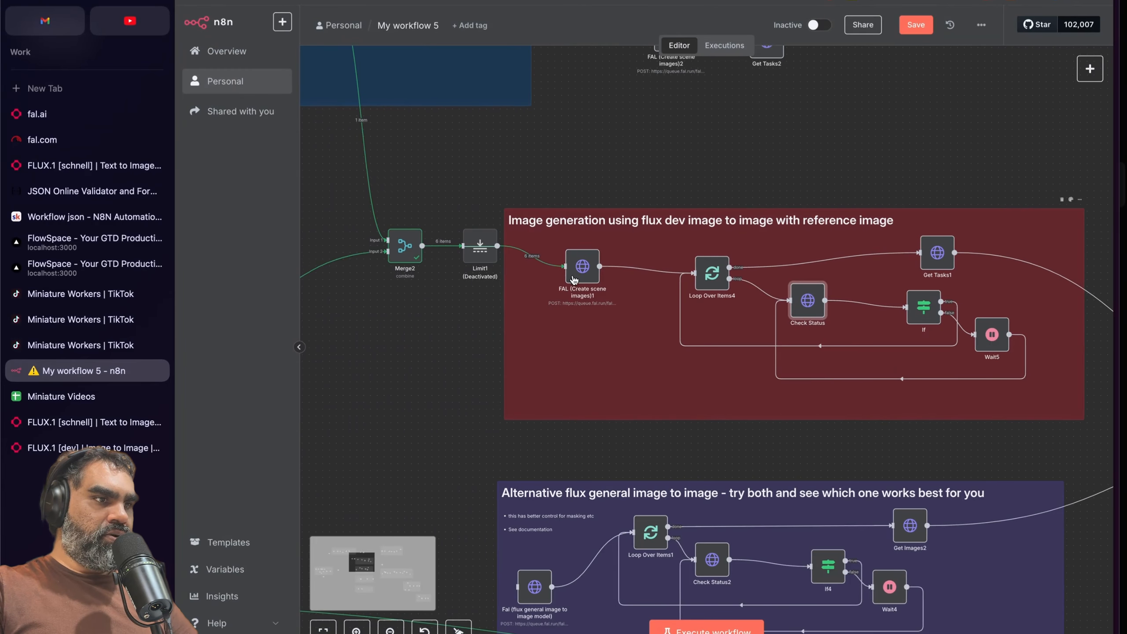
left_click(575, 278)
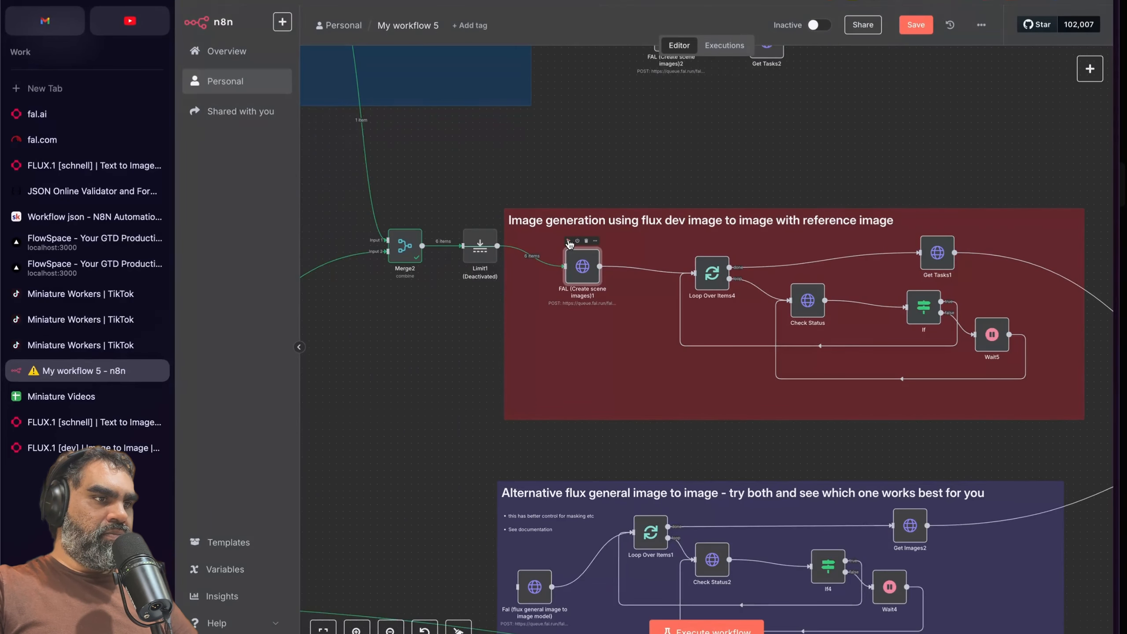
left_click(569, 241)
scroll(595, 257, "down", 3)
right_click(472, 258)
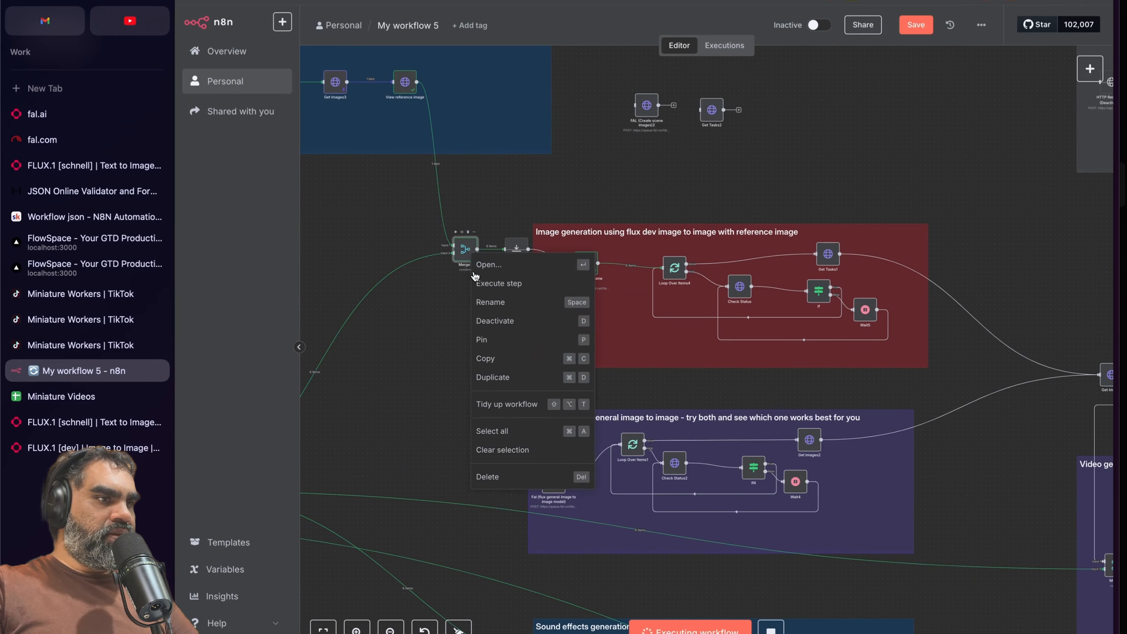
left_click(456, 332)
Step: Show the output of FAL (Create scene images)1 as a table and pin its data
scroll(459, 335, "right", 3)
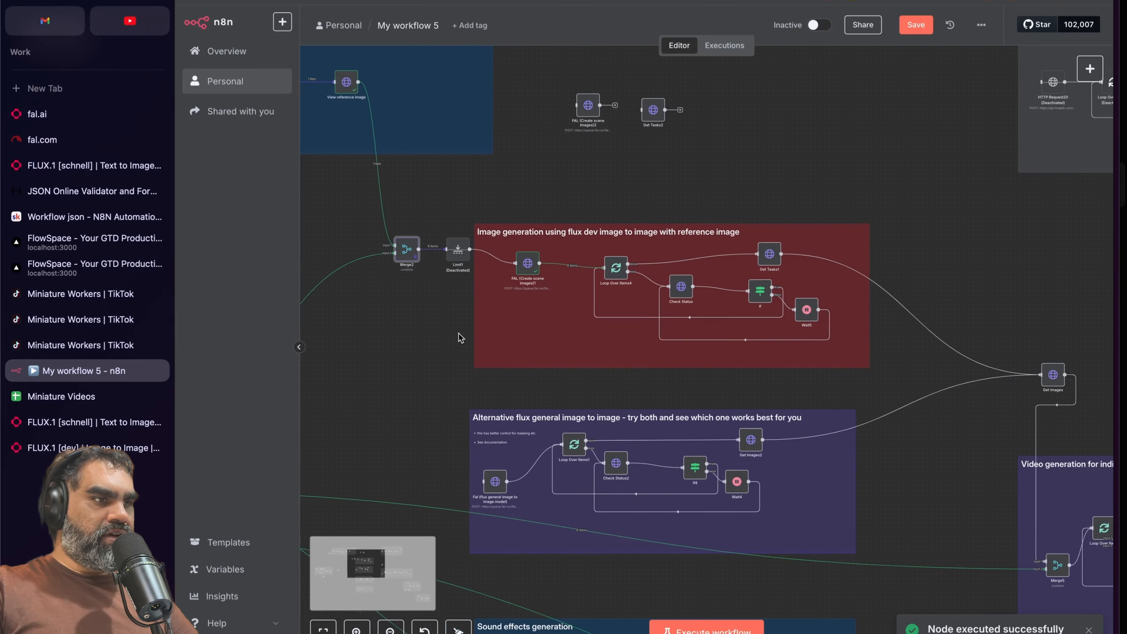
scroll(460, 335, "right", 2)
double_click(497, 264)
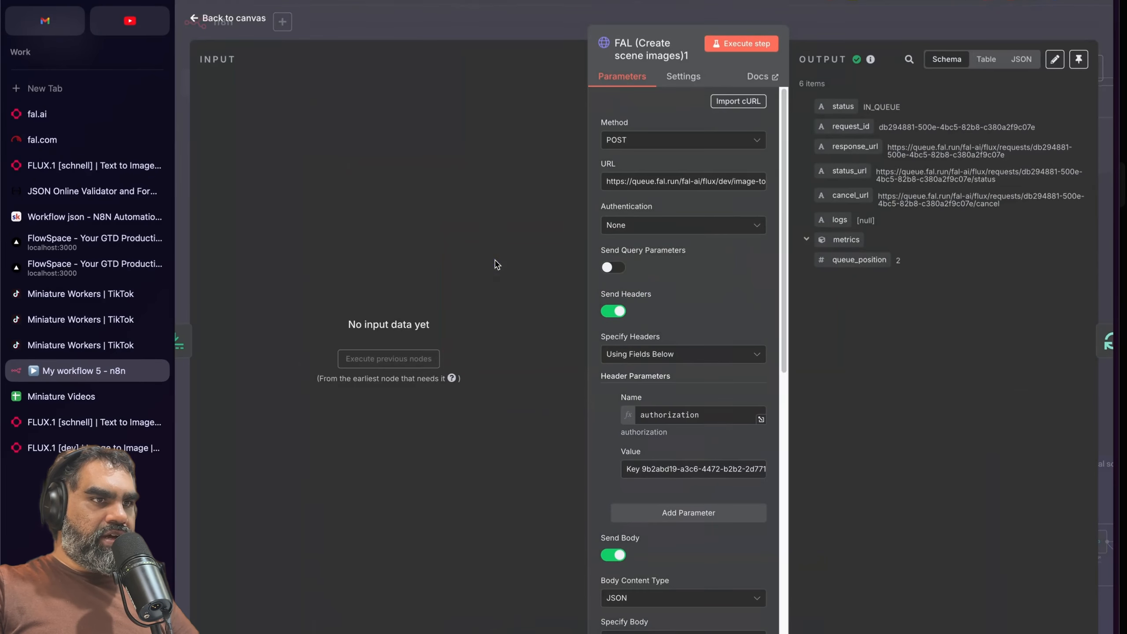
left_click_drag(883, 92, 943, 222)
left_click(986, 59)
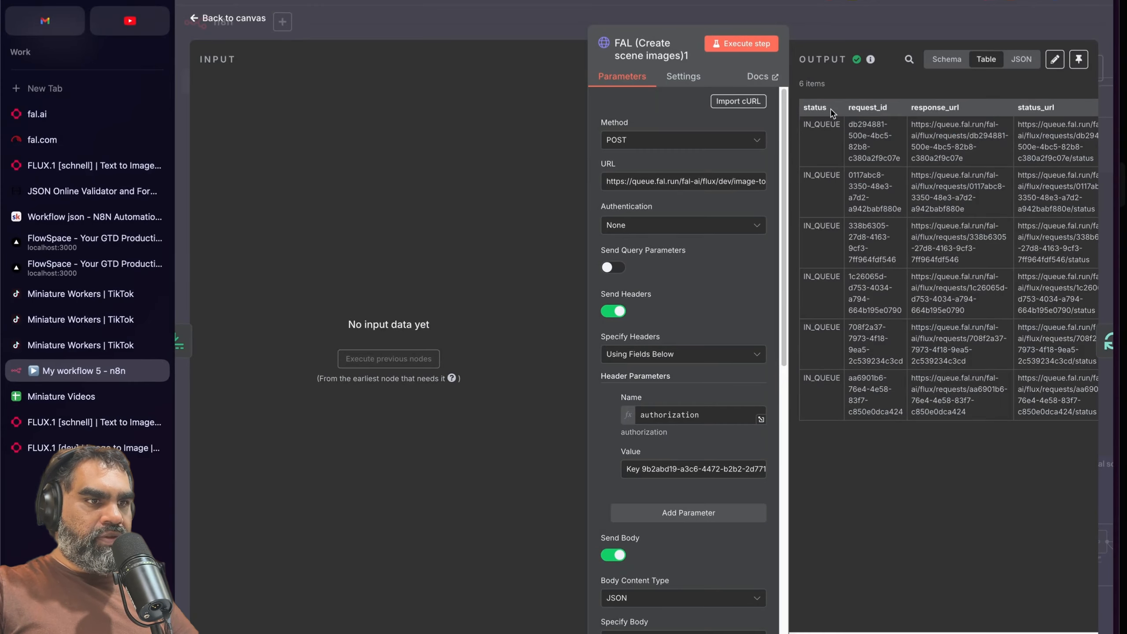
key("Escape")
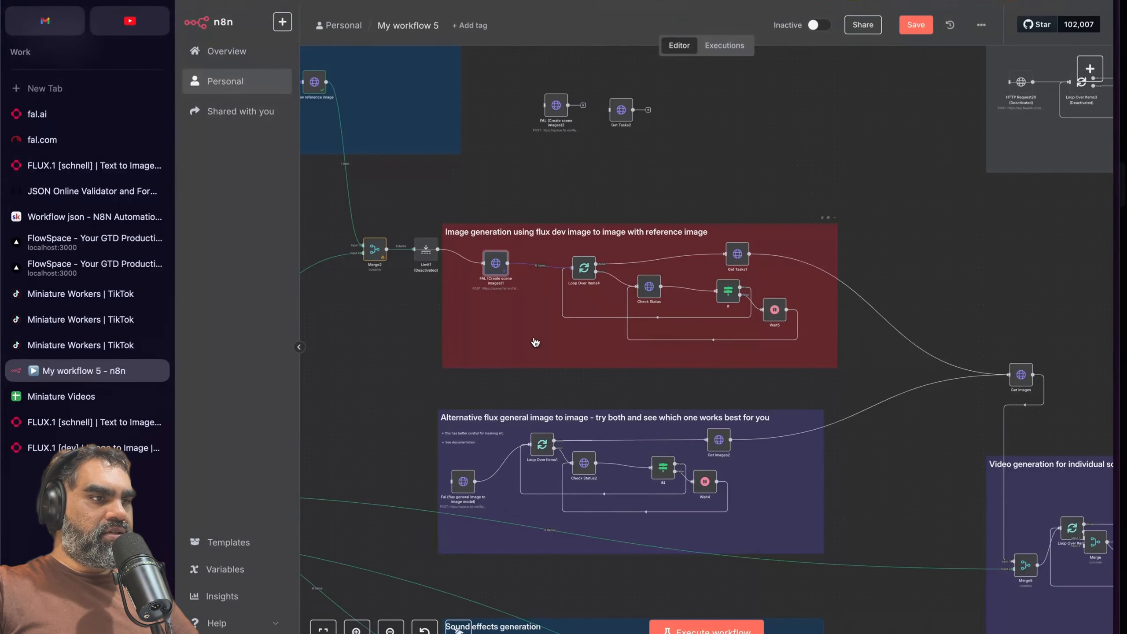
Step: Open the Check Status node and execute it to query the queued image request
scroll(604, 231, "right", 3)
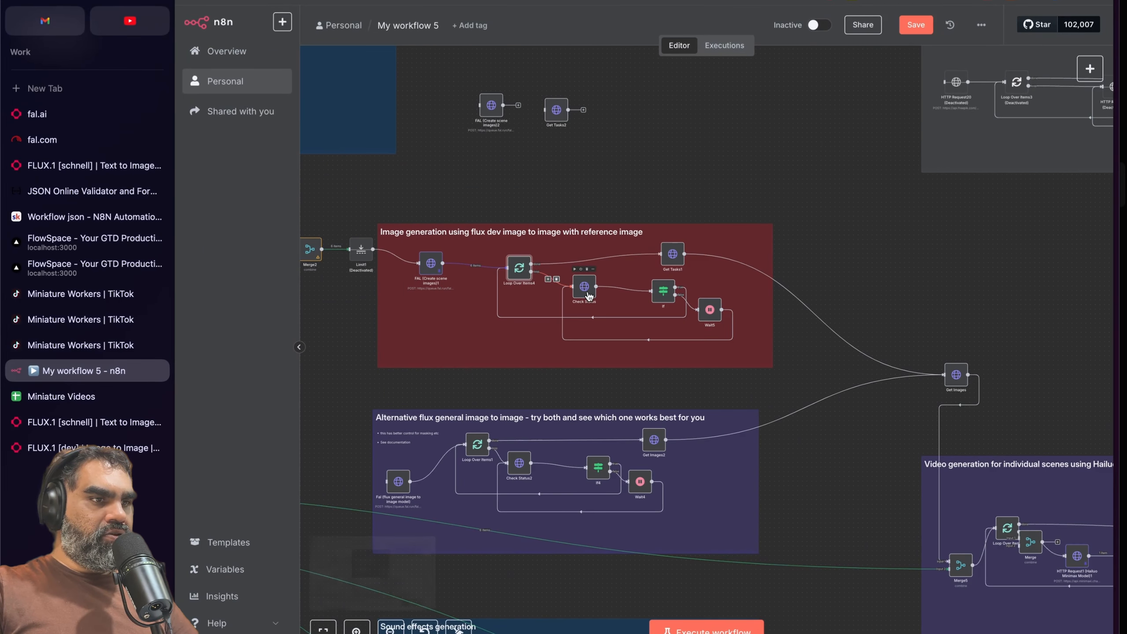
scroll(968, 323, "down", 4)
scroll(968, 323, "right", 5)
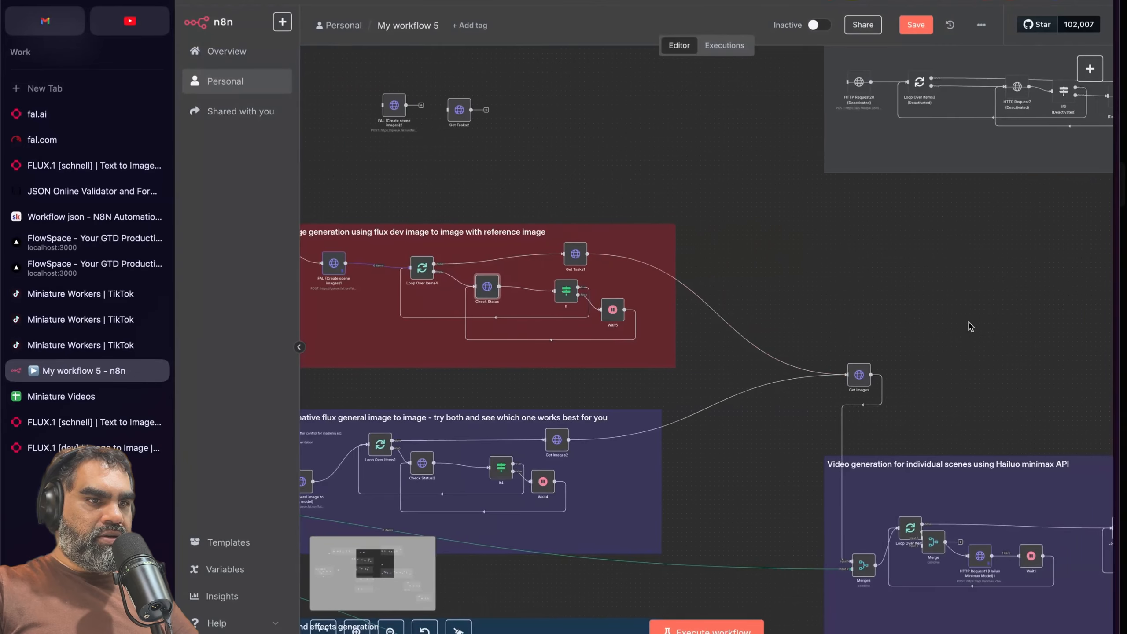
mouse_move(822, 376)
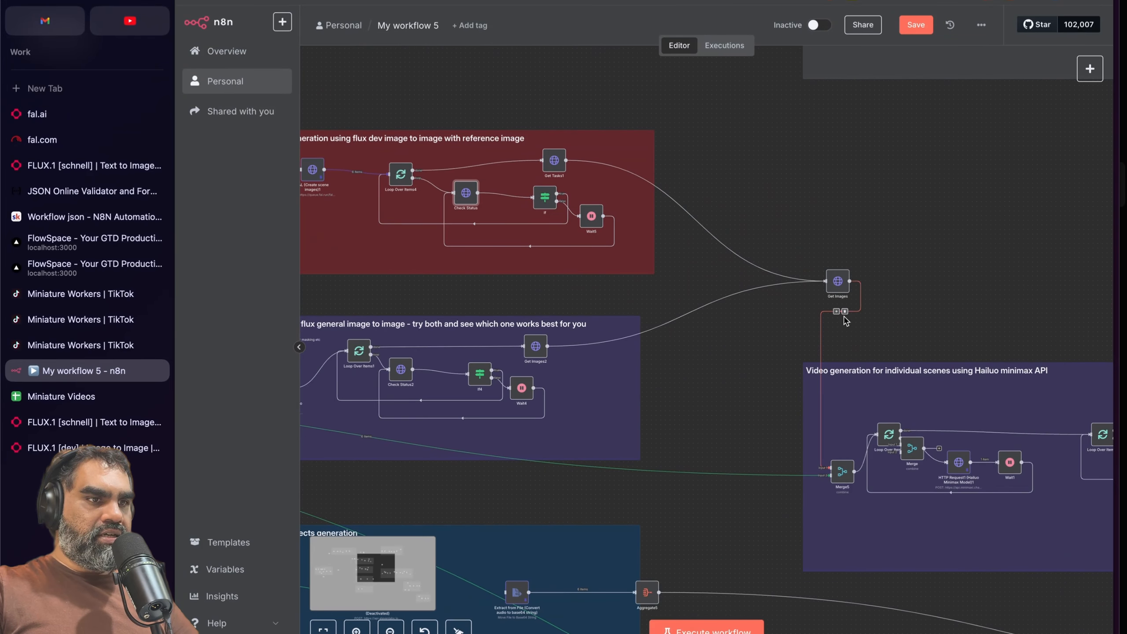
scroll(847, 316, "down", 3)
scroll(674, 201, "up", 4)
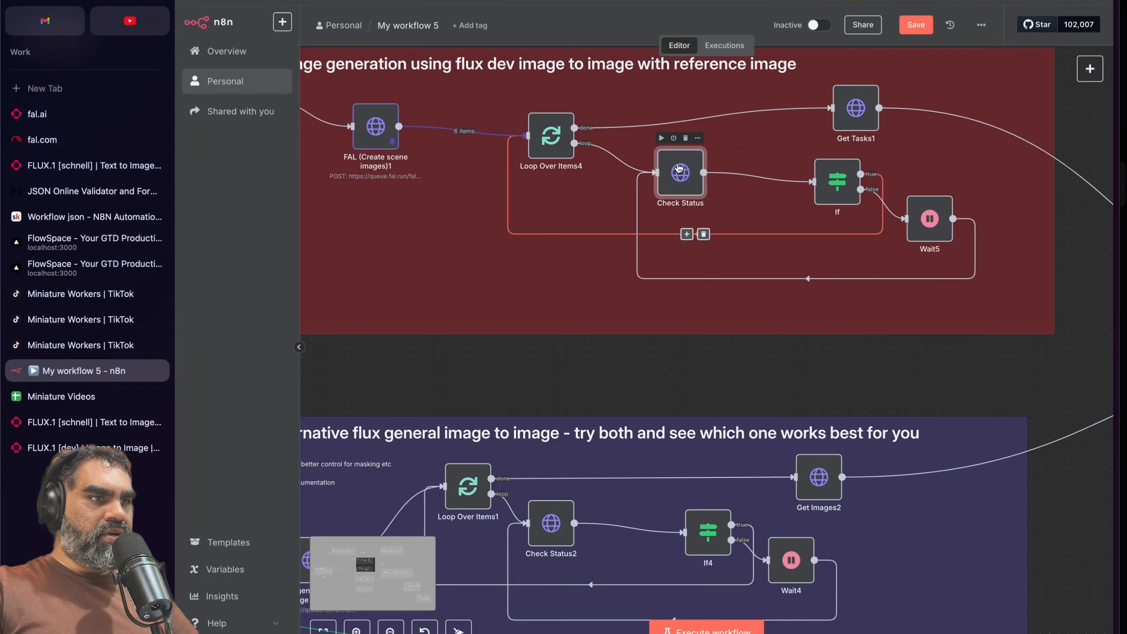
double_click(674, 198)
left_click(736, 28)
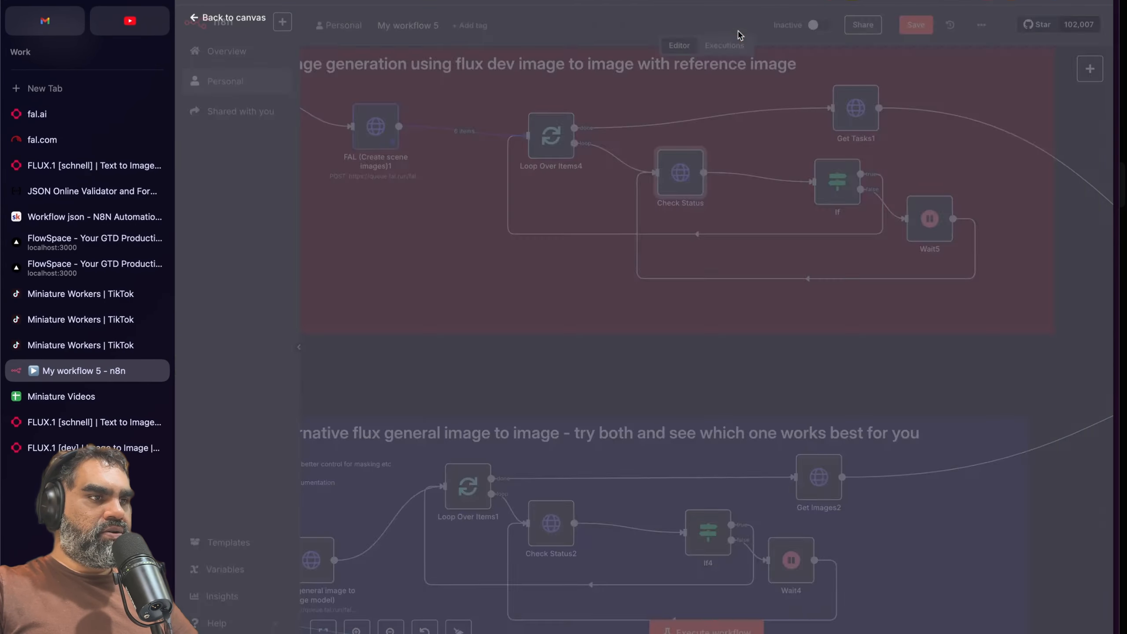
double_click(671, 197)
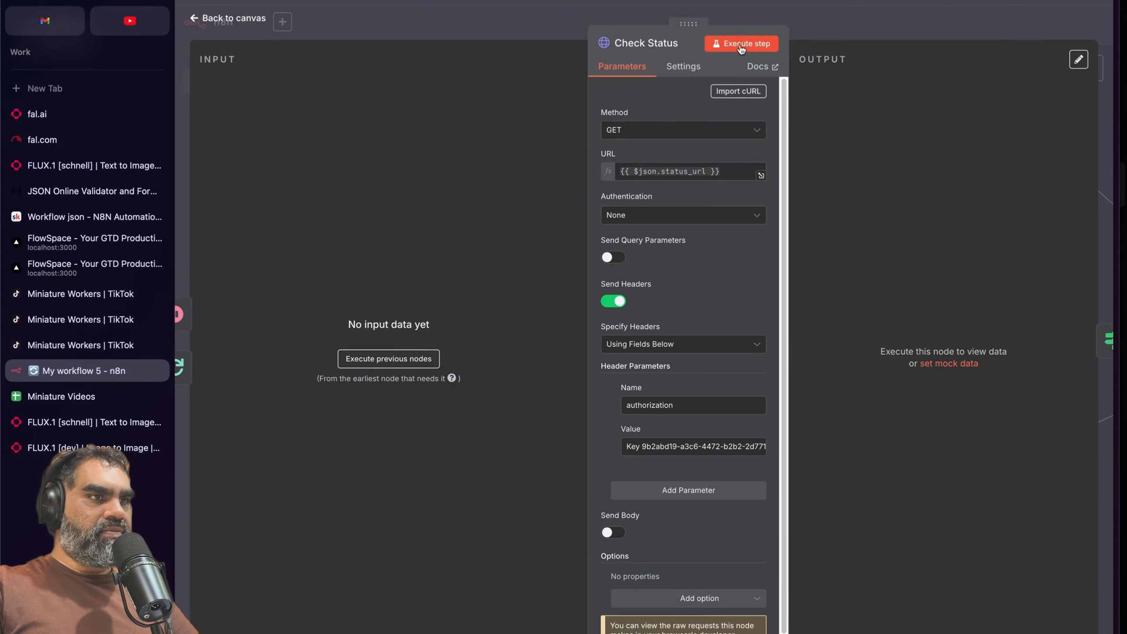
left_click(740, 47)
key("Escape")
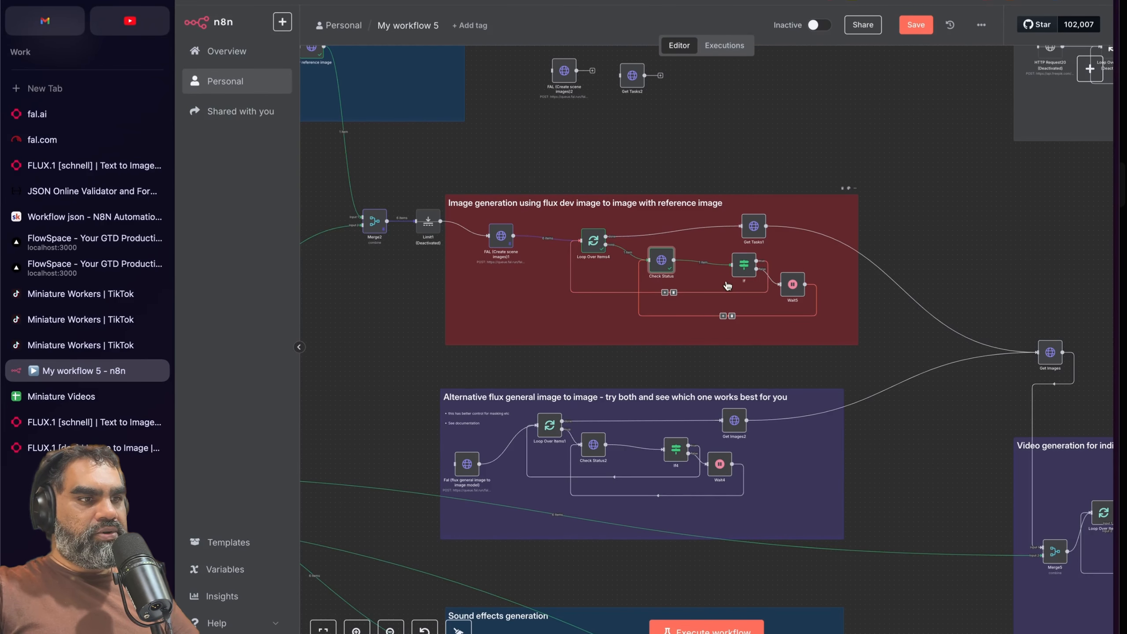
Step: Examine the If node's condition comparing {{ $json.status }} with COMPLETED against the status returned by Check Status
double_click(744, 266)
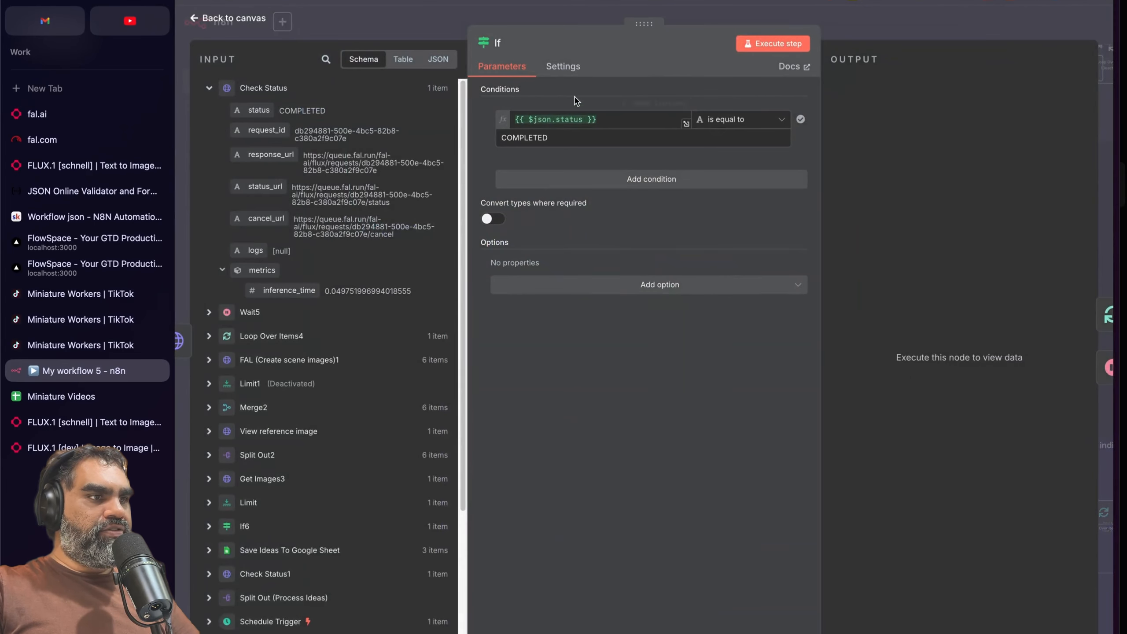
left_click_drag(608, 119, 493, 119)
left_click(561, 328)
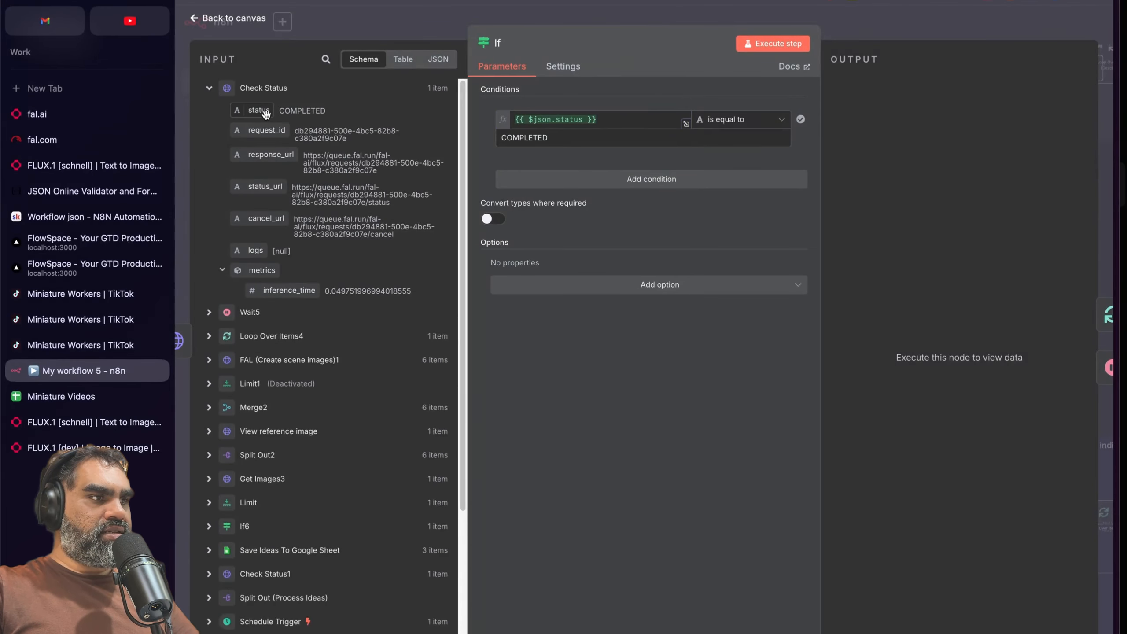
key("Escape")
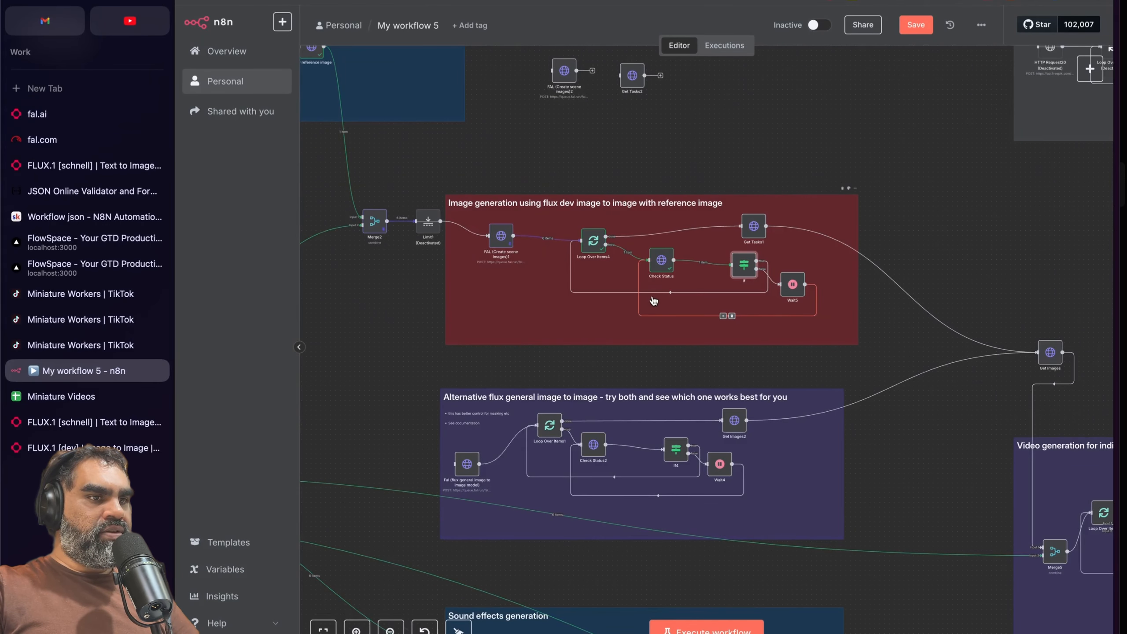
Step: Disconnect Merge5 from the loop in the Hailuo minimax video generation section and execute the workflow
scroll(654, 302, "left", 3)
scroll(781, 282, "up", 2)
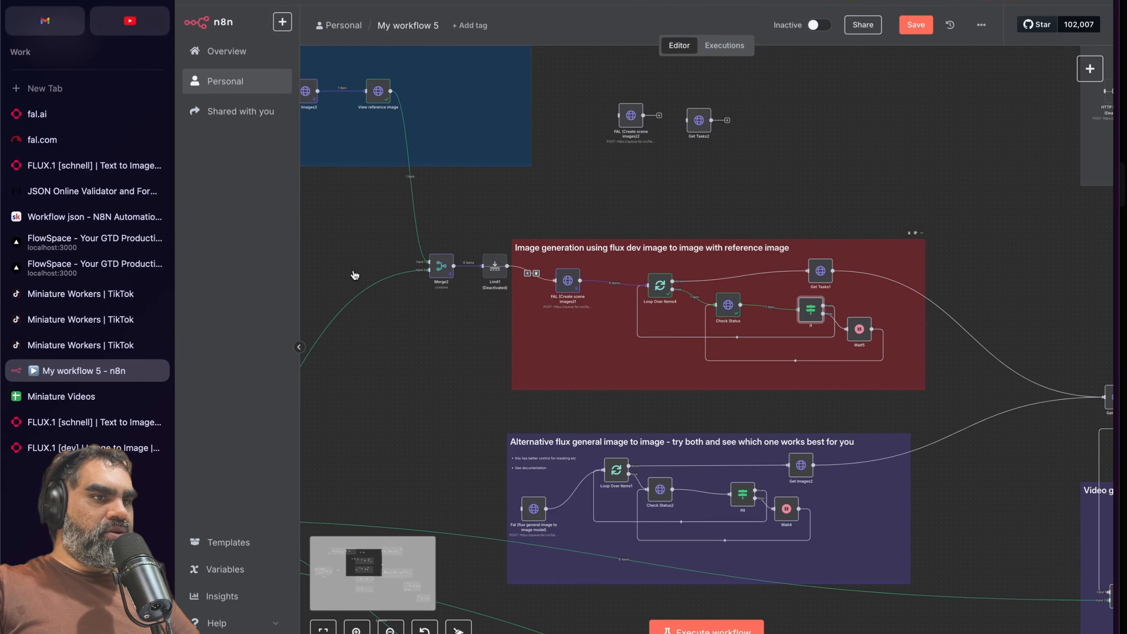
scroll(927, 310, "right", 2)
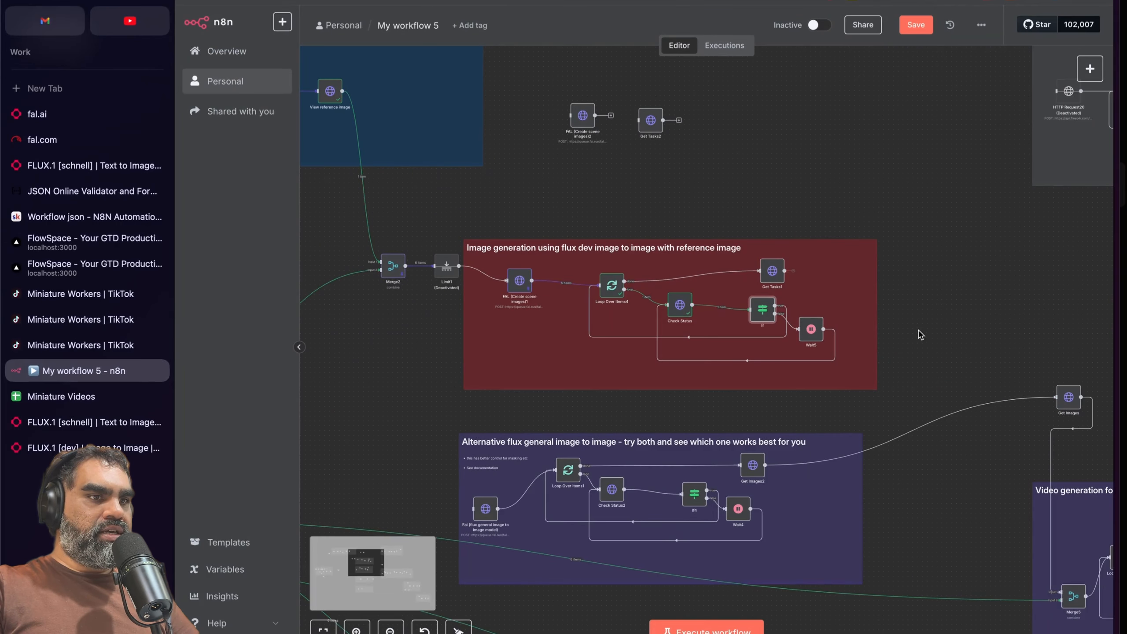
scroll(825, 313, "down", 9)
scroll(826, 313, "right", 12)
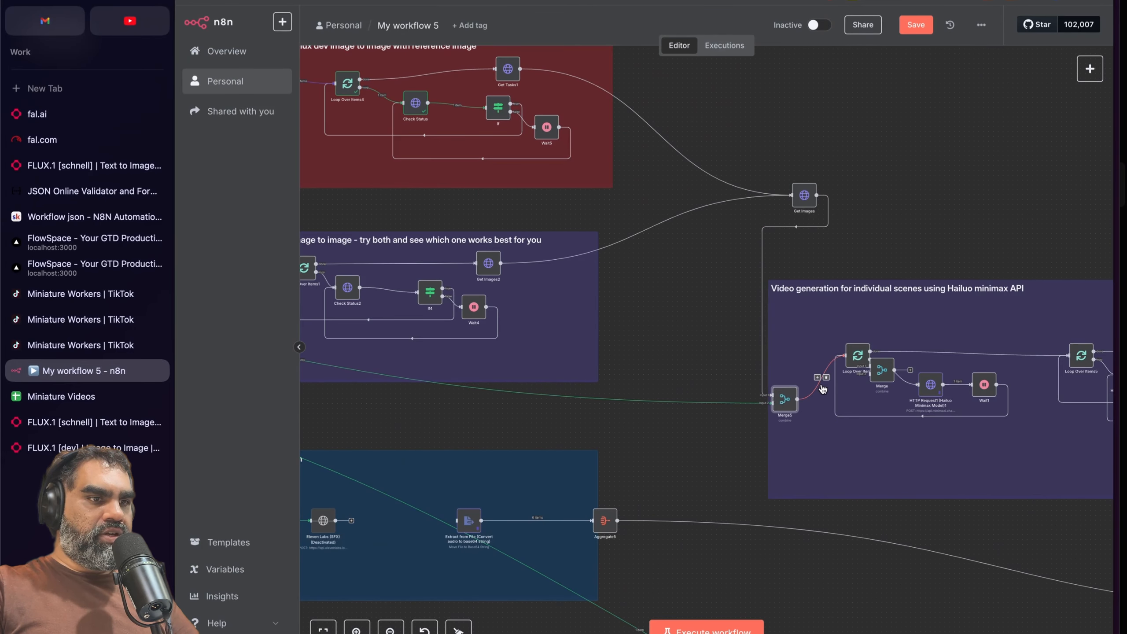
scroll(828, 382, "left", 5)
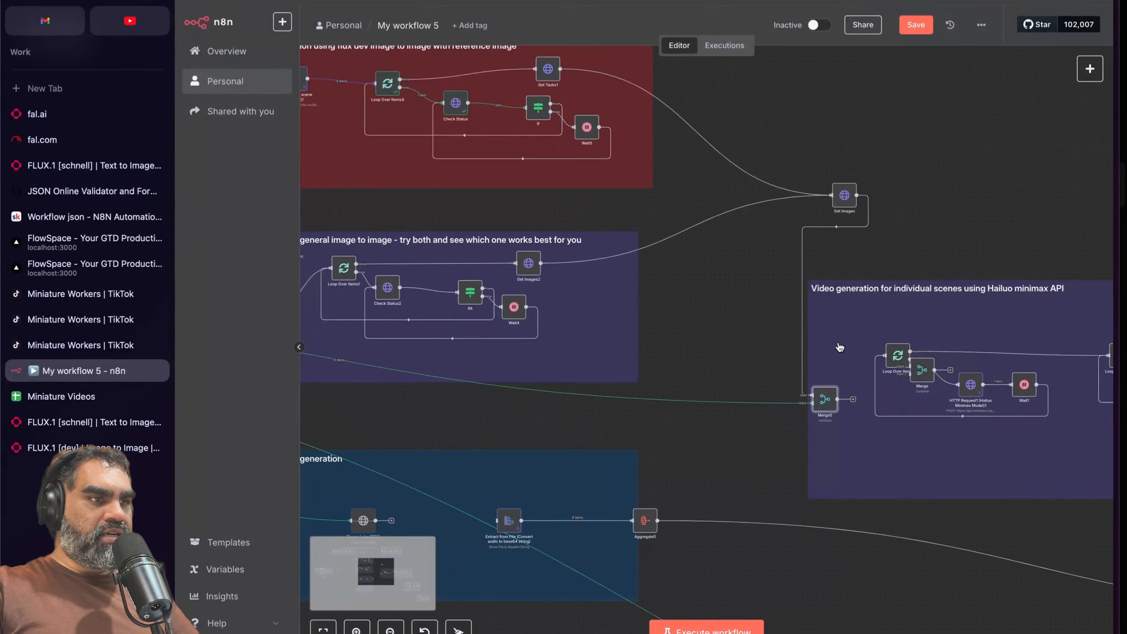
scroll(340, 414, "left", 1)
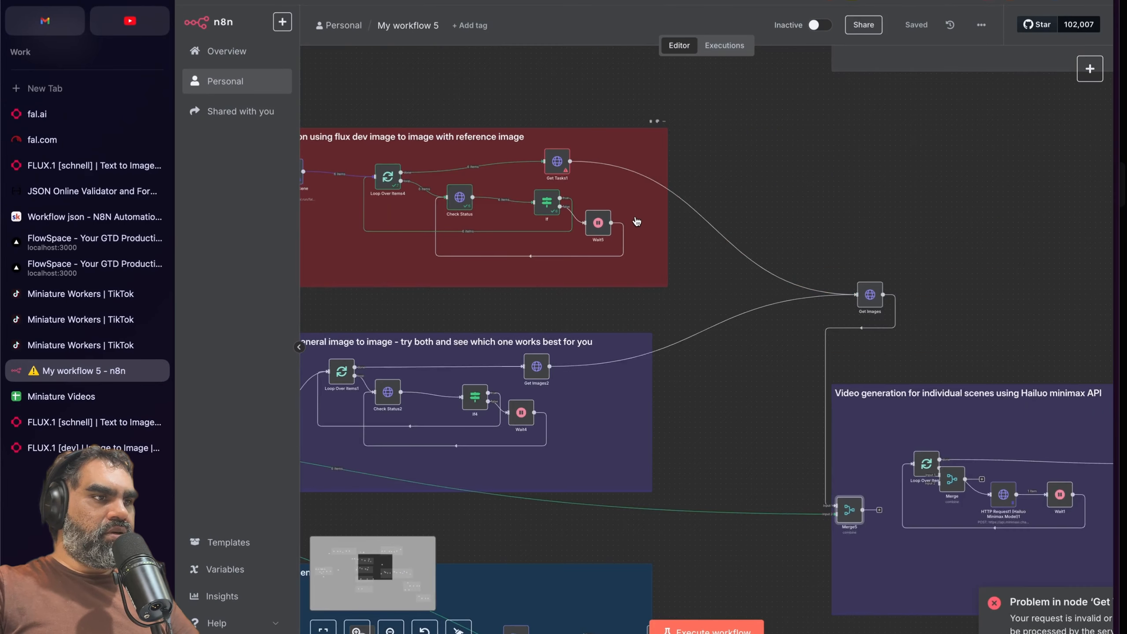
Step: Open the failed Get Tasks1 node to look into its error, and close it
scroll(631, 225, "up", 3)
scroll(632, 228, "up", 3)
scroll(652, 223, "left", 2)
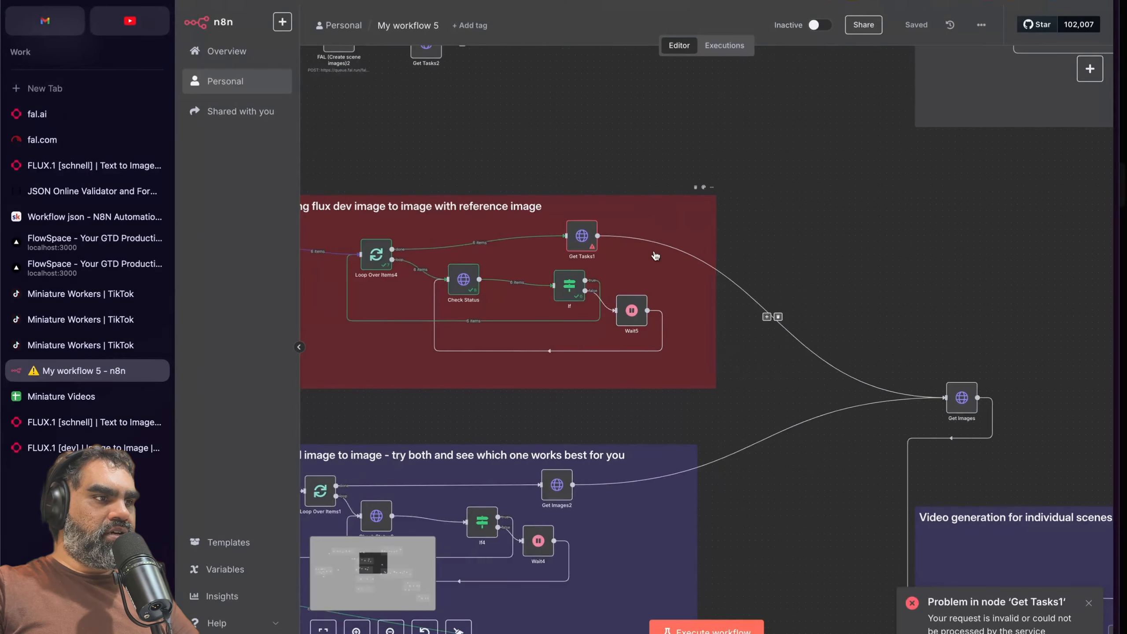
double_click(582, 236)
left_click(487, 26)
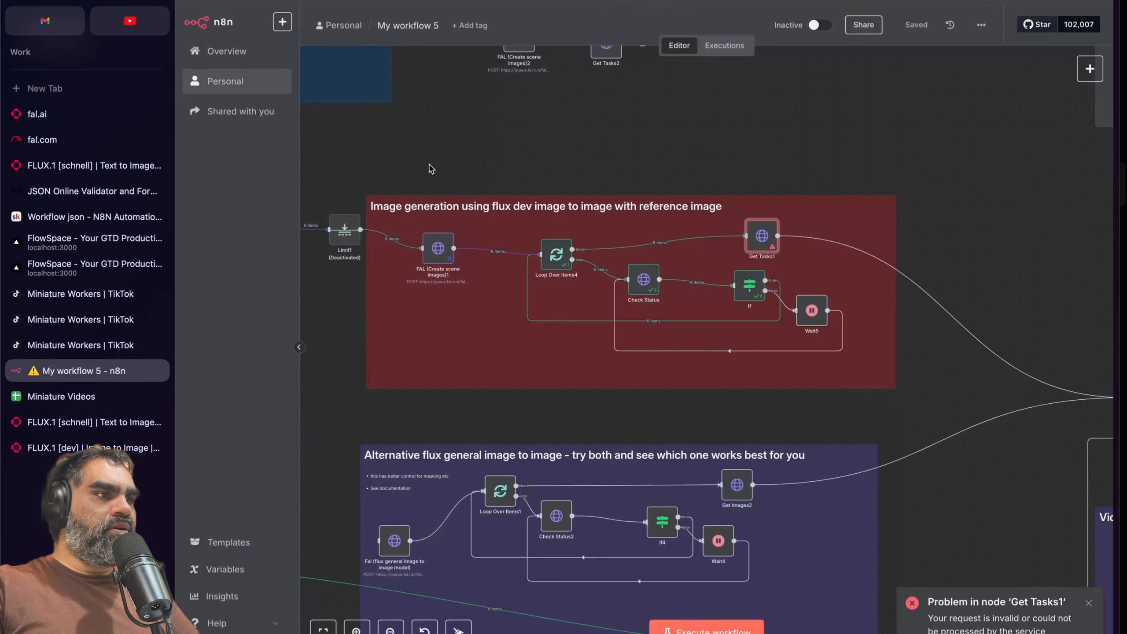
Step: Check the reference image URL in the input data of FAL (Create scene images)1
scroll(522, 234, "up", 3)
scroll(554, 226, "left", 2)
double_click(682, 165)
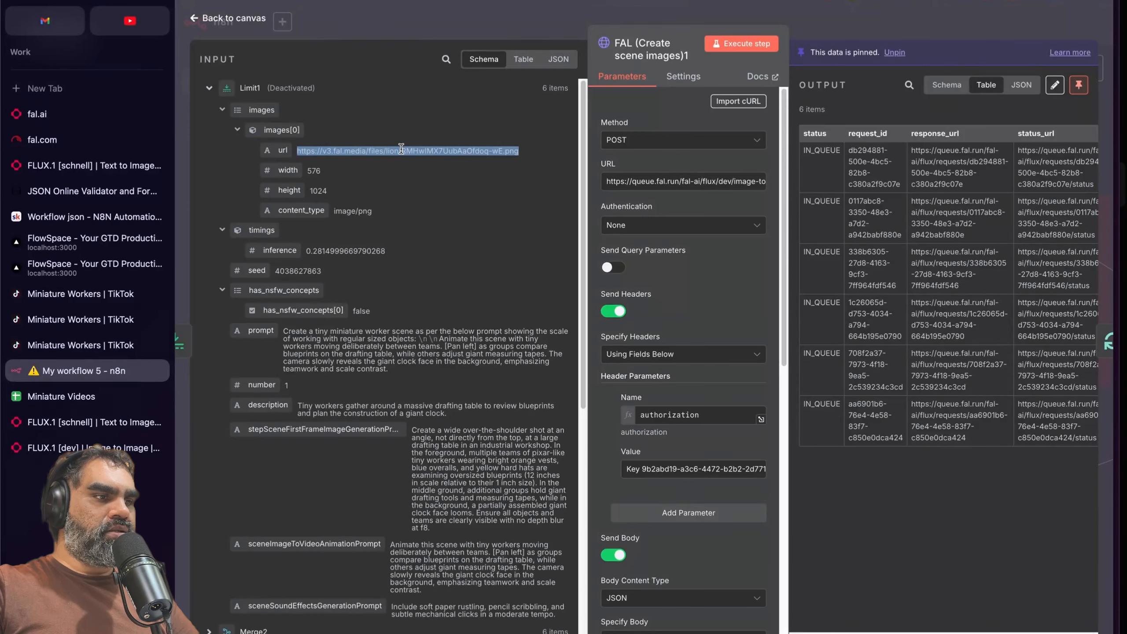
key("super+t")
key("Escape")
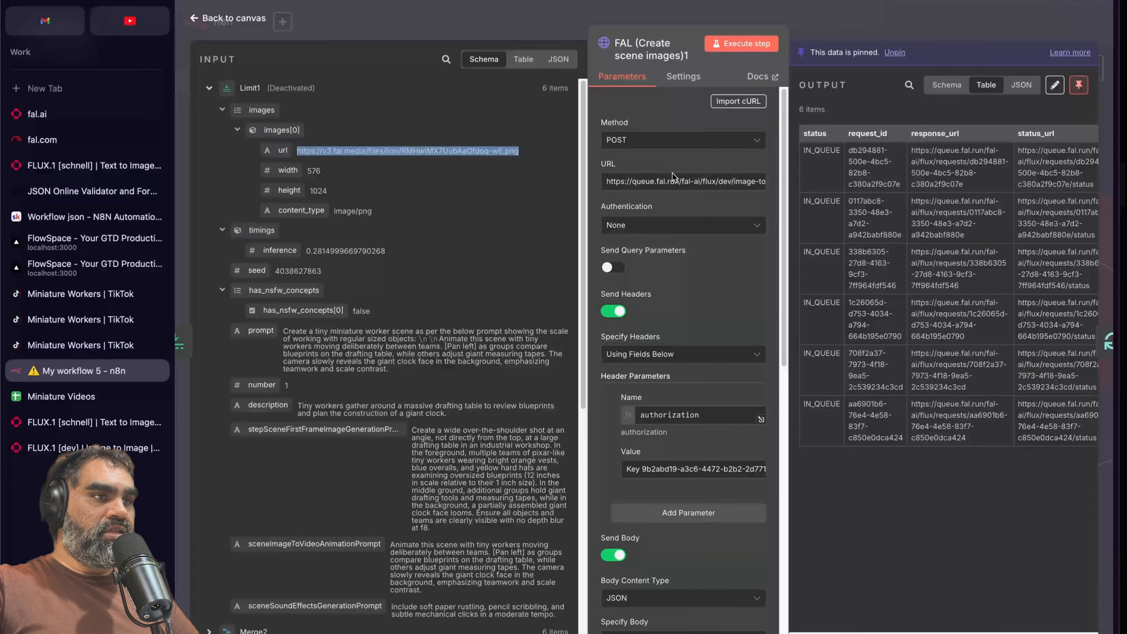
key("Escape")
scroll(572, 208, "left", 2)
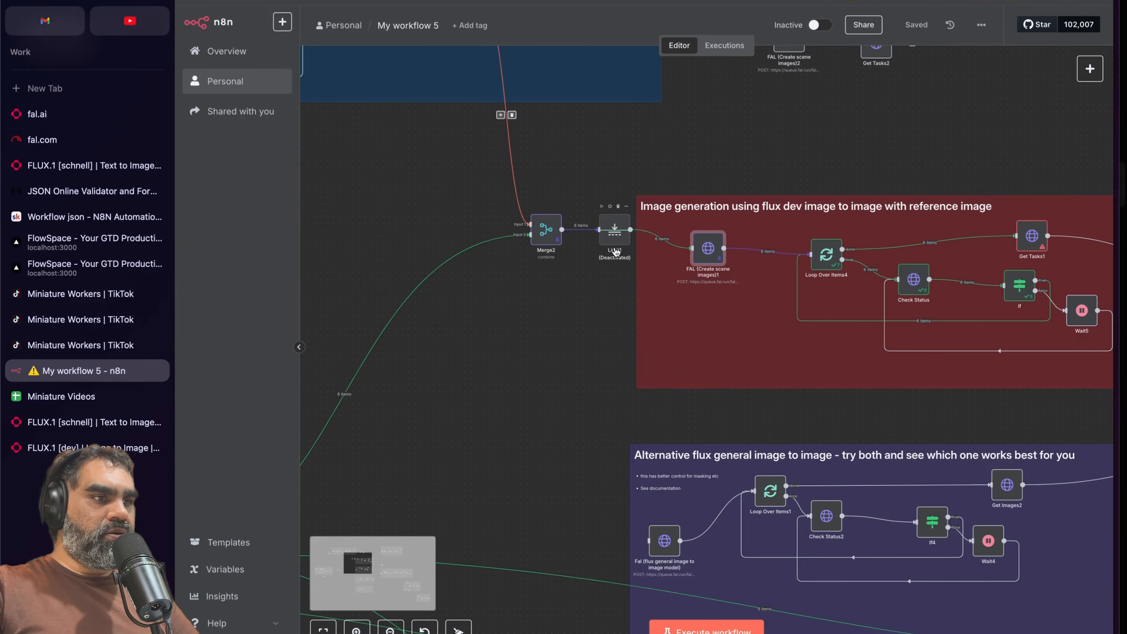
Step: Activate the Limit1 node and check its maximum number of items
left_click(610, 207)
double_click(615, 229)
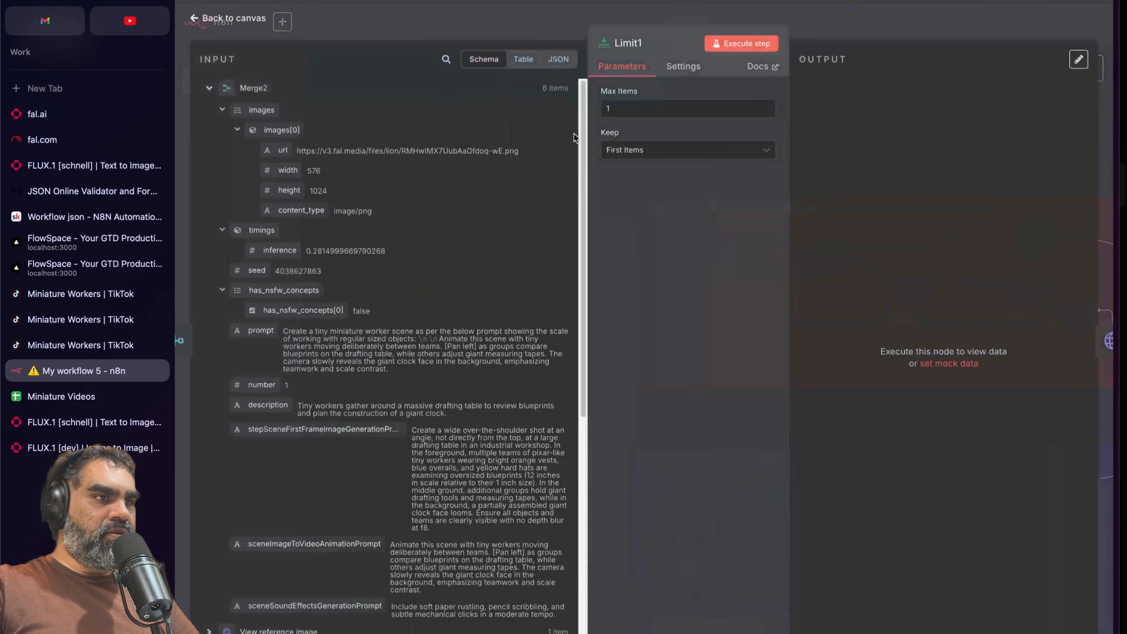
left_click(462, 30)
Step: View the Get Tasks1 node once more and return to the canvas
scroll(577, 177, "right", 6)
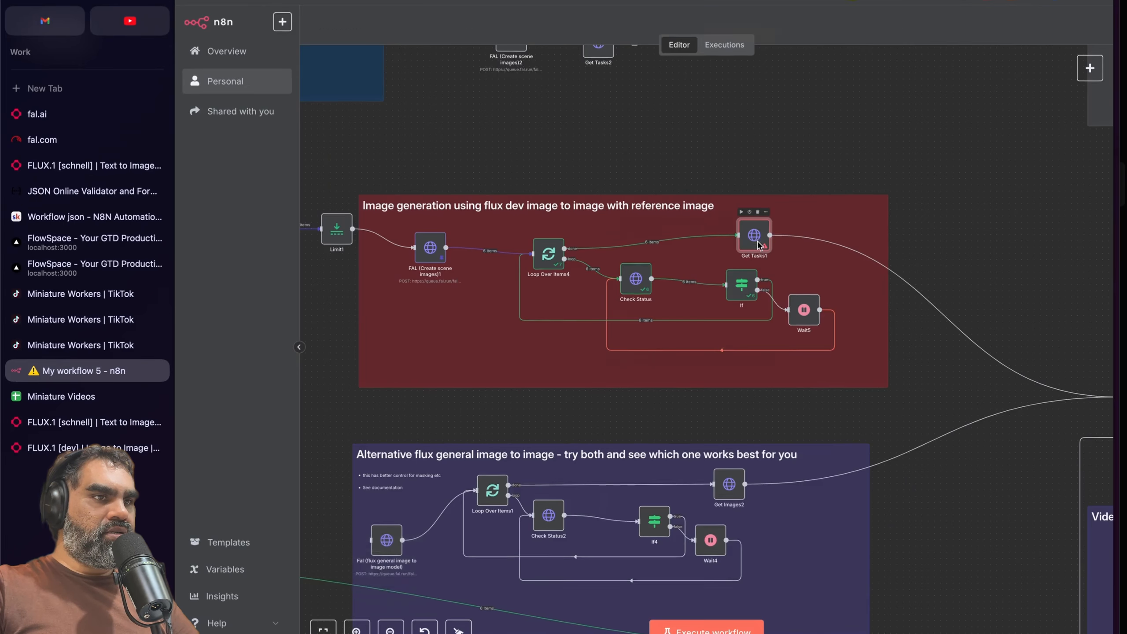
double_click(753, 234)
key("Escape")
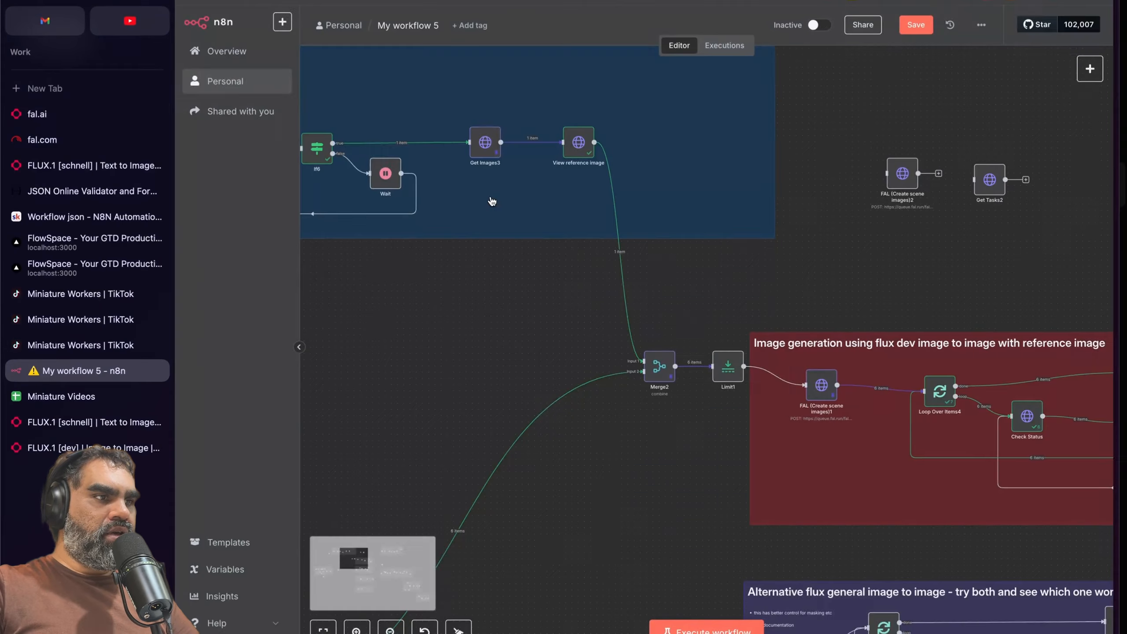
Step: Unpin the data of the Get Images3 and Merge2 nodes
right_click(484, 157)
left_click(523, 218)
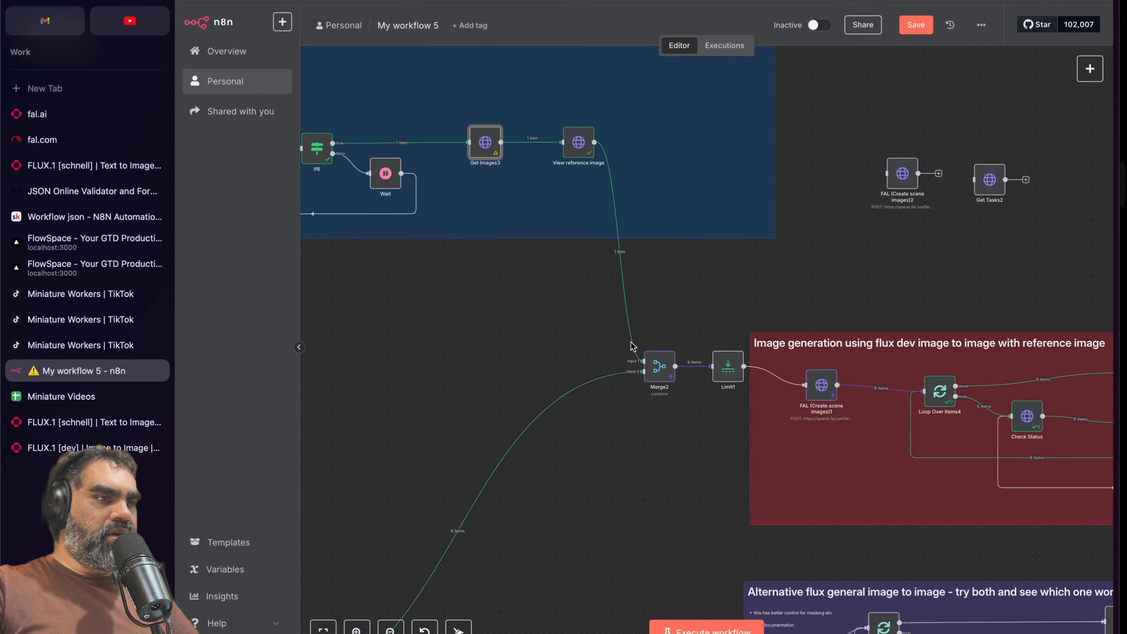
right_click(671, 377)
left_click(687, 468)
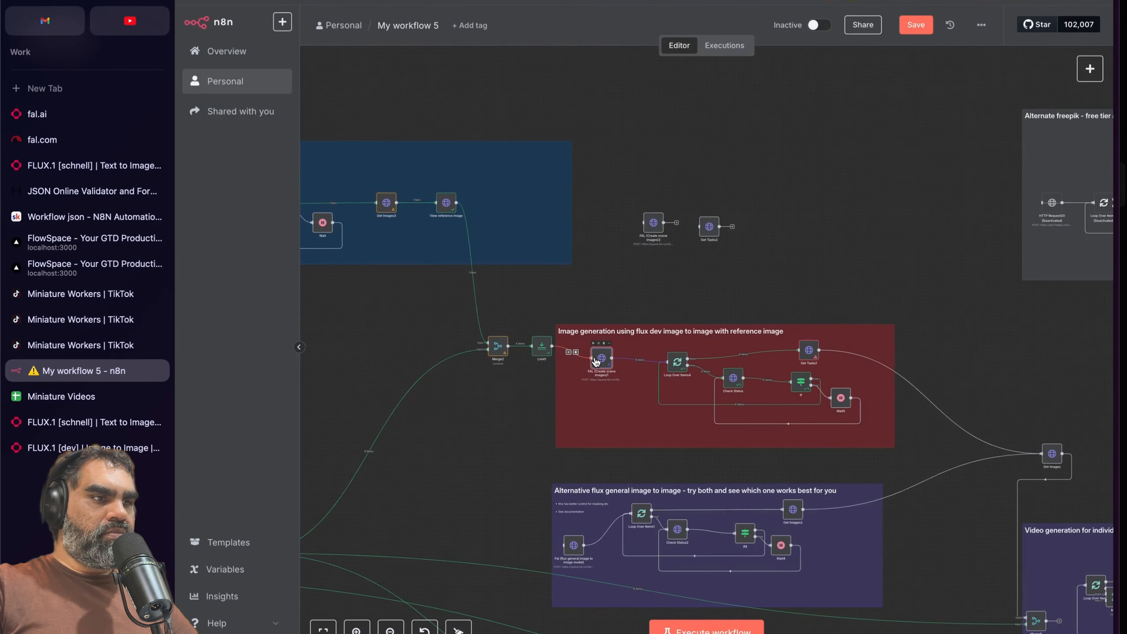
Step: Set the image_url body parameter of FAL (Create scene images)1 to {{ $('View reference image').item.json.images[0].url }}
double_click(596, 362)
scroll(667, 369, "down", 10)
scroll(667, 369, "up", 2)
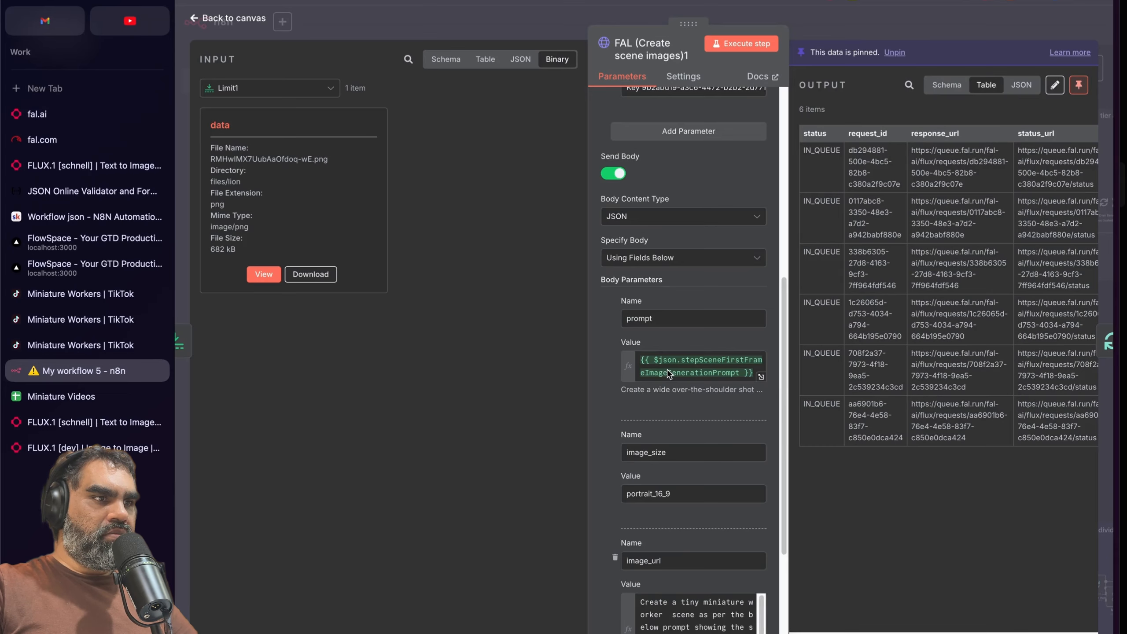
scroll(667, 369, "down", 5)
left_click(759, 461)
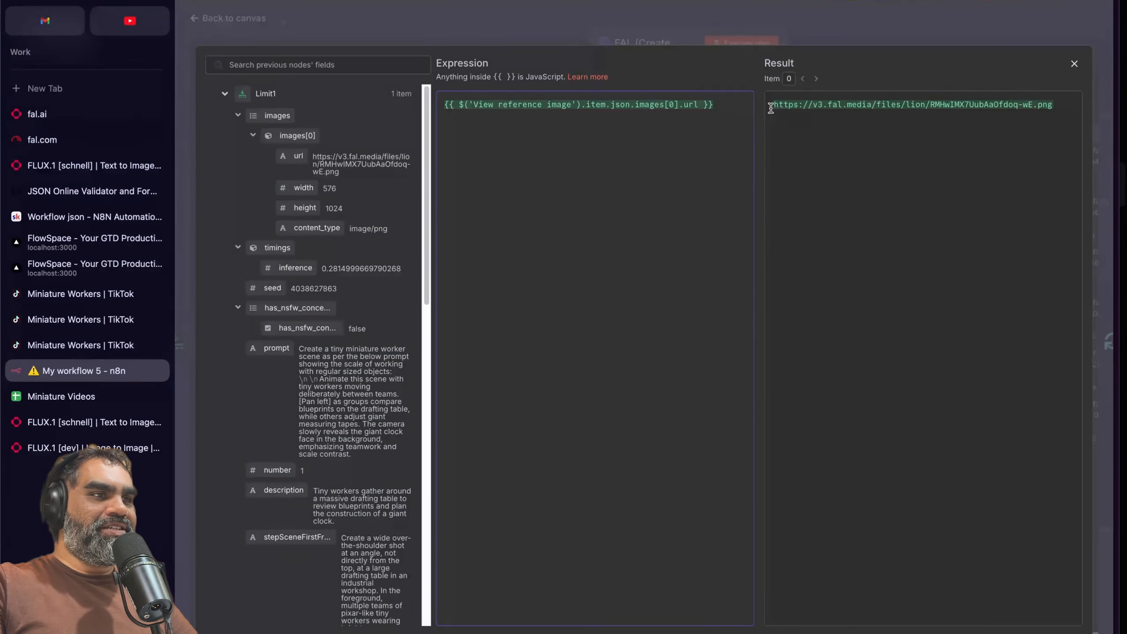
key("Escape")
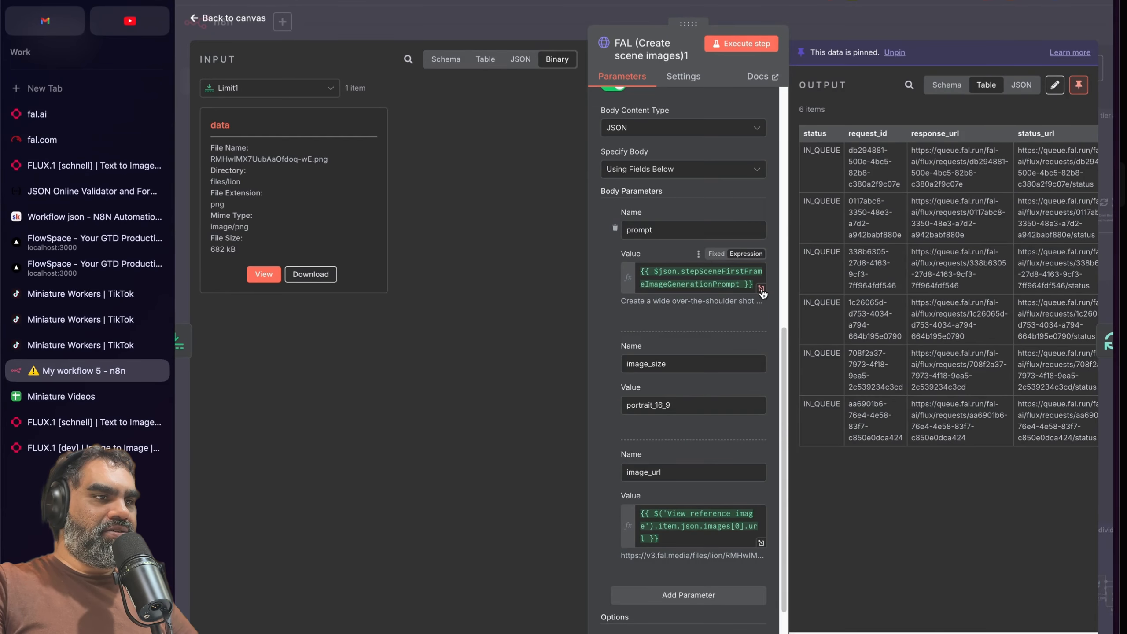
Step: Prefix the prompt expression with "Create a tiny miniature worker scene as per the below prompt showing the scale of working with regular sized objects:"
left_click(760, 288)
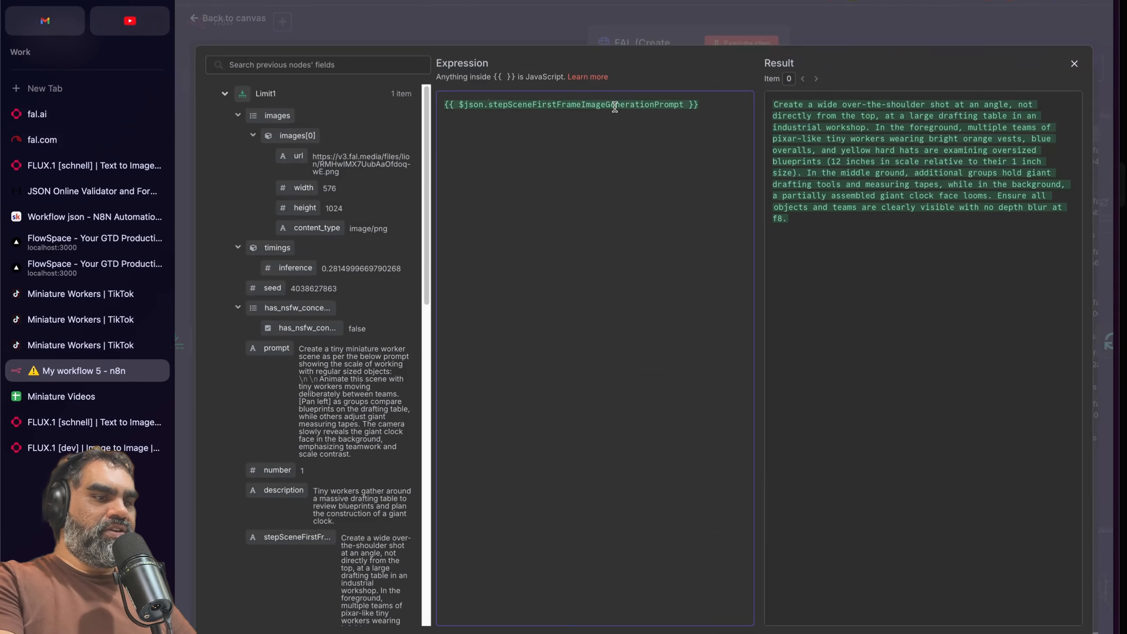
key("ctrl+v")
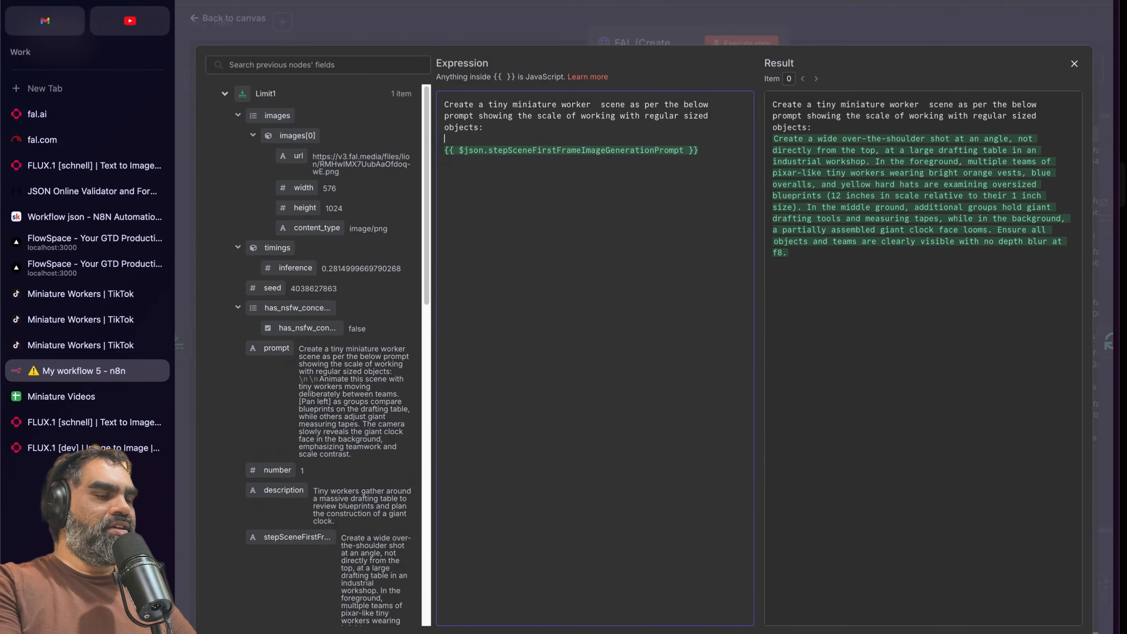
key("Escape")
key("Escape")
Step: Unpin the data of the FAL (Create scene images)1 node and recheck its image_url expression
right_click(634, 368)
left_click(646, 471)
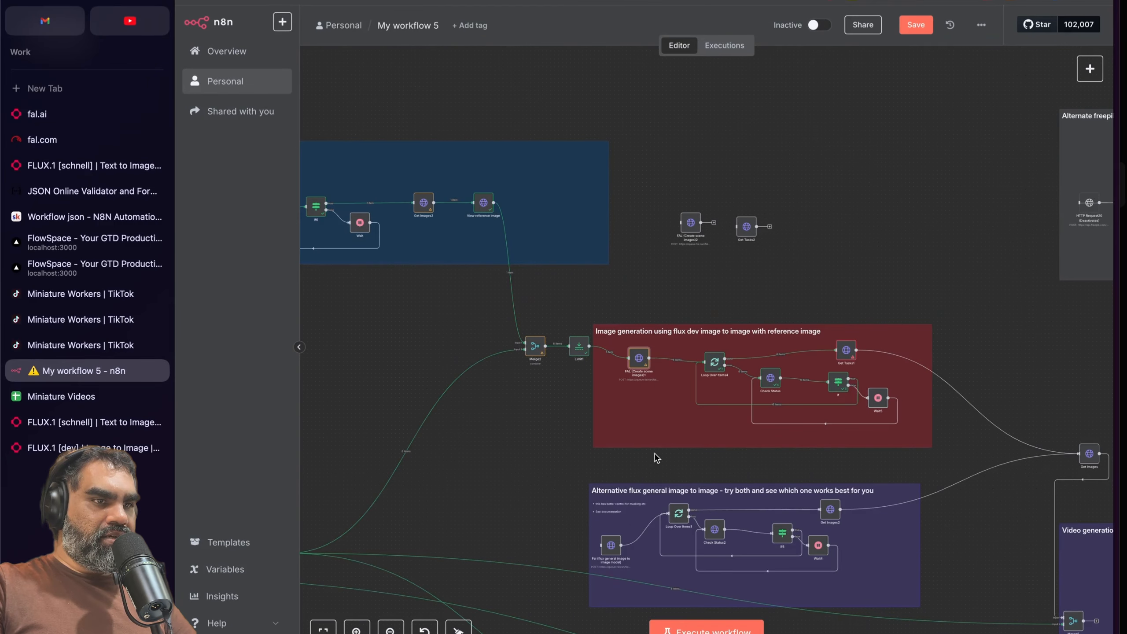
scroll(659, 457, "right", 3)
scroll(701, 410, "down", 5)
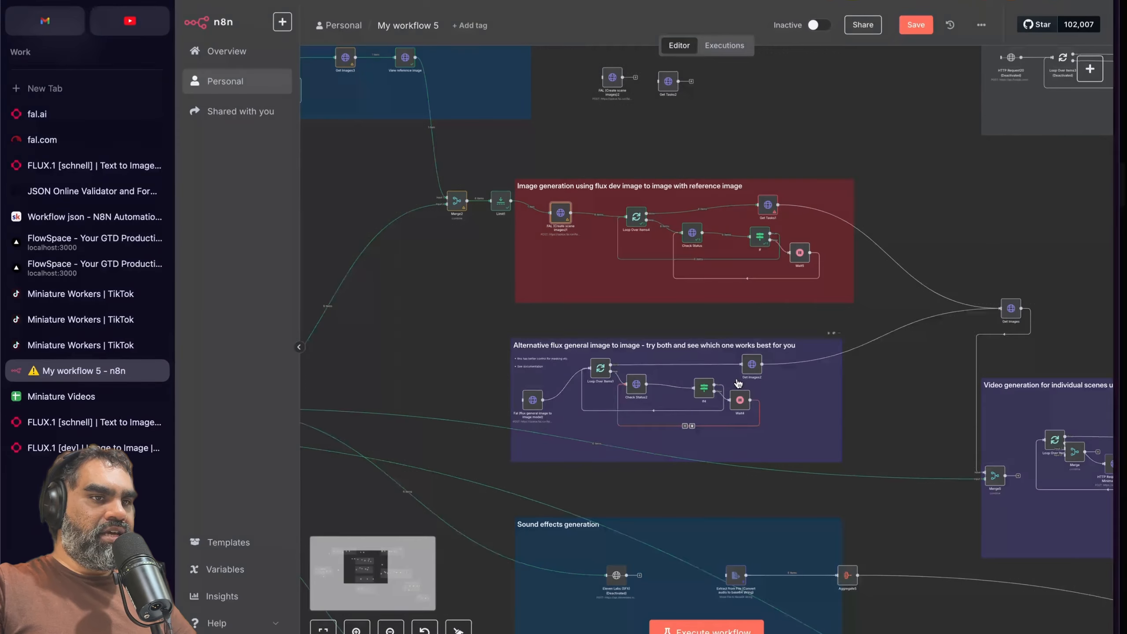
scroll(754, 419, "down", 1)
scroll(790, 400, "left", 5)
scroll(805, 390, "left", 5)
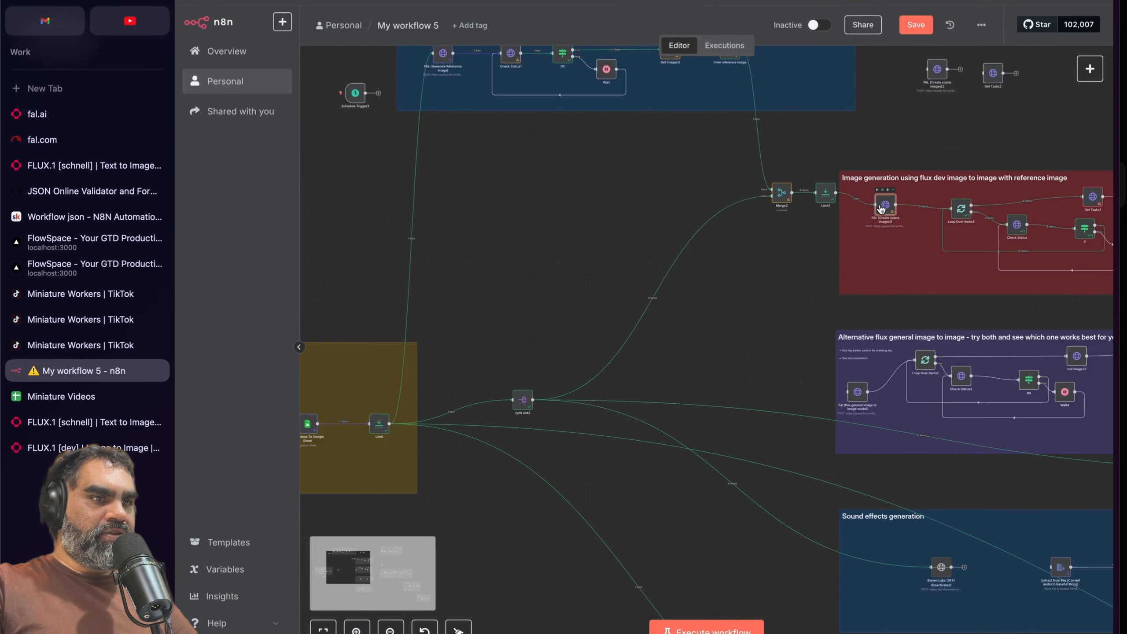
double_click(883, 208)
scroll(734, 402, "down", 12)
left_click(760, 460)
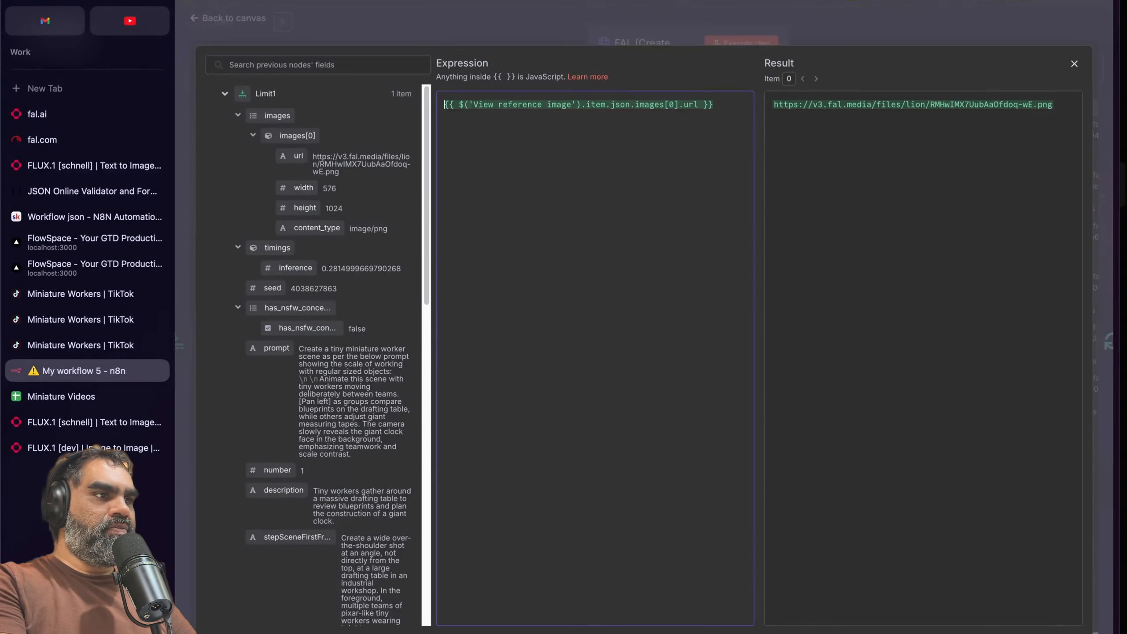
key("Escape")
key("Escape")
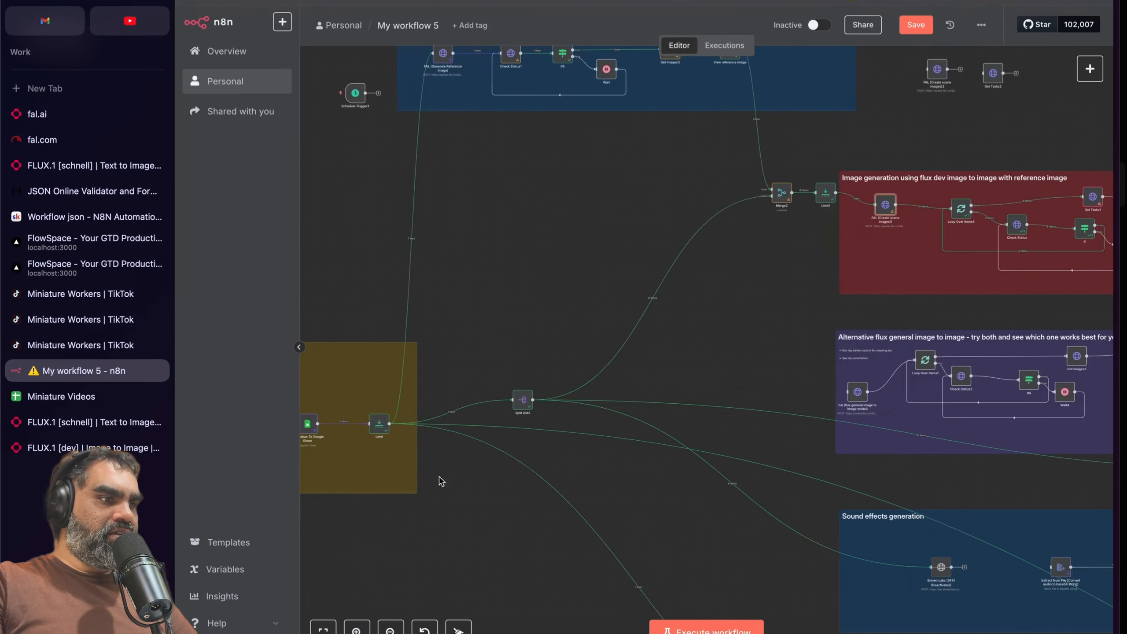
Step: Run the workflow from its trigger and pin the output data of the FAL (Create scene images)1 node
left_click(391, 516)
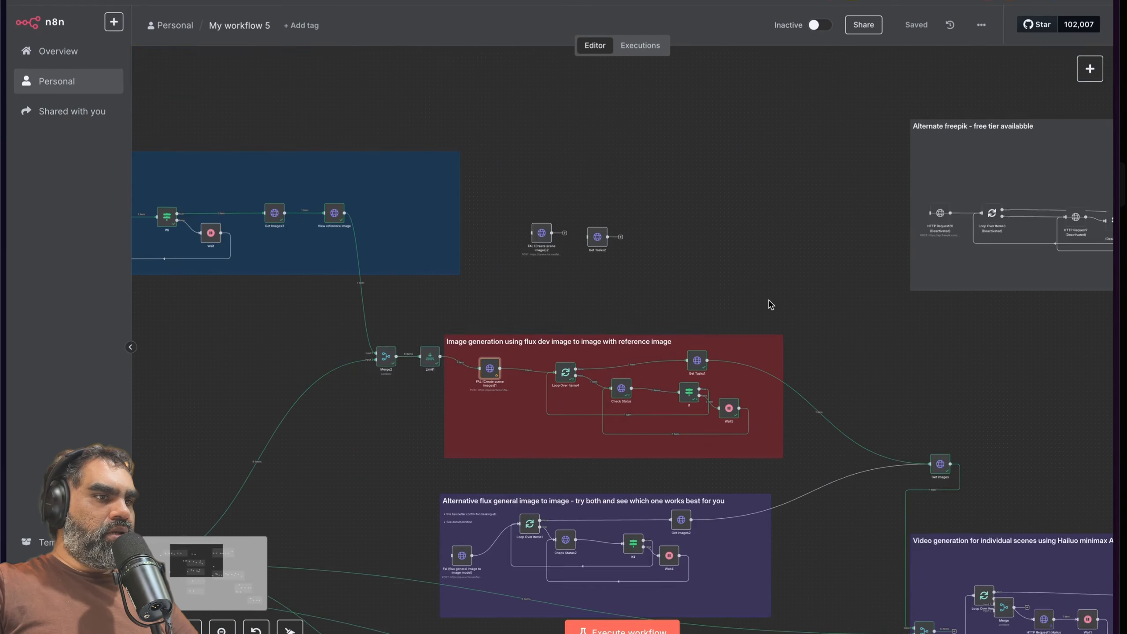
scroll(768, 302, "down", 3)
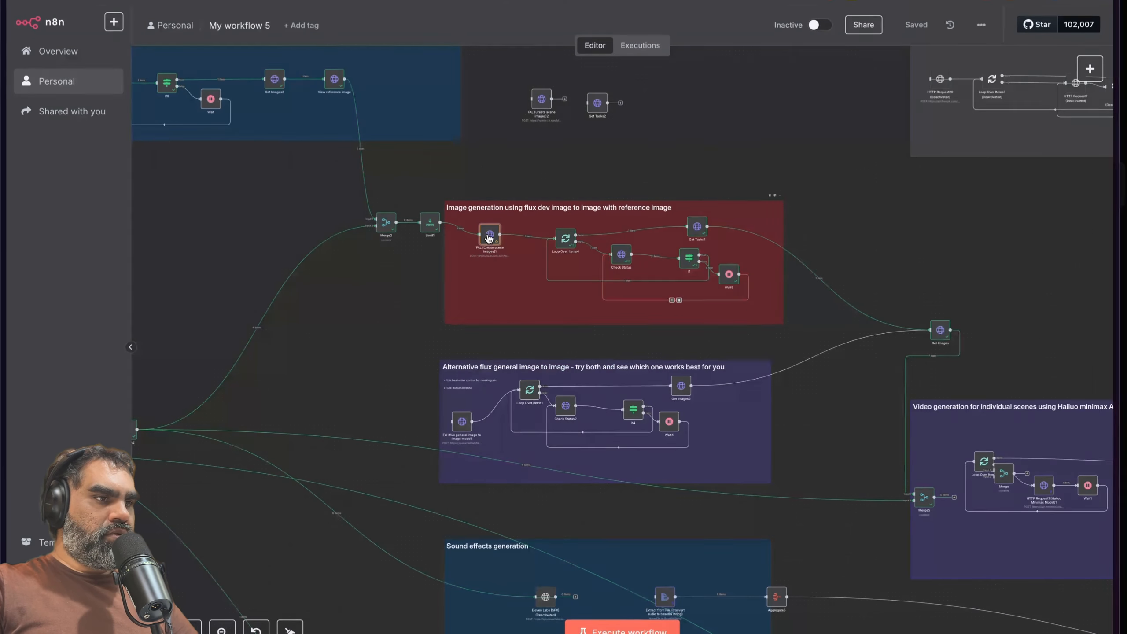
right_click(489, 238)
left_click(510, 328)
scroll(746, 277, "up", 3)
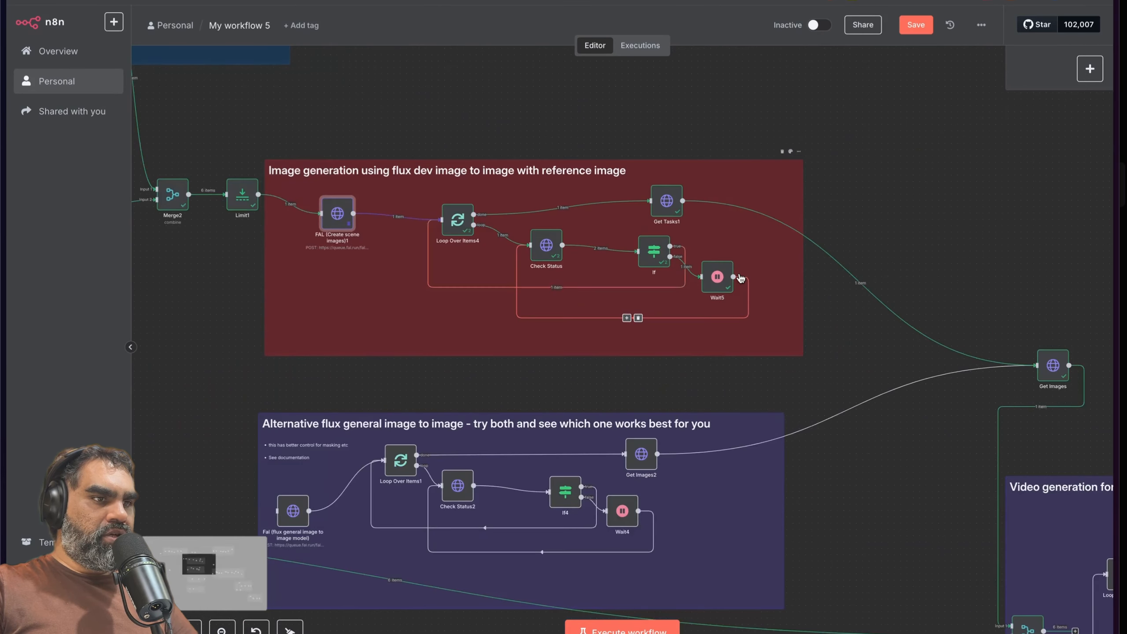
Step: Inspect the outputs of Get Images and Get Tasks1, and view the scene image retrieved by Get Images
scroll(885, 392, "right", 2)
double_click(983, 377)
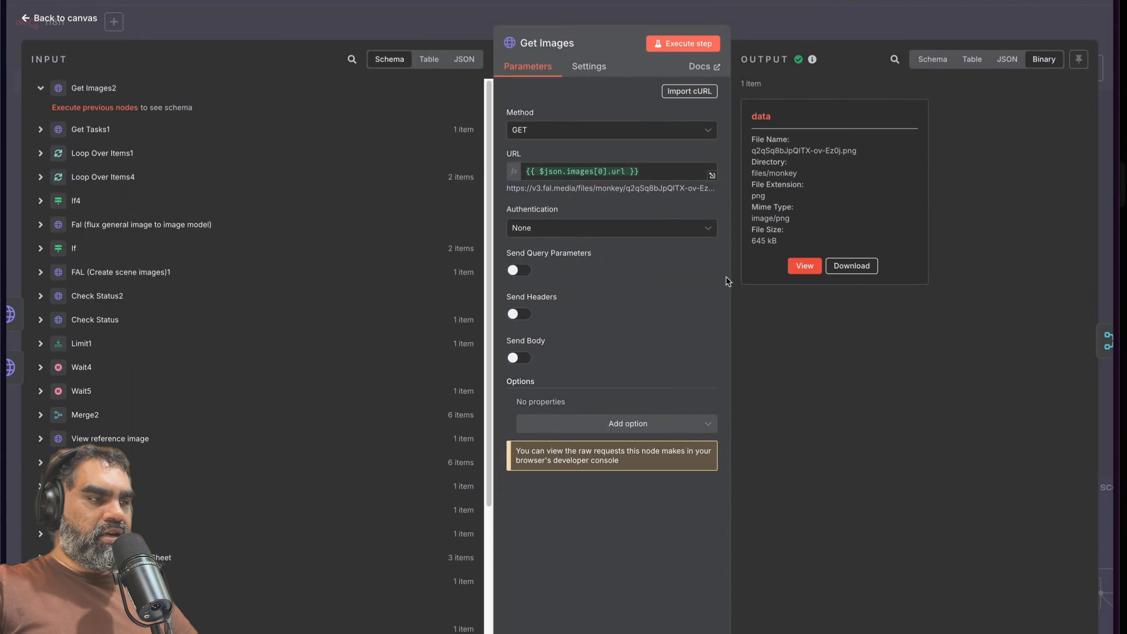
key("Escape")
scroll(541, 262, "down", 3)
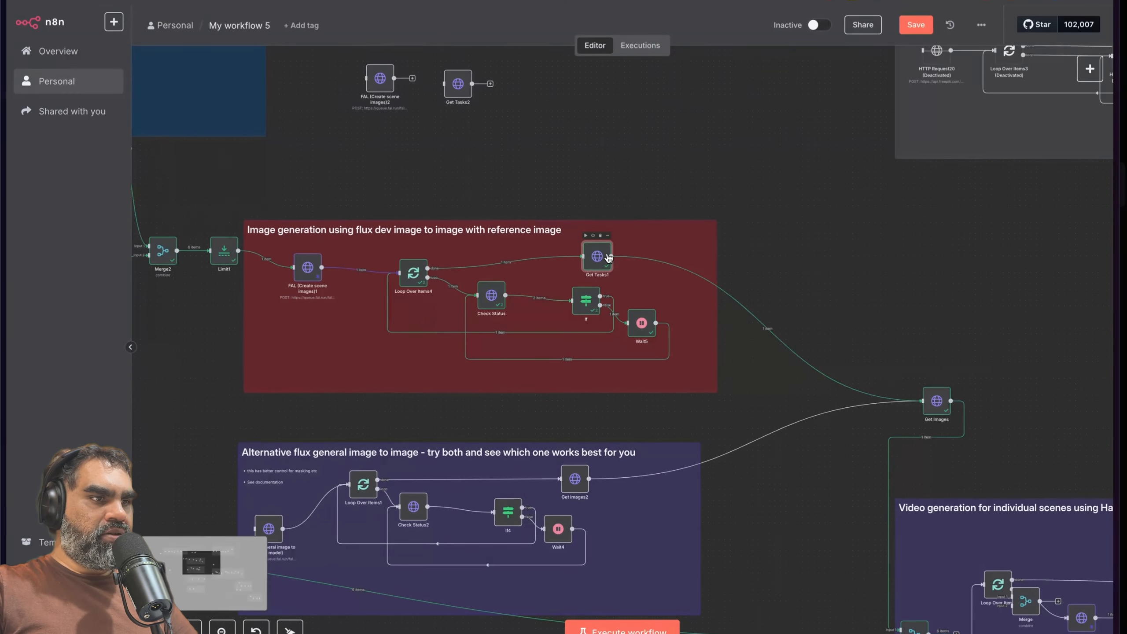
double_click(597, 254)
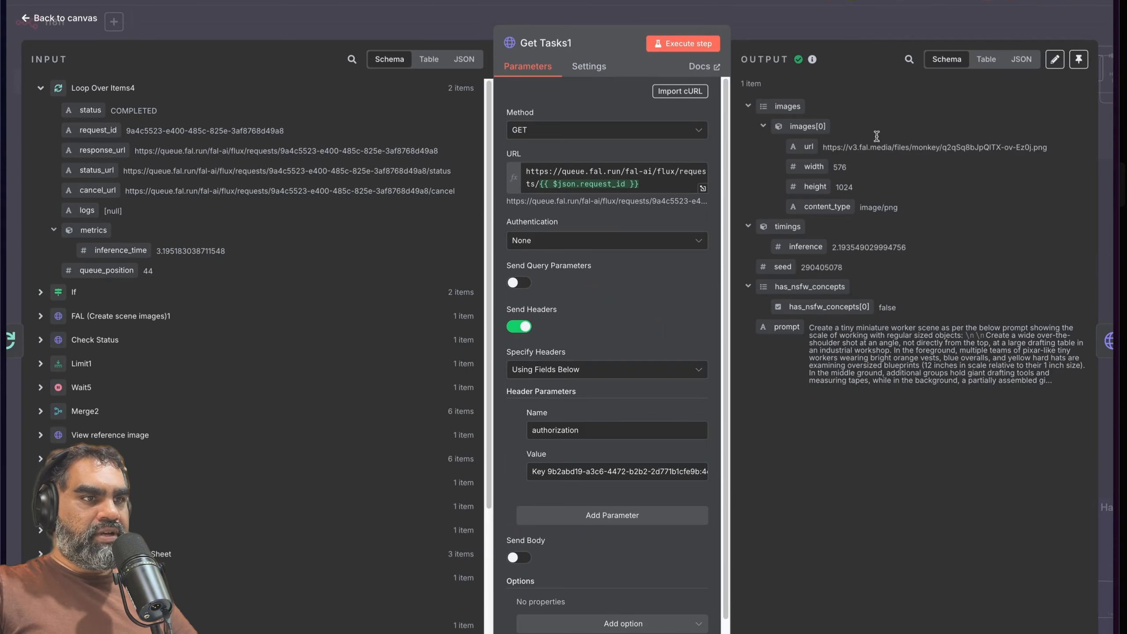
key("Escape")
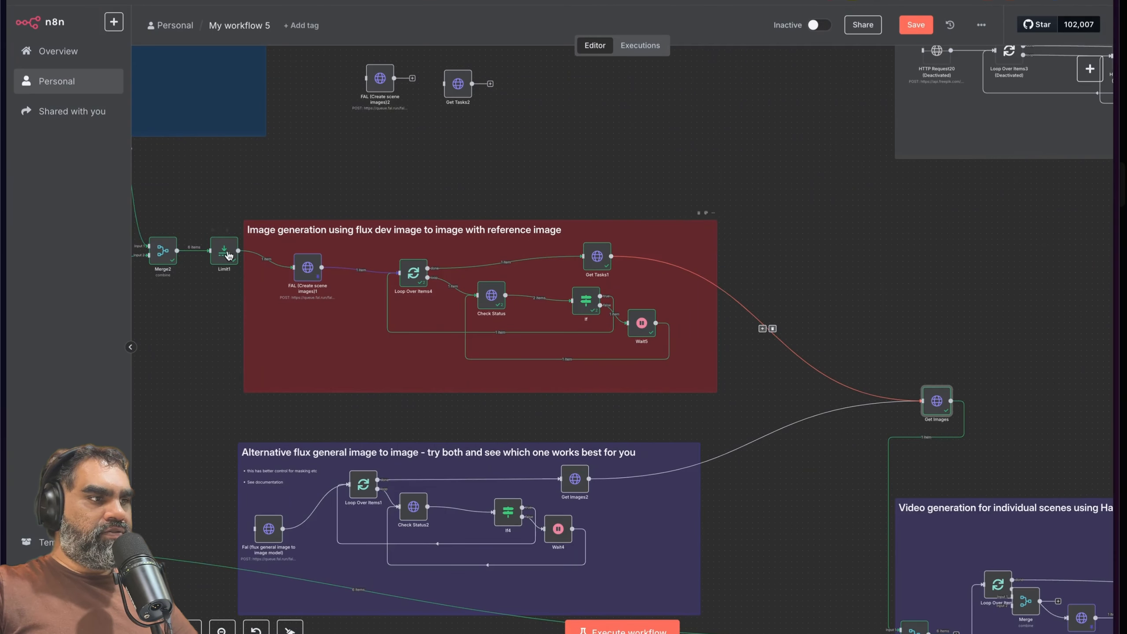
double_click(940, 403)
left_click(808, 264)
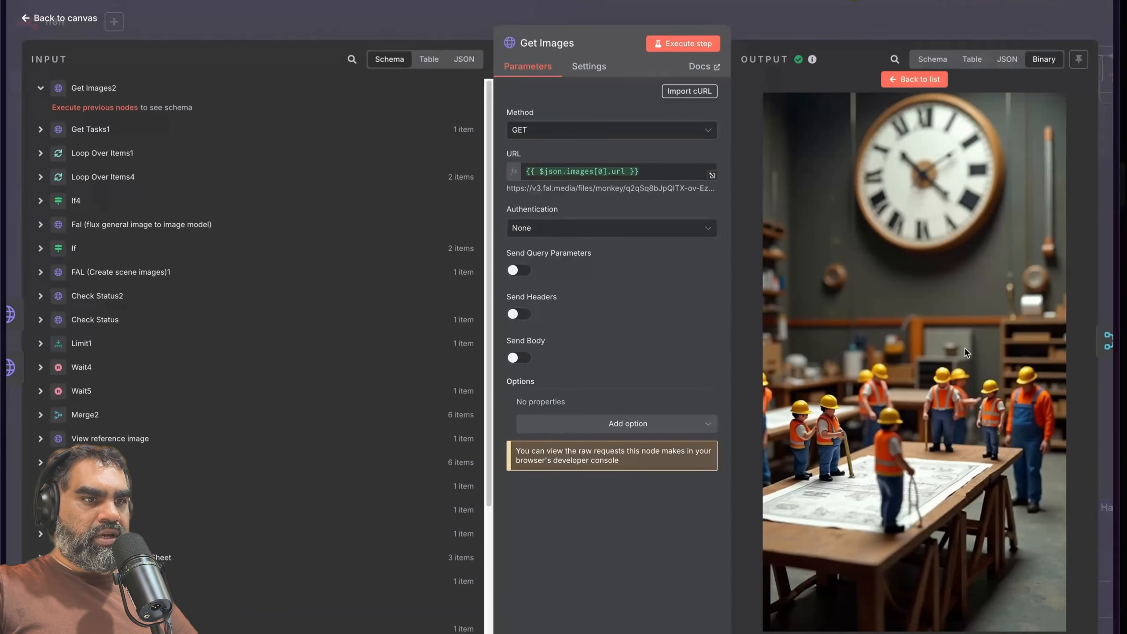
key("Escape")
Step: Deactivate the Limit1 node and rerun the workflow from its trigger with the FAL (Create scene images)1 data unpinned
scroll(483, 253, "left", 5)
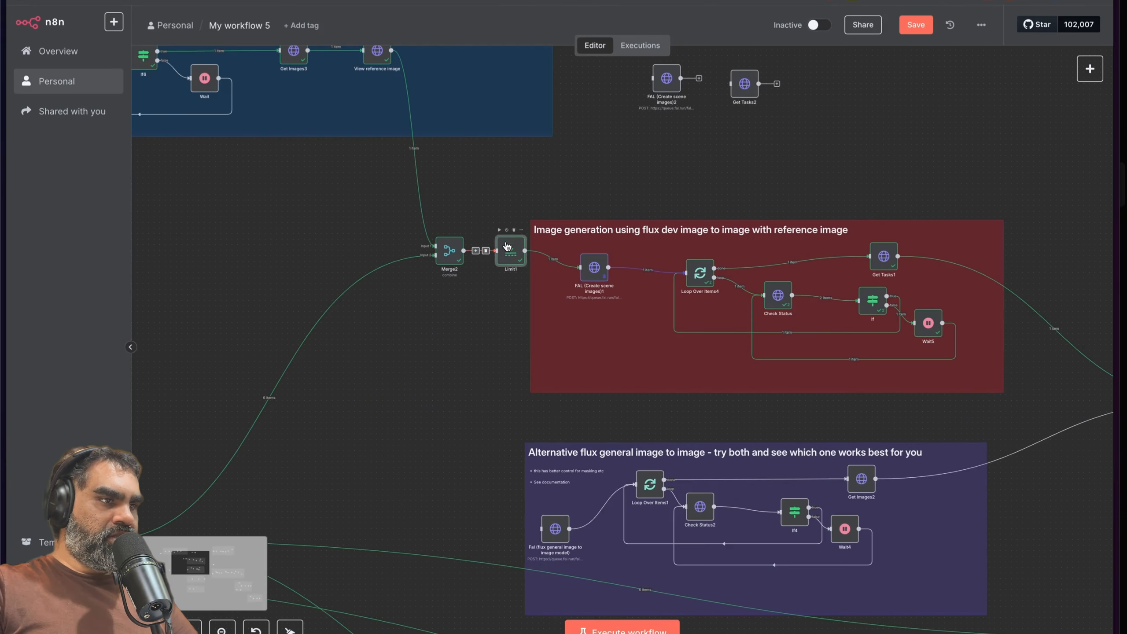
scroll(506, 360, "down", 5)
scroll(515, 357, "down", 5)
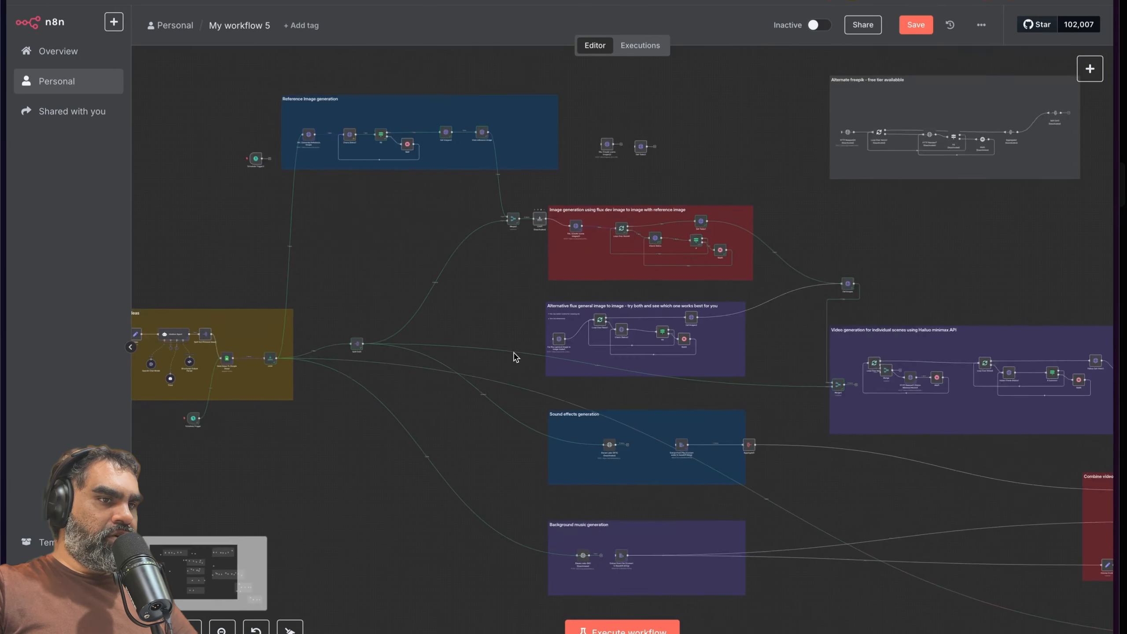
left_click(176, 386)
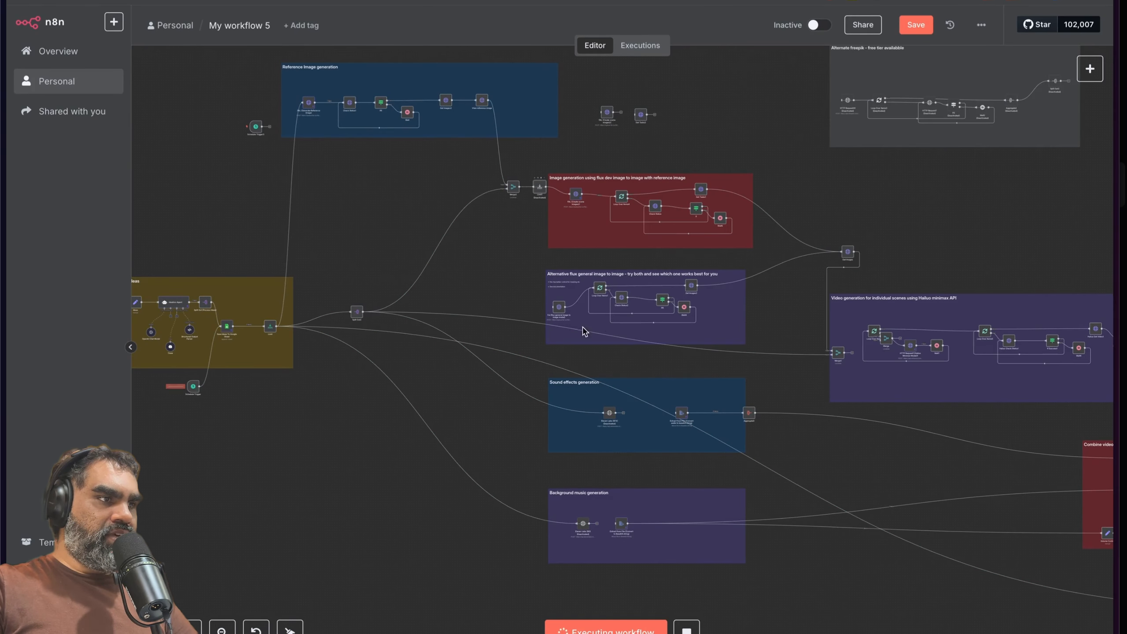
right_click(565, 243)
left_click(582, 336)
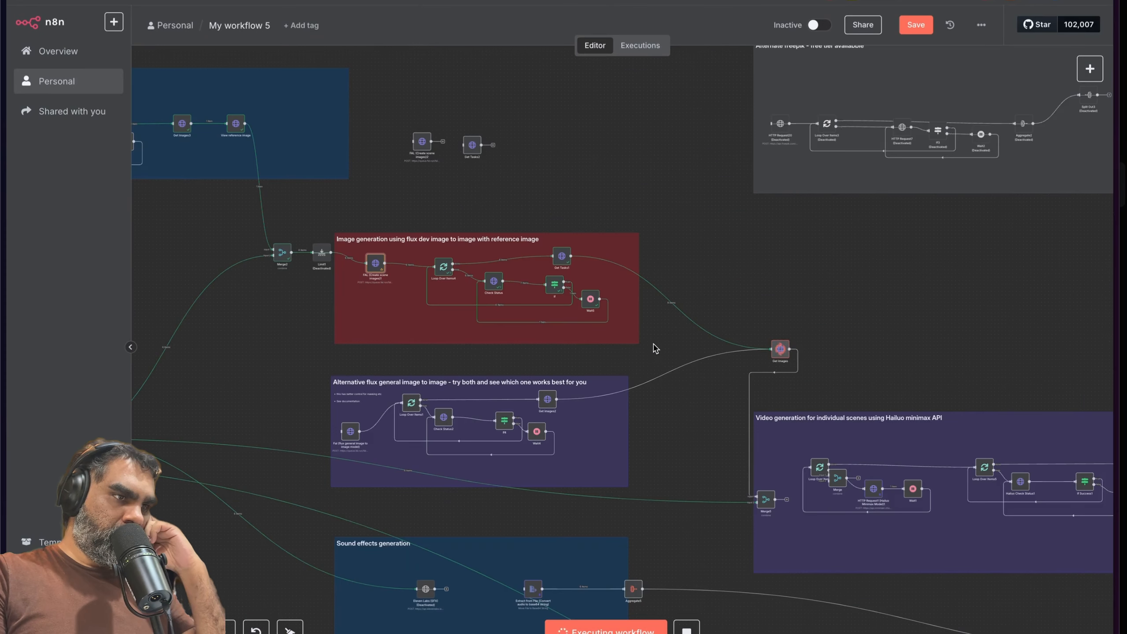
Step: View several of the scene images in the binary output of the Get Images node, one after another
scroll(656, 349, "up", 3)
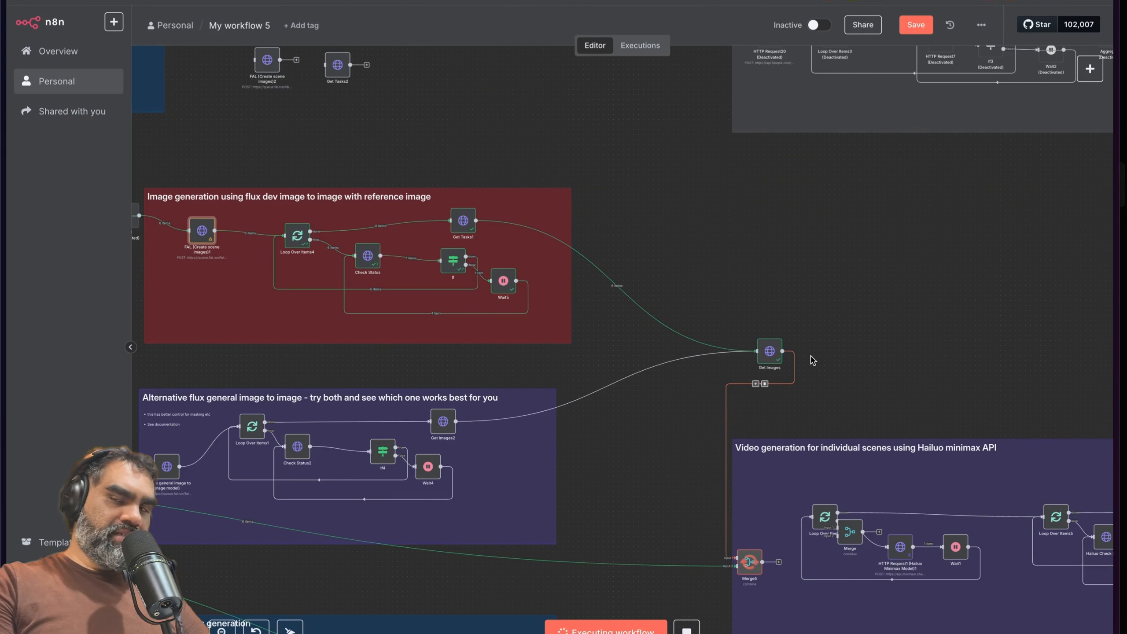
scroll(812, 359, "down", 1)
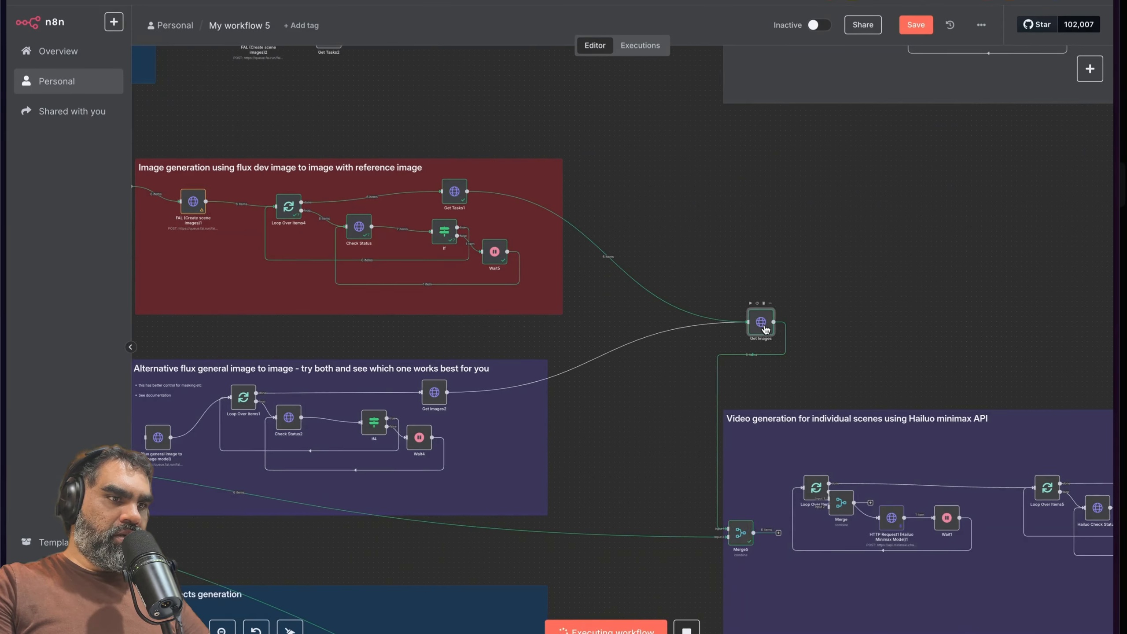
double_click(769, 321)
left_click(804, 295)
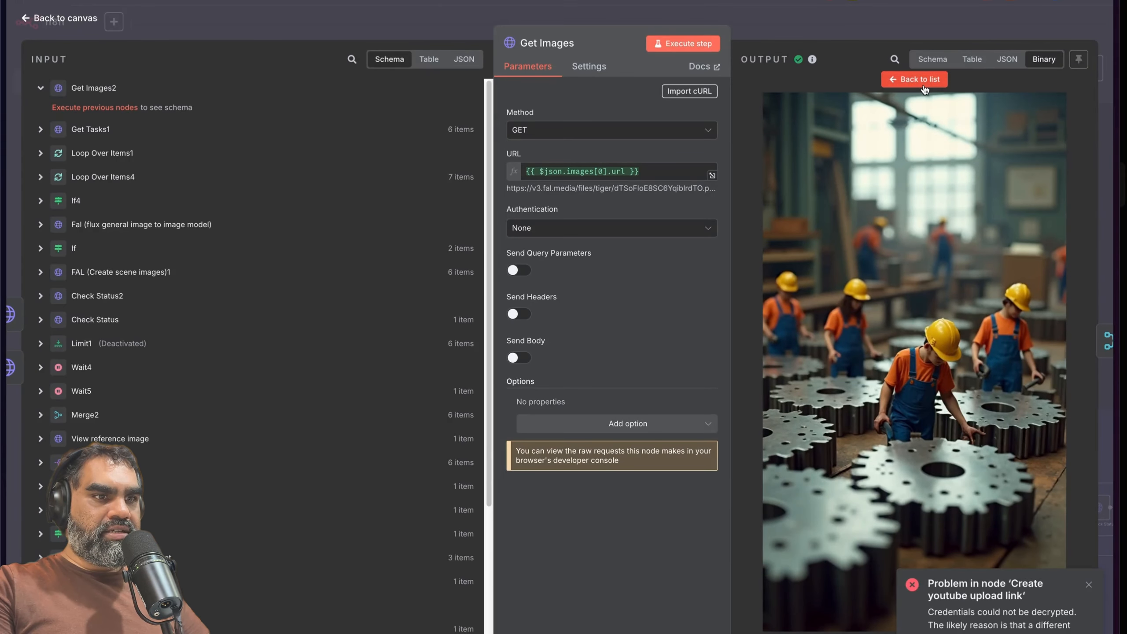
left_click(924, 87)
scroll(896, 377, "down", 10)
left_click(804, 322)
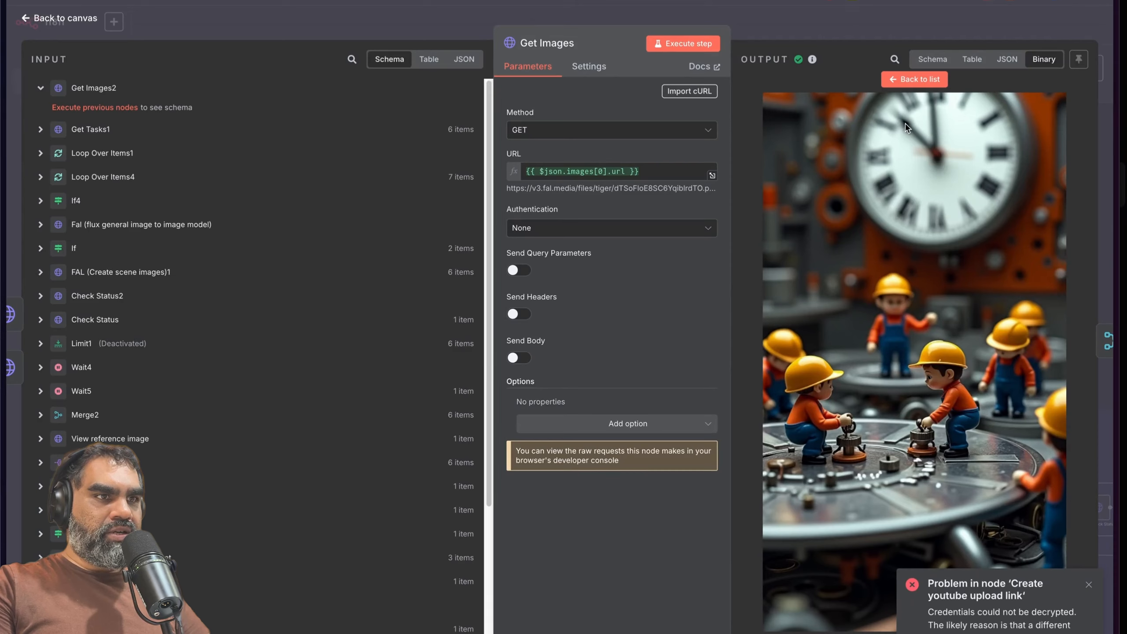
left_click(914, 79)
scroll(878, 486, "up", 1)
scroll(812, 409, "down", 2)
left_click(804, 574)
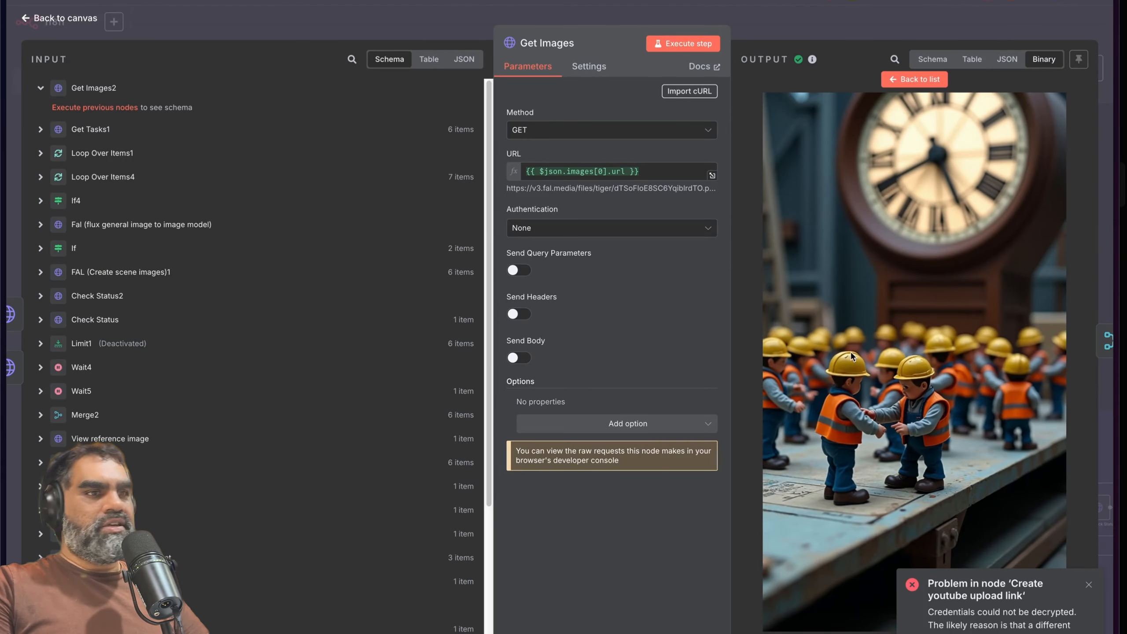
left_click(792, 34)
Step: Space out the Loop Over Items and Merge5 nodes at the start of the Hailuo video generation section and save the workflow
scroll(761, 294, "right", 4)
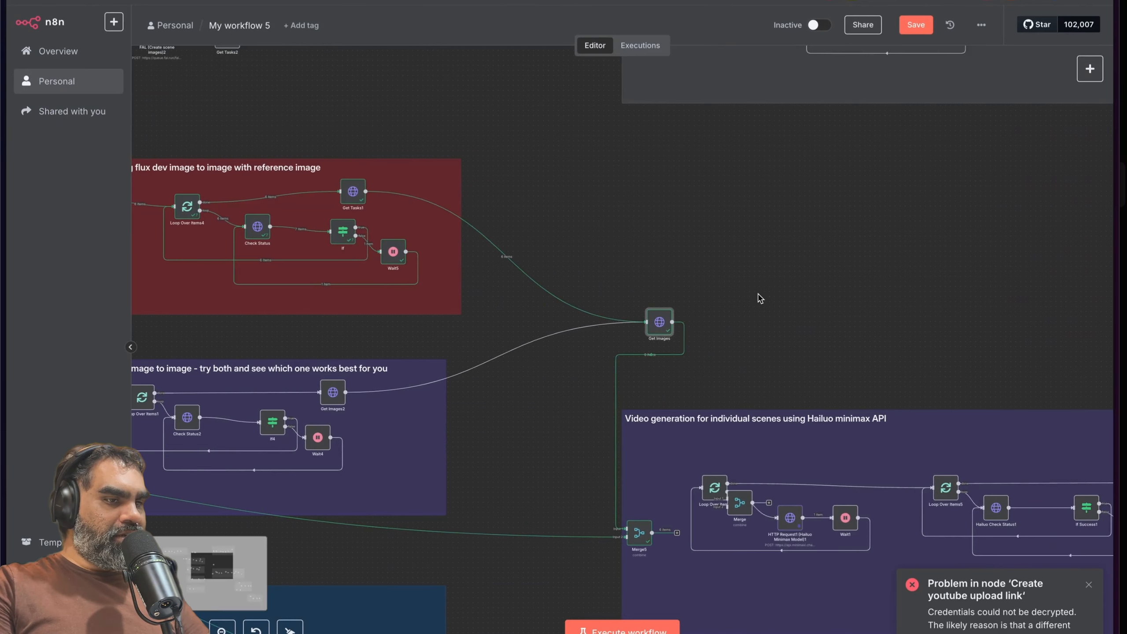
scroll(577, 511, "down", 4)
scroll(572, 384, "right", 1)
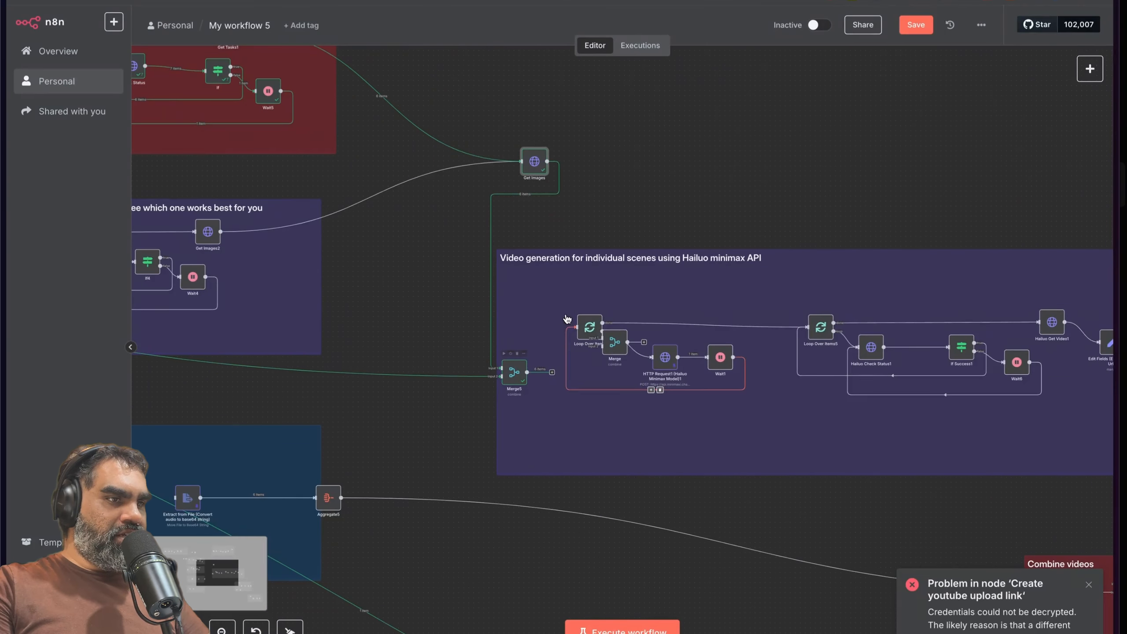
left_click_drag(584, 327, 565, 303)
left_click_drag(518, 373, 513, 373)
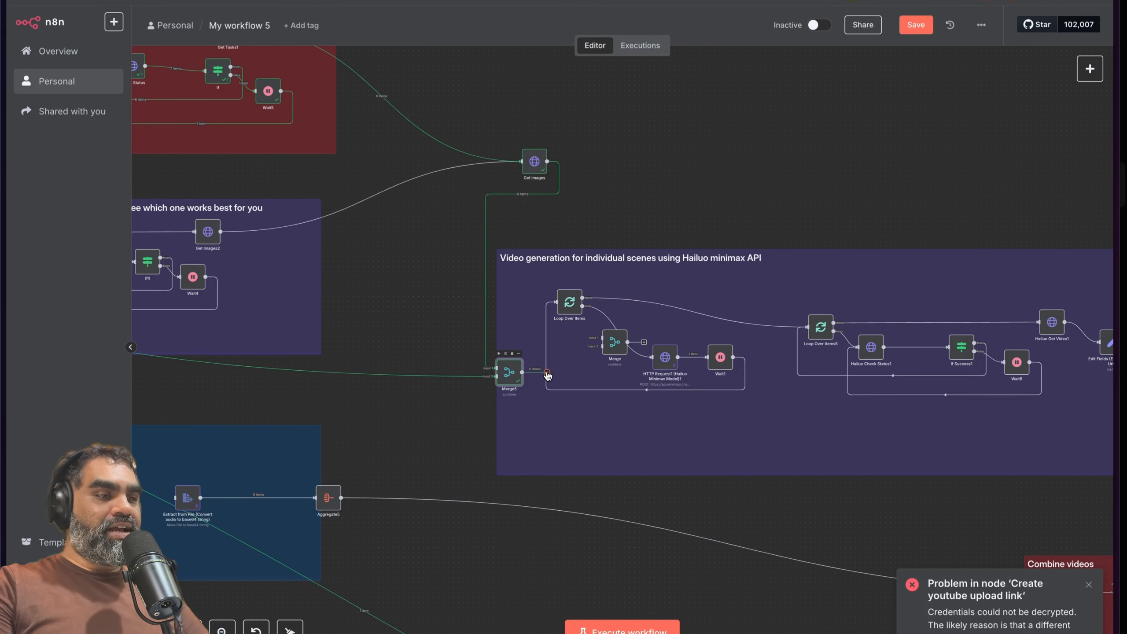
left_click_drag(518, 380, 513, 376)
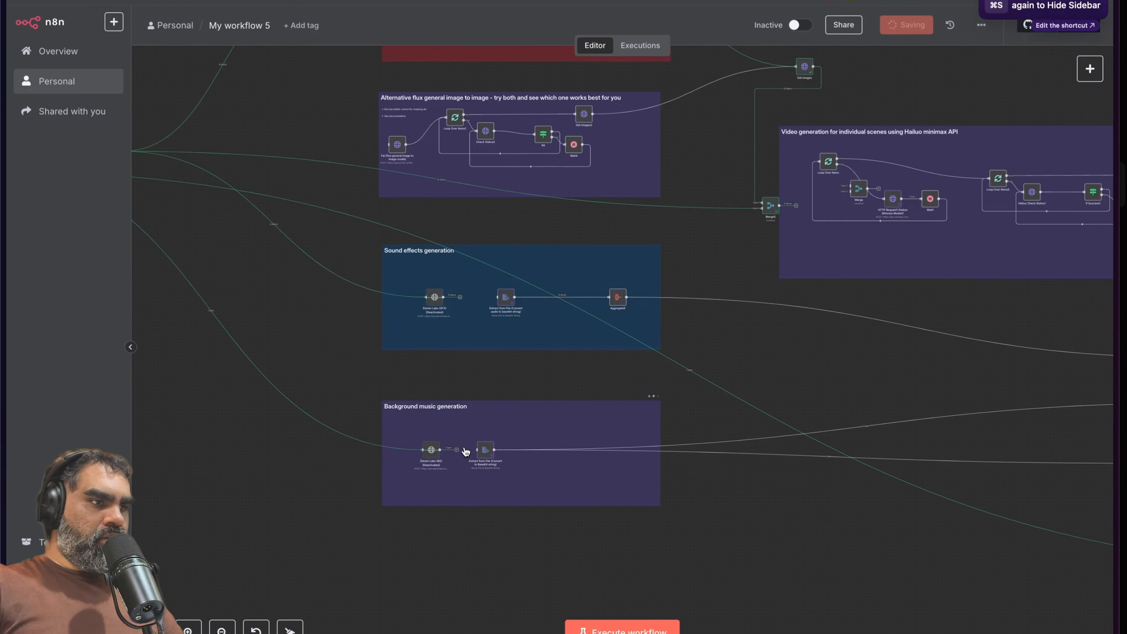
scroll(419, 452, "up", 3)
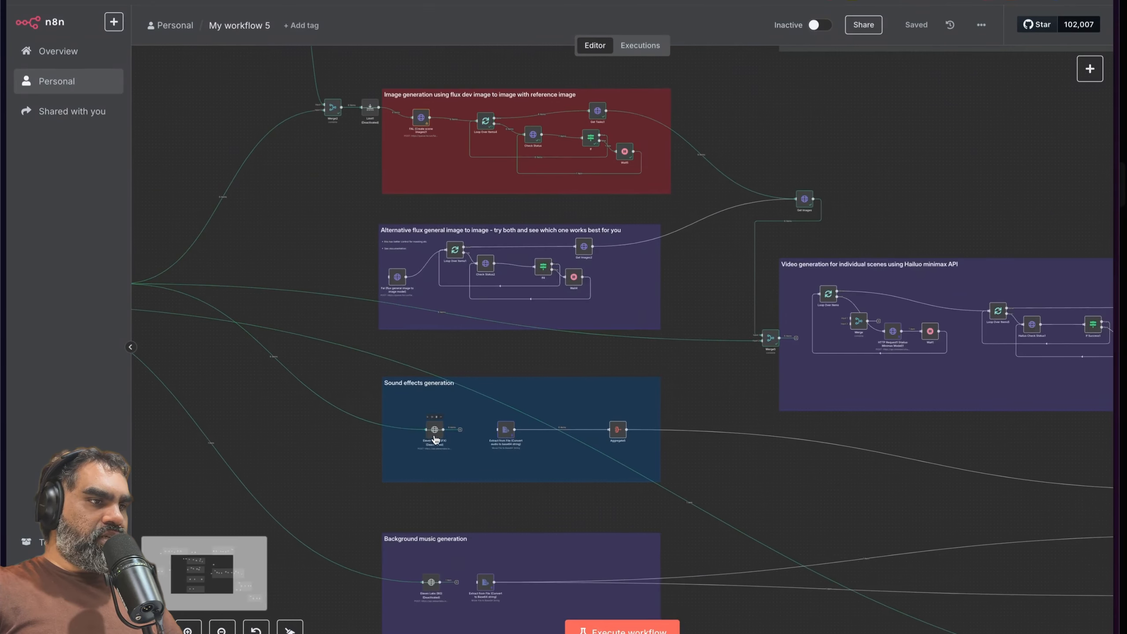
scroll(428, 345, "left", 5)
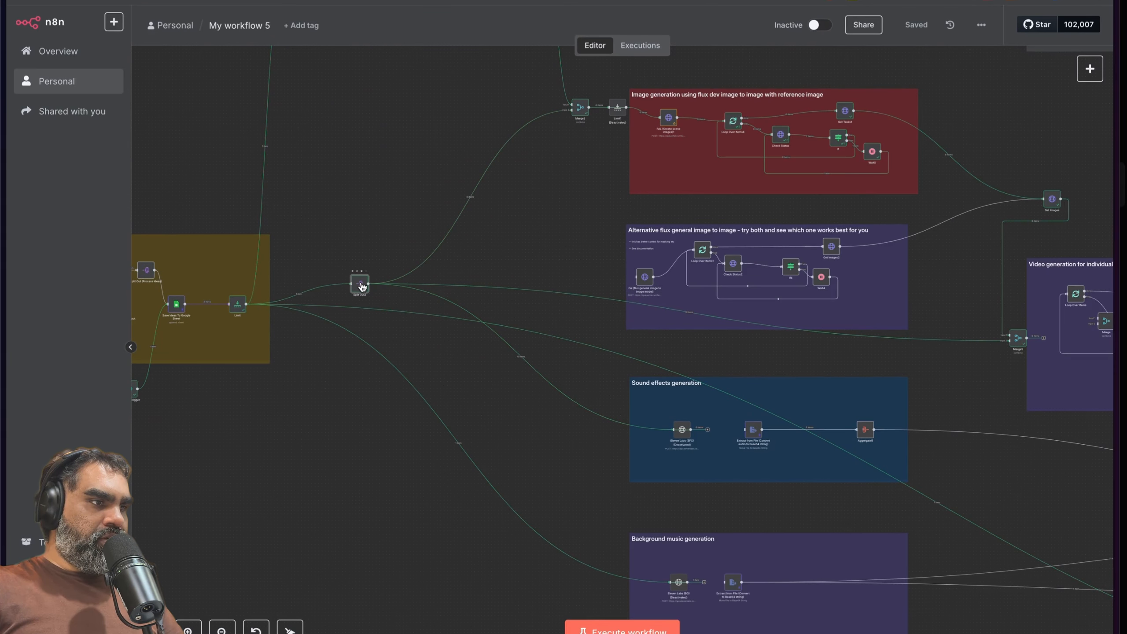
scroll(616, 431, "right", 2)
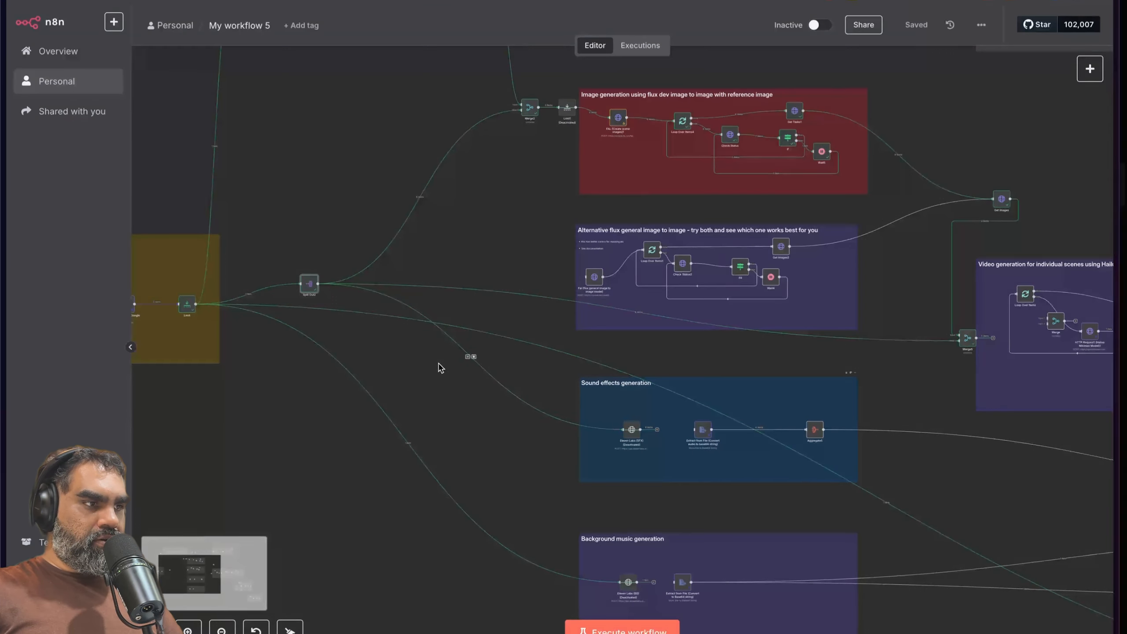
Step: Examine the six split-out items in the Split Out2 node's output table, especially the sceneSoundEffectsGenerationPrompt column, and return to the canvas
double_click(310, 284)
left_click(992, 63)
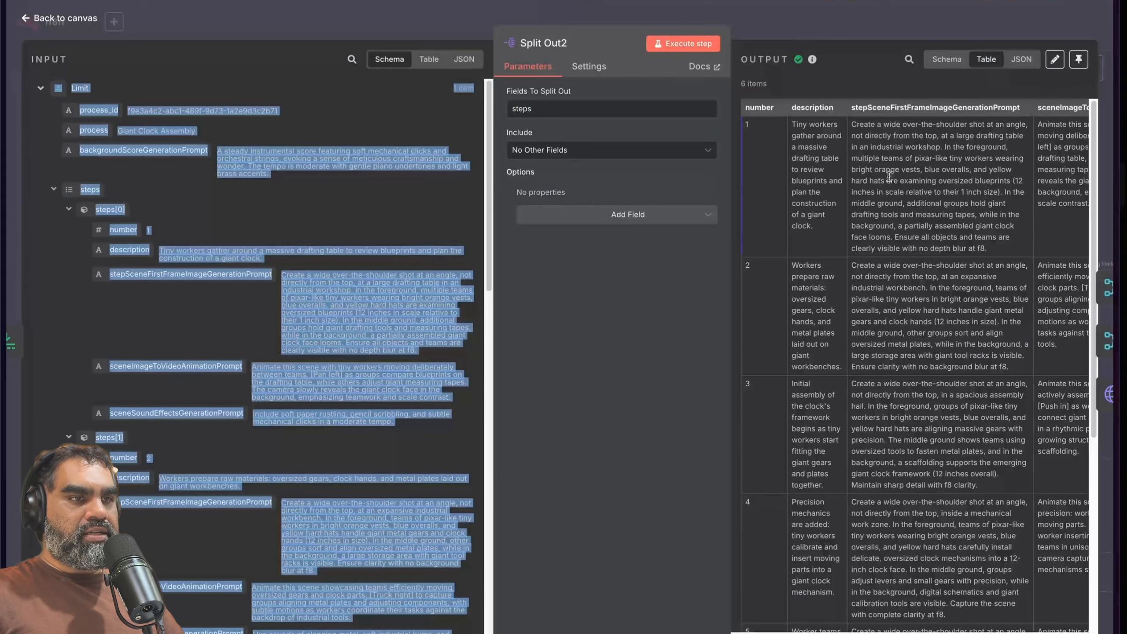
left_click(910, 144)
scroll(817, 340, "down", 6)
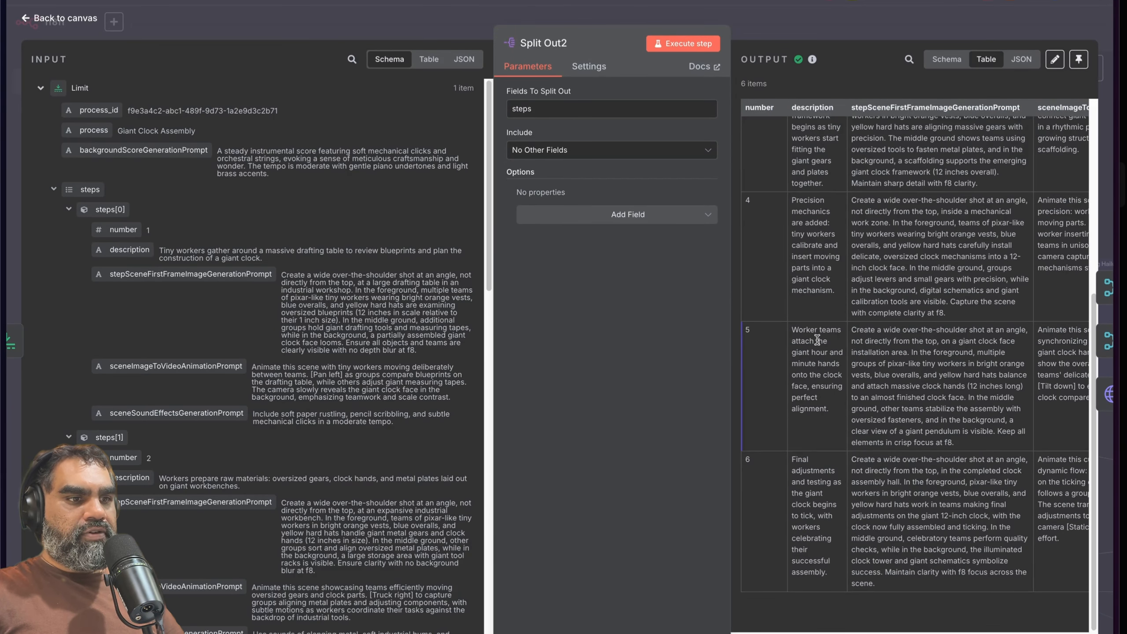
scroll(818, 340, "up", 6)
scroll(817, 340, "right", 3)
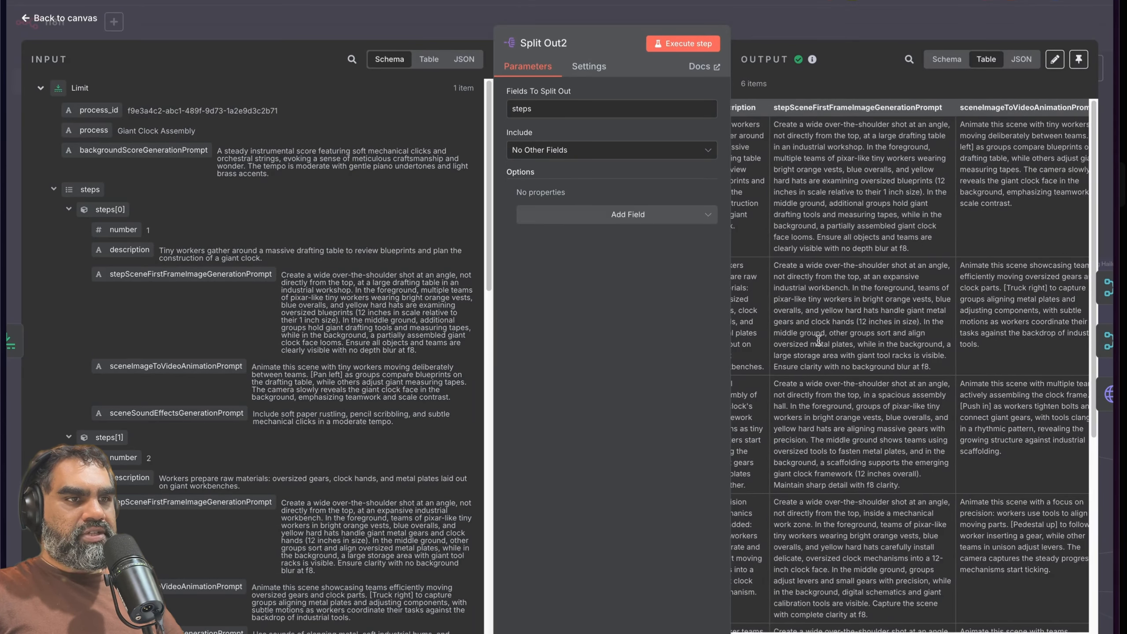
scroll(819, 341, "right", 2)
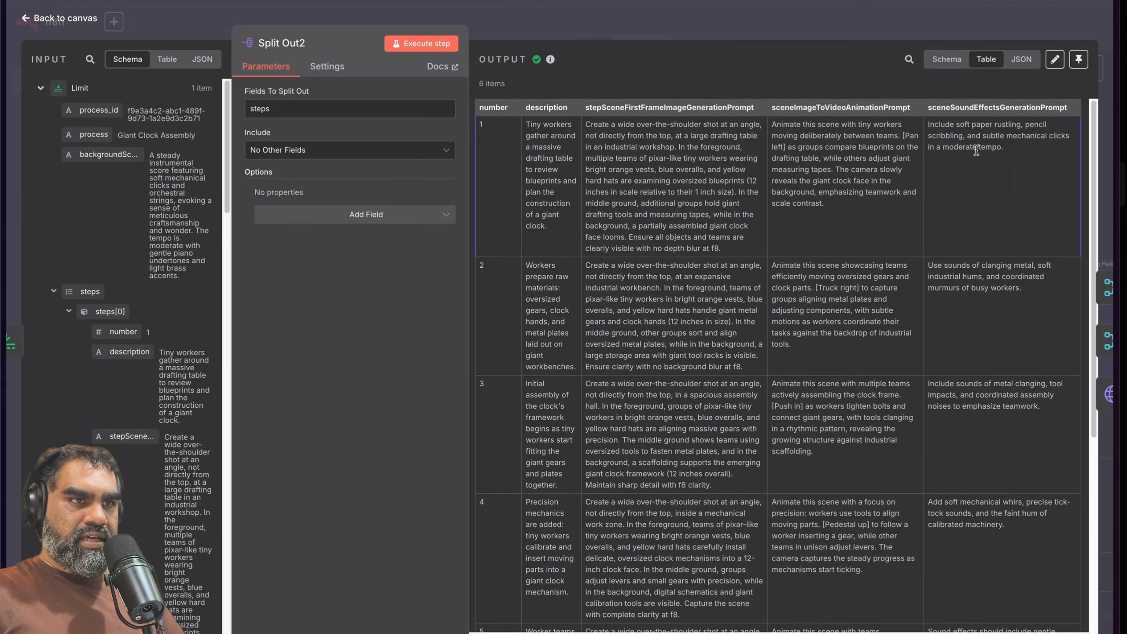
left_click_drag(976, 150, 588, 119)
left_click(967, 145)
double_click(995, 146)
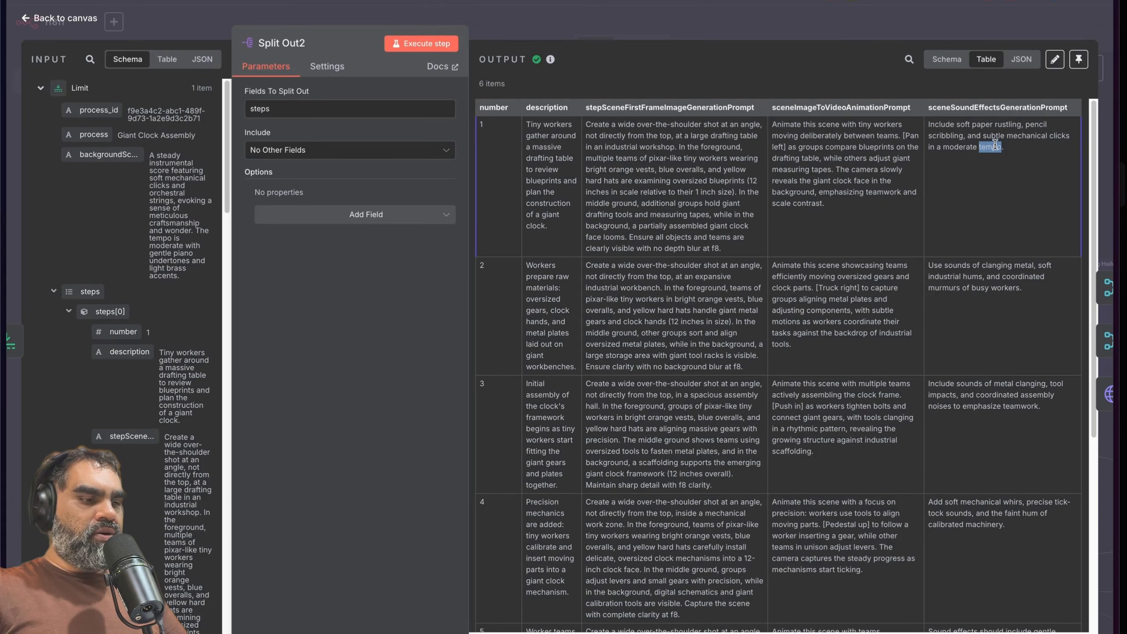
key("Escape")
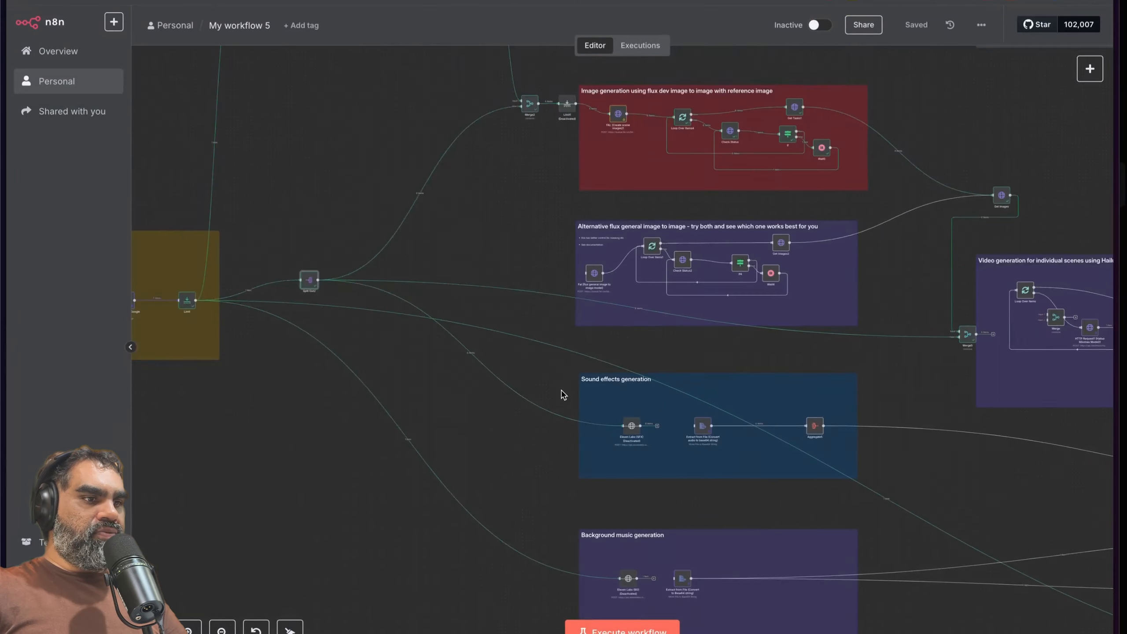
Step: Show the browser's tab sidebar and open elevenlabs.io in a new tab
scroll(562, 394, "down", 3)
scroll(563, 394, "right", 3)
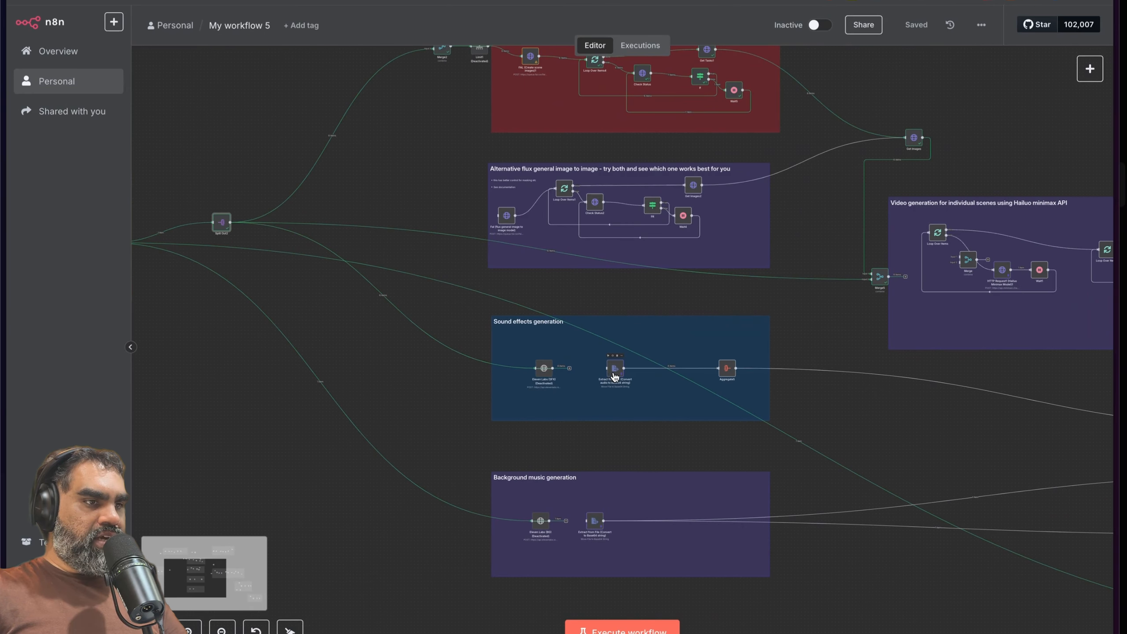
key("super+s")
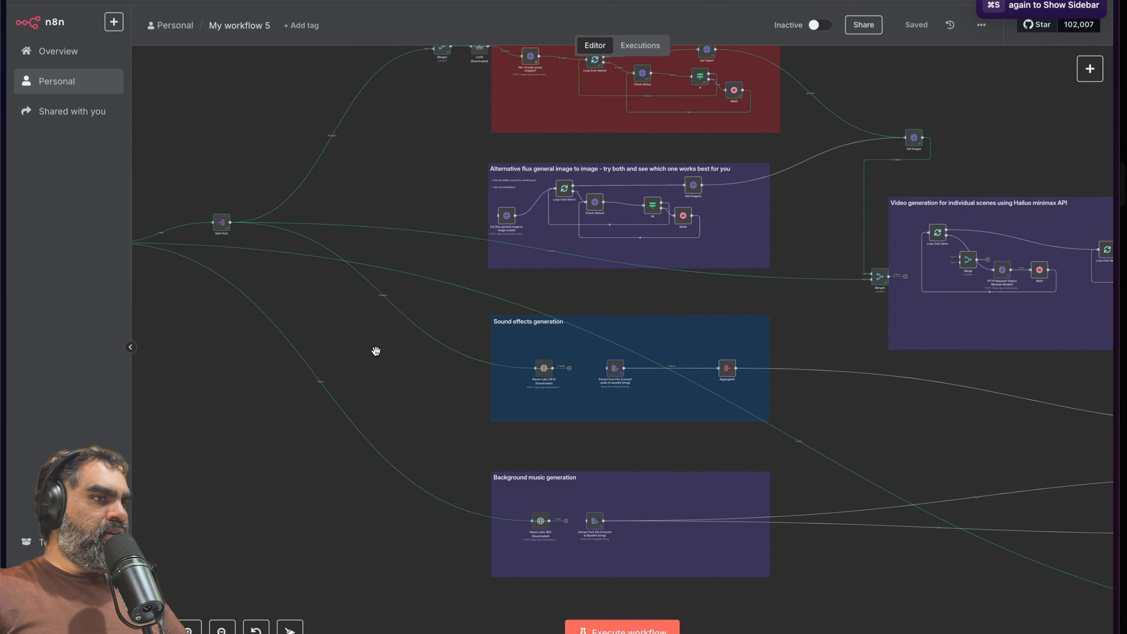
key("super+s")
key("super+t")
type("elevenlabs.io")
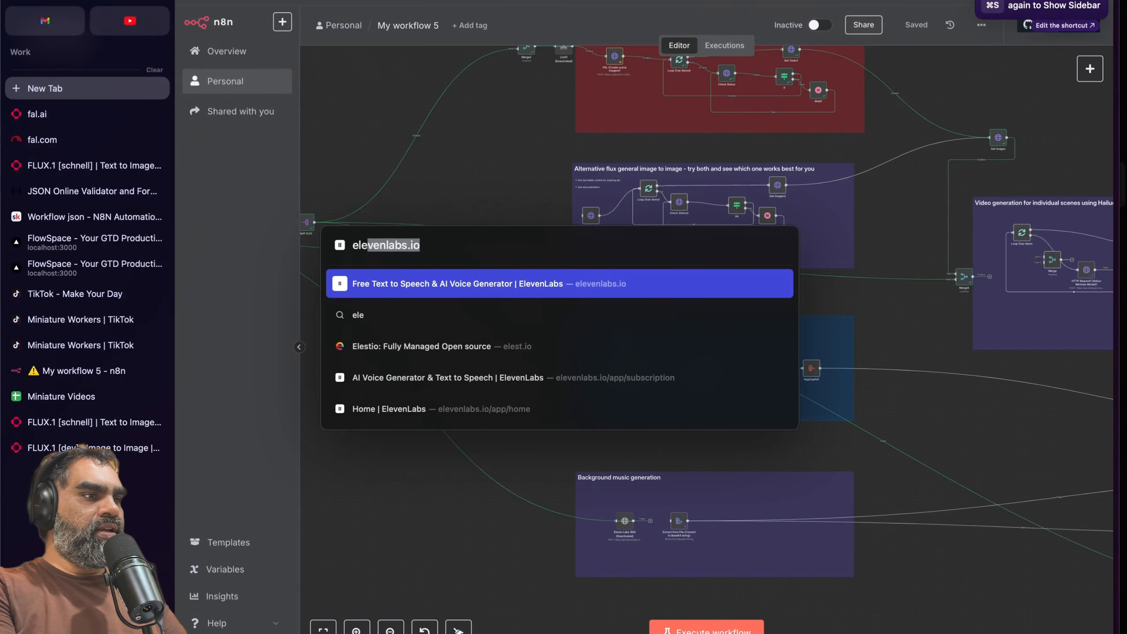
key("Return")
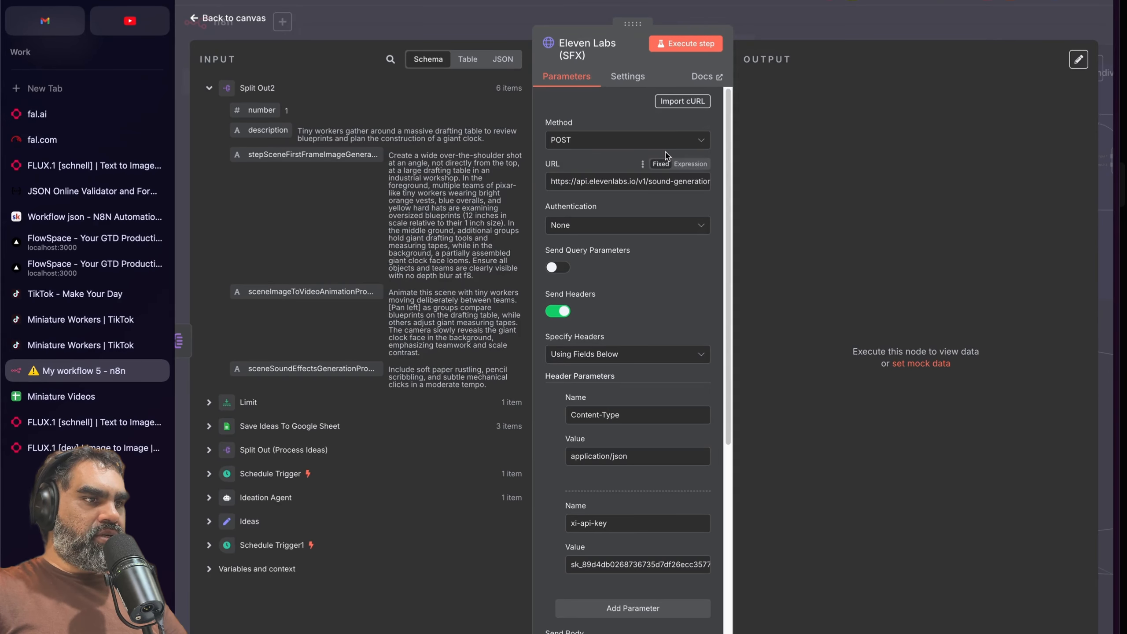
Step: Review the request URL and header parameters of the Eleven Labs (SFX) node, widening the node's settings area
left_click(715, 191)
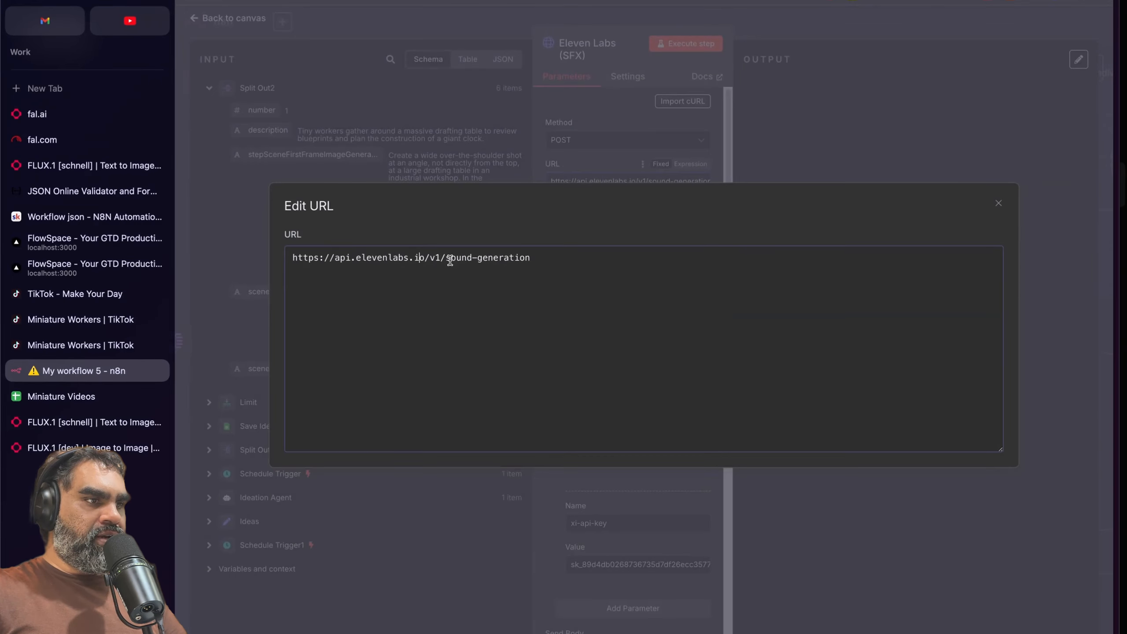
left_click_drag(420, 257, 542, 262)
left_click(542, 262)
double_click(542, 262)
left_click(589, 116)
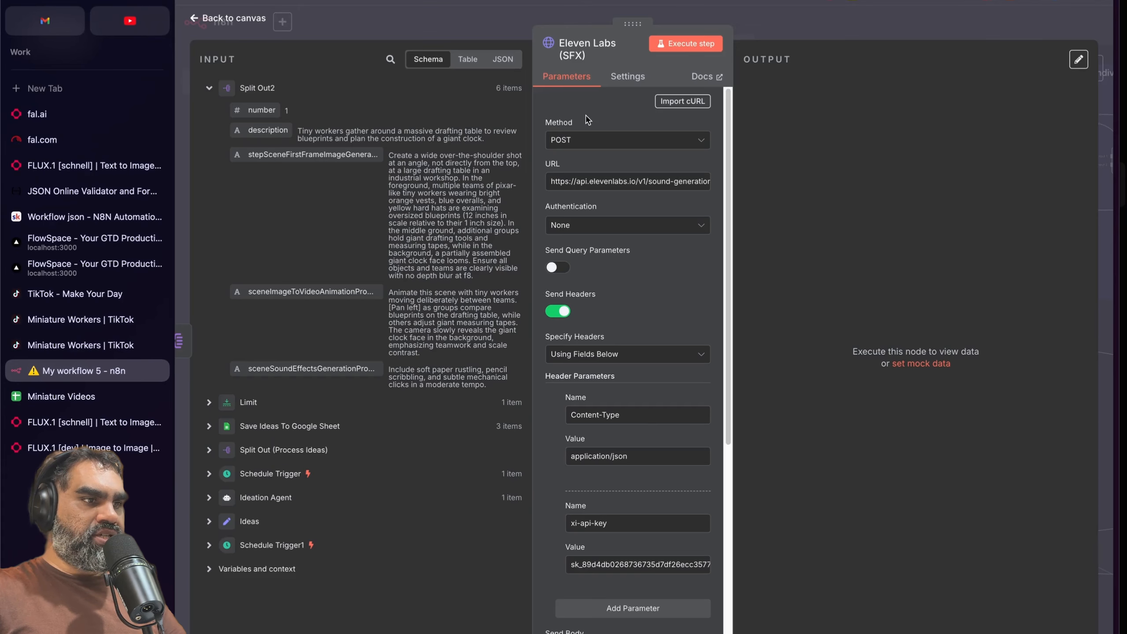
scroll(639, 288, "down", 3)
scroll(640, 299, "down", 4)
left_click_drag(609, 210, 559, 213)
scroll(559, 216, "up", 2)
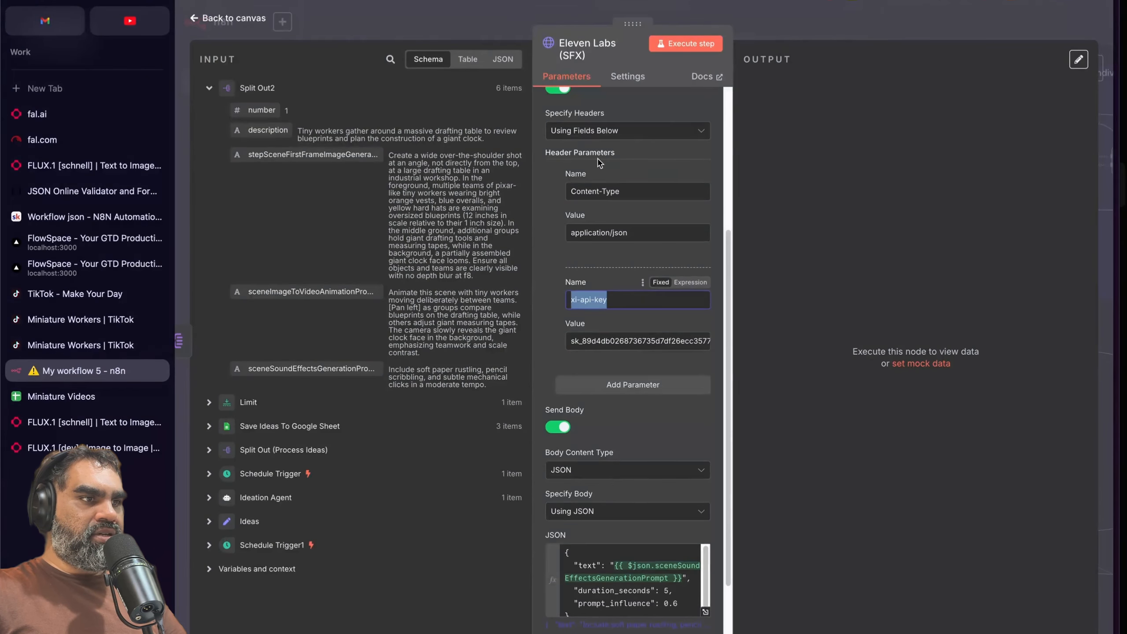
scroll(597, 166, "up", 2)
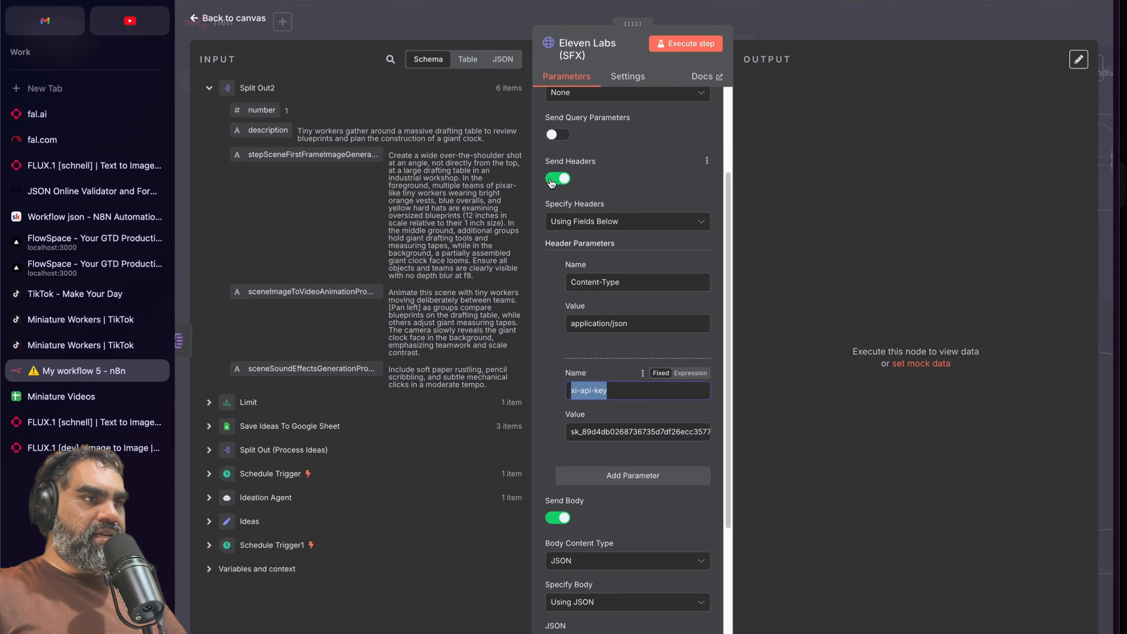
left_click_drag(735, 144, 832, 145)
scroll(659, 247, "up", 3)
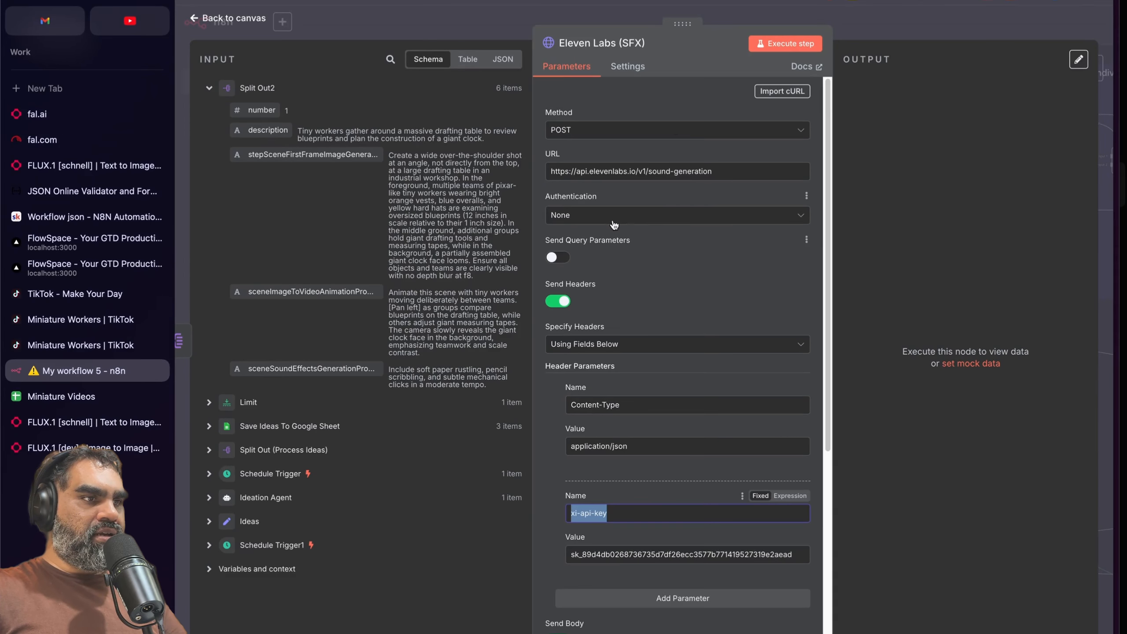
Step: Check the Eleven Labs (SFX) node's authentication choices, keeping None, and review its Content-Type and xi-api-key headers and body settings
left_click(727, 217)
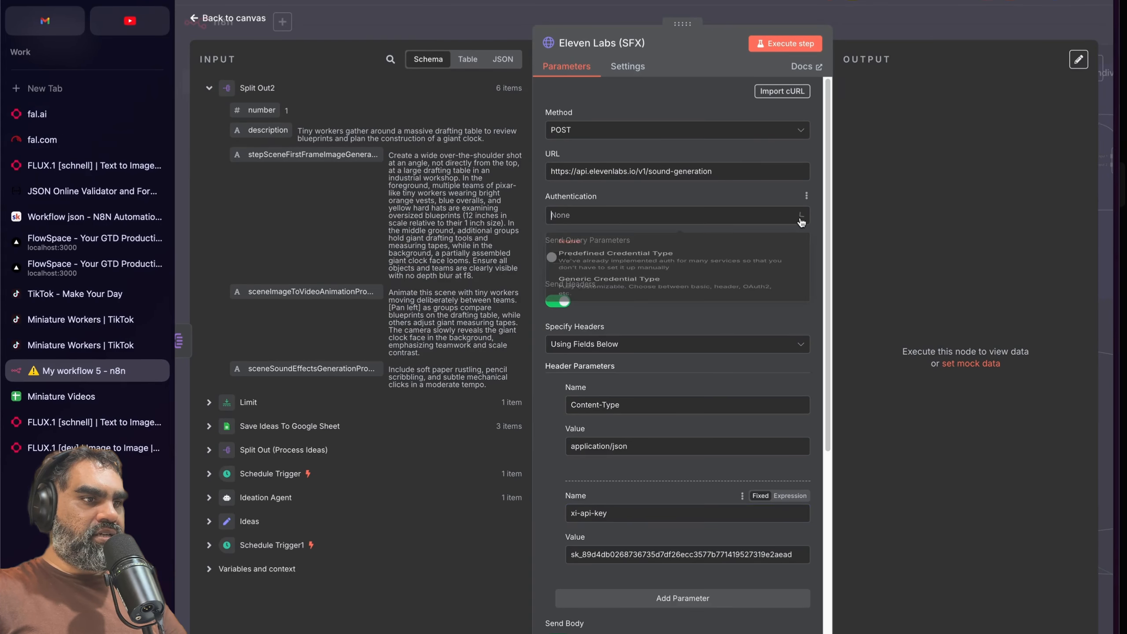
left_click(664, 242)
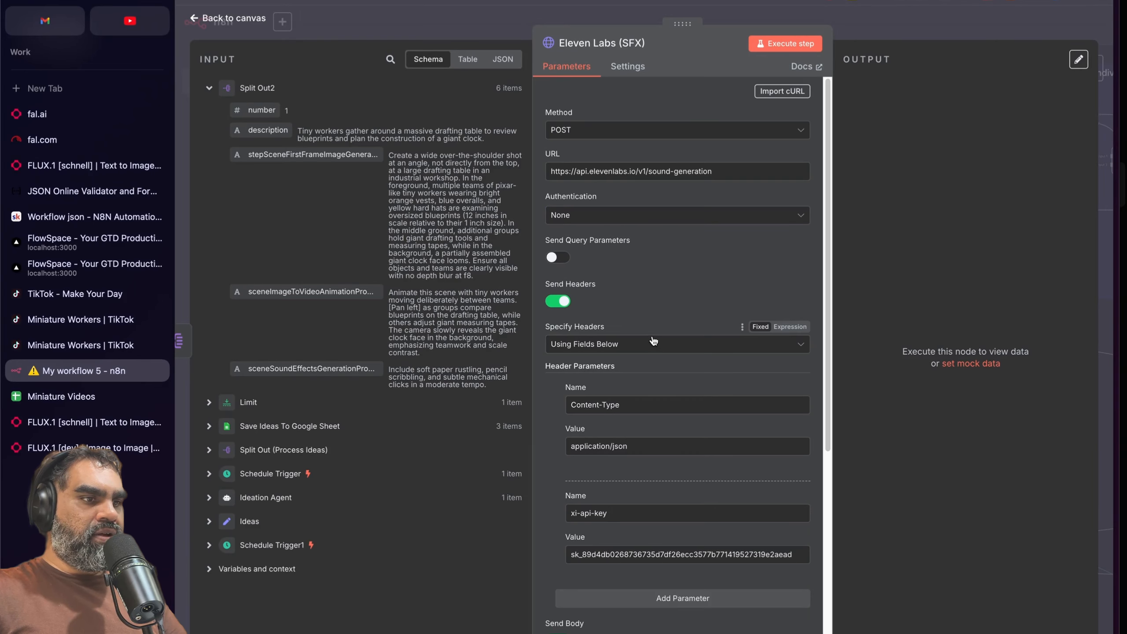
scroll(660, 326, "down", 2)
scroll(648, 400, "down", 1)
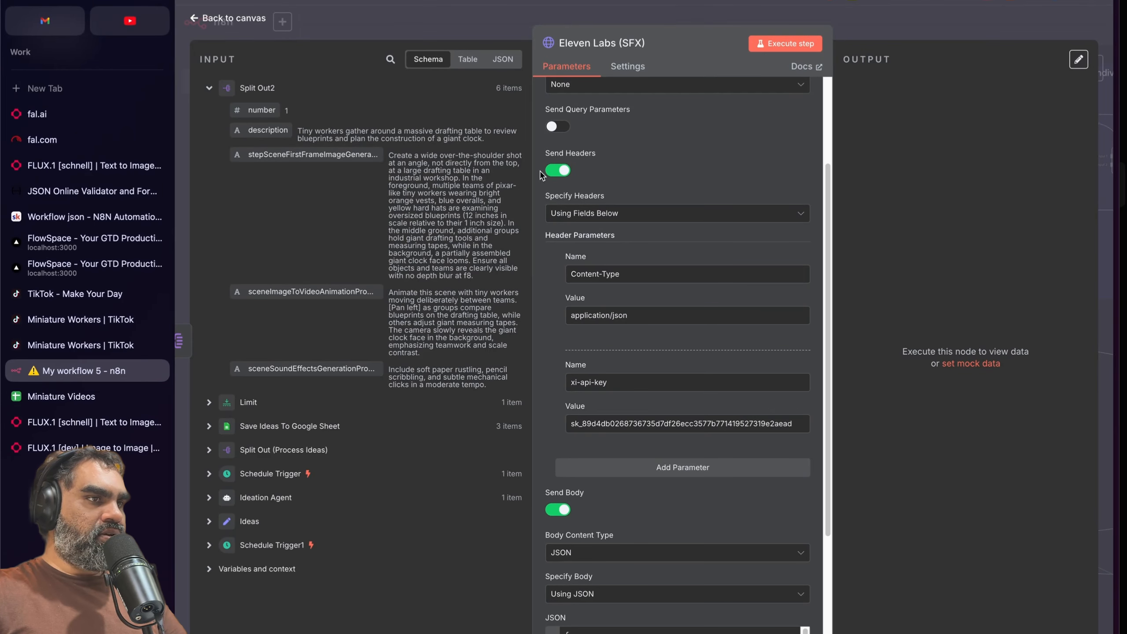
left_click_drag(683, 24, 588, 38)
scroll(582, 447, "down", 2)
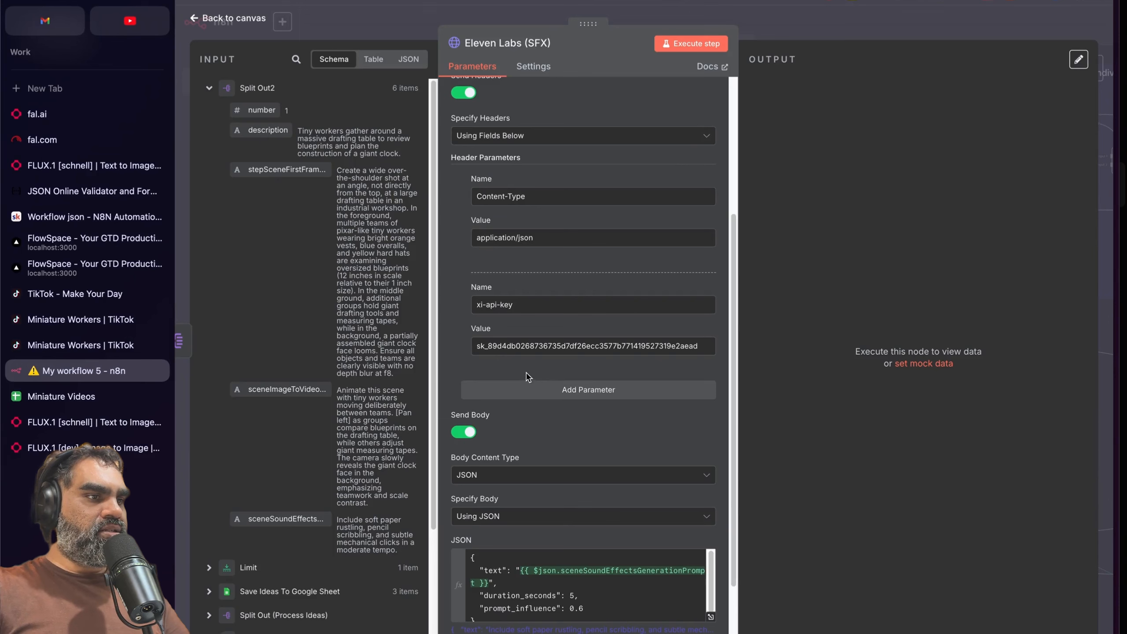
scroll(532, 212, "up", 2)
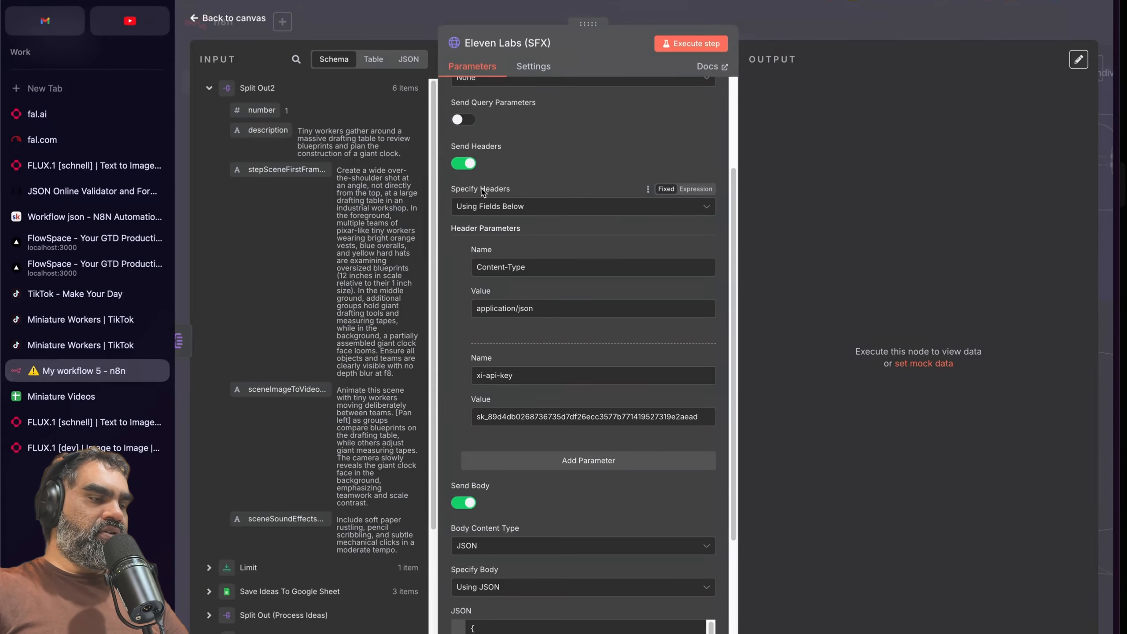
left_click_drag(572, 270, 476, 267)
left_click_drag(546, 309, 478, 311)
scroll(498, 346, "down", 2)
left_click(518, 306)
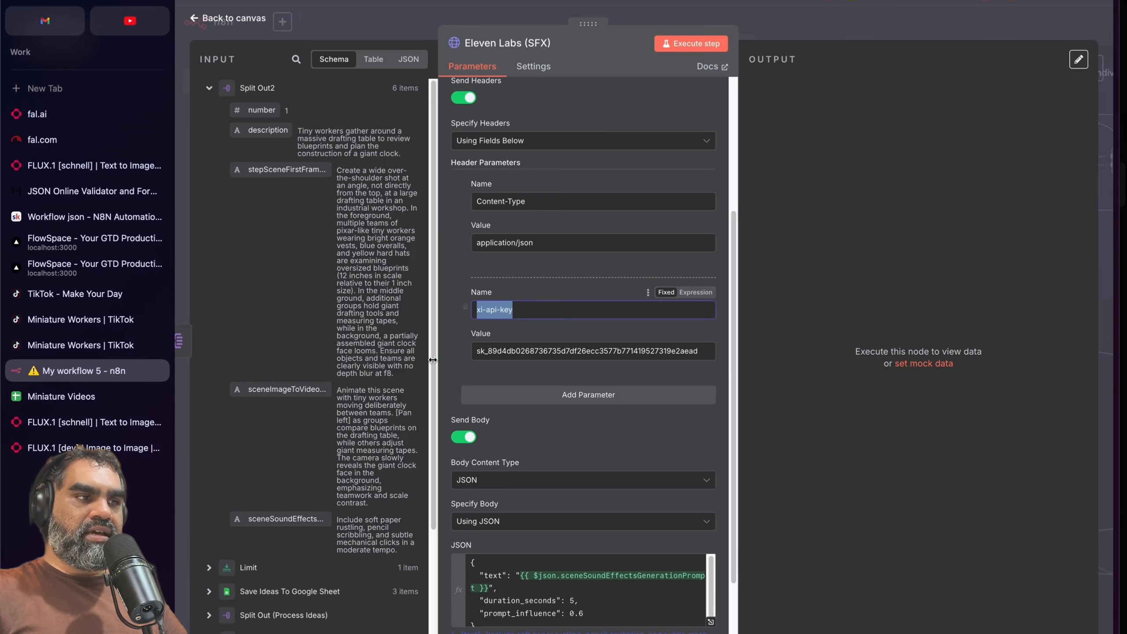
left_click(508, 309)
scroll(540, 317, "down", 3)
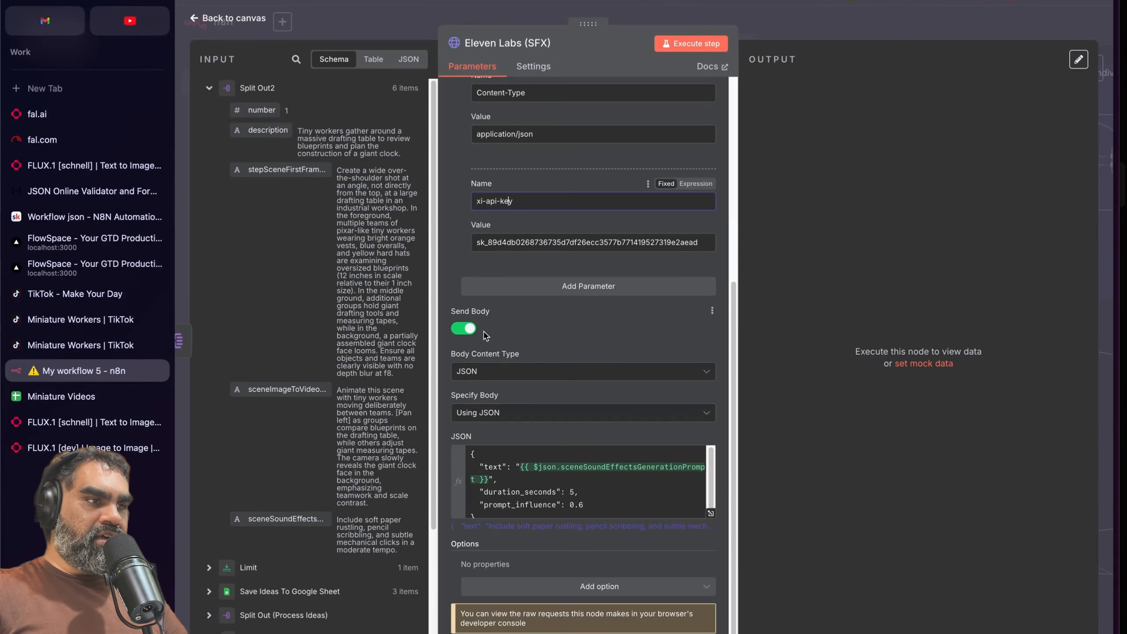
Step: Open the JSON body expression in the enlarged editor and widen the list of previous nodes' fields
left_click(710, 513)
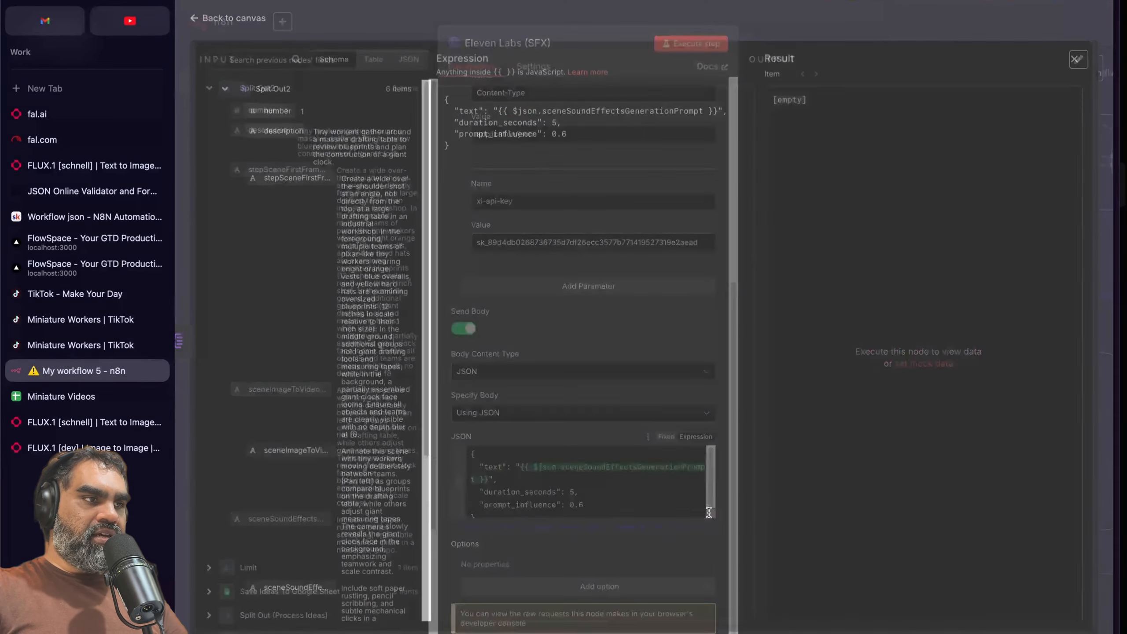
key("Escape")
key("Return")
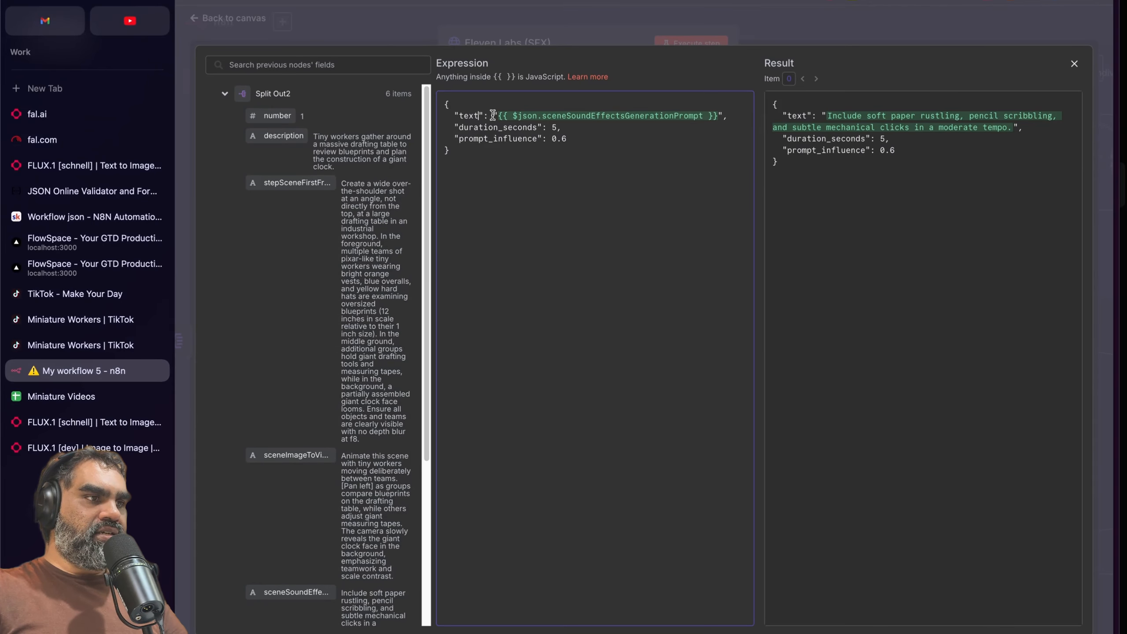
left_click(53, 2)
scroll(147, 242, "down", 5)
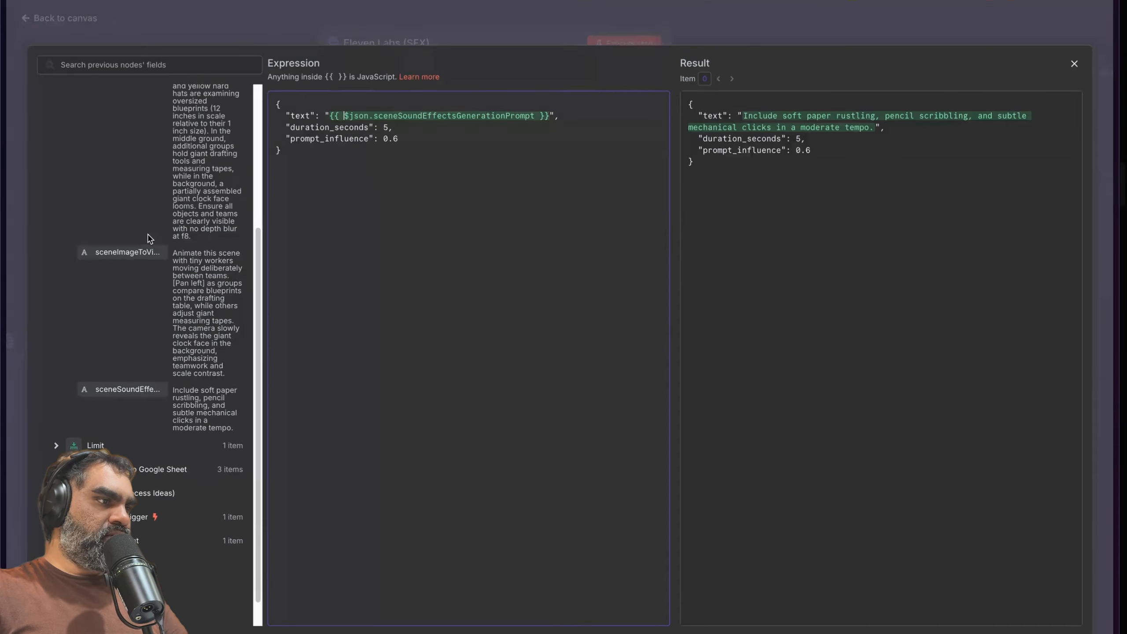
scroll(148, 238, "up", 5)
left_click_drag(265, 206, 449, 218)
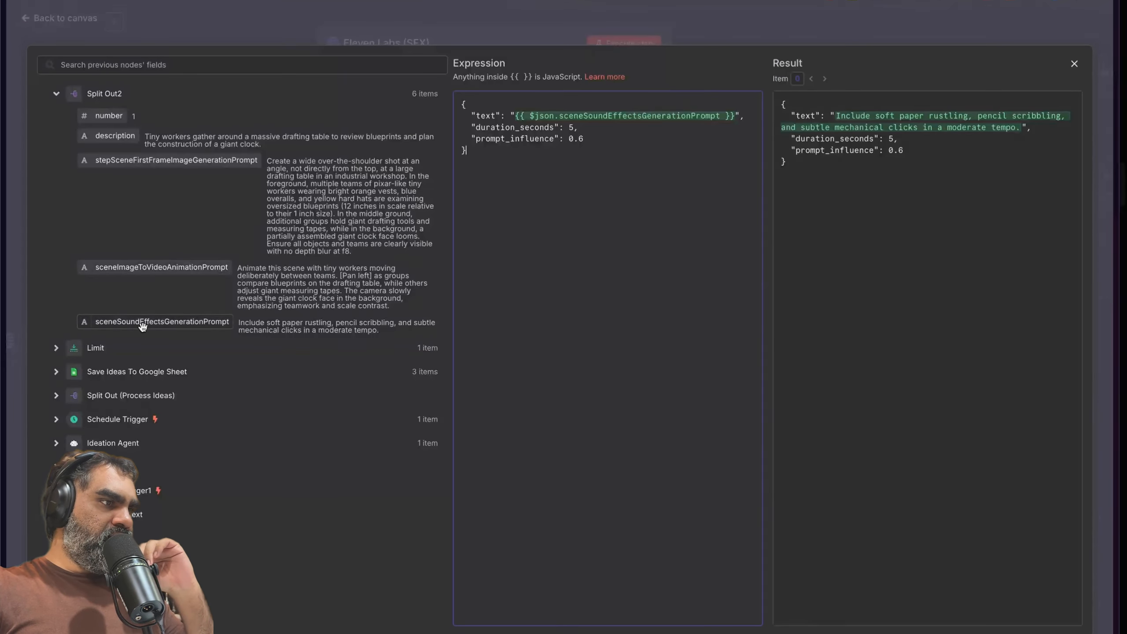
Step: Demonstrate mapping sceneSoundEffectsGenerationPrompt by inserting it after the JSON body's closing brace, and delete that extra expression
left_click_drag(143, 326, 530, 322)
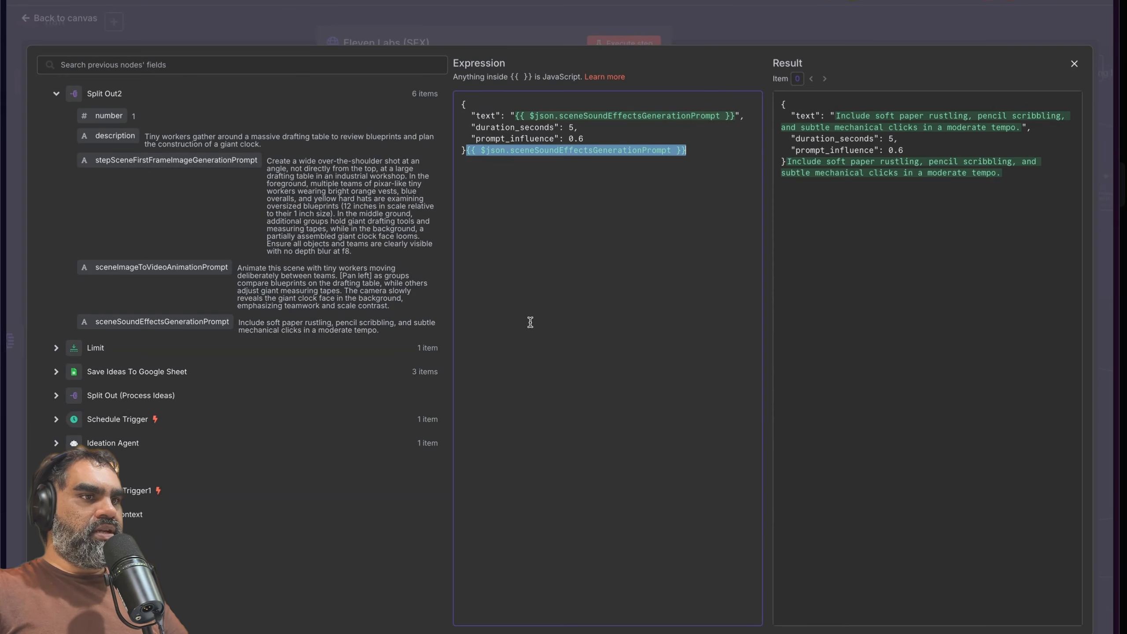
left_click_drag(789, 160, 988, 176)
left_click(984, 179)
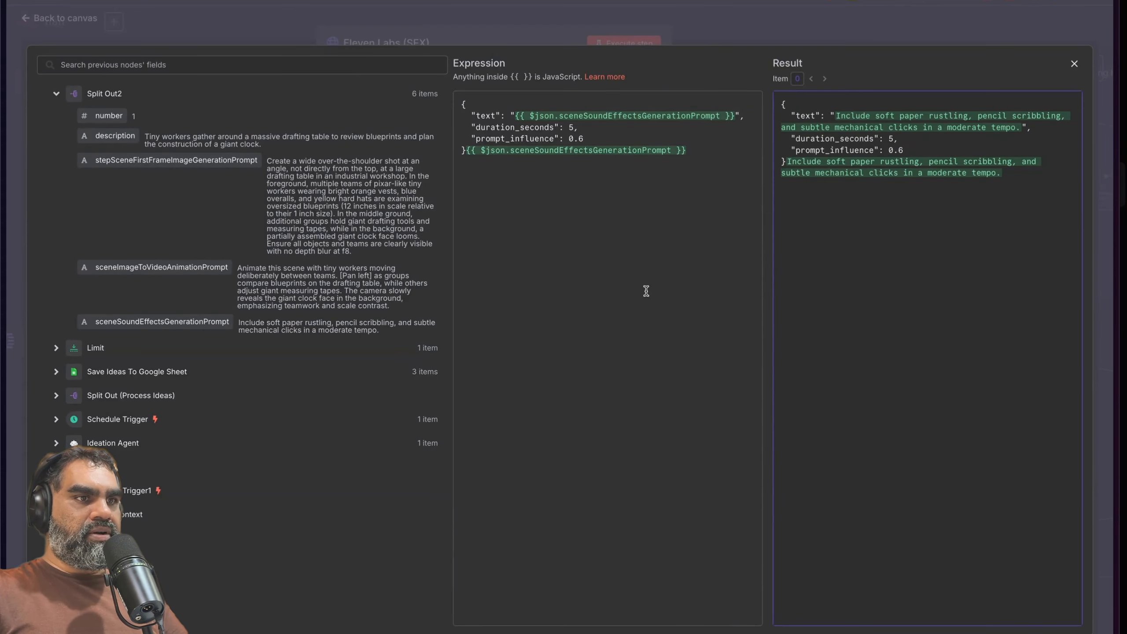
left_click_drag(470, 151, 698, 150)
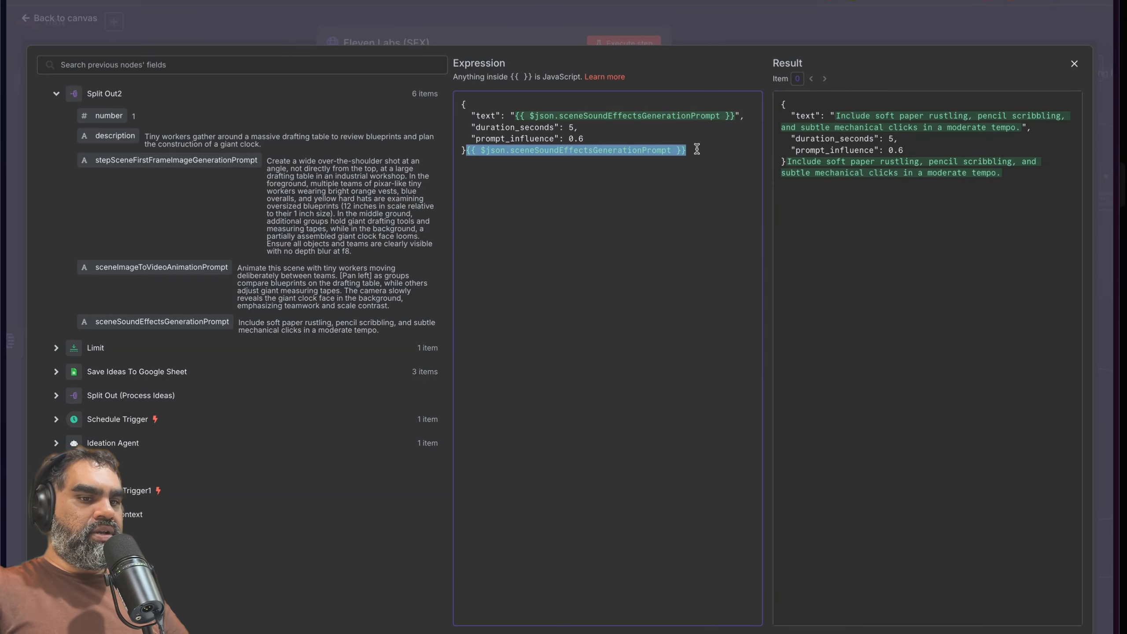
key("BackSpace")
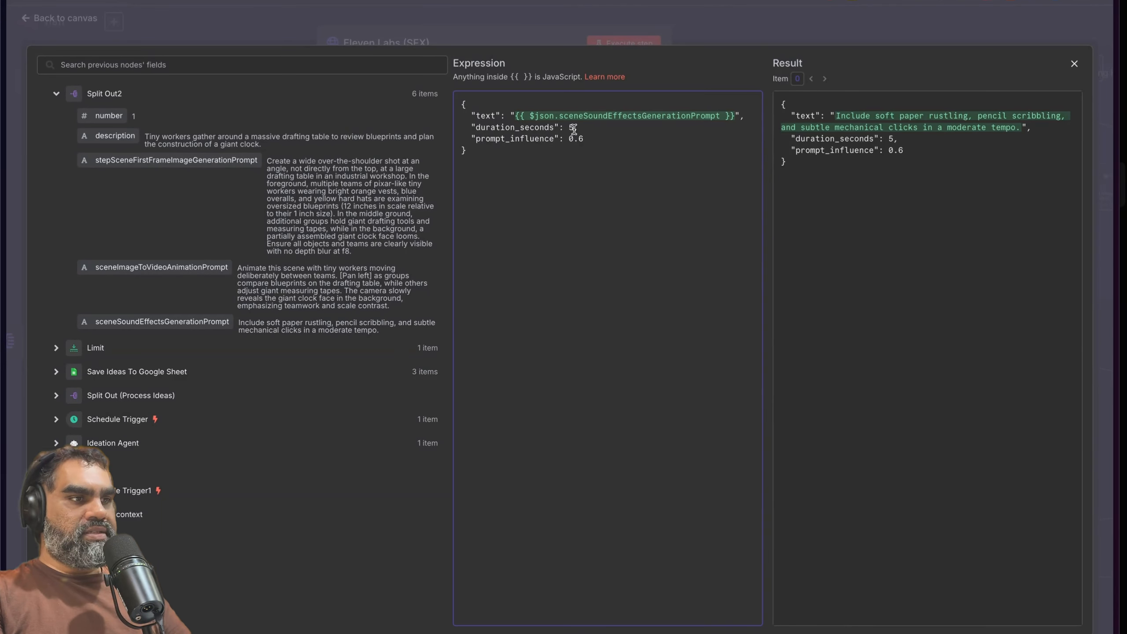
Step: Check the duration_seconds and prompt_influence entries in the JSON body, and close the Eleven Labs (SFX) node
mouse_move(581, 140)
left_mouse_down()
mouse_move(568, 140)
mouse_move(603, 140)
left_mouse_up()
left_click(568, 159)
left_click(604, 140)
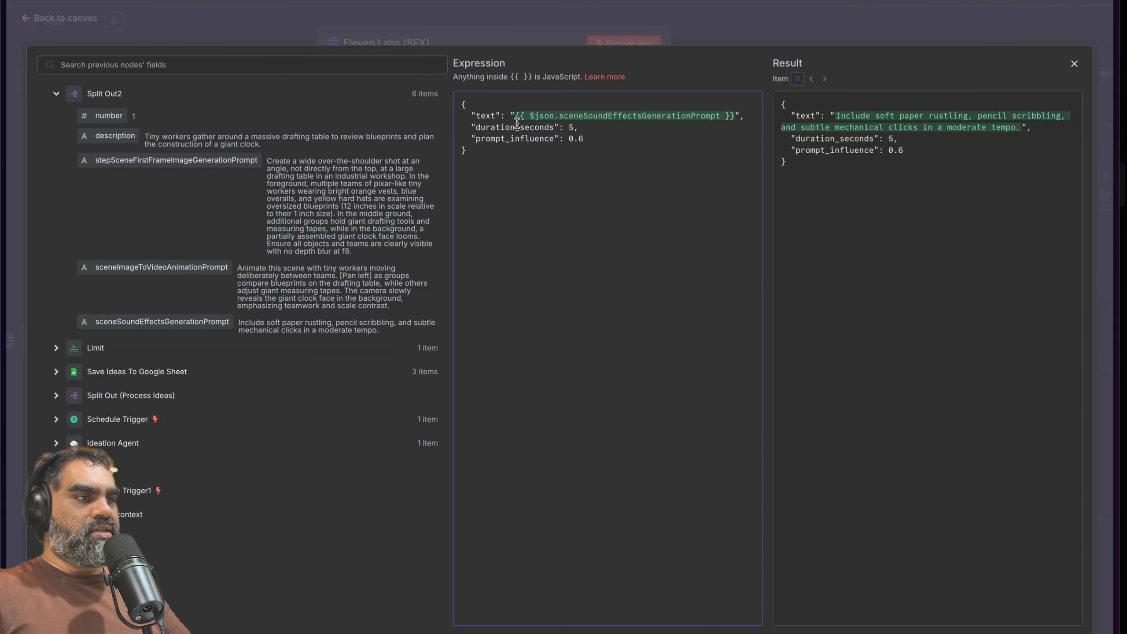
left_click(480, 39)
left_click(455, 25)
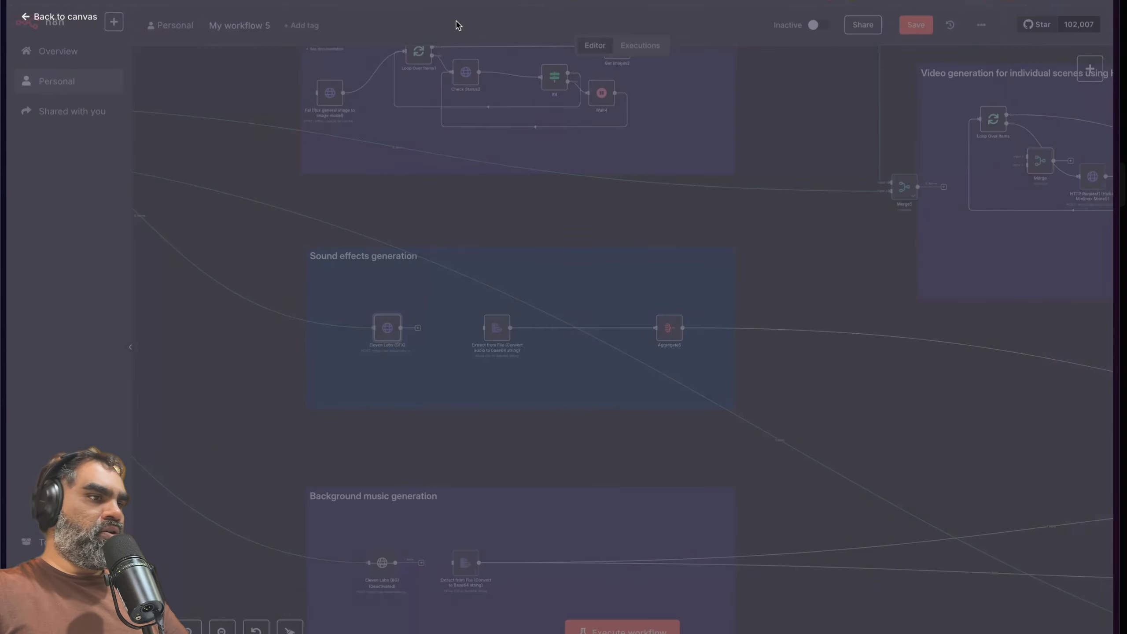
Step: Review the settings of the Extract from File node in the Sound effects generation group and return to the canvas
scroll(470, 279, "left", 5)
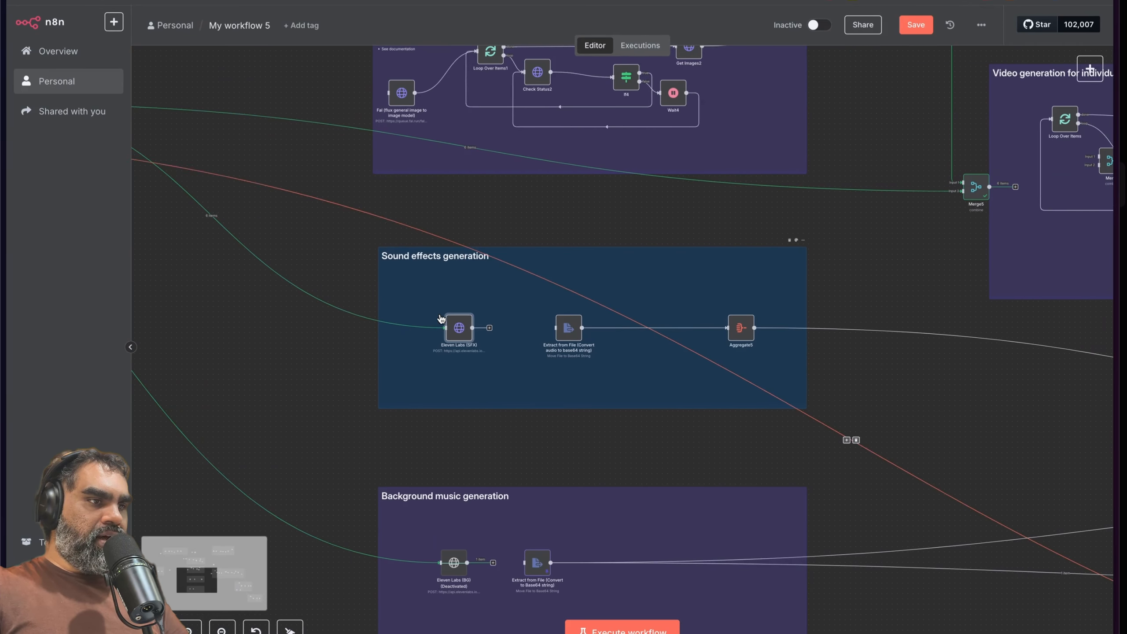
double_click(568, 328)
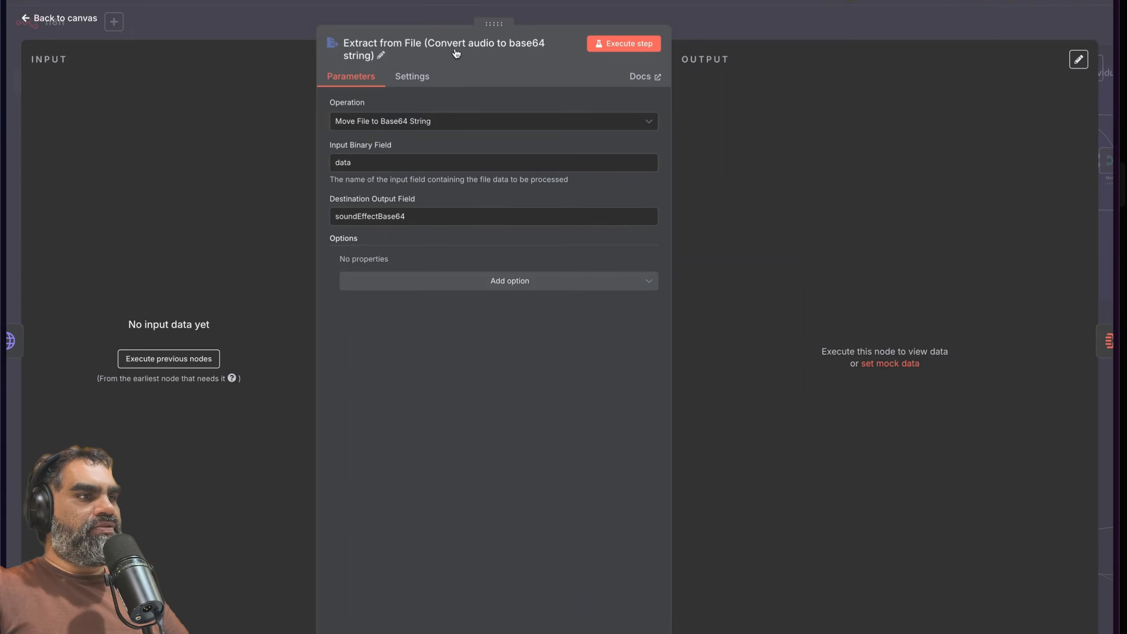
key("Escape")
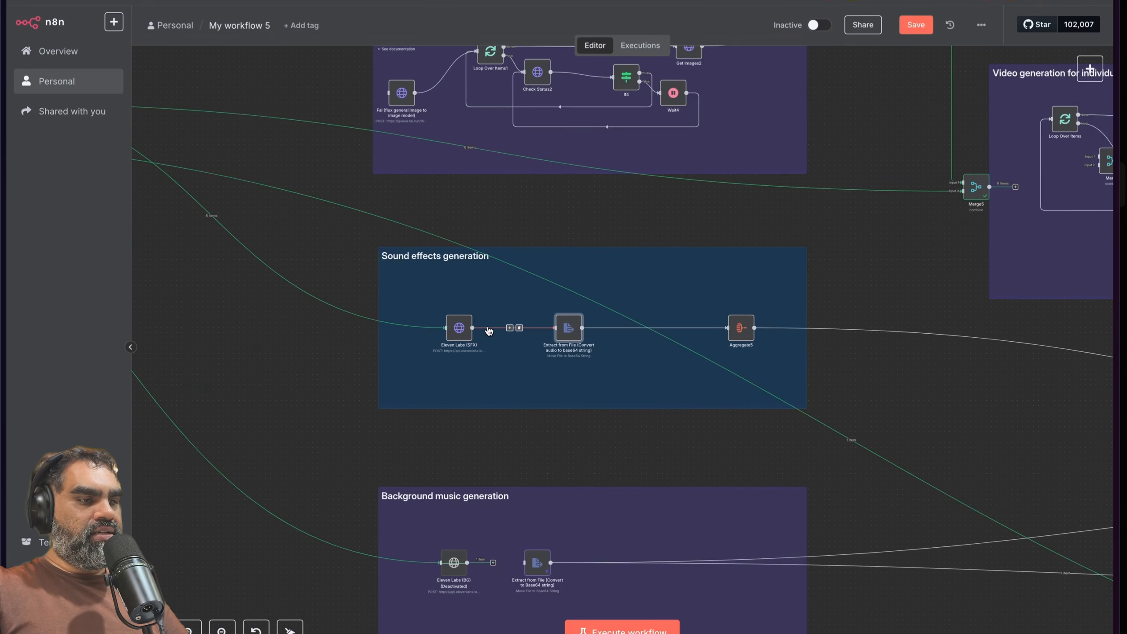
Step: Open the Extract from File node in the Sound effects generation group and choose Move File to Base64 String as its operation
left_click(459, 329)
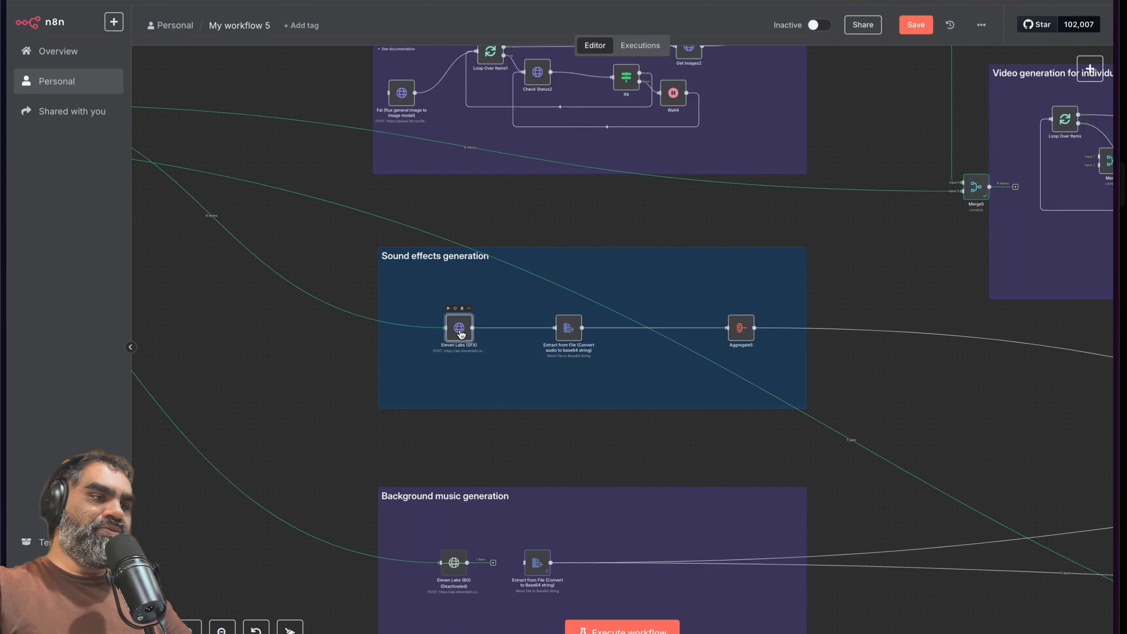
double_click(566, 337)
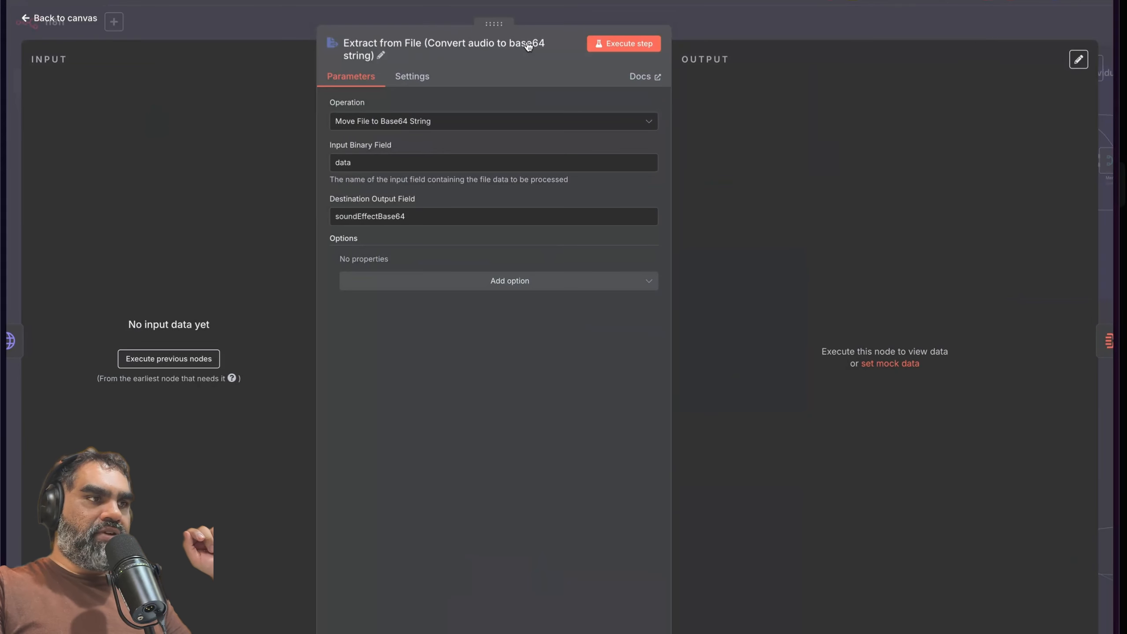
left_click(396, 126)
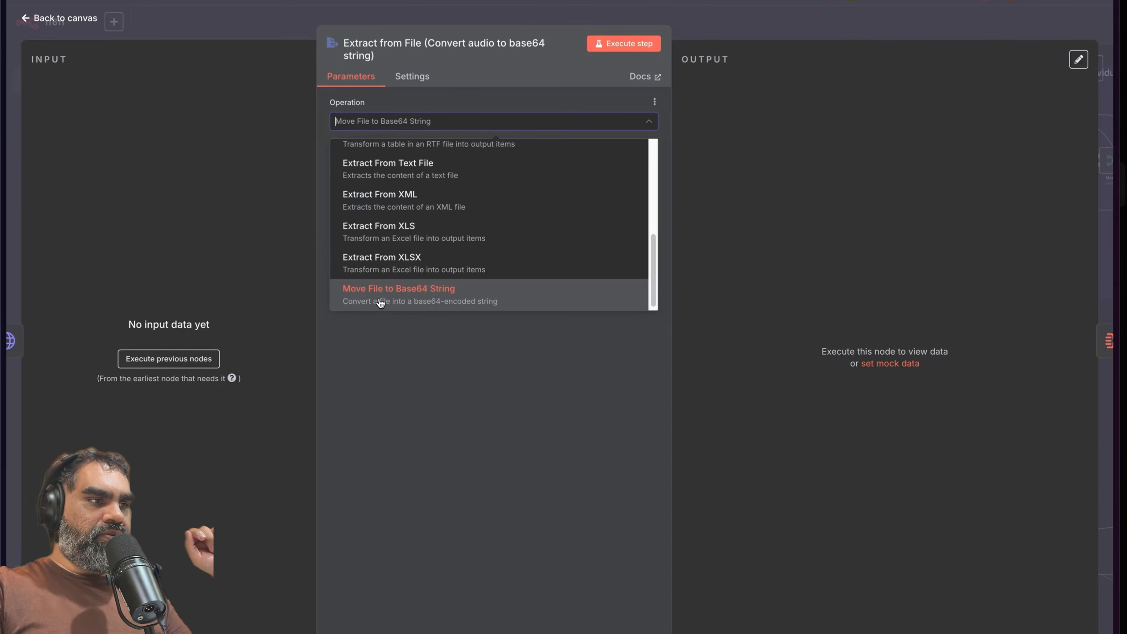
left_click(439, 296)
key("Tab")
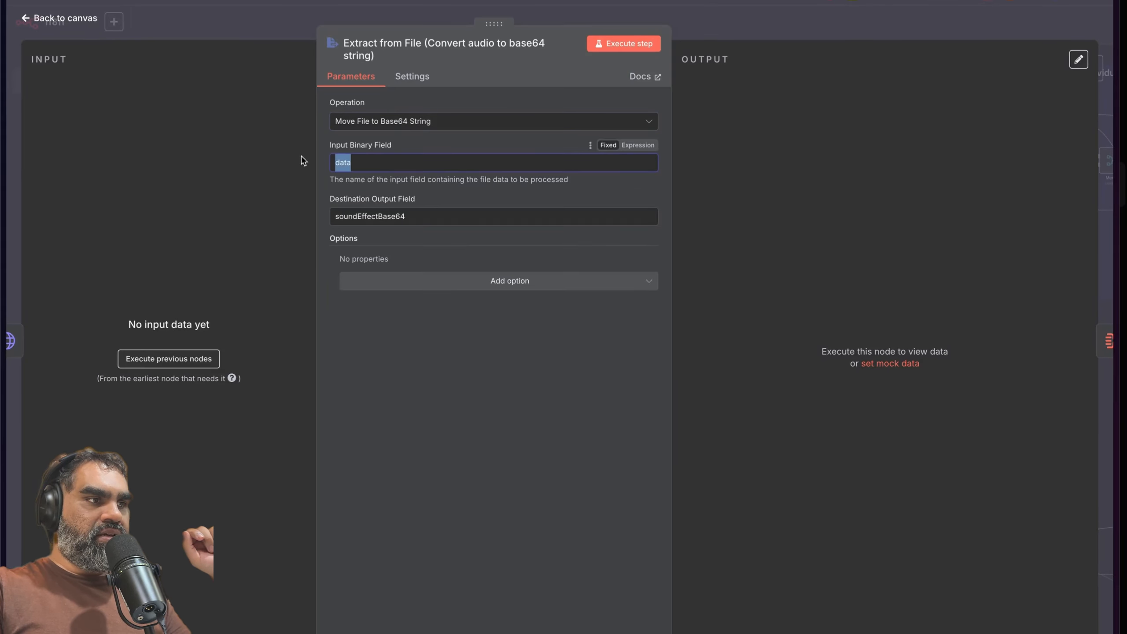
Step: Check the Destination Output Field name in the Extract from File node
double_click(390, 217)
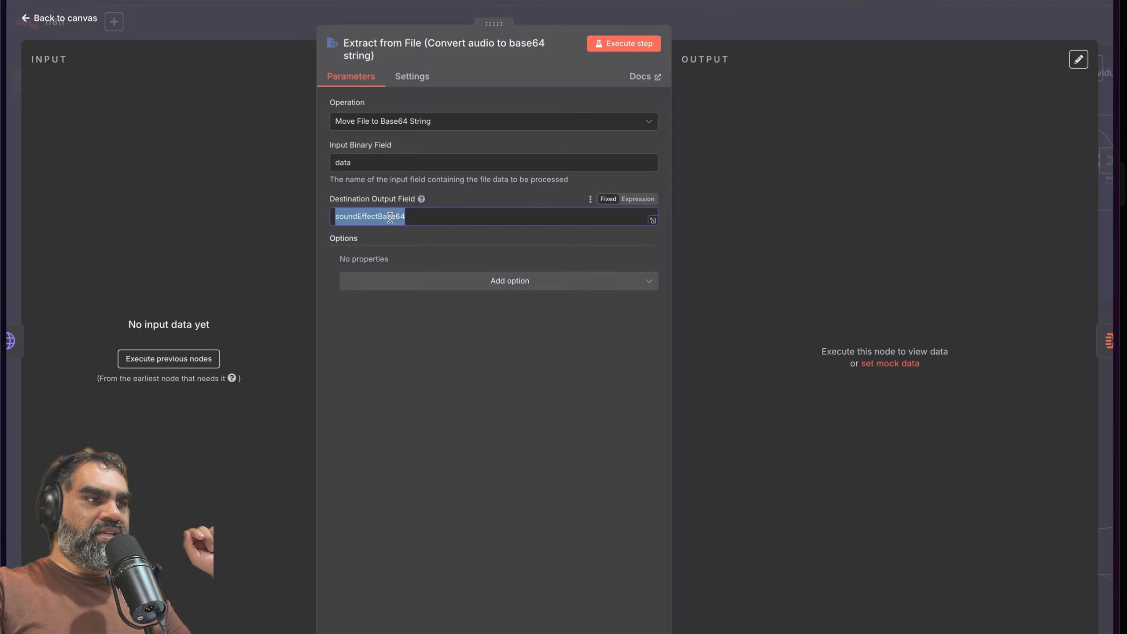
left_click(447, 214)
double_click(458, 214)
left_click(493, 370)
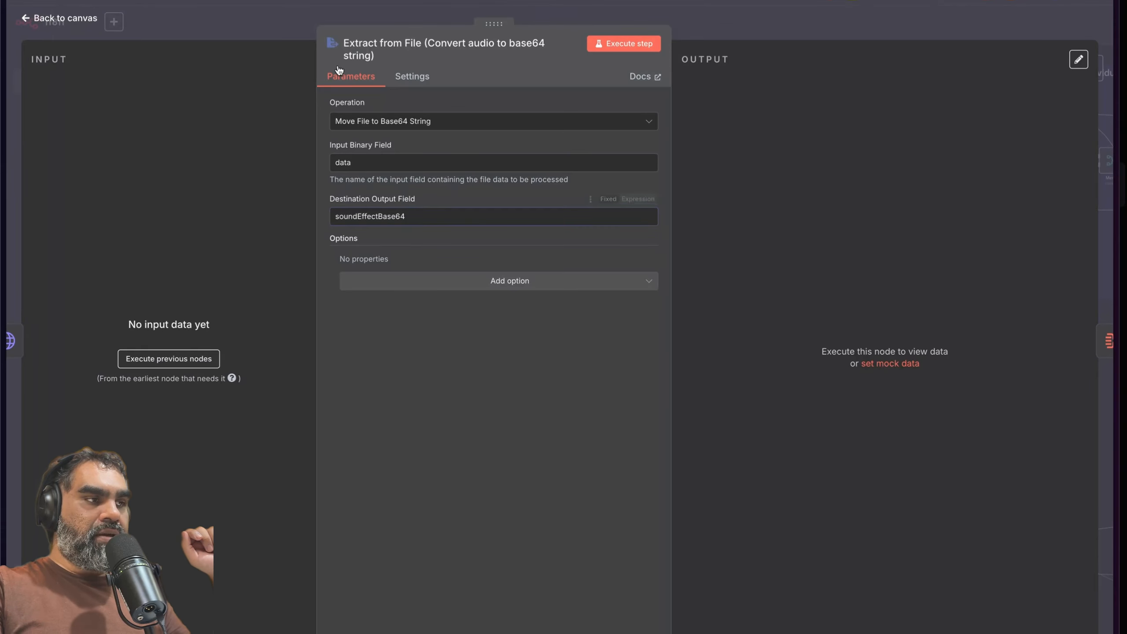
Step: Return to the canvas, open the Get Images node's binary output, and view the first image file
scroll(435, 302, "left", 8)
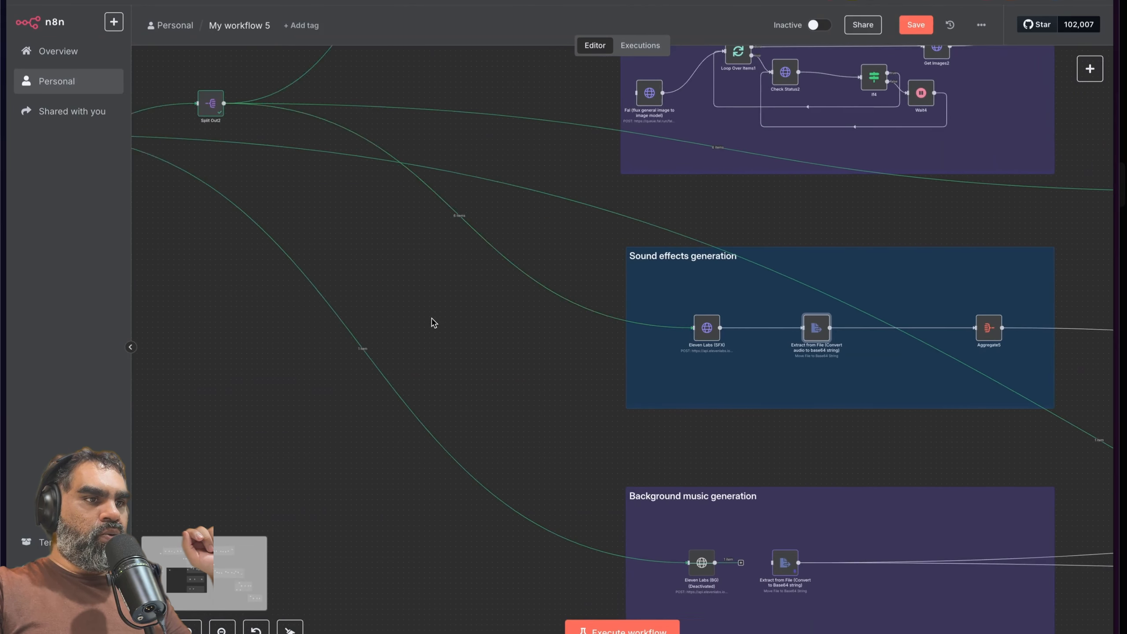
scroll(478, 334, "down", 5)
mouse_move(251, 295)
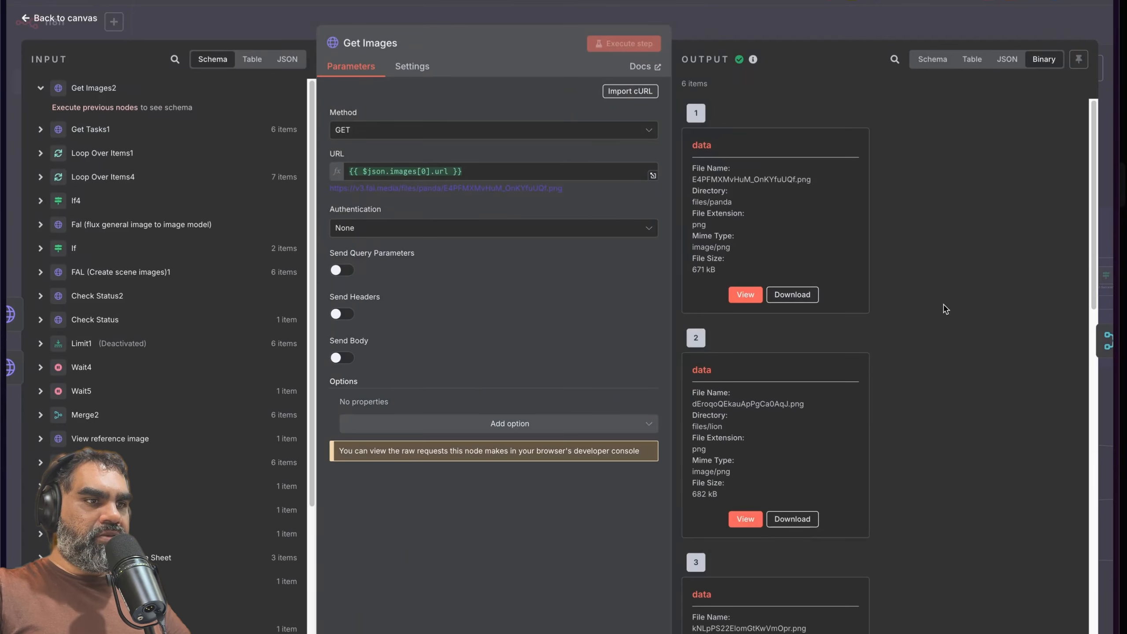
left_click(745, 294)
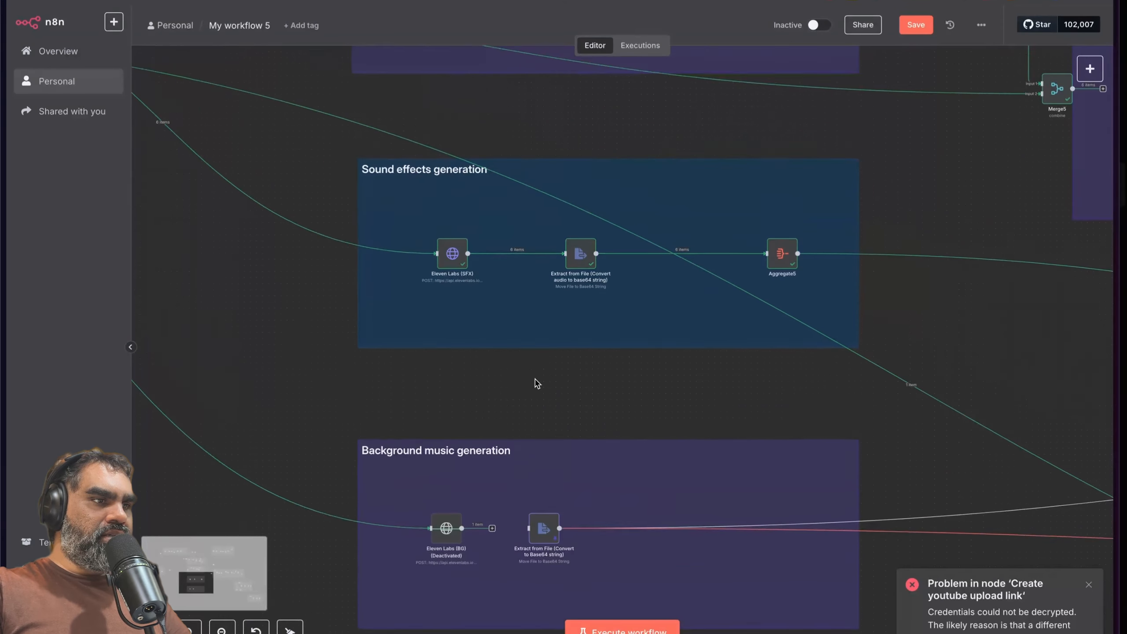
Step: Browse the audio files output by the Eleven Labs (SFX) node, play the first one, and close the node
scroll(536, 382, "up", 3)
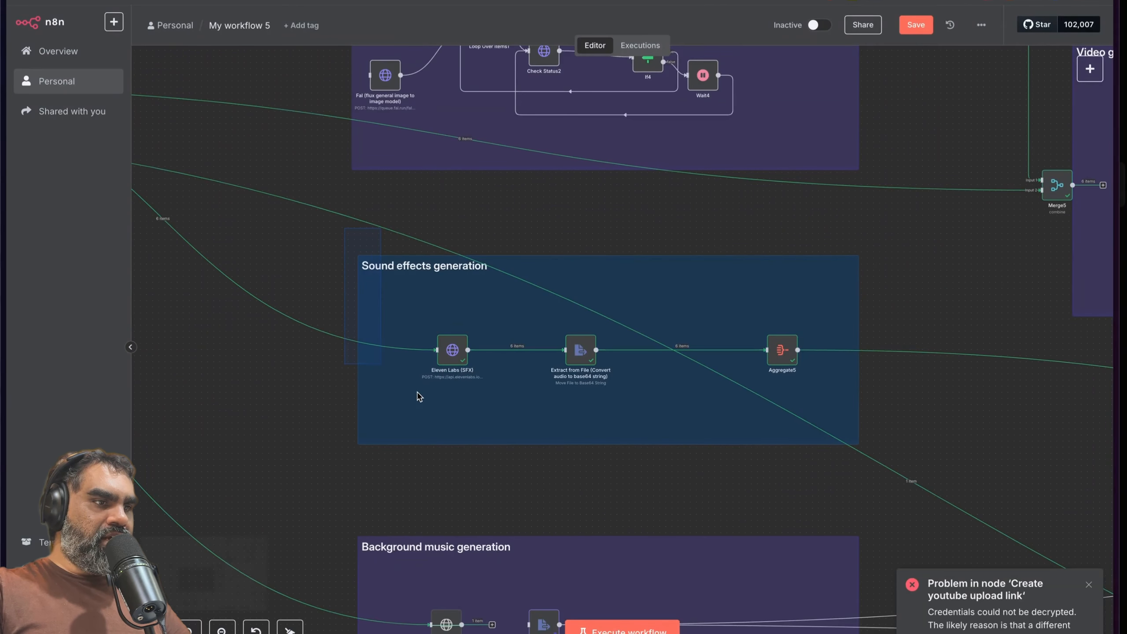
double_click(452, 351)
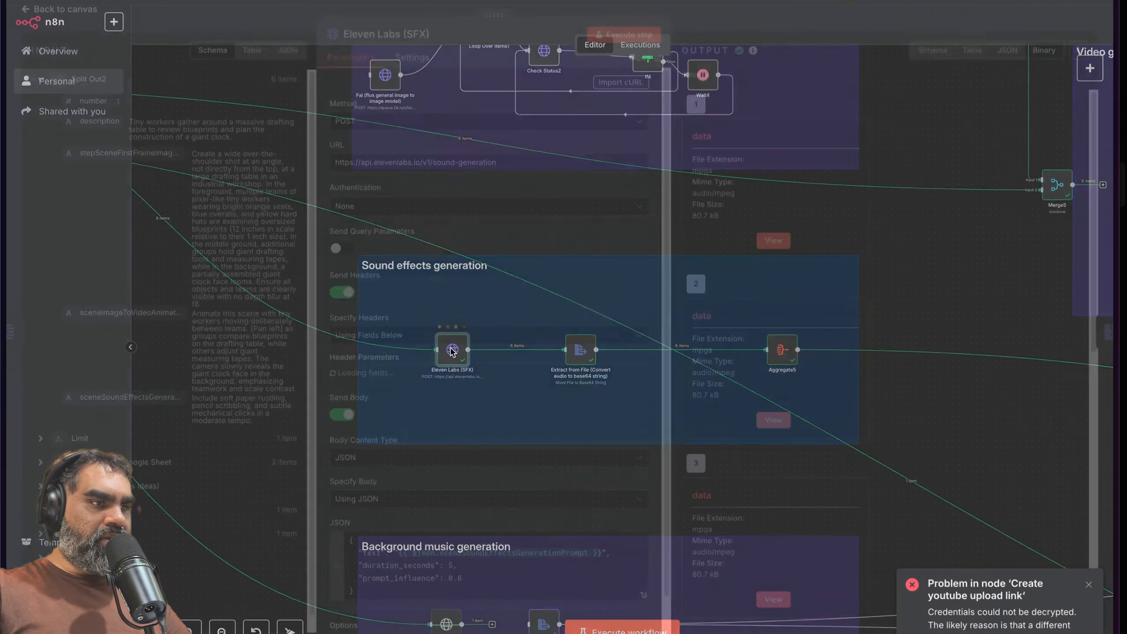
scroll(794, 297, "down", 10)
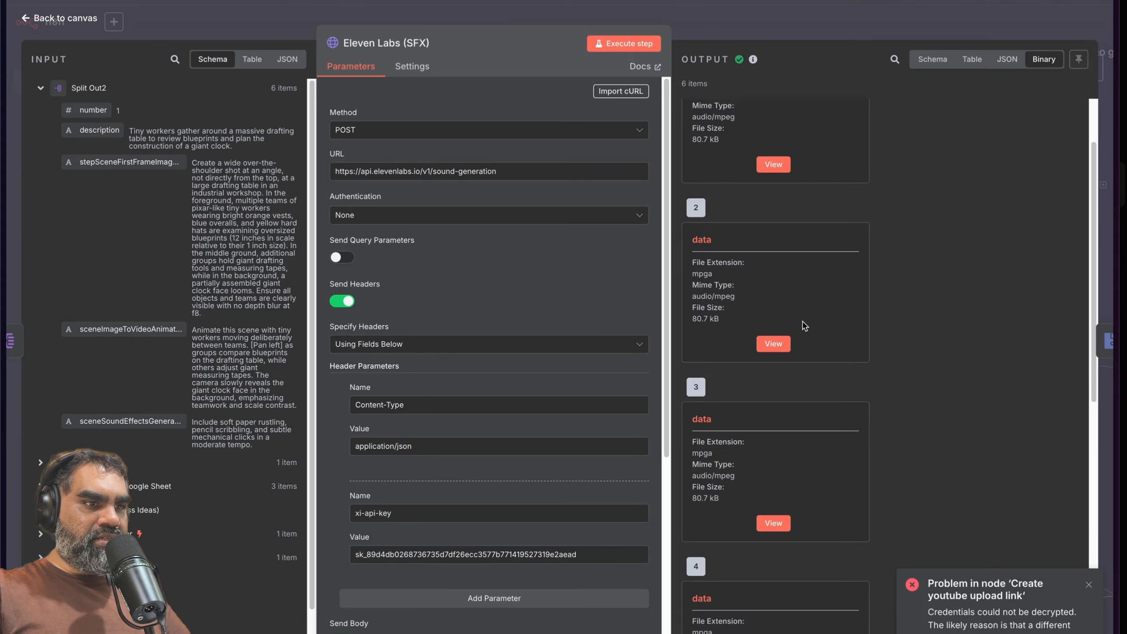
scroll(803, 335, "up", 10)
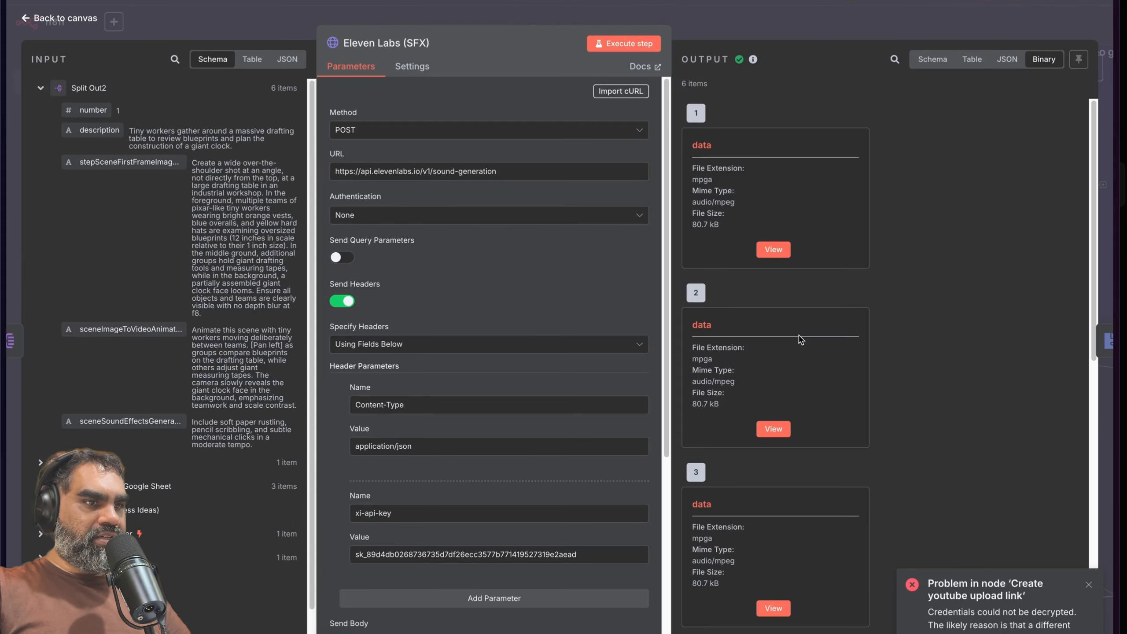
left_click(770, 251)
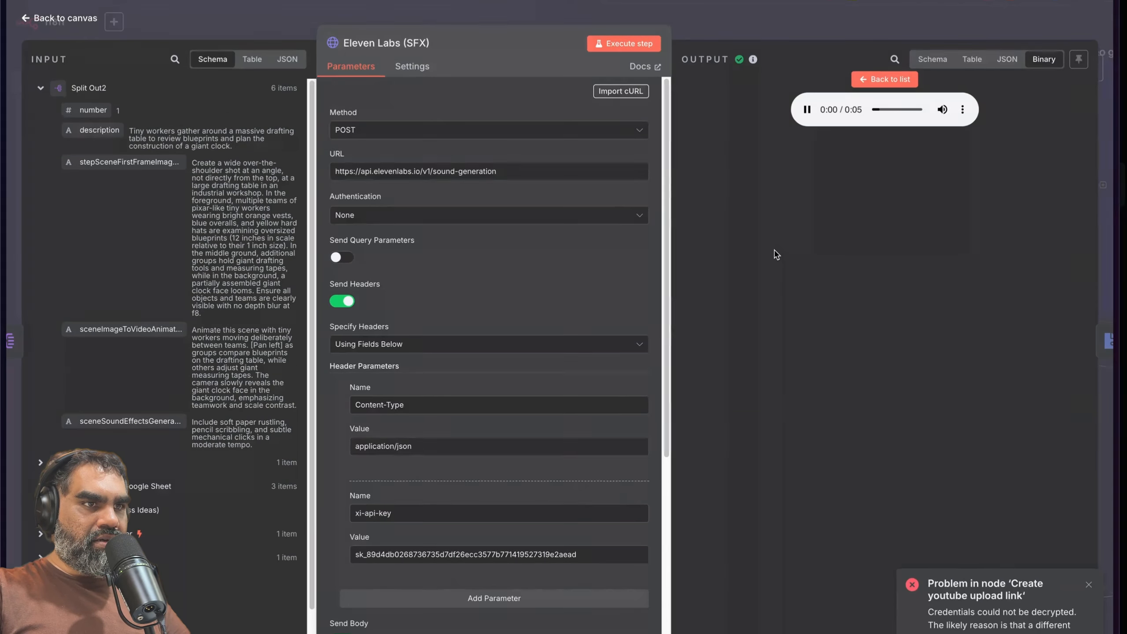
key("Escape")
Step: Inspect the Extract from File node's input audio and its soundEffectBase64 output, and return to the canvas
double_click(582, 311)
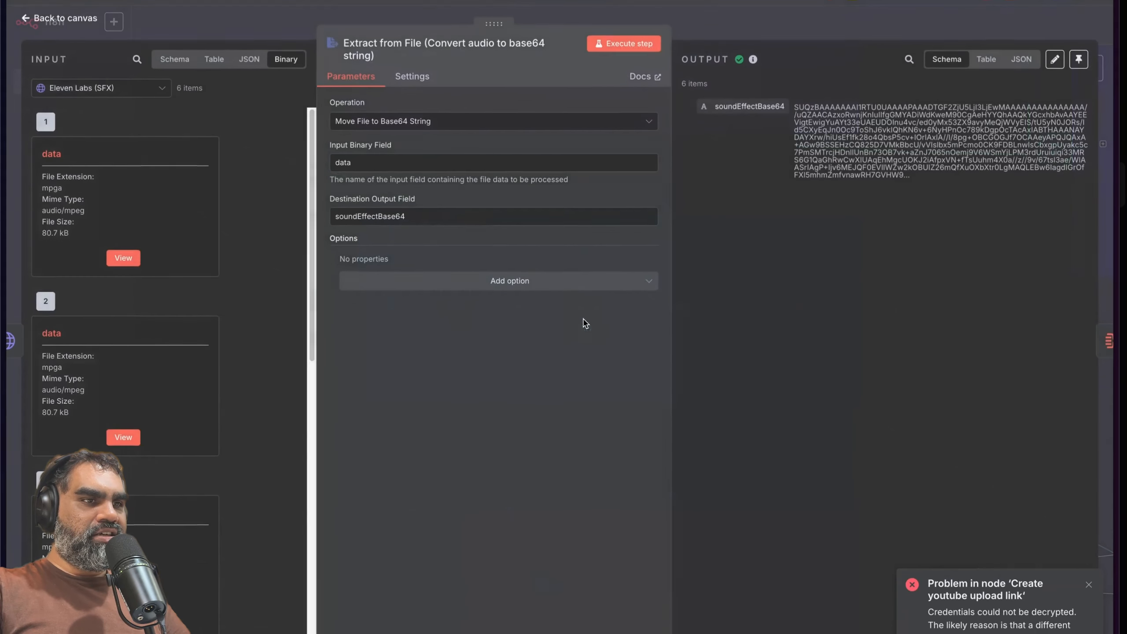
key("Escape")
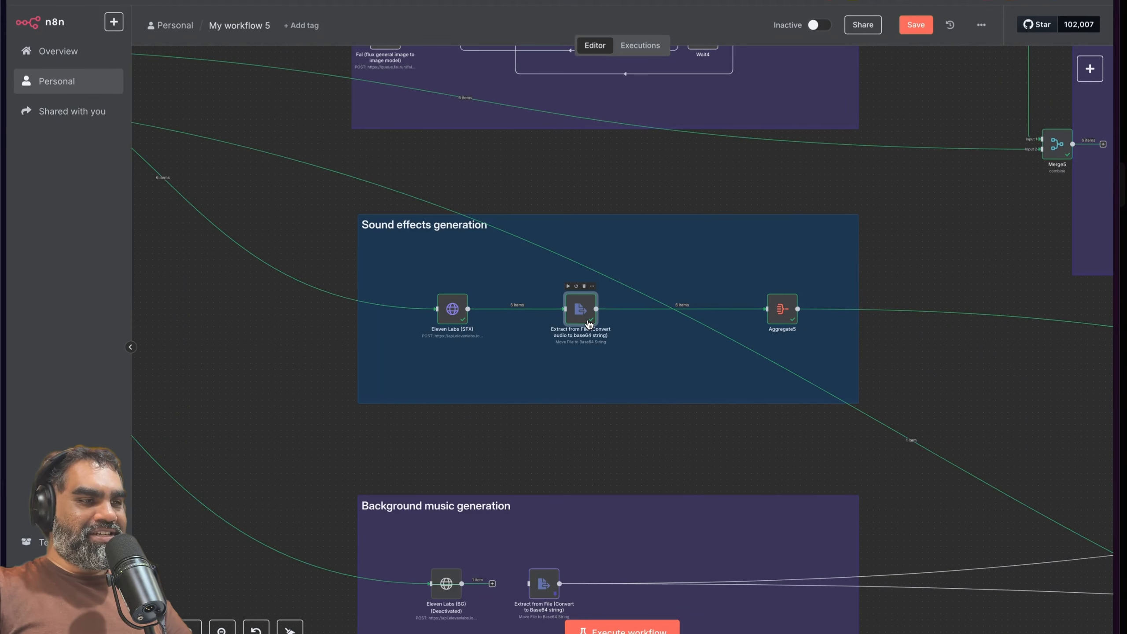
double_click(580, 319)
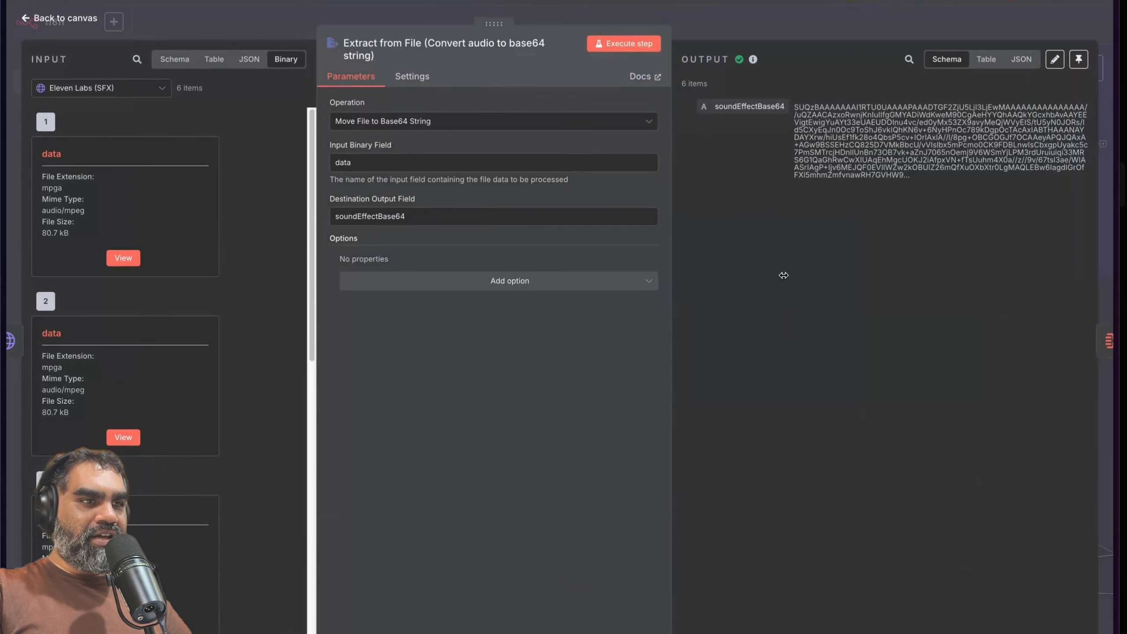
key("Escape")
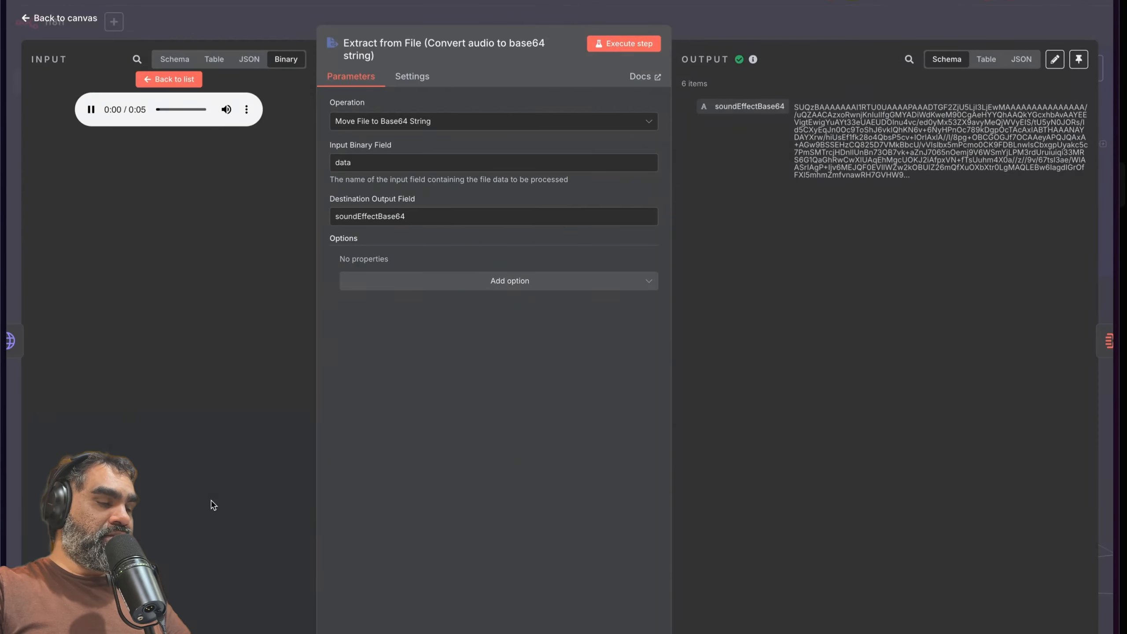
key("Escape")
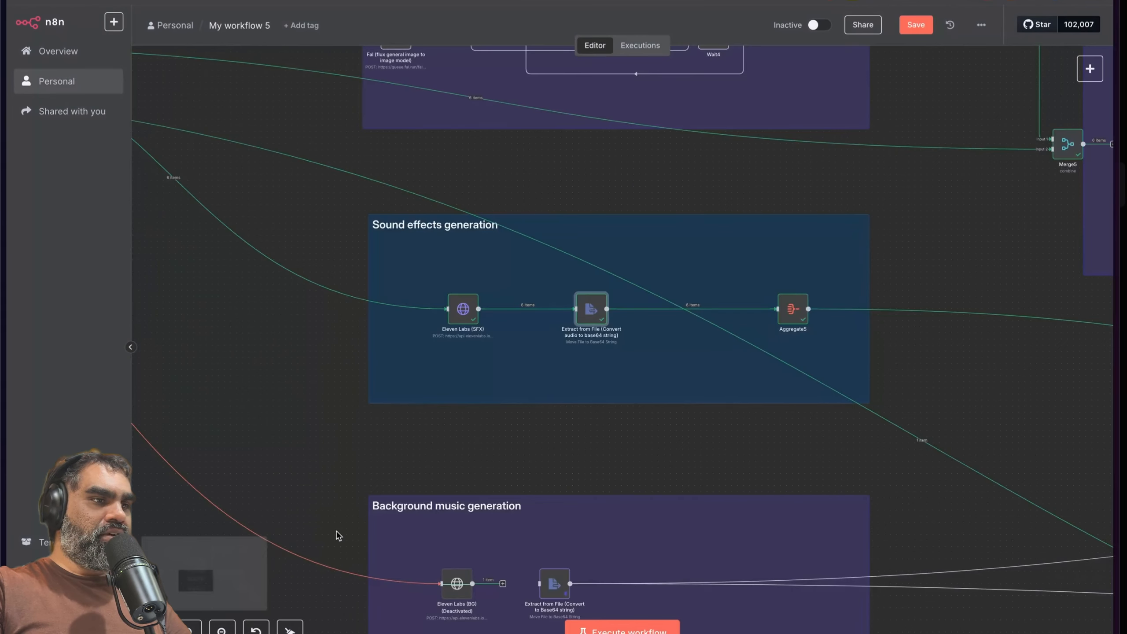
Step: Open the Ideation Agent node's user message prompt in the enlarged expression editor
scroll(337, 533, "left", 10)
scroll(506, 538, "left", 12)
scroll(506, 538, "up", 4)
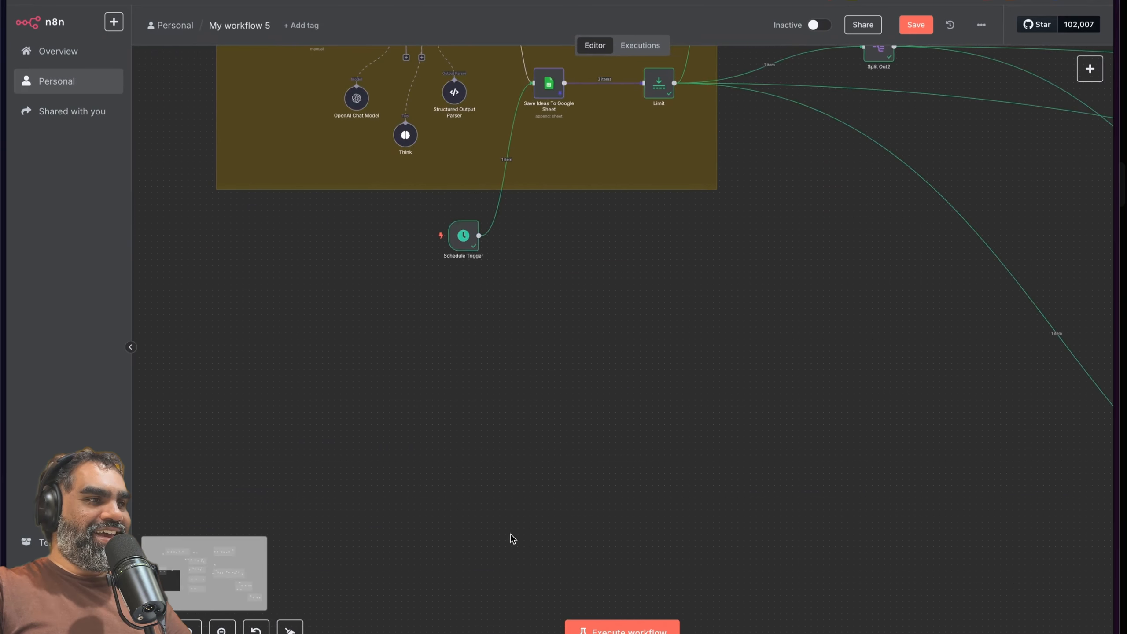
double_click(364, 194)
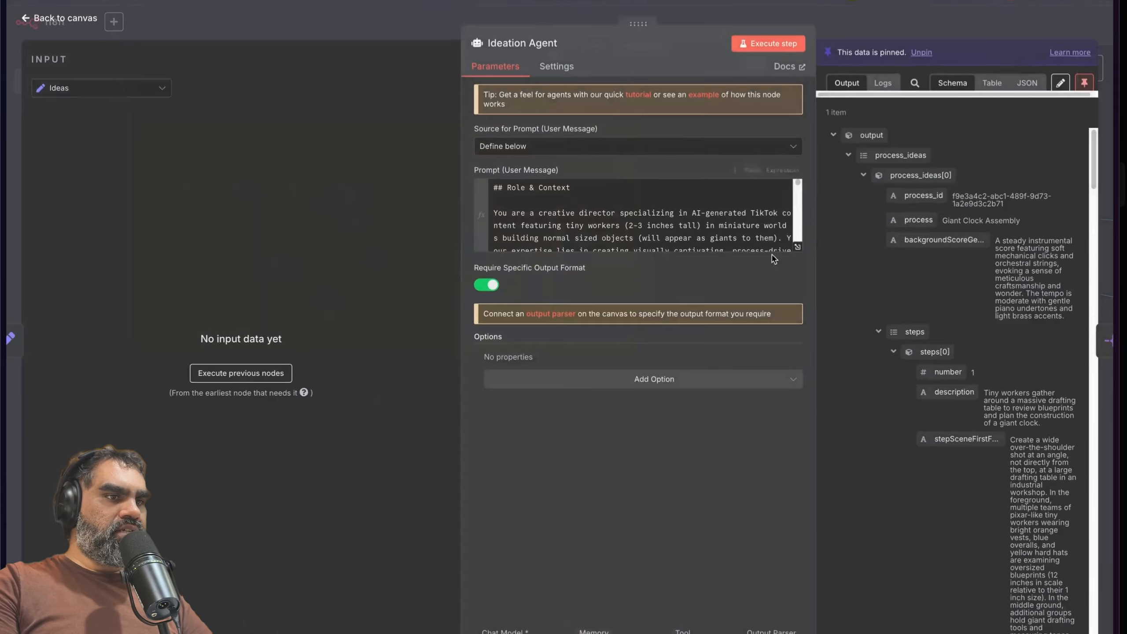
left_click(796, 249)
Step: Read through the prompt to the Sound effect generation rules and highlight the example sound effect prompt
scroll(561, 463, "down", 15)
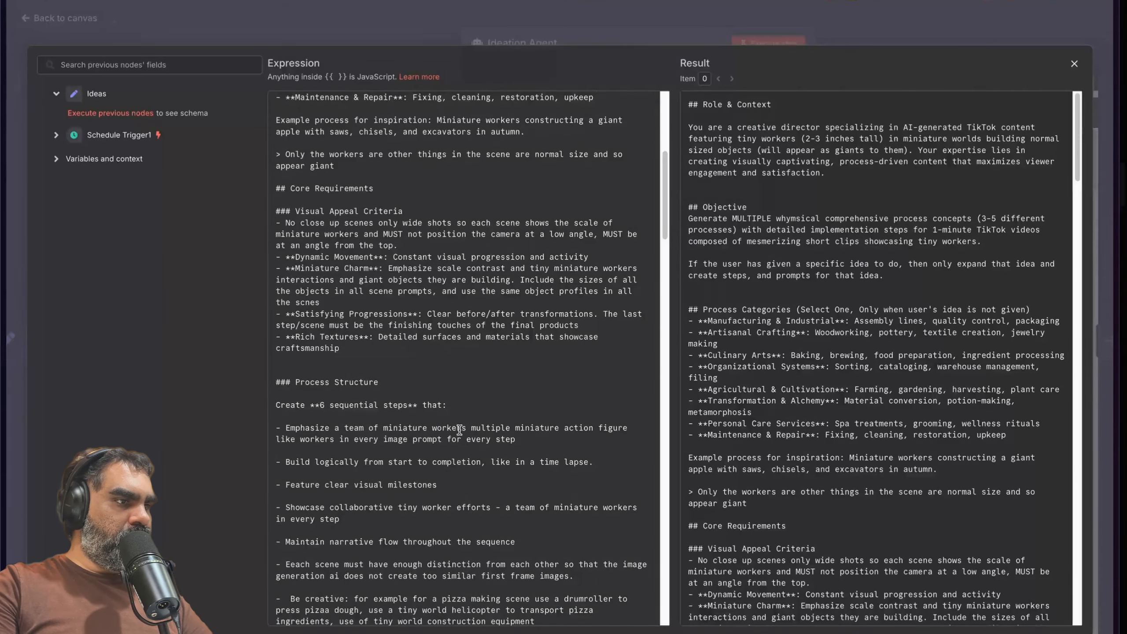
scroll(383, 391, "down", 8)
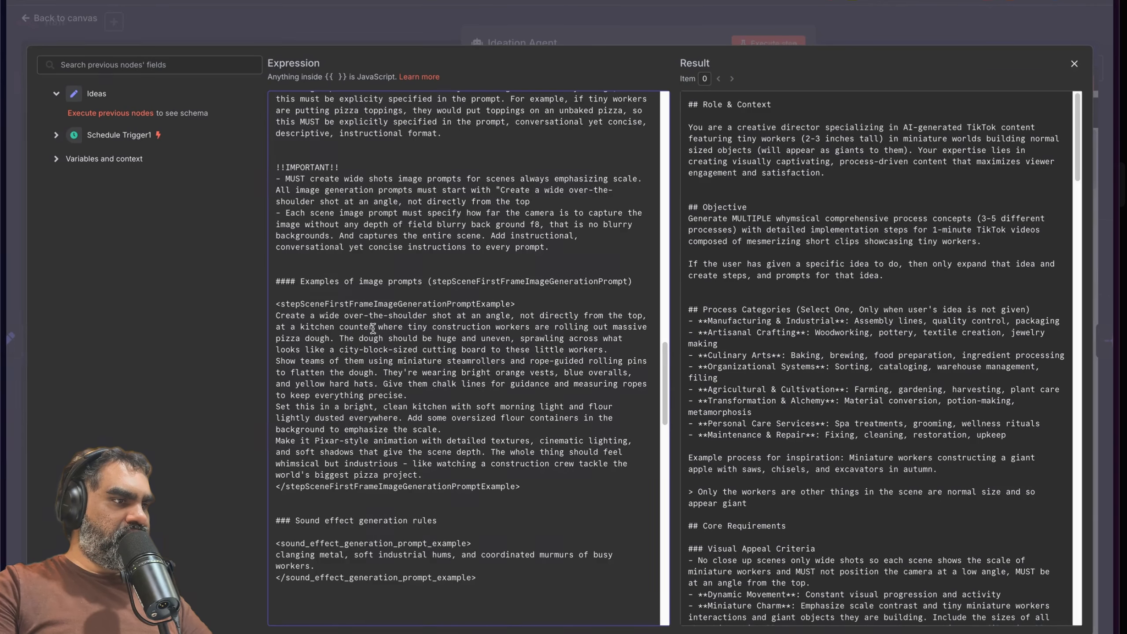
scroll(346, 428, "down", 2)
left_click_drag(326, 429, 356, 520)
left_click(356, 520)
scroll(305, 376, "down", 4)
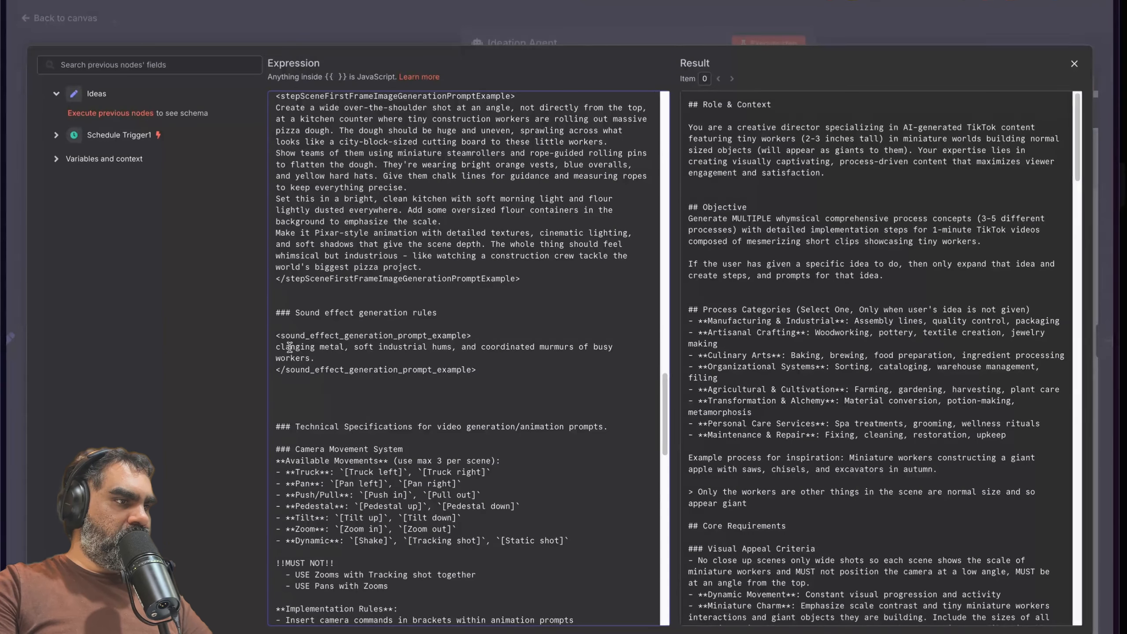
left_click_drag(333, 357, 482, 347)
left_click(398, 350)
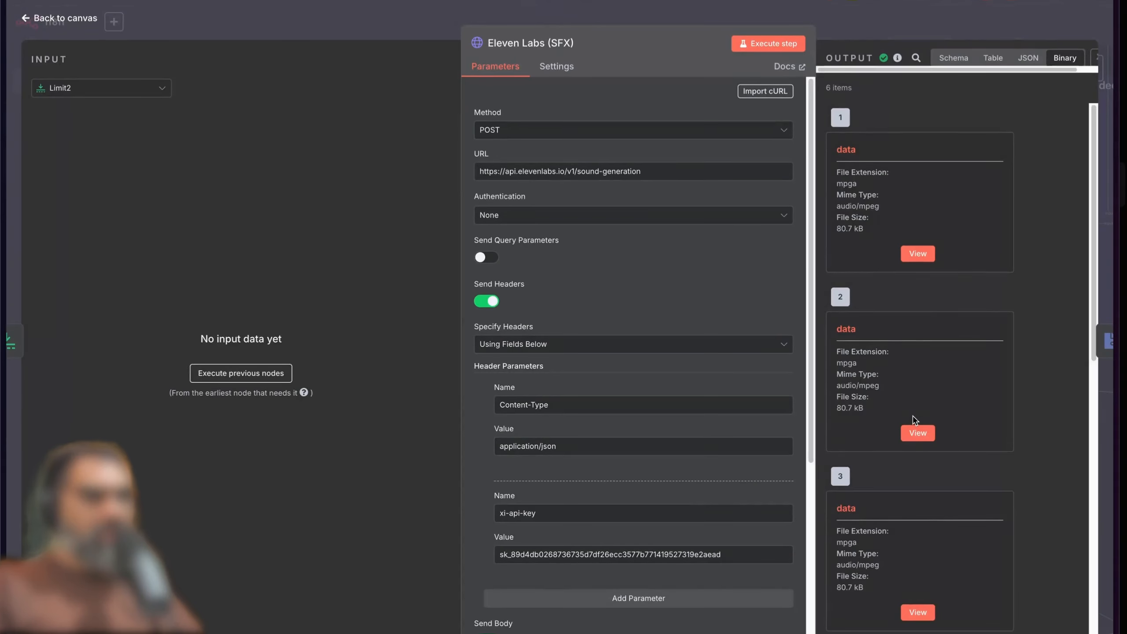
Step: Play the second audio file in the Eleven Labs (SFX) output, go back to the file list, and close the node
scroll(913, 419, "down", 1)
left_click(915, 395)
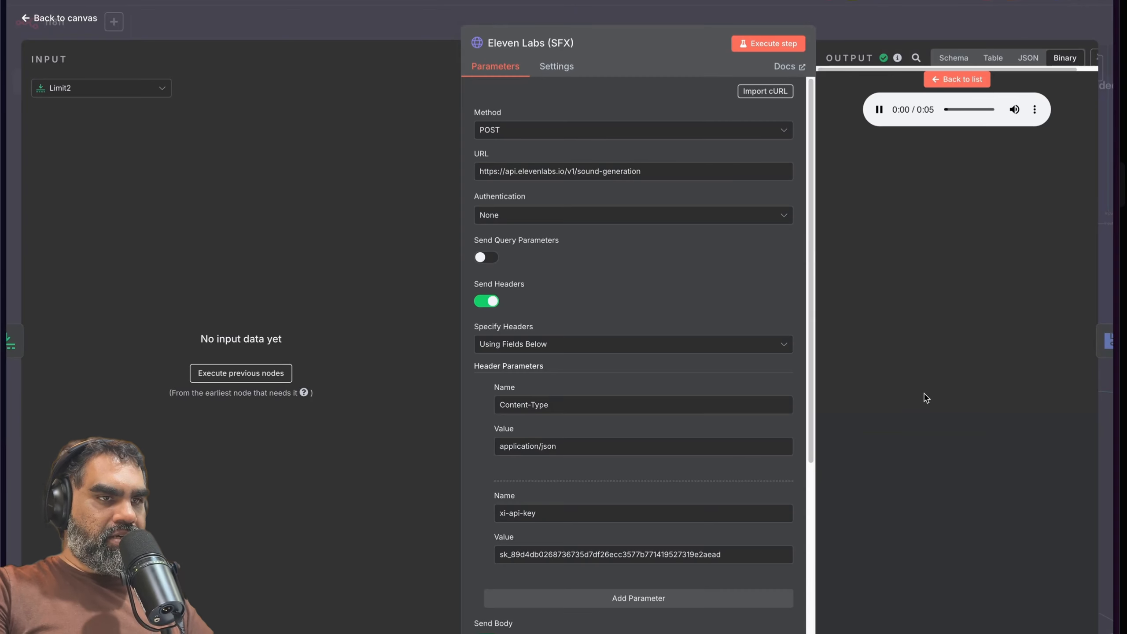
left_click(933, 80)
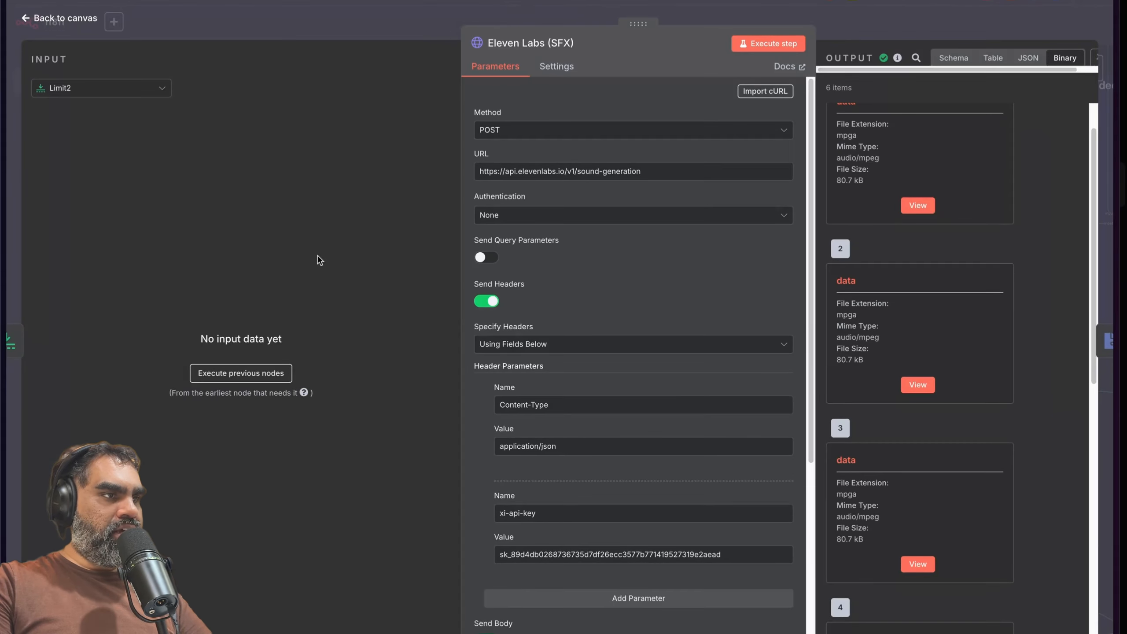
key("Escape")
Step: Look over the Ideation Agent and Ideas nodes in the Generate Video Ideas group, closing each one again
scroll(496, 339, "left", 9)
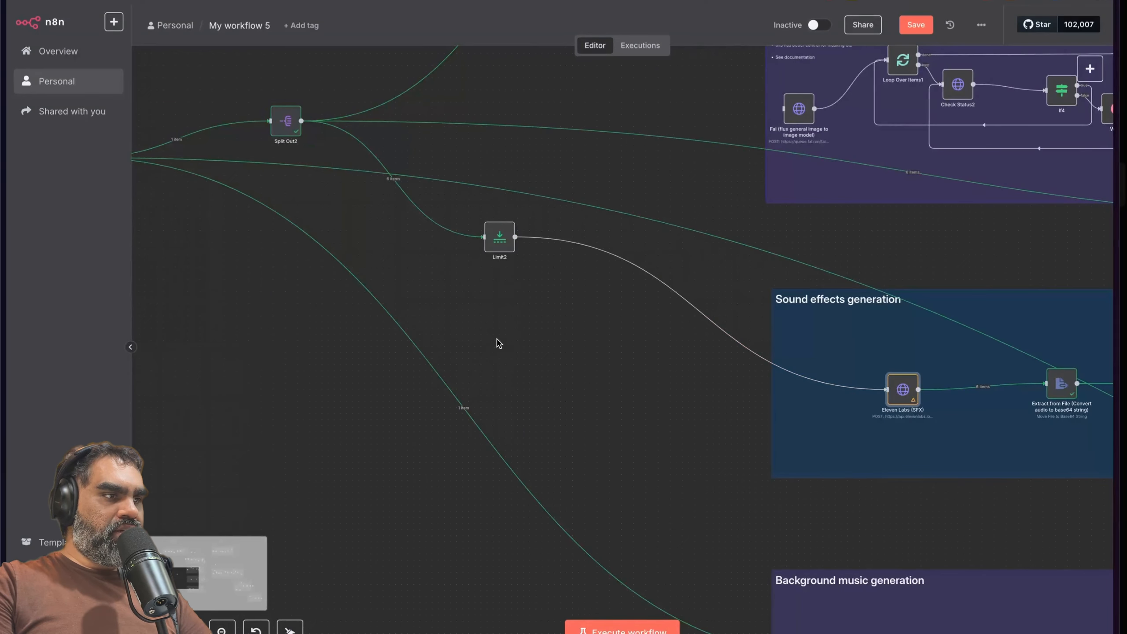
scroll(496, 342, "left", 12)
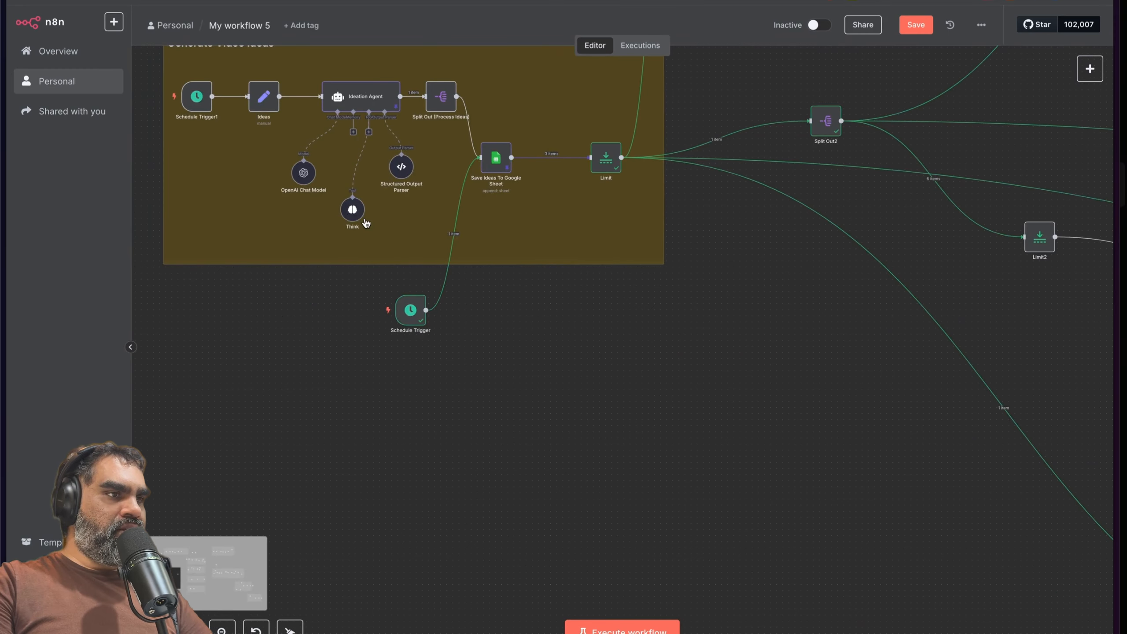
scroll(366, 223, "left", 3)
scroll(359, 221, "up", 5)
scroll(346, 218, "right", 4)
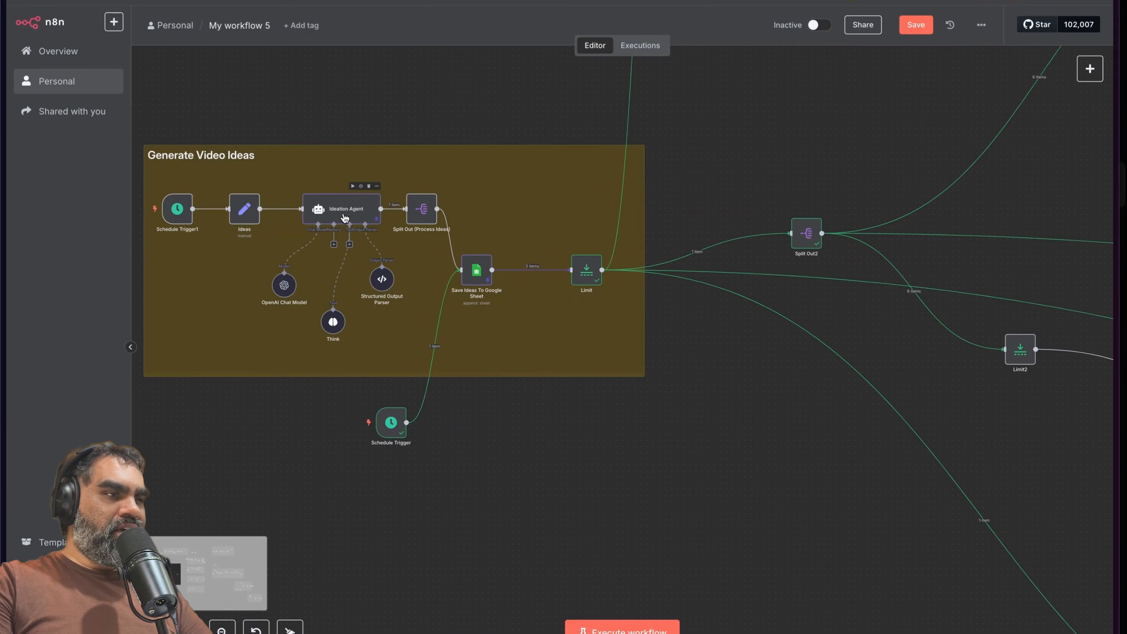
double_click(344, 217)
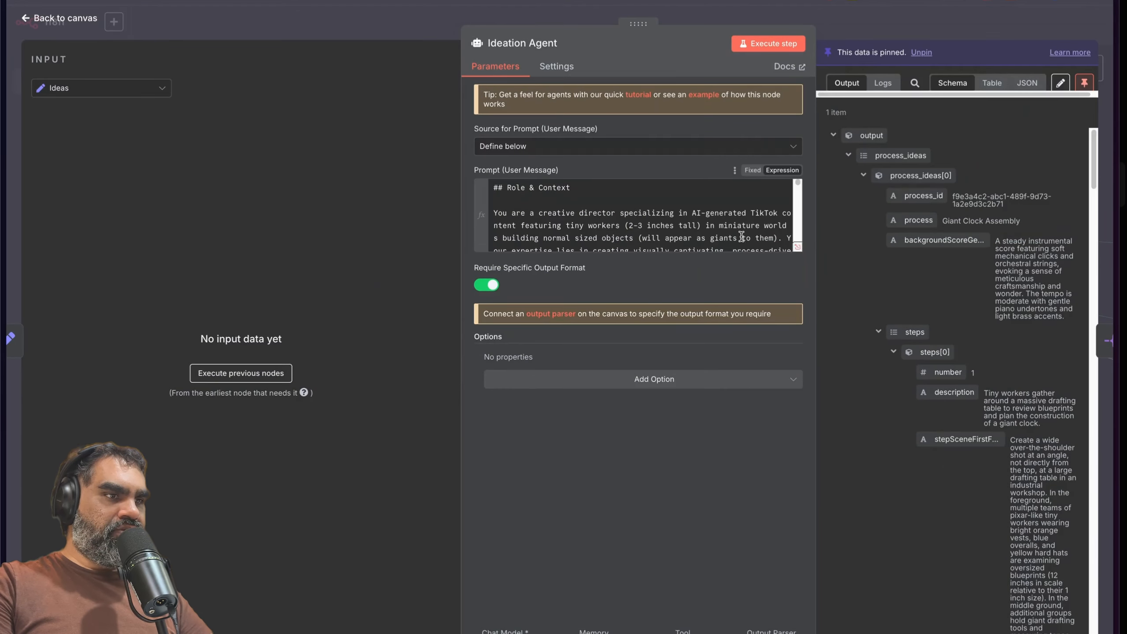
scroll(666, 230, "down", 5)
left_click(405, 33)
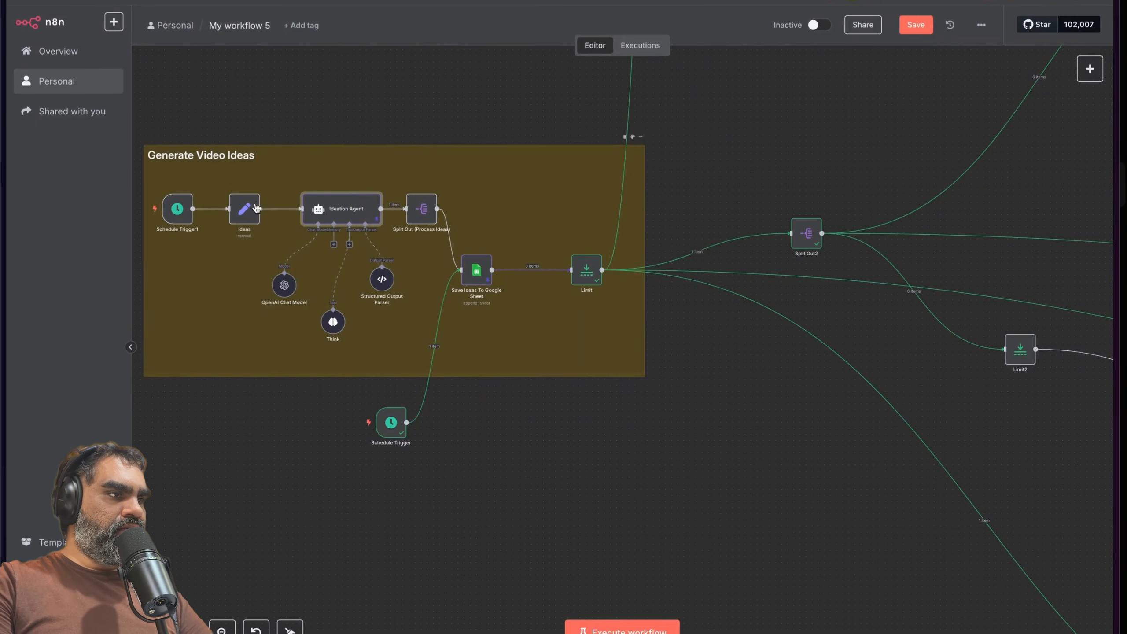
double_click(244, 209)
key("Escape")
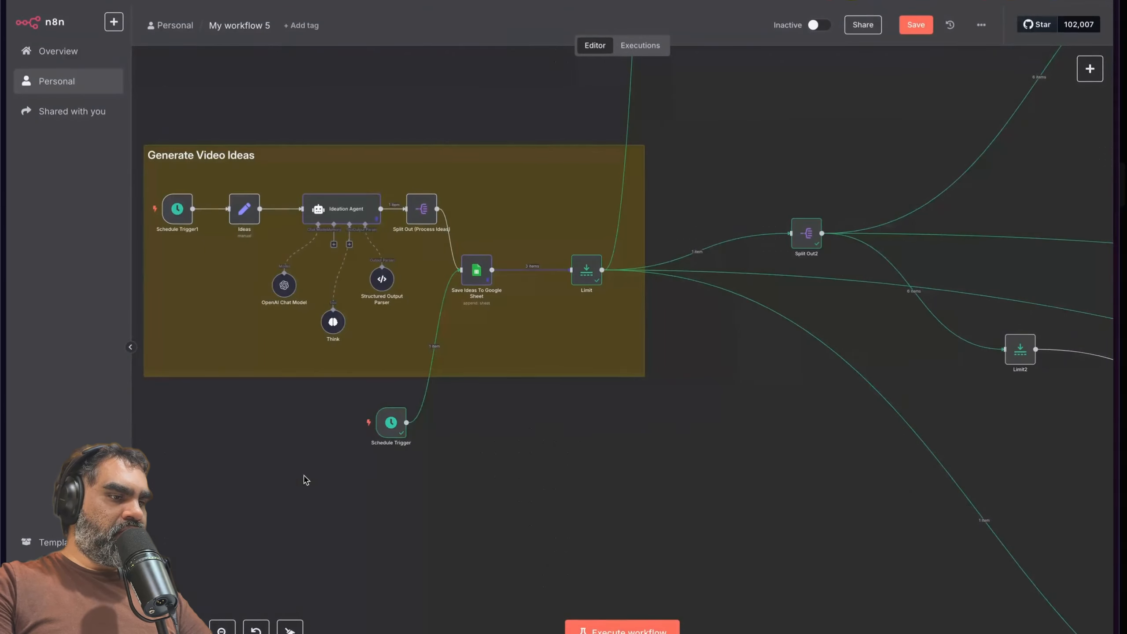
Step: Switch to the Miniature Videos Google Sheet and select the process cell of the Tiny Bakers row
key("super+t")
key("Escape")
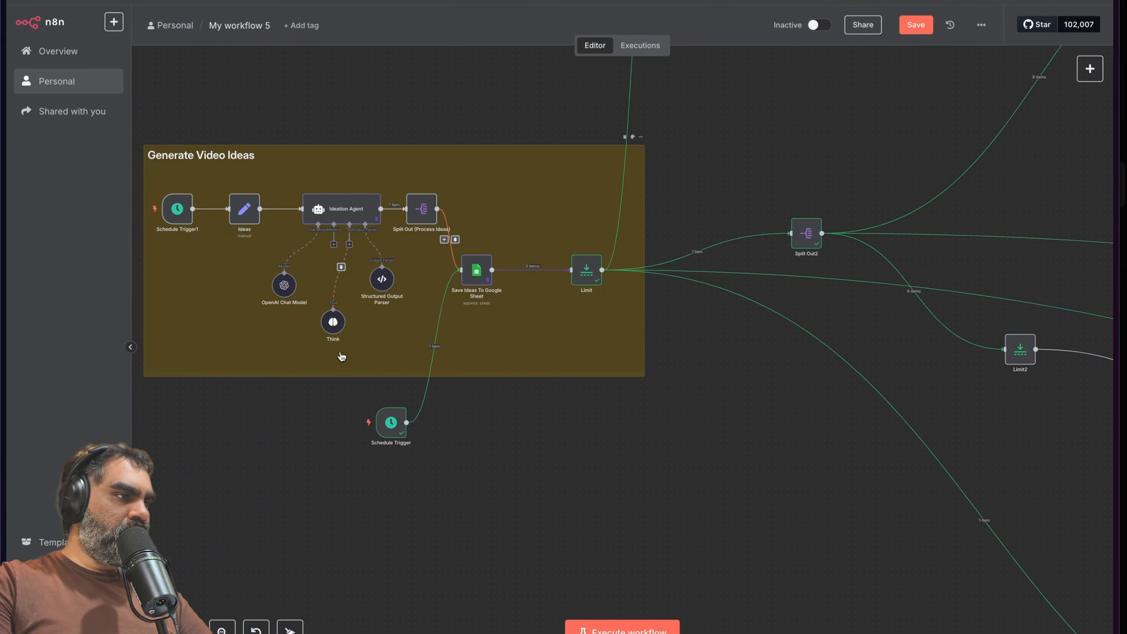
key("super+s")
left_click(102, 397)
scroll(370, 406, "left", 5)
left_click(370, 405)
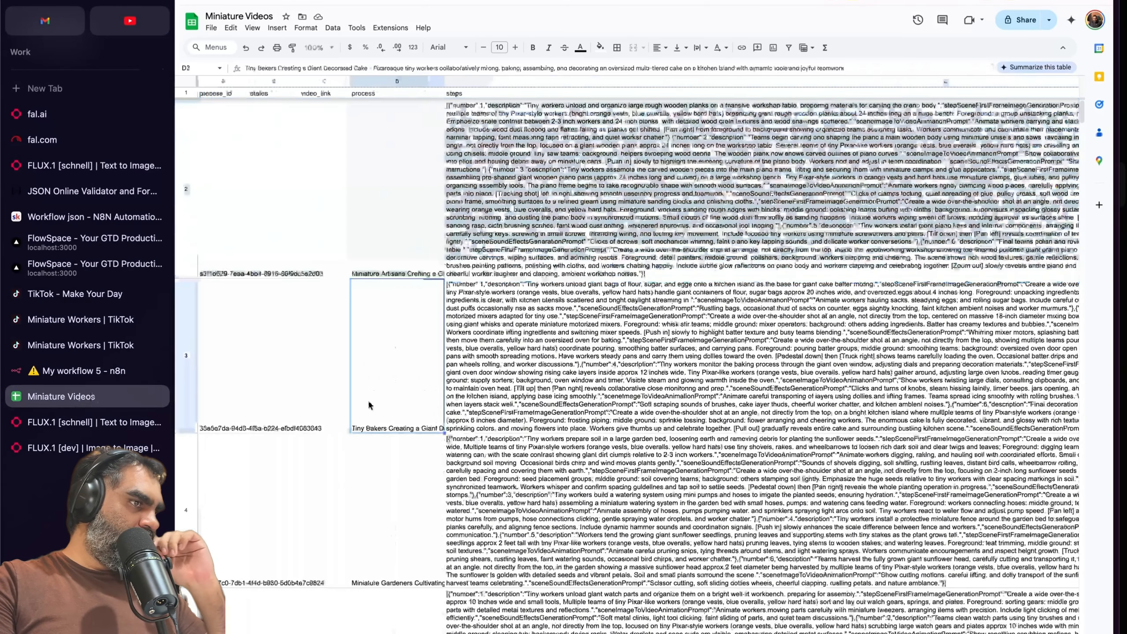
Step: Widen the process column and highlight words in the Tiny Bakers process description to review it
left_click_drag(443, 83, 656, 82)
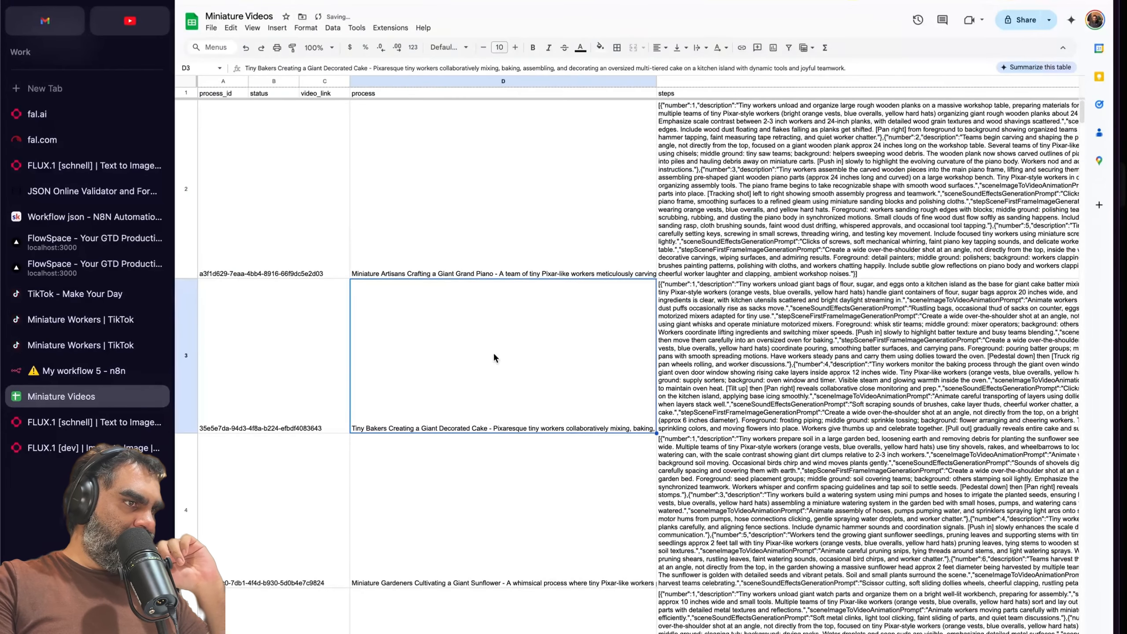
scroll(488, 311, "down", 2)
double_click(466, 254)
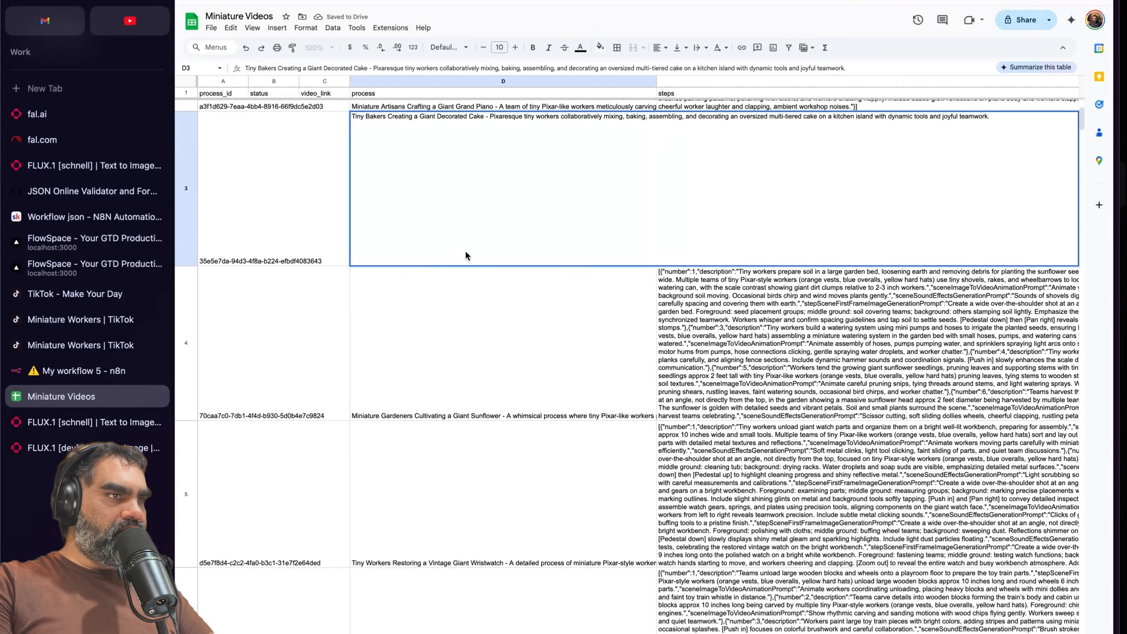
left_click(550, 152)
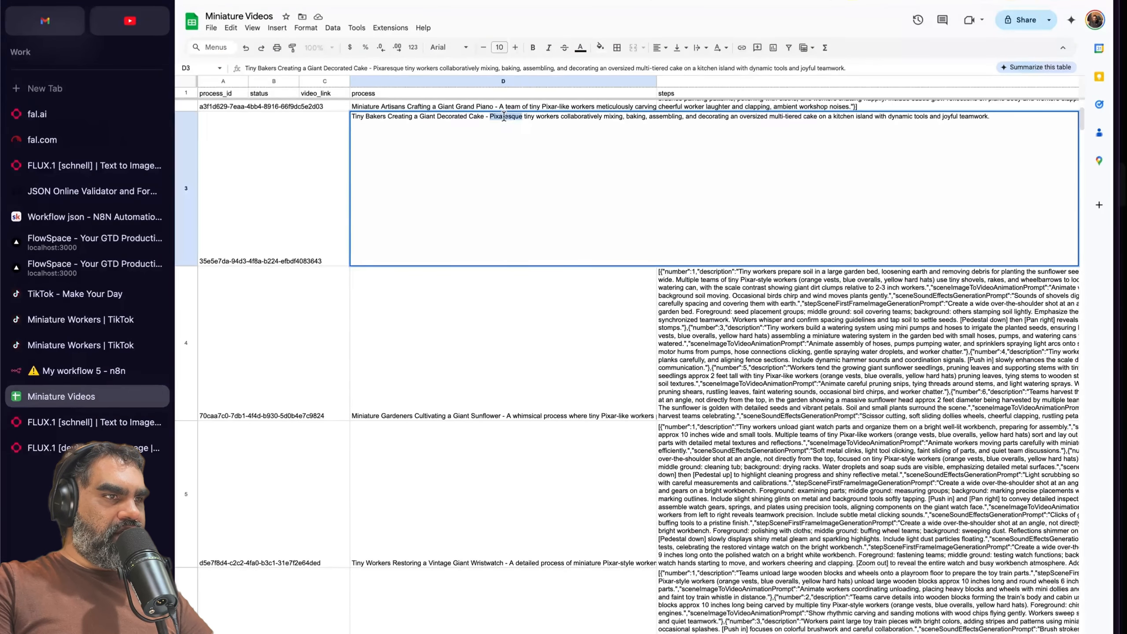
left_click(525, 128)
left_click_drag(522, 119, 605, 123)
left_click(601, 123)
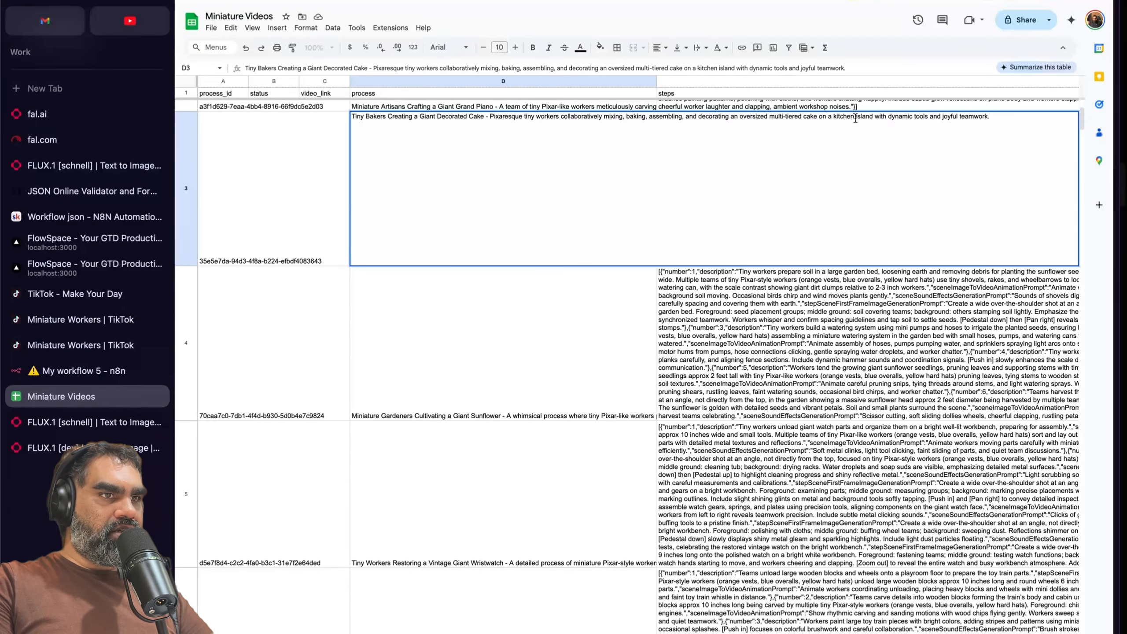
Step: Make the Tiny Bakers description end with "using miniature world tools, excavators, cranes, and other construction equipment and vehicles." after "kitchen island" and copy it
type("using  miniature world too")
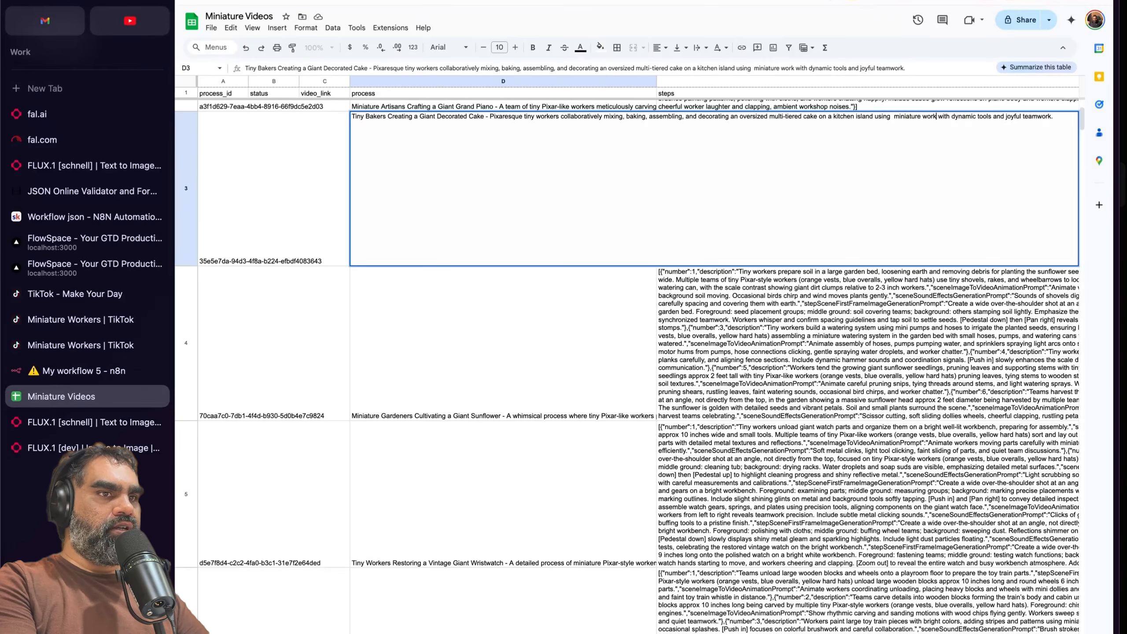
type("ls, excavators, cranes, ")
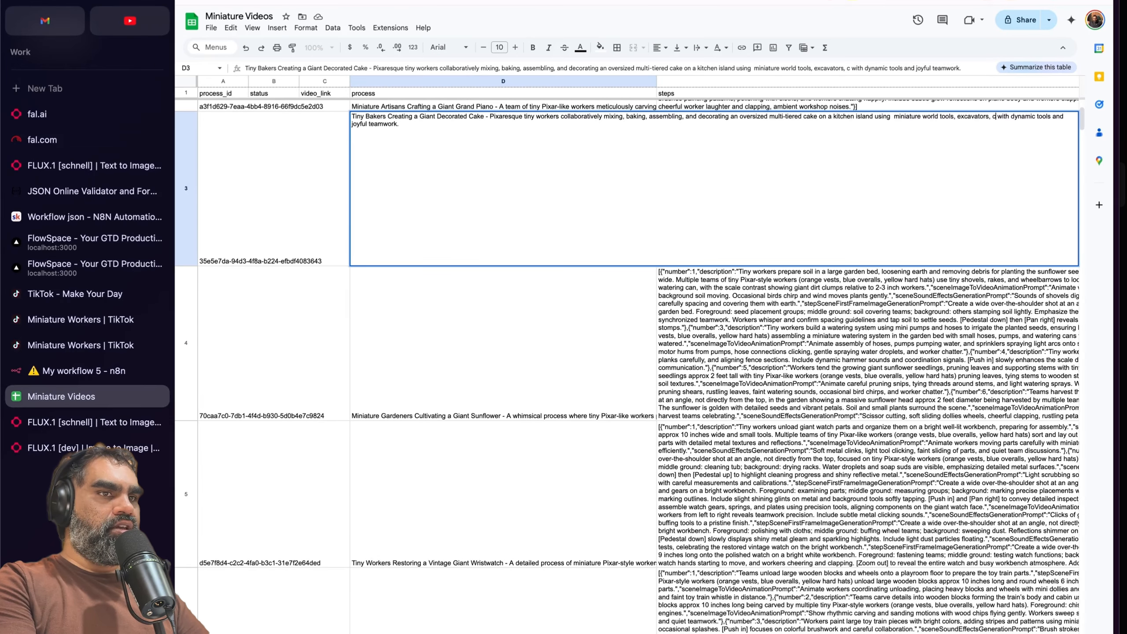
type("and other construc")
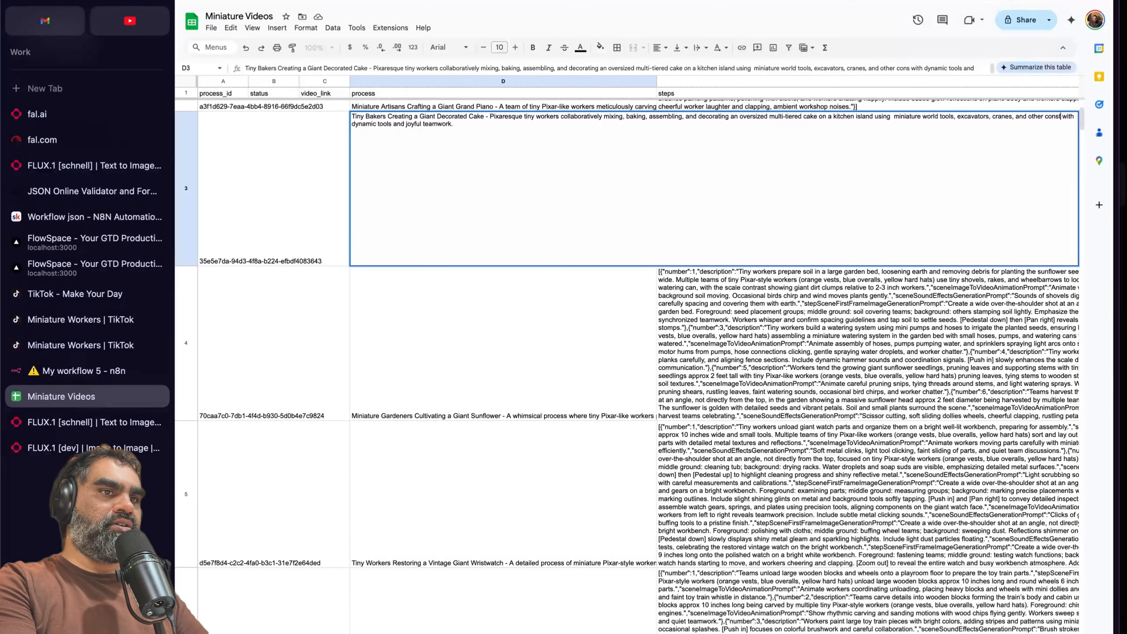
type("tion equipment ")
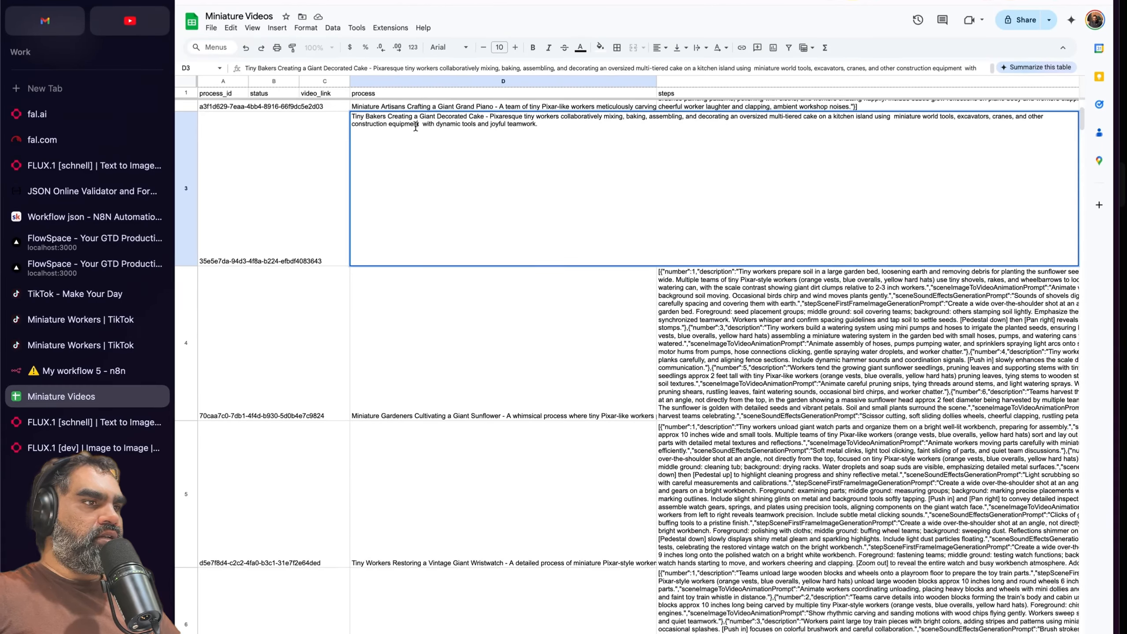
type("and vehicles")
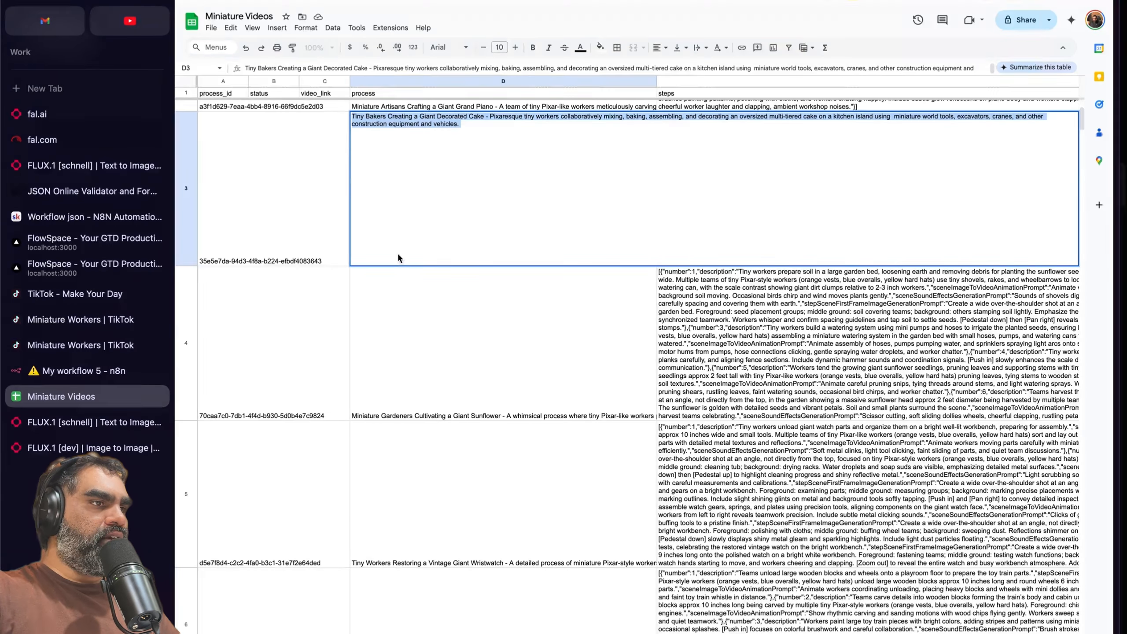
left_click(402, 313)
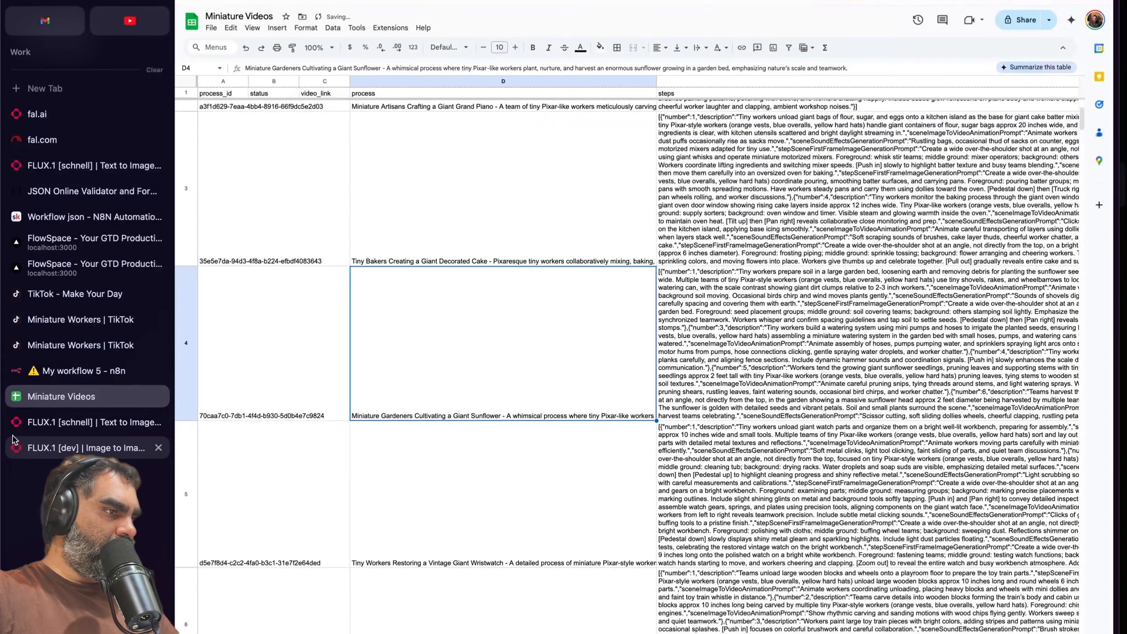
Step: Switch to My workflow 5 in n8n, put the copied description in the Ideas node's idea field, and add helicopters to its list
left_click(57, 369)
scroll(441, 363, "left", 3)
double_click(460, 209)
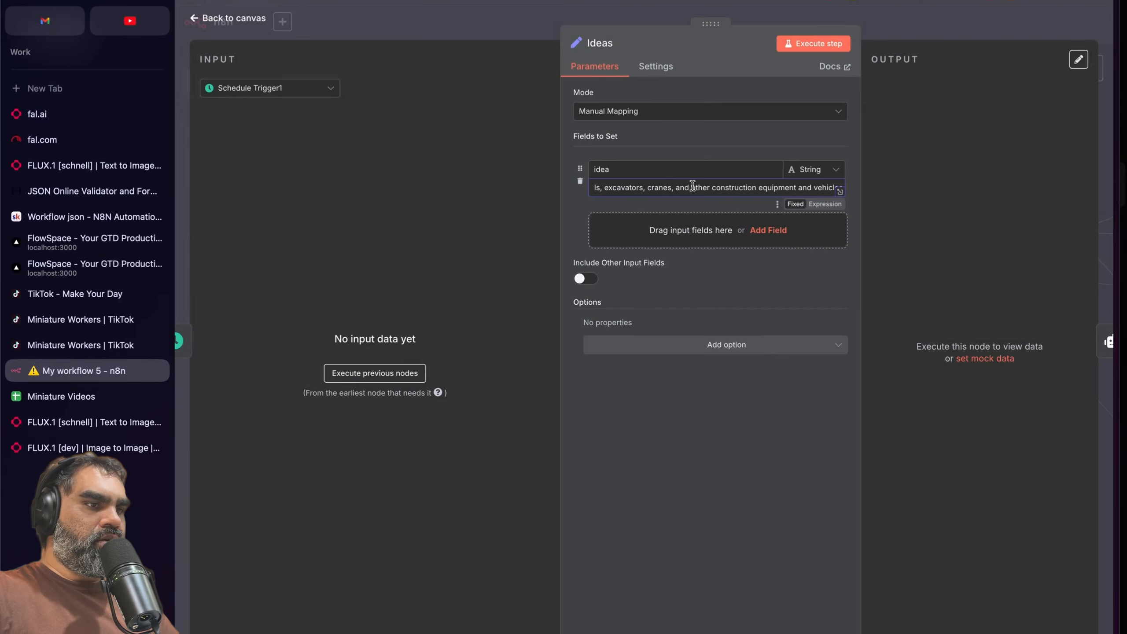
type(", helicop")
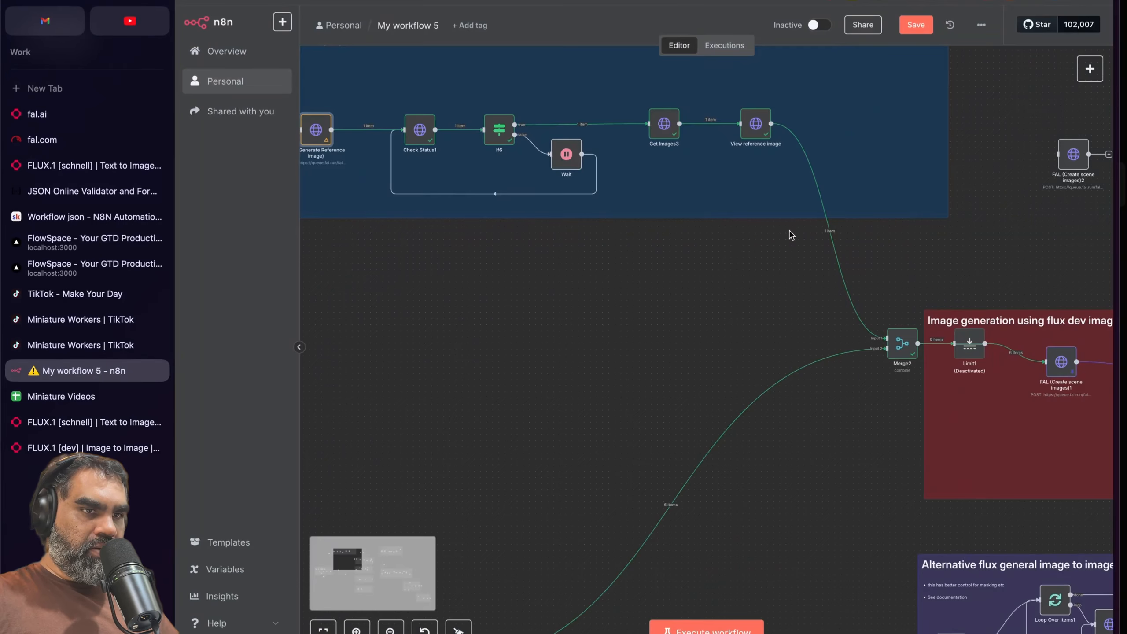
Step: Look over the workflow groups, check the model ID in the OpenAI Chat Model node, and close the node
scroll(789, 234, "right", 3)
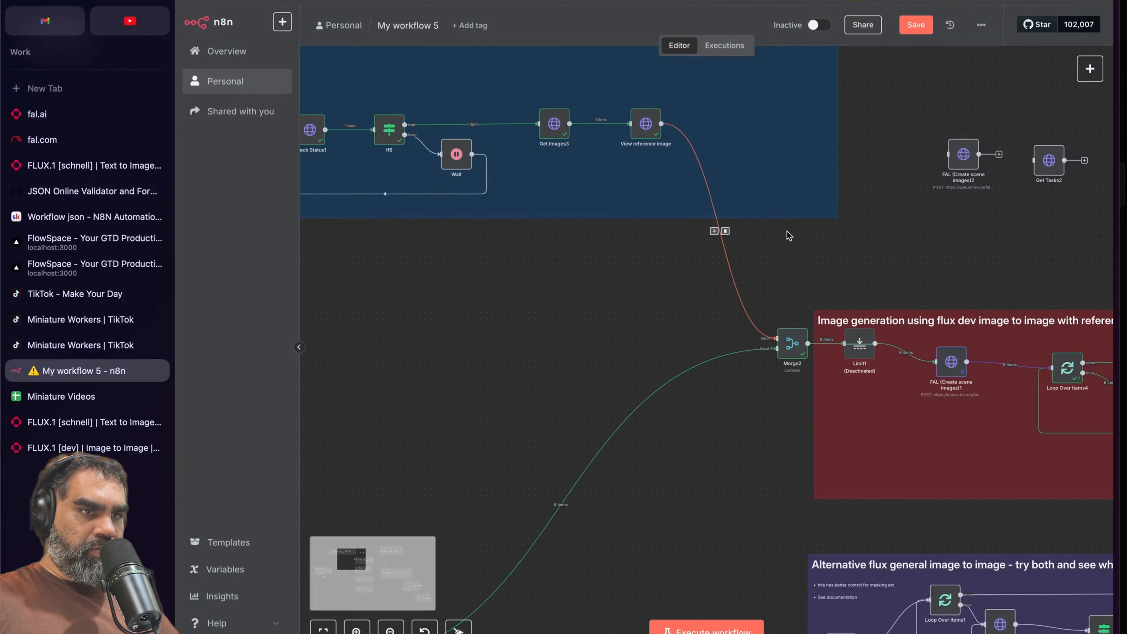
scroll(788, 234, "down", 3)
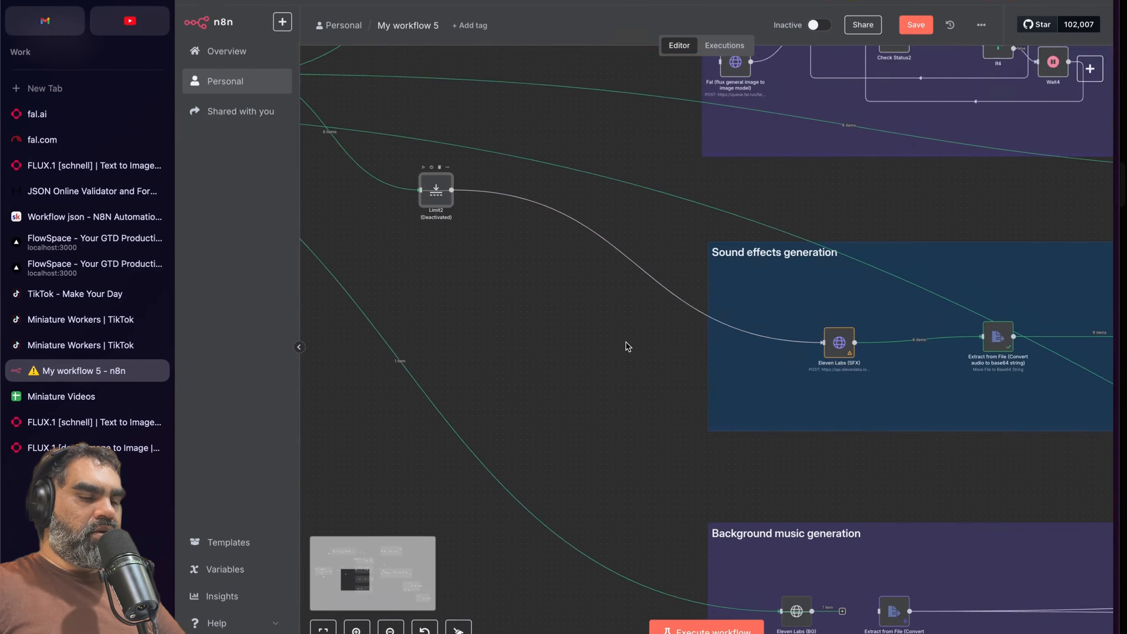
scroll(628, 347, "right", 6)
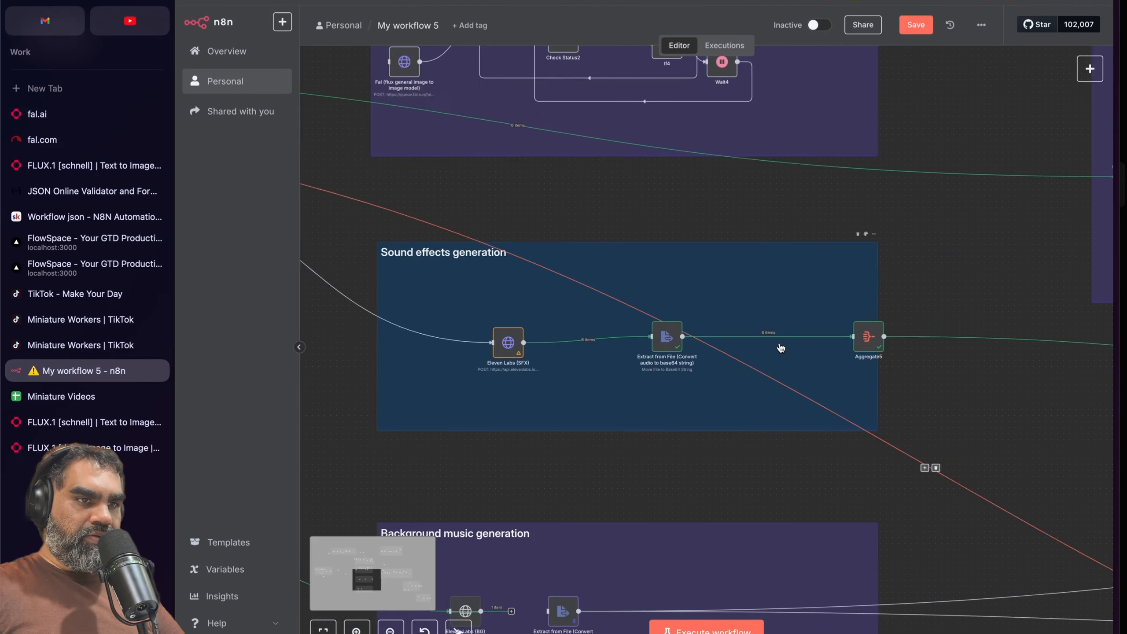
scroll(504, 362, "left", 6)
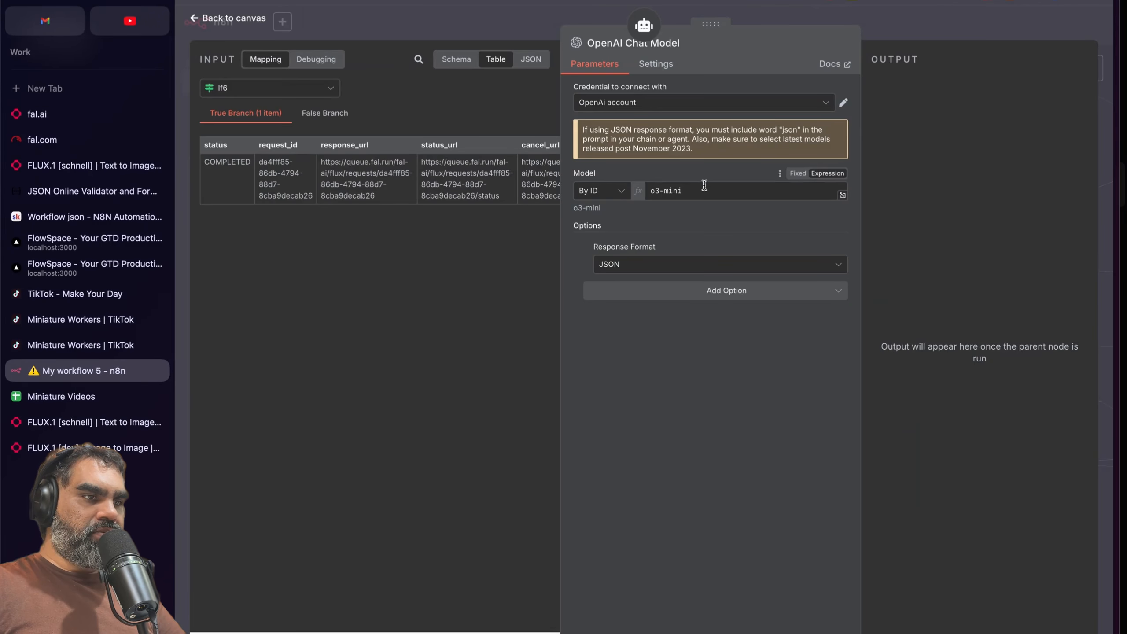
triple_click(703, 185)
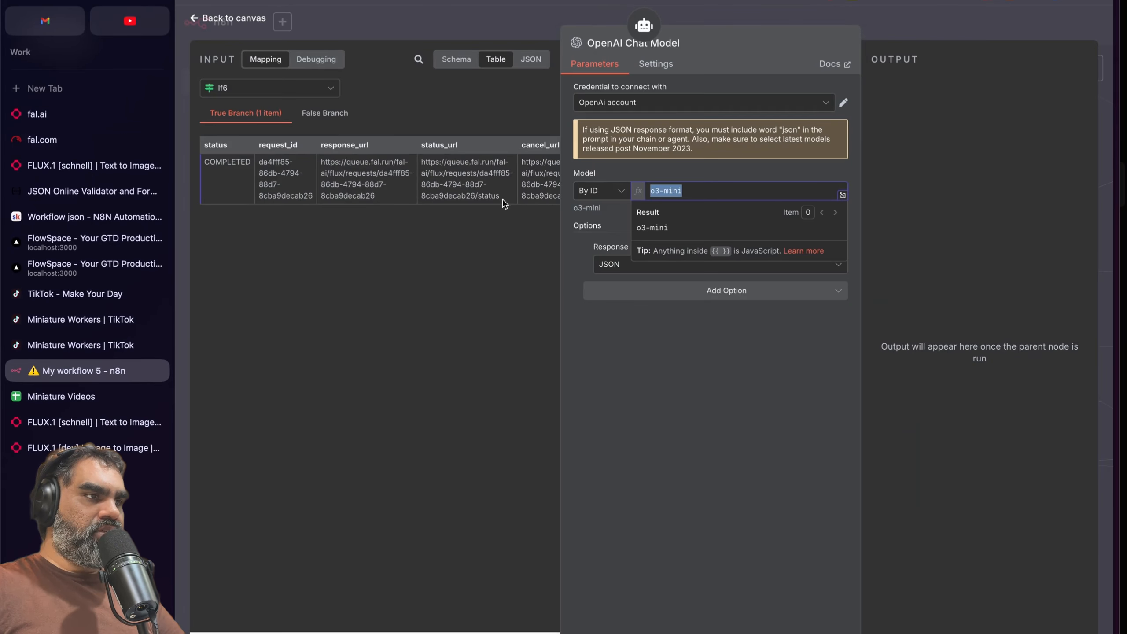
left_click(426, 30)
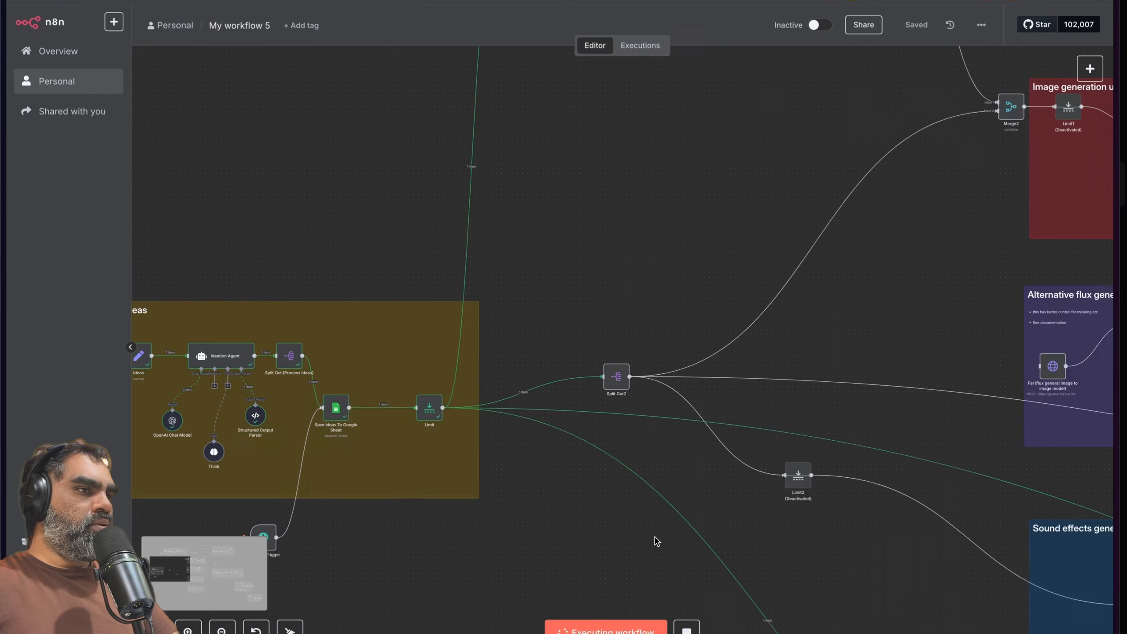
Step: Follow the running workflow through the Reference image generation group and open its View reference image node
scroll(645, 535, "down", 5)
scroll(730, 466, "up", 4)
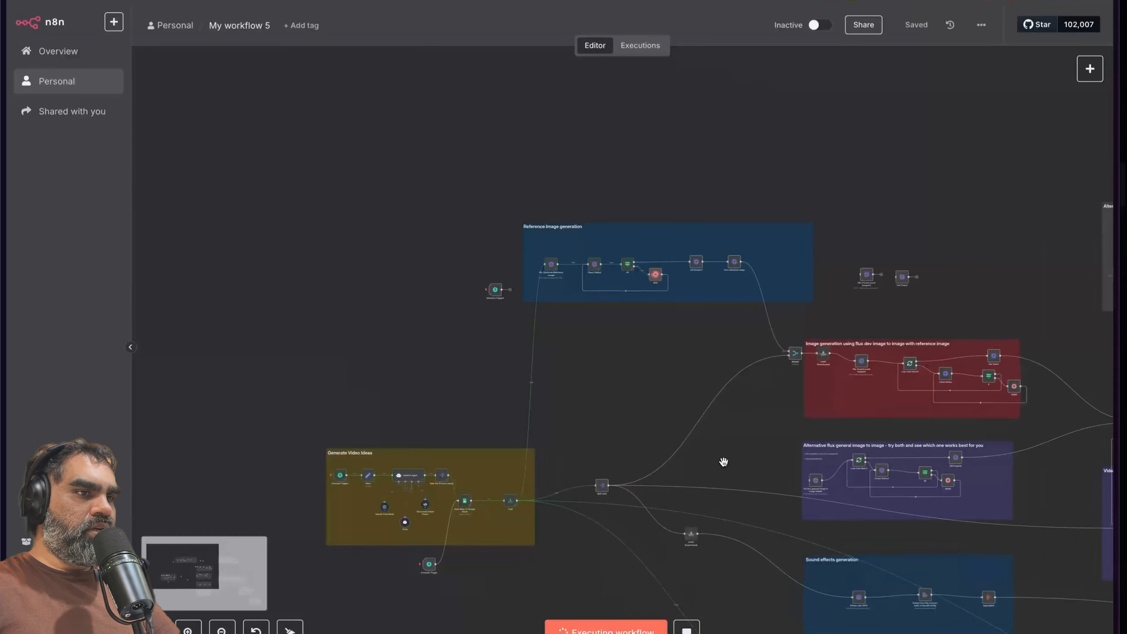
scroll(681, 467, "right", 2)
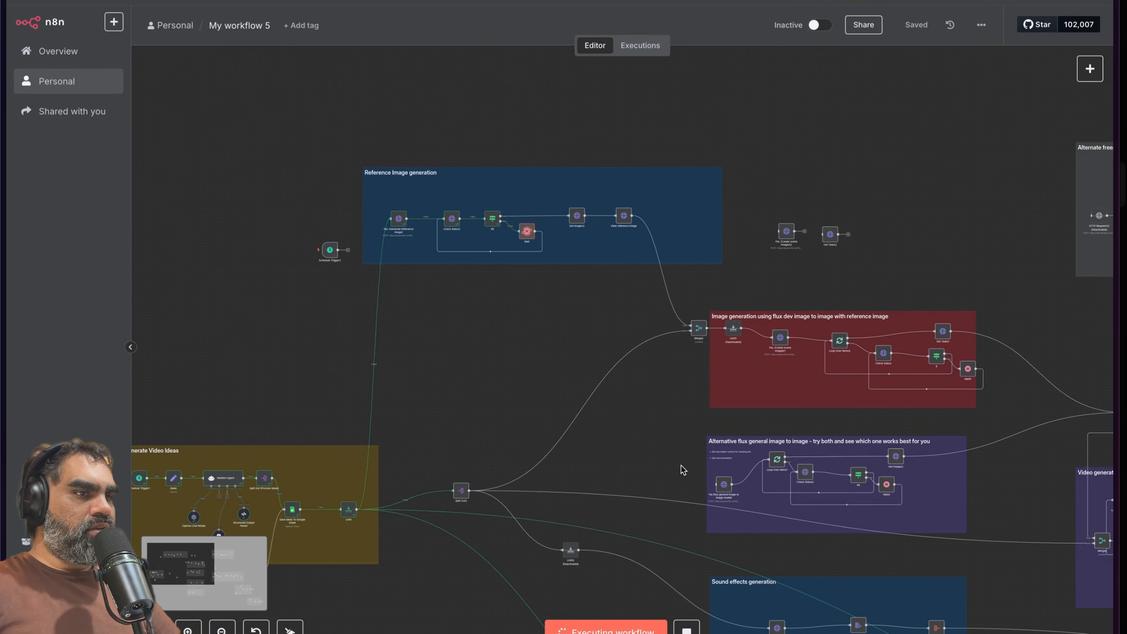
double_click(627, 215)
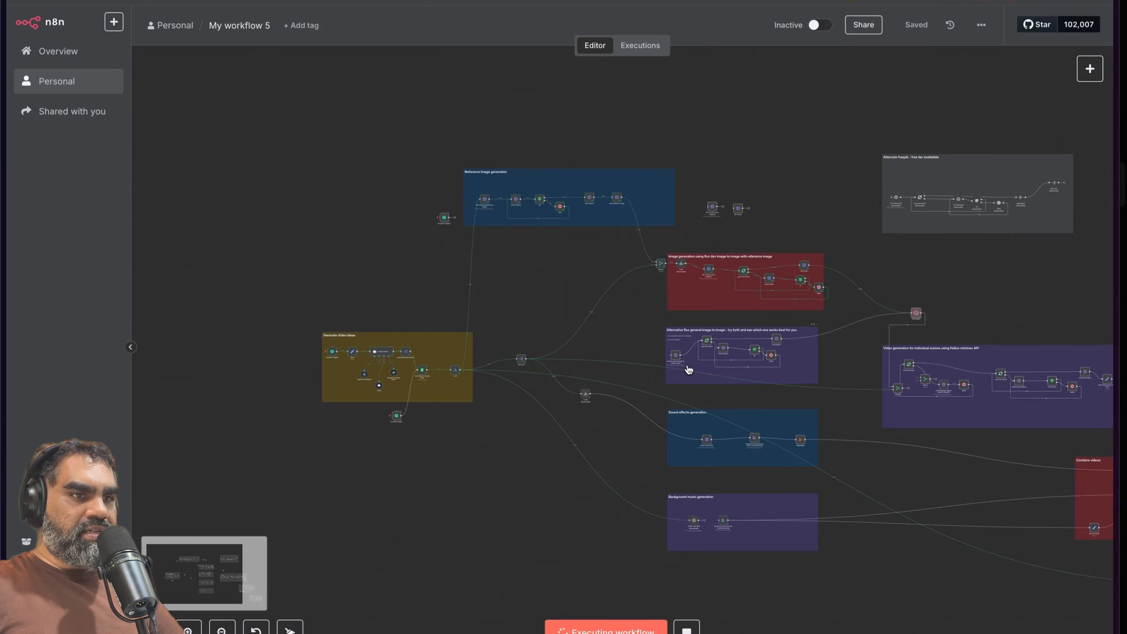
Step: Open the Eleven Labs (SFX) node, dismiss the error notification, view the sixth audio file in its output, and close the node
scroll(558, 427, "up", 2)
scroll(549, 416, "right", 4)
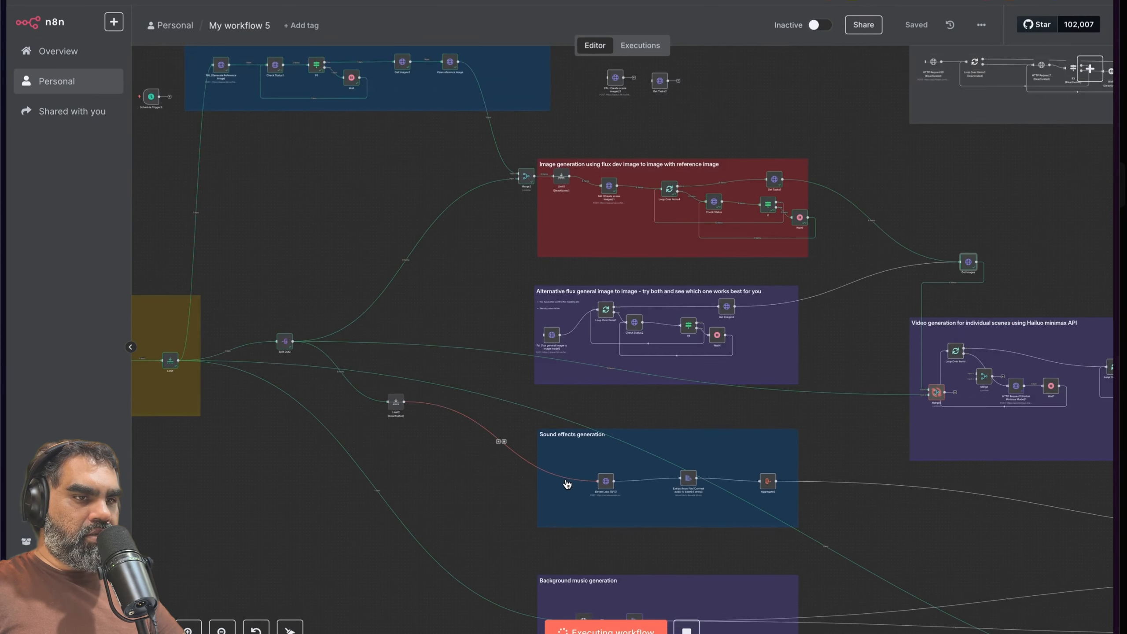
scroll(500, 395, "down", 2)
scroll(646, 456, "up", 3)
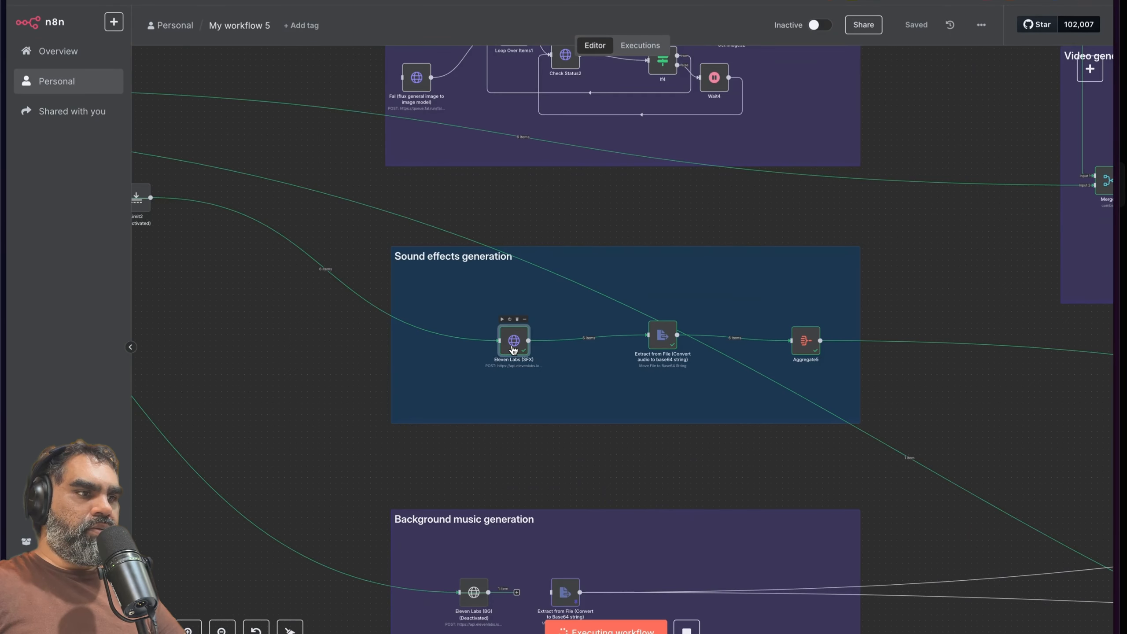
double_click(514, 341)
scroll(923, 524, "down", 6)
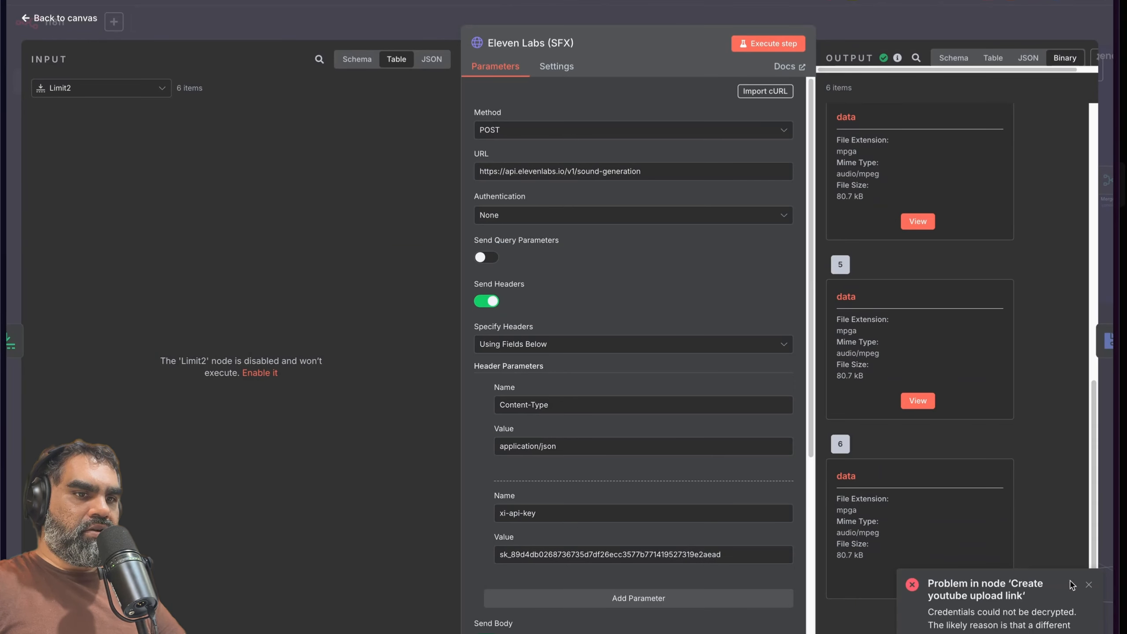
left_click(1088, 584)
left_click(918, 578)
key("Escape")
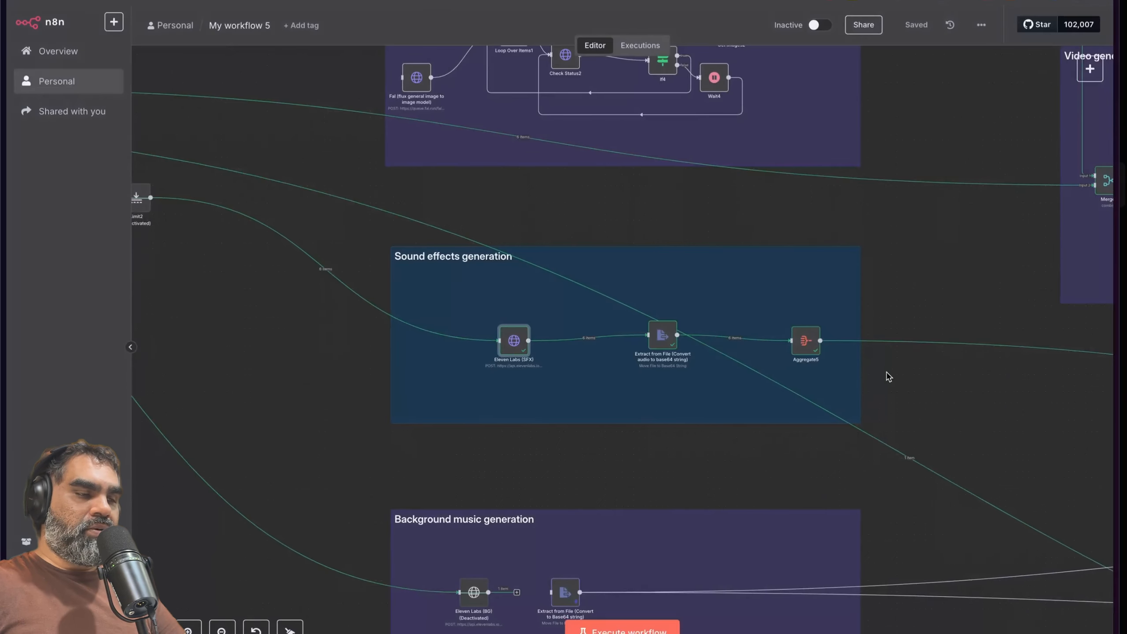
Step: Look over the video generation group for individual scenes, then return to the sound effects and background music groups
scroll(887, 375, "right", 6)
scroll(876, 377, "up", 3)
scroll(843, 382, "right", 3)
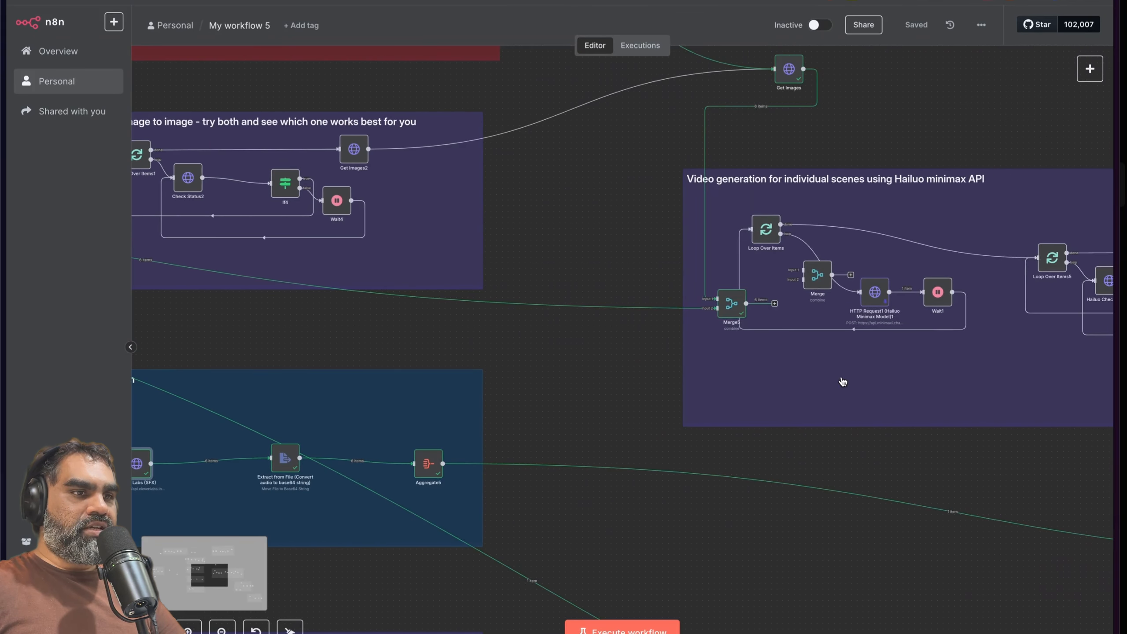
scroll(865, 422, "right", 2)
scroll(869, 466, "left", 5)
scroll(710, 422, "down", 5)
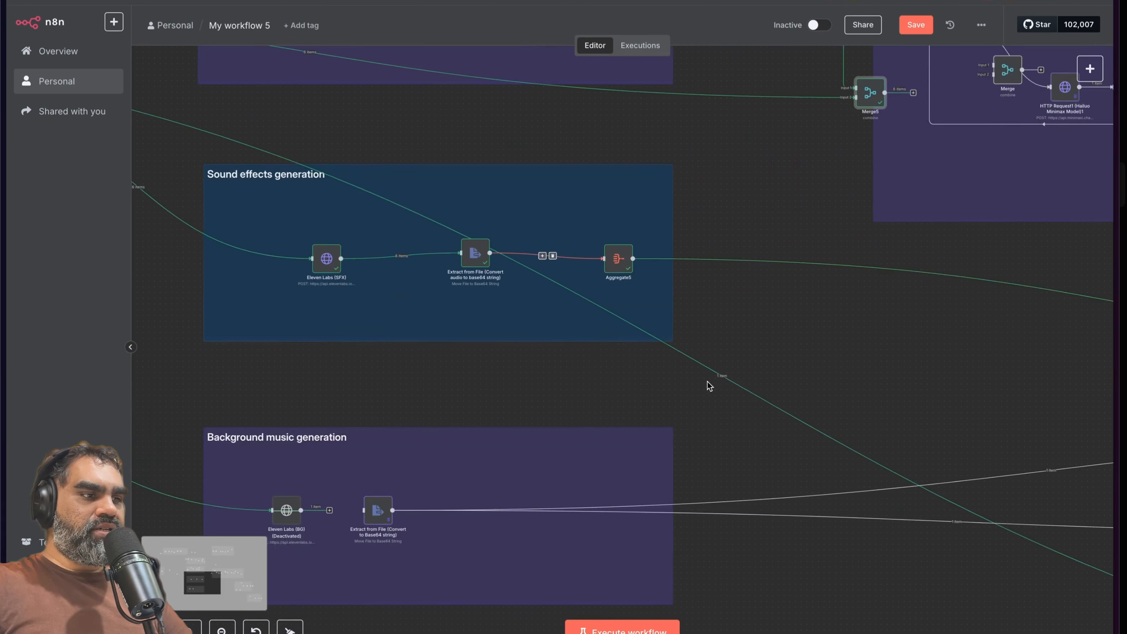
scroll(709, 385, "left", 3)
scroll(688, 390, "left", 10)
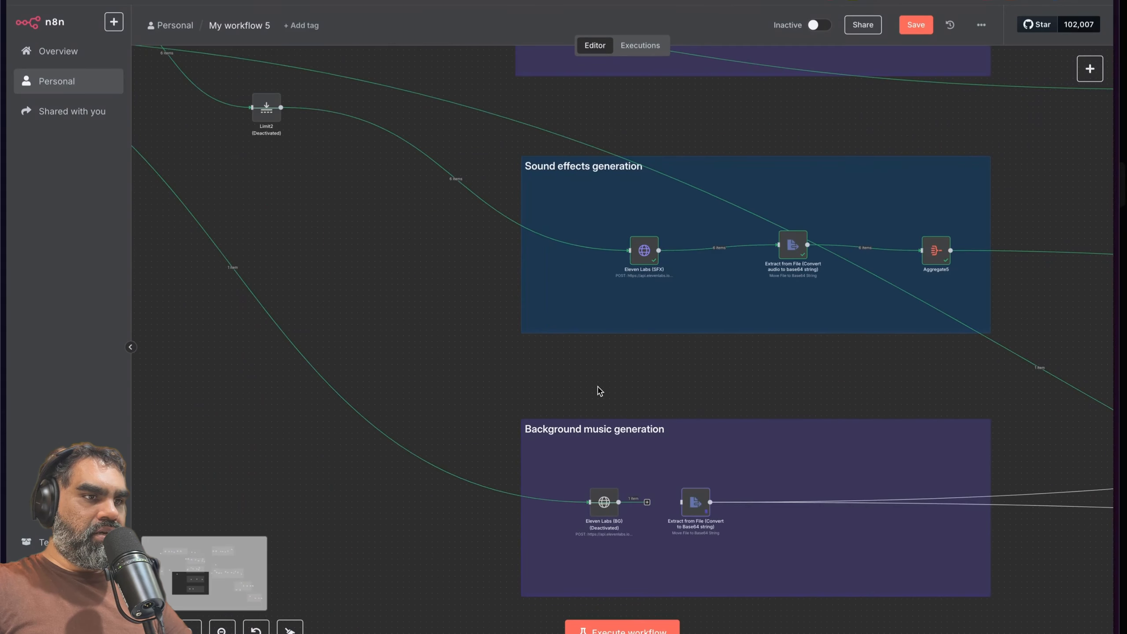
Step: Deactivate the Eleven Labs (SFX) node and pin the output of the Extract from File (Convert audio to base64 string) node
left_click(641, 255)
left_click(639, 230)
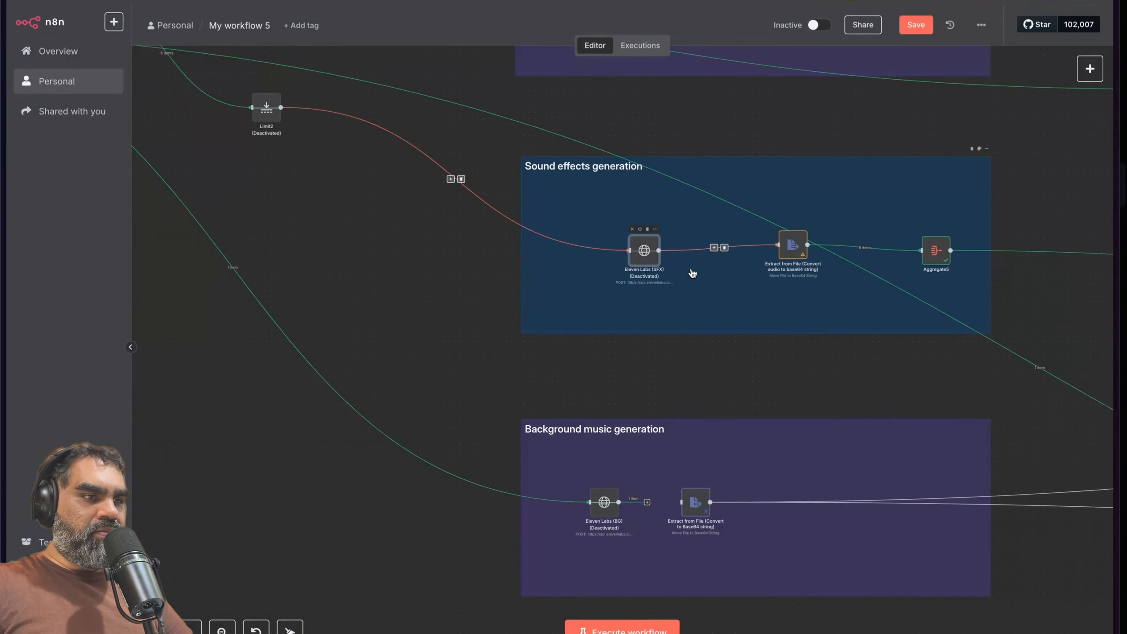
scroll(692, 272, "right", 1)
right_click(760, 253)
left_click(618, 261)
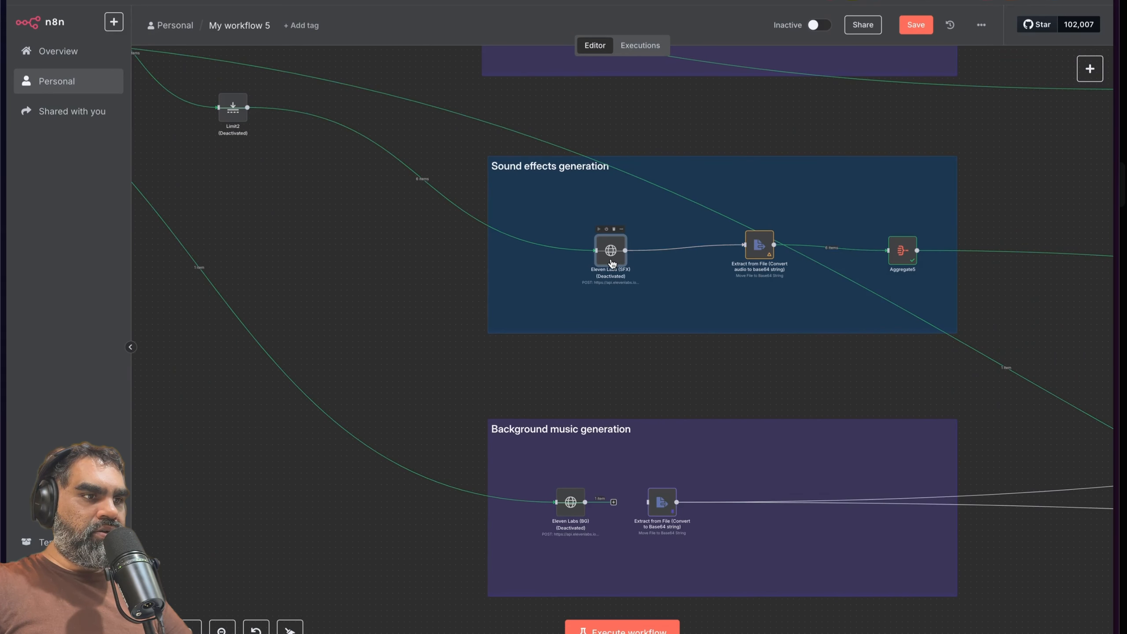
right_click(759, 247)
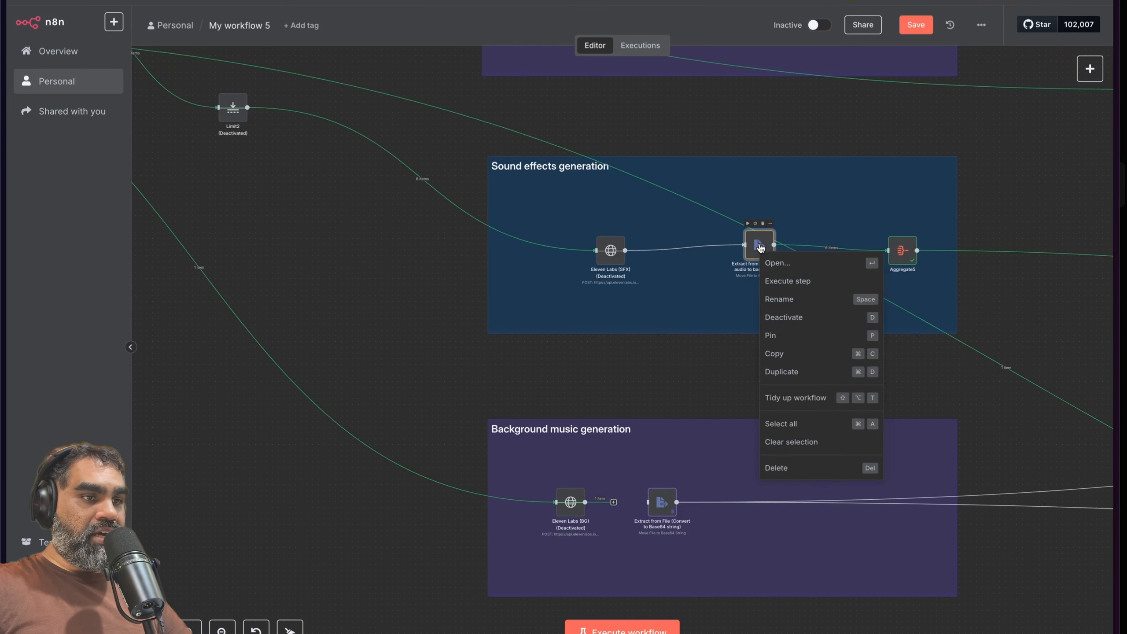
left_click(782, 338)
scroll(721, 323, "right", 5)
scroll(722, 323, "left", 3)
scroll(714, 327, "up", 4)
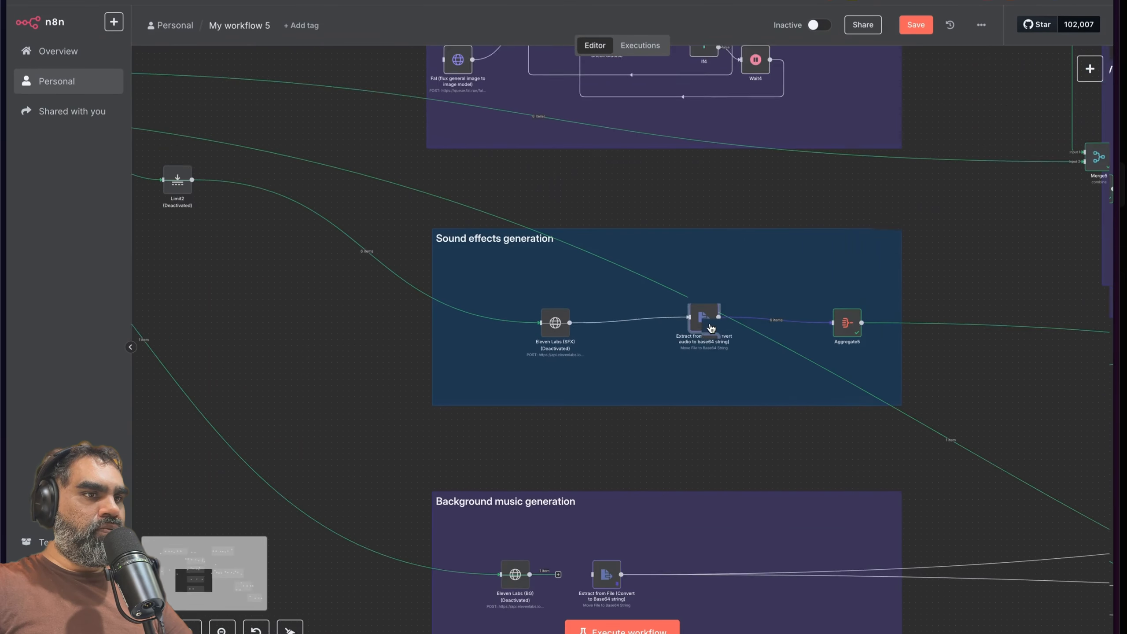
Step: Examine the Background music generation group and the connection feeding its Eleven Labs (BG) node
scroll(708, 323, "down", 6)
scroll(710, 322, "down", 1)
scroll(687, 327, "left", 2)
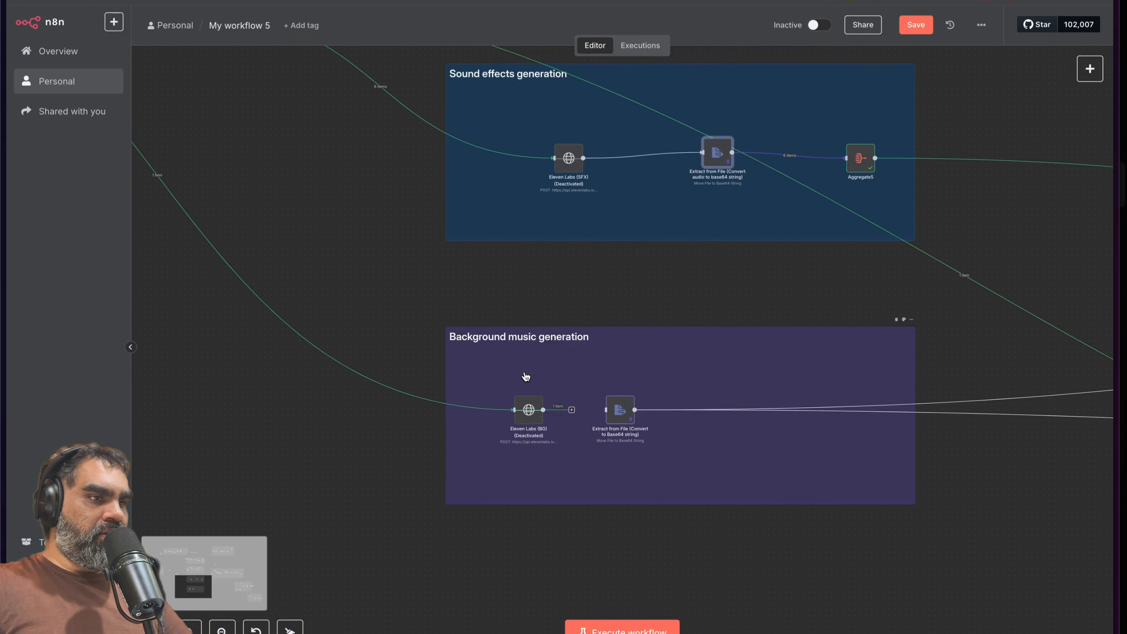
scroll(525, 377, "down", 4)
mouse_move(536, 315)
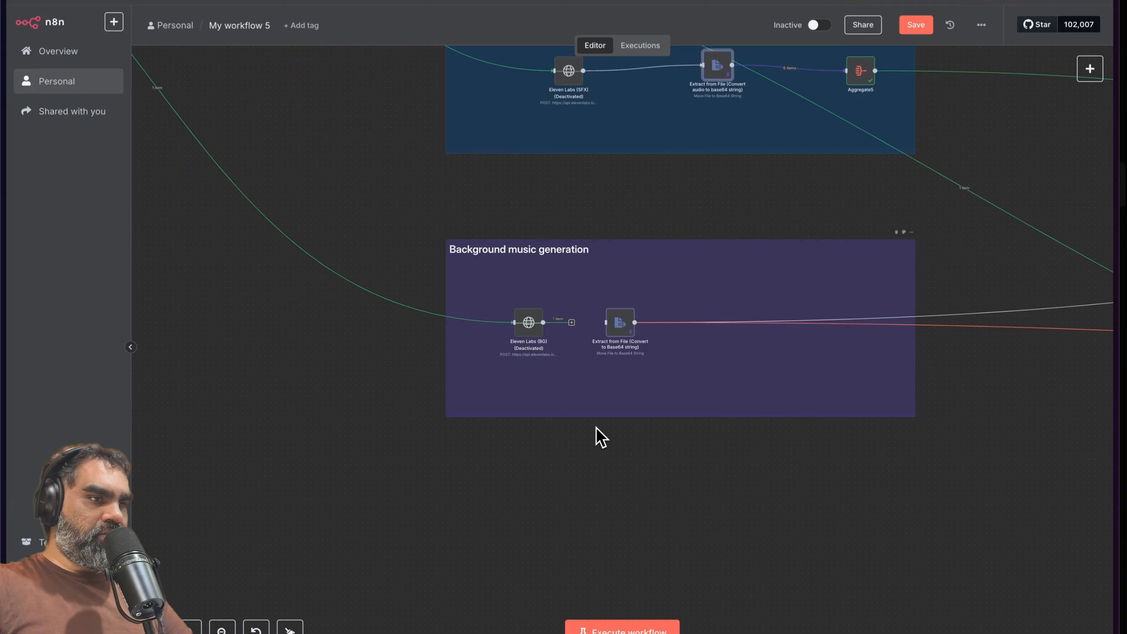
scroll(468, 335, "left", 3)
scroll(467, 356, "up", 4)
scroll(488, 371, "left", 3)
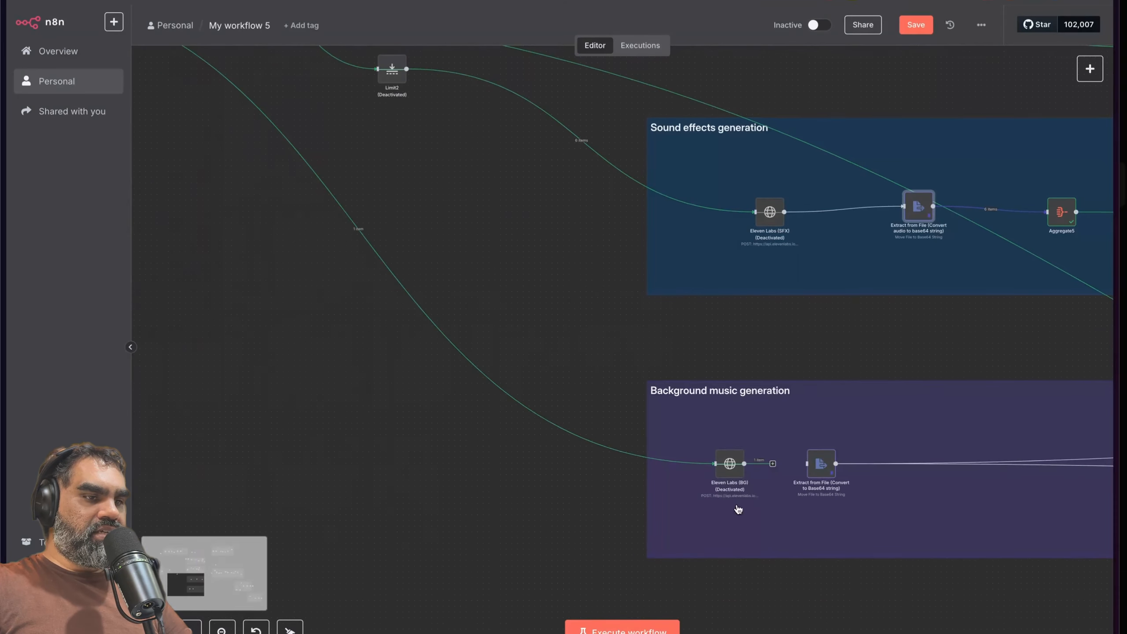
Step: Trace the Eleven Labs (BG) node's incoming connection back to the Generate Video Ideas group
double_click(734, 471)
key("Escape")
scroll(549, 345, "left", 4)
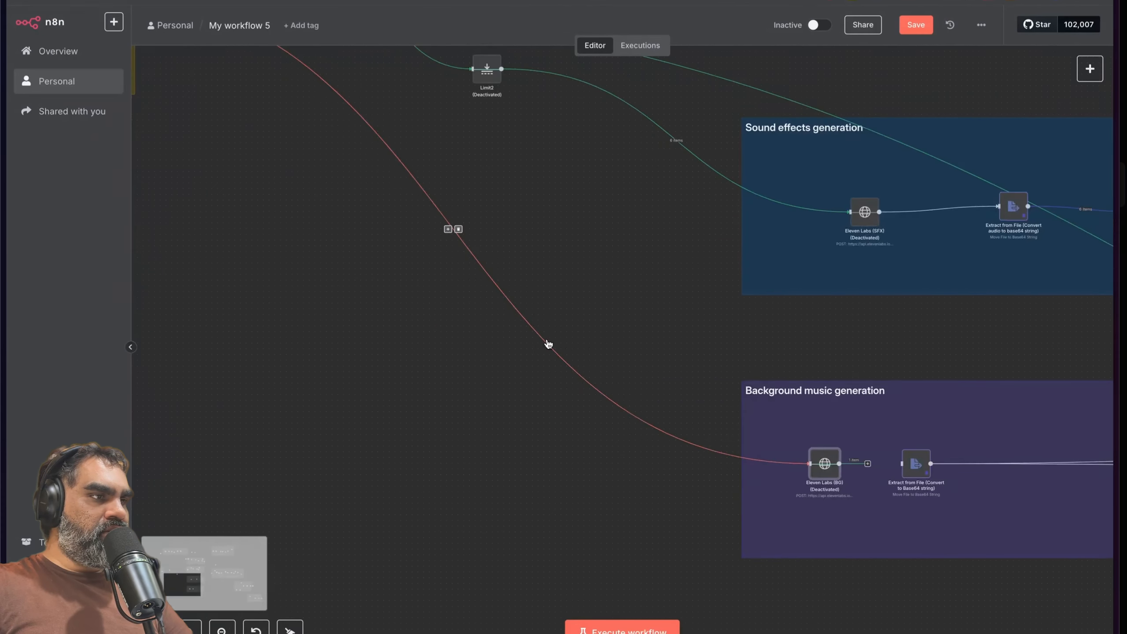
scroll(633, 390, "down", 5)
scroll(501, 181, "up", 3)
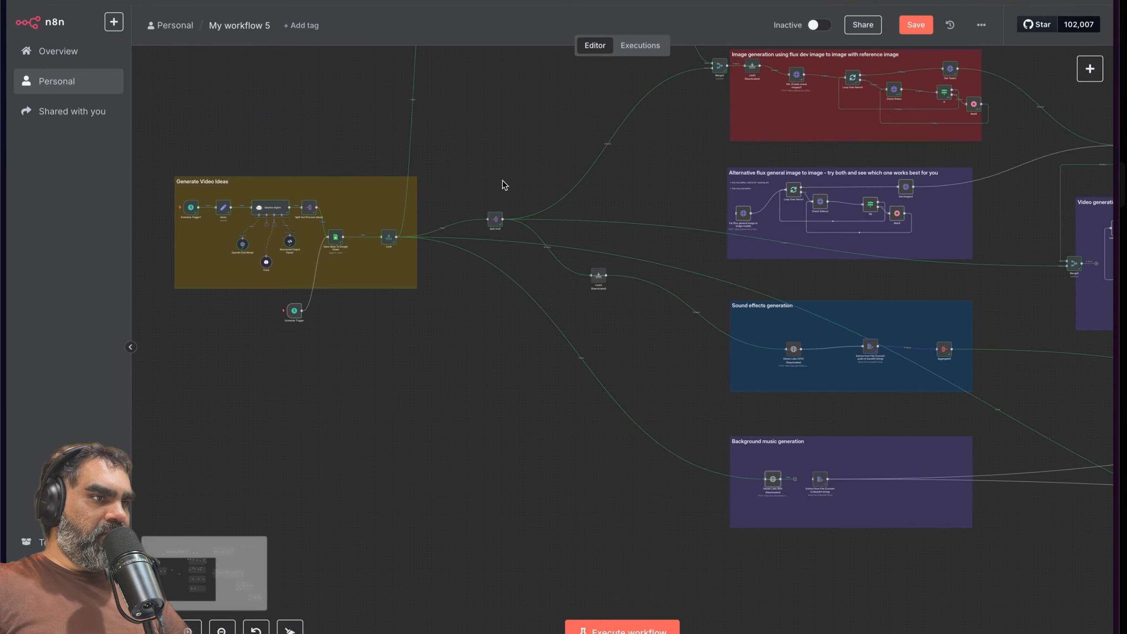
scroll(523, 283, "up", 1)
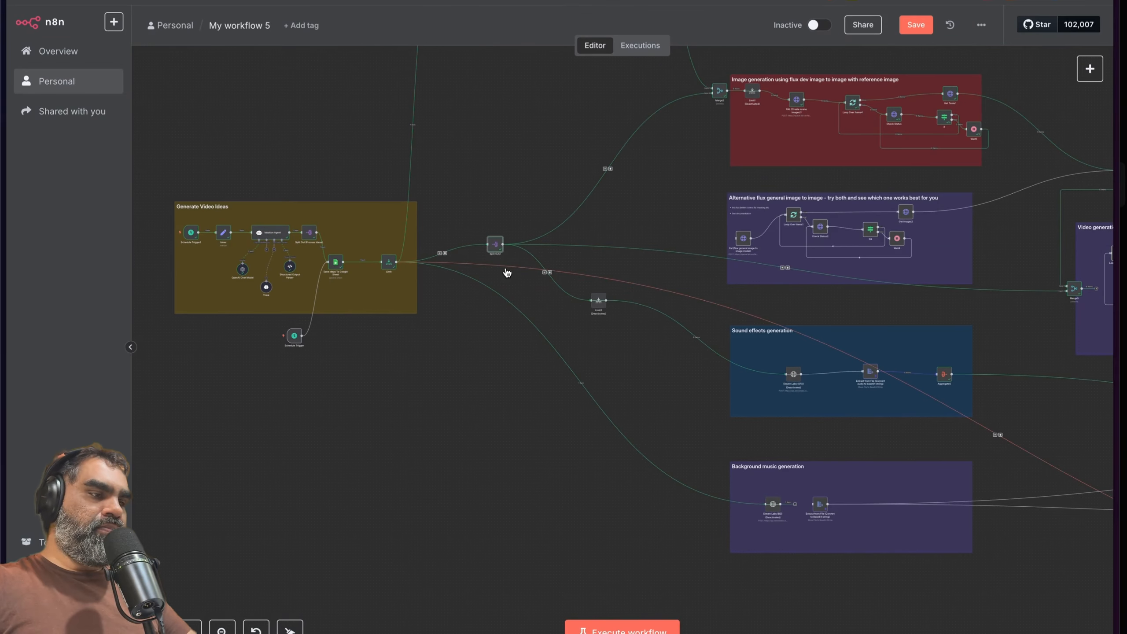
Step: Open the Limit node, show its input as a schema, and look through the scene entries under steps
double_click(393, 266)
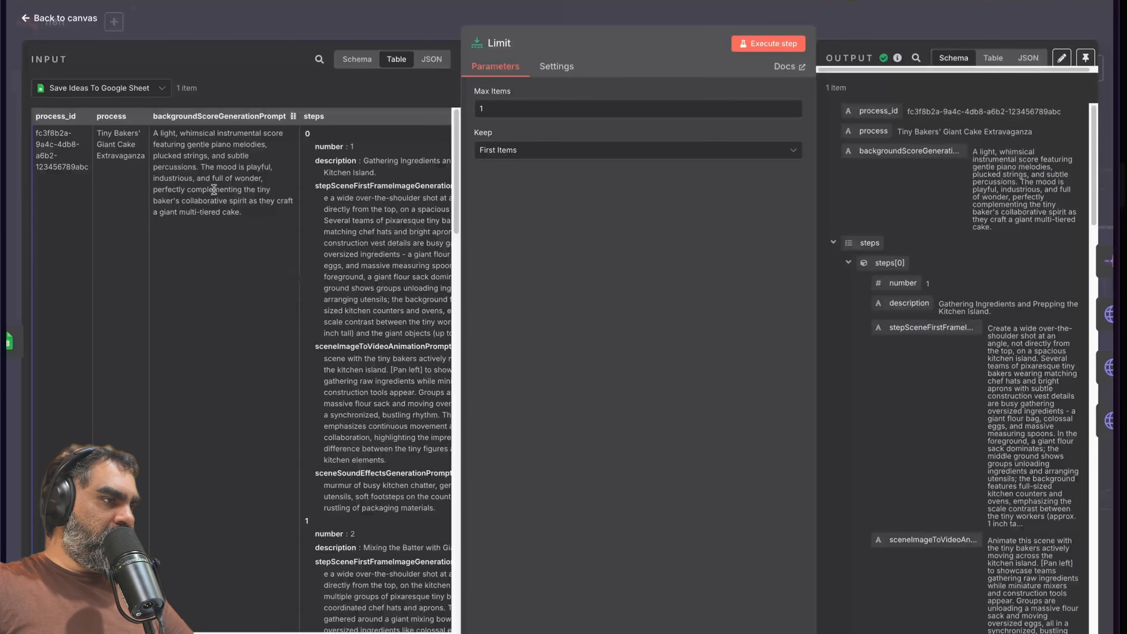
left_click(357, 59)
left_click(54, 197)
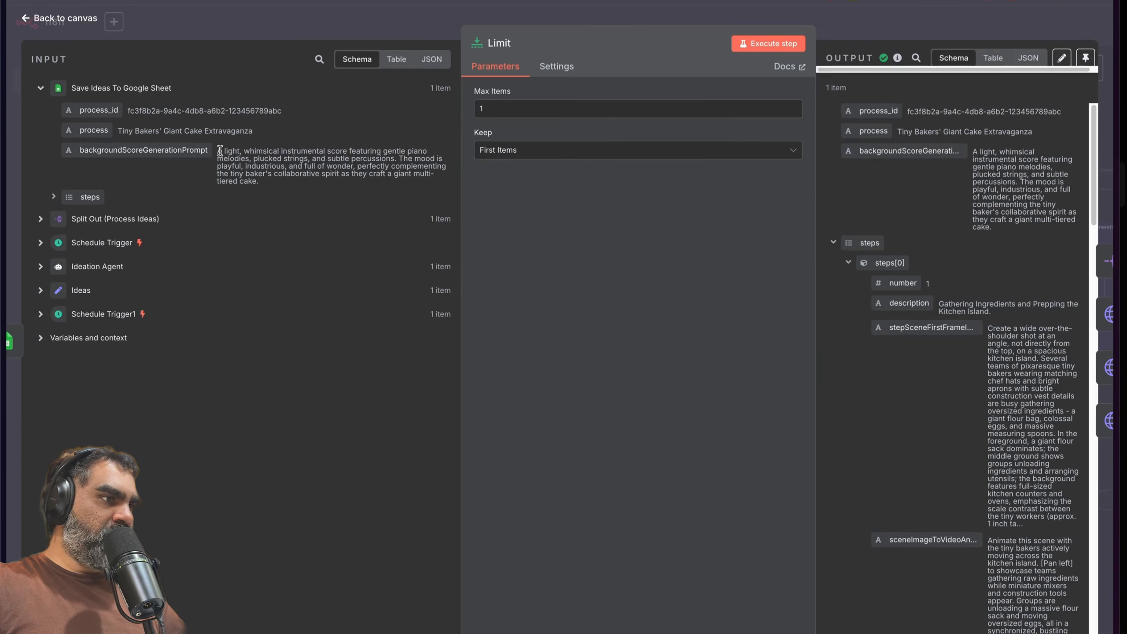
left_click_drag(220, 151, 260, 176)
left_click(55, 198)
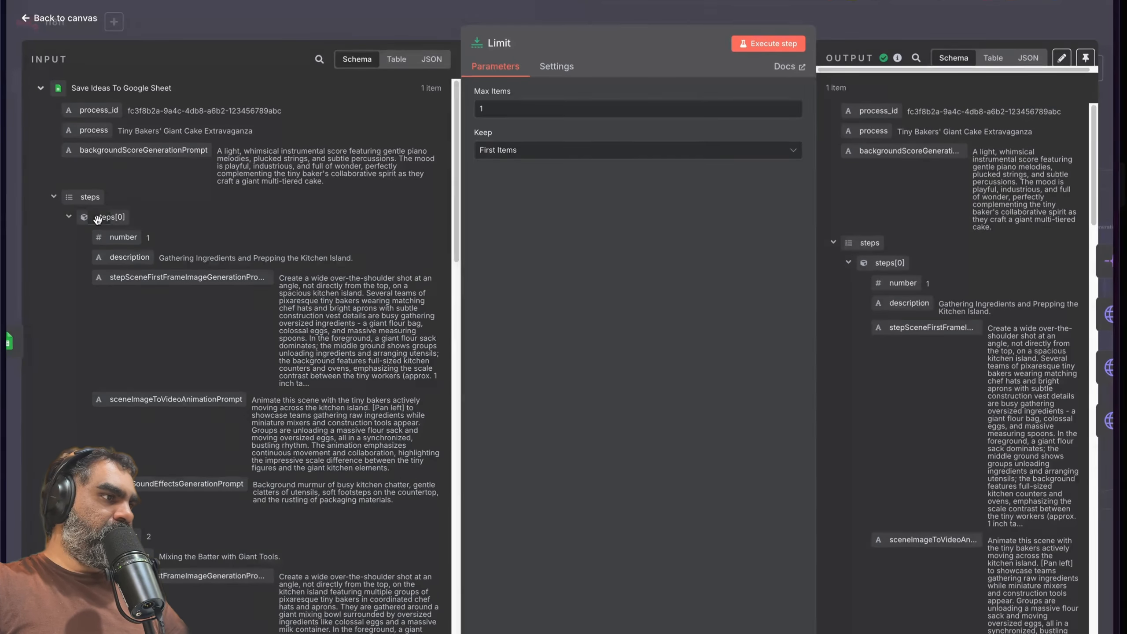
left_click(83, 217)
left_click(82, 224)
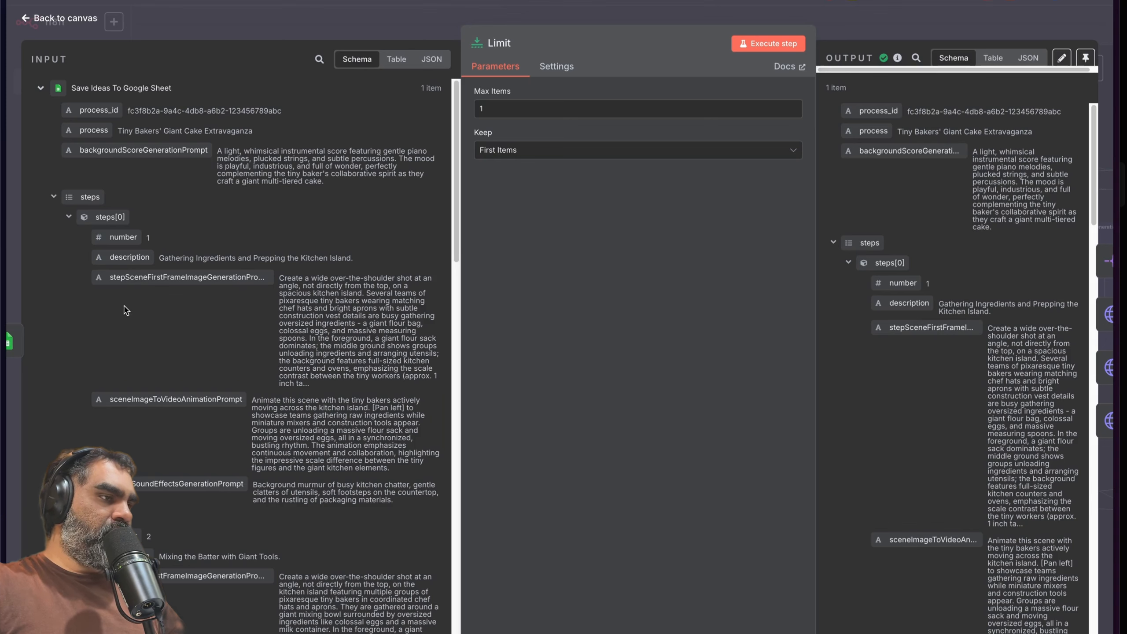
left_click(69, 217)
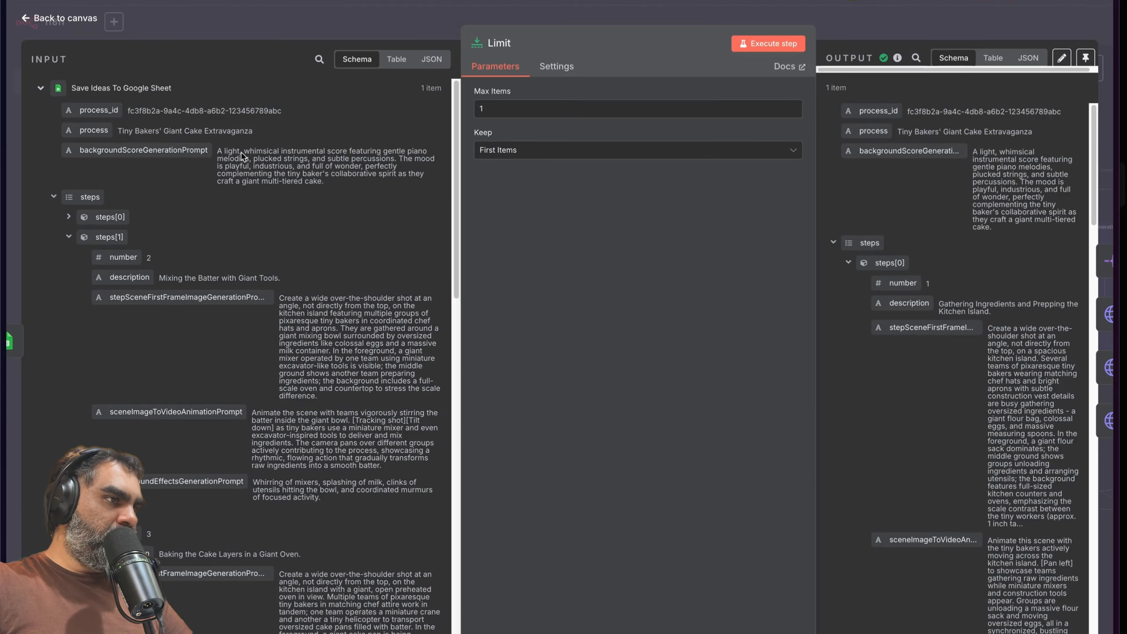
Step: Review the backgroundScoreGenerationPrompt text in the Limit node's input with steps collapsed, and close the node
left_click_drag(229, 151, 311, 184)
left_click(54, 197)
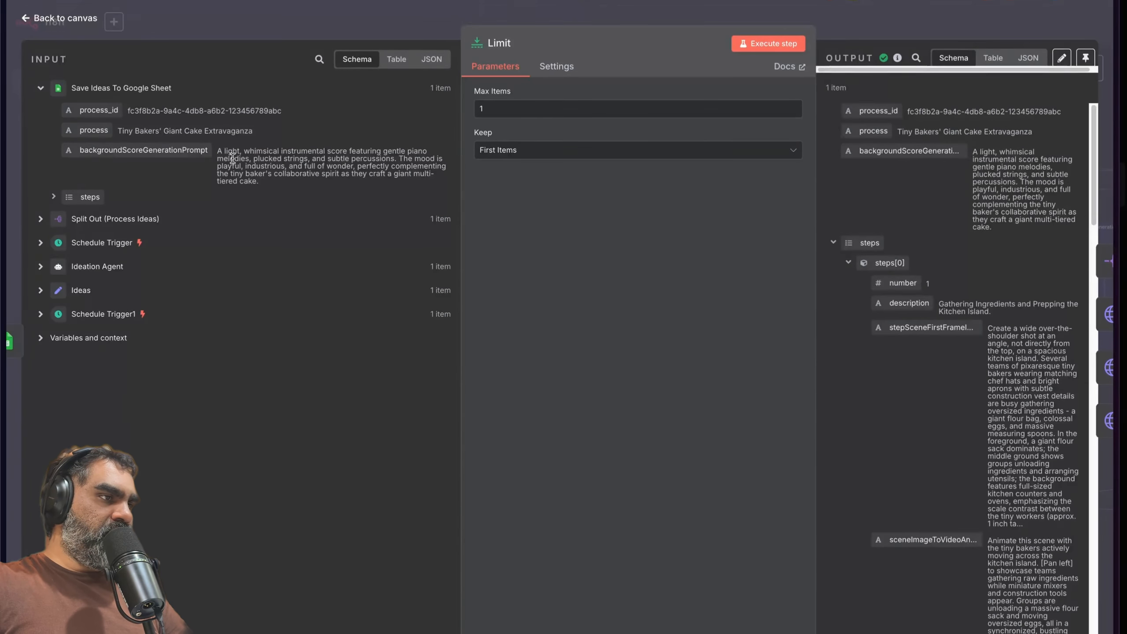
left_click_drag(220, 150, 268, 183)
left_click(254, 59)
left_click(272, 31)
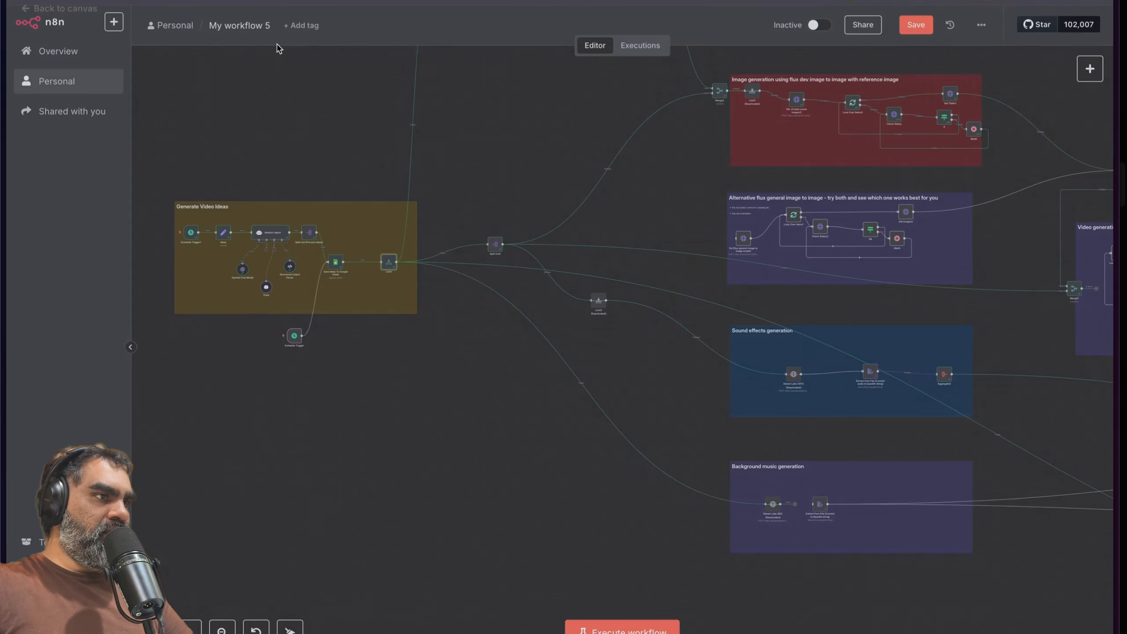
Step: Open the Eleven Labs (BG) node, examine the prompt text and duration_seconds in its JSON body, and close the node
scroll(711, 401, "right", 3)
scroll(712, 401, "down", 2)
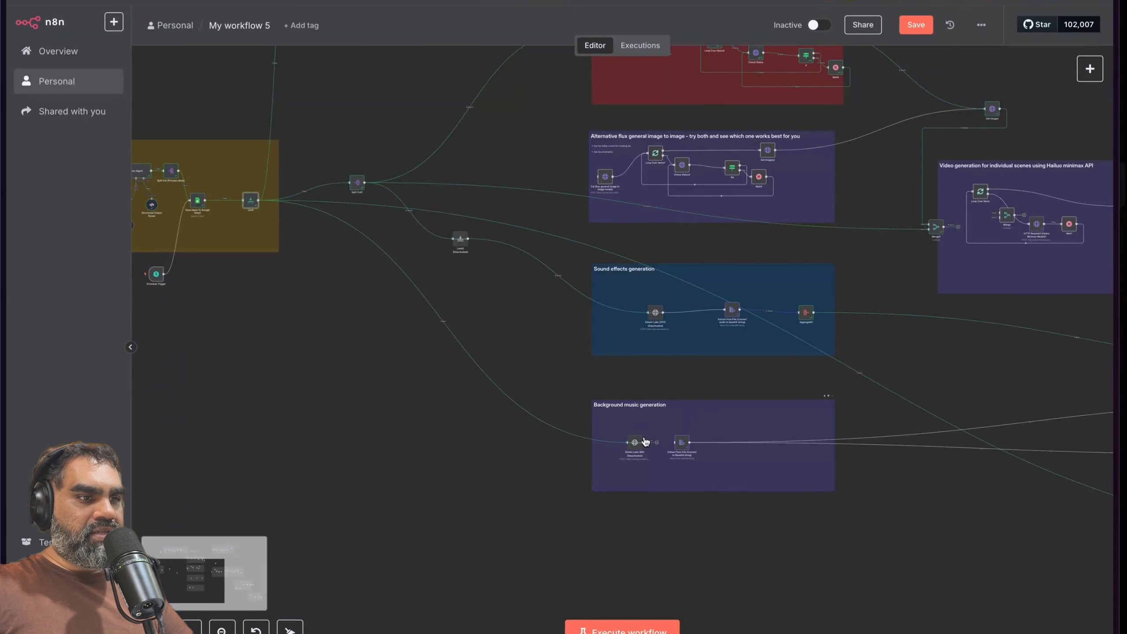
scroll(644, 435, "right", 2)
double_click(552, 446)
scroll(594, 488, "down", 1)
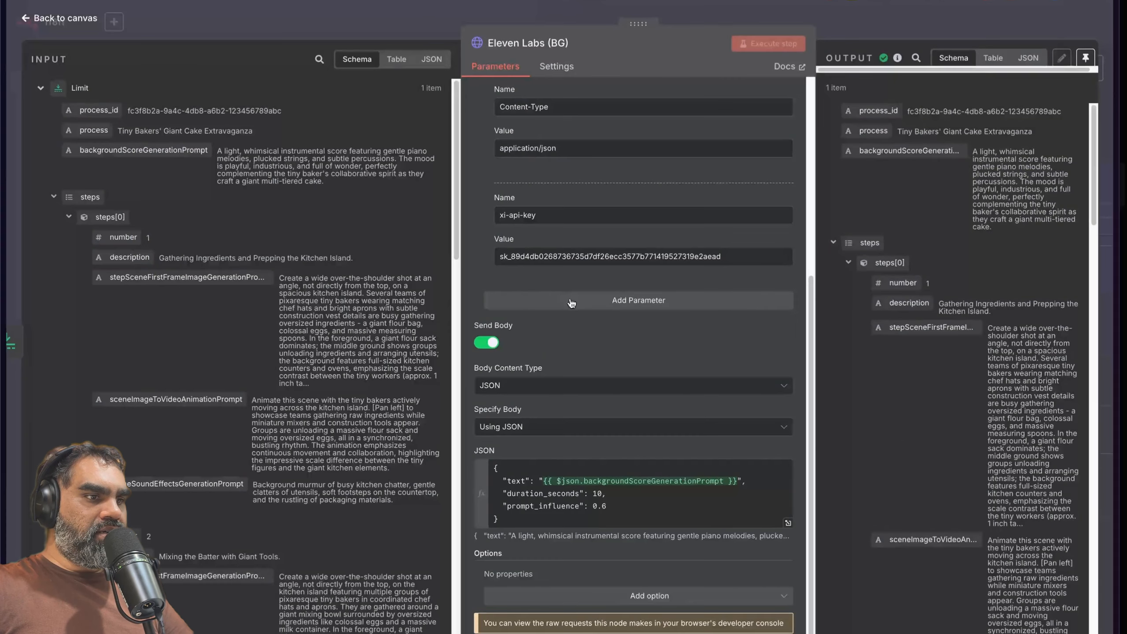
left_click_drag(585, 493, 600, 492)
left_click(622, 491)
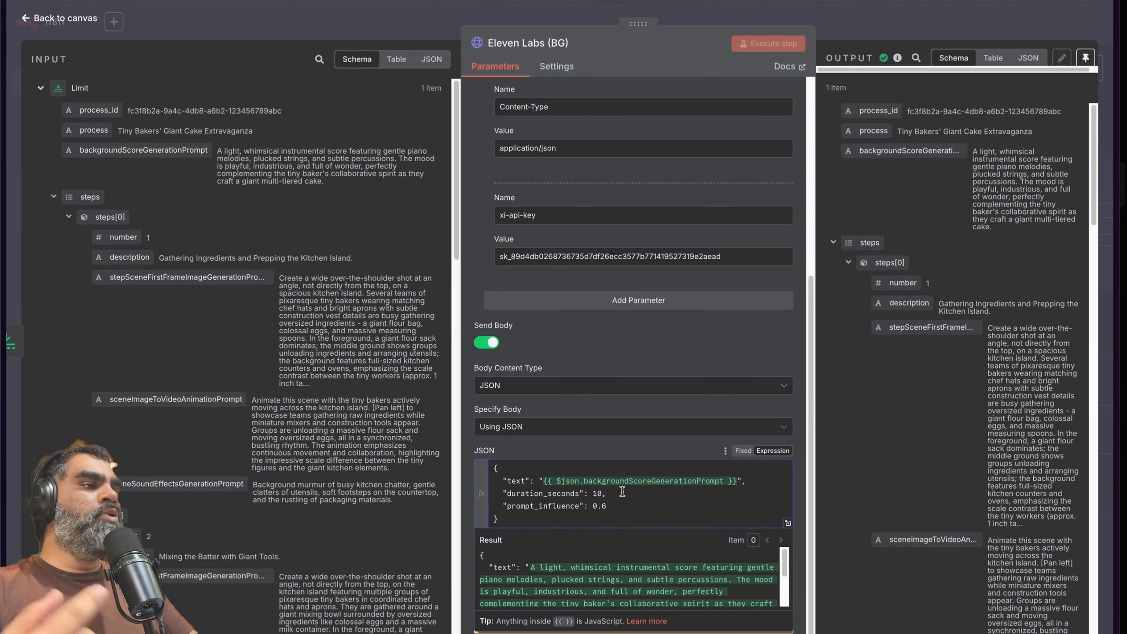
key("Escape")
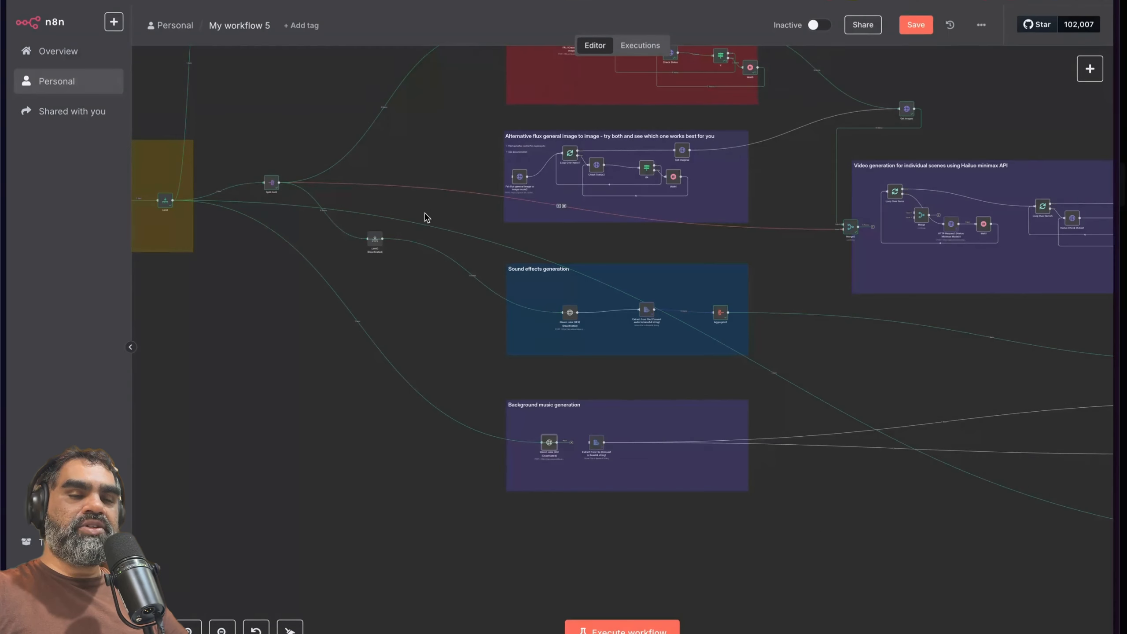
Step: Open the Get Images node and view the first generated scene image and another one further down its output list
scroll(626, 420, "up", 3)
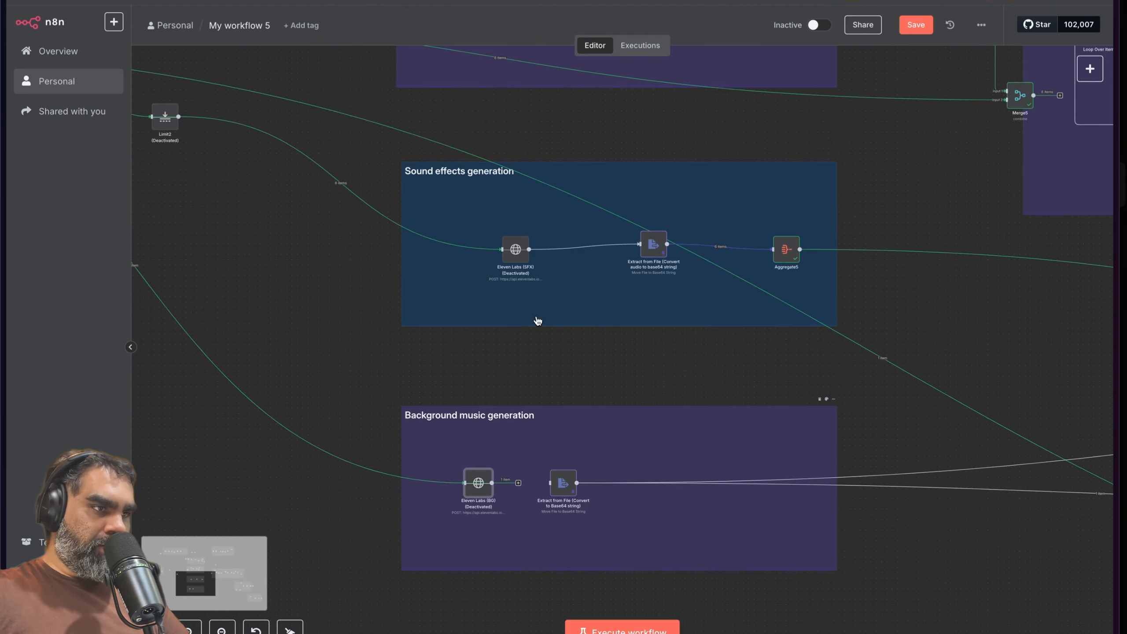
scroll(518, 274, "down", 3)
scroll(518, 274, "right", 10)
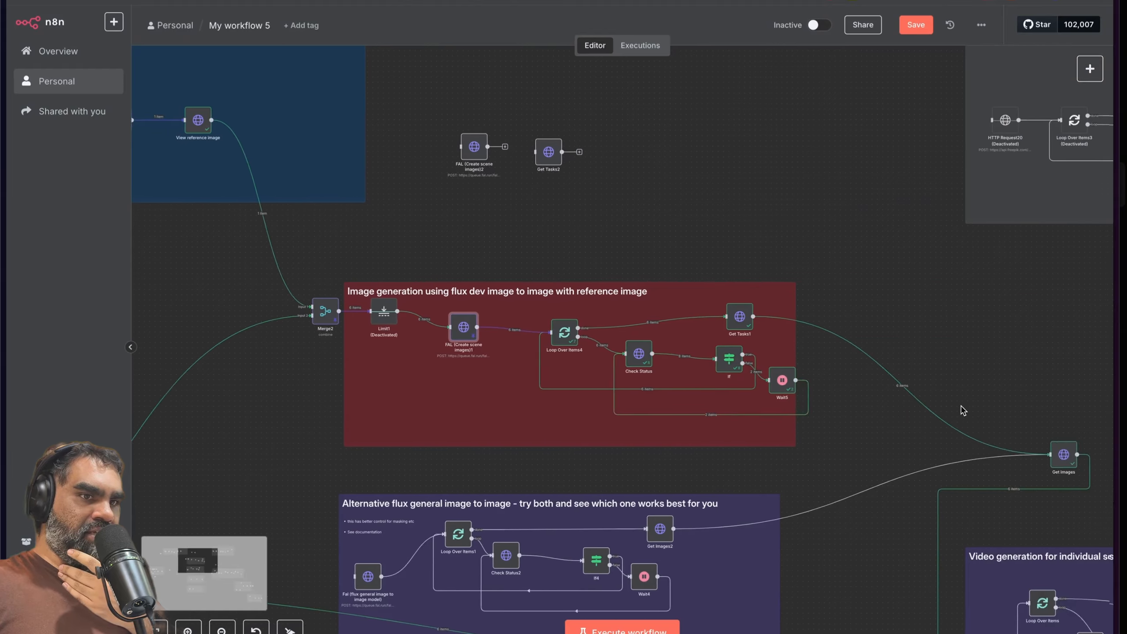
double_click(922, 454)
left_click(886, 370)
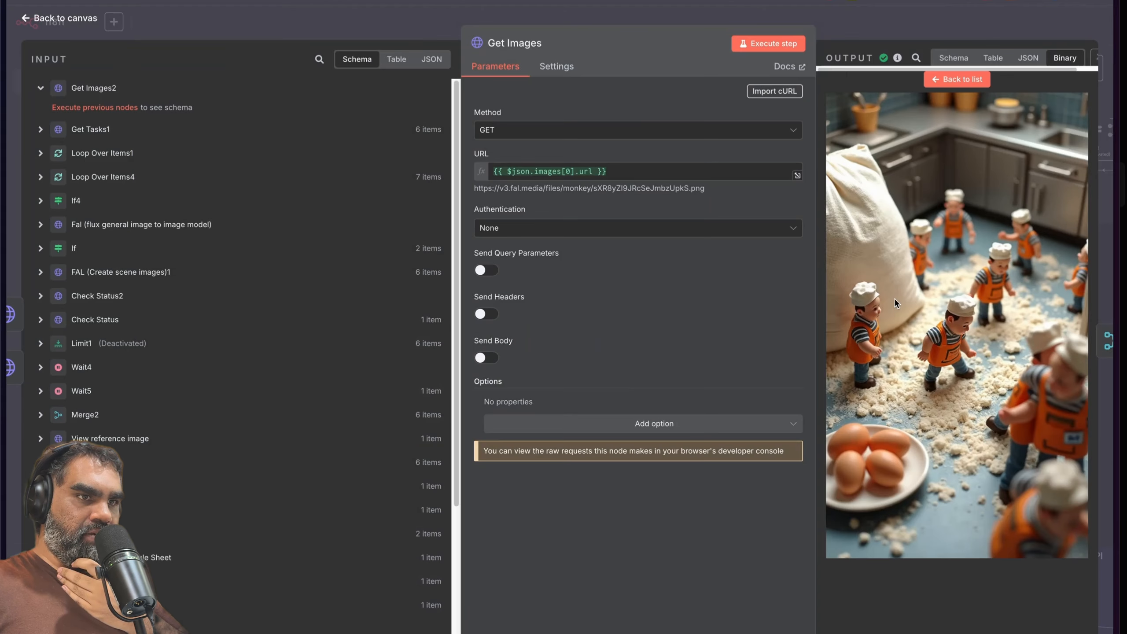
left_click(954, 80)
scroll(936, 517, "down", 5)
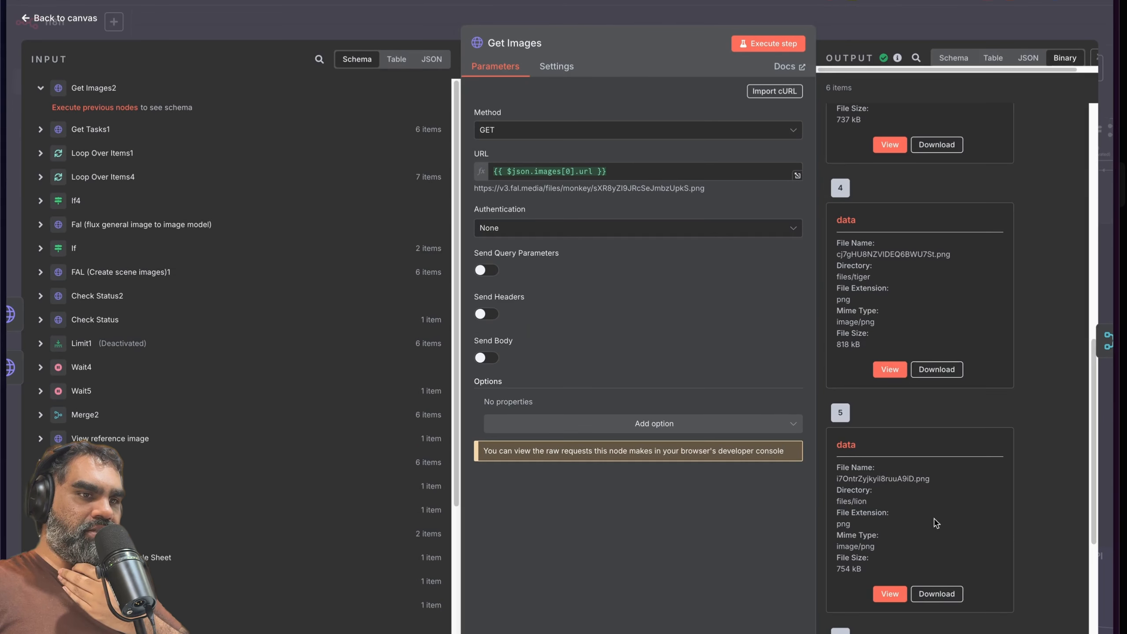
scroll(931, 531, "down", 1)
left_click(889, 571)
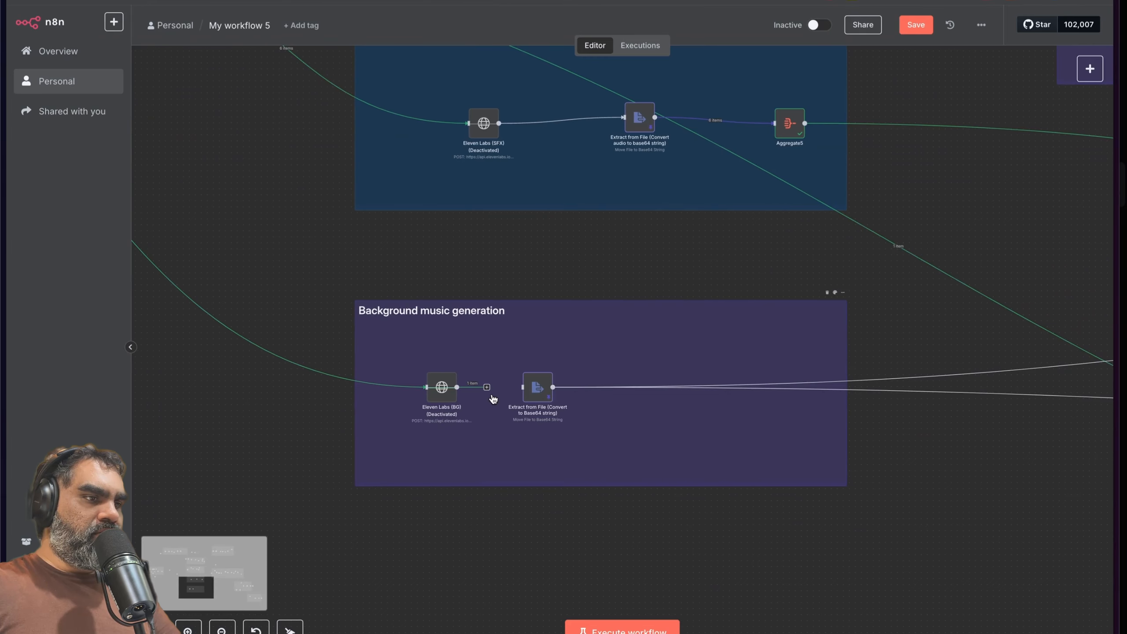
Step: Connect Eleven Labs (BG) to the Extract from File (Convert to Base64 string) node and execute the workflow with Eleven Labs (BG) active
left_click_drag(487, 389, 523, 391)
right_click(539, 393)
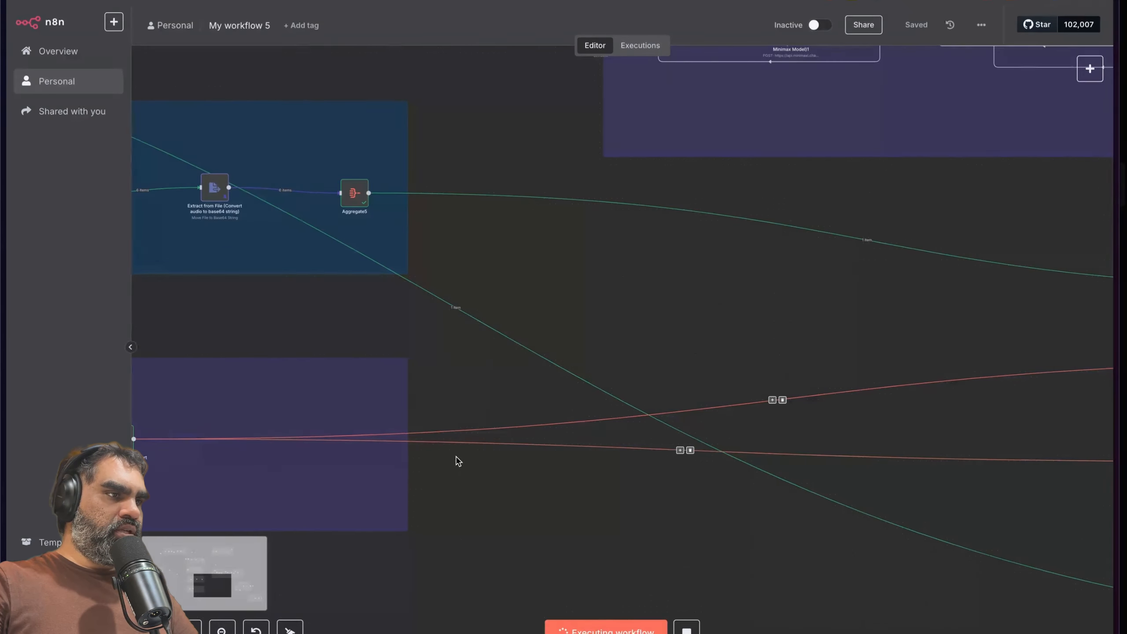
Step: Open the Eleven Labs (BG) node, listen to the generated music, compare it with the background score prompt, and close the node
scroll(458, 462, "left", 8)
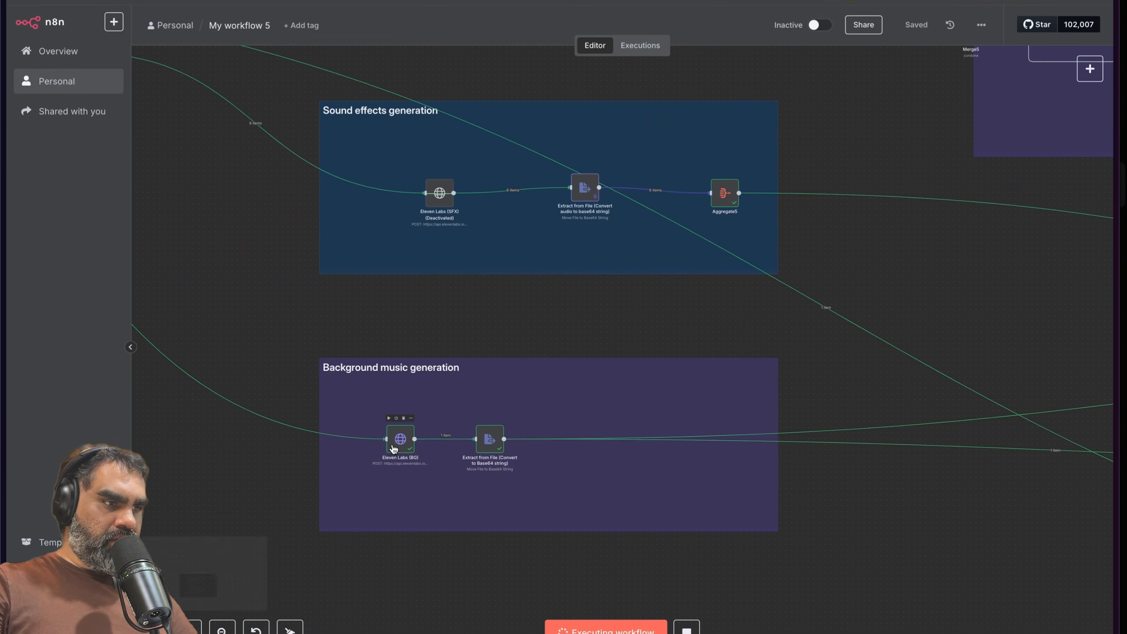
double_click(392, 451)
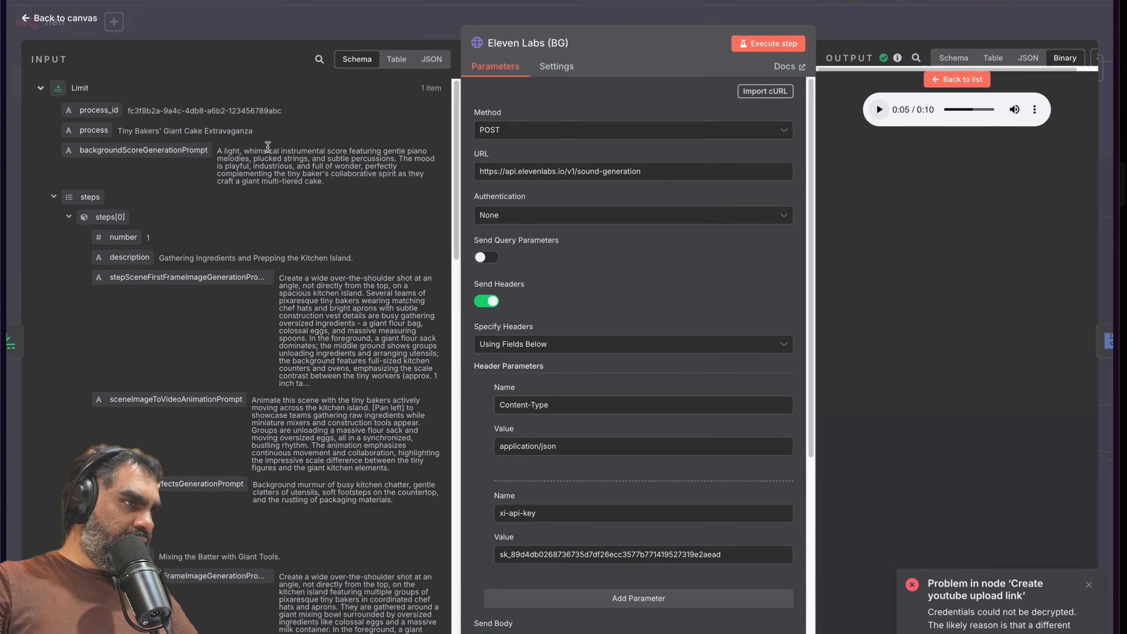
left_click_drag(218, 151, 336, 174)
left_click(336, 174)
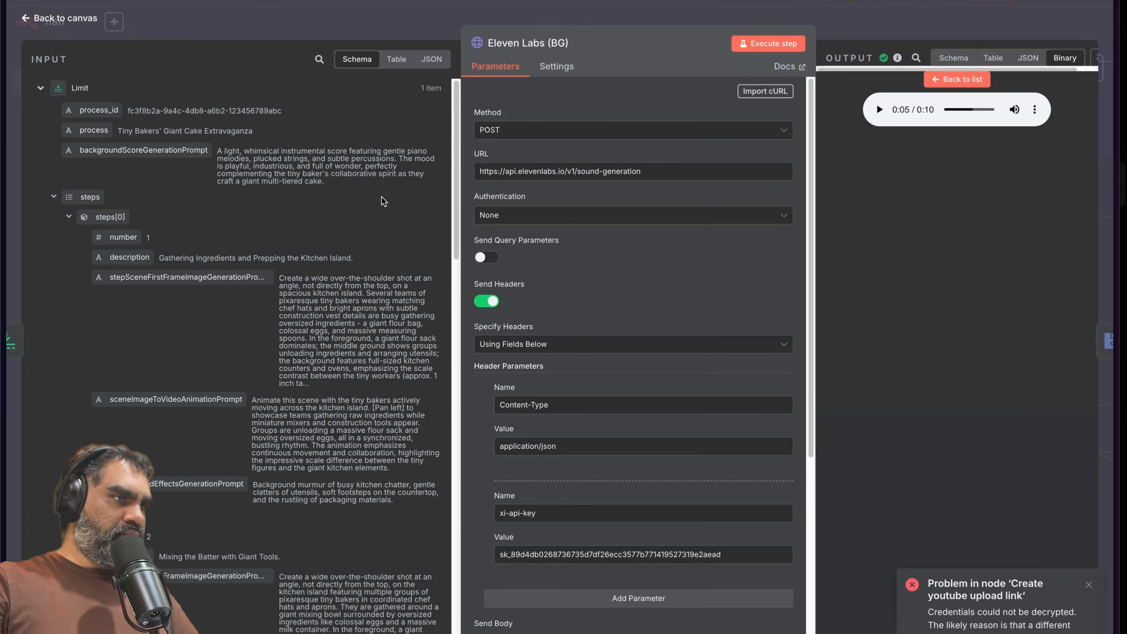
left_click(258, 38)
Step: Deactivate the Eleven Labs (BG) node and pin the output of the Extract from File (Convert to Base64 string) node
scroll(766, 390, "right", 3)
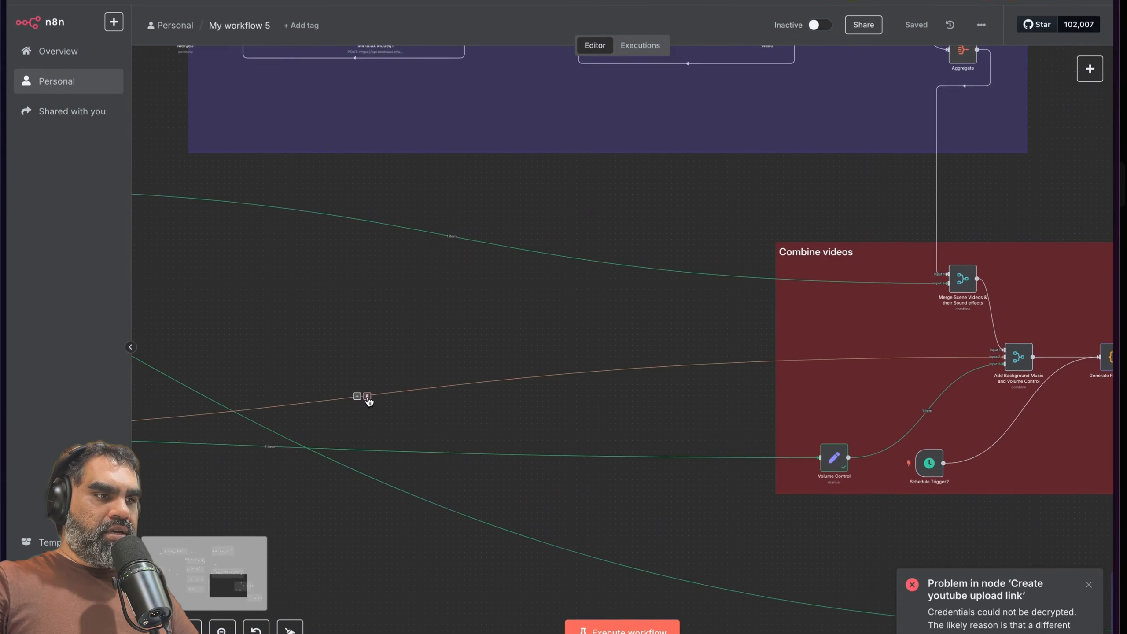
scroll(500, 418, "left", 3)
scroll(502, 421, "left", 10)
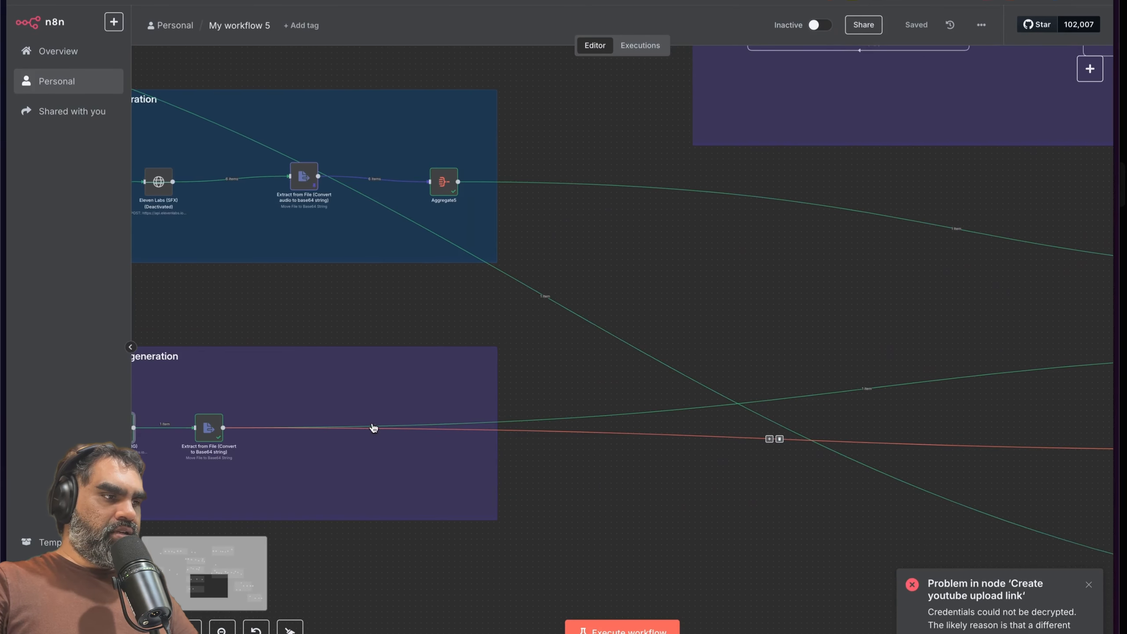
scroll(281, 430, "left", 2)
left_click(337, 386)
Step: Examine how the sound effects, background music and video generation groups feed the Combine videos group, marking out its nodes
scroll(763, 454, "right", 10)
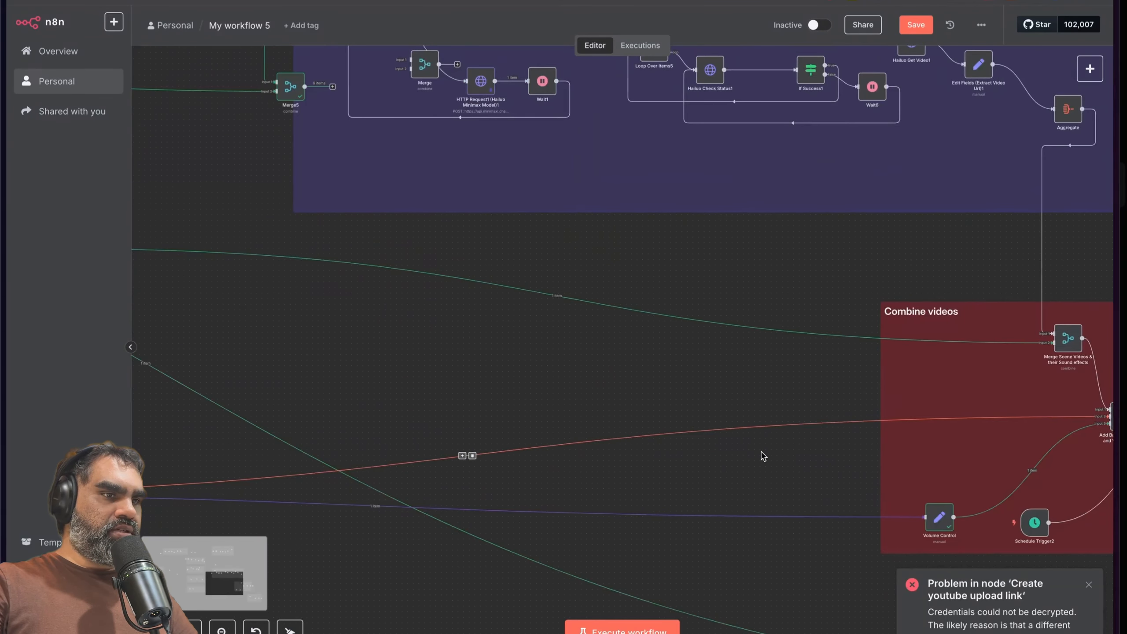
scroll(763, 455, "left", 7)
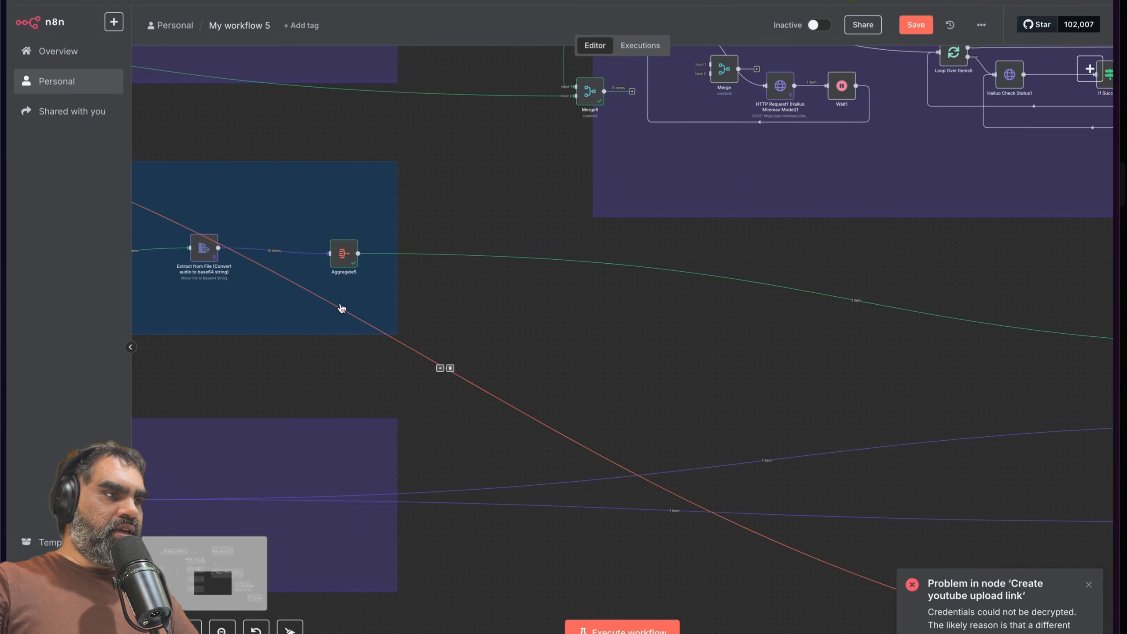
scroll(342, 309, "left", 5)
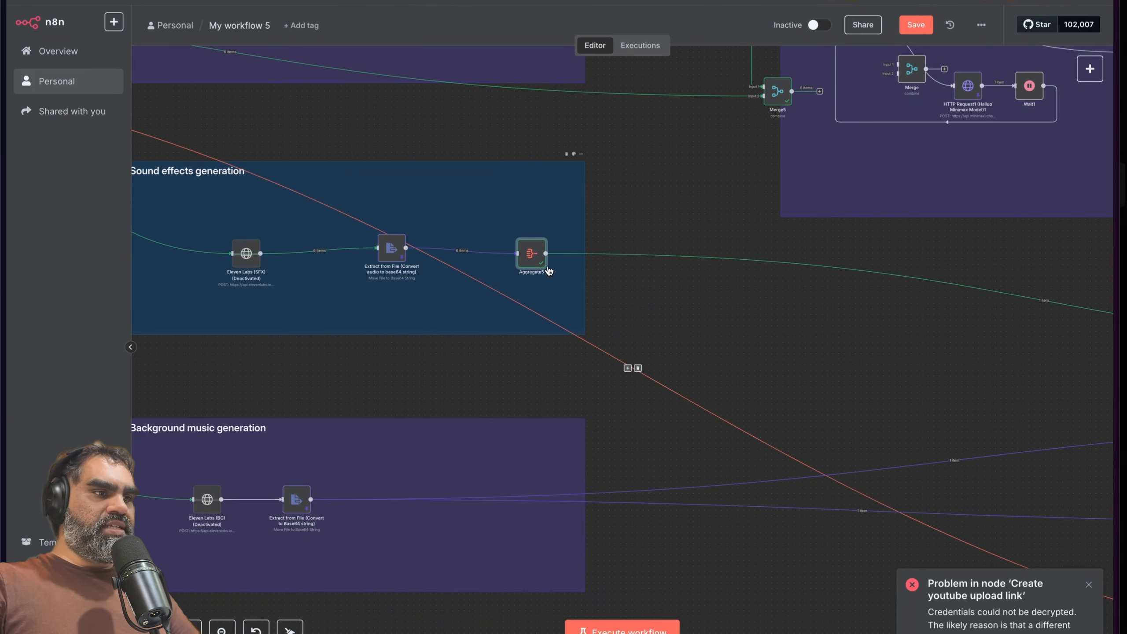
scroll(532, 303, "right", 6)
scroll(372, 304, "down", 3)
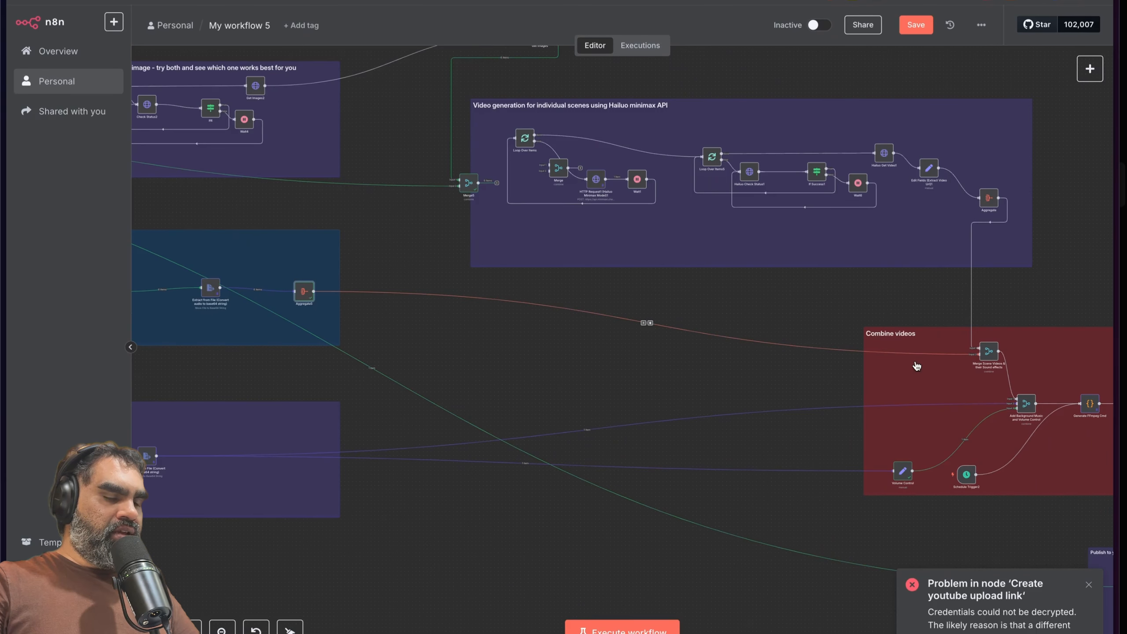
scroll(916, 366, "right", 4)
left_click_drag(744, 339, 1076, 510)
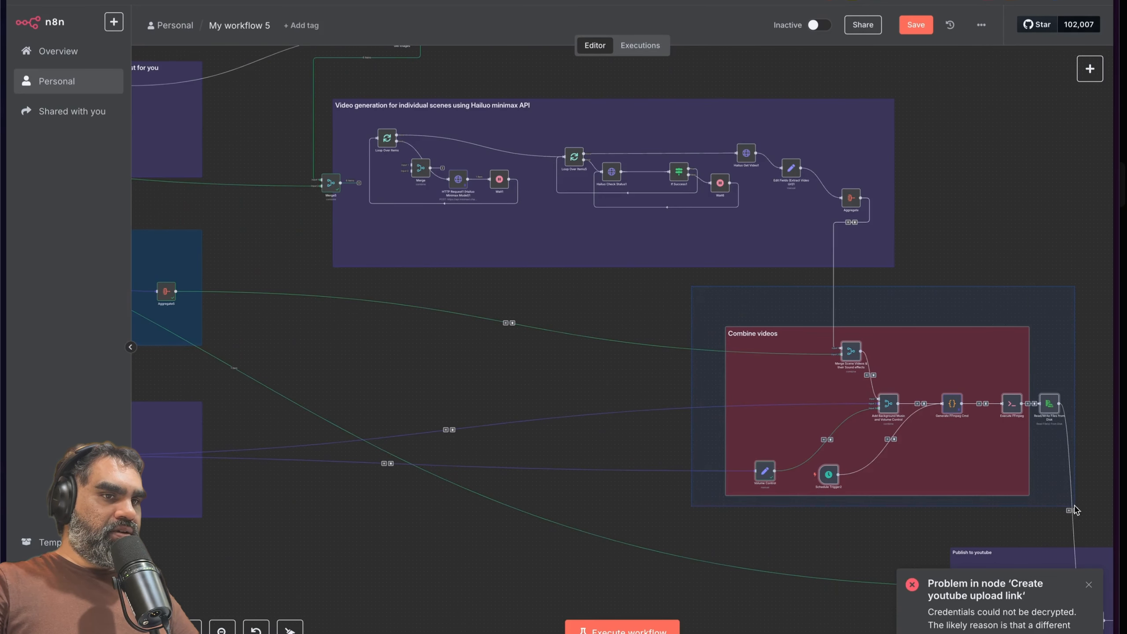
scroll(712, 428, "down", 2)
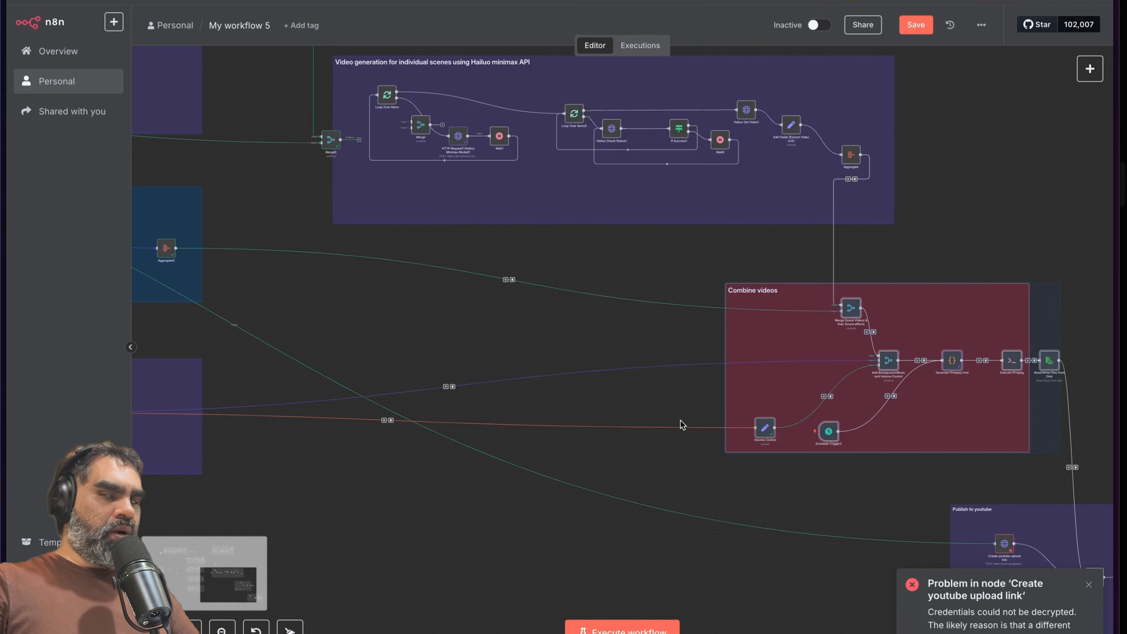
scroll(234, 261, "left", 3)
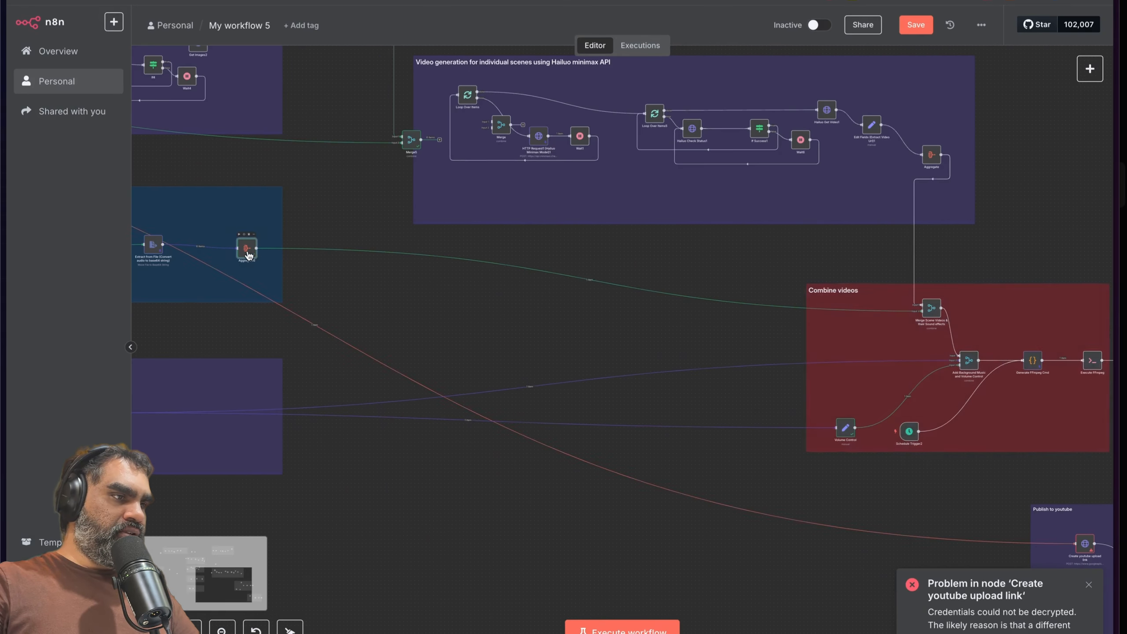
Step: Open the sound effects group's Aggregate5 node, collapse the segments list in its output, and rename the node to Aggregate1
double_click(247, 252)
left_click_drag(835, 111, 543, 43)
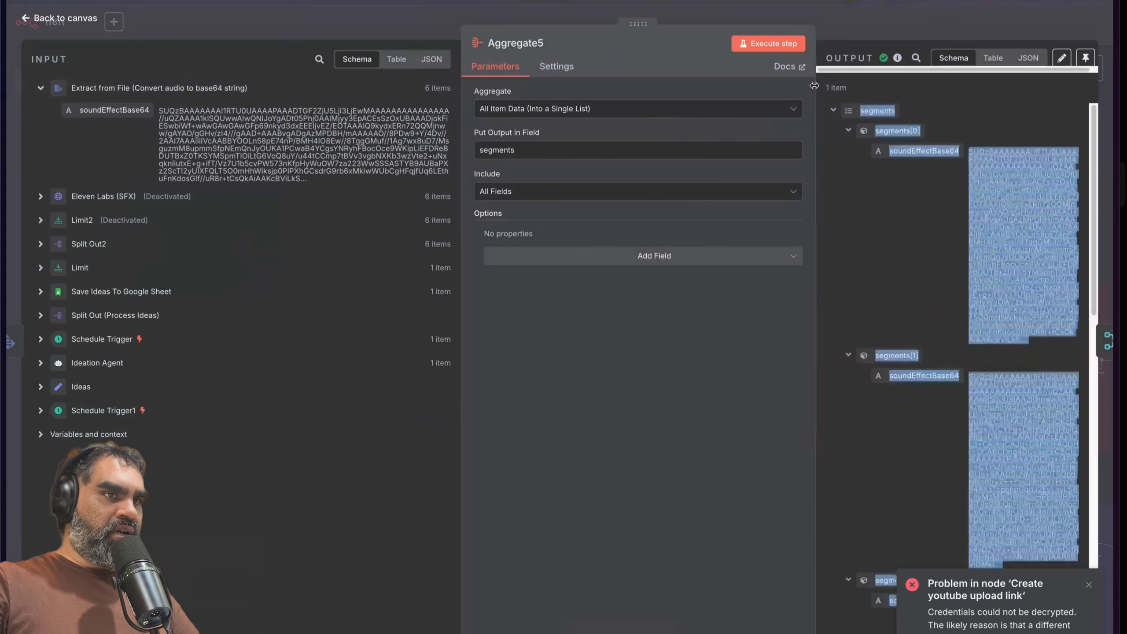
left_click(833, 110)
left_click(550, 44)
key("BackSpace")
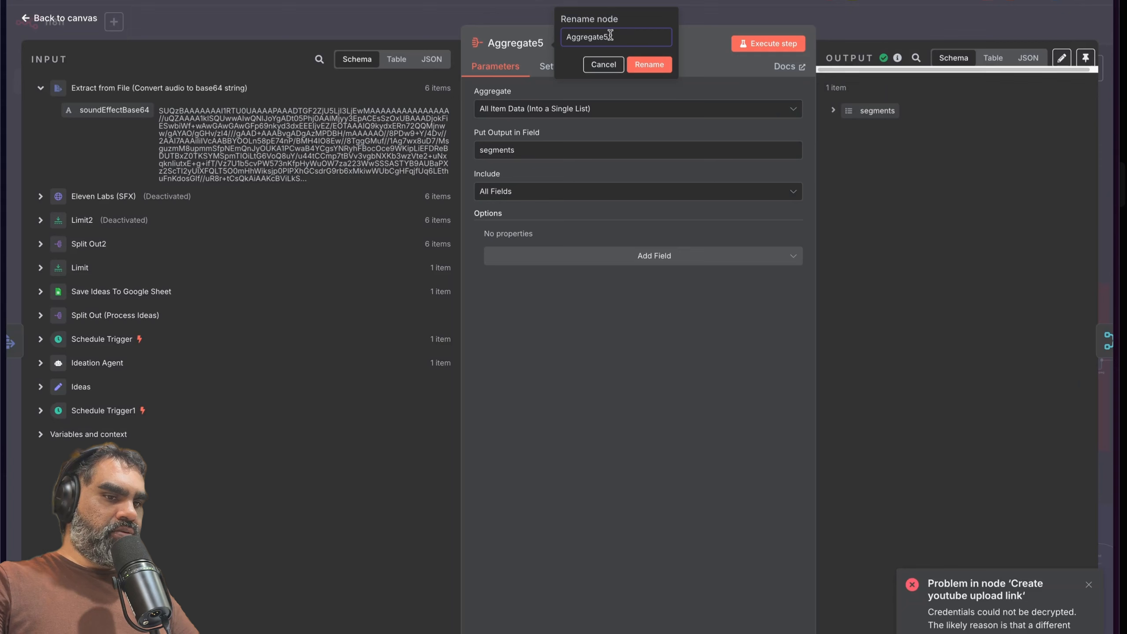
type("1")
key("Return")
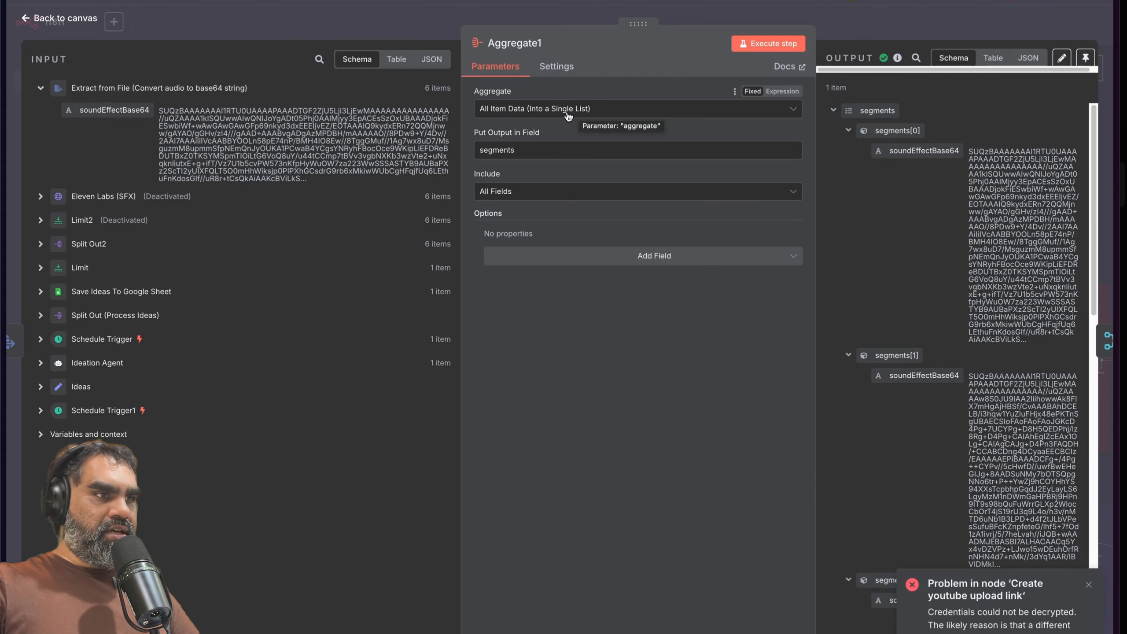
Step: Review the output field name in the sound effects group's Aggregate1 node and close the node
left_click_drag(526, 154, 472, 151)
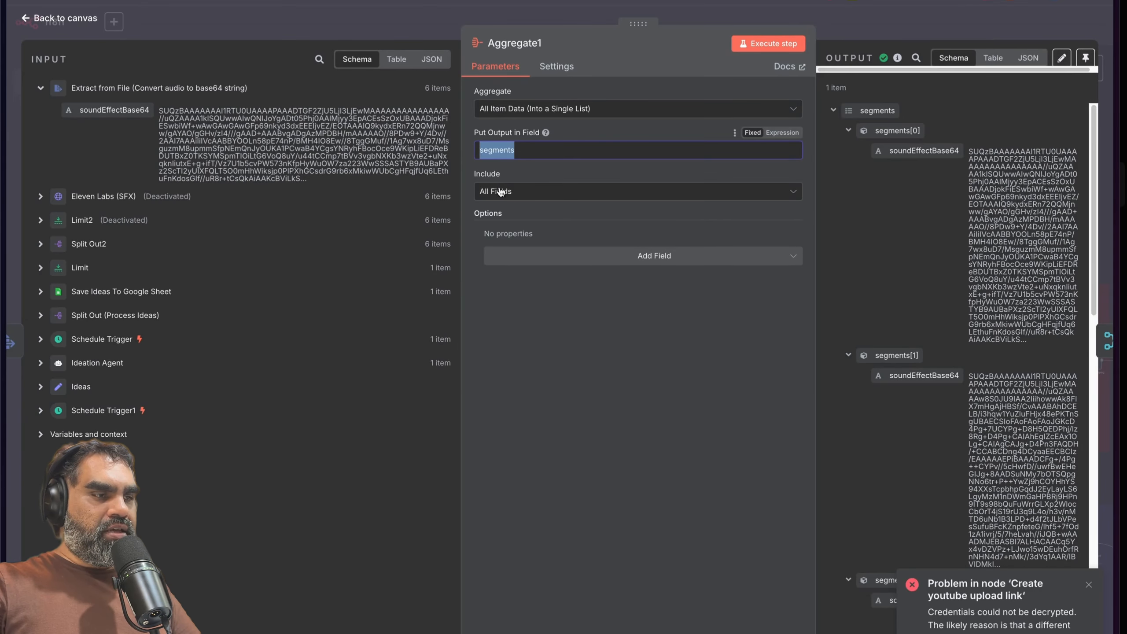
left_click(510, 151)
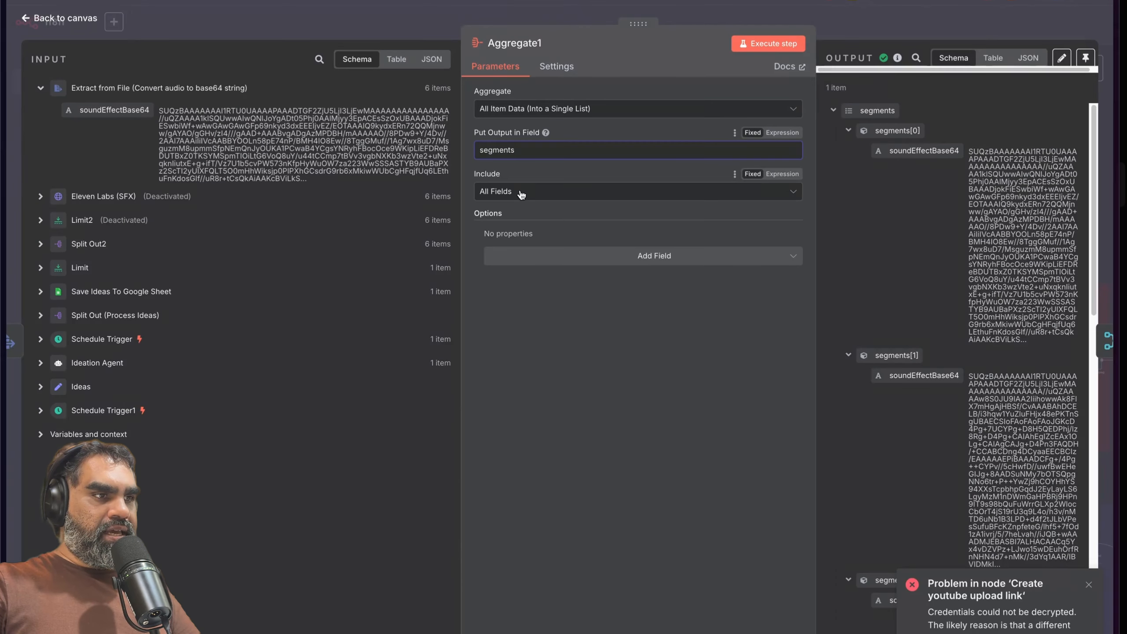
left_click(390, 25)
Step: Examine the Hailuo video generation group, tracing its links from the image generation nodes and on to Combine videos
scroll(766, 284, "right", 3)
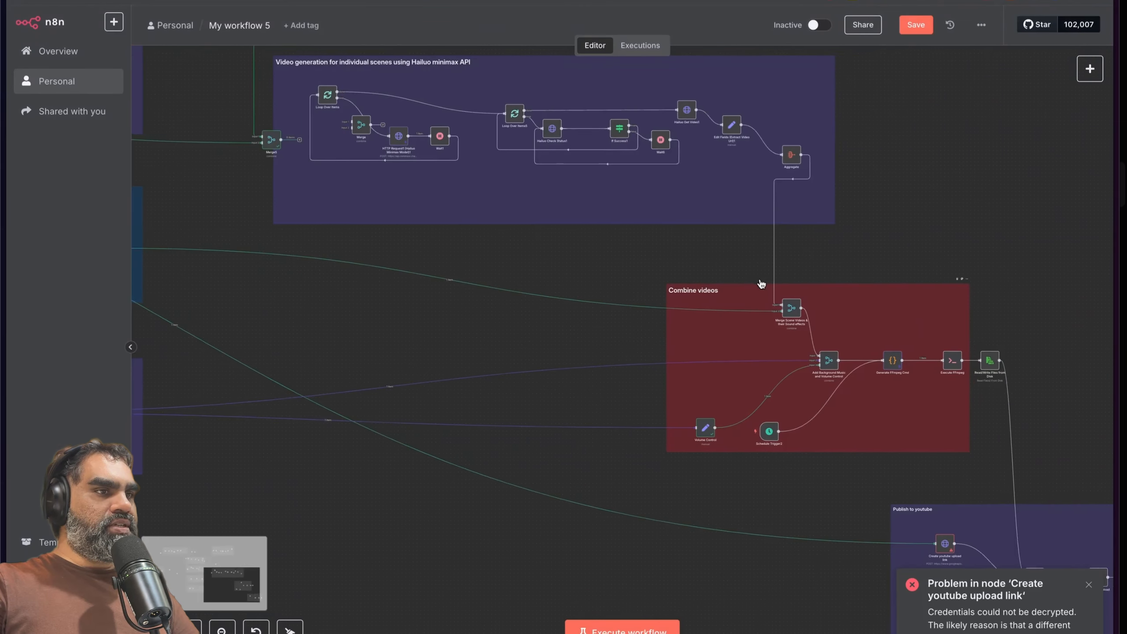
scroll(761, 284, "up", 2)
scroll(369, 289, "left", 5)
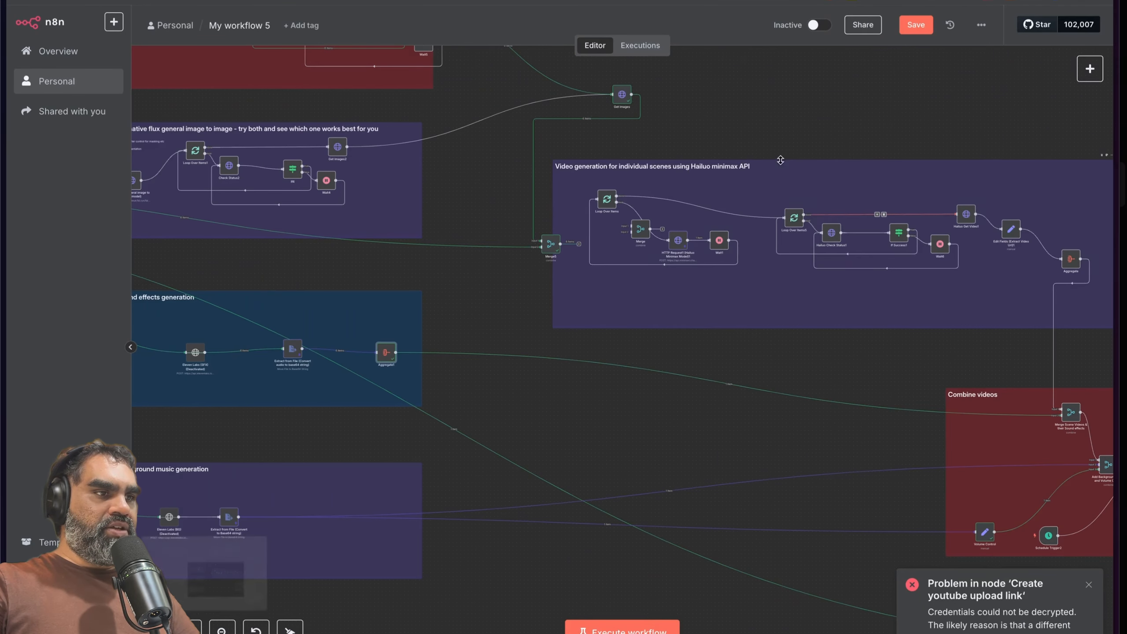
scroll(842, 255, "right", 2)
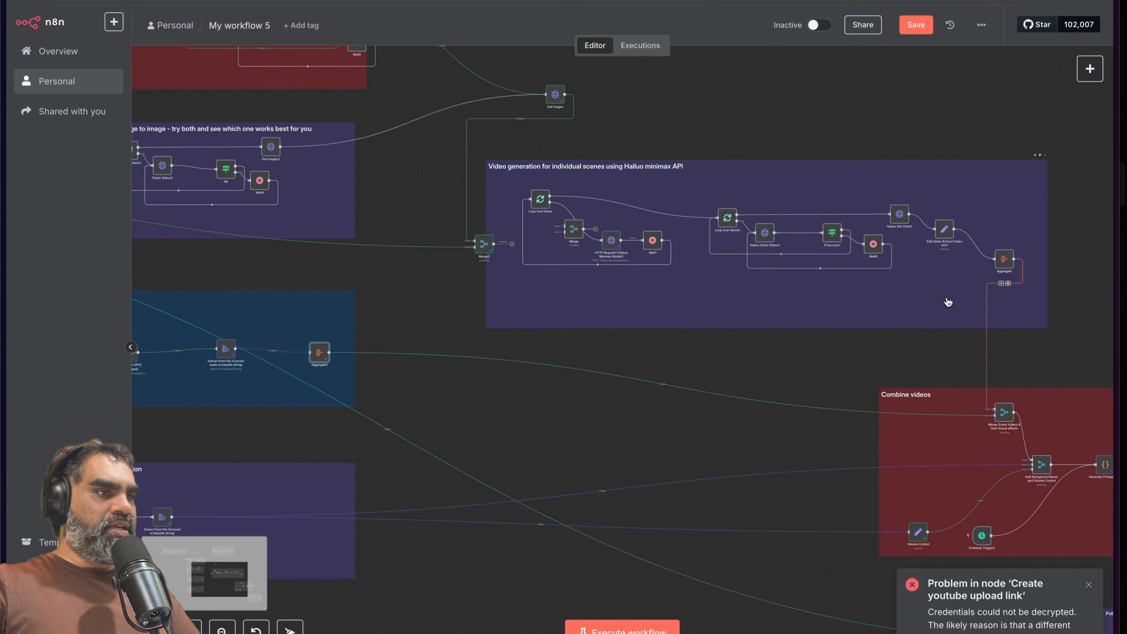
scroll(754, 307, "right", 1)
scroll(616, 284, "left", 3)
scroll(603, 258, "up", 2)
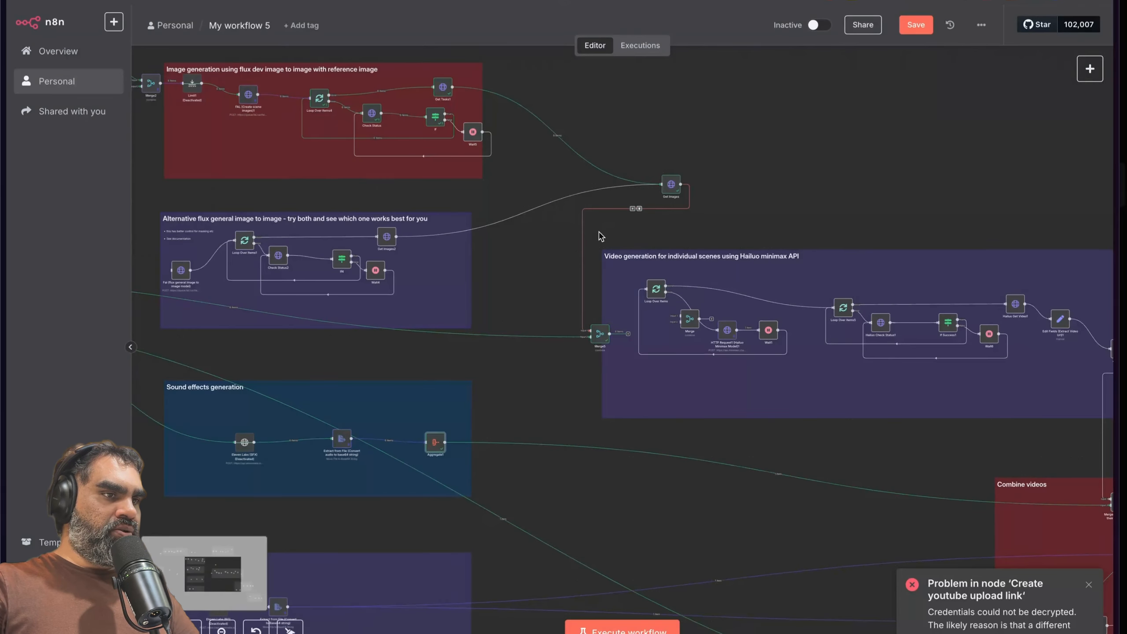
scroll(753, 392, "right", 2)
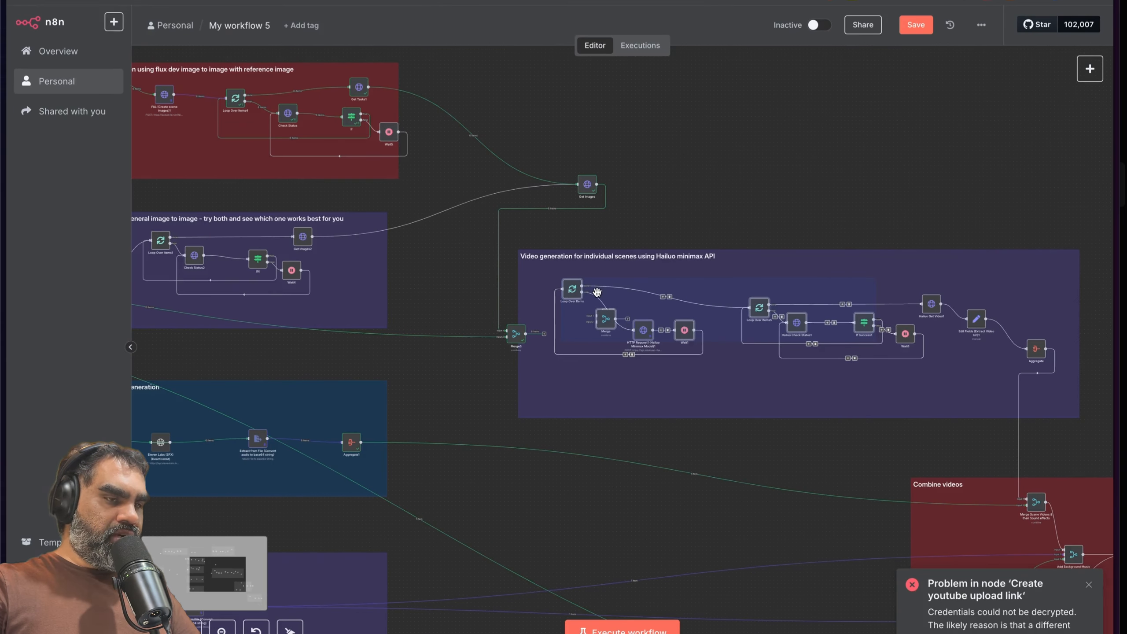
Step: Connect Merge5 to Loop Over Items and paste a copy of the Hailuo Minimax HTTP request node above the video generation group
scroll(597, 292, "down", 3)
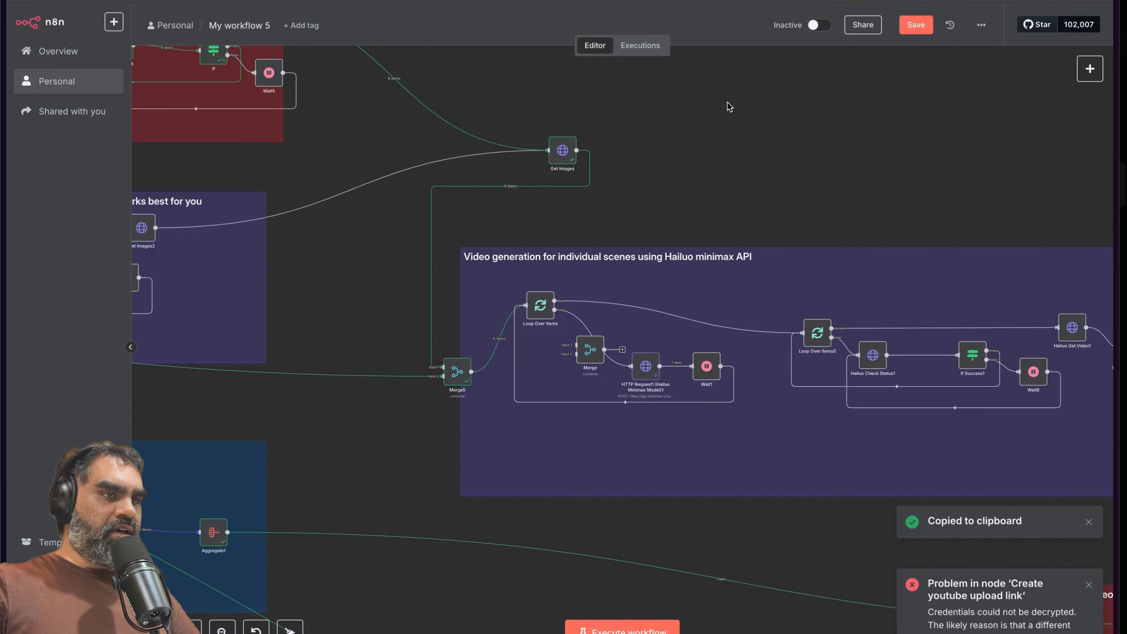
left_click(729, 106)
scroll(730, 107, "up", 1)
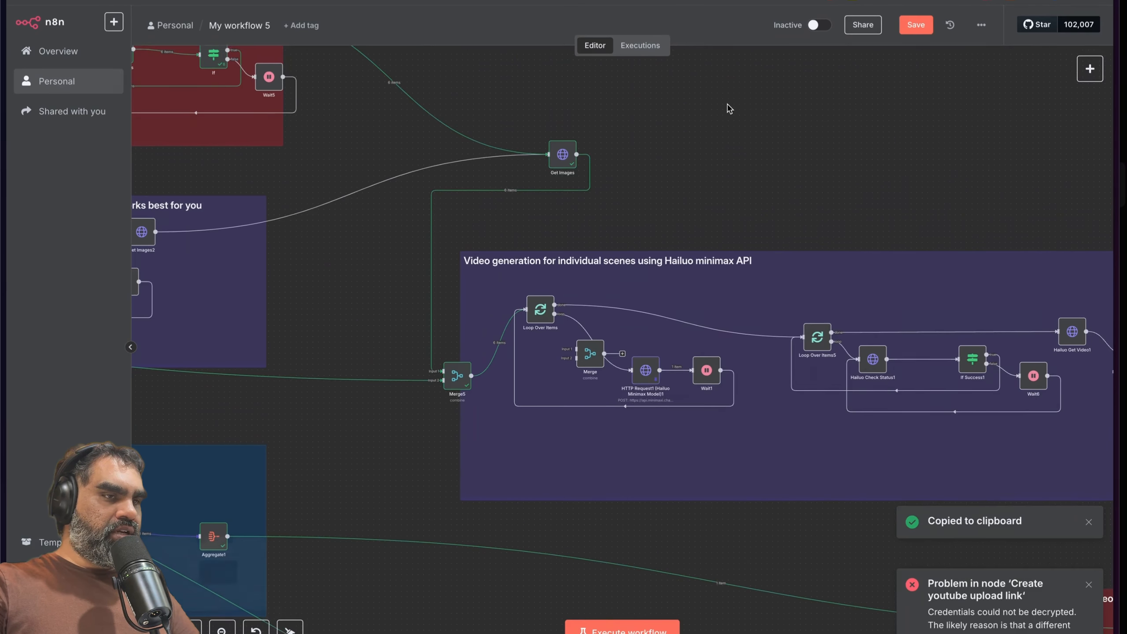
scroll(756, 126, "up", 2)
key("ctrl+v")
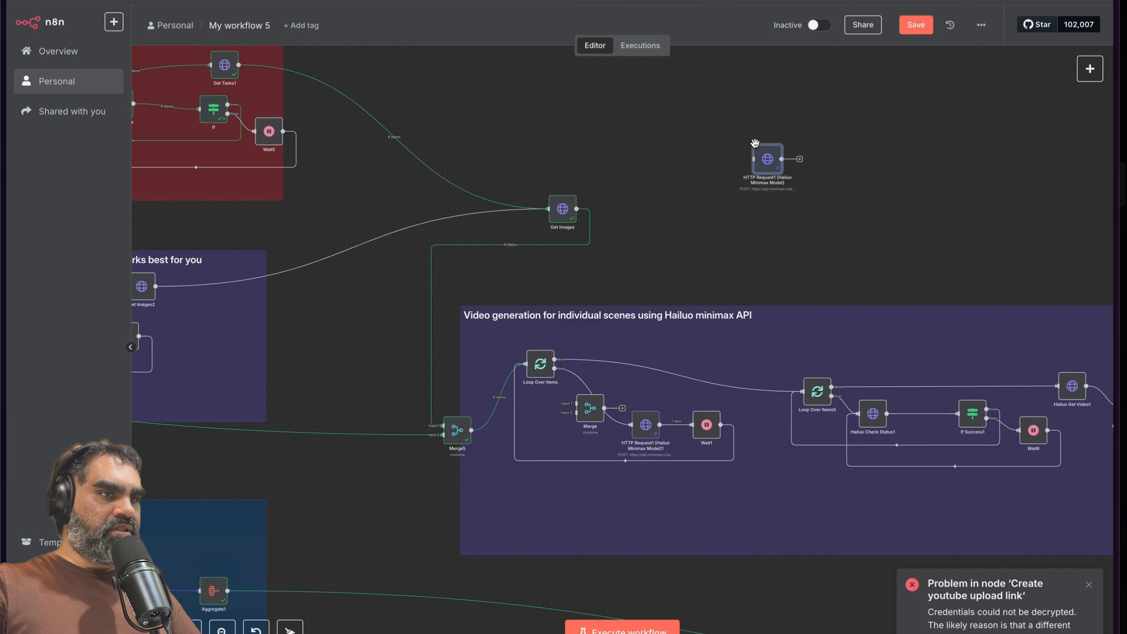
Step: Unpin the output of the HTTP Request1 (Hailuo Minimax Model)1 node in the video generation group
scroll(688, 341, "down", 3)
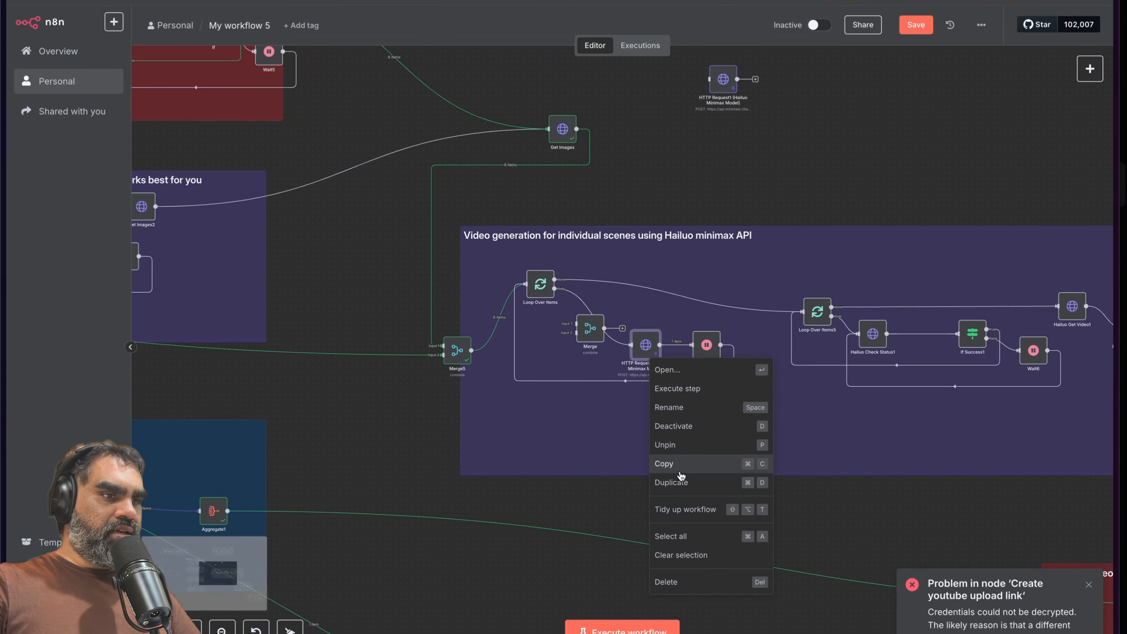
left_click(690, 448)
scroll(714, 405, "left", 1)
scroll(713, 405, "up", 3)
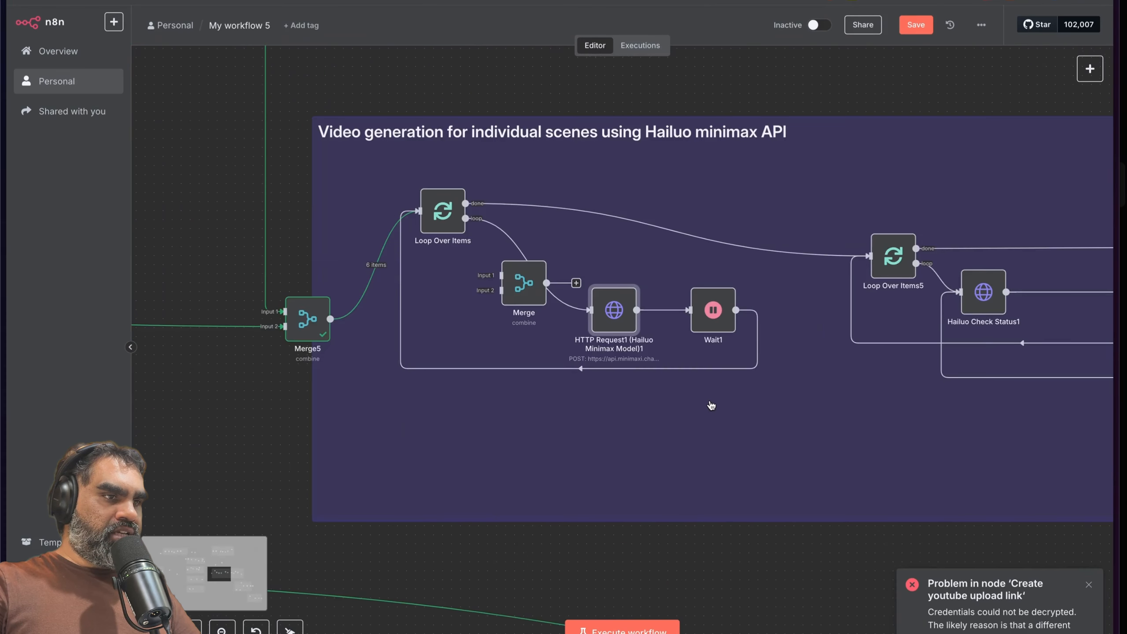
Step: Examine how the Split Out node and the generated images from Get Images feed Merge5 ahead of the video generation loop
scroll(504, 311, "down", 5)
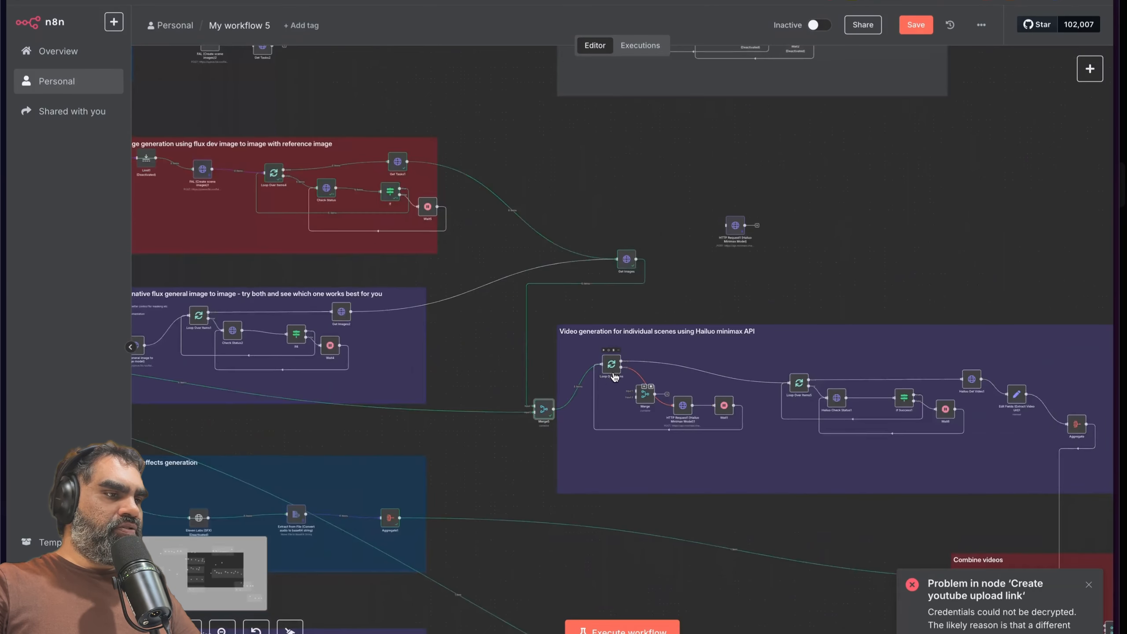
scroll(596, 288, "down", 1)
scroll(596, 288, "left", 2)
scroll(594, 254, "left", 6)
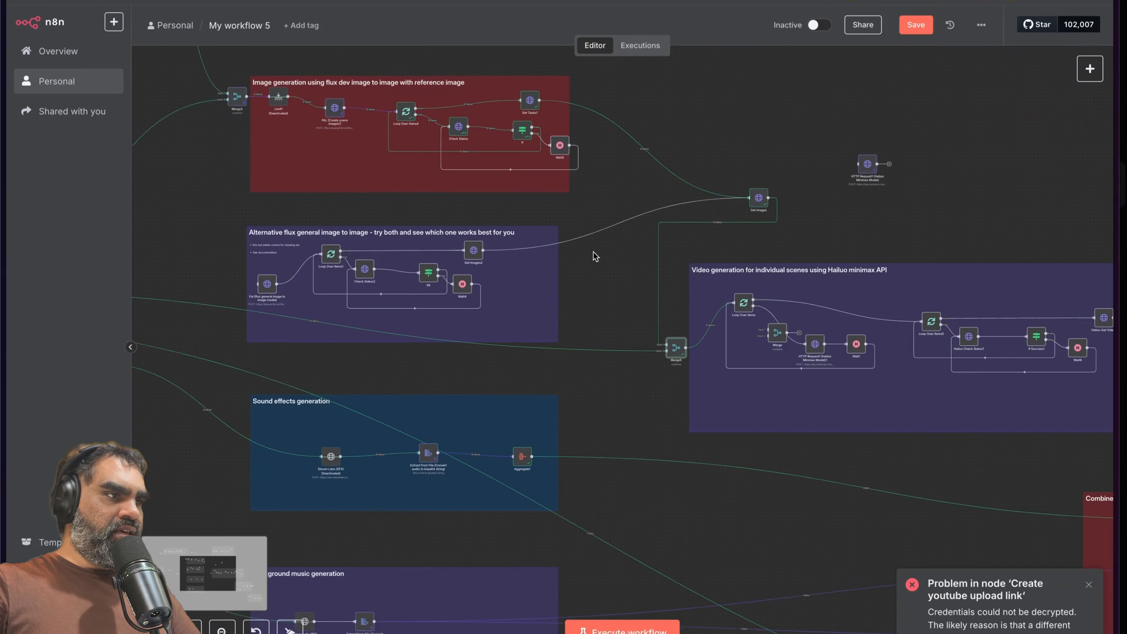
scroll(880, 340, "right", 5)
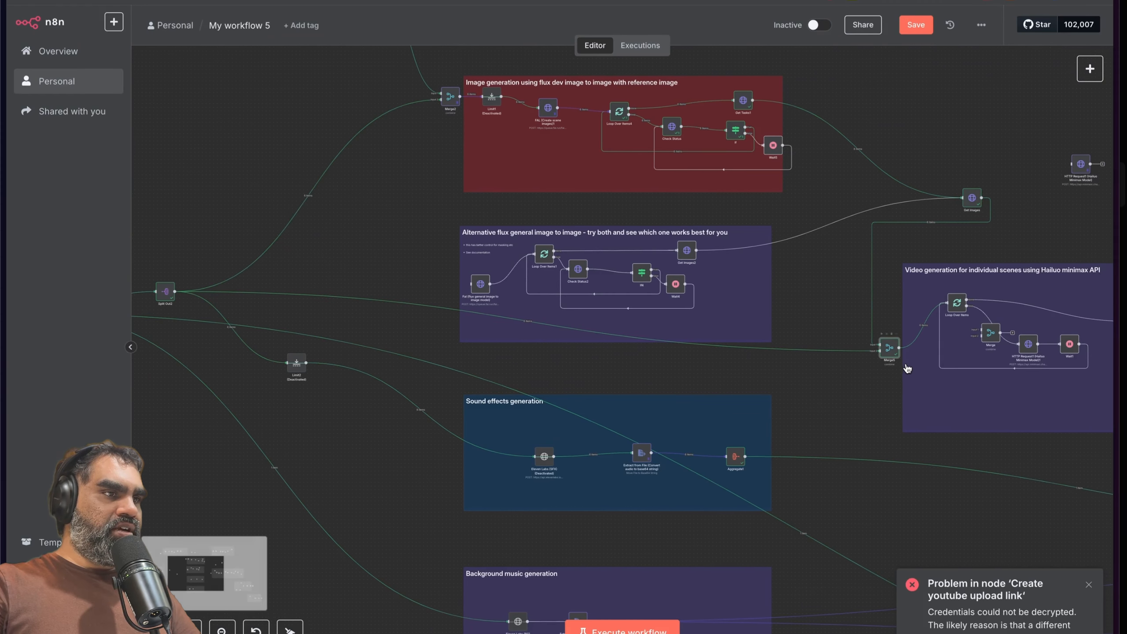
scroll(880, 339, "right", 1)
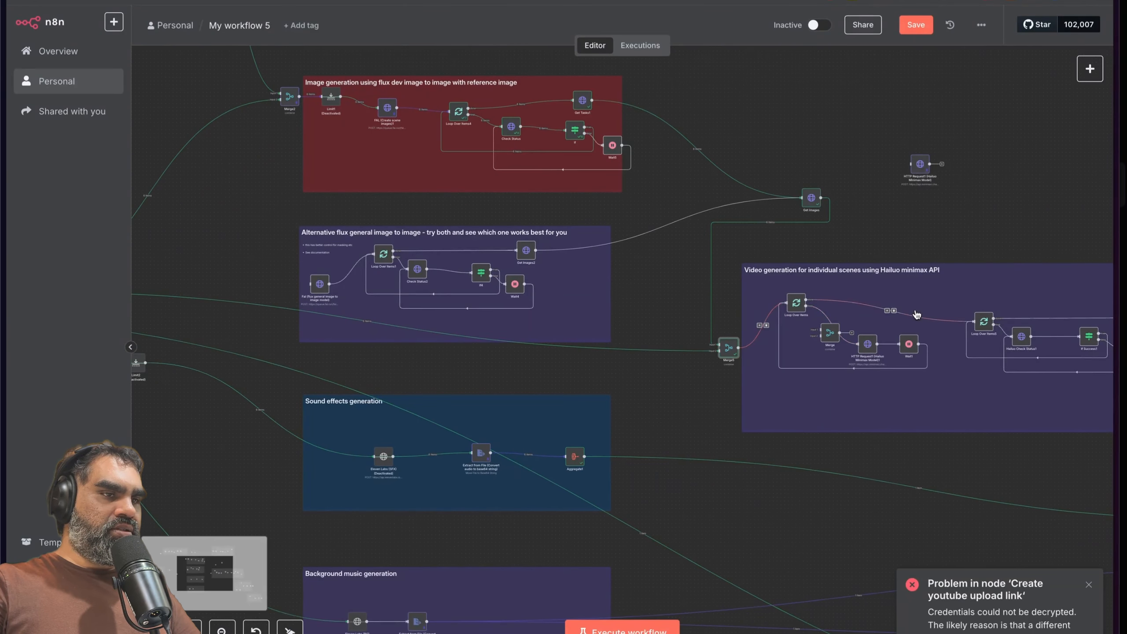
scroll(724, 301, "up", 1)
scroll(377, 328, "left", 2)
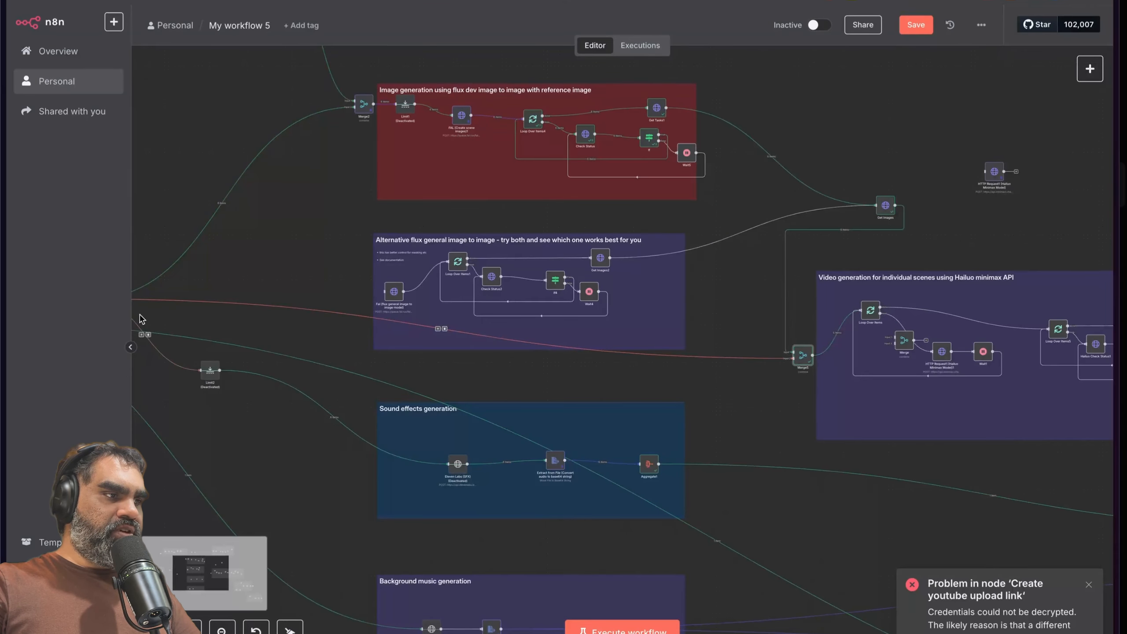
scroll(141, 318, "left", 3)
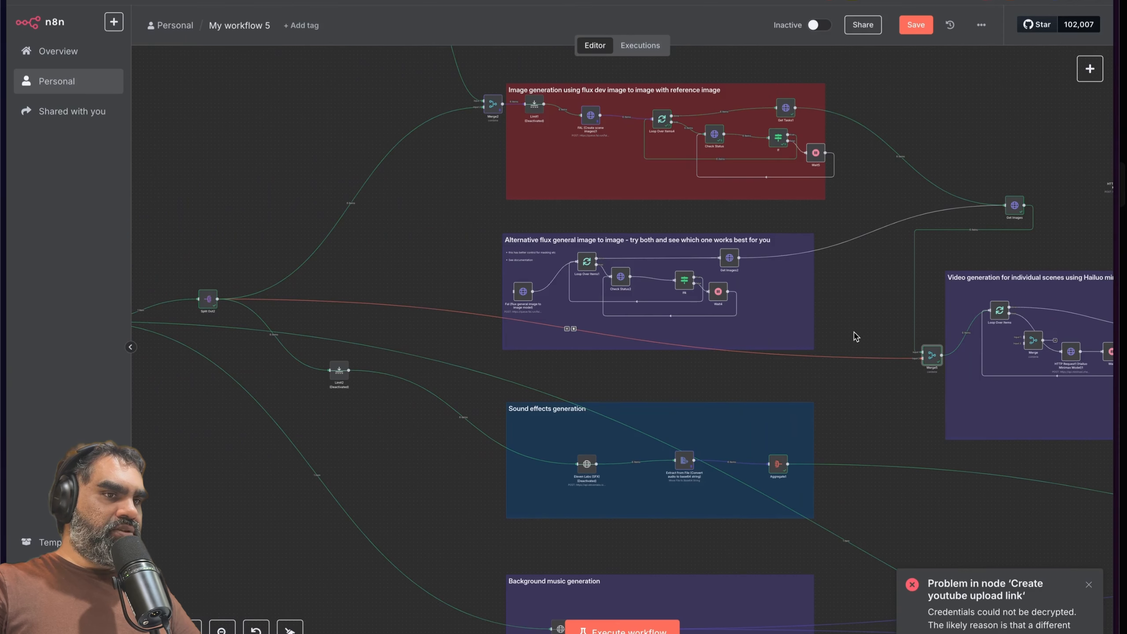
scroll(746, 256, "up", 1)
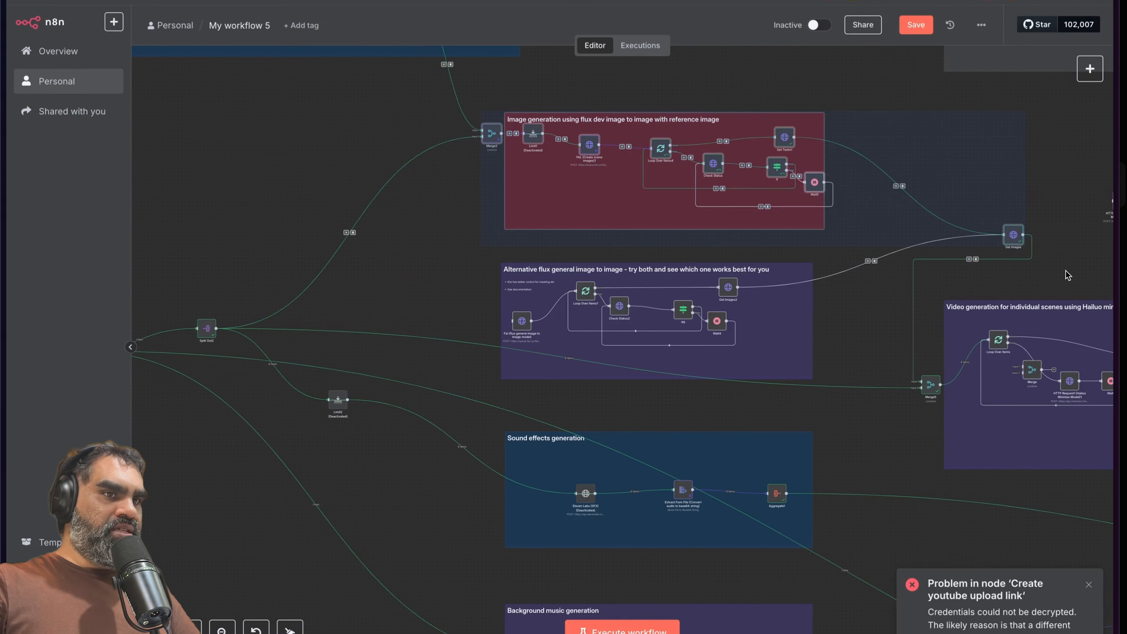
scroll(1016, 271, "right", 2)
scroll(973, 279, "right", 4)
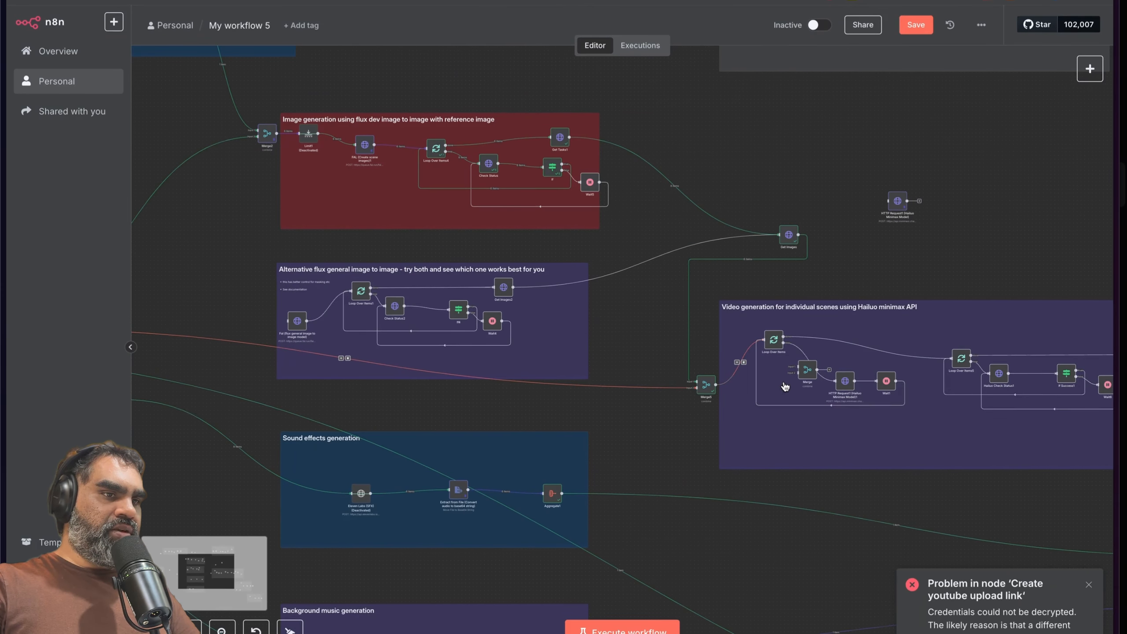
scroll(767, 390, "right", 2)
Step: Open the Merge5 node, review its Include Any Unpaired Items setting and the other available options, and close the node
double_click(644, 384)
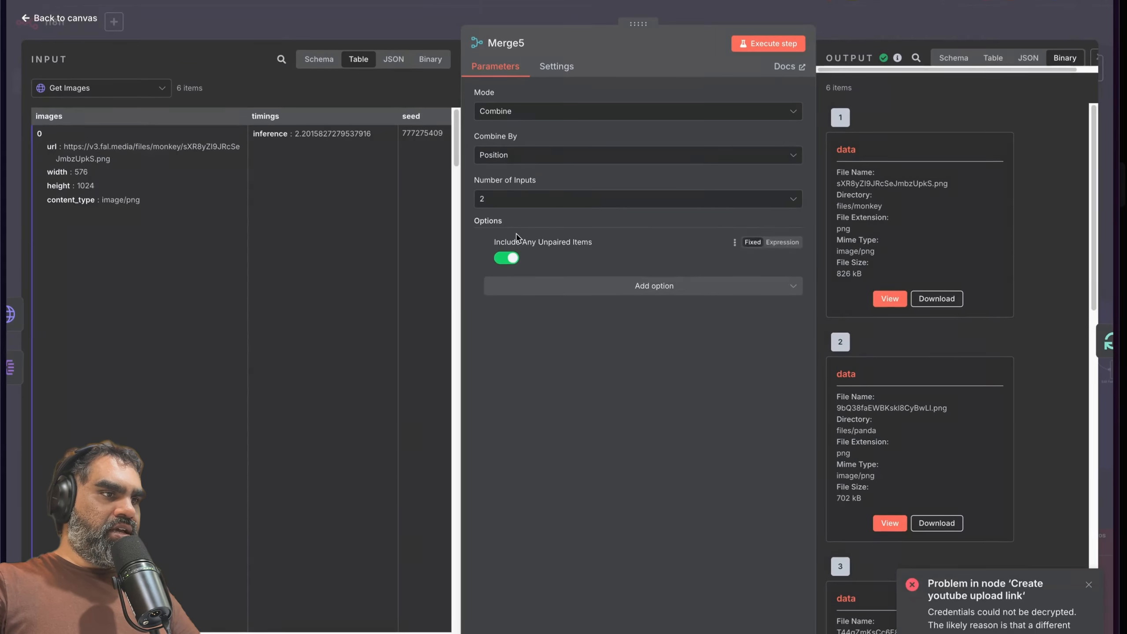
left_click_drag(495, 242, 590, 249)
left_click(612, 351)
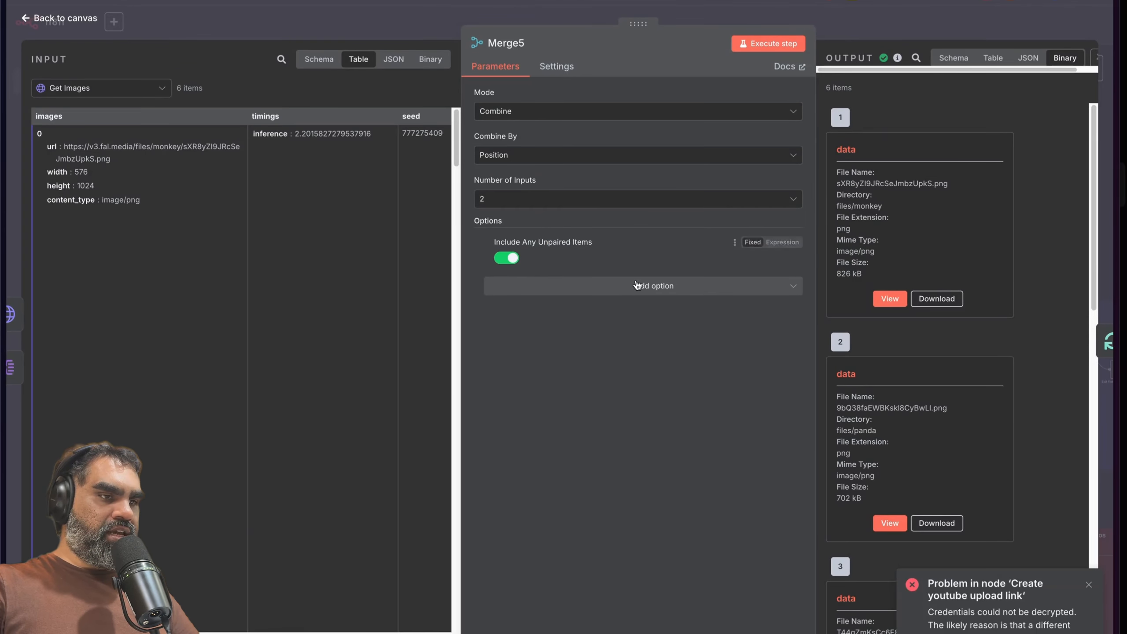
left_click(691, 292)
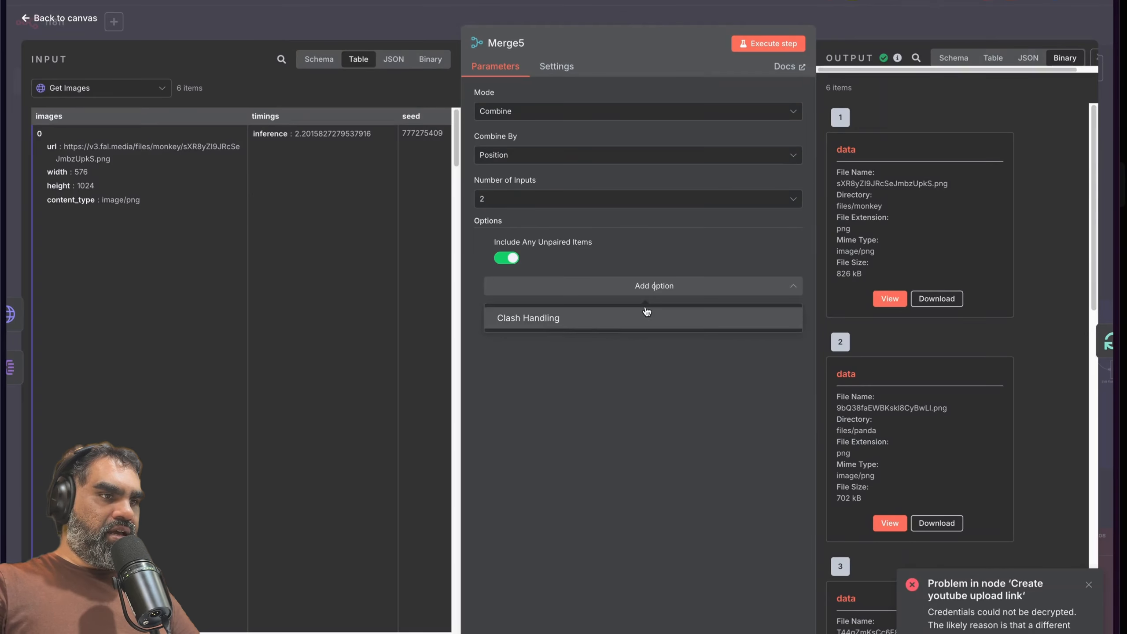
left_click(675, 294)
left_click(409, 36)
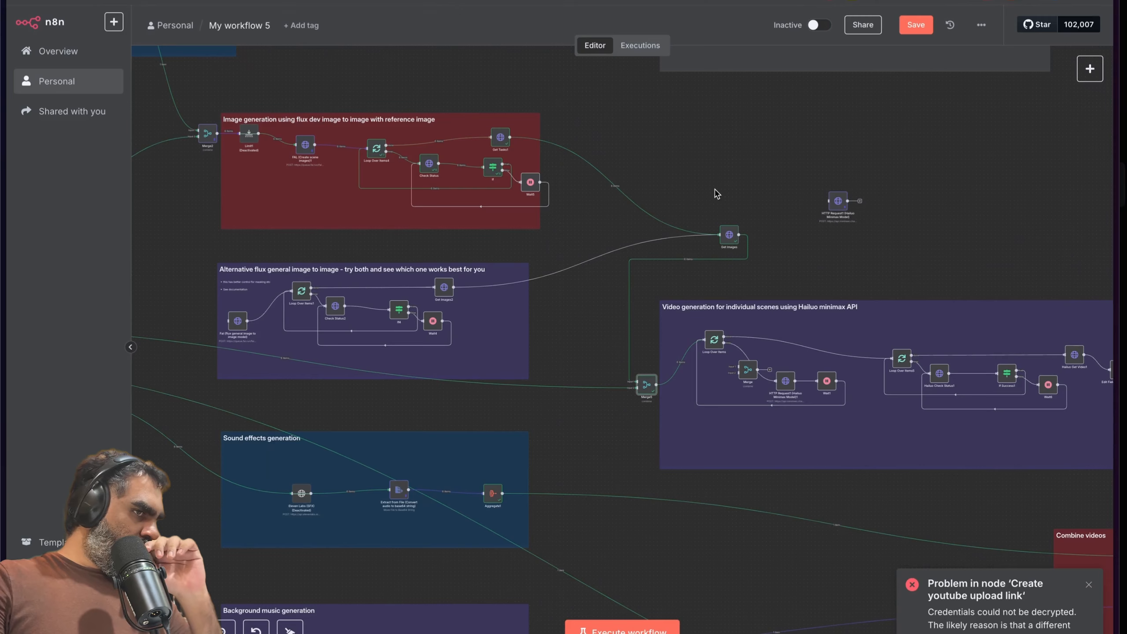
Step: Remove the unconnected Merge node from the first loop of the video generation group
scroll(717, 195, "right", 1)
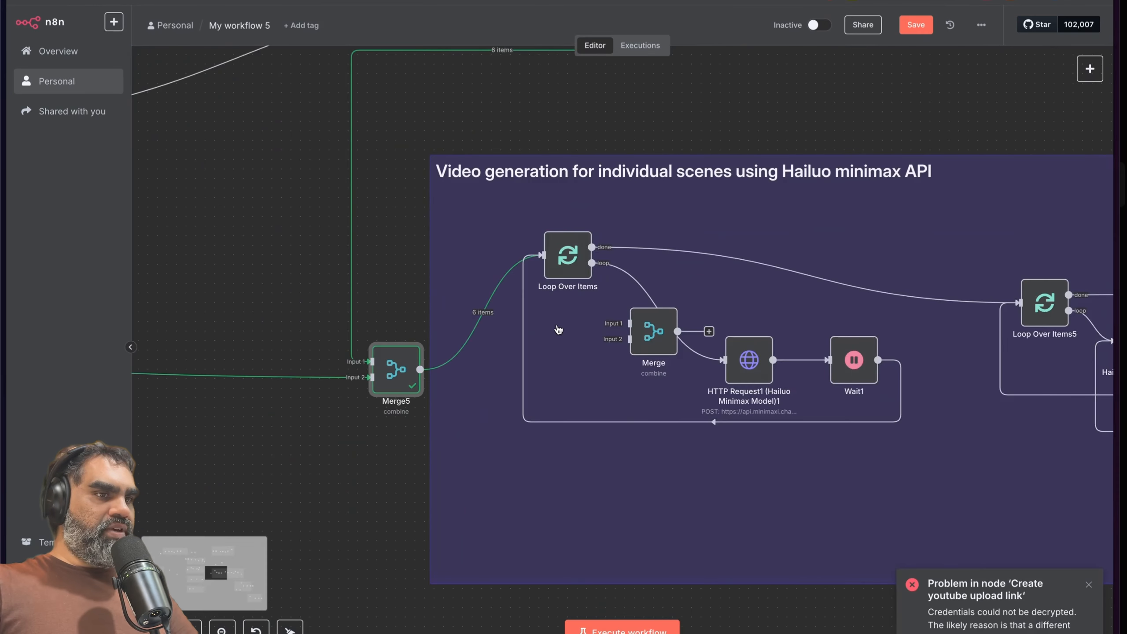
scroll(559, 329, "right", 2)
scroll(558, 329, "down", 1)
scroll(559, 330, "right", 1)
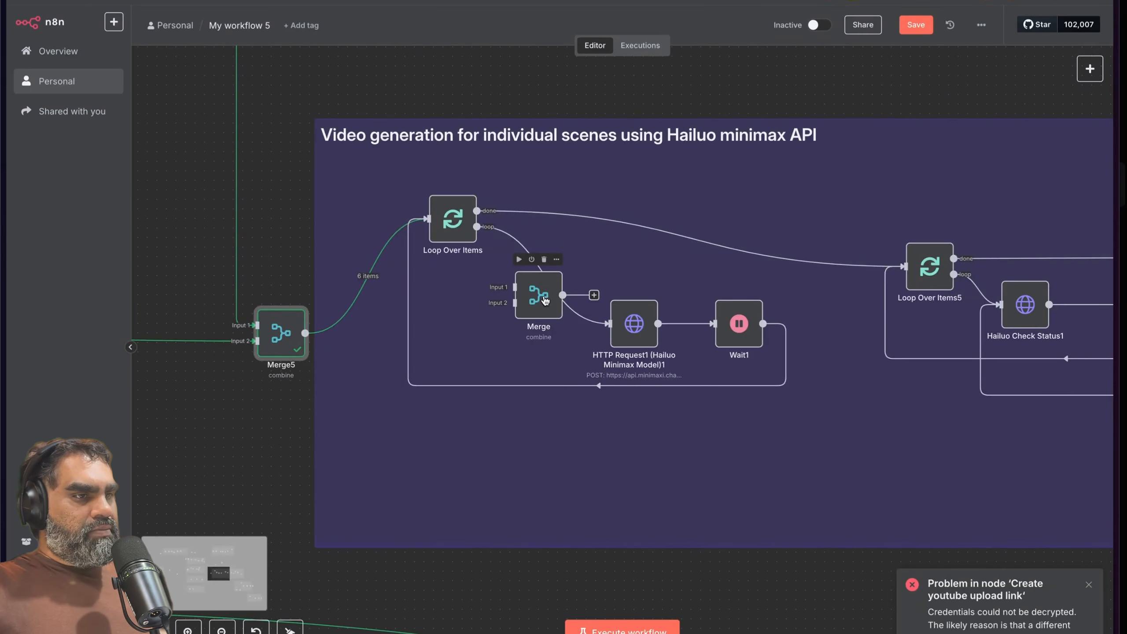
left_click_drag(534, 293, 827, 118)
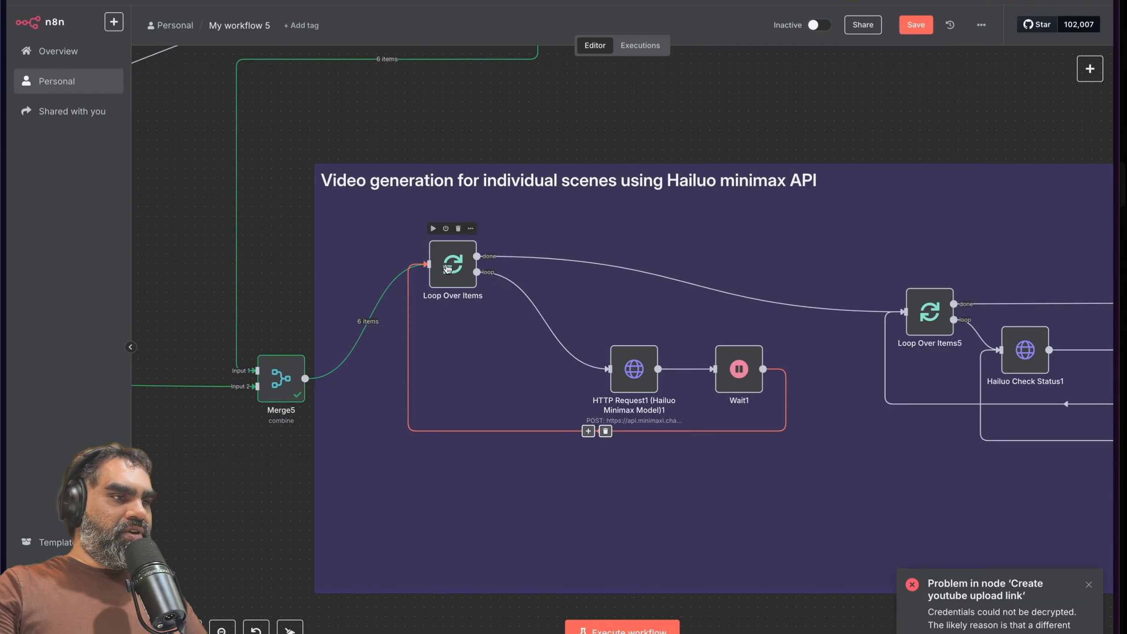
Step: Open the Loop Over Items and Wait1 nodes in turn to check their settings, closing each one
double_click(447, 269)
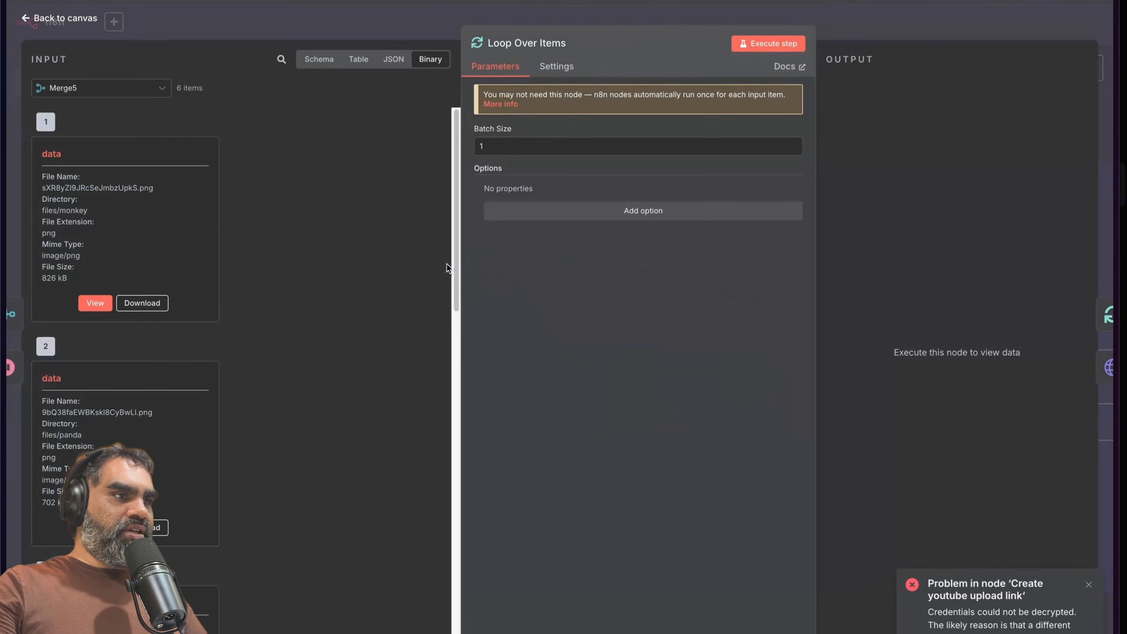
left_click(408, 28)
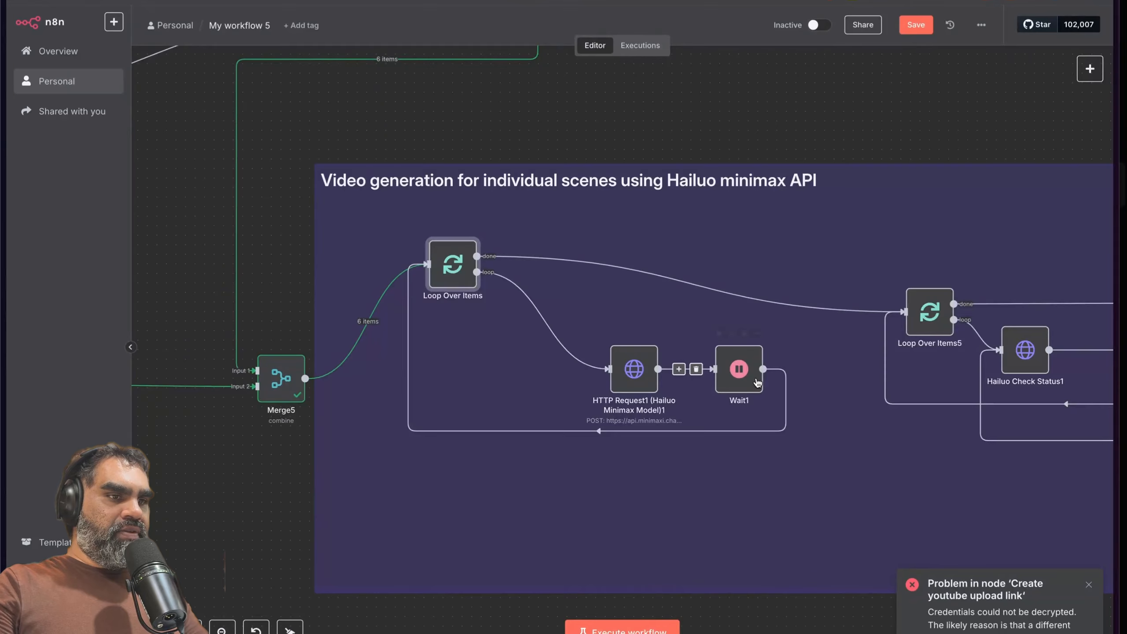
double_click(750, 381)
key("Escape")
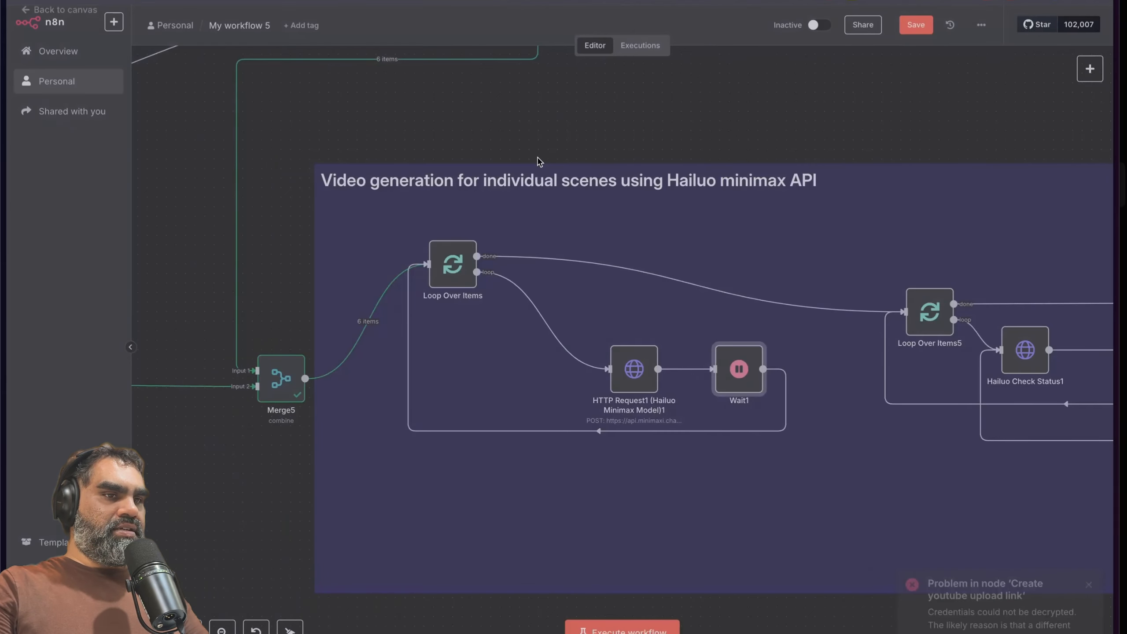
Step: Open the loop's Hailuo HTTP request node, rename it to HTTP Request (Hailuo Minimax Model)1, and close it
double_click(594, 367)
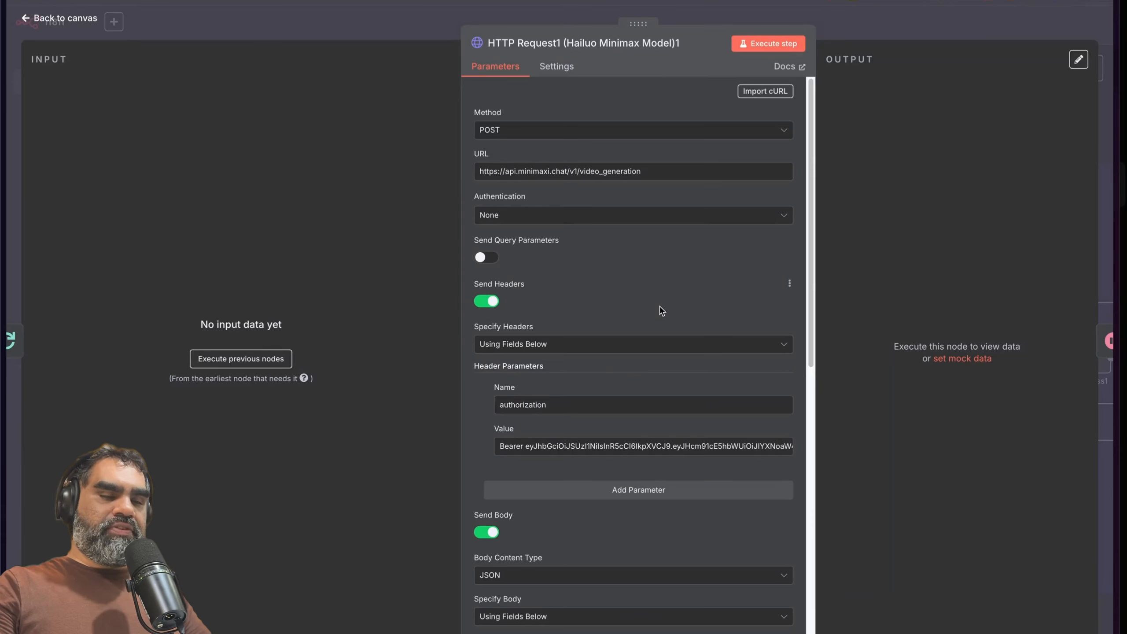
scroll(621, 355, "down", 1)
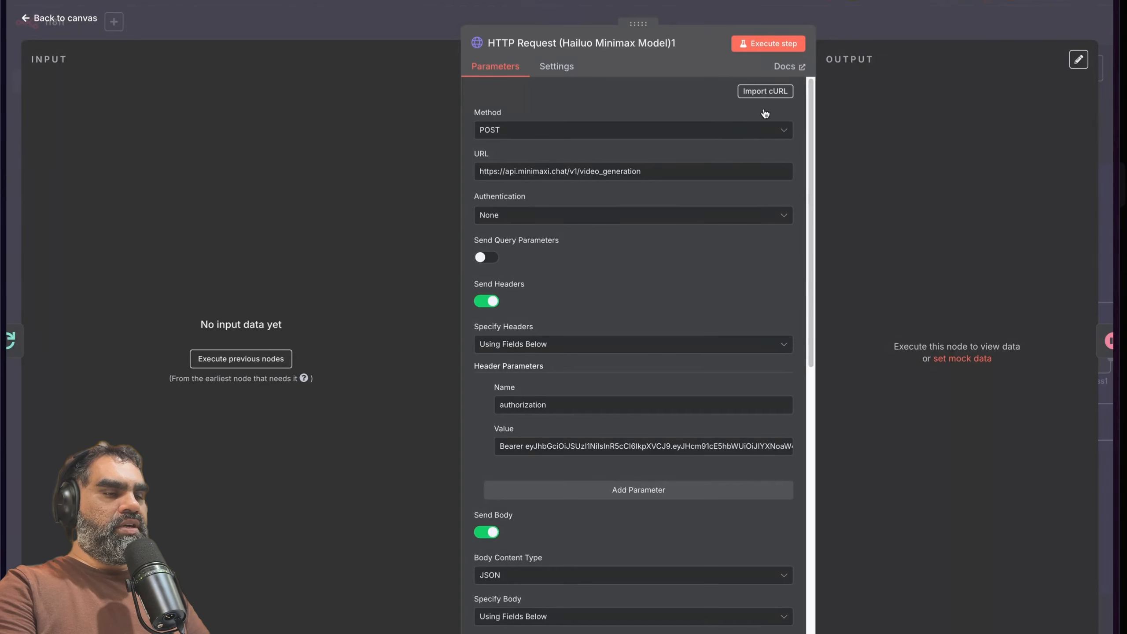
key("Escape")
Step: Switch to the MiniMax API Platform site and view the account's API keys page
key("super+t")
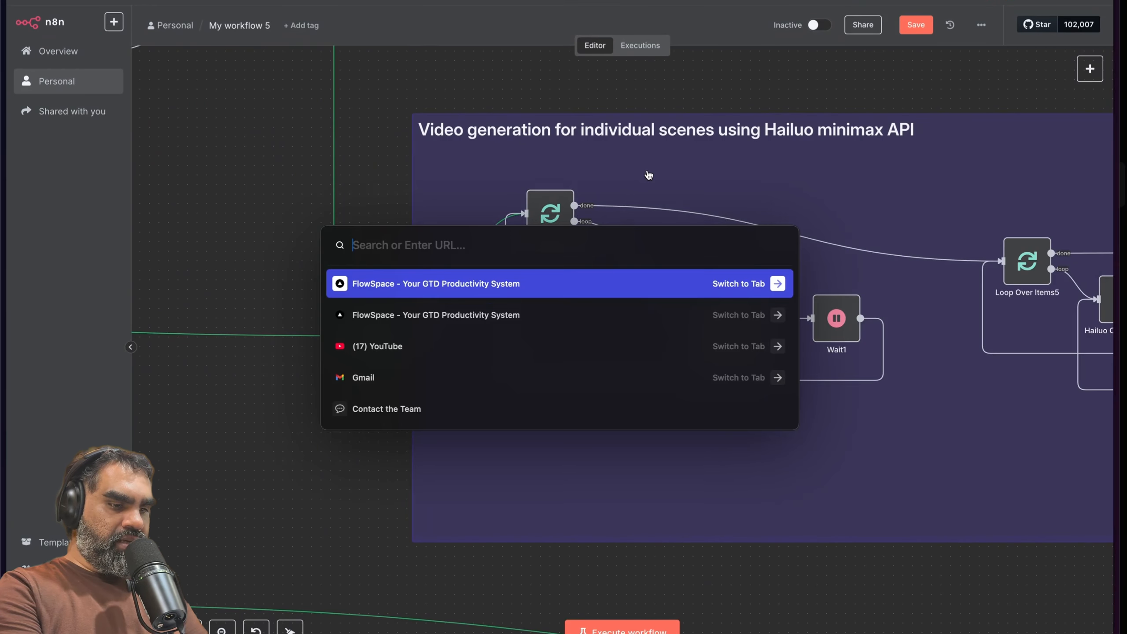
type("mini")
key("Return")
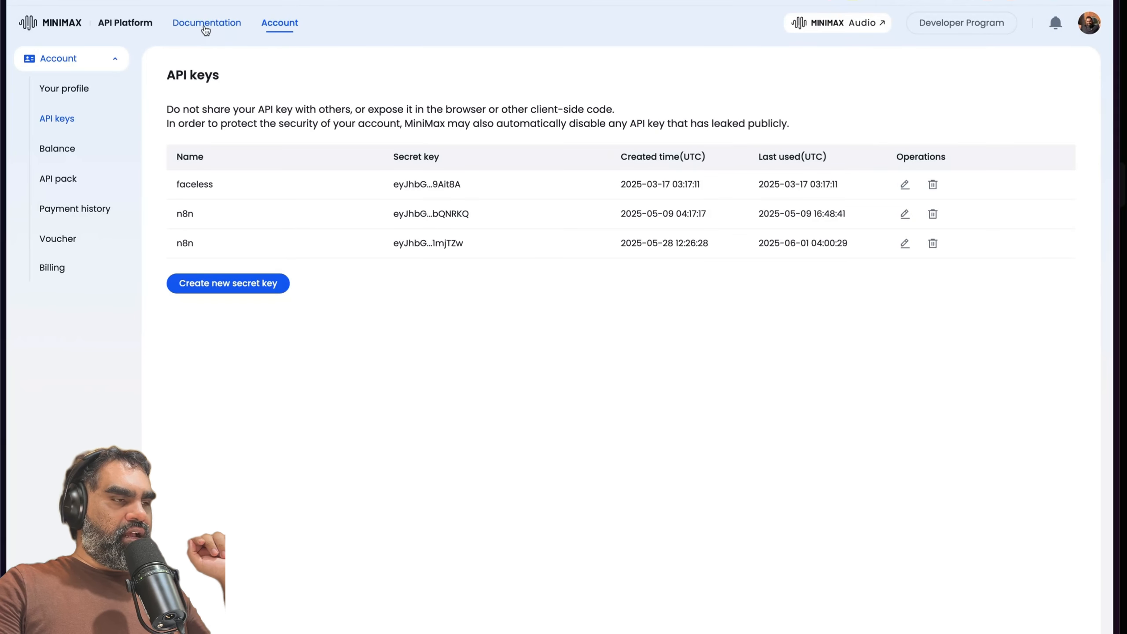
Step: Open the Hailuo AI video site in a new browser tab and view its home page
key("super+t")
type("hail")
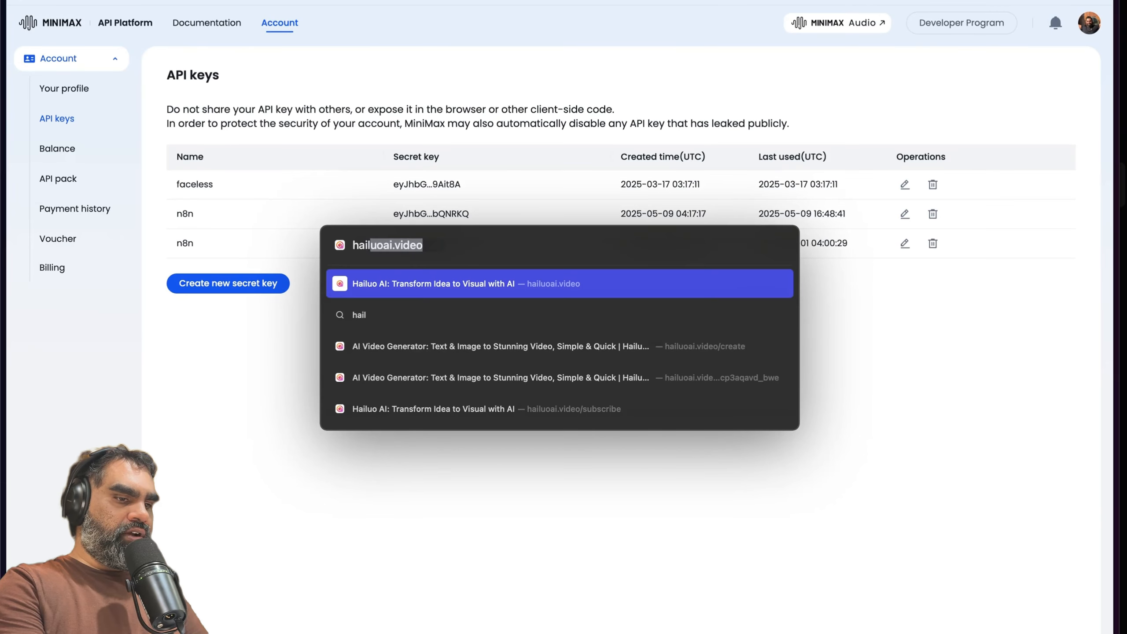
type("uo")
key("Return")
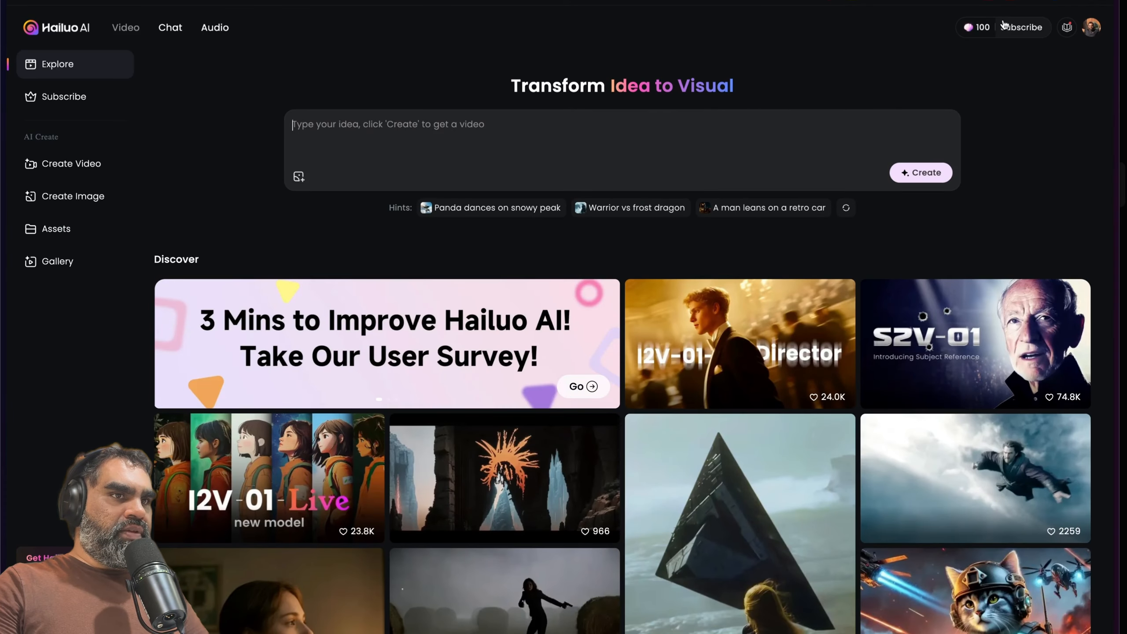
left_click(380, 156)
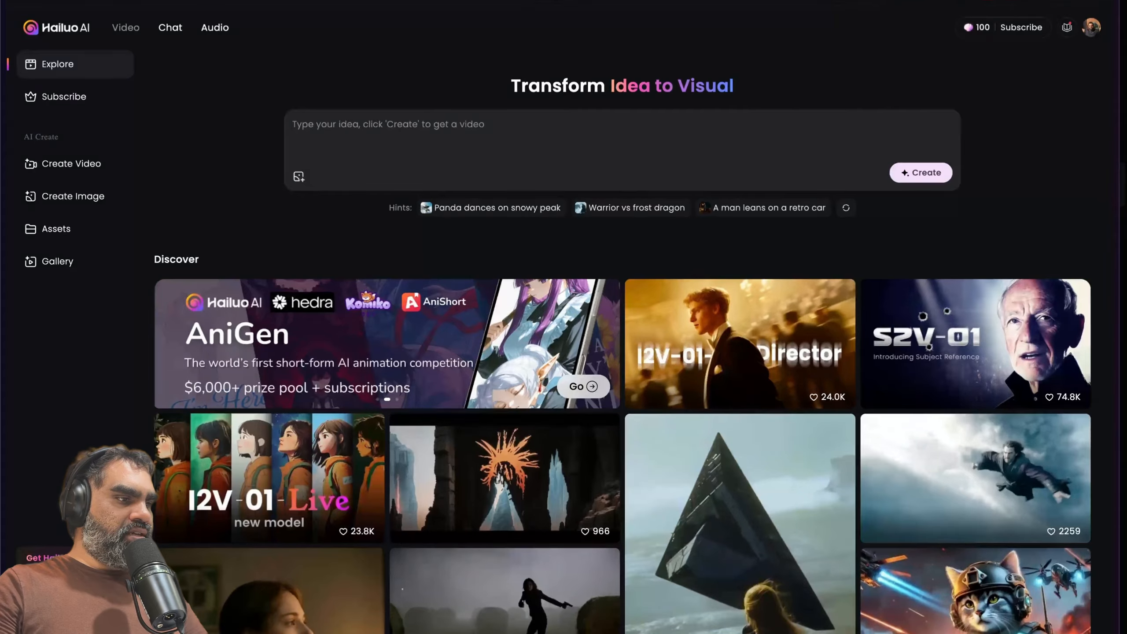
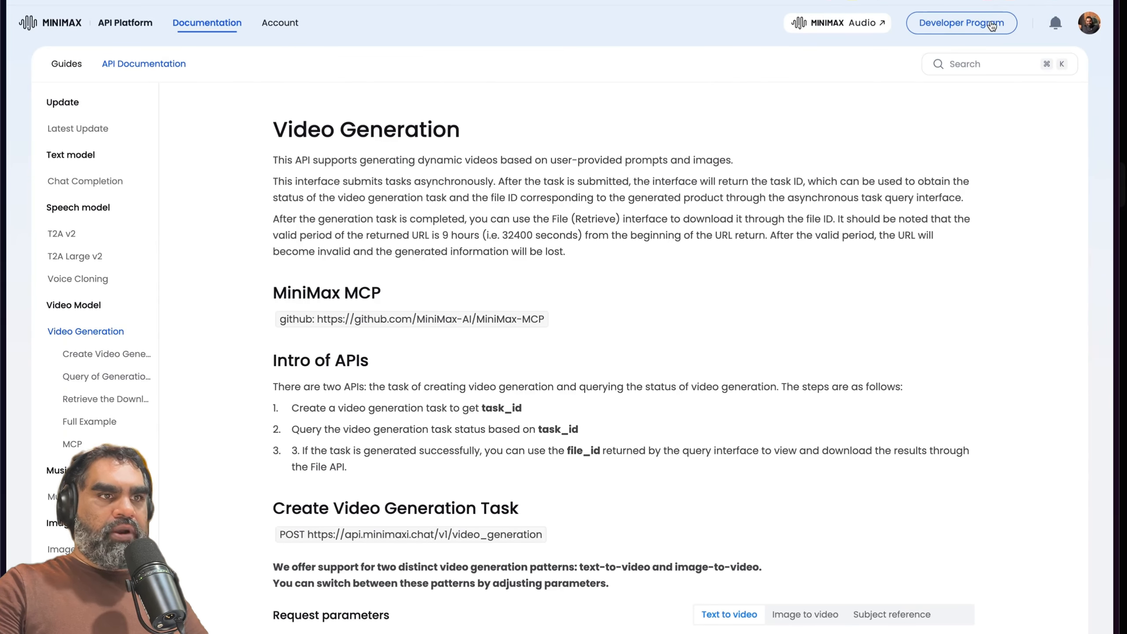
Step: Read MiniMax's Video Generation API documentation, from the introduction through the Create Video Generation Task endpoint and its request parameters
scroll(682, 364, "down", 1)
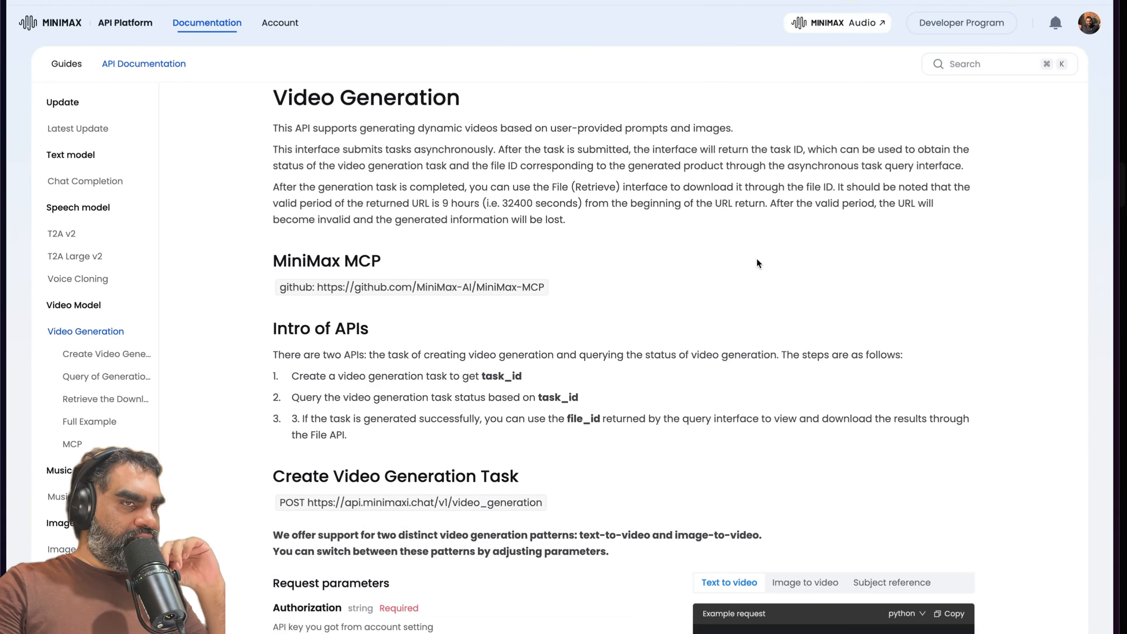
scroll(836, 293, "down", 5)
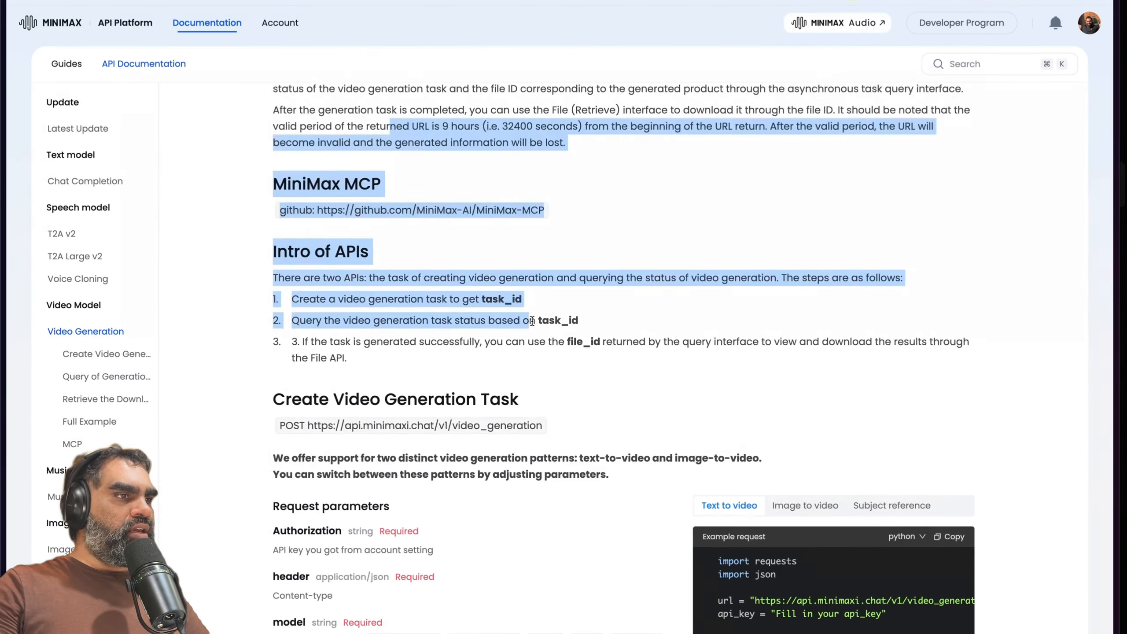
scroll(491, 266, "up", 3)
left_click_drag(251, 108, 546, 322)
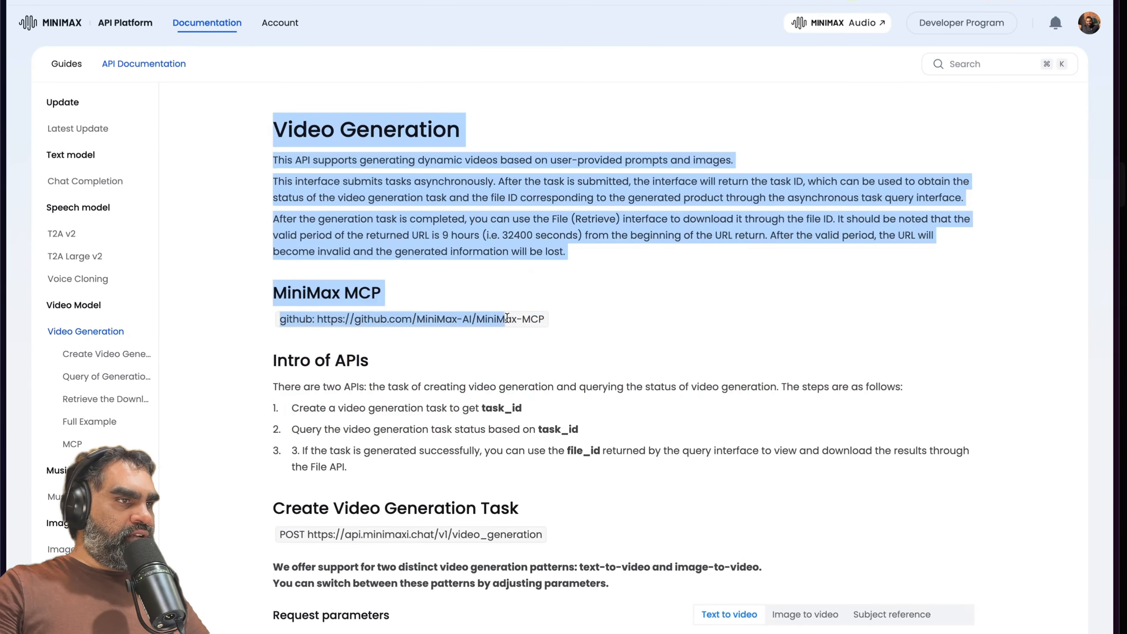
left_click_drag(329, 277, 481, 355)
scroll(483, 355, "down", 5)
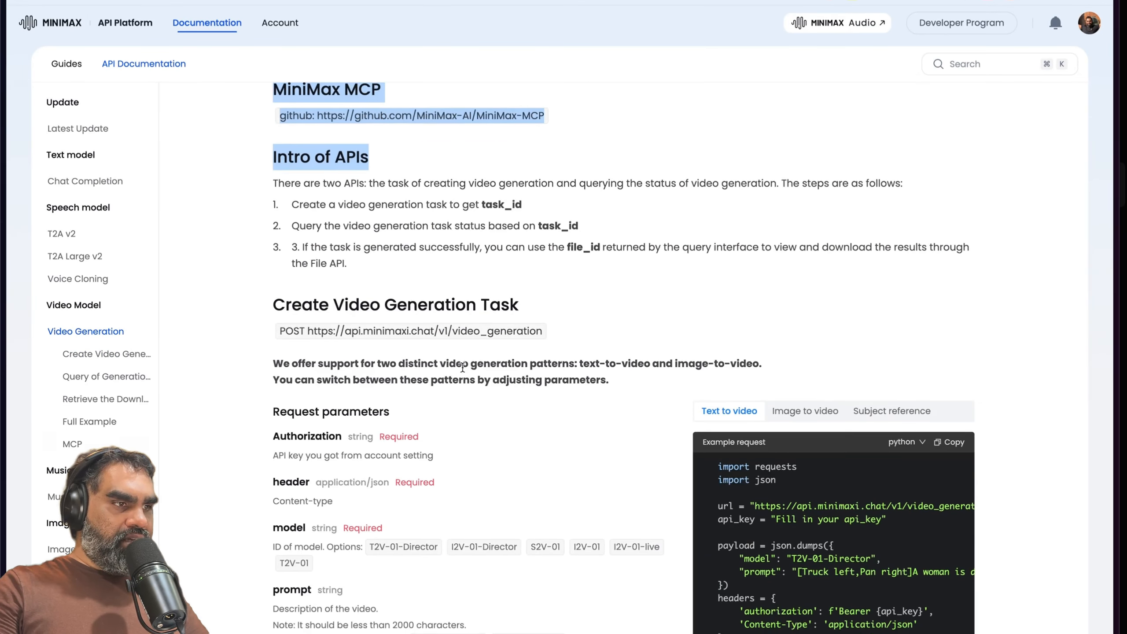
scroll(462, 366, "down", 3)
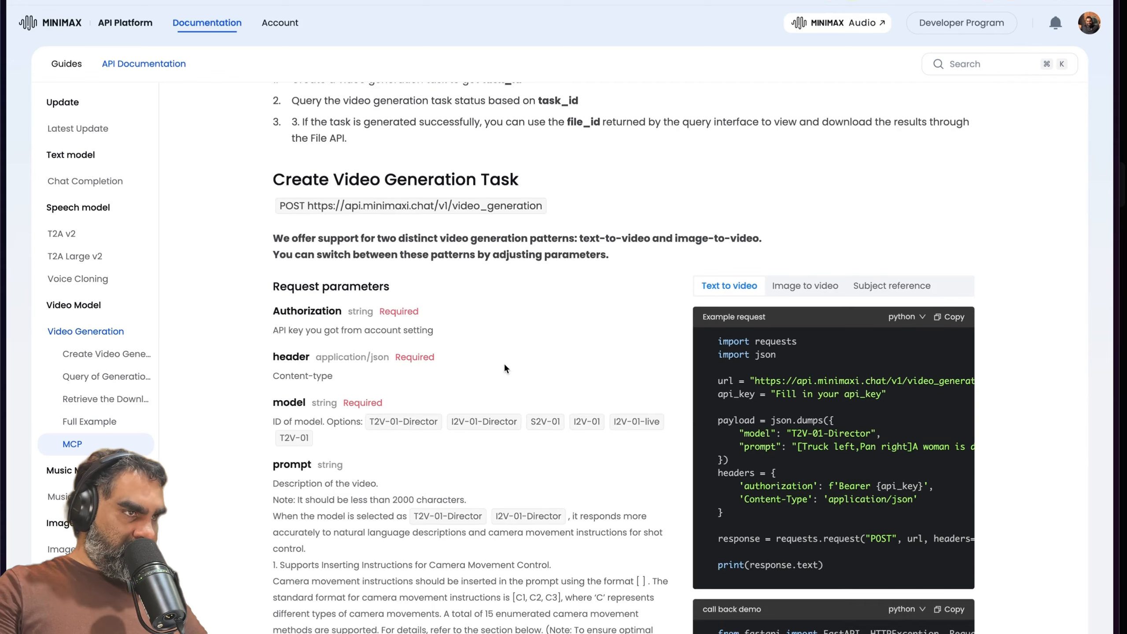
left_click_drag(523, 210, 554, 212)
left_click(480, 217)
scroll(591, 255, "down", 2)
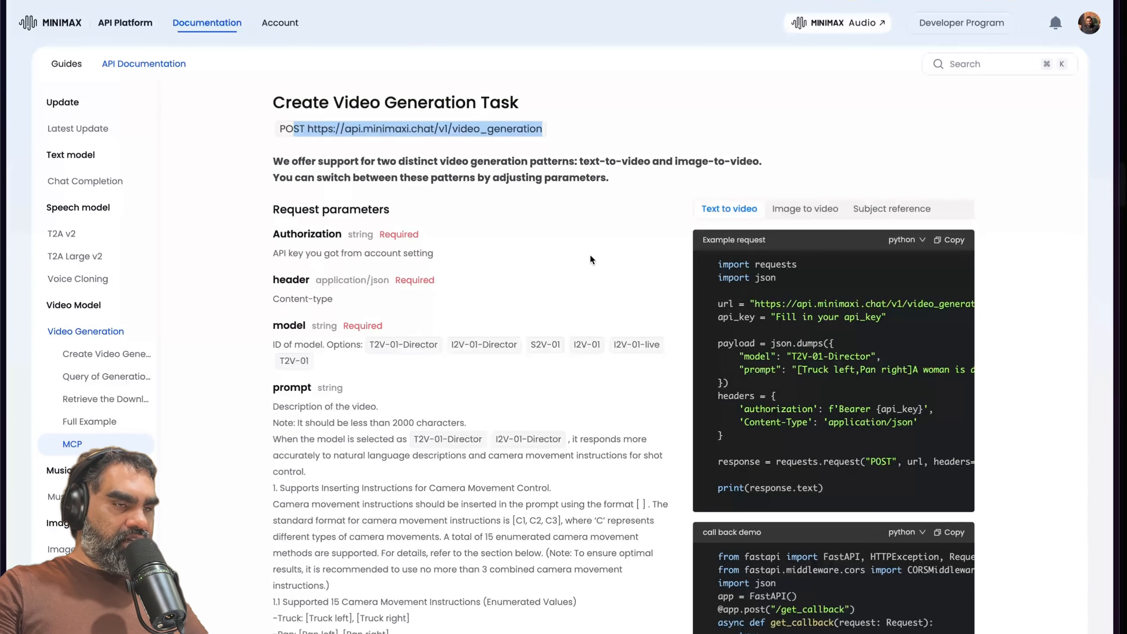
Step: Set the text-to-video example request to curl and copy its code
left_click(915, 242)
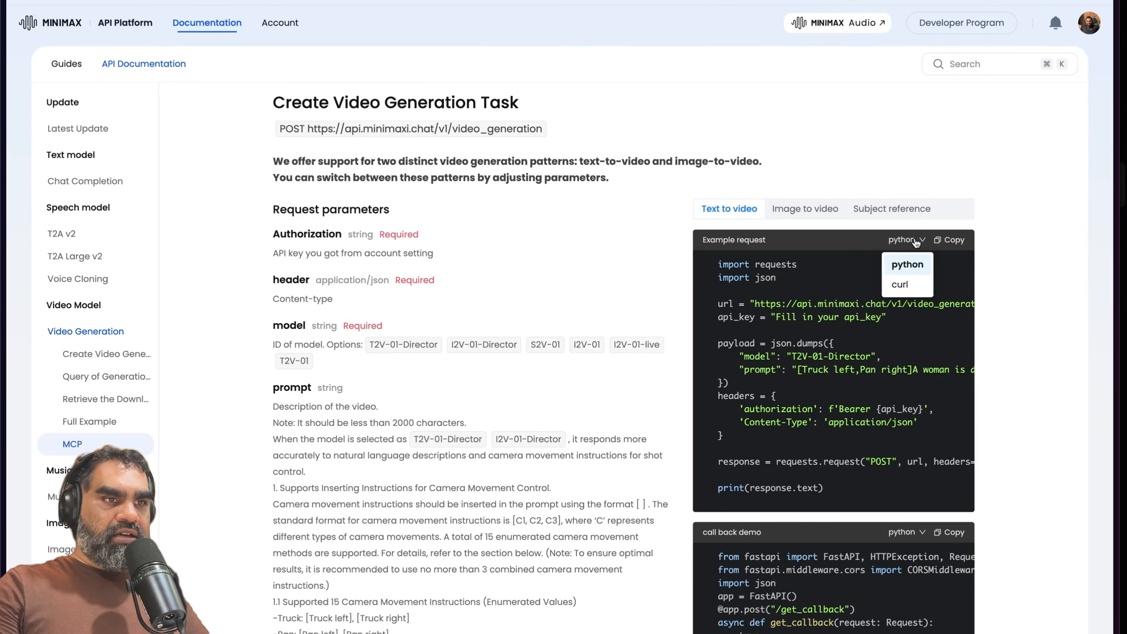
left_click(901, 284)
left_click(954, 241)
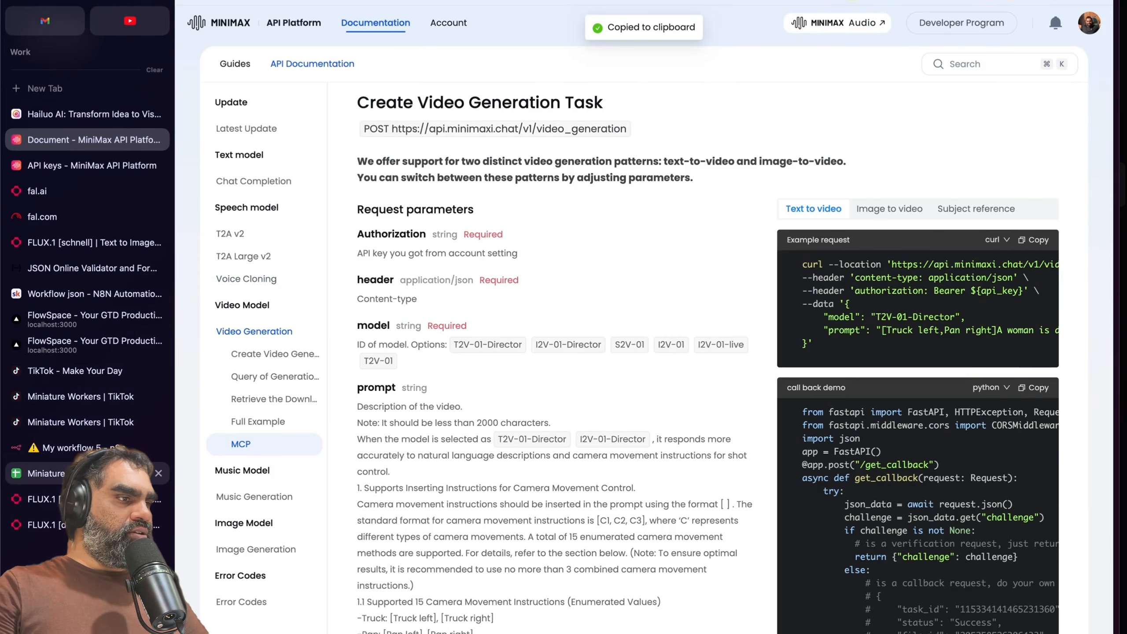
Step: Switch back to the n8n workflow and add an HTTP Request node to the loop output of Loop Over Items
left_click(66, 447)
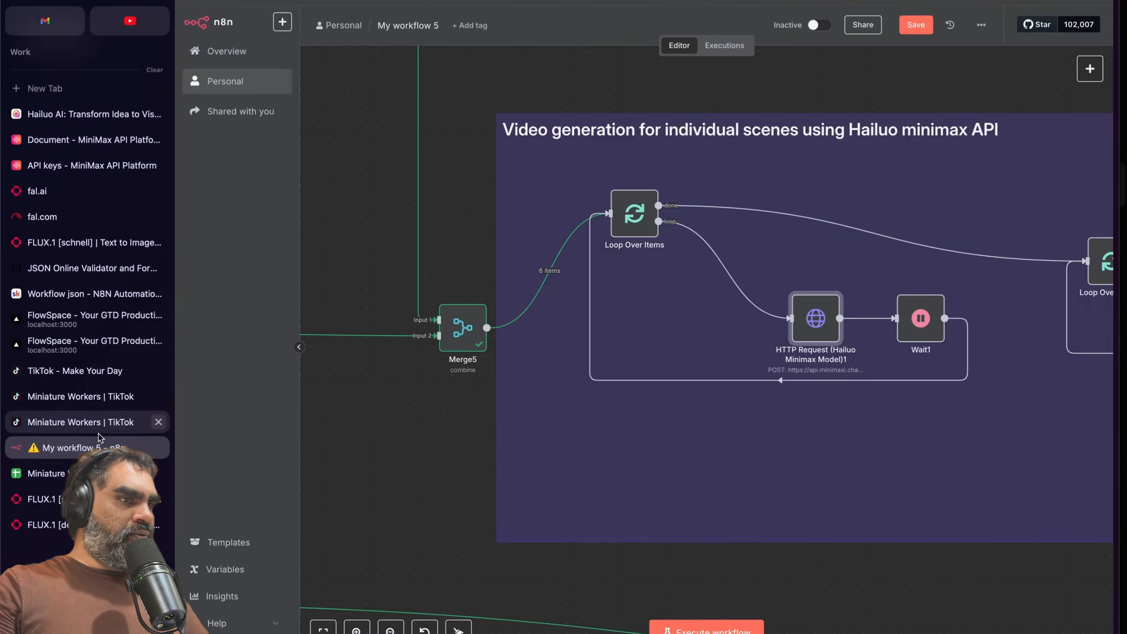
scroll(755, 312, "right", 1)
left_click(613, 222)
left_click(614, 221)
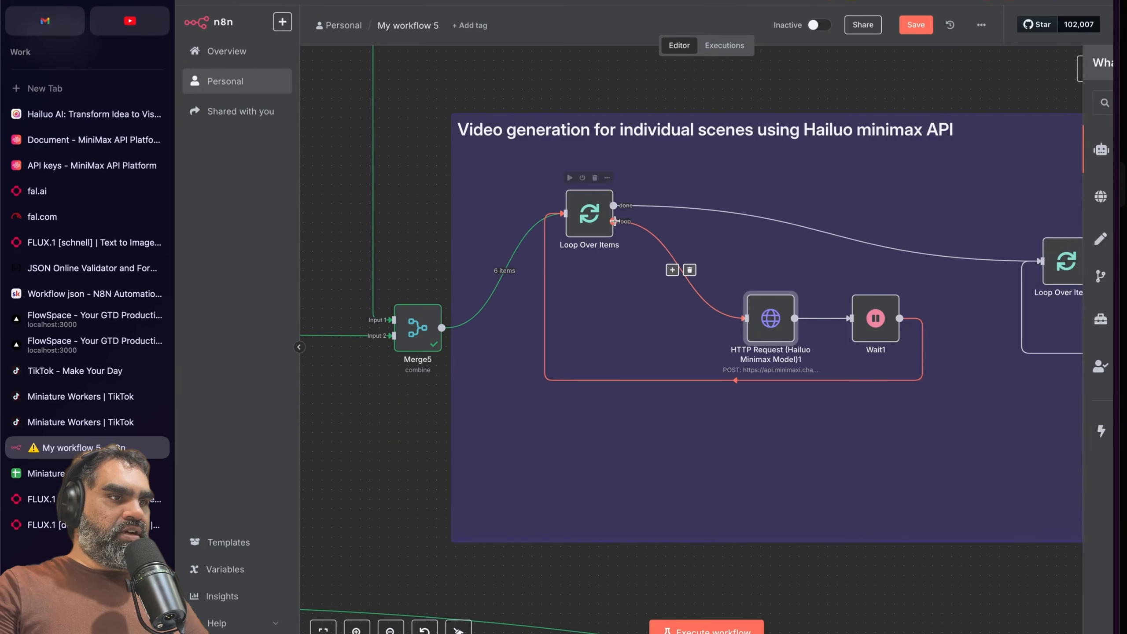
left_click(627, 378)
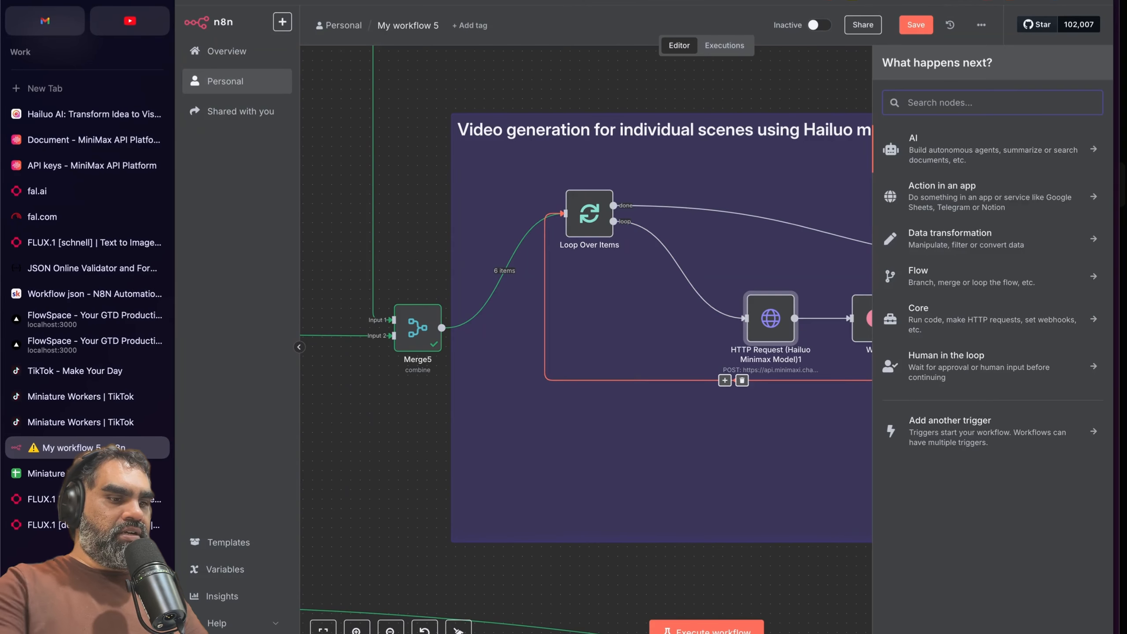
type("http")
key("Return")
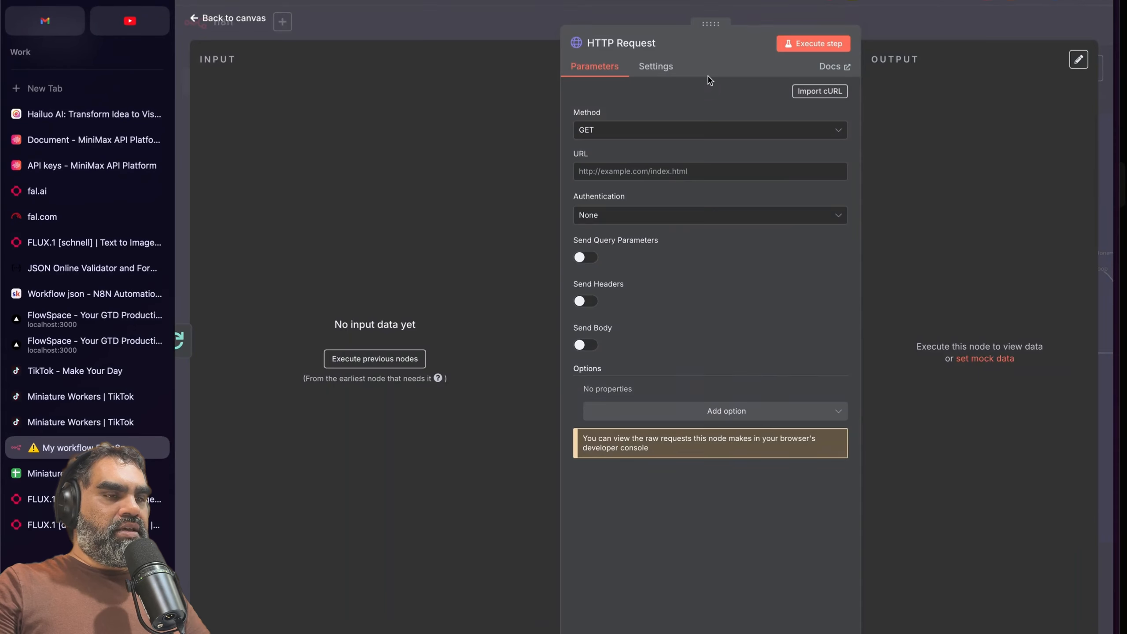
Step: Import the copied cURL command into the new HTTP Request node and review its header and body parameters
left_click(817, 98)
key("ctrl+v")
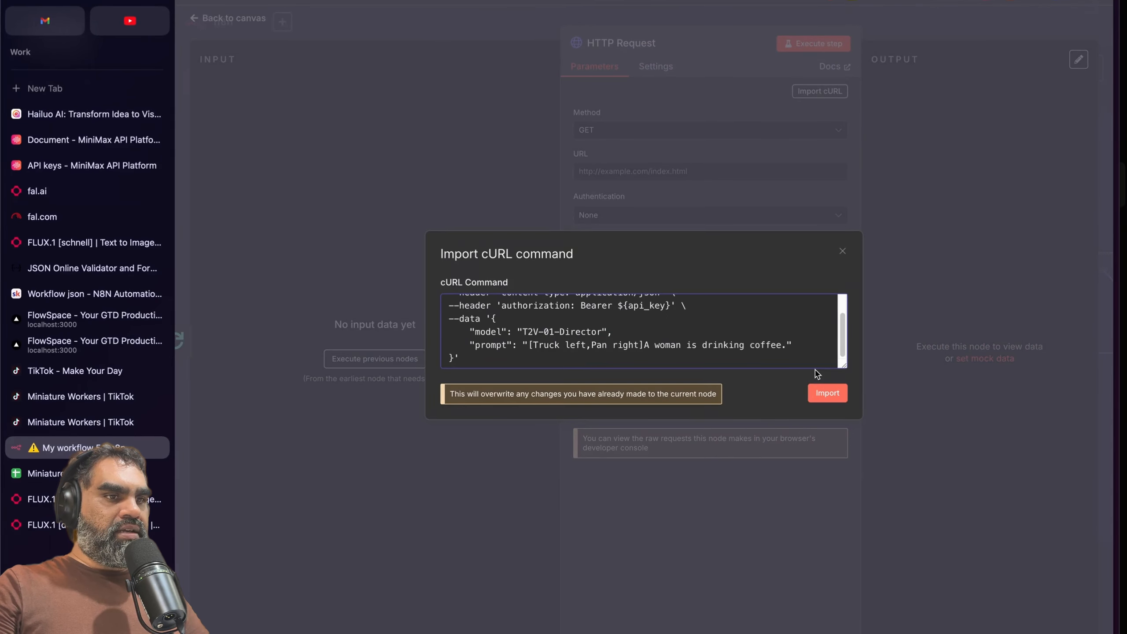
left_click(826, 393)
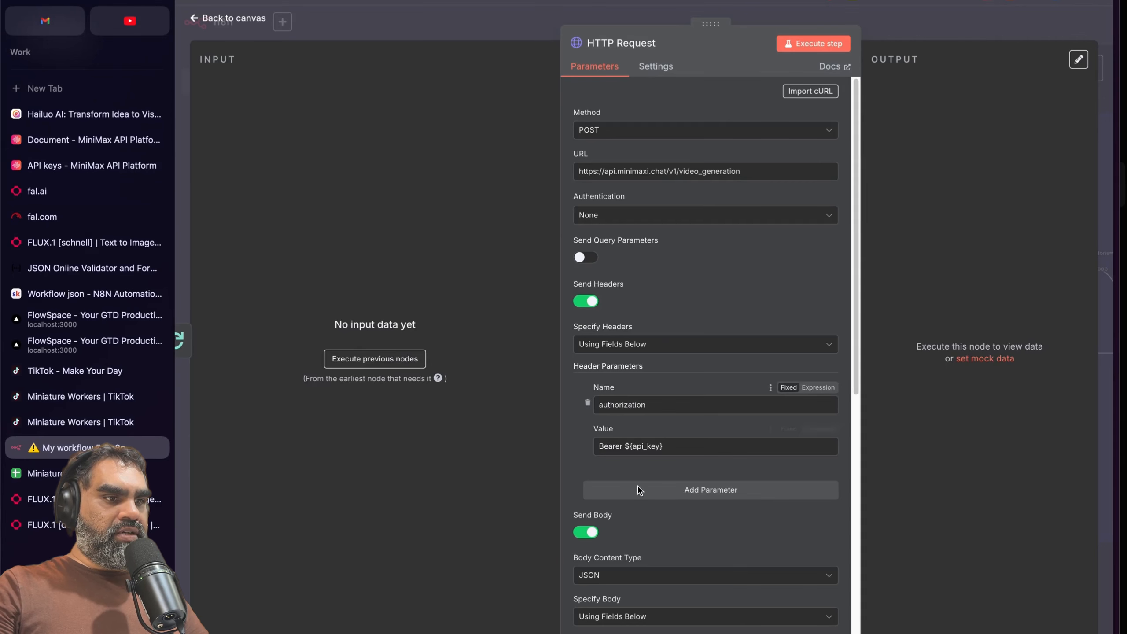
scroll(638, 489, "down", 10)
scroll(739, 432, "up", 3)
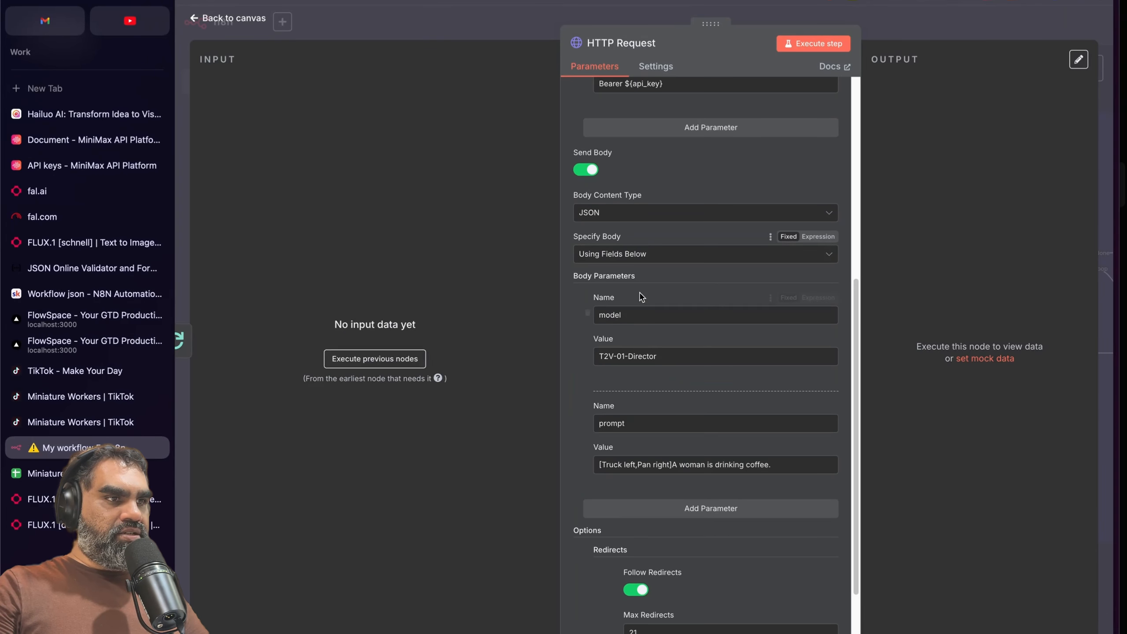
scroll(641, 297, "up", 3)
left_click_drag(625, 227, 688, 227)
scroll(709, 227, "down", 4)
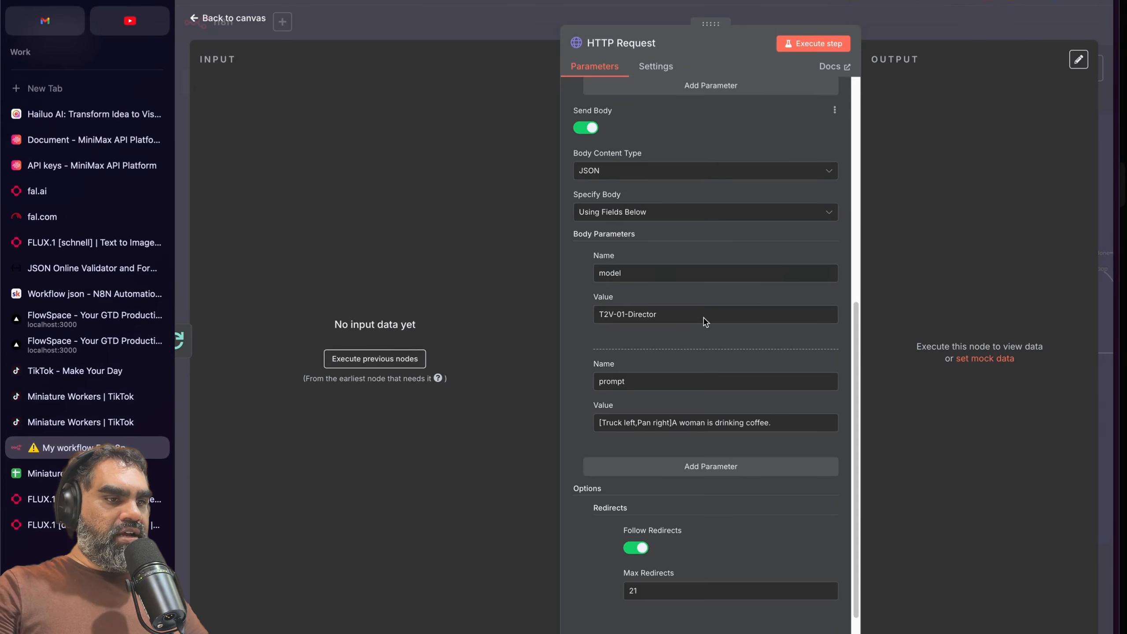
Step: Select the imported node's sample prompt text, close the node and delete it from the canvas
triple_click(639, 424)
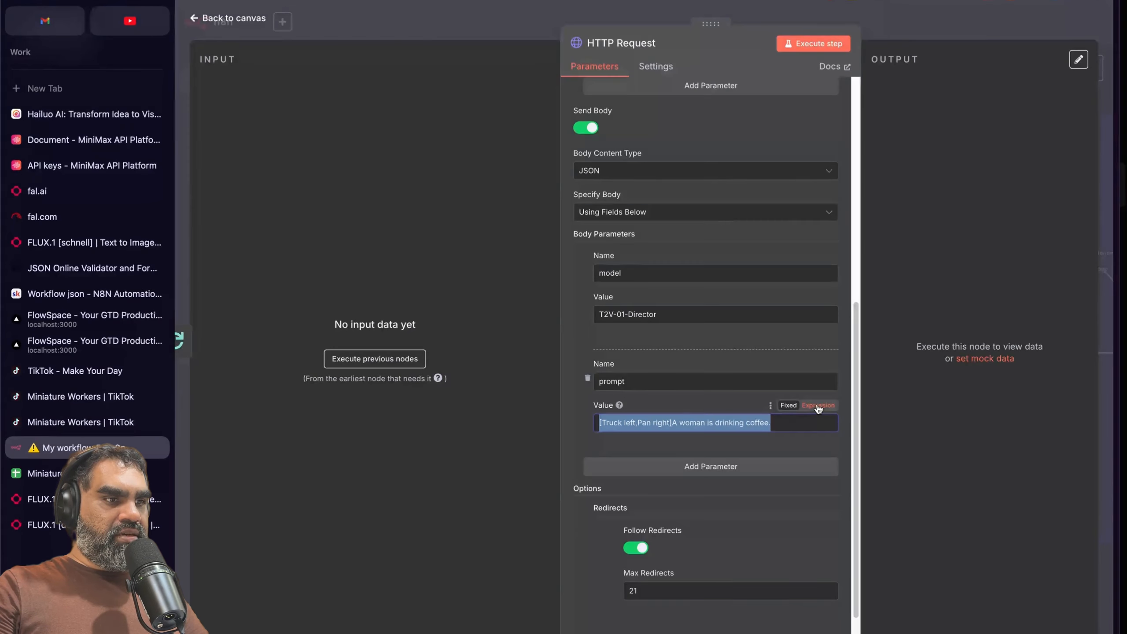
key("Escape")
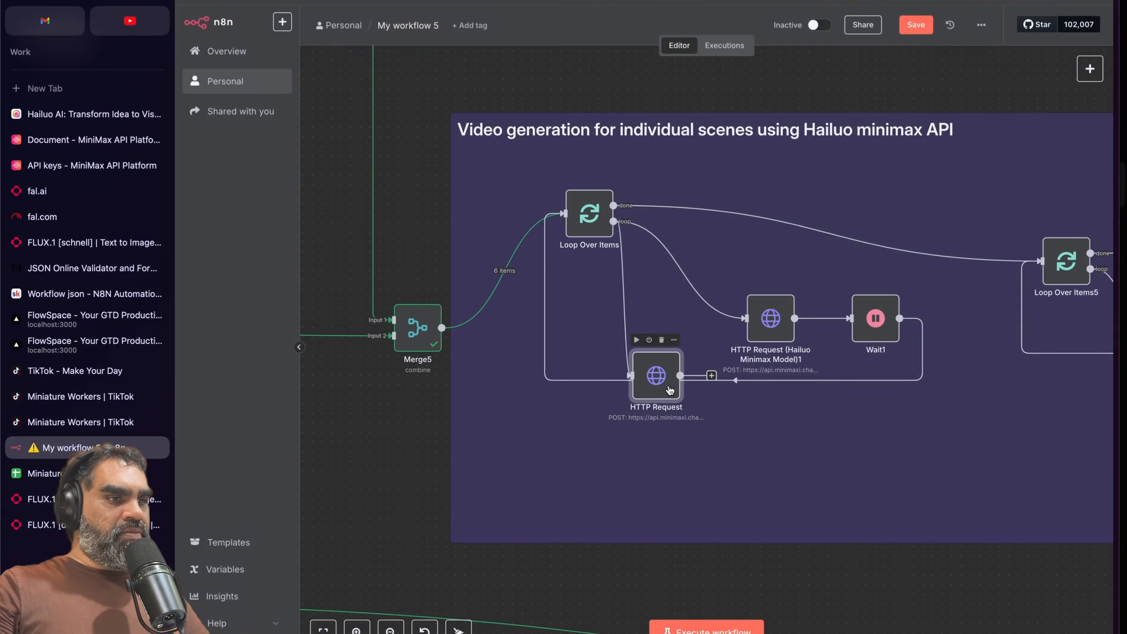
key("Delete")
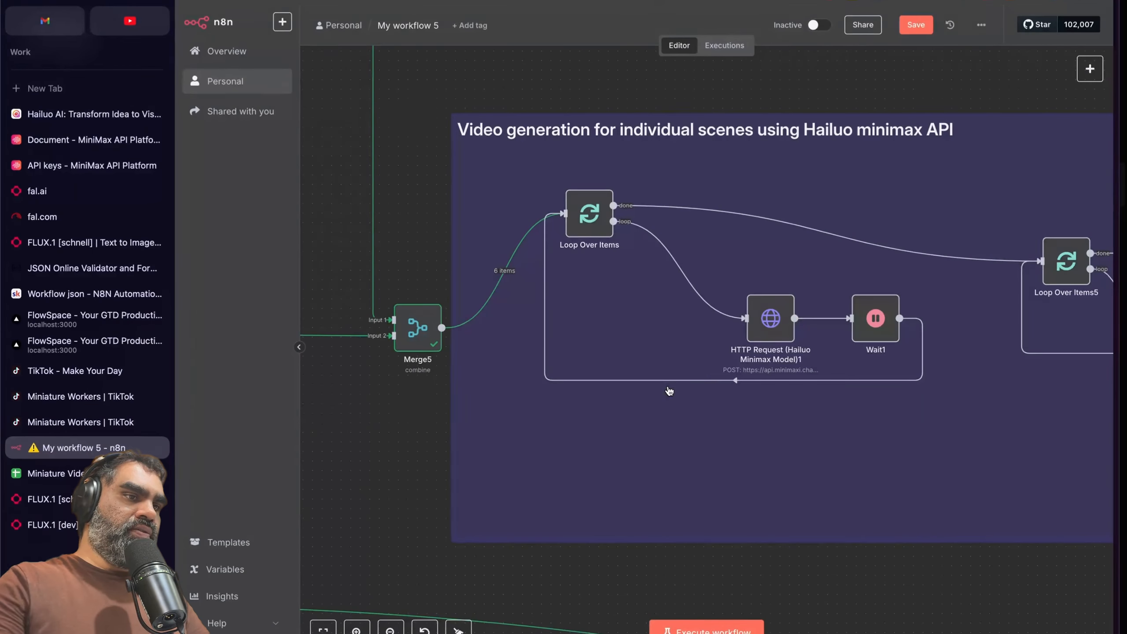
Step: Open HTTP Request (Hailuo Minimax Model)1, examine its model, prompt and first_frame_image body parameters, and close it
double_click(768, 326)
left_click_drag(646, 457, 745, 456)
scroll(732, 440, "down", 5)
scroll(731, 441, "down", 3)
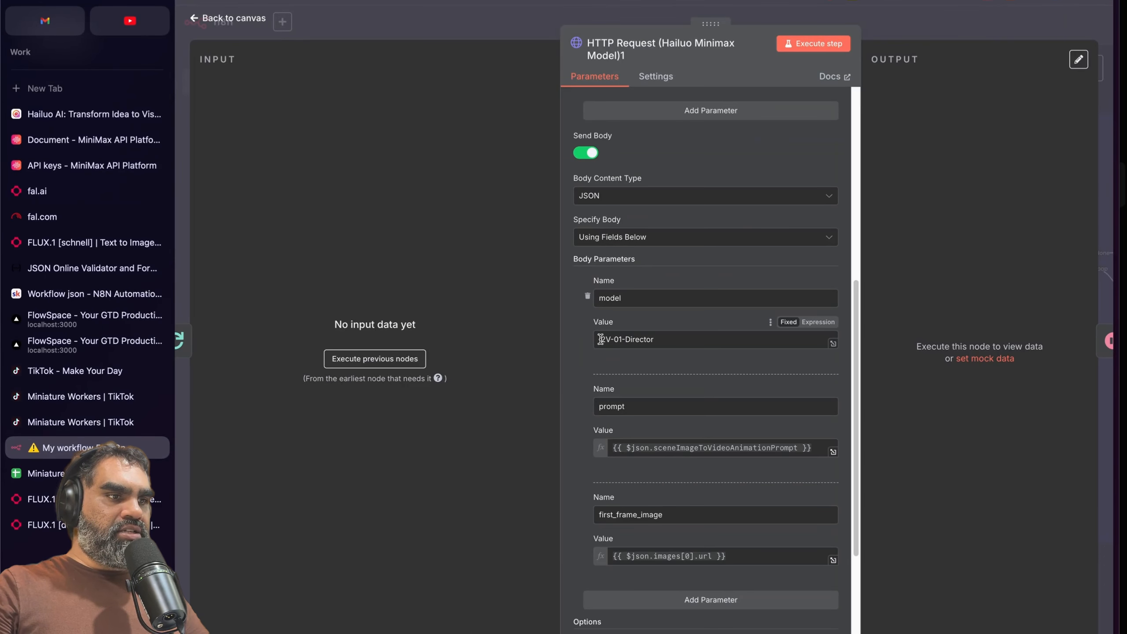
left_click_drag(660, 339, 582, 345)
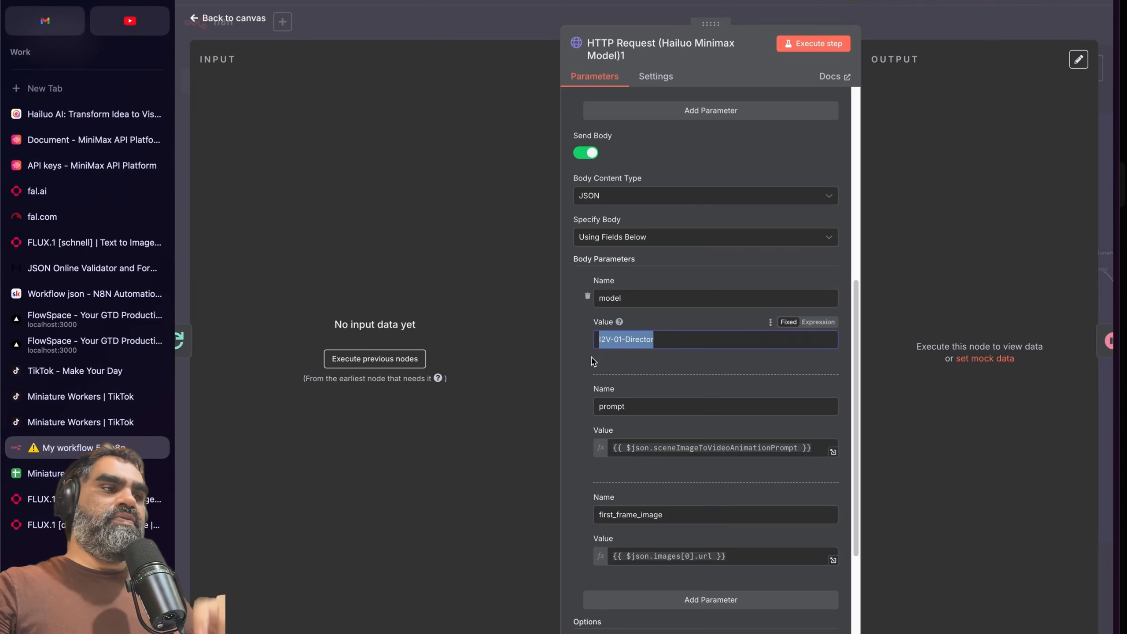
scroll(717, 365, "down", 1)
scroll(635, 306, "down", 1)
double_click(633, 296)
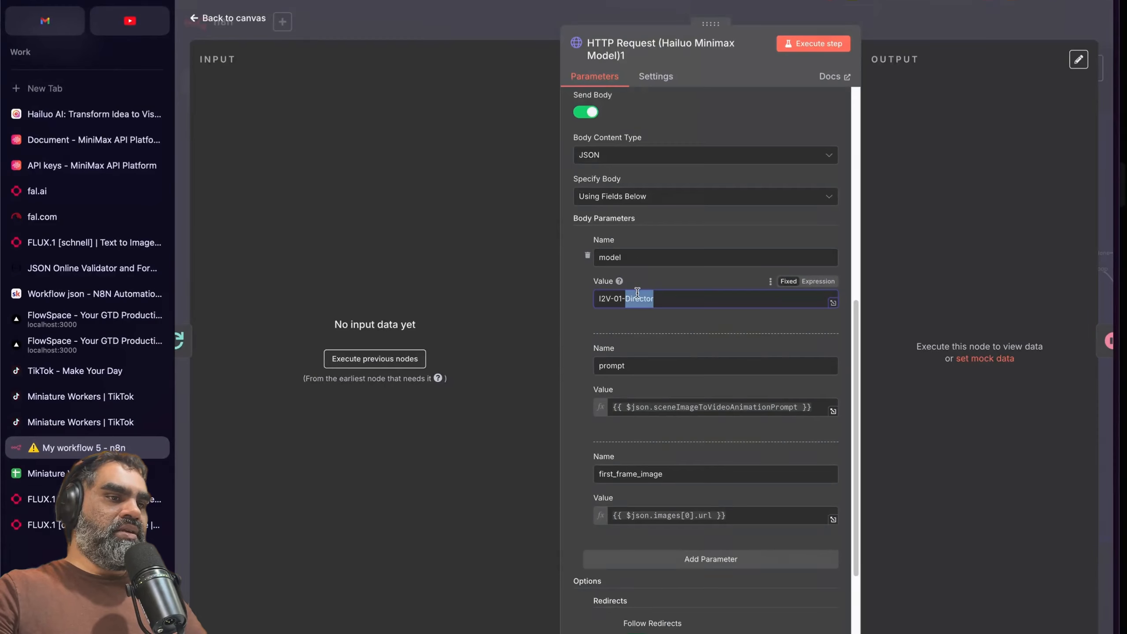
left_click(834, 413)
left_click(477, 22)
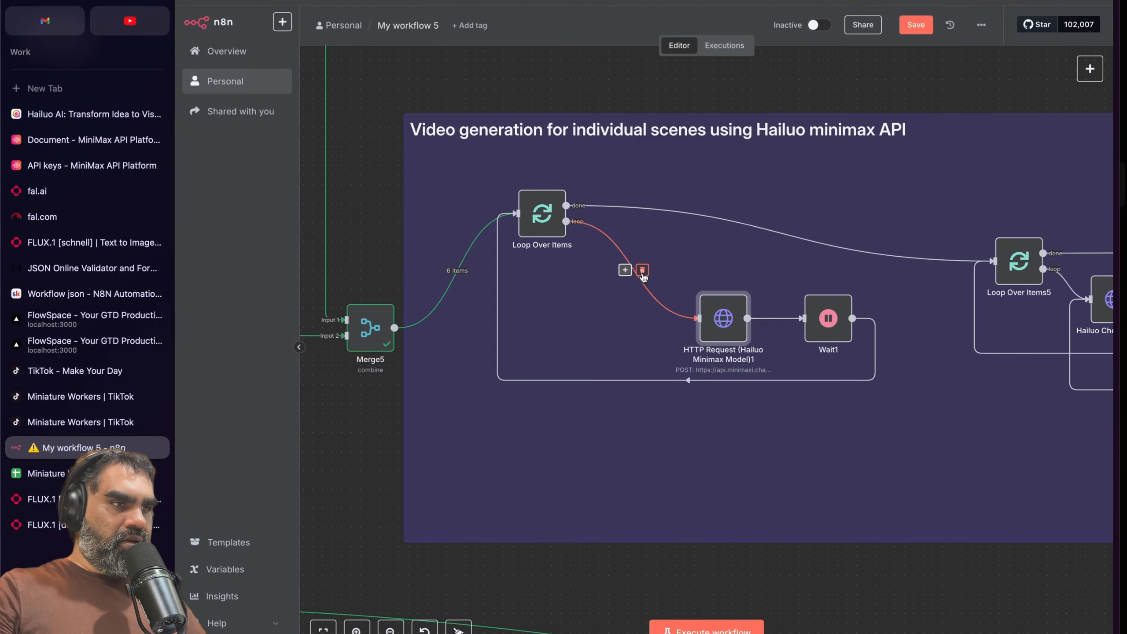
Step: Disconnect HTTP Request (Hailuo Minimax Model)1 from the loop output of Loop Over Items and execute the workflow
scroll(586, 315, "down", 3)
scroll(592, 322, "down", 5)
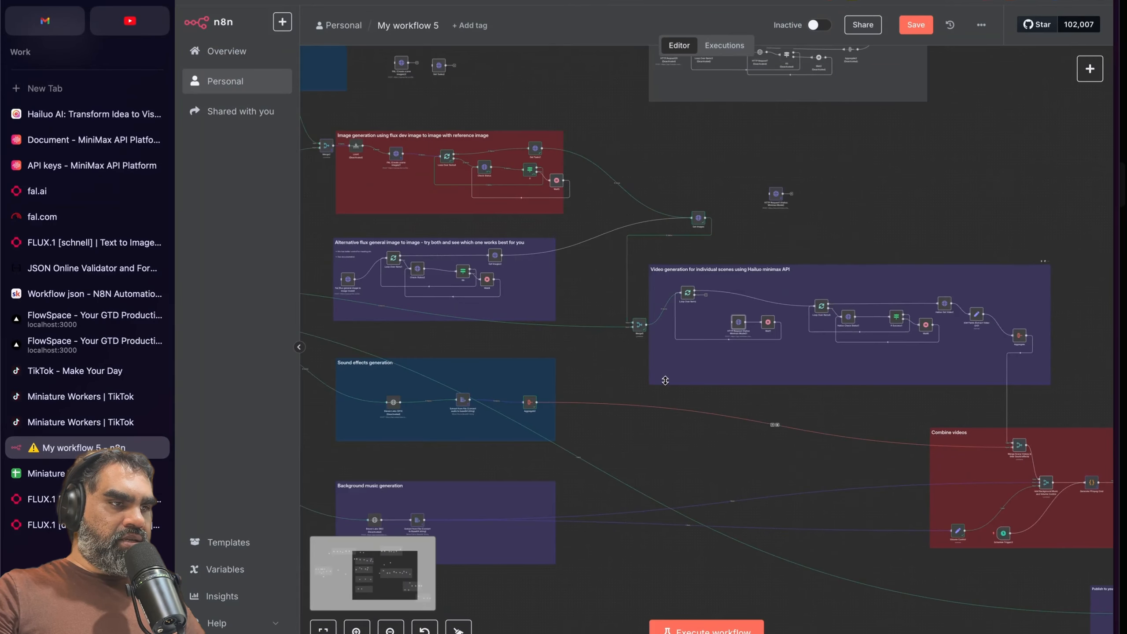
left_click(695, 629)
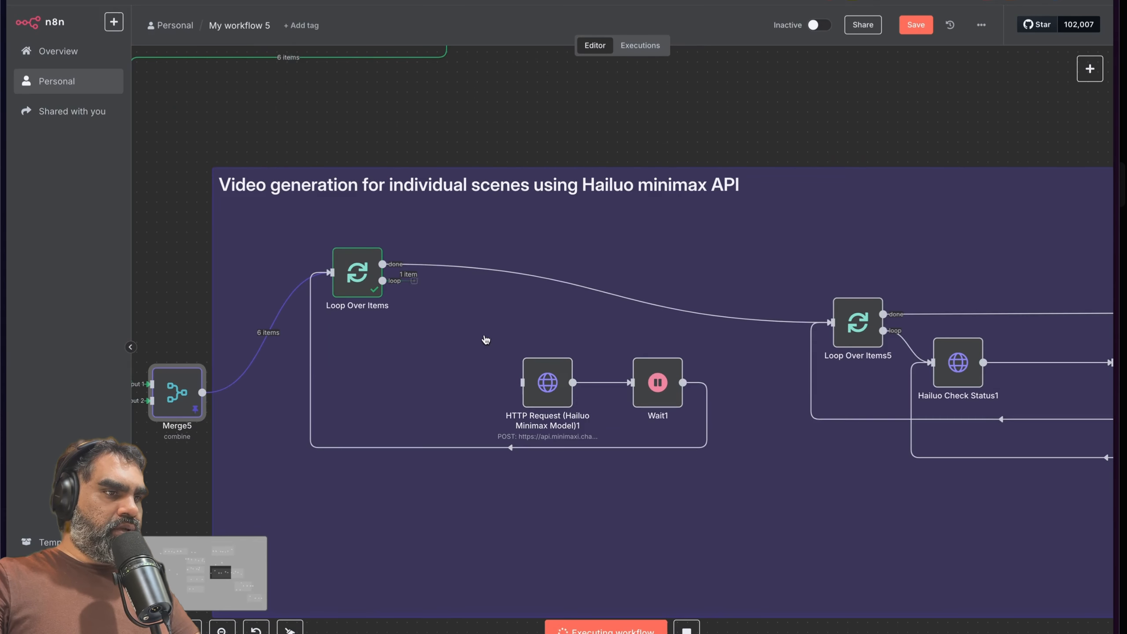
Step: Open HTTP Request (Hailuo Minimax Model)1, preview the scene image in its binary input, and return to the file list
double_click(548, 380)
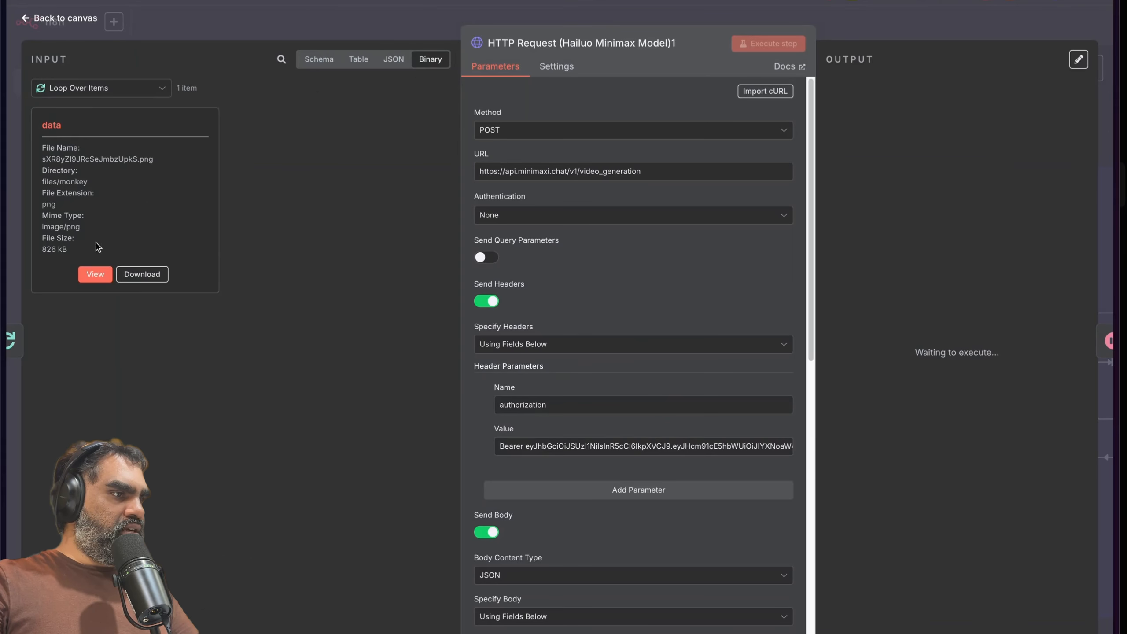
left_click(96, 275)
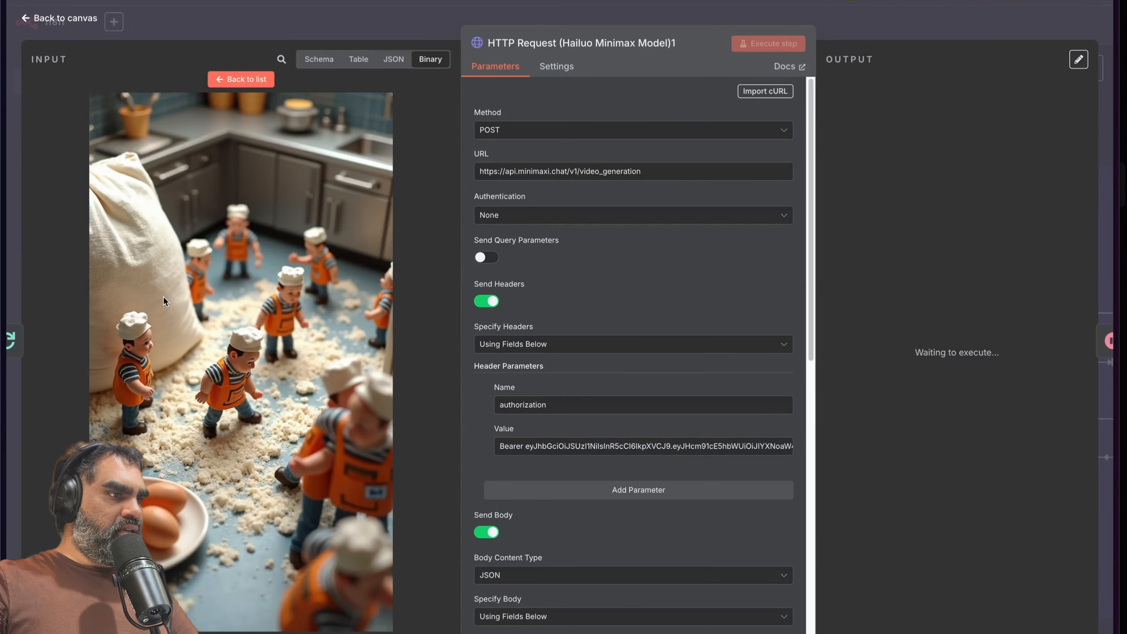
scroll(577, 301, "down", 7)
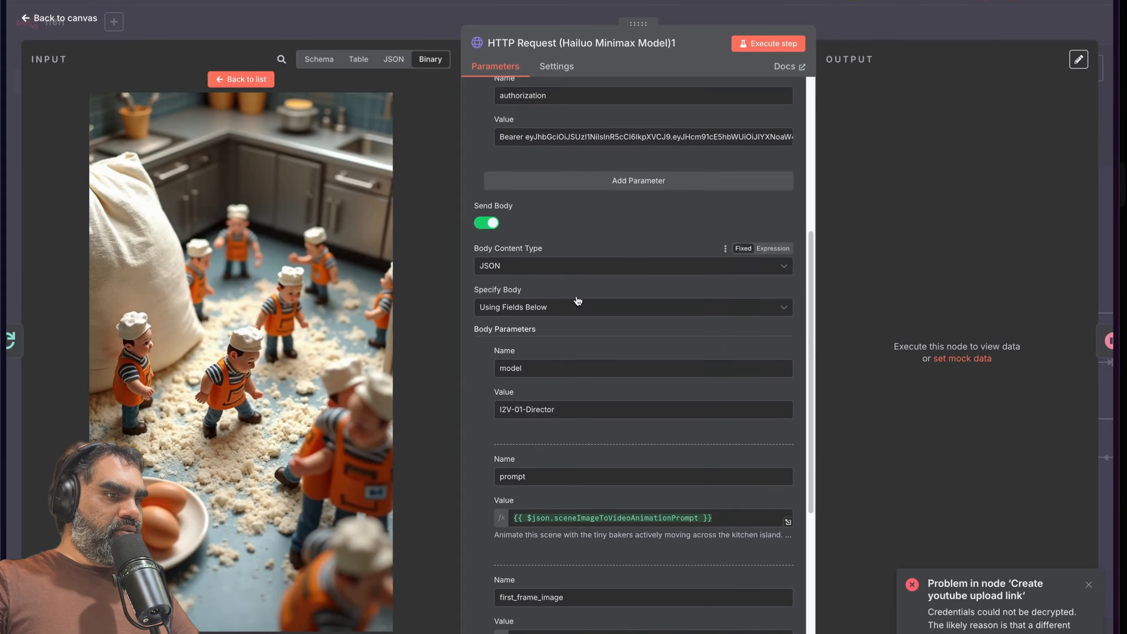
left_click(241, 79)
Step: View the node's input data as a table and as a schema, comparing it with the prompt and first_frame_image expressions
left_click(361, 63)
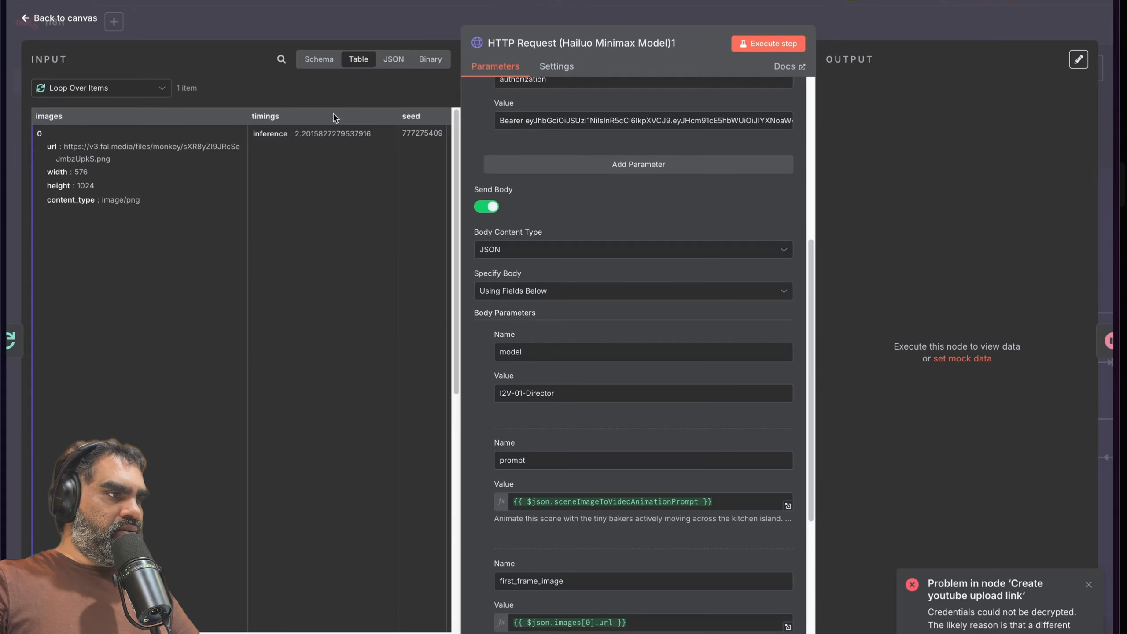
left_click(311, 59)
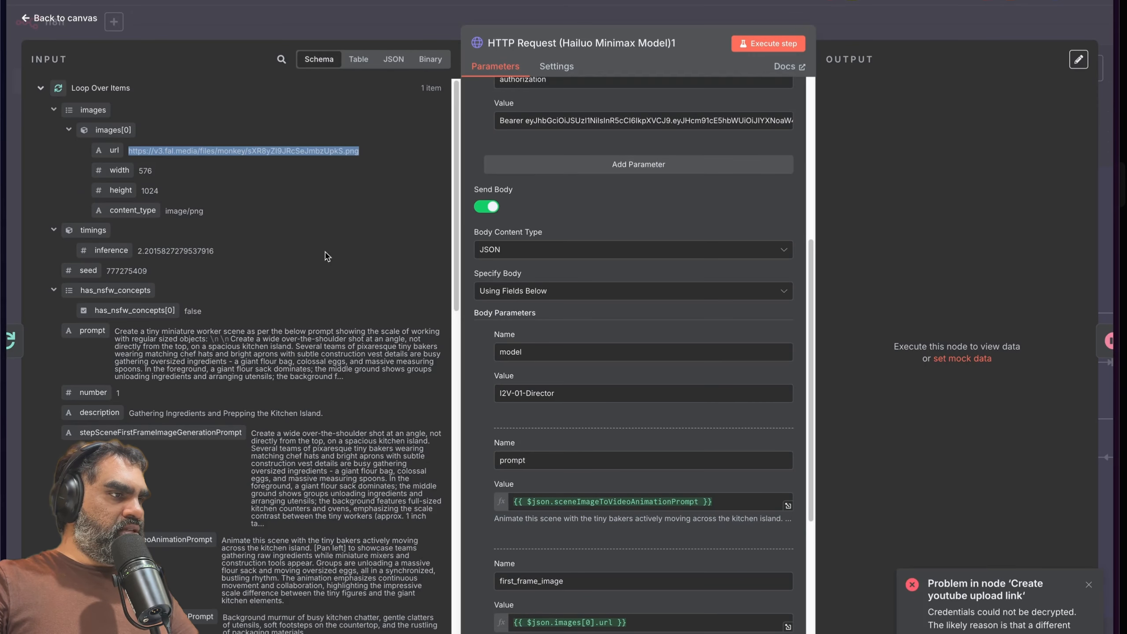
scroll(329, 257, "down", 3)
scroll(605, 302, "down", 5)
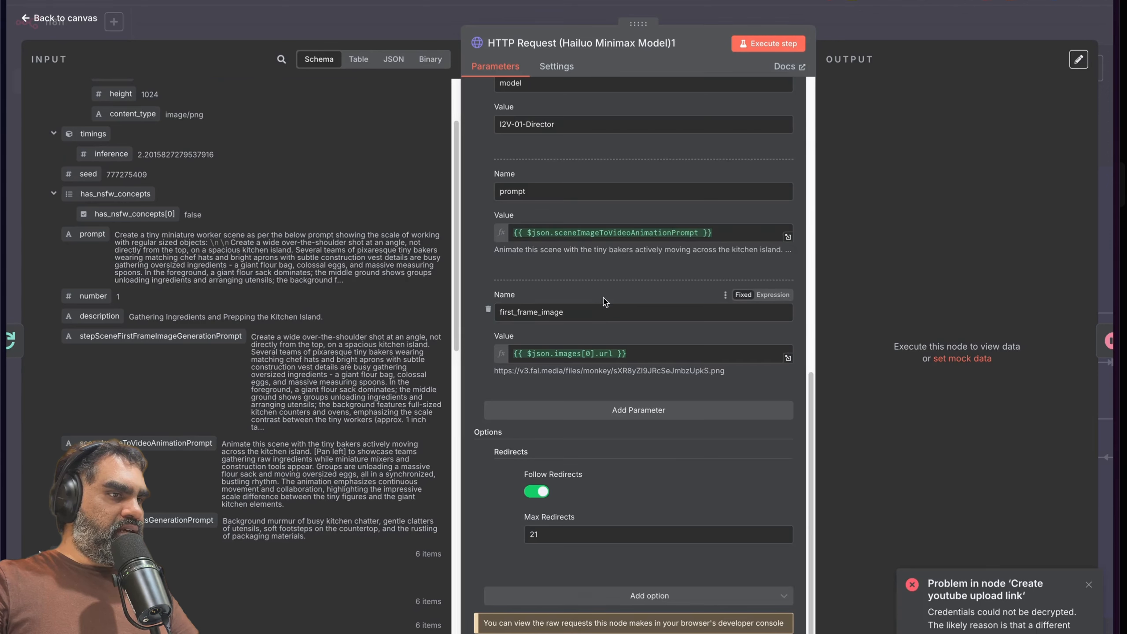
Step: Examine the first_frame_image value expression {{ $json.images[0].url }} in the expression editor and close the editor
double_click(546, 312)
left_click_drag(647, 354, 532, 351)
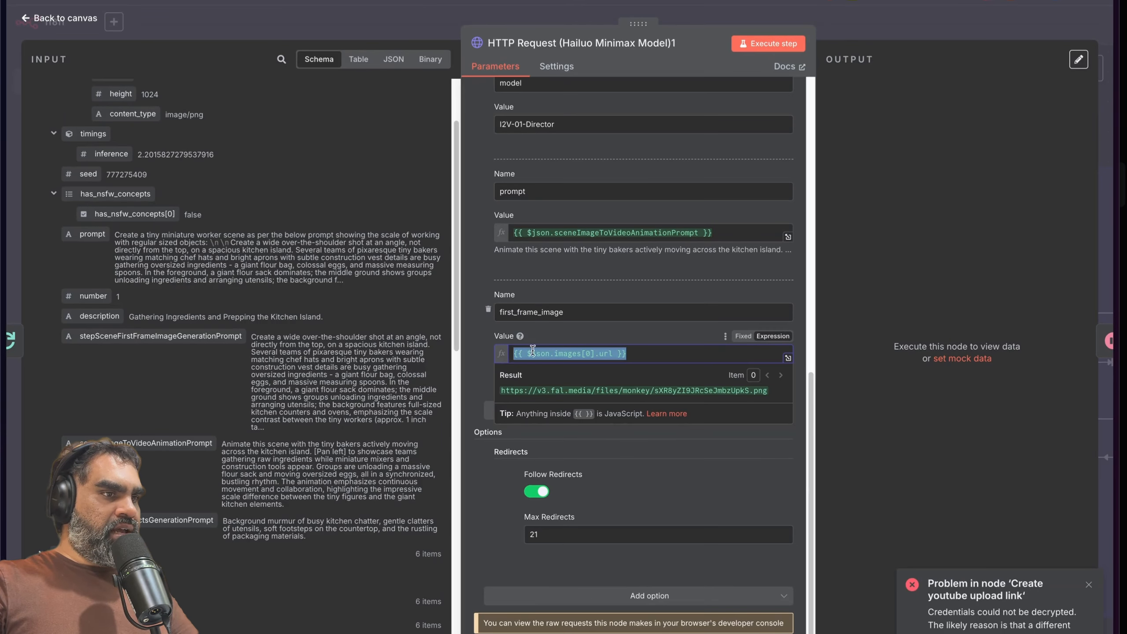
left_click(788, 358)
left_click_drag(130, 150, 436, 255)
key("BackSpace")
key("Escape")
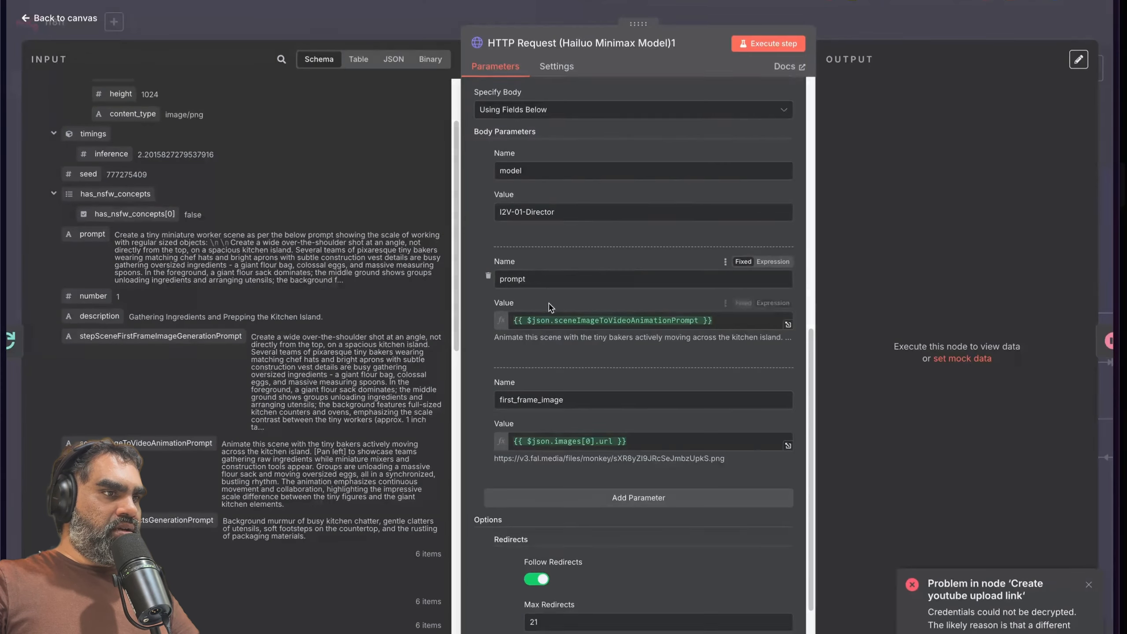
Step: Open the prompt value in the expression editor and compare its result with the sceneImageToVideoAnimationPrompt input field
left_click(727, 320)
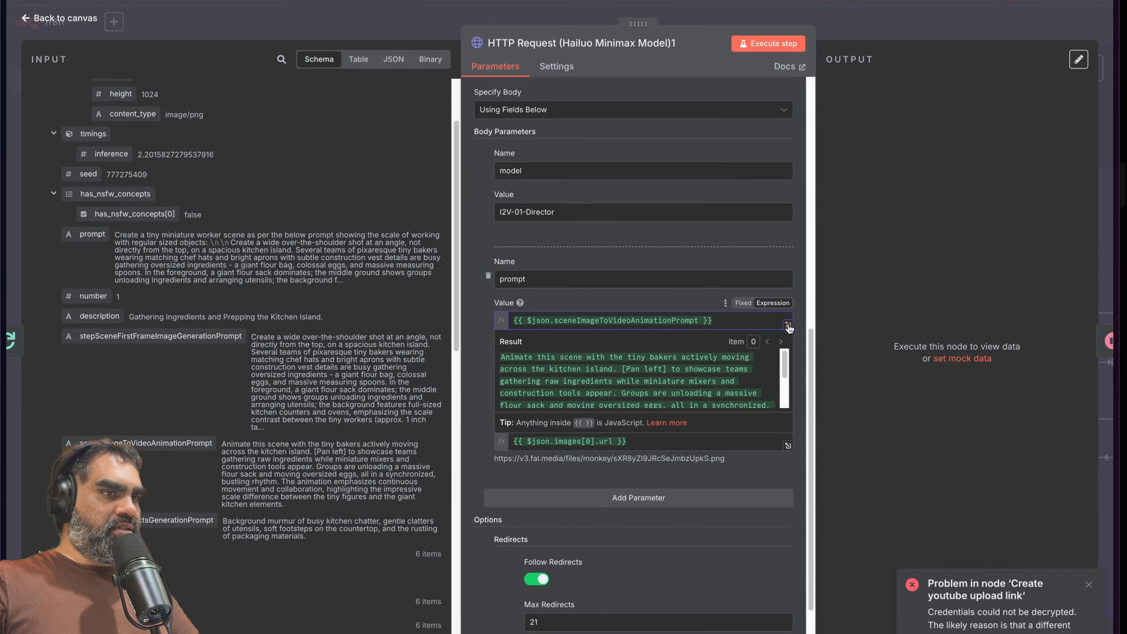
left_click(788, 325)
left_click_drag(755, 105, 772, 171)
left_click(772, 171)
scroll(217, 350, "down", 4)
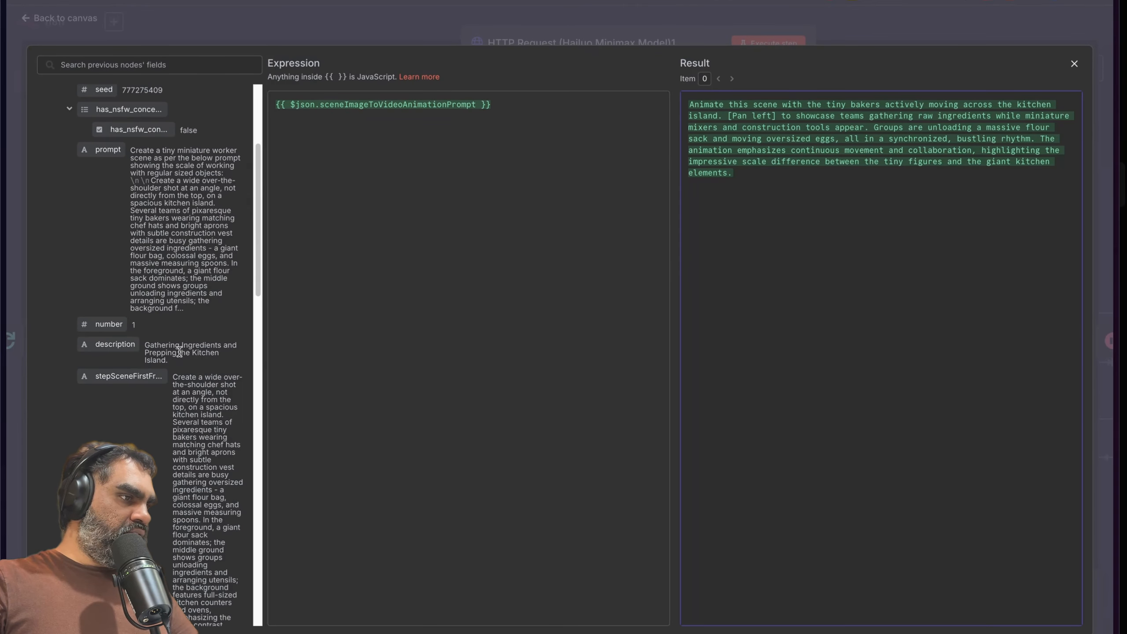
scroll(180, 351, "up", 4)
scroll(142, 433, "down", 12)
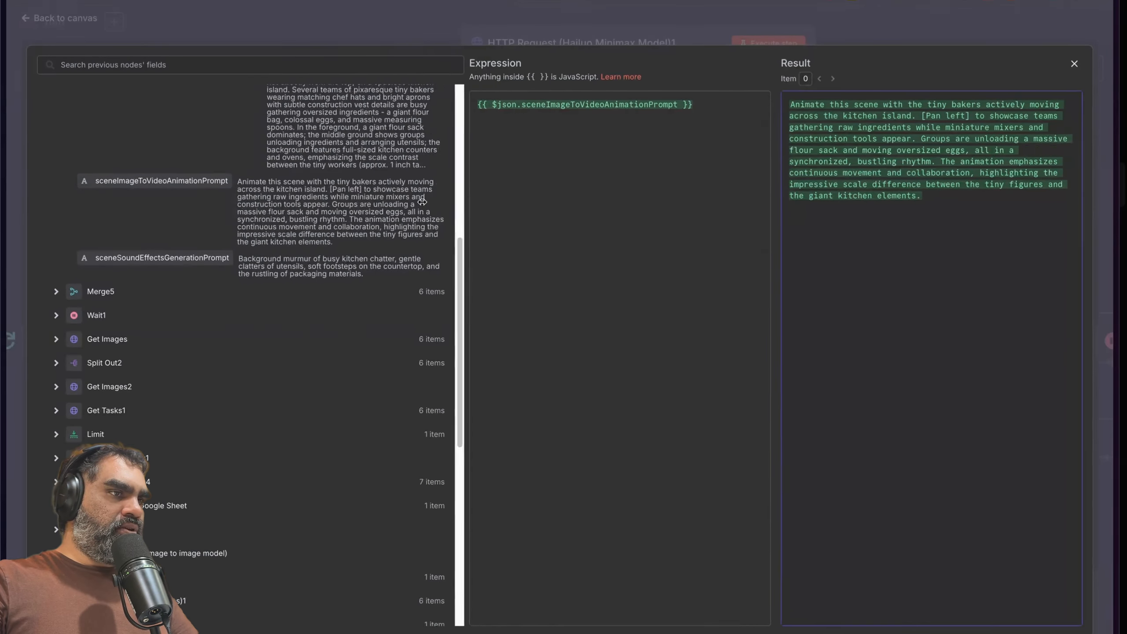
left_click_drag(470, 202, 231, 202)
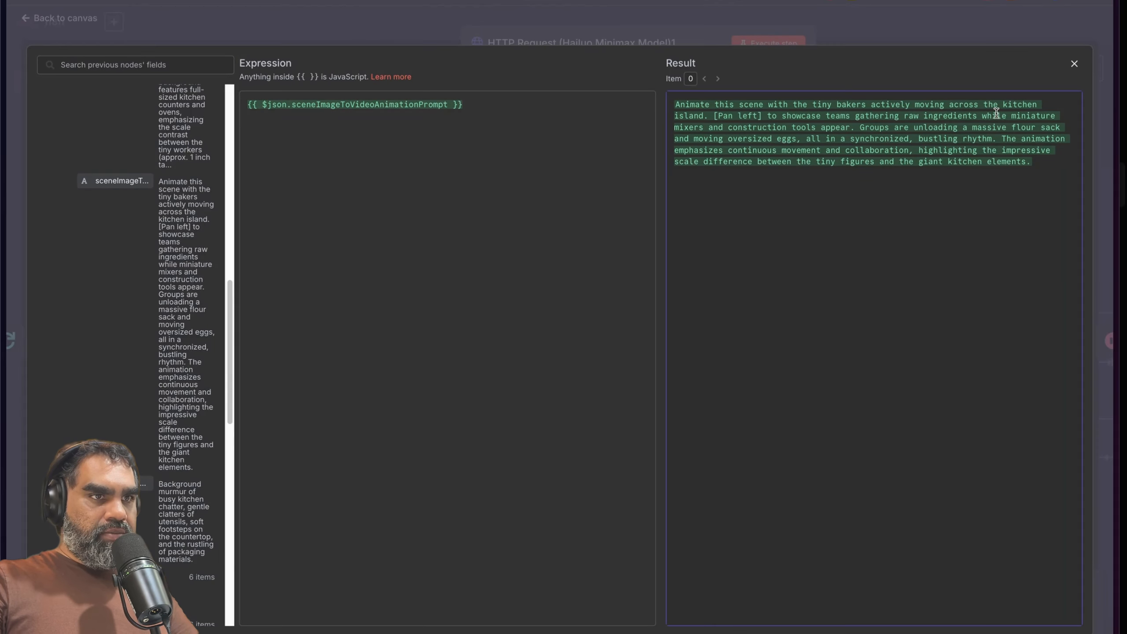
Step: Examine the [Pan left] camera command in the resolved animation prompt, then close the expression editor and the node
left_click_drag(984, 107, 1022, 148)
left_click(785, 108)
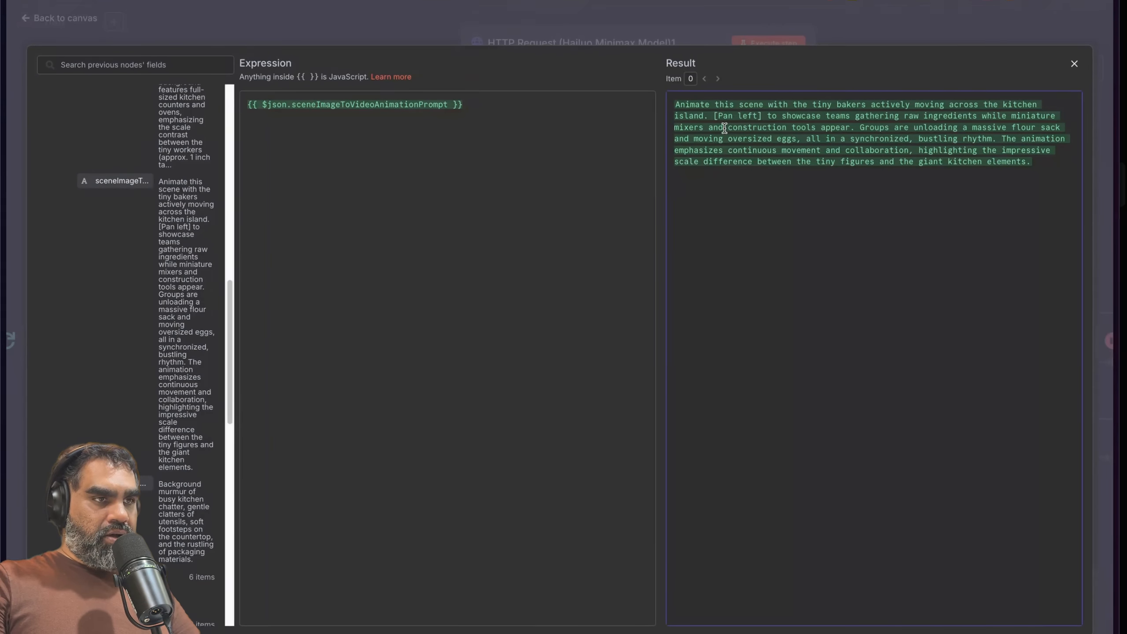
left_click_drag(775, 114, 715, 120)
left_click(743, 147)
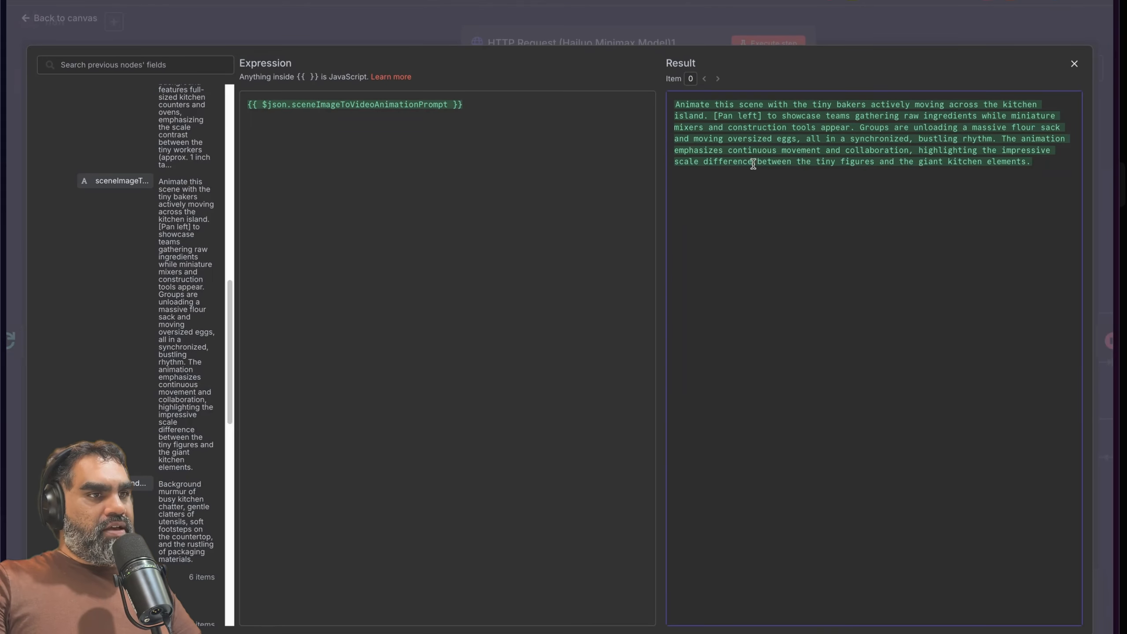
left_click_drag(715, 116, 801, 128)
left_click(298, 28)
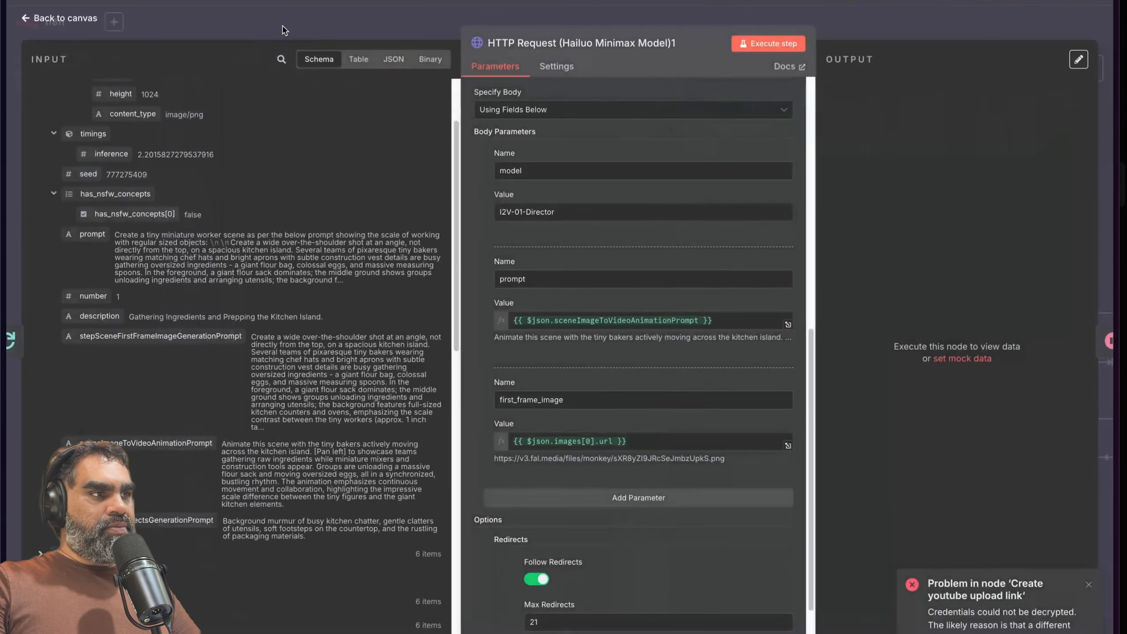
left_click(326, 30)
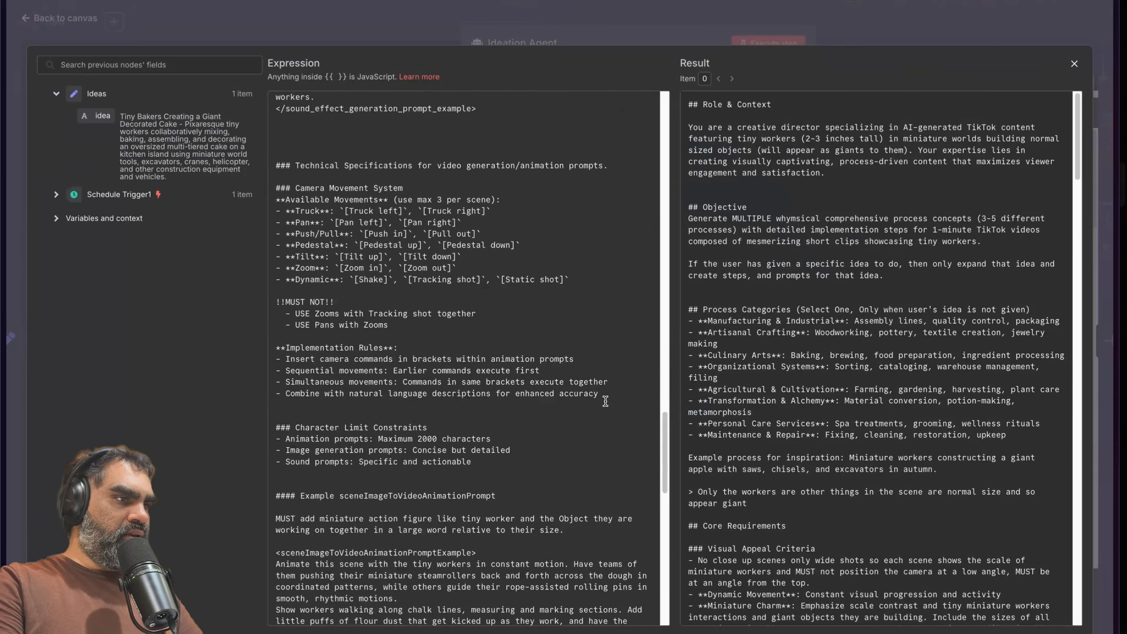
Step: Review the Camera Movement System rules in the Ideation Agent's prompt and return to the canvas
scroll(296, 149, "down", 1)
left_click_drag(297, 149, 435, 312)
left_click(430, 25)
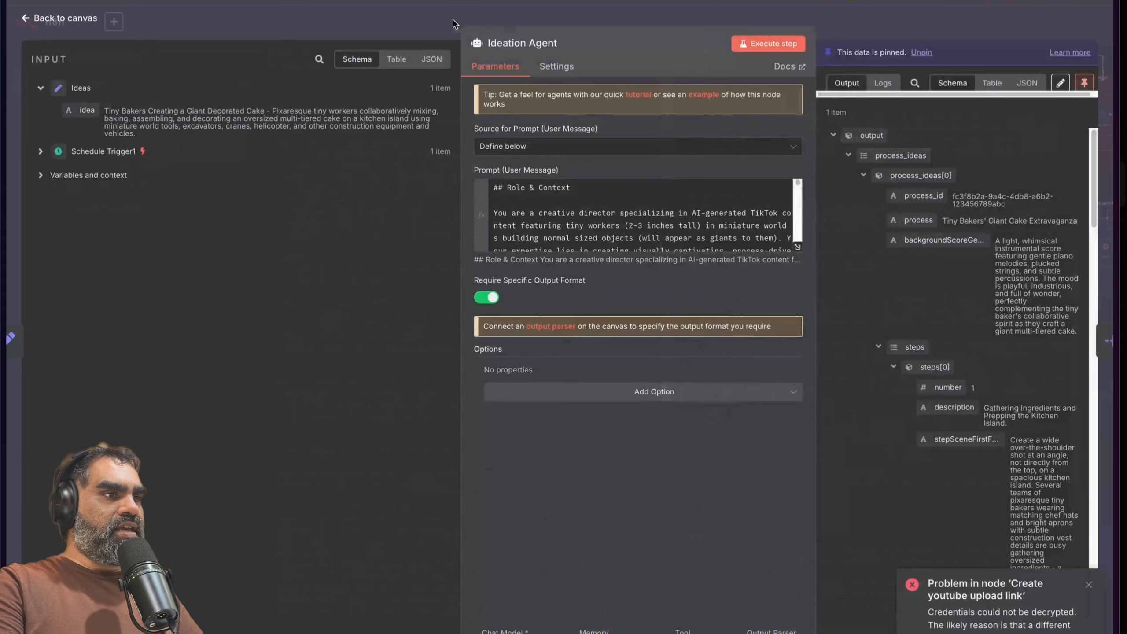
left_click(456, 23)
Step: Return to the Hailuo Minimax video generation section and execute the workflow
scroll(756, 188, "right", 20)
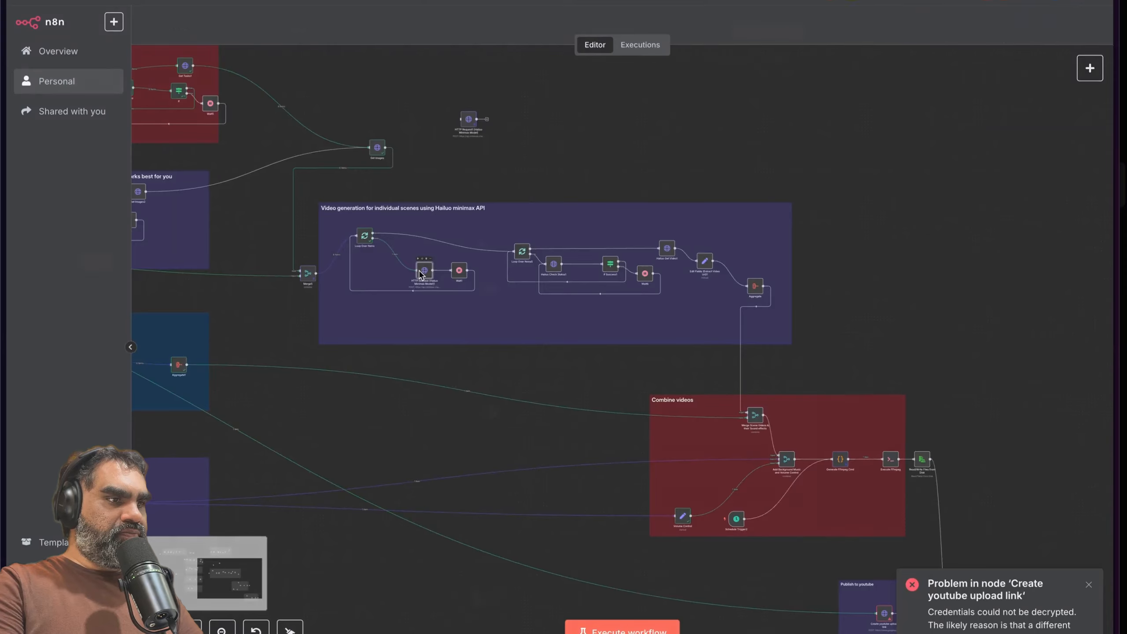
double_click(425, 270)
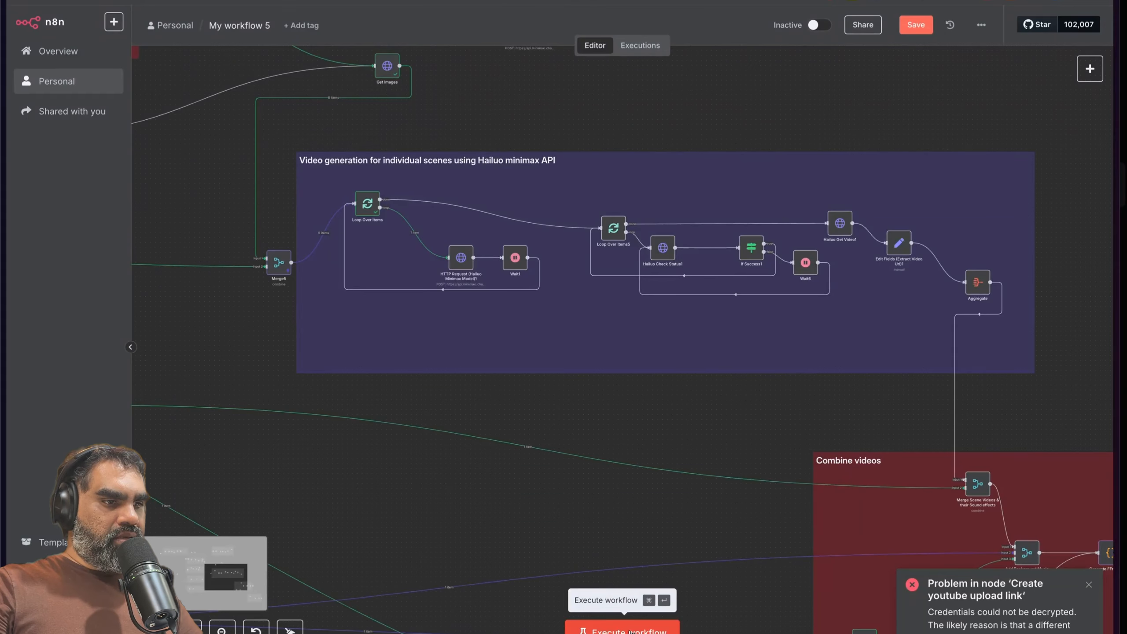
left_click(629, 630)
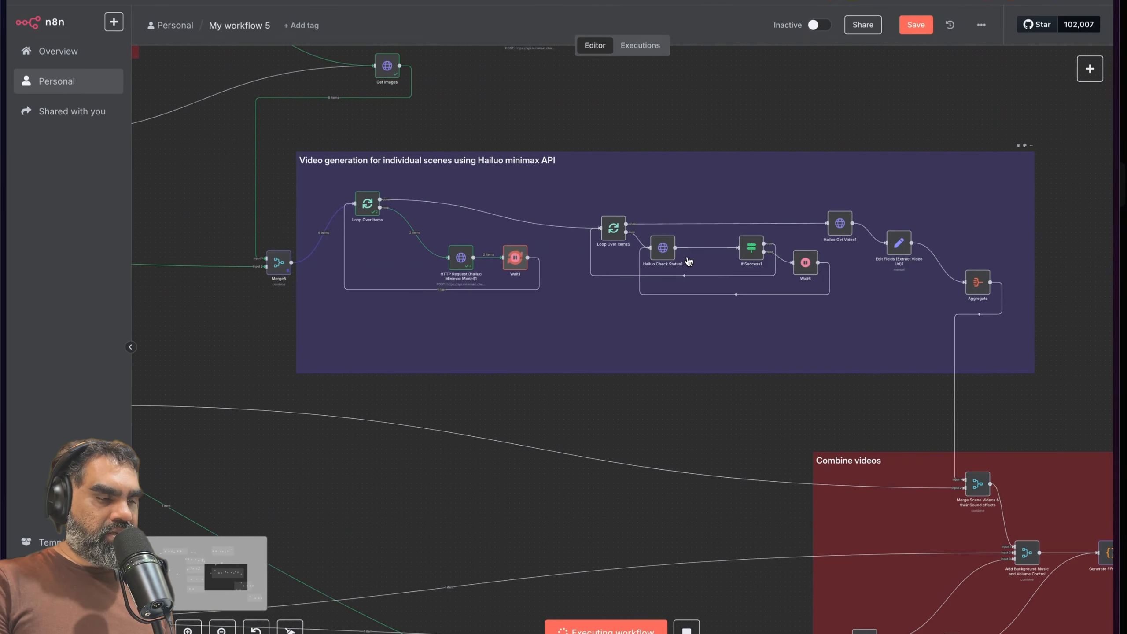
Step: Follow the execution through the scene video loops, inspect the batch size and output of Loop Over Items5, and close it
scroll(560, 304, "right", 2)
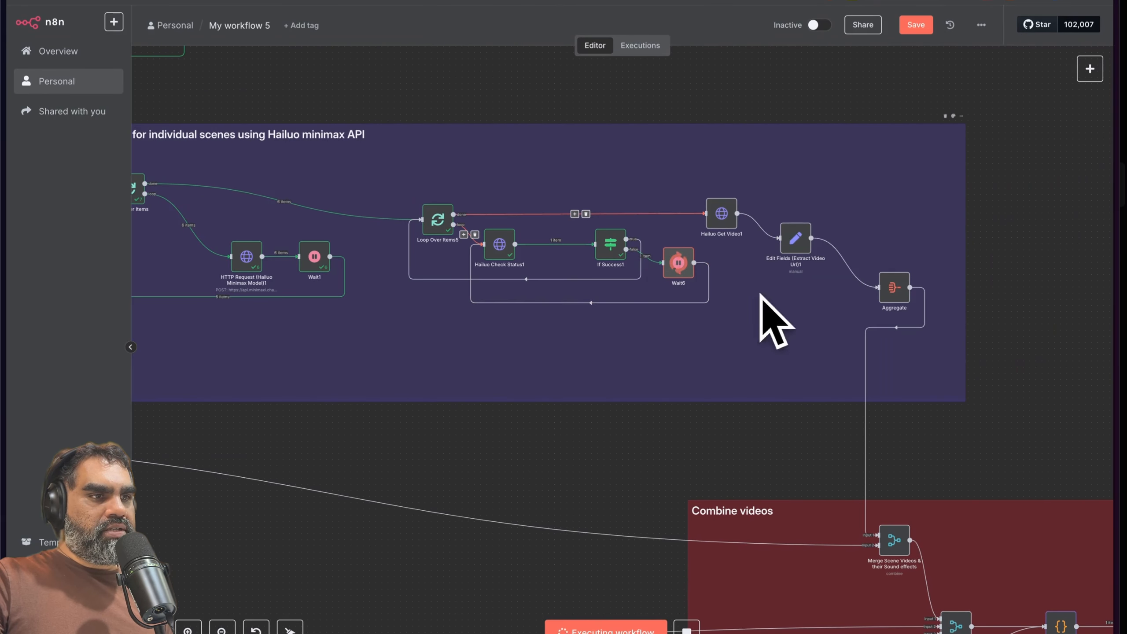
mouse_move(513, 253)
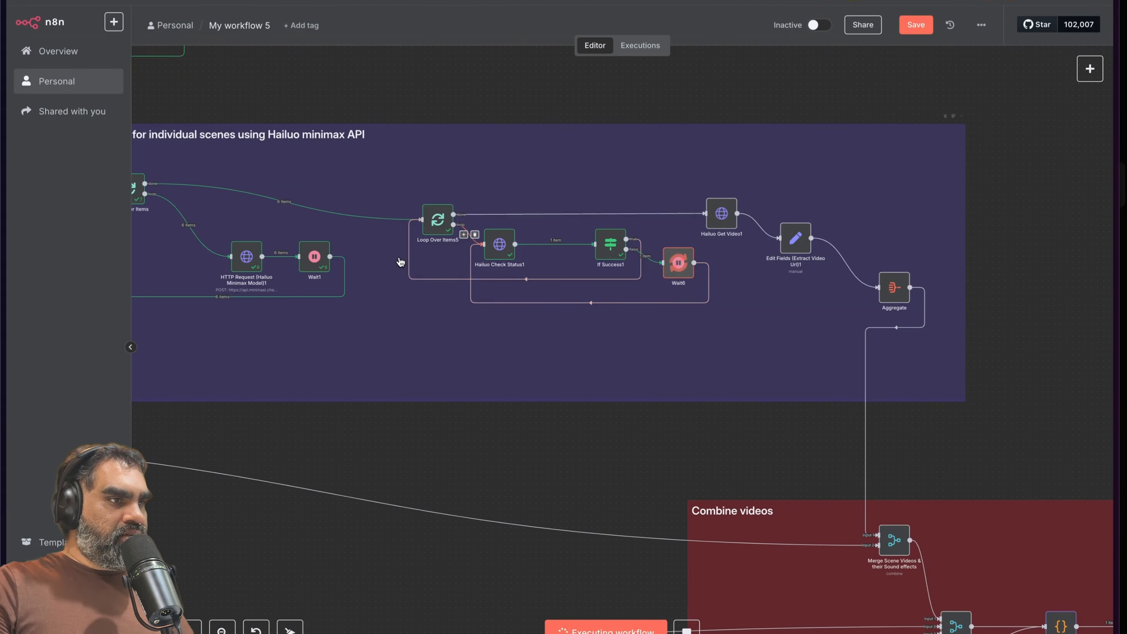
scroll(375, 295, "left", 1)
scroll(375, 295, "left", 5)
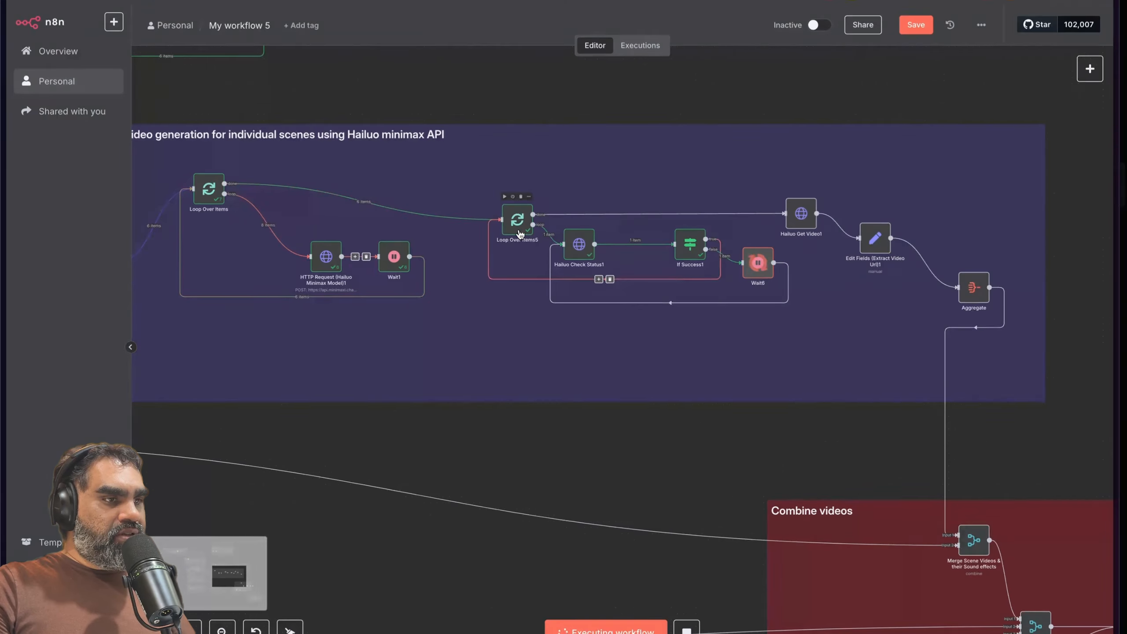
scroll(466, 225, "right", 4)
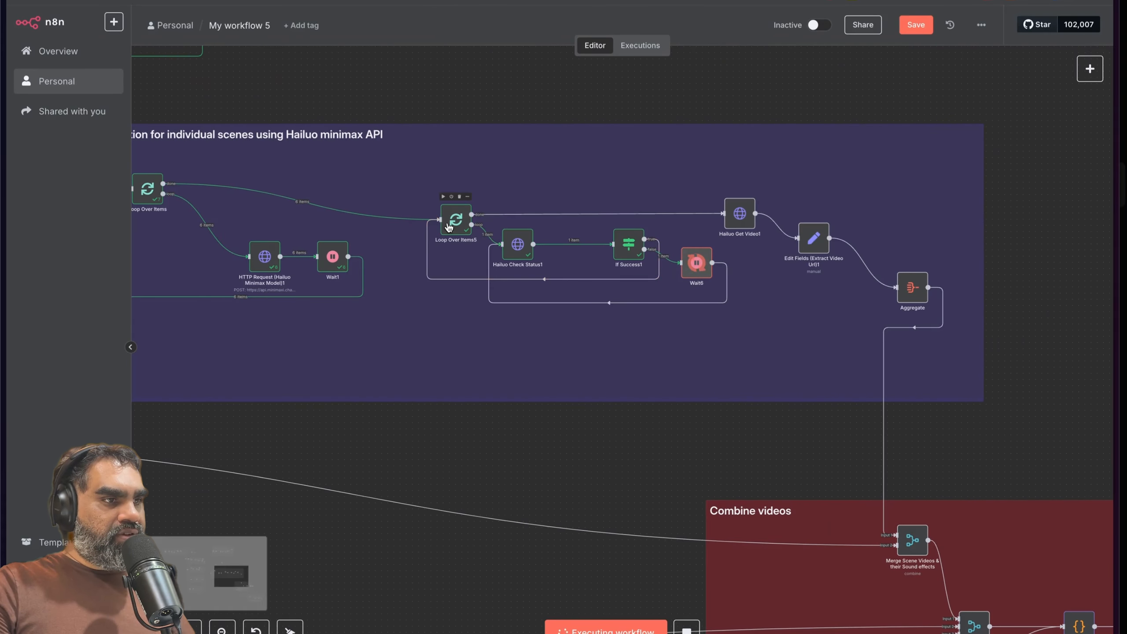
double_click(455, 224)
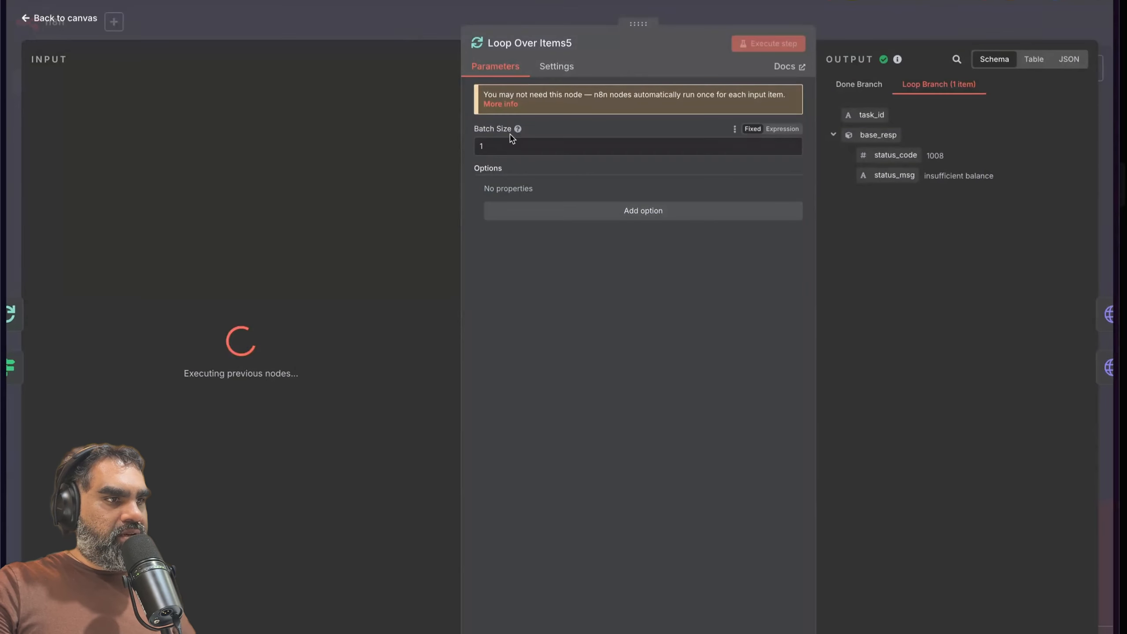
left_click(397, 31)
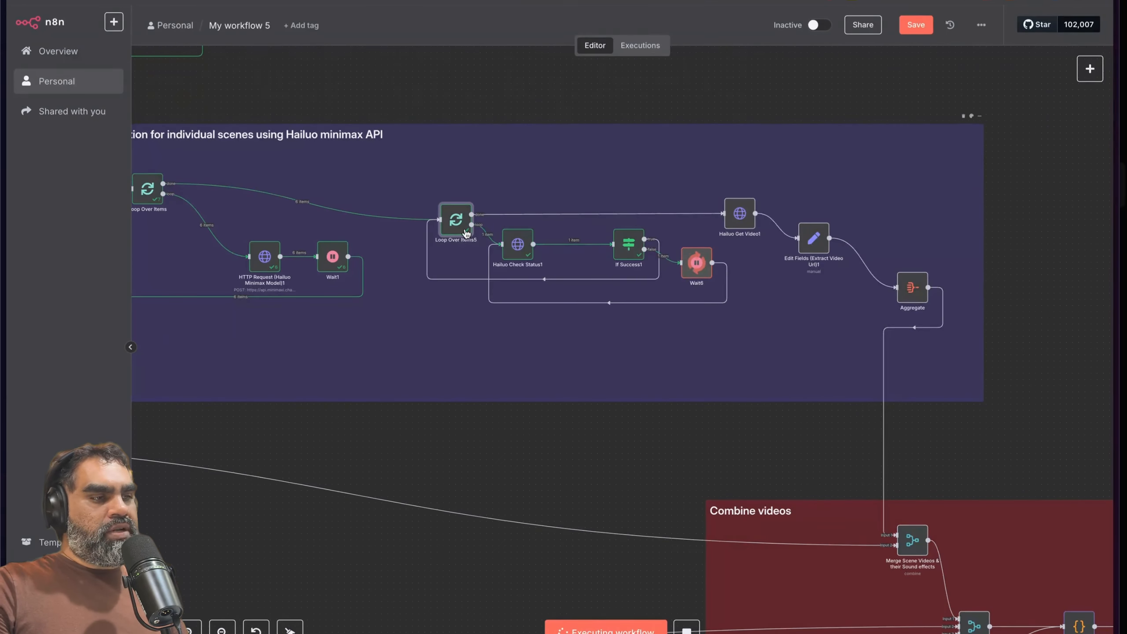
Step: Open Hailuo Check Status1, examine its video_generation query URL with the {{ $json.task_id }} expression, and close the node
double_click(517, 248)
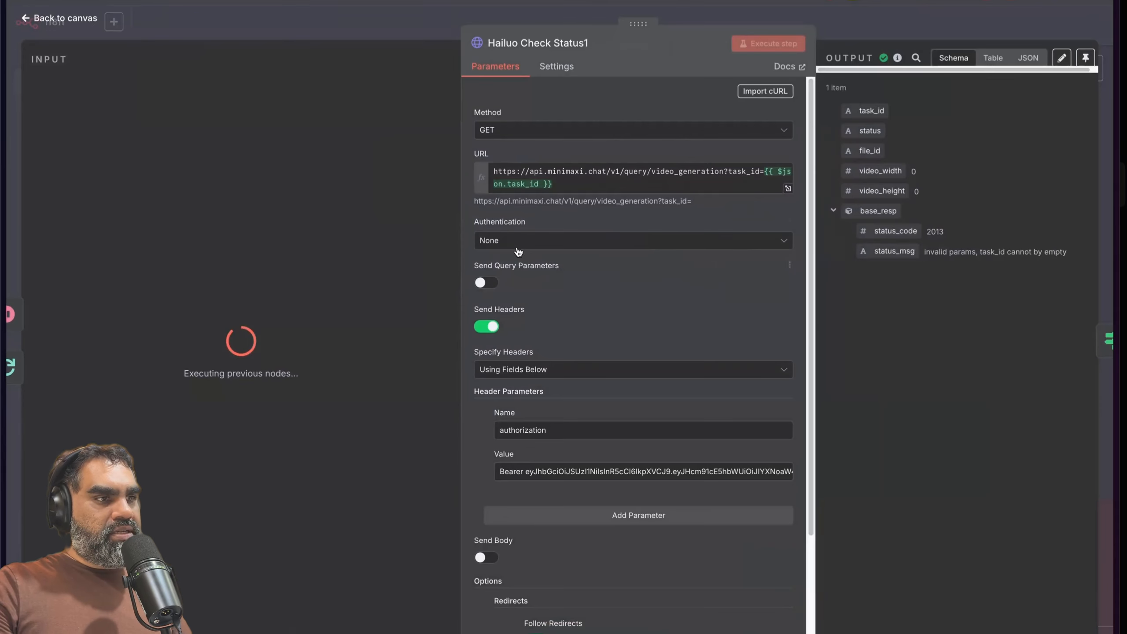
left_click(787, 189)
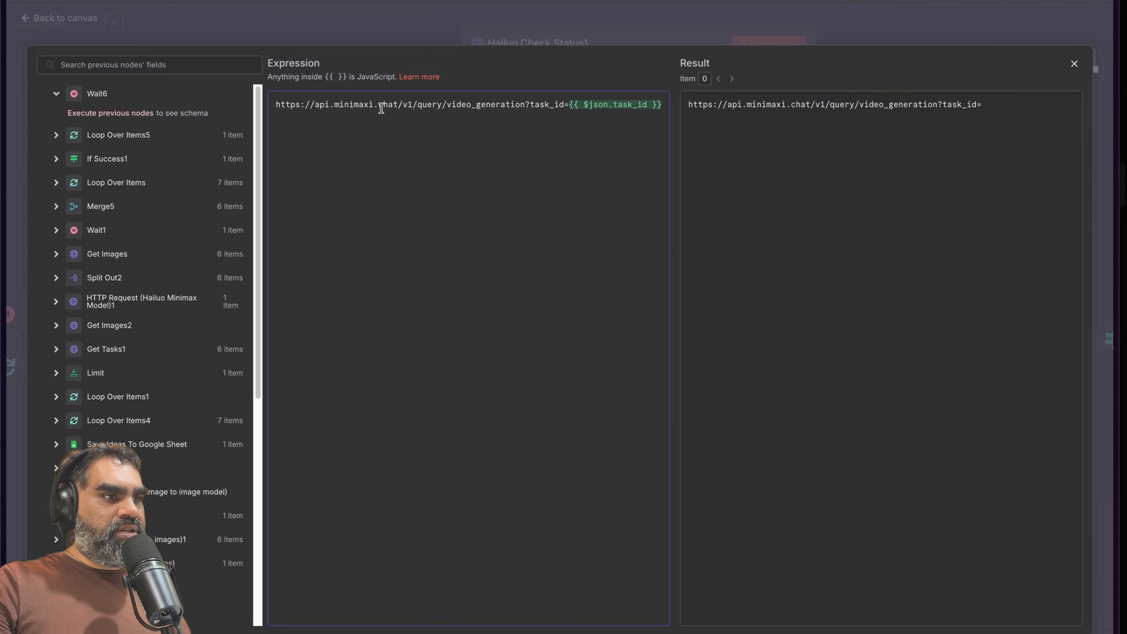
left_click_drag(295, 103, 614, 112)
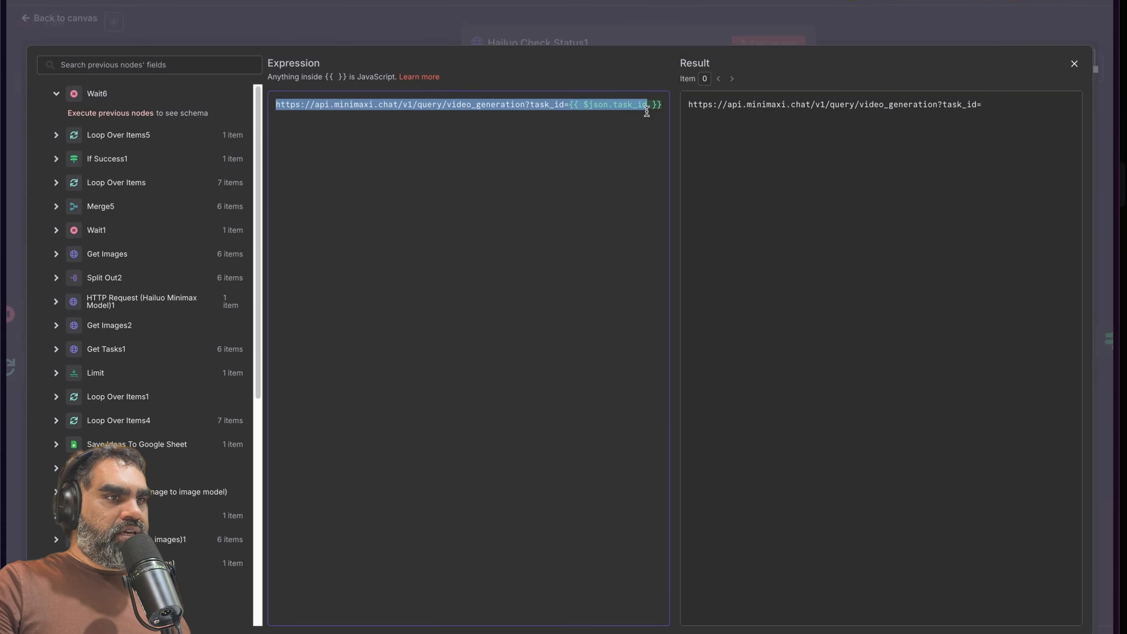
left_click(705, 114)
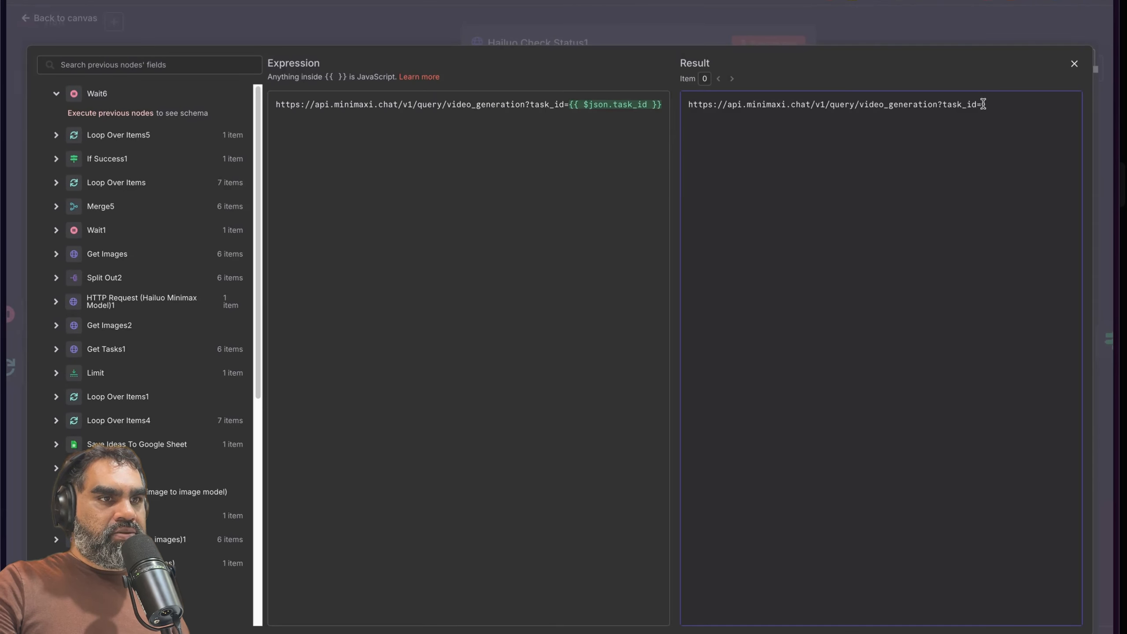
left_click(506, 24)
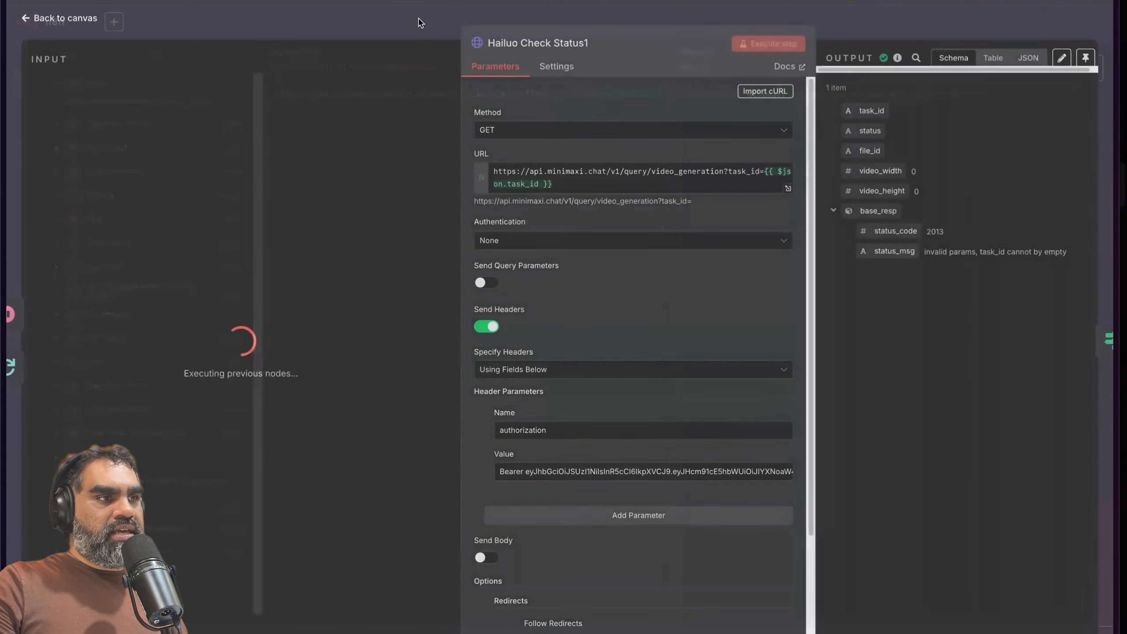
key("Escape")
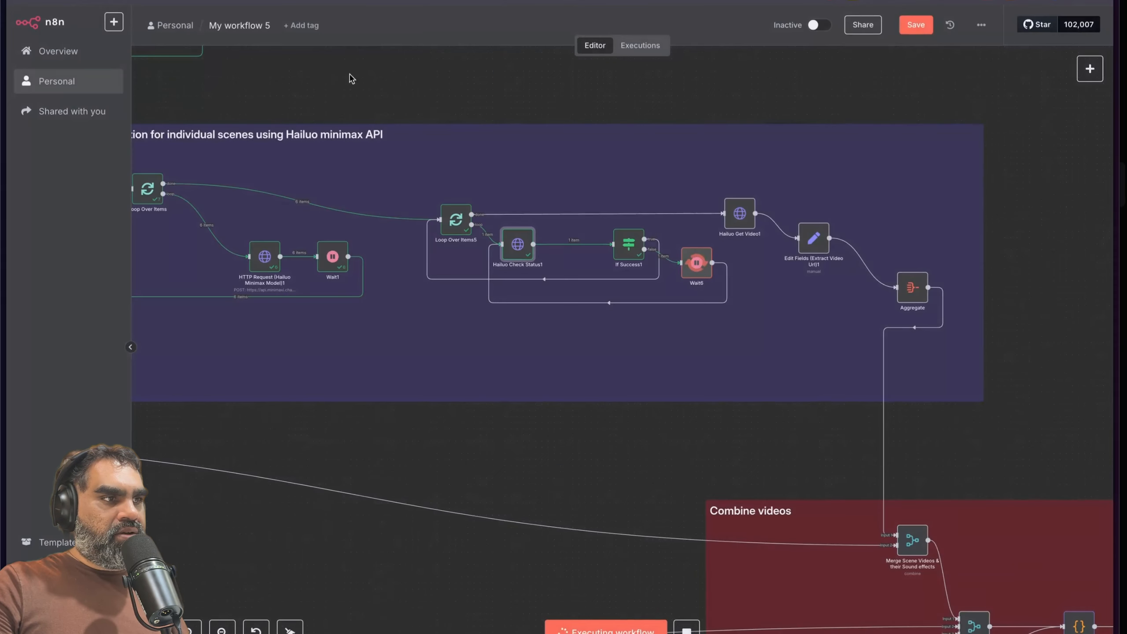
Step: Open HTTP Request (Hailuo Minimax Model)1, view its output as a table, and examine the runs and their status_msg value
scroll(390, 246, "left", 3)
double_click(385, 254)
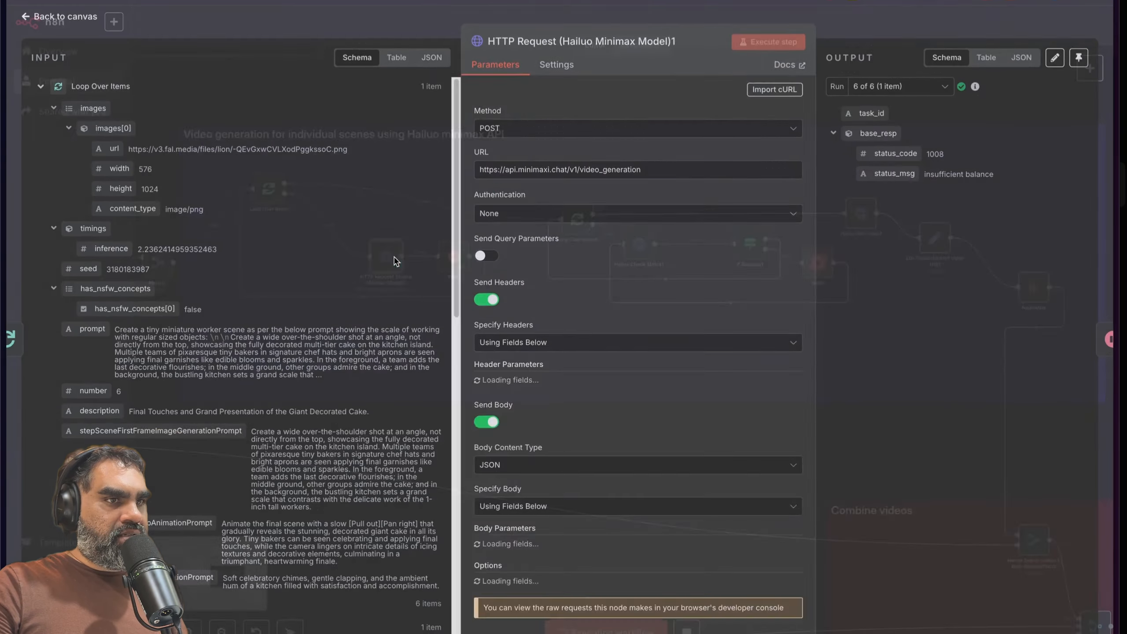
left_click(985, 59)
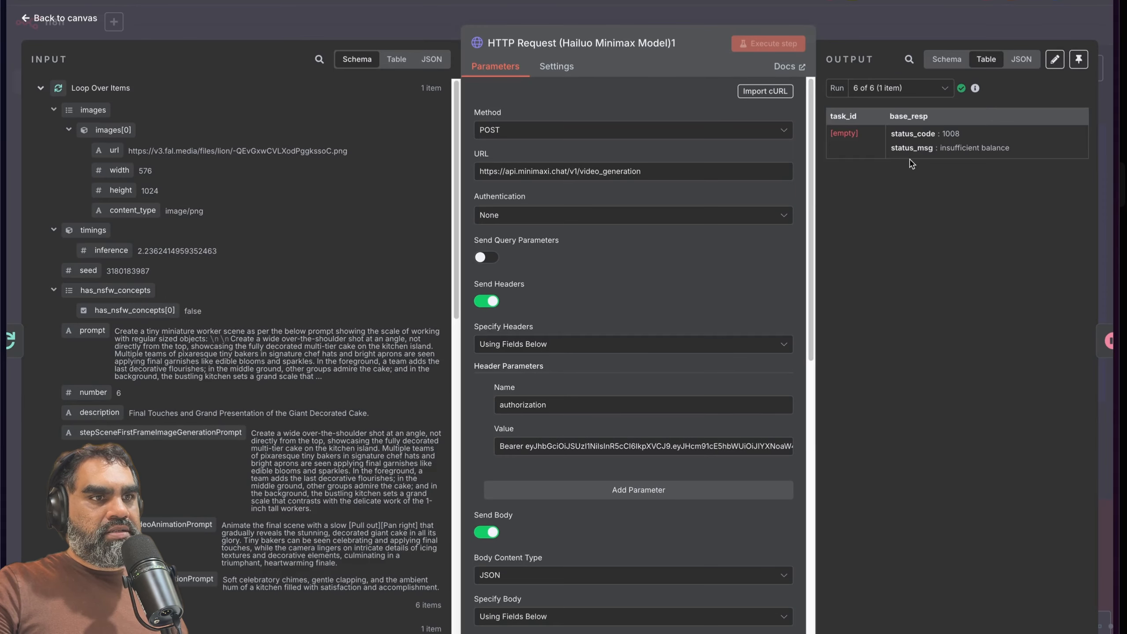
left_click(914, 89)
left_click(903, 116)
left_click_drag(1011, 147, 925, 148)
left_click(901, 88)
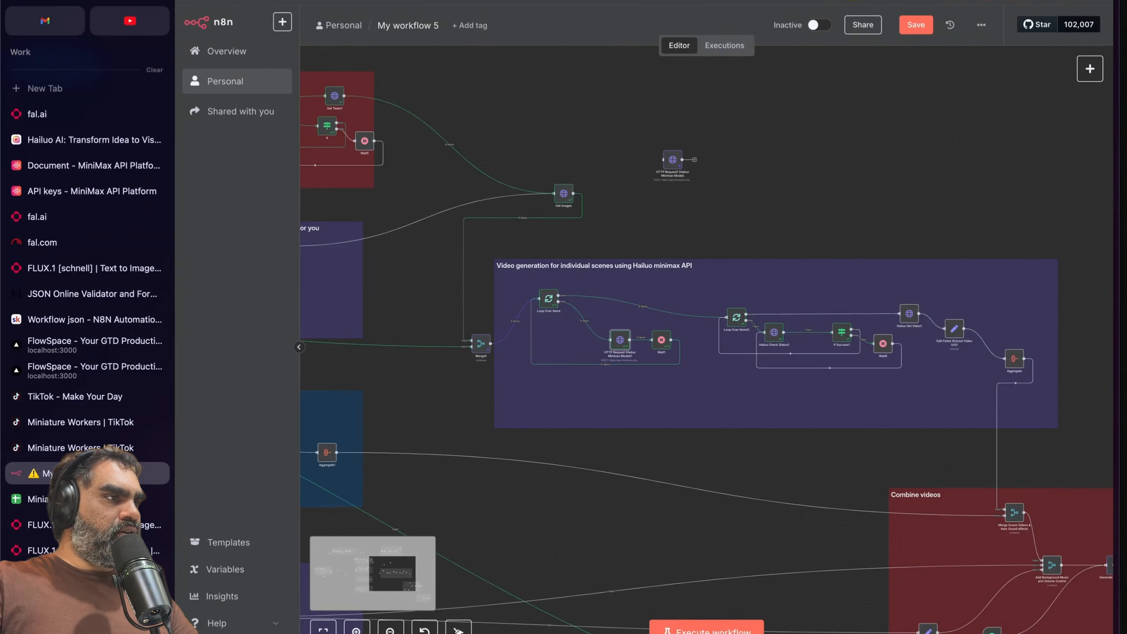
Step: Save the workflow from the canvas and show the browser sidebar
left_click(57, 2)
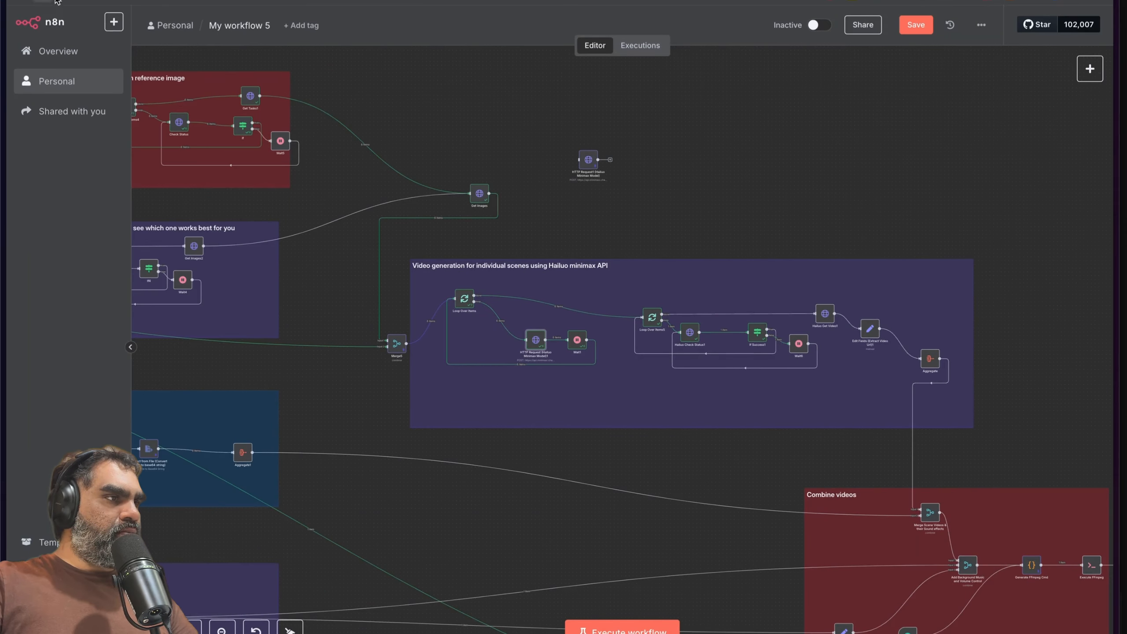
key("super+s")
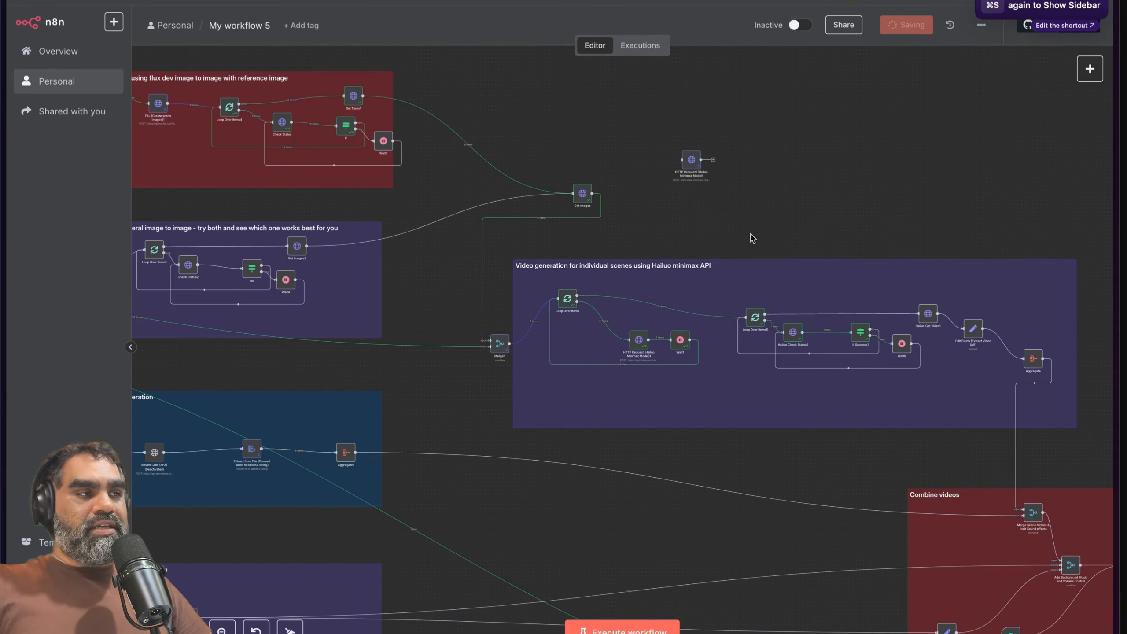
key("super+s")
Step: Switch to fal.ai in a new tab, search its models for "video", and open kling-video/v1.6/pro/image-to-video
left_click(102, 525)
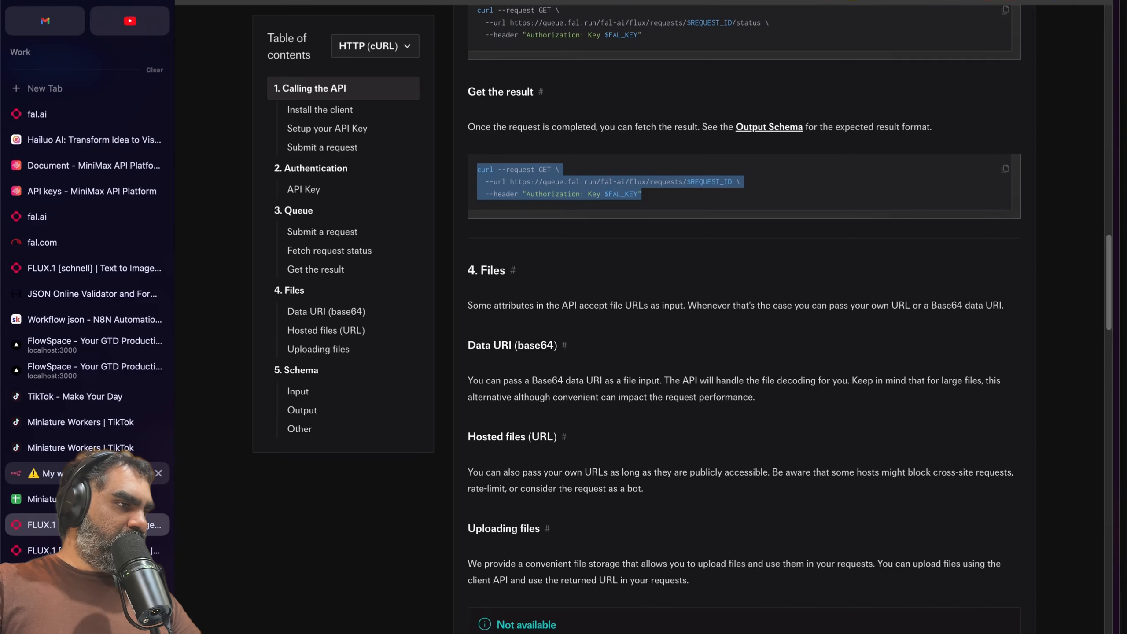
scroll(744, 311, "up", 5)
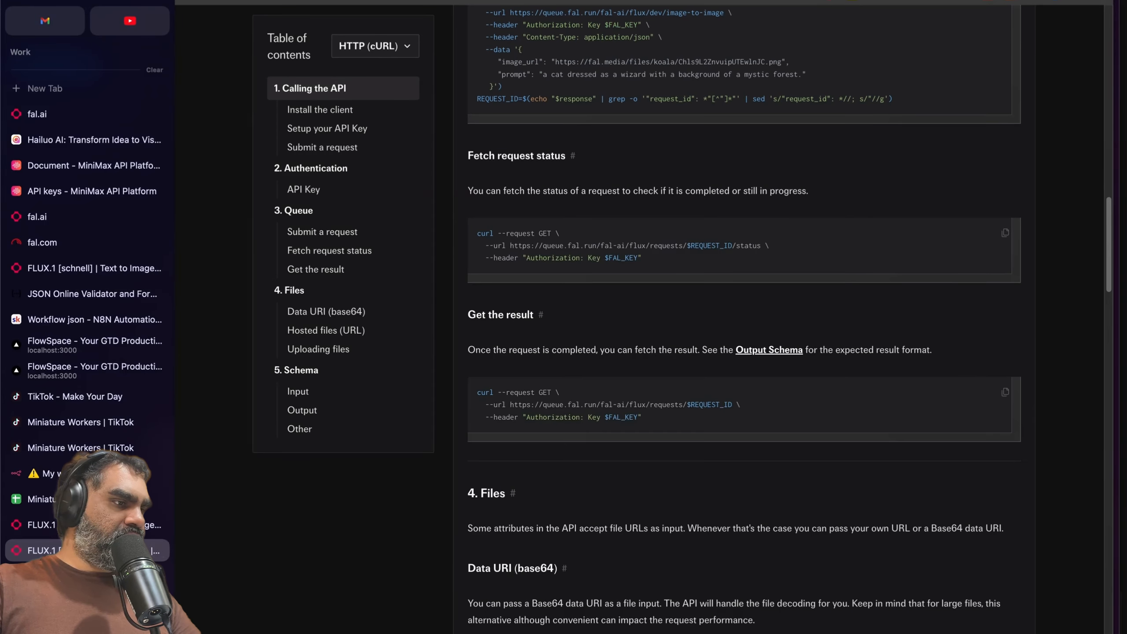
key("super+t")
type("flux kl")
key("Escape")
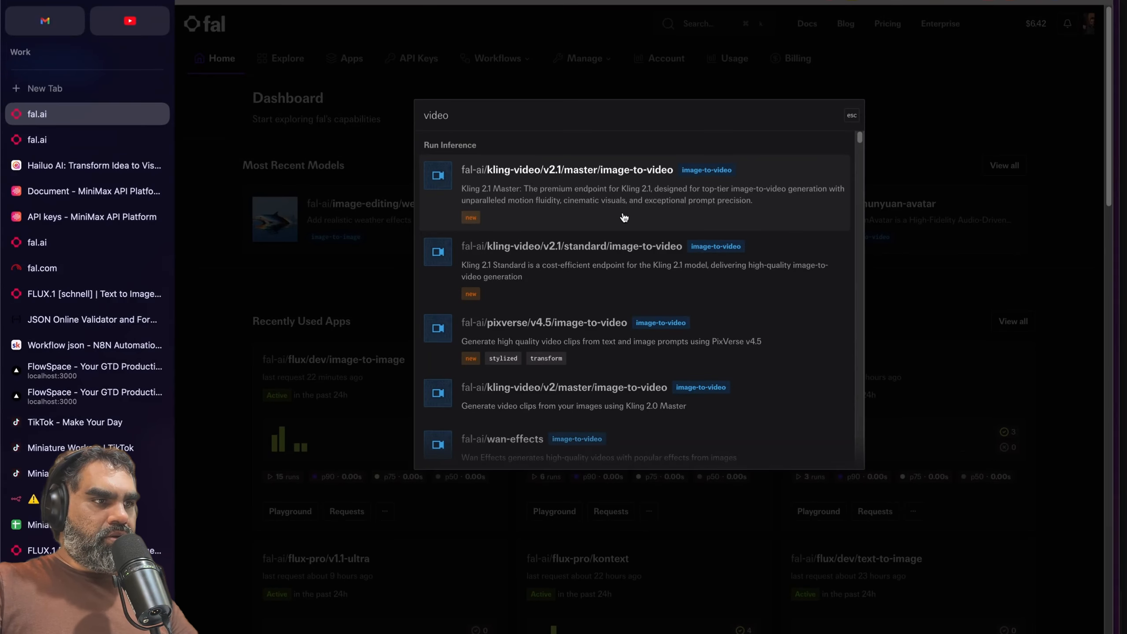
scroll(623, 220, "down", 6)
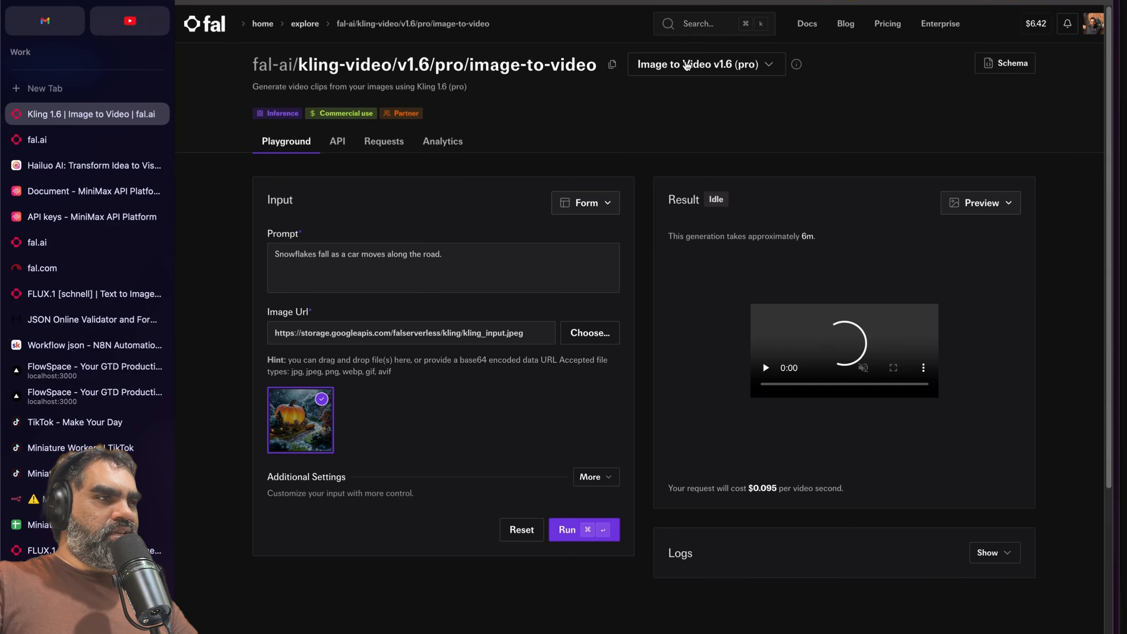
Step: Examine the per-second cost of the Kling pro image-to-video model and its list of v1.6 model variants
scroll(772, 458, "down", 4)
left_click_drag(783, 472, 768, 474)
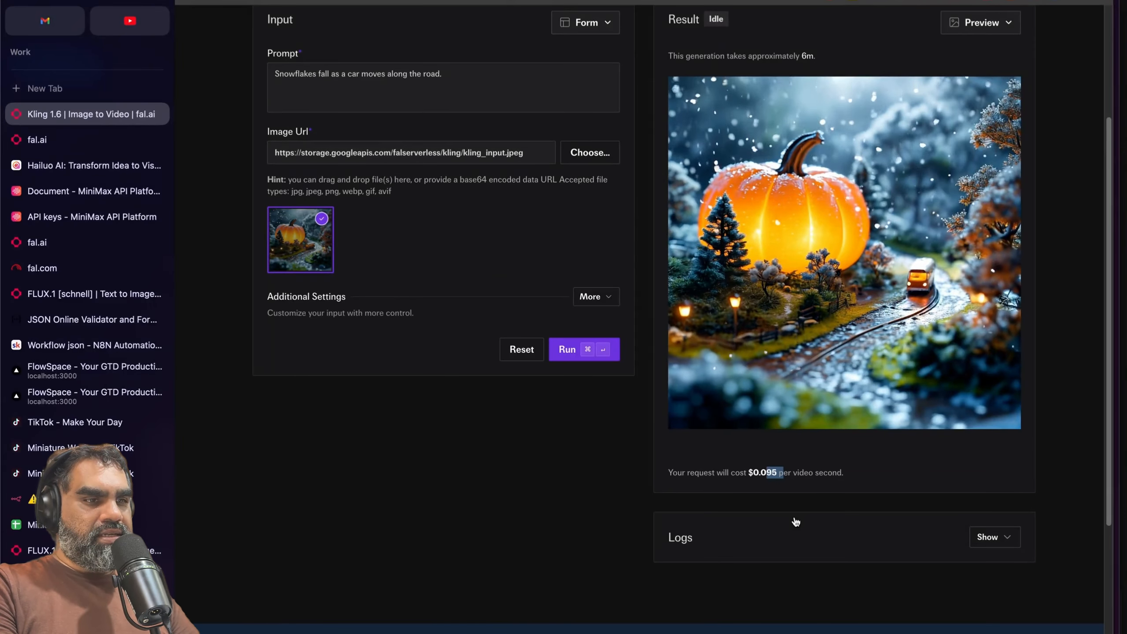
scroll(608, 478, "up", 4)
left_click(701, 64)
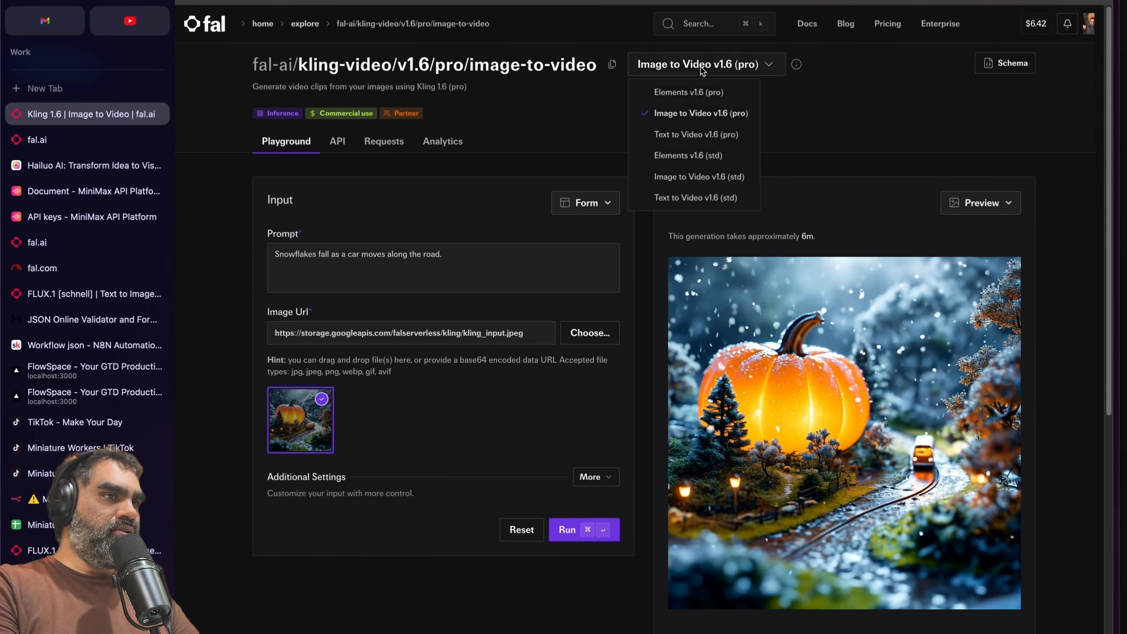
left_click(588, 141)
Step: Search the web for "kling fal ai standard 1.6" in a new tab, open kling-video/v1.6/standard/image-to-video, and examine its per-second cost
key("super+t")
type("kl")
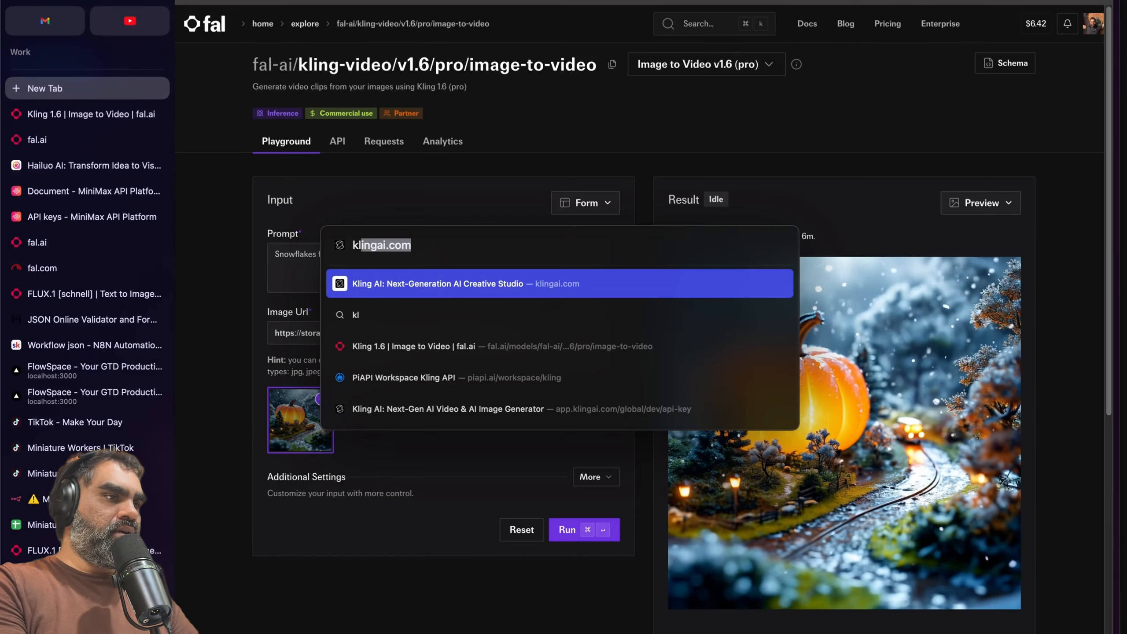
type("ing fal ai standard")
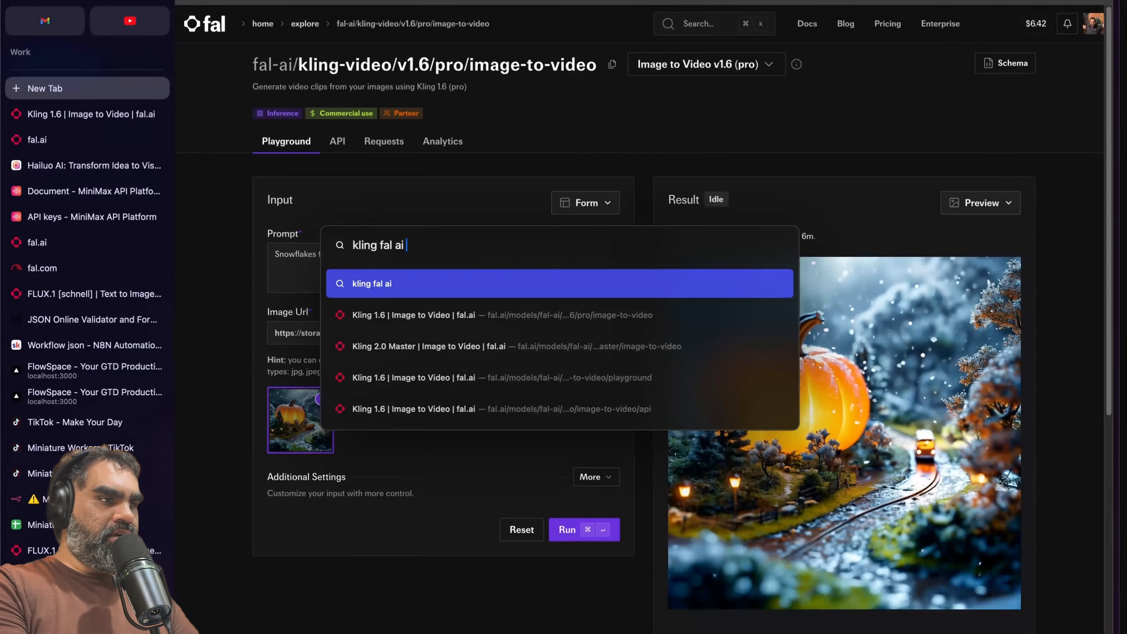
key("Return")
type("1.")
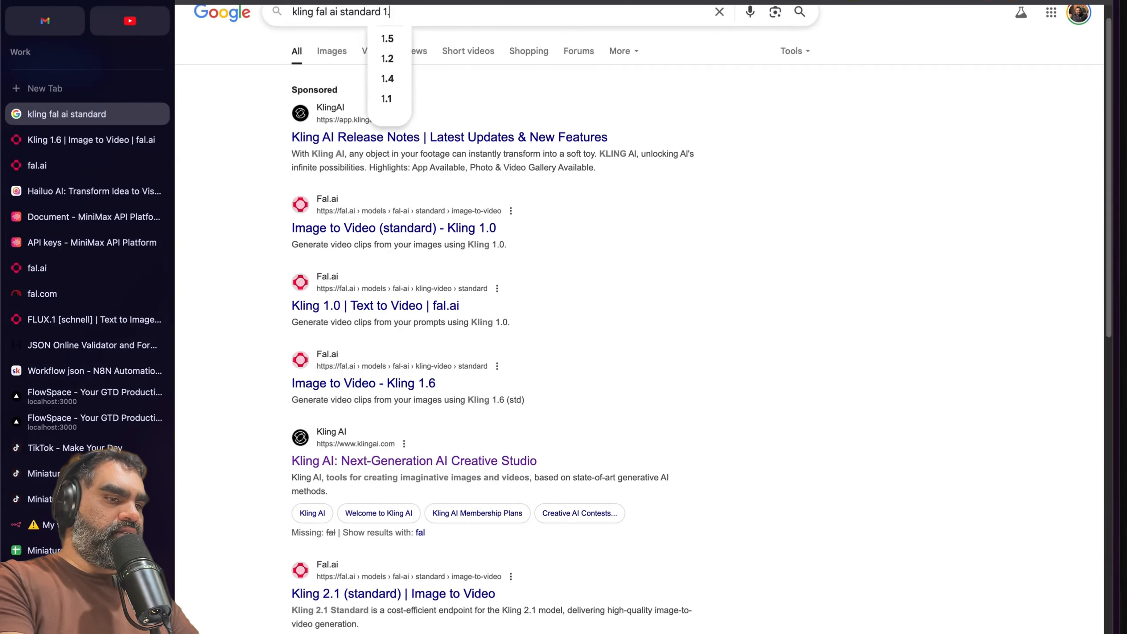
type("6")
key("Return")
left_click(382, 250)
scroll(383, 250, "down", 8)
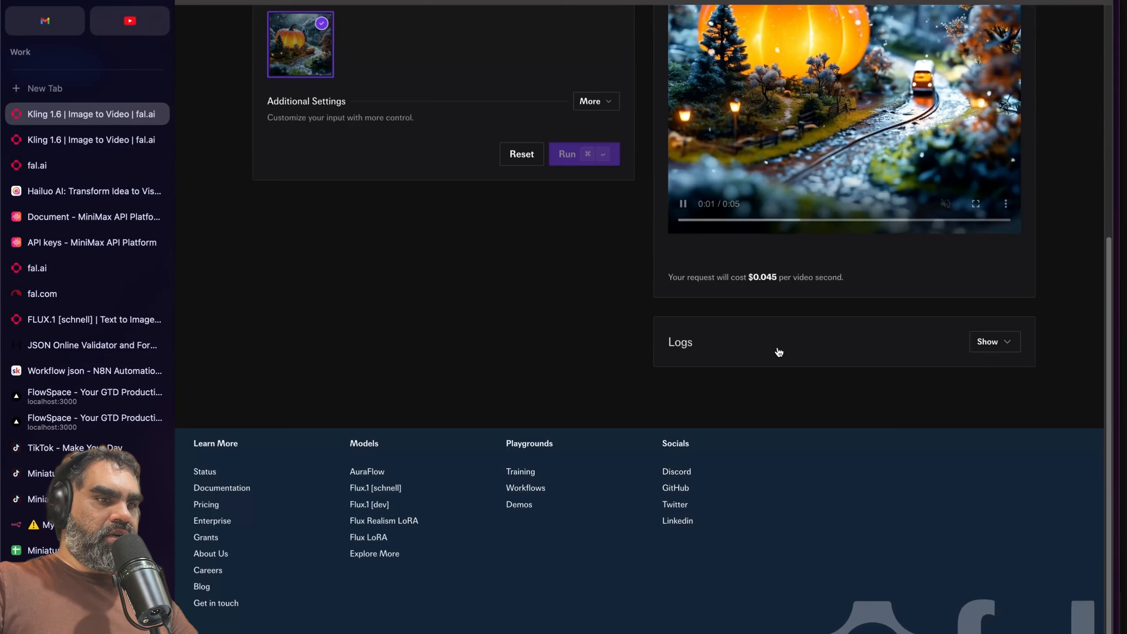
triple_click(755, 277)
scroll(755, 277, "up", 5)
scroll(738, 363, "up", 3)
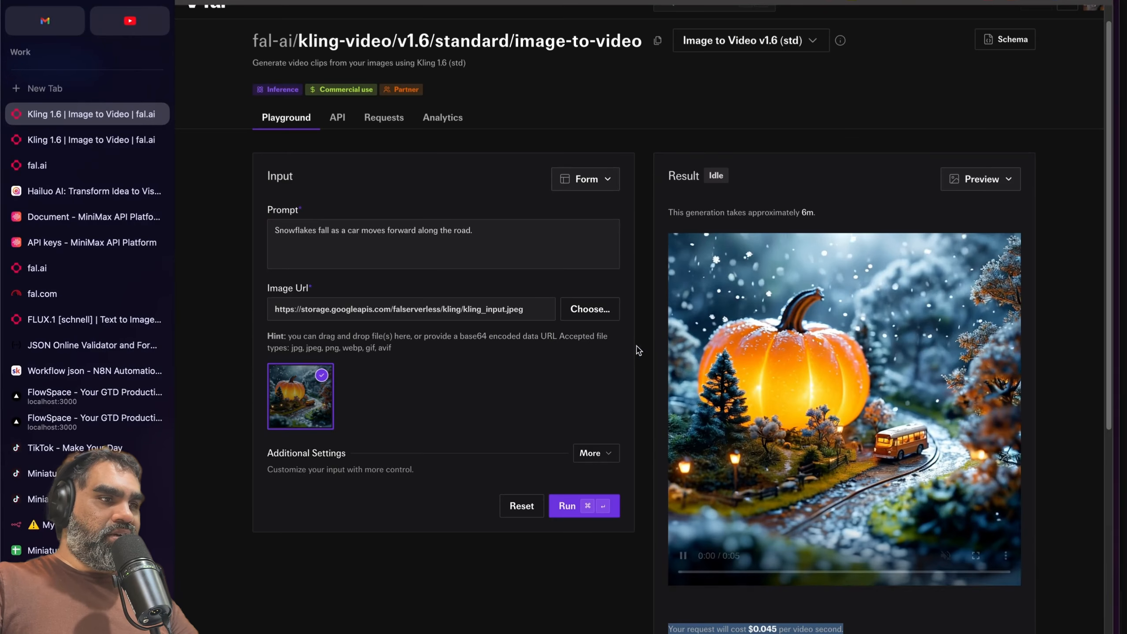
Step: Open the standard model's API documentation and select the cURL command under Submit a request
left_click(336, 118)
scroll(516, 319, "down", 4)
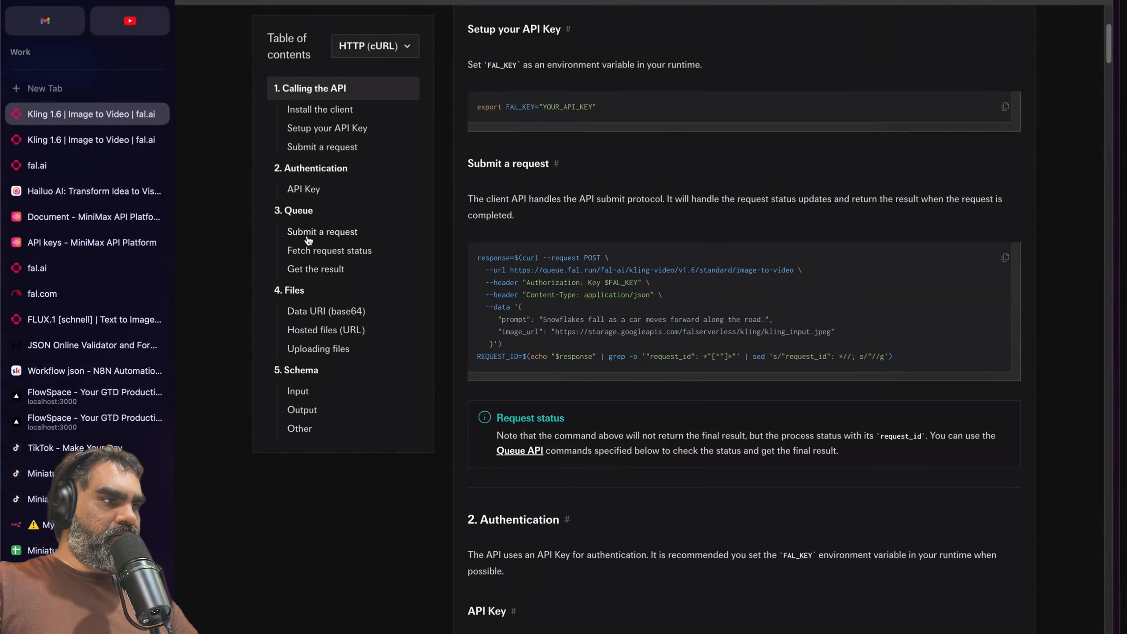
left_click_drag(524, 258, 522, 352)
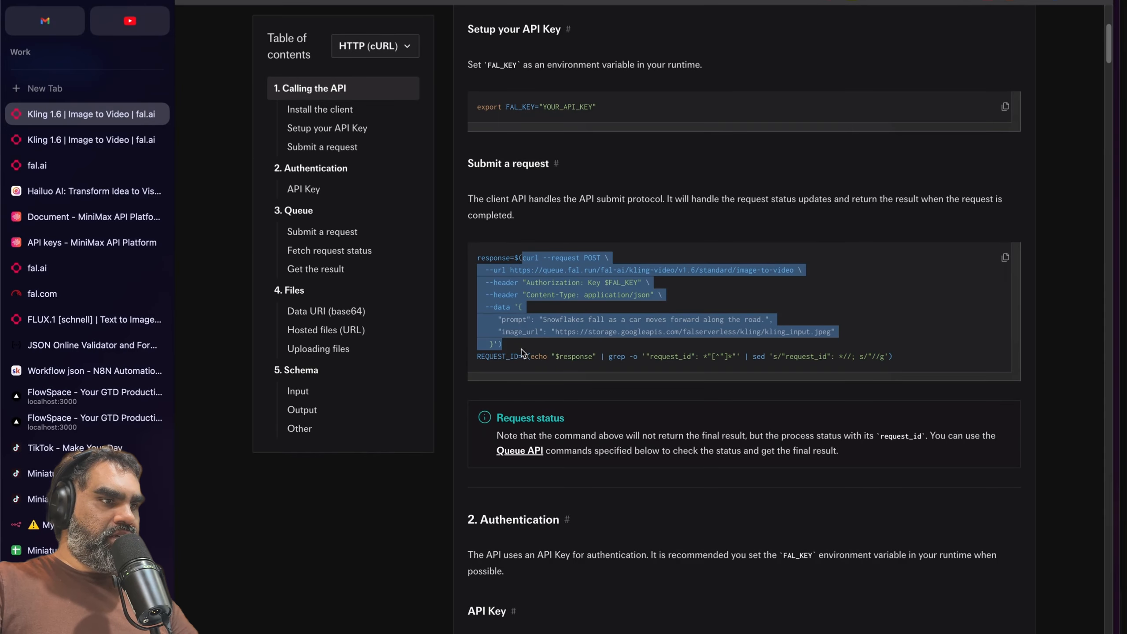
Step: Switch to the n8n workflow, copy the flux dev image-to-image nodes from FAL through Wait5, and paste them above the Hailuo video generation section
key("ctrl+Tab")
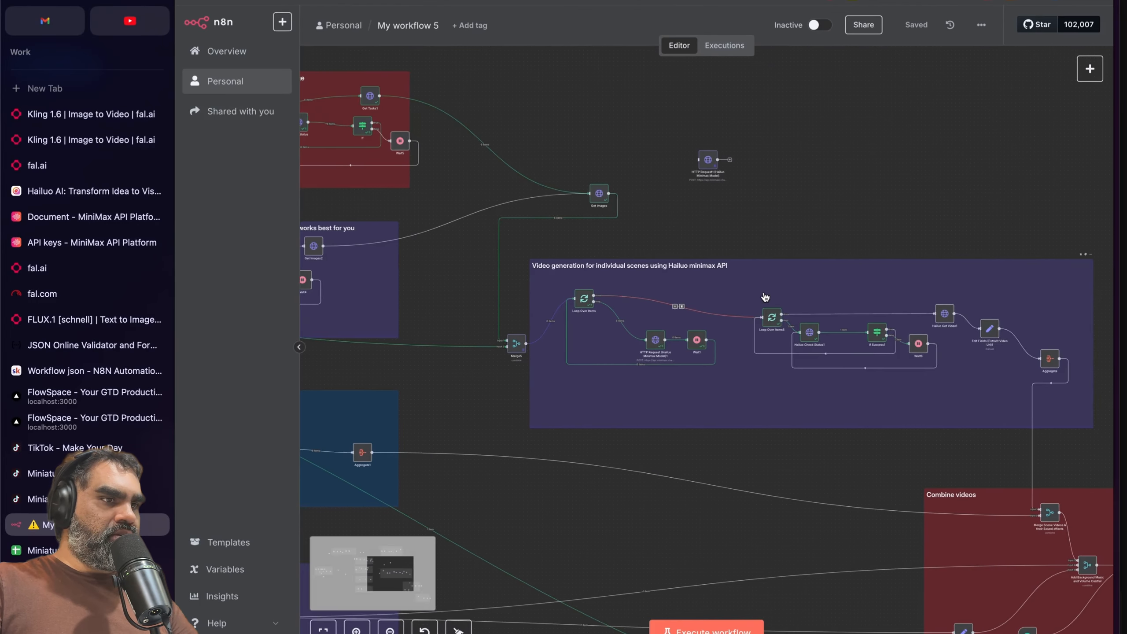
scroll(781, 317, "left", 5)
scroll(729, 316, "up", 2)
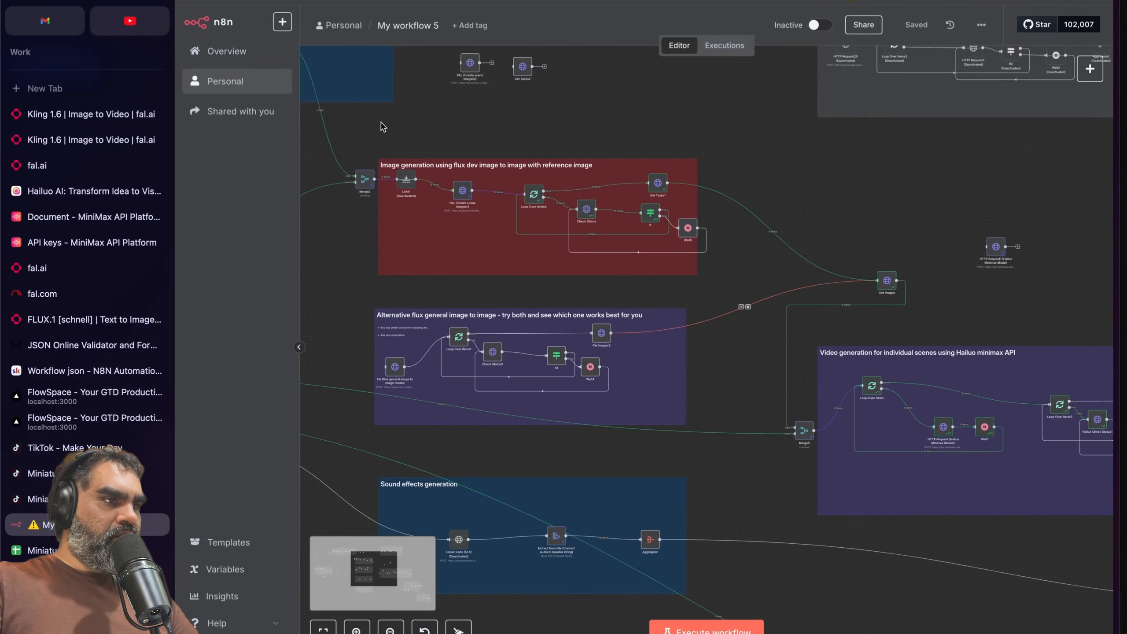
left_click_drag(433, 137, 721, 294)
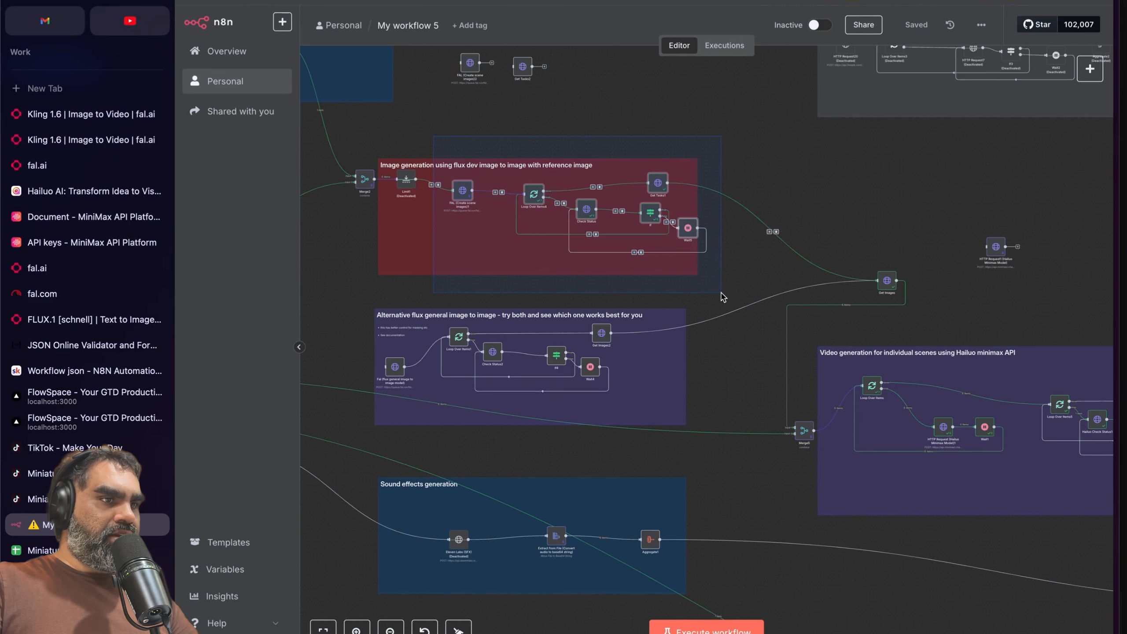
key("ctrl+c")
scroll(728, 249, "right", 4)
left_click_drag(737, 213, 504, 73)
scroll(683, 191, "right", 3)
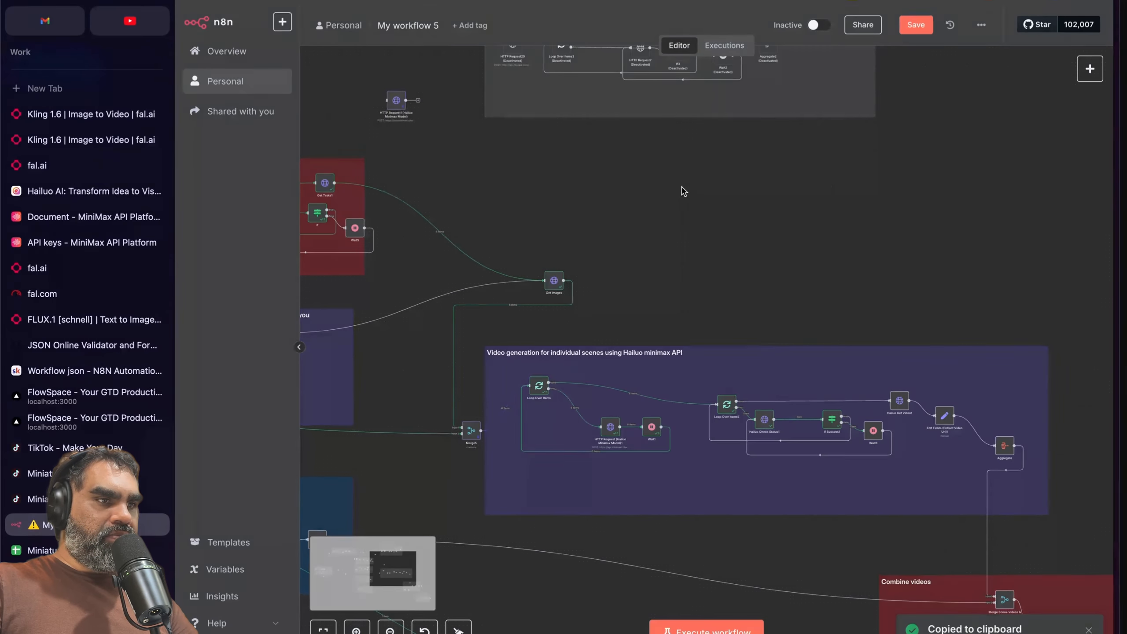
key("ctrl+v")
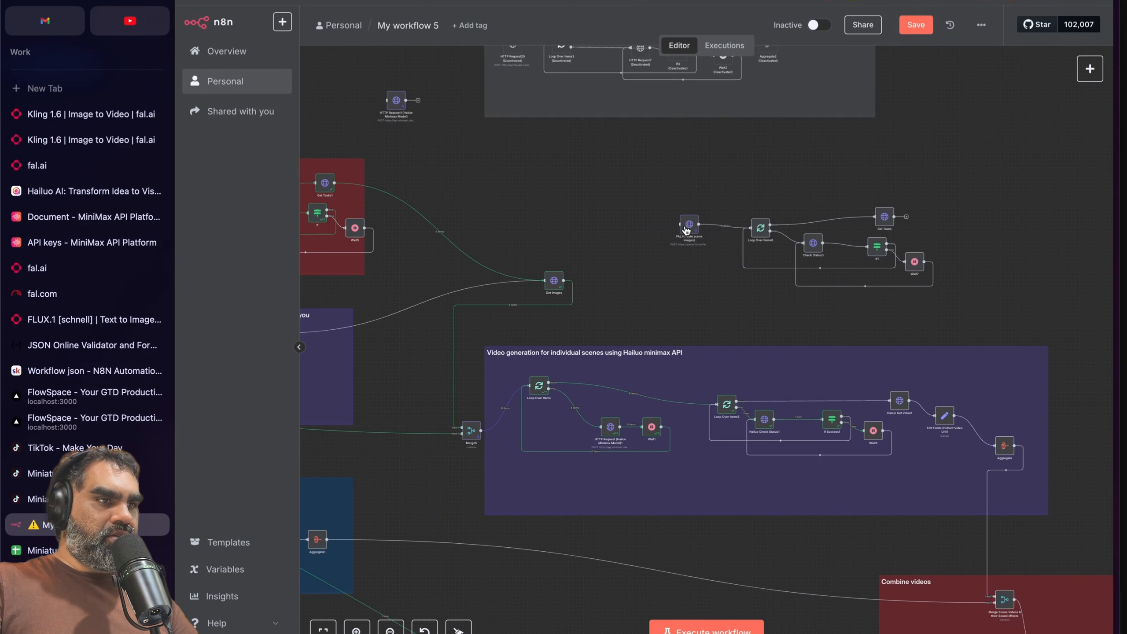
Step: Add a sticky note beside the pasted nodes with the heading "# Kling ai video generation standard"
right_click(688, 230)
left_click_drag(616, 156, 999, 324)
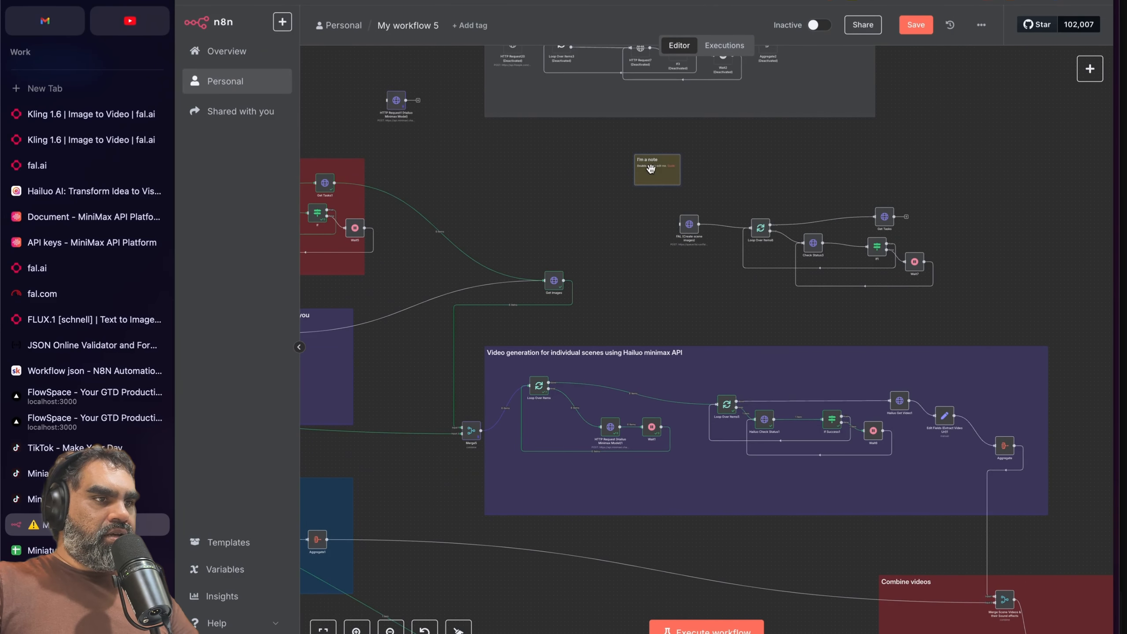
mouse_move(647, 166)
left_mouse_down()
mouse_move(613, 168)
mouse_move(644, 187)
left_mouse_up()
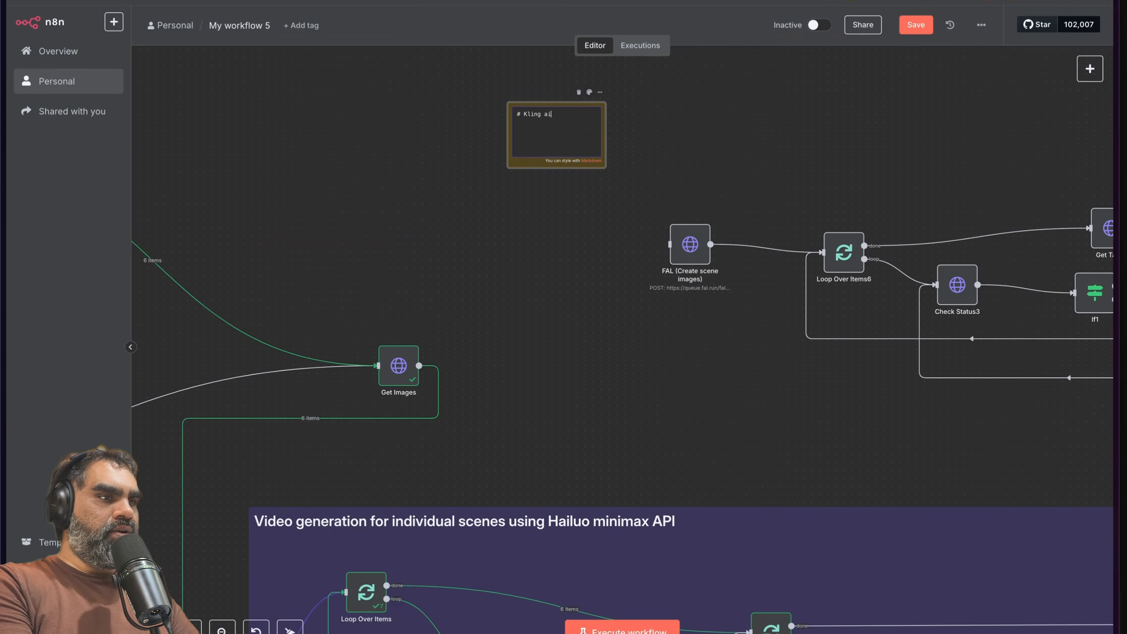
type("video ")
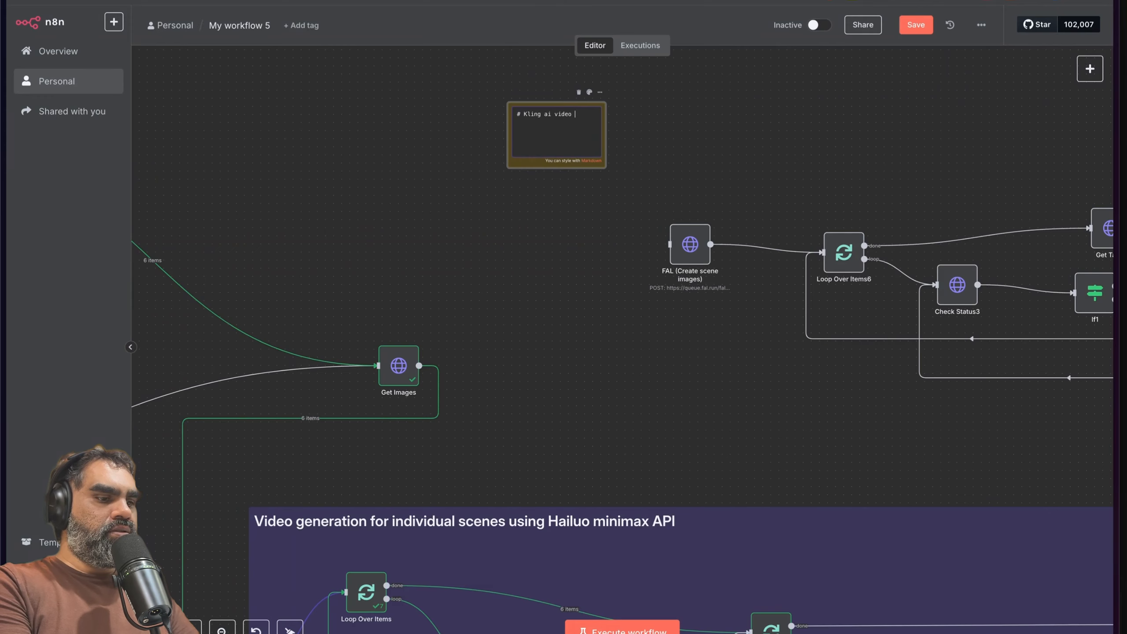
type("generation standard")
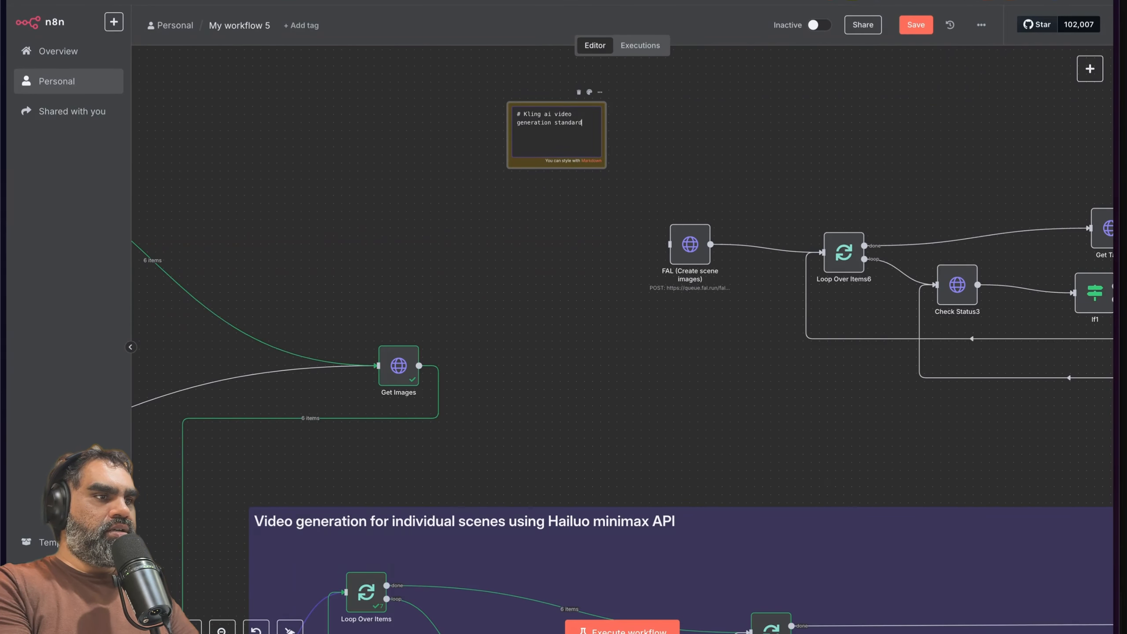
left_click(616, 222)
scroll(617, 221, "down", 3)
Step: Try to import the Kling standard image-to-video cURL command into the pasted FAL (Create scene images) node
mouse_move(2, 9)
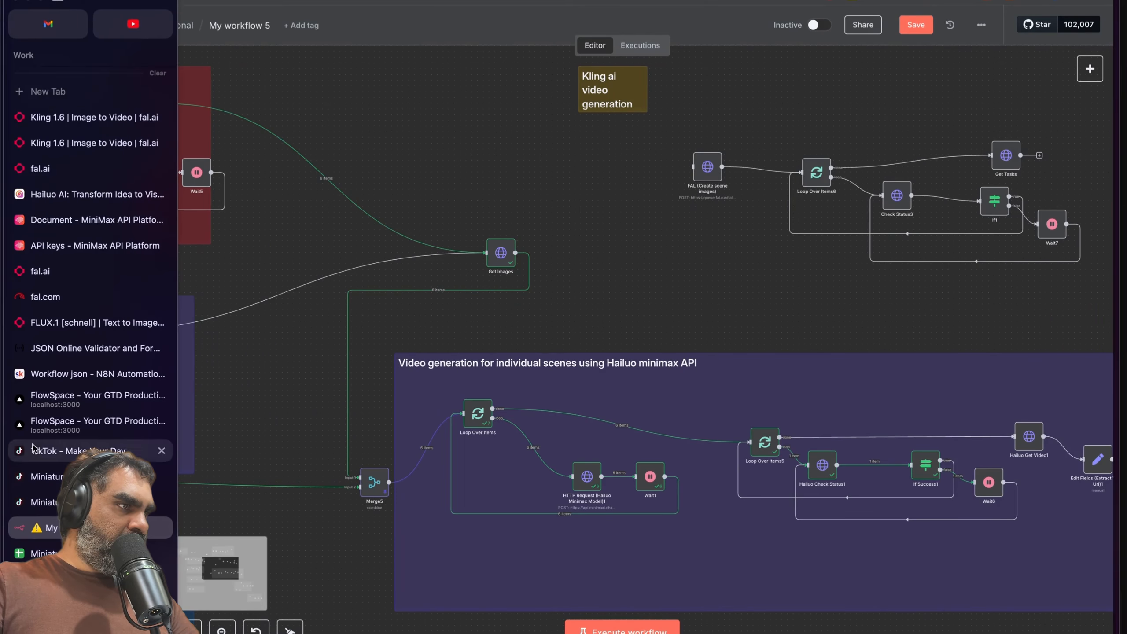
left_click(40, 168)
left_click_drag(371, 327, 414, 240)
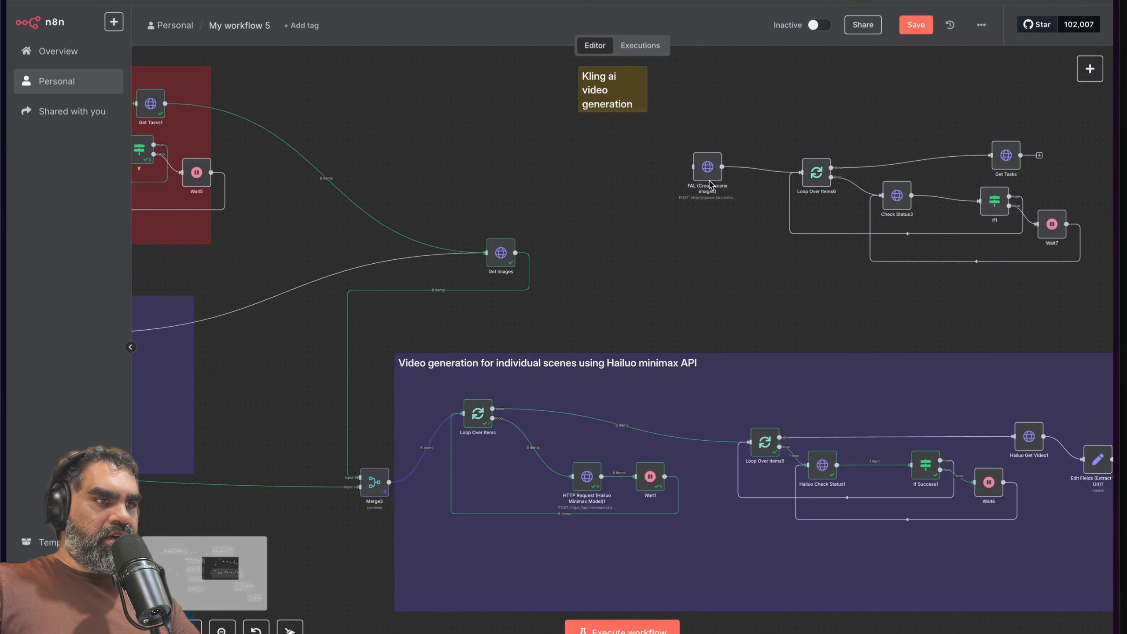
double_click(709, 186)
key("Escape")
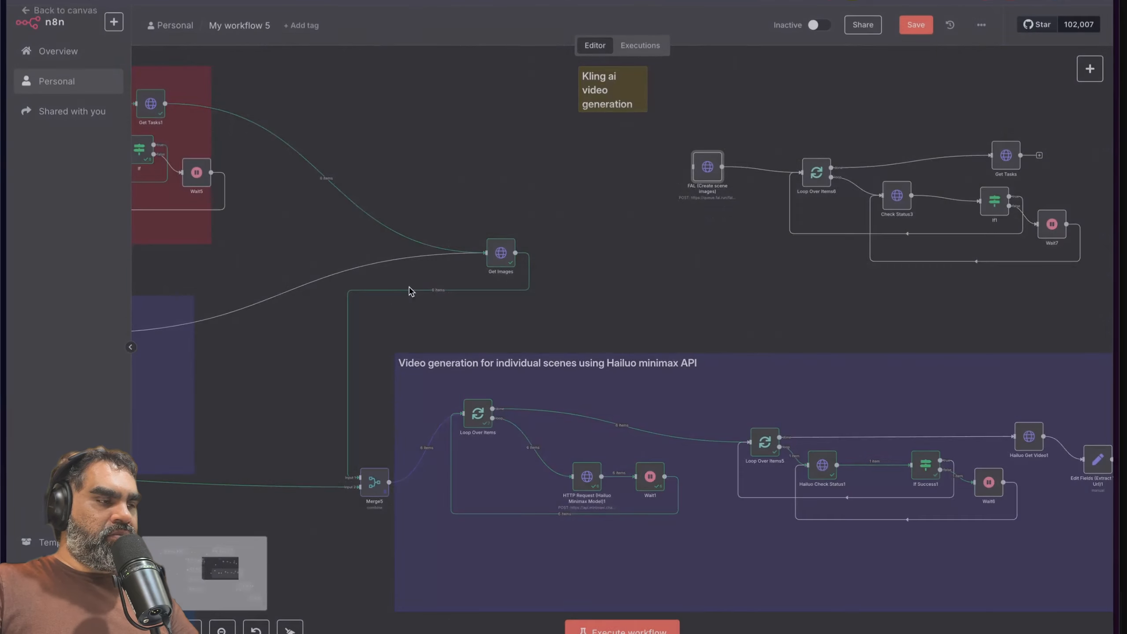
double_click(717, 162)
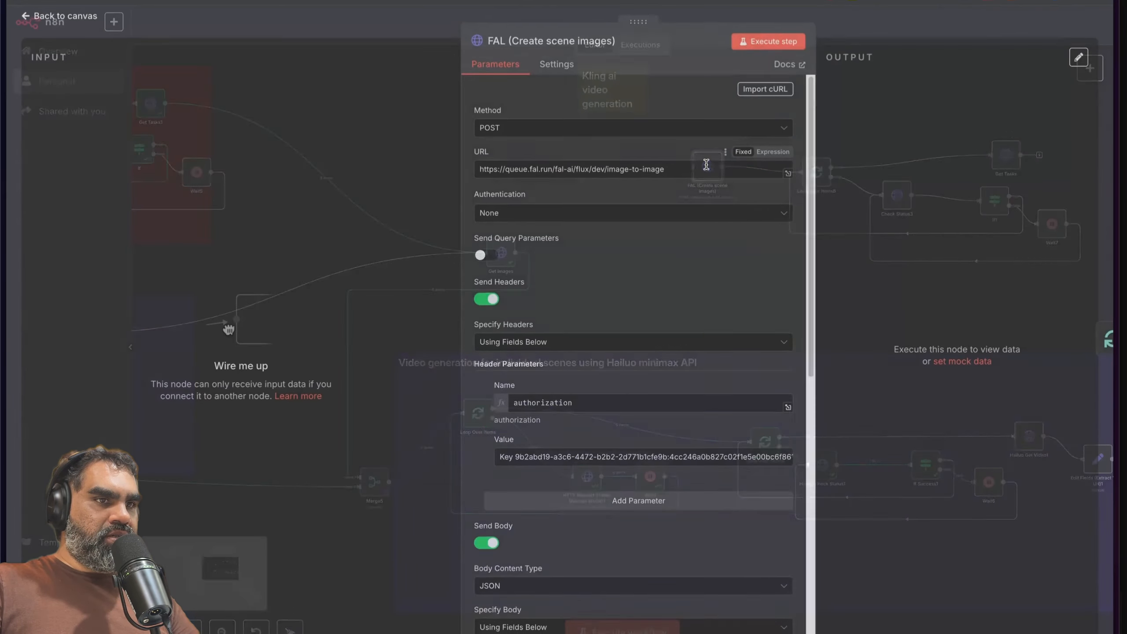
left_click(766, 91)
left_click(565, 345)
key("ctrl+a")
key("ctrl+v")
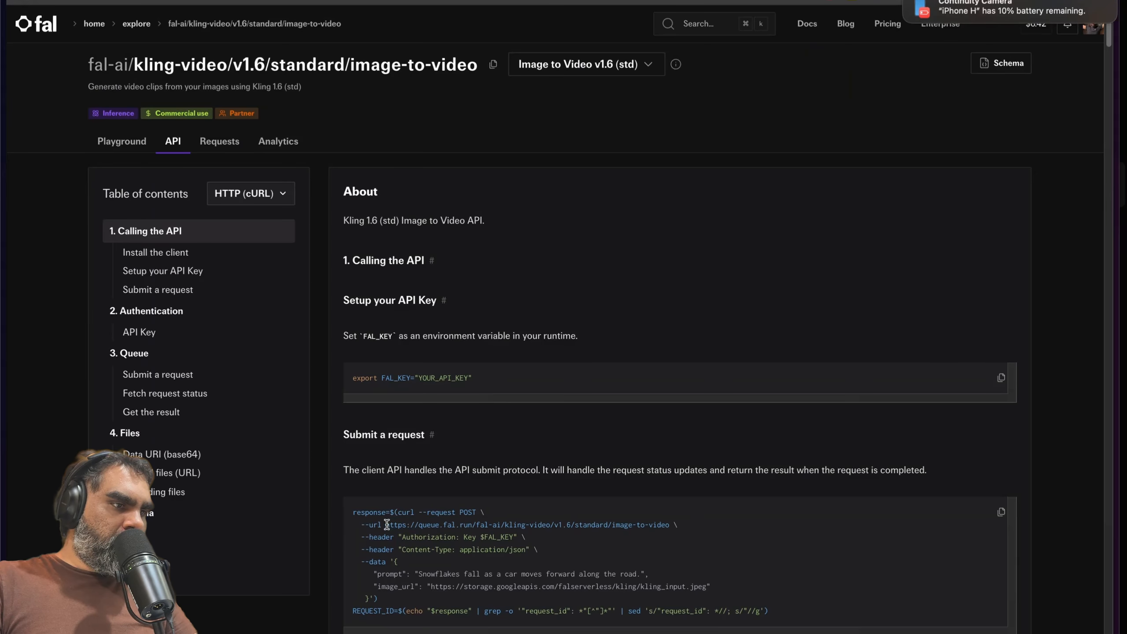
left_click_drag(387, 525, 671, 521)
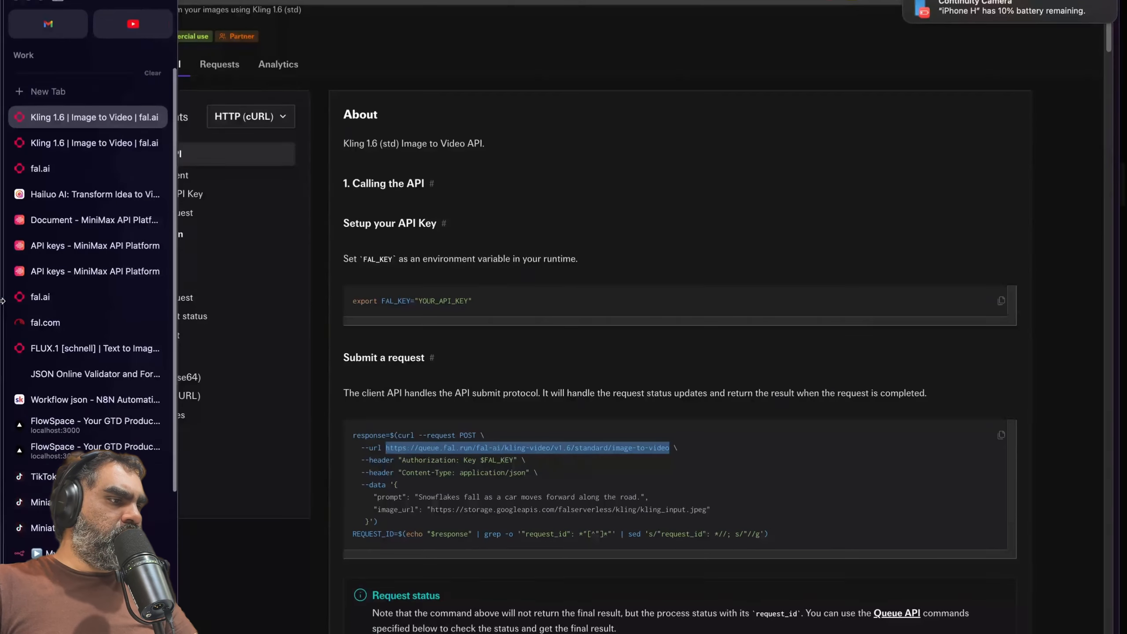
left_click(75, 398)
scroll(664, 429, "down", 3)
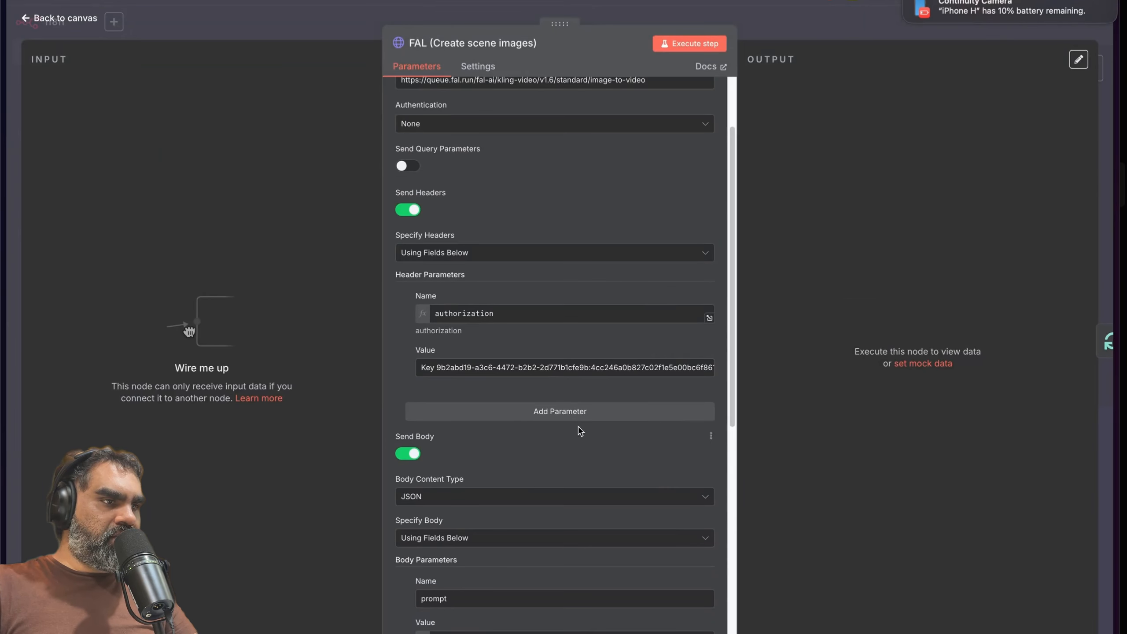
scroll(528, 372, "down", 9)
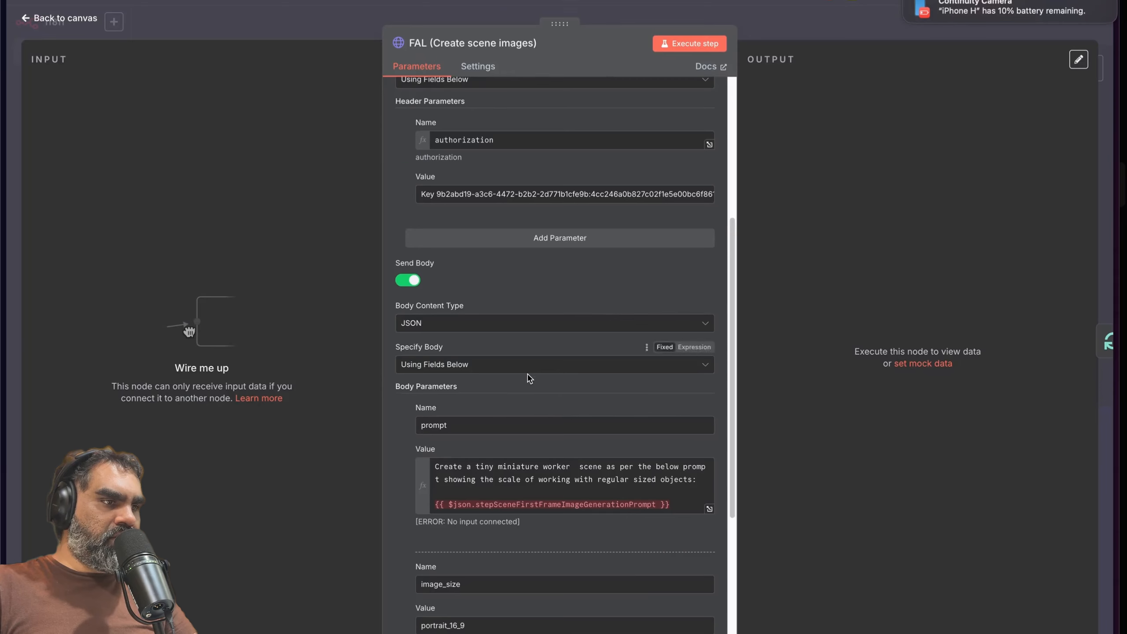
left_click(461, 320)
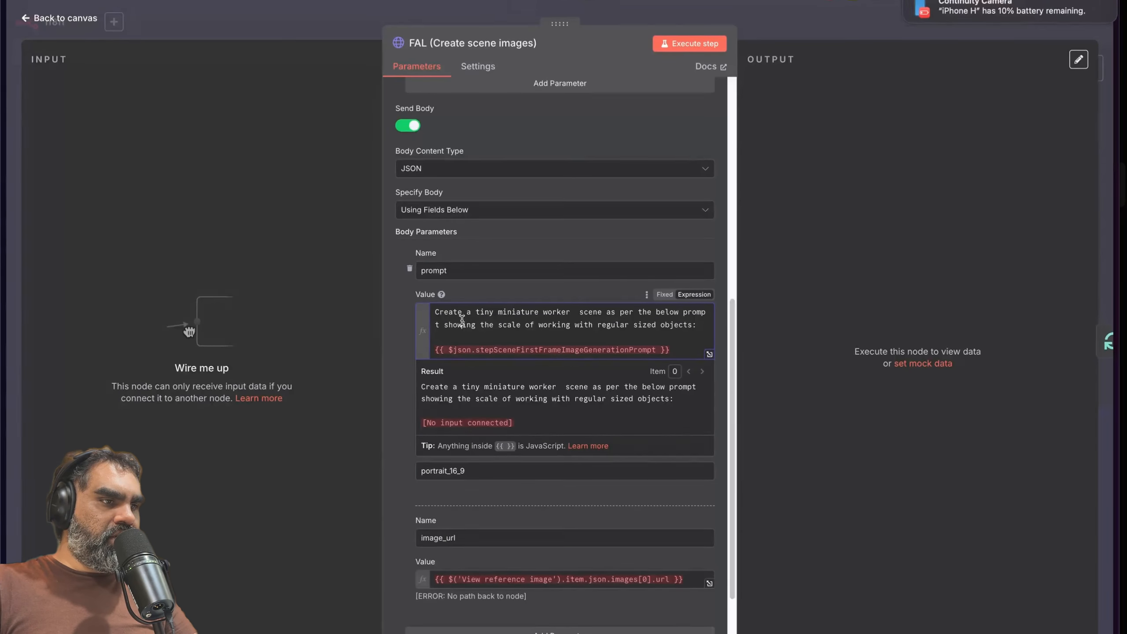
left_click(522, 521)
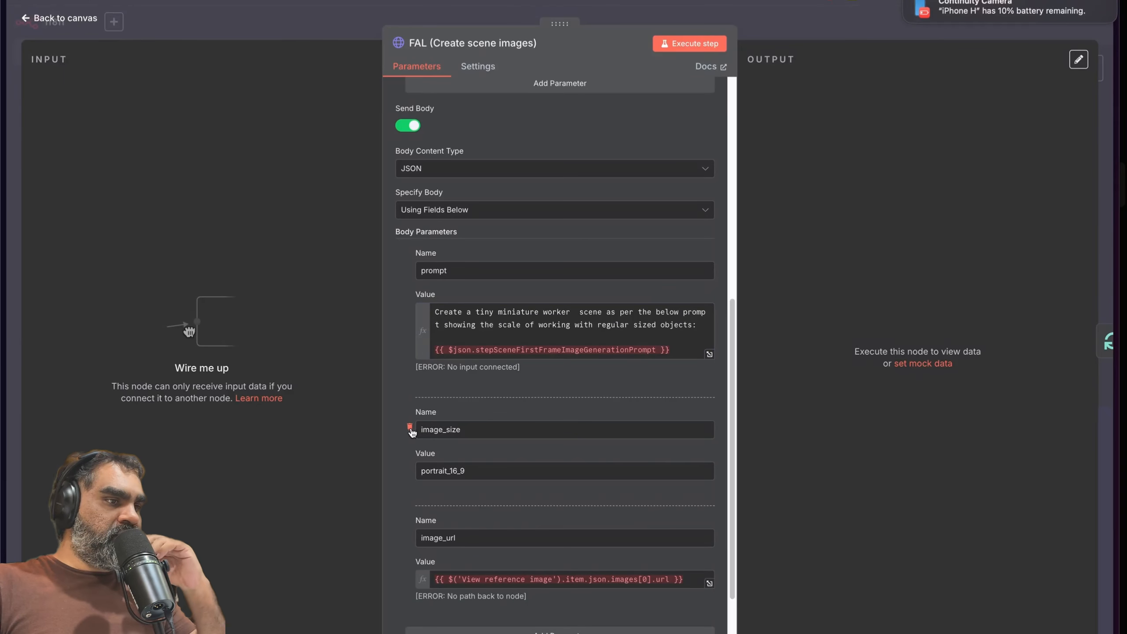
left_click(410, 428)
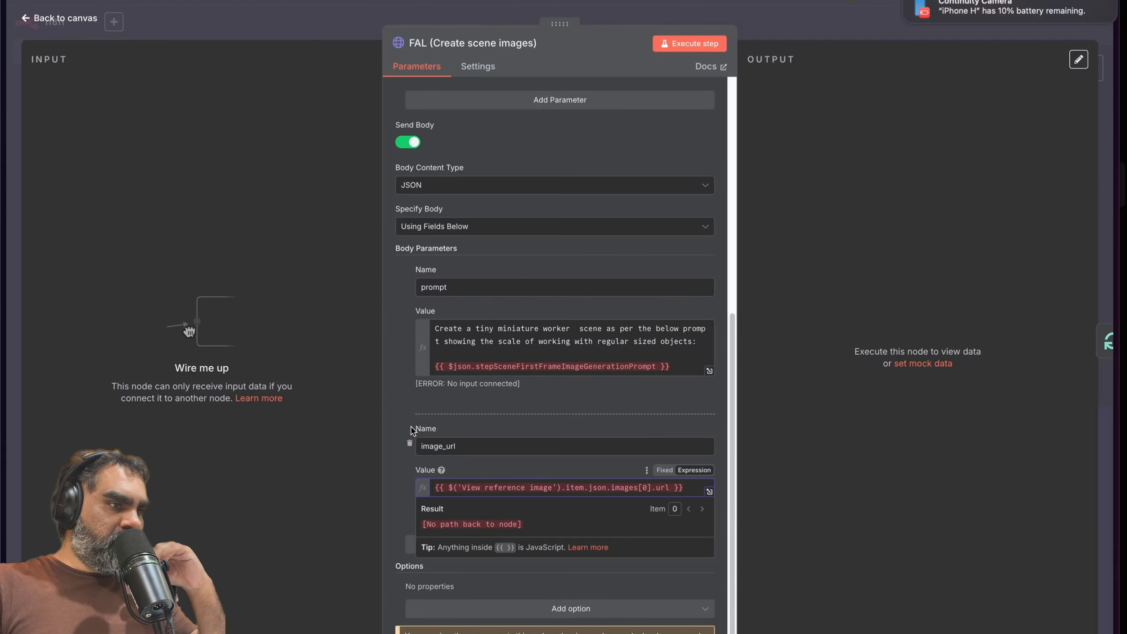
left_click(466, 453)
left_click(622, 488)
left_click(362, 33)
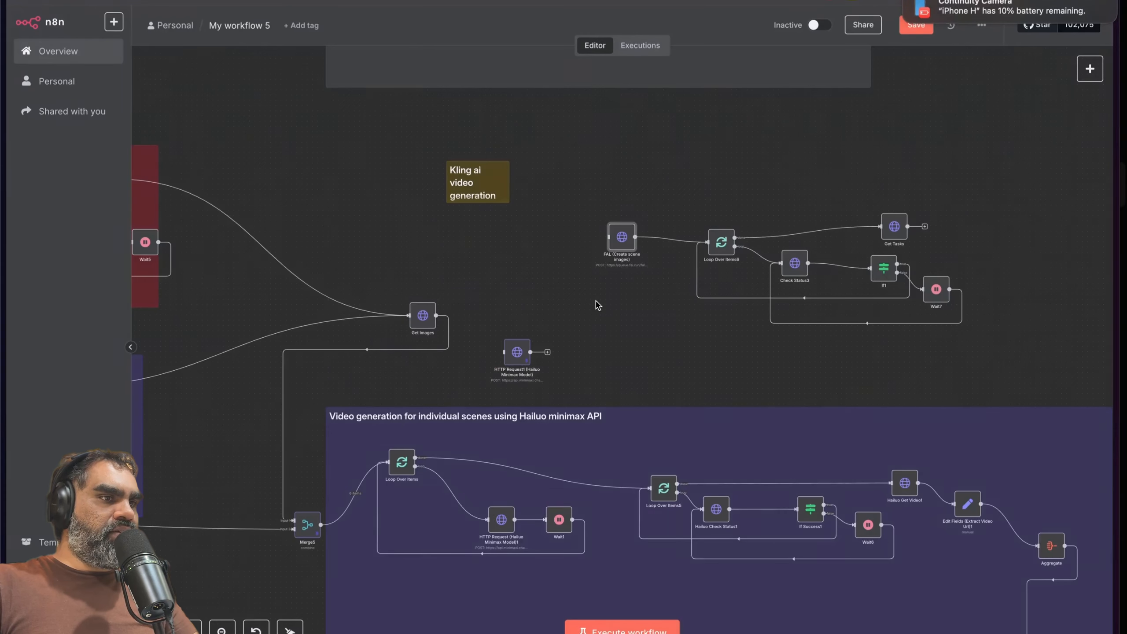
Step: Connect Merge5's output to the pasted FAL node instead of Loop Over Items, and move HTTP Request1 (Hailuo Minimax Model) up below the Kling note
scroll(482, 305, "left", 5)
scroll(522, 331, "down", 5)
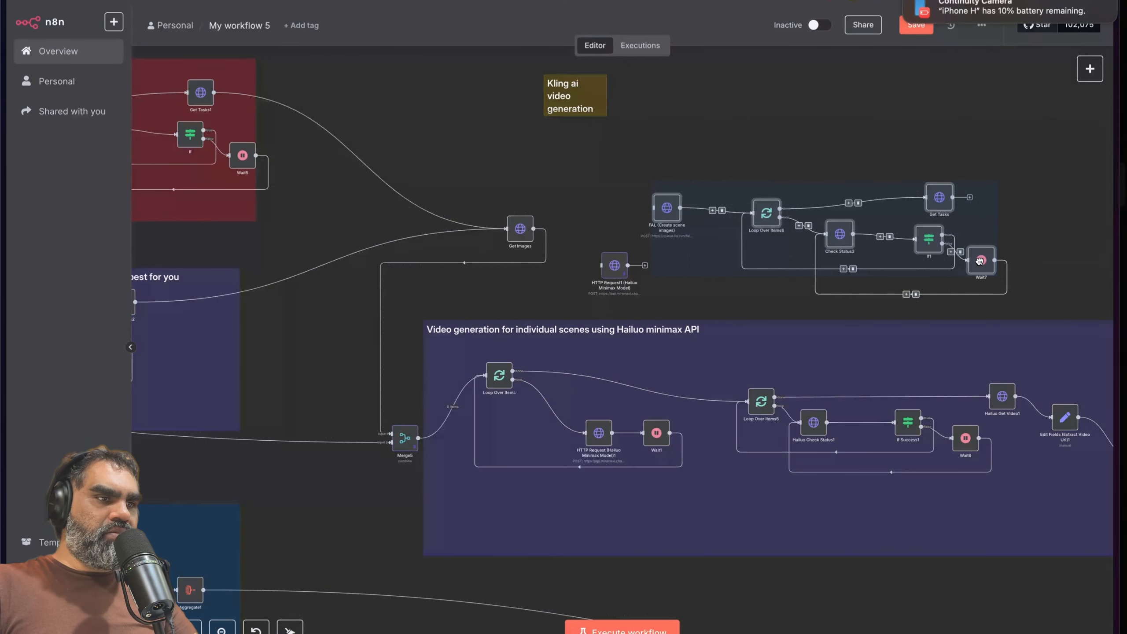
left_click(616, 274)
left_click_drag(616, 274, 589, 253)
left_click_drag(449, 448, 606, 517)
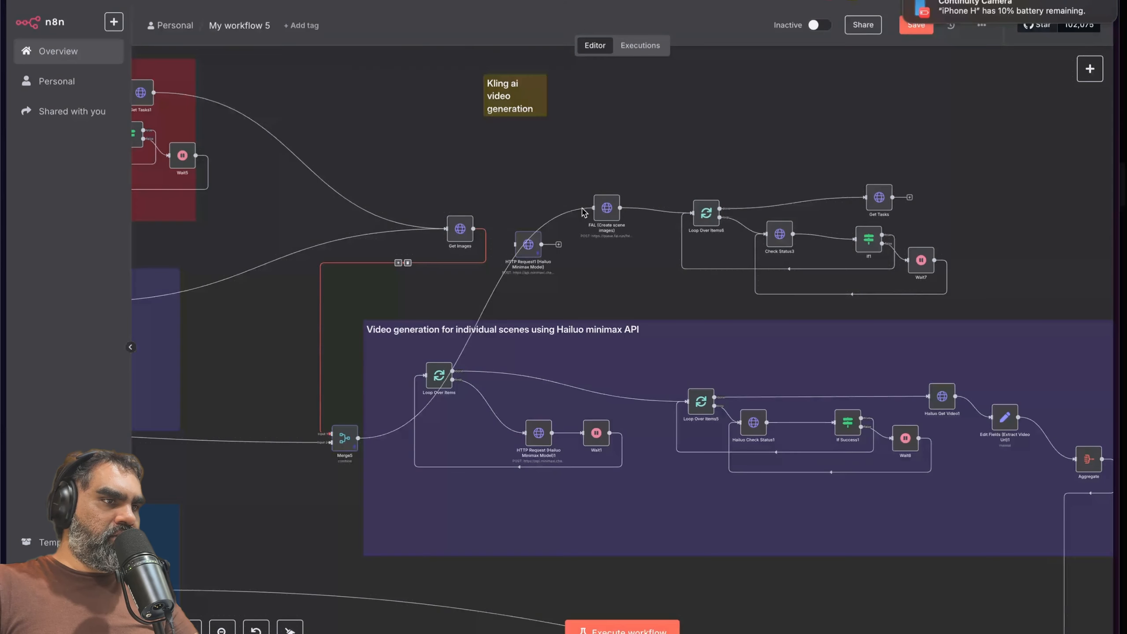
left_click_drag(528, 245, 517, 191)
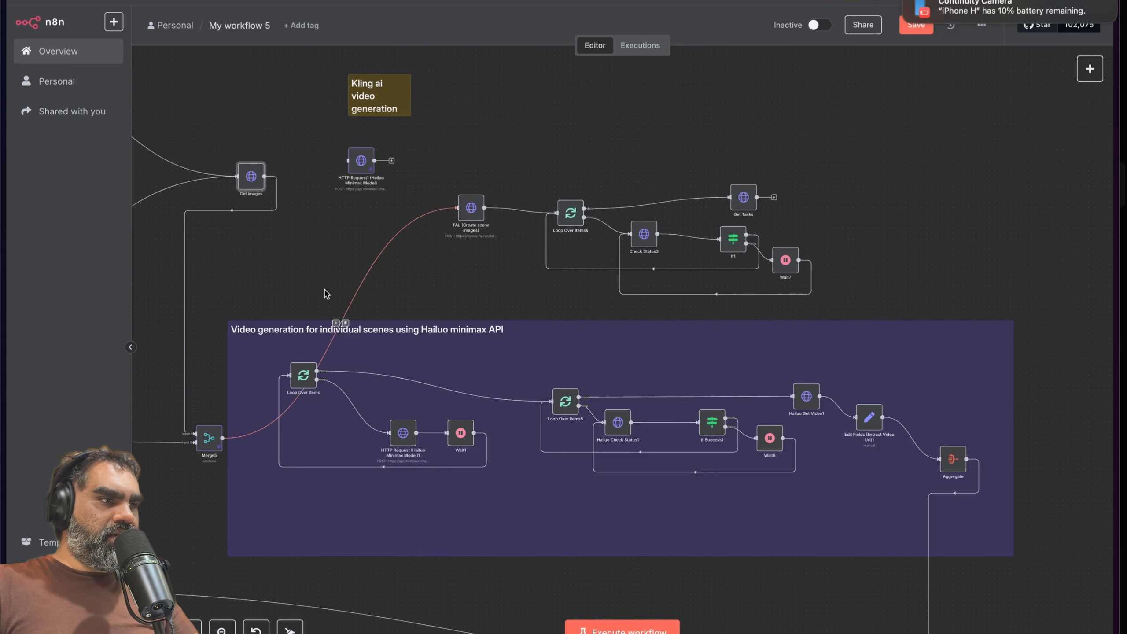
Step: Insert a Limit node on the connection leaving Merge5 and move it up in front of the FAL (Create scene images) node
left_click(336, 323)
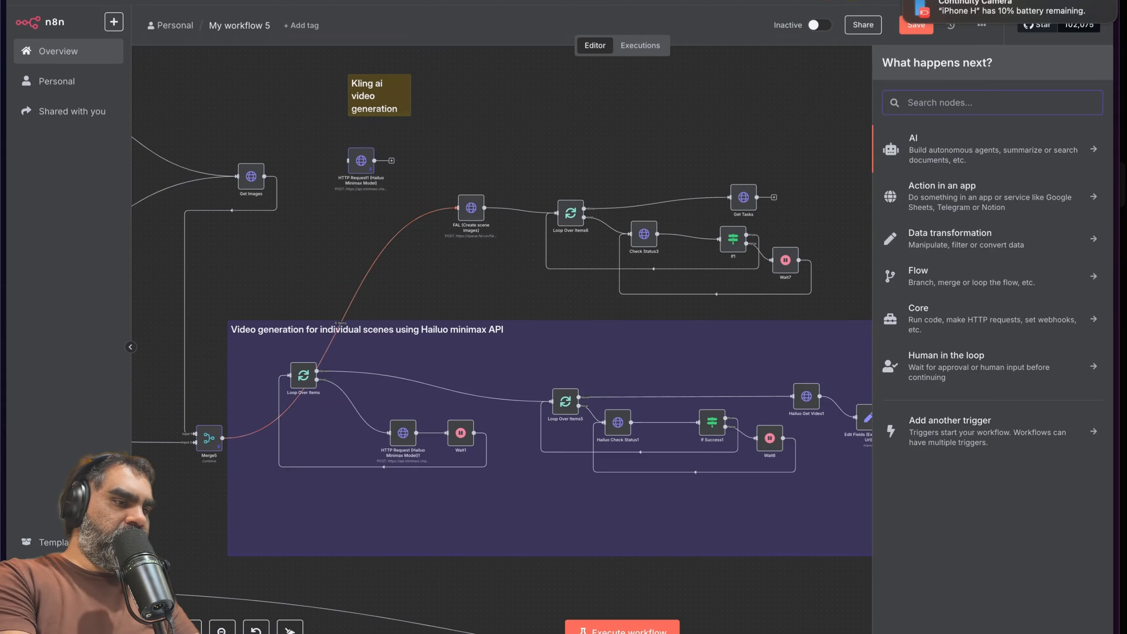
type("limit")
key("Return")
left_click_drag(267, 437, 377, 250)
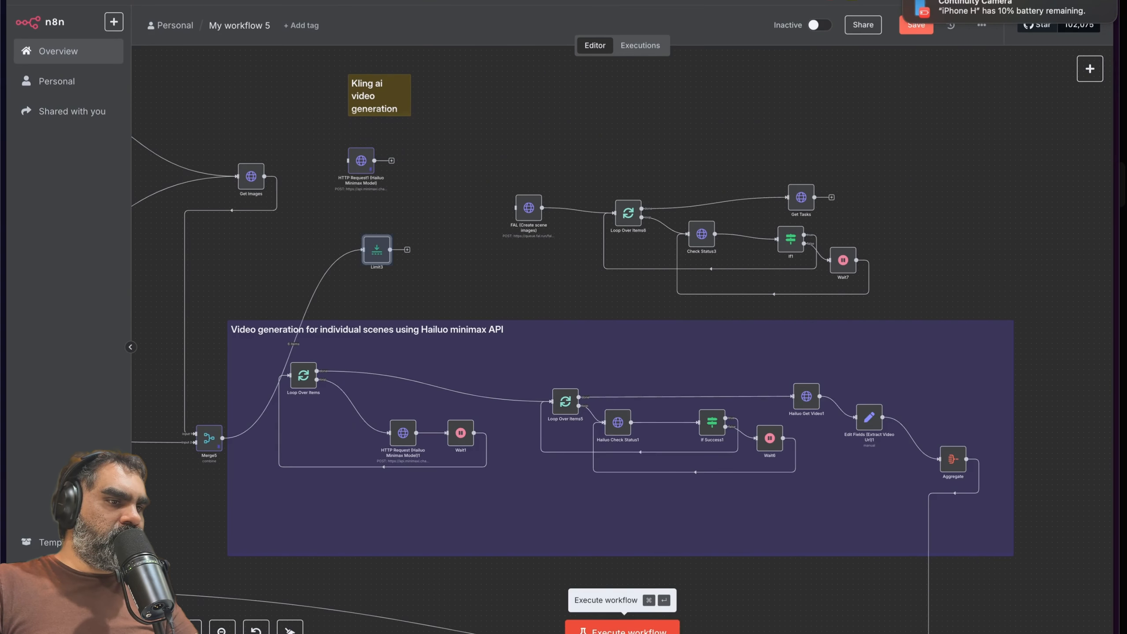
Step: Execute the workflow and check the Limit3 node's output item
left_click(621, 629)
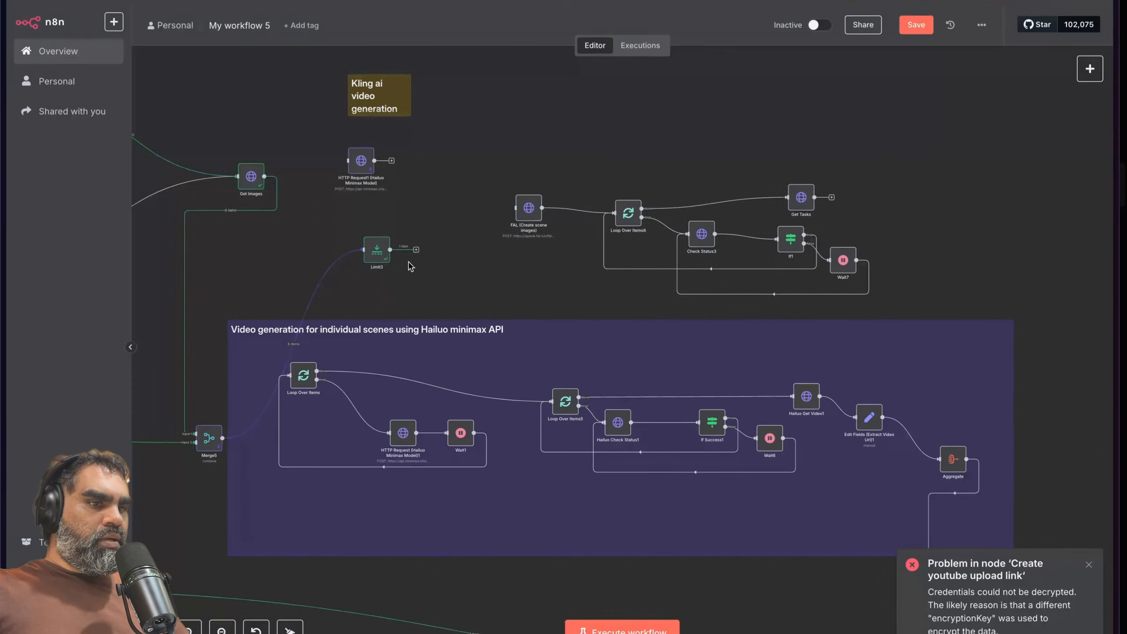
double_click(377, 253)
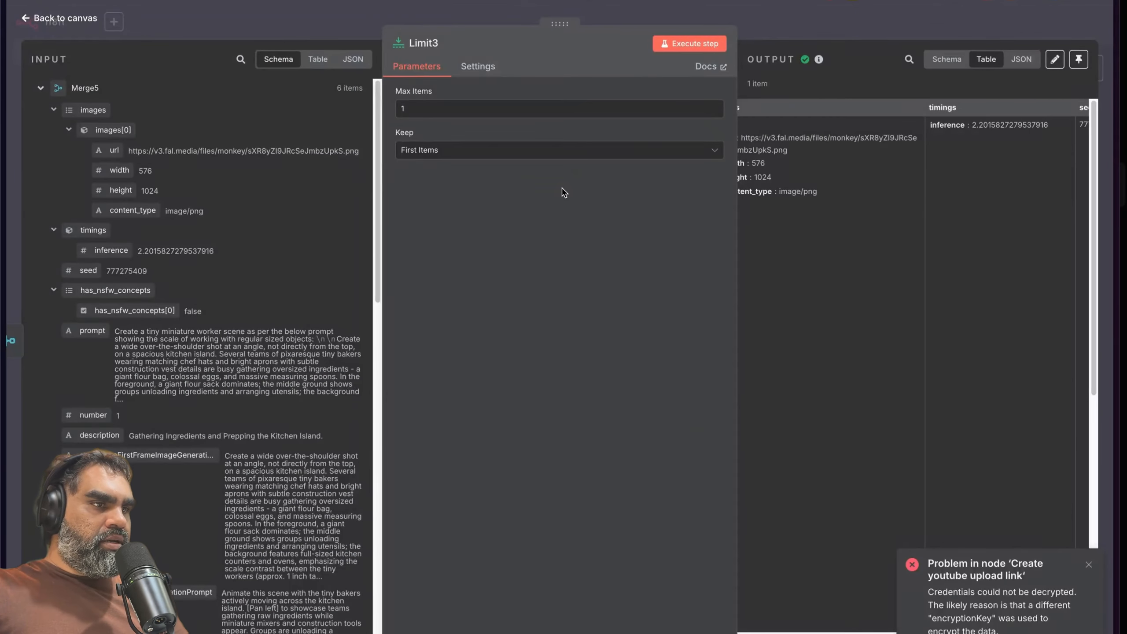
key("Escape")
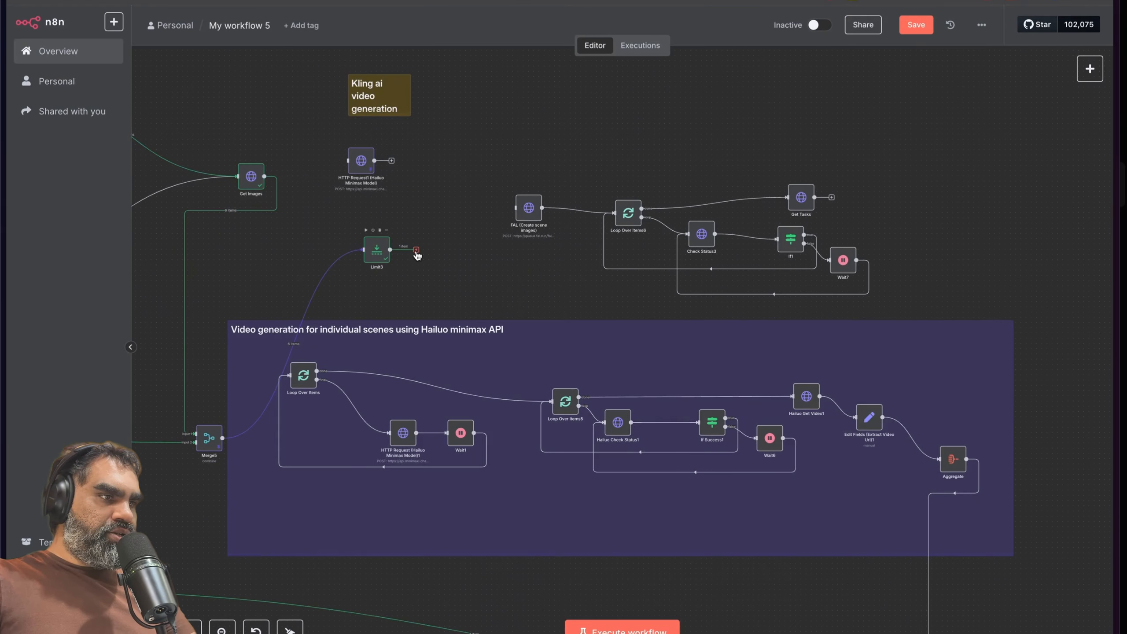
Step: Connect Limit3's output to the FAL (Create scene images) node and inspect that node's image_url expression
double_click(529, 211)
scroll(603, 360, "down", 10)
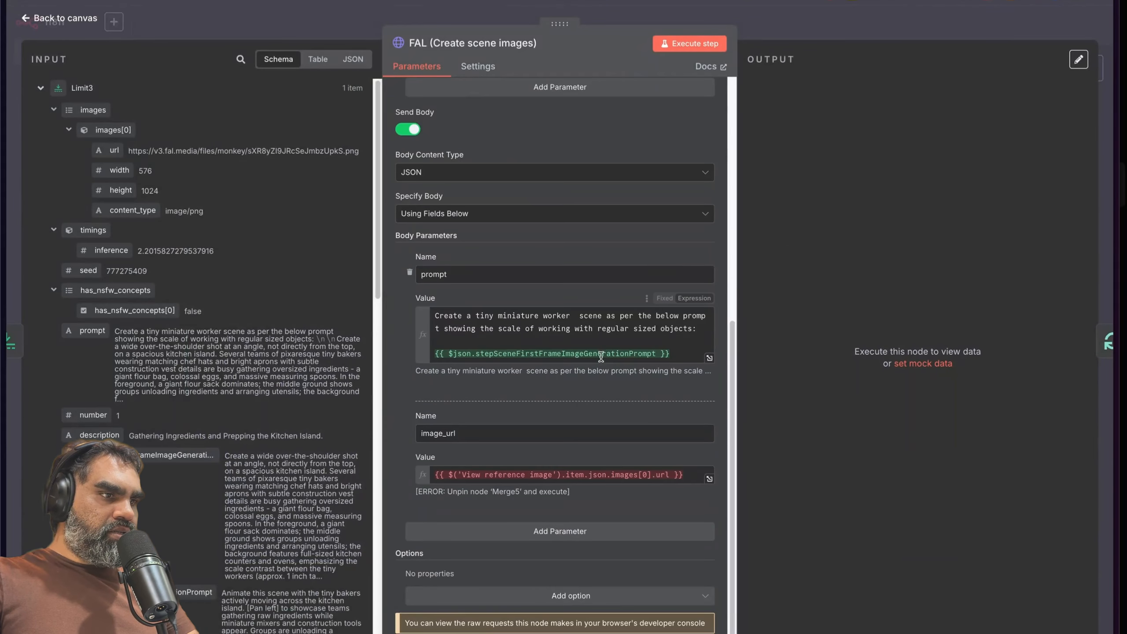
left_click(709, 478)
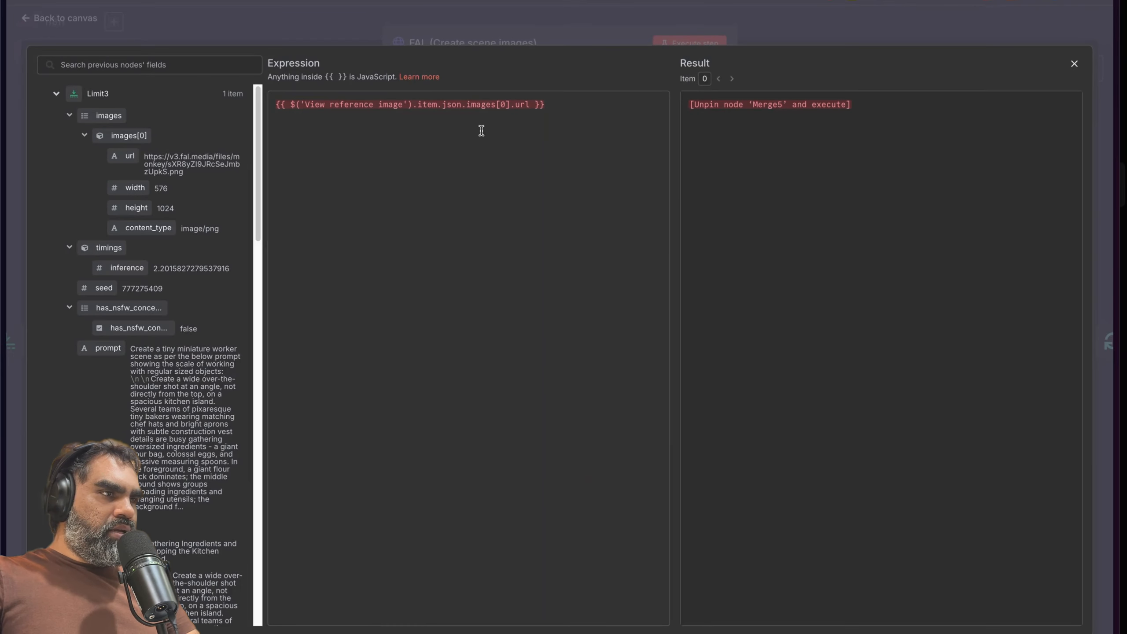
key("Escape")
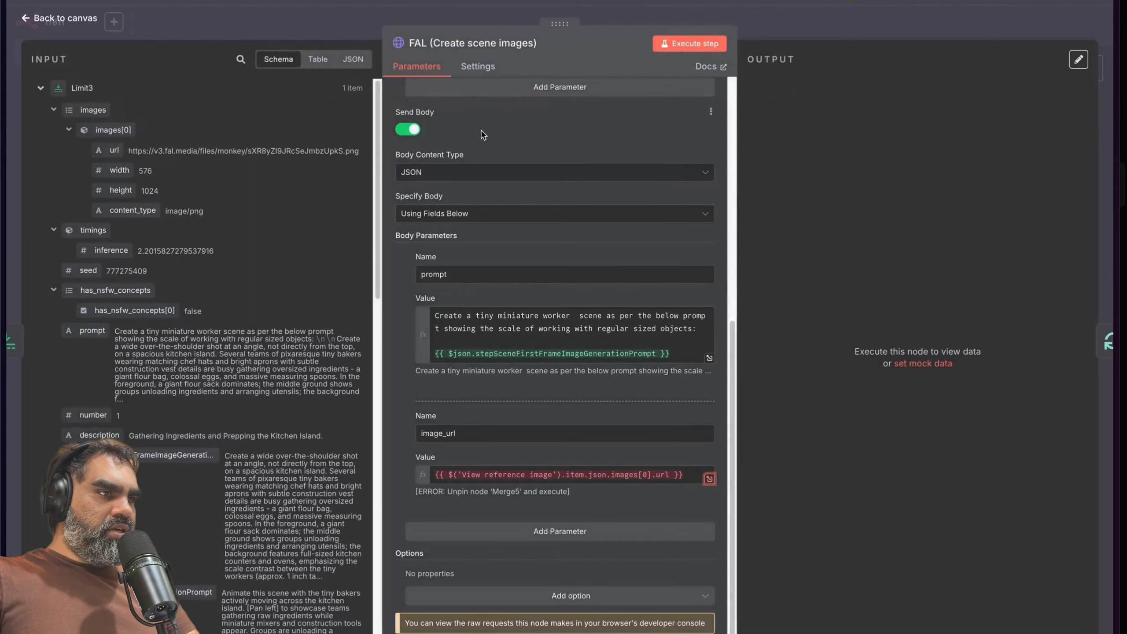
left_click(709, 479)
left_click(243, 38)
left_click(264, 18)
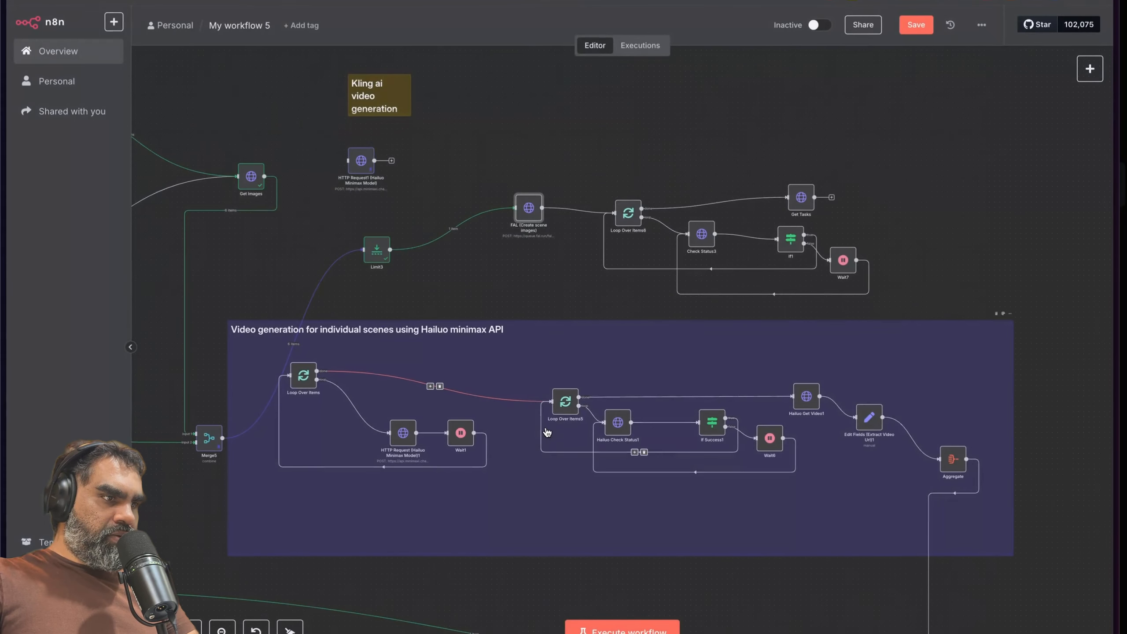
Step: Review the body parameters of the HTTP Request (Hailuo Minimax Model)1 node, then close it
double_click(403, 432)
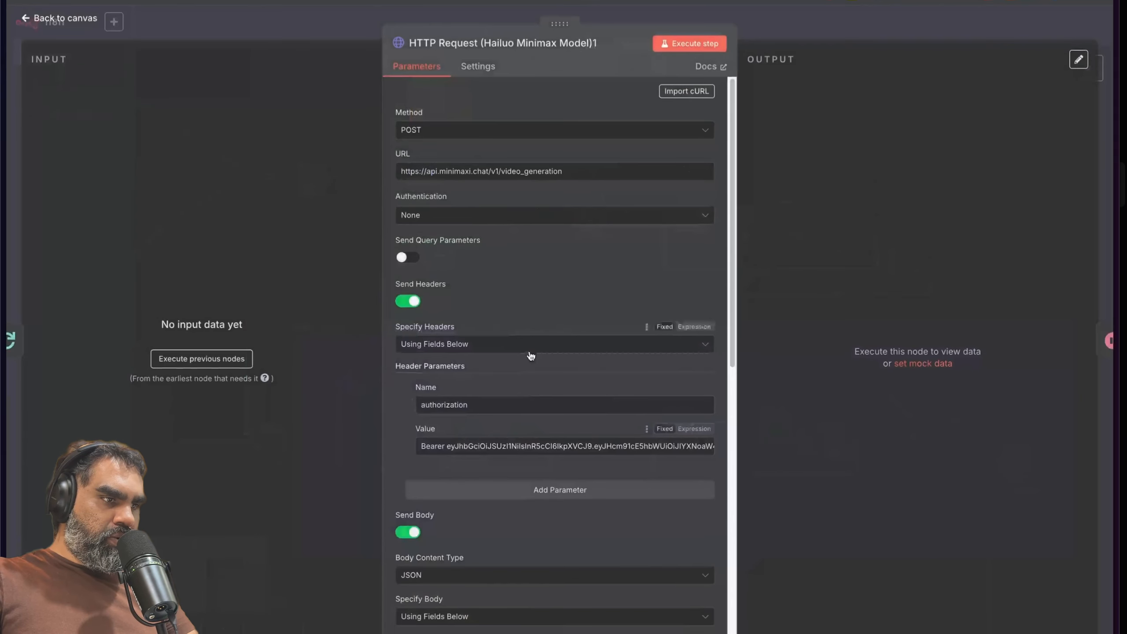
scroll(531, 357, "down", 10)
left_click_drag(568, 366, 420, 361)
left_click(338, 32)
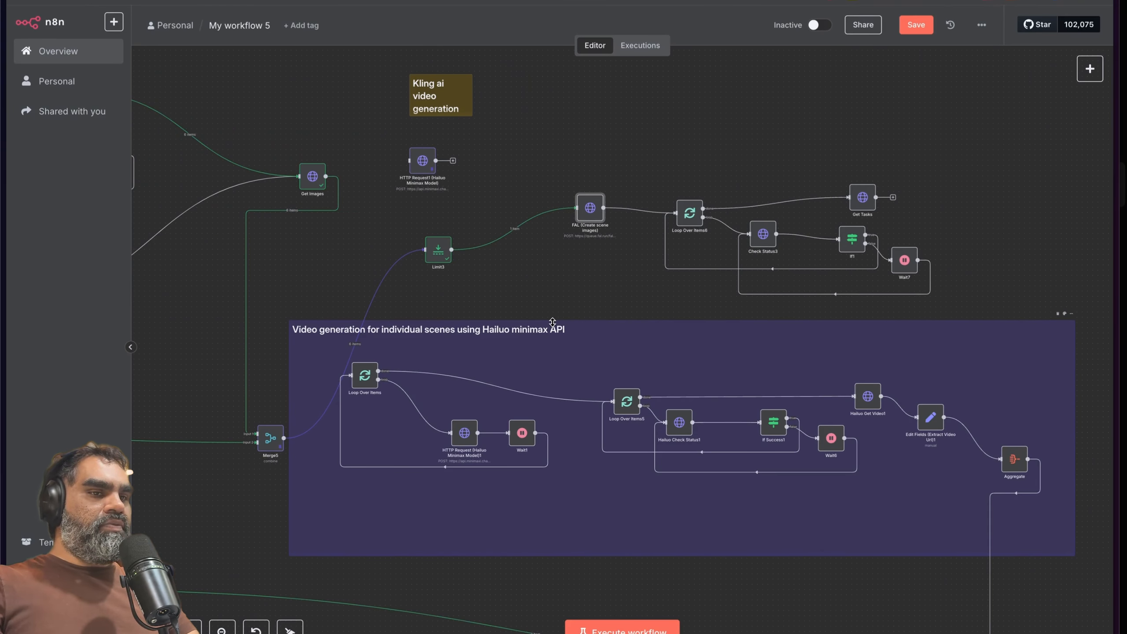
Step: Read the article's Kling camera-movement example "zoom in on her eyes slowly" for zoom prompts
scroll(552, 322, "right", 1)
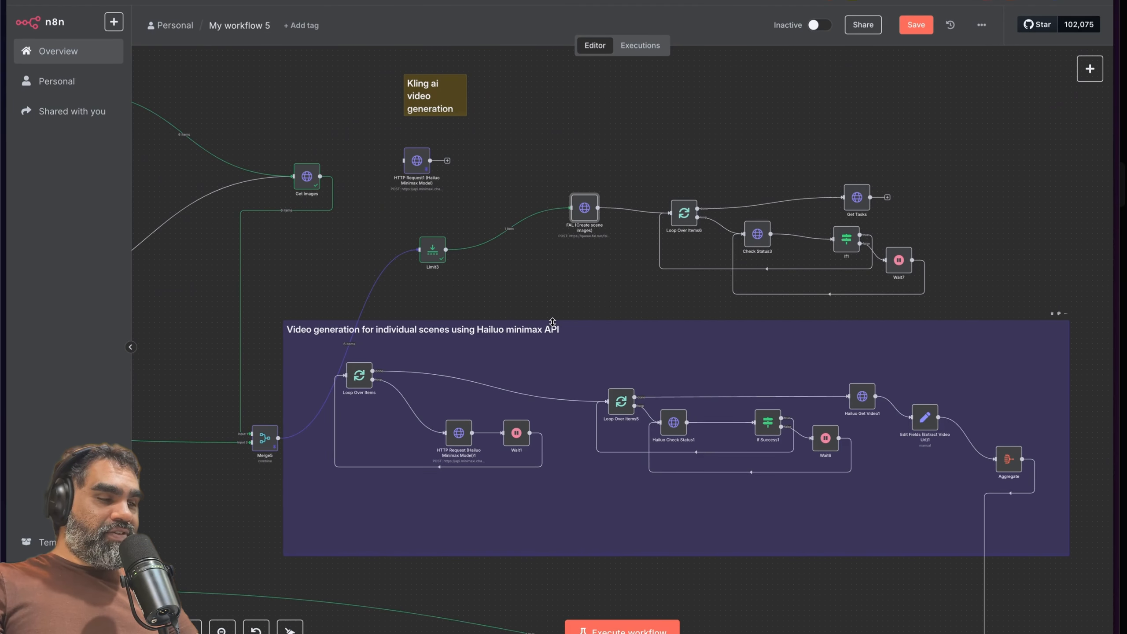
scroll(553, 276, "right", 1)
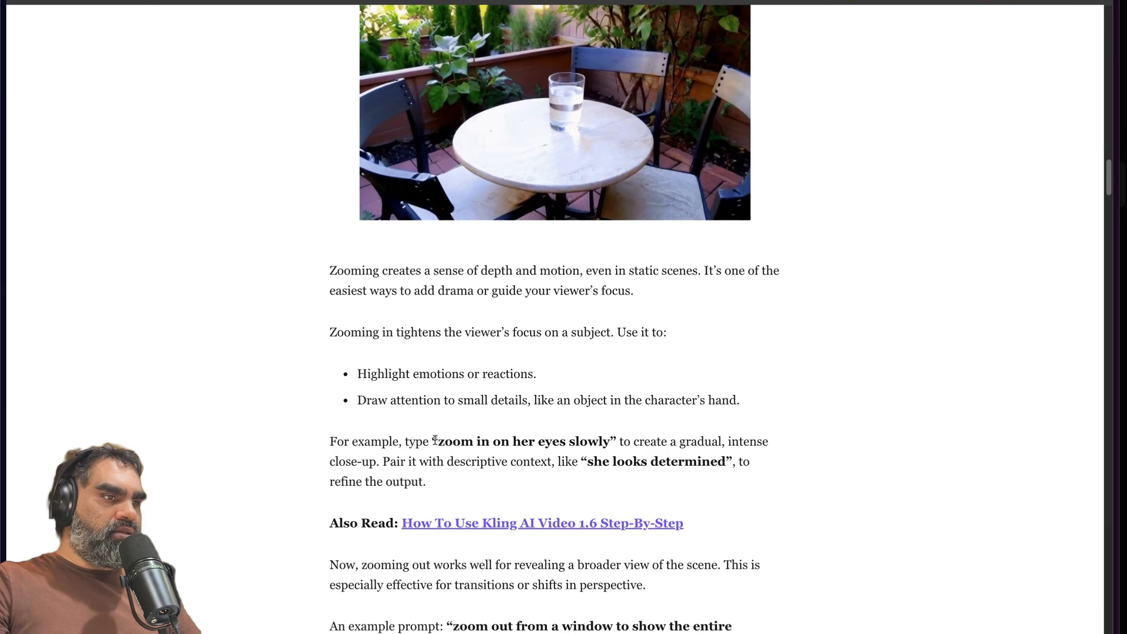
left_click_drag(433, 441, 602, 445)
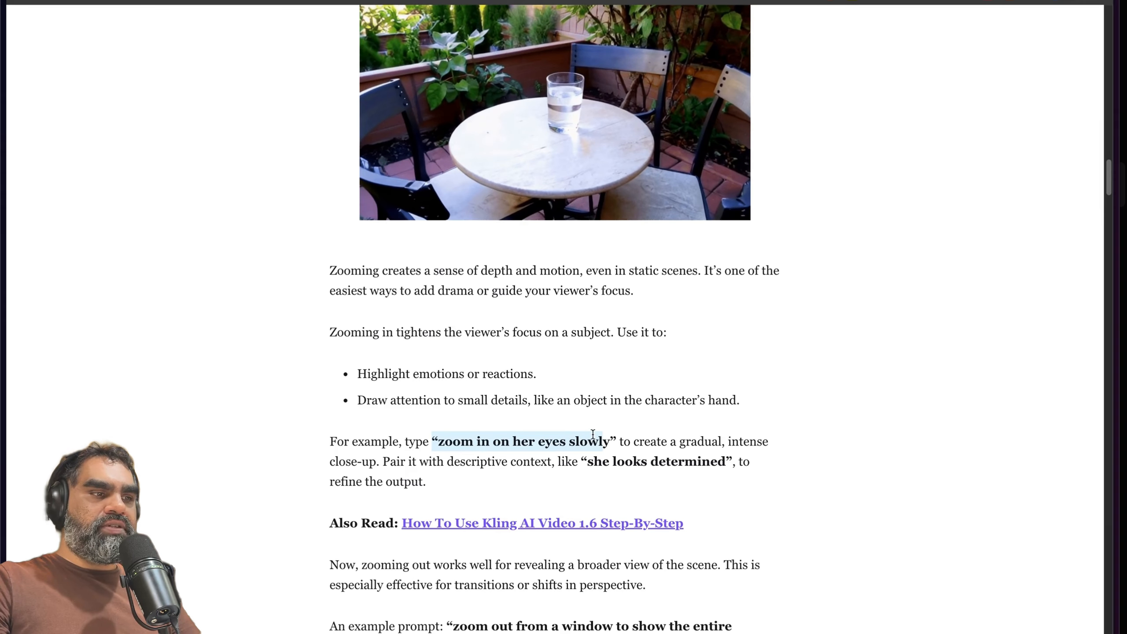
scroll(594, 437, "down", 1)
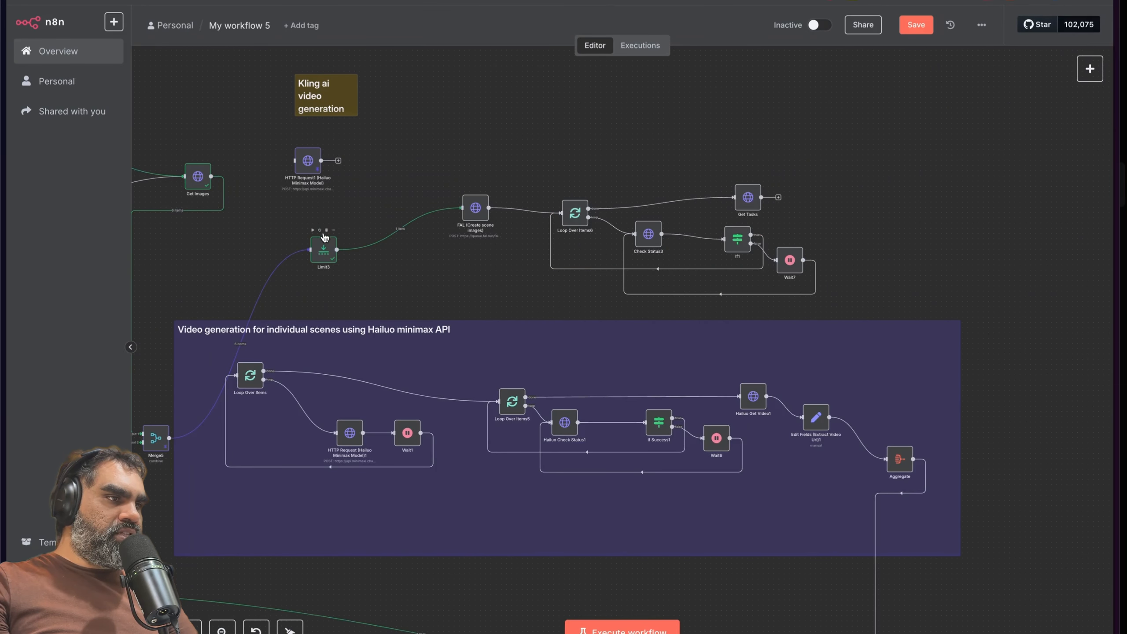
Step: Examine the loop, status-check, If1, Wait7 and Get Tasks nodes that follow the FAL (Create scene images) node
scroll(942, 304, "left", 1)
scroll(942, 304, "left", 3)
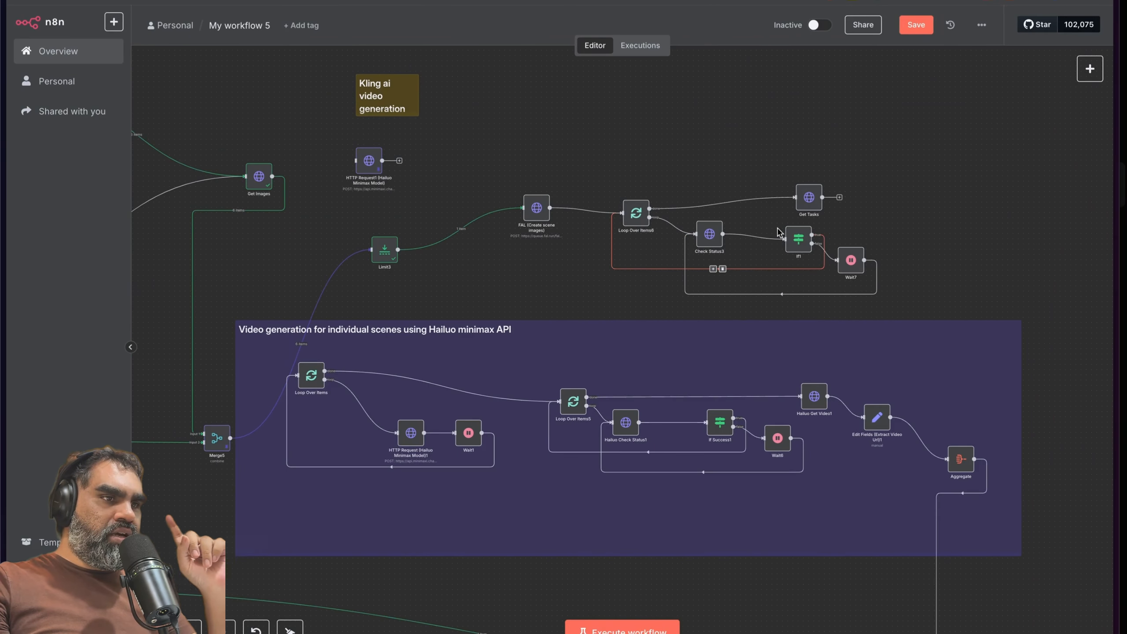
left_click_drag(594, 139, 928, 307)
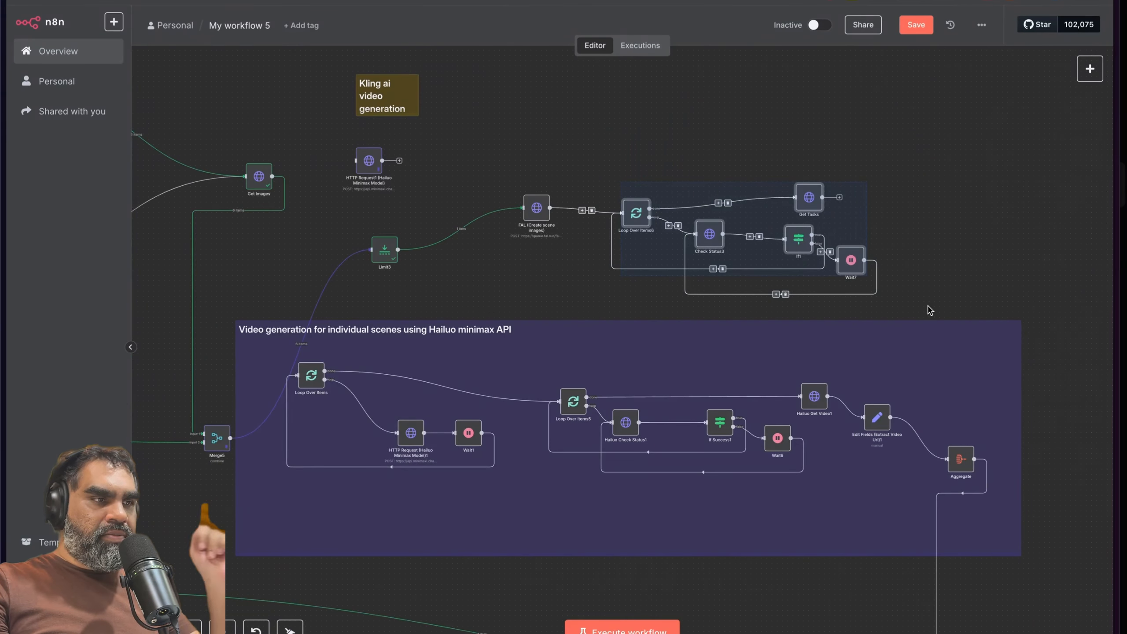
scroll(928, 306, "right", 1)
left_click(914, 245)
scroll(576, 235, "up", 1)
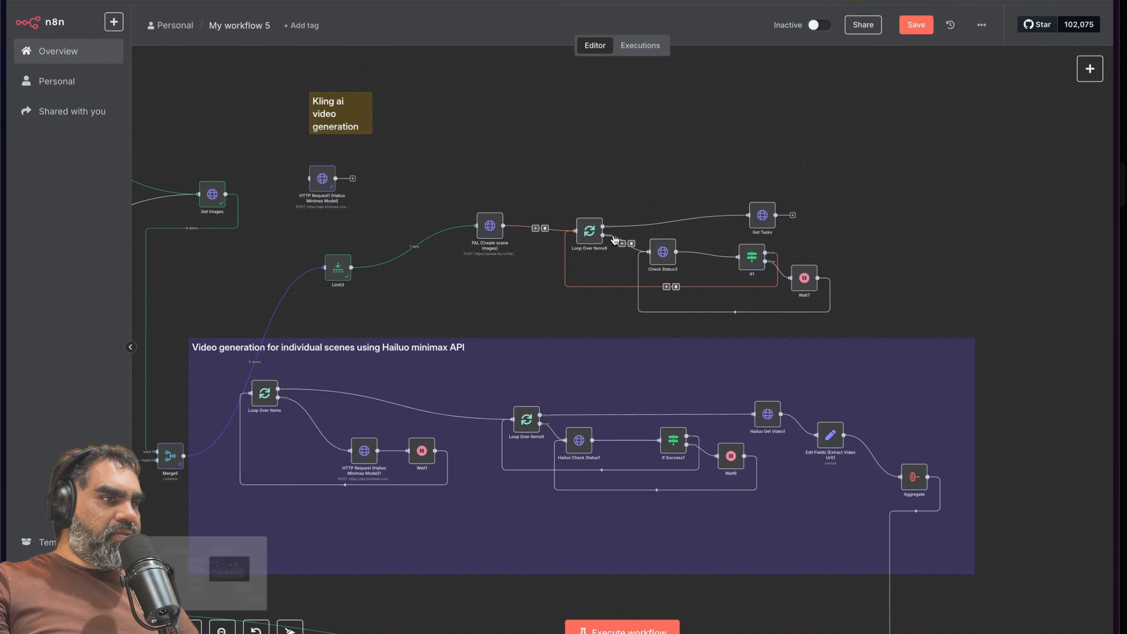
scroll(489, 227, "right", 1)
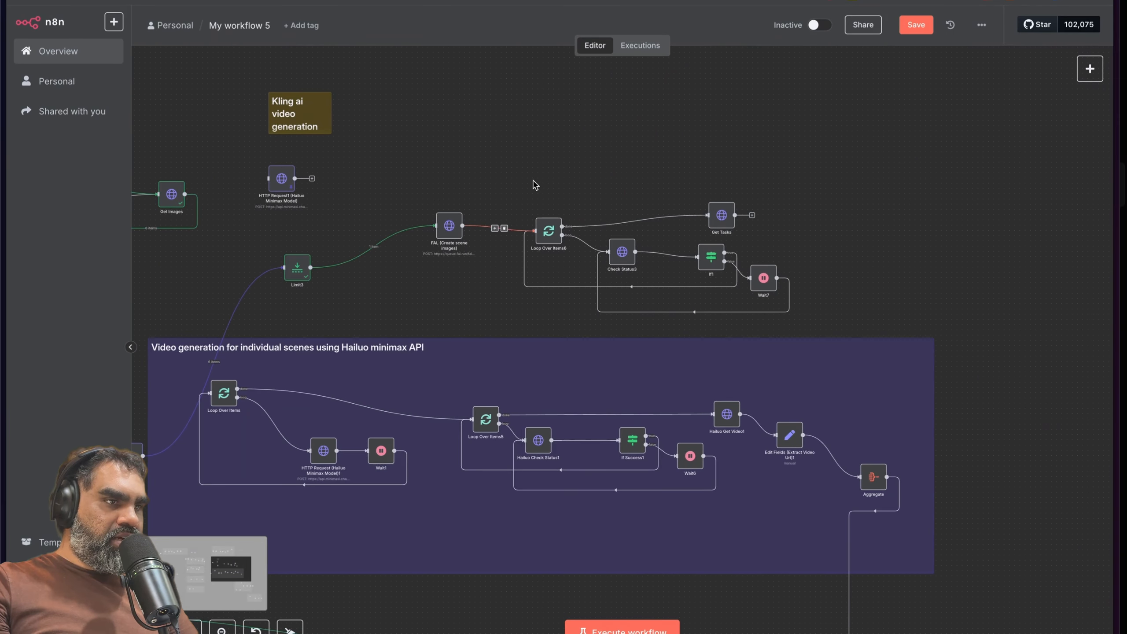
left_click_drag(561, 275, 565, 276)
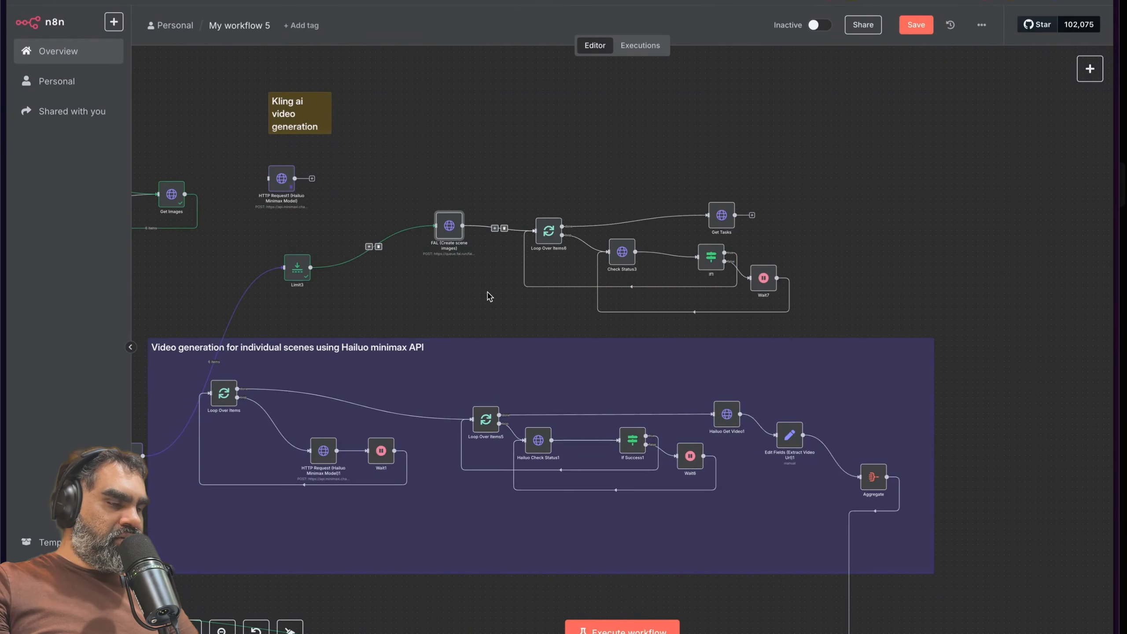
Step: Rename the FAL (Create scene images) node after Limit3 to "FAL Kling AI Video" and close it
scroll(488, 296, "up", 2)
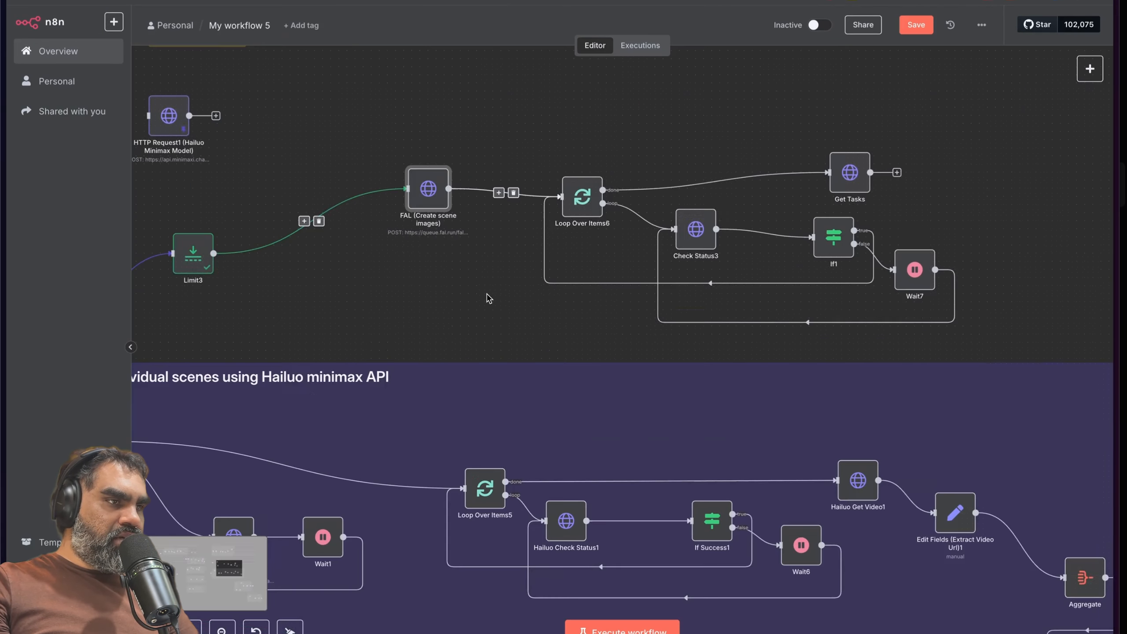
double_click(428, 229)
left_click(476, 52)
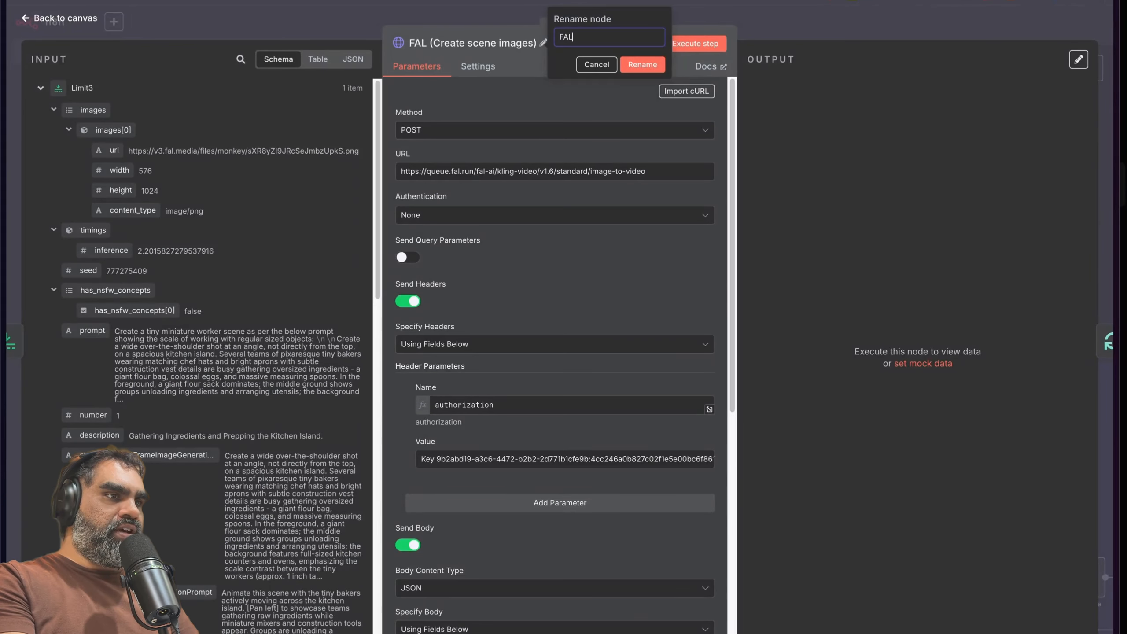
type("FAL Kling AI Video")
key("Return")
key("Escape")
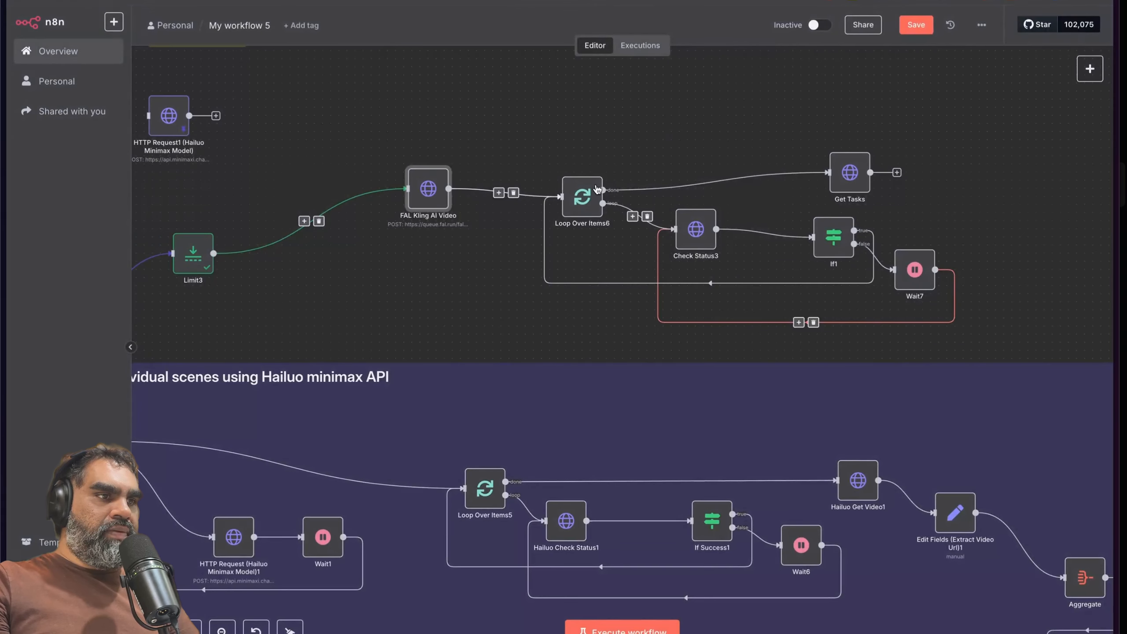
Step: Move the Get Tasks node slightly farther away from Loop Over Items6
left_click_drag(522, 123, 999, 359)
scroll(998, 360, "right", 1)
left_click(946, 200)
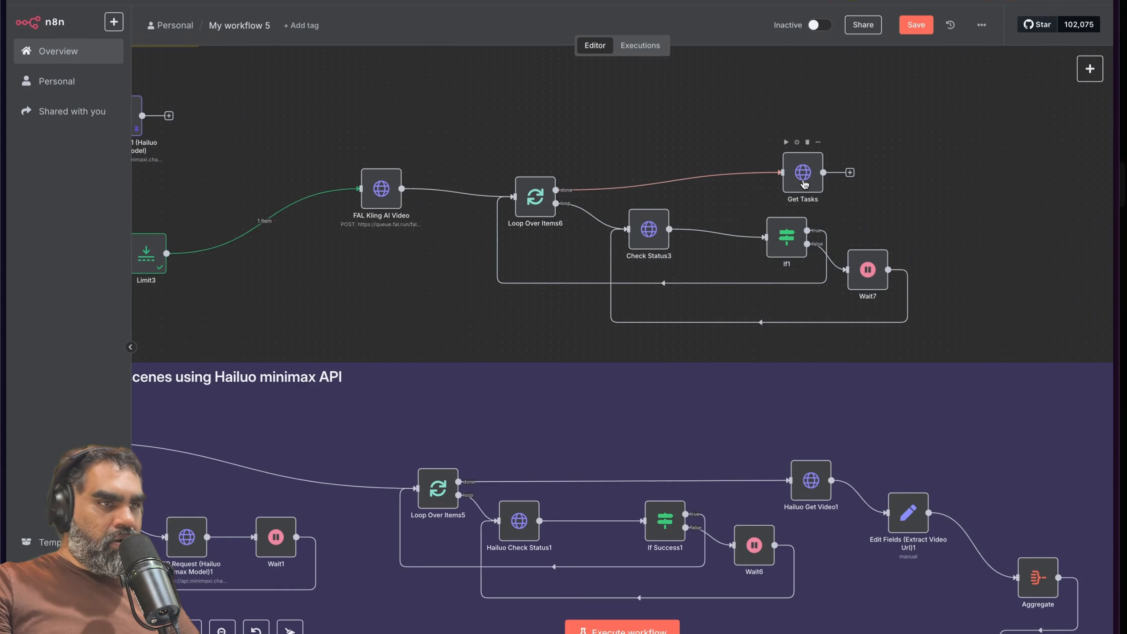
left_click_drag(804, 185, 839, 183)
Step: Execute the workflow and follow the run through the FAL Kling AI Video branch and its status-check loop
scroll(742, 147, "left", 9)
scroll(741, 146, "down", 3)
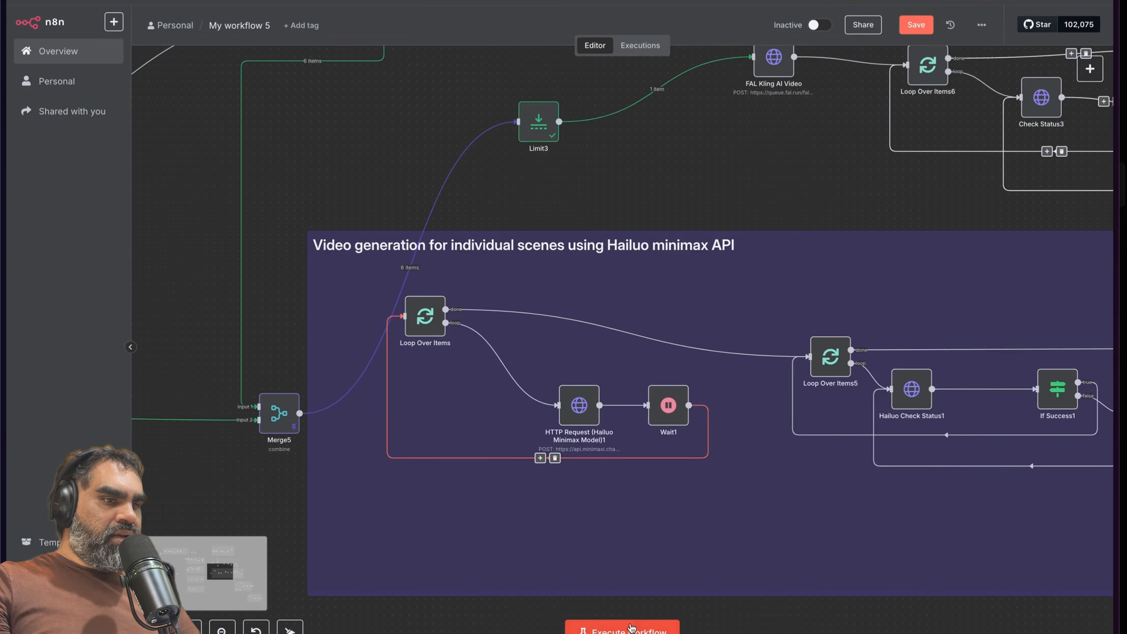
left_click(642, 632)
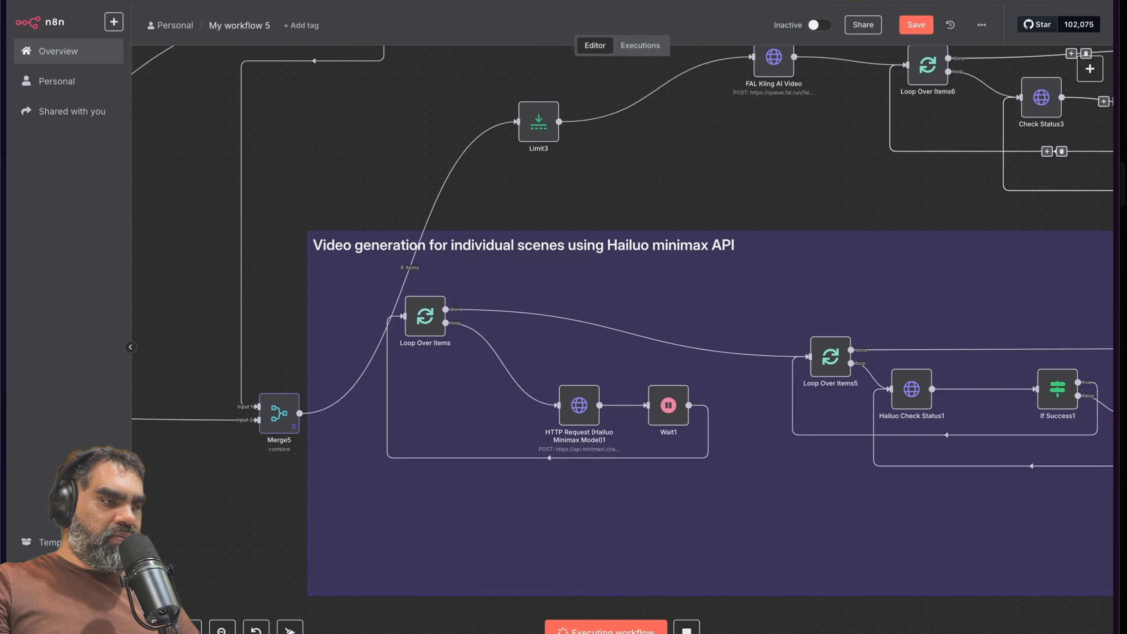
scroll(811, 460, "right", 7)
scroll(810, 460, "up", 3)
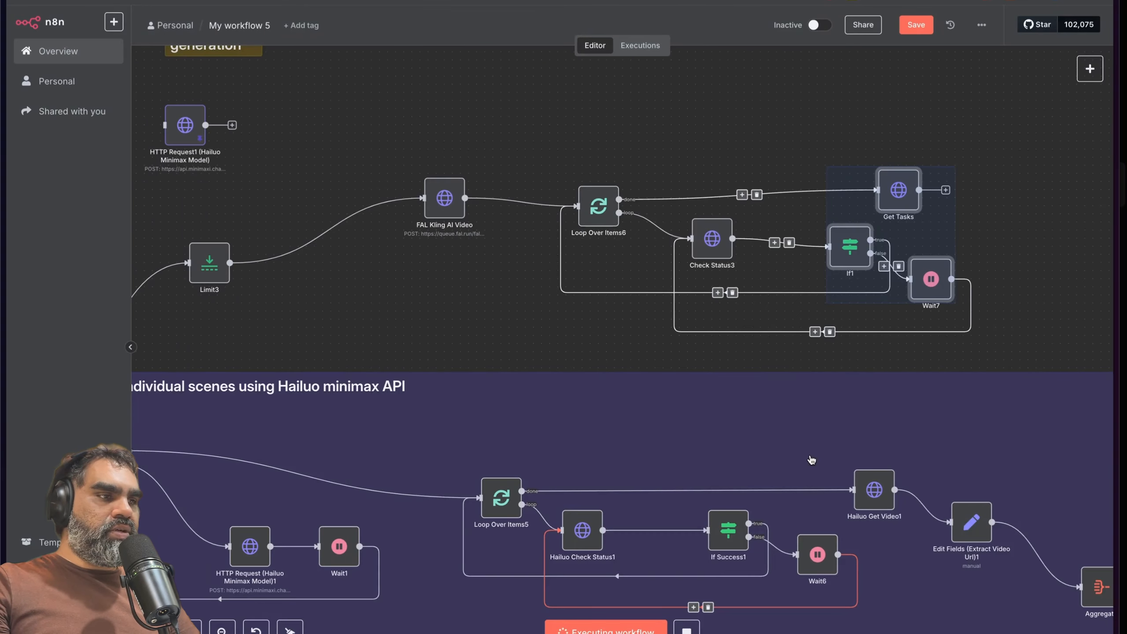
scroll(755, 440, "left", 10)
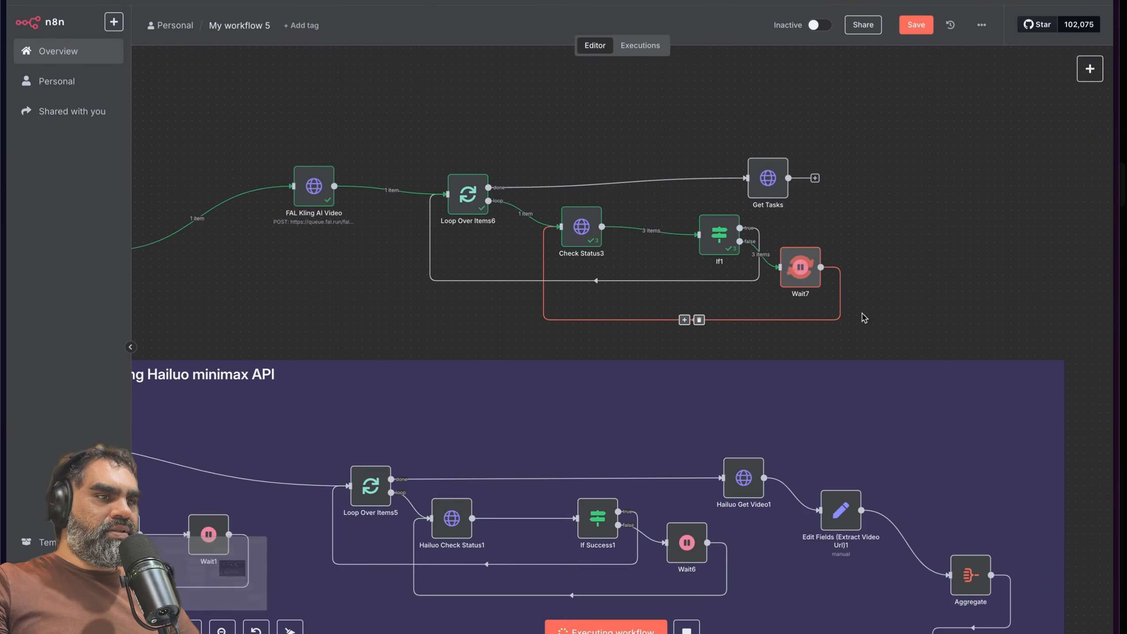
Step: Inspect the settings and data of the FAL Kling AI Video, Check Status3 and Wait7 nodes while the workflow runs
scroll(332, 209, "right", 1)
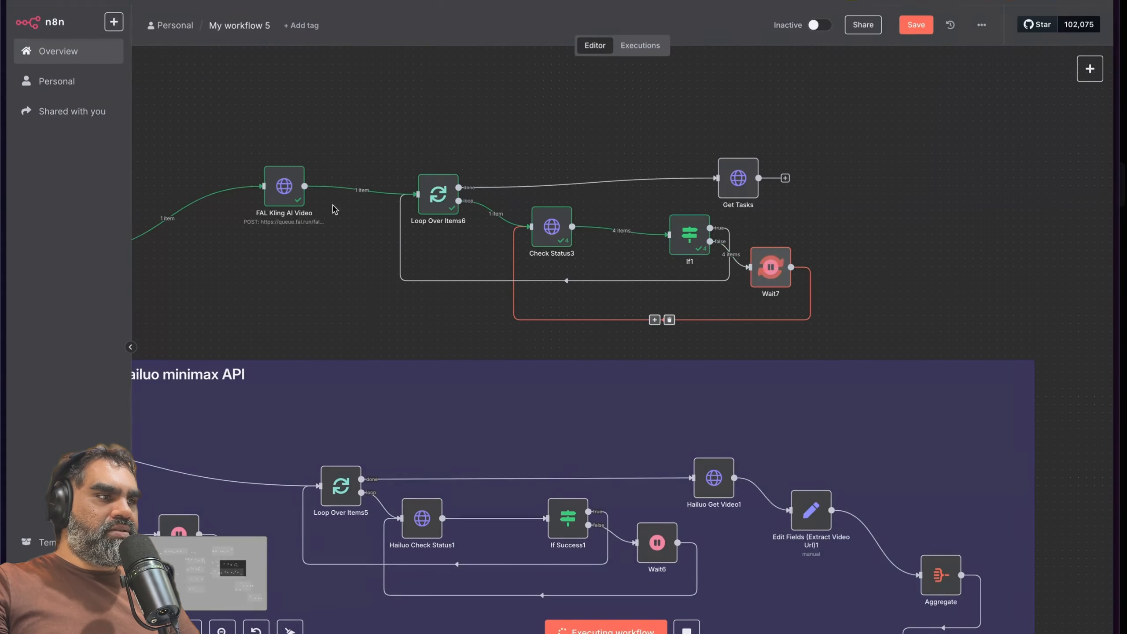
double_click(280, 186)
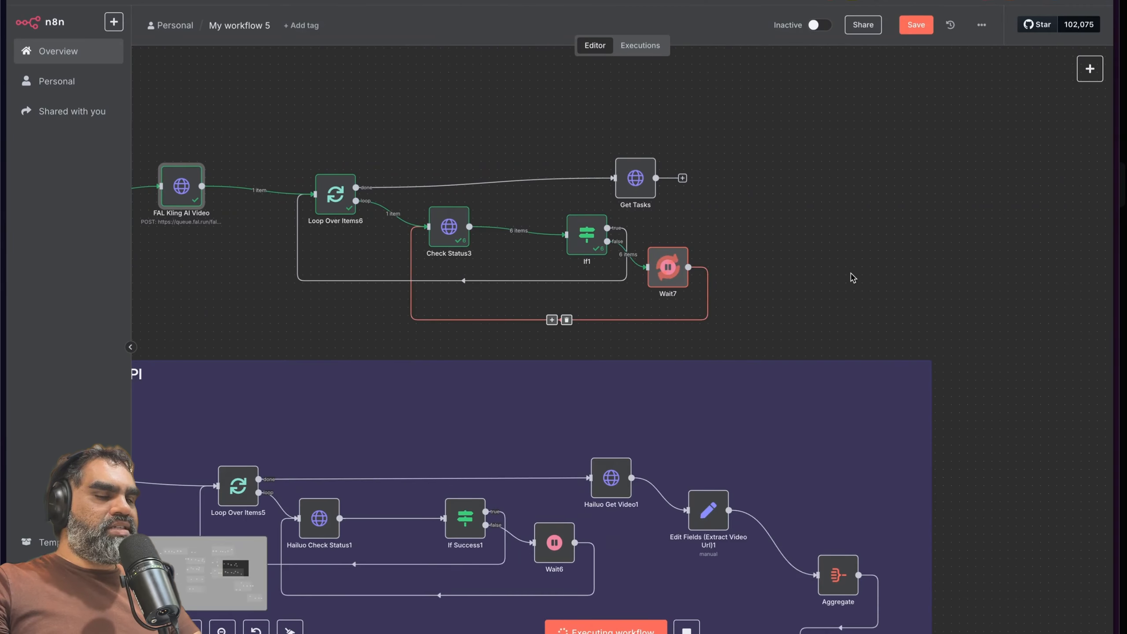
scroll(818, 277, "left", 1)
scroll(872, 275, "right", 3)
scroll(872, 275, "down", 1)
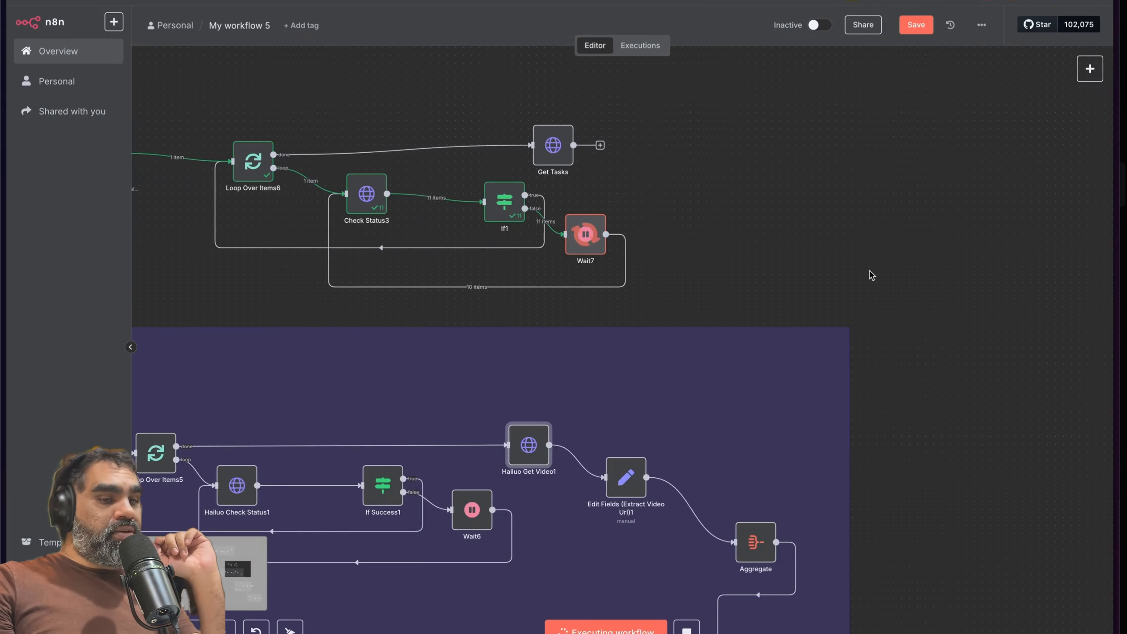
double_click(359, 194)
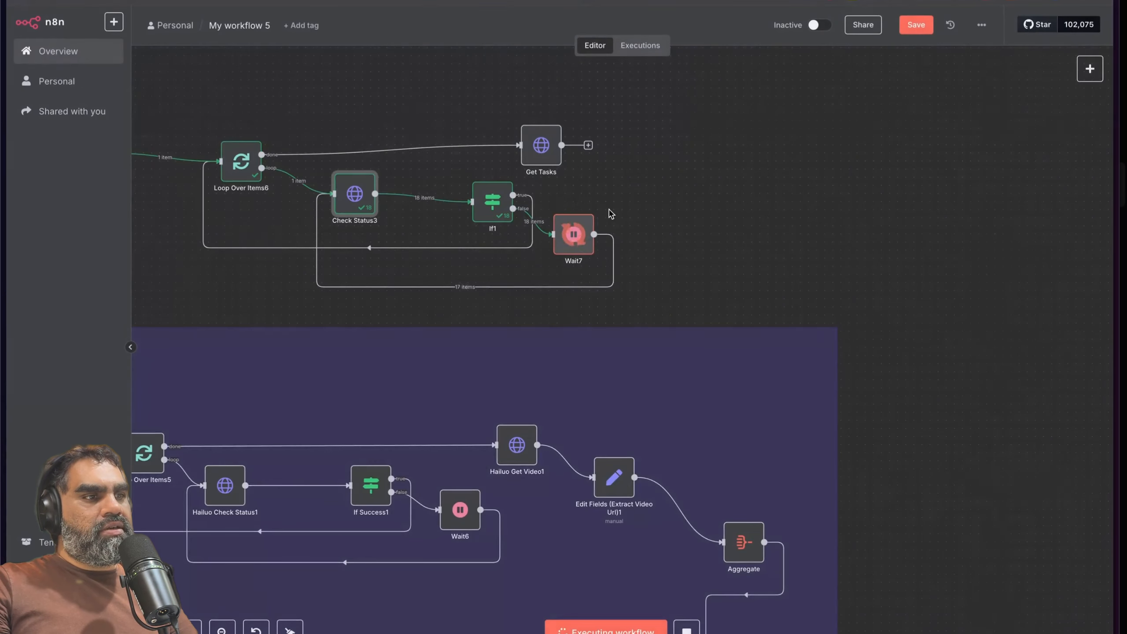
key("Escape")
double_click(580, 242)
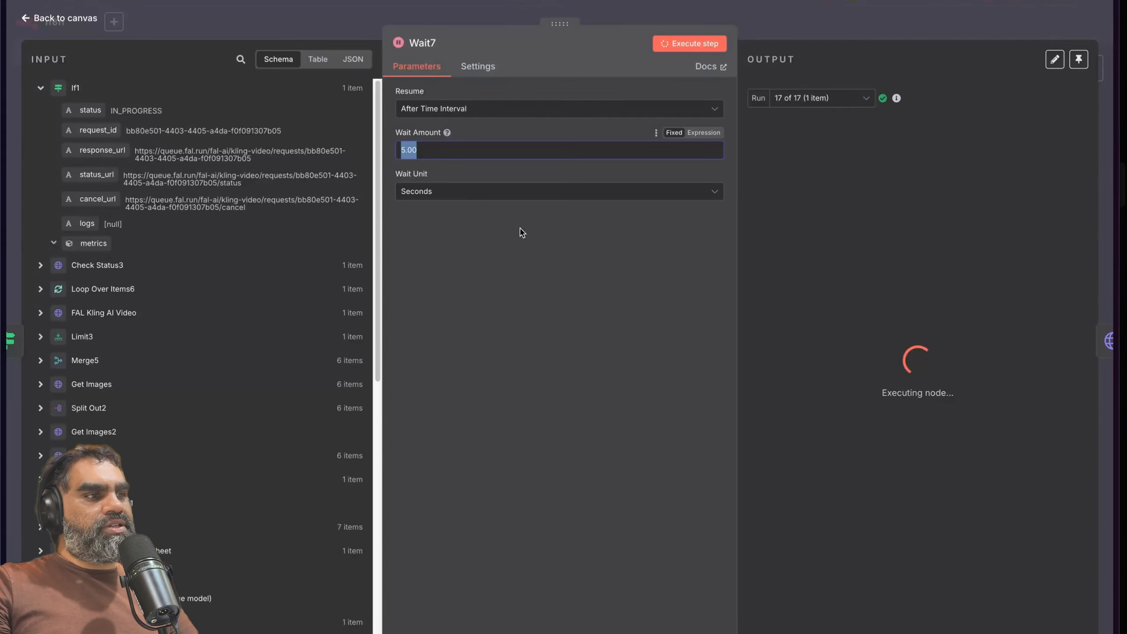
key("Escape")
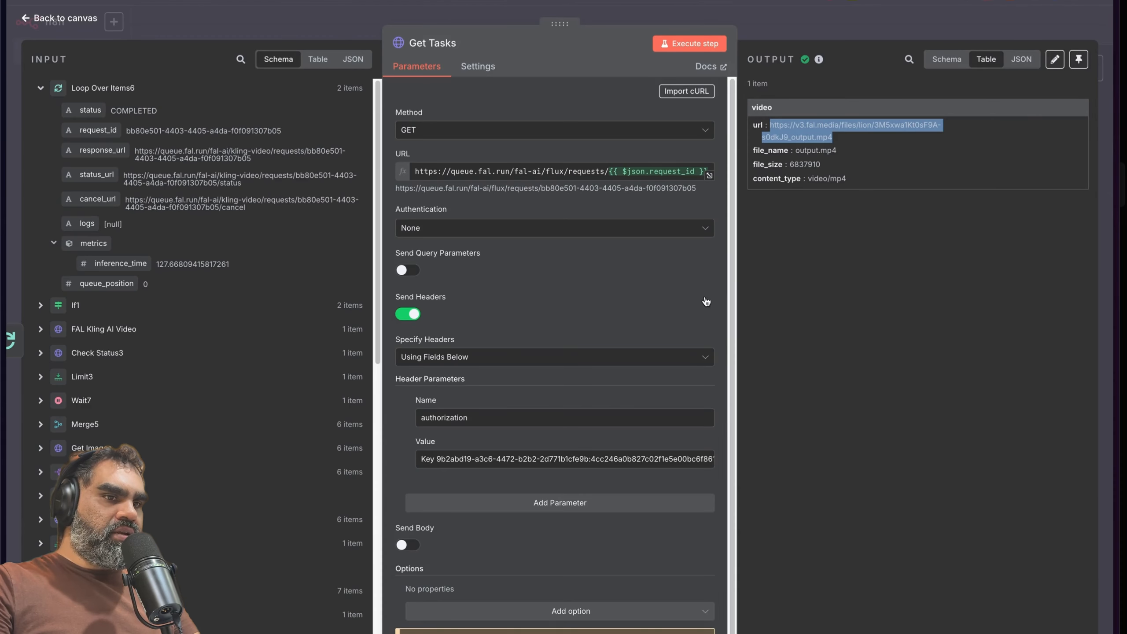
Step: Copy the video URL from the Get Tasks node's output and open it in a new browser tab
left_click(810, 6)
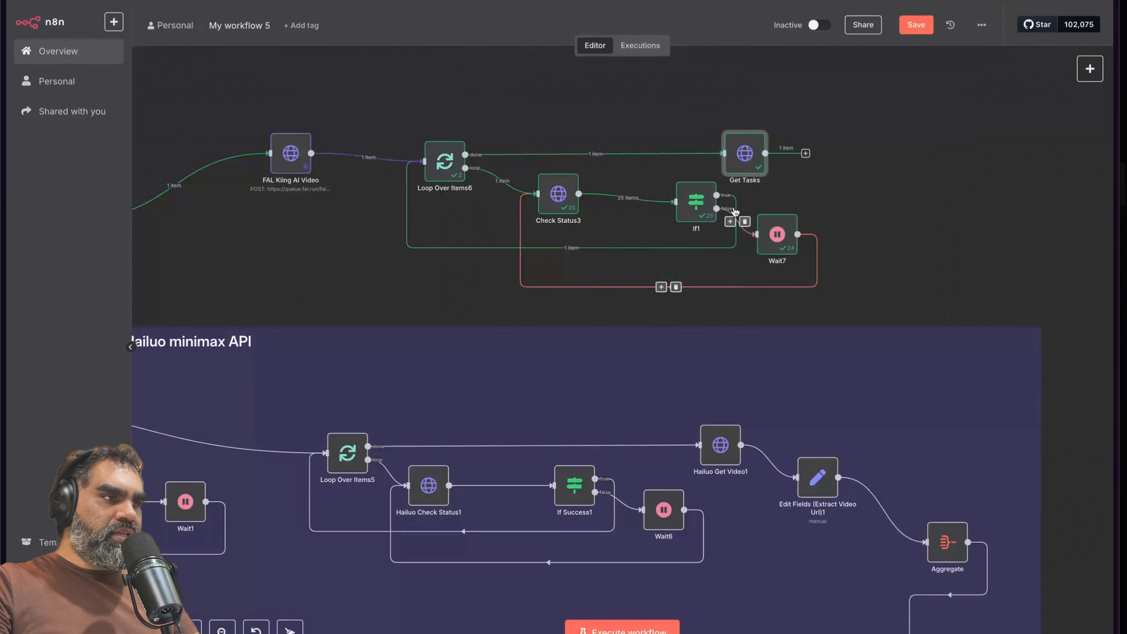
scroll(735, 213, "right", 5)
double_click(646, 152)
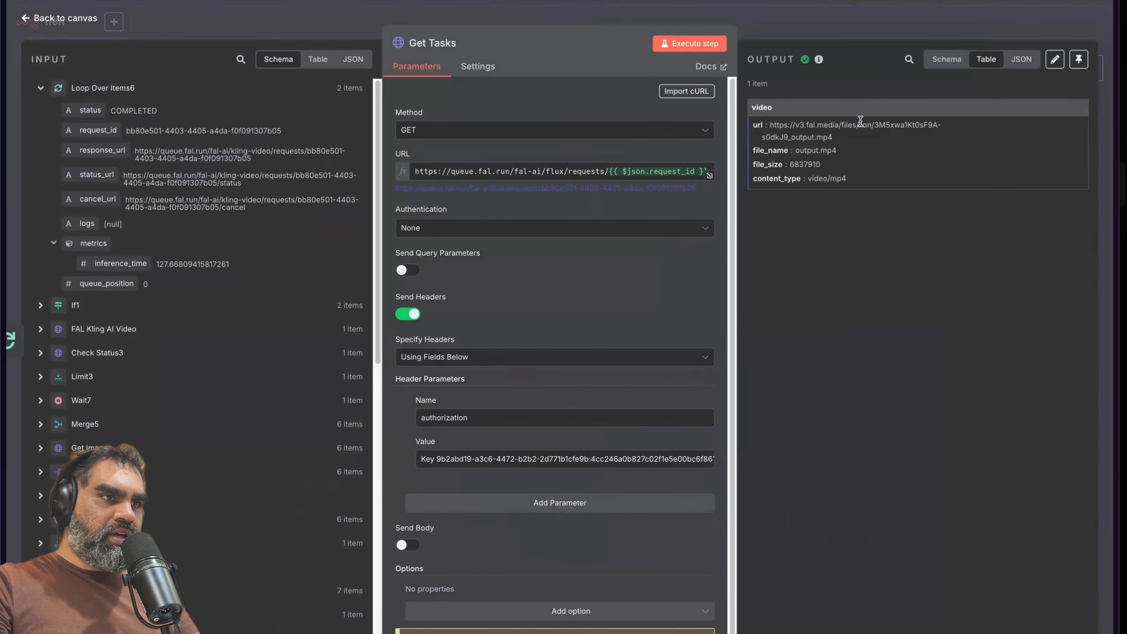
left_click_drag(843, 140, 777, 127)
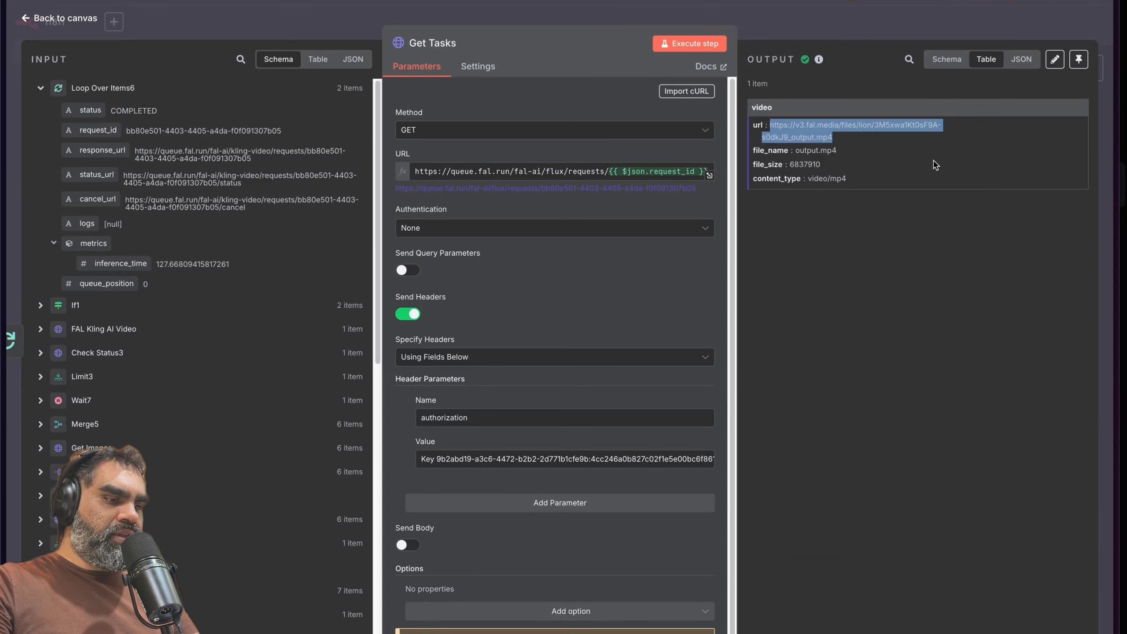
key("super+t")
type("https://v3.fal.media/files/lion/3M5xwa1Kt0sF9A-s0dkJ9_output.mp4")
key("Return")
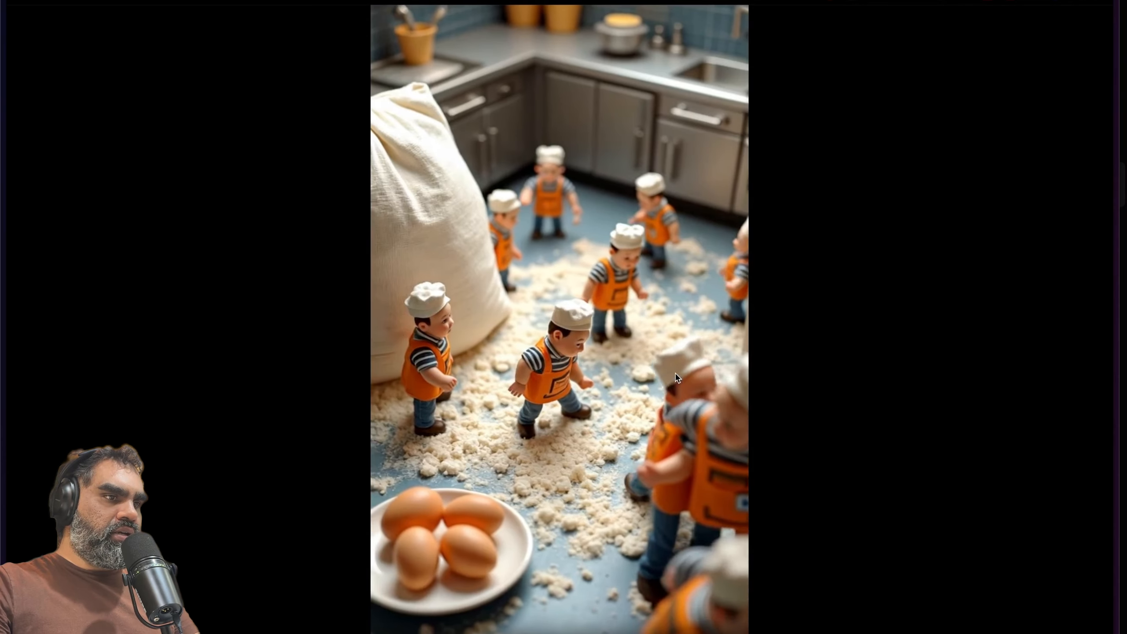
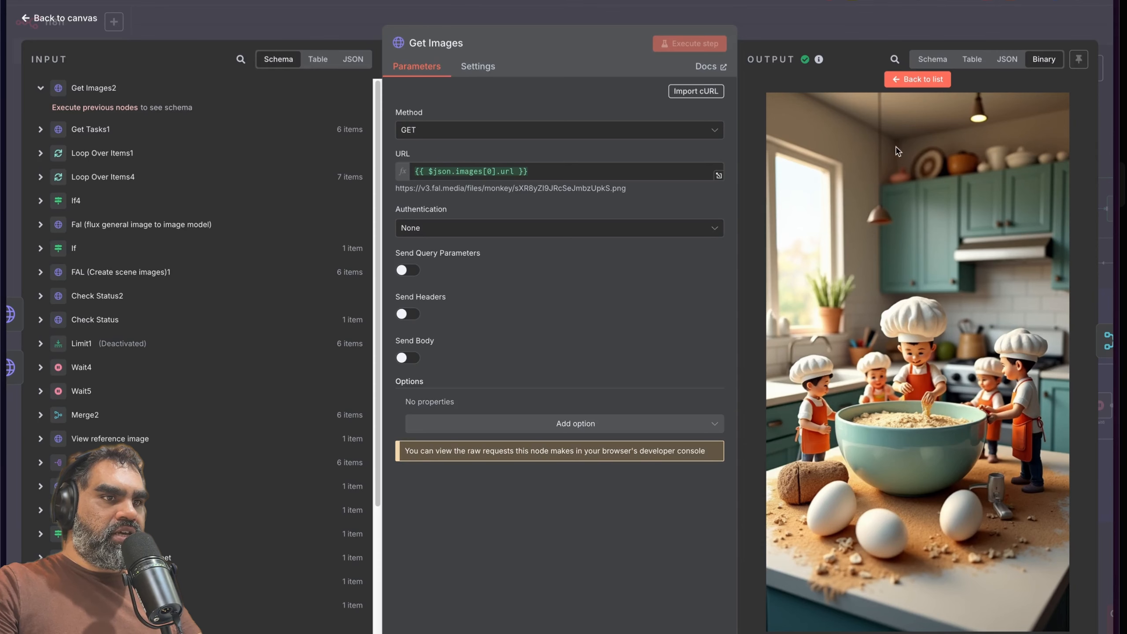
Step: Preview several generated scene images in the Get Images output and the MP4 file in the HTTP Request node's output
left_click(917, 79)
left_click(810, 469)
left_click(917, 79)
left_click(810, 232)
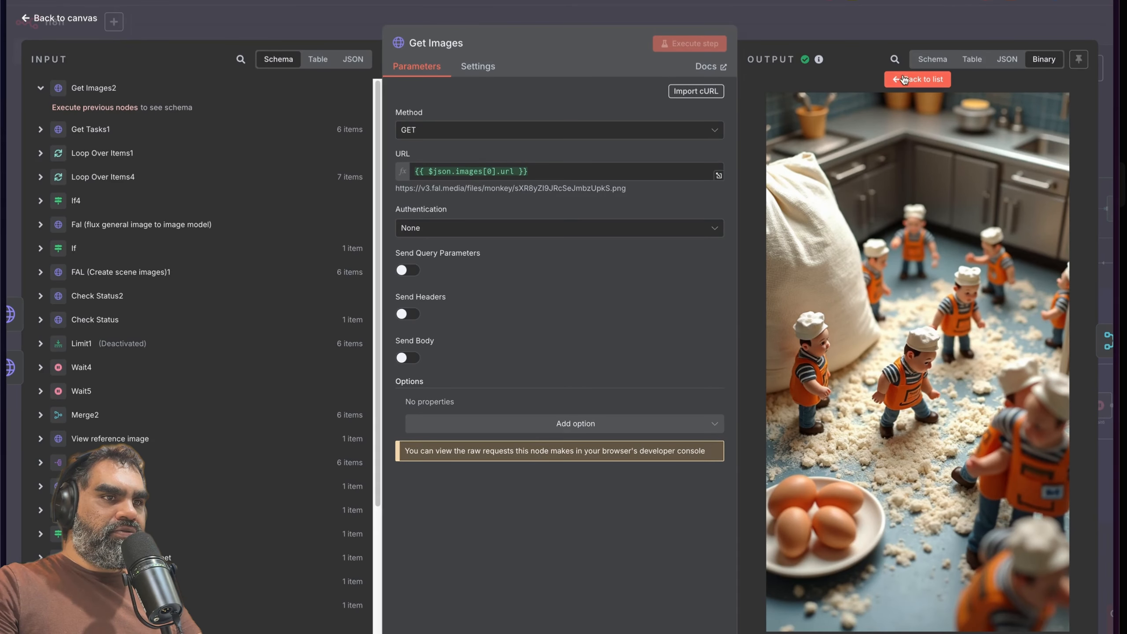
left_click(917, 79)
left_click(894, 441)
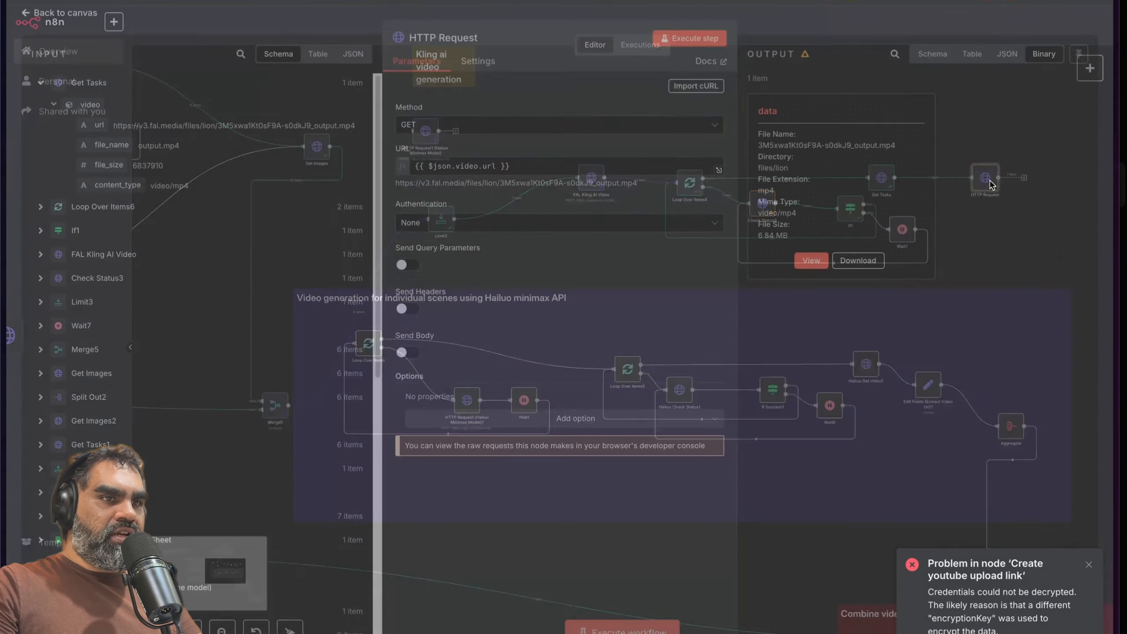
left_click(811, 265)
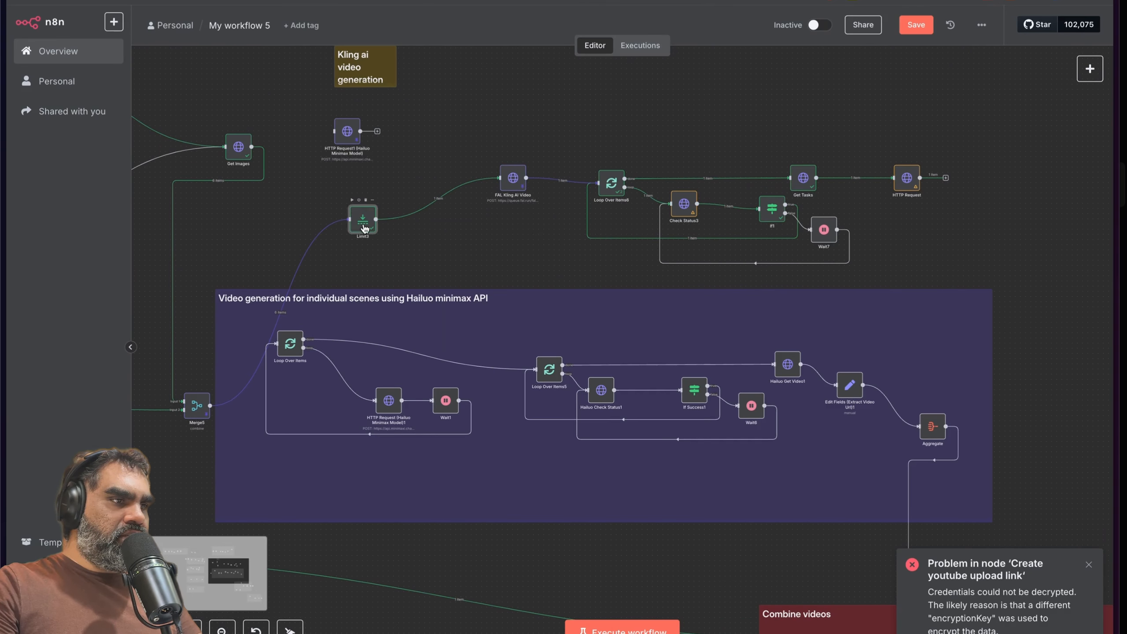
Step: Deactivate the Limit3 node ahead of FAL Kling AI Video and save the workflow
key("d")
scroll(377, 257, "left", 5)
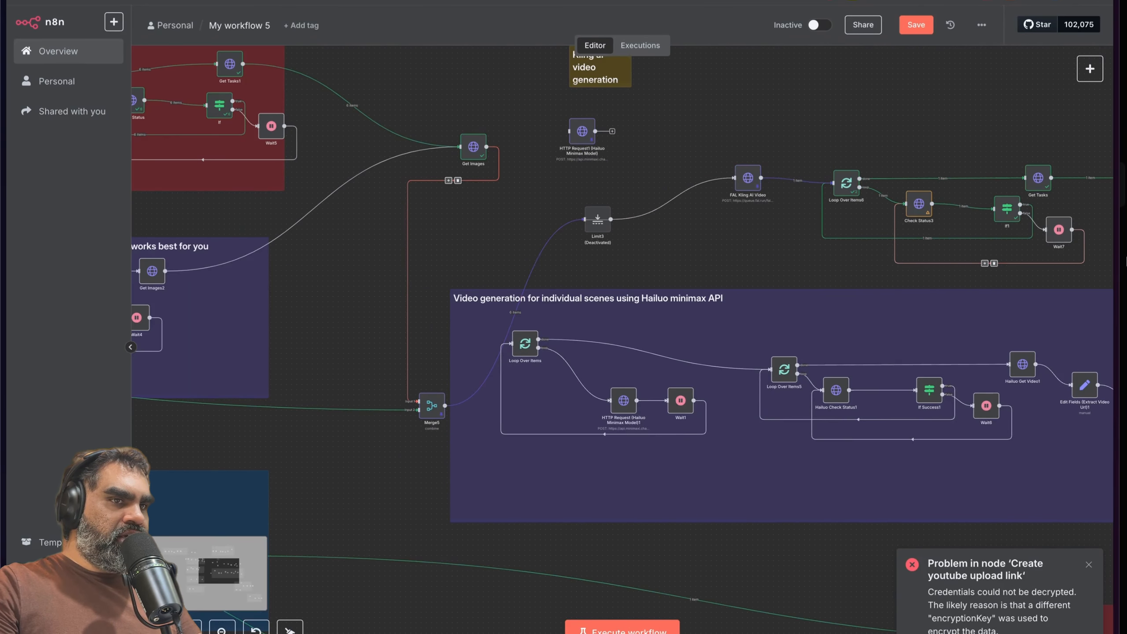
key("ctrl+s")
Step: Search the web for "flux general image to image" in a new tab and open fal.ai's flux-general/image-to-image model page
scroll(750, 289, "left", 10)
scroll(749, 289, "up", 3)
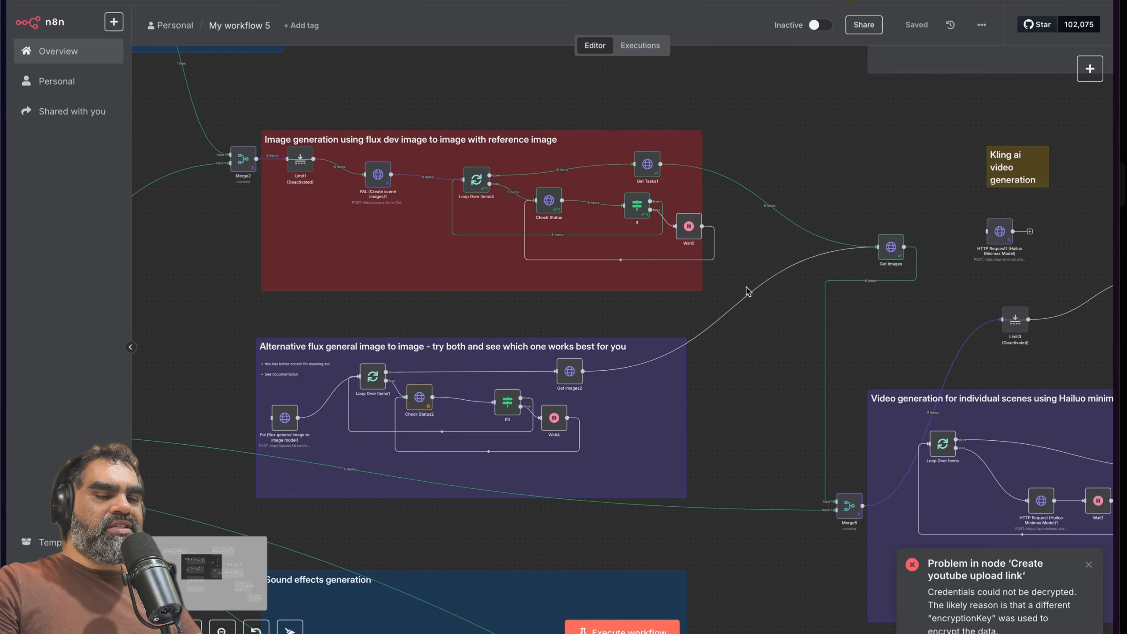
left_click_drag(232, 296, 726, 523)
left_click(759, 428)
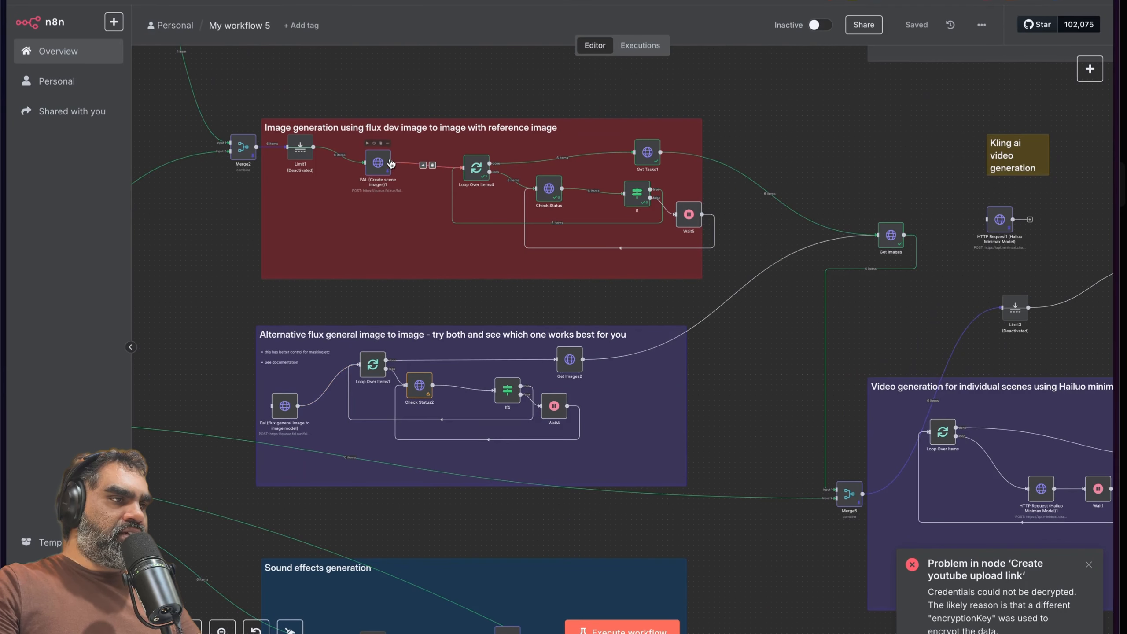
key("super+t")
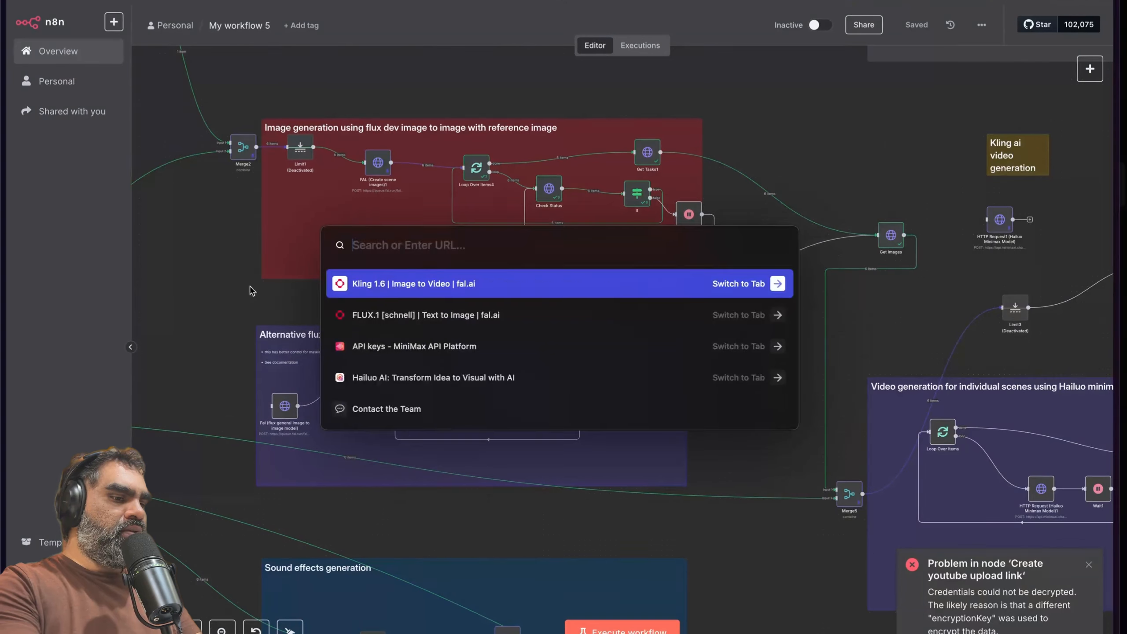
type("flux general image to ")
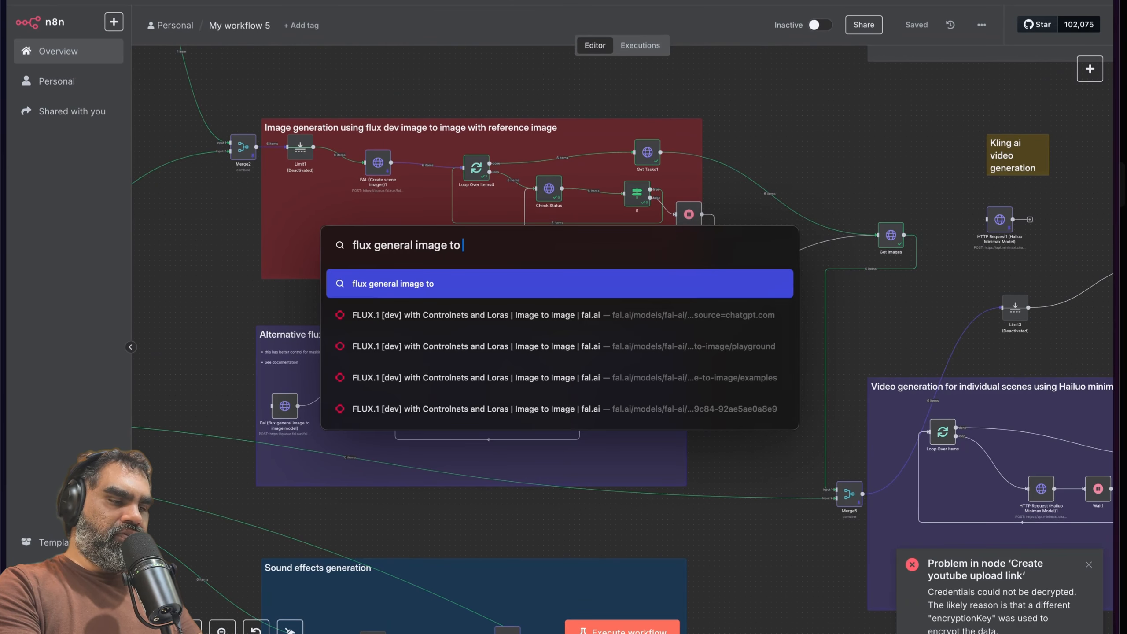
type("image")
key("Return")
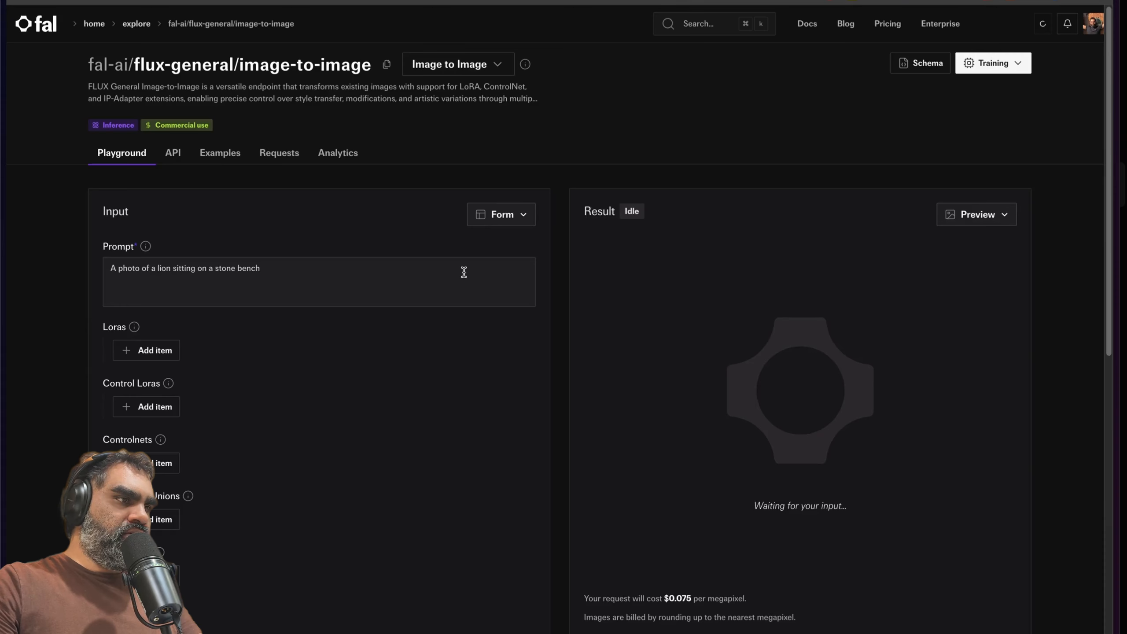
Step: Examine the flux-general/image-to-image model's prompt examples and its playground inputs, including the ControlNet unions and image URL
scroll(340, 403, "down", 8)
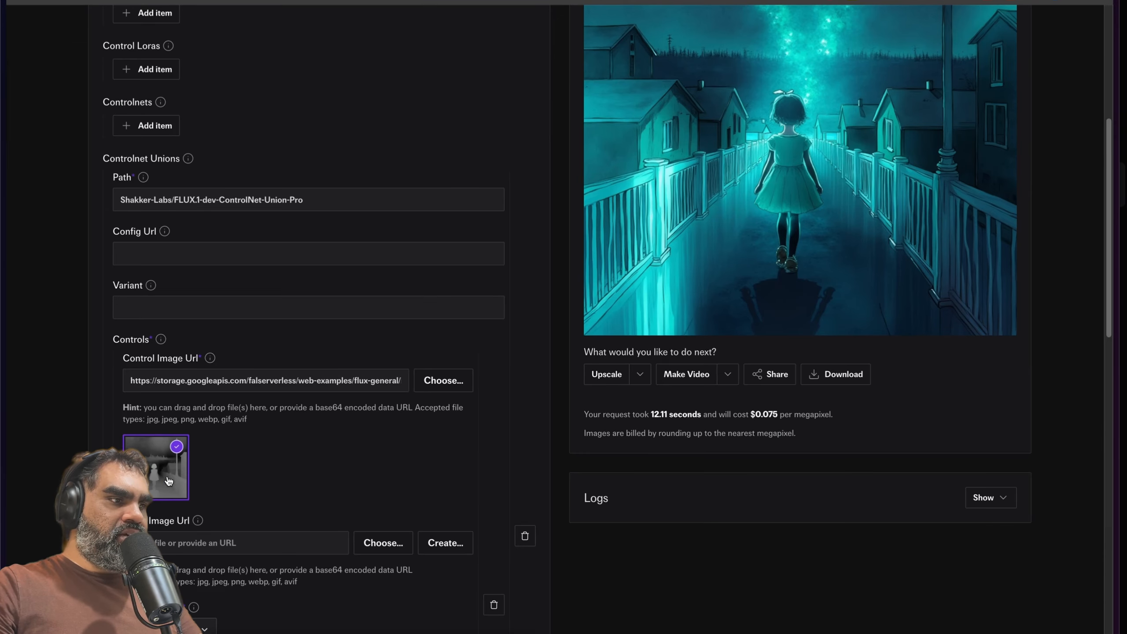
scroll(563, 311, "up", 1)
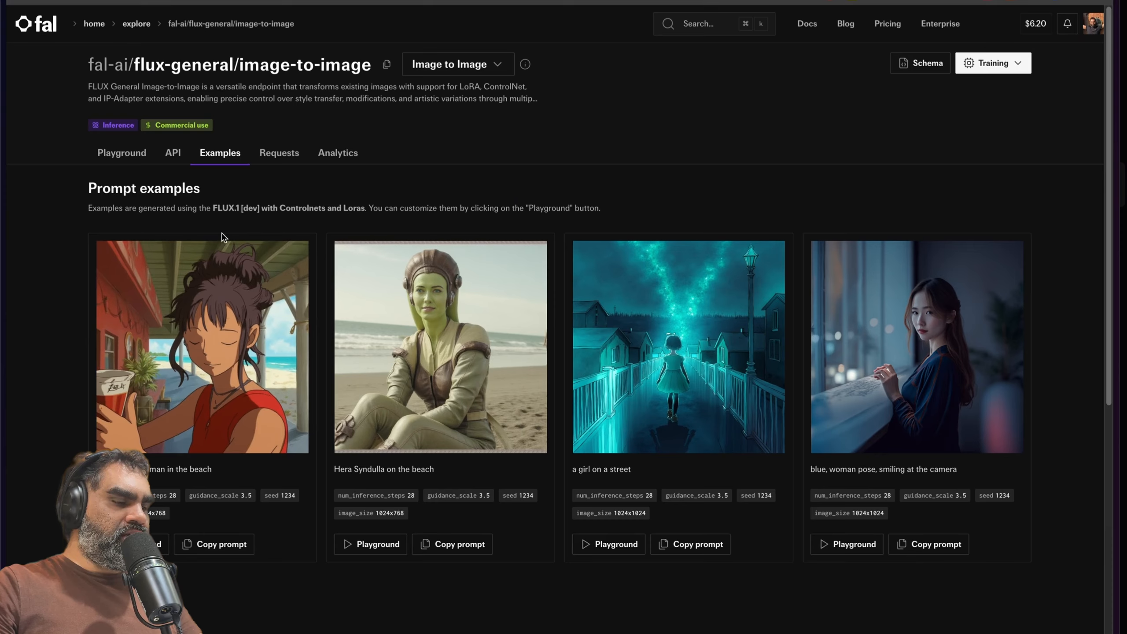
scroll(182, 397, "down", 1)
scroll(182, 398, "up", 1)
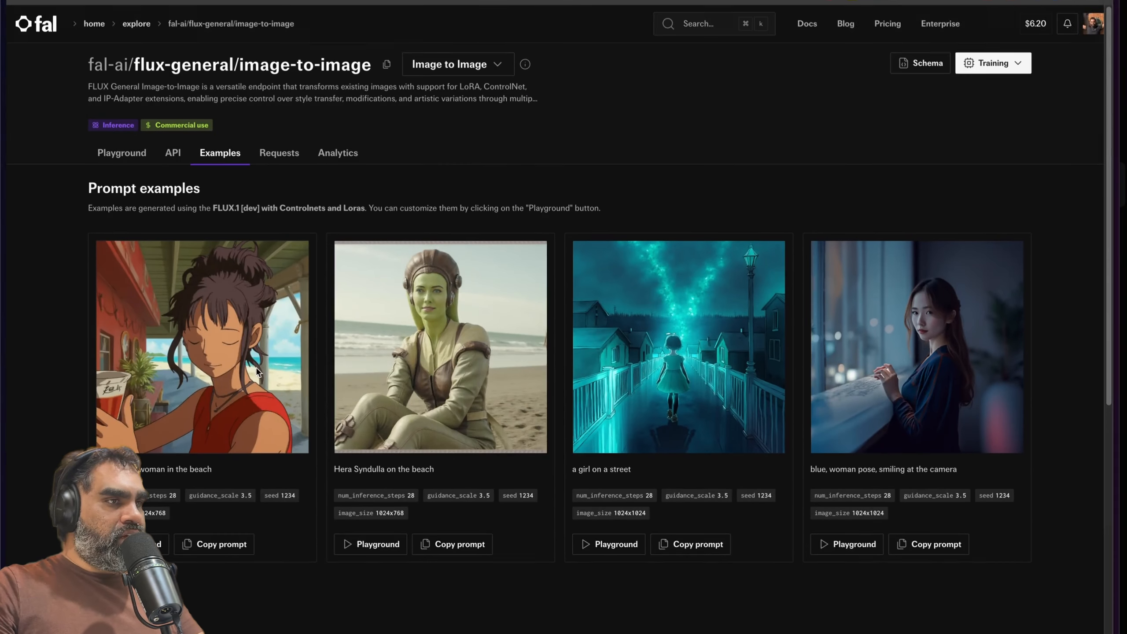
left_click(134, 159)
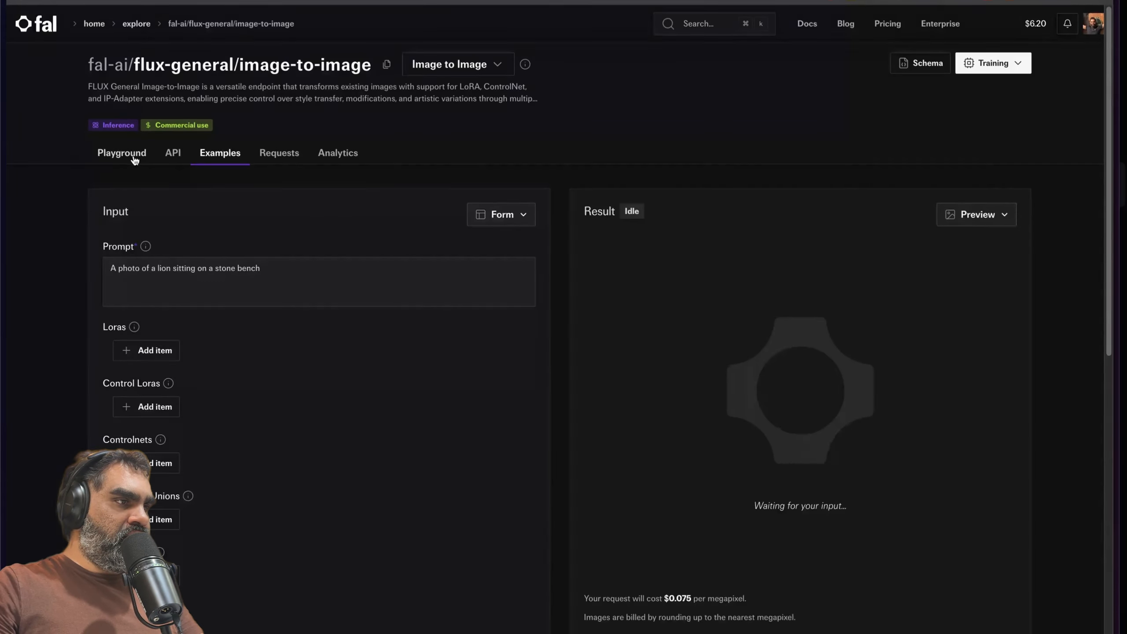
scroll(229, 391, "down", 8)
triple_click(166, 347)
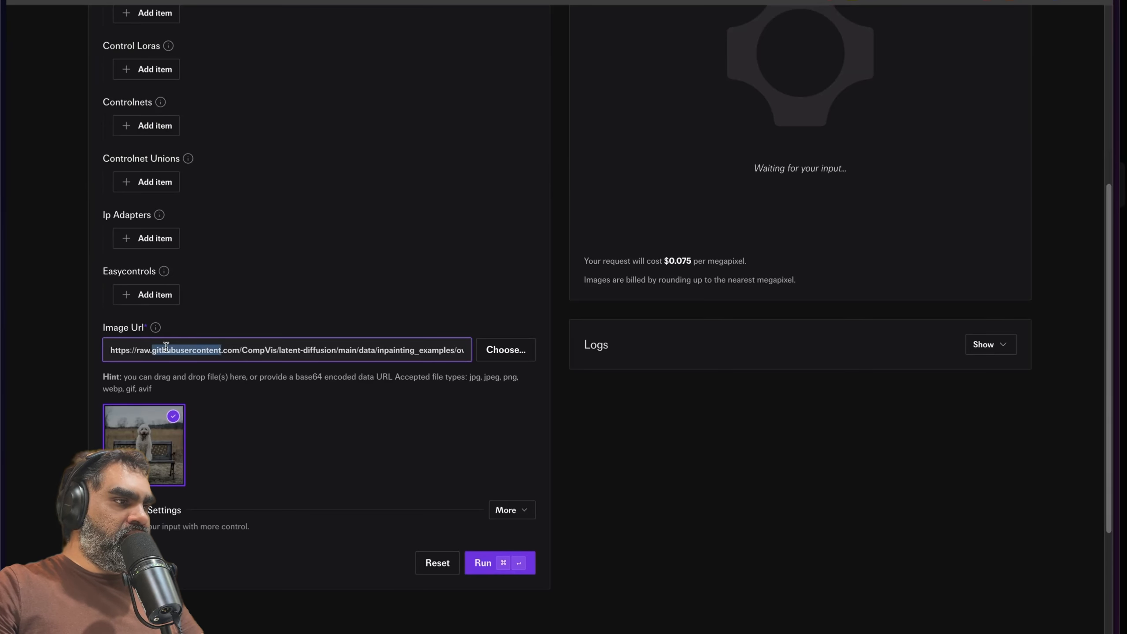
scroll(335, 328, "up", 4)
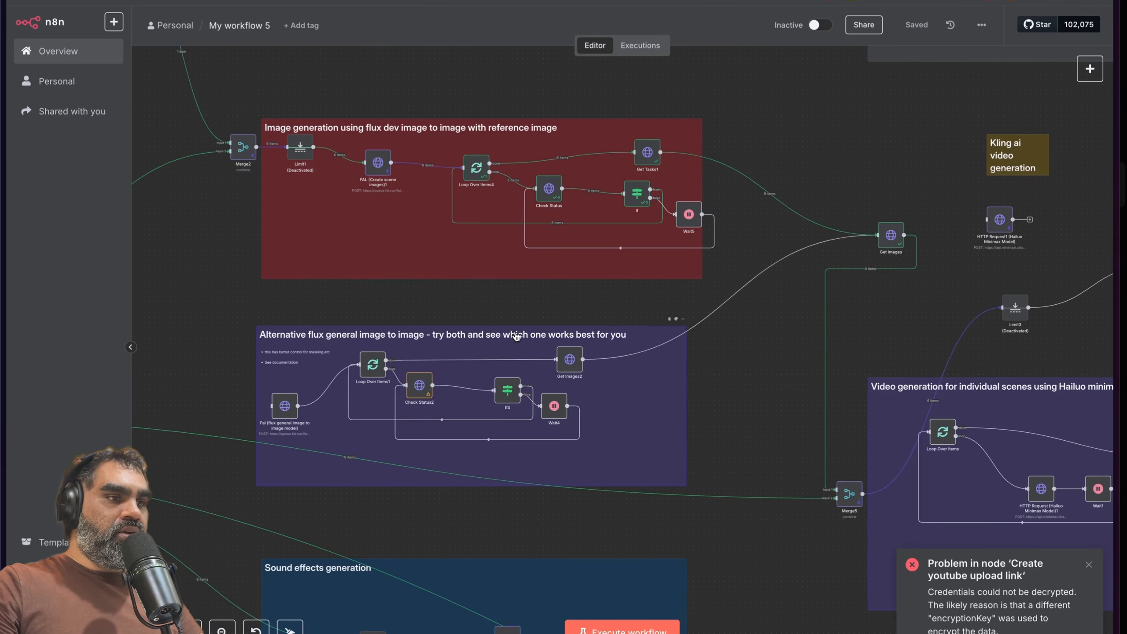
Step: Return to the n8n workflow and execute it to generate Kling videos for all the scenes
scroll(516, 336, "right", 10)
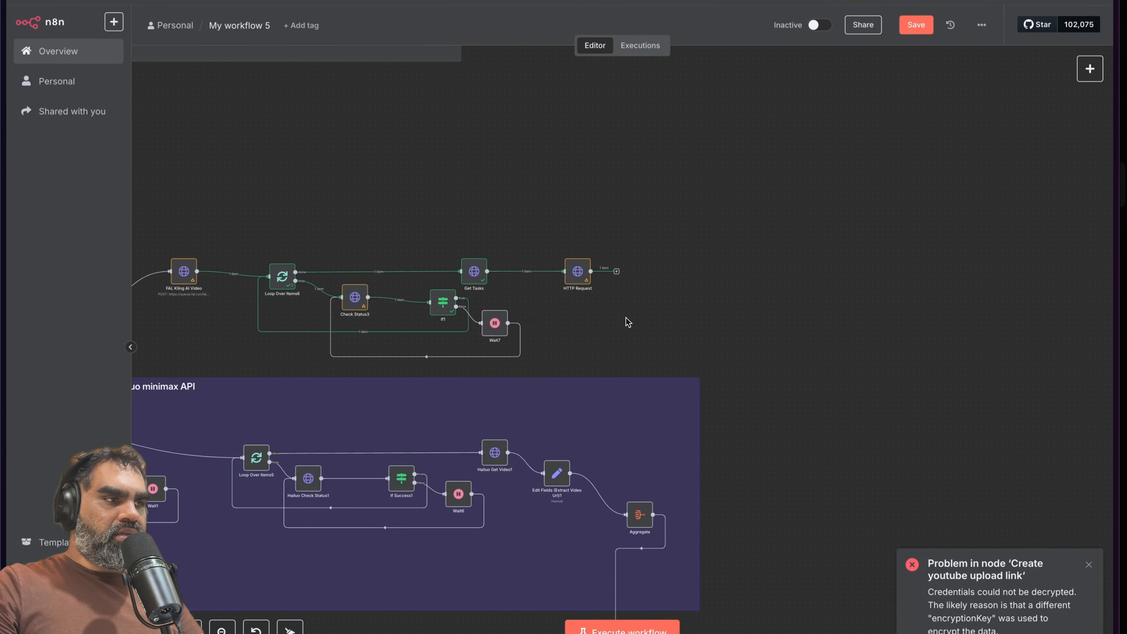
key("ctrl+Return")
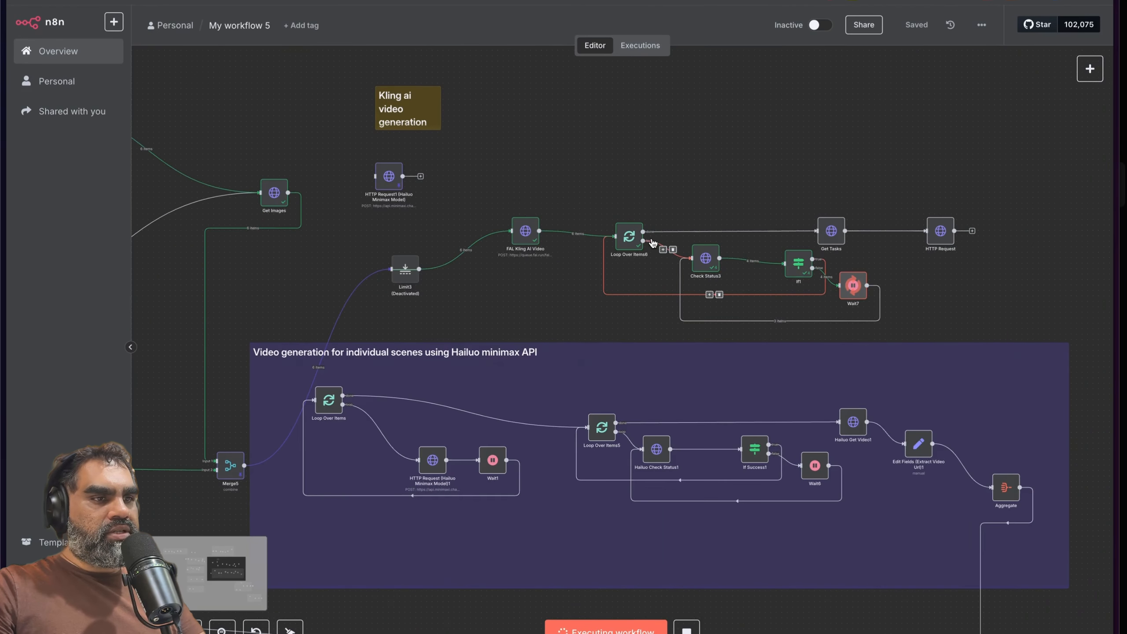
scroll(674, 249, "up", 3)
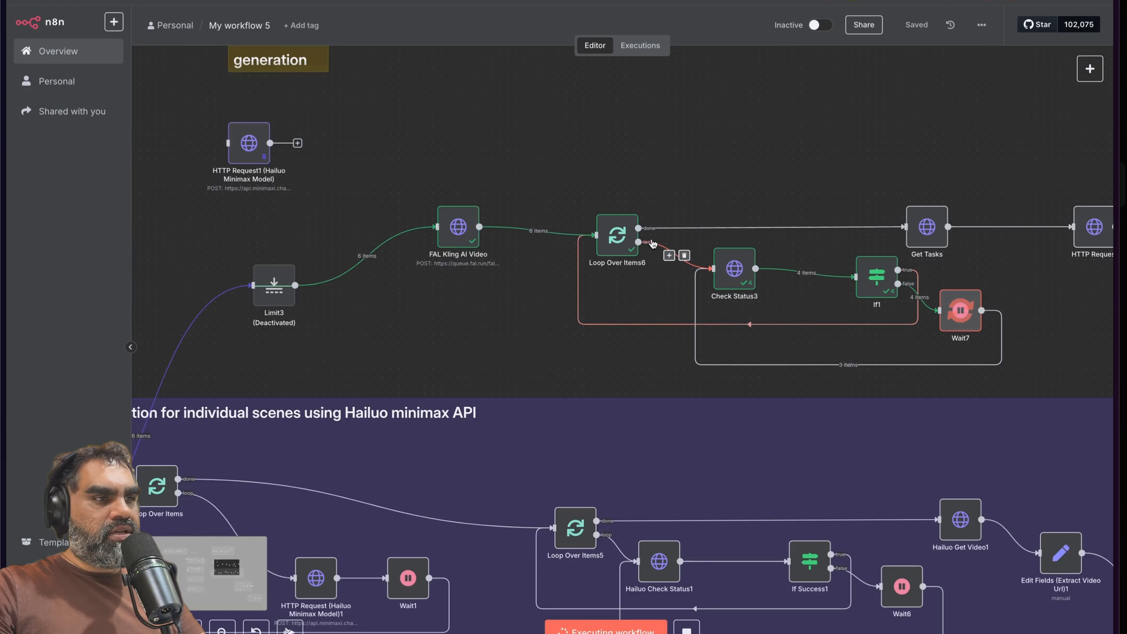
Step: Pin the output data of the FAL Kling AI Video node
right_click(444, 243)
left_click(463, 340)
scroll(901, 236, "down", 2)
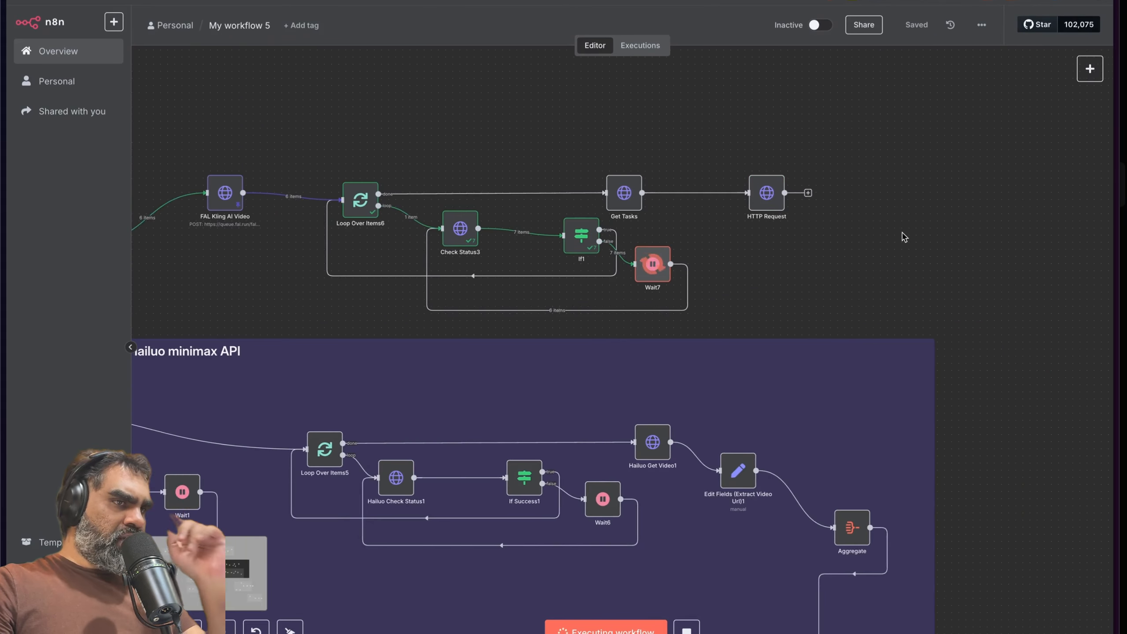
scroll(901, 237, "right", 6)
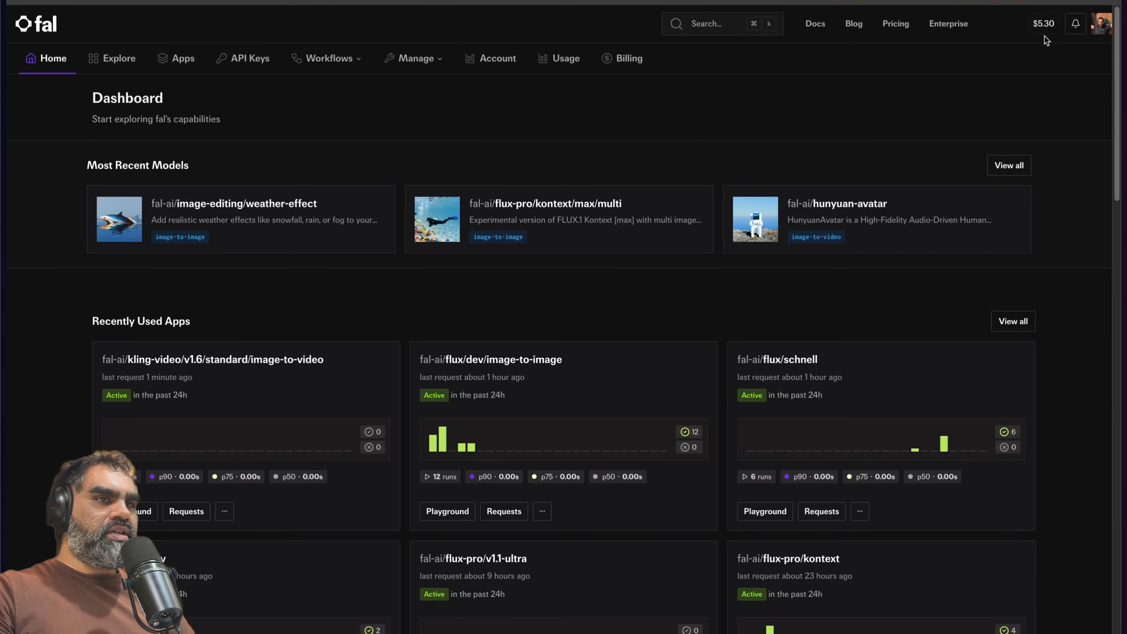
Step: Calculate the average cost per video in Spotlight with the expression (6.42-5.30)/7
key("super+k")
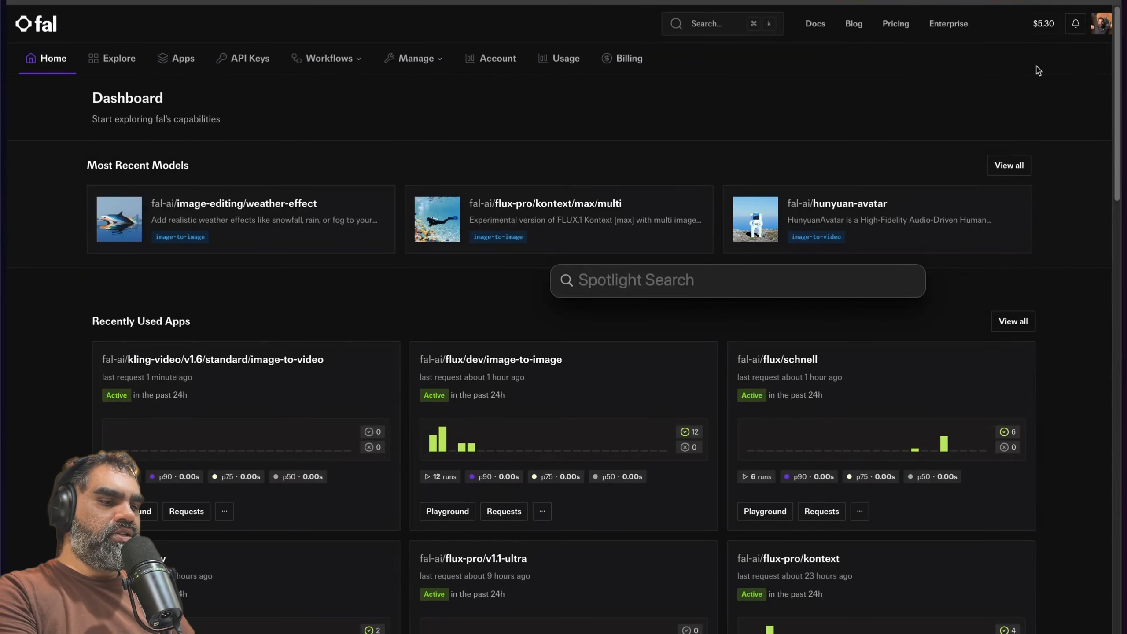
type("6.42-")
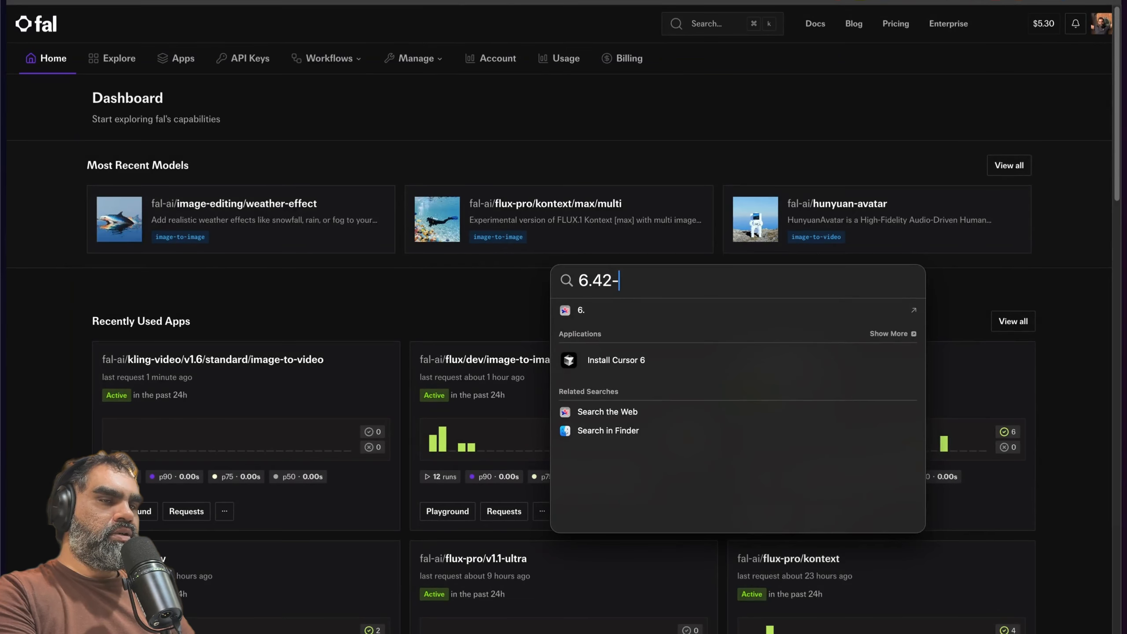
type("5.30")
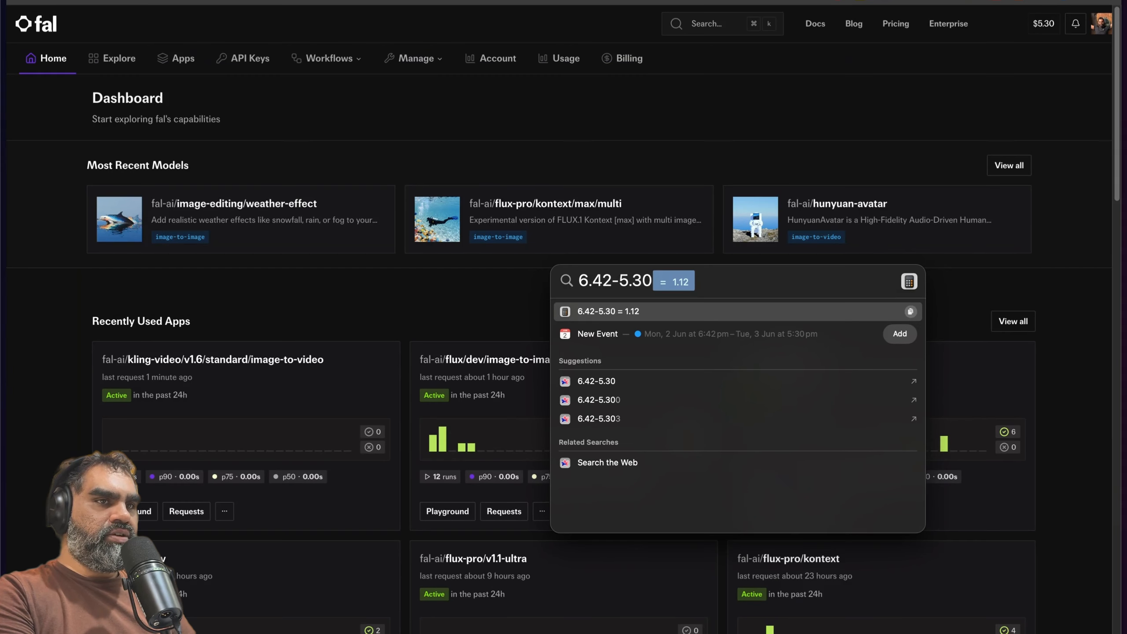
type("/")
key("Home")
type("(")
key("End")
key("BackSpace")
type(")/7")
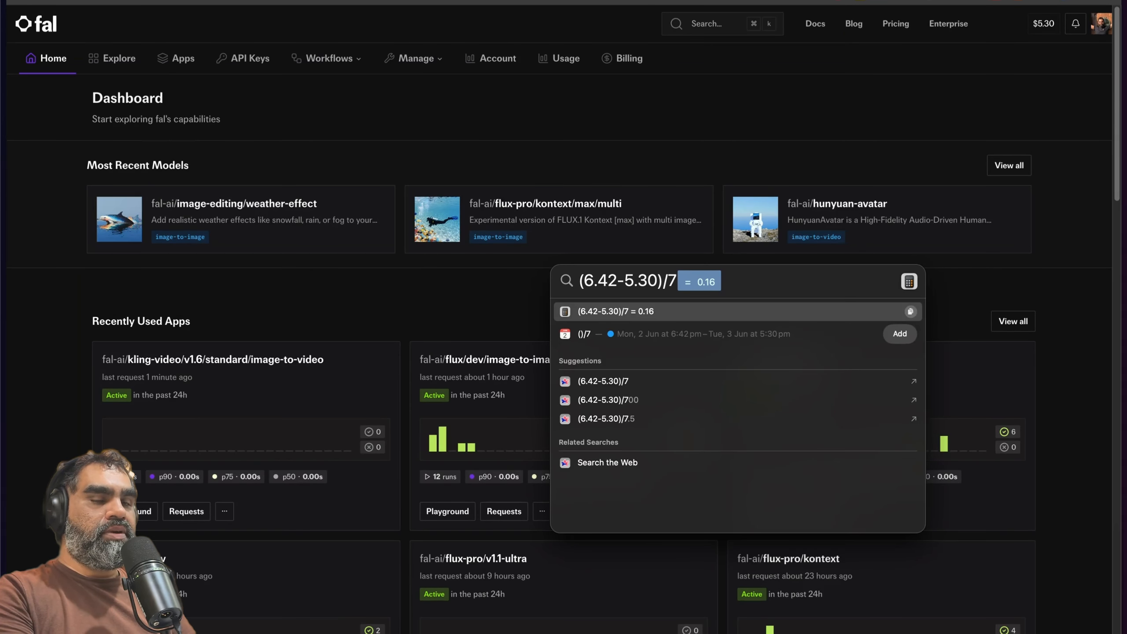
Step: Return to the n8n workflow and preview two of the generated videos in the HTTP Request node's binary output
key("Escape")
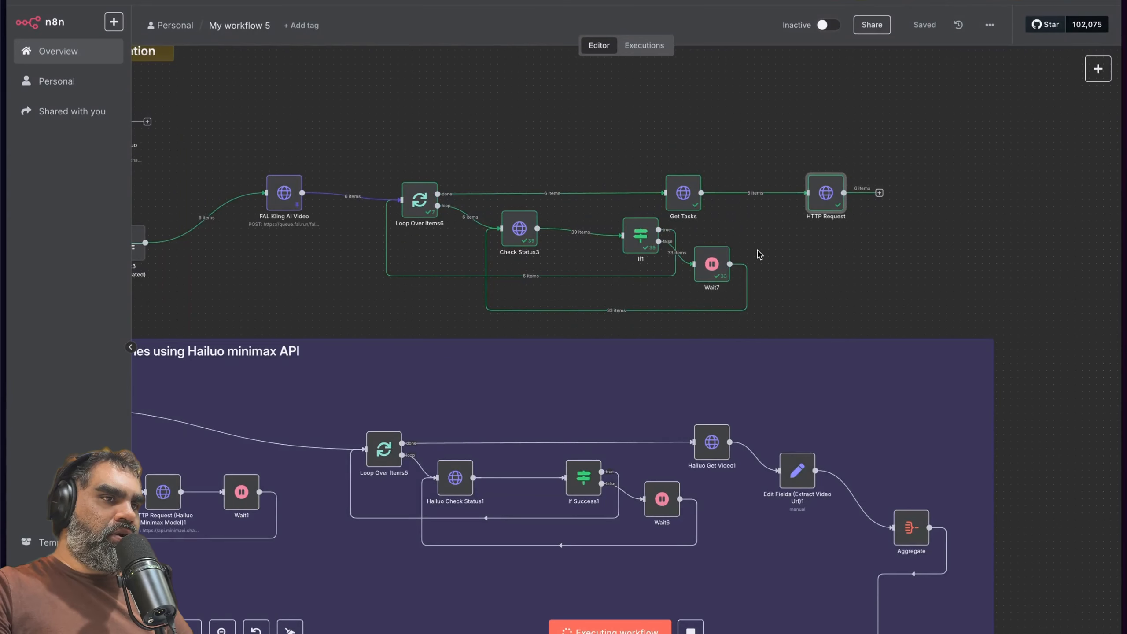
scroll(759, 255, "up", 2)
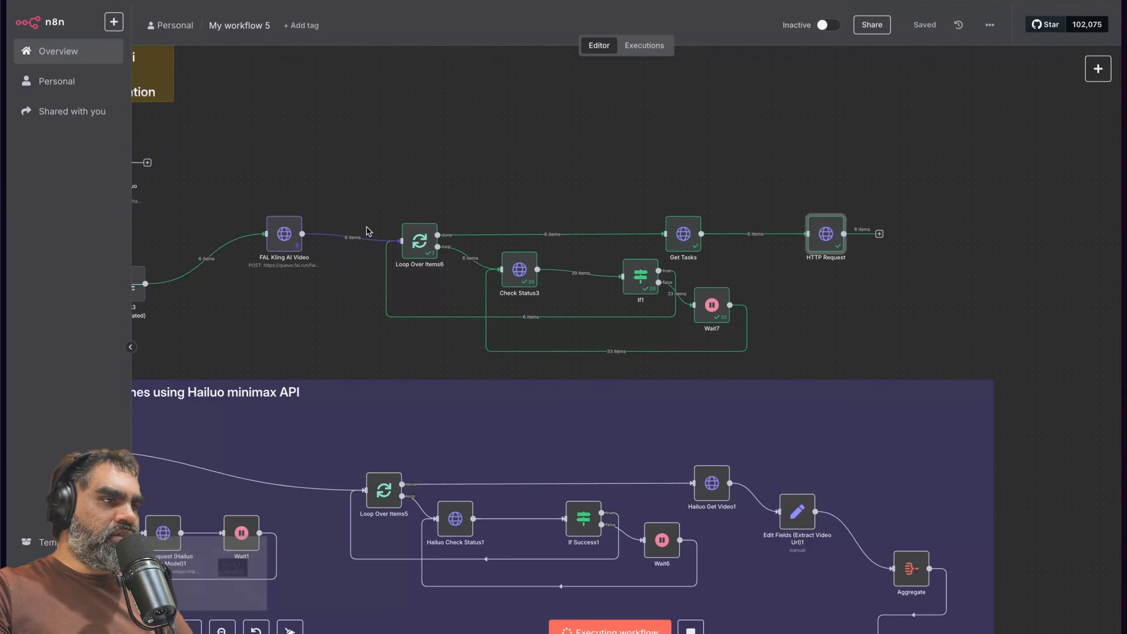
scroll(784, 246, "right", 3)
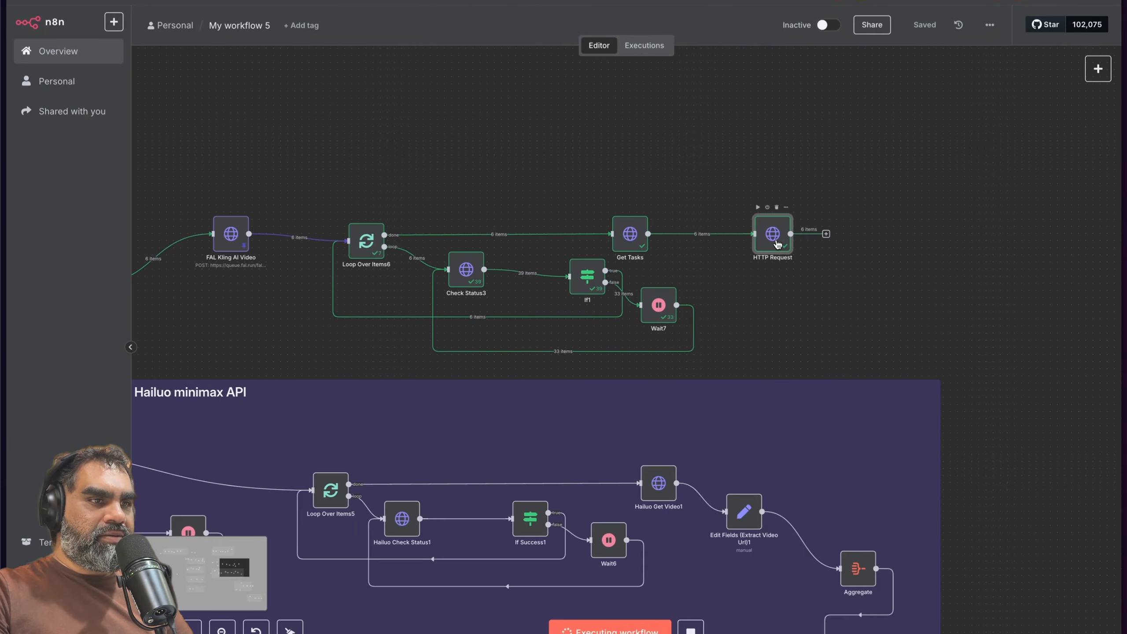
double_click(785, 247)
left_click(818, 296)
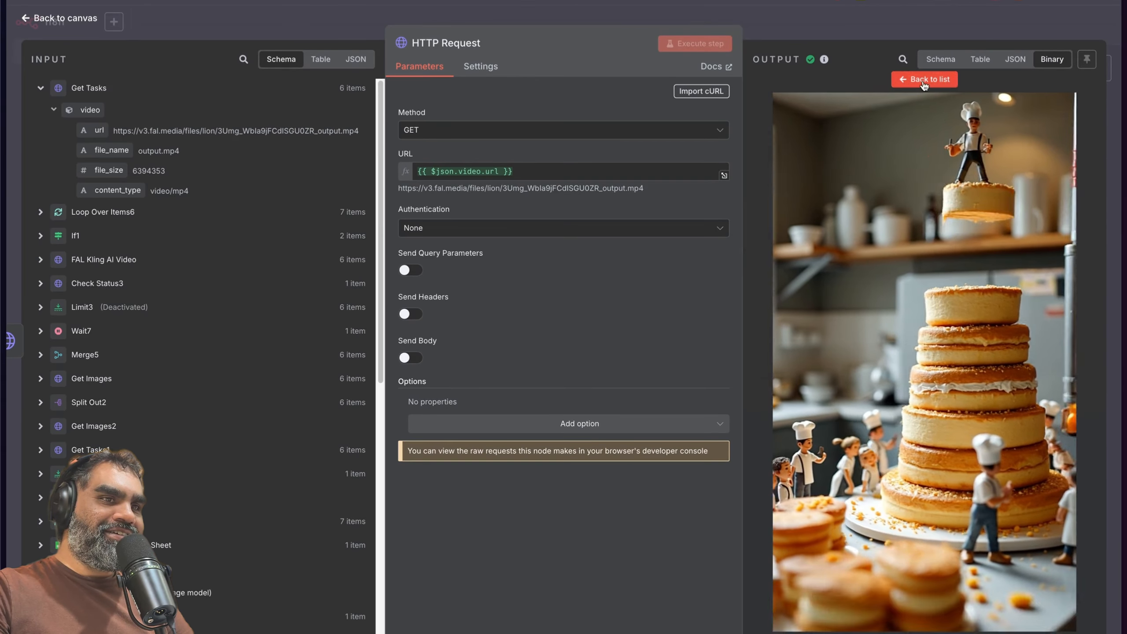
left_click(924, 81)
left_click(810, 360)
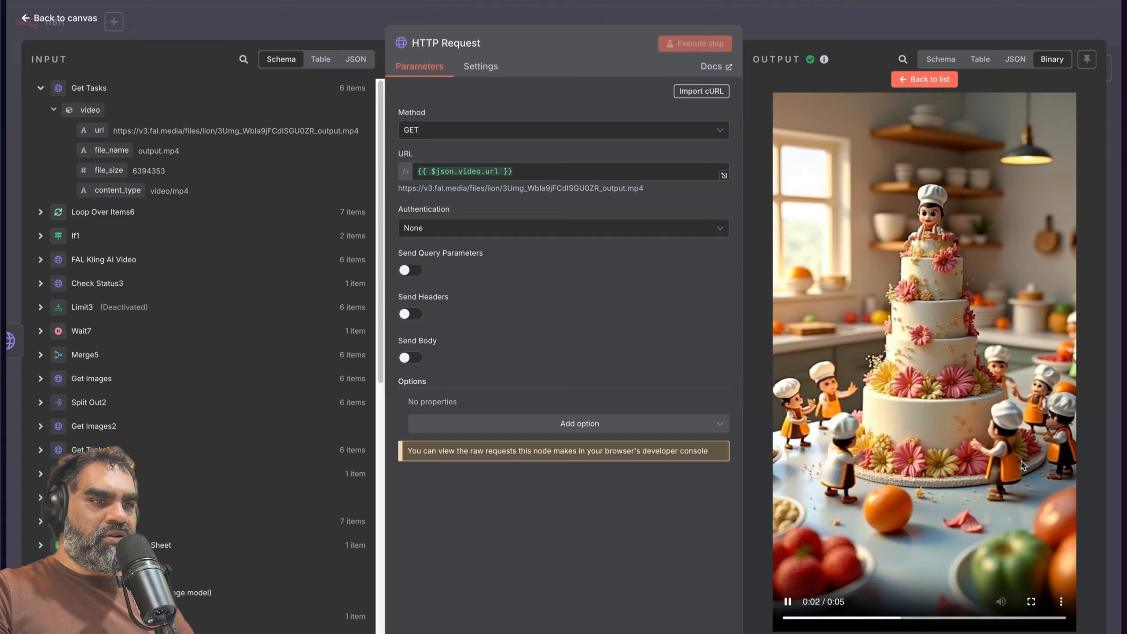
key("Escape")
Step: Check the remaining credit on the fal dashboard and calculate the cost per video in Spotlight with (6.42-4.85)/7
mouse_move(7, 463)
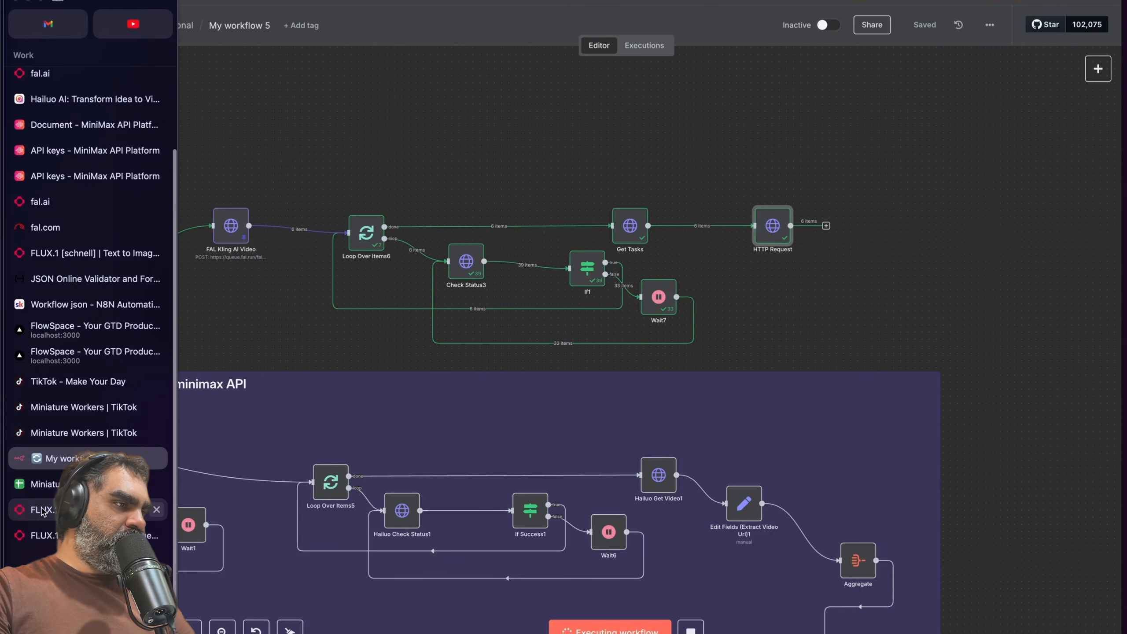
left_click(67, 204)
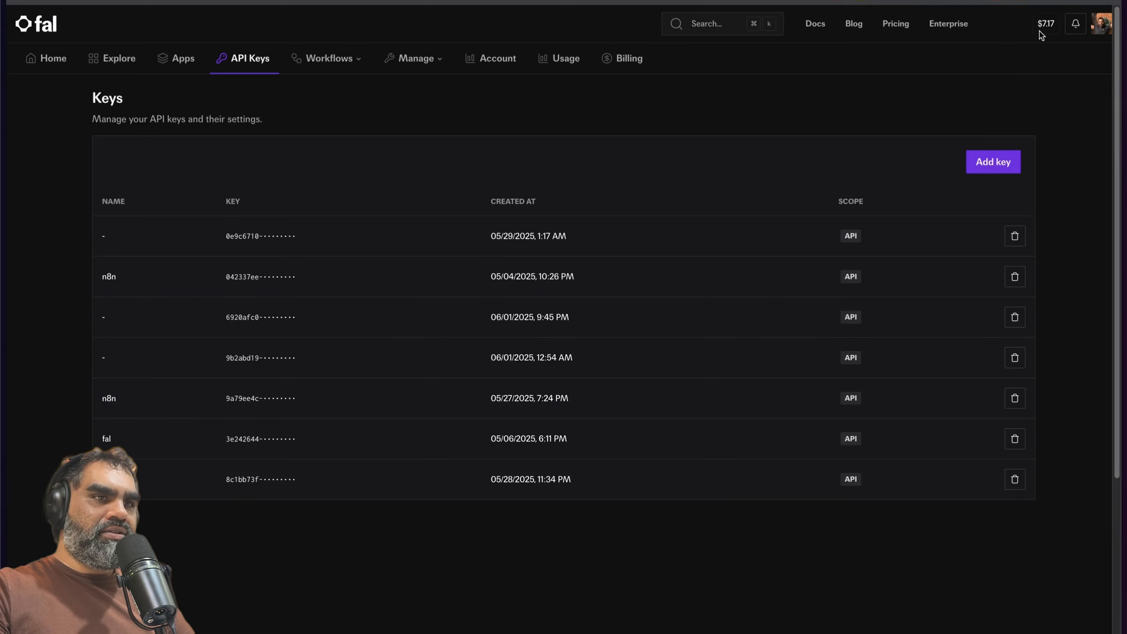
mouse_move(56, 259)
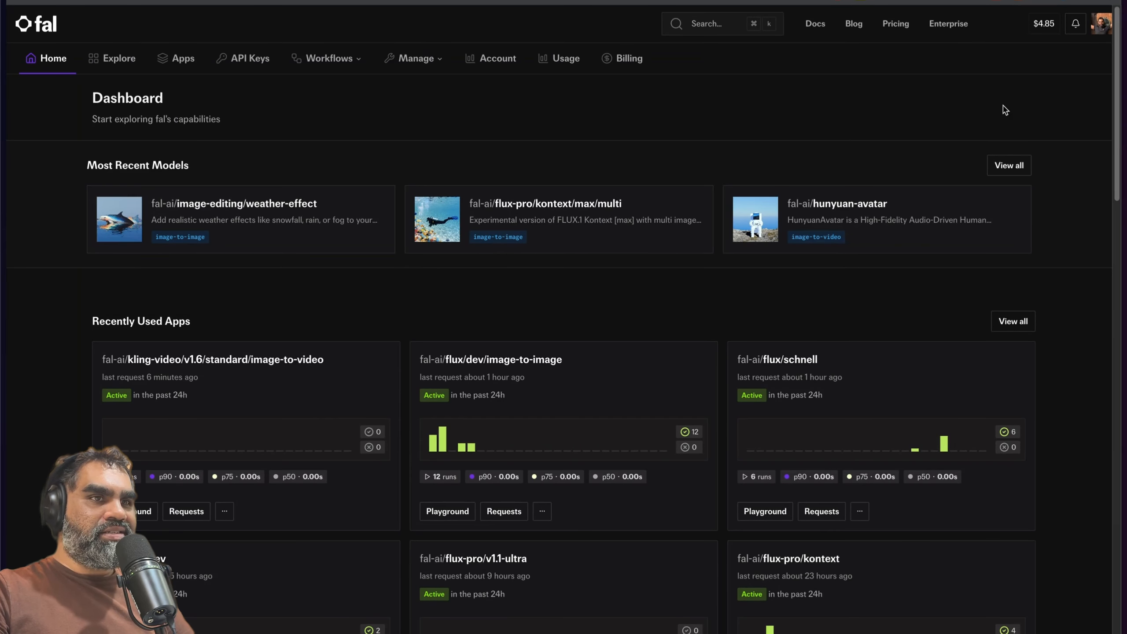
key("super+space")
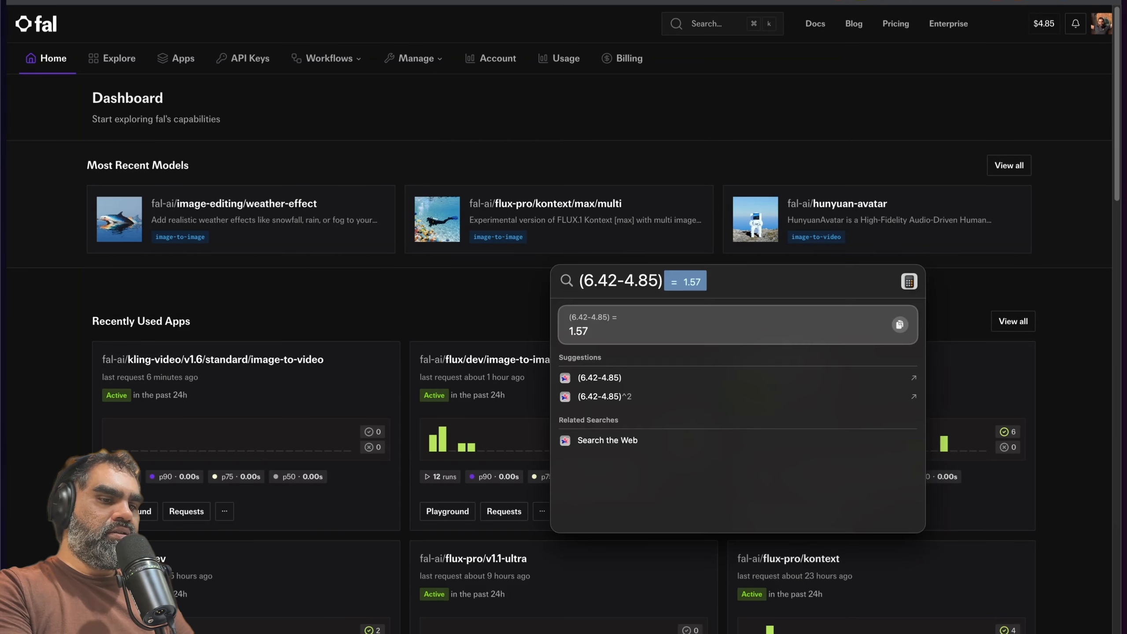
type("/7")
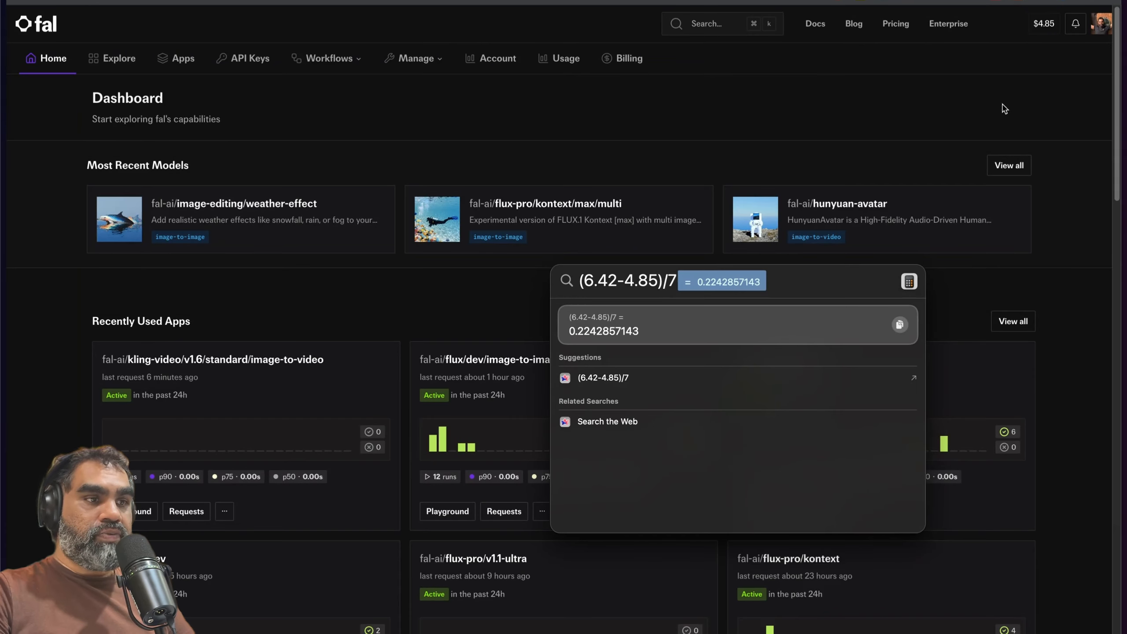
key("Escape")
key("Escape")
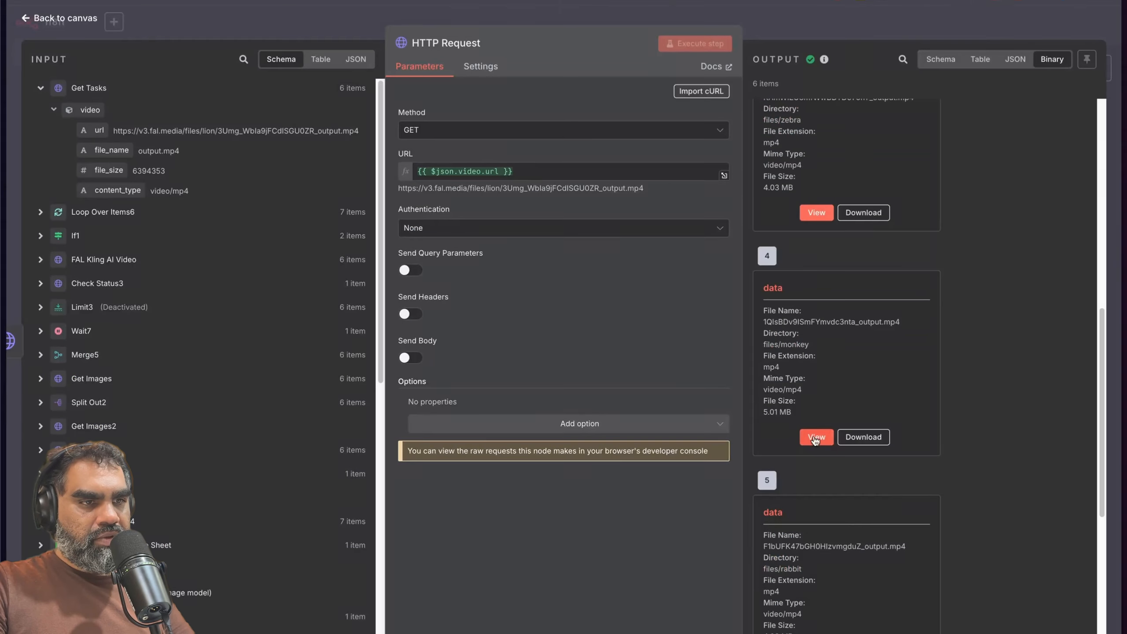
Step: Preview two more generated videos from the HTTP Request node's output in n8n, starting with item 4
left_click(815, 437)
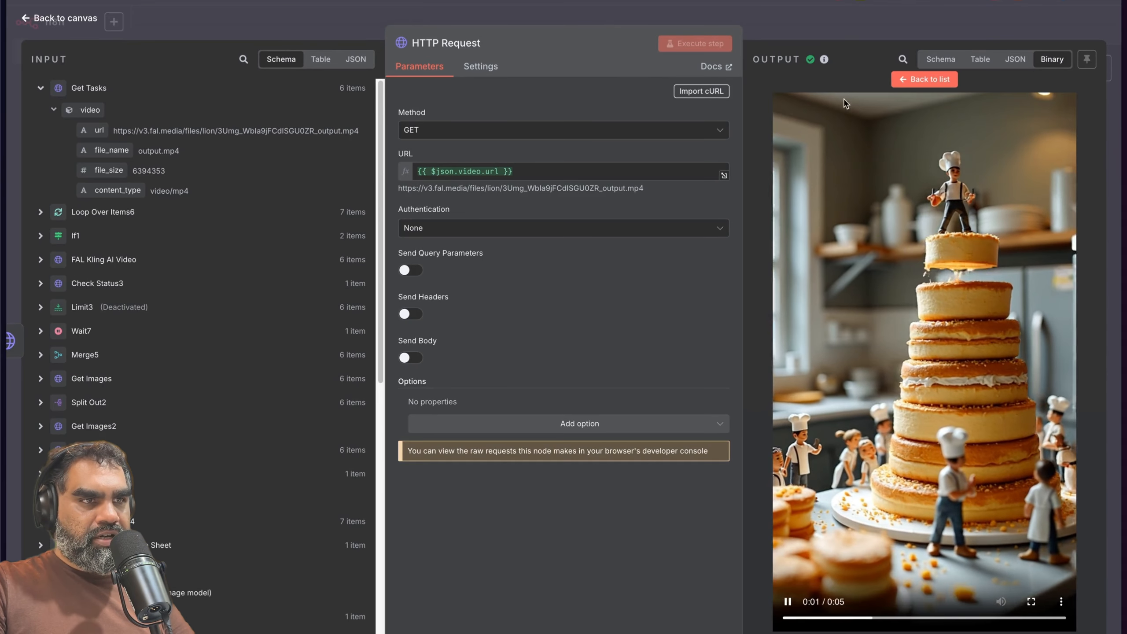
left_click(924, 78)
scroll(865, 548, "down", 1)
left_click(818, 573)
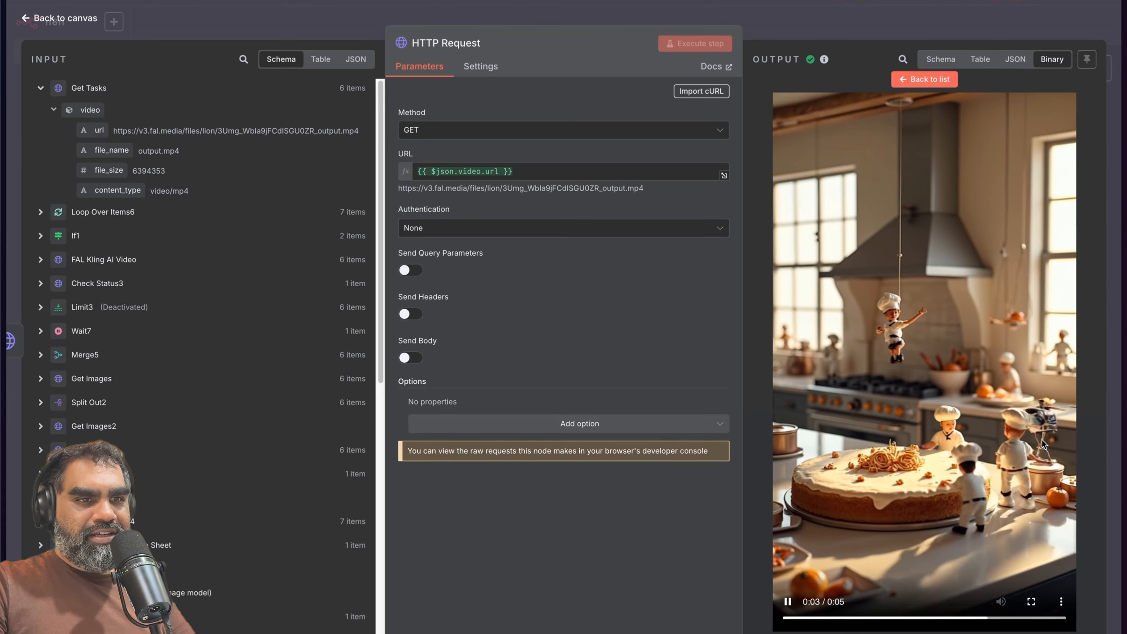
key("Escape")
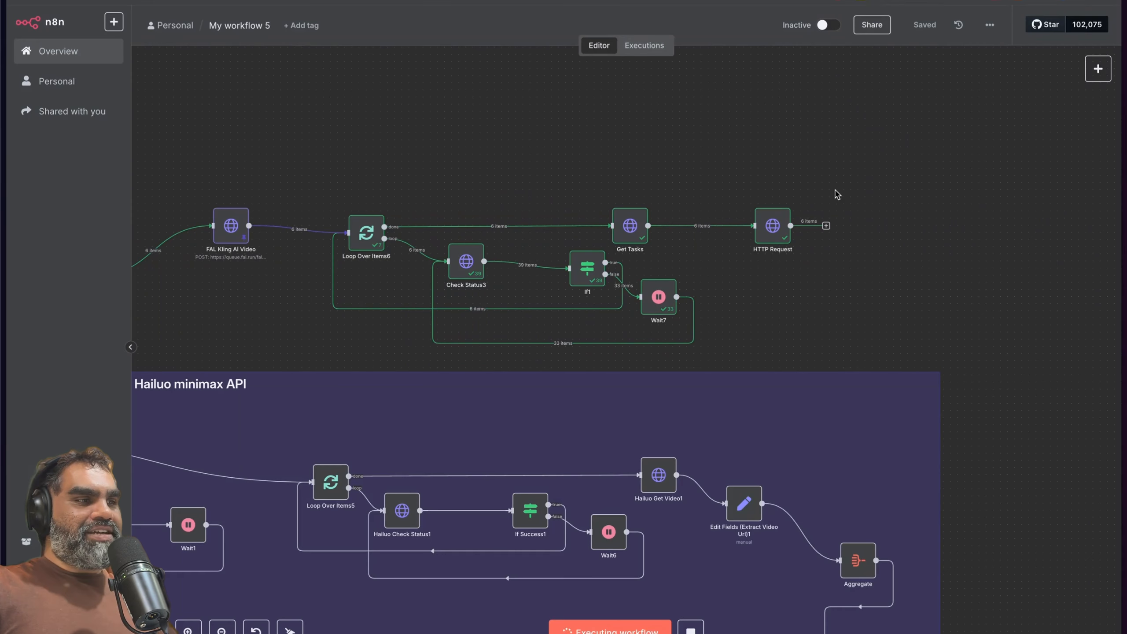
Step: Duplicate the Aggregate node from the Hailuo minimax section and place the copy beyond the HTTP Request node of the Kling branch
scroll(808, 232, "down", 3)
scroll(808, 232, "right", 2)
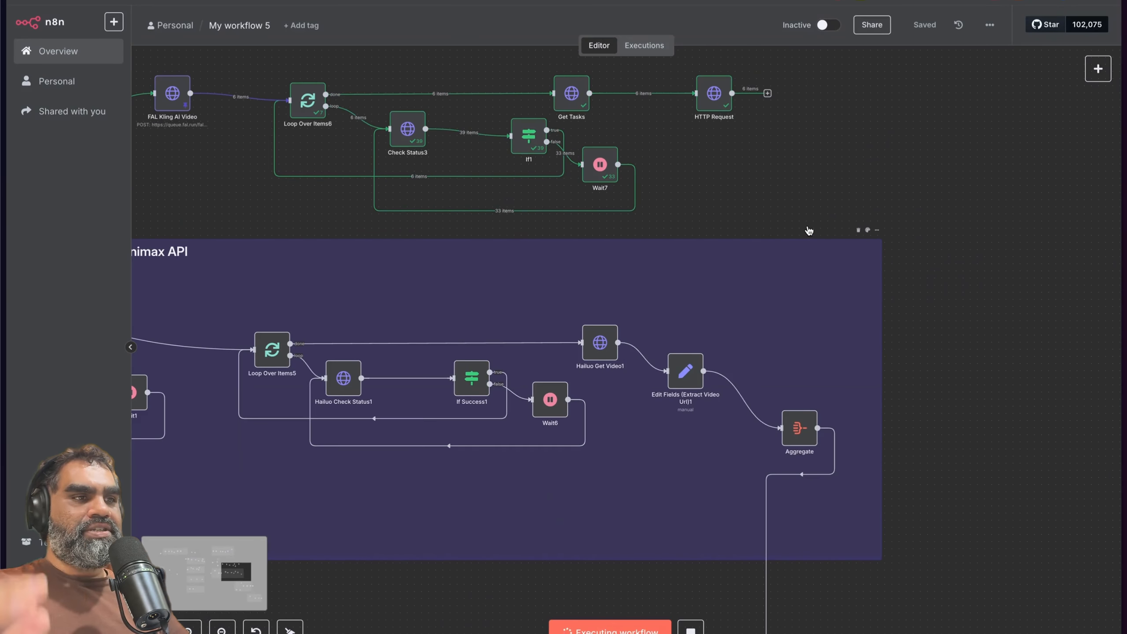
scroll(802, 287, "down", 6)
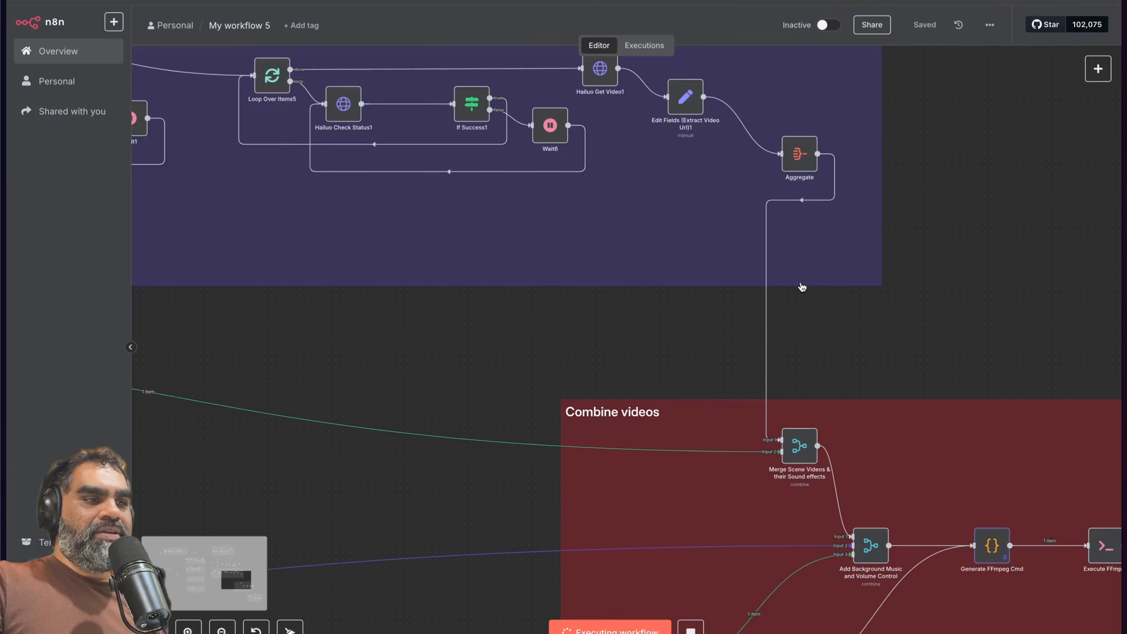
scroll(800, 286, "down", 2)
scroll(800, 285, "right", 2)
scroll(798, 283, "up", 3)
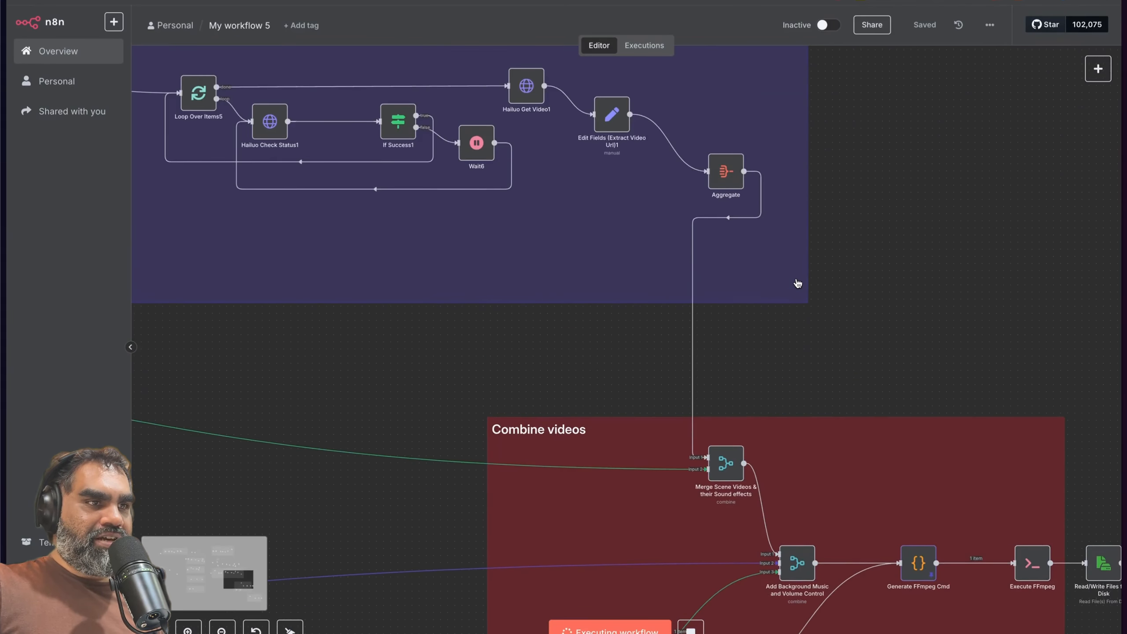
scroll(797, 283, "up", 6)
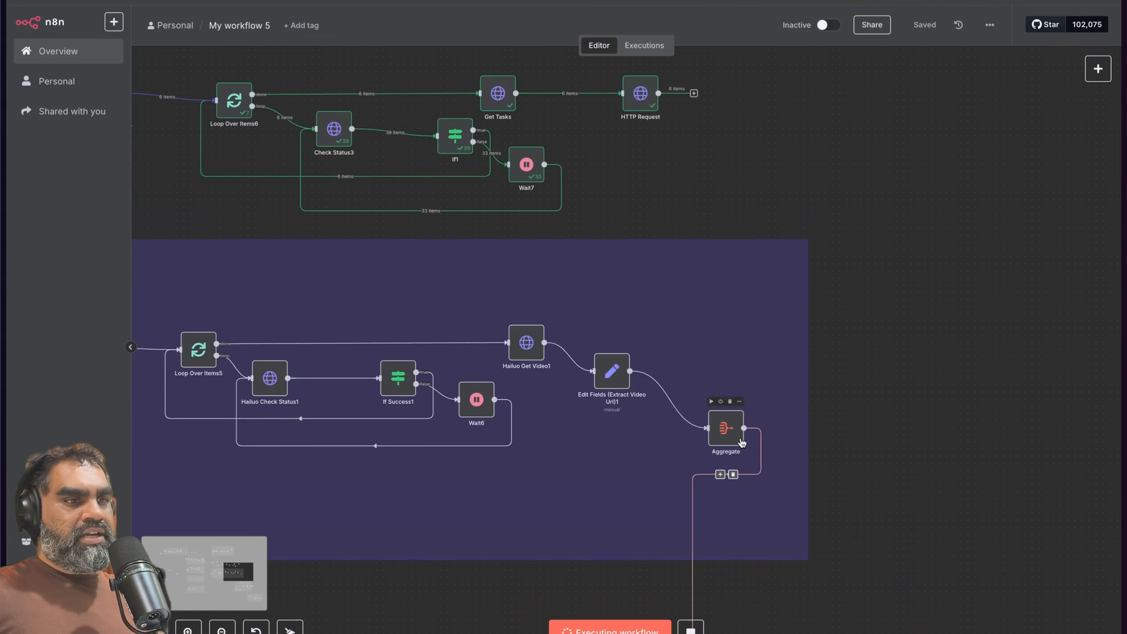
left_click(736, 439)
key("ctrl+c")
key("ctrl+v")
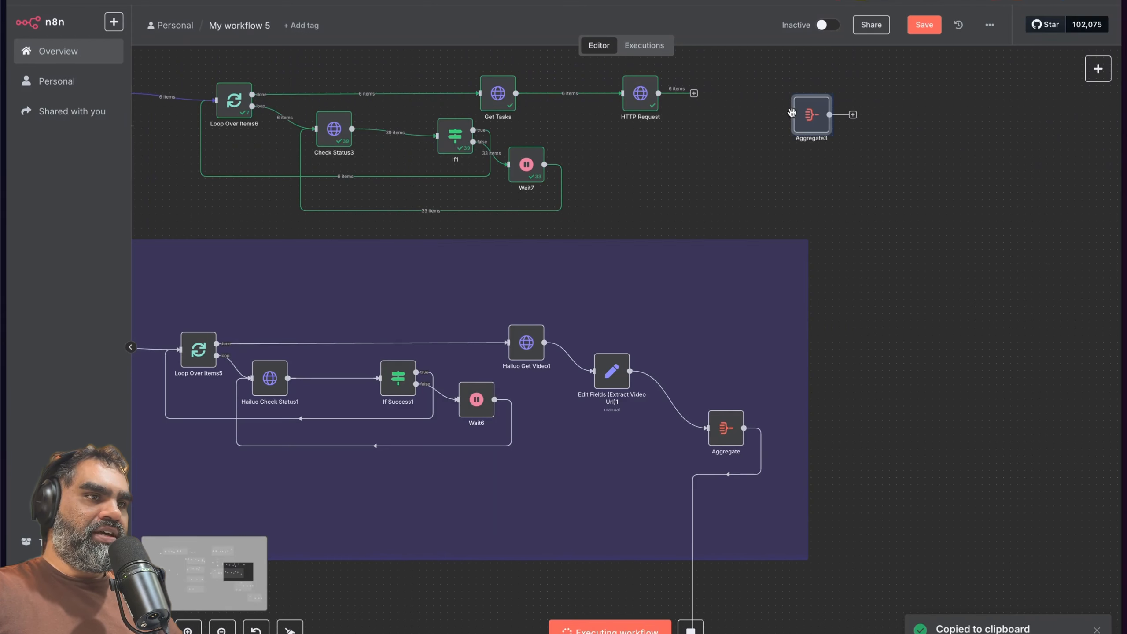
Step: Review the Aggregate3 node's parameters, including its aggregation mode and output field
double_click(810, 125)
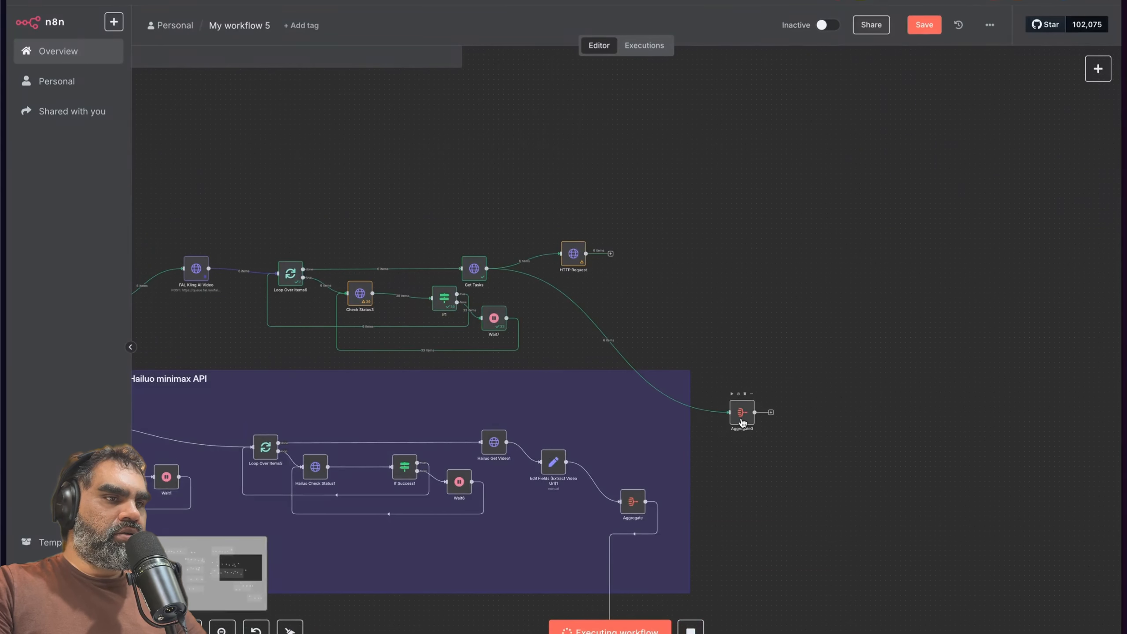
double_click(742, 415)
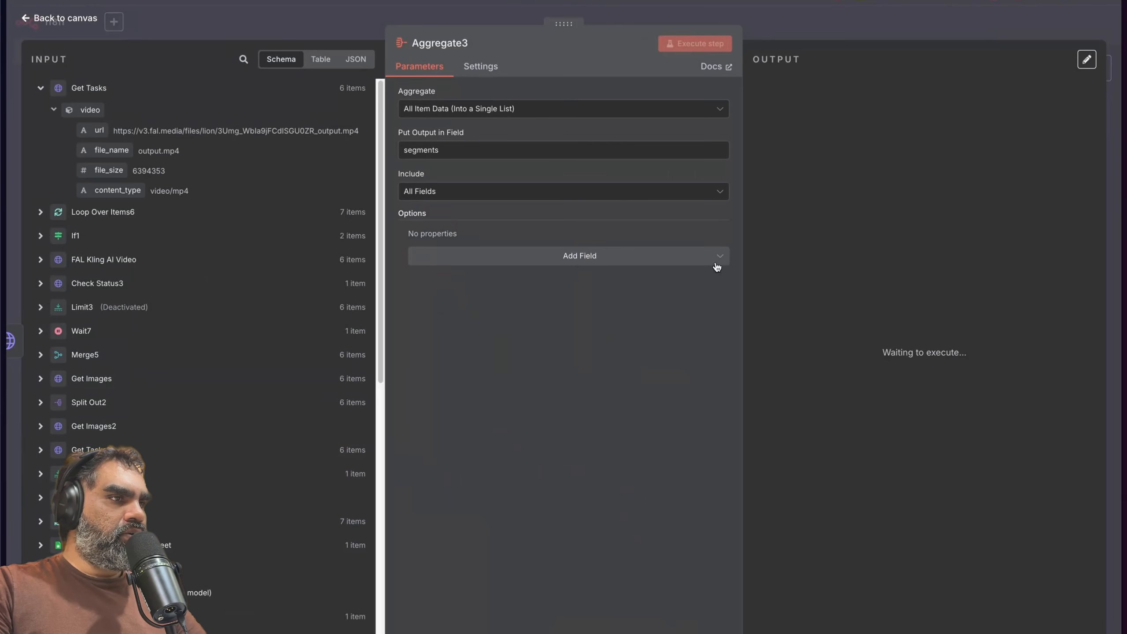
left_click(872, 37)
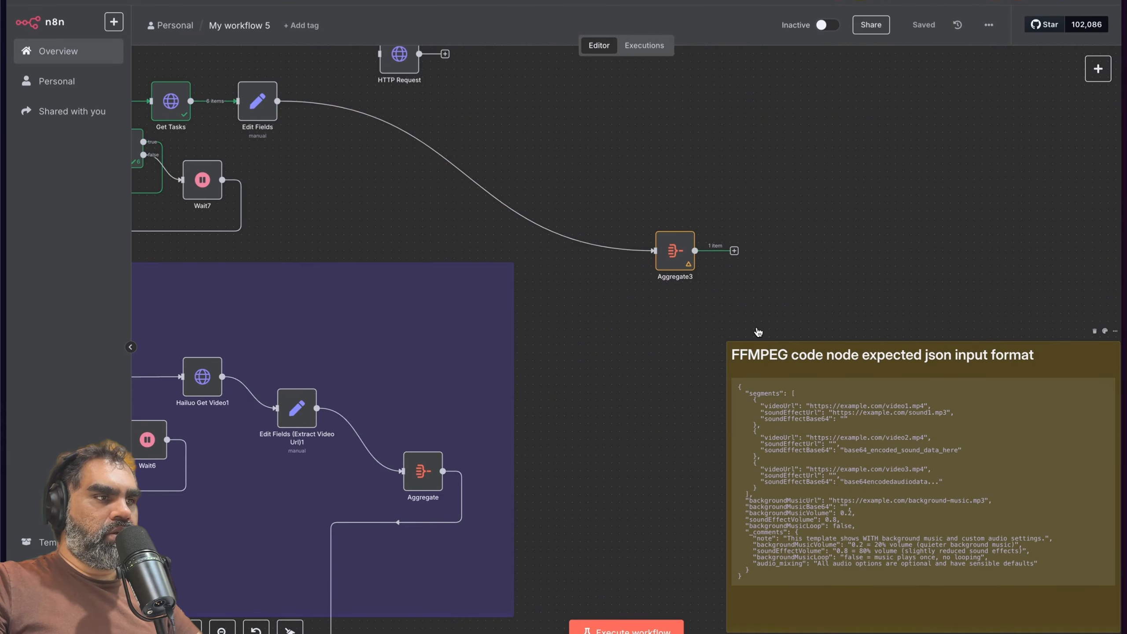
Step: Inspect the Aggregate3 node's output segments in both the table and schema views
scroll(758, 332, "up", 3)
double_click(662, 361)
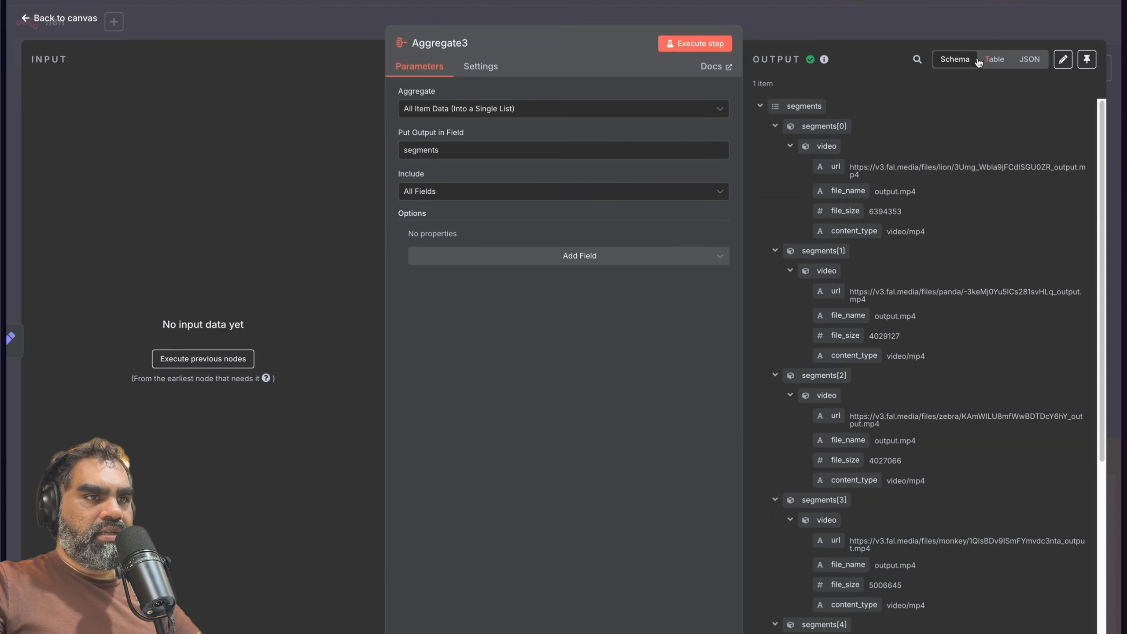
left_click(995, 60)
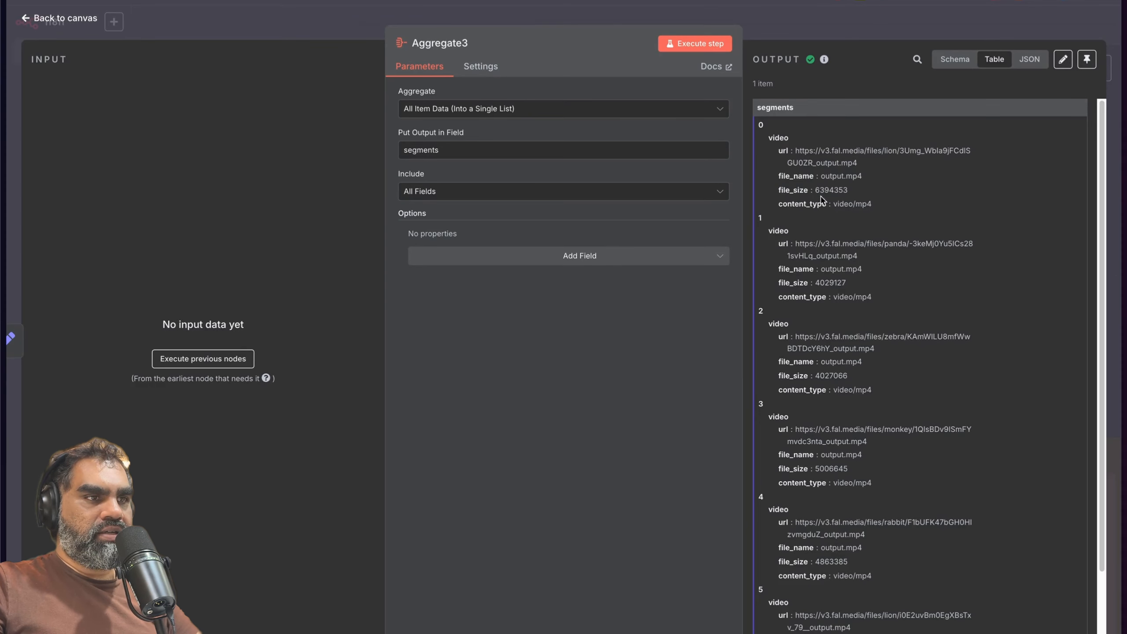
double_click(797, 109)
left_click(969, 62)
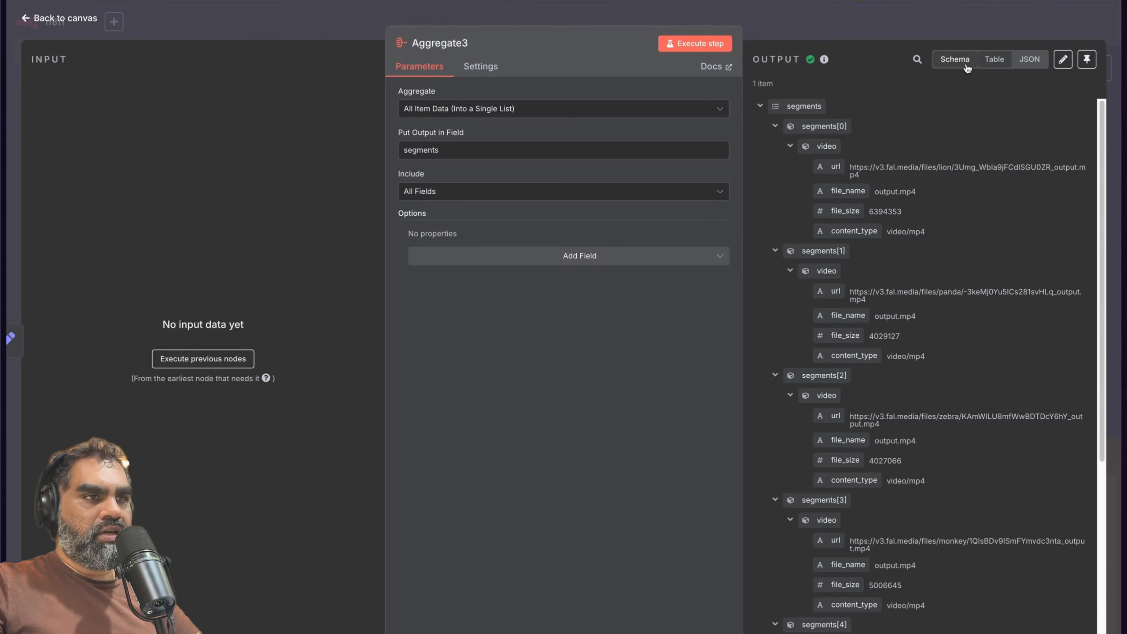
left_click(789, 147)
left_click(790, 147)
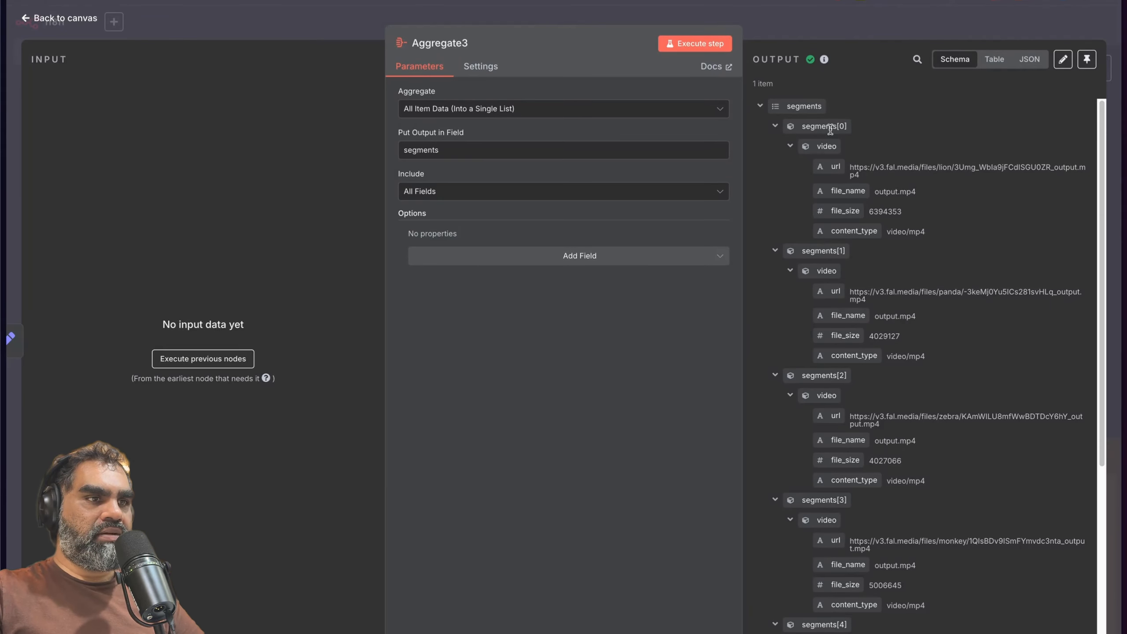
key("Escape")
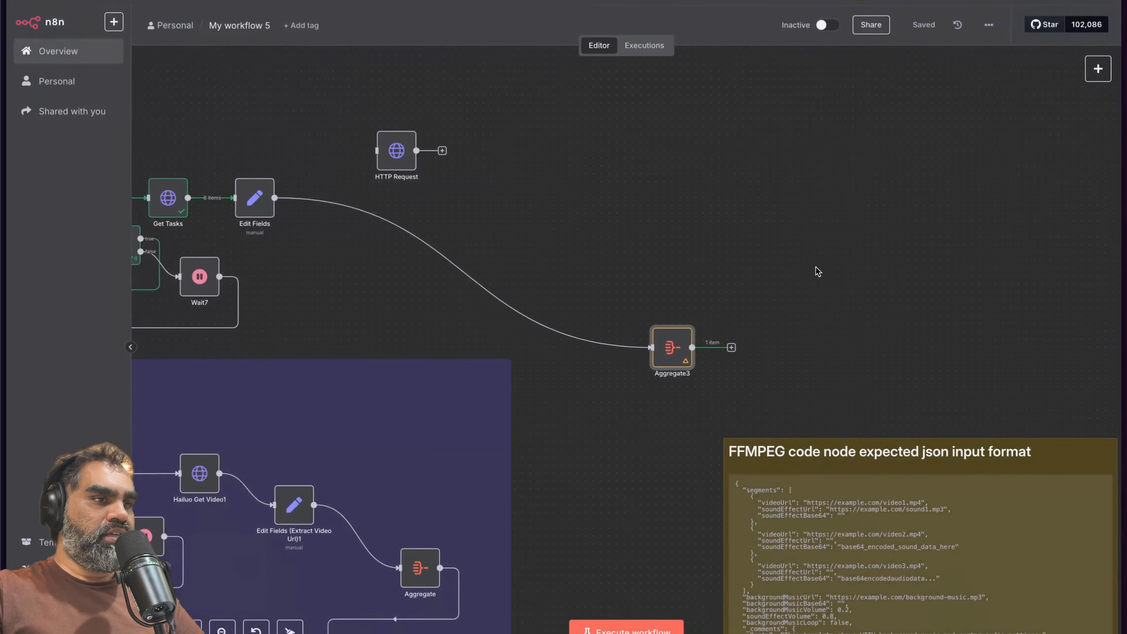
Step: Examine the sticky note with the FFMPEG code node's expected JSON input format, including its segments and background music fields
scroll(815, 270, "down", 10)
scroll(731, 345, "up", 10)
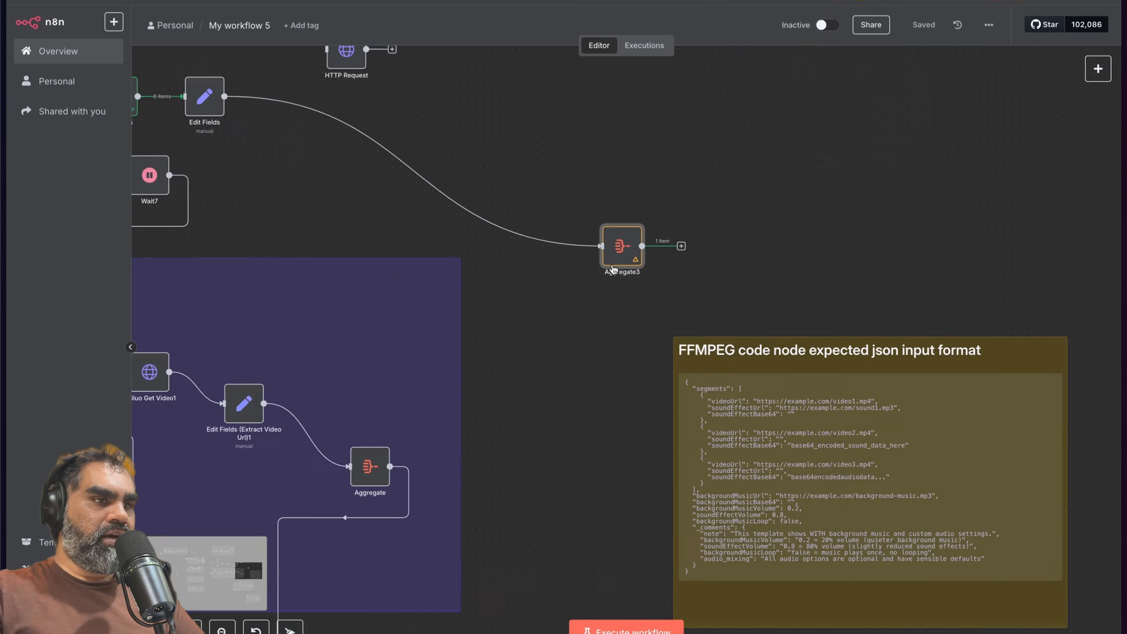
double_click(801, 402)
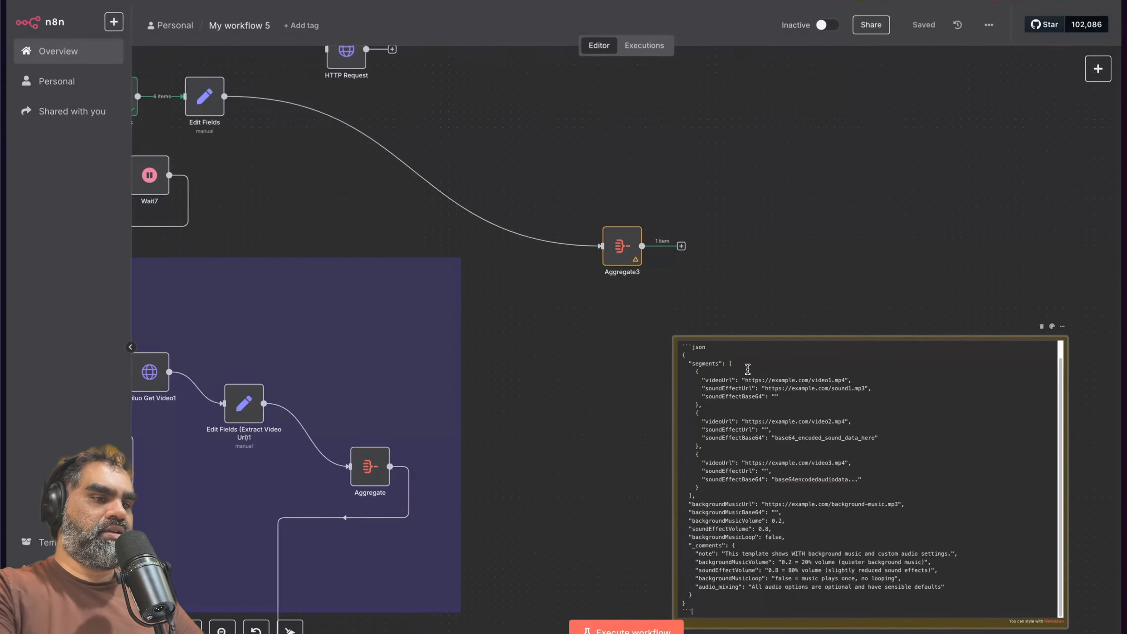
scroll(747, 369, "up", 5)
scroll(747, 369, "down", 4)
left_click(743, 253)
scroll(743, 254, "down", 3)
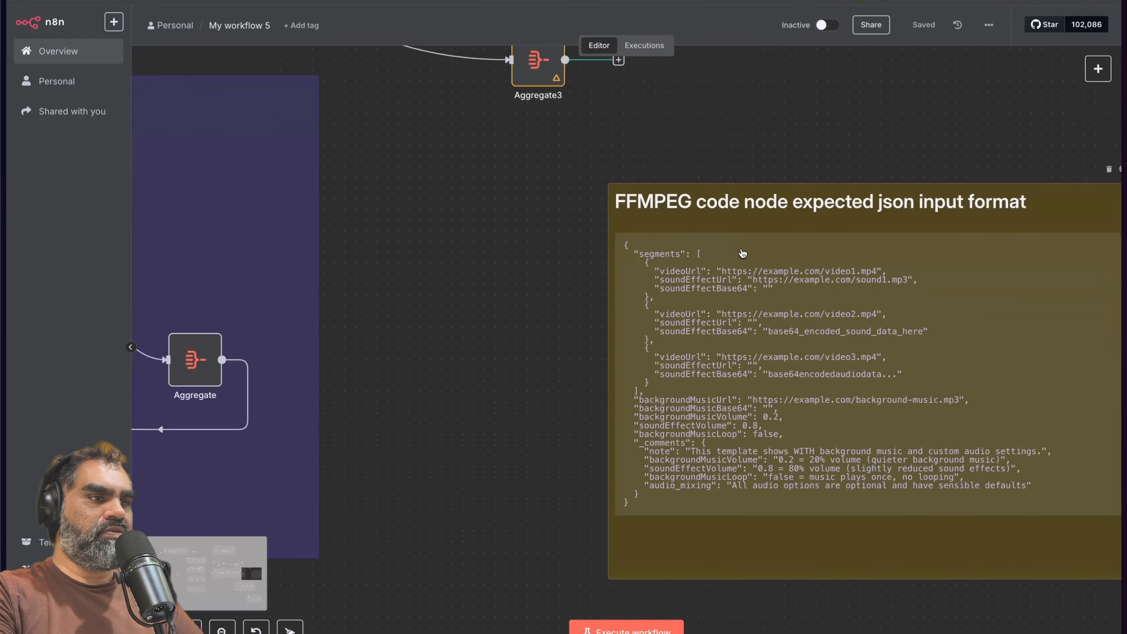
scroll(742, 253, "right", 5)
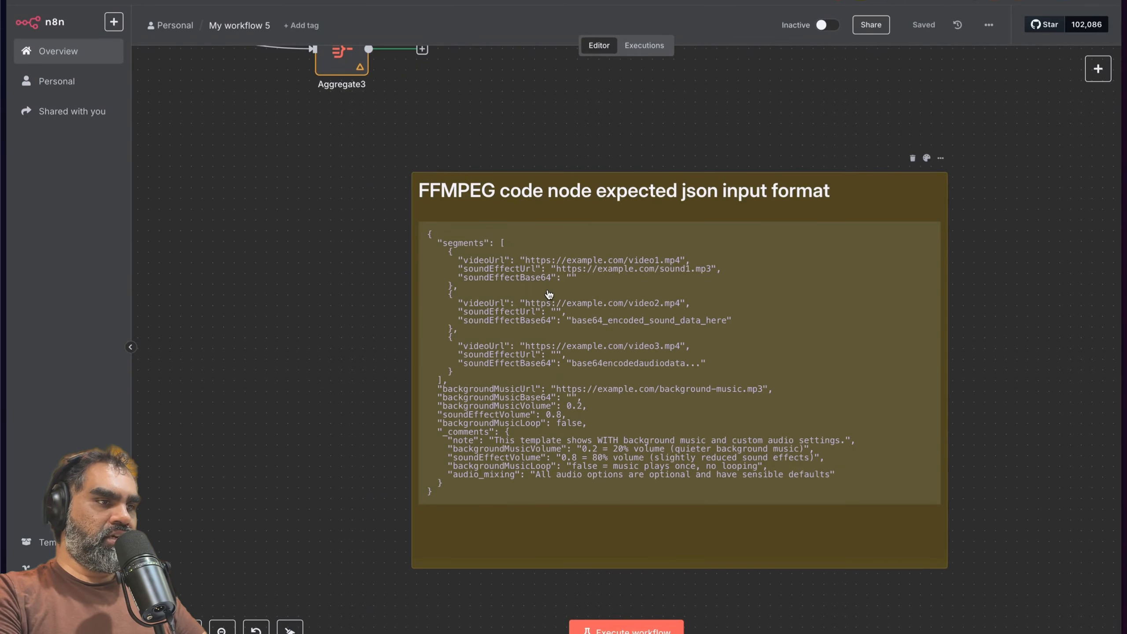
scroll(472, 392, "down", 1)
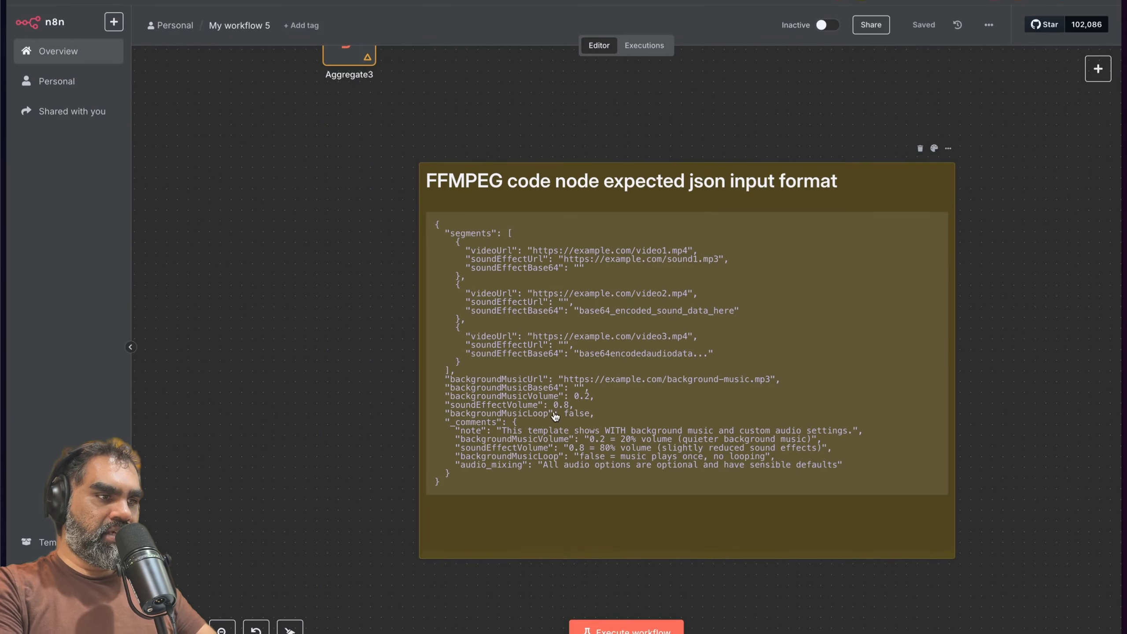
scroll(606, 441, "up", 2)
scroll(612, 447, "left", 1)
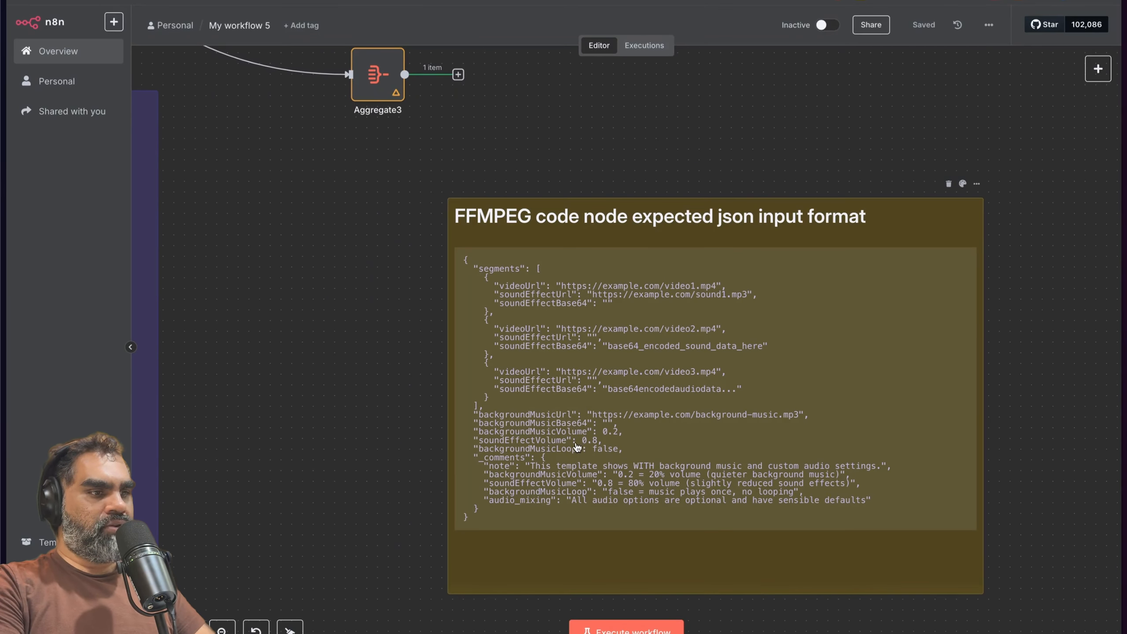
scroll(512, 452, "left", 5)
scroll(511, 452, "up", 2)
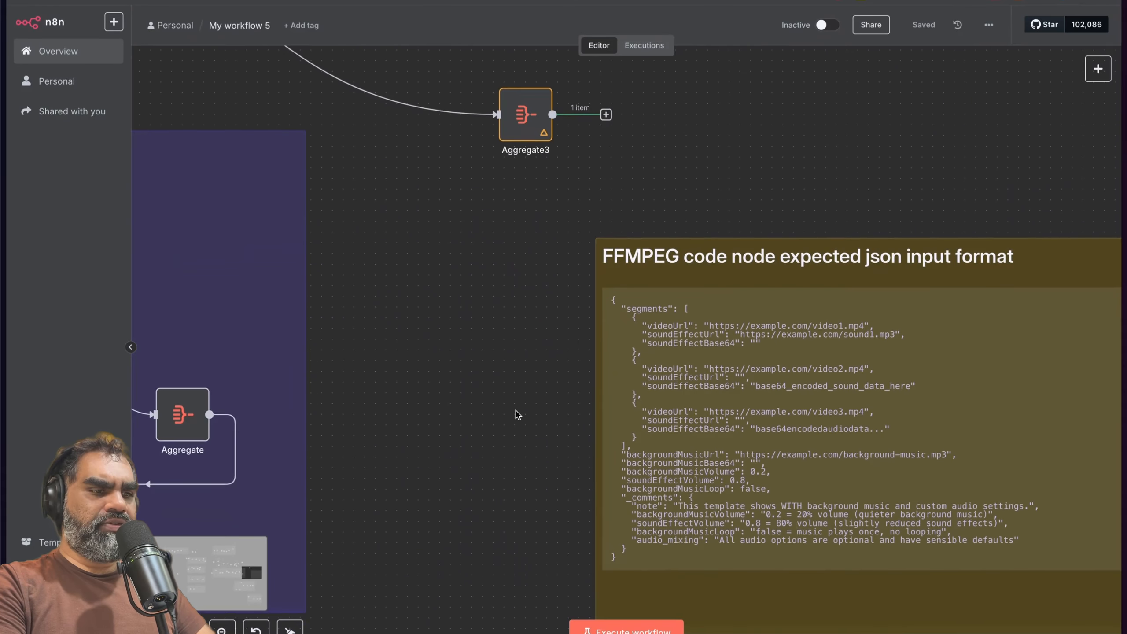
scroll(751, 94, "down", 5)
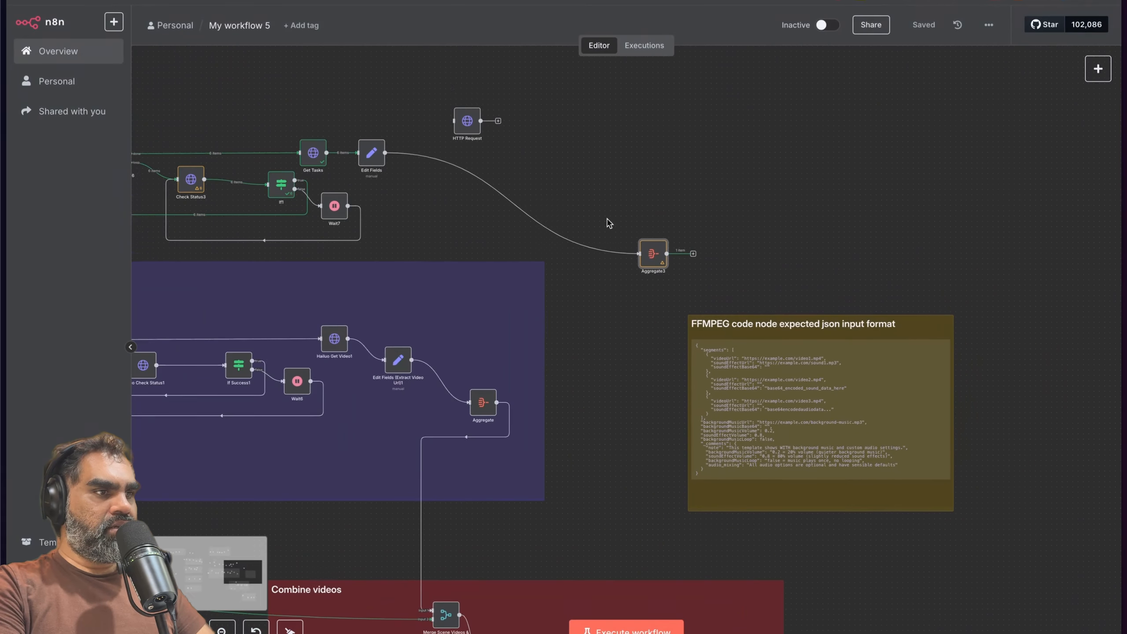
Step: Insert a second Edit Fields node between Edit Fields and Aggregate3, and map the video url from Get Tasks into it
left_click(517, 204)
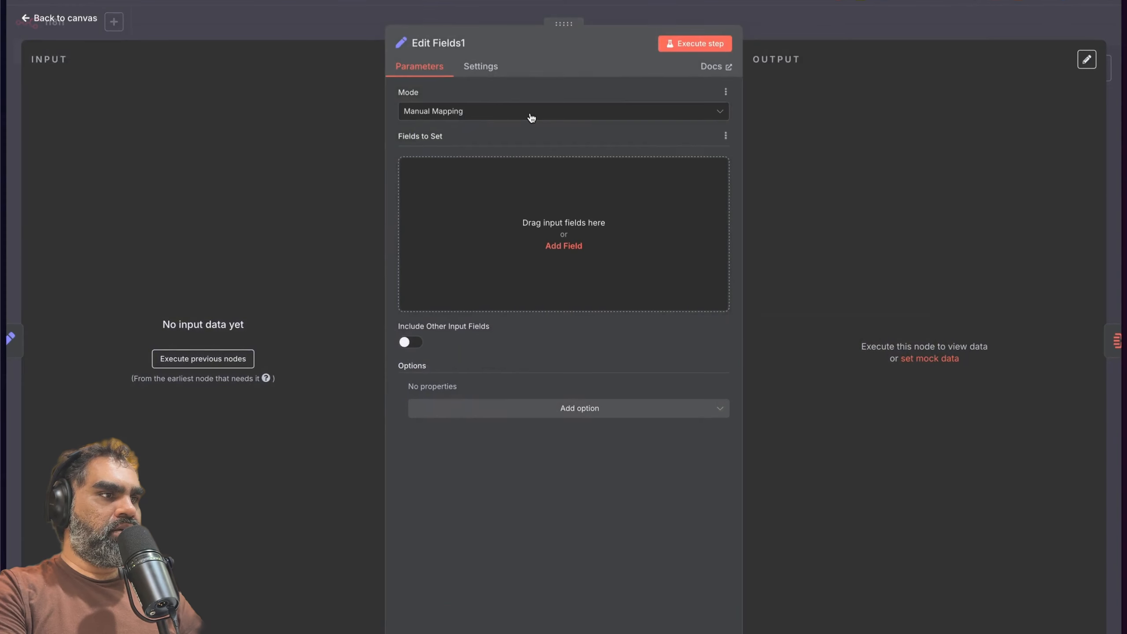
key("Escape")
double_click(627, 179)
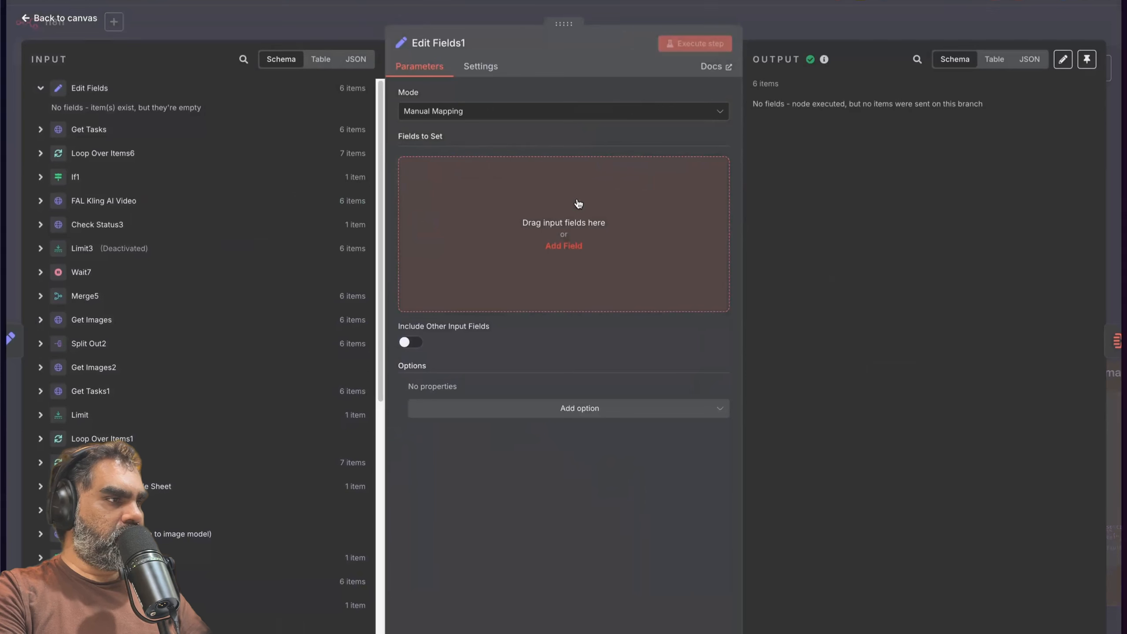
left_click(41, 129)
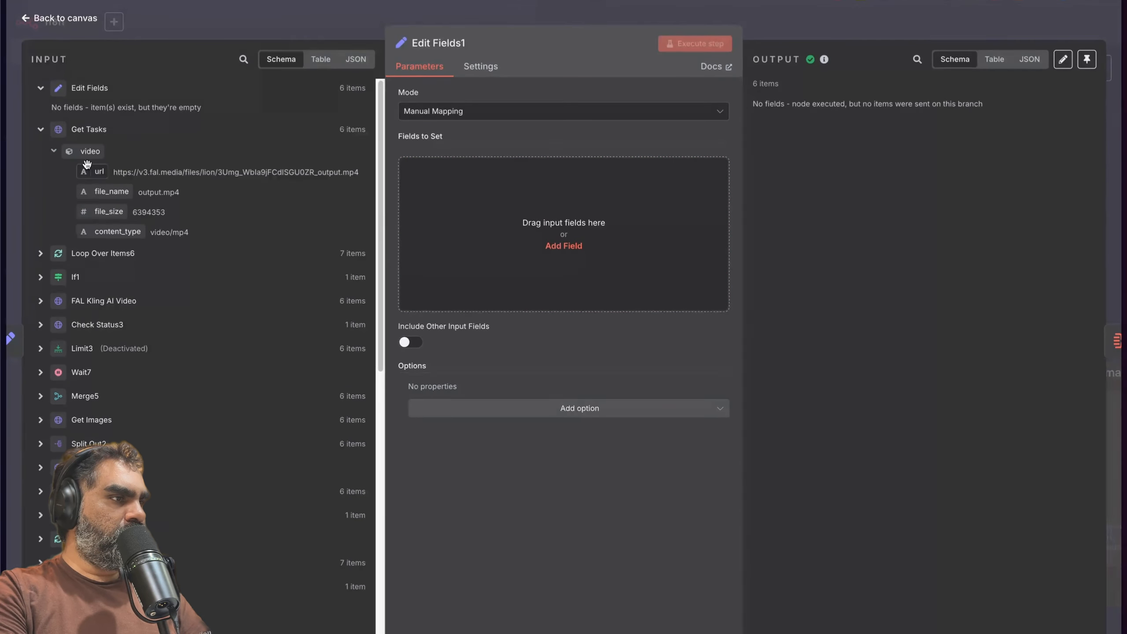
left_click_drag(96, 172, 410, 225)
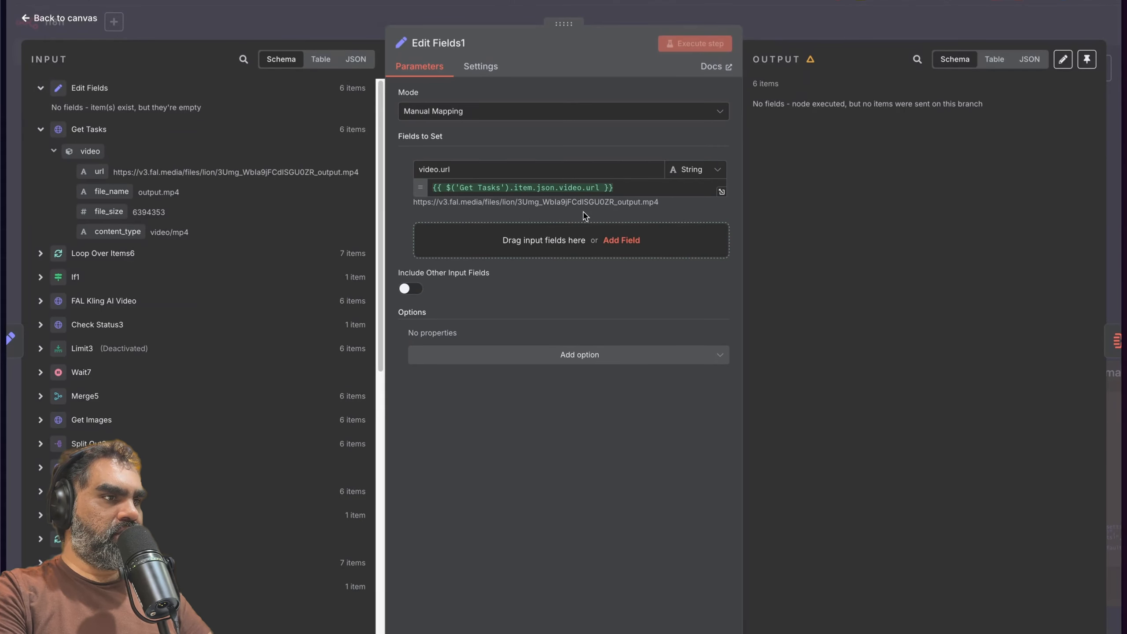
Step: Rename the mapped video.url field in Edit Fields1 to videoUrl and return to the canvas
left_click_drag(451, 169, 430, 167)
type("eourl")
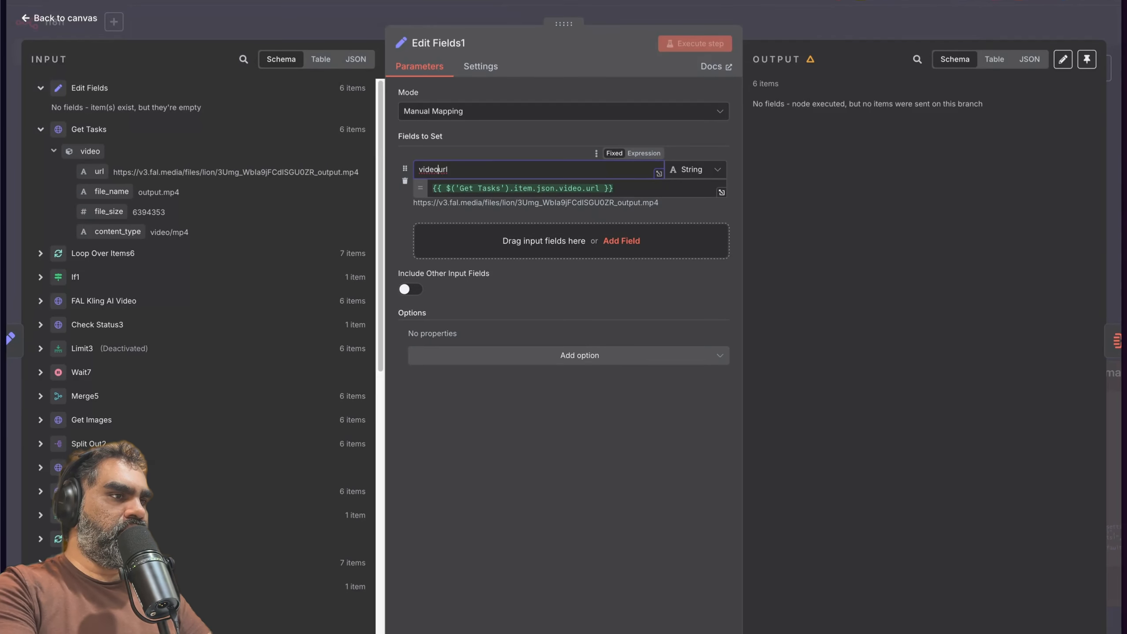
key("BackSpace")
key("BackSpace")
key("BackSpace")
type("Url")
left_click(408, 14)
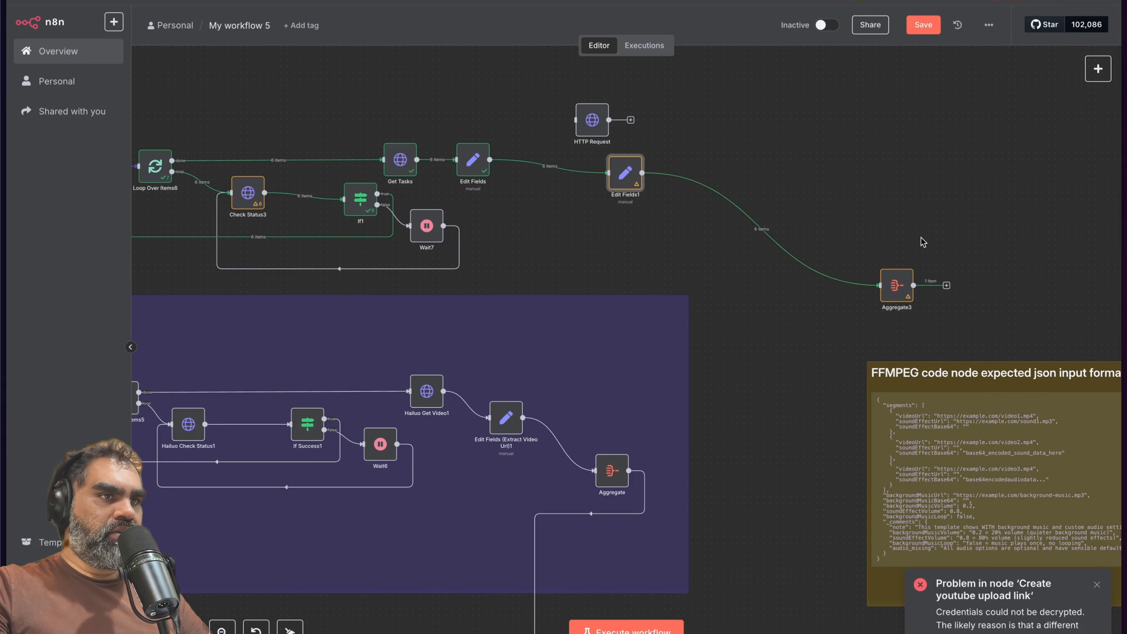
Step: Save and execute the workflow, and check the output of the Aggregate3 node
left_click(917, 30)
left_click(625, 630)
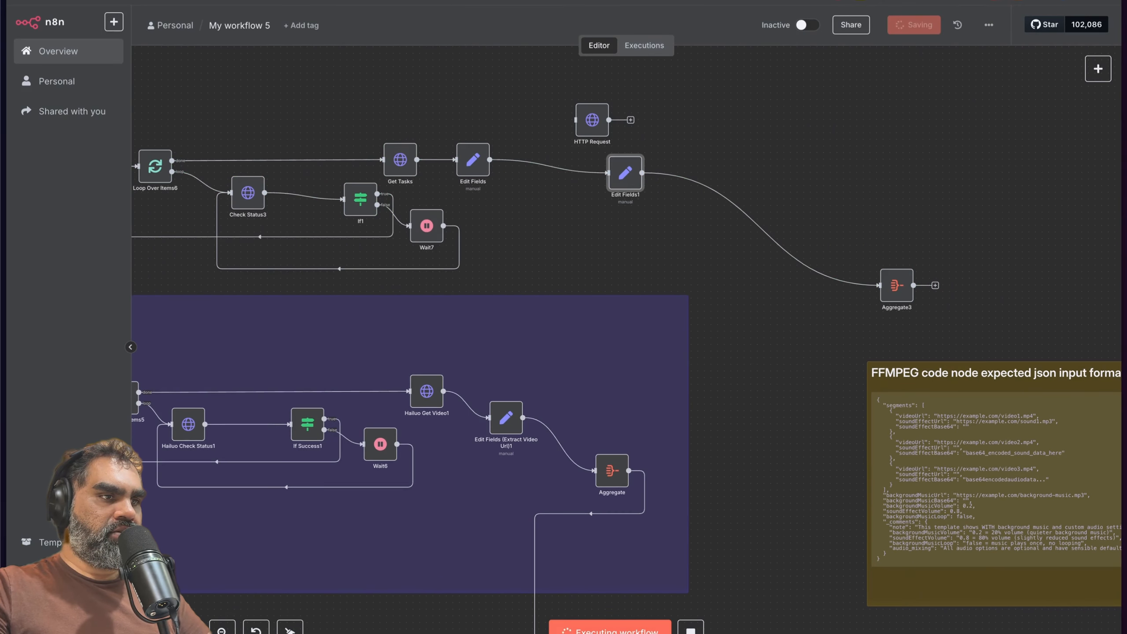
scroll(445, 400, "down", 3)
scroll(445, 400, "right", 3)
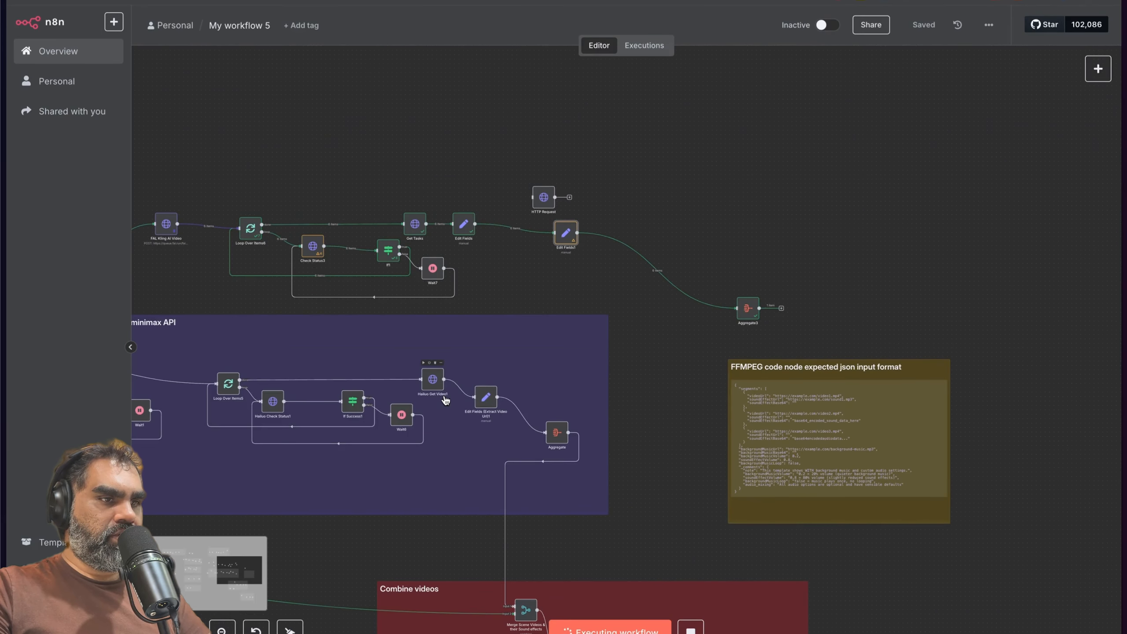
double_click(747, 308)
left_click_drag(852, 147, 875, 401)
left_click(739, 22)
Step: Connect Aggregate3 to the first input of Merge Scene Videos & their Sound effects, replacing the Hailuo Aggregate's link, and tidy the Hailuo nodes
scroll(709, 307, "down", 5)
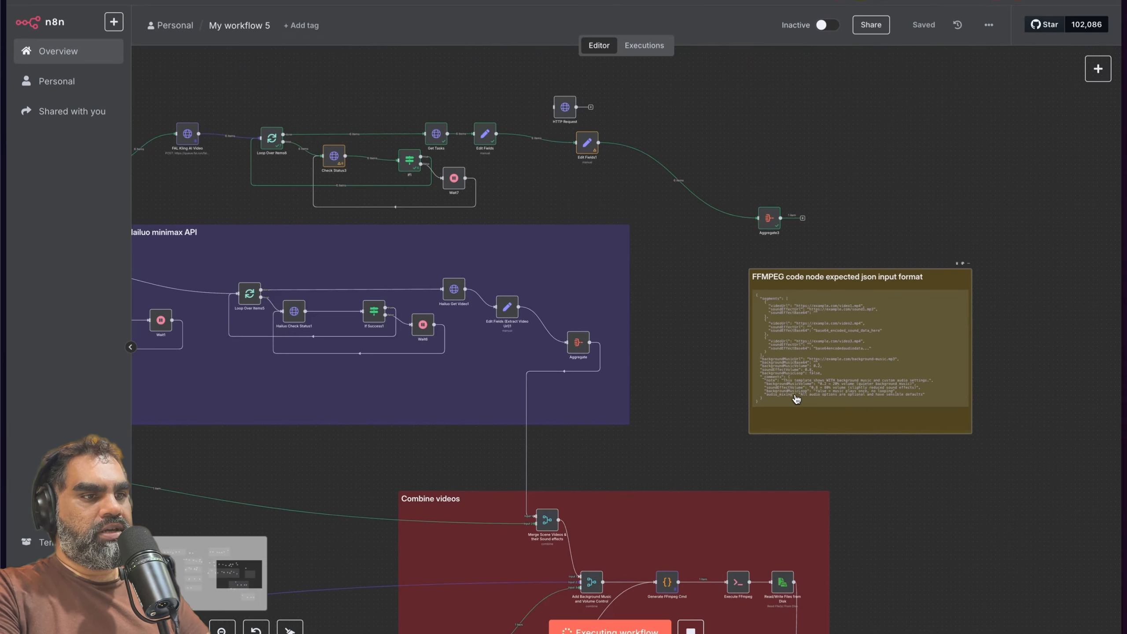
scroll(794, 398, "up", 5)
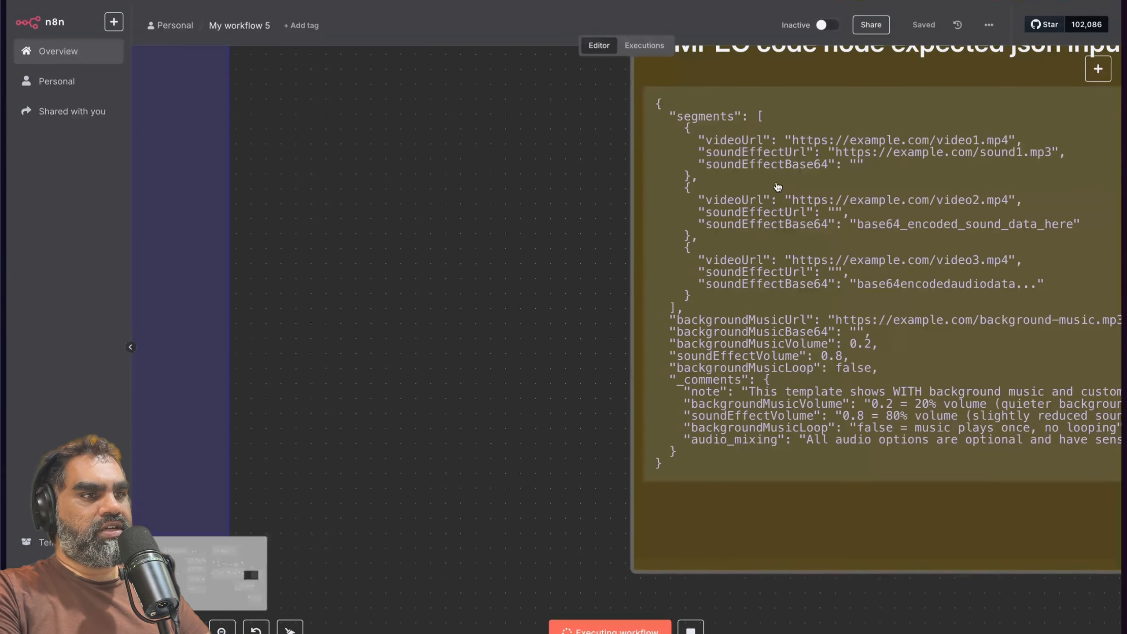
scroll(731, 326, "down", 5)
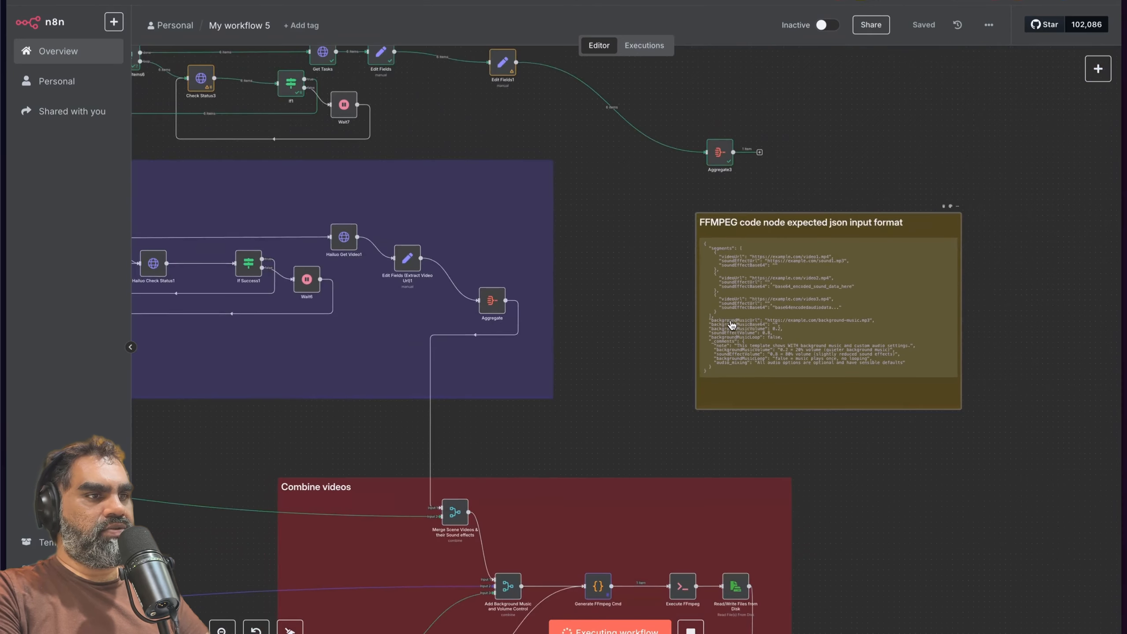
scroll(732, 322, "down", 3)
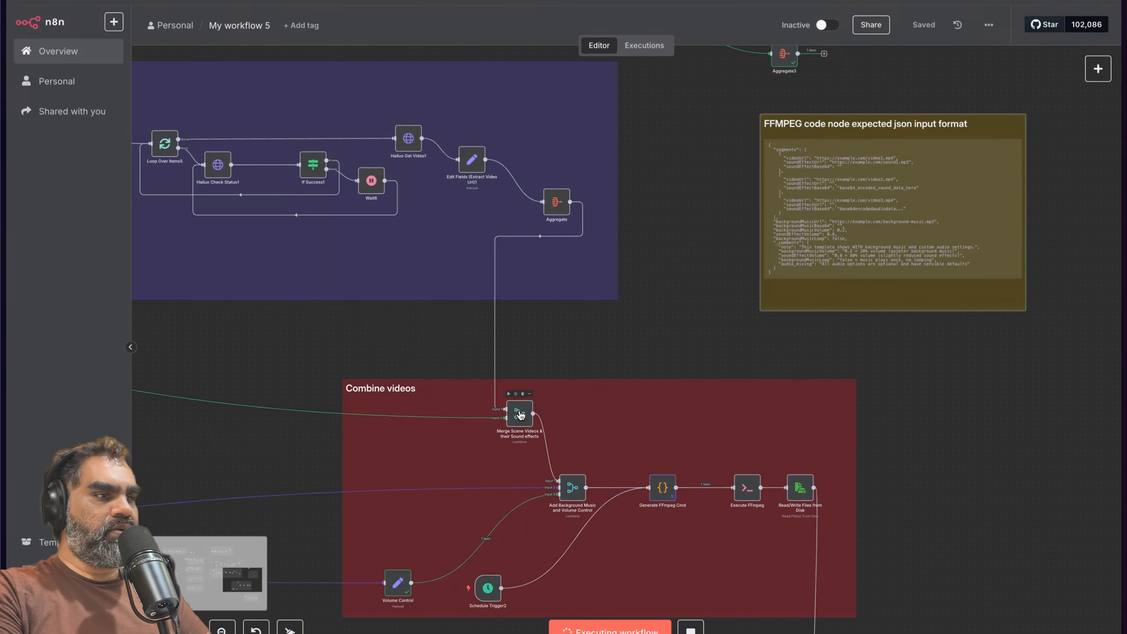
scroll(519, 413, "down", 2)
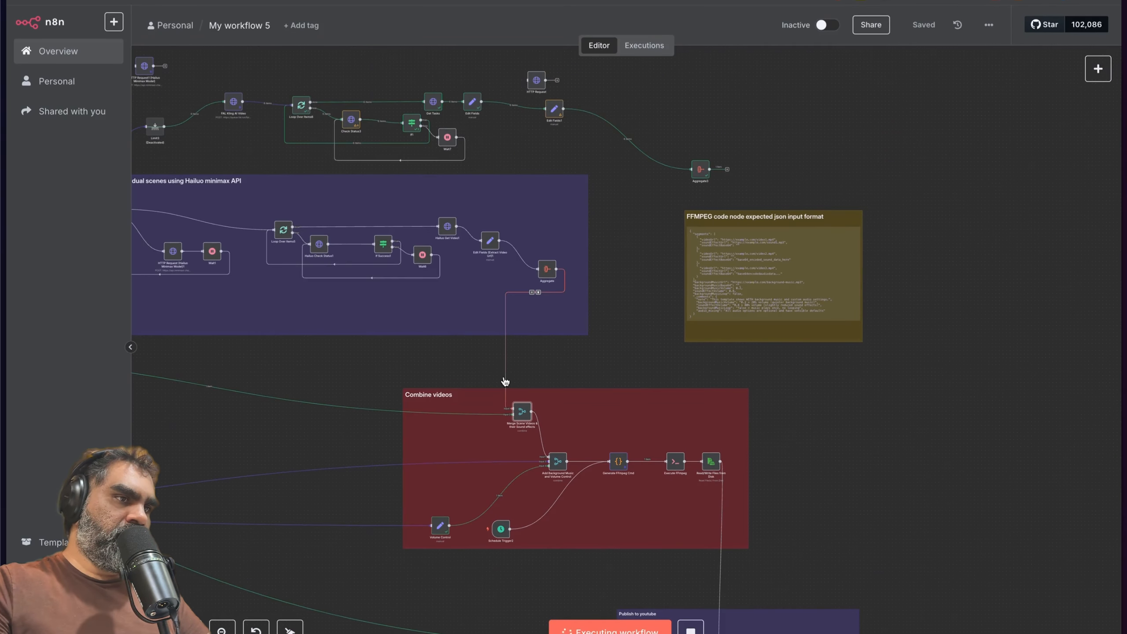
left_click_drag(729, 170, 508, 409)
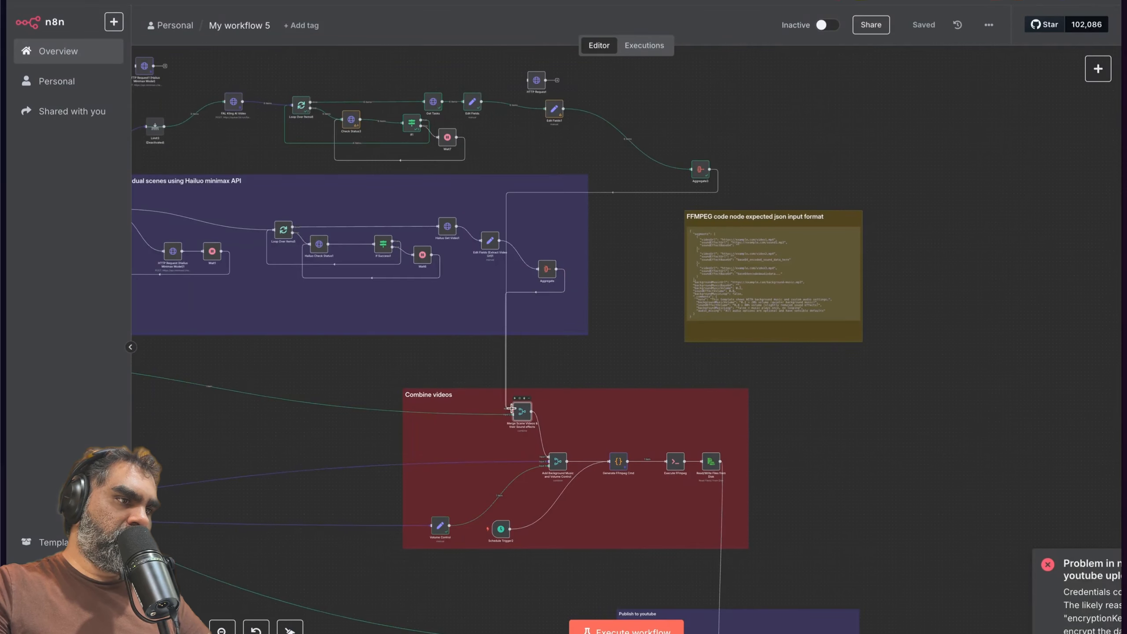
scroll(552, 203, "down", 2)
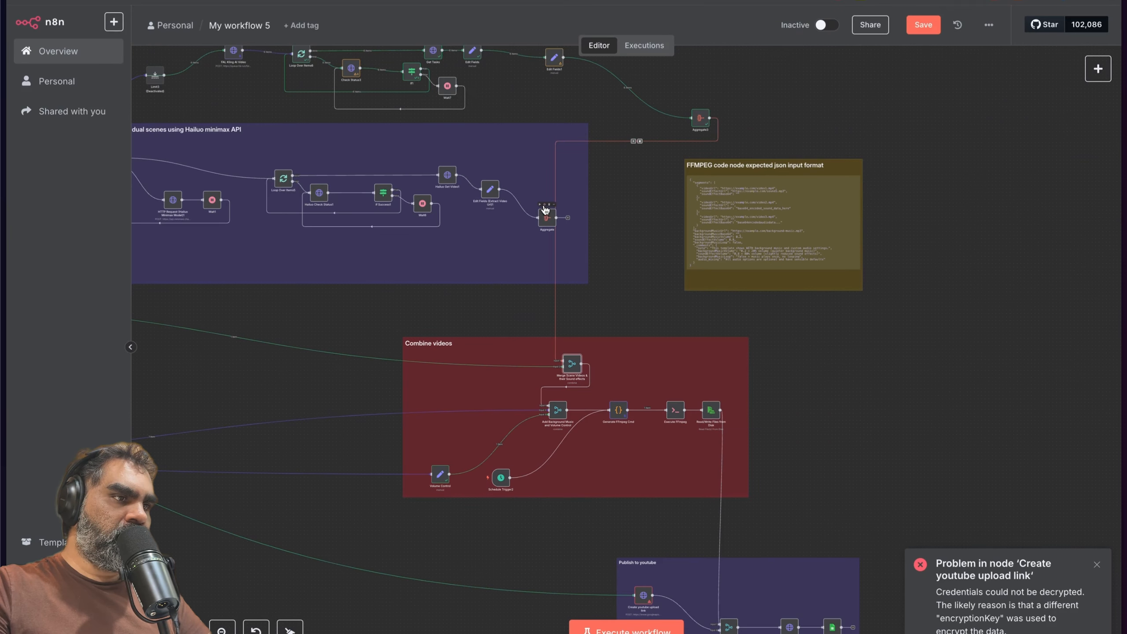
left_click_drag(547, 217, 514, 231)
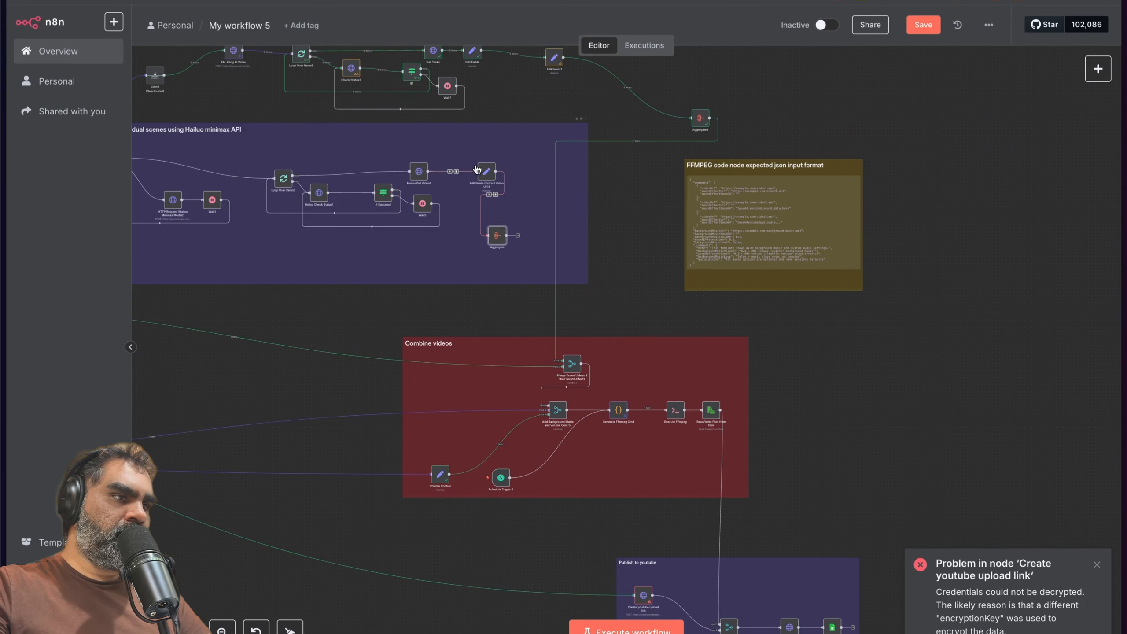
Step: Examine how the scene video, sound effects and background music branches feed into the Combine videos section
scroll(257, 345, "down", 2)
scroll(258, 345, "left", 3)
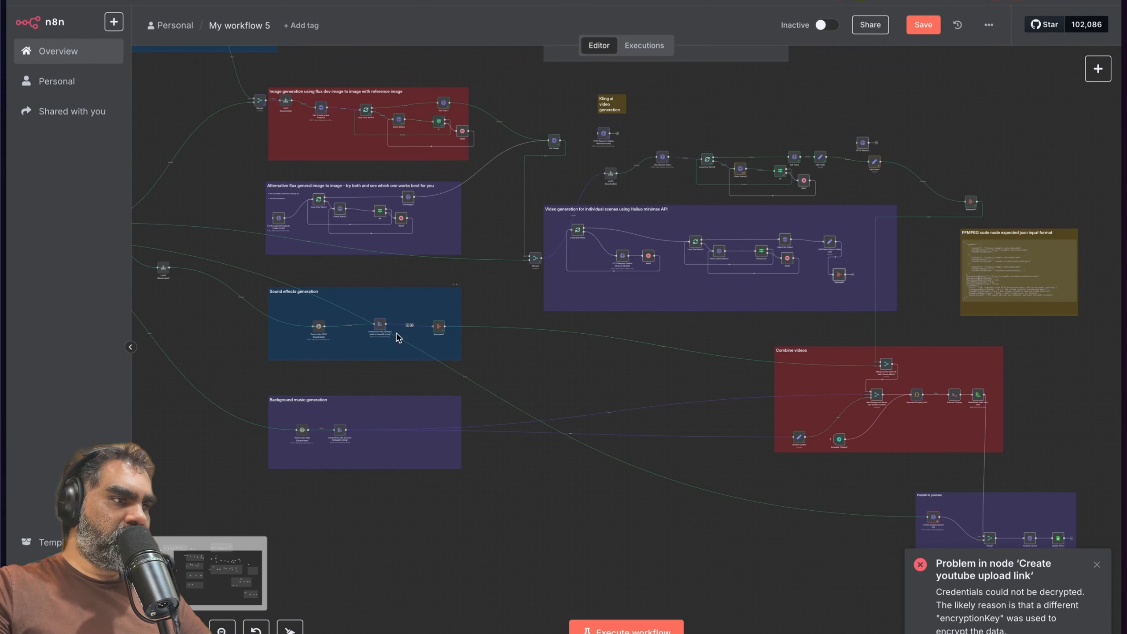
scroll(532, 426, "right", 3)
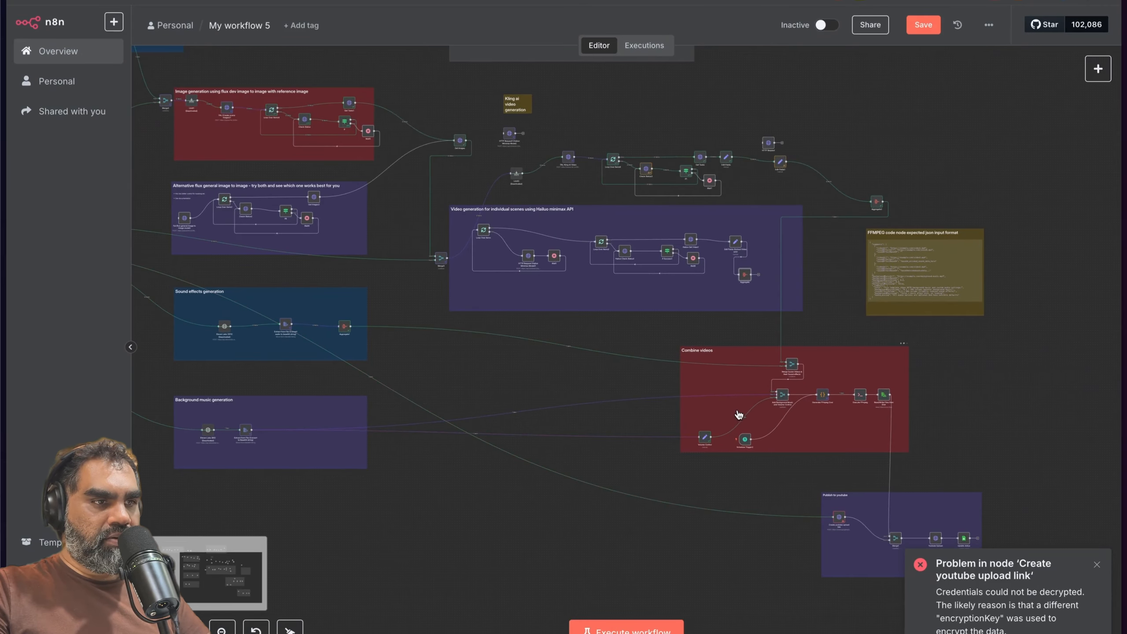
scroll(735, 415, "up", 3)
scroll(726, 412, "up", 3)
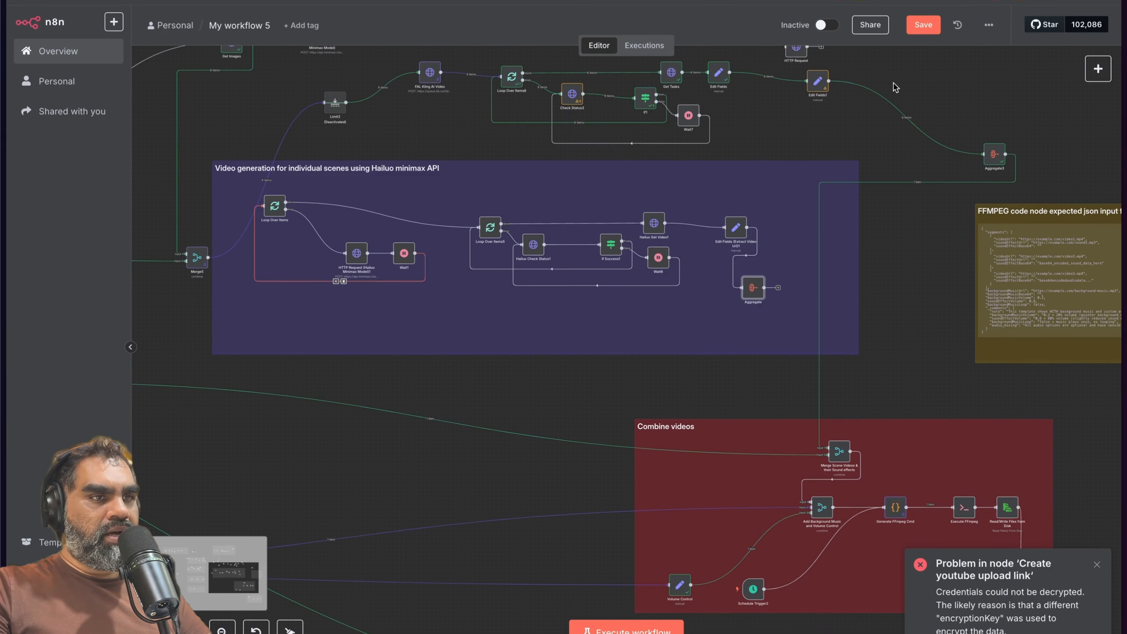
scroll(867, 268, "up", 1)
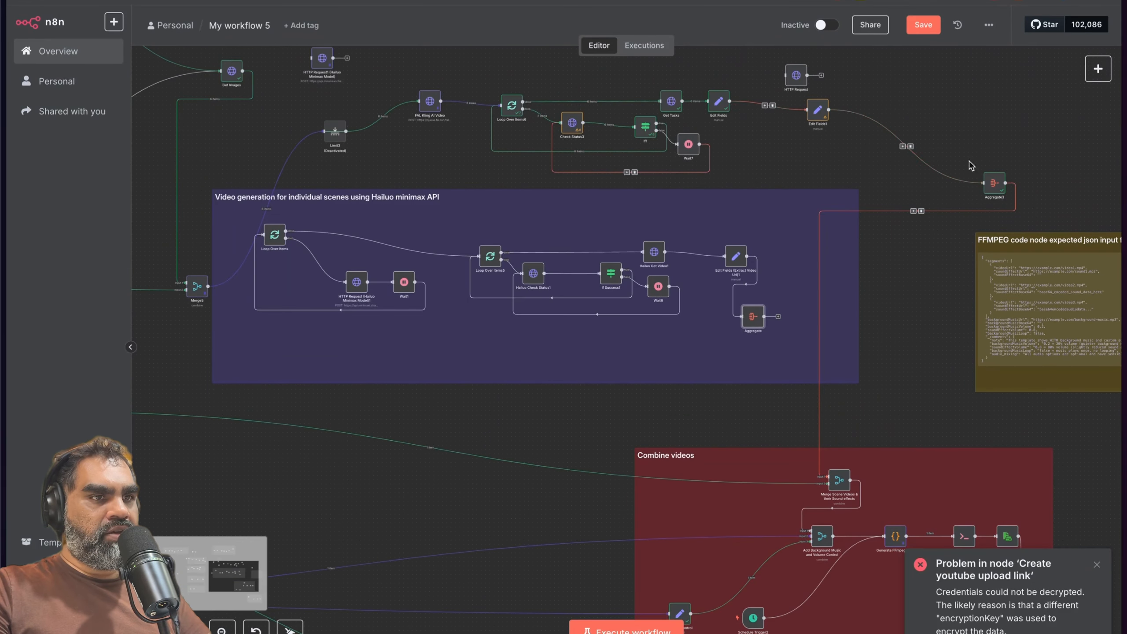
scroll(859, 358, "down", 5)
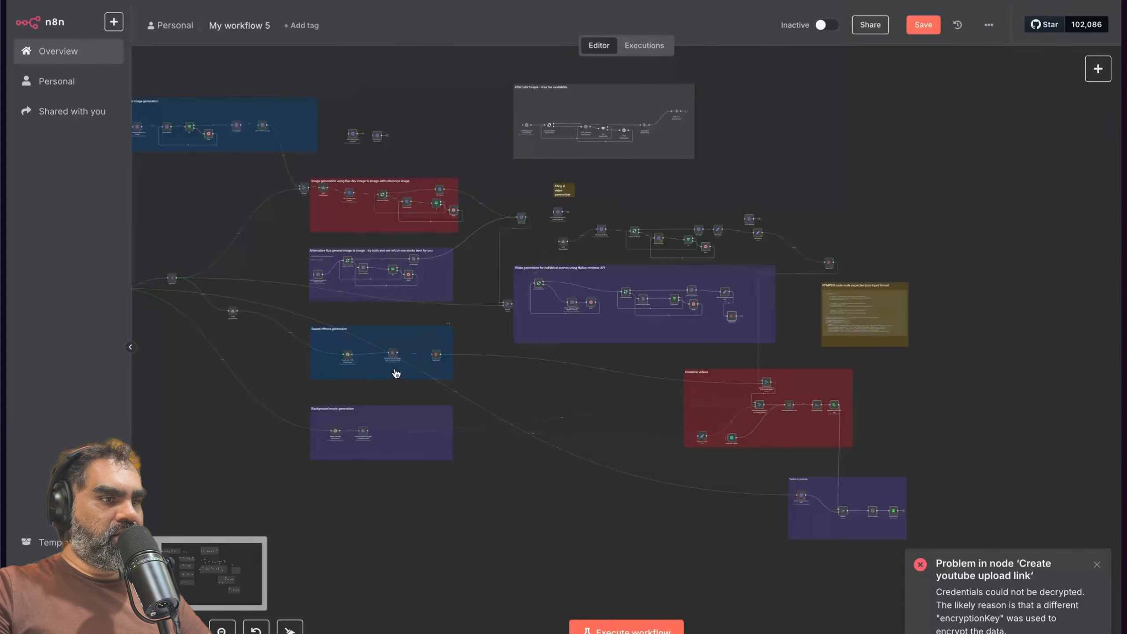
scroll(698, 381, "up", 3)
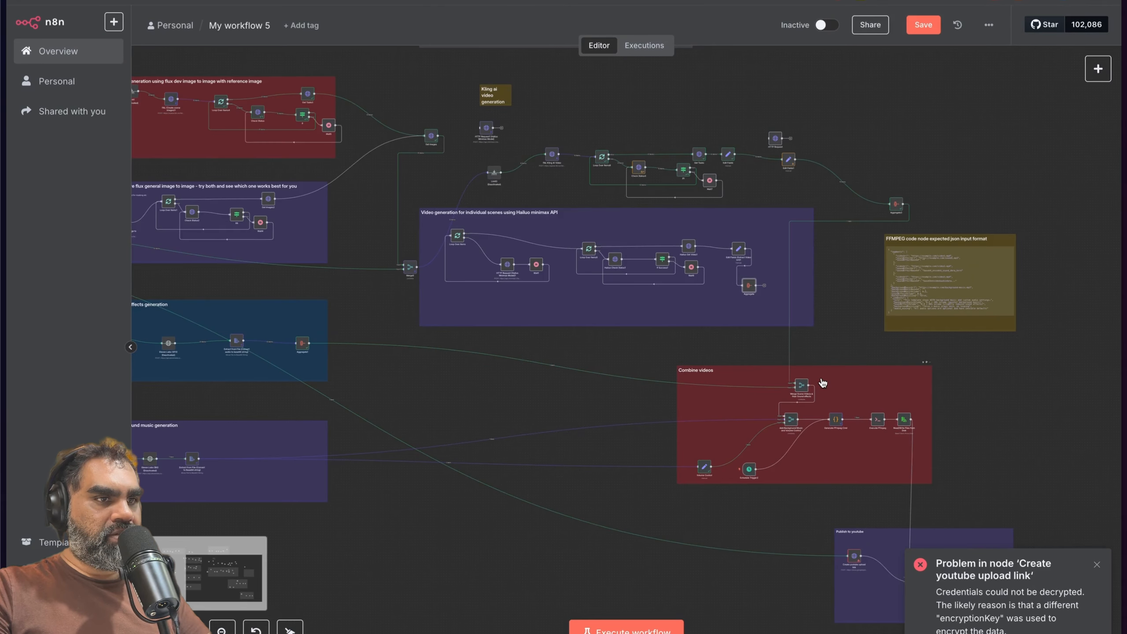
scroll(823, 382, "up", 3)
scroll(416, 404, "down", 4)
scroll(251, 405, "left", 3)
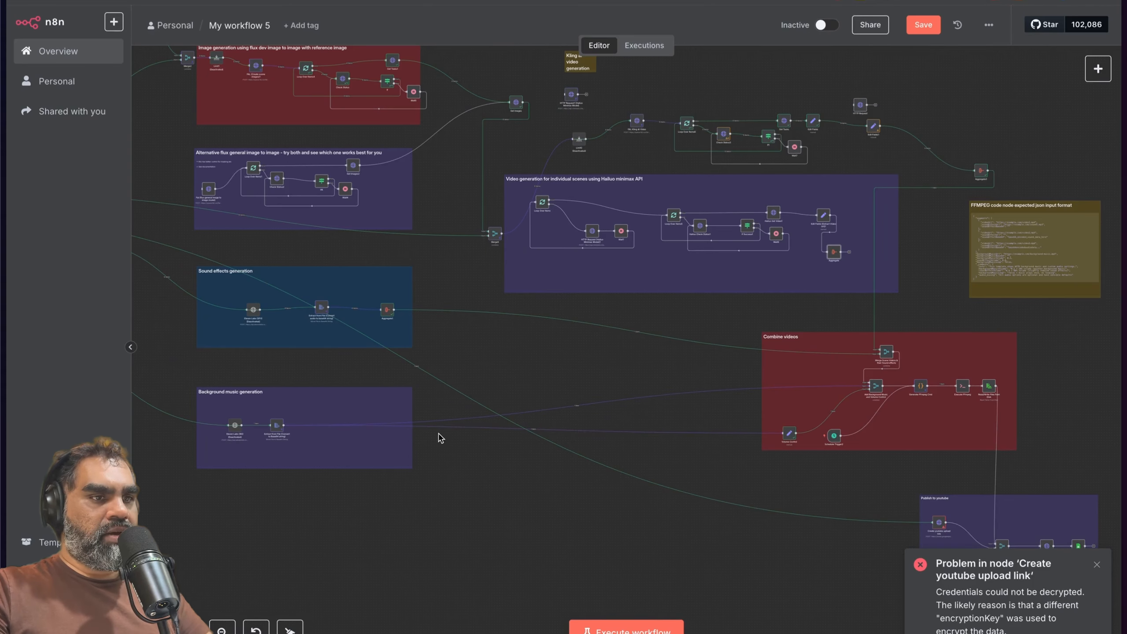
scroll(437, 436, "right", 2)
scroll(402, 432, "right", 2)
scroll(669, 322, "up", 10)
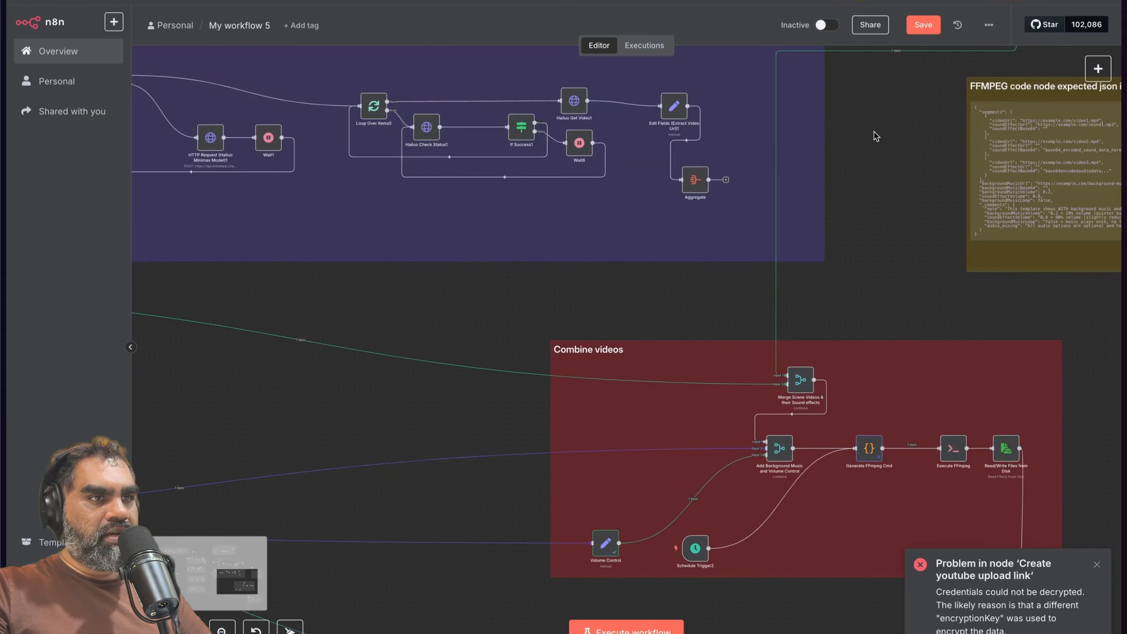
scroll(863, 148, "down", 5)
scroll(648, 354, "right", 3)
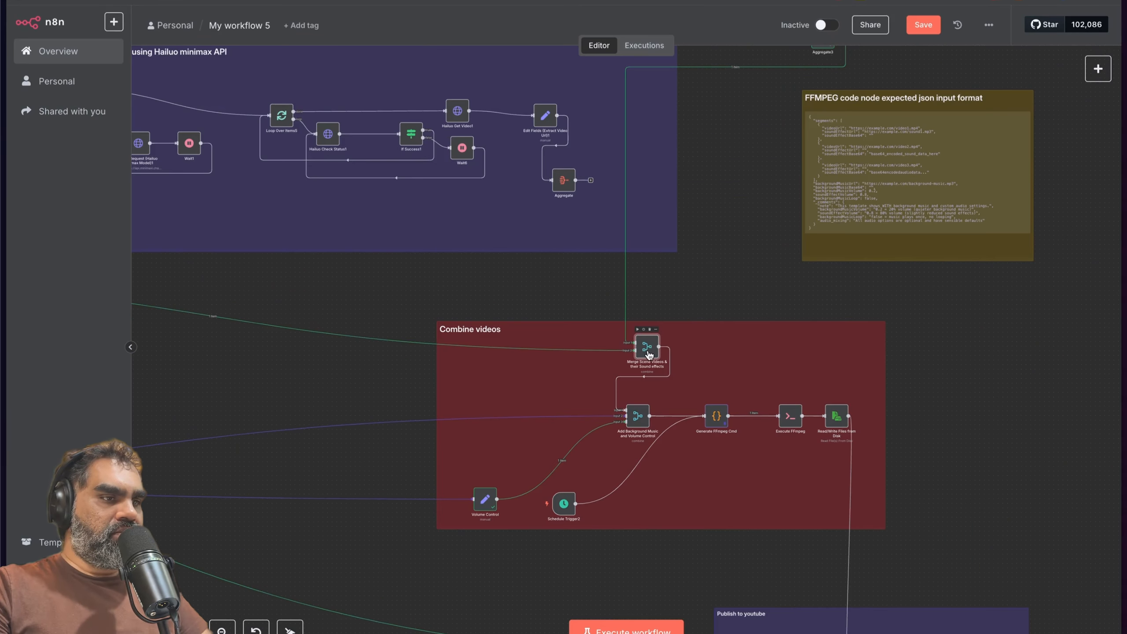
Step: Review the combine settings of the Merge Scene Videos & their Sound effects and Add Background Music and Volume Control nodes
double_click(648, 348)
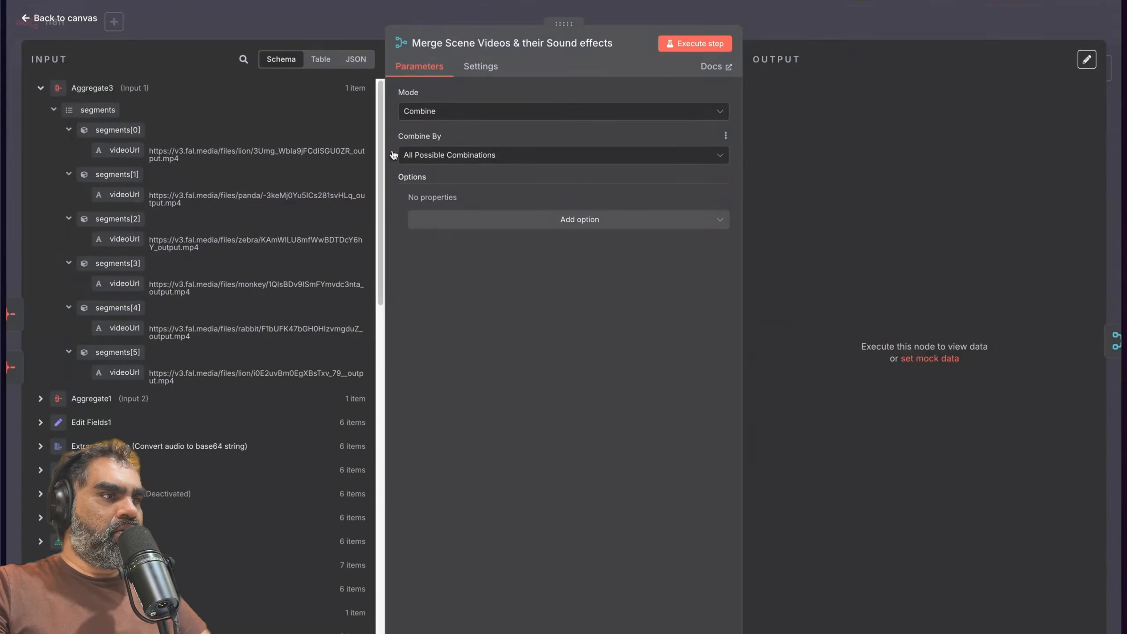
left_click(365, 28)
double_click(619, 412)
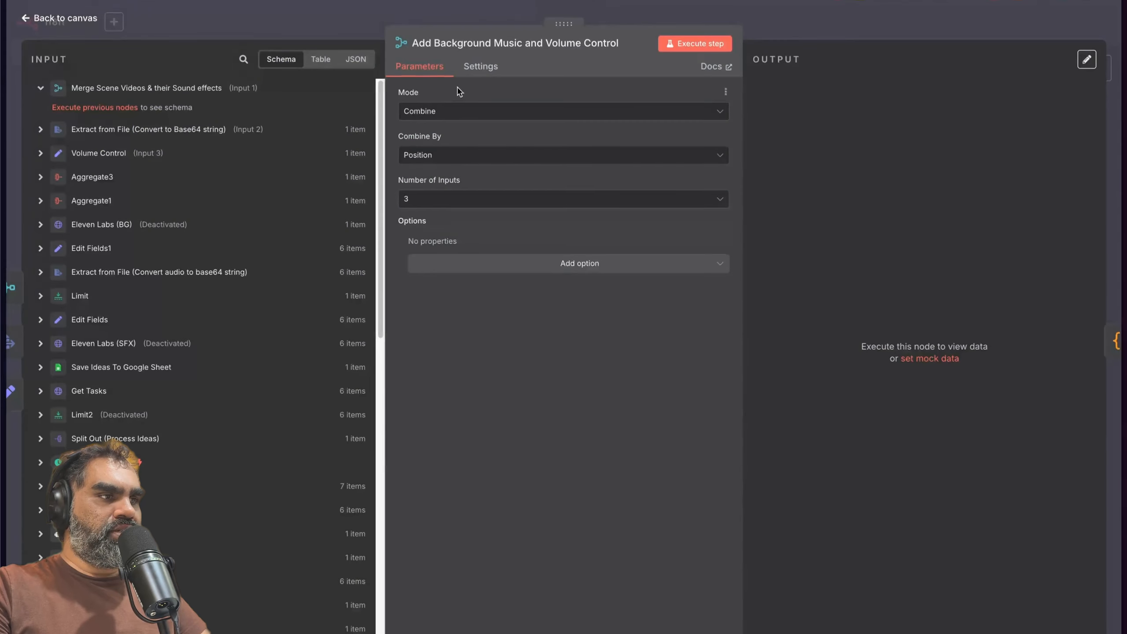
key("Escape")
Step: Remove the connection from Add Background Music and Volume Control to Generate FFmpeg Cmd, and execute the workflow
scroll(804, 247, "up", 1)
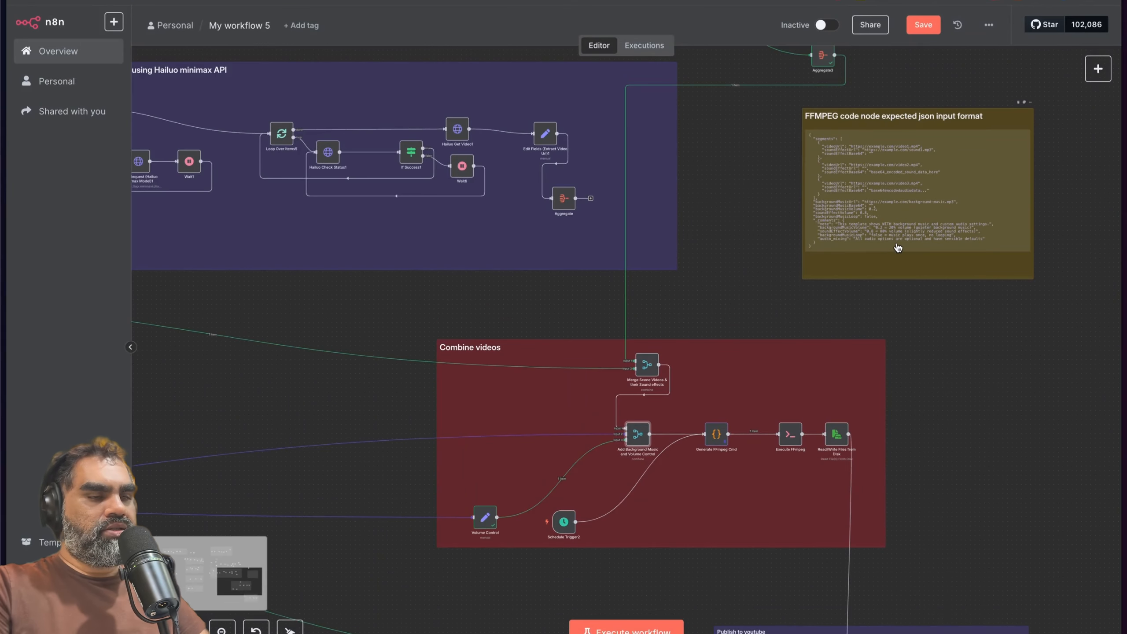
scroll(896, 248, "up", 5)
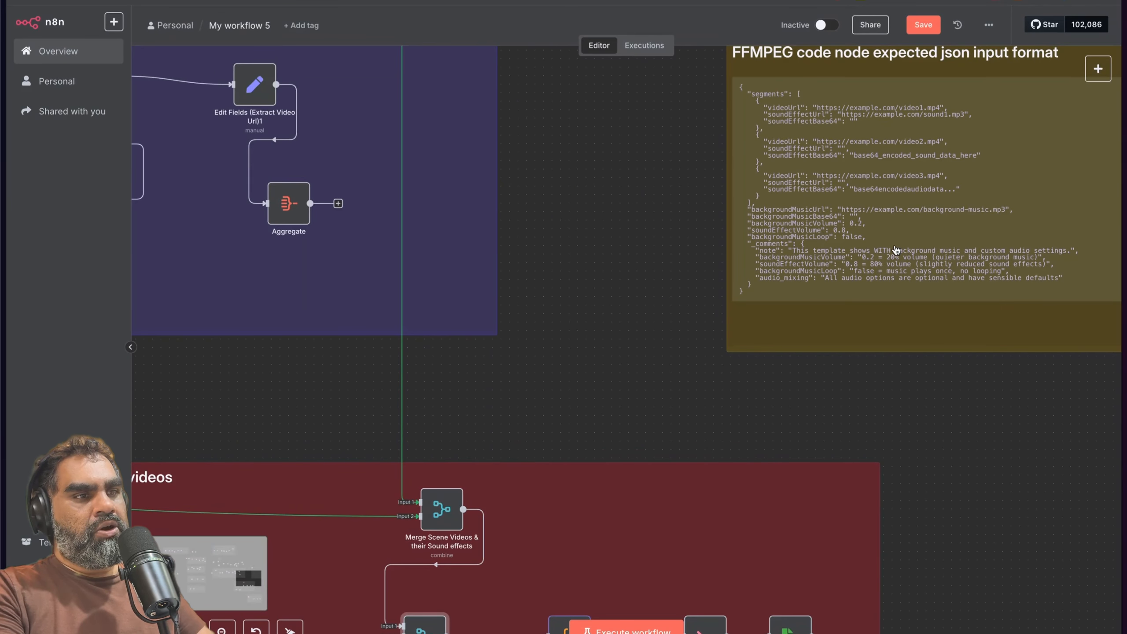
scroll(714, 378, "down", 3)
scroll(715, 377, "left", 2)
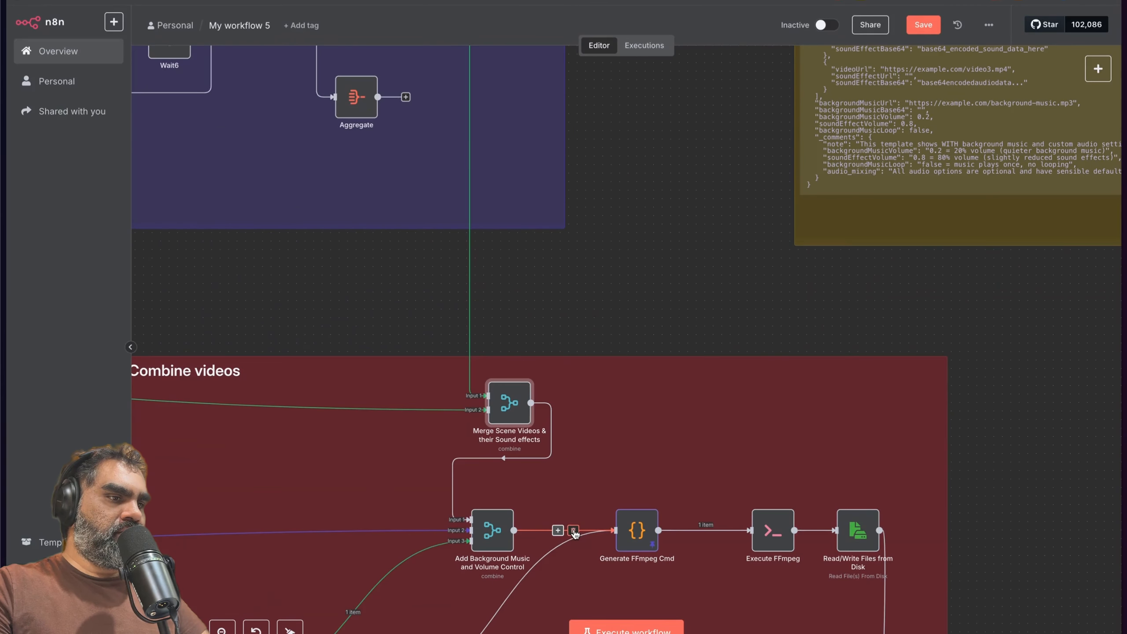
scroll(546, 537, "down", 3)
scroll(546, 537, "left", 2)
scroll(597, 464, "down", 1)
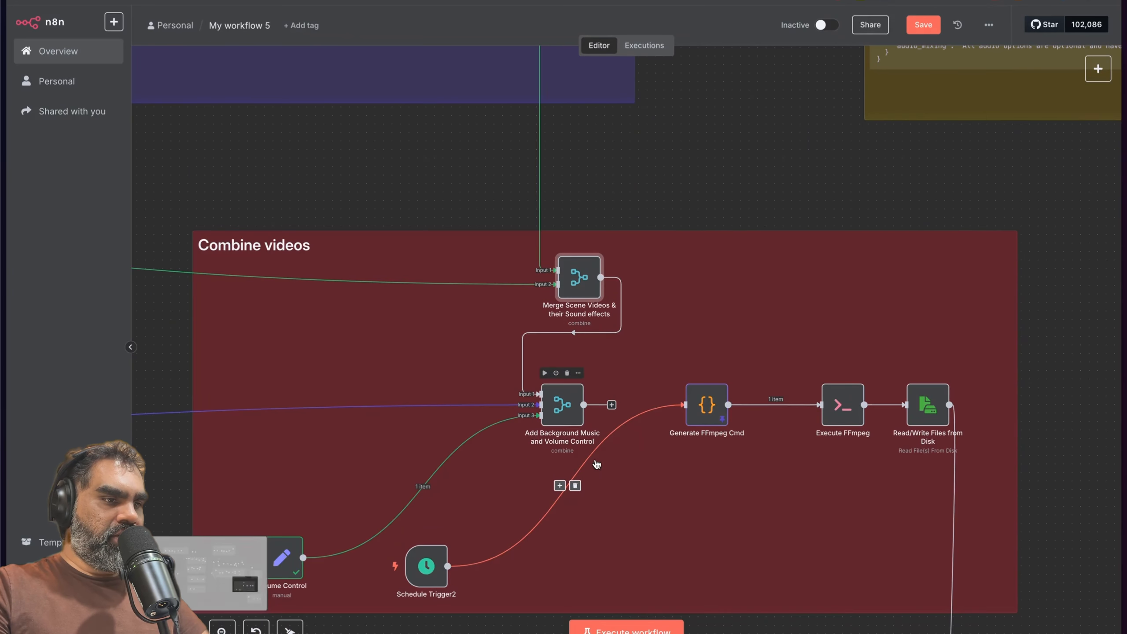
left_click(639, 628)
Step: Inspect the output of Merge Scene Videos & their Sound effects, collapsing segments[0] through segments[4] to compare their video and sound fields
scroll(665, 444, "down", 3)
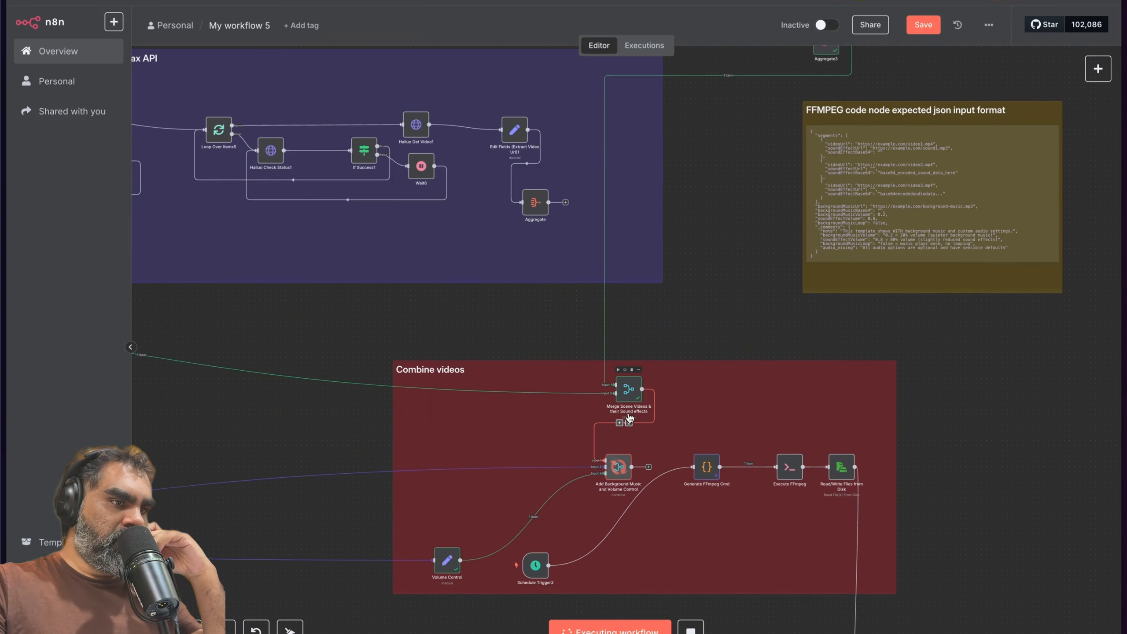
scroll(653, 431, "down", 1)
double_click(628, 370)
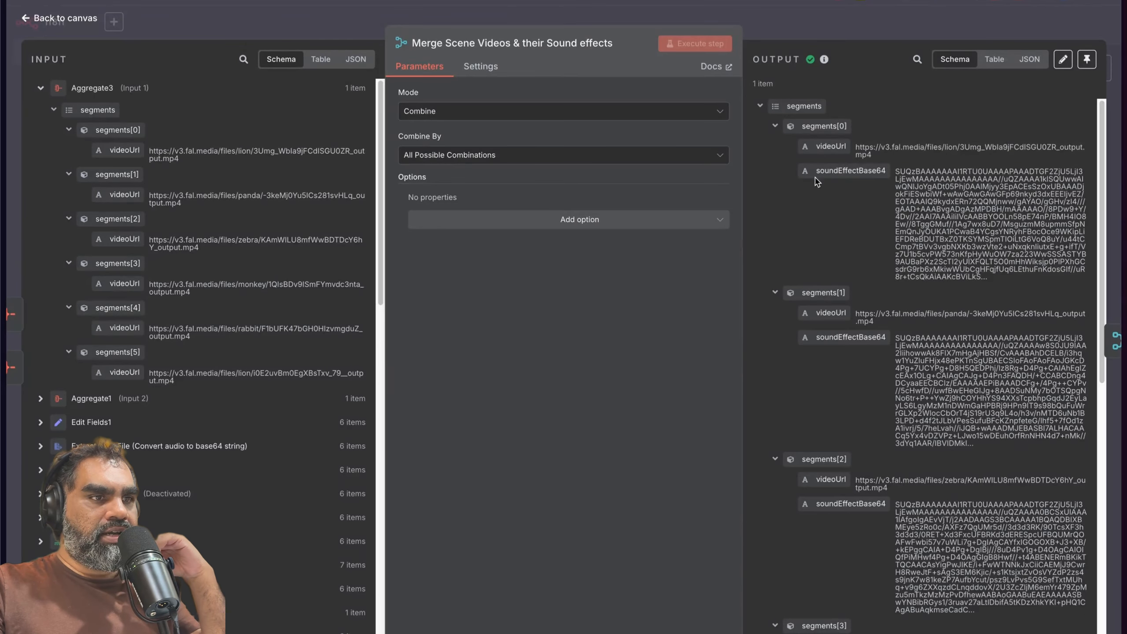
left_click(775, 126)
left_click(775, 147)
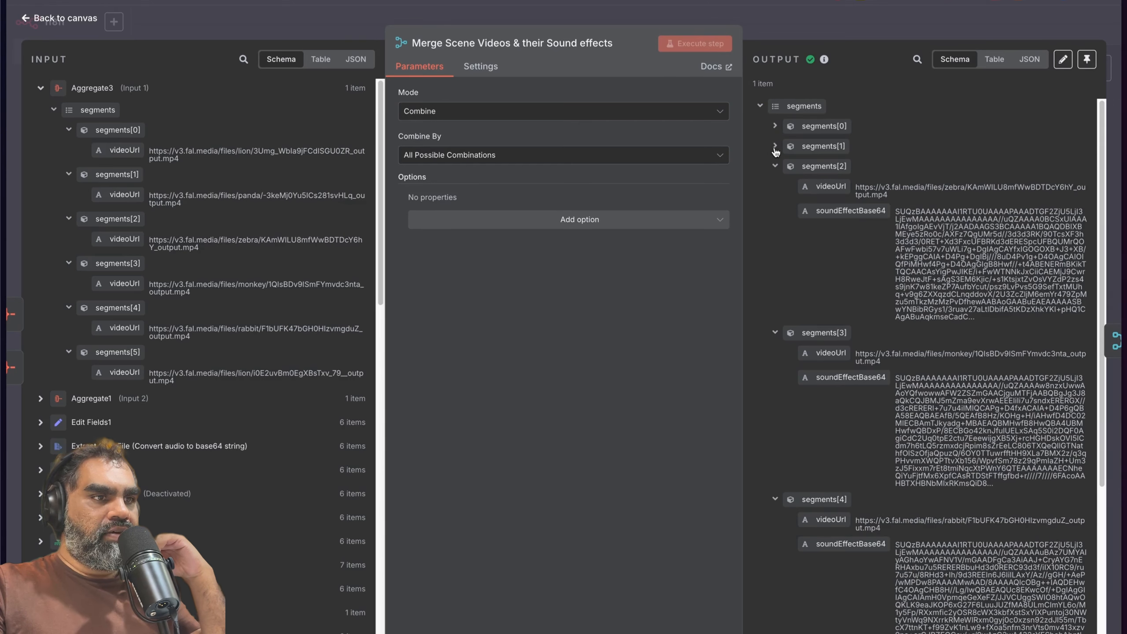
left_click(775, 165)
left_click(775, 186)
left_click(775, 206)
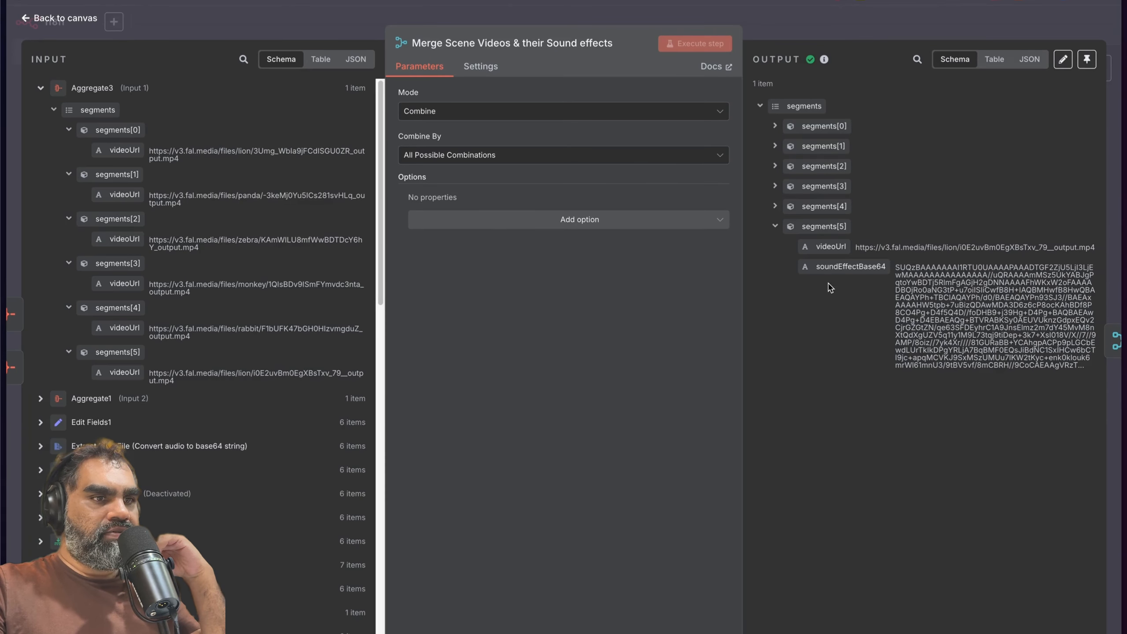
Step: Inspect the output of Add Background Music and Volume Control, collapsing the segments to read the background music and volume fields
left_click(775, 225)
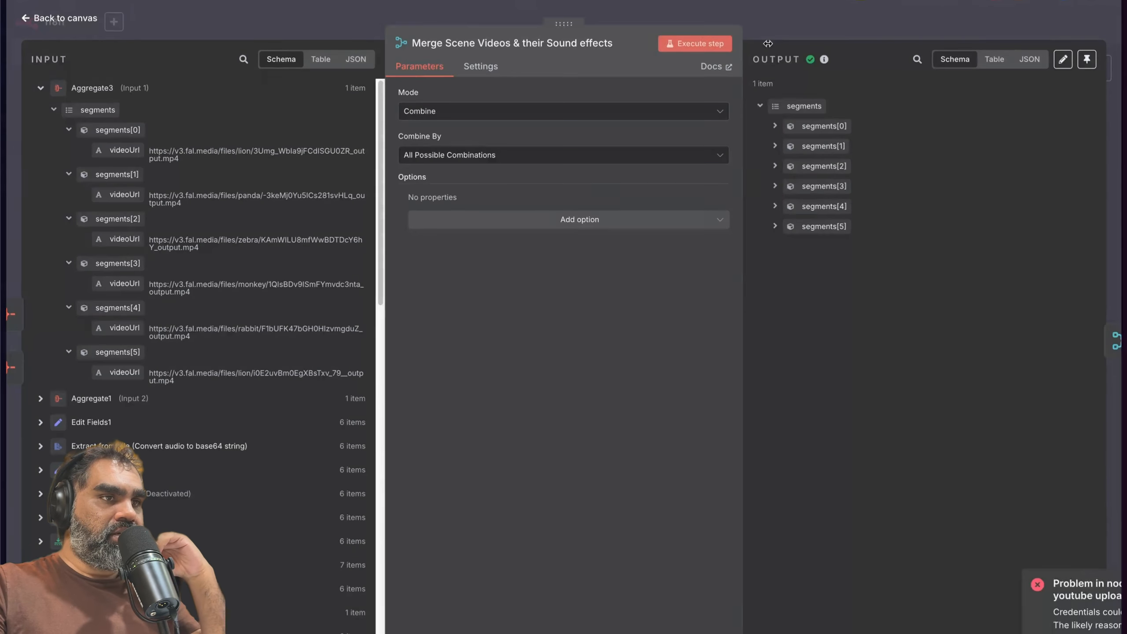
left_click(799, 32)
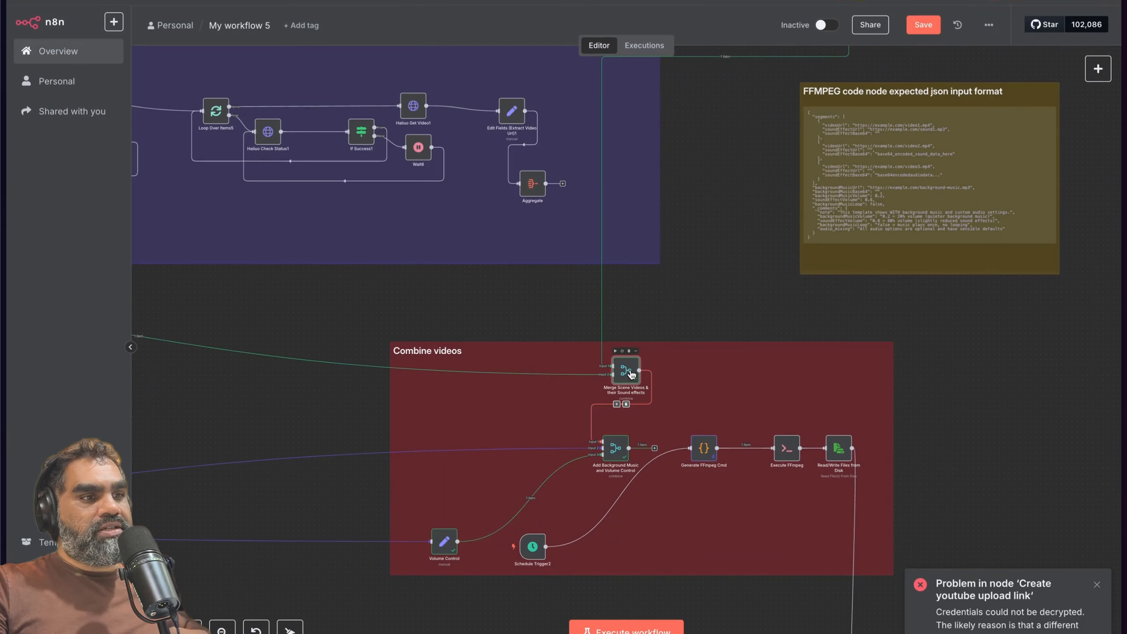
double_click(615, 447)
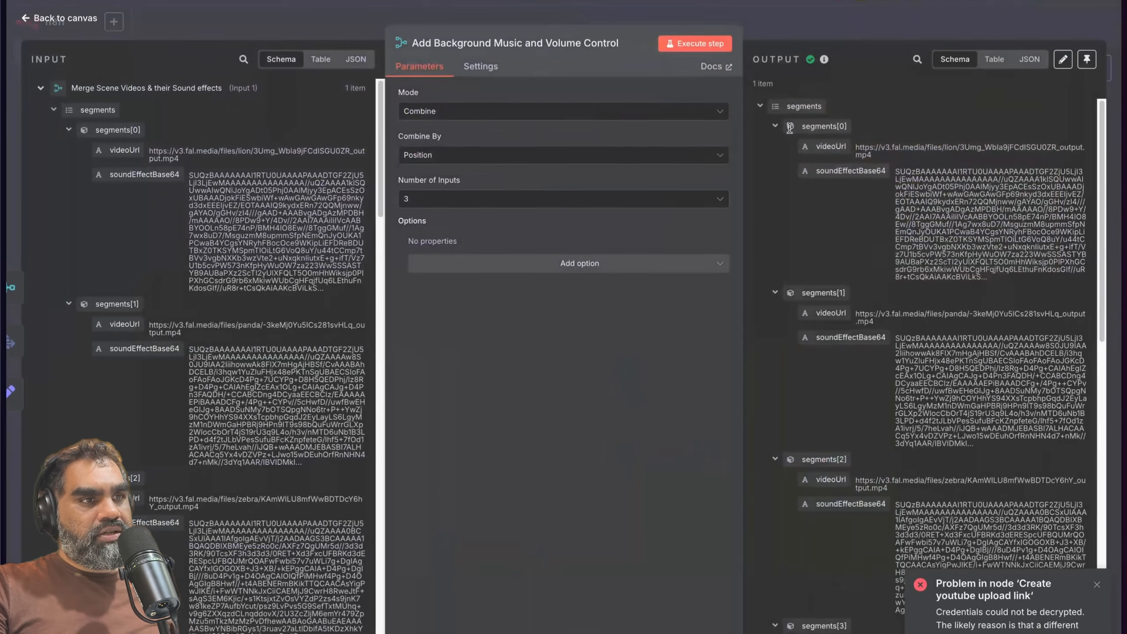
left_click(775, 126)
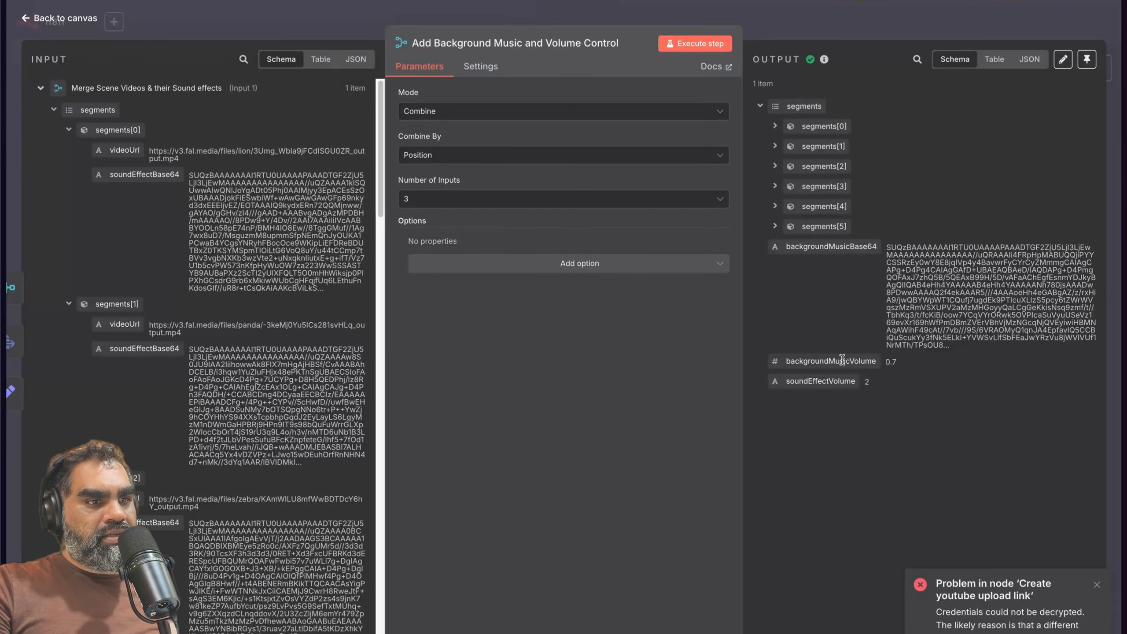
left_click(832, 28)
scroll(656, 266, "left", 3)
scroll(630, 328, "down", 4)
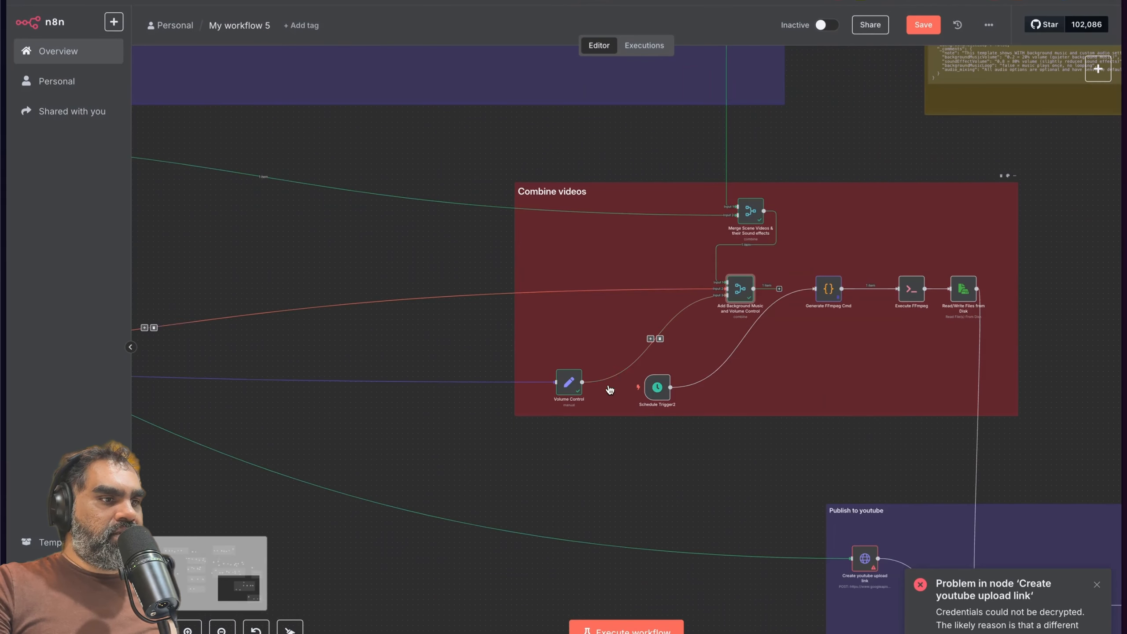
Step: Set backgroundMusicVolume to 0.5 in the Volume Control node and look over its soundEffectVolume field
double_click(568, 384)
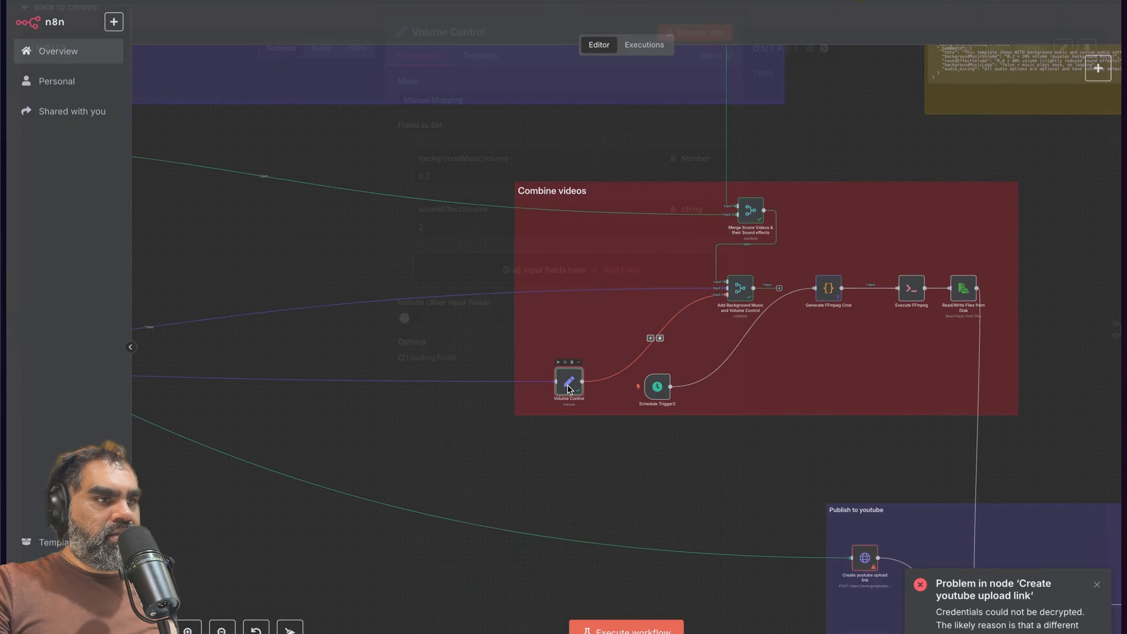
double_click(497, 169)
left_click(448, 187)
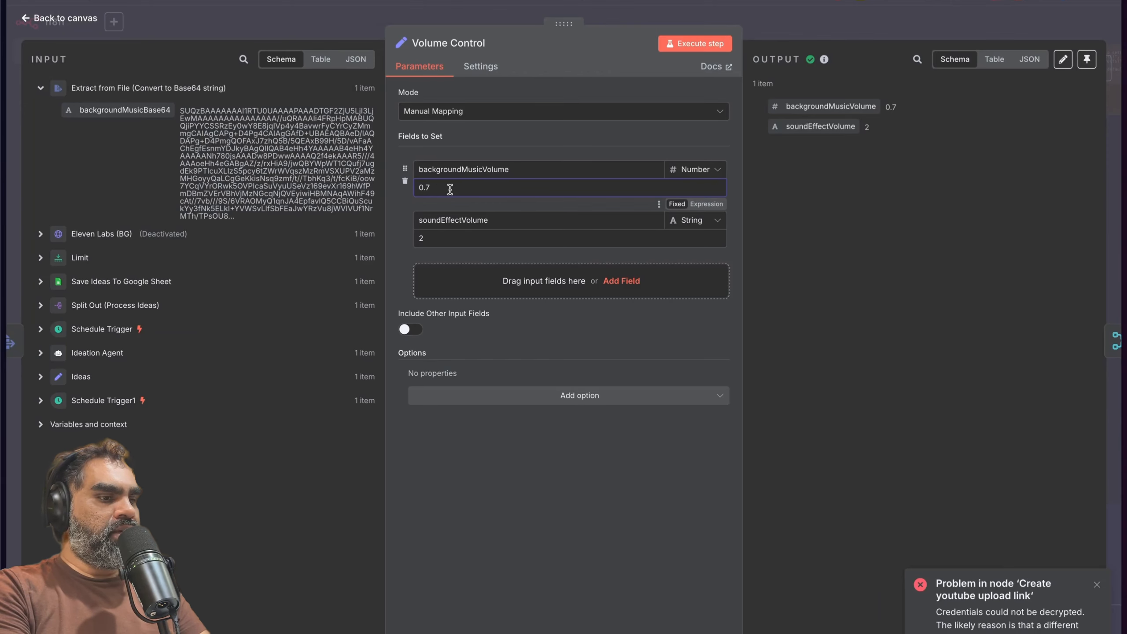
type("5")
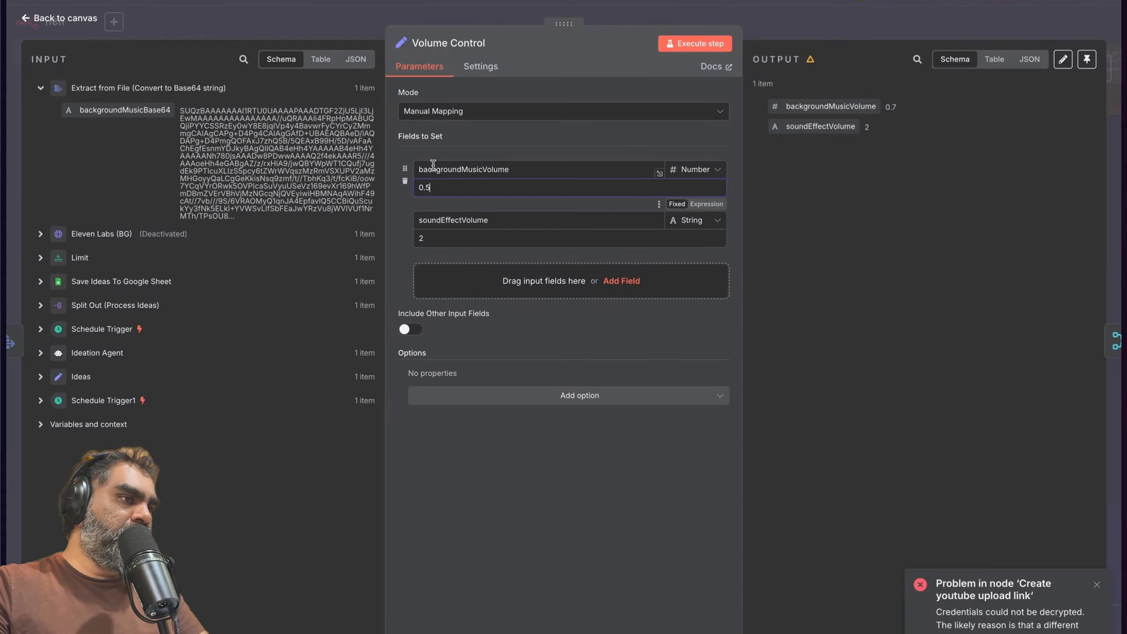
left_click(324, 16)
double_click(553, 374)
double_click(463, 239)
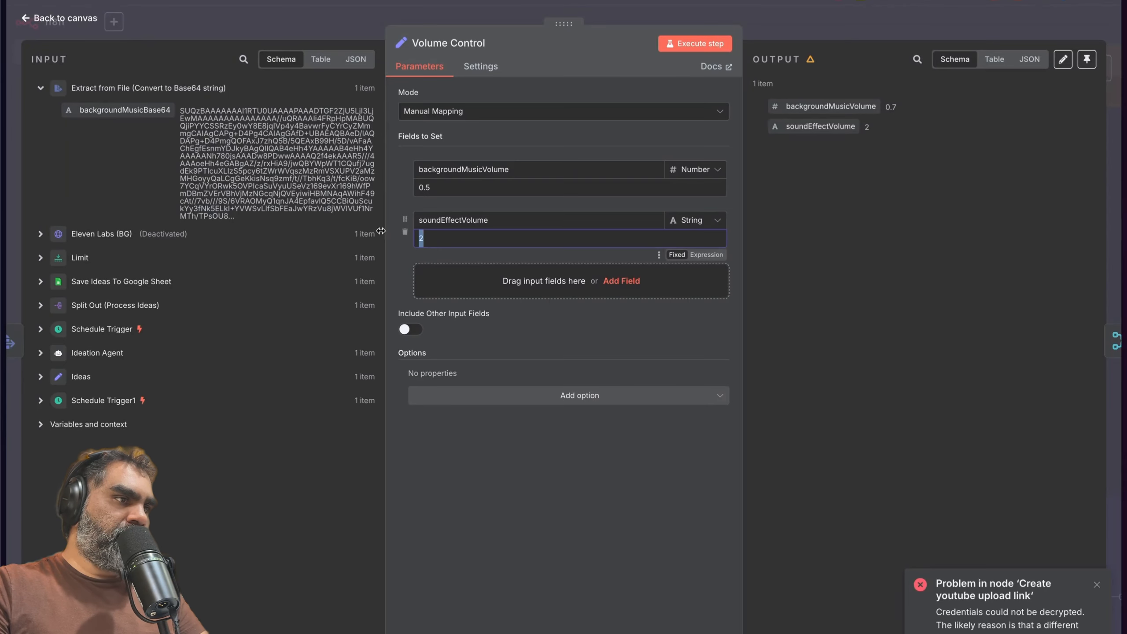
left_click(329, 29)
Step: Set the duplicate of the Merge Scene Videos & their Sound effects node to combine by Position with 3 inputs
scroll(491, 305, "up", 3)
scroll(491, 305, "right", 2)
scroll(491, 310, "down", 1)
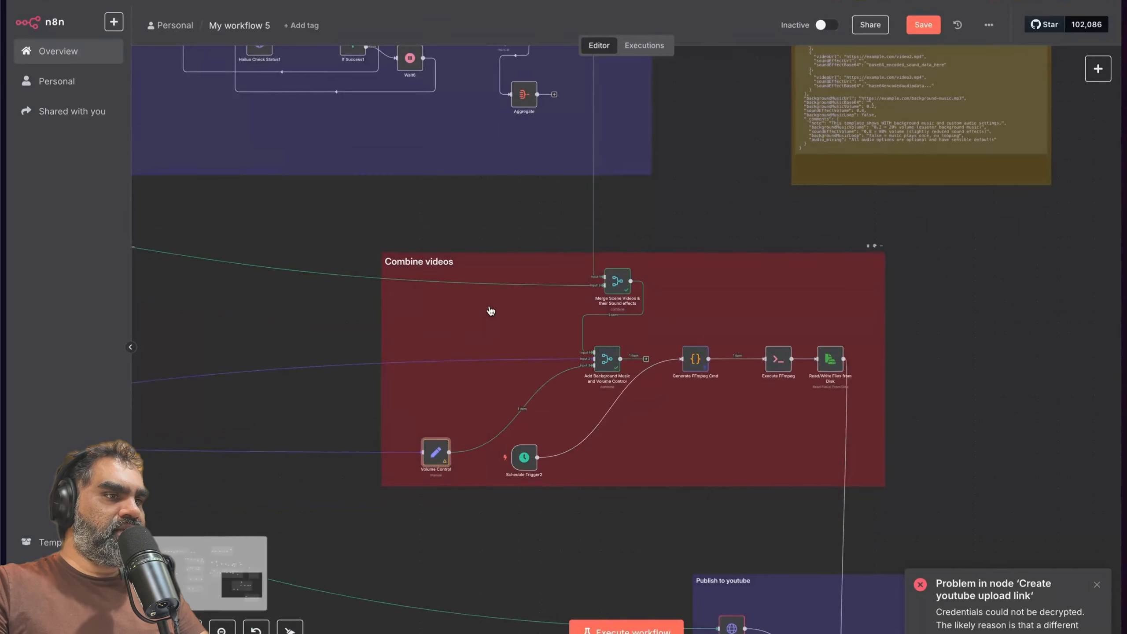
scroll(492, 309, "right", 1)
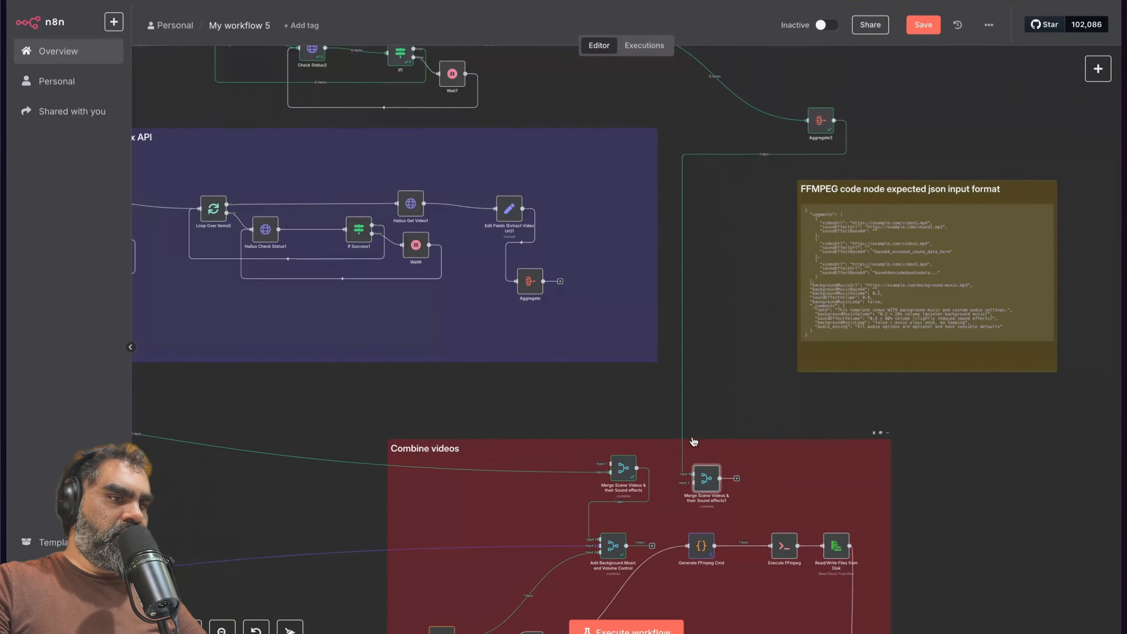
scroll(695, 443, "down", 1)
double_click(705, 435)
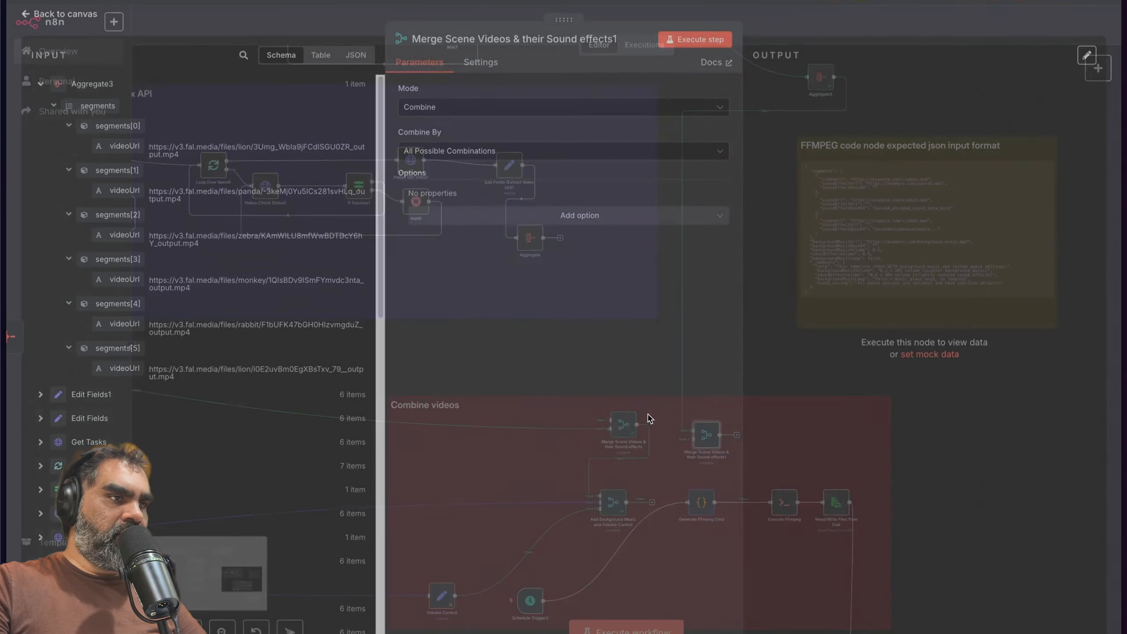
left_click(469, 155)
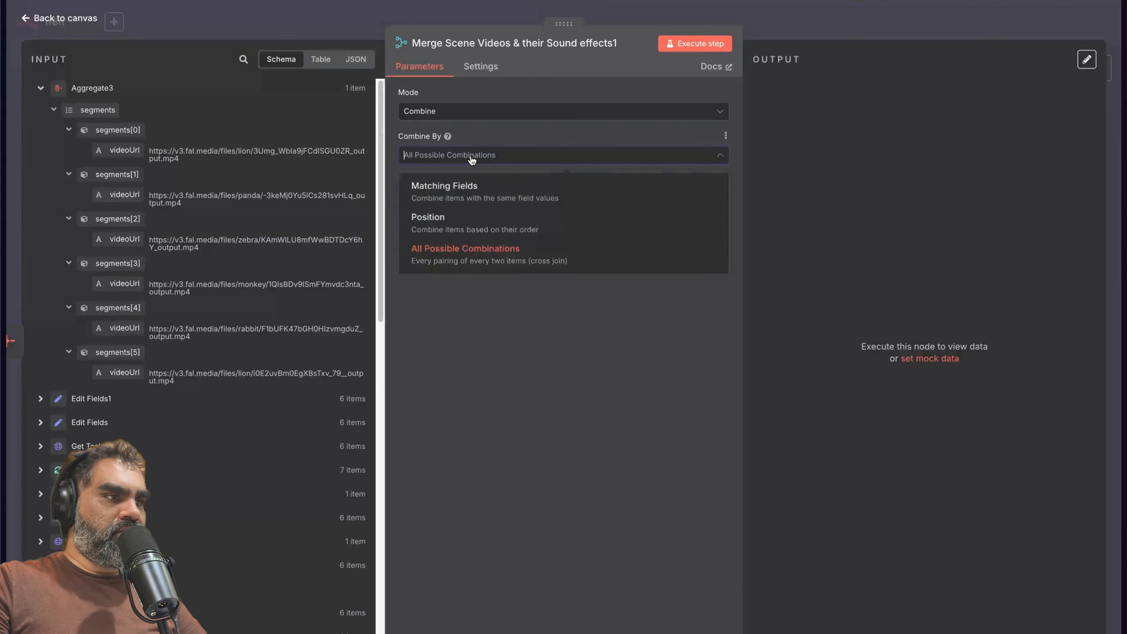
left_click(451, 220)
left_click(444, 199)
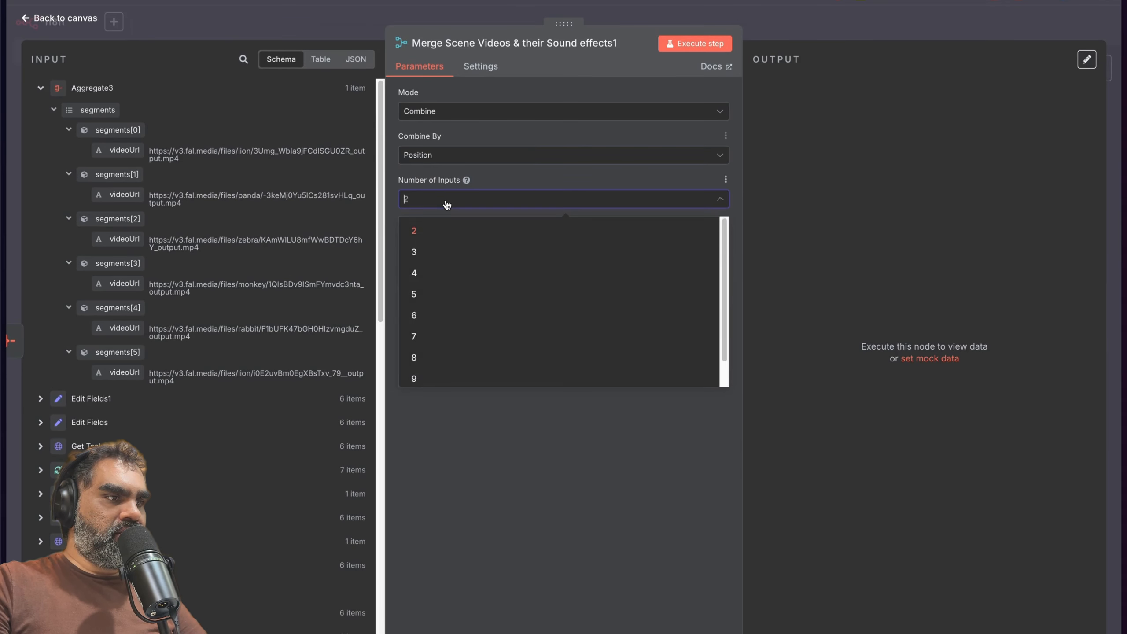
left_click(438, 242)
key("Escape")
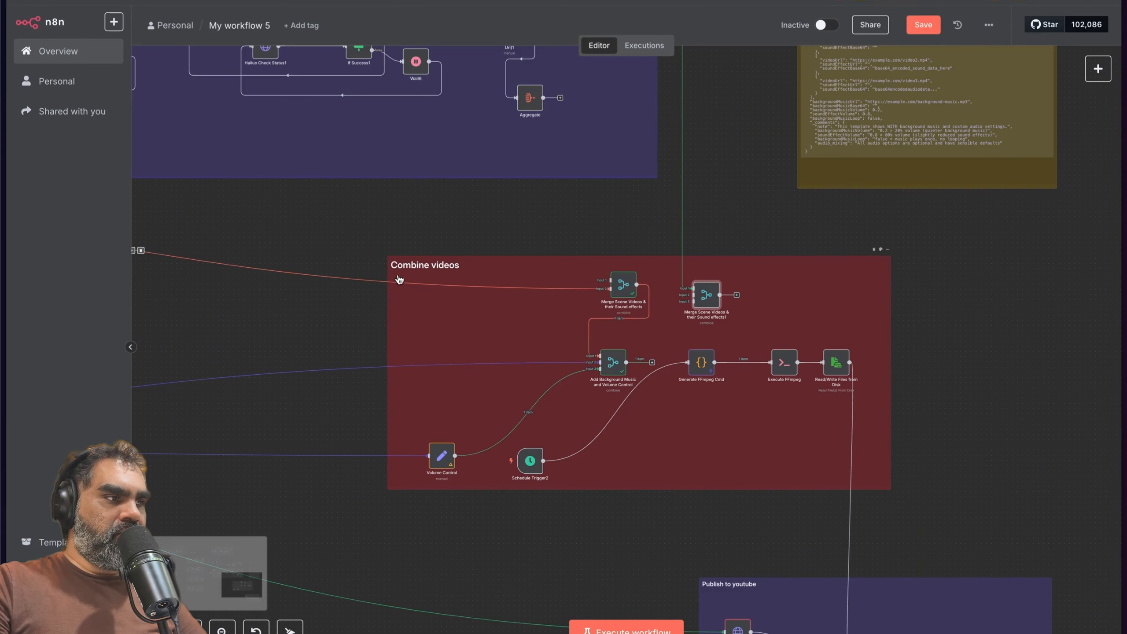
Step: Look over the Volume Control node's settings once more
scroll(613, 293, "down", 5)
scroll(630, 346, "up", 5)
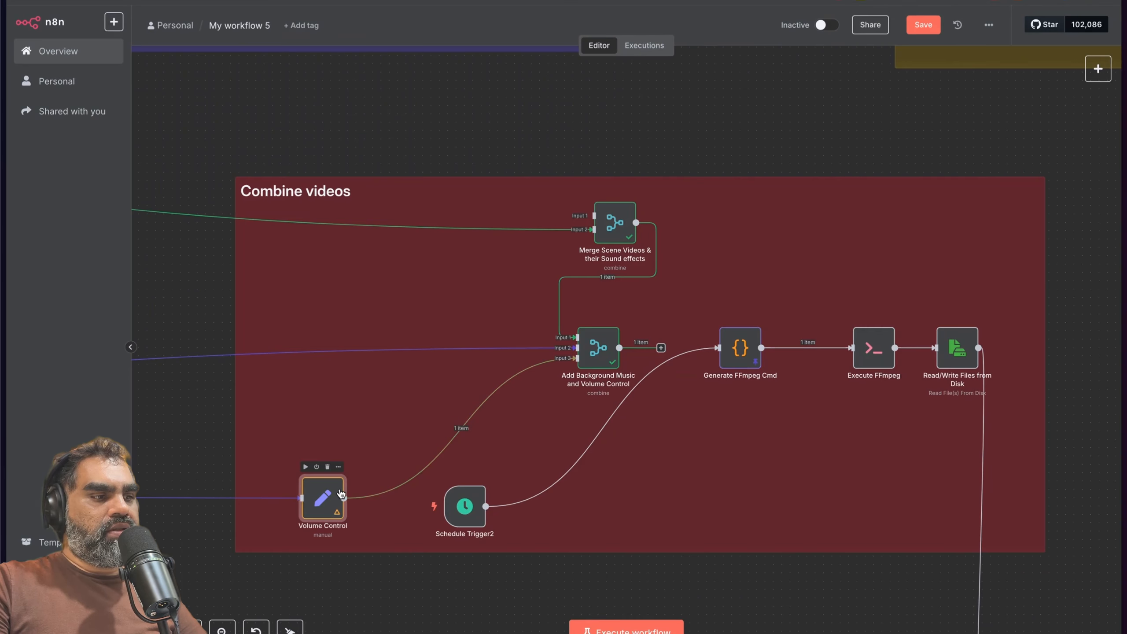
double_click(320, 486)
key("Escape")
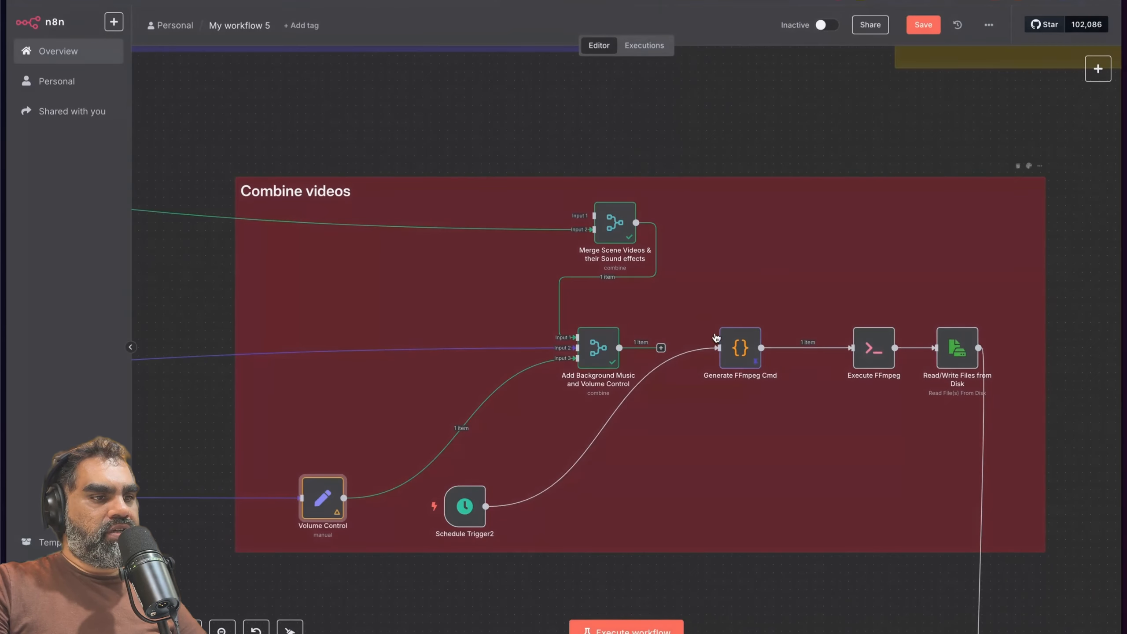
Step: Unpin the data of Generate FFmpeg Cmd and connect the output of Add Background Music and Volume Control to it
scroll(679, 351, "right", 1)
left_click(686, 353)
scroll(685, 352, "down", 2)
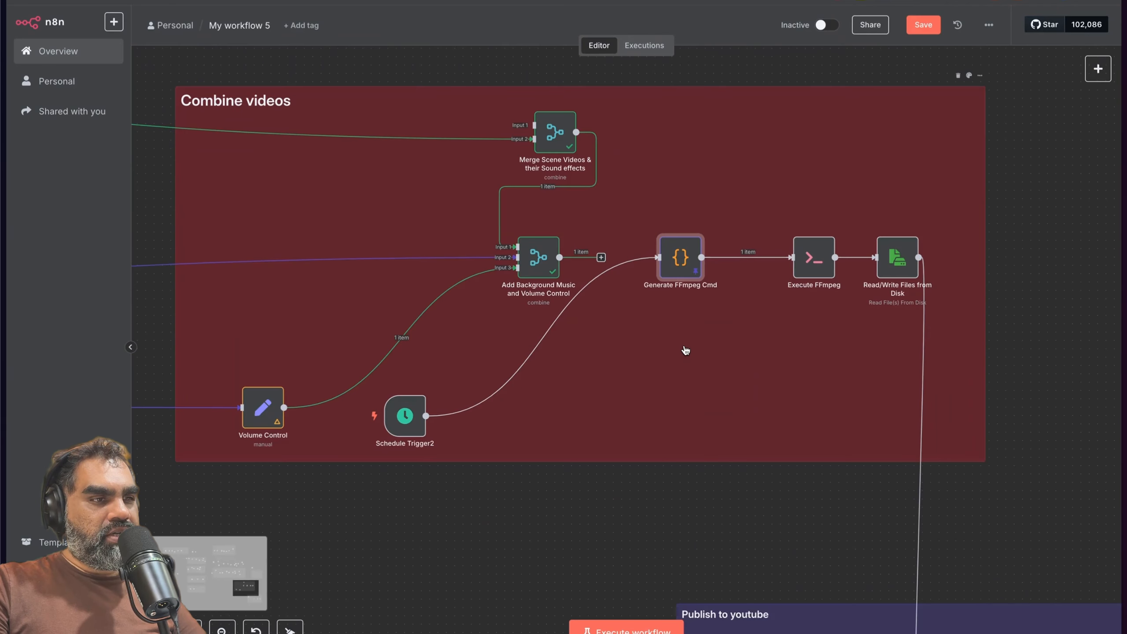
right_click(698, 258)
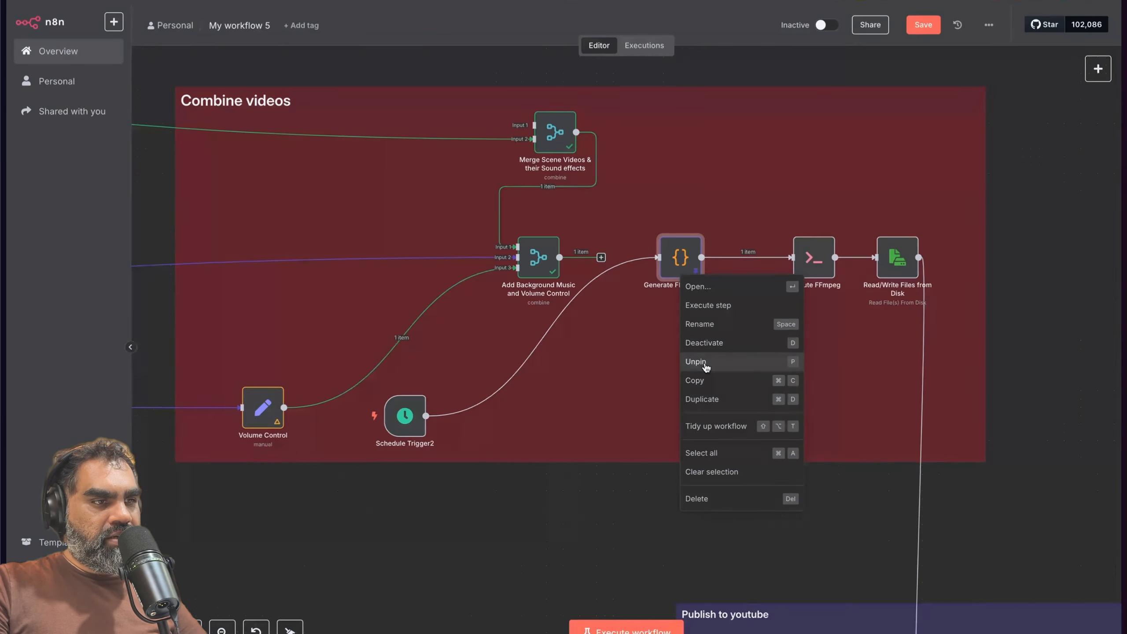
left_click(705, 363)
scroll(704, 367, "right", 2)
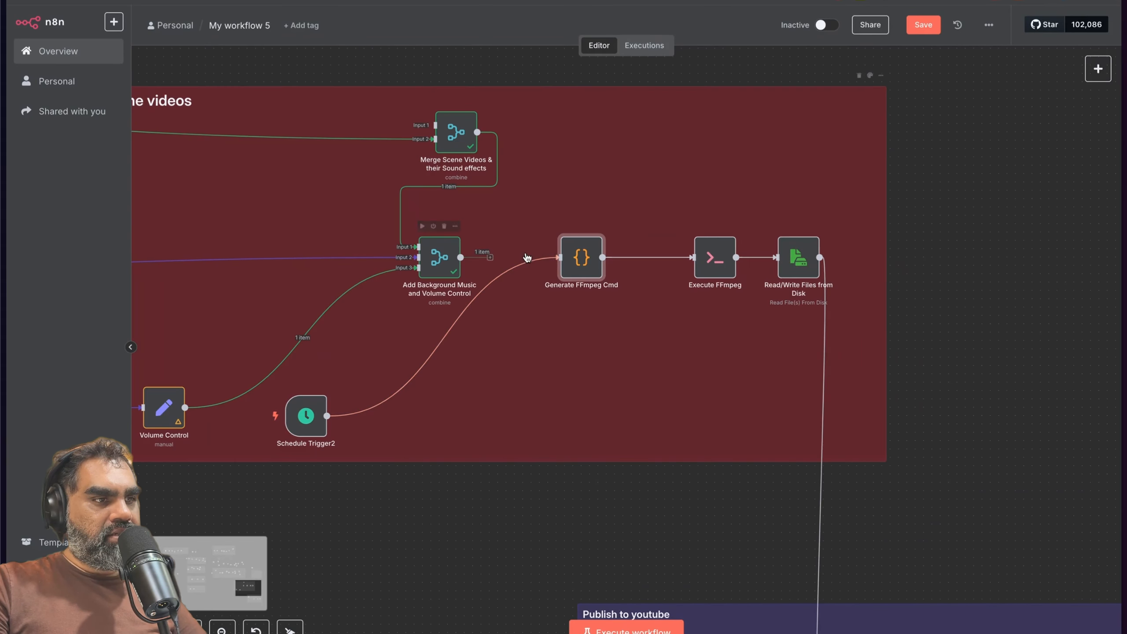
left_click_drag(490, 257, 560, 254)
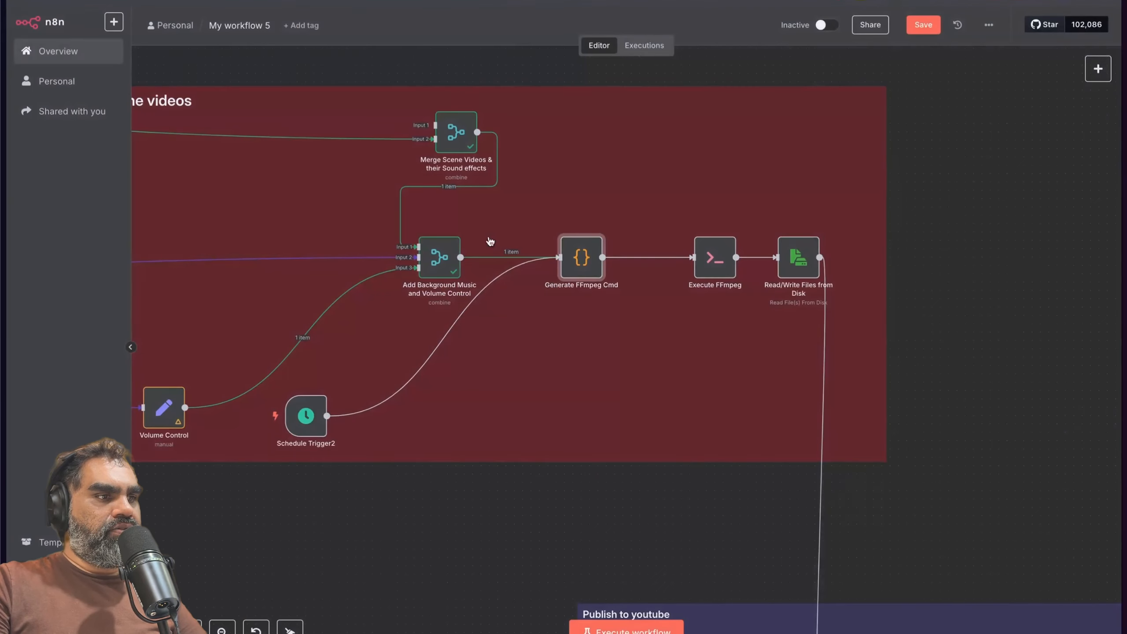
left_click(503, 257)
type("code")
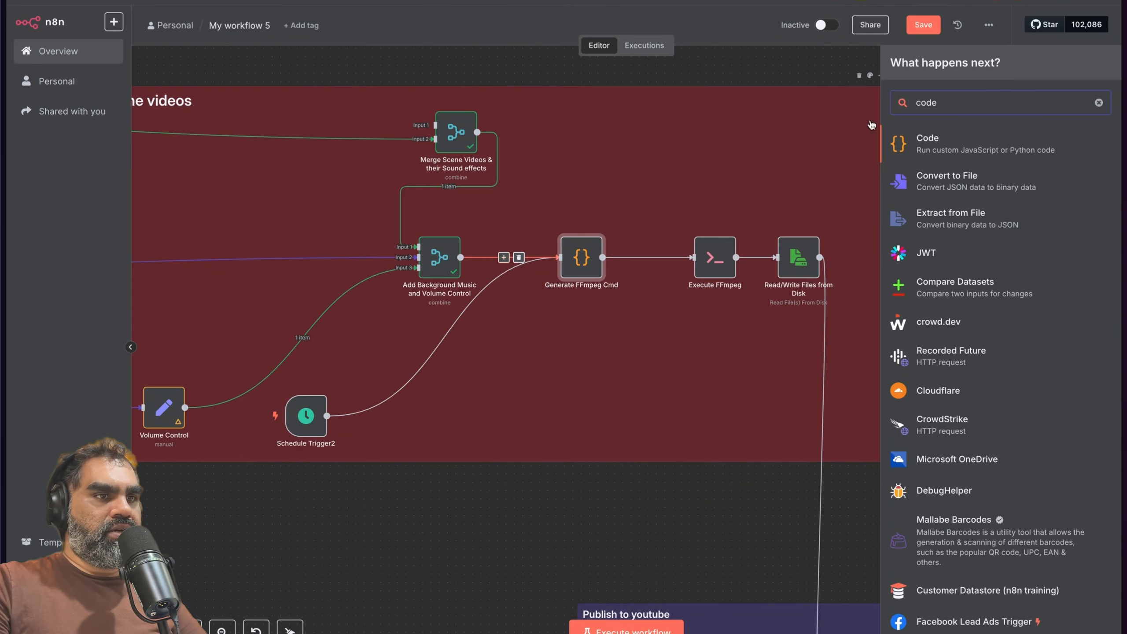
key("Escape")
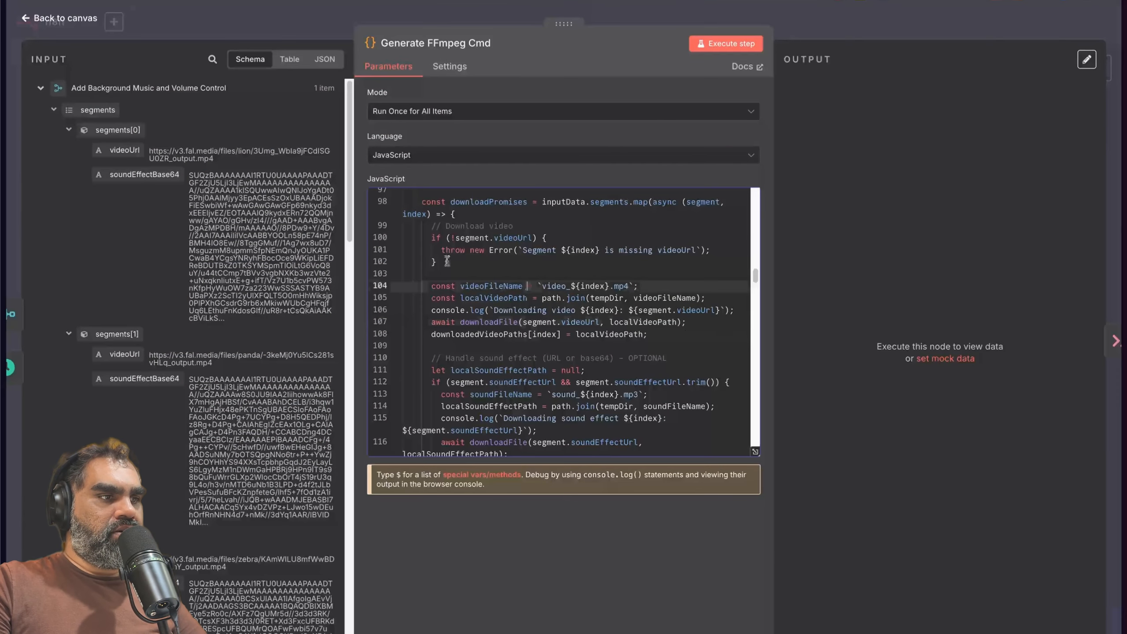
Step: Review the JavaScript in the Generate FFmpeg Cmd node and save the workflow
scroll(537, 264, "up", 10)
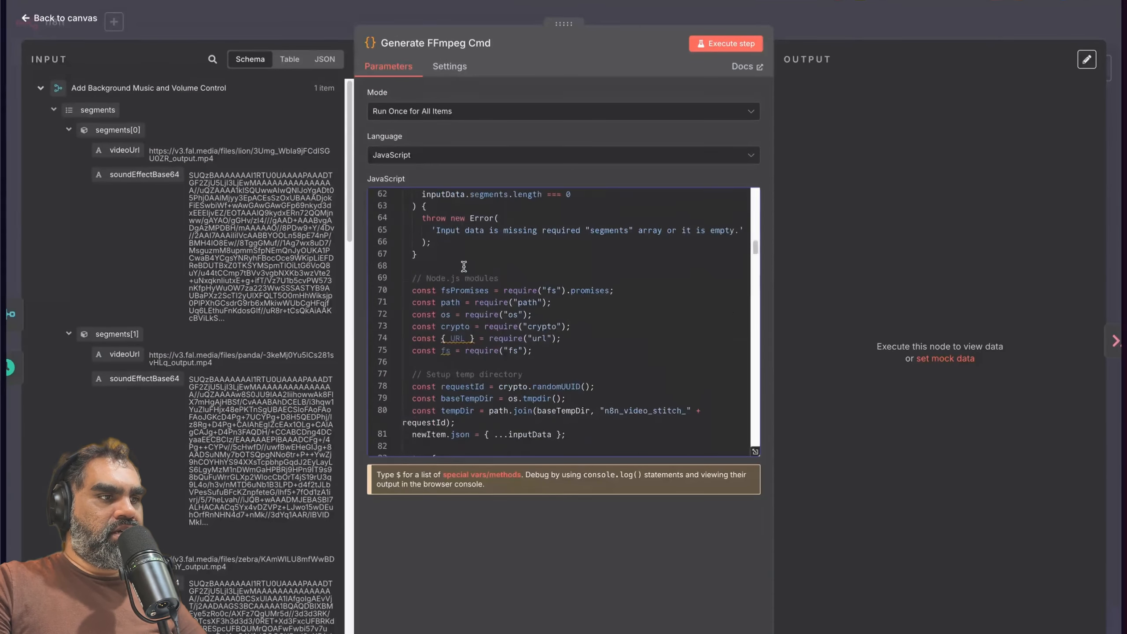
left_click(864, 25)
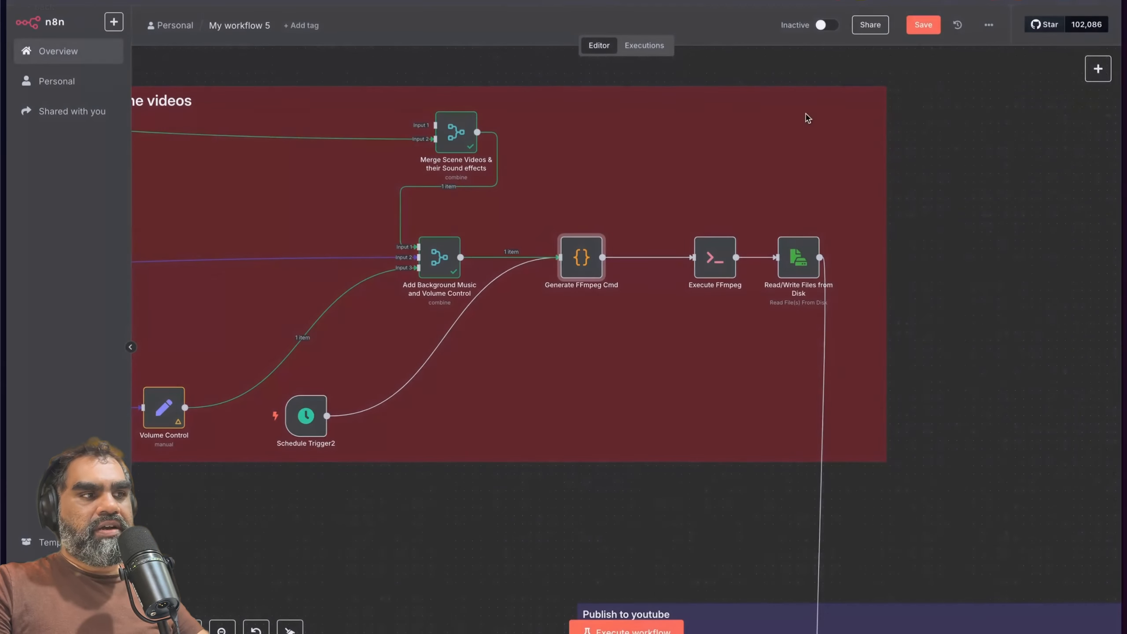
scroll(662, 191, "left", 2)
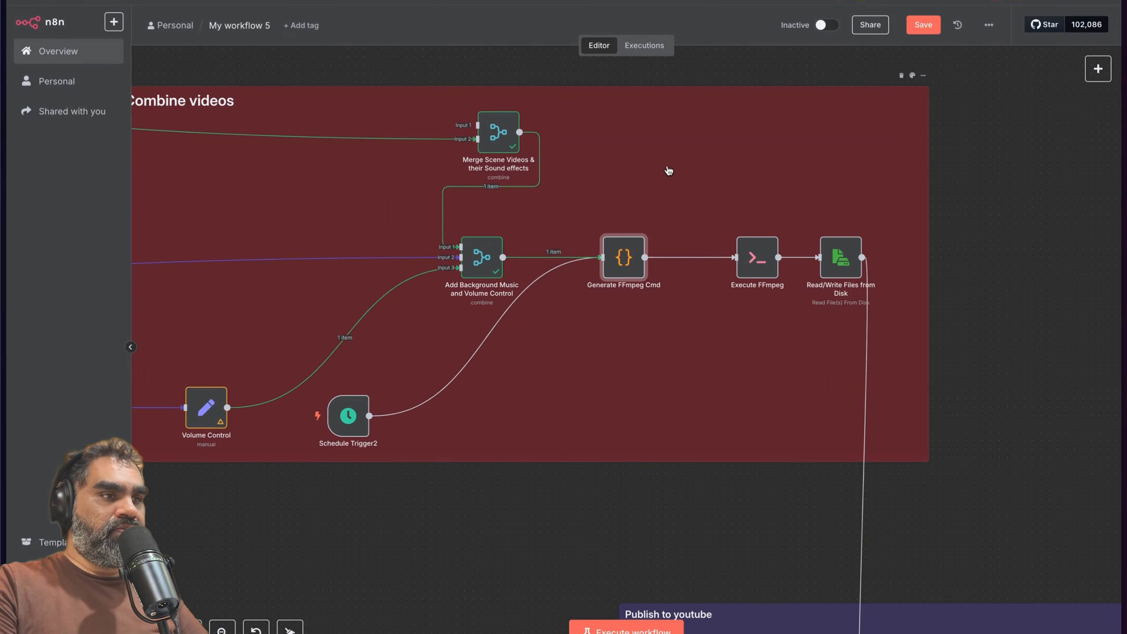
left_click(918, 25)
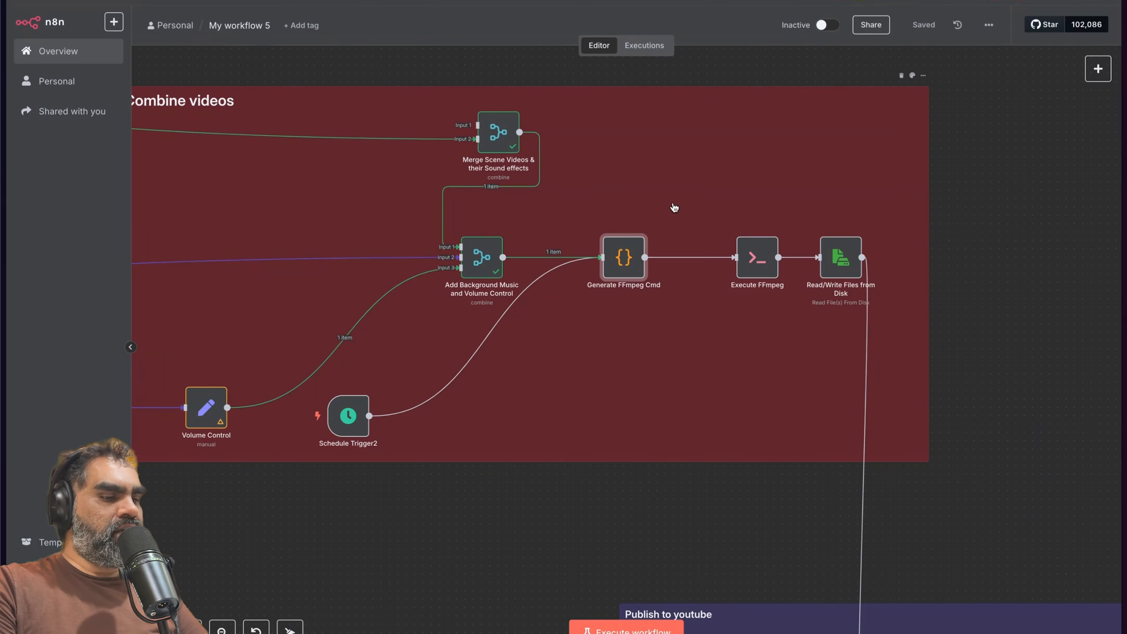
Step: Switch to Coolify's Execute Command page and run "apk add ffmpeg --no-cache" in the n8n-vck40s0 container
key("super+s")
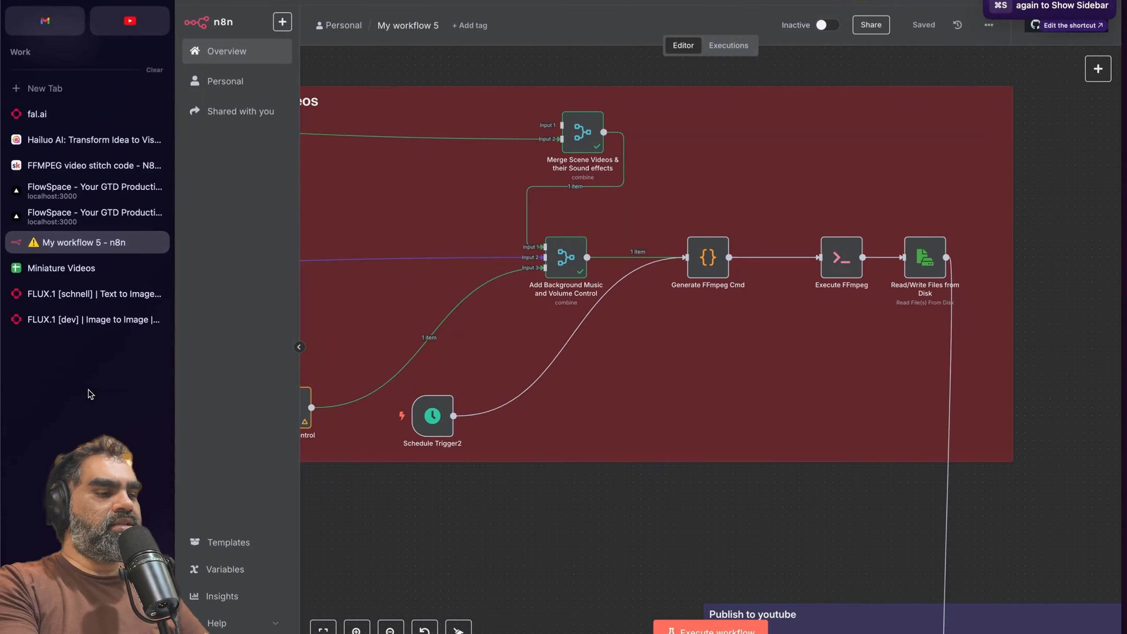
key("super+t")
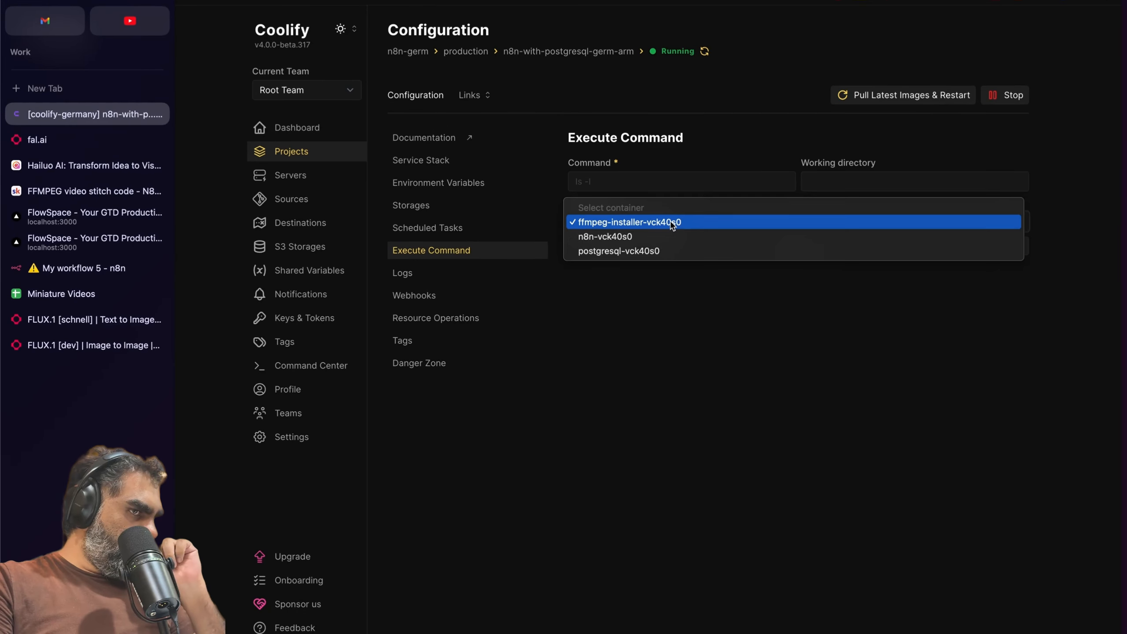
left_click(625, 236)
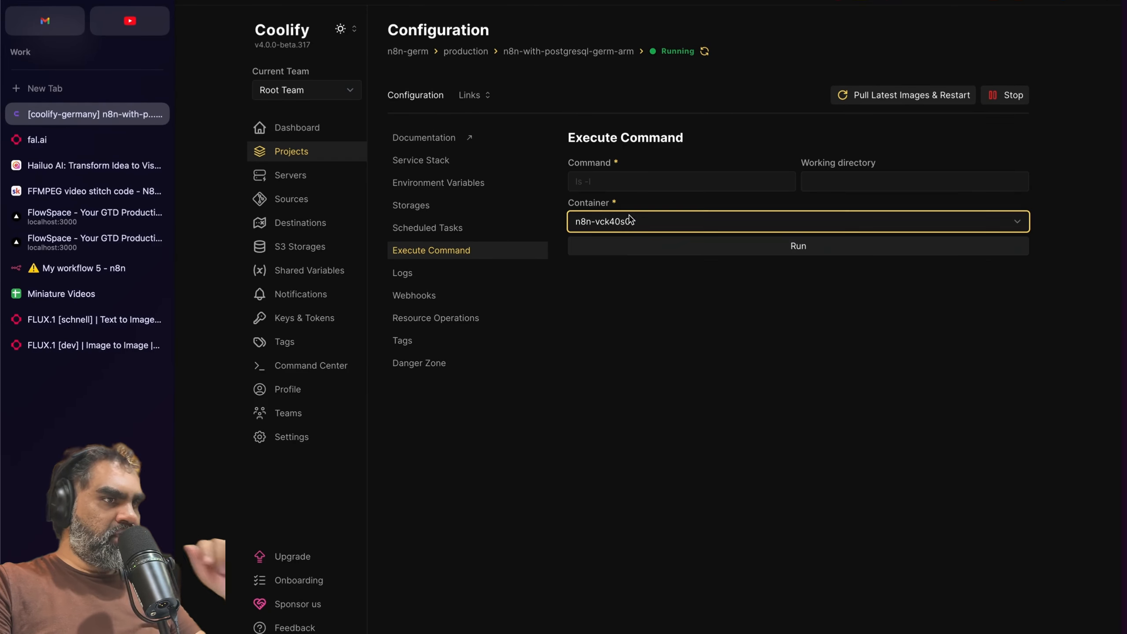
left_click(635, 180)
left_click(669, 301)
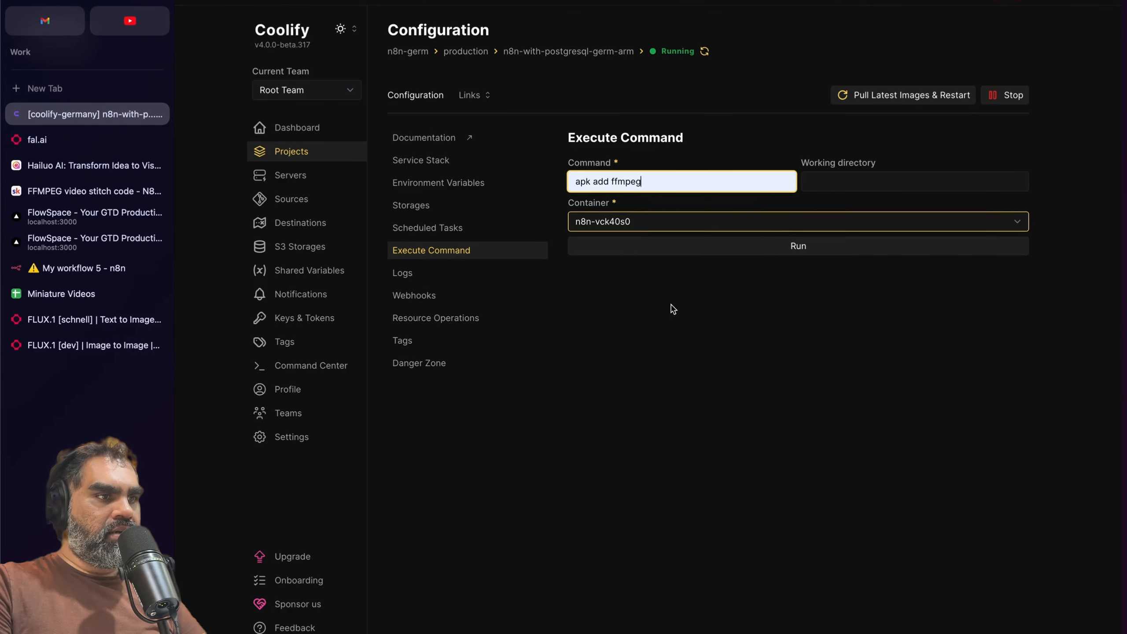
left_click(591, 189)
left_click(701, 215)
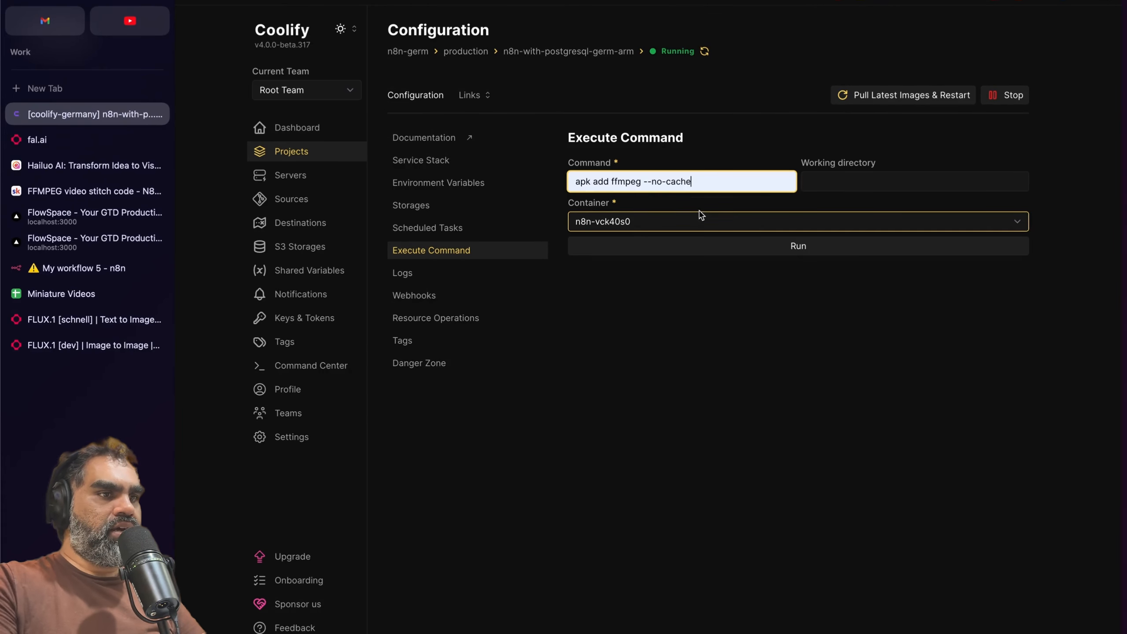
left_click(722, 346)
left_click(769, 246)
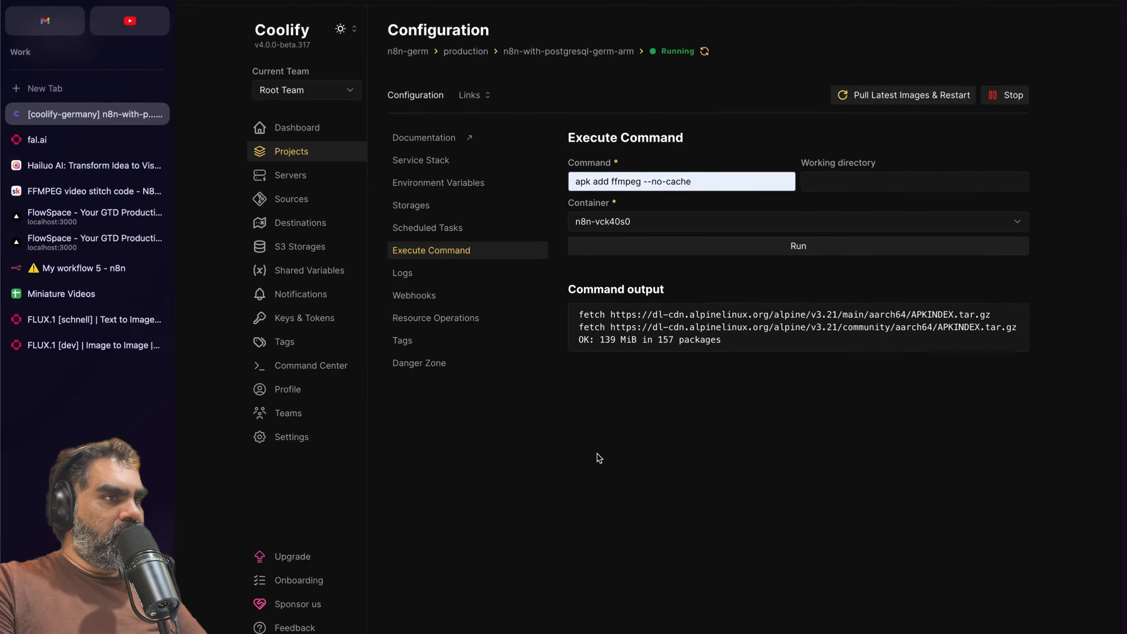
Step: Close the Coolify page and, back in the n8n workflow, delete the connection from Schedule Trigger2 to Generate FFmpeg Cmd
key("super+w")
scroll(593, 459, "right", 2)
mouse_move(485, 388)
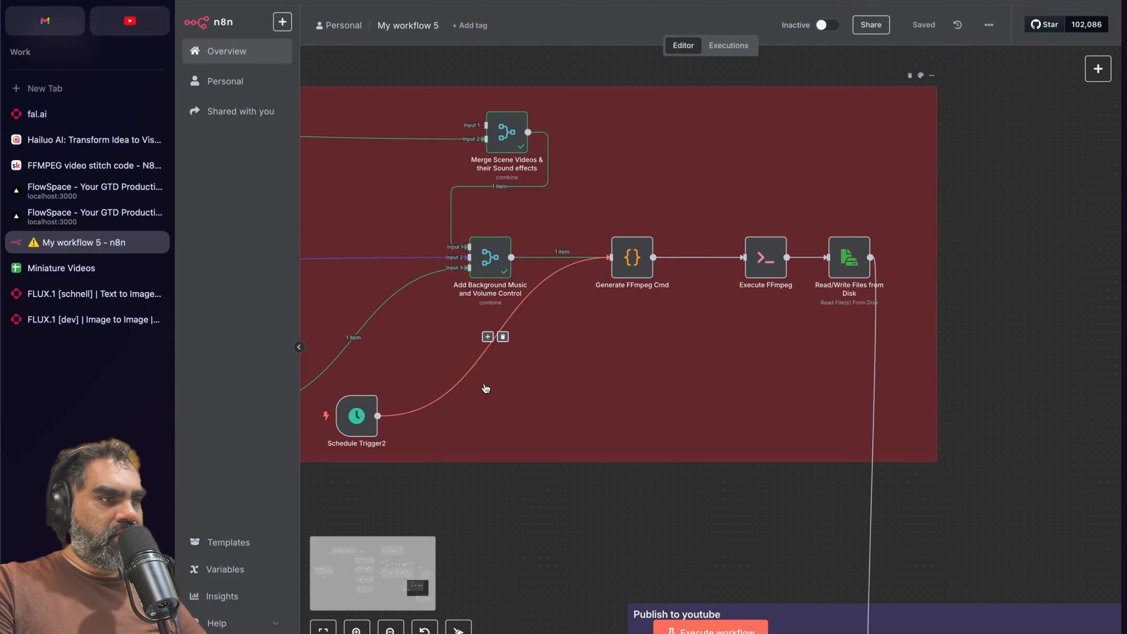
left_click(502, 336)
scroll(638, 397, "down", 6)
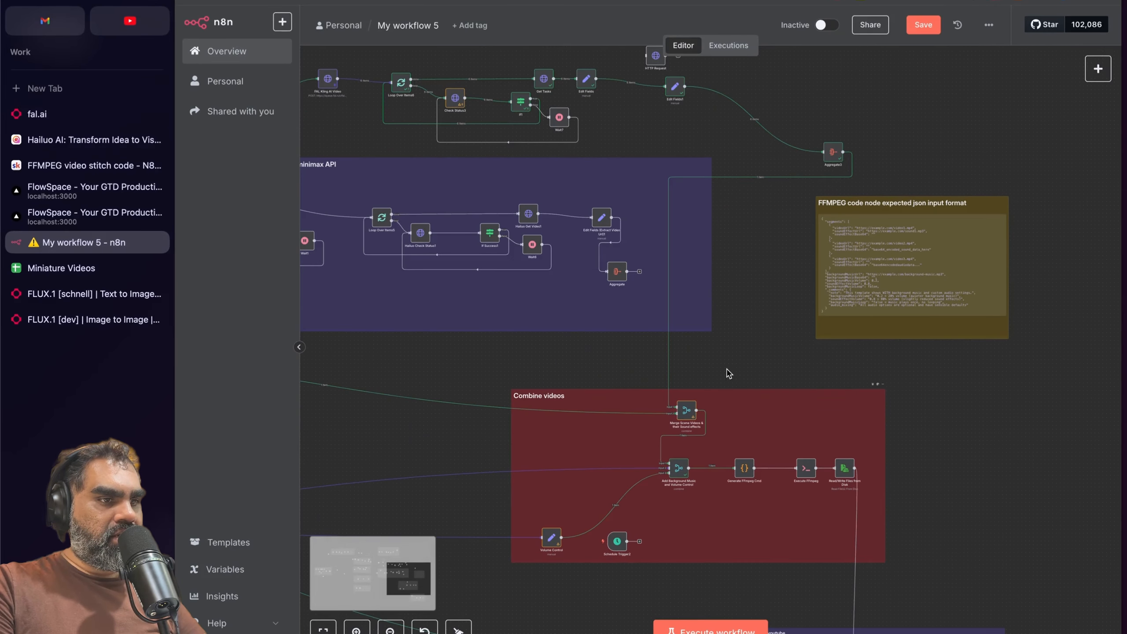
Step: Execute the whole workflow to run the Combine videos nodes
scroll(730, 361, "down", 5)
left_click(712, 630)
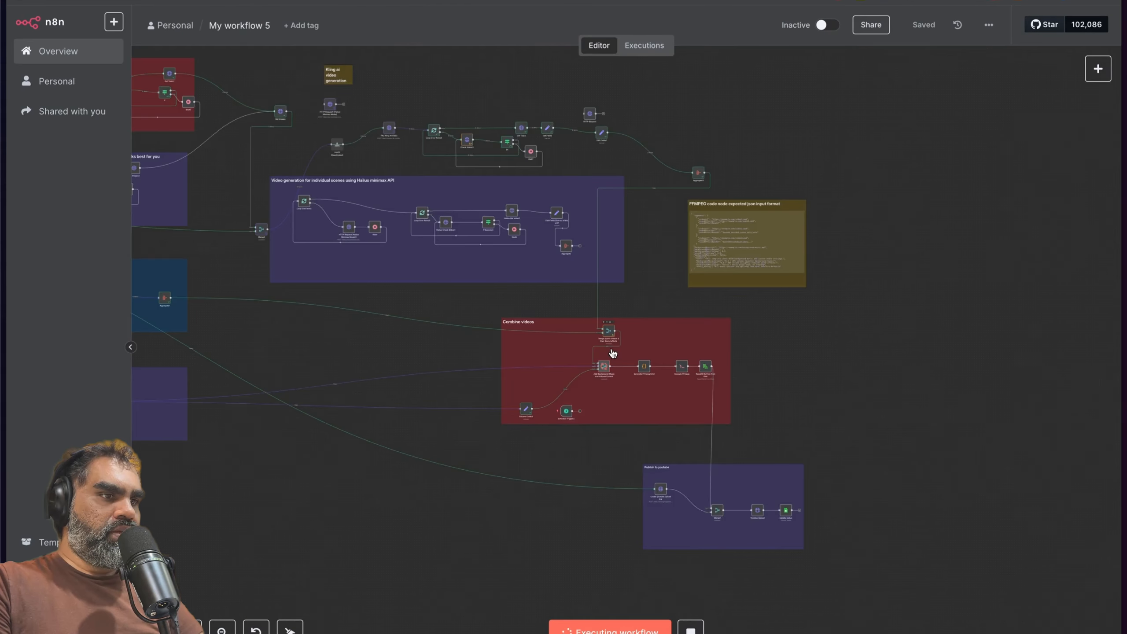
scroll(613, 353, "up", 5)
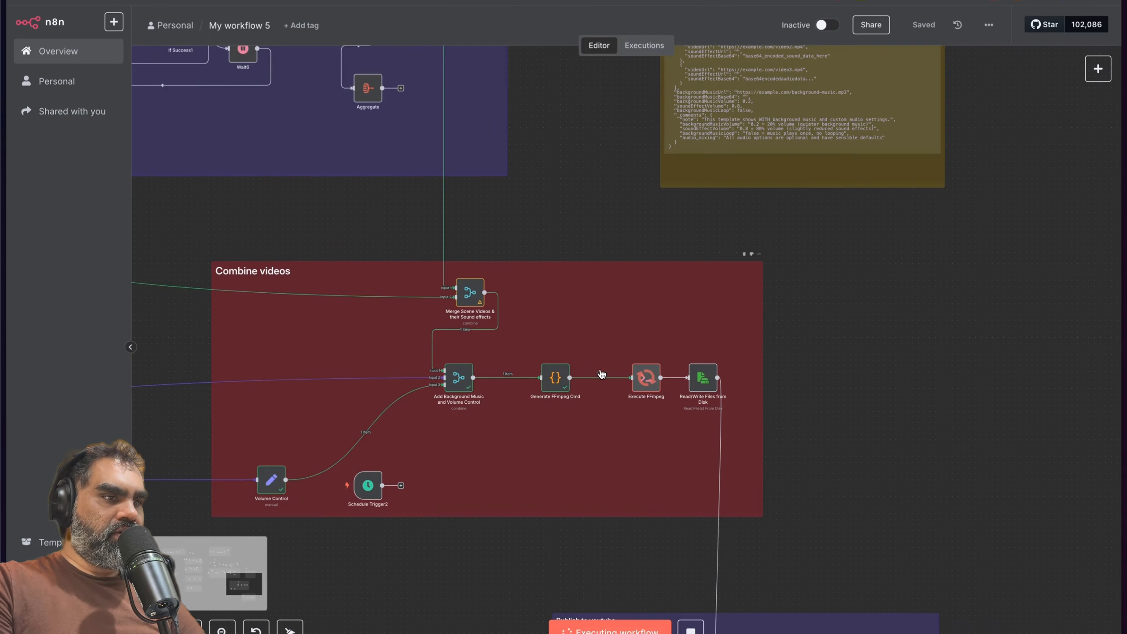
Step: Examine videoStitchDetails in the Generate FFmpeg Cmd output as a table, covering the temp directory, video and sound effect paths, and ffmpegCommand
double_click(556, 377)
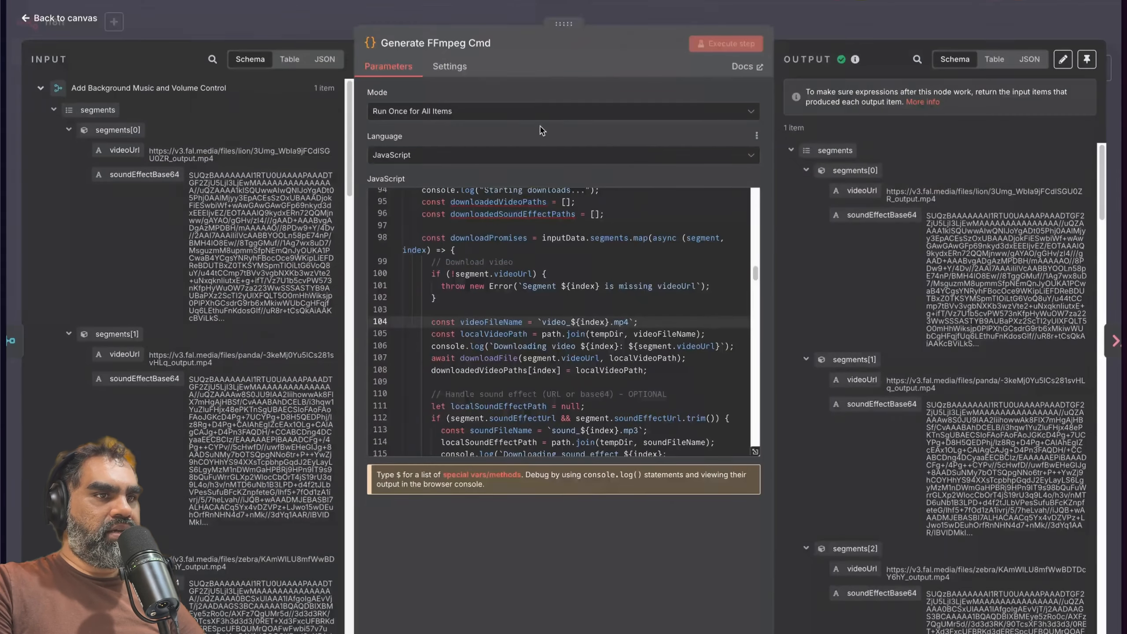
left_click(995, 59)
left_click_drag(947, 141, 971, 173)
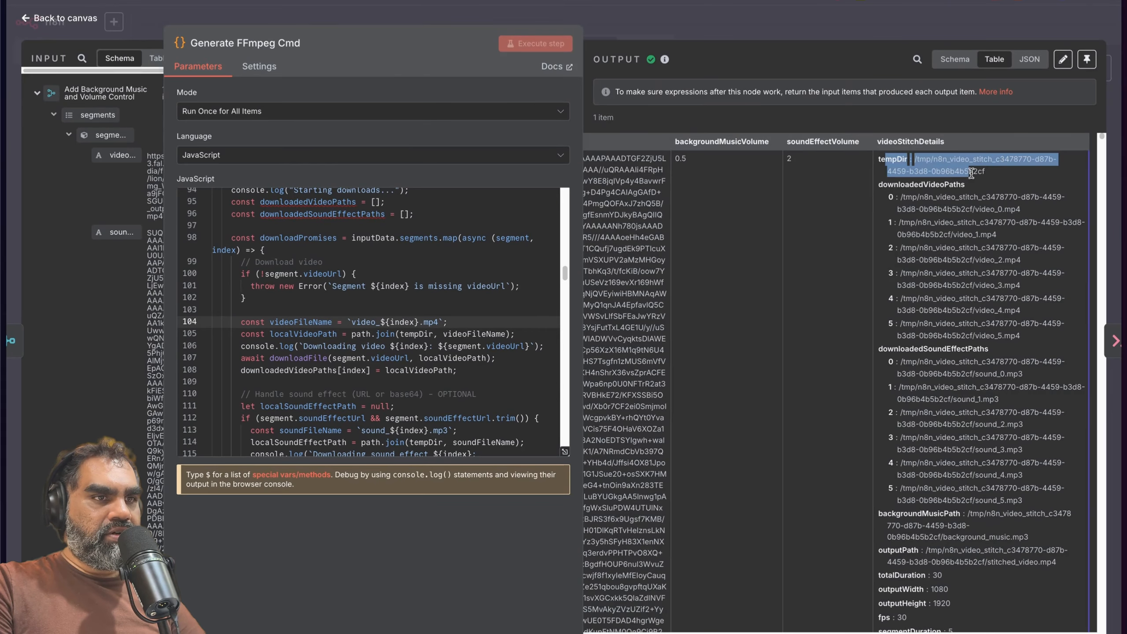
left_click(953, 220)
scroll(945, 224, "down", 3)
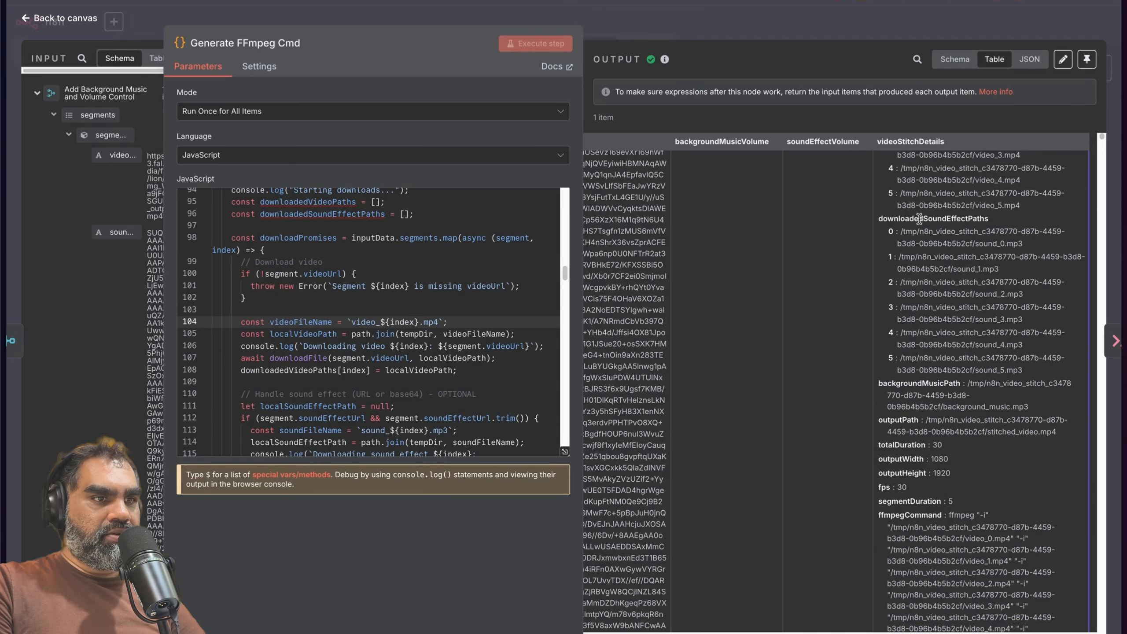
left_click_drag(883, 218, 997, 363)
left_click(1024, 375)
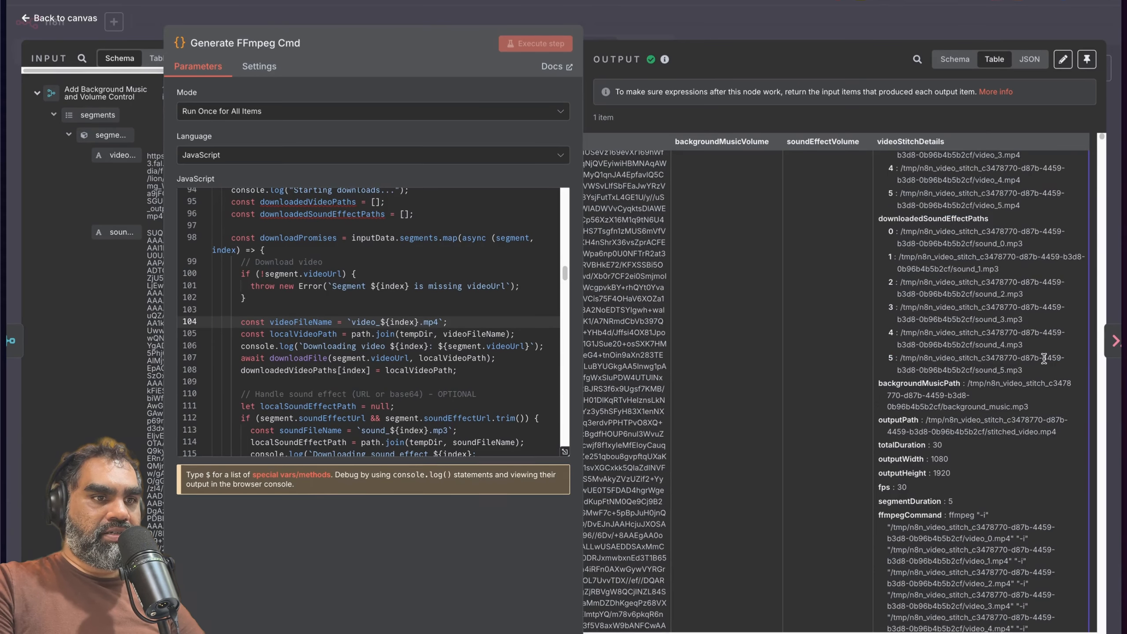
scroll(976, 341, "down", 5)
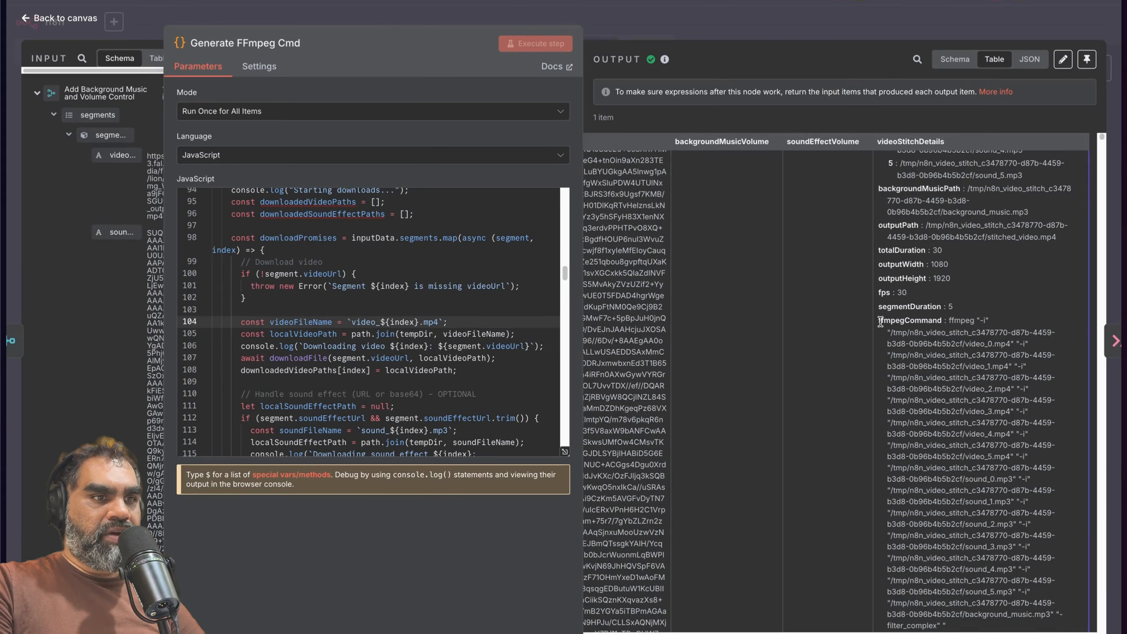
scroll(883, 320, "down", 1)
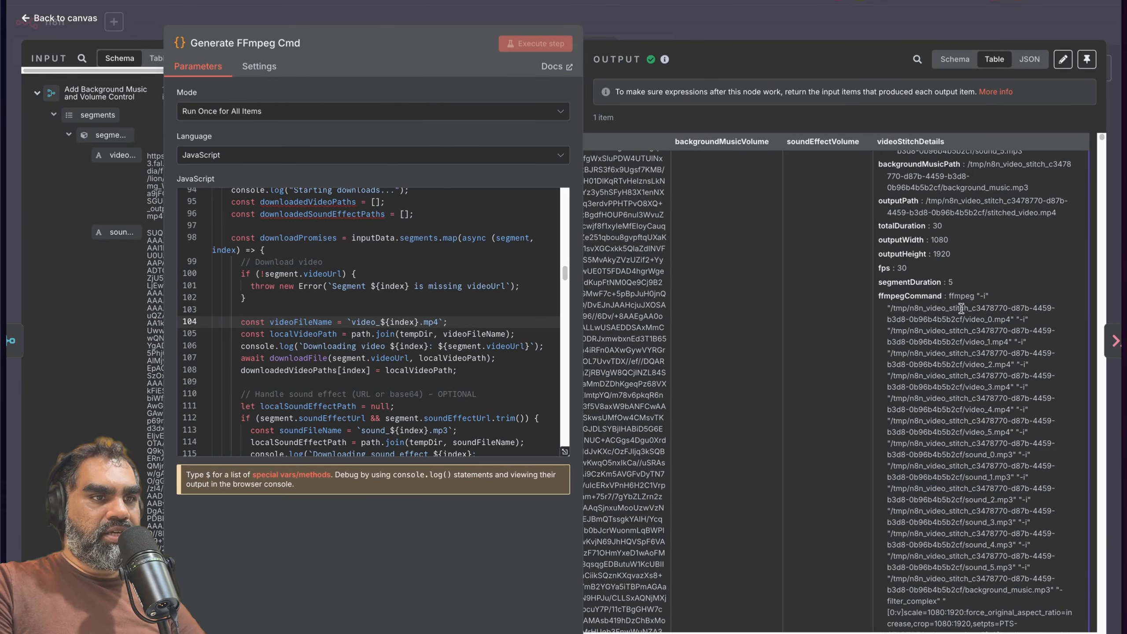
Step: View the Generate FFmpeg Cmd output as a schema and inspect the videoStitchDetails fields, collapsing segments, the download path lists and ffmpegArgs
left_click(965, 71)
left_click(601, 140)
left_click(600, 271)
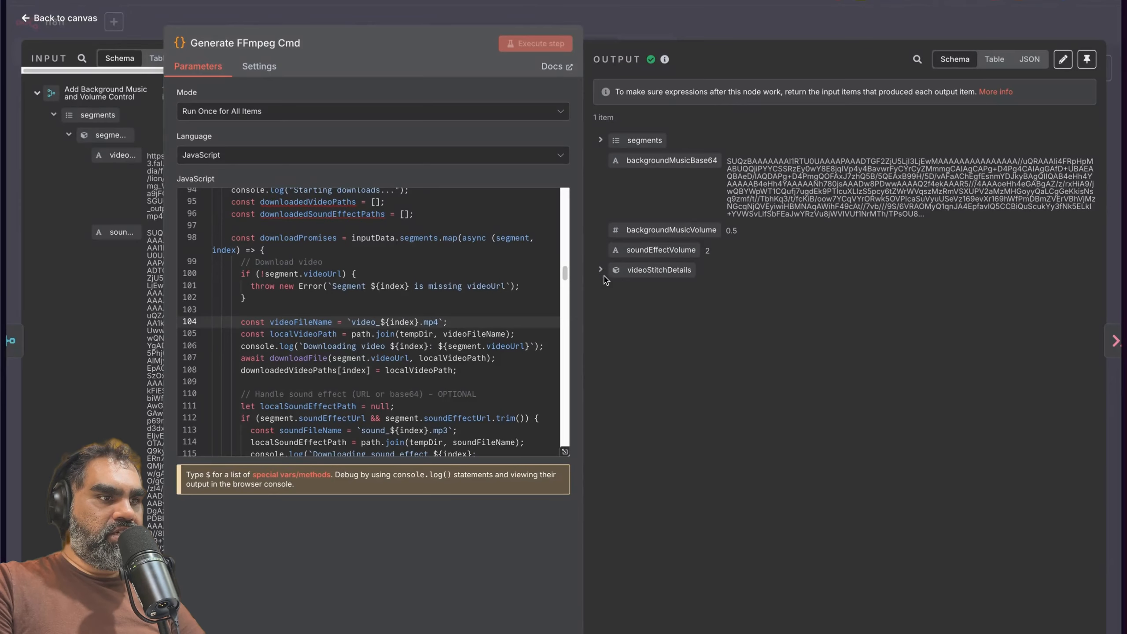
left_click(601, 272)
left_click(616, 311)
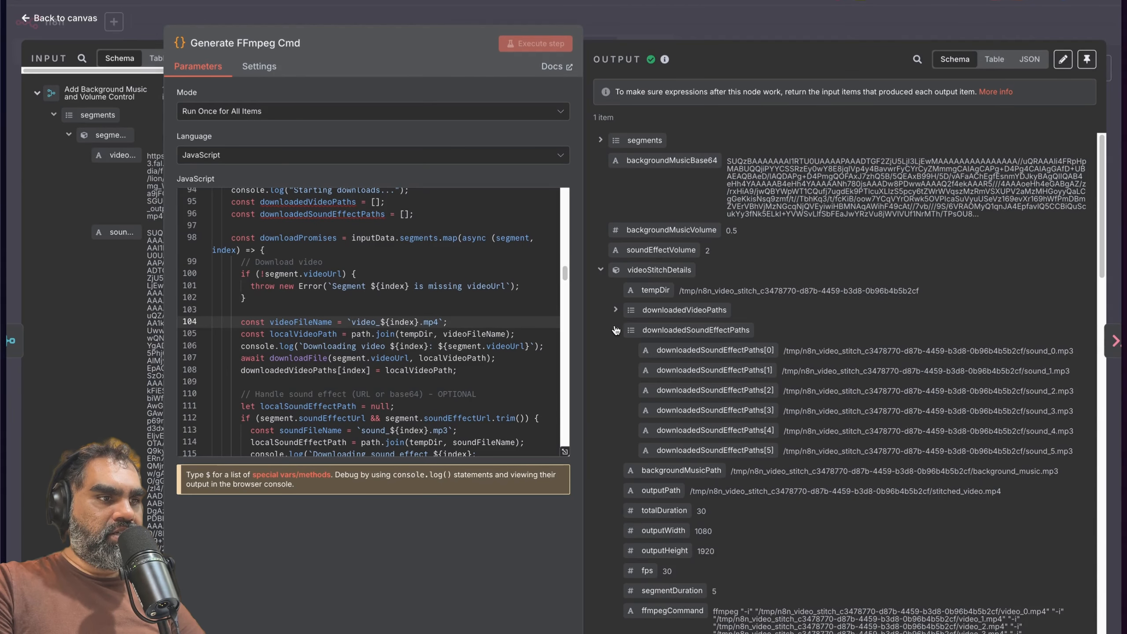
left_click(615, 331)
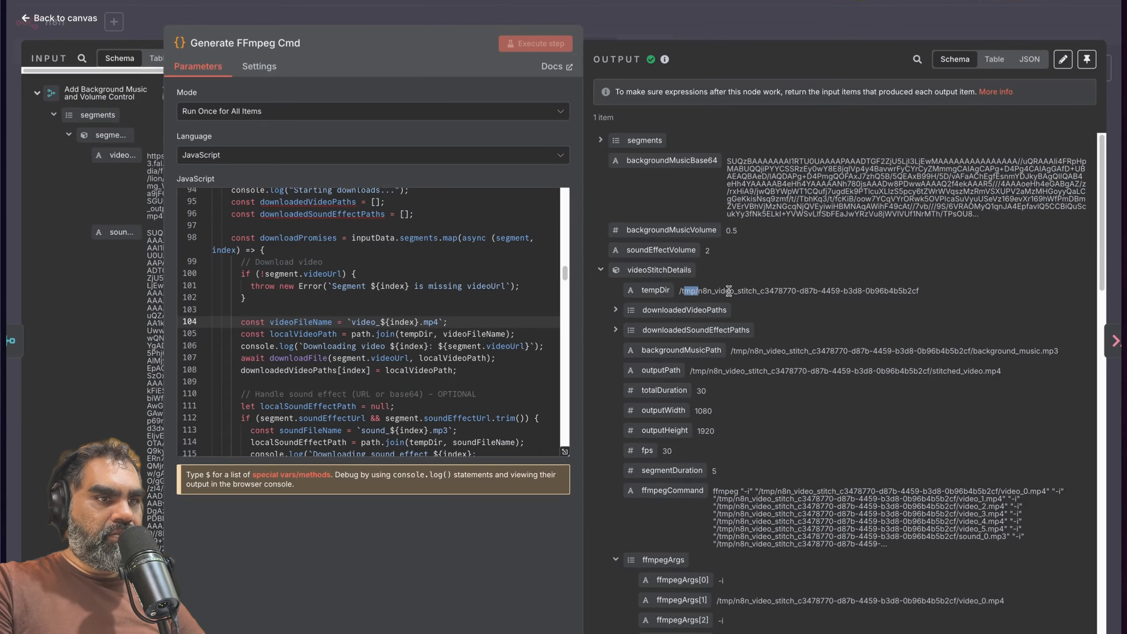
left_click_drag(729, 291, 912, 291)
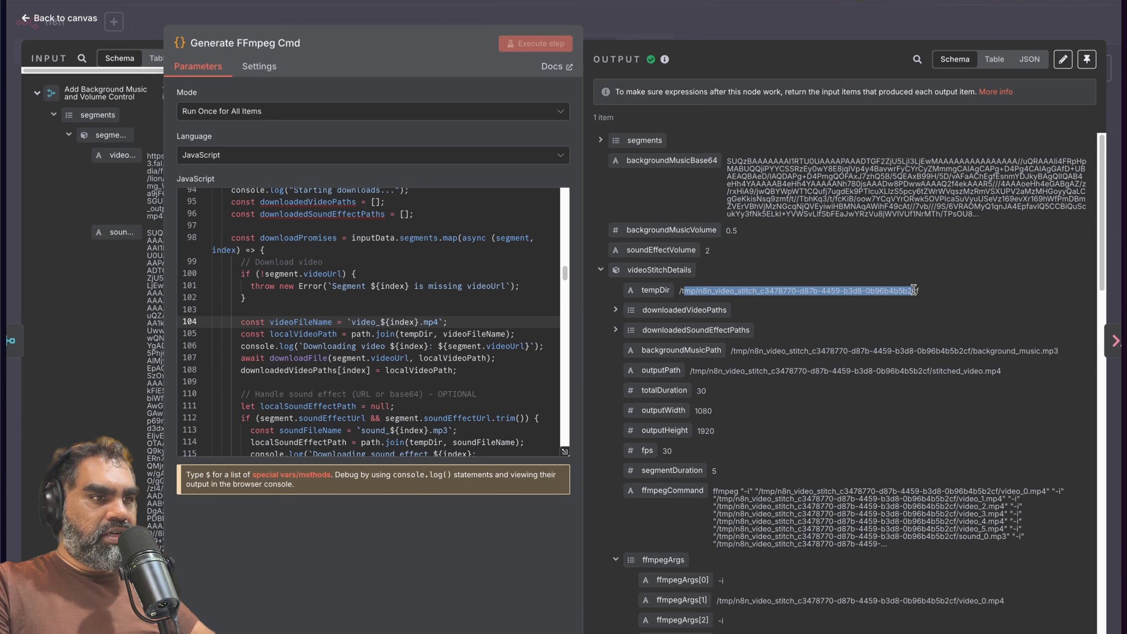
left_click(617, 311)
left_click(616, 311)
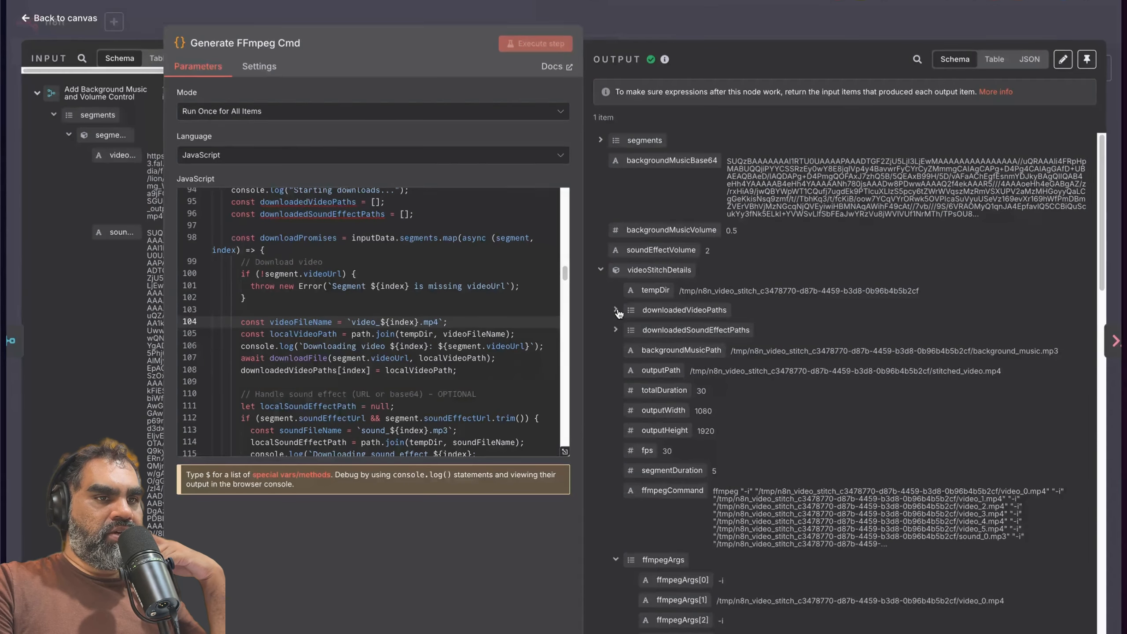
scroll(643, 346, "down", 4)
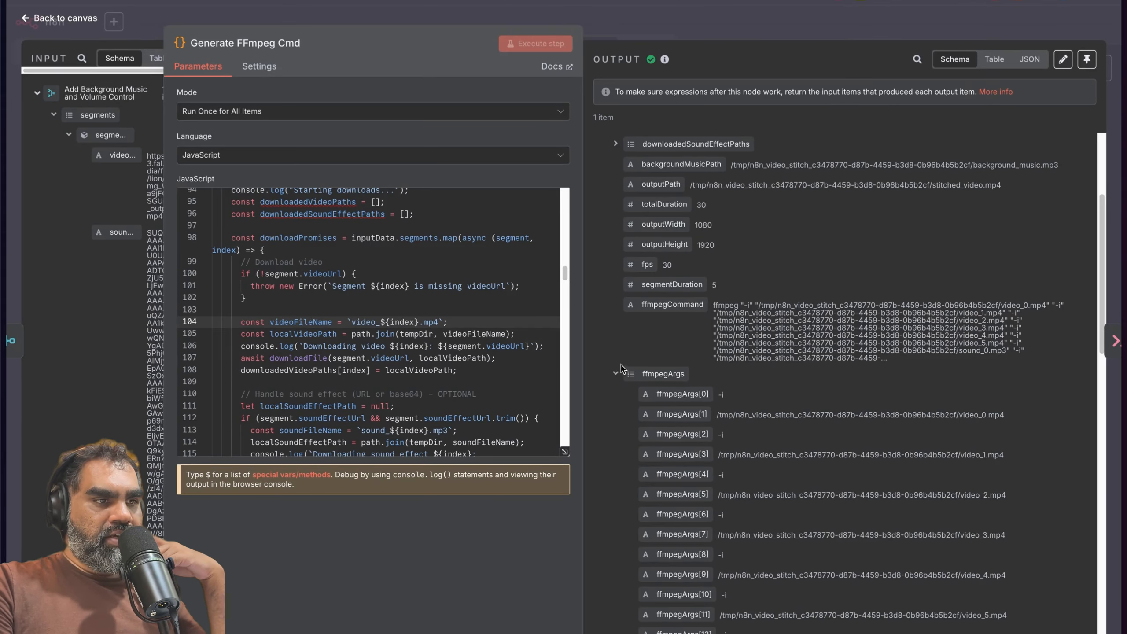
left_click(616, 373)
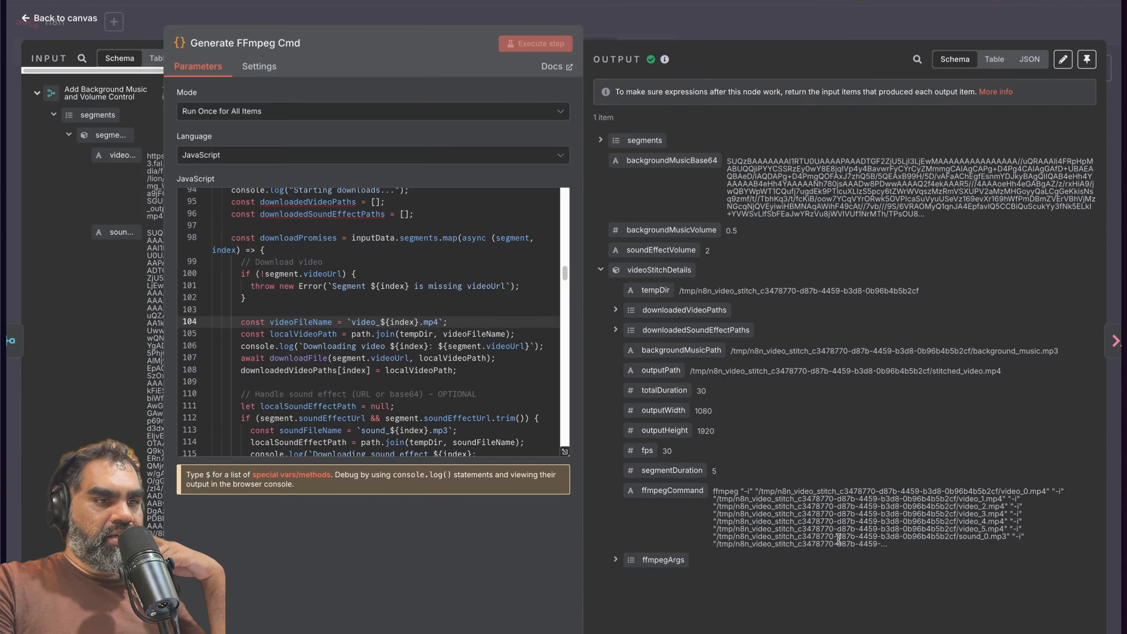
left_click(657, 32)
Step: Check the output of the Execute FFmpeg node and the end of the JavaScript in Generate FFmpeg Cmd
double_click(646, 193)
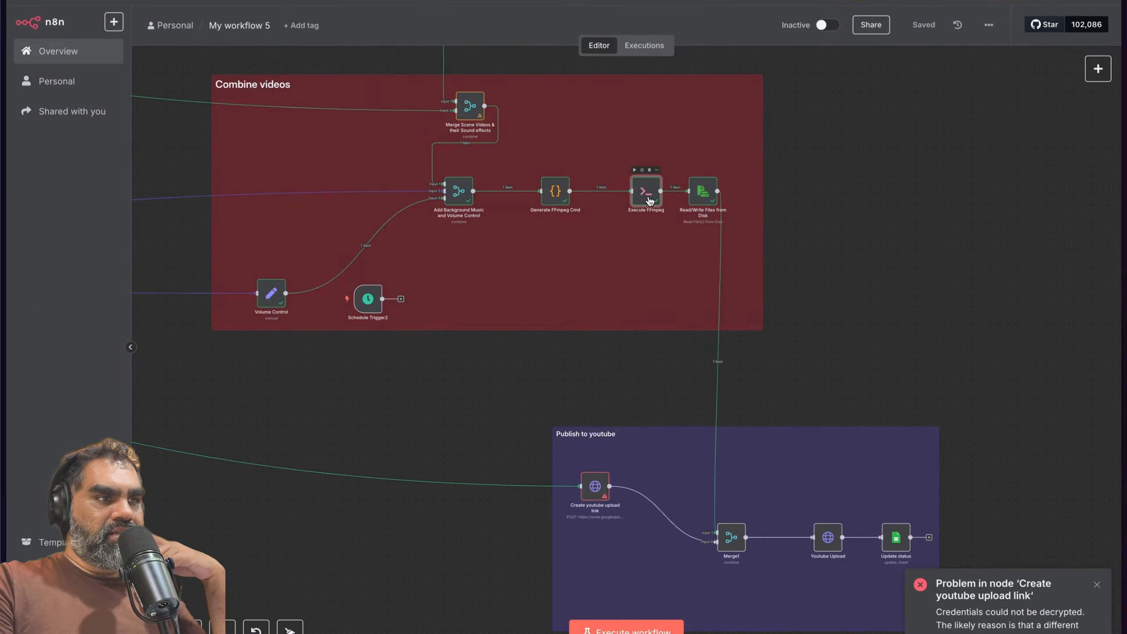
key("Escape")
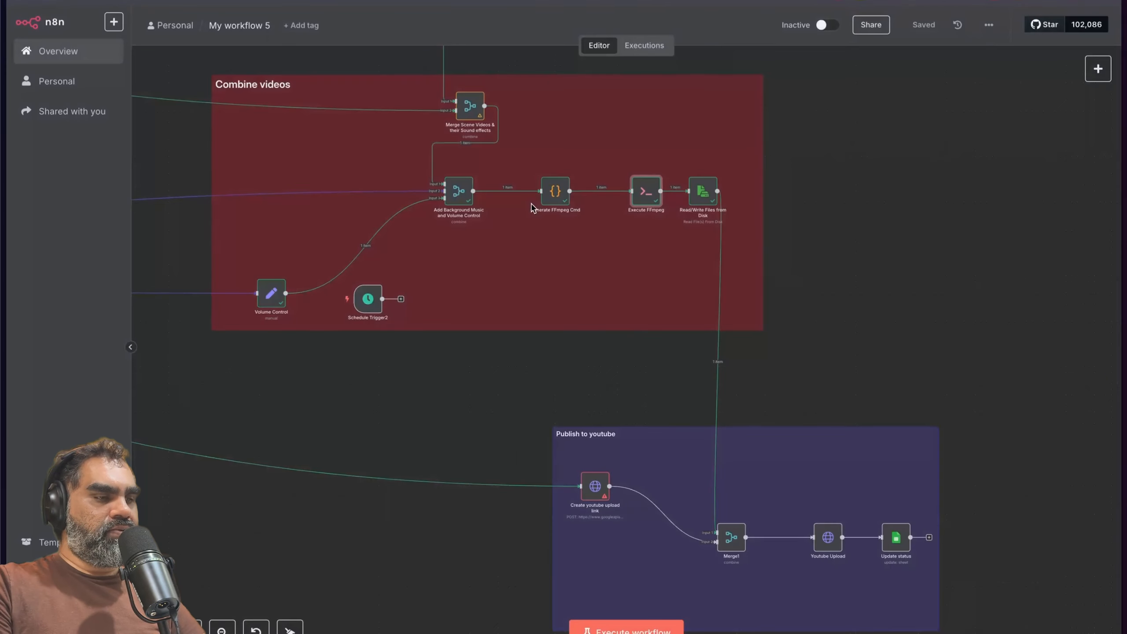
double_click(551, 191)
key("Escape")
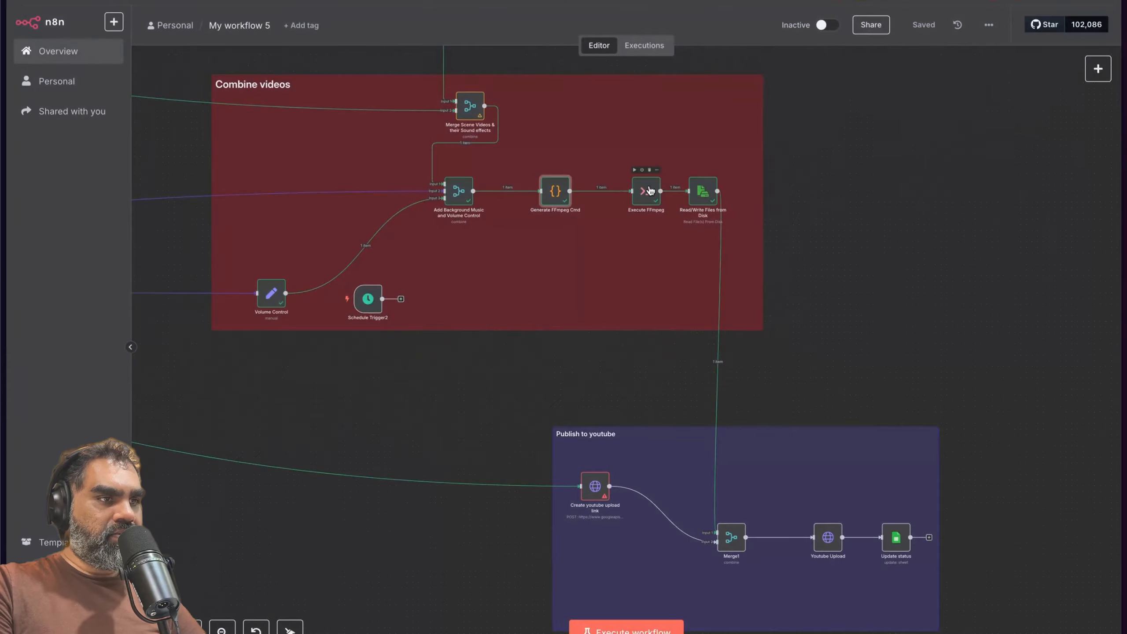
double_click(650, 192)
left_click_drag(817, 126, 1018, 194)
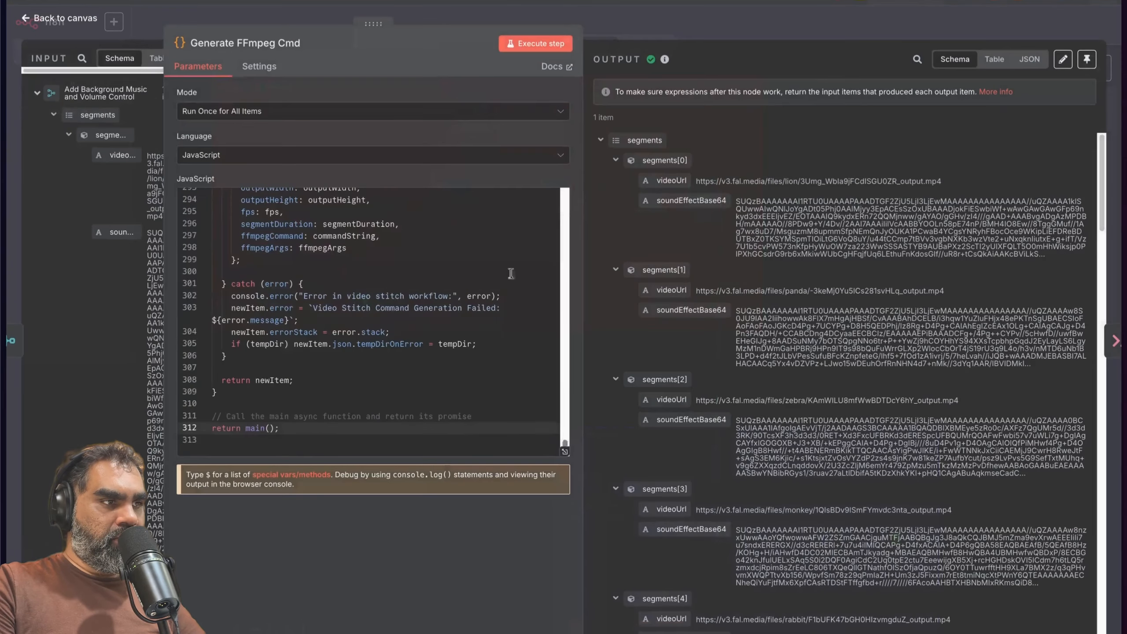
scroll(352, 327, "down", 5)
key("Escape")
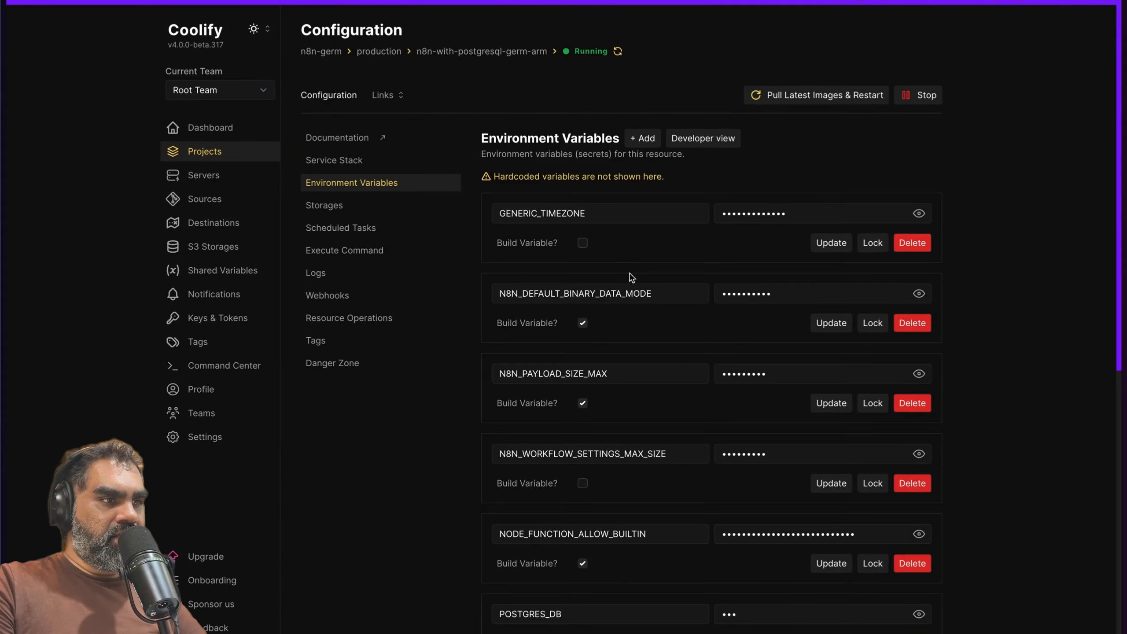
Step: Switch to Coolify's Environment Variables page and check which modules NODE_FUNCTION_ALLOW_BUILTIN allows
scroll(630, 277, "down", 3)
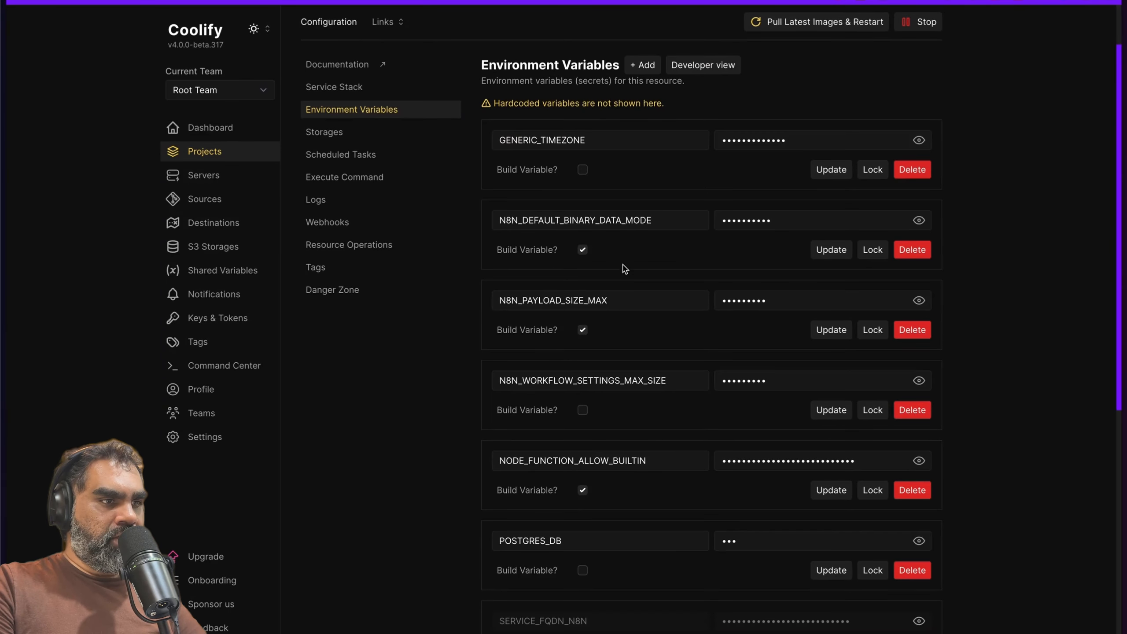
scroll(623, 266, "down", 15)
scroll(621, 264, "up", 13)
left_click_drag(498, 378, 621, 379)
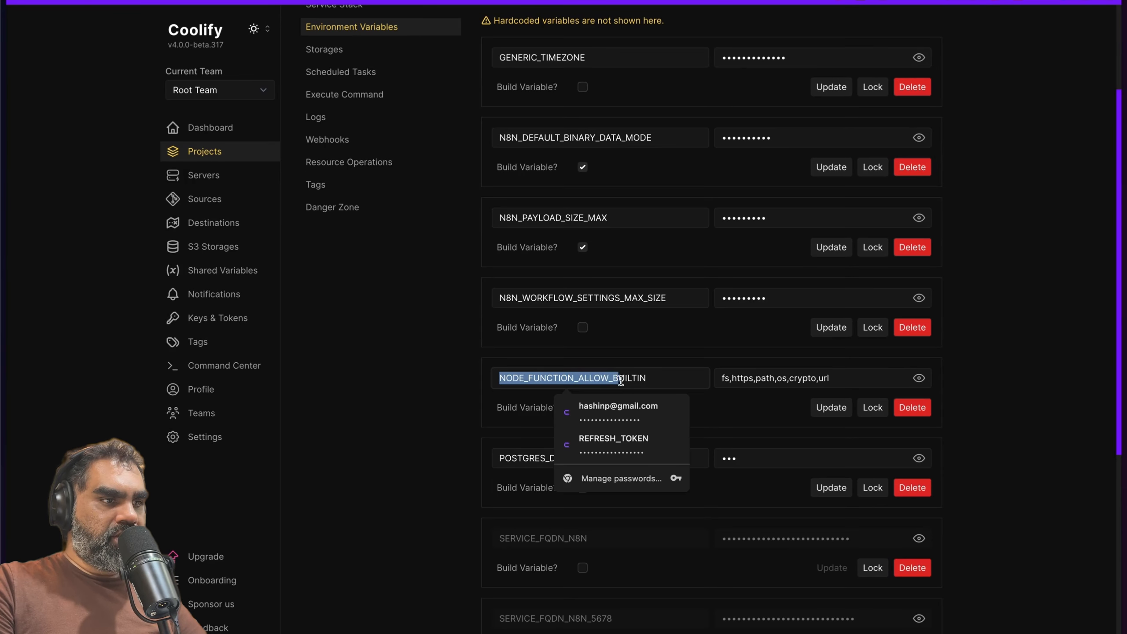
left_click(474, 384)
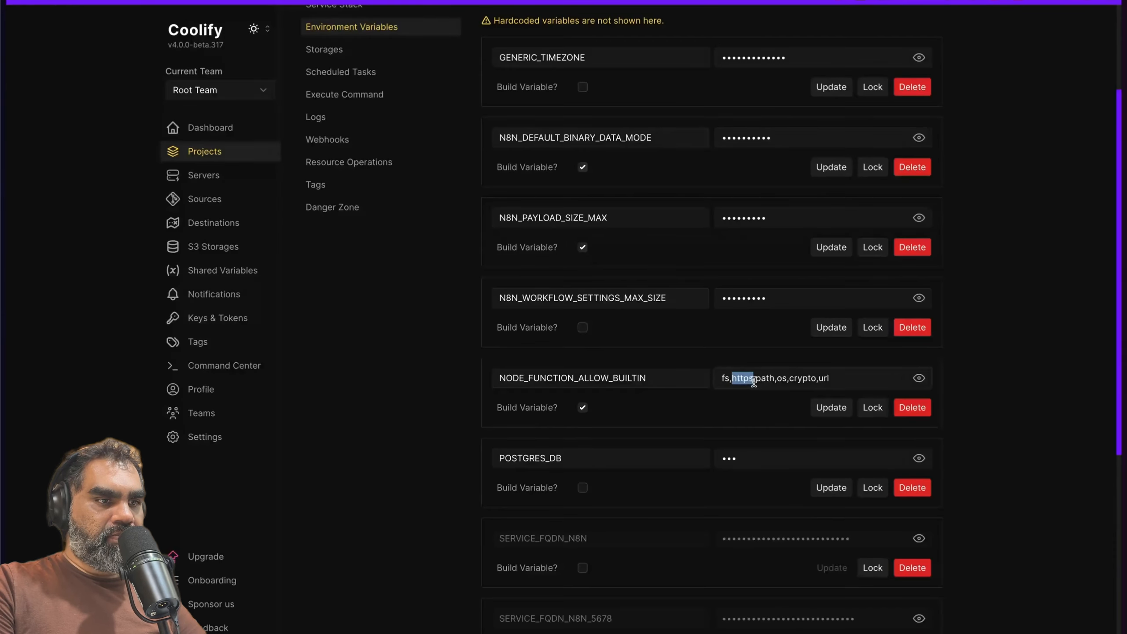
scroll(789, 383, "up", 3)
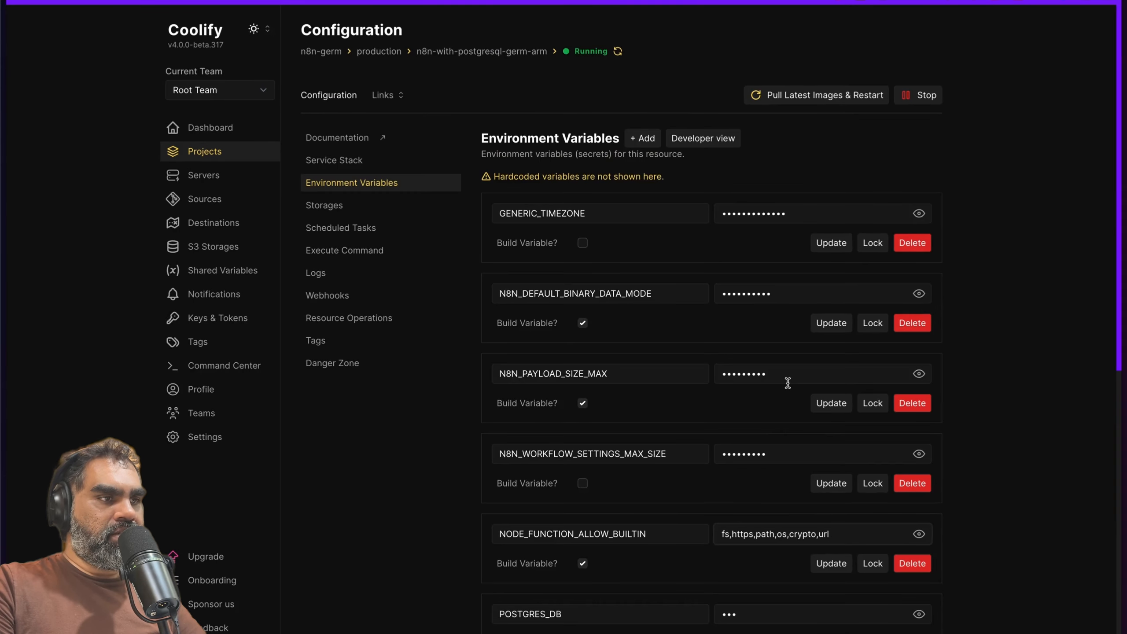
scroll(789, 383, "down", 6)
scroll(789, 386, "up", 4)
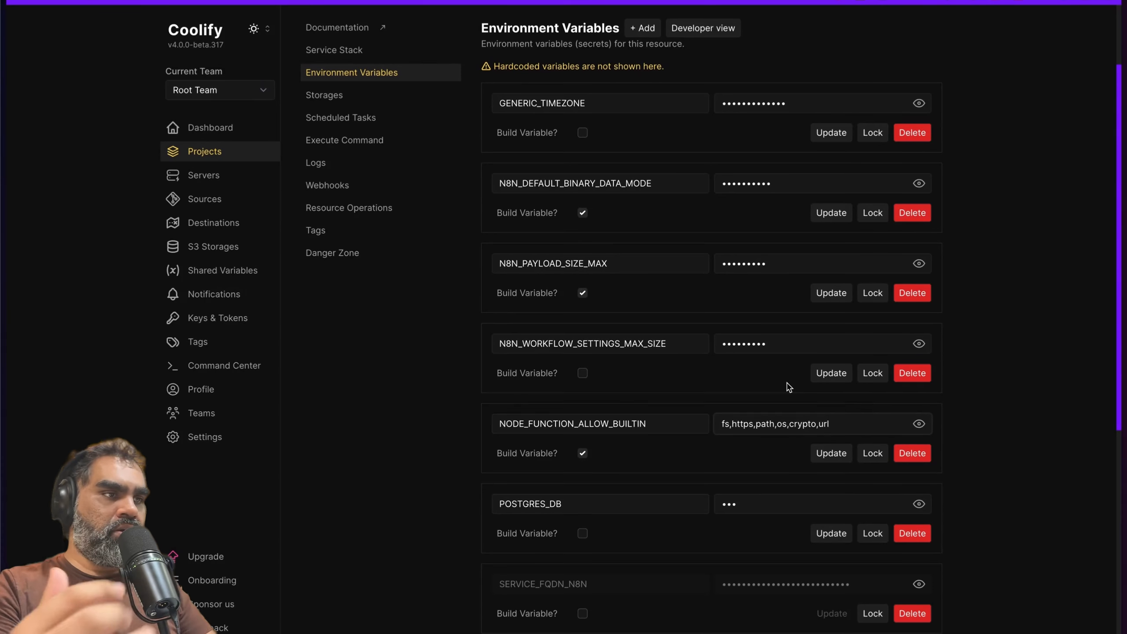
scroll(788, 387, "up", 2)
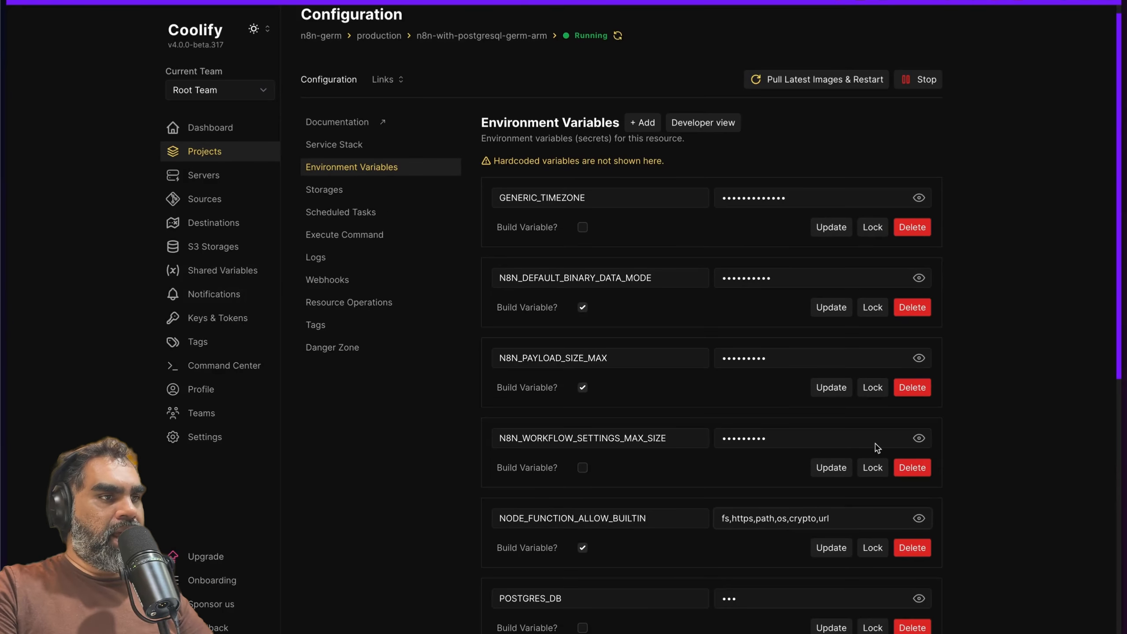
left_click_drag(847, 518, 724, 518)
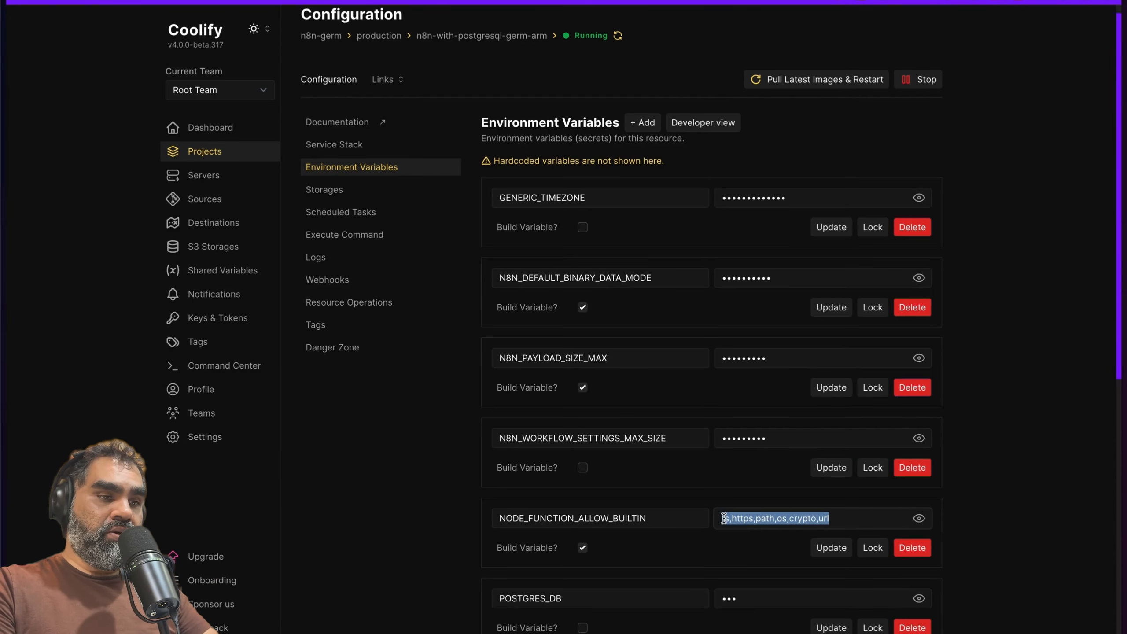
scroll(1033, 372, "down", 1)
left_click(1033, 372)
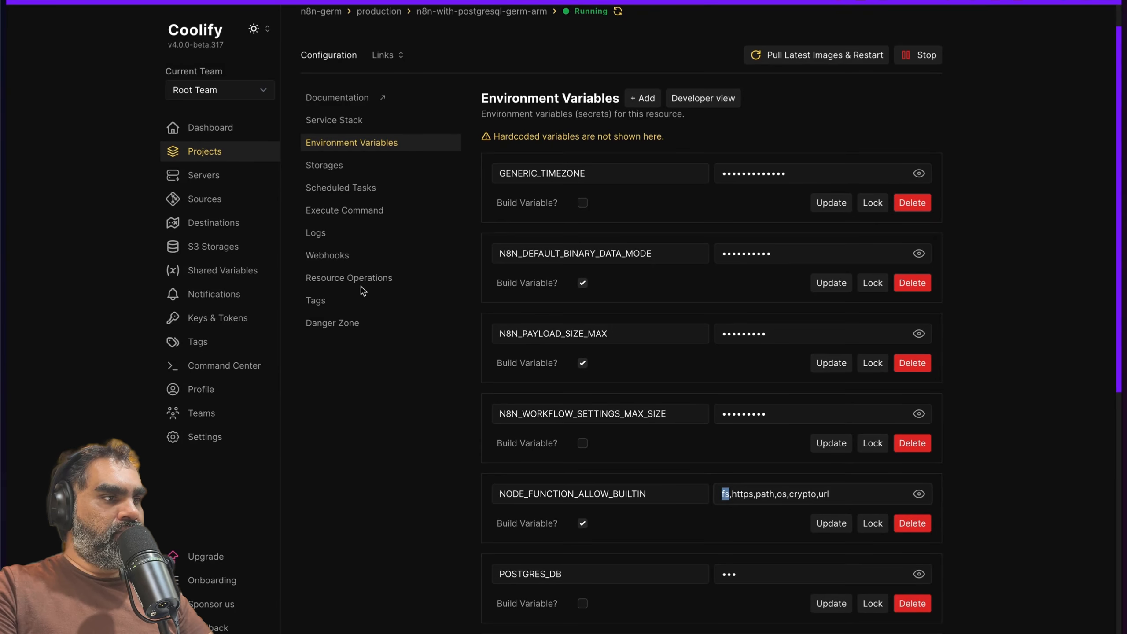
Step: Open the n8n service stack's Docker Compose file and review its environment entries, including NODE_FUNCTION_ALLOW_BUILTIN and the payload size limits
left_click(355, 120)
left_click(652, 139)
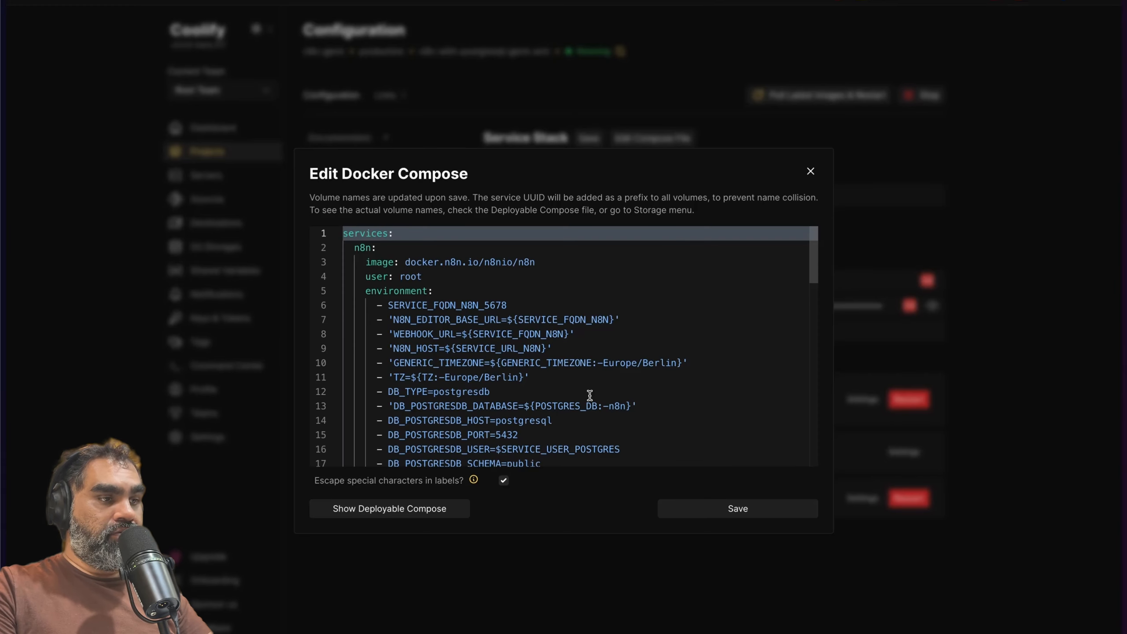
scroll(589, 395, "down", 2)
scroll(589, 395, "down", 10)
scroll(589, 397, "up", 10)
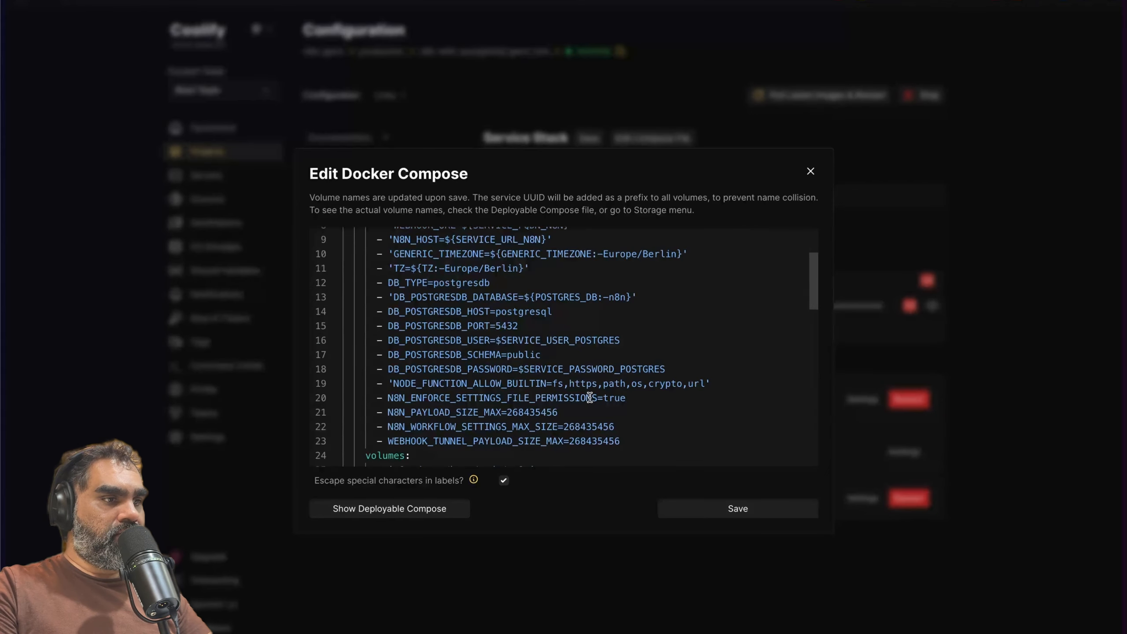
scroll(466, 389, "up", 1)
left_click(441, 392)
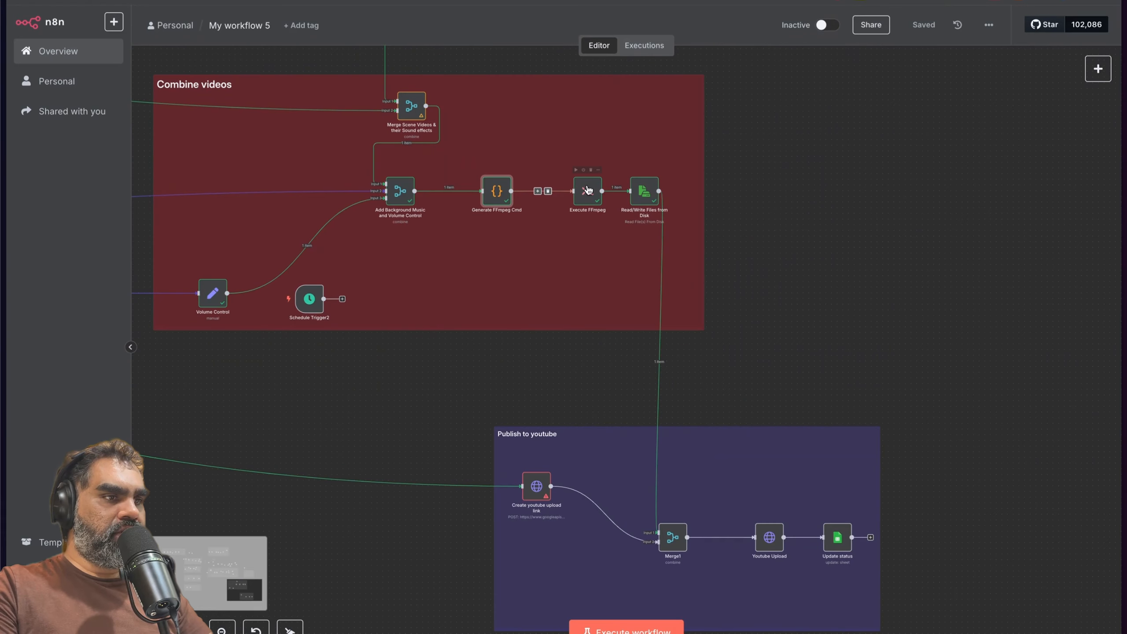
Step: Return to the n8n workflow and inspect the Execute FFmpeg node's command and the adjoining Read/Write Files from Disk node
double_click(587, 191)
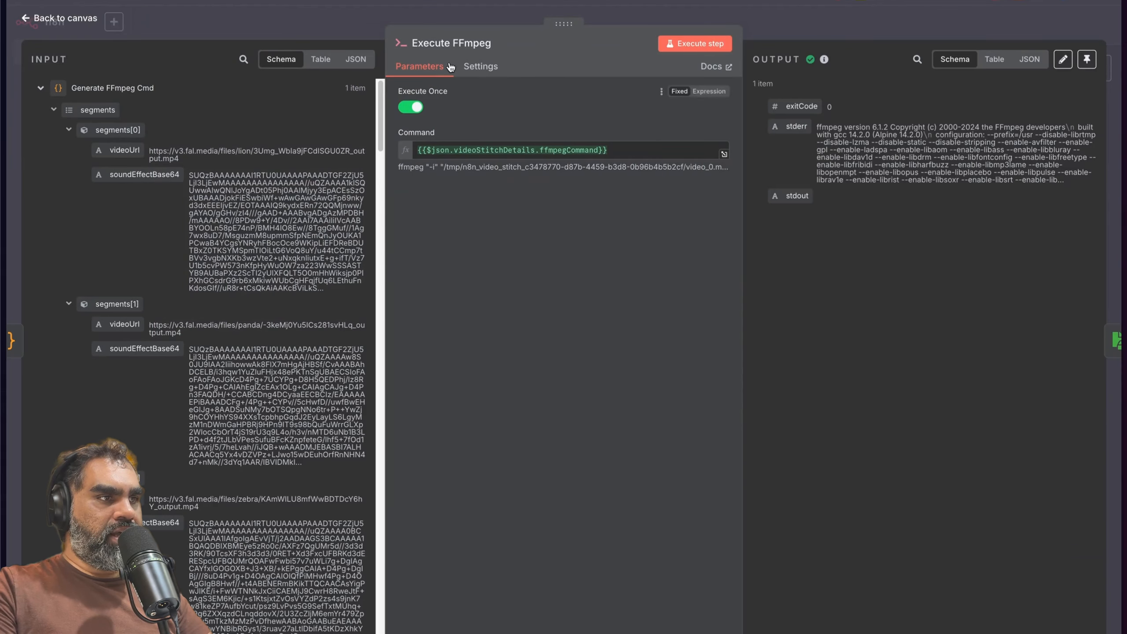
key("Escape")
scroll(589, 211, "right", 3)
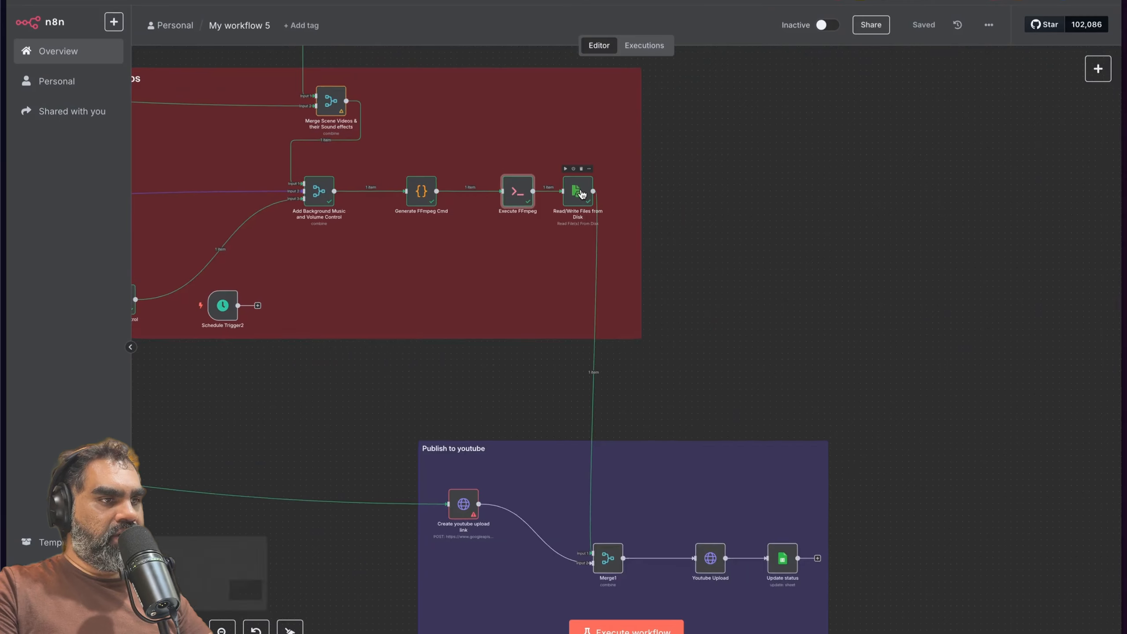
scroll(581, 193, "up", 4)
left_click(546, 196)
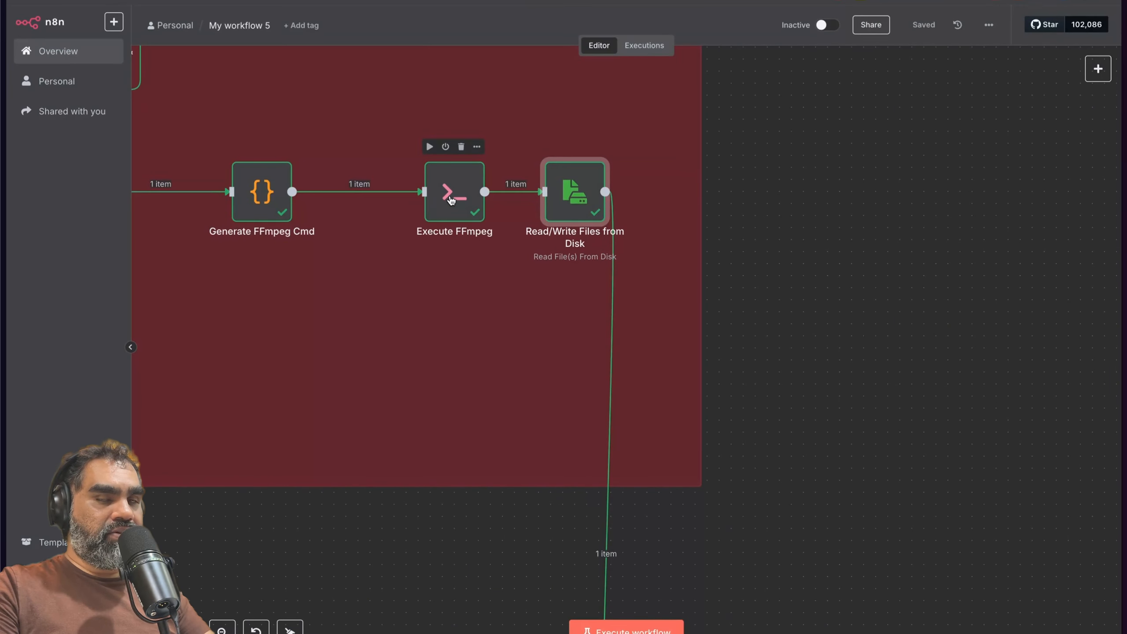
double_click(451, 200)
key("Escape")
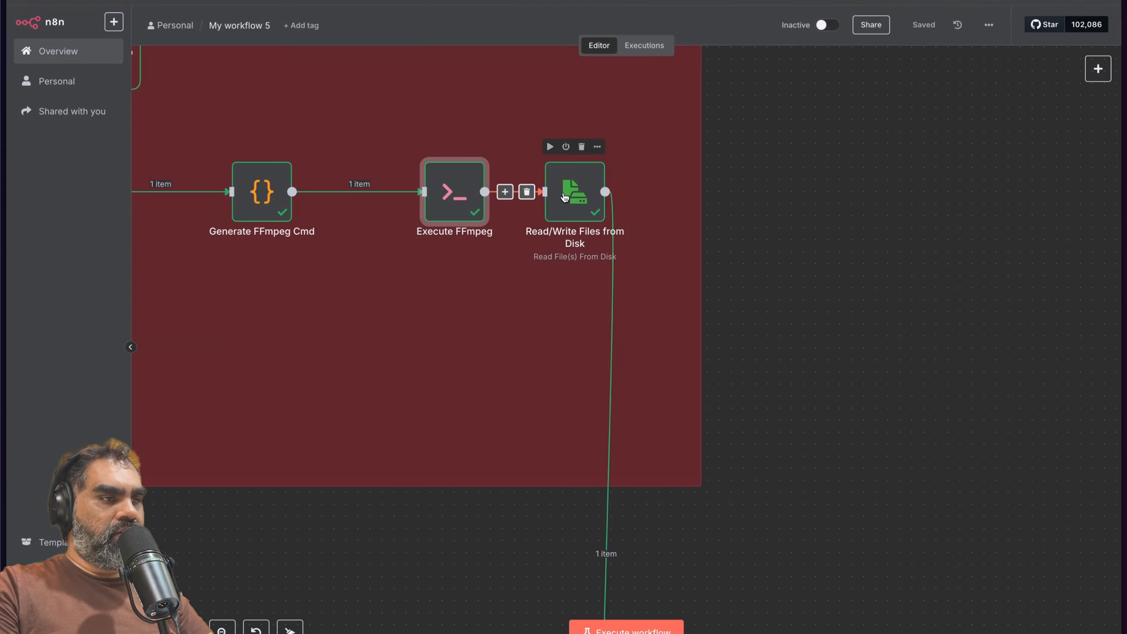
Step: Search the node list for "read" to find the Read/Write Files from Disk node
double_click(574, 191)
key("Escape")
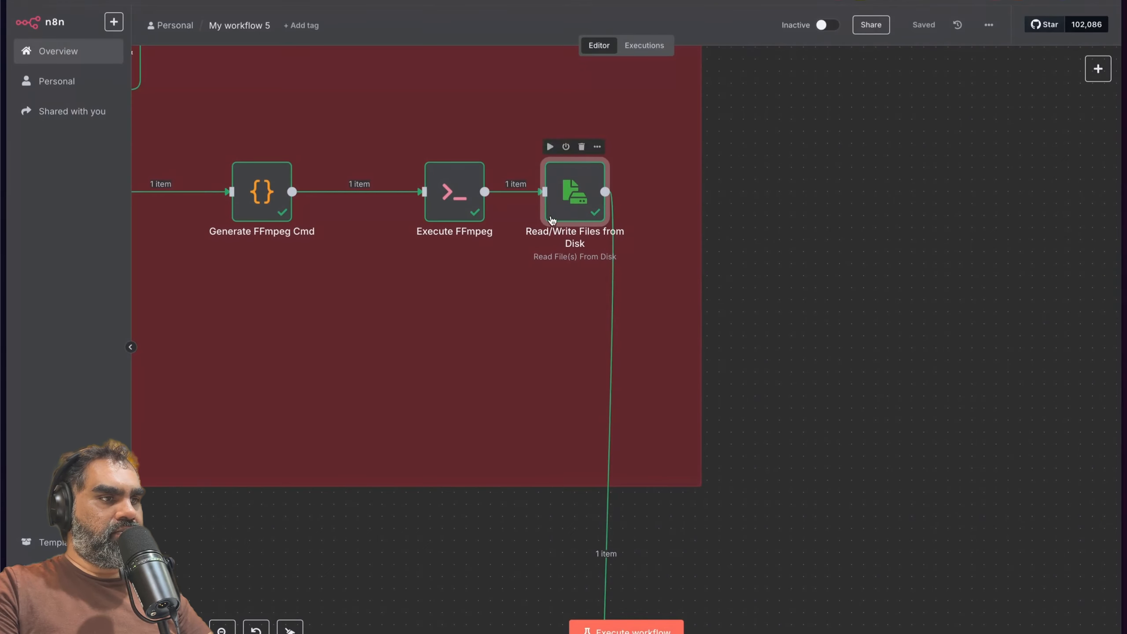
left_click(506, 193)
type("read")
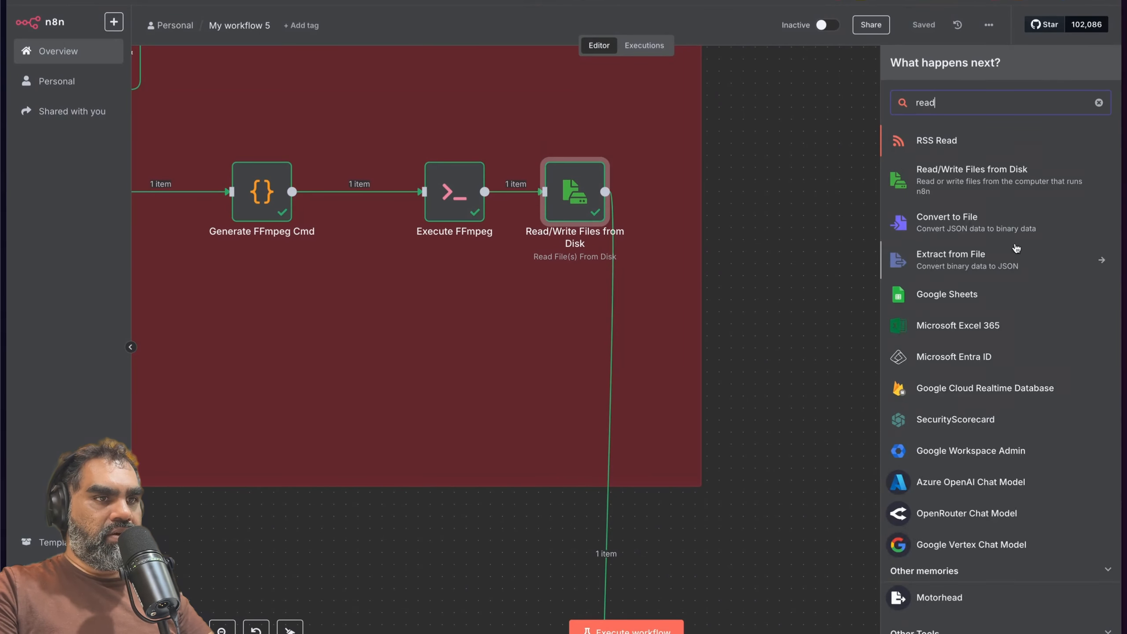
key("Escape")
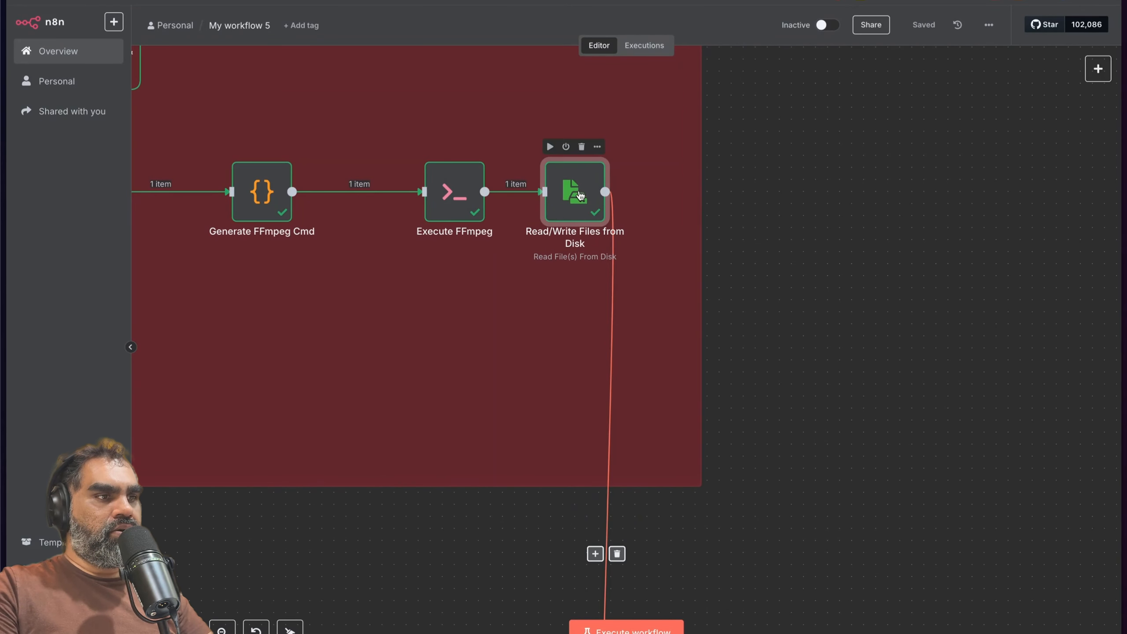
Step: Inspect the file selector expression in Read/Write Files from Disk and view Generate FFmpeg Cmd's output as an input table
double_click(575, 191)
left_click_drag(440, 204, 393, 187)
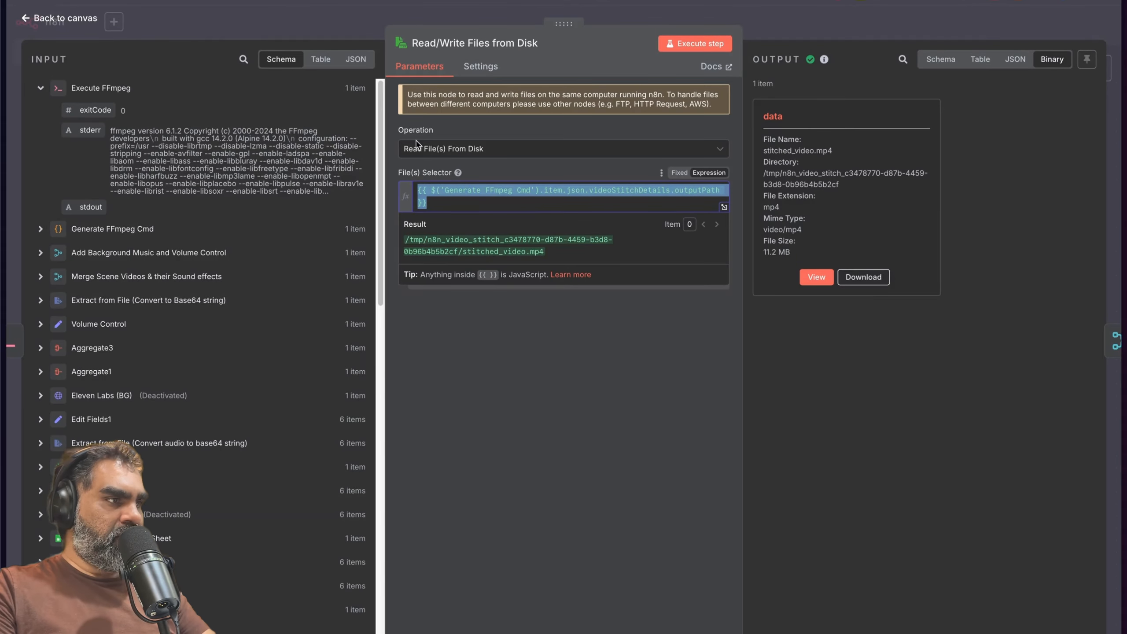
left_click(323, 66)
left_click(102, 88)
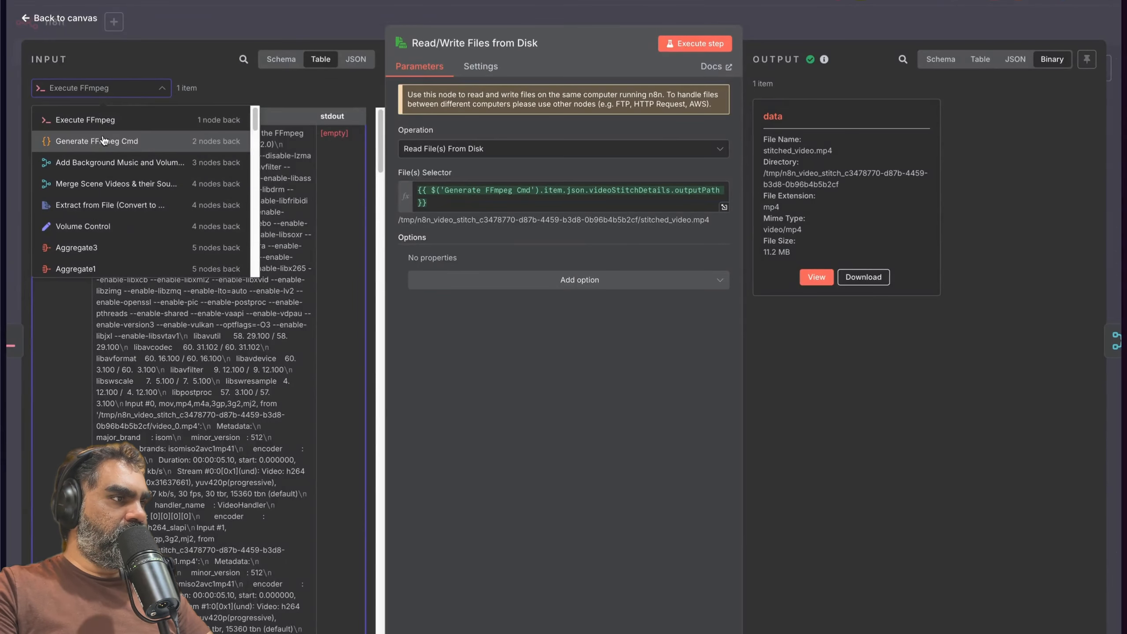
left_click(115, 140)
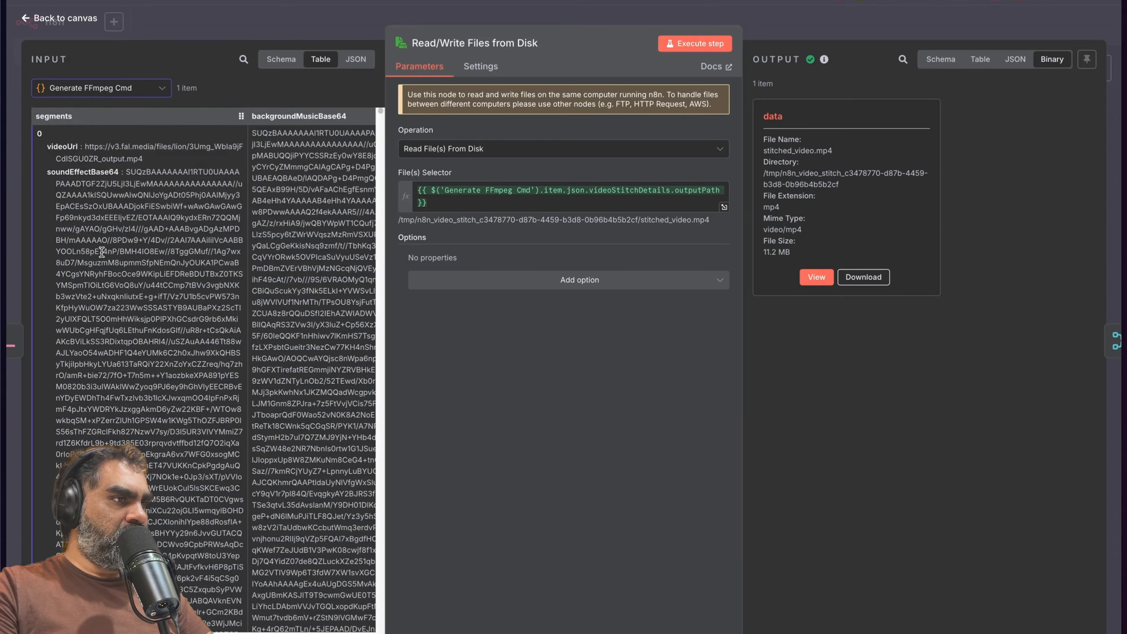
scroll(101, 253, "right", 10)
Step: Find outputPath under videoStitchDetails in Generate FFmpeg Cmd's input schema and compare it with the file selector expression
left_click(281, 60)
left_click(41, 228)
left_click(53, 253)
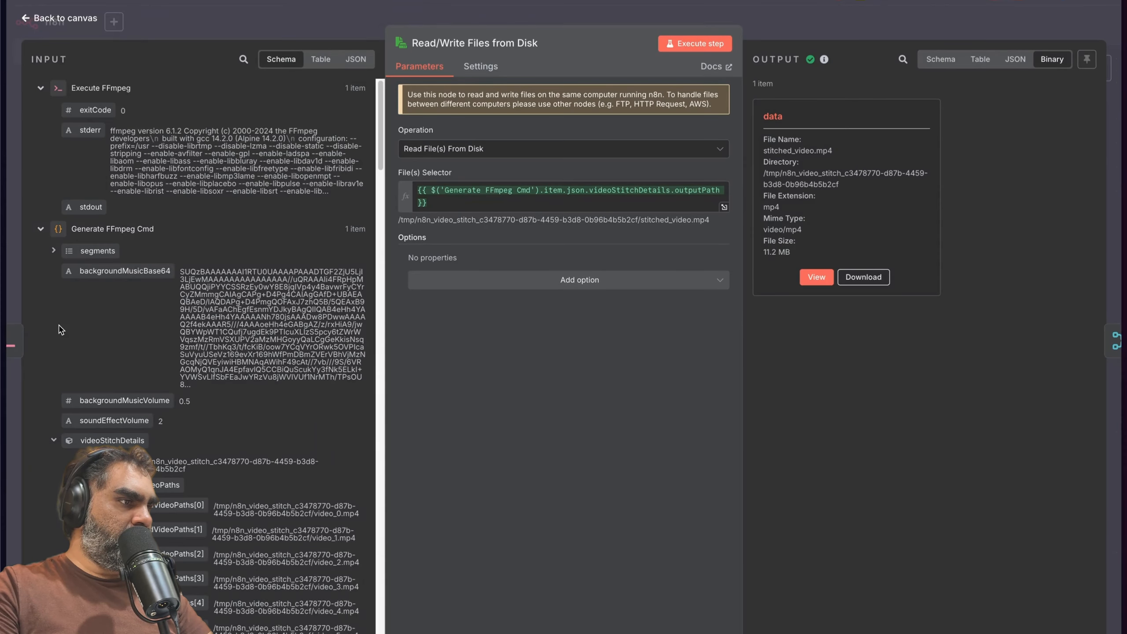
scroll(102, 378, "down", 5)
left_click(68, 307)
scroll(73, 311, "down", 2)
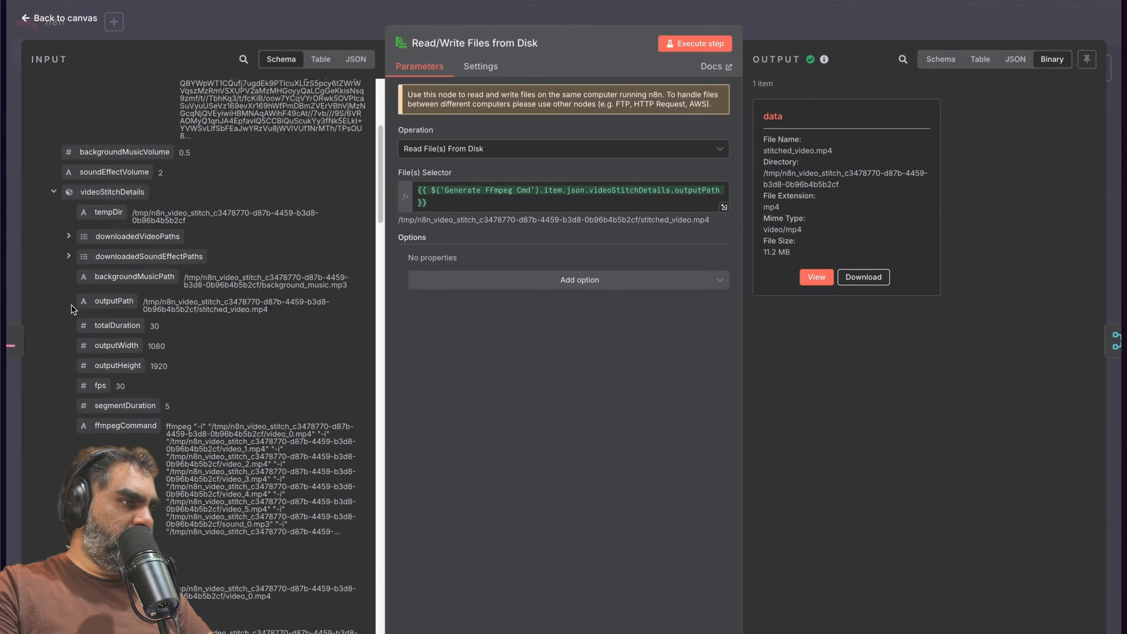
left_click_drag(144, 259, 269, 268)
left_click(604, 195)
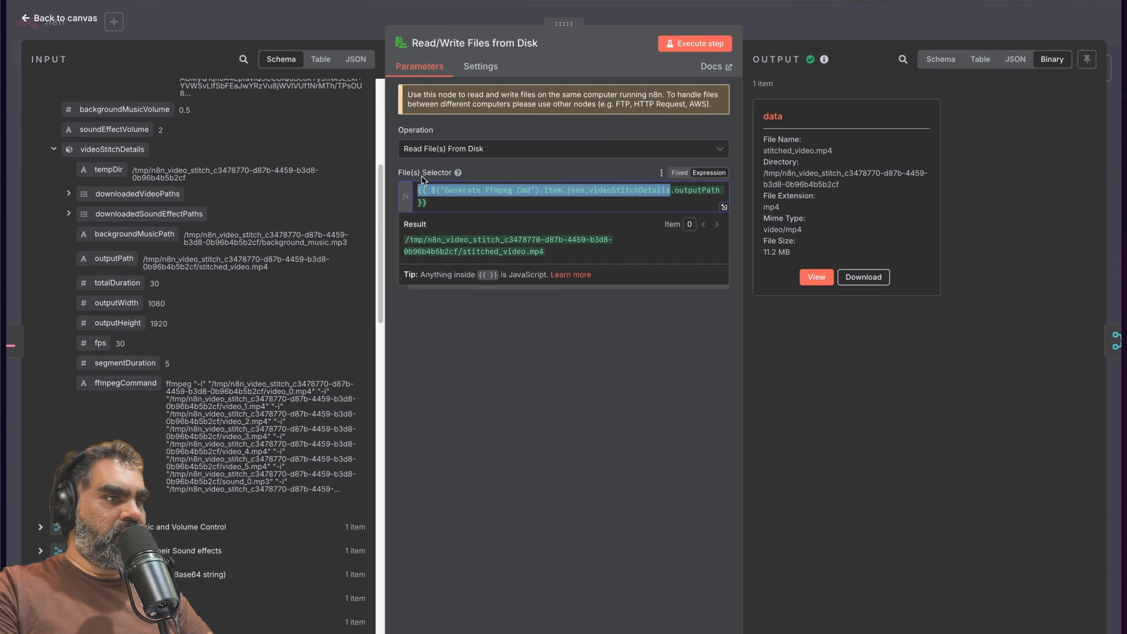
left_click(404, 17)
left_click(363, 20)
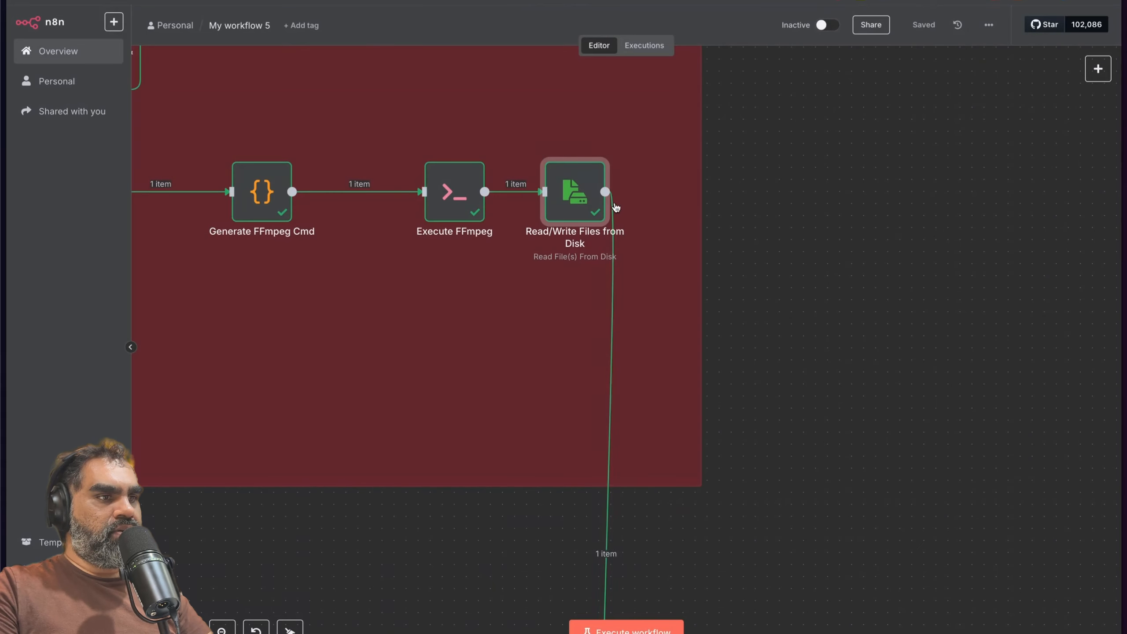
Step: Play the stitched_video.mp4 output of the Read/Write Files from Disk node and return to the canvas
double_click(582, 196)
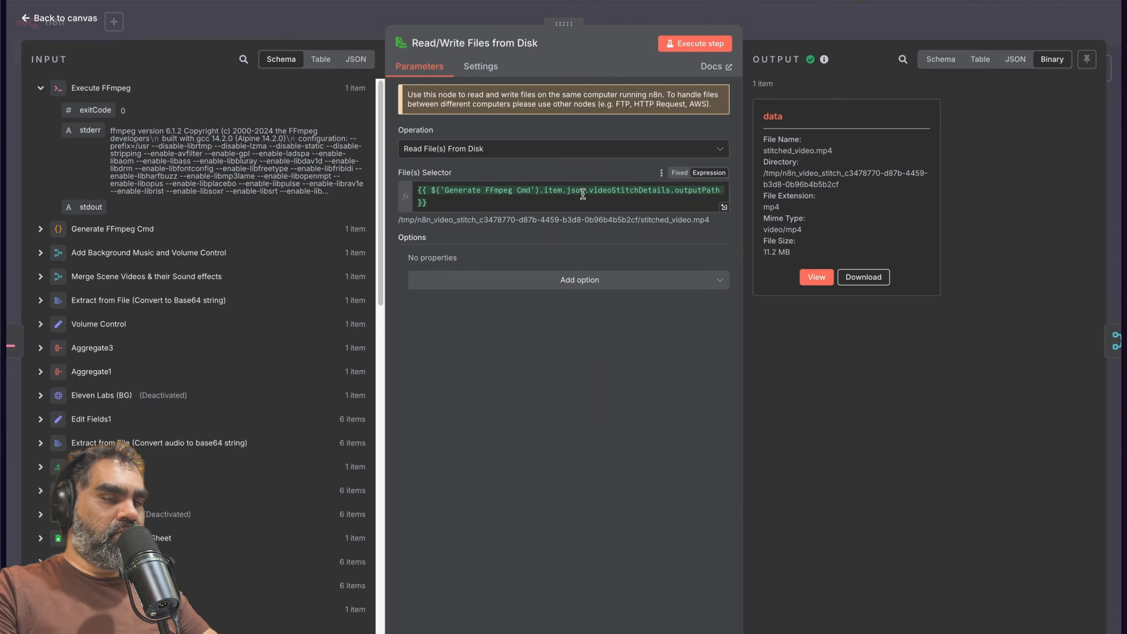
left_click(816, 276)
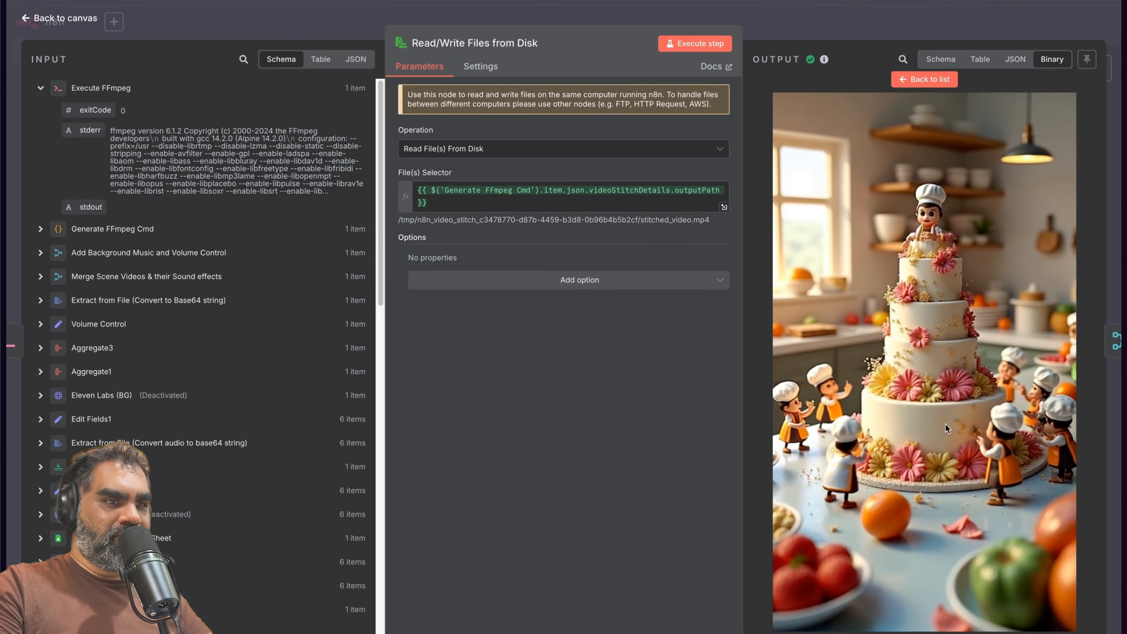
key("Escape")
Step: Go to the Publish to youtube section and look over the upload link, Merge1 and Youtube Upload nodes
scroll(793, 450, "down", 10)
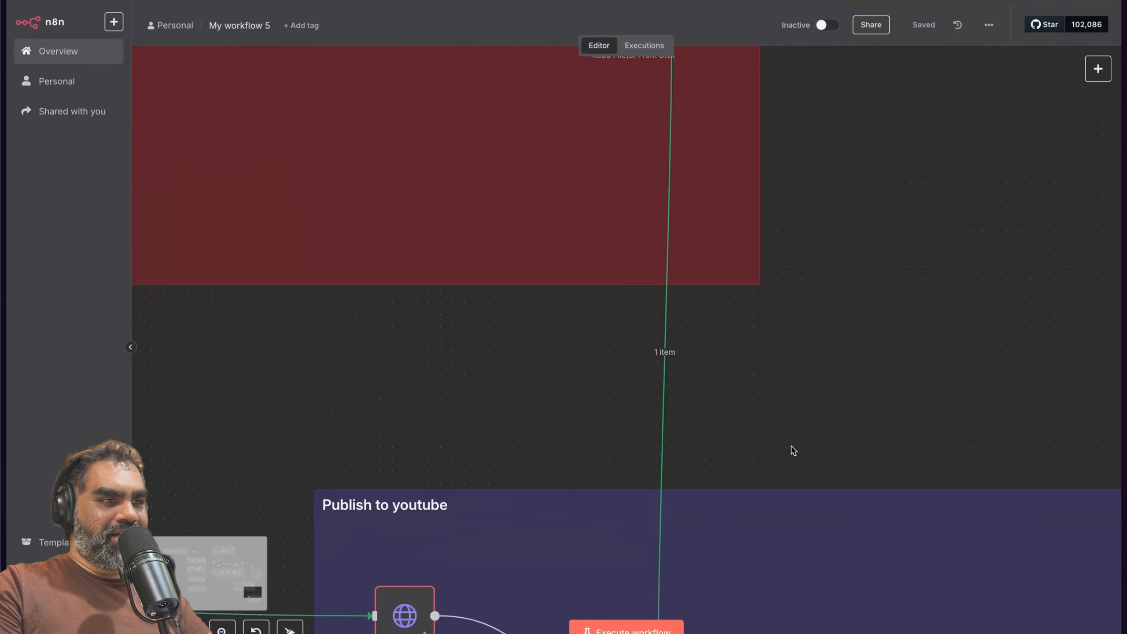
mouse_move(408, 327)
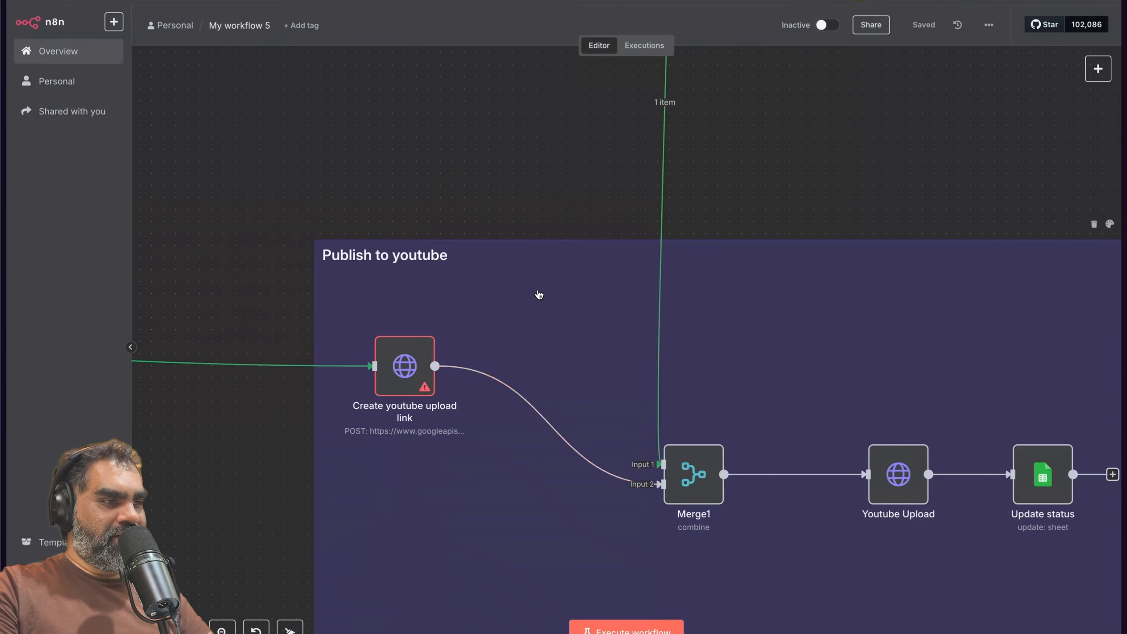
scroll(541, 298, "down", 2)
left_click_drag(626, 398, 936, 466)
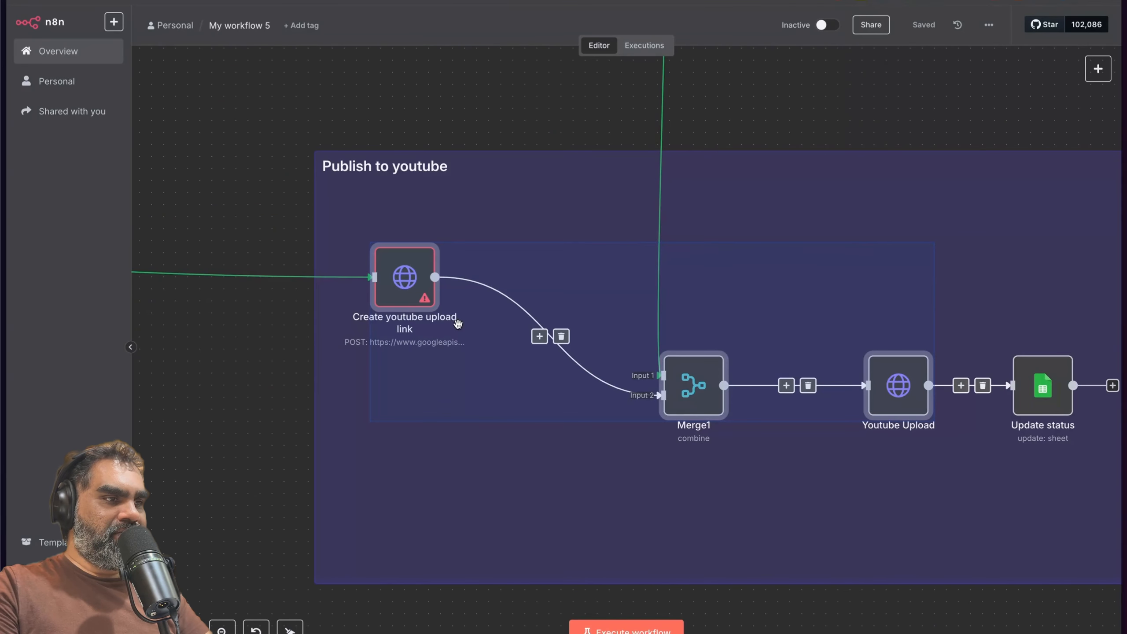
left_click(495, 168)
Step: Open the Create youtube upload link node and examine its full request URL
double_click(404, 279)
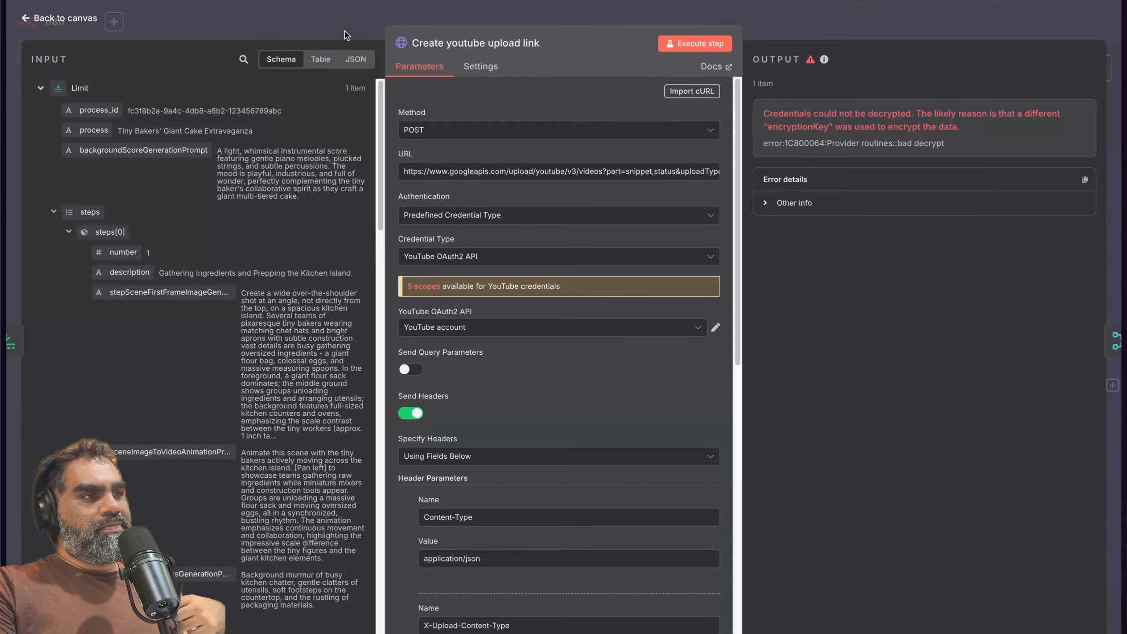
key("Escape")
double_click(403, 277)
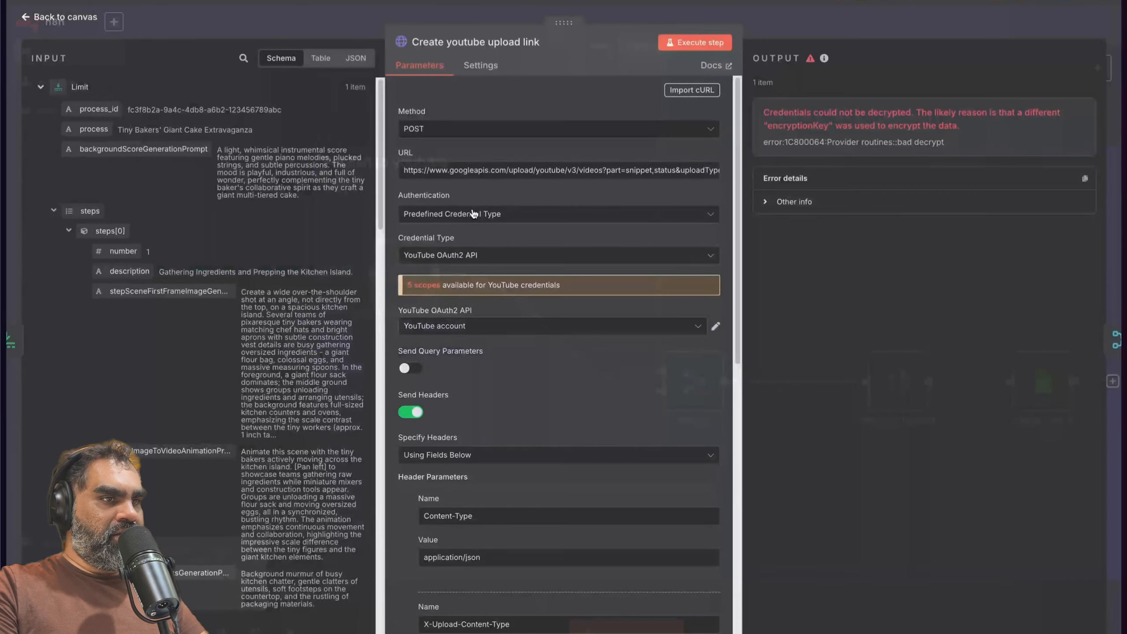
left_click(711, 177)
left_click(544, 323)
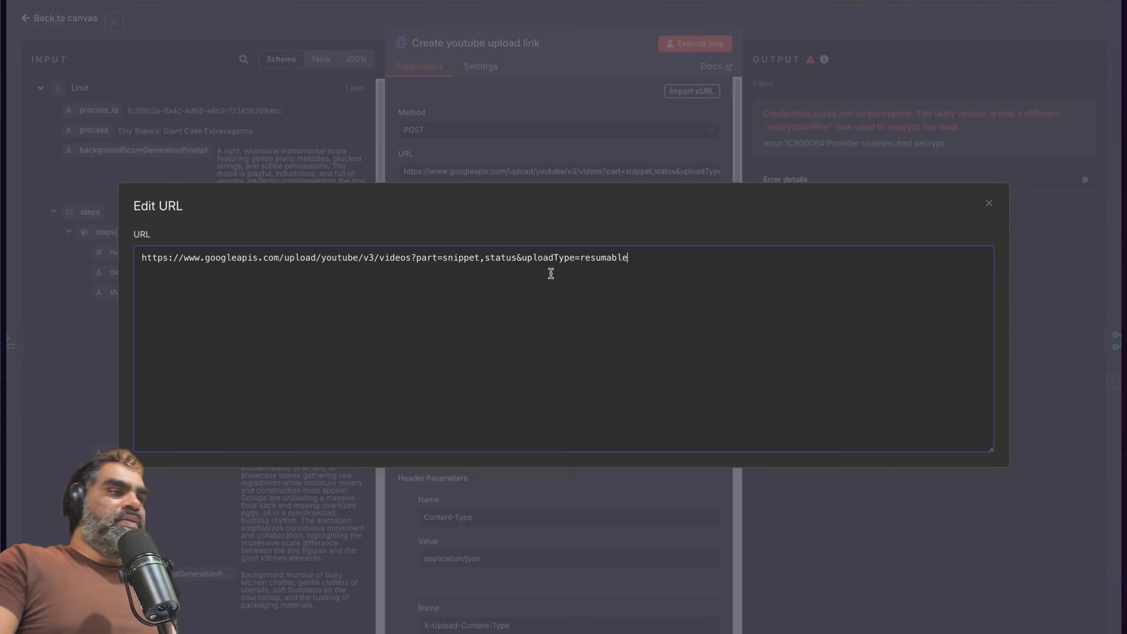
triple_click(249, 261)
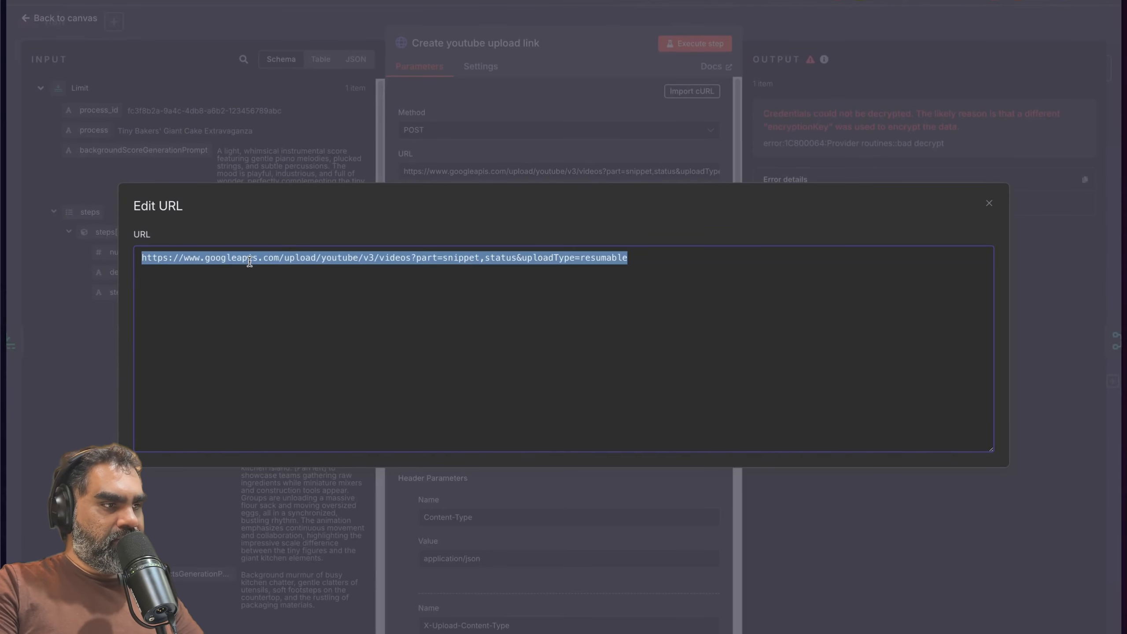
left_click(475, 291)
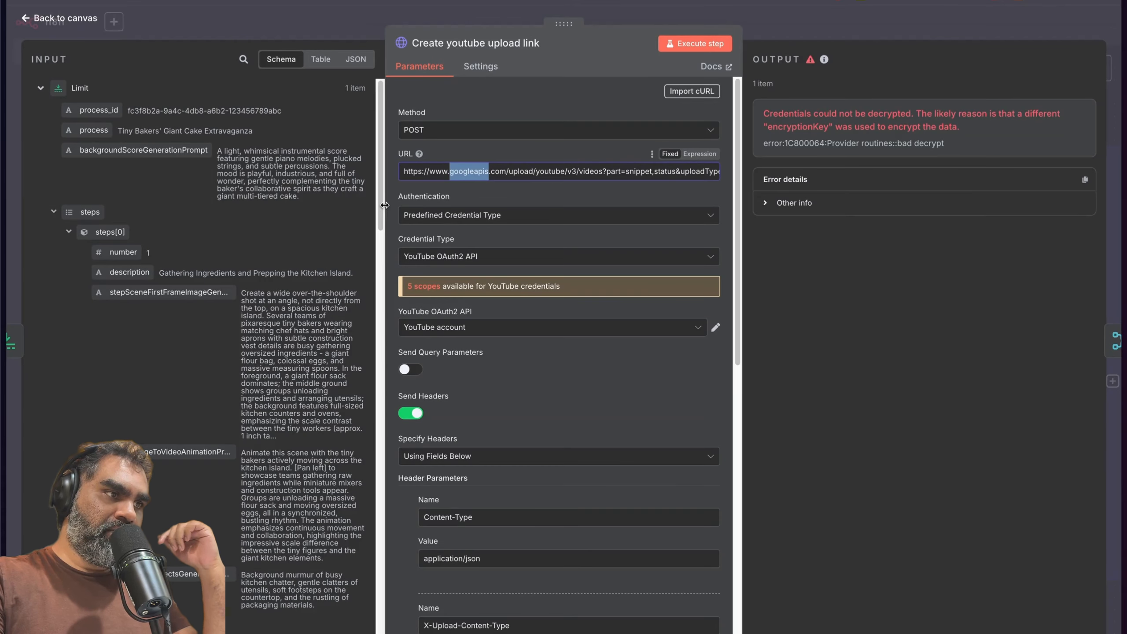
Step: Review the Credential Type choices and open the YouTube account credential for editing
left_click(469, 261)
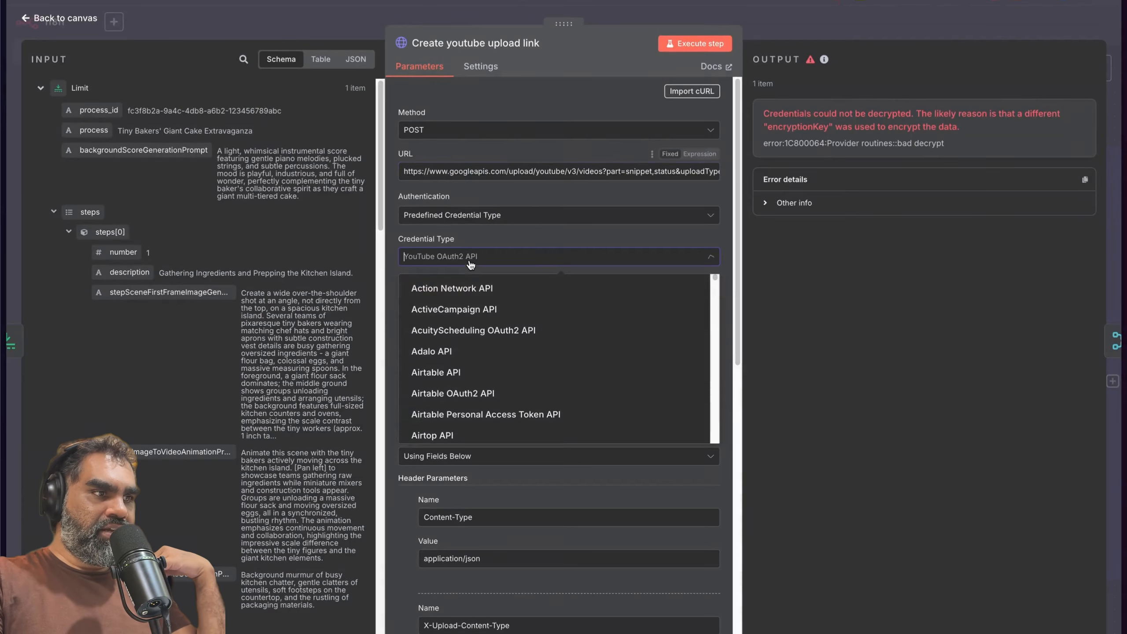
left_click(512, 239)
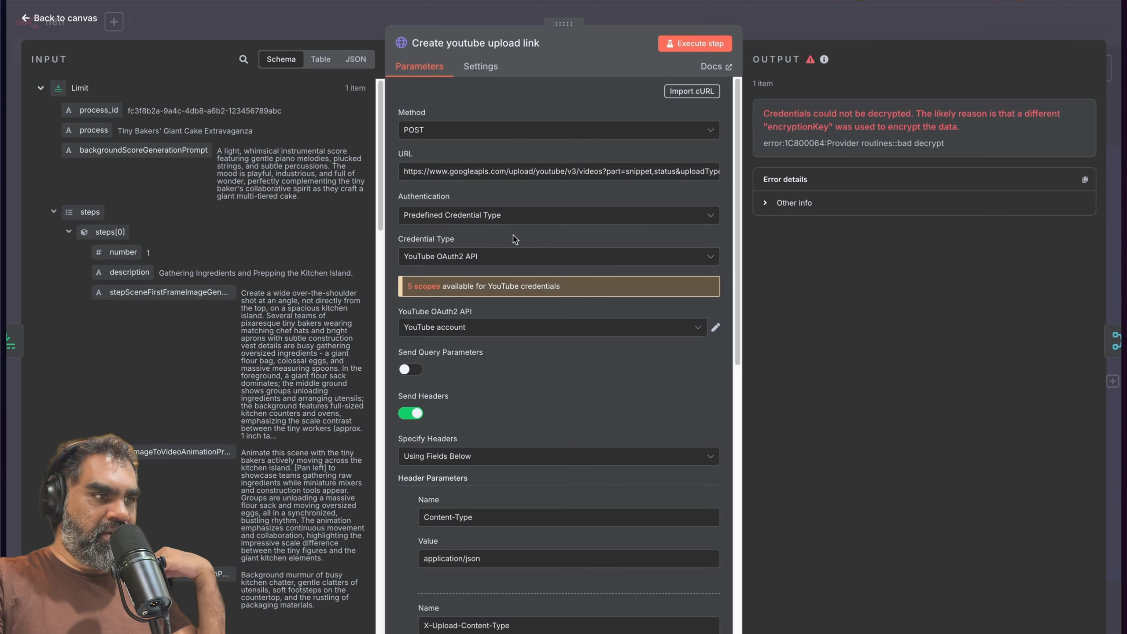
left_click(715, 330)
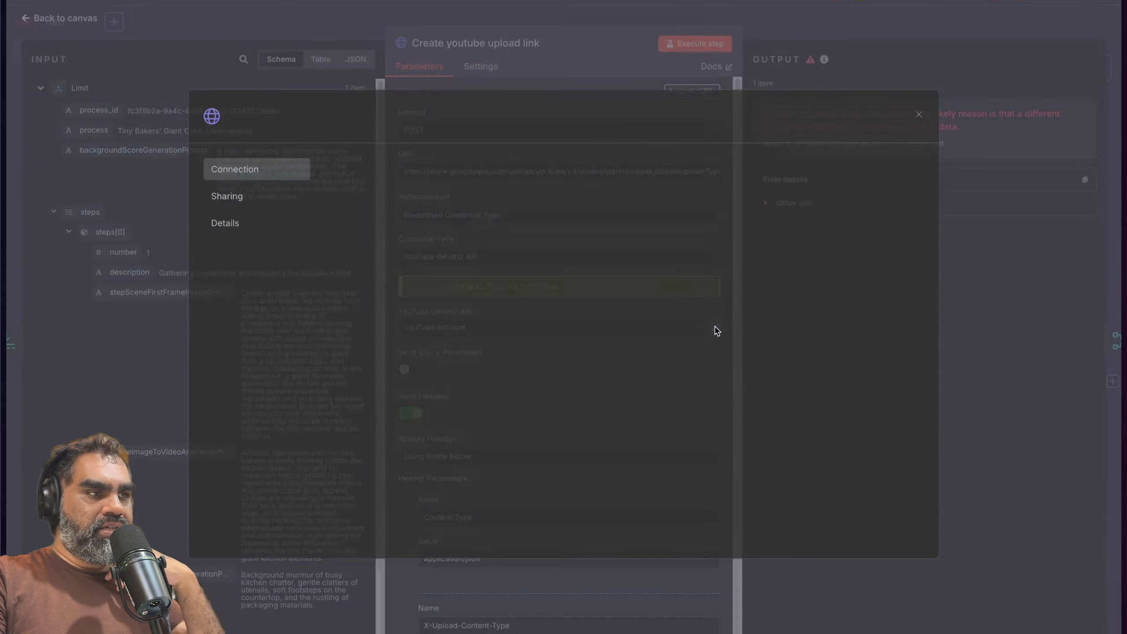
left_click(347, 345)
left_click(286, 341)
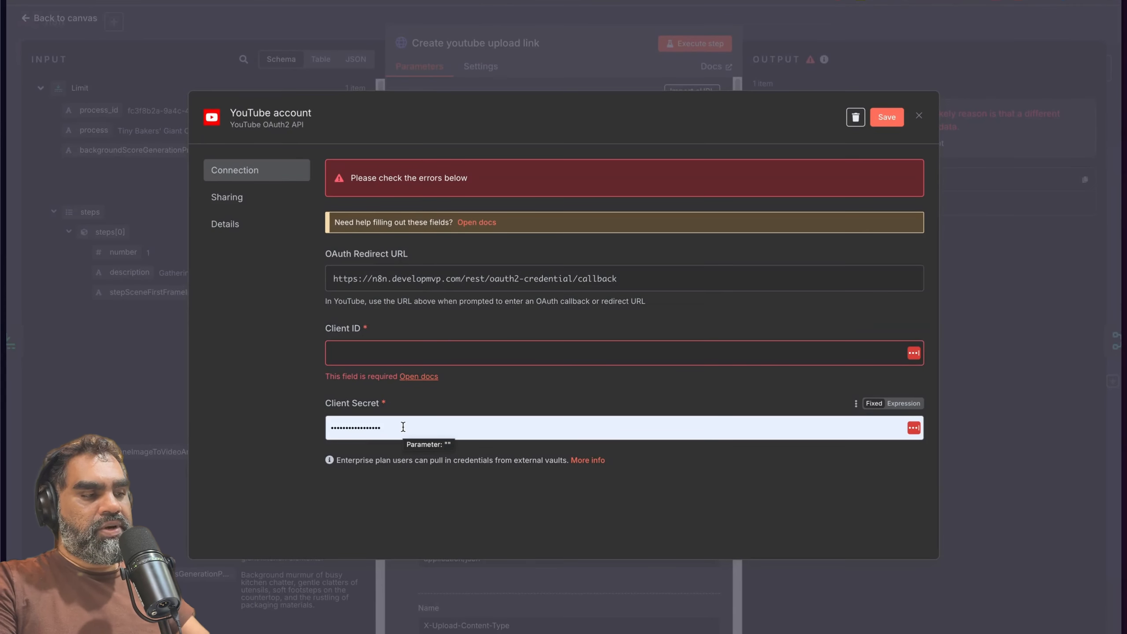
Step: Switch to Google Cloud in a new tab and open the n8n connection project's dashboard
key("ctrl+t")
type("clou")
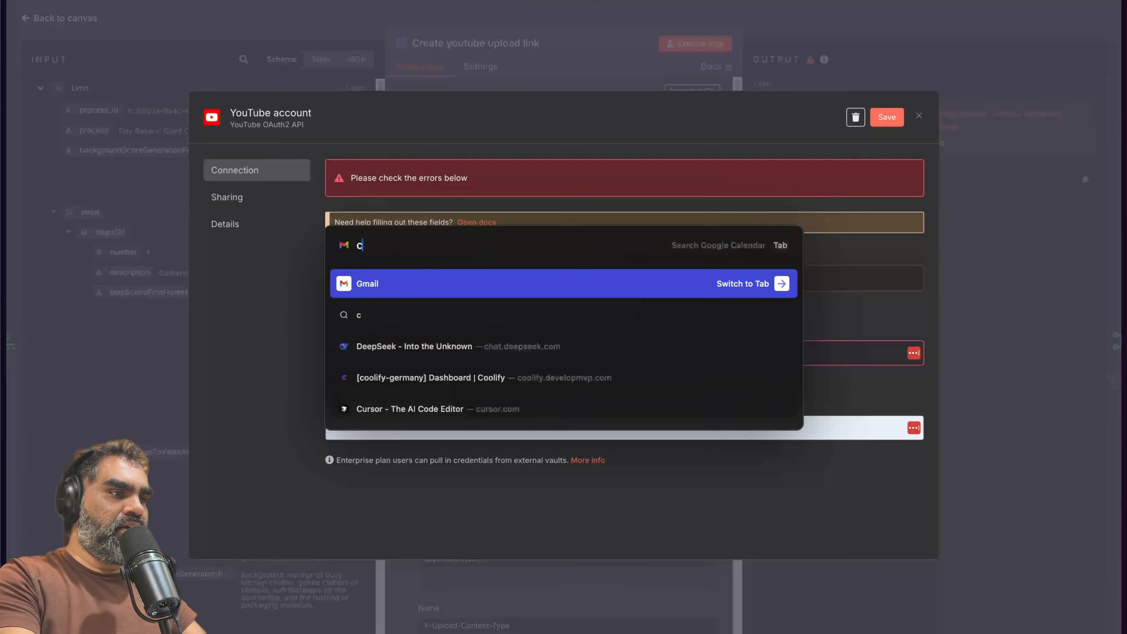
type("d")
key("Return")
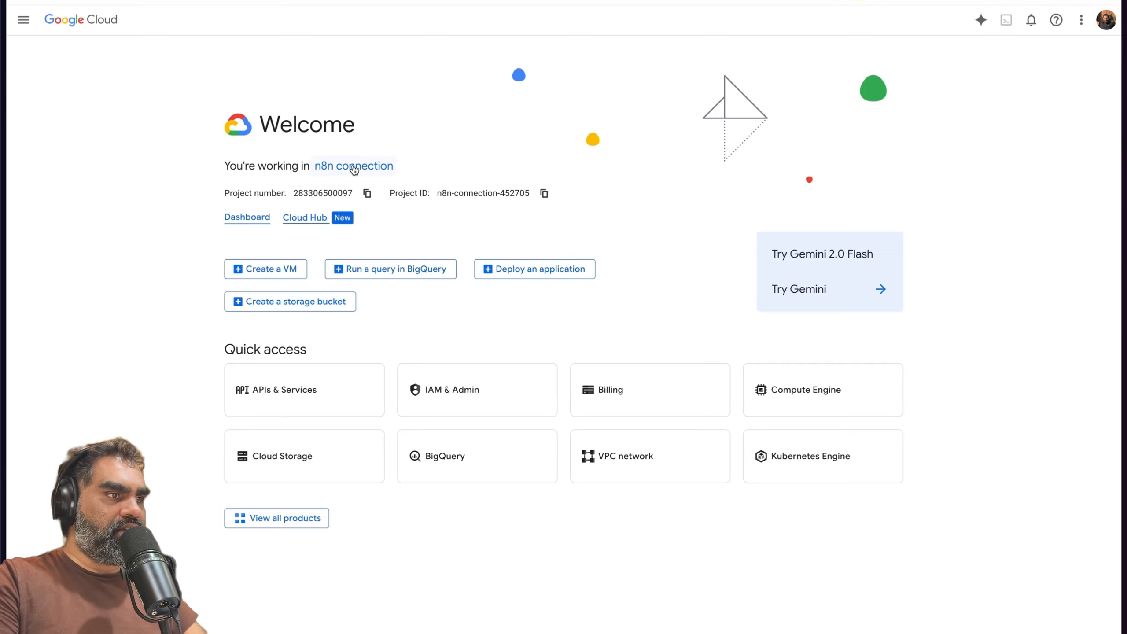
left_click(255, 219)
Step: Open the project's enabled APIs and services and check that YouTube Data API v3 is listed
mouse_move(83, 200)
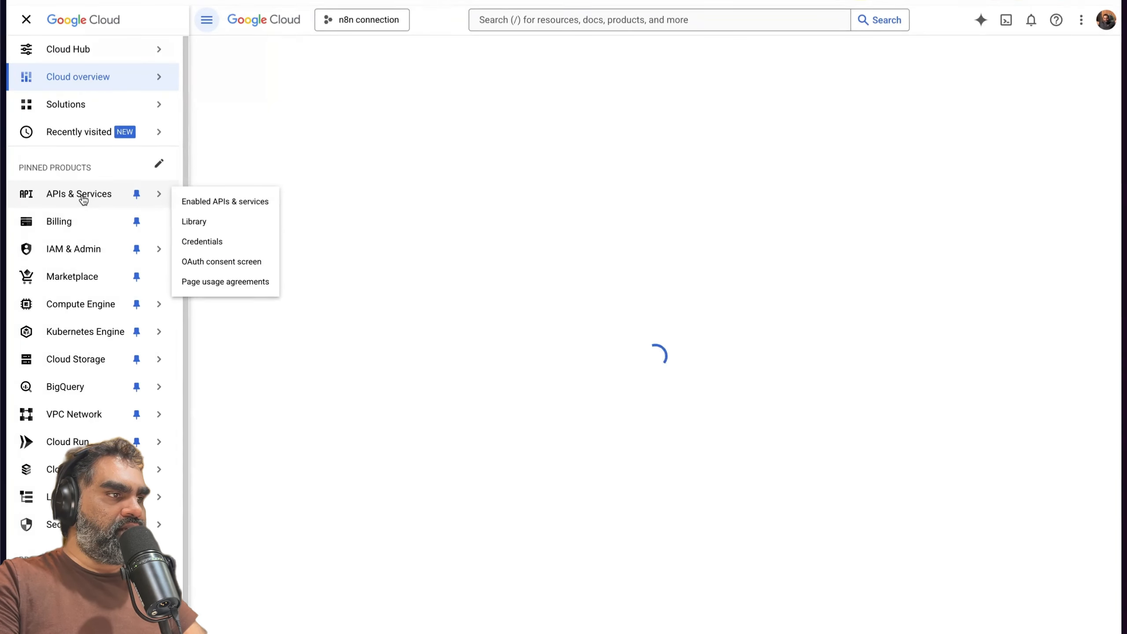
left_click(198, 203)
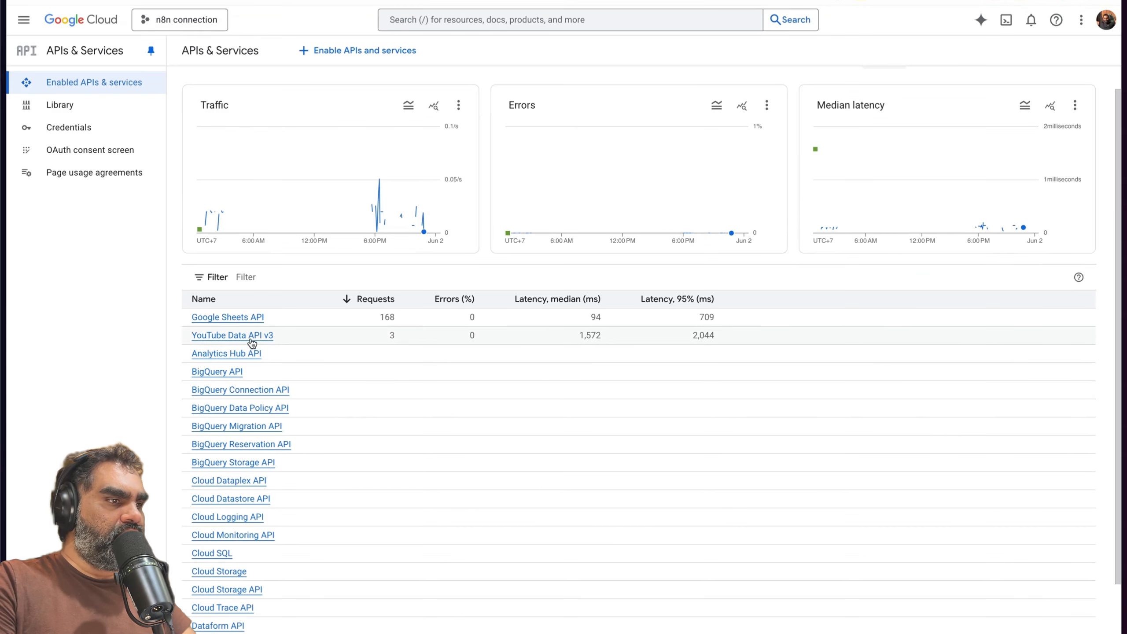
scroll(252, 341, "up", 1)
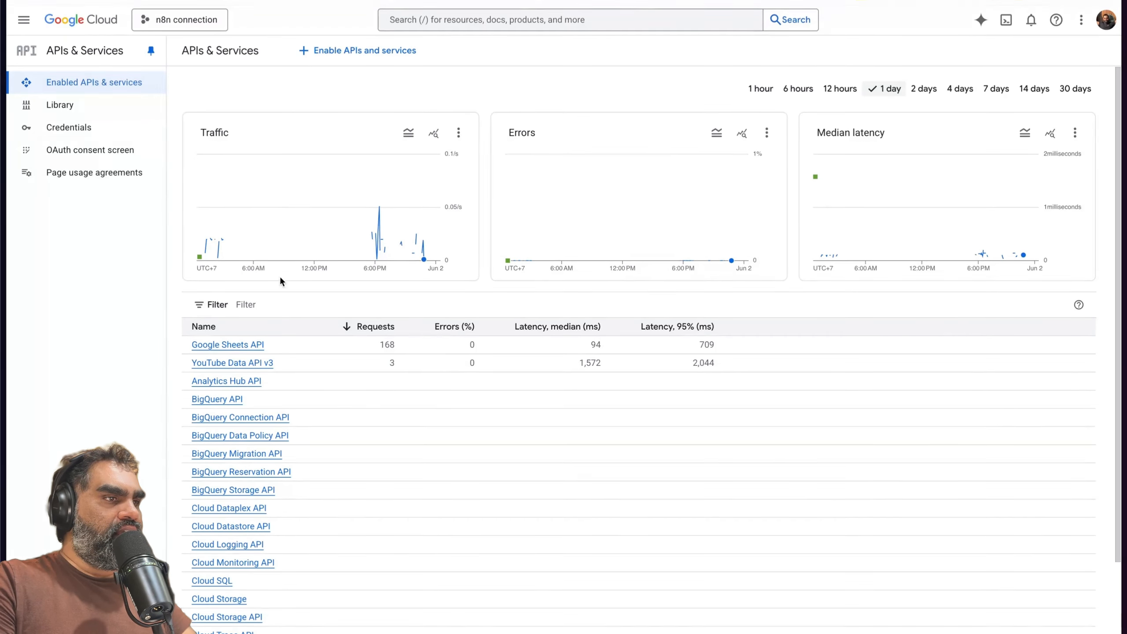
Step: Start a new OAuth client ID from the project's credentials with the application type Web application
left_click(80, 128)
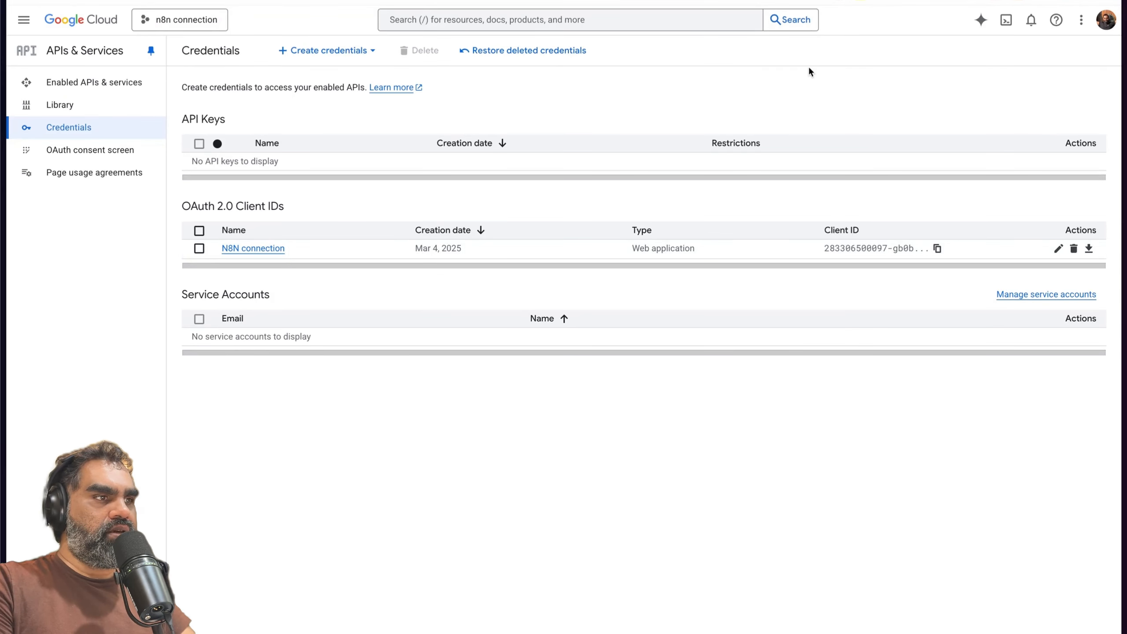
left_click(322, 50)
left_click(316, 108)
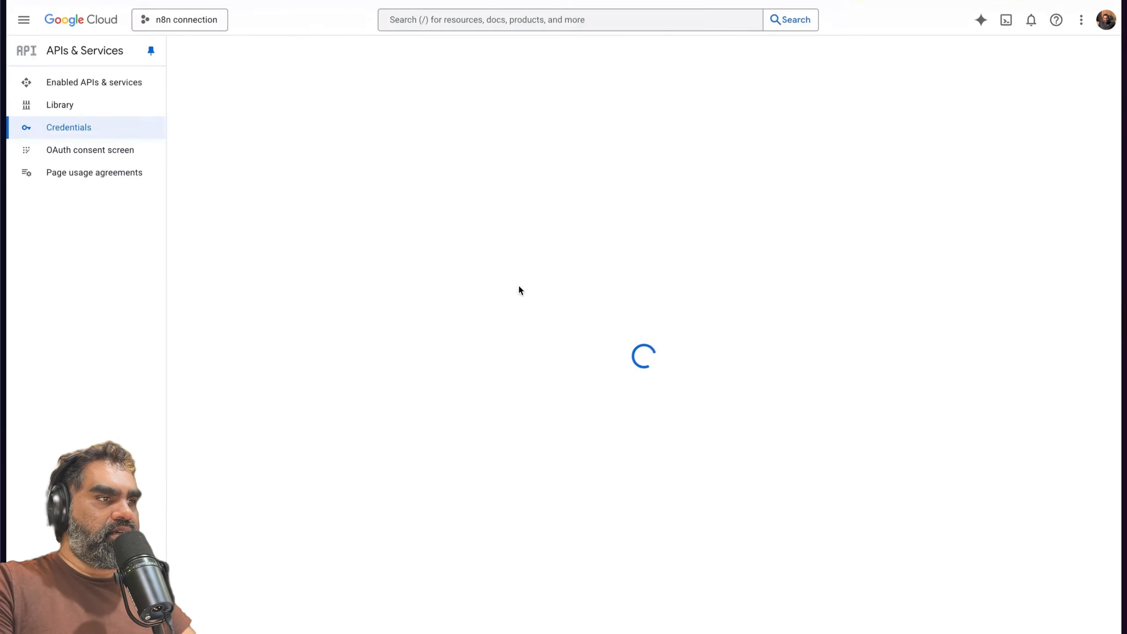
left_click(390, 169)
left_click(252, 169)
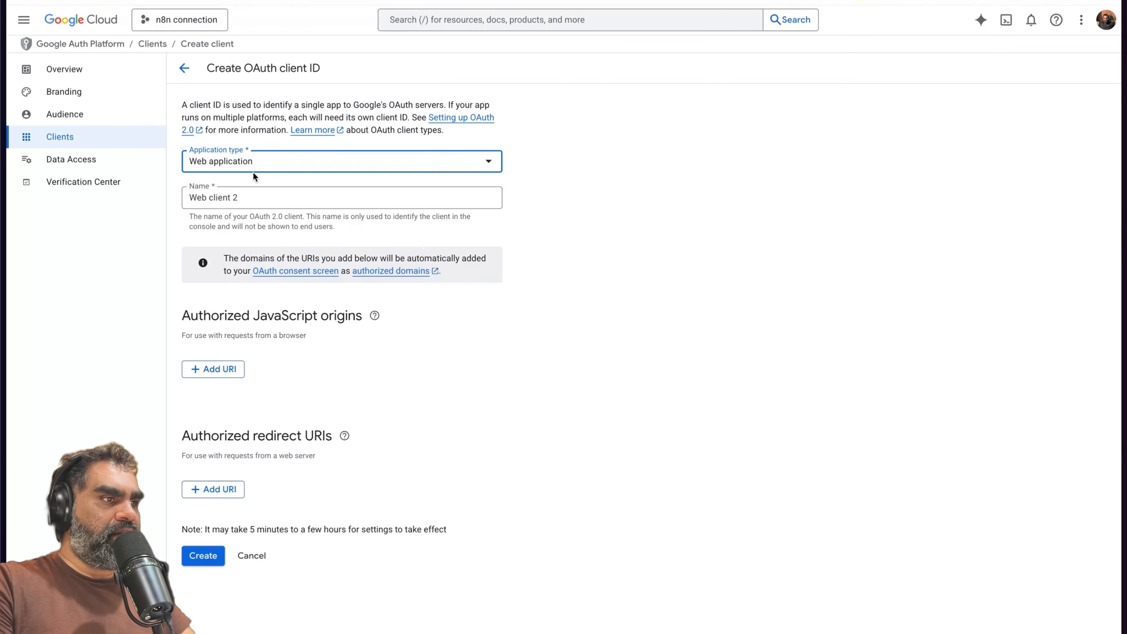
Step: Start an authorized JavaScript origin entry and copy the OAuth Redirect URL from n8n's YouTube account credential
left_click(224, 369)
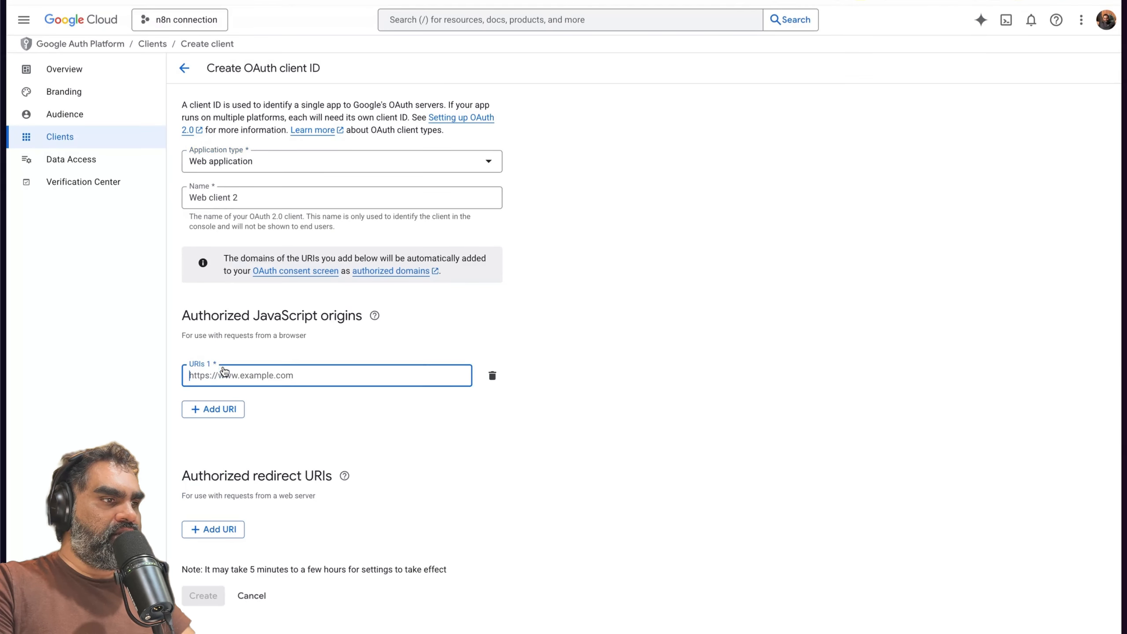
left_click(166, 466)
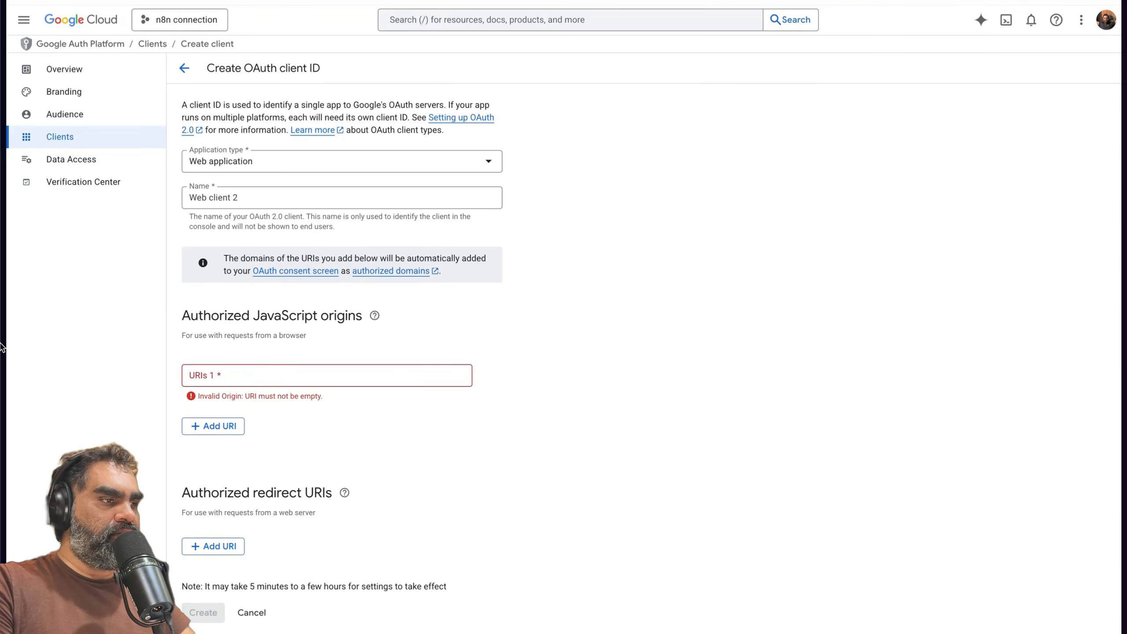
mouse_move(2, 346)
left_click(157, 267)
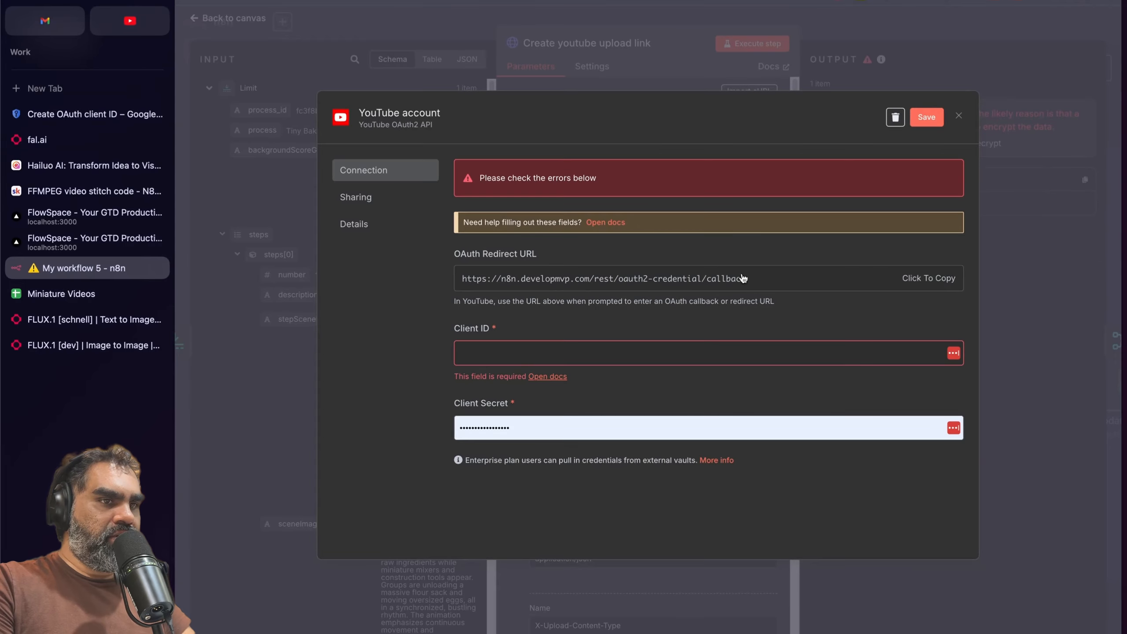
left_click(949, 279)
left_click(958, 115)
left_click(89, 114)
left_click(494, 375)
key("ctrl+v")
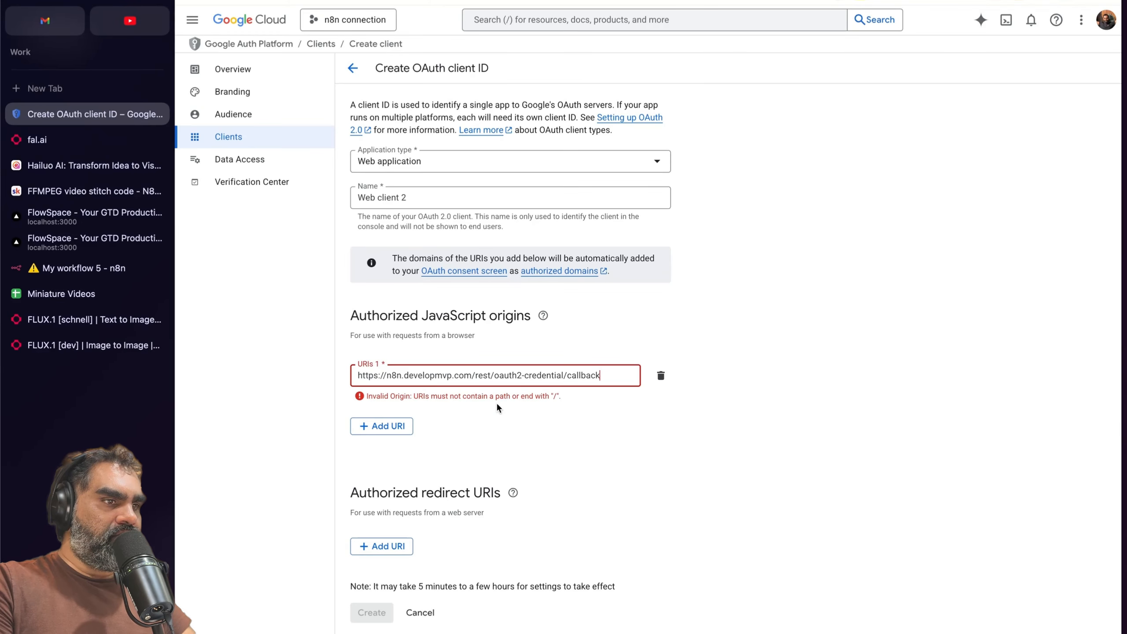
left_click_drag(474, 375, 621, 375)
key("BackSpace")
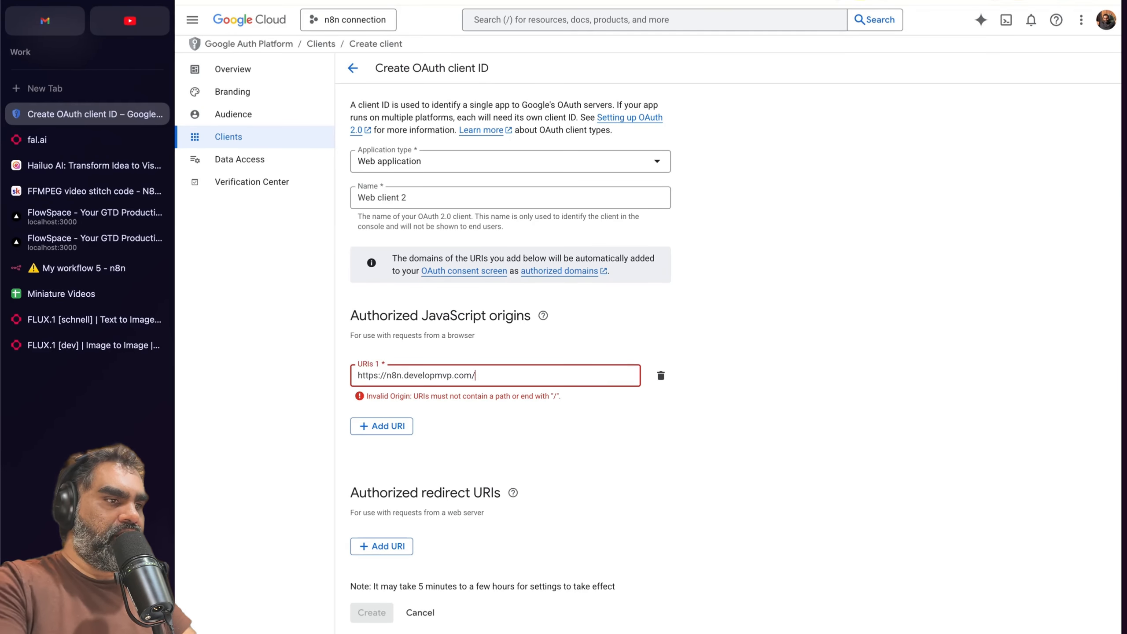
left_click(641, 391)
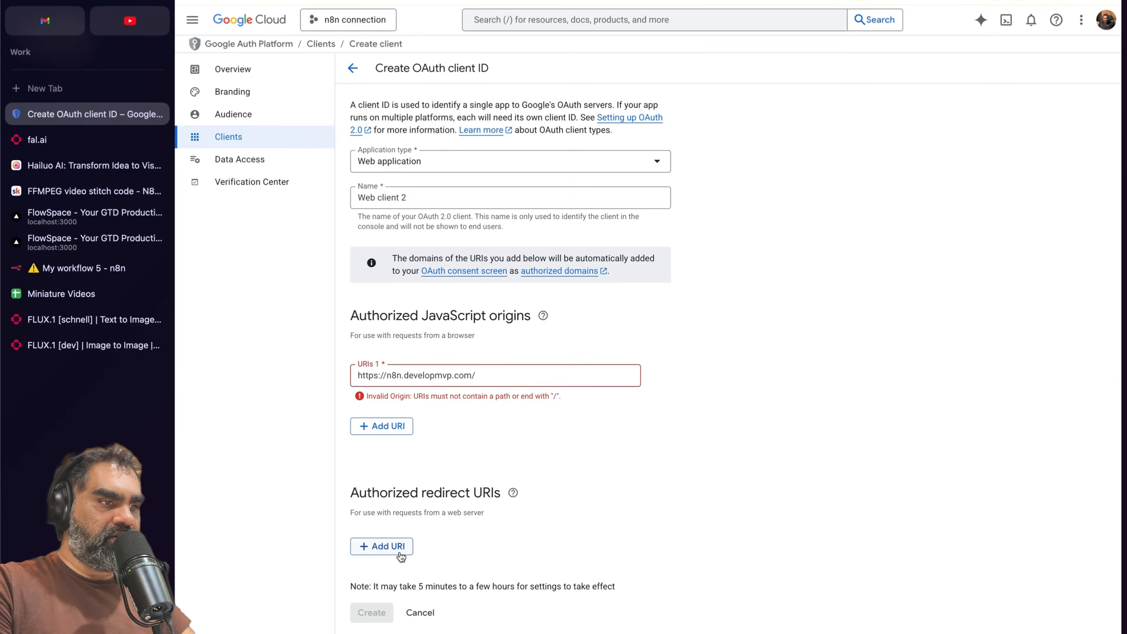
left_click(385, 546)
type("https://n8n.developmvp.com/rest/oauth2-credential/callback")
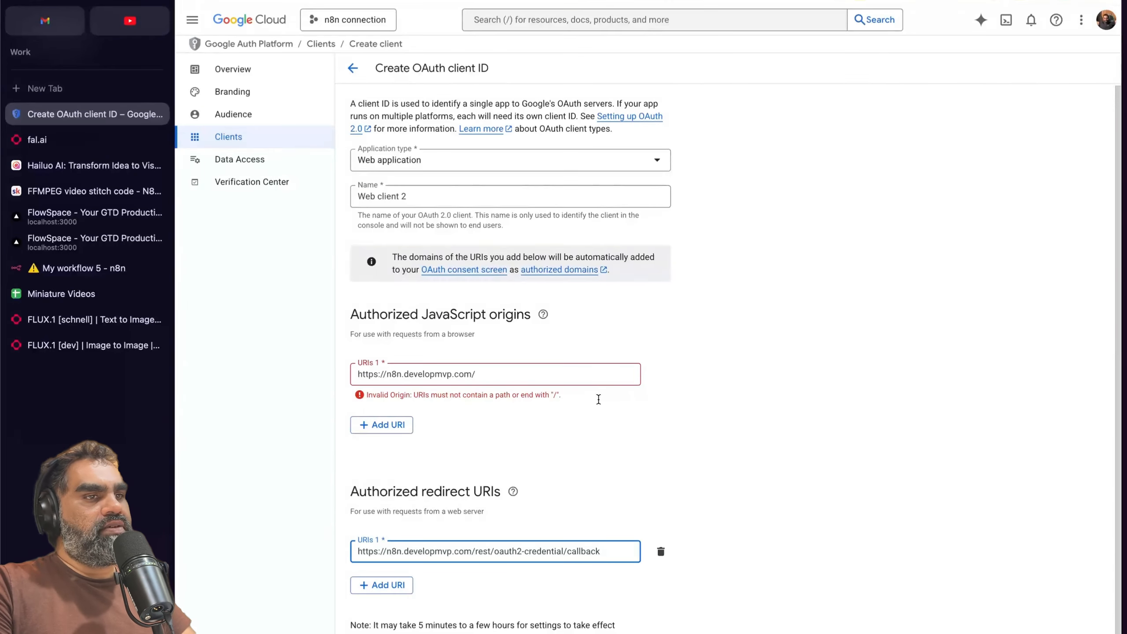
left_click(353, 67)
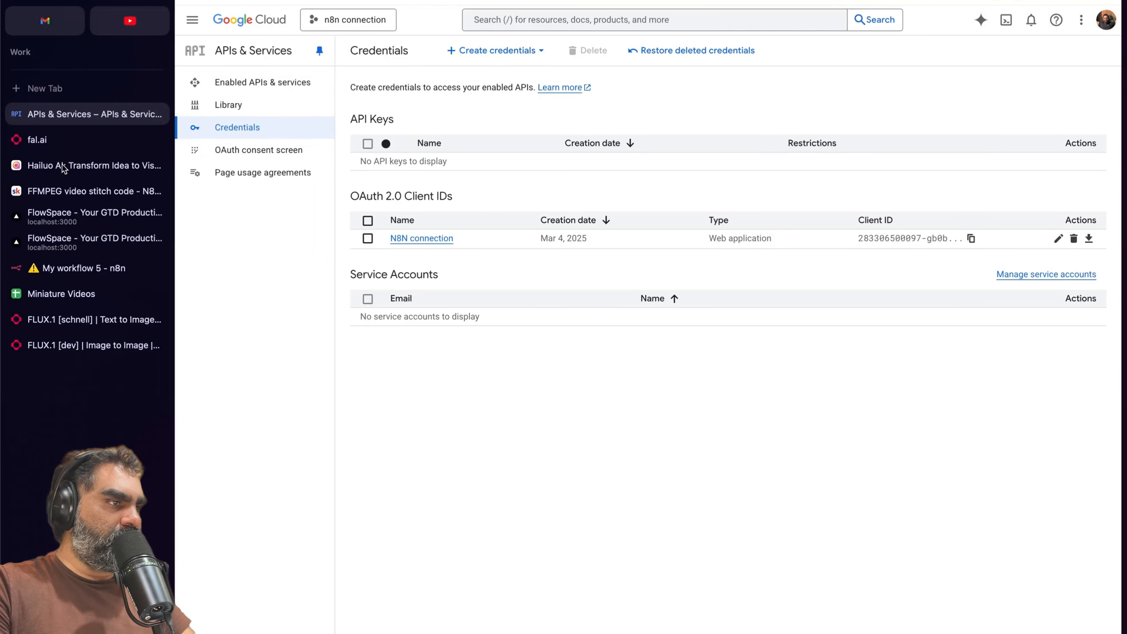
Step: Switch to the n8n workflow, check the YouTube account credential's Client ID and Client Secret fields, and close it without saving
left_click(63, 274)
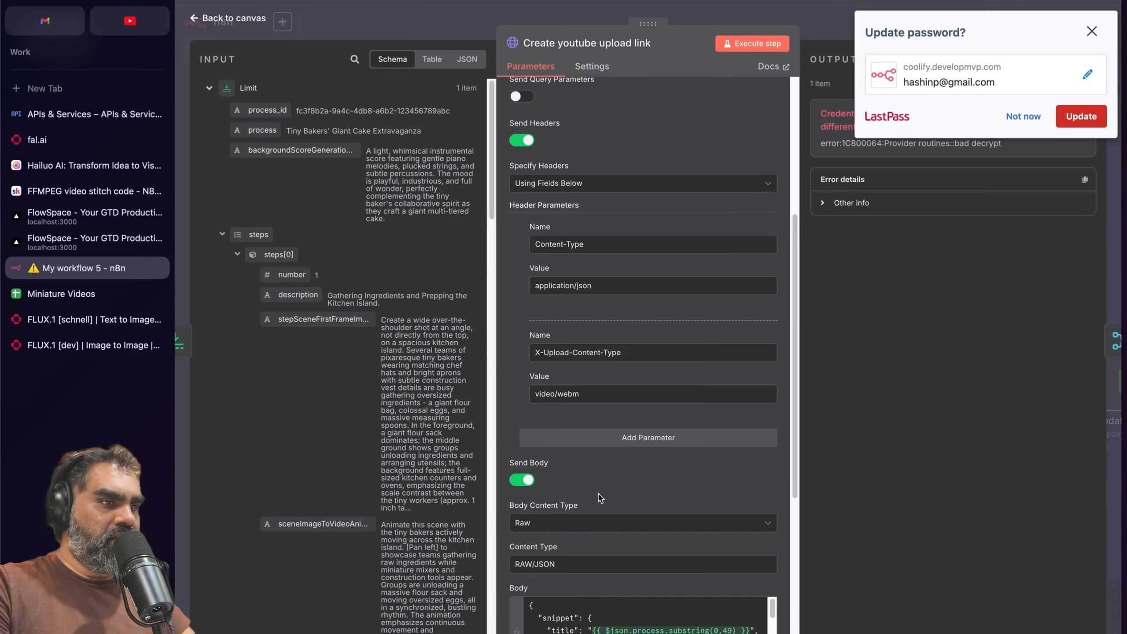
scroll(710, 275, "up", 5)
left_click(773, 279)
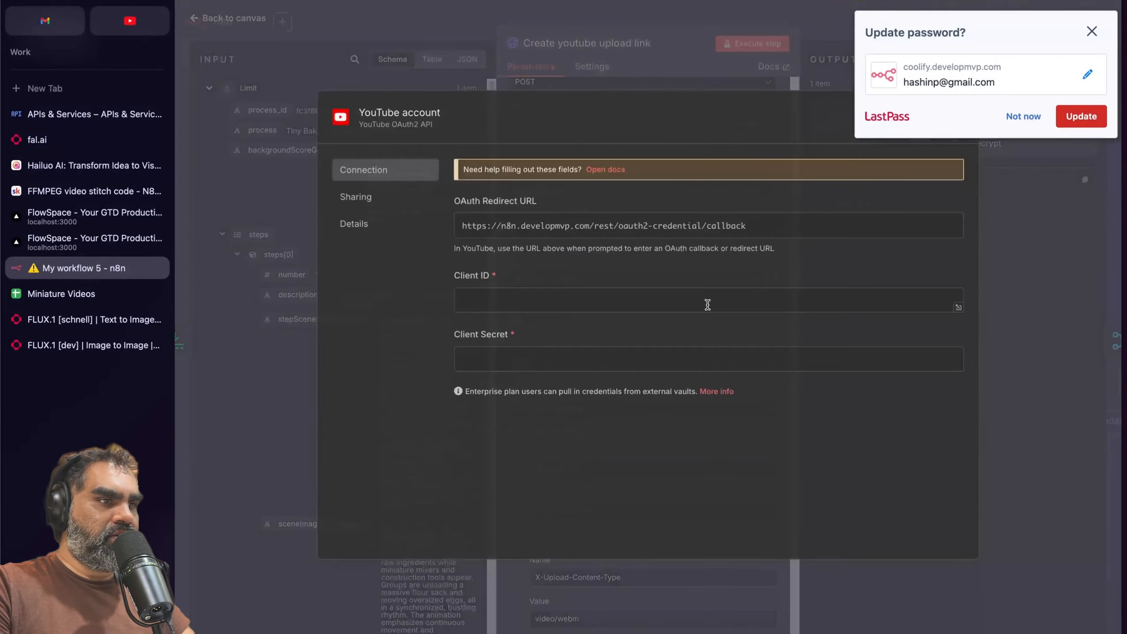
left_click(485, 350)
left_click(410, 351)
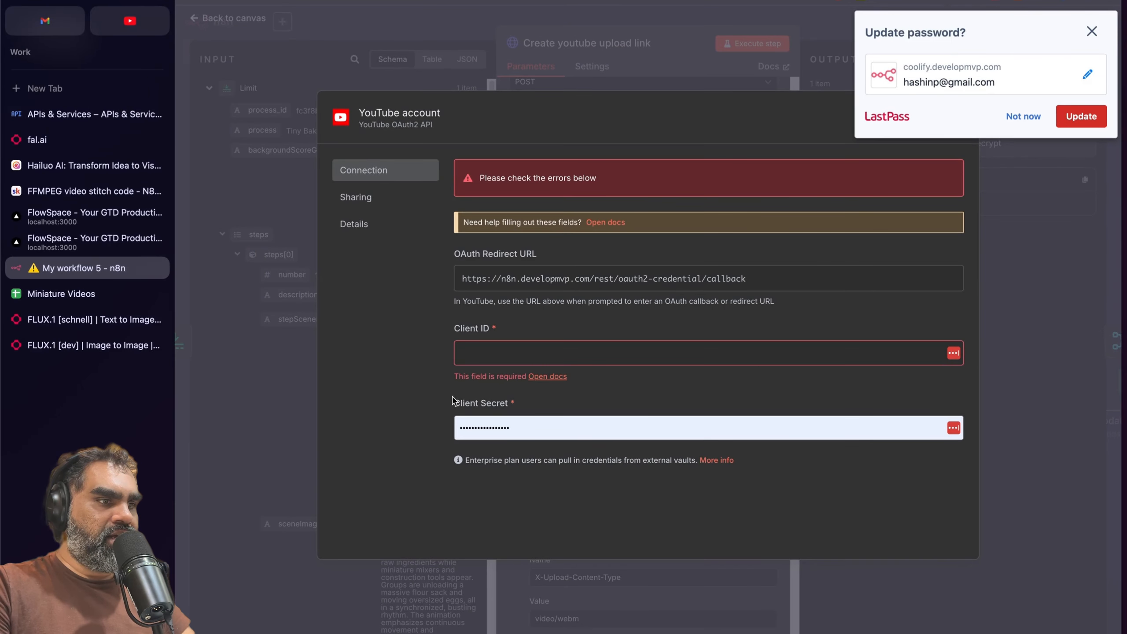
left_click(497, 70)
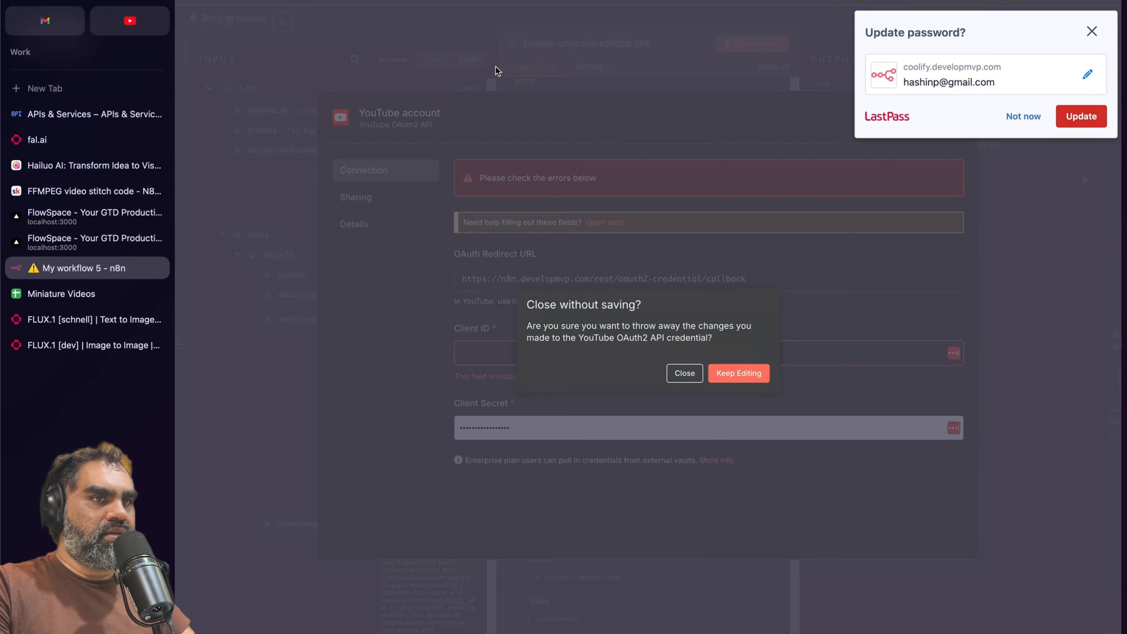
left_click(1091, 31)
left_click(684, 373)
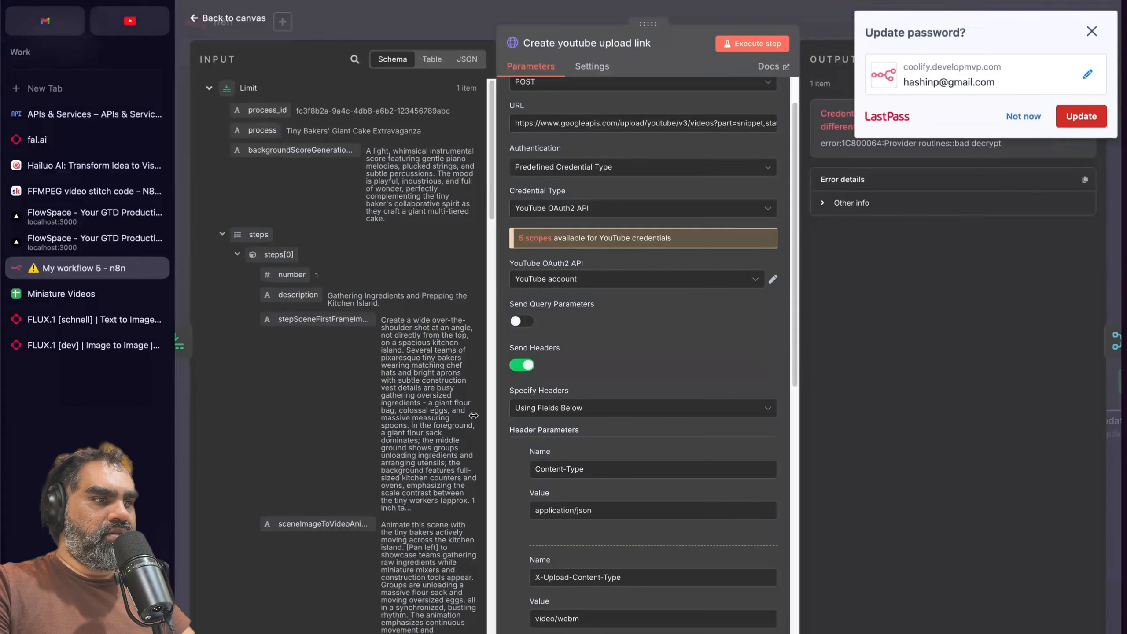
Step: Review the Content-Type and X-Upload-Content-Type header parameters and the body settings of the Create youtube upload link node
scroll(517, 331, "down", 1)
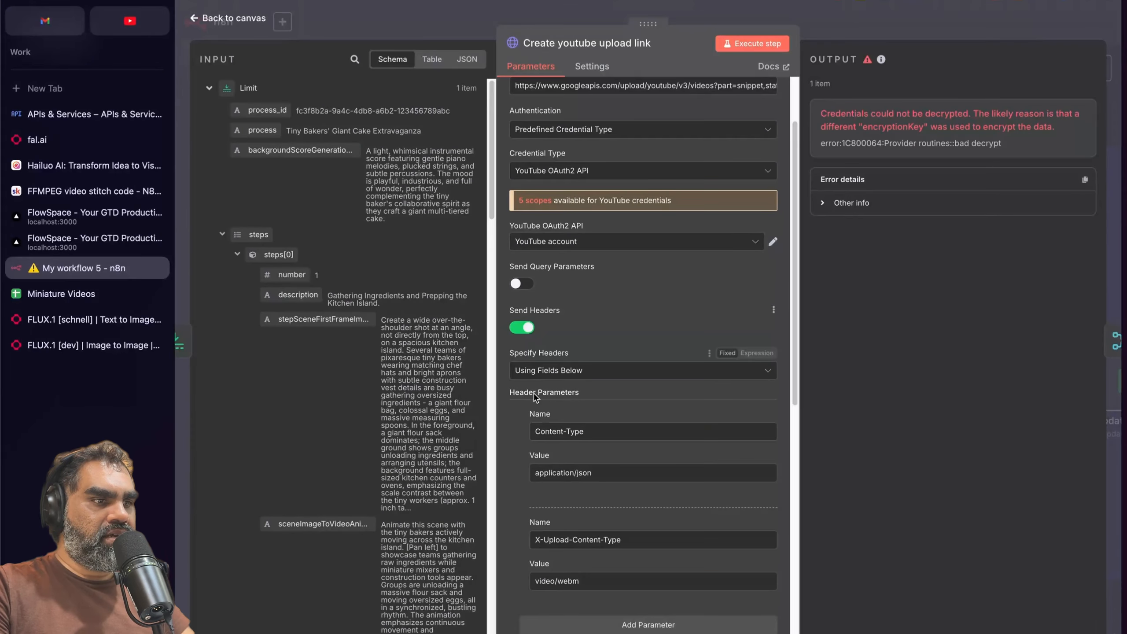
scroll(532, 400, "down", 1)
left_click_drag(596, 436, 524, 437)
scroll(512, 468, "down", 3)
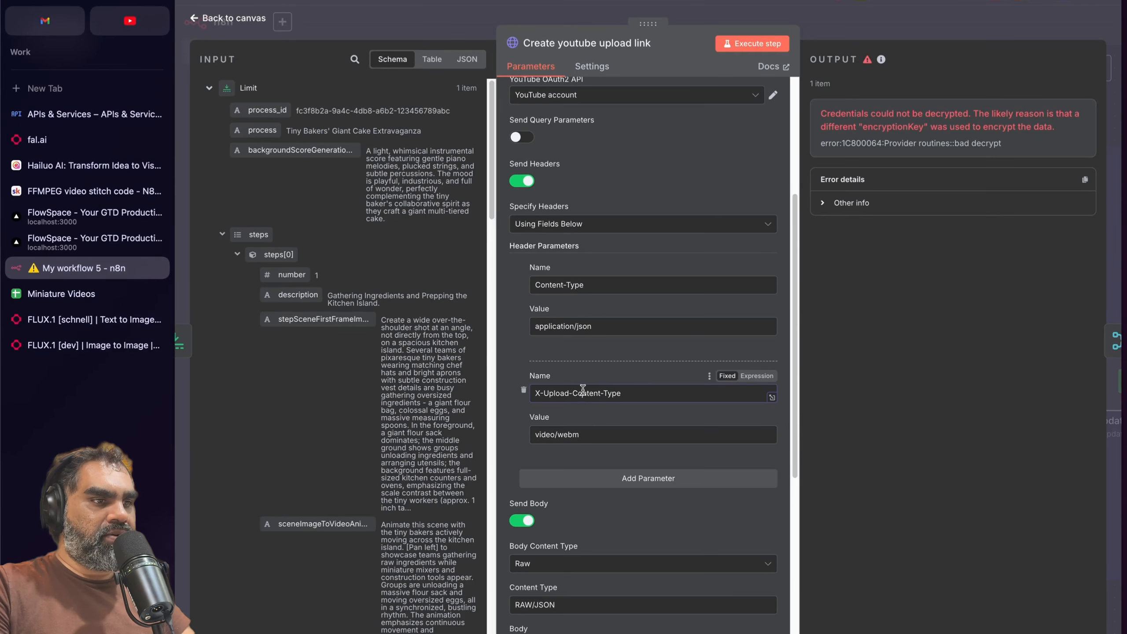
left_click_drag(621, 393, 533, 393)
left_click_drag(585, 429, 533, 434)
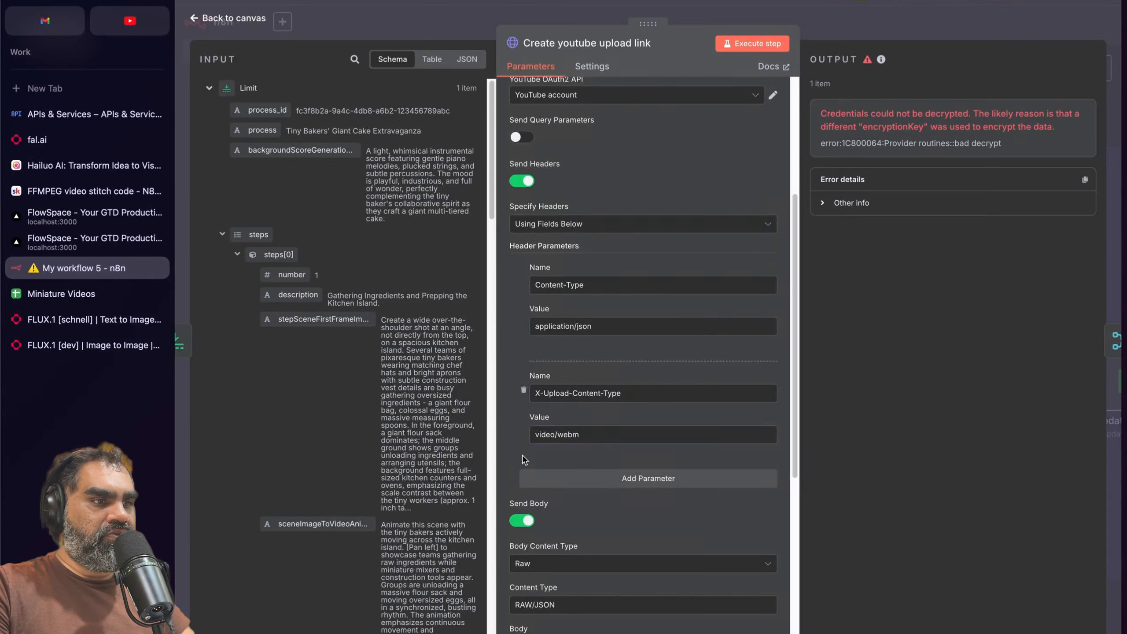
scroll(671, 424, "down", 5)
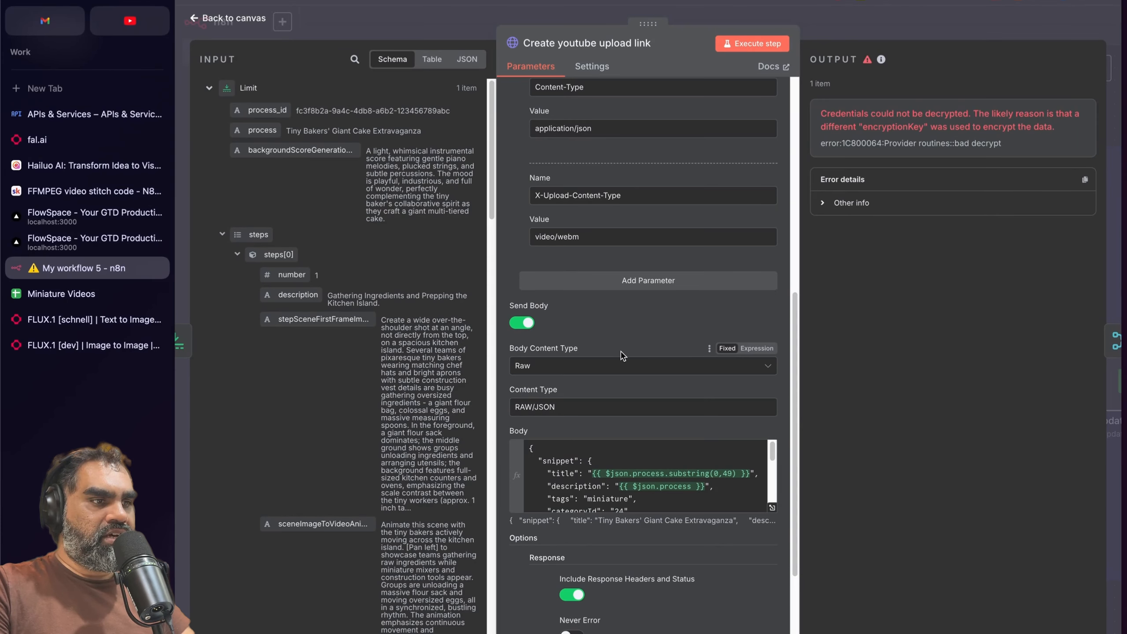
Step: Open the request body in the expression editor and examine the title and description expressions against the input data
left_click(772, 507)
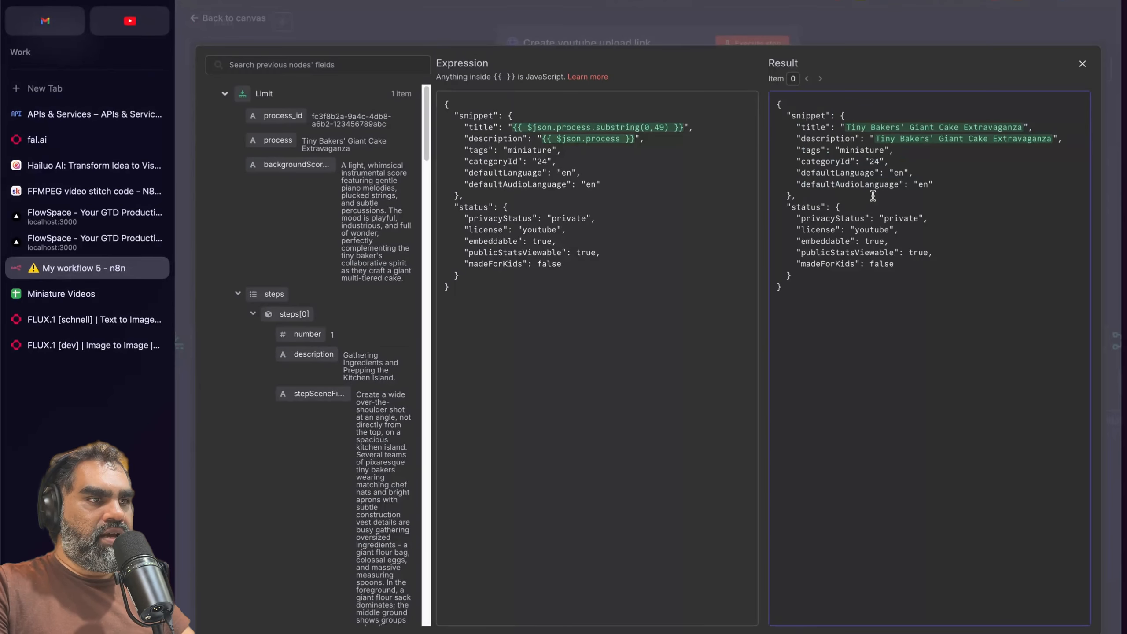
left_click_drag(528, 127, 616, 127)
left_click(644, 127)
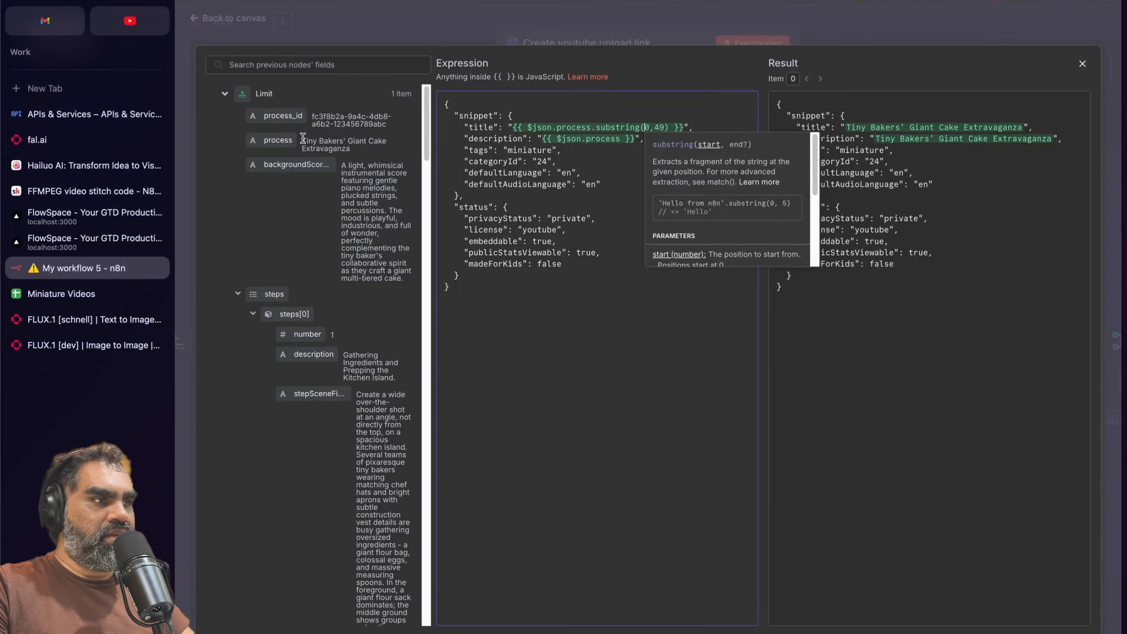
left_click_drag(327, 141, 355, 155)
left_click(679, 144)
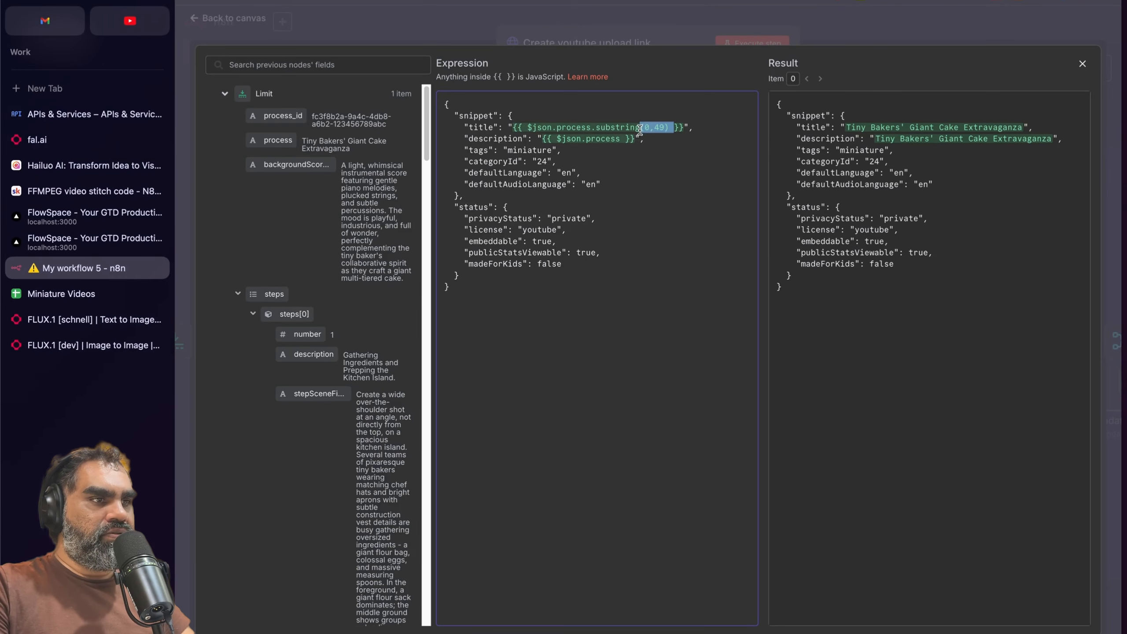
left_click(653, 153)
double_click(509, 138)
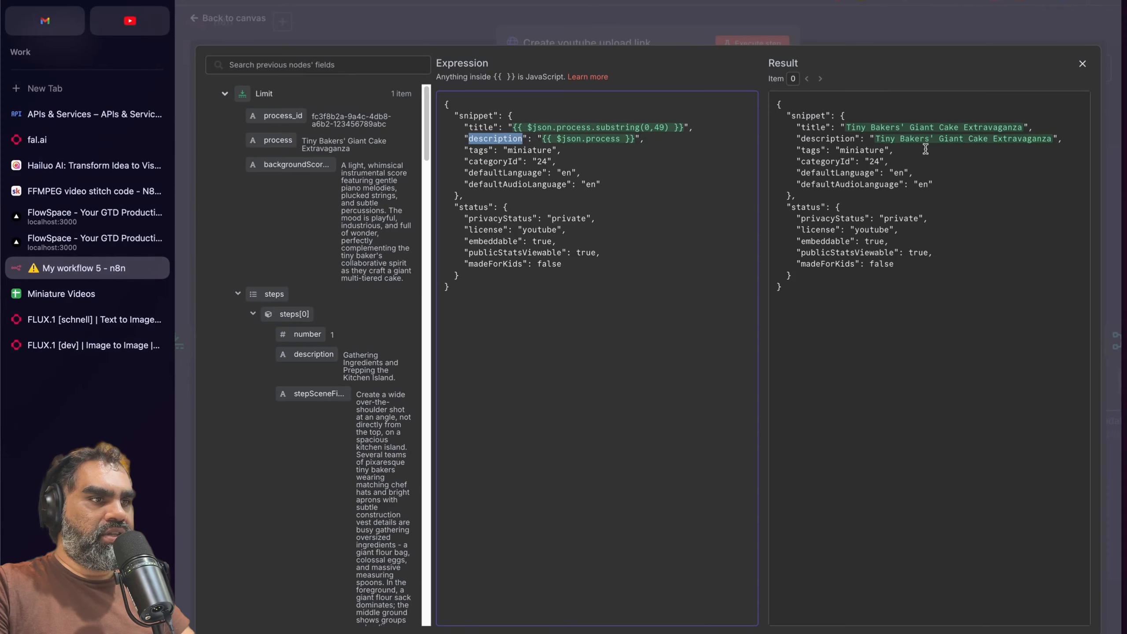
Step: Examine the body's tags, categoryId and status settings, and return to the workflow canvas
left_click_drag(504, 151, 568, 154)
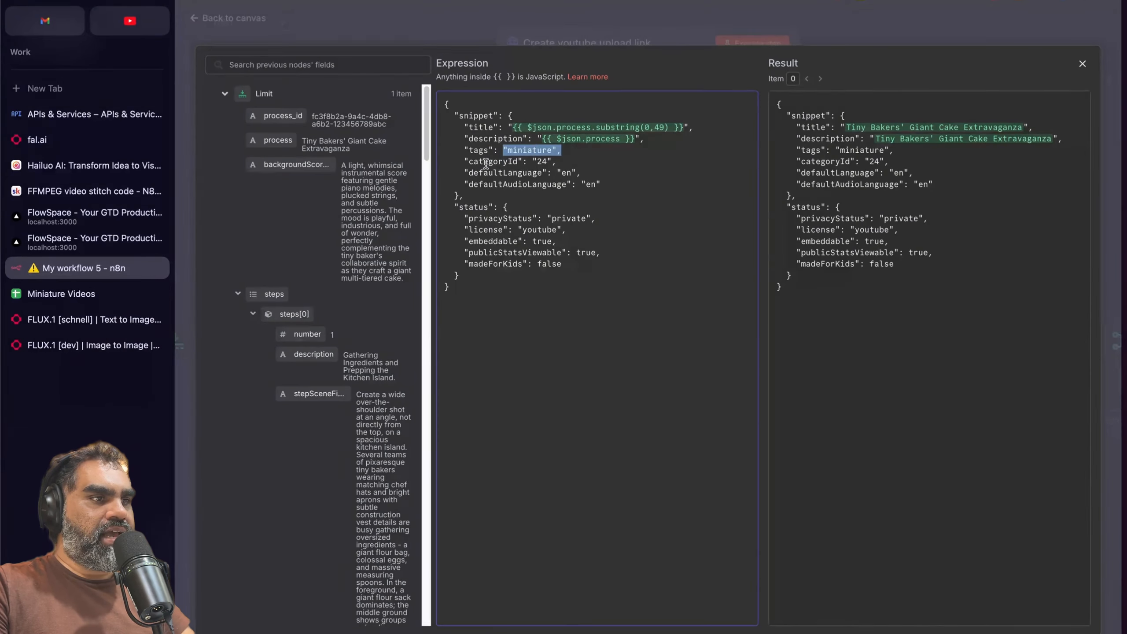
left_click_drag(487, 164, 566, 166)
triple_click(541, 159)
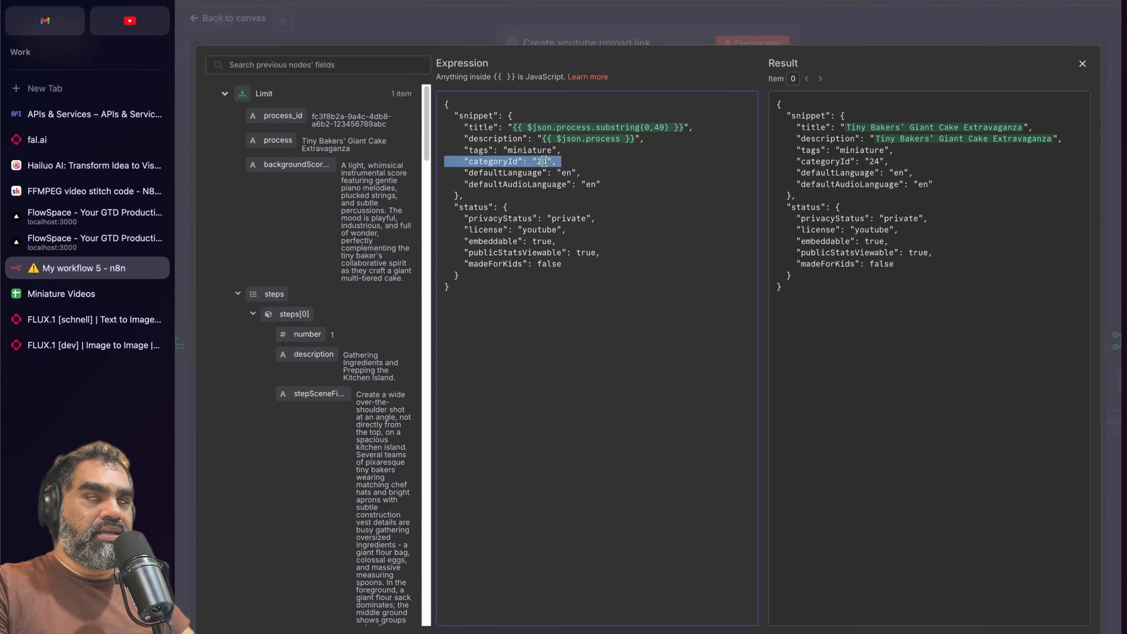
double_click(544, 161)
left_click(549, 275)
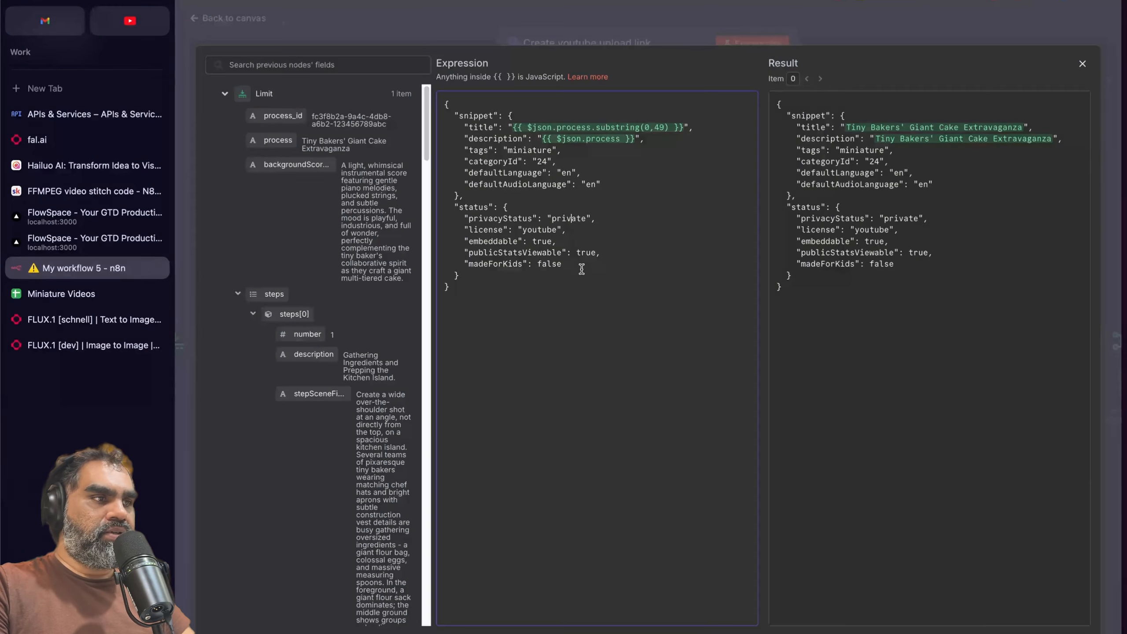
key("Escape")
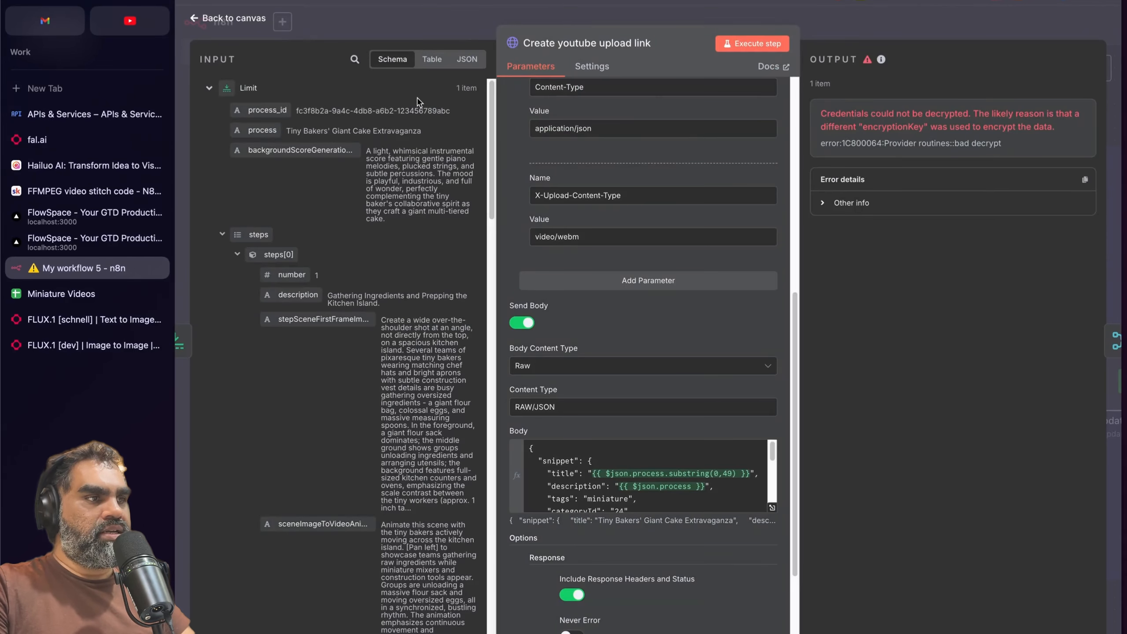
left_click(450, 36)
Step: Reopen the Create youtube upload link node and open its YouTube account credential
scroll(839, 383, "right", 2)
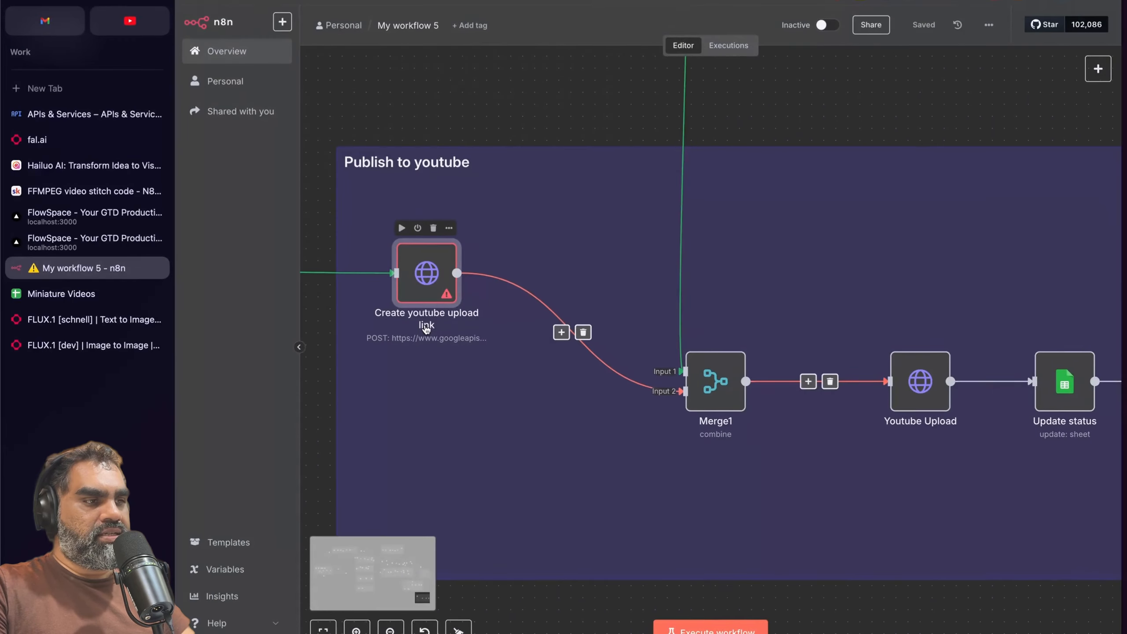
double_click(429, 289)
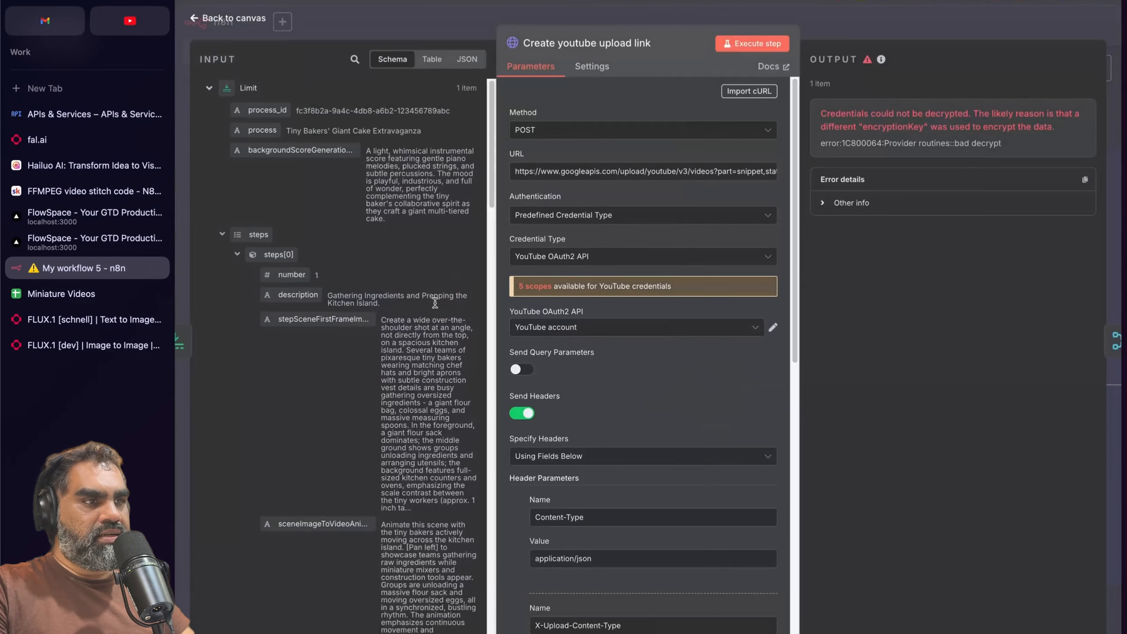
left_click(771, 325)
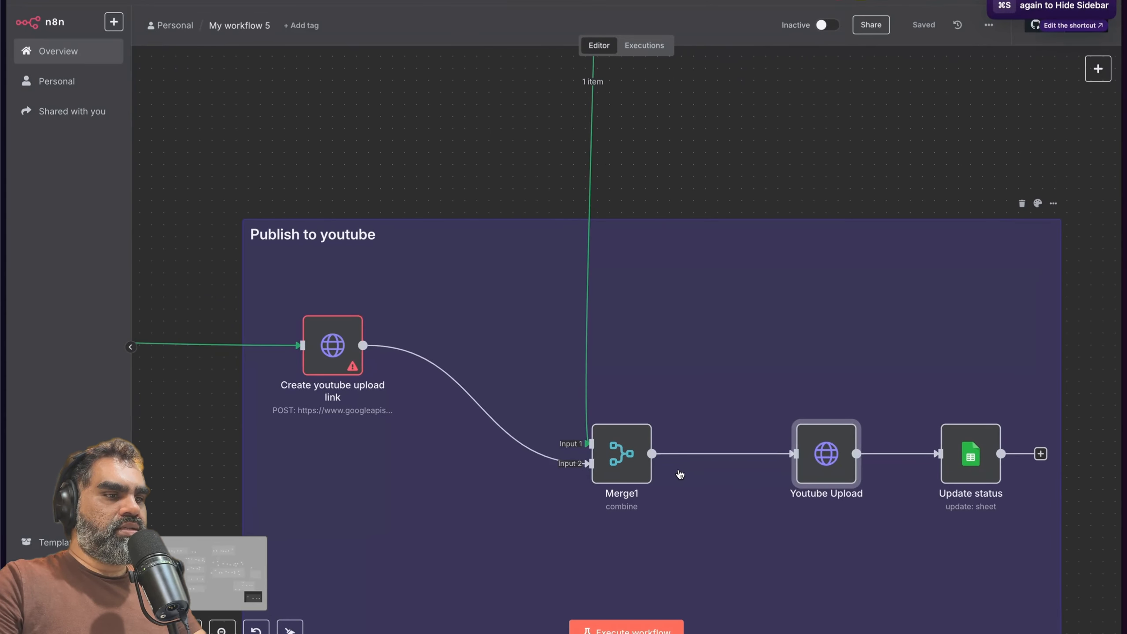
Step: Open the Merge1 node in the Publish to youtube section to view its settings, and close it
scroll(679, 474, "right", 2)
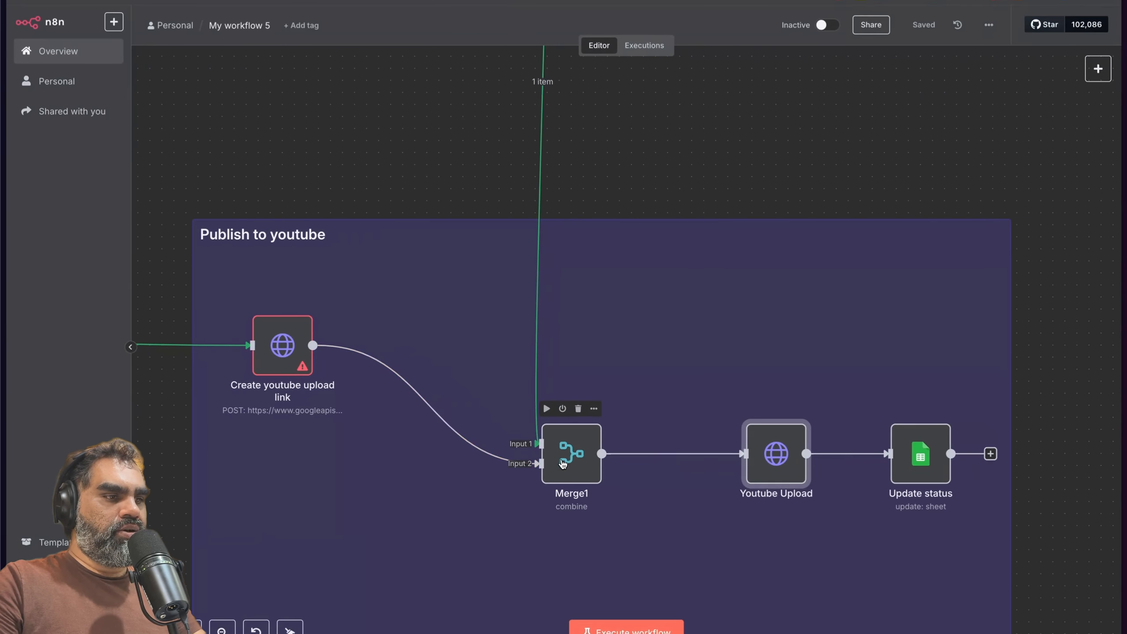
double_click(562, 463)
key("Escape")
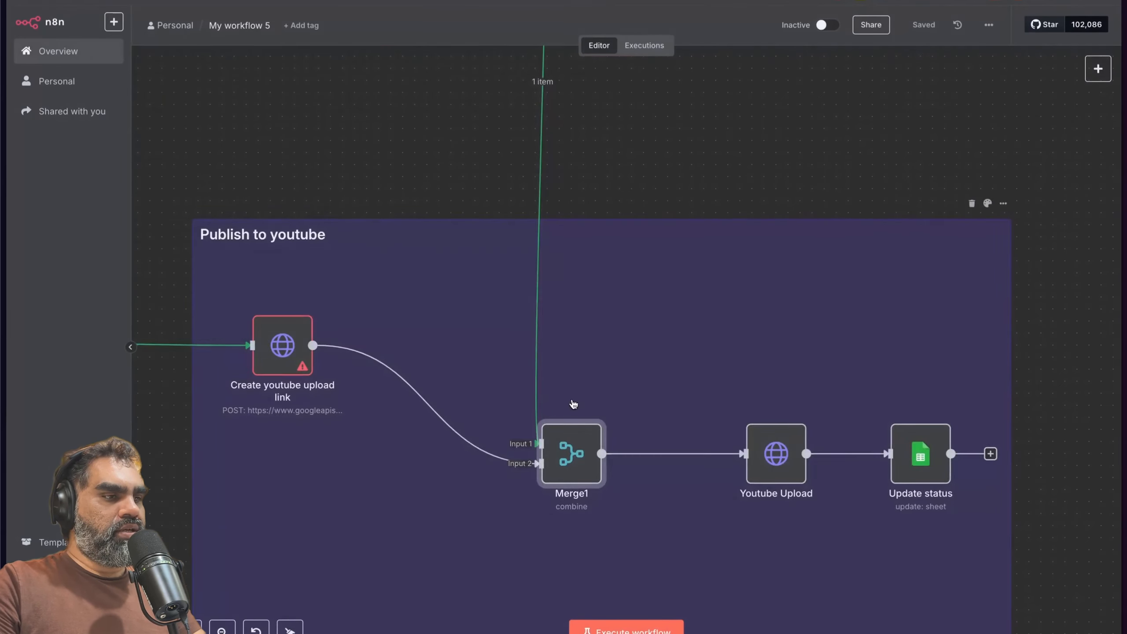
Step: Trace Merge1's first input back to Read/Write Files from Disk, check that node's stitched video output, and return to Merge1
scroll(572, 404, "up", 5)
scroll(577, 400, "down", 5)
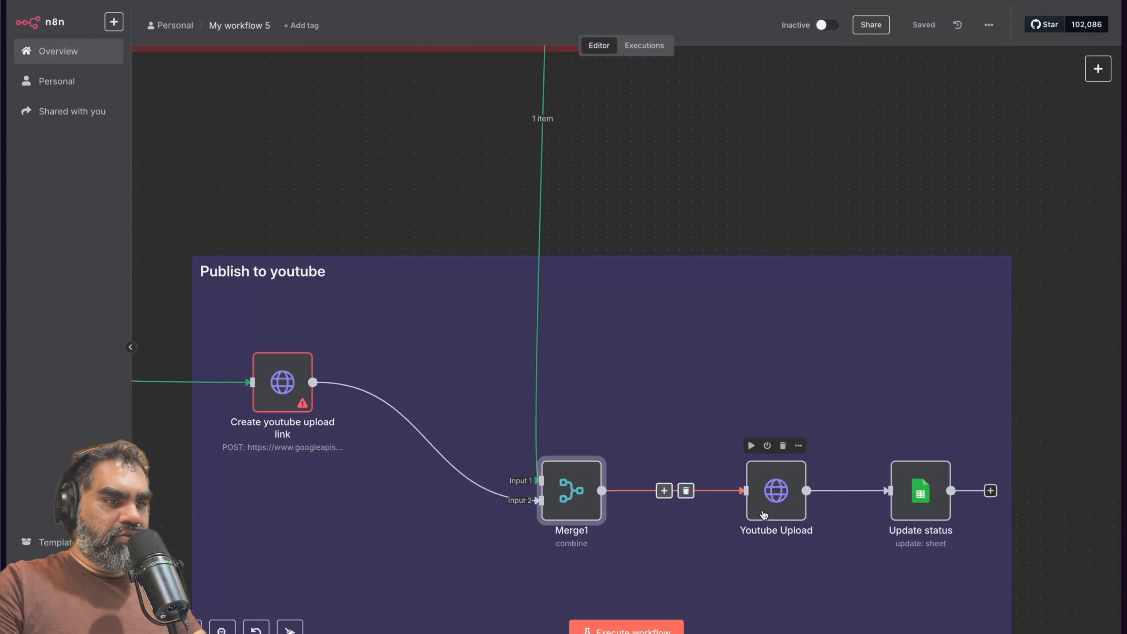
scroll(645, 465, "up", 5)
scroll(561, 300, "down", 3)
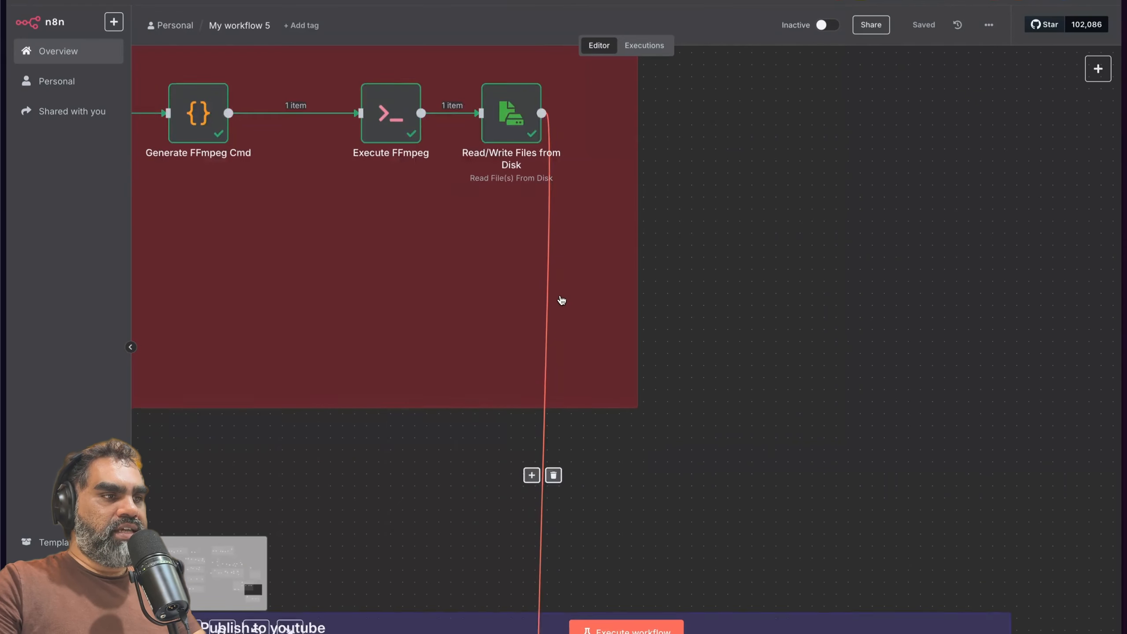
scroll(561, 305, "up", 5)
double_click(510, 246)
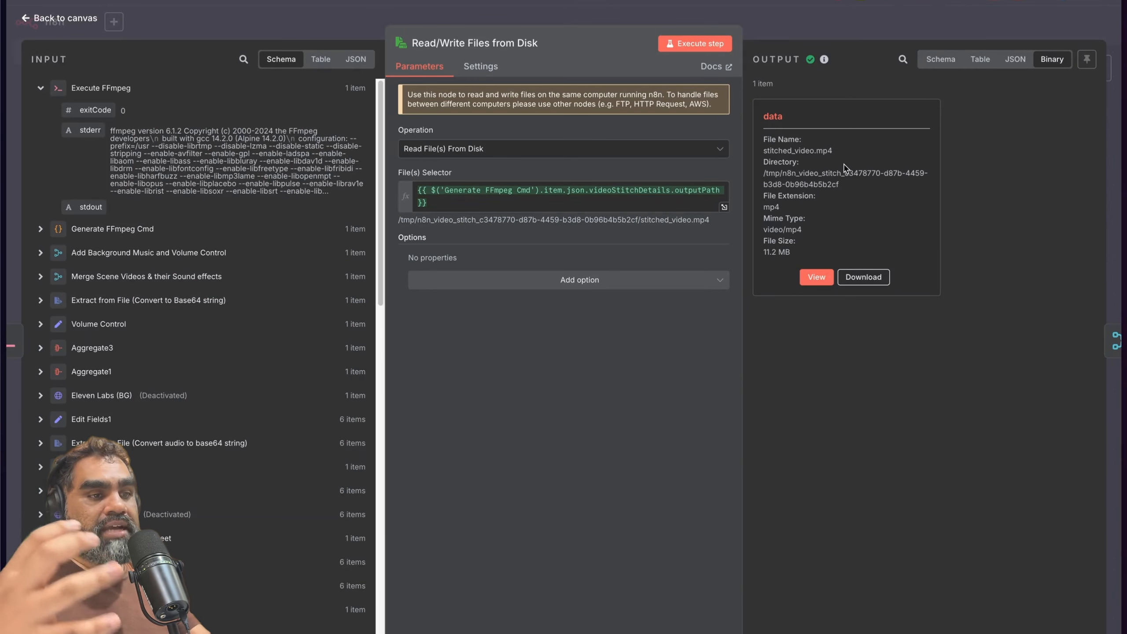
key("Escape")
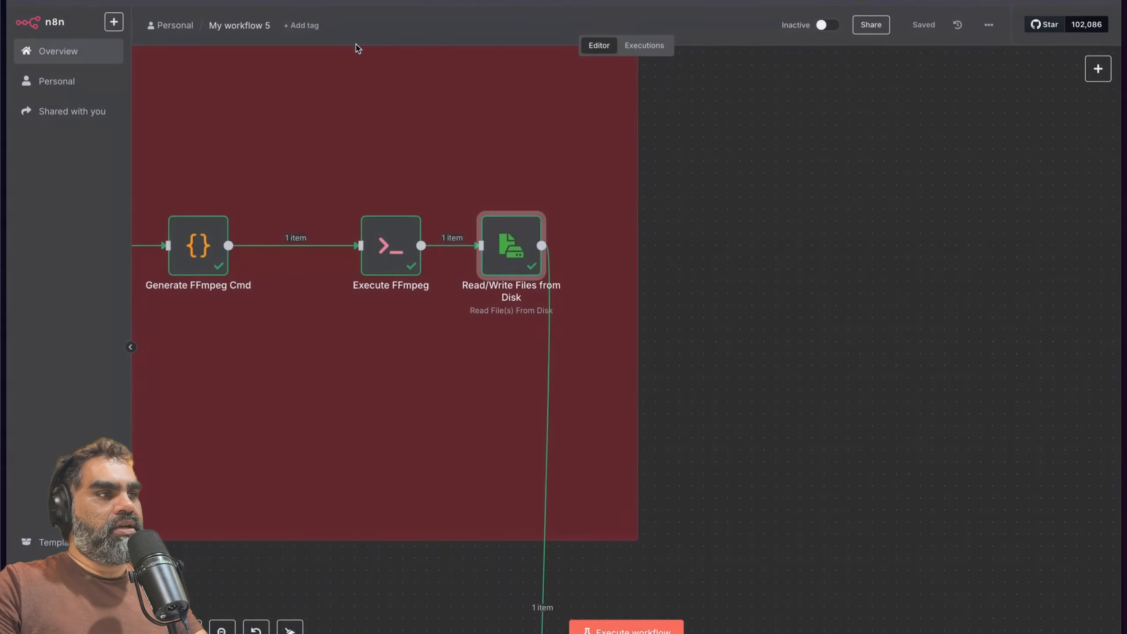
scroll(665, 409, "down", 5)
scroll(667, 410, "down", 7)
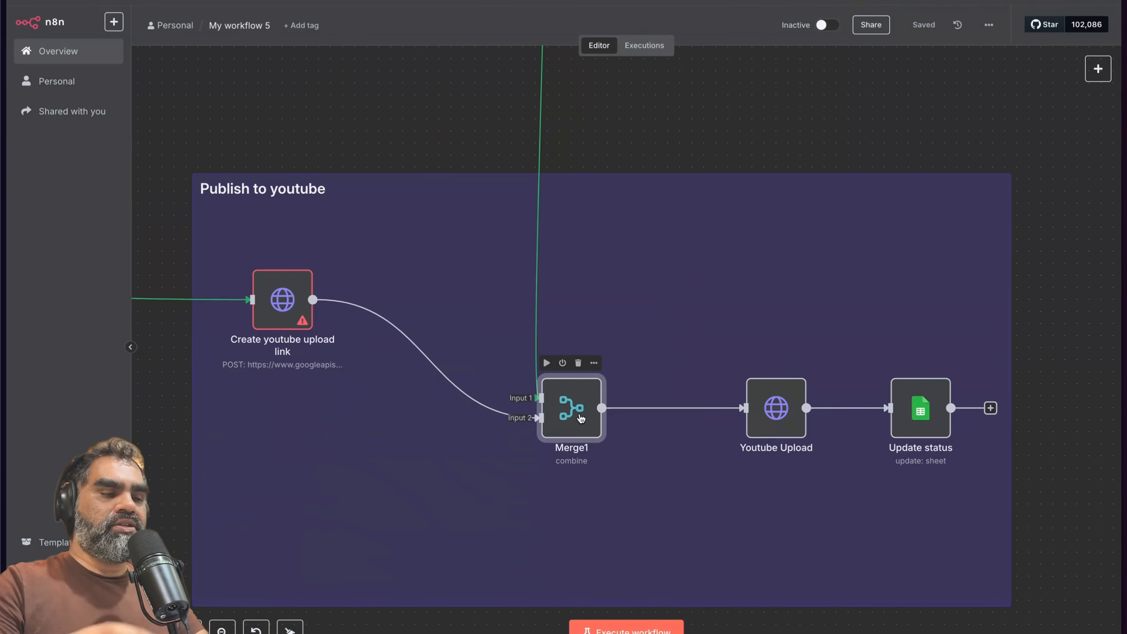
Step: Follow the connections from Read/Write Files from Disk and Create youtube upload link into Merge1's two inputs
scroll(576, 415, "up", 8)
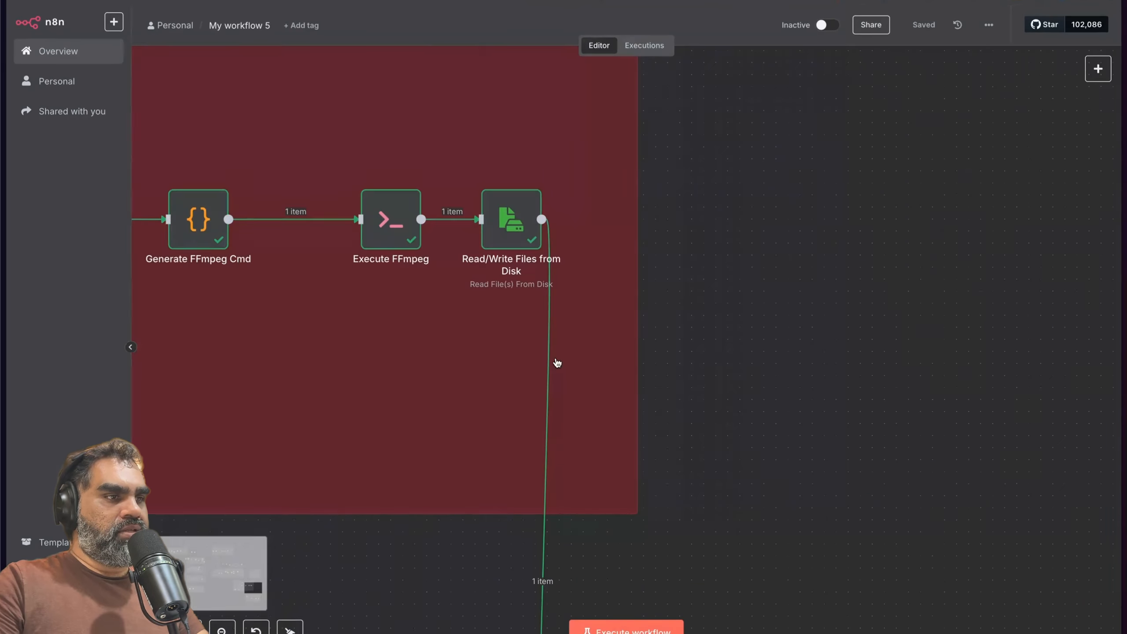
scroll(556, 360, "down", 7)
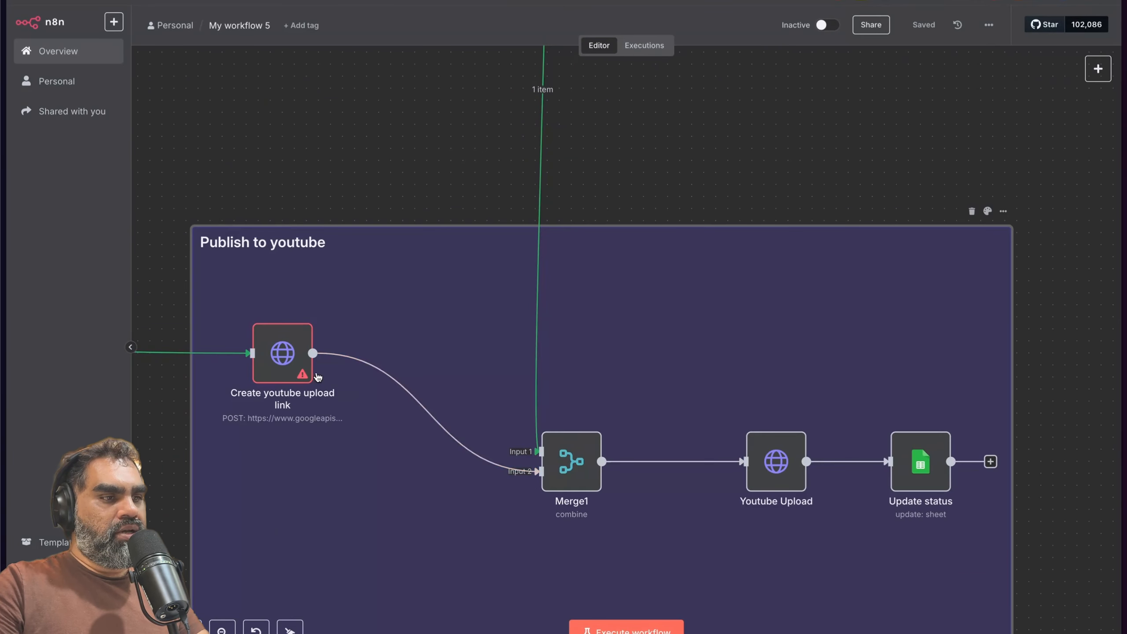
scroll(497, 204, "up", 5)
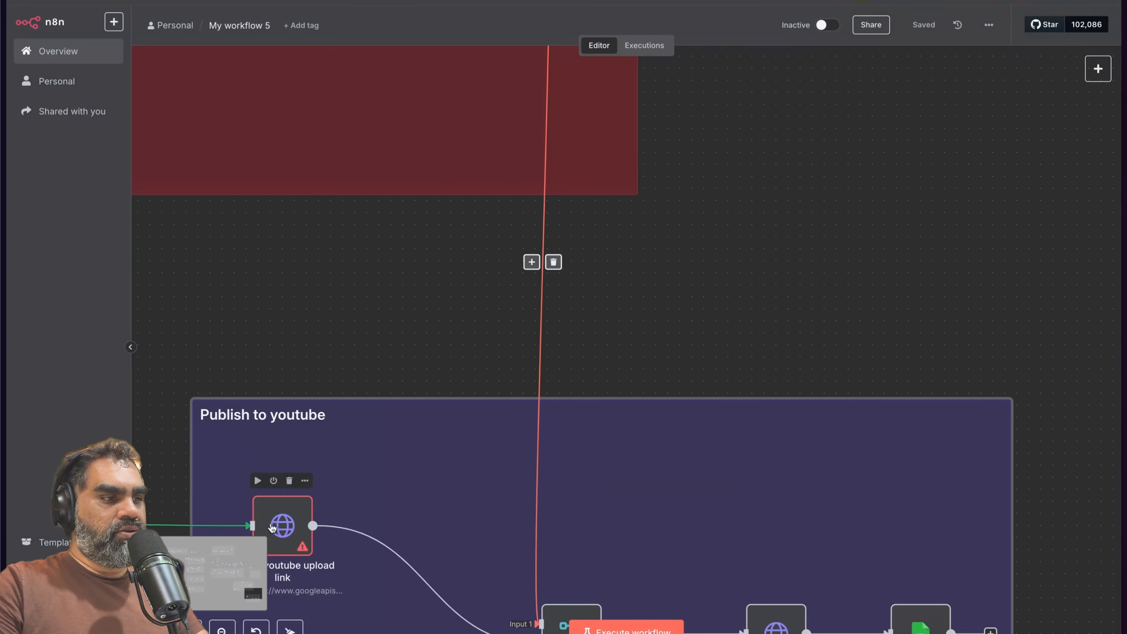
scroll(272, 528, "down", 3)
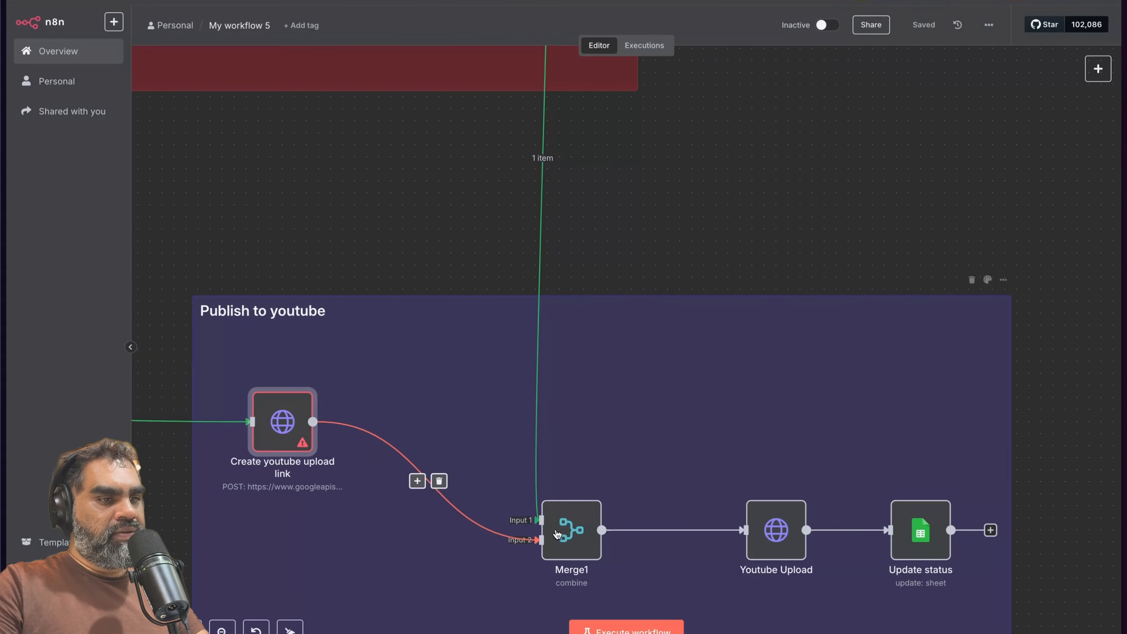
scroll(710, 530, "down", 1)
Step: Follow Merge1's output to Youtube Upload, briefly opening the nodes and returning to the canvas
left_click(563, 517)
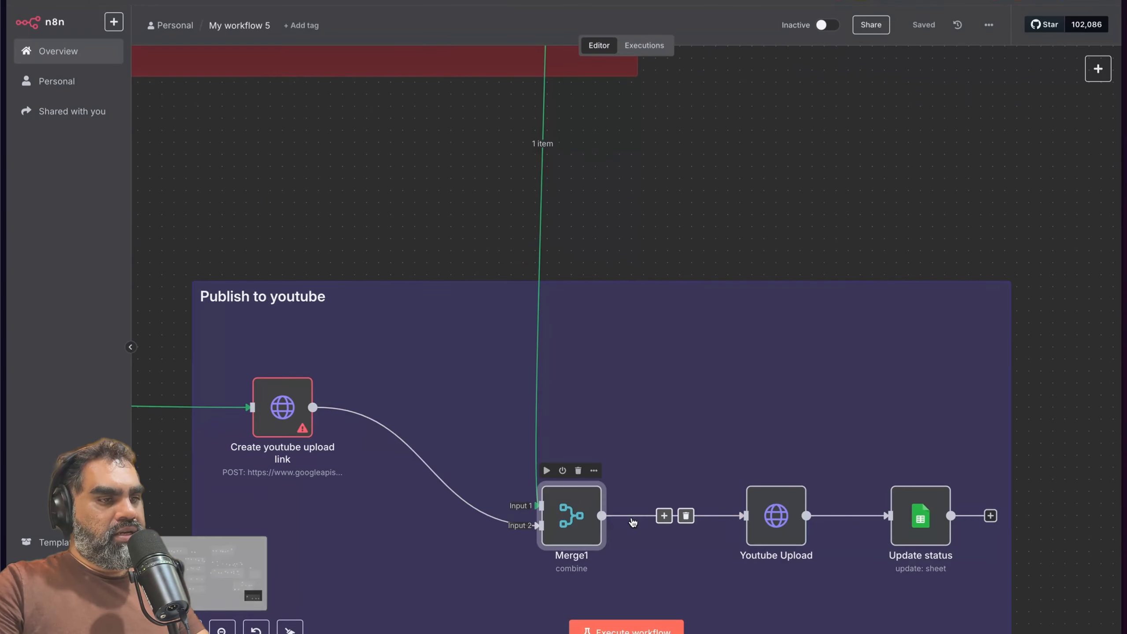
left_click(792, 524)
scroll(754, 528, "right", 4)
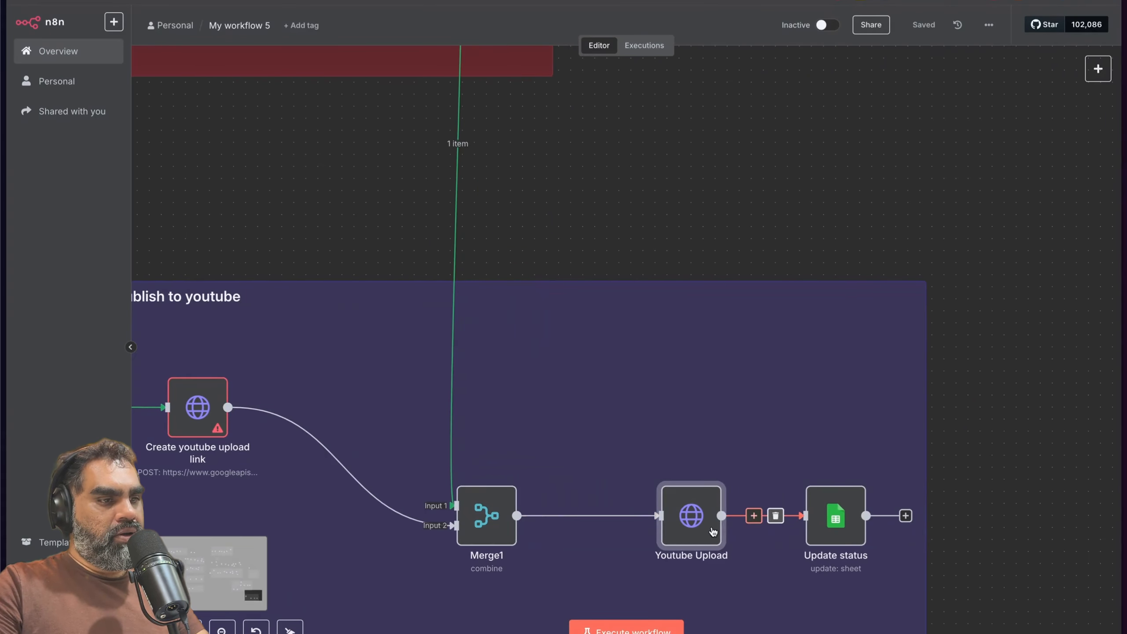
double_click(497, 526)
key("Escape")
double_click(701, 524)
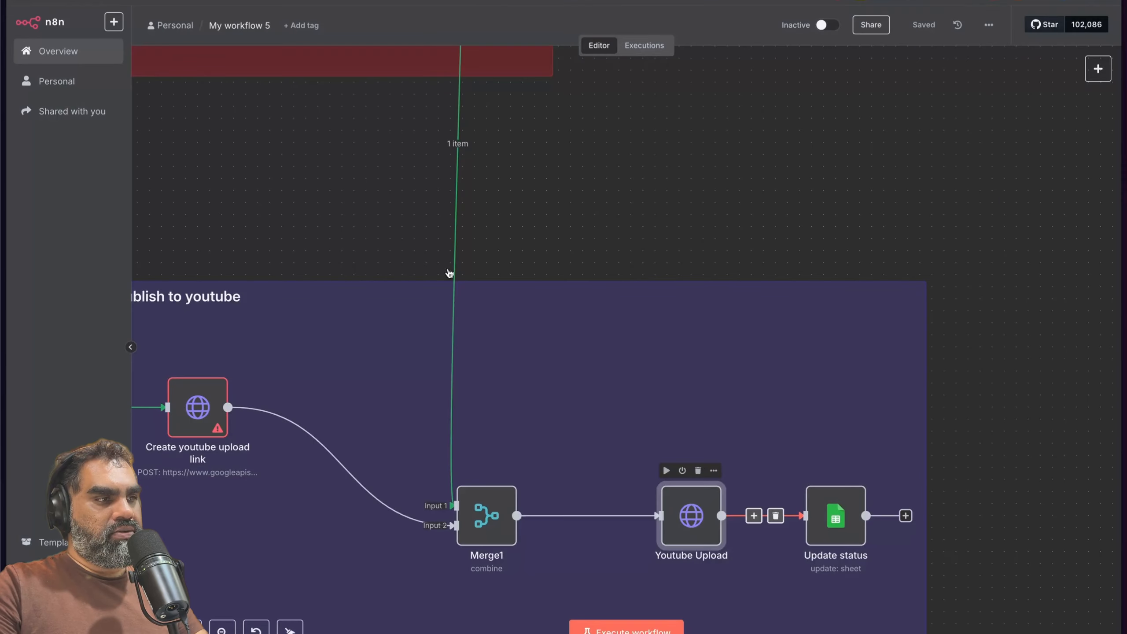
Step: Open Merge1 again, check its mode, combine-by and number-of-inputs settings, and close it
scroll(630, 497, "left", 3)
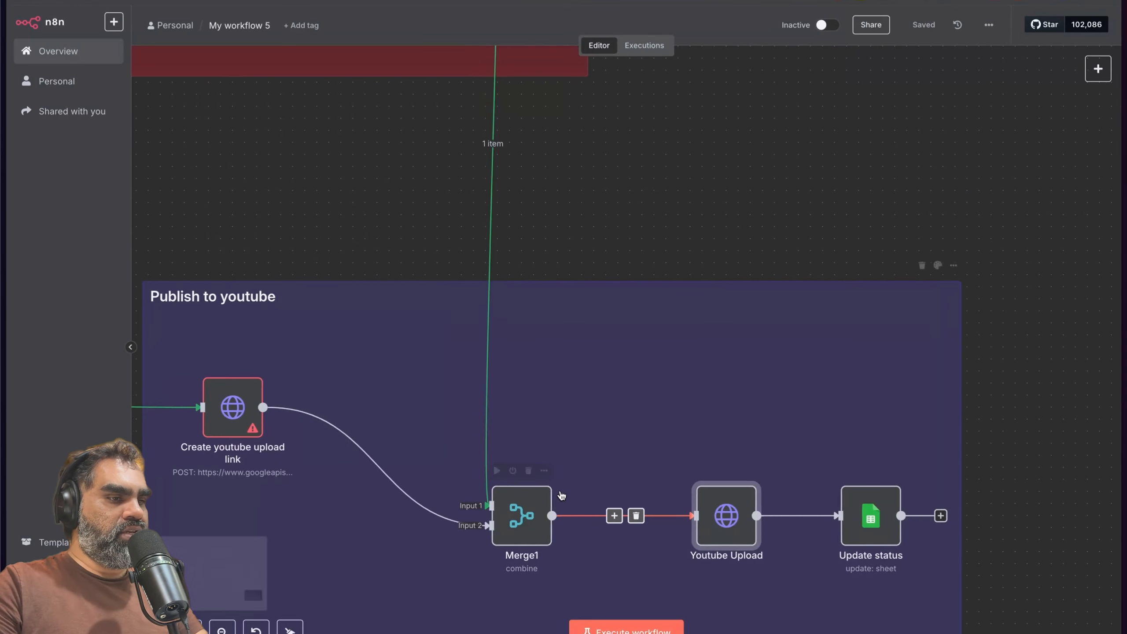
double_click(532, 515)
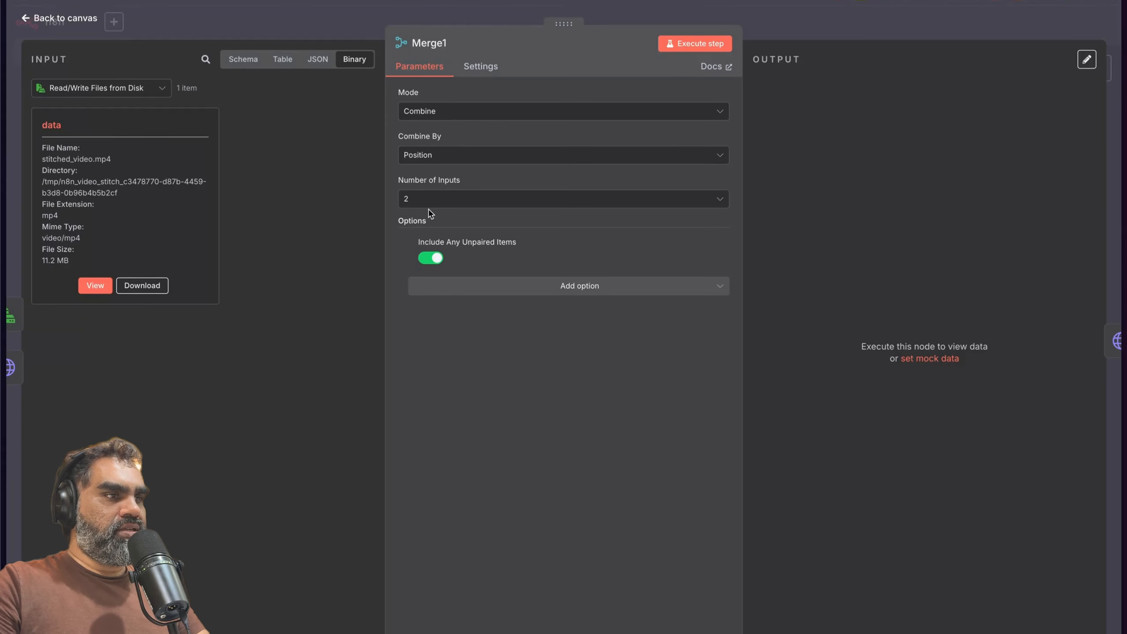
key("Escape")
scroll(417, 259, "left", 2)
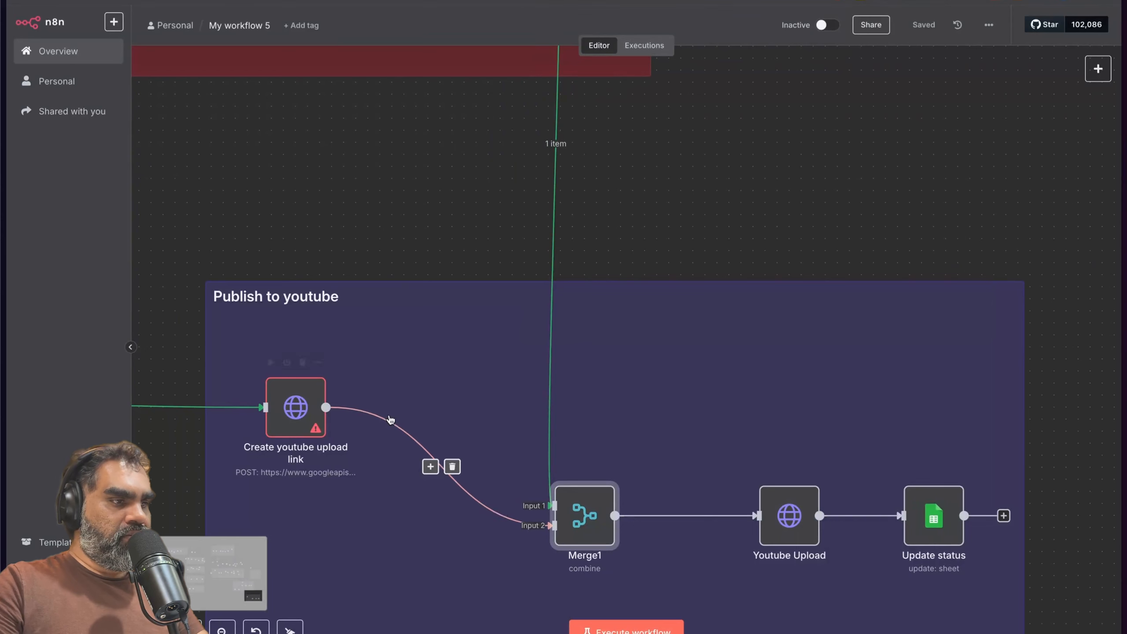
Step: Trace the connection feeding Create youtube upload link back through the earlier workflow sections and return to Publish to youtube
scroll(691, 383, "down", 5)
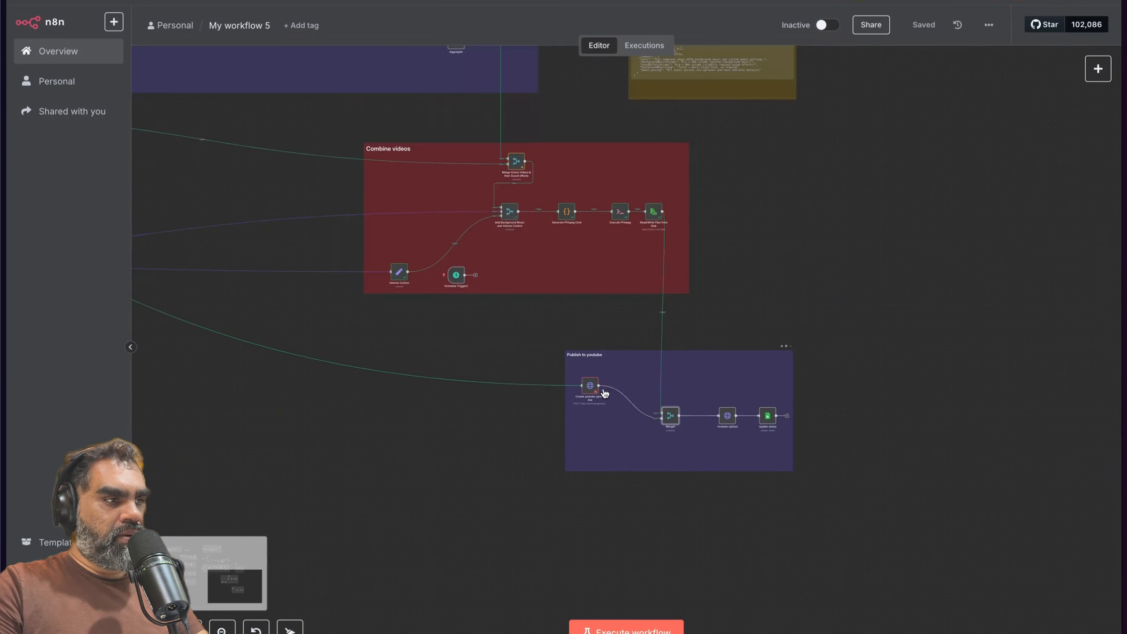
scroll(510, 387, "down", 2)
scroll(355, 361, "left", 10)
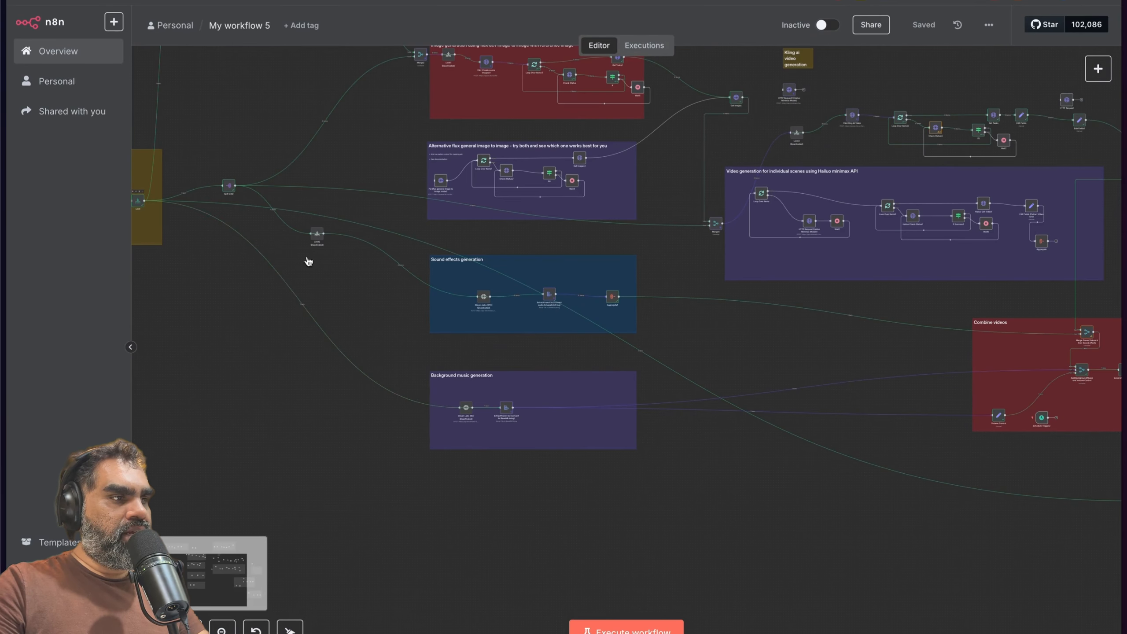
scroll(594, 416, "right", 10)
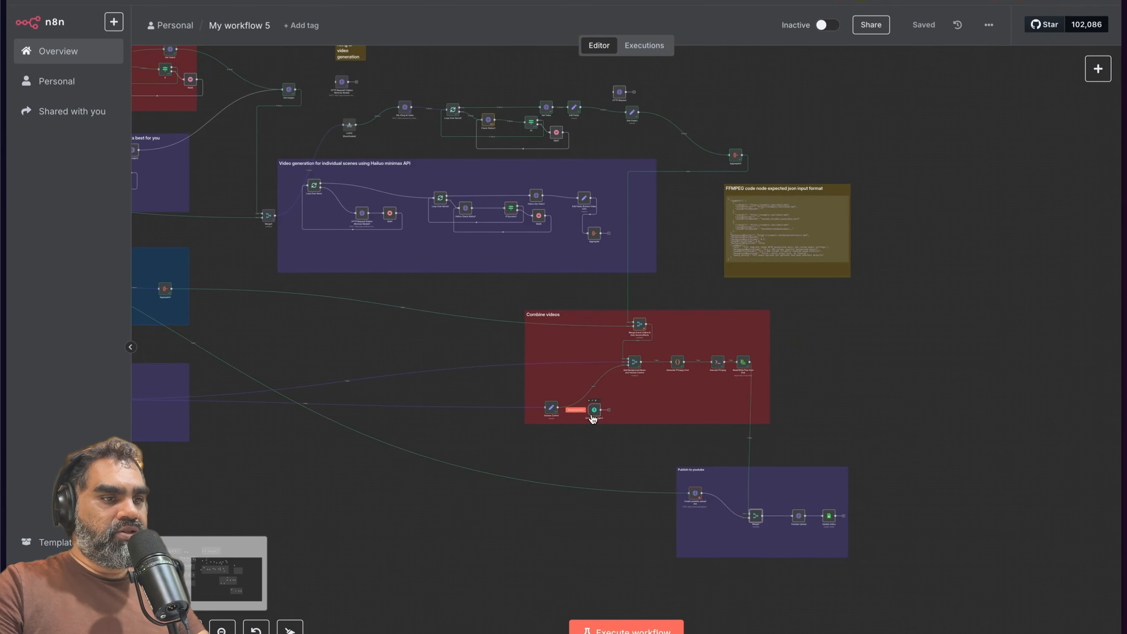
scroll(770, 434, "up", 3)
scroll(751, 443, "down", 3)
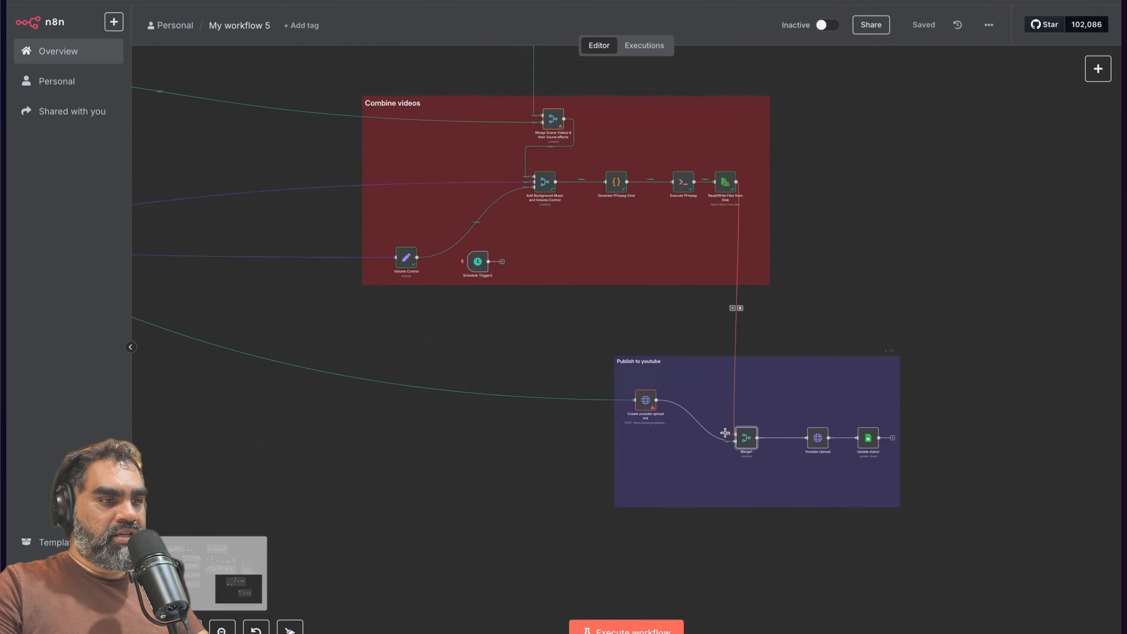
Step: Open Create youtube upload link, compare the body's title and description expressions with the input's process value, and return to the canvas
double_click(643, 400)
scroll(501, 242, "down", 10)
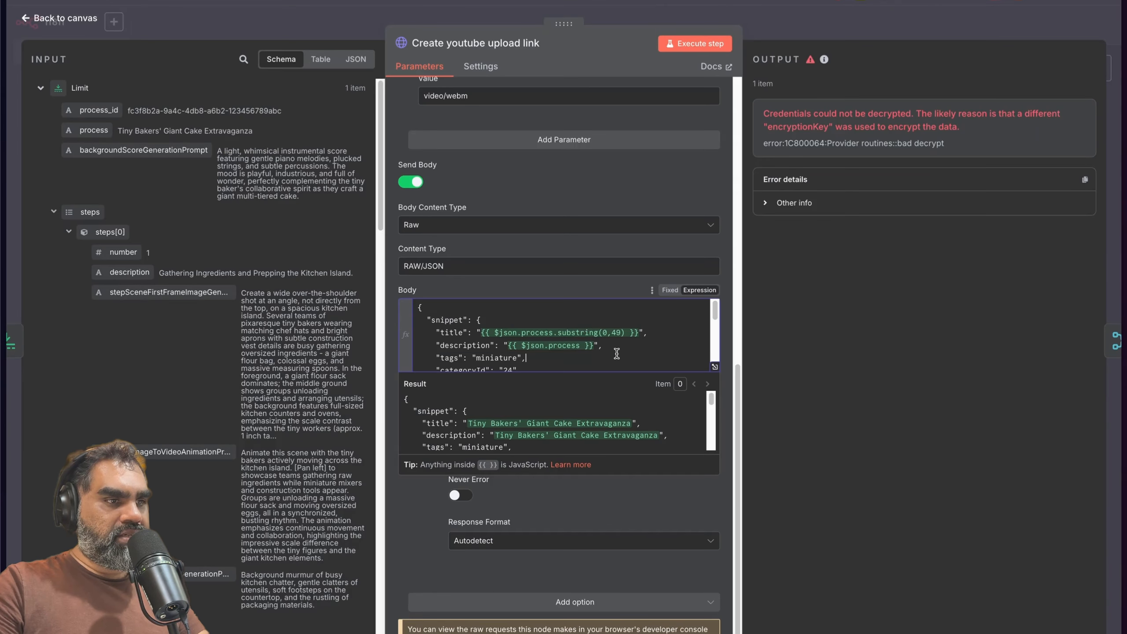
left_click_drag(512, 337, 592, 349)
left_click_drag(253, 130, 156, 131)
left_click(228, 38)
scroll(418, 345, "left", 3)
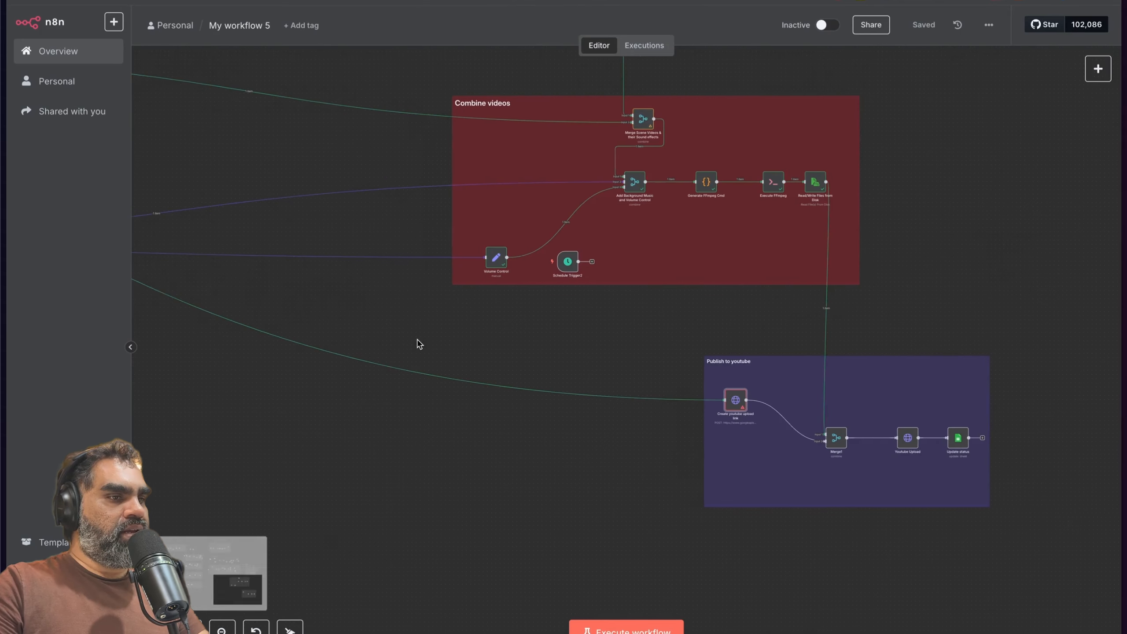
Step: Open the Update status node and review its Google Sheets settings and process_id expression
scroll(418, 346, "right", 5)
double_click(556, 437)
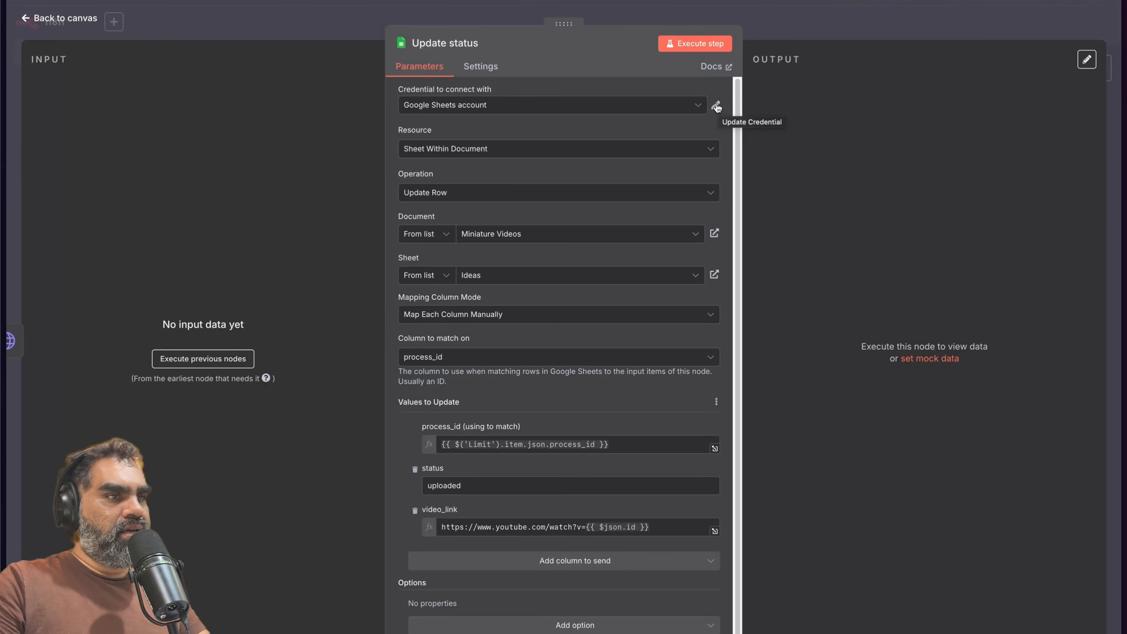
scroll(608, 335, "down", 1)
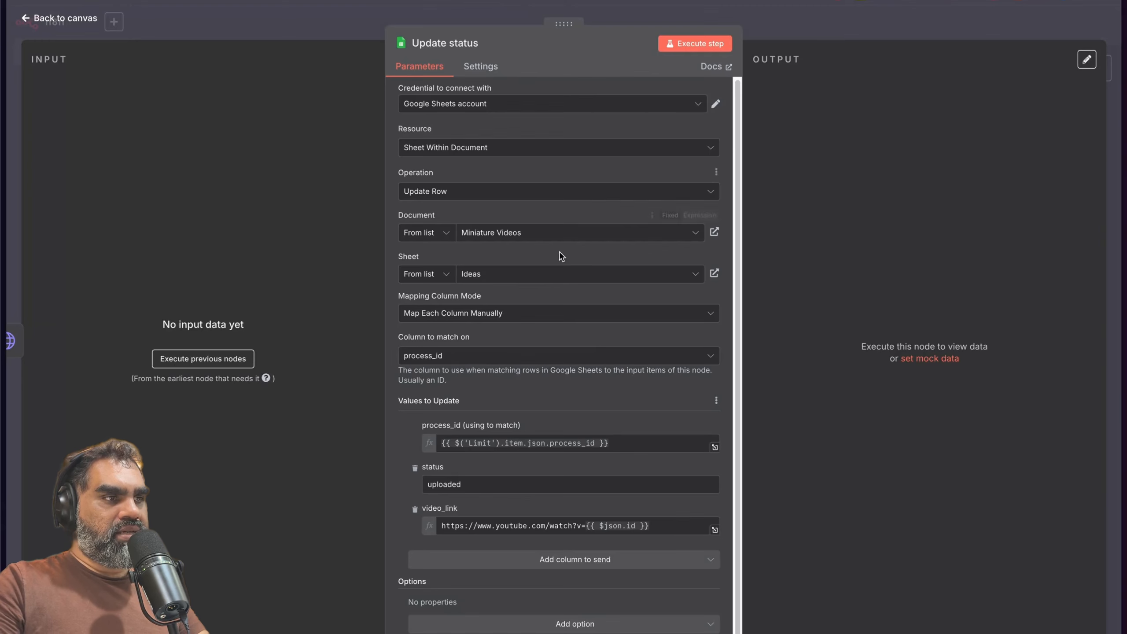
triple_click(646, 443)
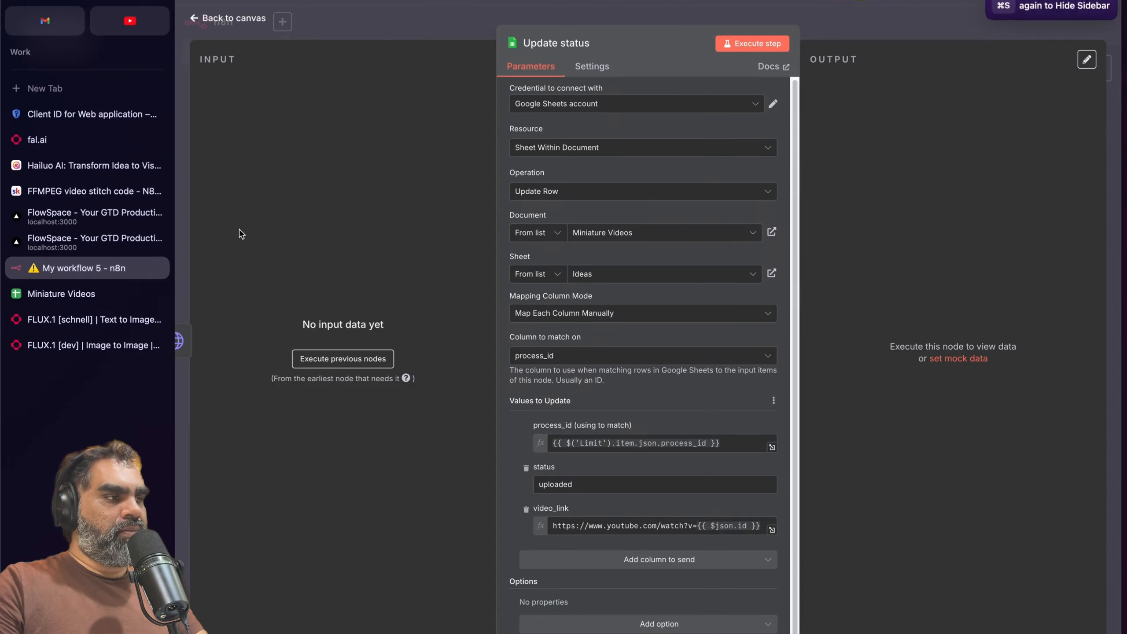
Step: Switch to the Miniature Videos spreadsheet and inspect row 4's process_id and process cells
left_click(61, 293)
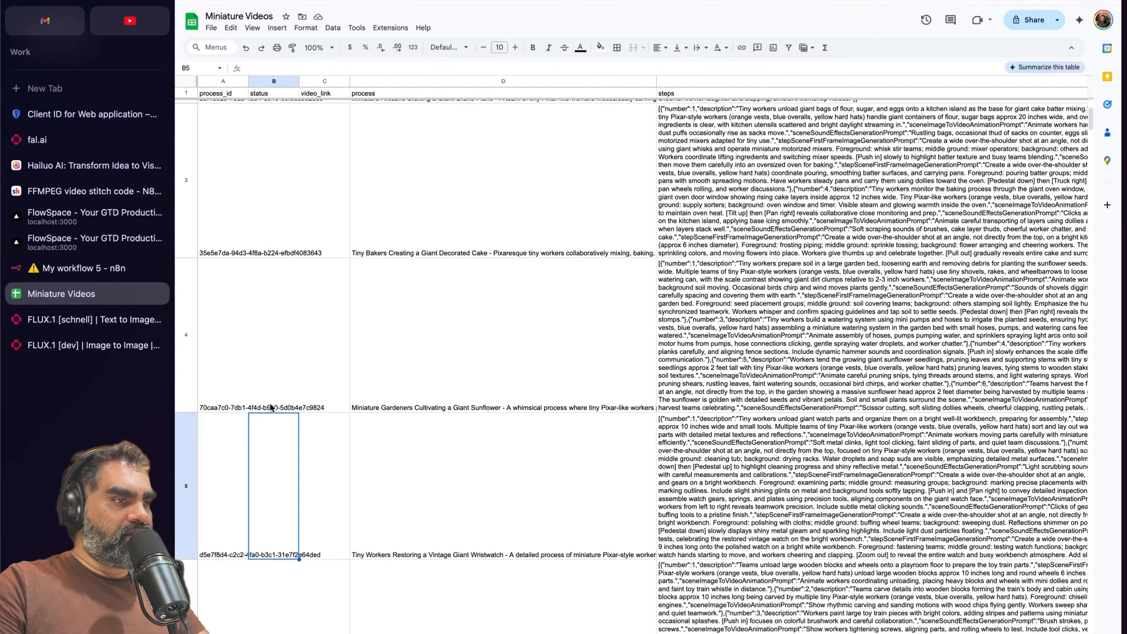
left_click(202, 404)
double_click(222, 380)
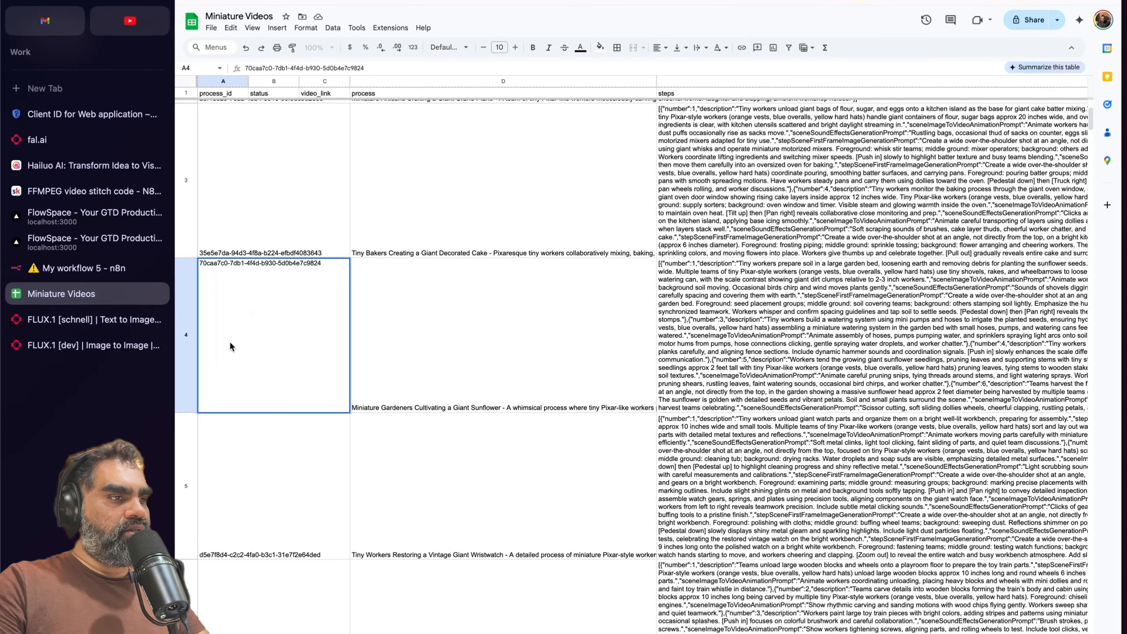
triple_click(273, 263)
left_click(382, 293)
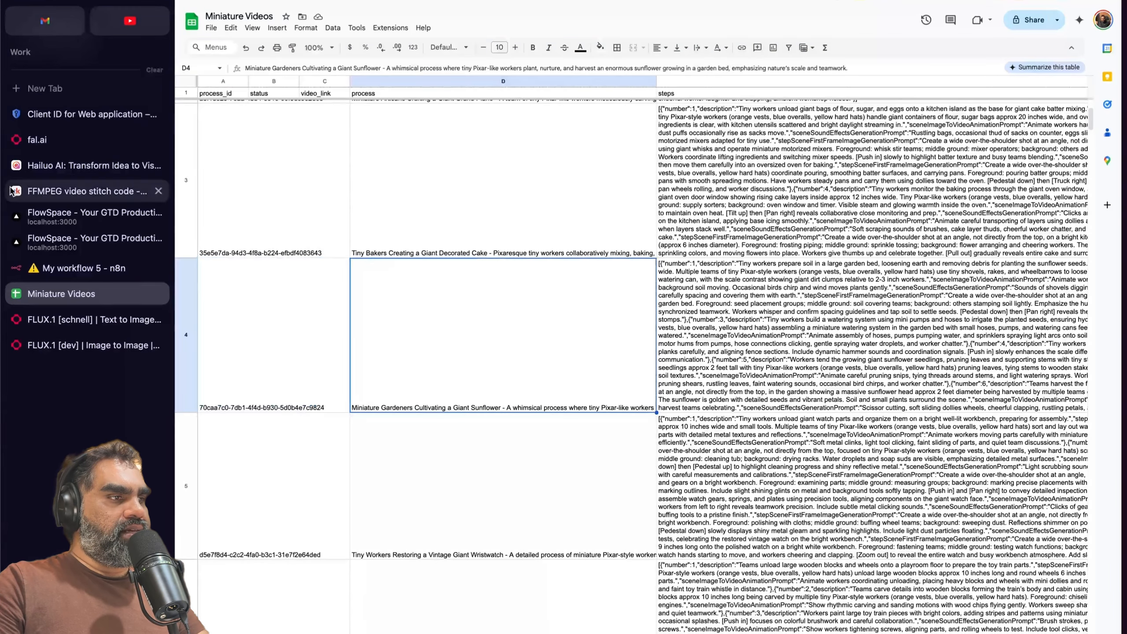
Step: Compare the Update status node with the Miniature Videos spreadsheet, and view its Document choices without changing the selection
left_click(71, 268)
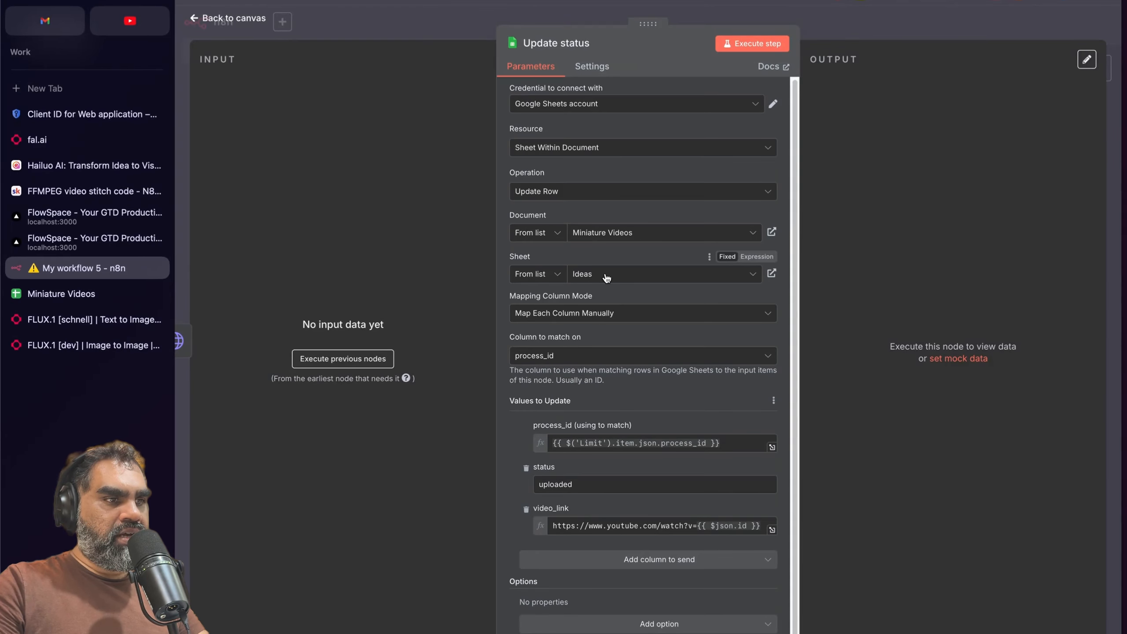
left_click(61, 294)
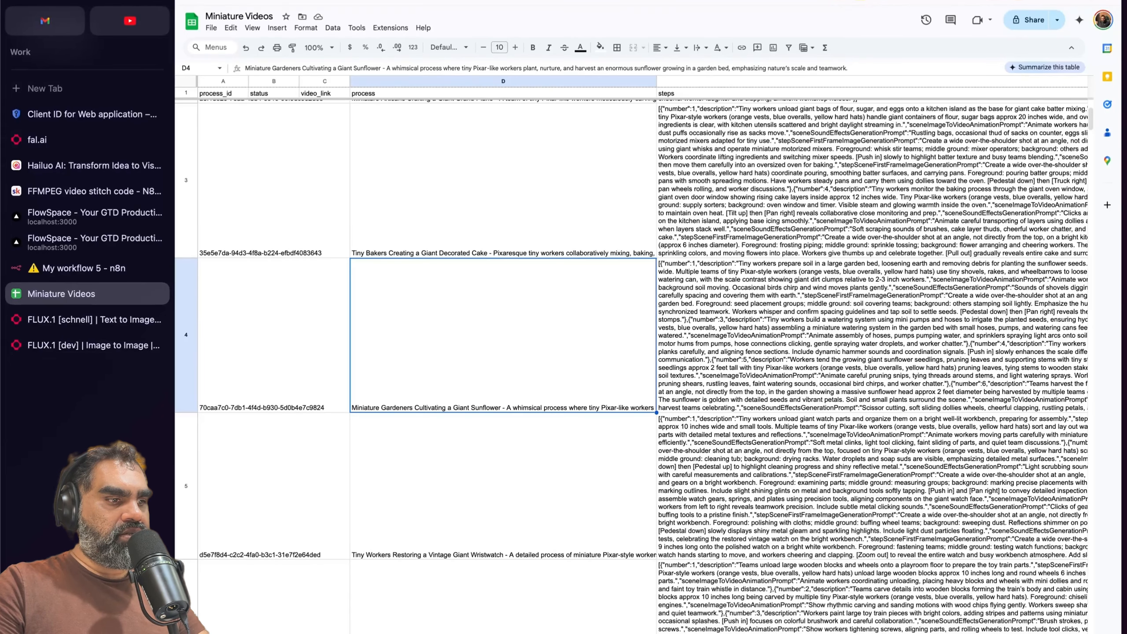
left_click(71, 268)
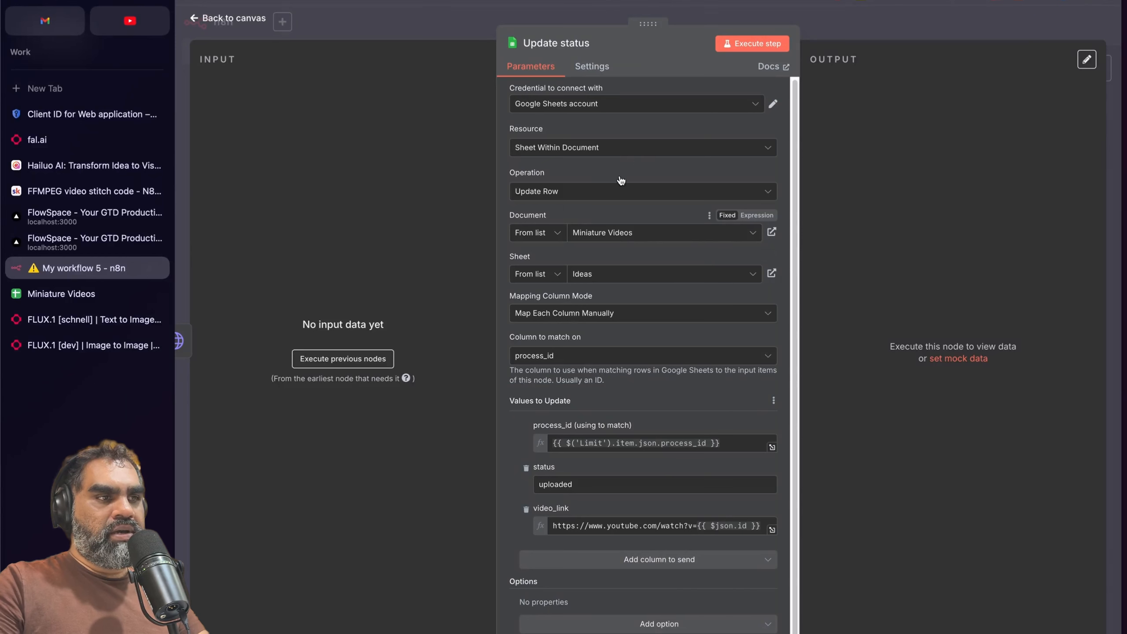
left_click(655, 239)
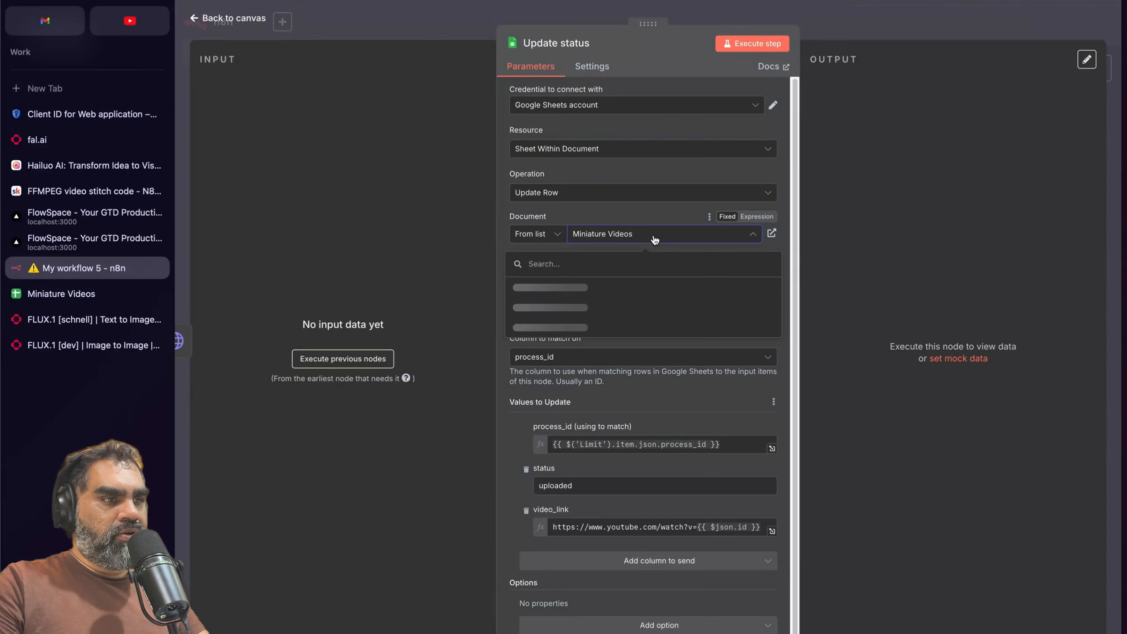
left_click(634, 218)
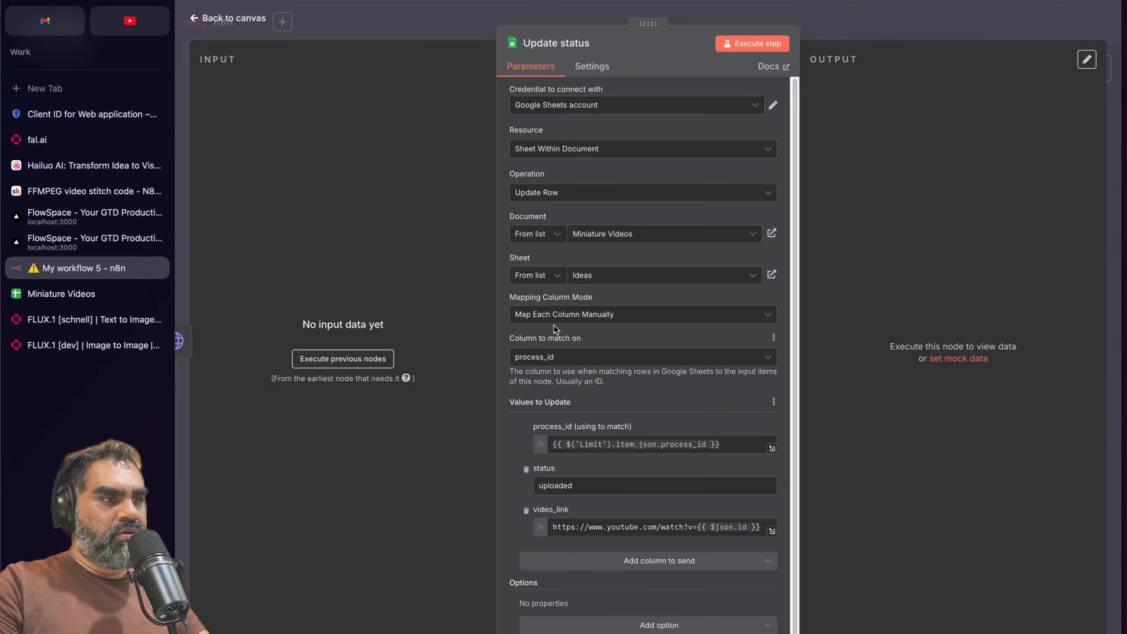
Step: Review the Update status node's column to match on and highlight the process_id expression used for matching
scroll(554, 325, "down", 1)
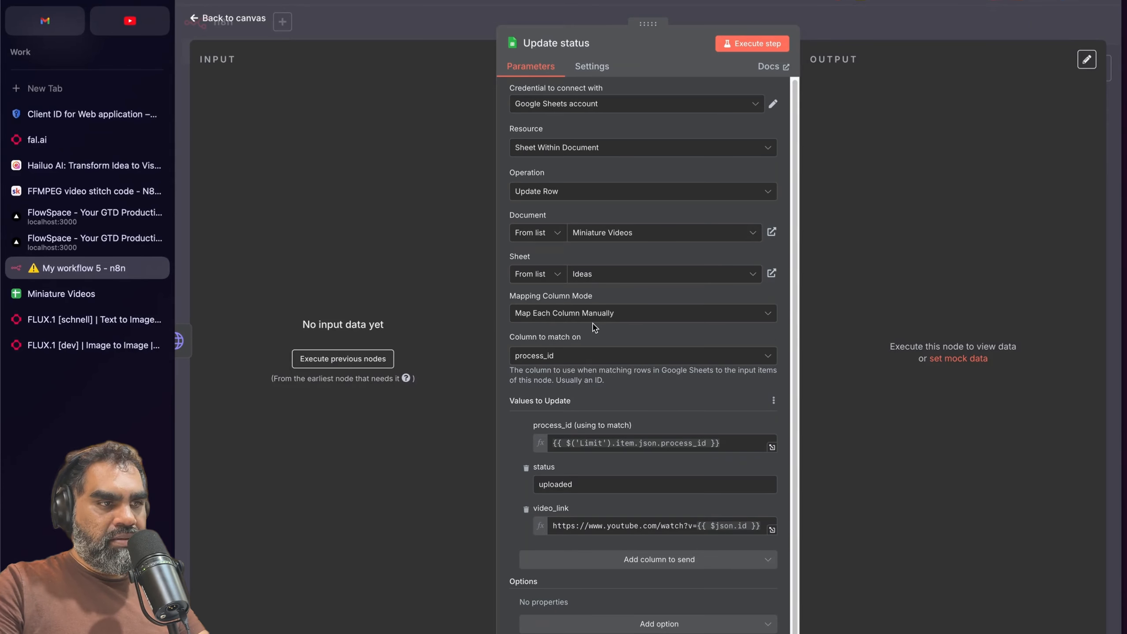
left_click(576, 358)
left_click(558, 366)
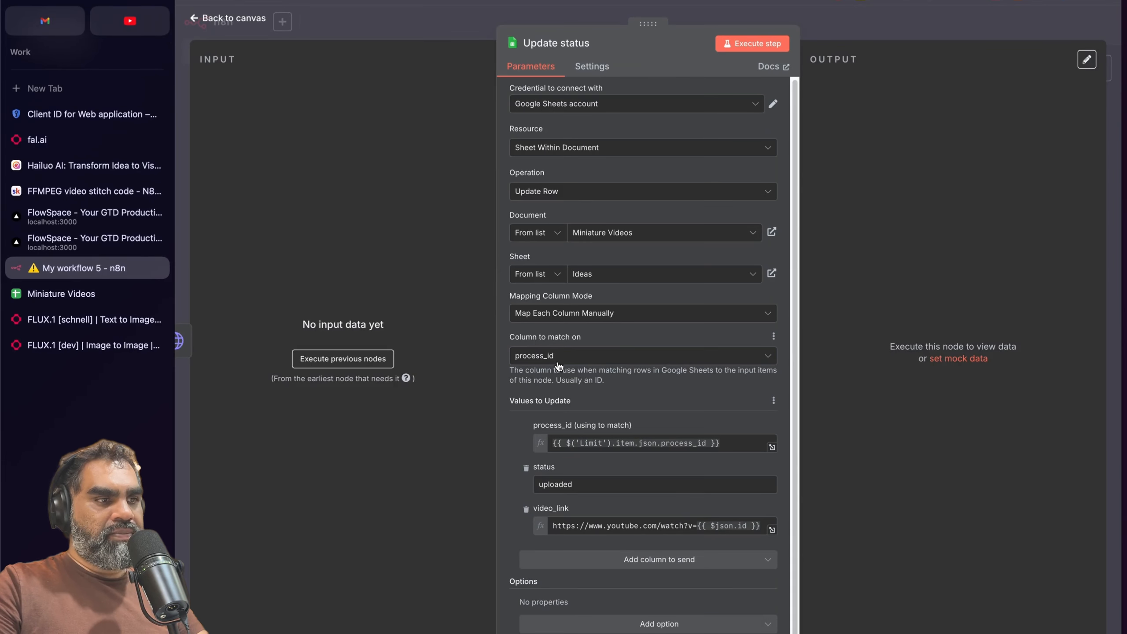
left_click(560, 442)
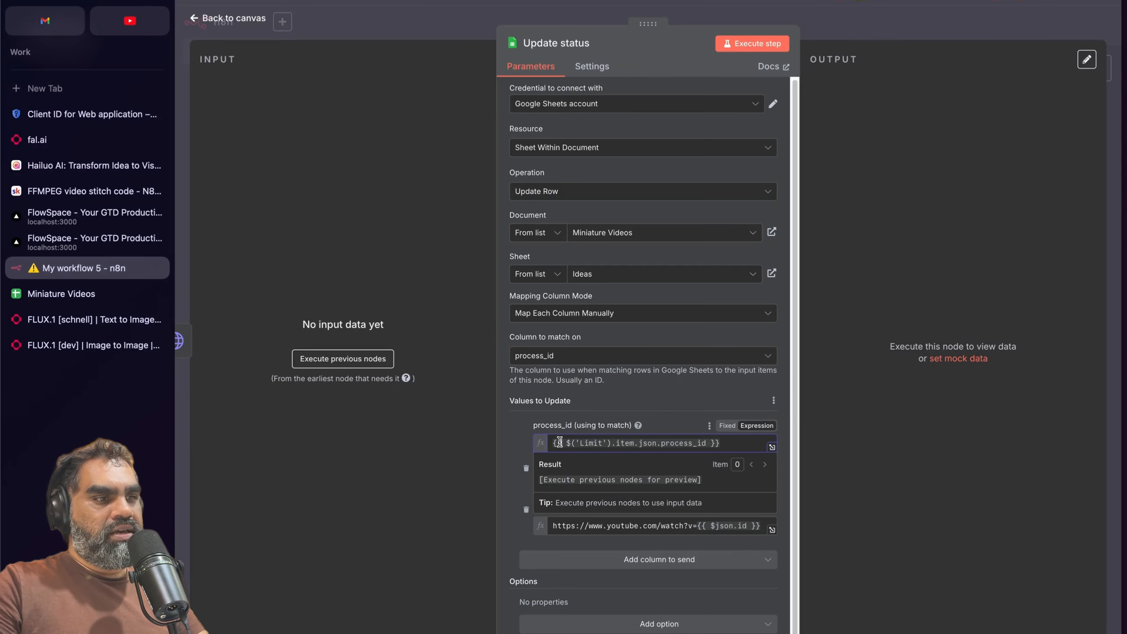
left_click_drag(716, 442, 539, 450)
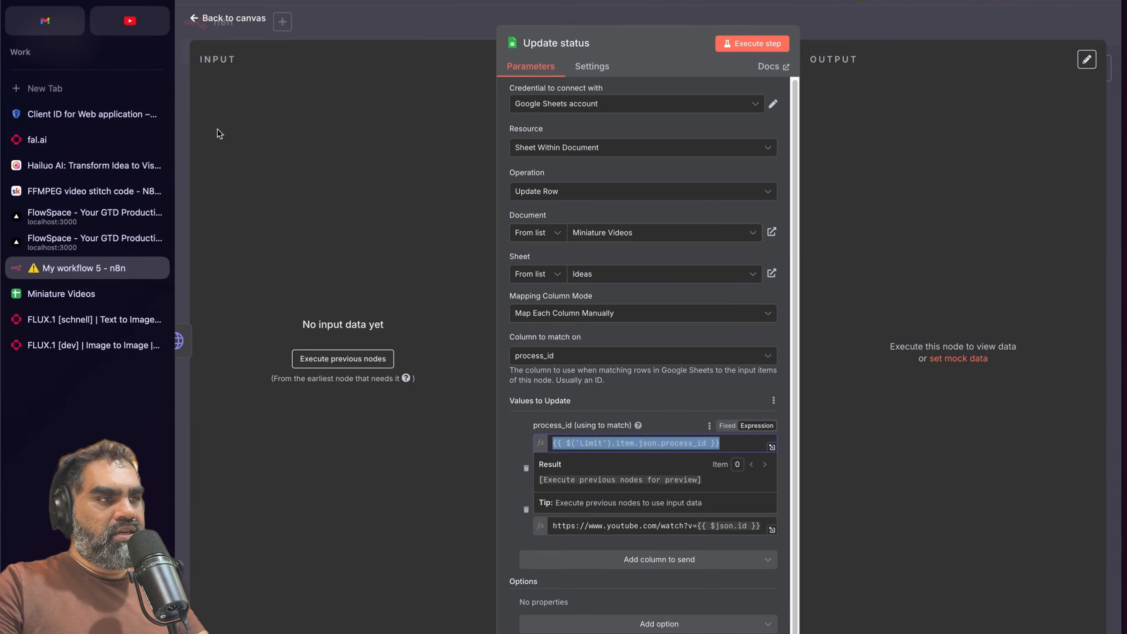
Step: Highlight the node's status value and video_link expression to review them, and return to the workflow canvas
left_click(531, 483)
left_click_drag(613, 487, 518, 480)
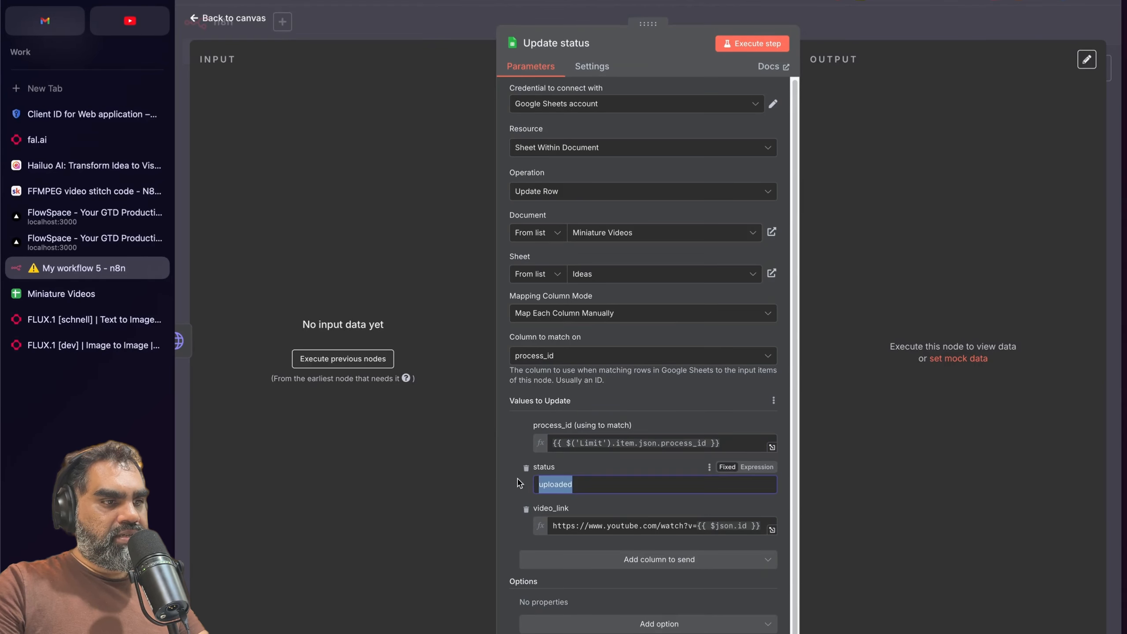
left_click(513, 509)
triple_click(616, 526)
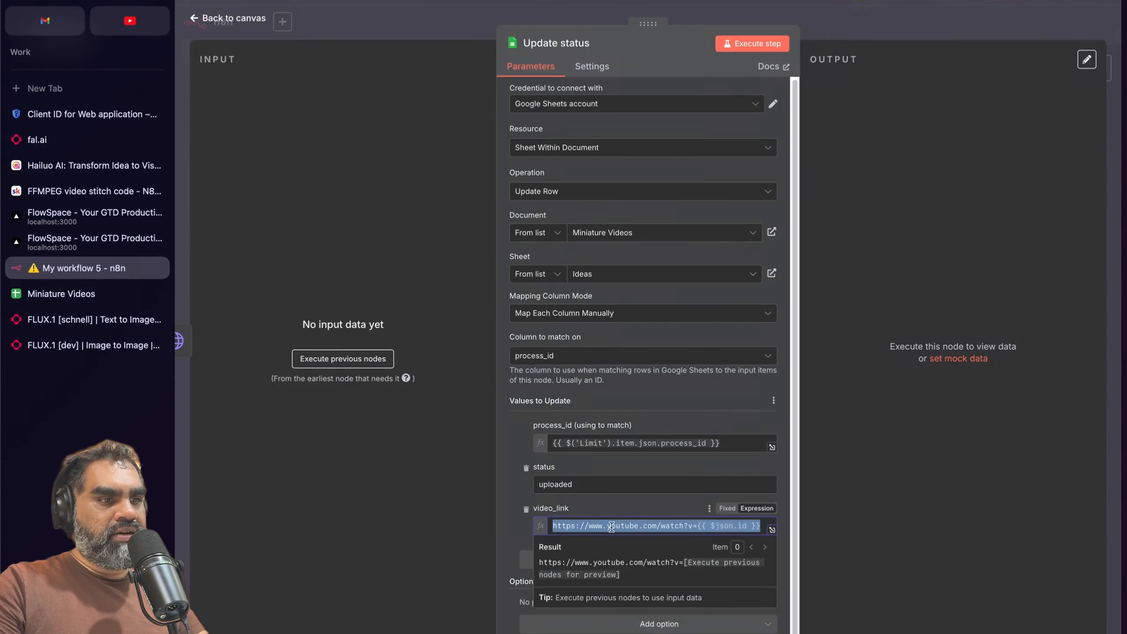
left_click(511, 511)
left_click(411, 26)
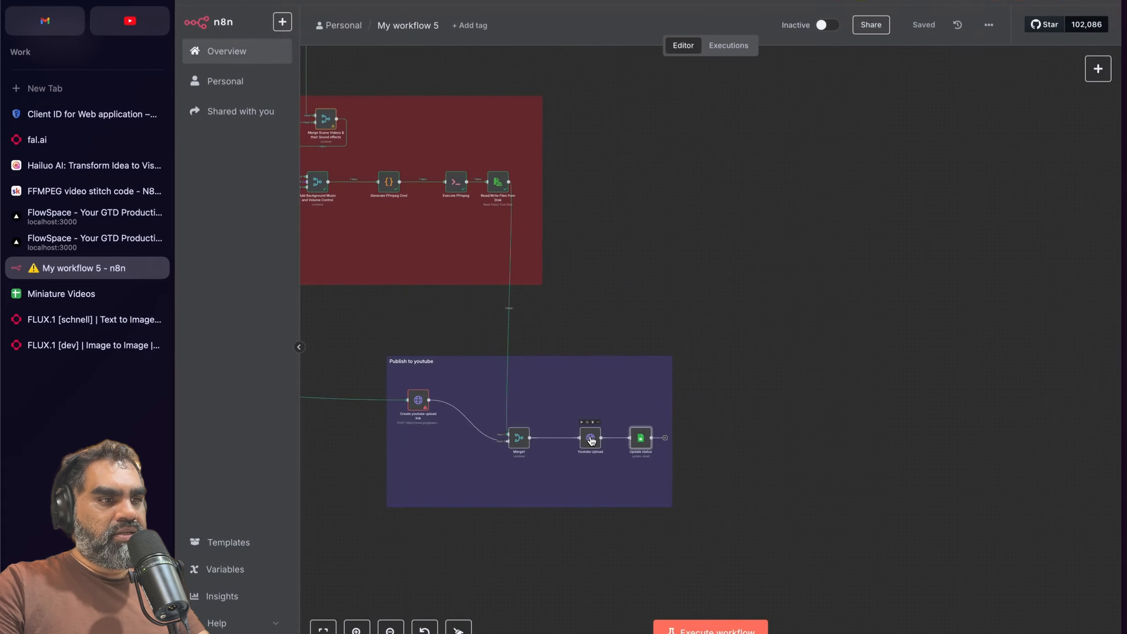
Step: Review the Youtube Upload and Update status nodes in the Publish to youtube section, and execute the workflow
left_click(589, 440)
scroll(595, 439, "up", 3)
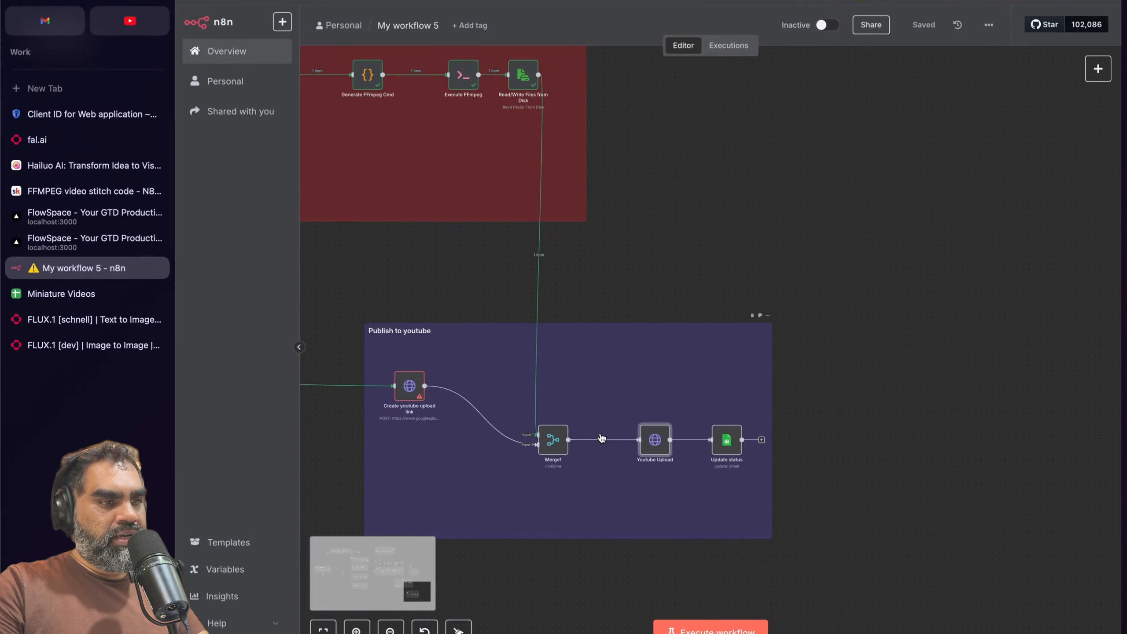
scroll(710, 444, "left", 2)
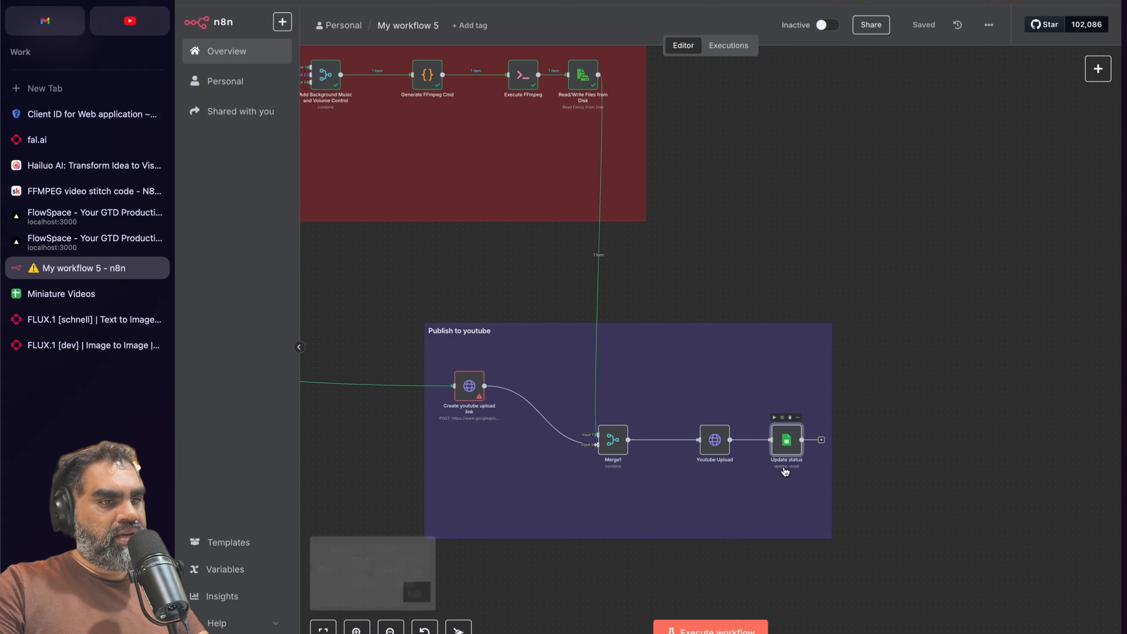
scroll(744, 493, "left", 2)
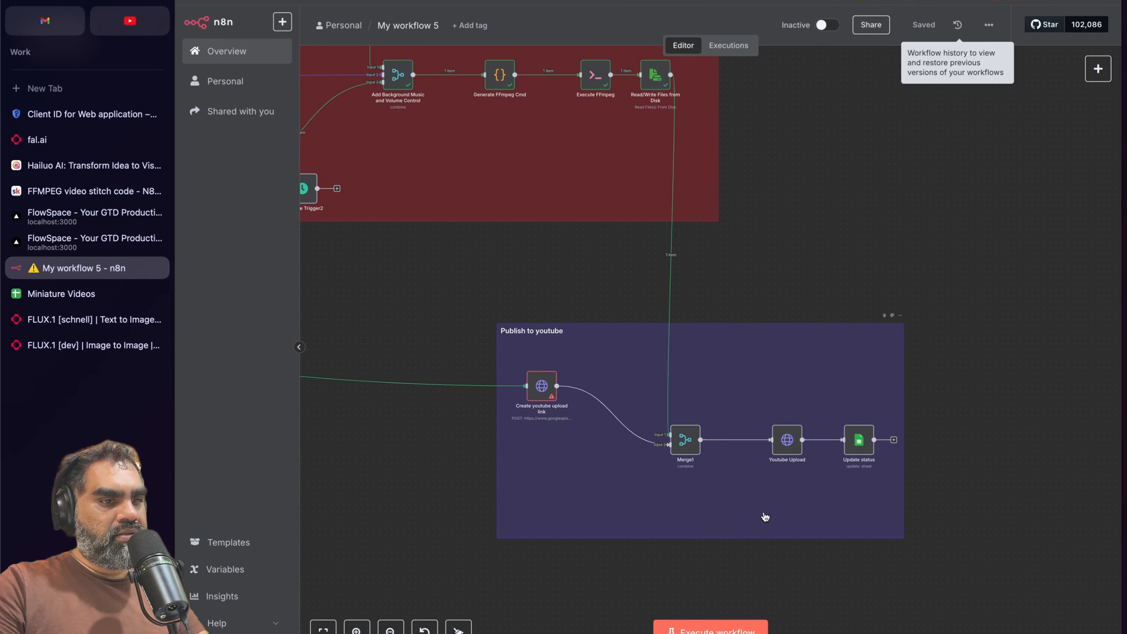
left_click(729, 629)
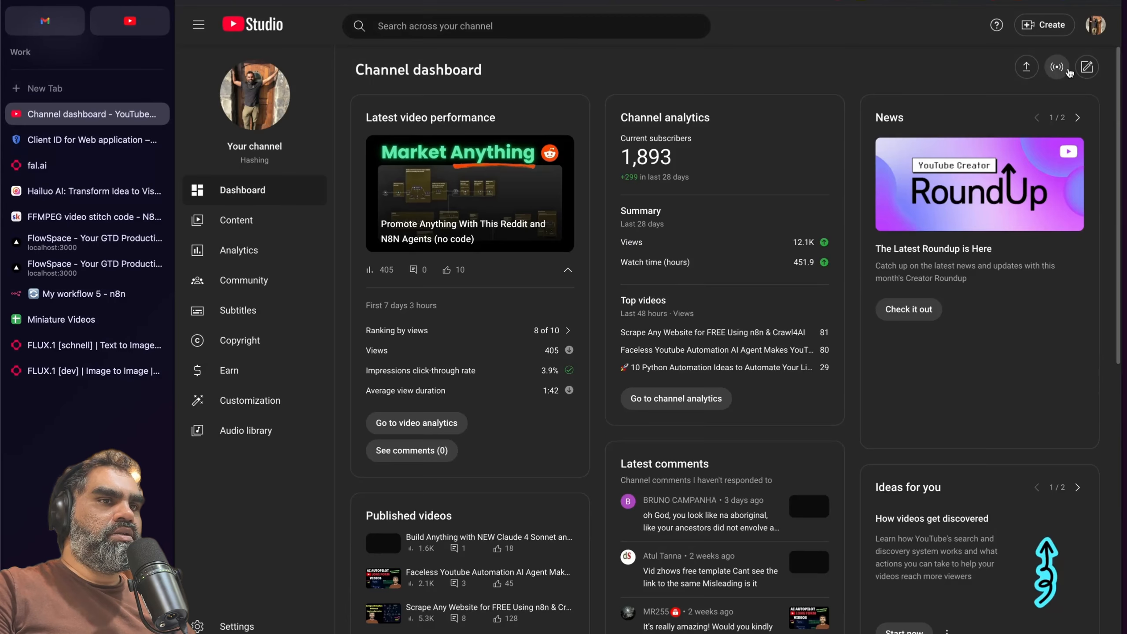
Step: Switch YouTube Studio to the Hash channel and look through its list of uploaded videos
left_click(1095, 25)
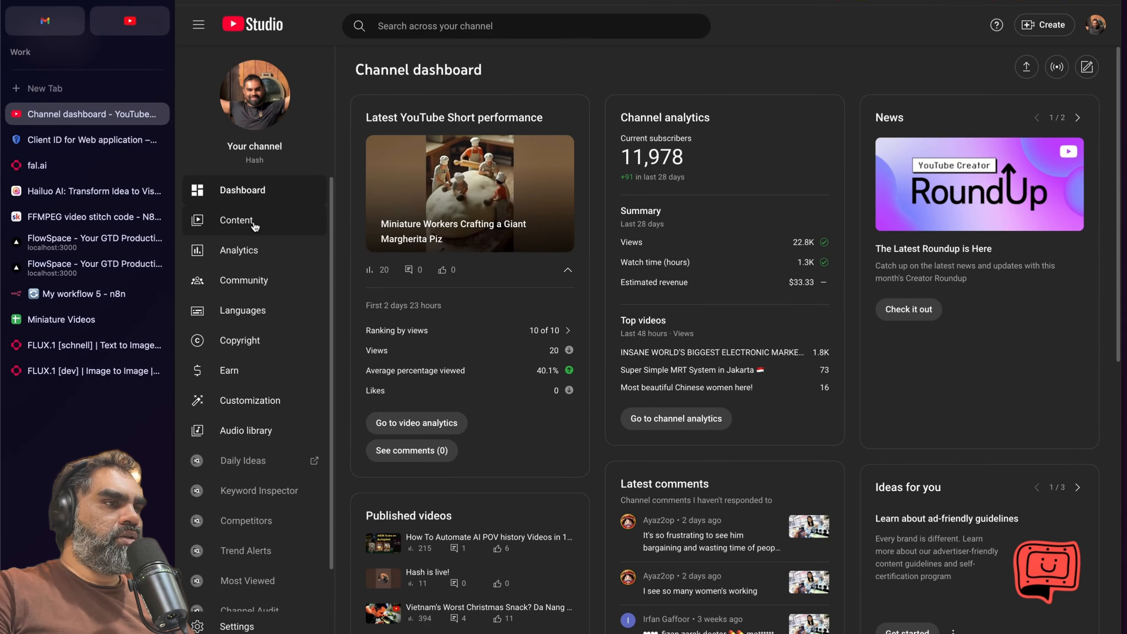
left_click(242, 220)
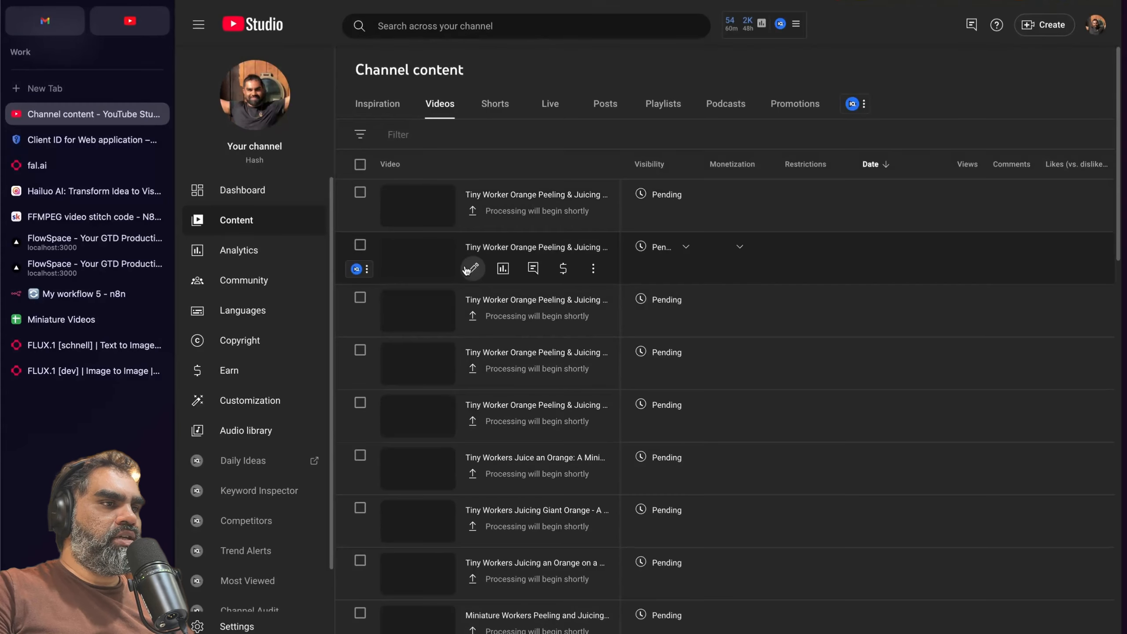
scroll(443, 288, "down", 8)
left_click(360, 425)
left_click(360, 373)
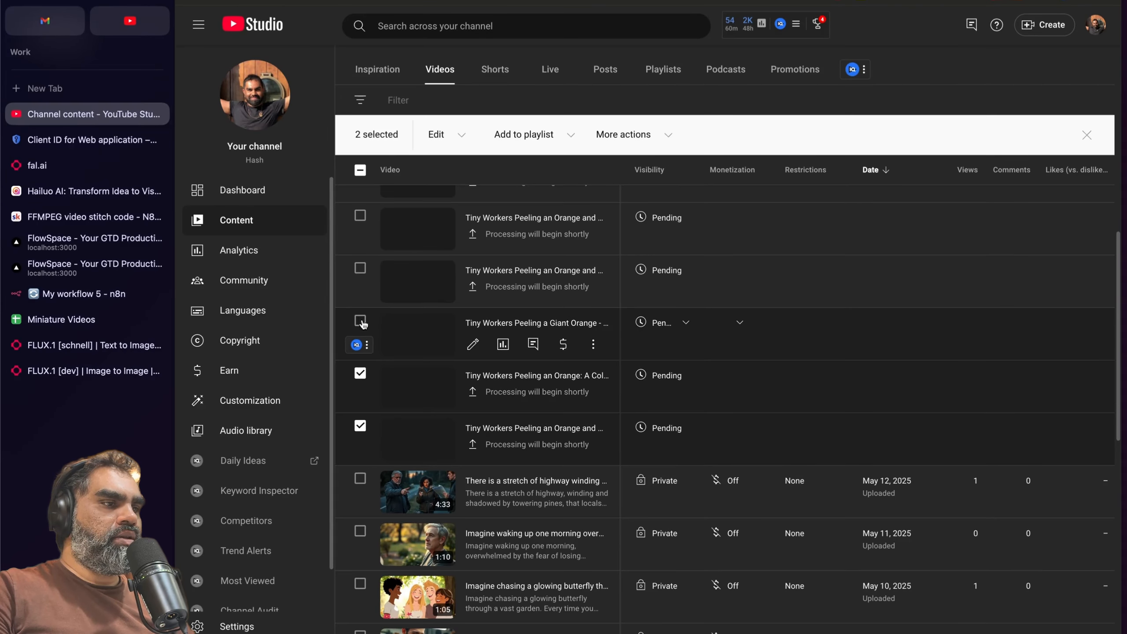
scroll(360, 310, "up", 8)
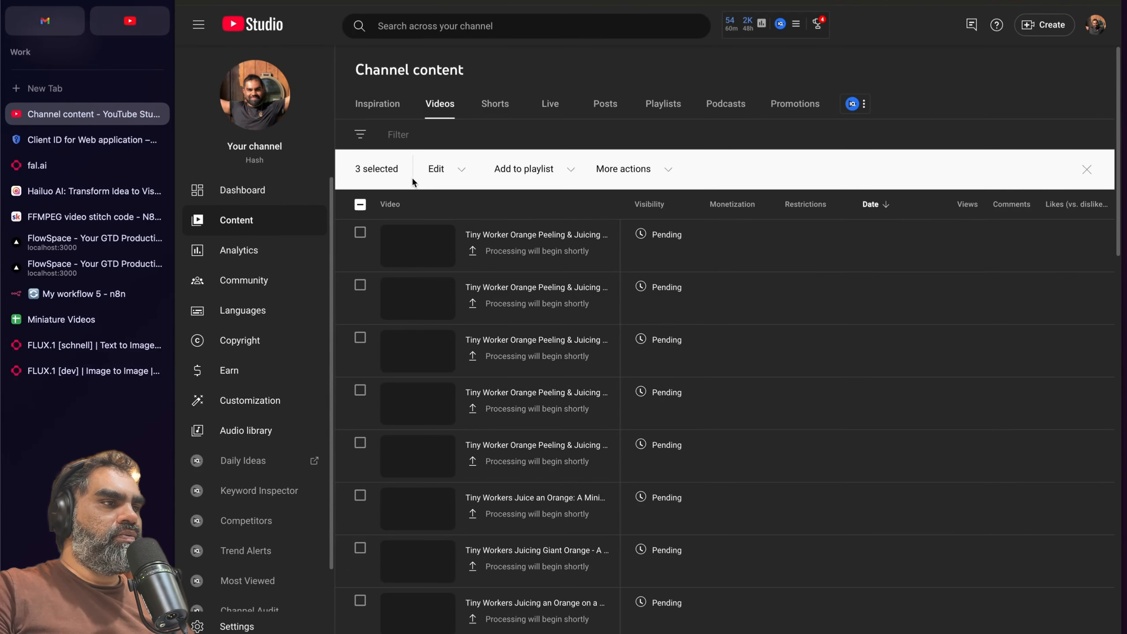
left_click(360, 205)
Step: Show the channel's Shorts and open the Tiny Bakers' Giant Cake Extravaganza video
left_click(496, 105)
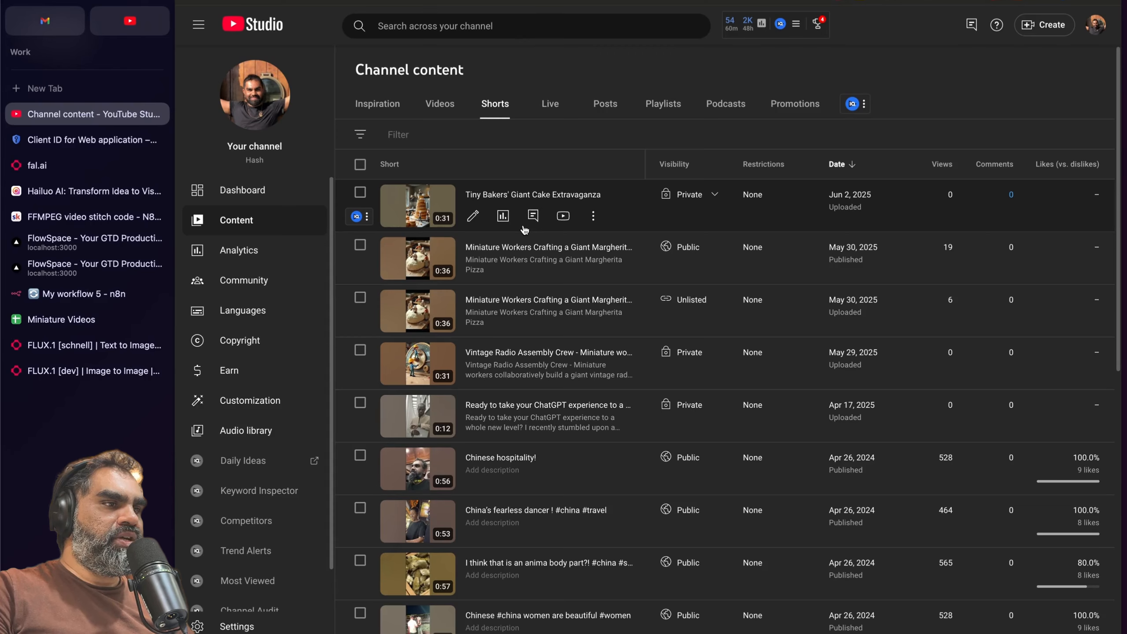
left_click(442, 200)
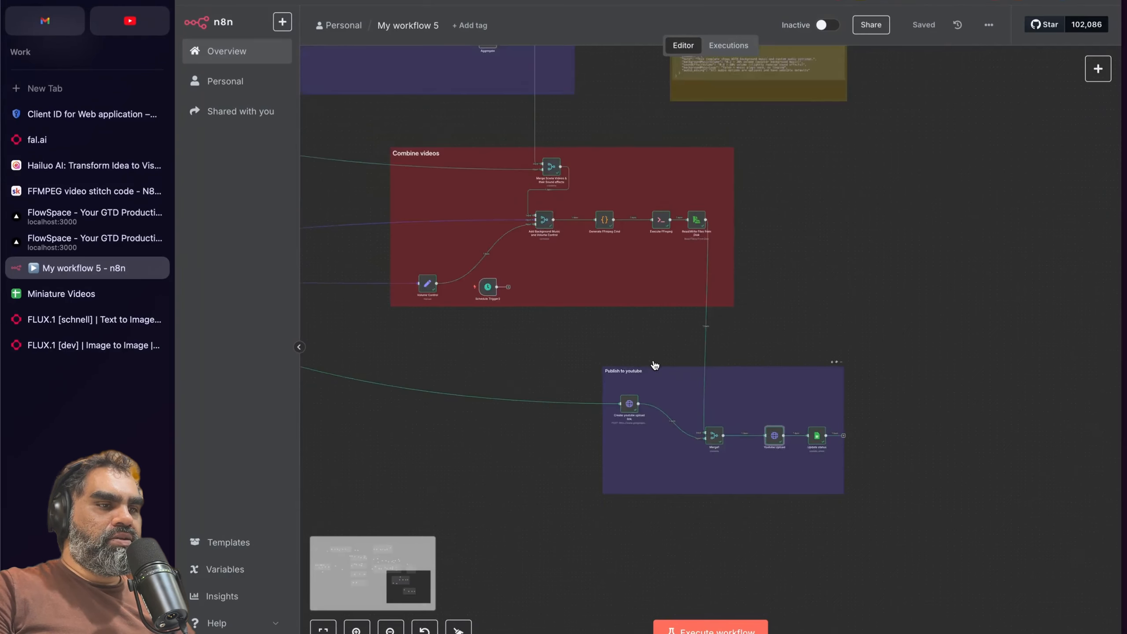
Step: Switch to the AI Makers classroom and look through the FFMPEG video stitch code lesson and the Viral Tiny Worker Videos lessons
scroll(638, 382, "left", 5)
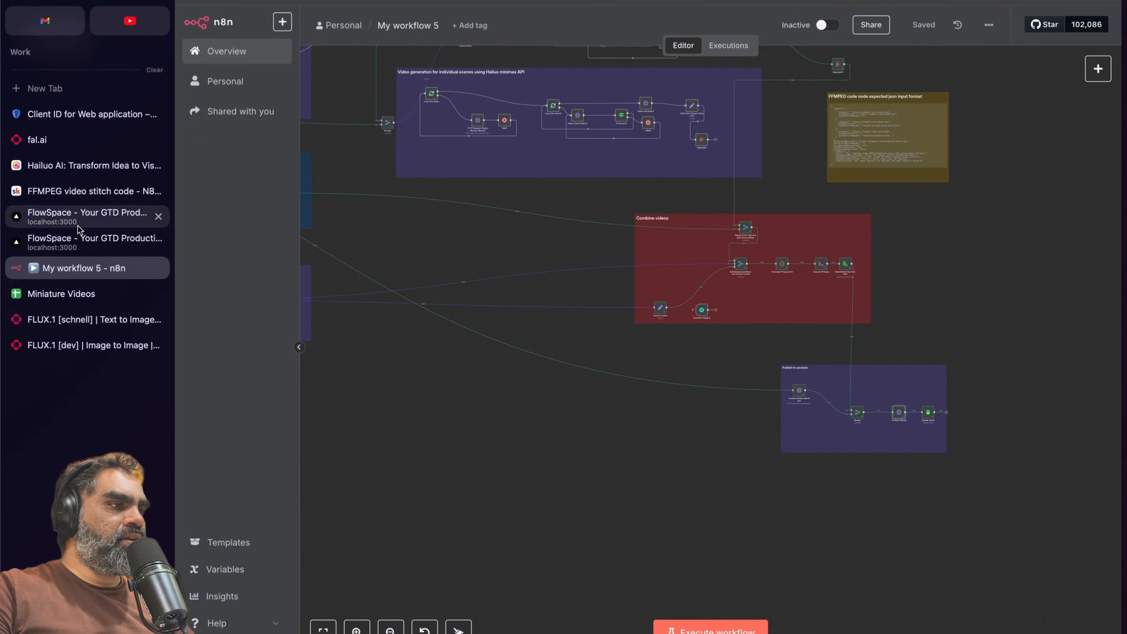
left_click(71, 191)
scroll(647, 300, "down", 4)
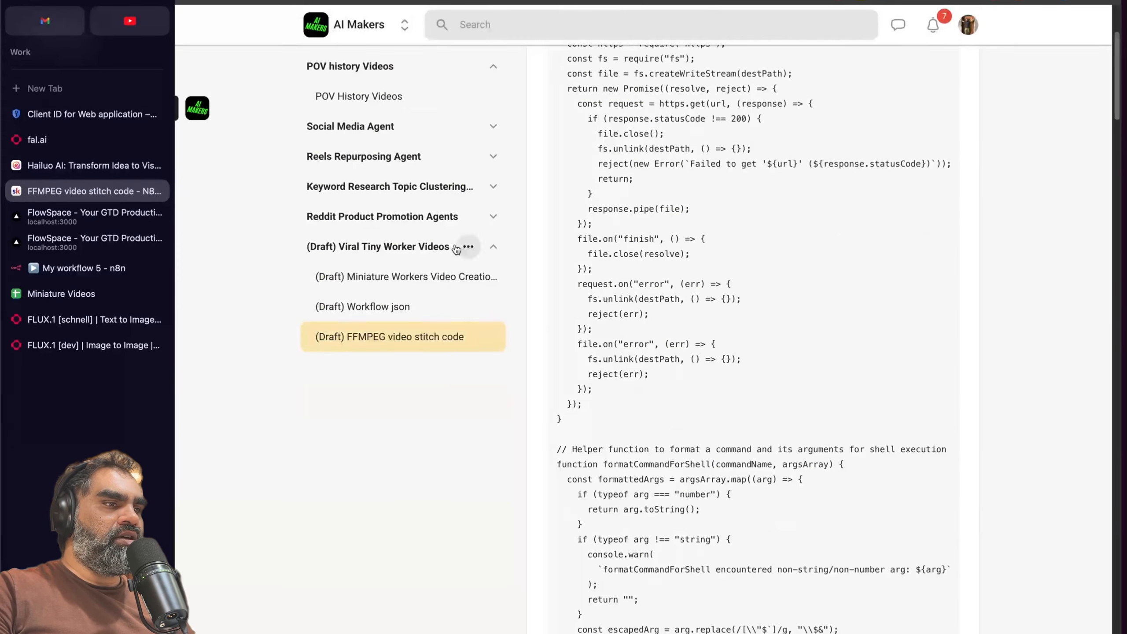
scroll(479, 365, "up", 4)
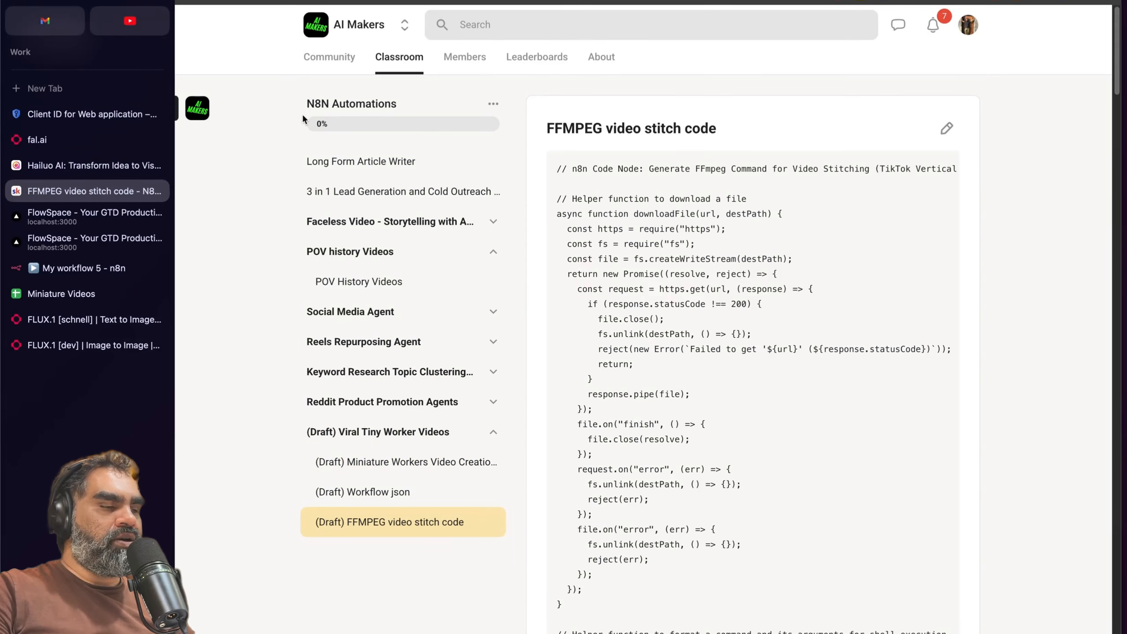
scroll(470, 444, "down", 4)
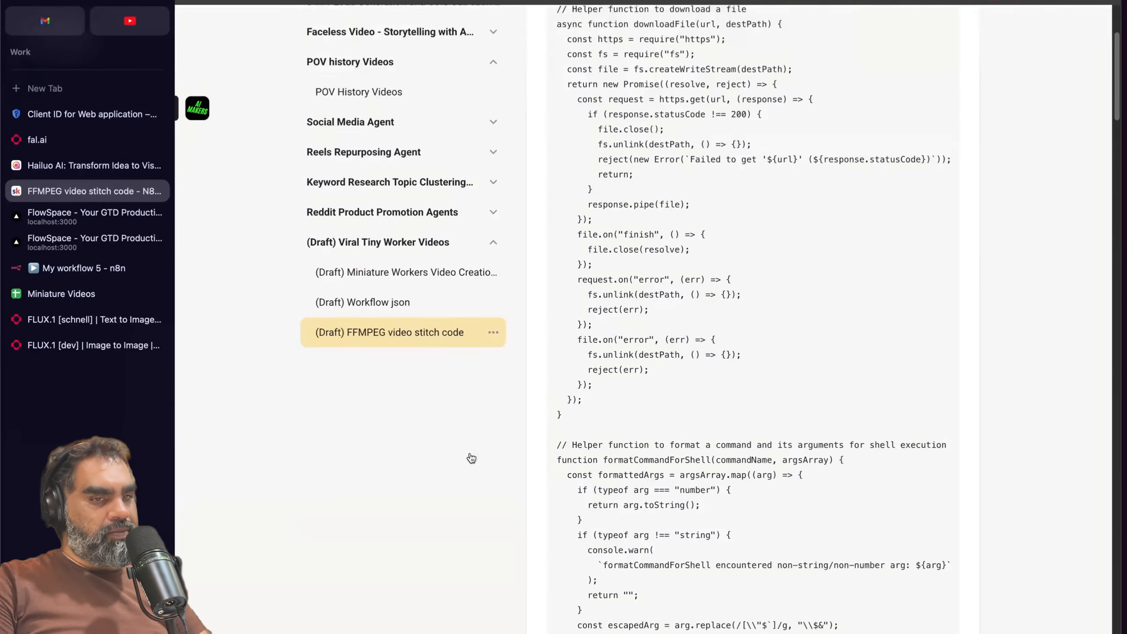
scroll(486, 448, "up", 4)
scroll(826, 438, "right", 1)
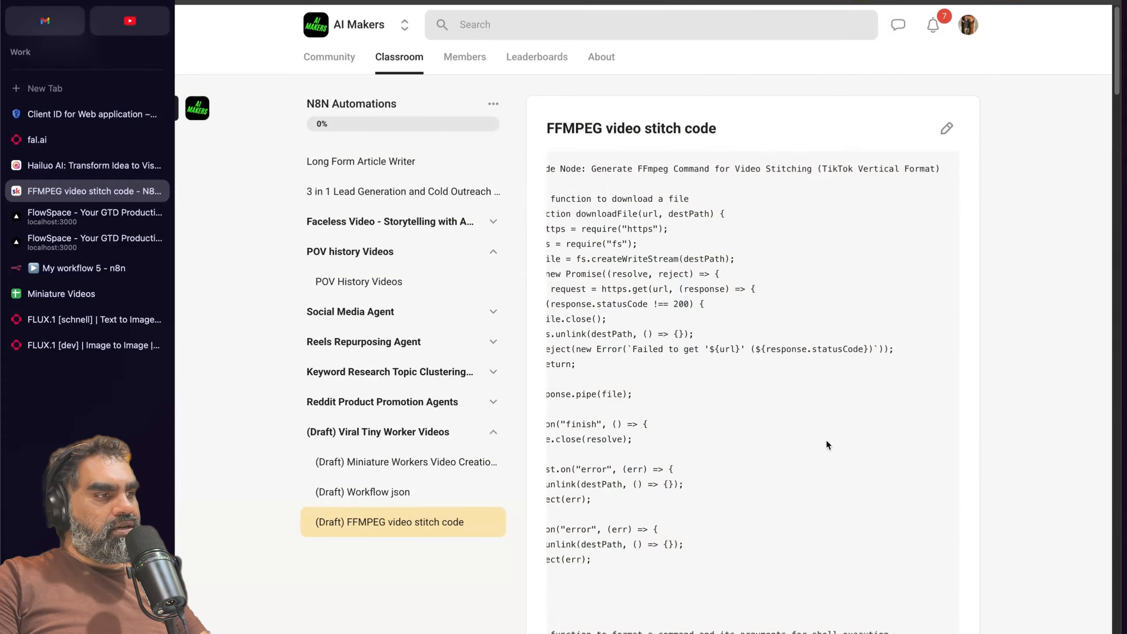
scroll(824, 439, "left", 1)
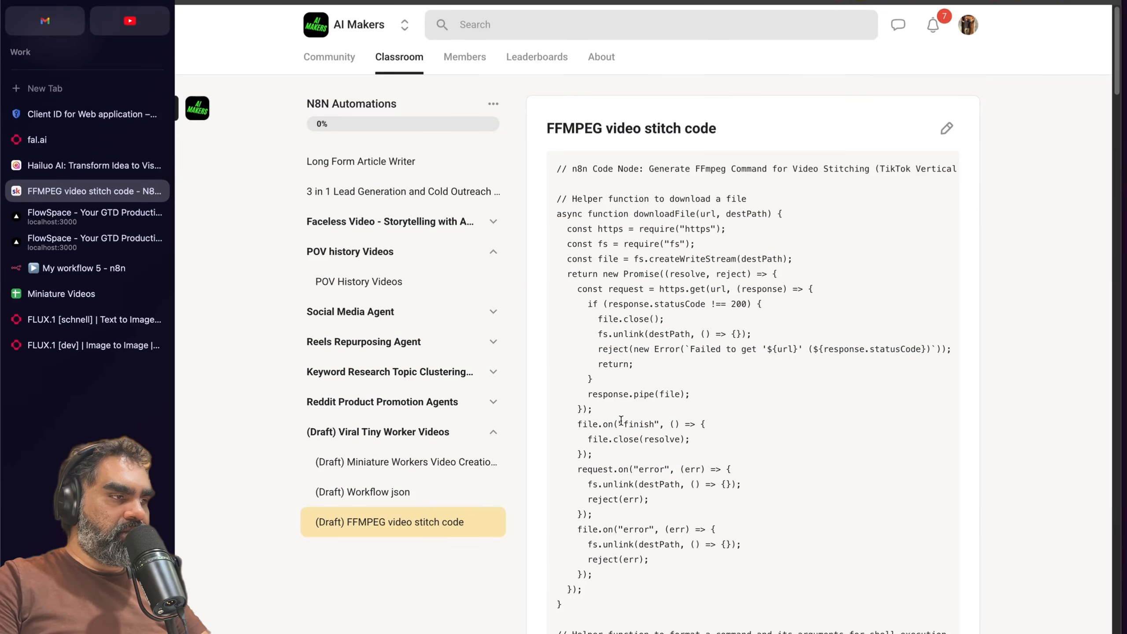
scroll(896, 398, "down", 1)
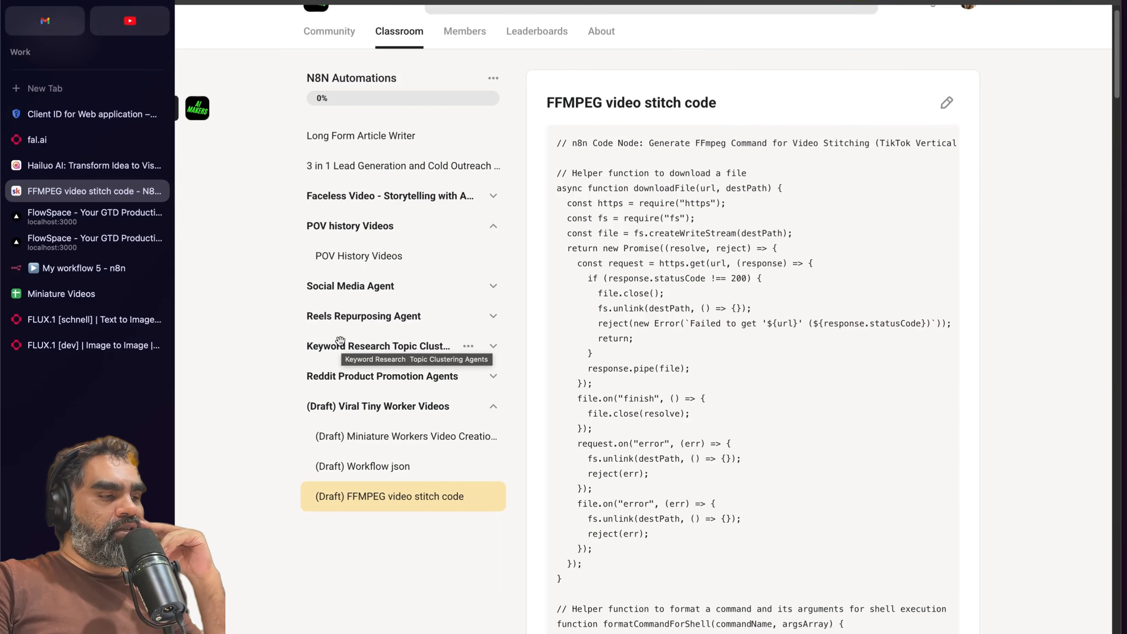
Step: Return to the n8n workflow and highlight the deactivated nodes in the Alternate freepik free tier section to review them
key("ctrl+Tab")
scroll(634, 366, "down", 5)
scroll(629, 373, "up", 4)
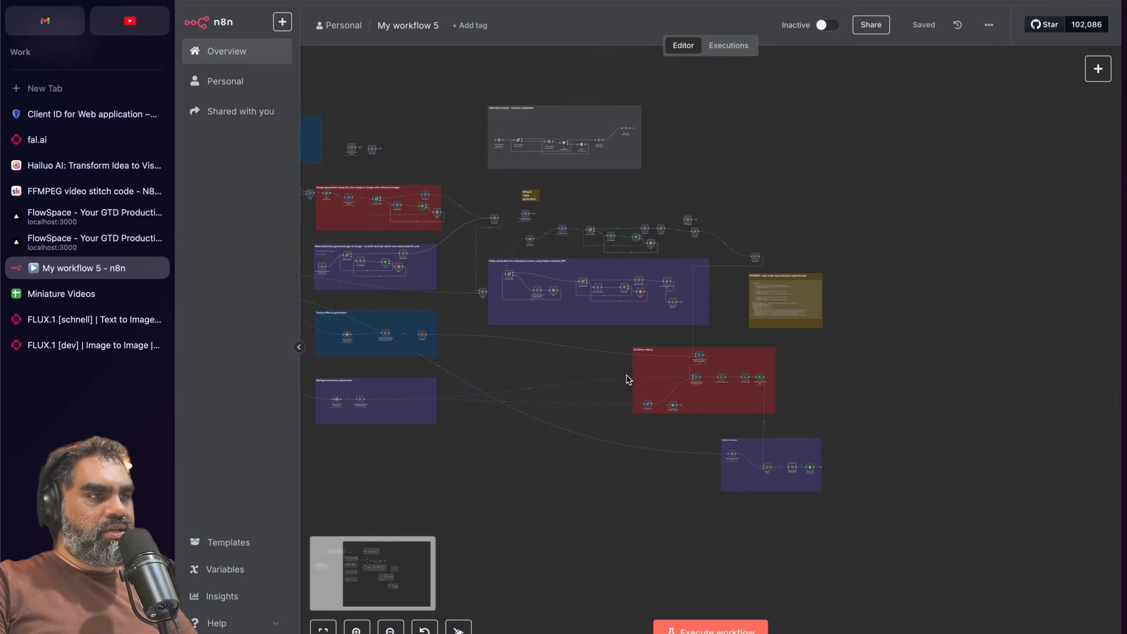
scroll(512, 240, "up", 5)
left_click_drag(428, 109, 904, 357)
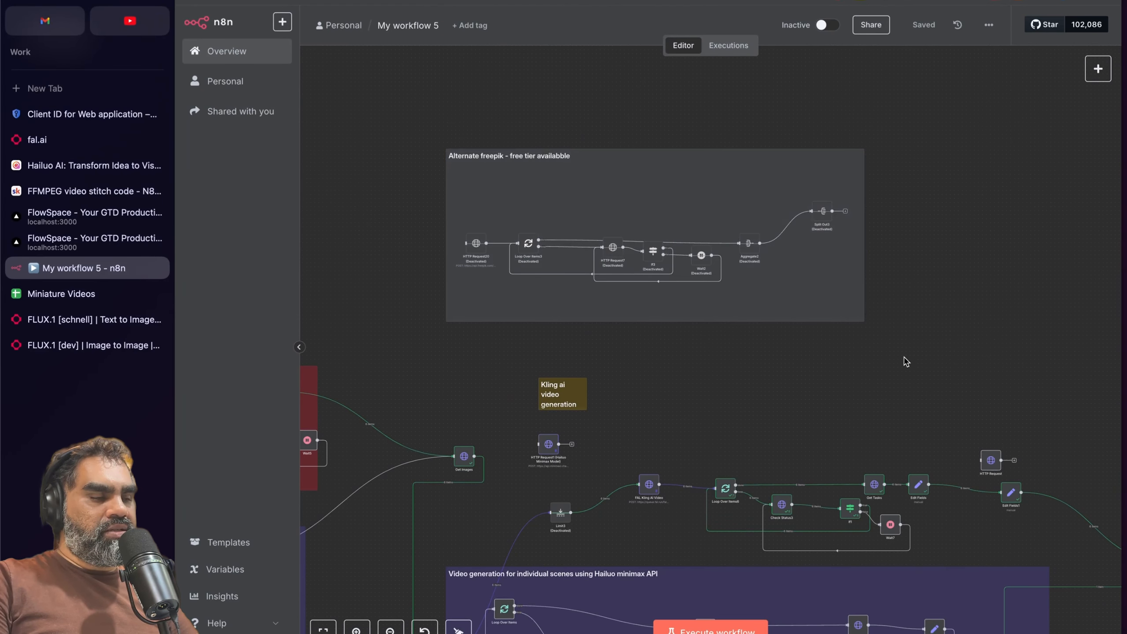
scroll(902, 337, "up", 2)
scroll(901, 284, "left", 3)
left_click_drag(449, 87, 971, 372)
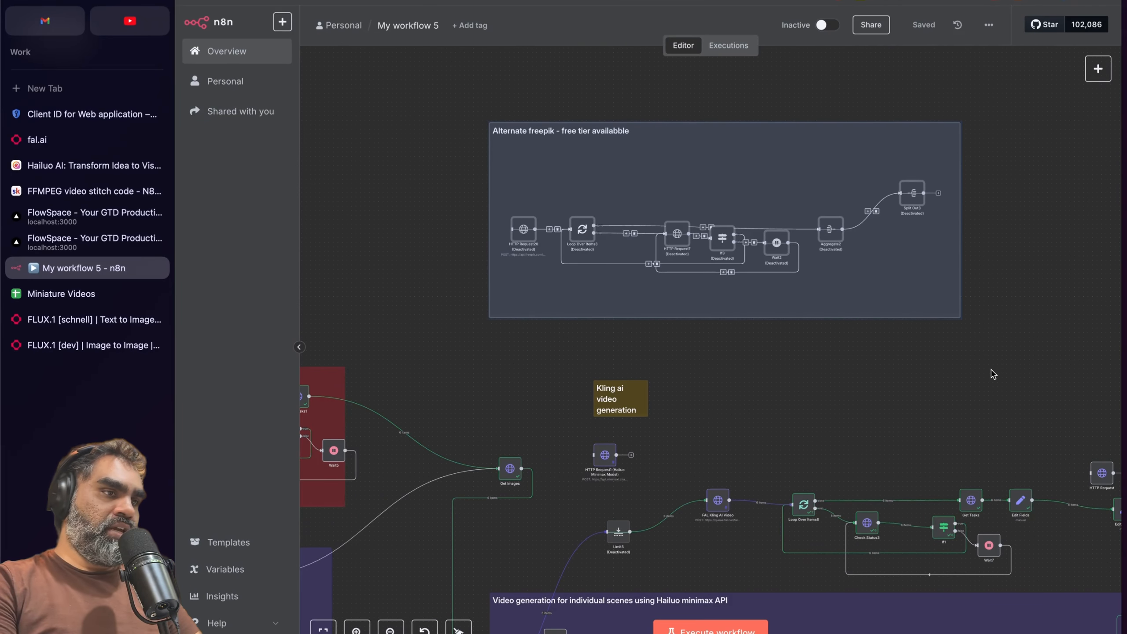
scroll(981, 375, "up", 2)
scroll(980, 375, "down", 3)
scroll(980, 375, "up", 5)
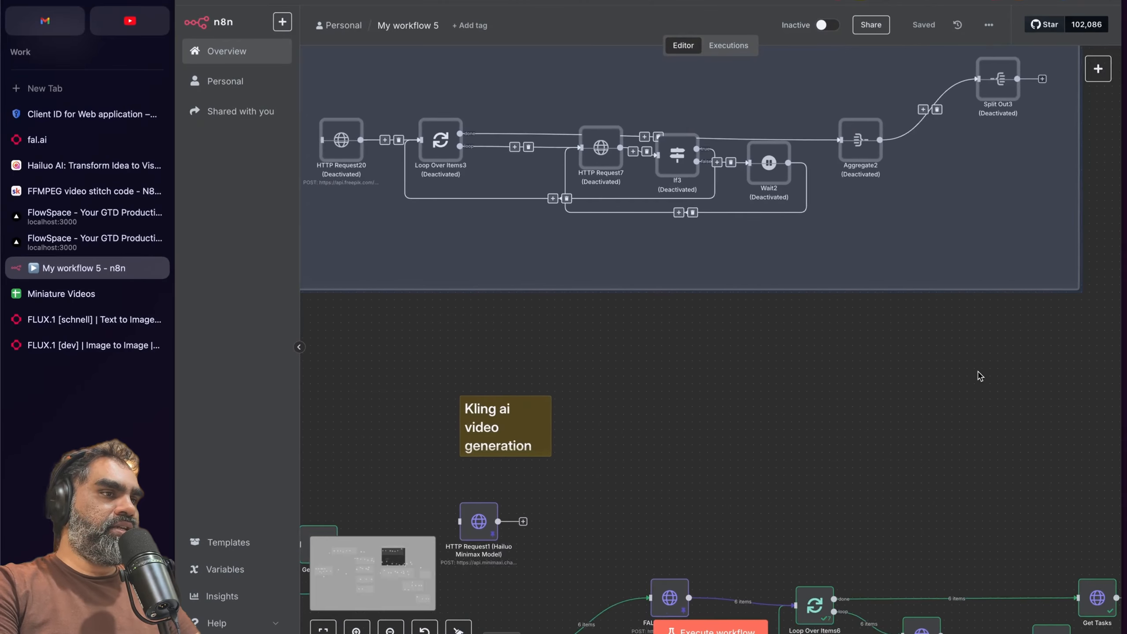
scroll(980, 375, "down", 4)
scroll(979, 375, "down", 2)
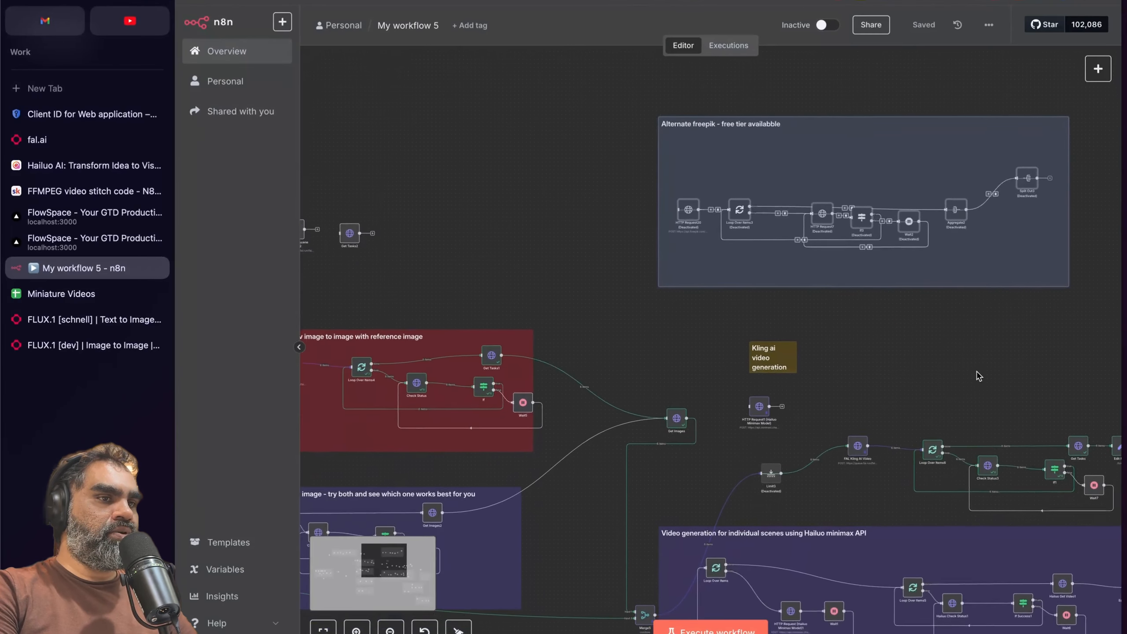
Step: Highlight the nodes in the Alternative flux general image to image section to review the alternative image generation path
scroll(978, 376, "down", 5)
scroll(978, 376, "left", 6)
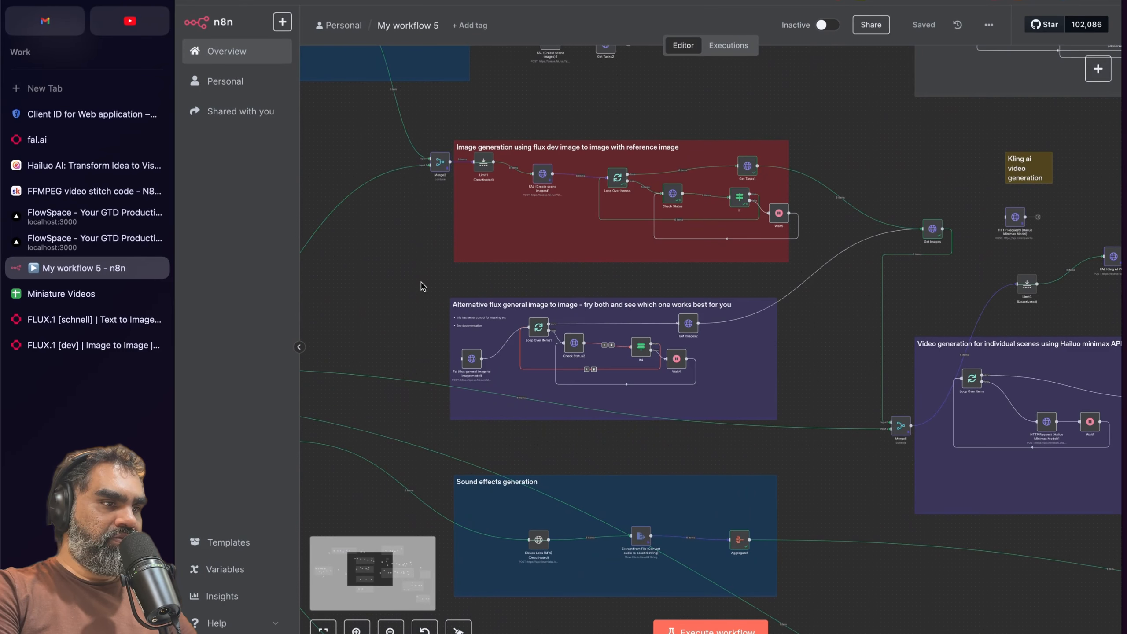
left_click_drag(421, 283, 803, 470)
scroll(823, 471, "up", 3)
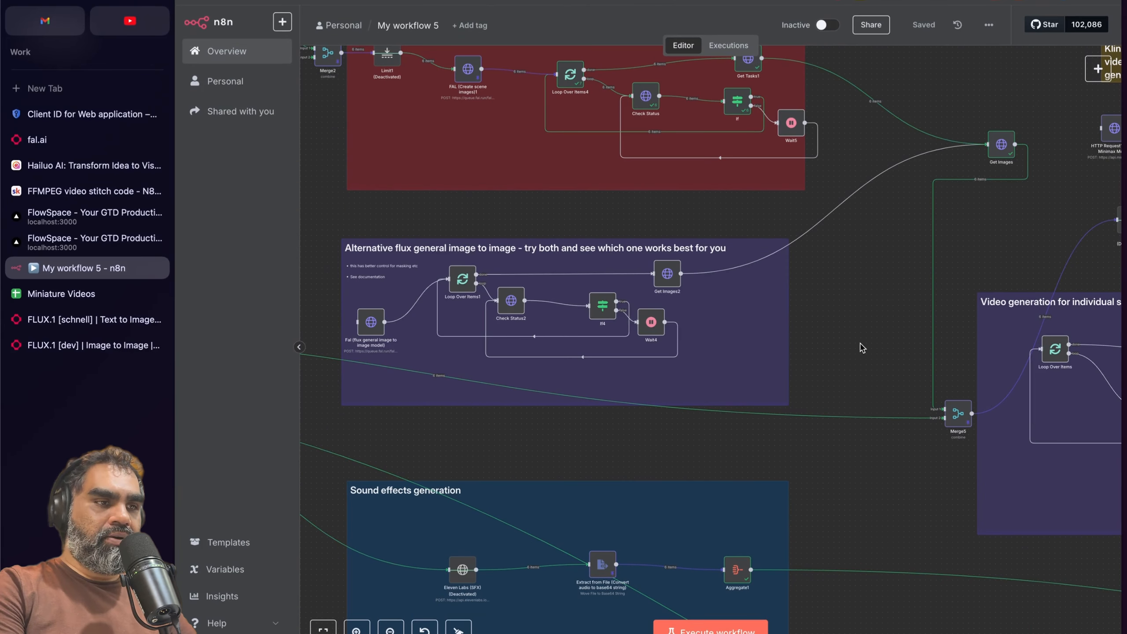
scroll(862, 348, "left", 2)
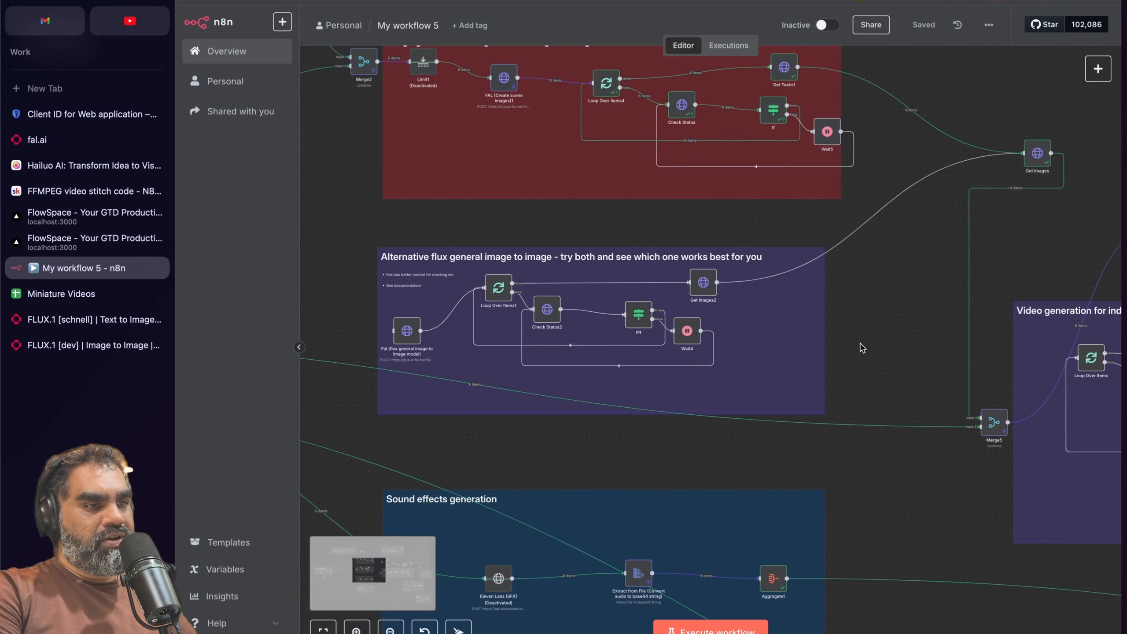
left_click_drag(356, 222, 604, 453)
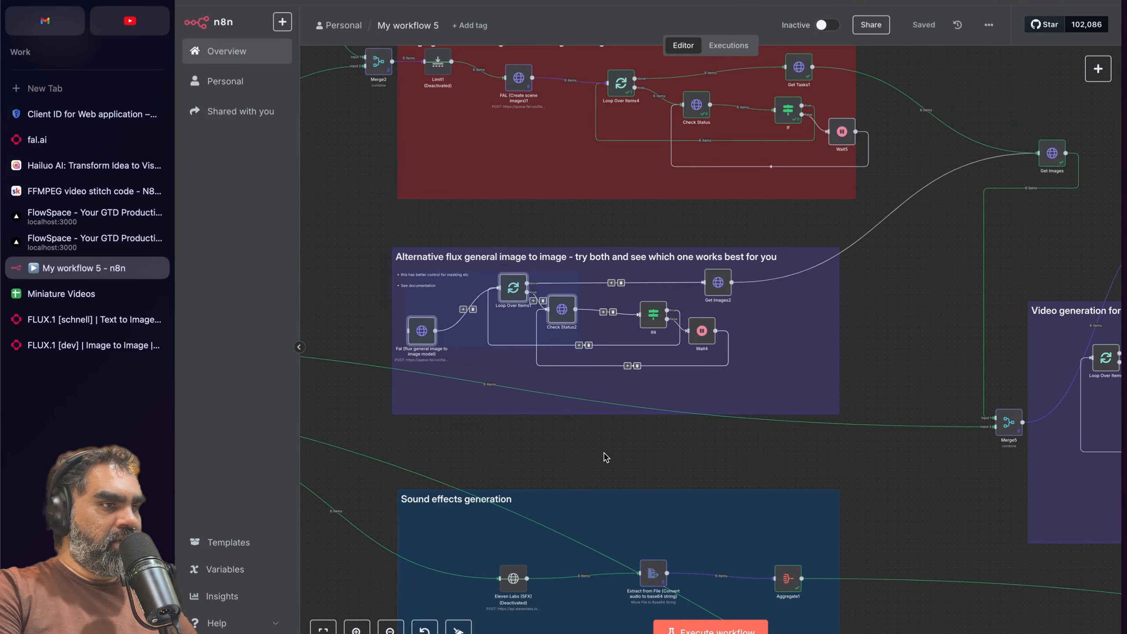
Step: Delete the two unconnected nodes above the flux dev image generation section
scroll(645, 451, "down", 5)
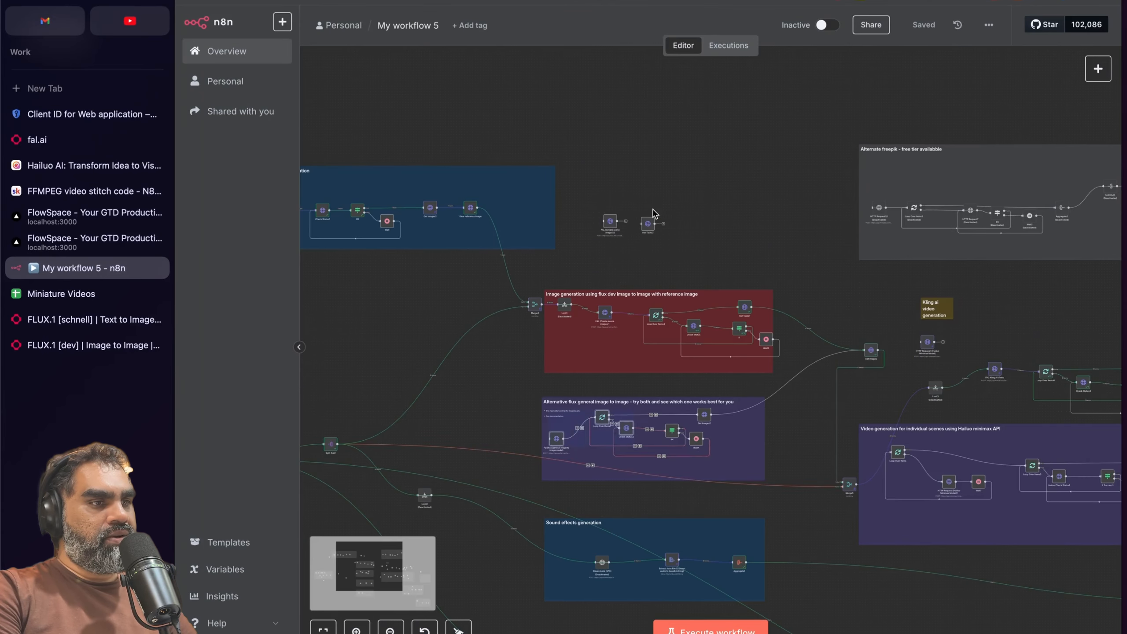
key("Delete")
Step: Try routing Merge2's output to the Fal (flux general image to image model) node, and restore its connection to Limit1
scroll(666, 264, "down", 2)
scroll(665, 264, "left", 1)
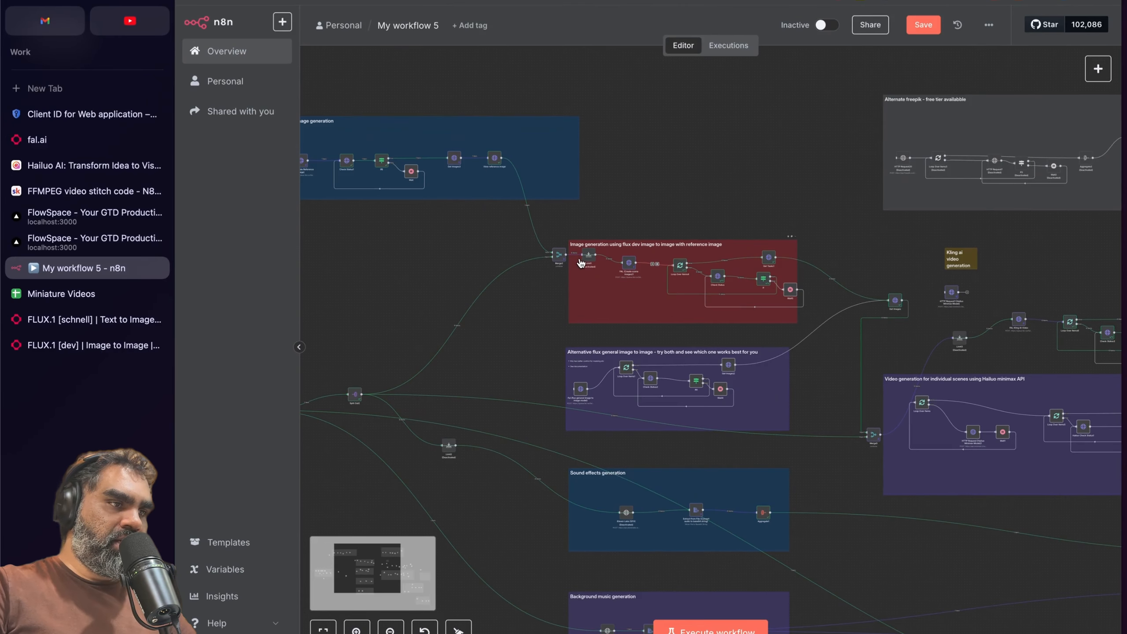
scroll(587, 317, "up", 4)
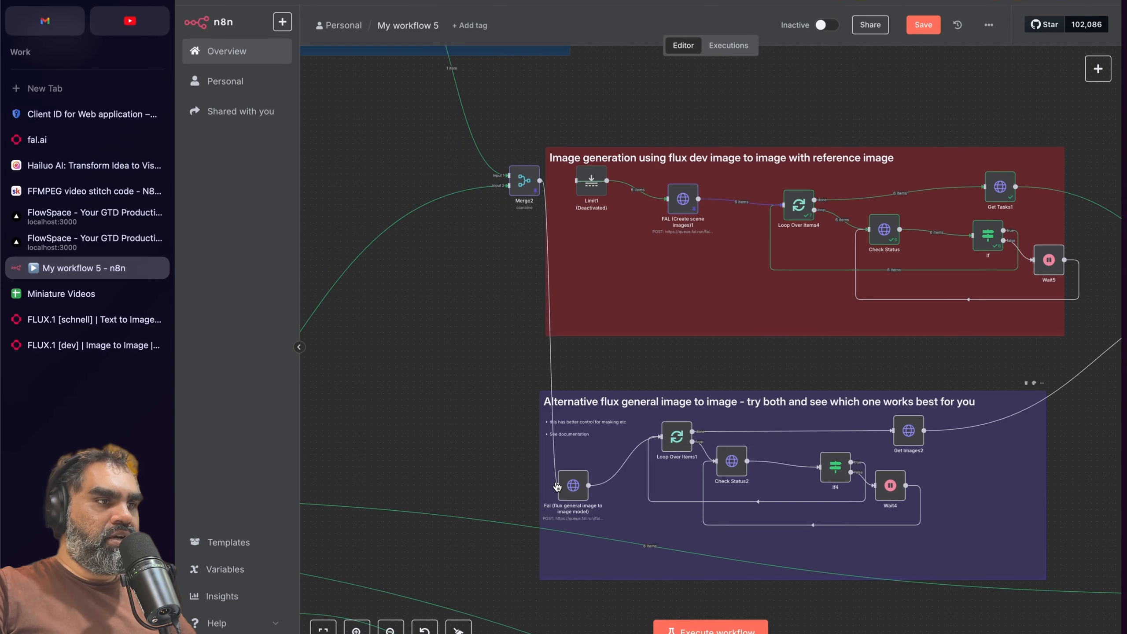
left_click(555, 333)
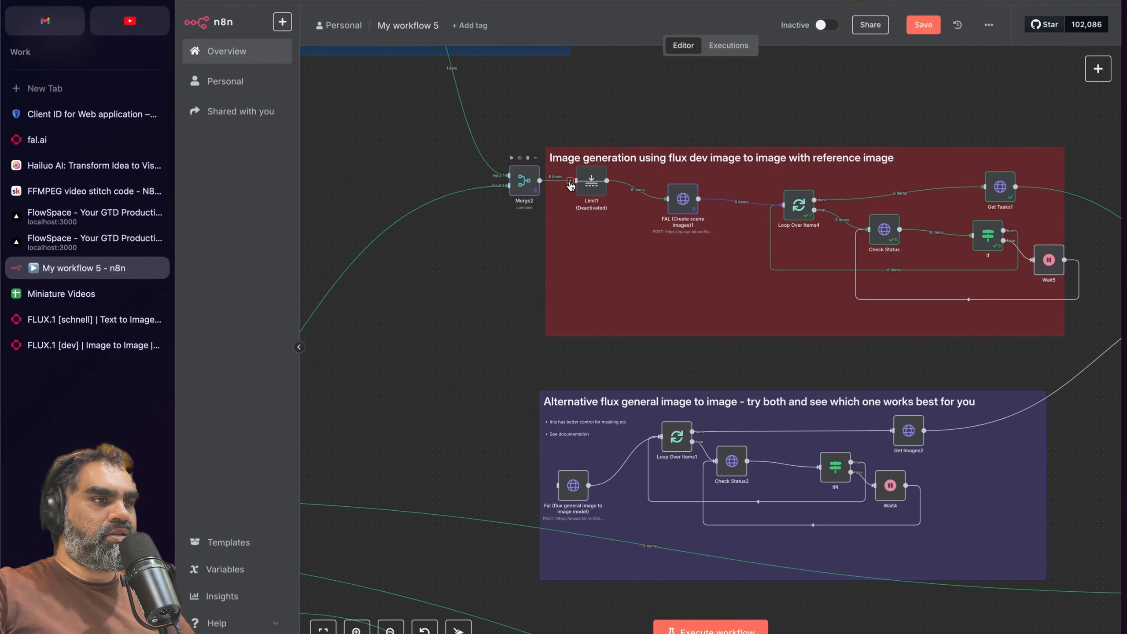